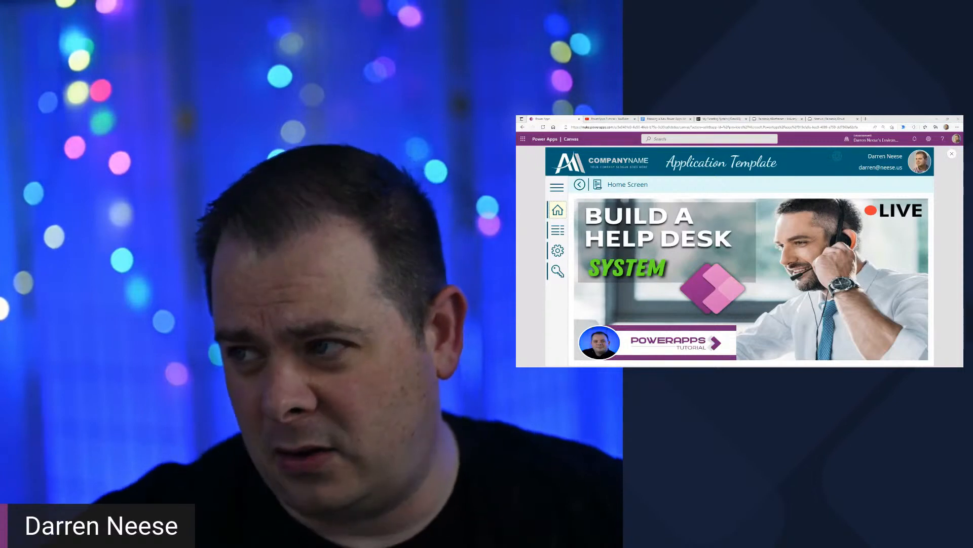
- Switch to the PowerApps Tutorial channel on YouTube and look through its created playlists
left_click(623, 121)
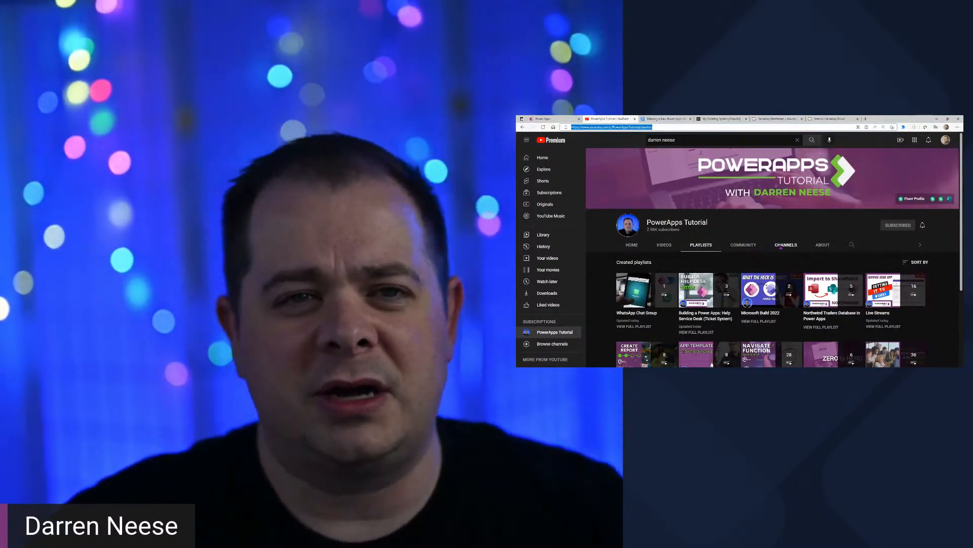
scroll(781, 247, "down", 5)
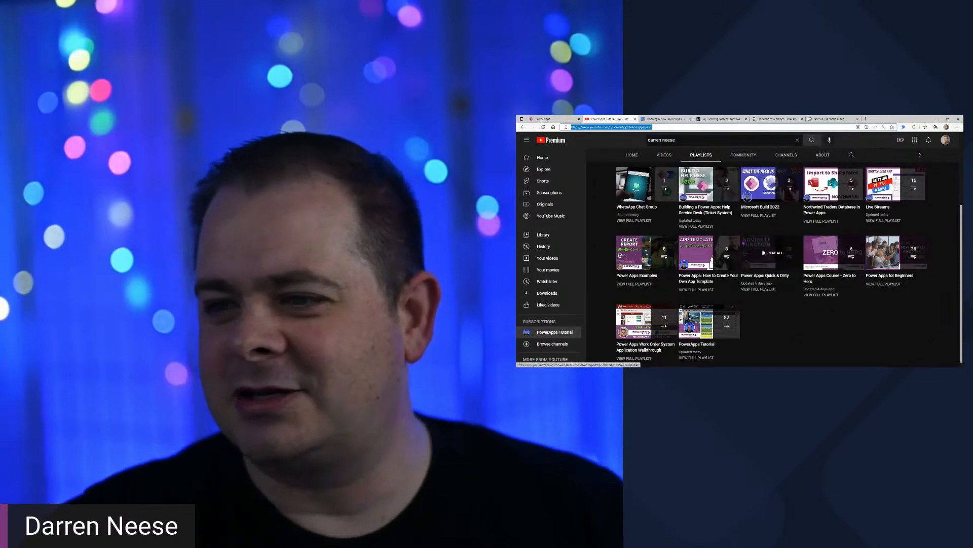
scroll(710, 243, "up", 1)
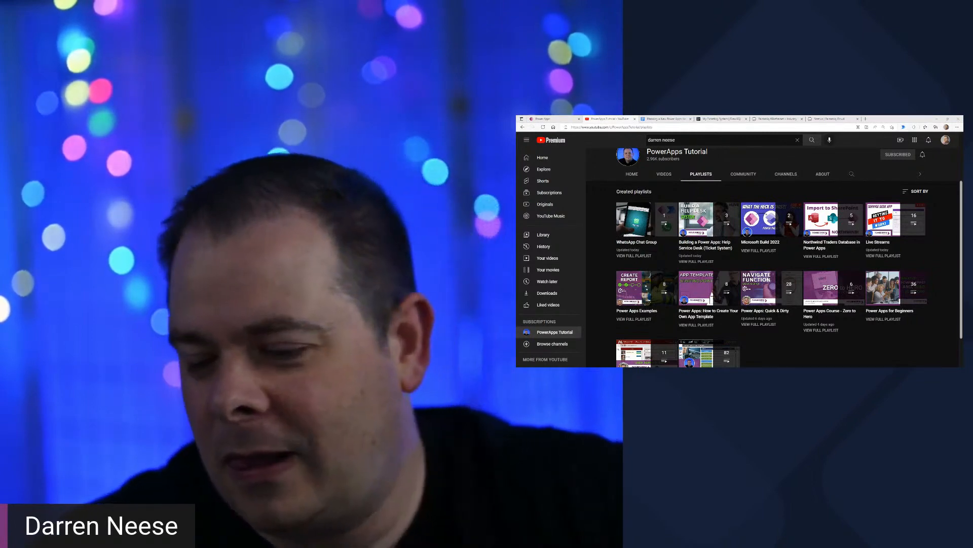
- View the My Ticketing System diagram in DrawSQL and the help desk planning document in Google Docs
left_click(720, 120)
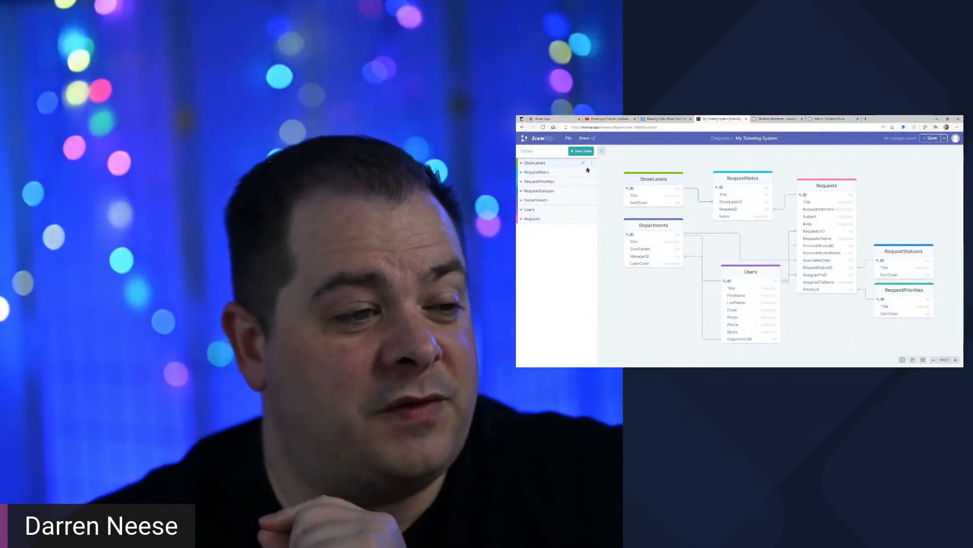
left_click(644, 120)
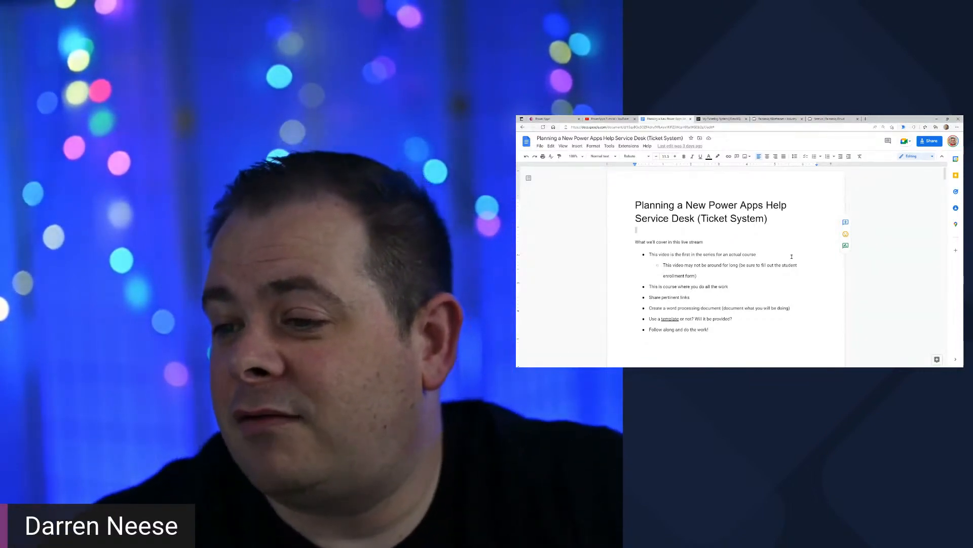
left_click(789, 275)
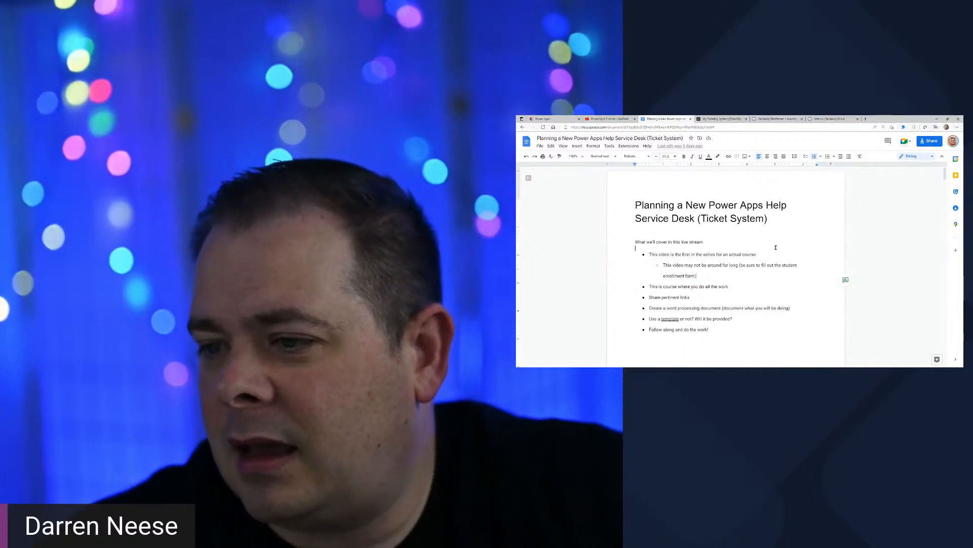
scroll(796, 265, "down", 3)
scroll(795, 265, "up", 3)
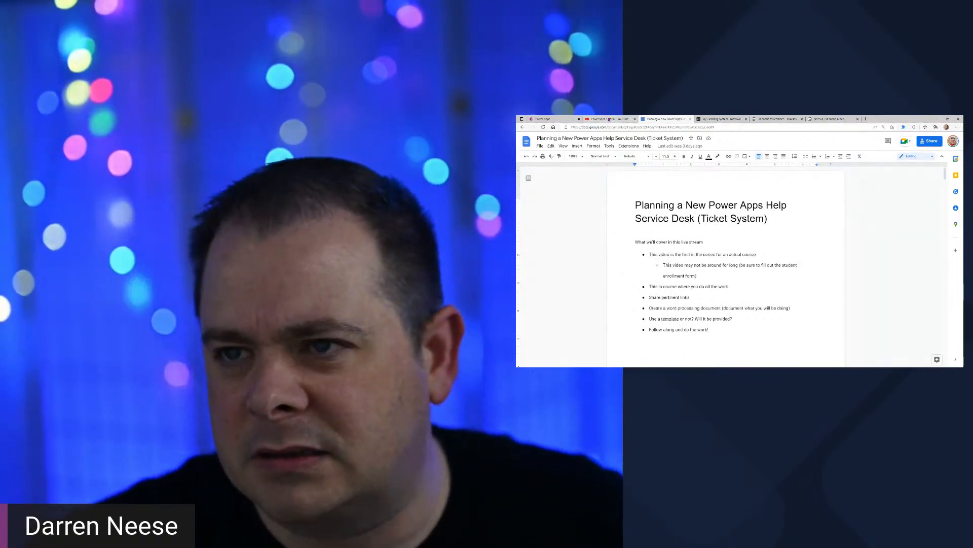
- Open the channel's Live Streams playlist on YouTube, mute playback and switch to the "Power Apps Gigs, Jobs, & Freelancing" video
left_click(608, 119)
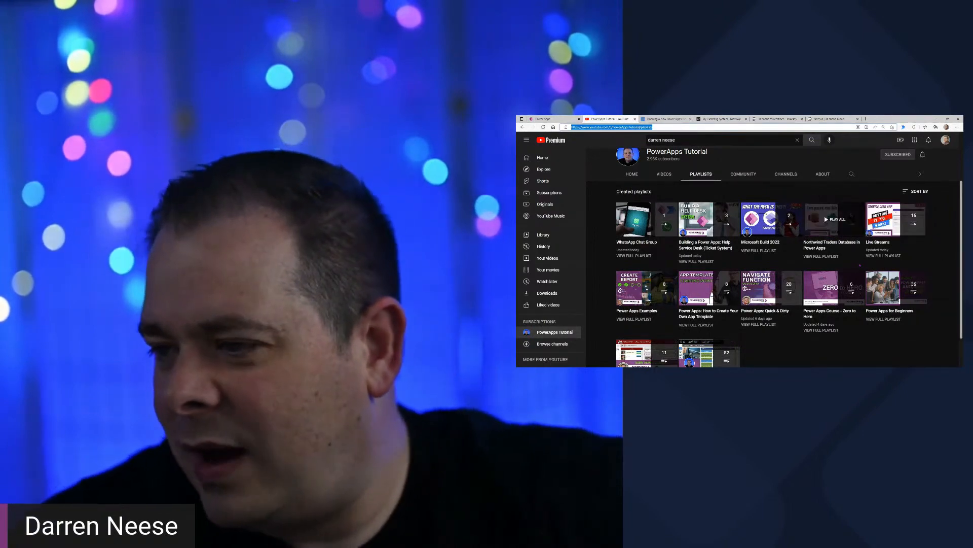
left_click(890, 223)
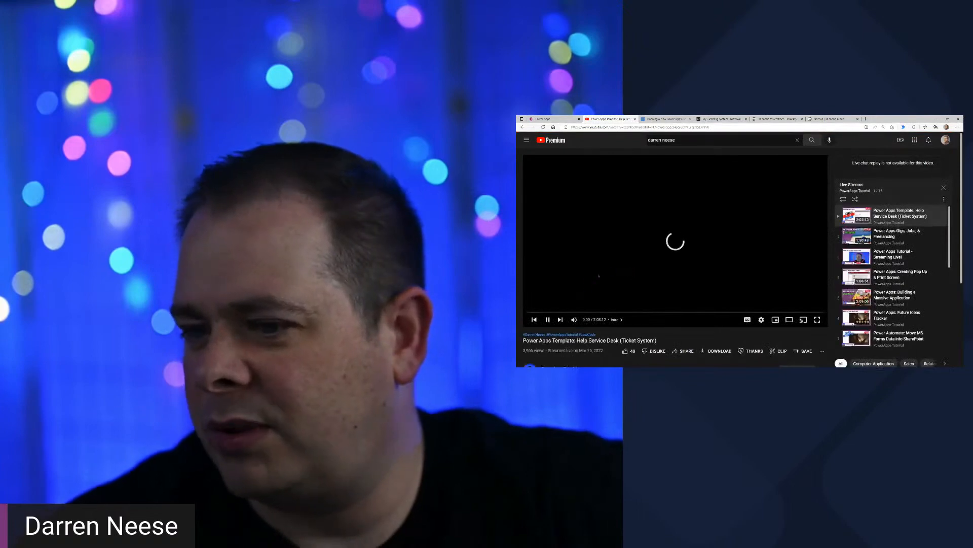
left_click(574, 320)
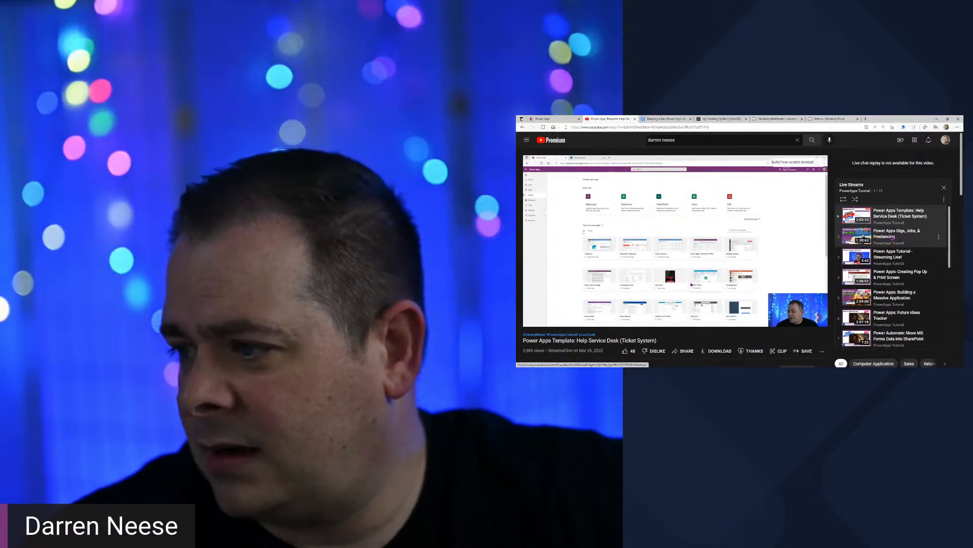
left_click(893, 237)
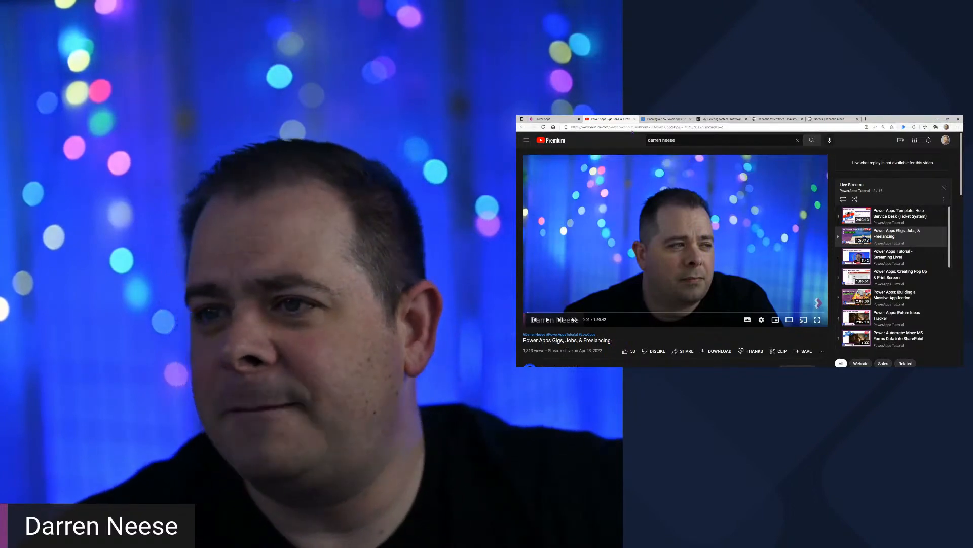
- Review the live stream outline in the Google Docs planning document and the table relationships in the DrawSQL ticketing diagram
left_click(668, 119)
left_click(802, 279)
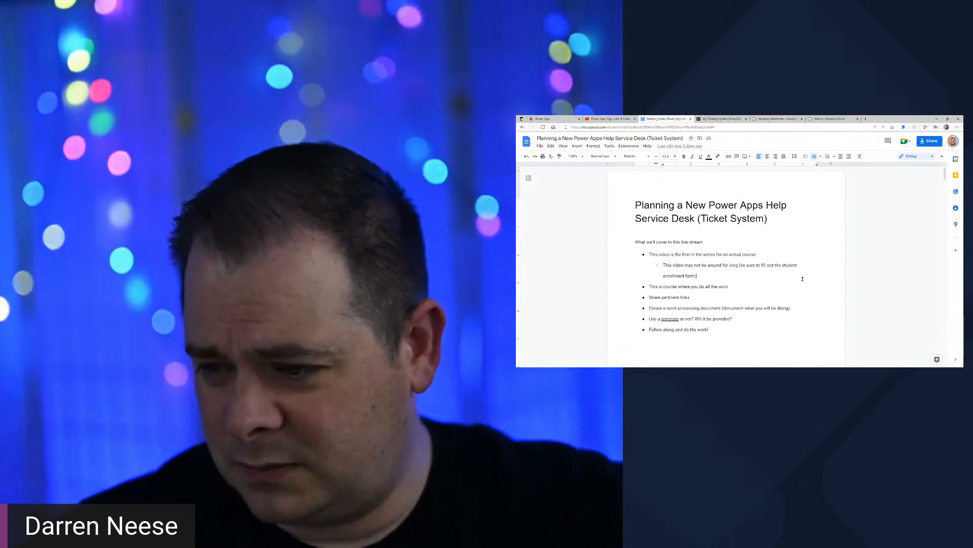
scroll(803, 277, "down", 3)
scroll(804, 276, "up", 3)
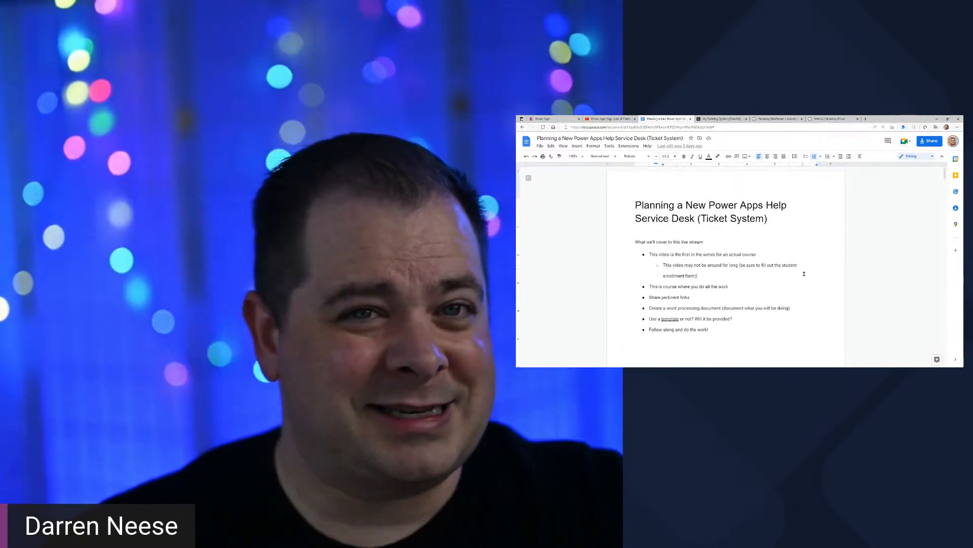
left_click(802, 220)
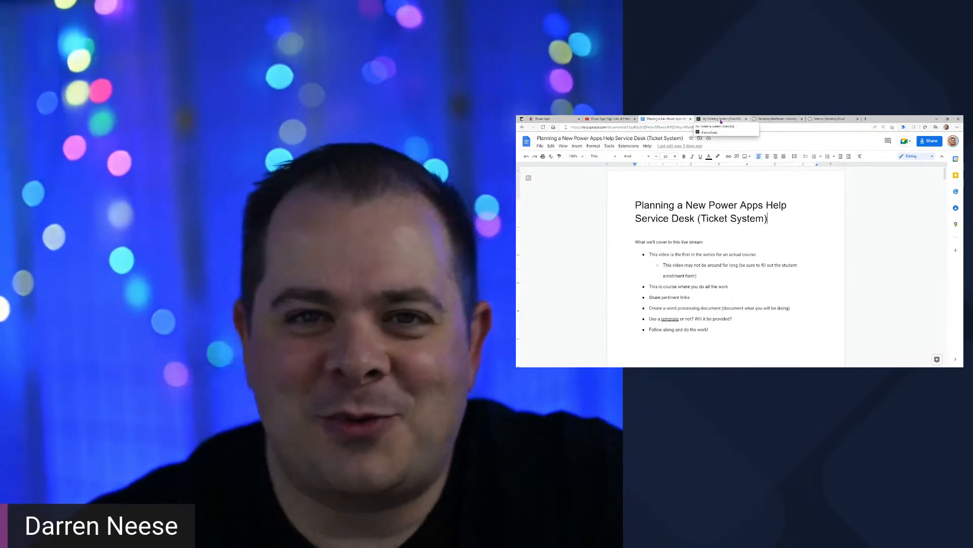
left_click(721, 120)
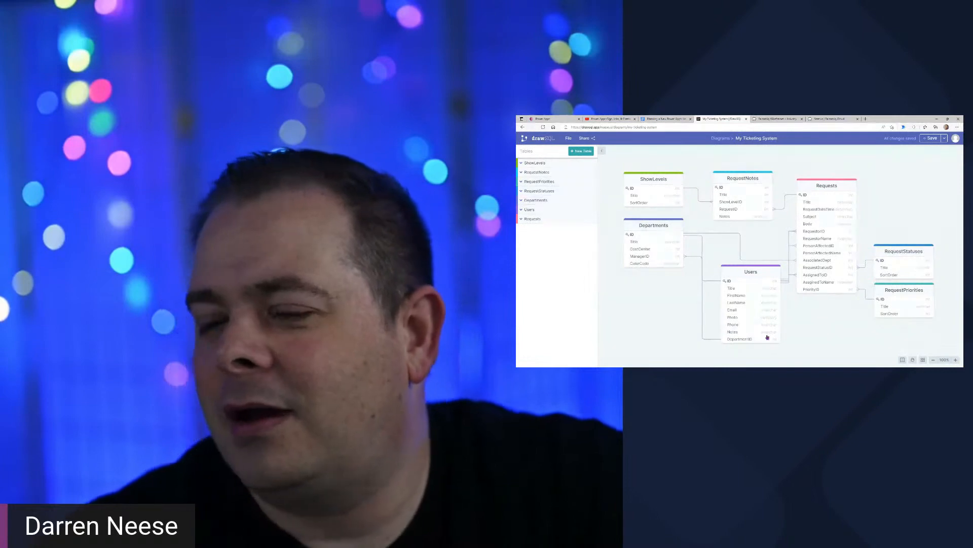
scroll(839, 328, "down", 2)
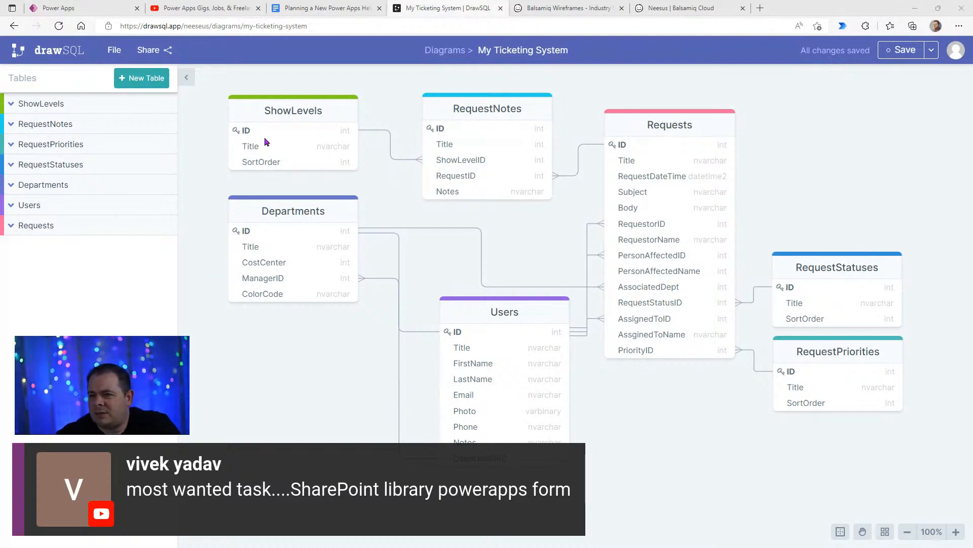
- Return to the freelancing video on YouTube, expand its description and open the Free Power Apps Guide link in a new tab
left_click(223, 10)
scroll(198, 188, "down", 9)
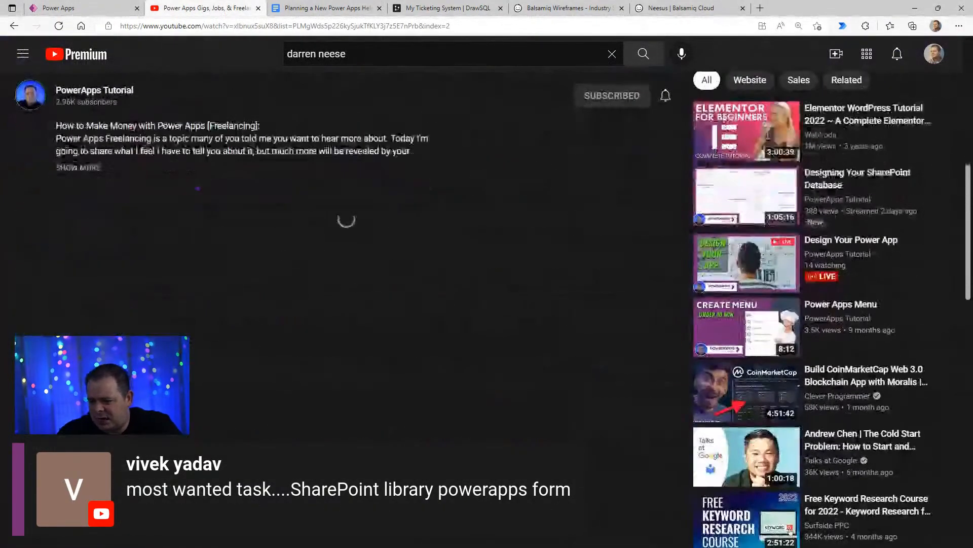
scroll(198, 188, "up", 5)
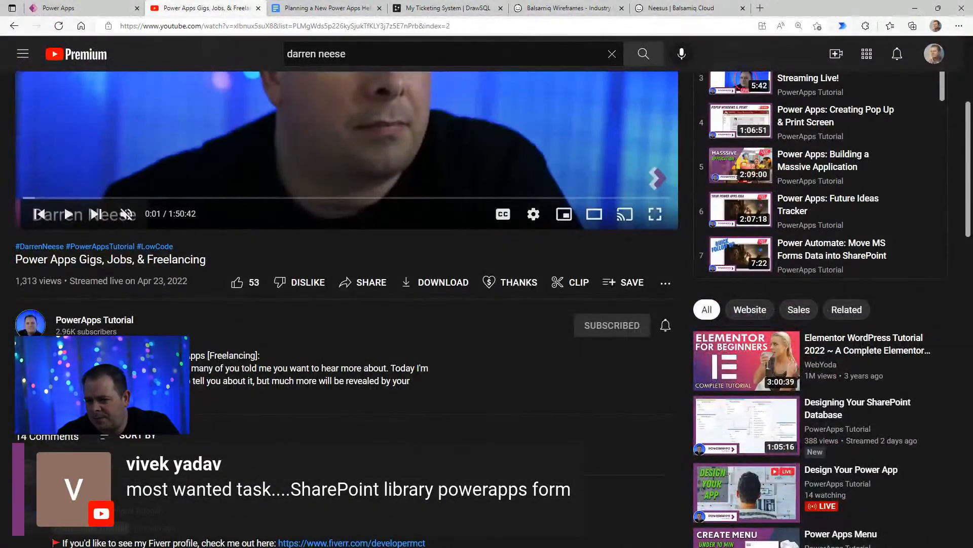
scroll(198, 188, "down", 5)
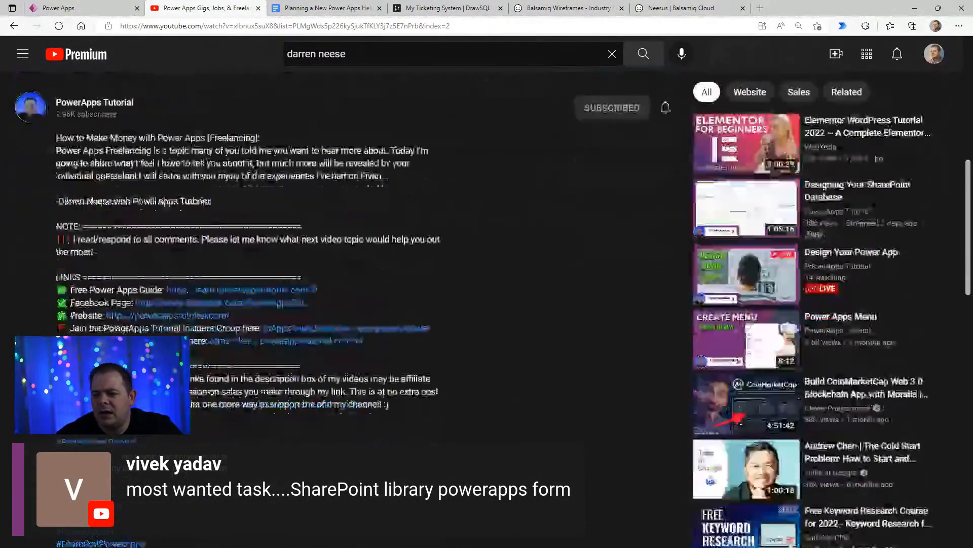
left_click_drag(72, 277, 145, 277)
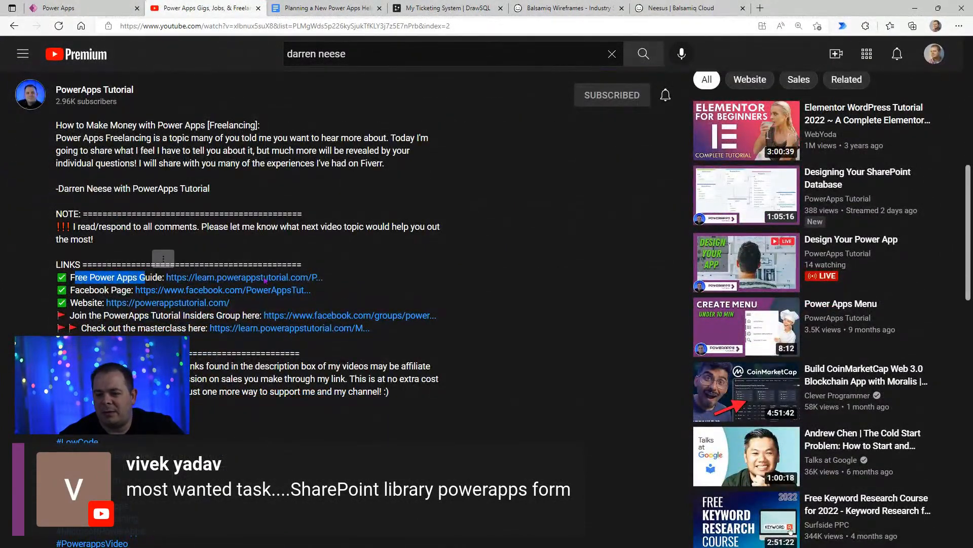
middle_click(303, 278)
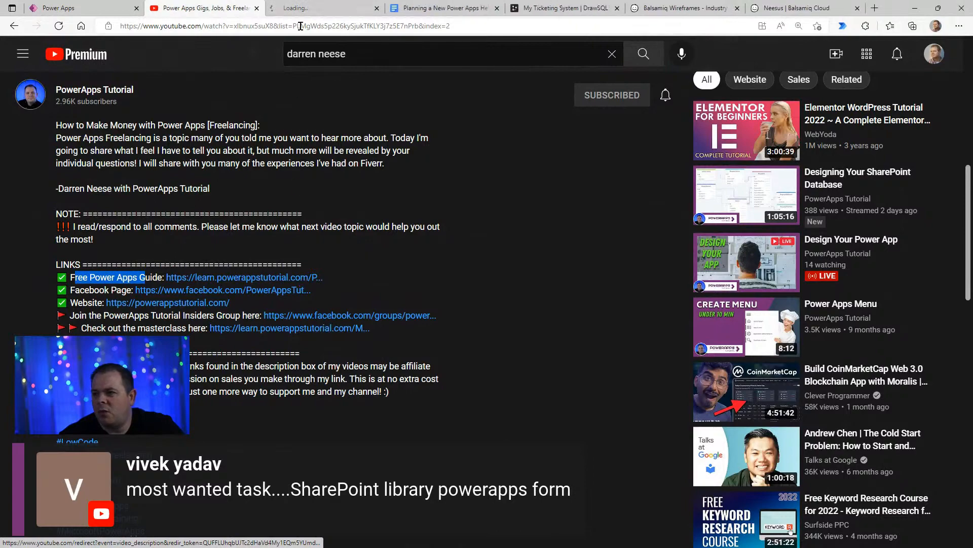
left_click(320, 8)
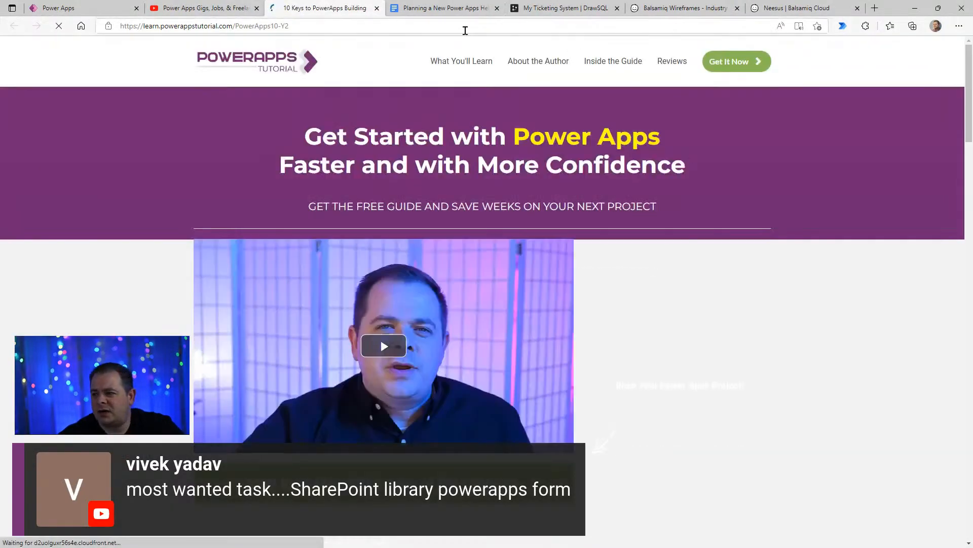
- Examine the guide page's chapter list, especially Chapter 5 on using forms in Power Apps
scroll(508, 258, "down", 20)
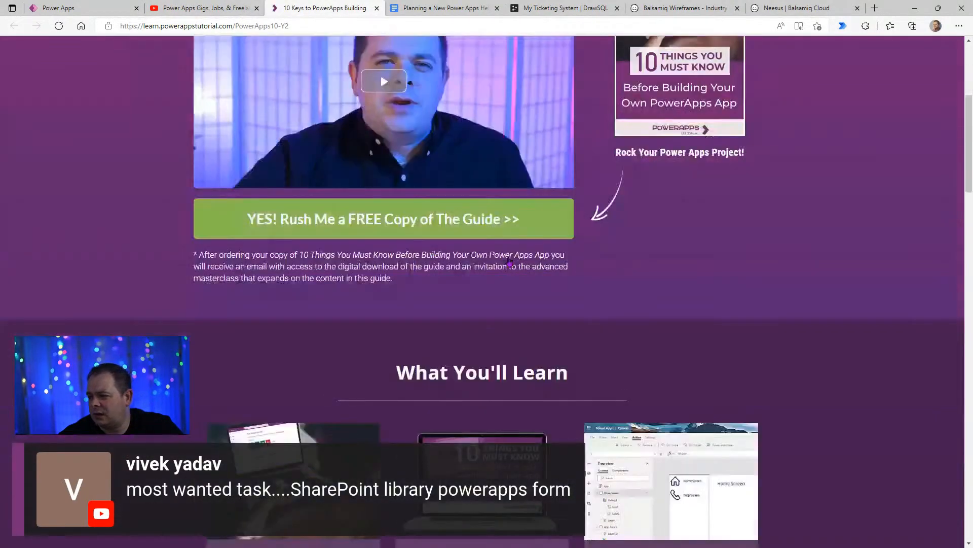
scroll(688, 326, "up", 8)
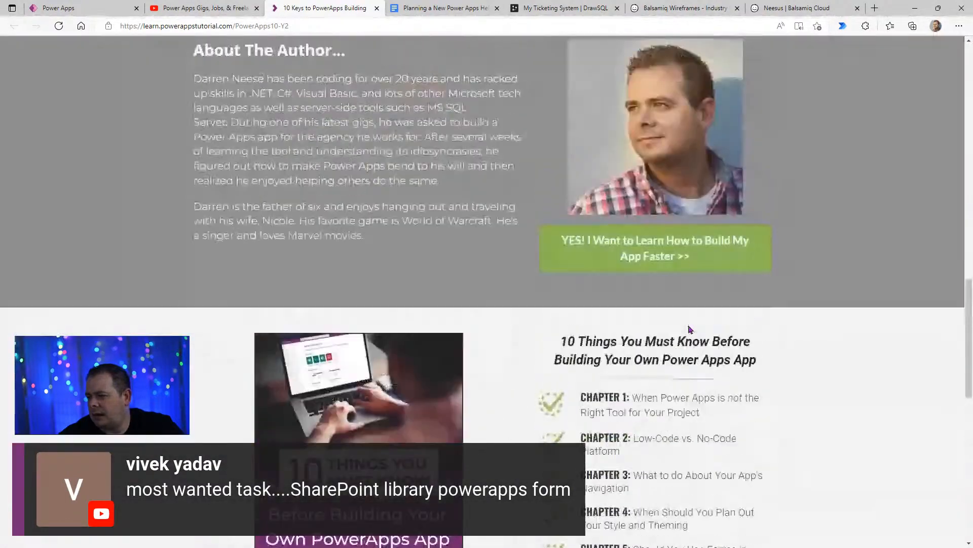
scroll(694, 405, "down", 5)
scroll(701, 474, "down", 3)
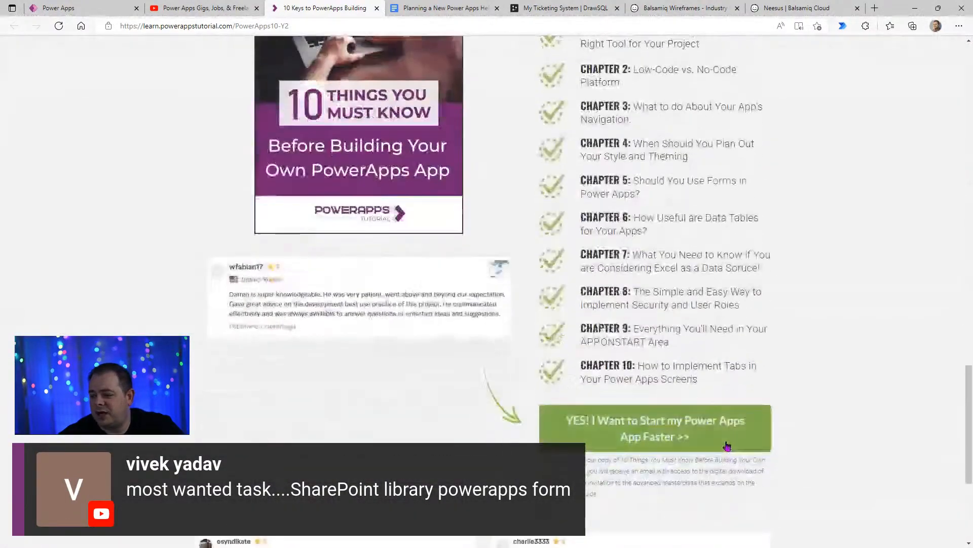
scroll(730, 435, "up", 1)
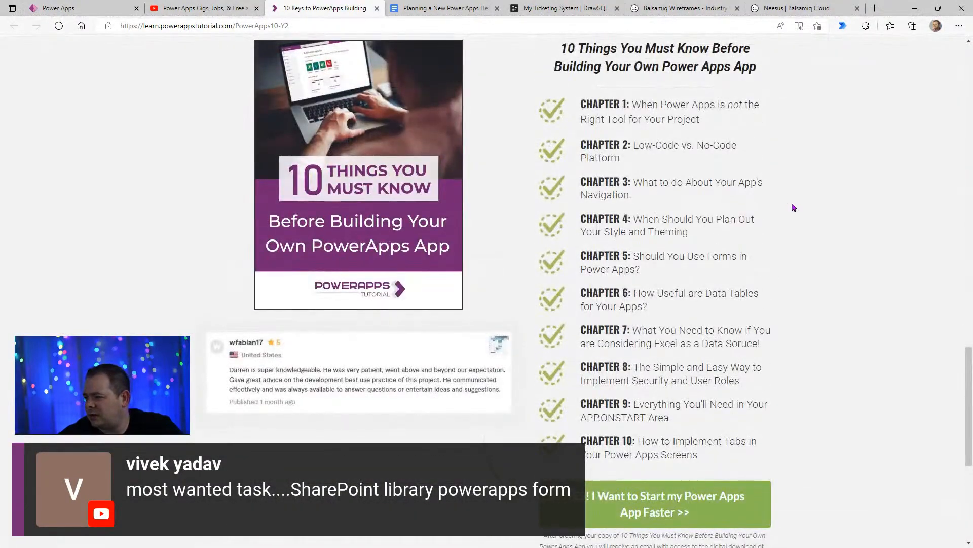
left_click_drag(650, 260, 717, 269)
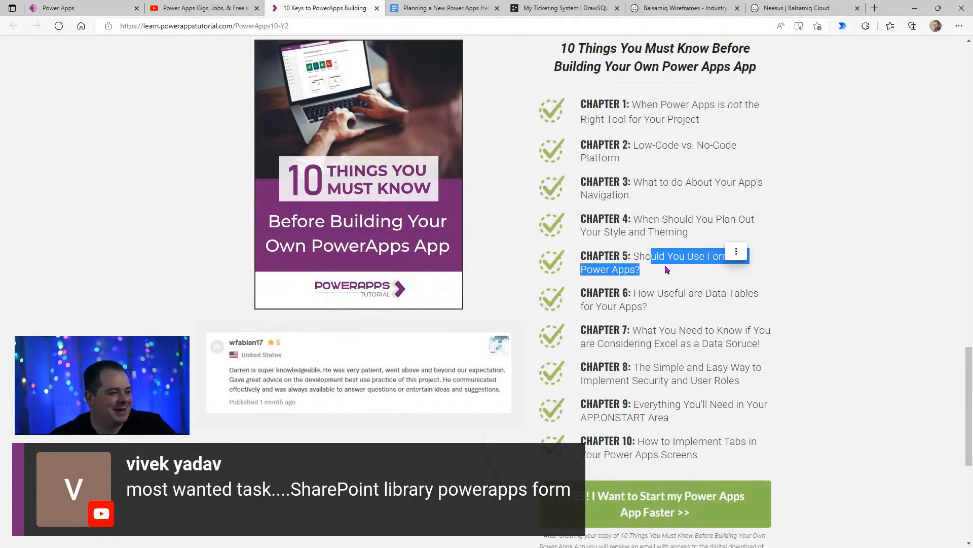
left_click(636, 258)
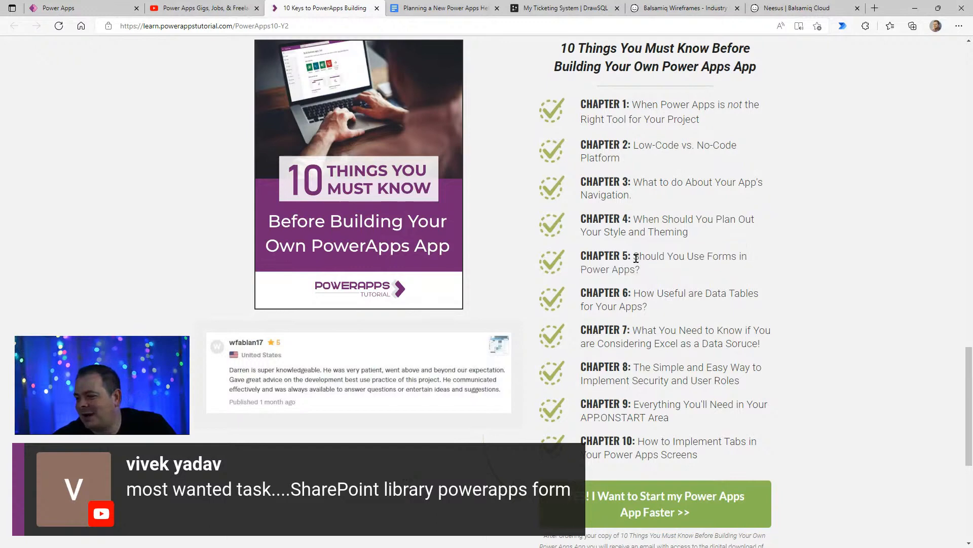
left_click_drag(655, 270, 640, 259)
left_click(647, 259)
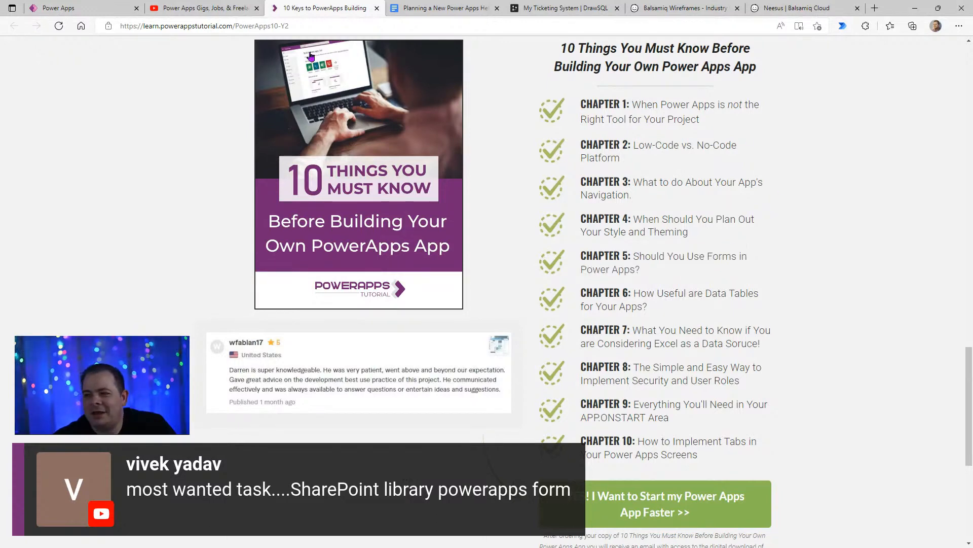
- Go back to the freelancing video's description and look through the remaining videos of the Live Streams playlist
left_click(206, 9)
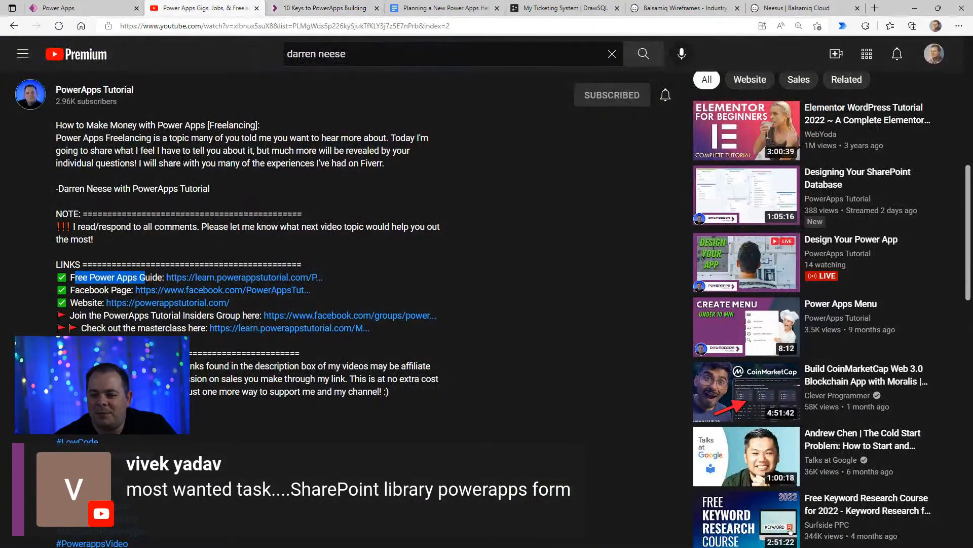
left_click_drag(243, 198, 98, 138)
left_click(98, 138)
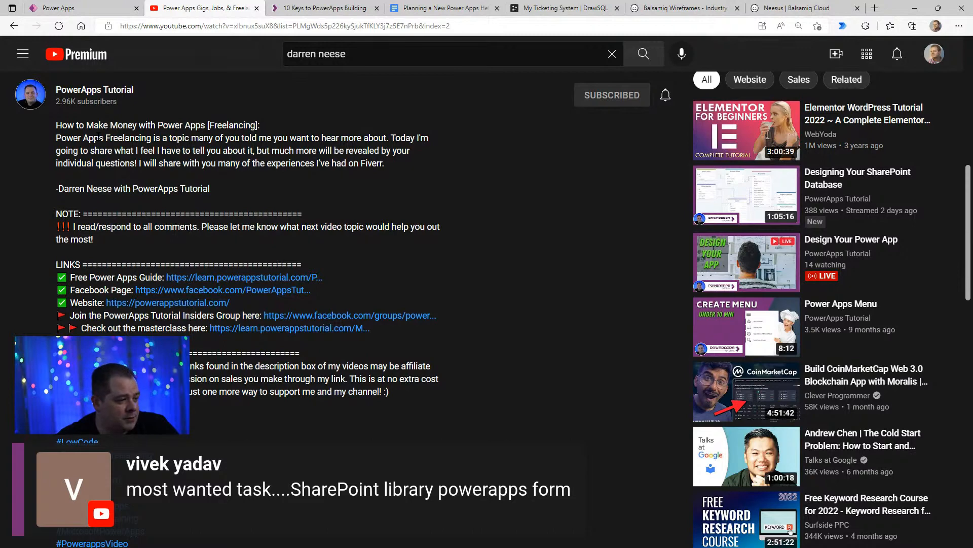
scroll(98, 138, "up", 10)
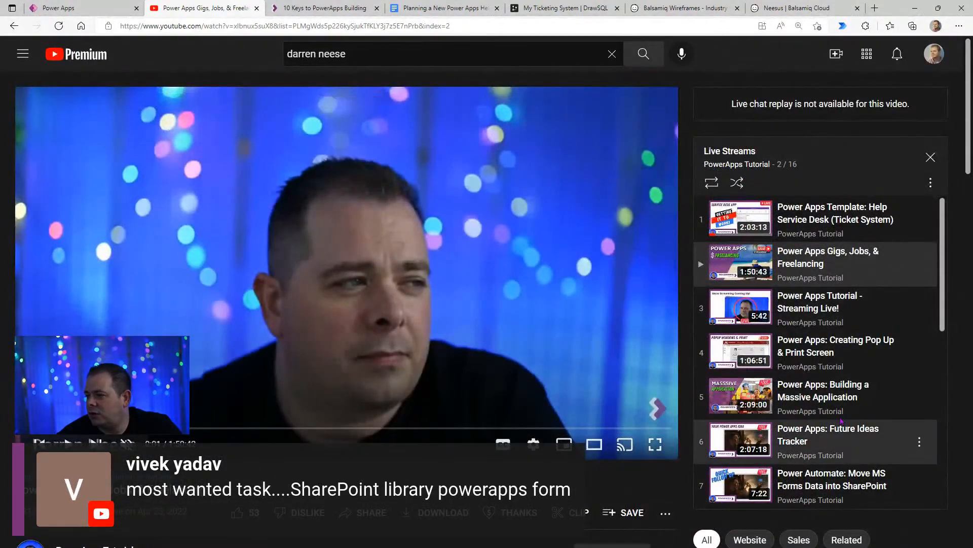
scroll(835, 348, "down", 5)
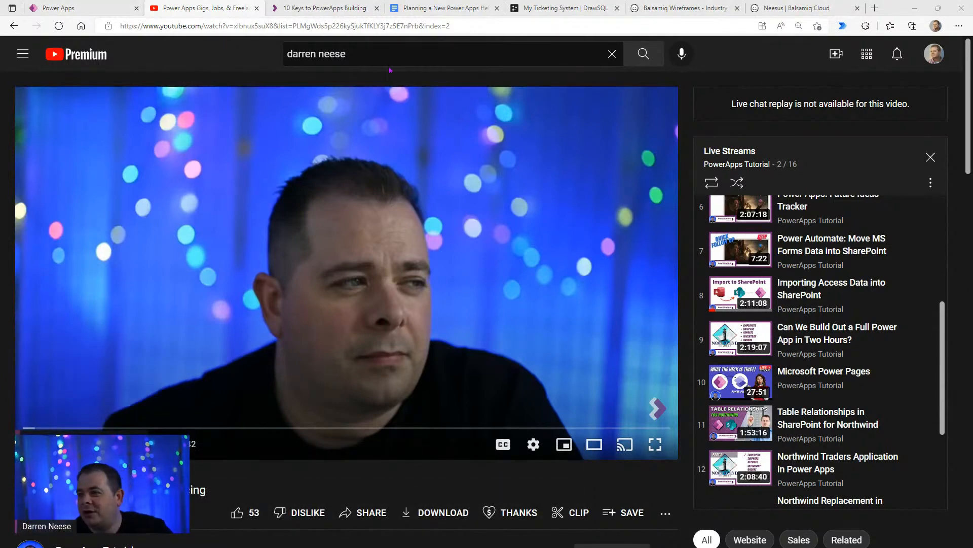
- Return to the Google Docs planning document and place the cursor after the bullet "This is course where you do all the work"
left_click(340, 14)
left_click(426, 12)
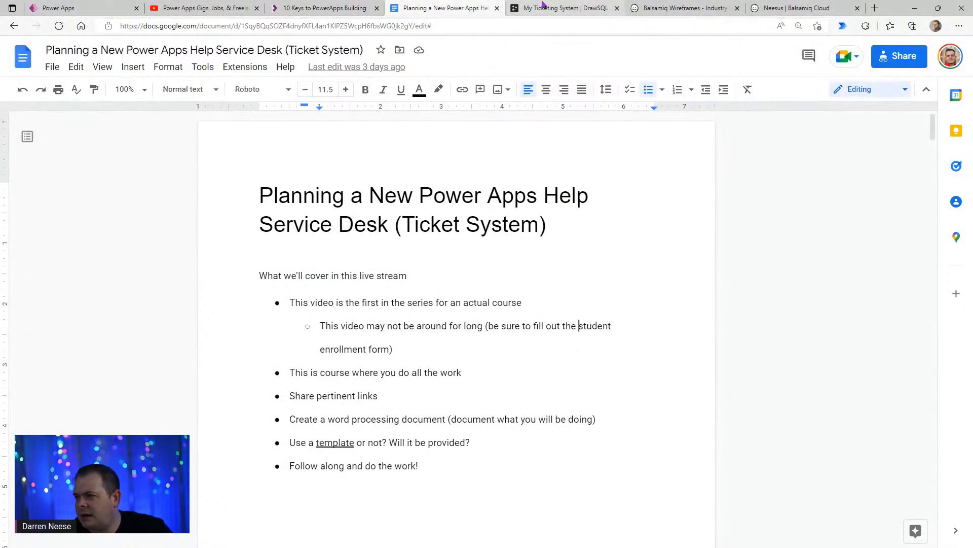
left_click(543, 381)
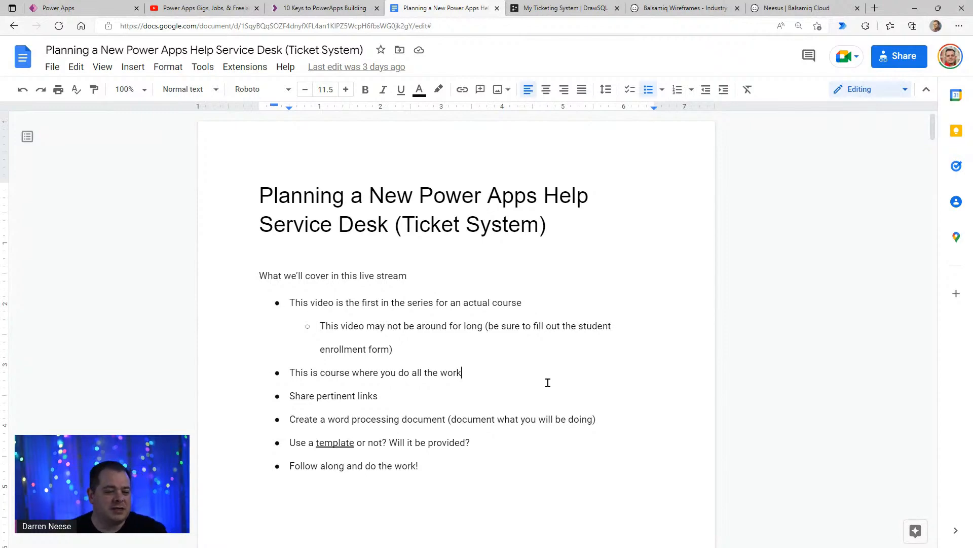
- Go to the Software Development Lifecycle outline in the planning document and place the cursor after the "Screens" item
scroll(560, 439, "down", 14)
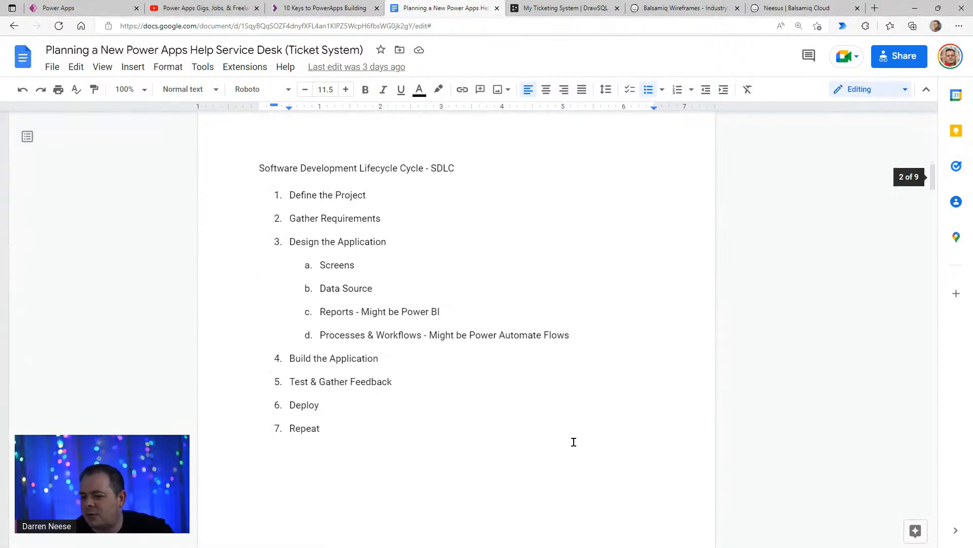
left_click(549, 257)
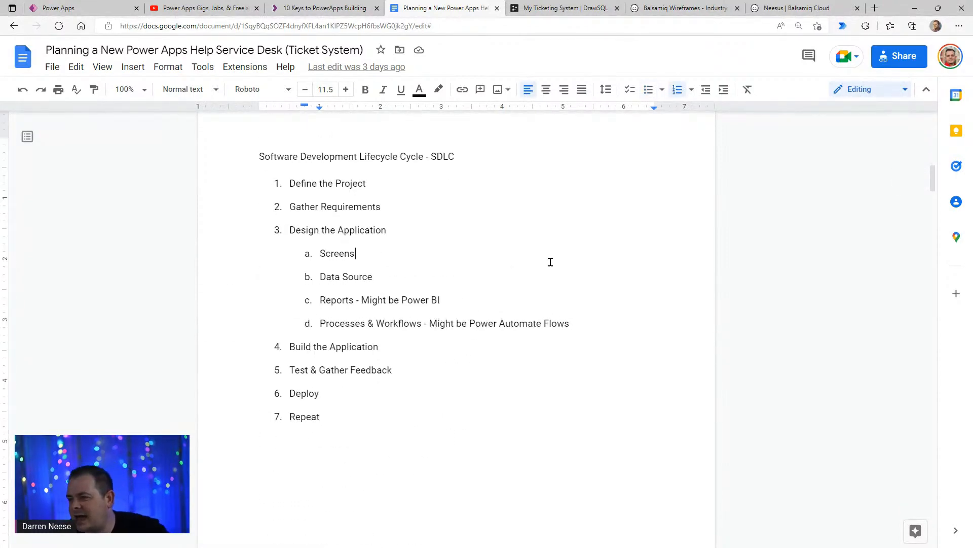
- Switch to YouTube, go back to the channel's playlists and open the "Power Apps Course - Zero to Hero" playlist
left_click(222, 14)
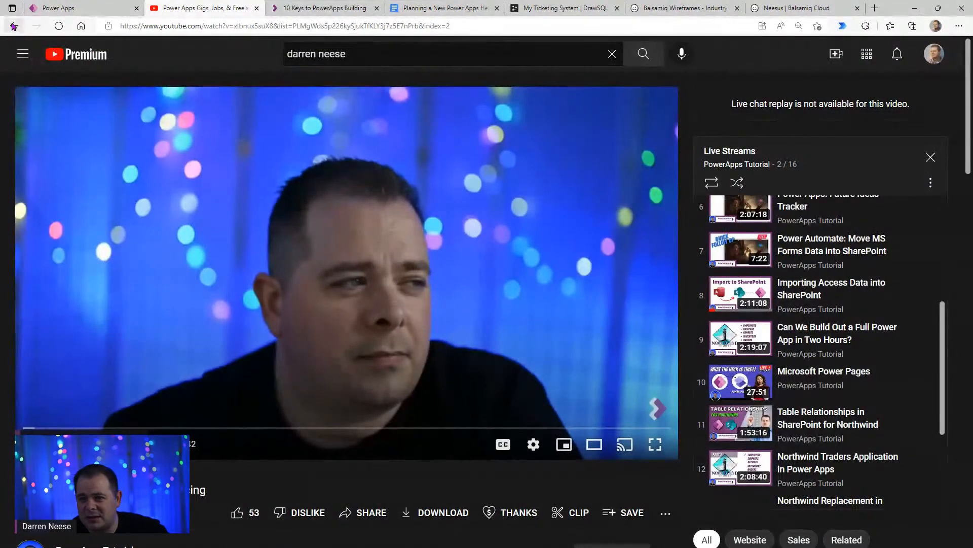
scroll(85, 96, "down", 8)
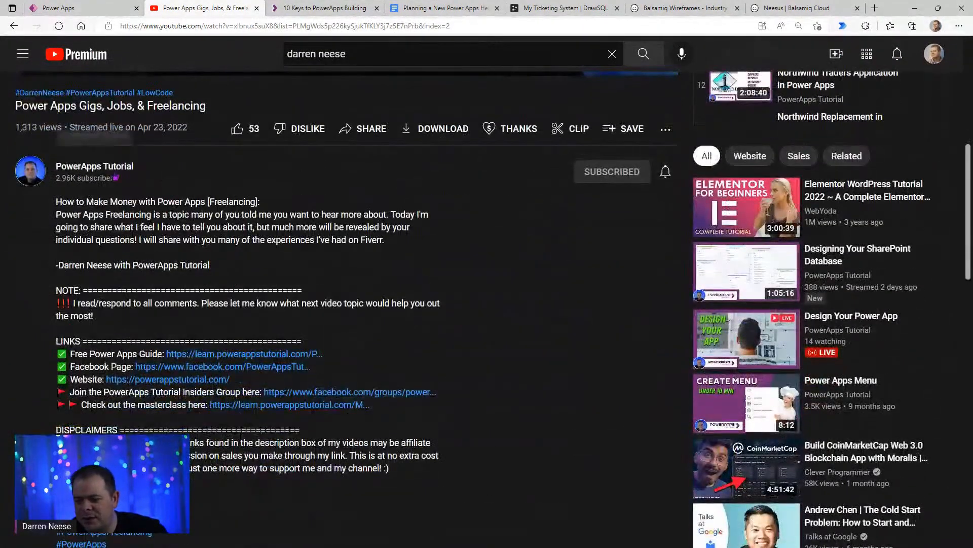
left_click(15, 28)
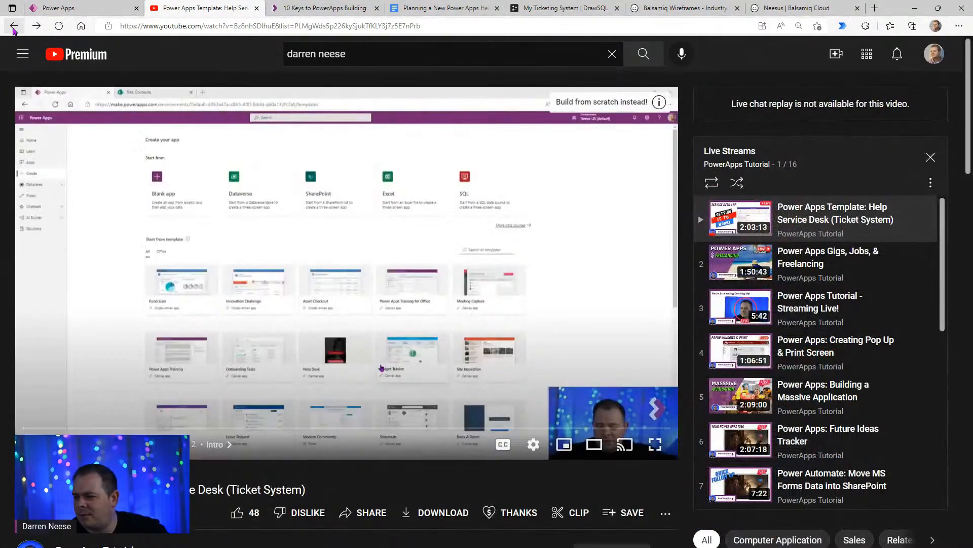
left_click(14, 28)
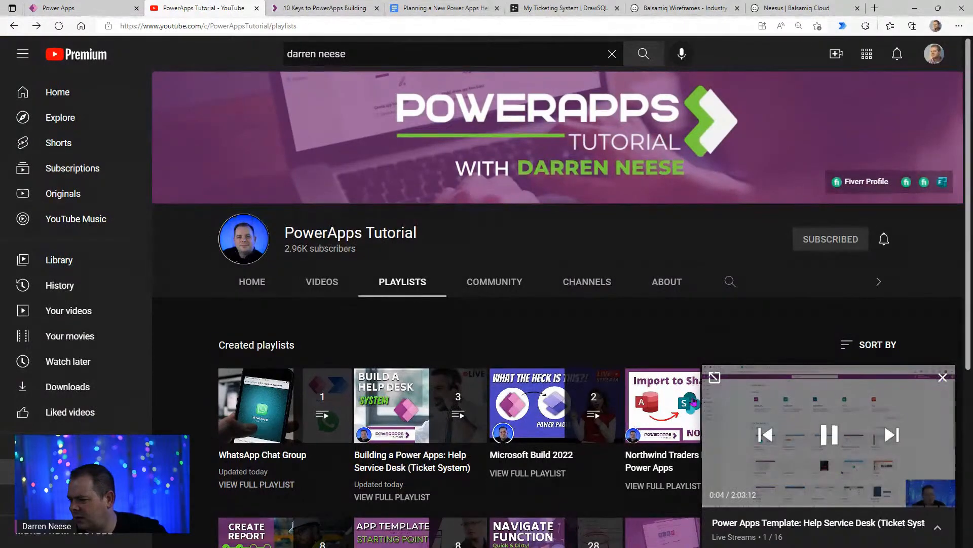
scroll(694, 400, "down", 5)
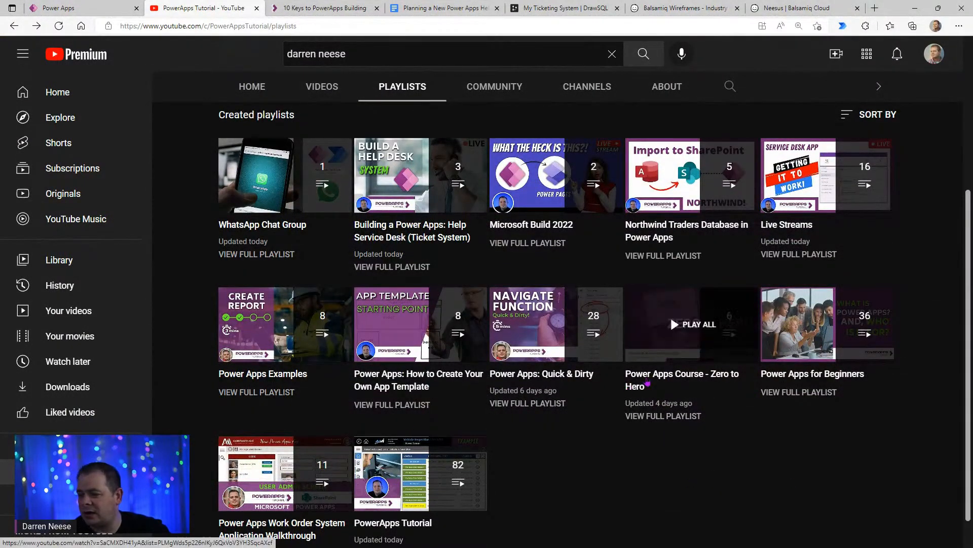
left_click(661, 379)
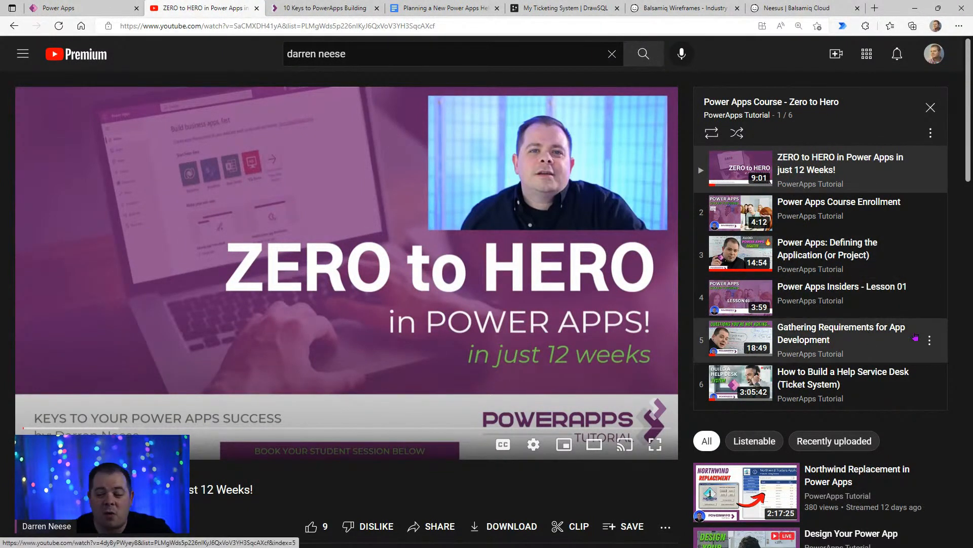
- Return to the planning document and examine the "What?" items of section 1, Define the Project
left_click(413, 9)
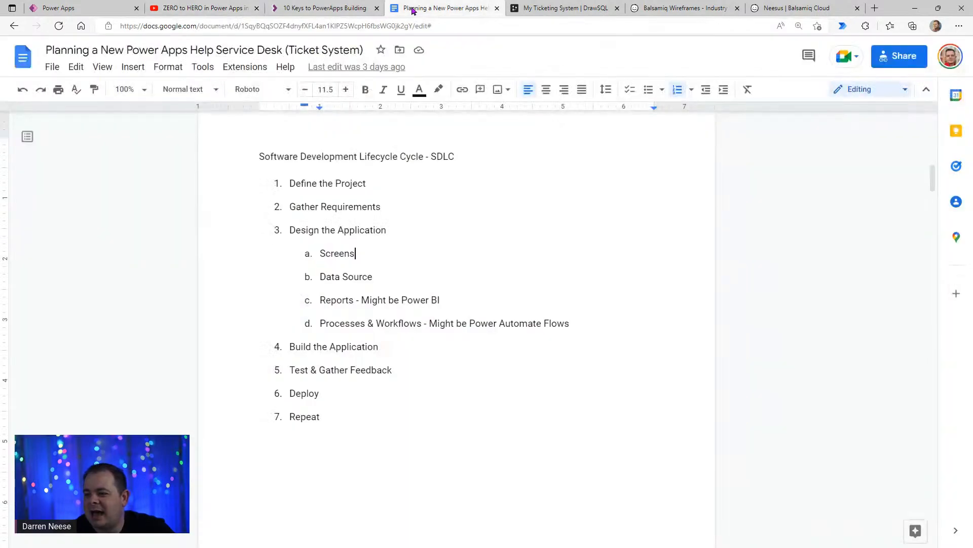
left_click(515, 258)
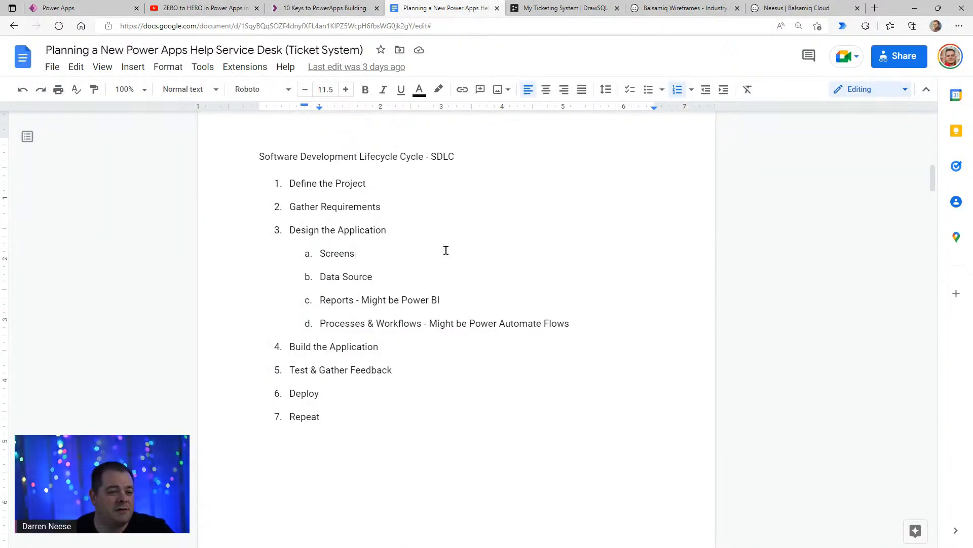
left_click(484, 375)
scroll(485, 391, "down", 10)
scroll(482, 398, "down", 3)
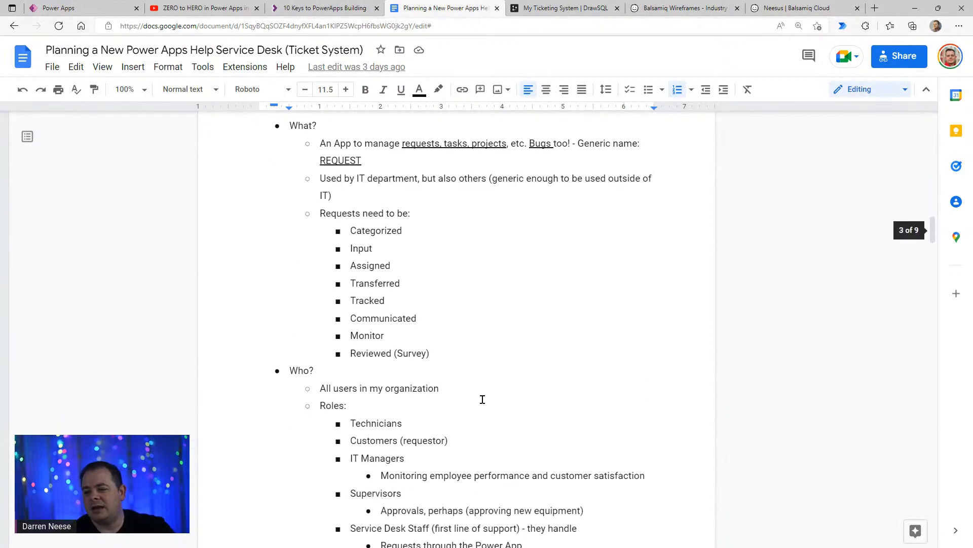
scroll(482, 398, "up", 3)
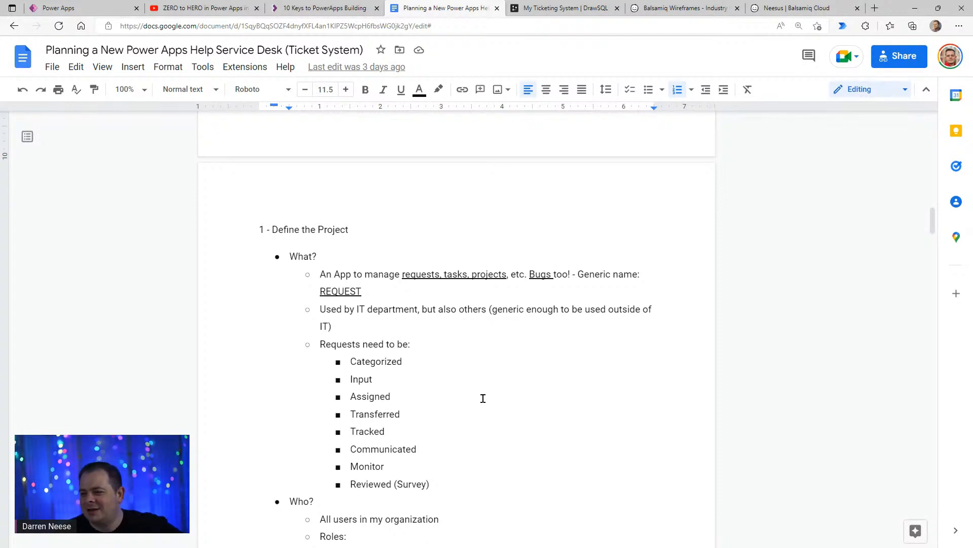
left_click(480, 399)
scroll(563, 398, "down", 5)
scroll(563, 401, "up", 4)
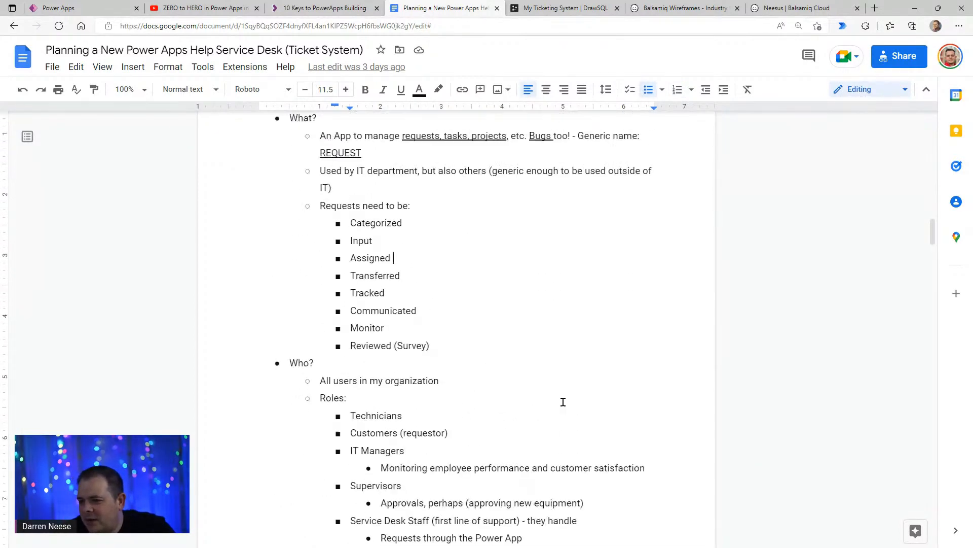
- Examine the "Who?" roles and the "When?", "Where?" and "Why?" questions of the Define the Project section
scroll(554, 386, "down", 7)
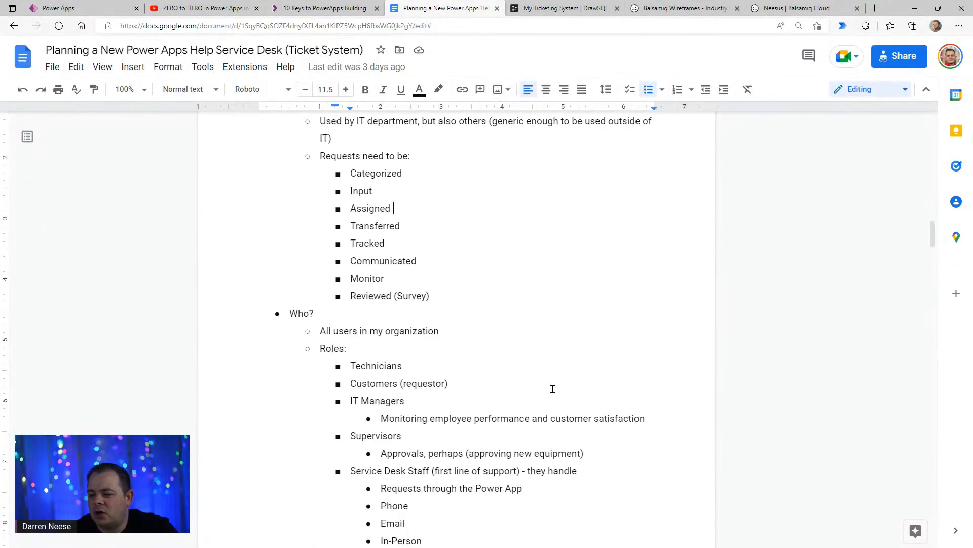
scroll(556, 387, "down", 4)
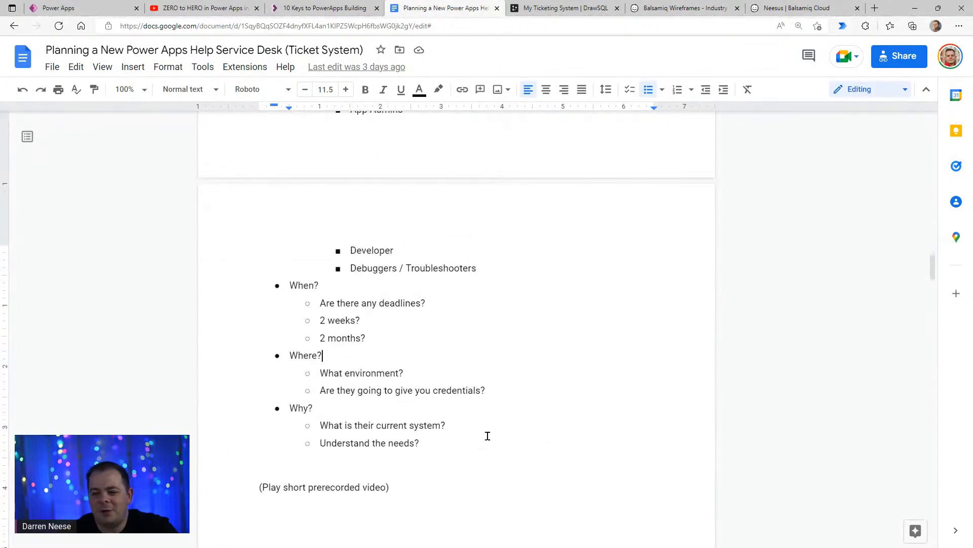
scroll(528, 398, "up", 5)
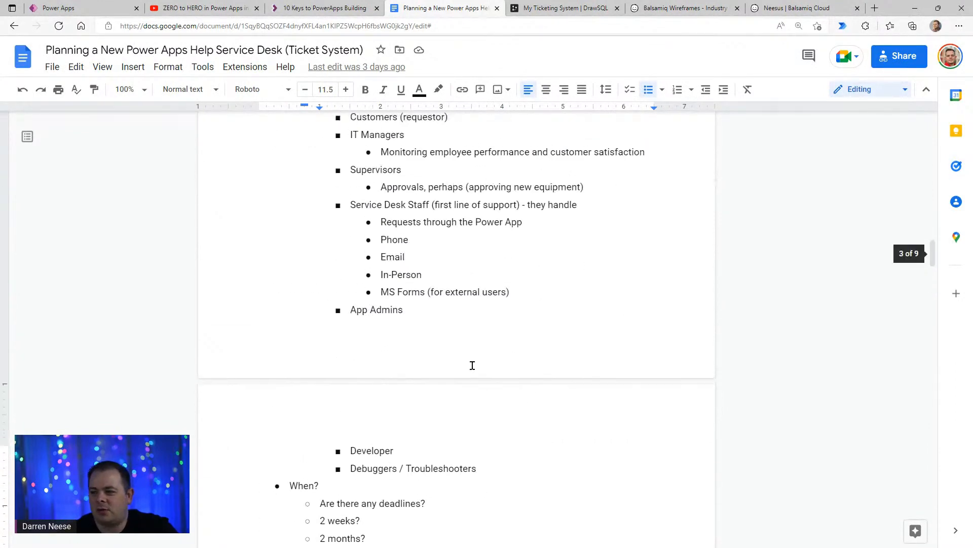
scroll(515, 397, "down", 10)
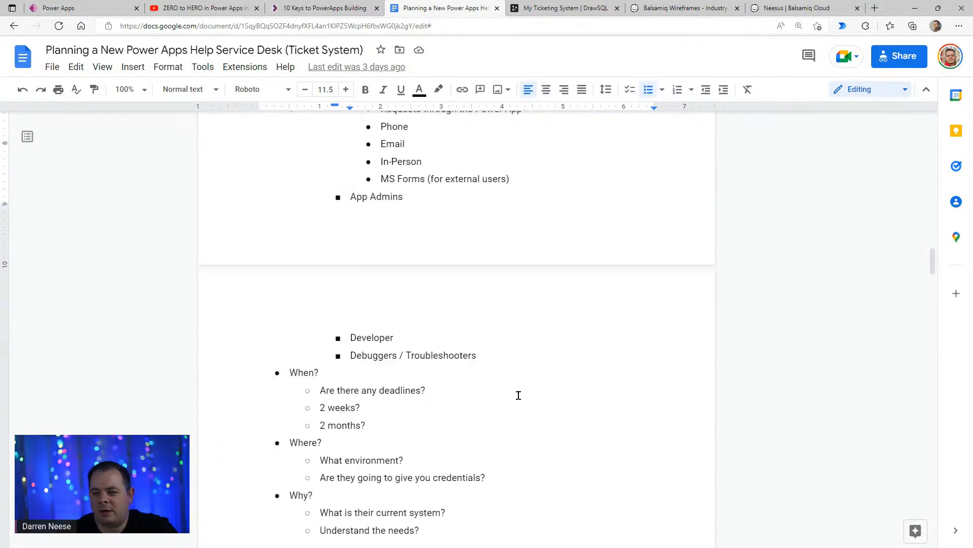
- Go to section 2, Gather Requirements, and place the cursor in the "Identify nouns" bullet
scroll(513, 398, "down", 9)
scroll(513, 399, "up", 1)
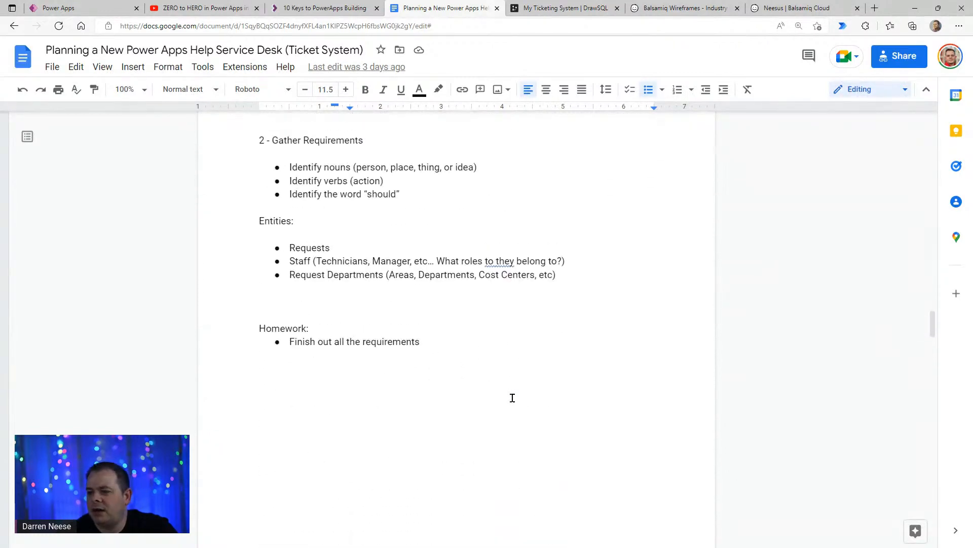
left_click(348, 167)
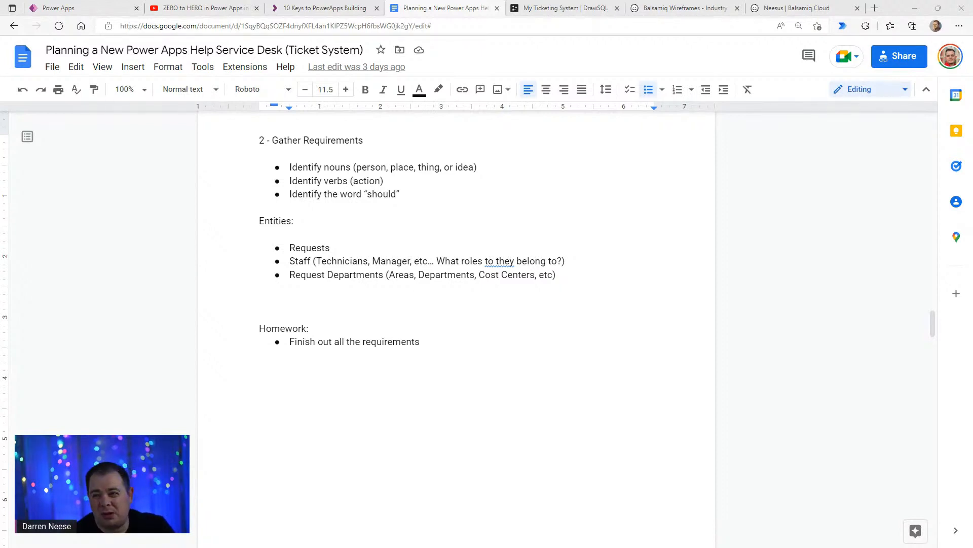
- Switch to YouTube and open the list of uploaded videos on the PowerApps Tutorial channel
left_click(216, 11)
scroll(273, 438, "down", 8)
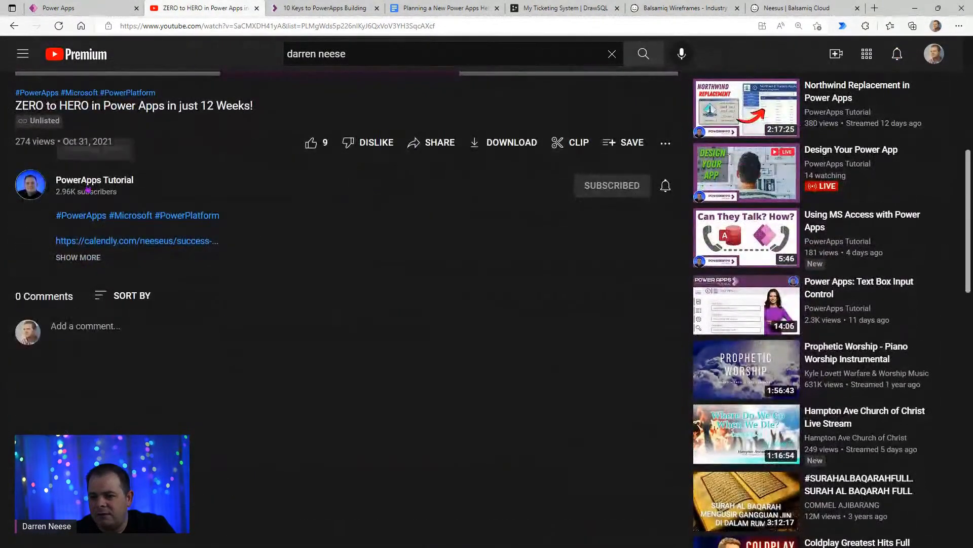
left_click(88, 181)
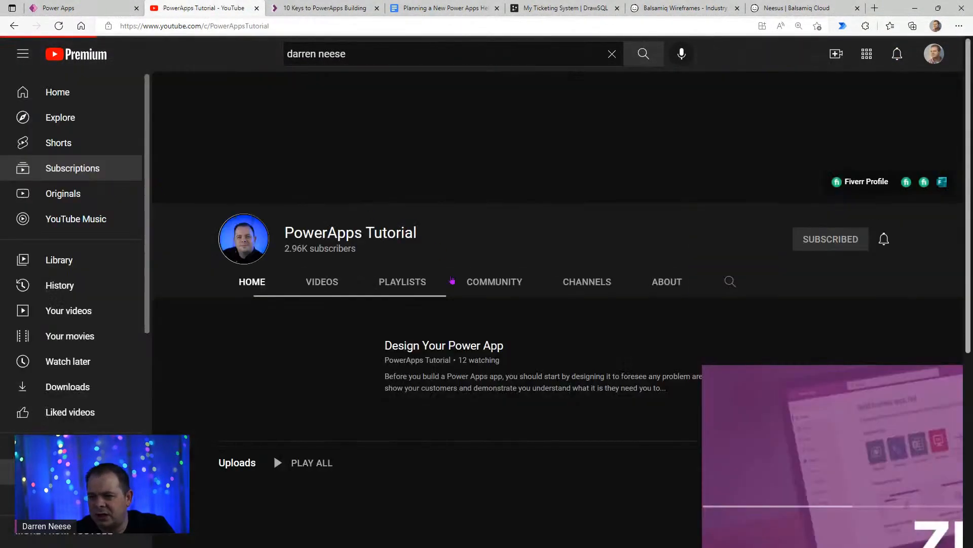
left_click(313, 284)
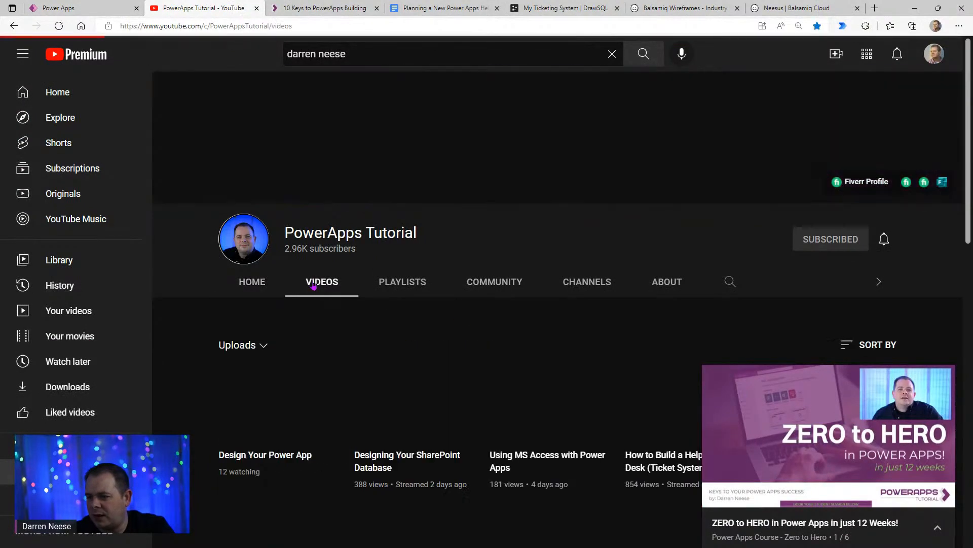
scroll(778, 212, "down", 4)
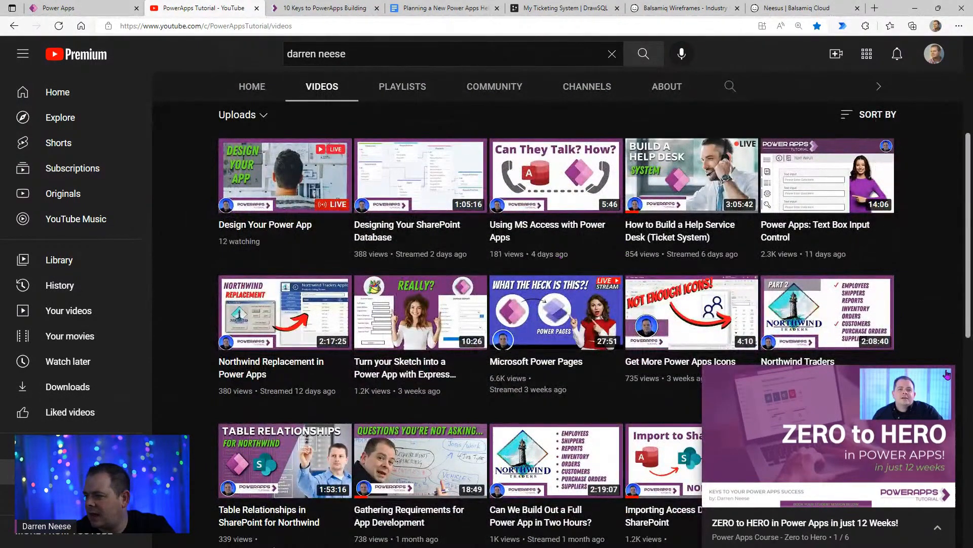
- Close the mini player and sort the channel's uploads by most popular
left_click(943, 381)
left_click(871, 115)
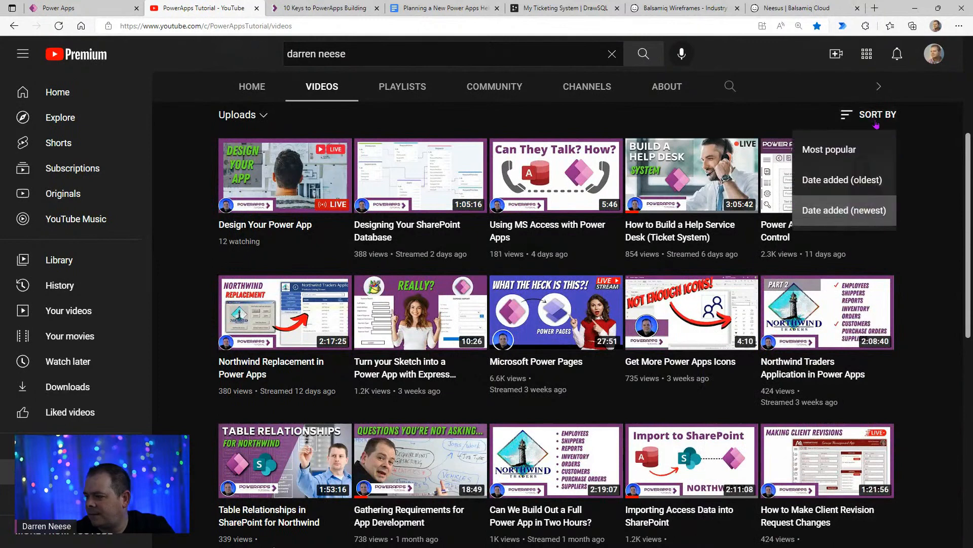
left_click(860, 154)
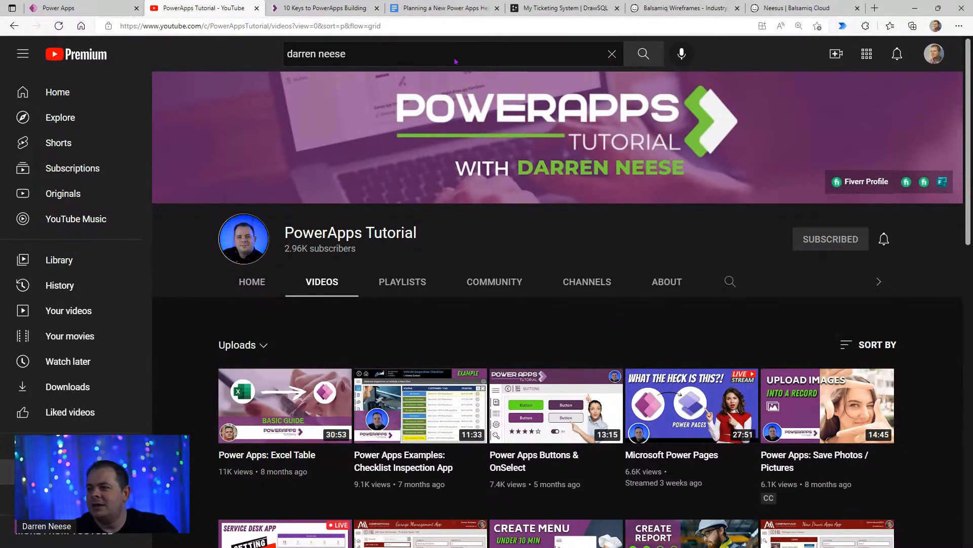
- Return to the planning document and examine the Gather Requirements bullets and the Entities list
left_click(417, 9)
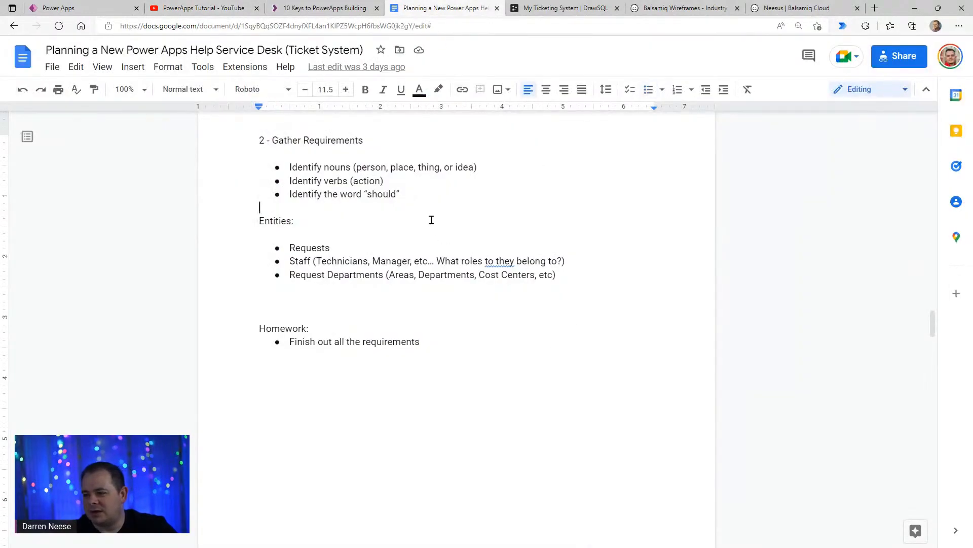
scroll(431, 219, "up", 1)
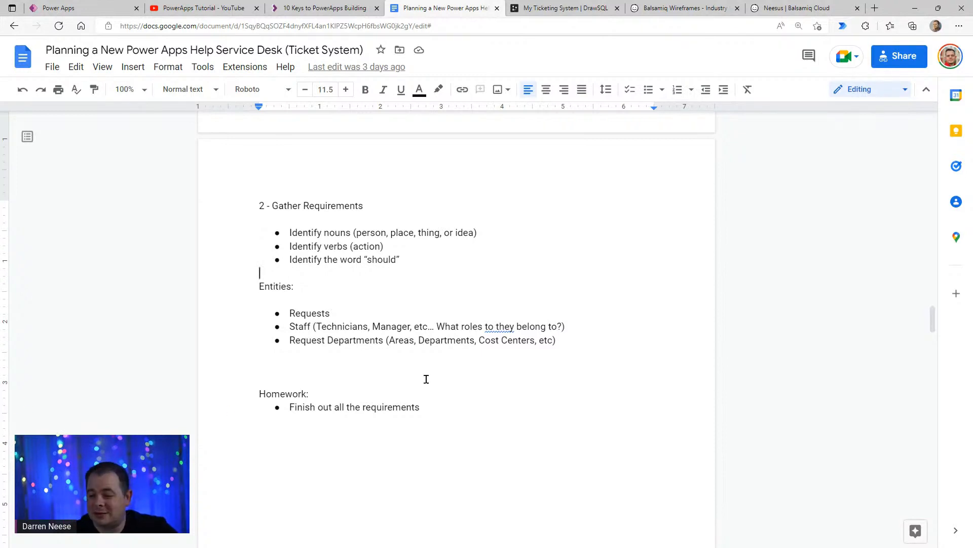
left_click(488, 355)
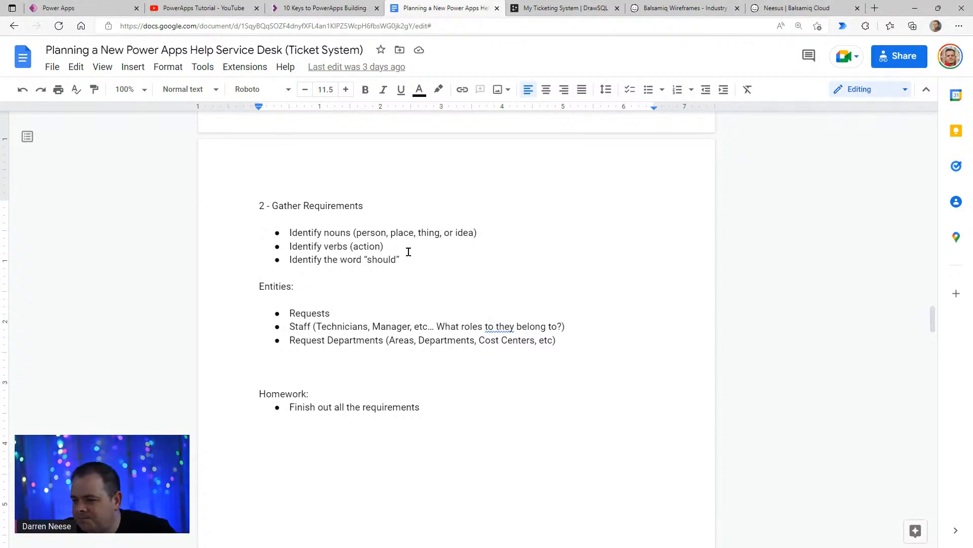
left_click(484, 248)
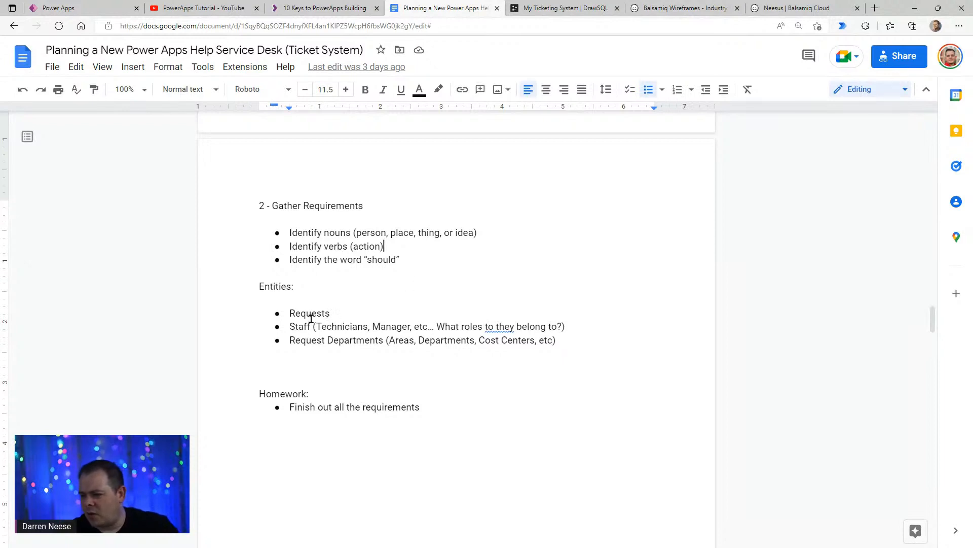
left_click(312, 340)
scroll(449, 355, "down", 1)
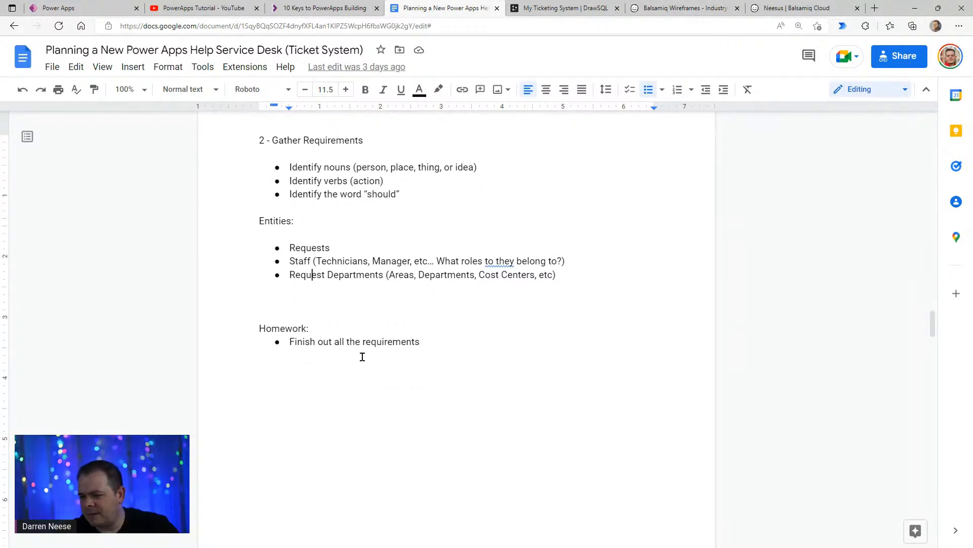
- Highlight the homework bullet "Finish out all the requirements", then clear the selection and place the cursor at its end
left_click_drag(306, 341, 419, 341)
left_click(473, 363)
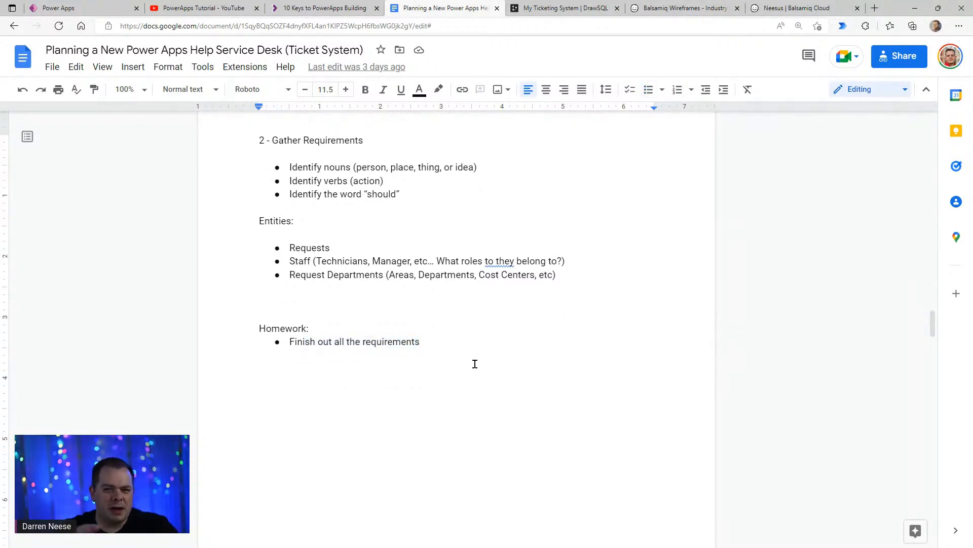
left_click(469, 344)
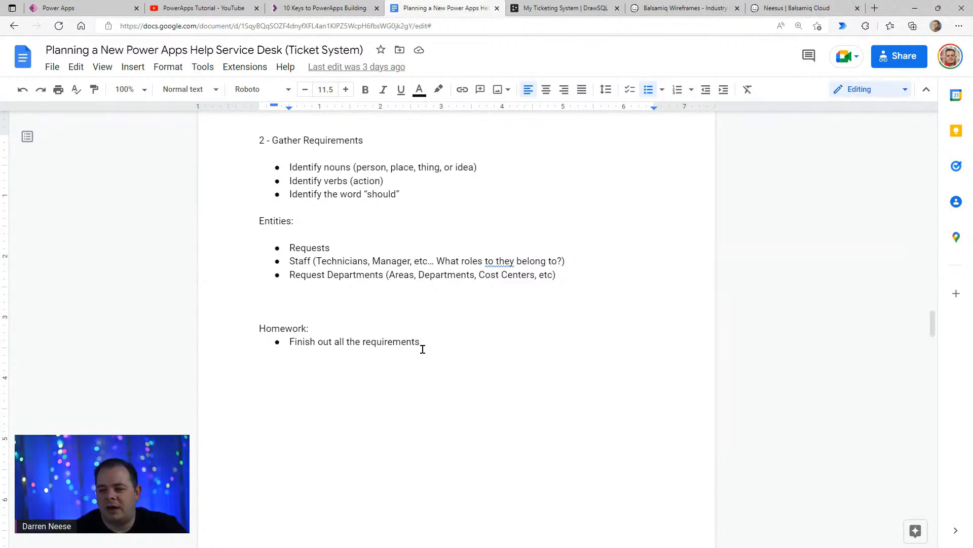
- Move on from the requirements page to section 3, Design the Application, with its Business Rules / Processes list
left_click(480, 328)
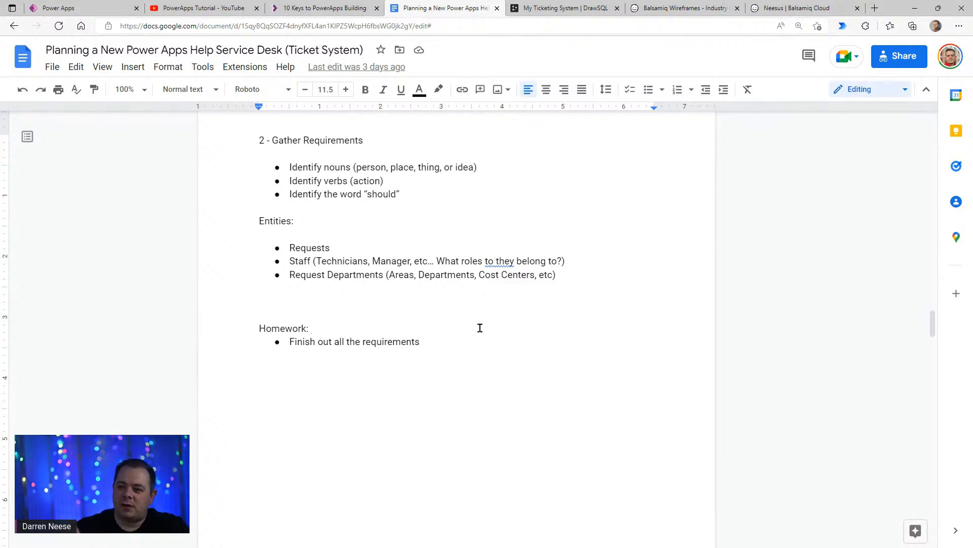
left_click(525, 284)
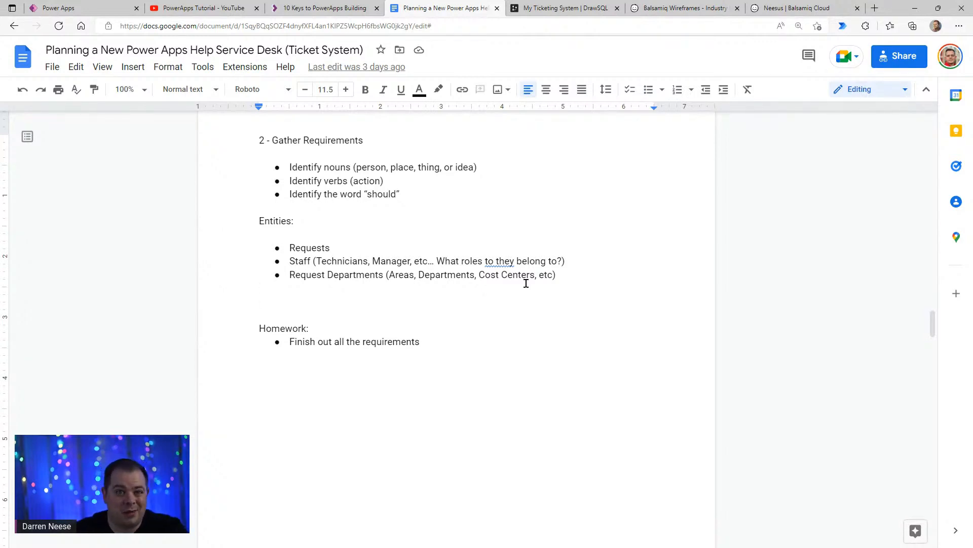
scroll(520, 376, "down", 10)
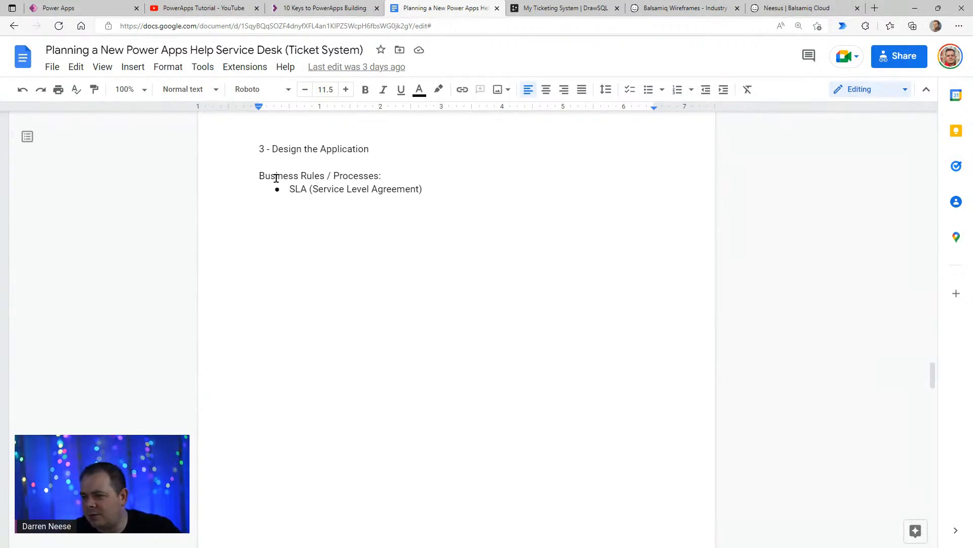
- Highlight the Business Rules / Processes heading with its SLA bullet, then clear the selection and place the cursor at the bullet's end
left_click_drag(276, 178, 435, 184)
left_click(466, 191)
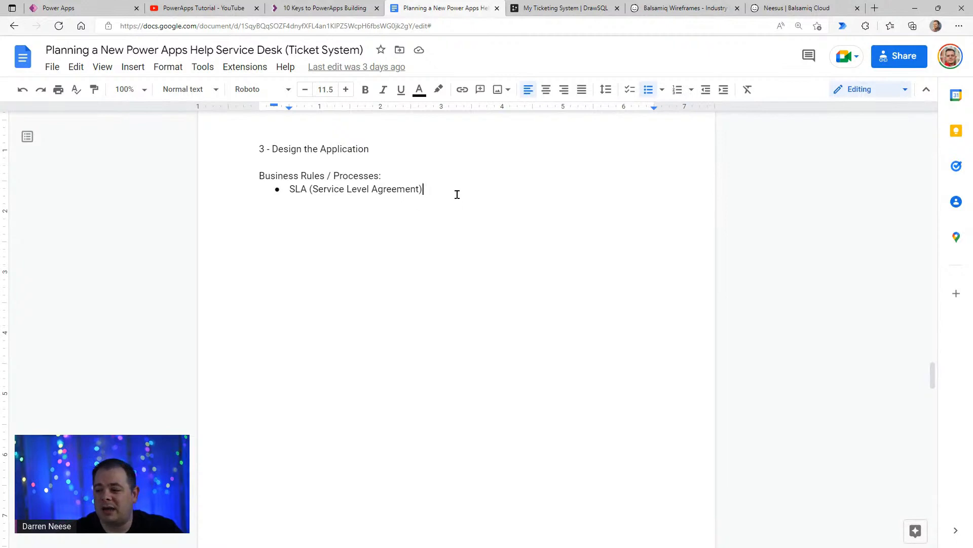
left_click_drag(457, 193, 243, 181)
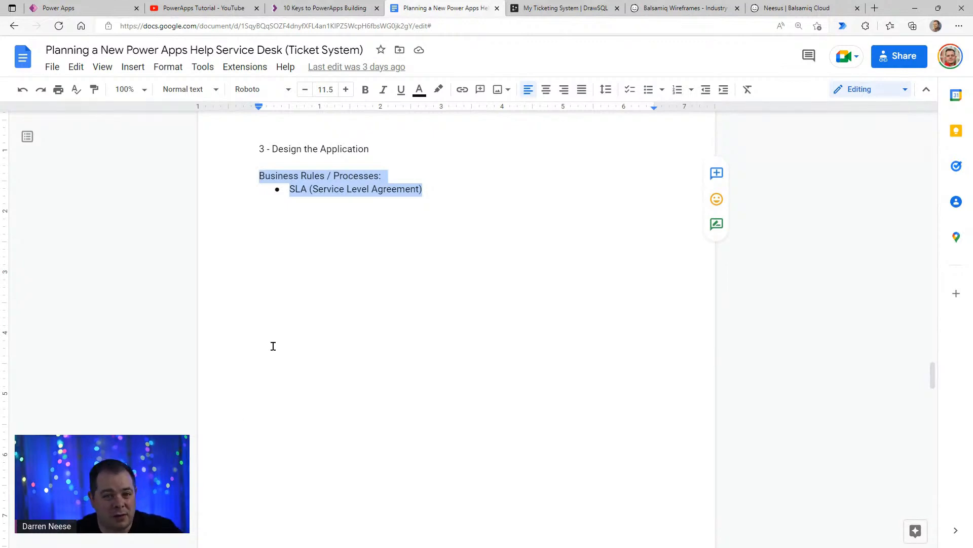
left_click(438, 213)
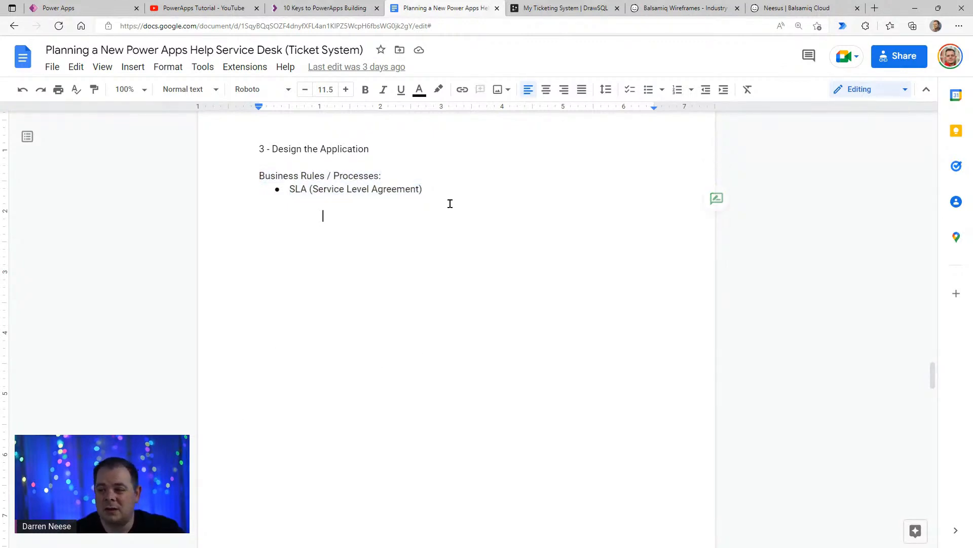
left_click(453, 187)
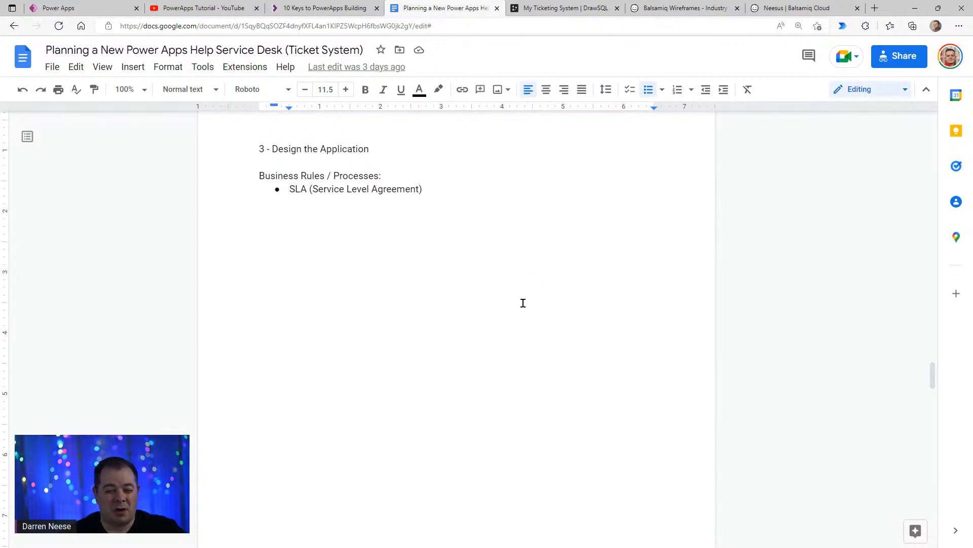
- Move on to the document's DataTables (or lists) section and compare it with the My Ticketing System diagram in DrawSQL
scroll(515, 320, "down", 5)
scroll(512, 324, "down", 5)
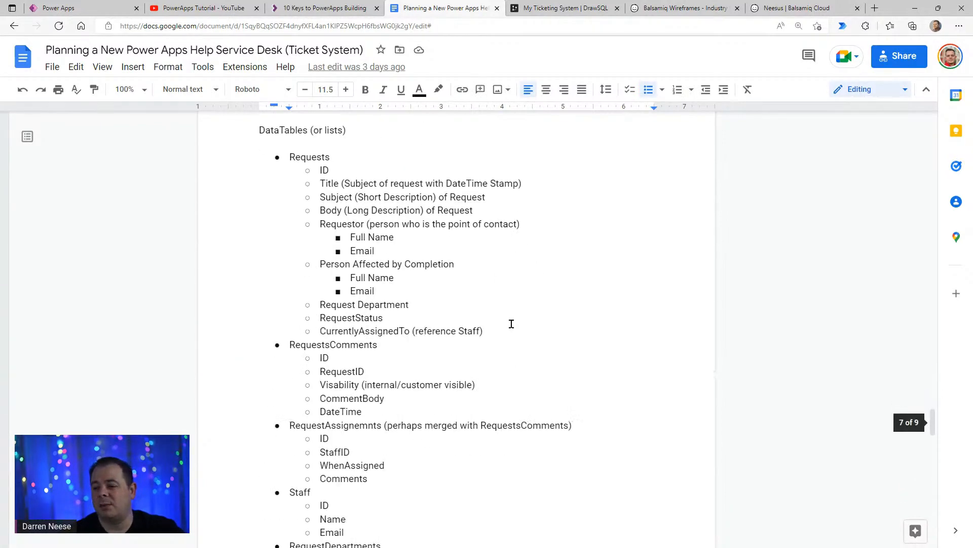
scroll(524, 317, "up", 1)
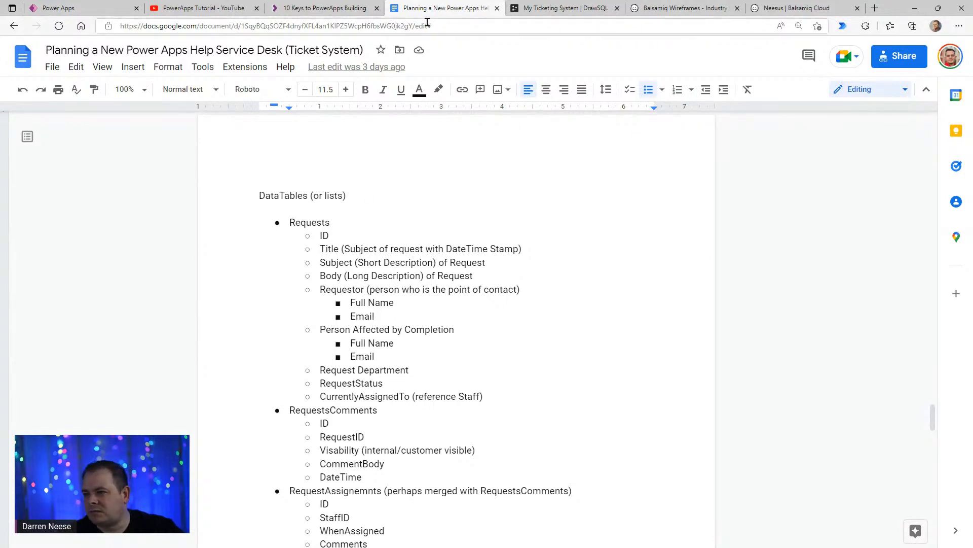
left_click(557, 11)
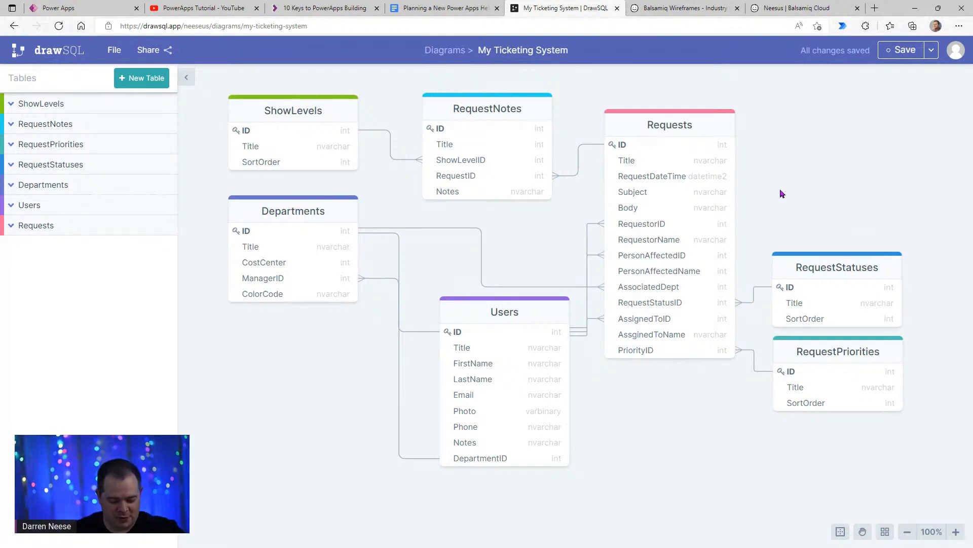
- Return to the planning document, review the rest of the data tables list and place the cursor after the Staff bullet
left_click(443, 17)
scroll(522, 337, "down", 4)
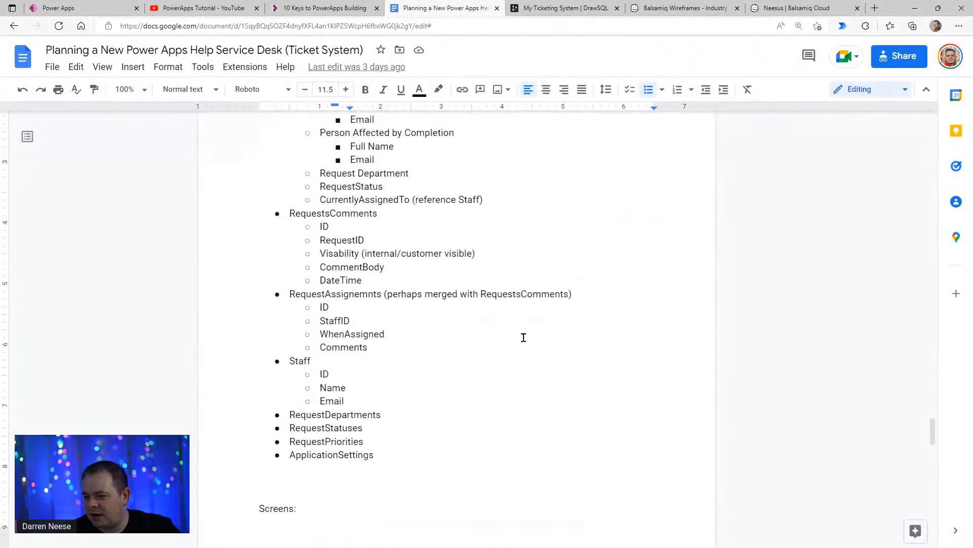
left_click(452, 413)
left_click(424, 364)
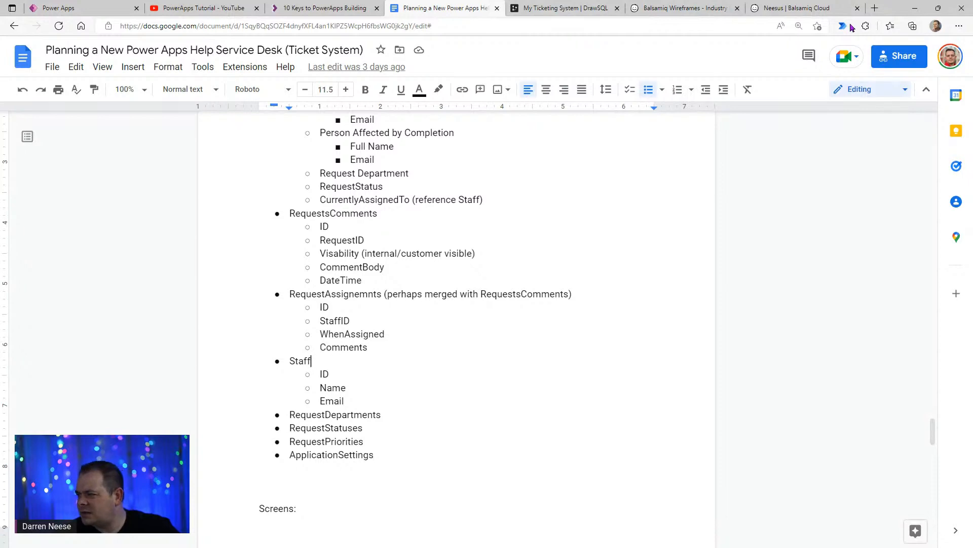
left_click_drag(894, 10, 640, 57)
double_click(640, 57)
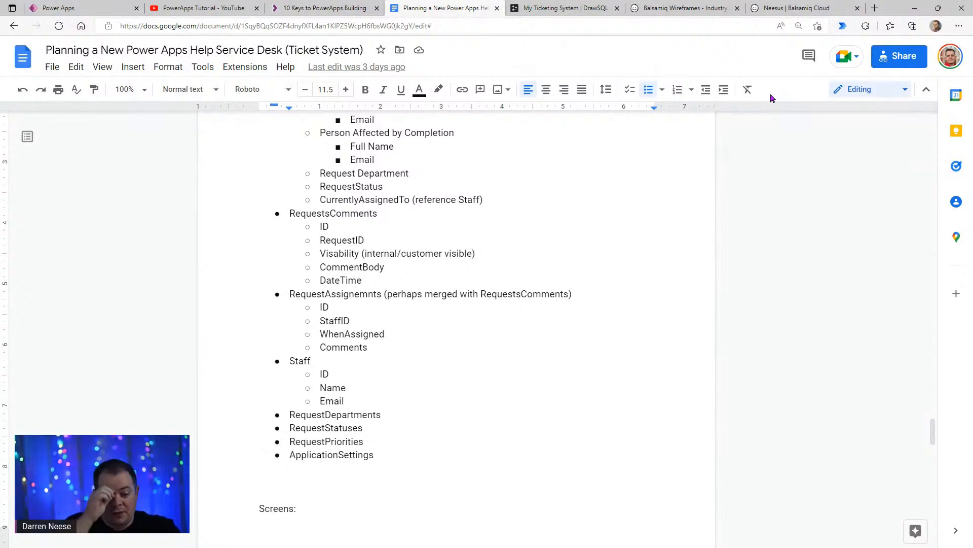
- Glance at the DrawSQL ticketing diagram again, then switch to the Balsamiq Wireframes website and view its introduction and sample wireframes
left_click(589, 8)
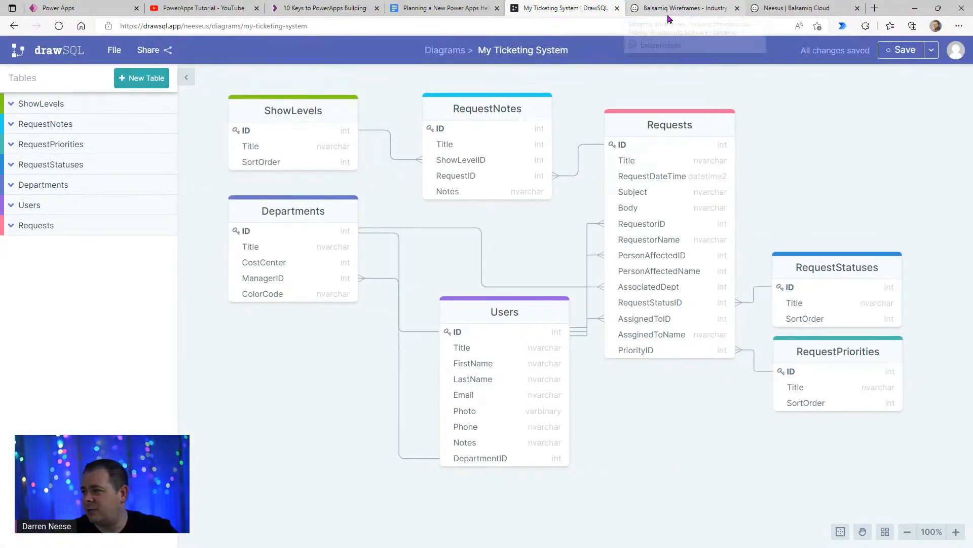
left_click(665, 9)
scroll(803, 282, "up", 6)
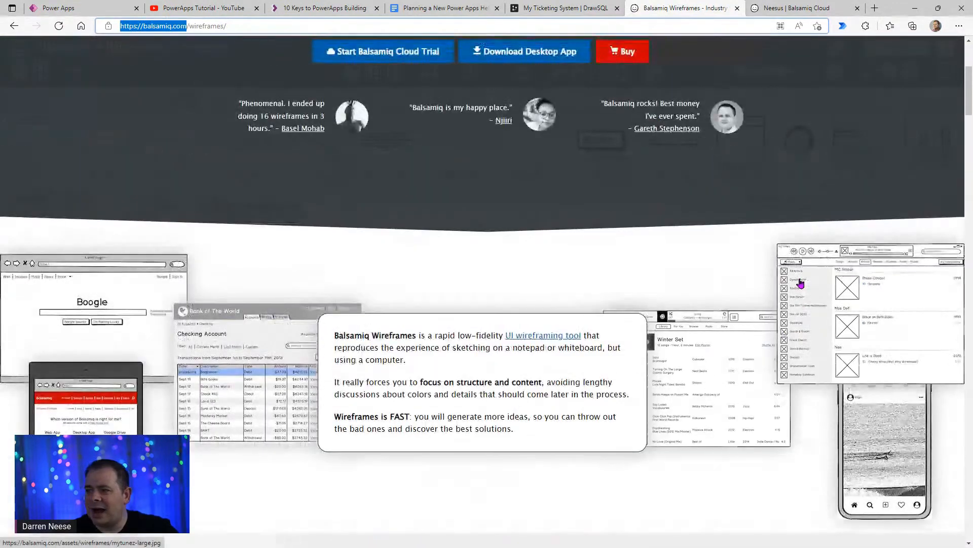
scroll(801, 282, "down", 5)
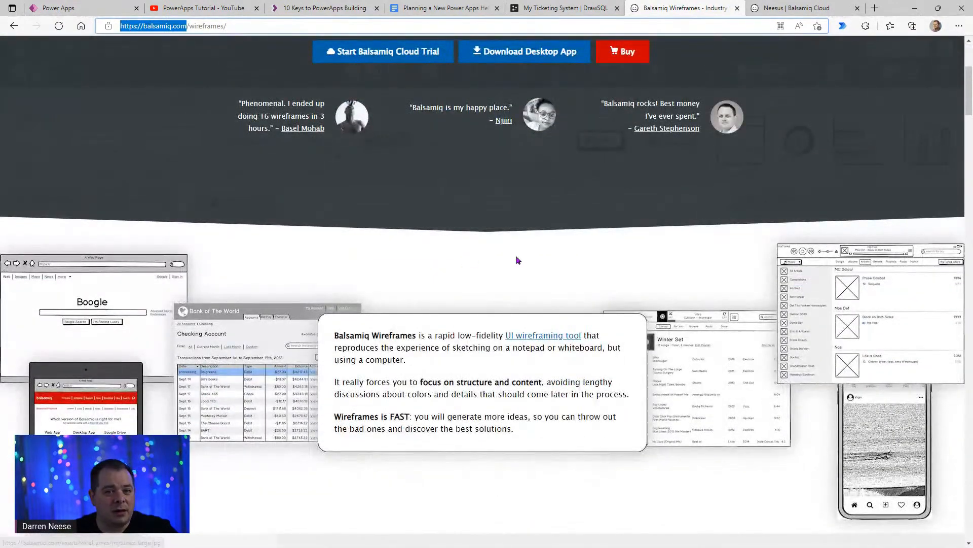
left_click_drag(971, 106, 972, 110)
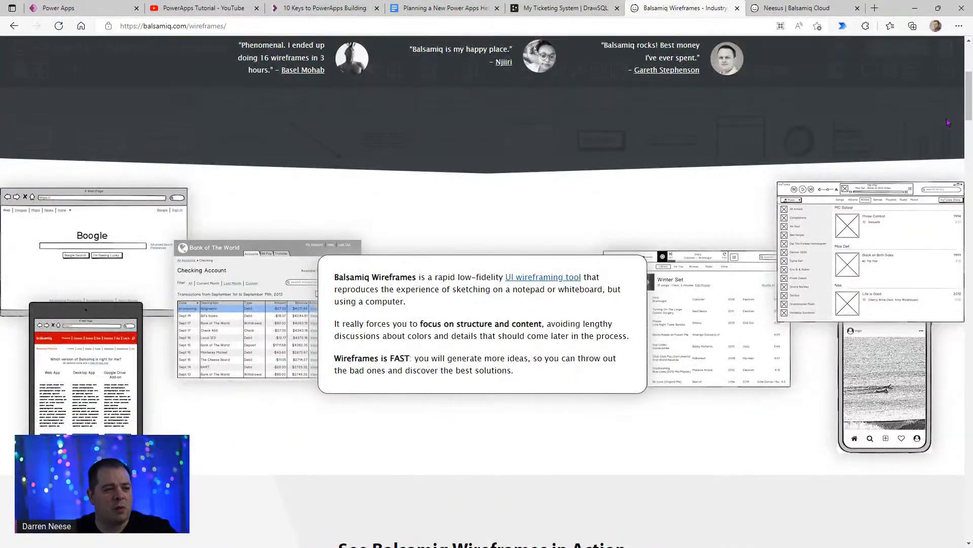
- Open Your First Project in Balsamiq Cloud and view its Website Sample, Mobile & Desktop and Getting Around wireframes
left_click(786, 8)
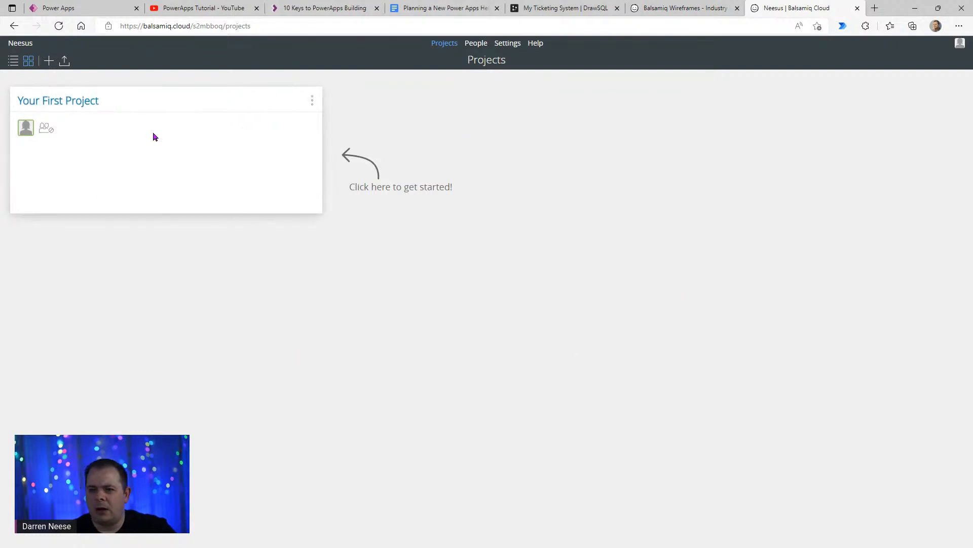
left_click(80, 105)
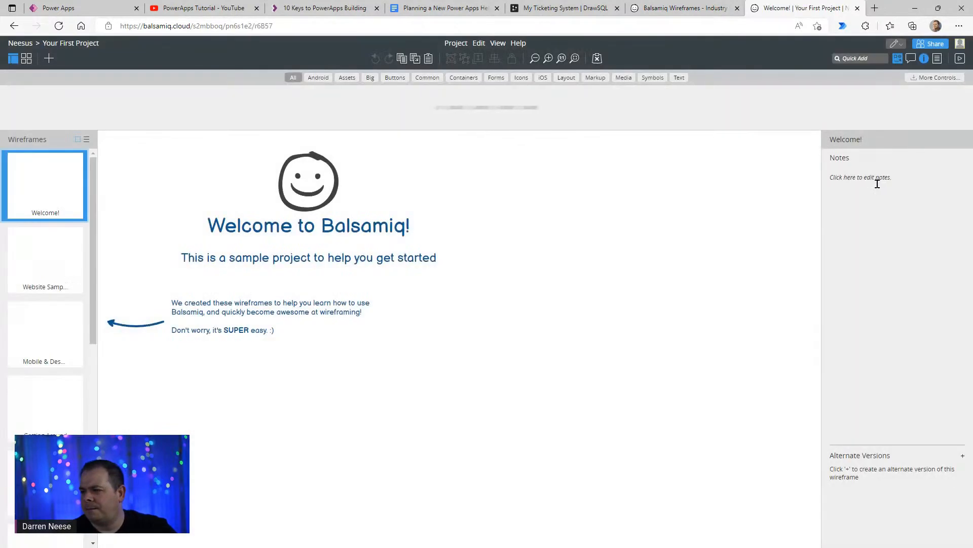
left_click(48, 270)
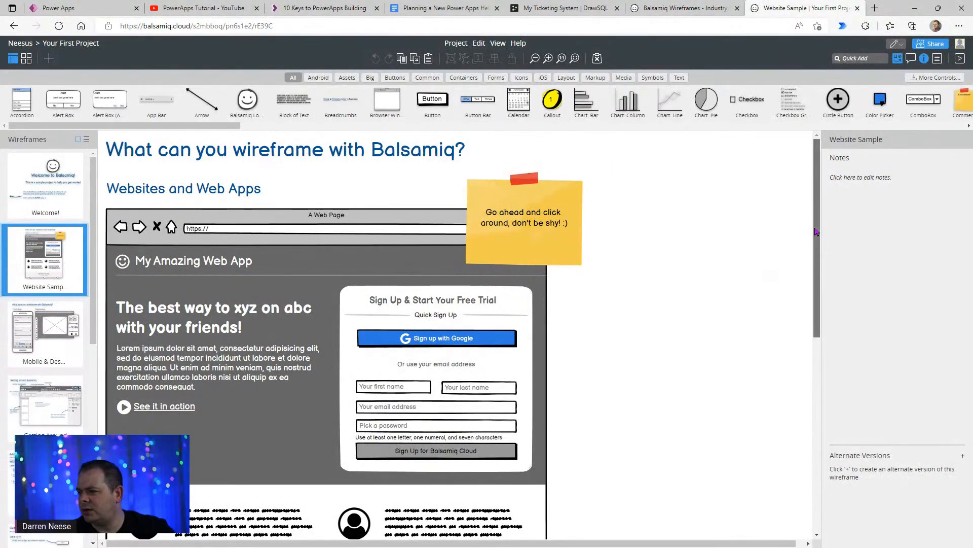
left_click_drag(817, 233, 820, 274)
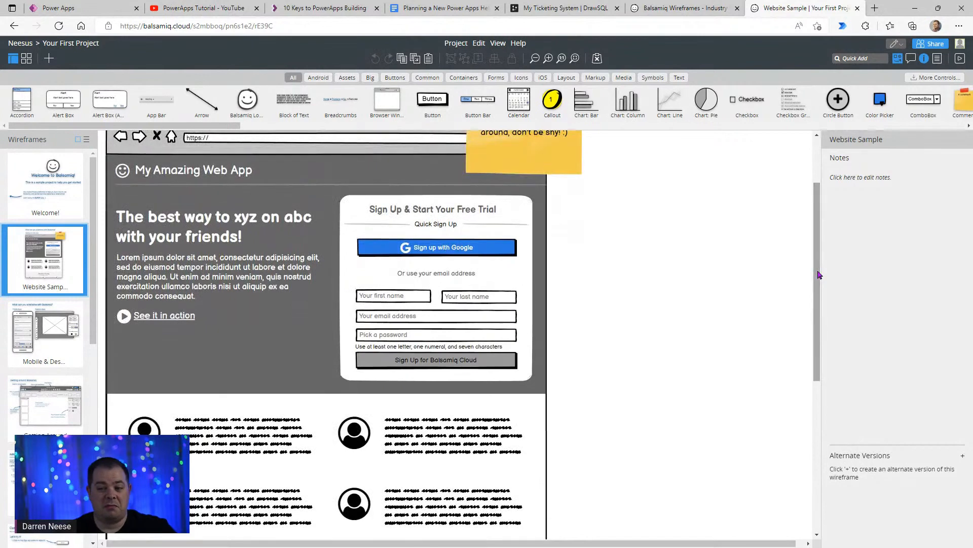
left_click(51, 347)
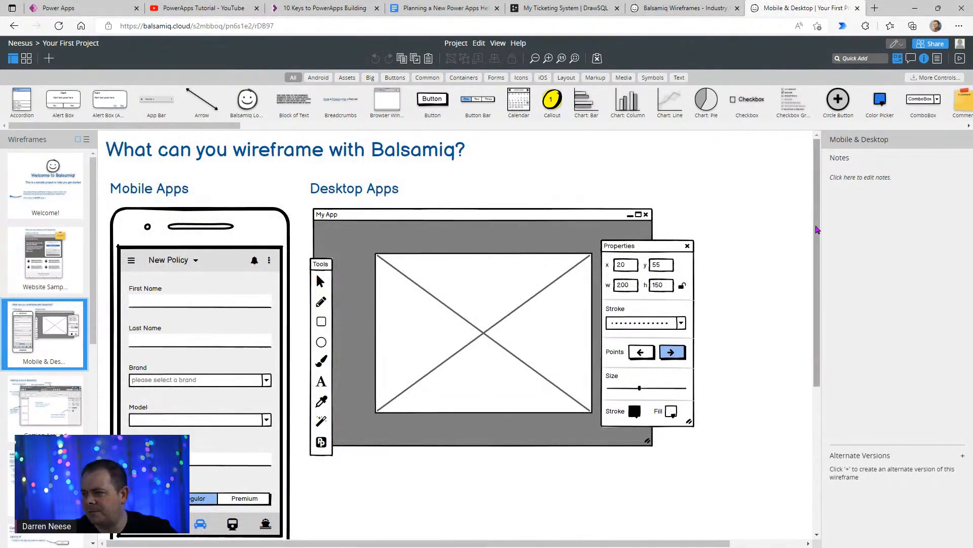
left_click_drag(819, 211, 815, 247)
left_click(33, 415)
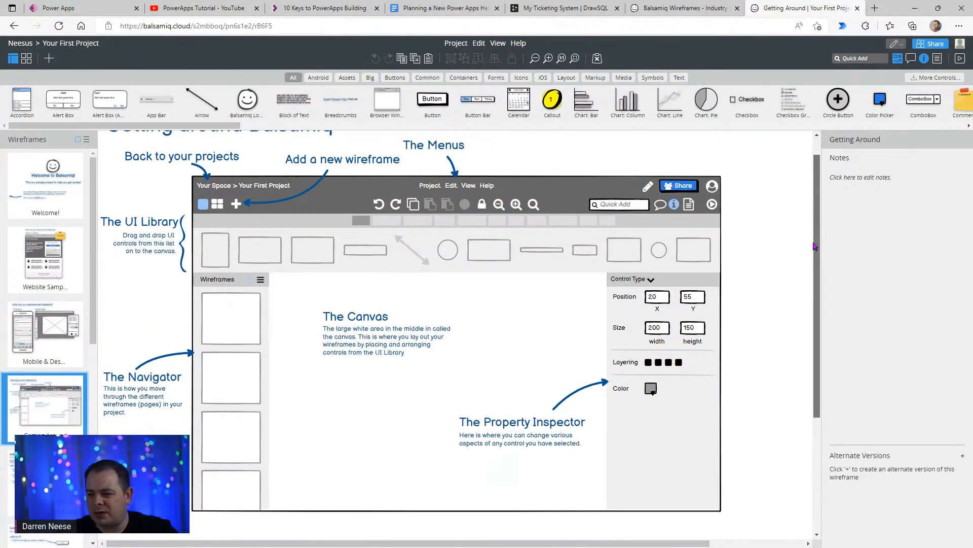
scroll(815, 247, "down", 2)
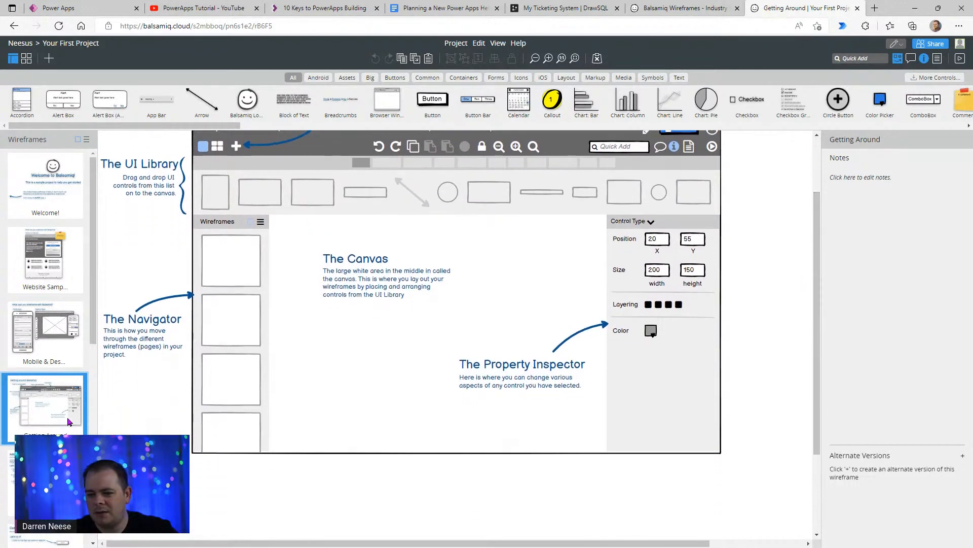
- Page through the project's tutorial wireframes from Adding to More Resources, then go back to the Editing wireframe
scroll(54, 428, "down", 3)
left_click(53, 323)
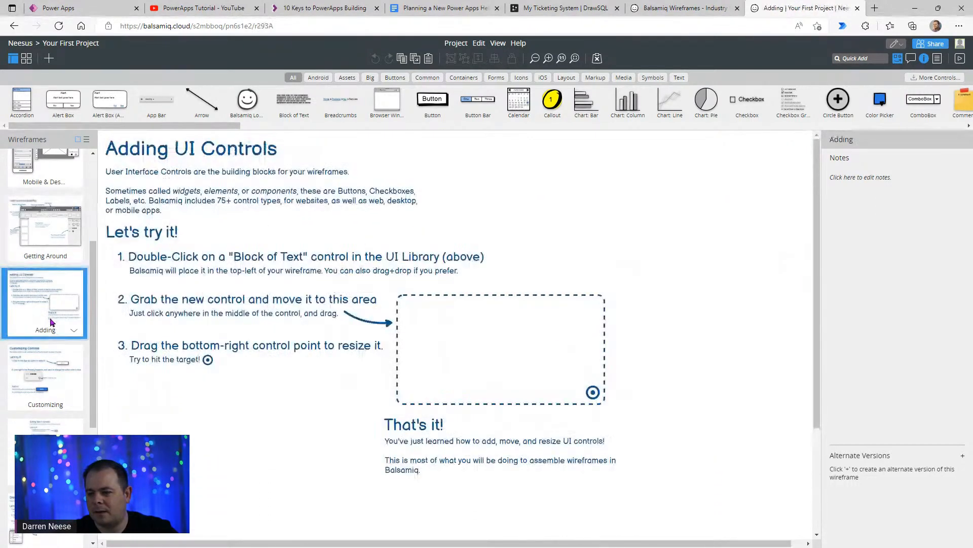
left_click(47, 396)
left_click(38, 426)
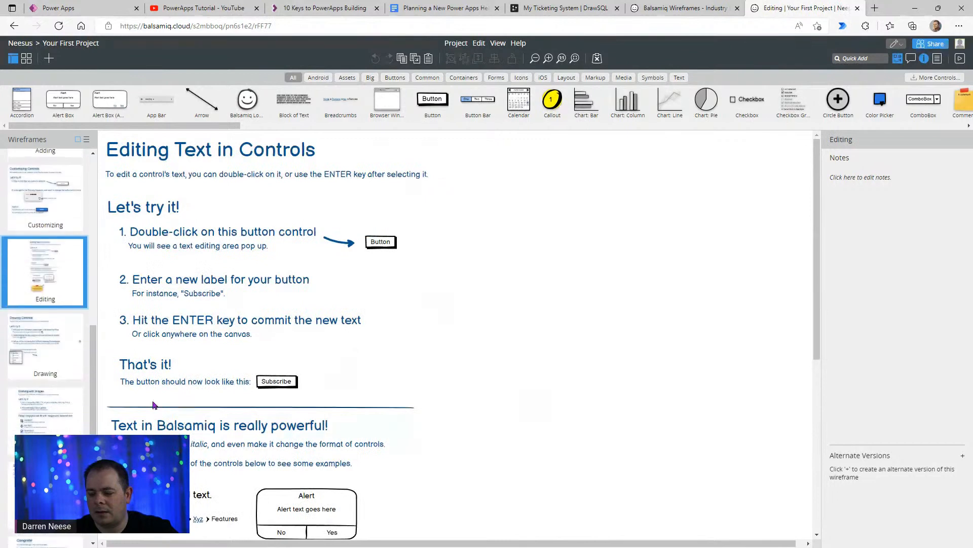
left_click(31, 350)
left_click(45, 417)
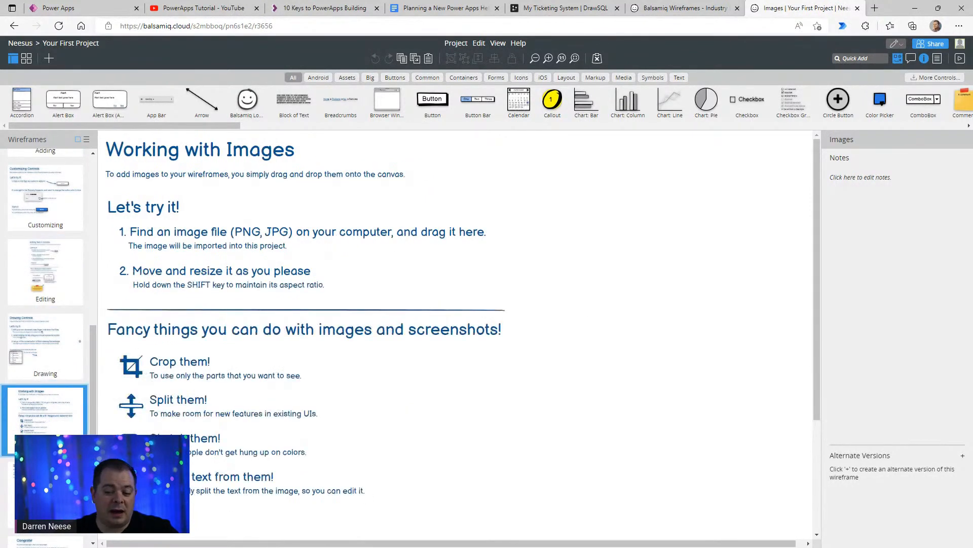
left_click(36, 472)
scroll(33, 403, "down", 2)
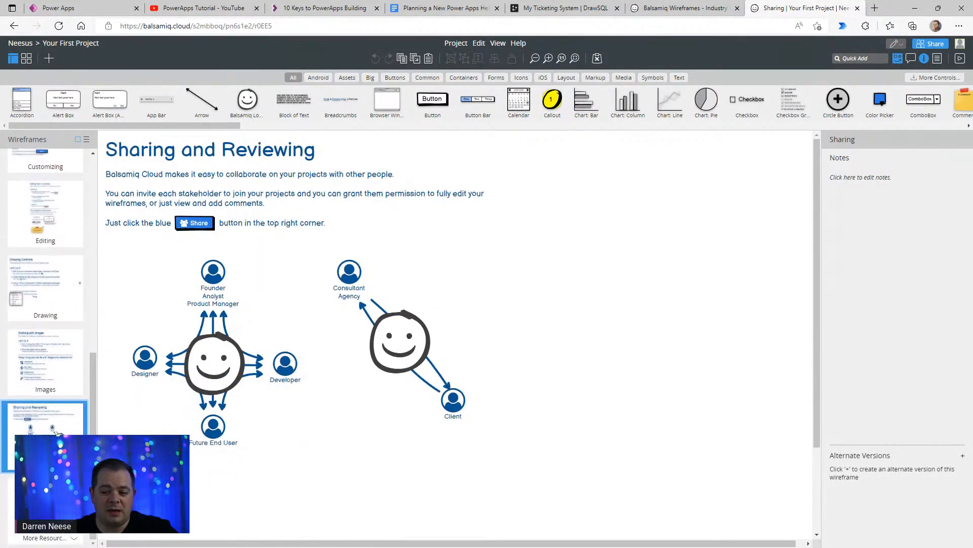
left_click(41, 506)
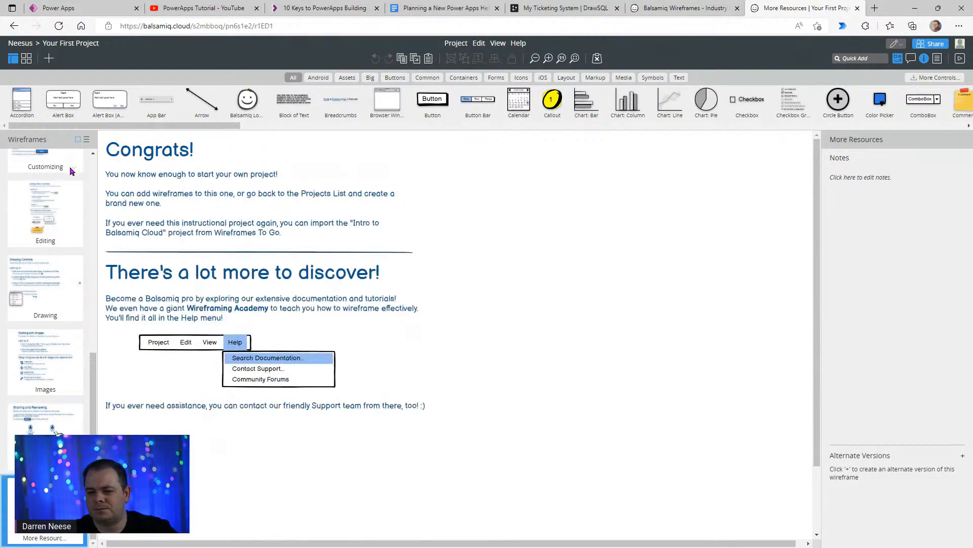
left_click(48, 221)
- On the Balsamiq Wireframes website, enlarge the Bank of The World sample, close it and enlarge the Winter Set music sample
left_click(678, 9)
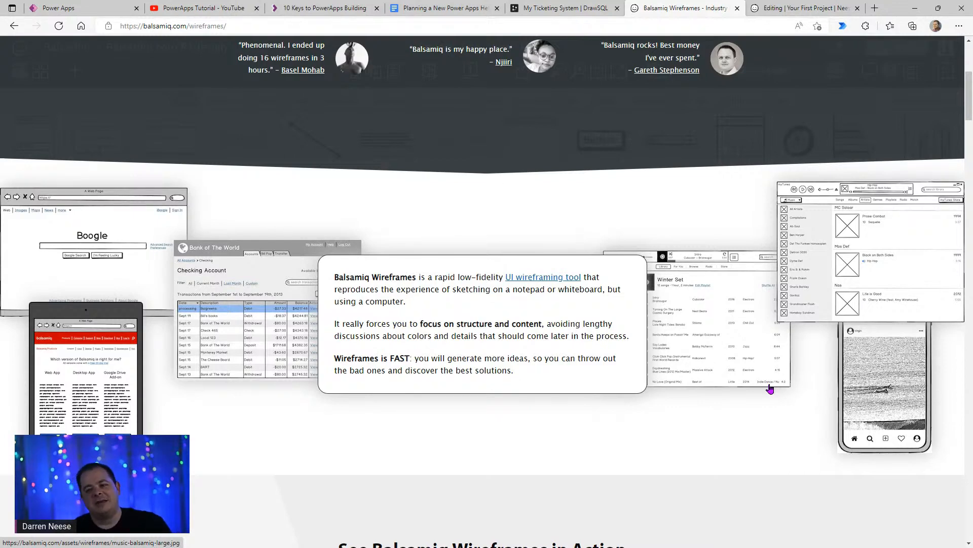
left_click(245, 326)
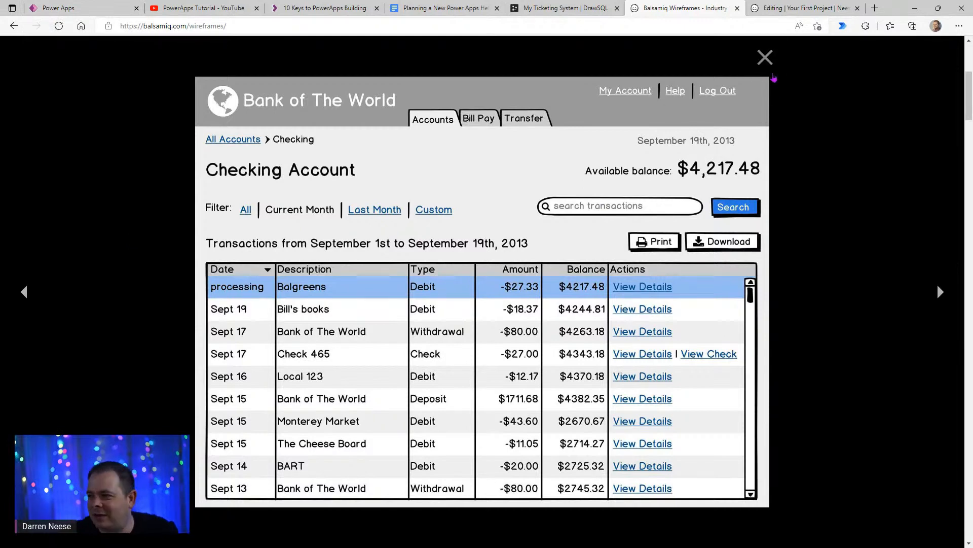
left_click(765, 57)
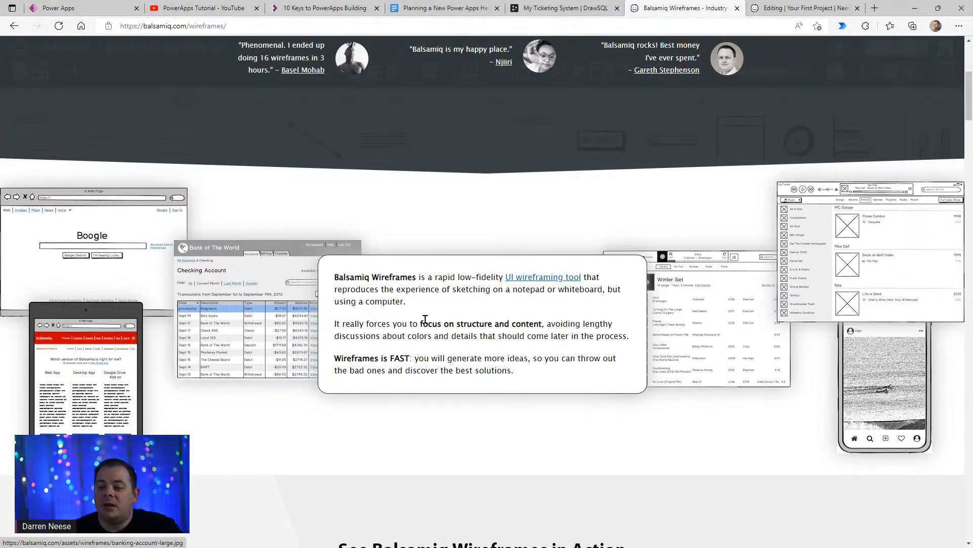
left_click(730, 320)
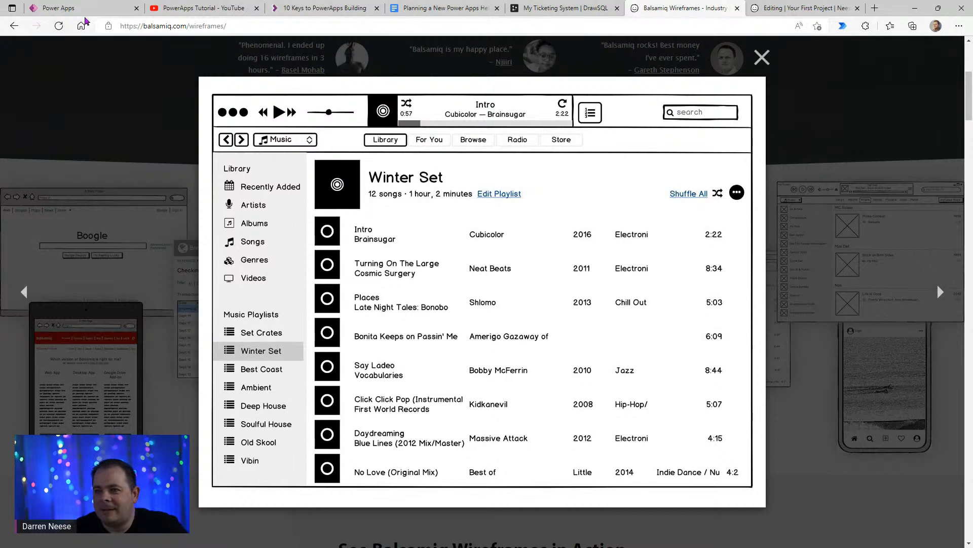
left_click(83, 8)
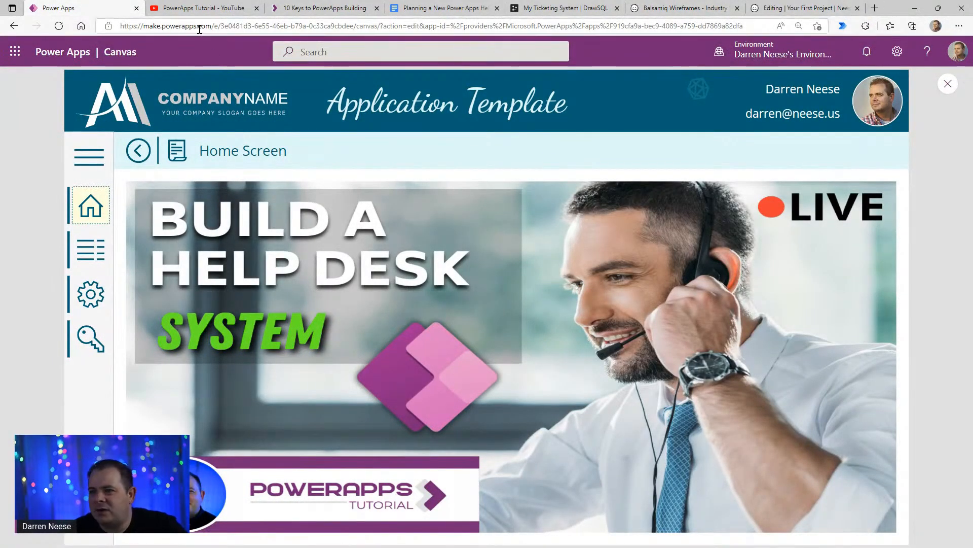
left_click(217, 29)
left_click(212, 27)
left_click_drag(212, 27, 82, 27)
key("ctrl+c")
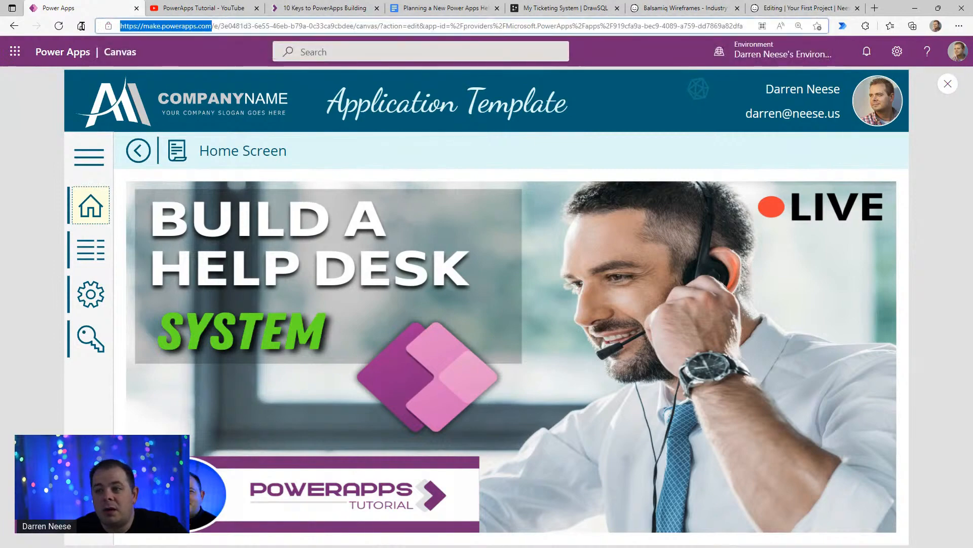
left_click(876, 13)
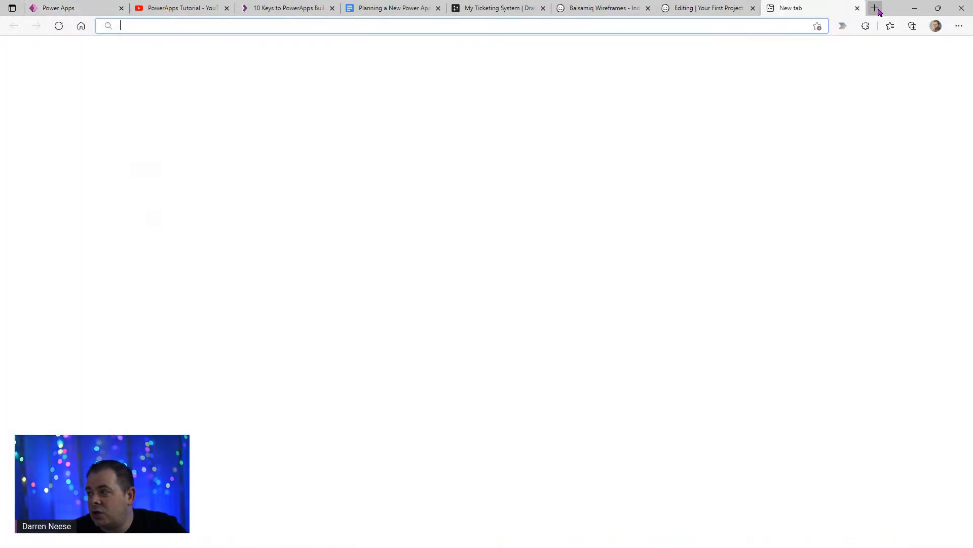
key("ctrl+v")
key("Return")
left_click_drag(767, 8, 87, 9)
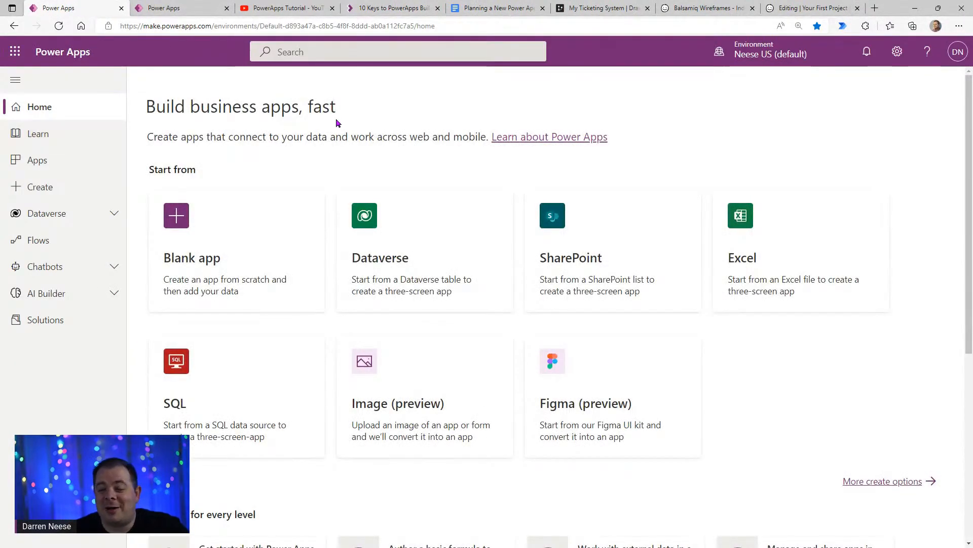
- On the PowerApps Tutorial YouTube channel, sort the videos by newest and open Turn your Sketch into a Power App with Express Design
left_click(314, 8)
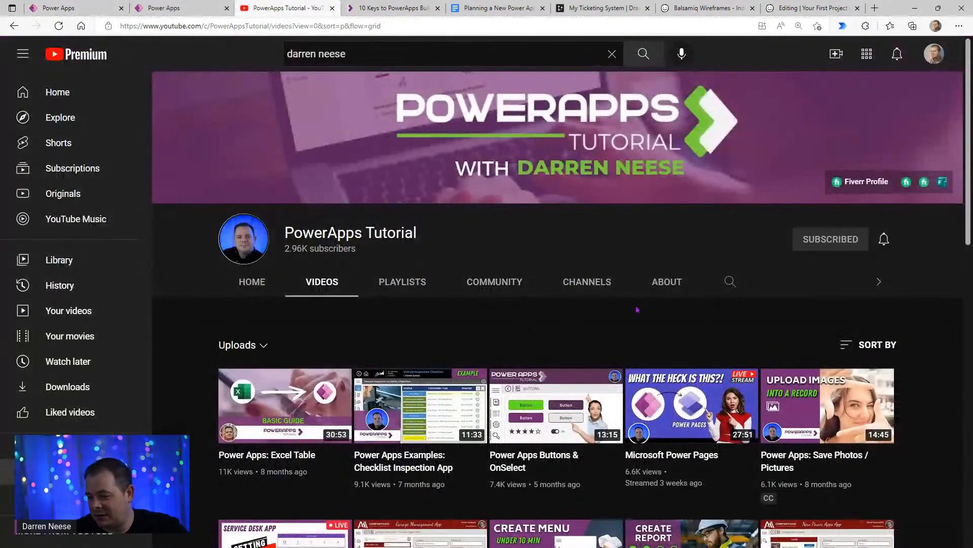
left_click(877, 345)
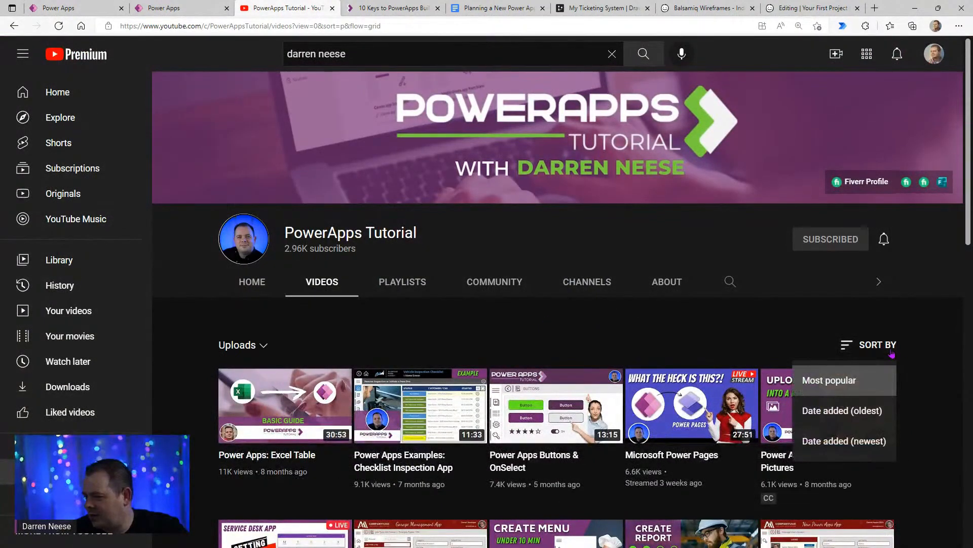
left_click(873, 440)
scroll(561, 279, "down", 3)
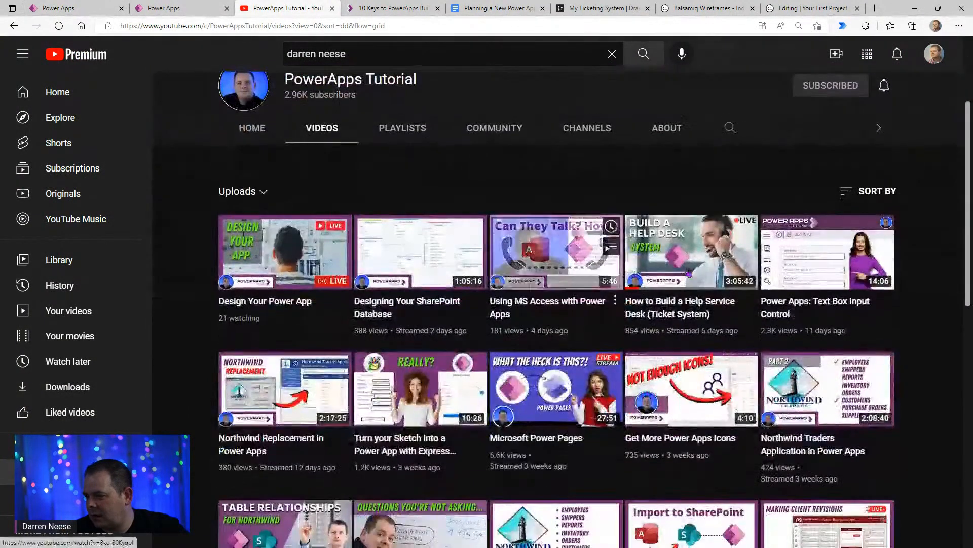
mouse_move(433, 455)
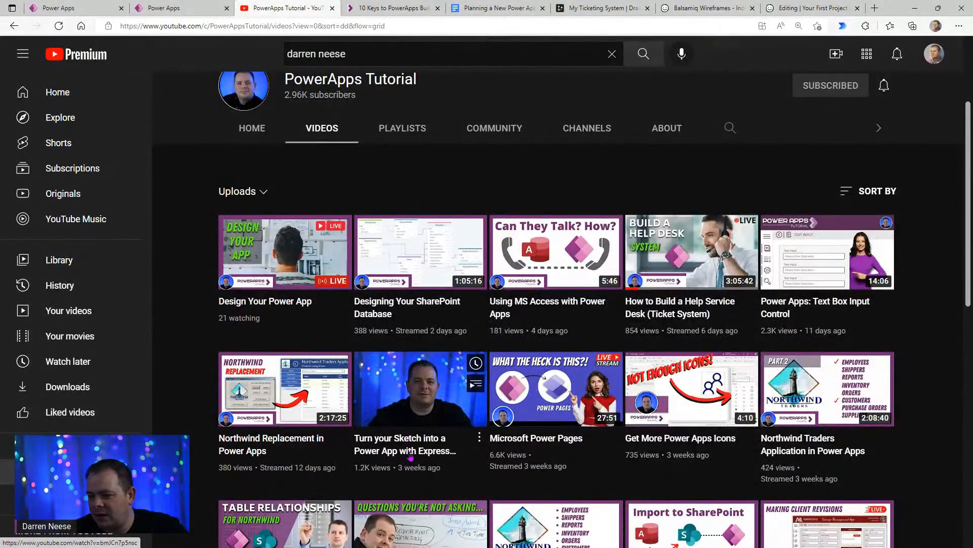
left_click(432, 452)
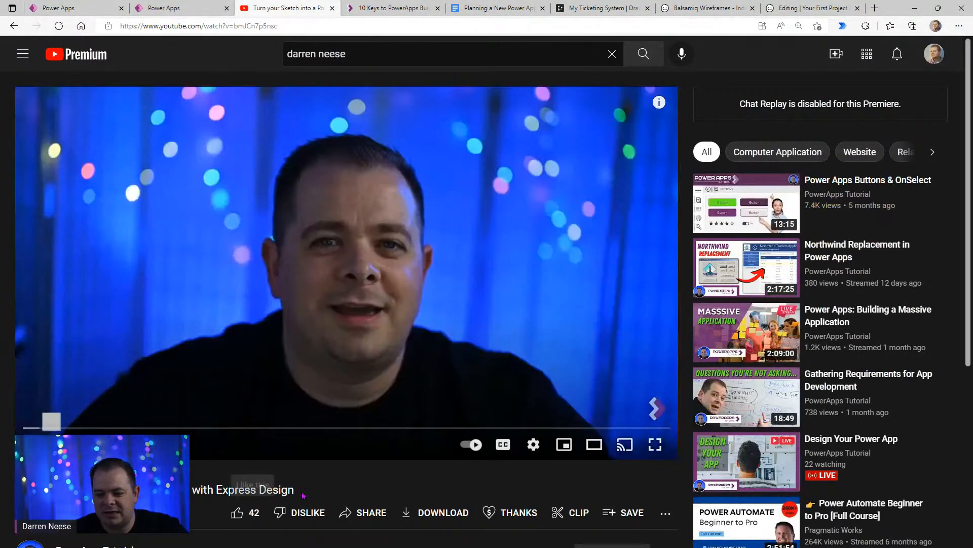
- Skip ahead in the video to the tagged form components, then return to the Expense Report sketch at about 1:36
left_click_drag(303, 490, 228, 490)
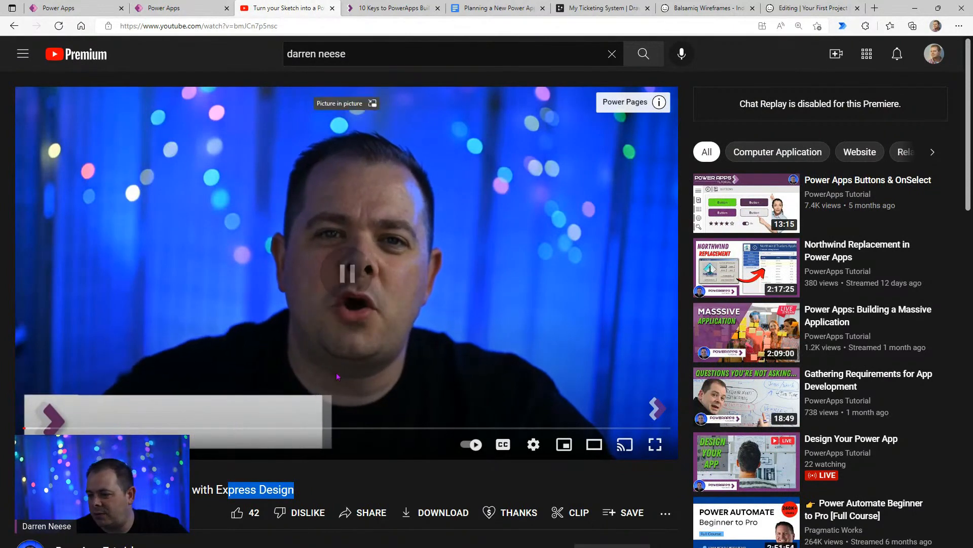
left_click_drag(84, 430, 266, 429)
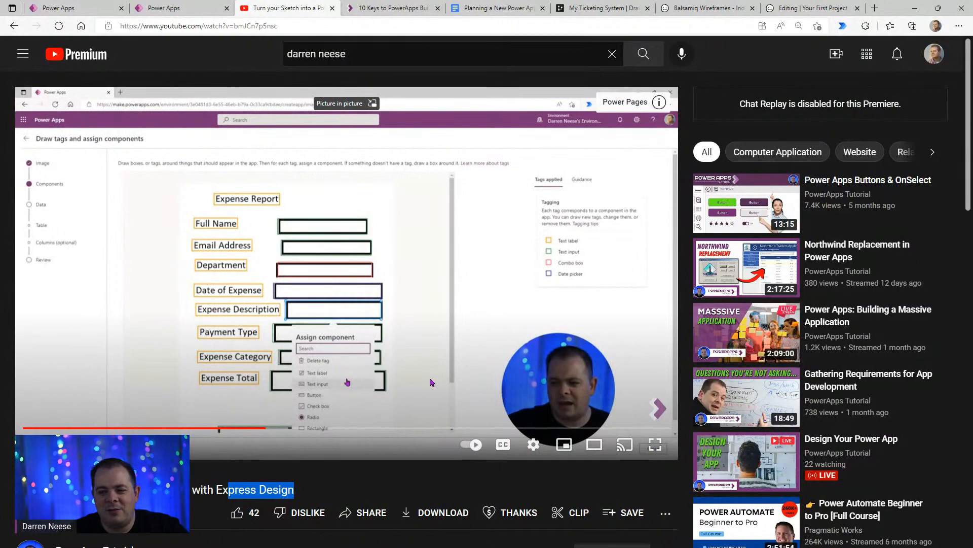
scroll(429, 377, "down", 2)
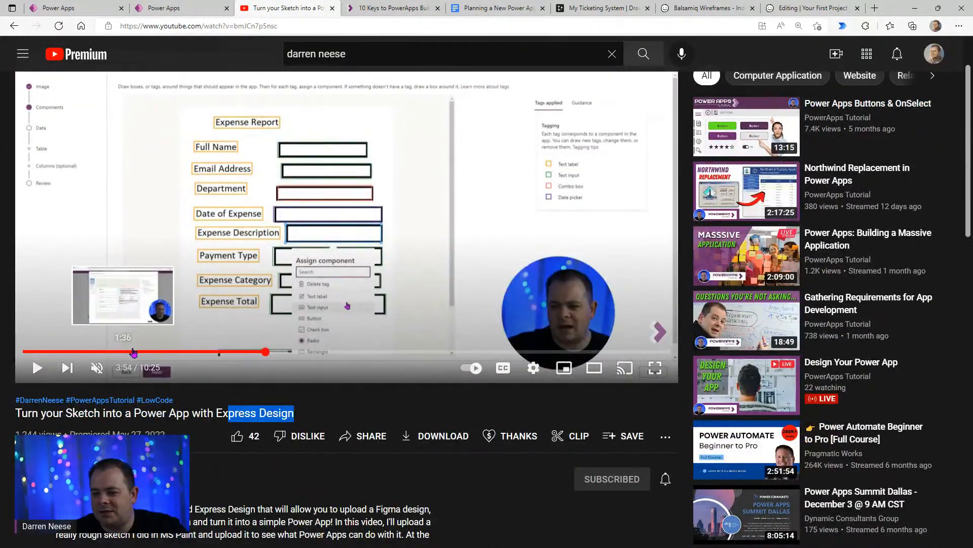
left_click(136, 351)
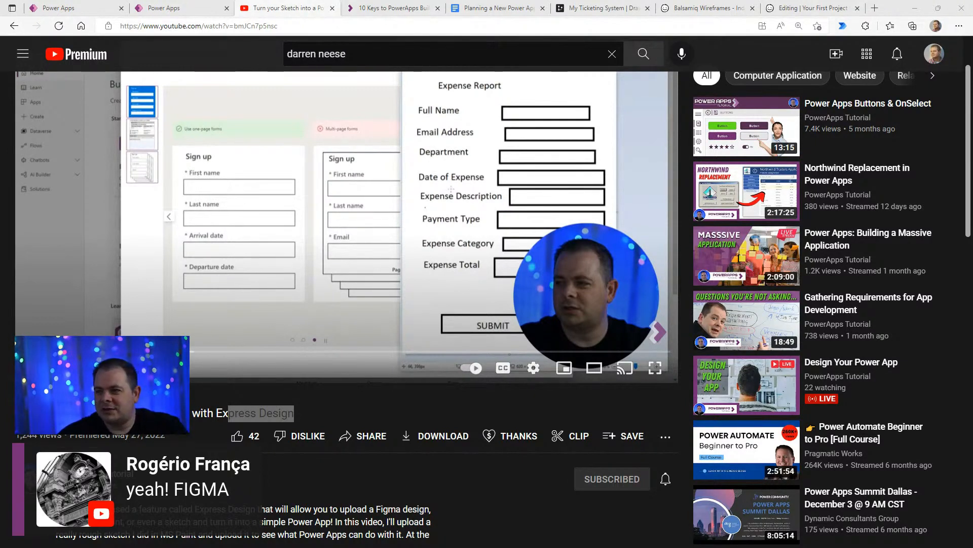
- Look over the app creation options on the Power Apps home page and open the Canvas app from Figma (preview) setup
left_click(88, 9)
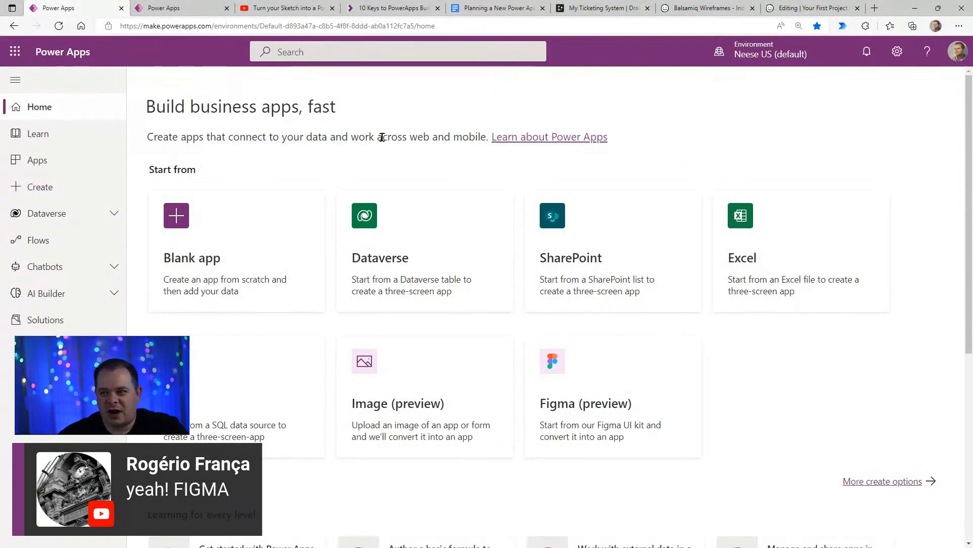
left_click_drag(387, 136, 282, 136)
left_click(274, 136)
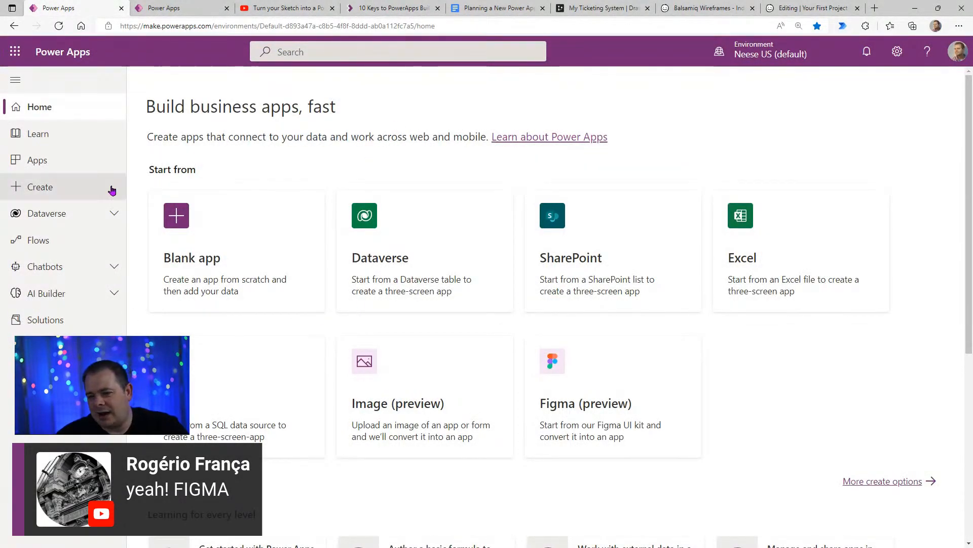
left_click(68, 222)
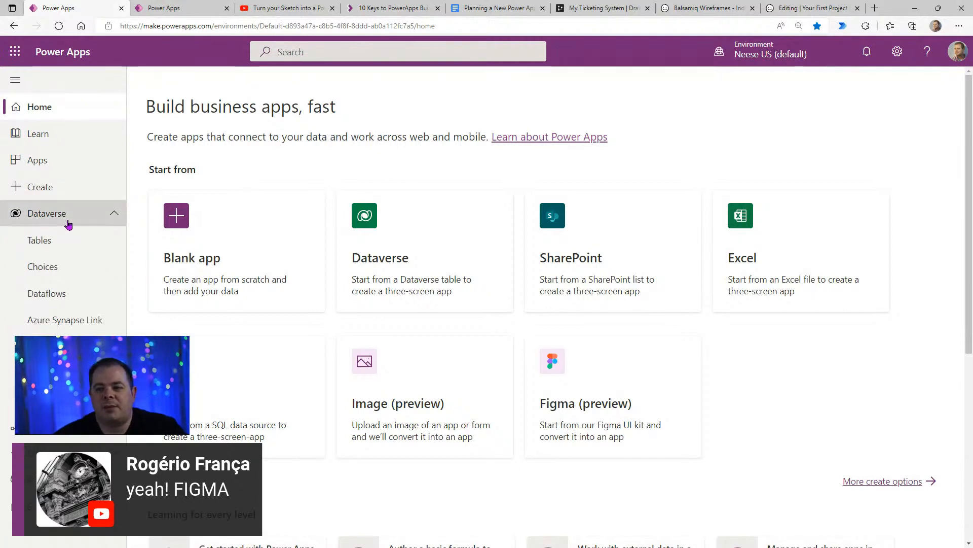
left_click(69, 217)
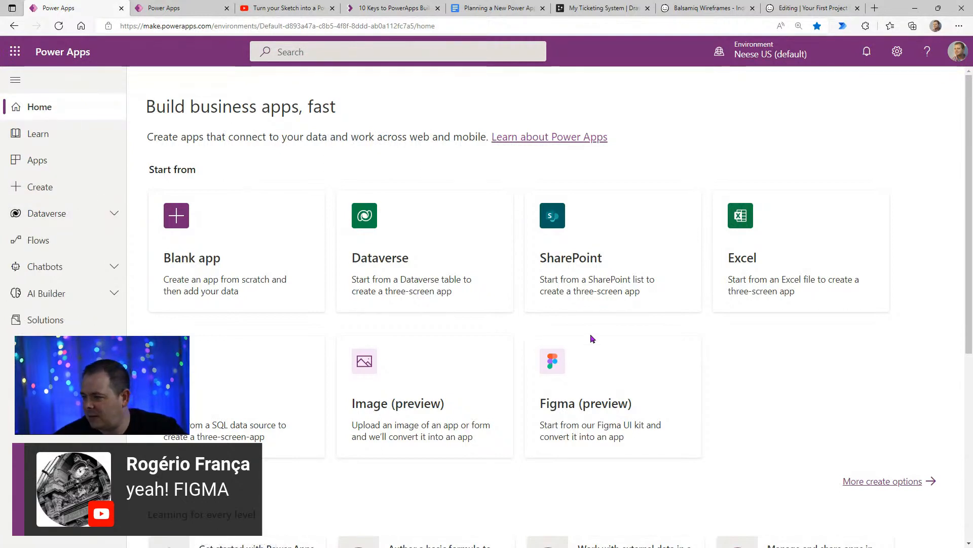
scroll(374, 234, "down", 6)
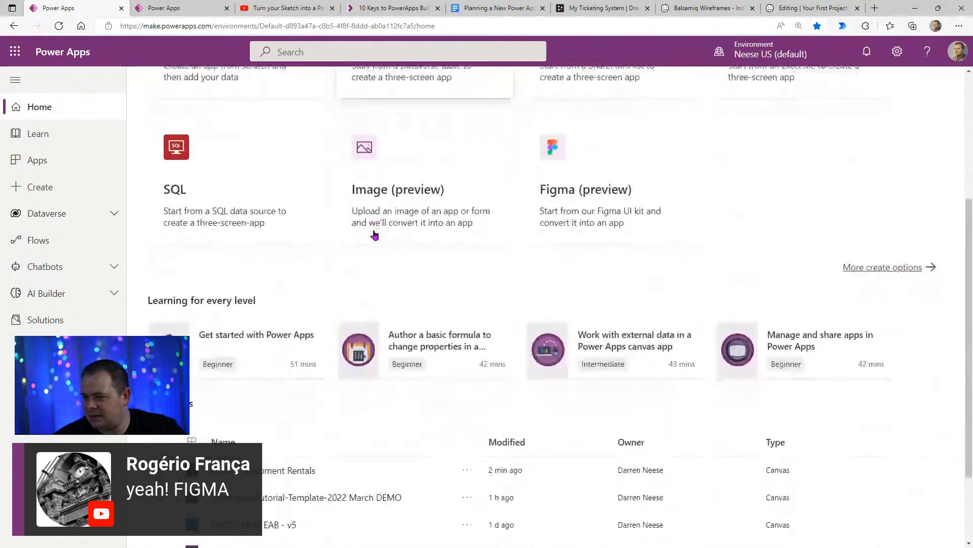
scroll(441, 299, "up", 5)
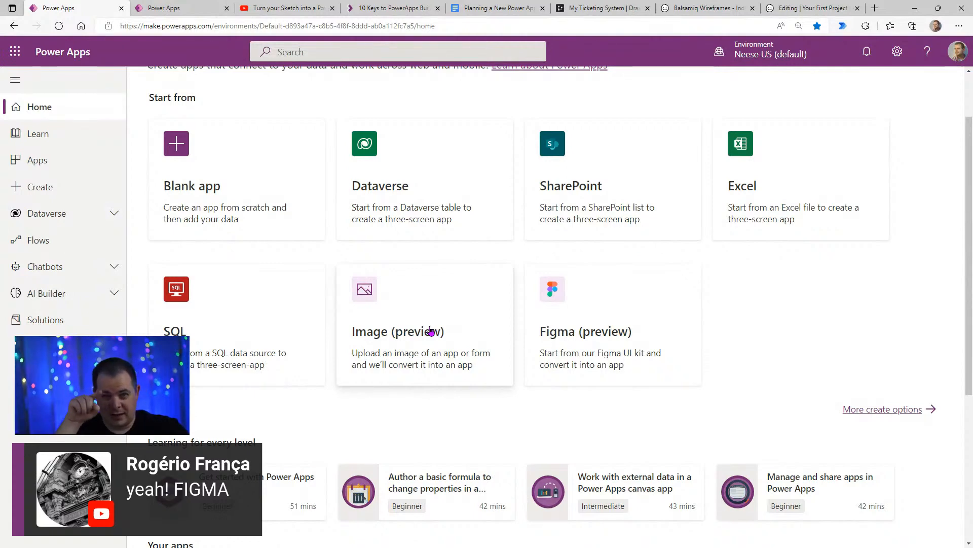
left_click(612, 295)
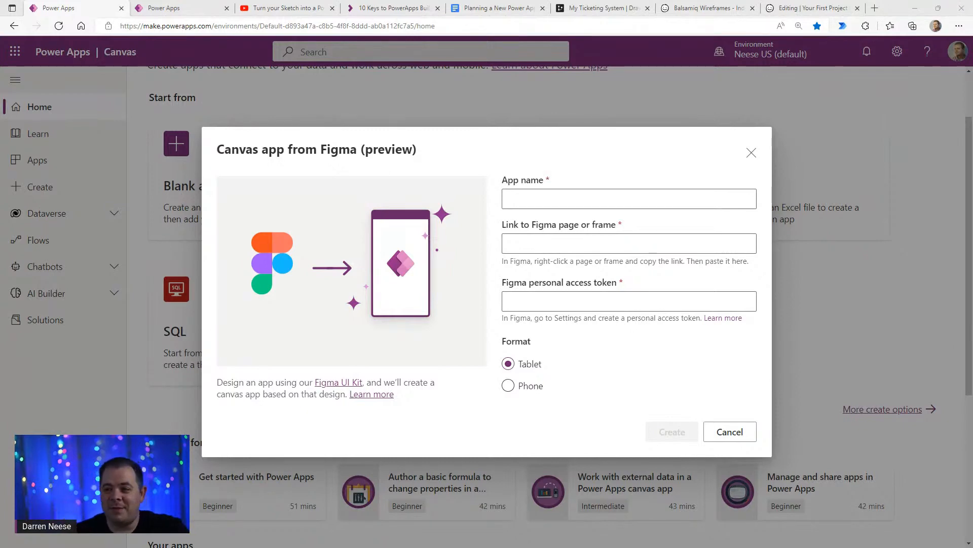
- Exit the preview of the PowerAppsTutorial - Ticketing System app and collapse Home Screen in its tree view
left_click(183, 13)
left_click(85, 159)
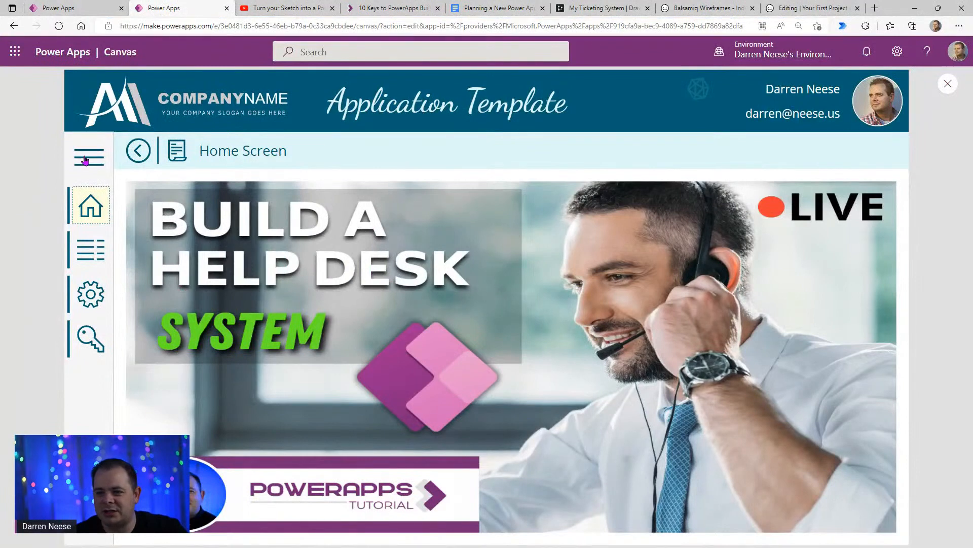
left_click(84, 160)
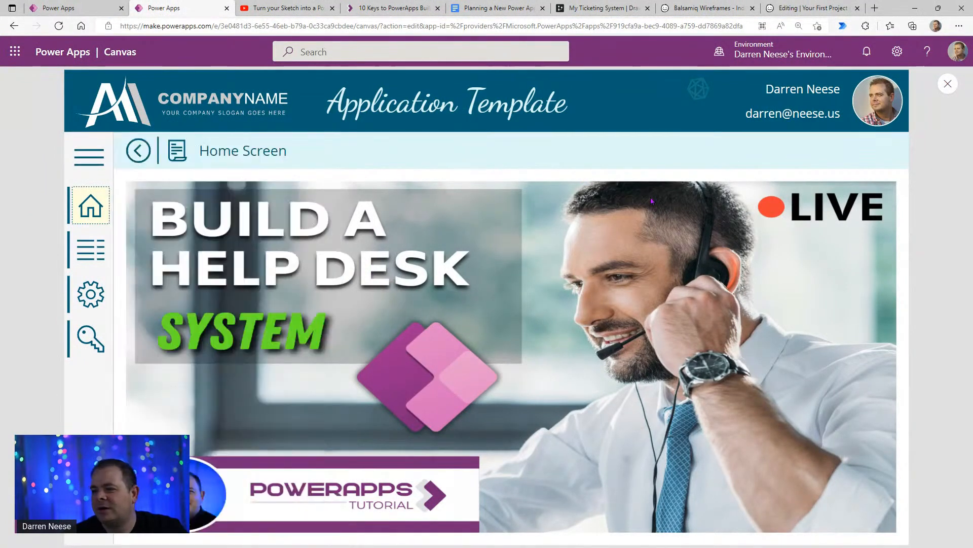
left_click(948, 84)
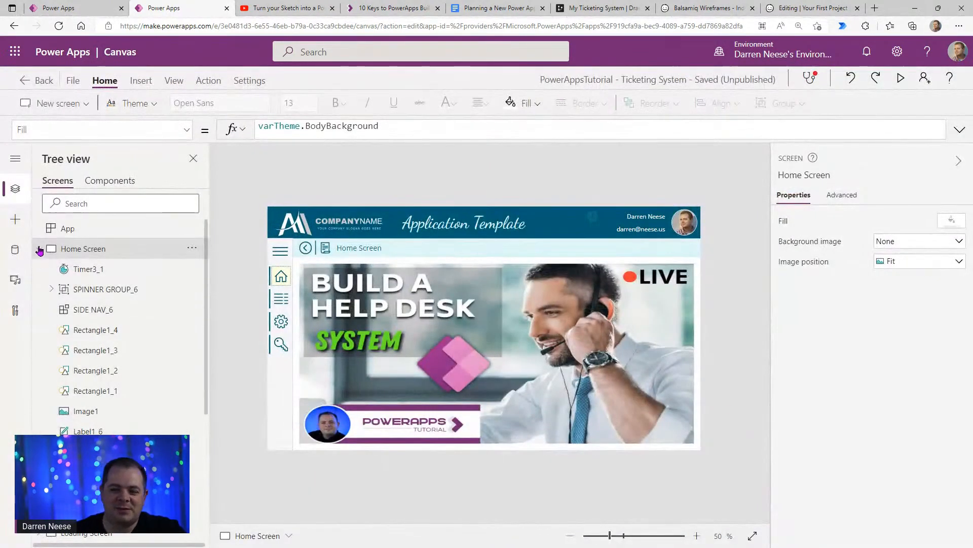
left_click(39, 249)
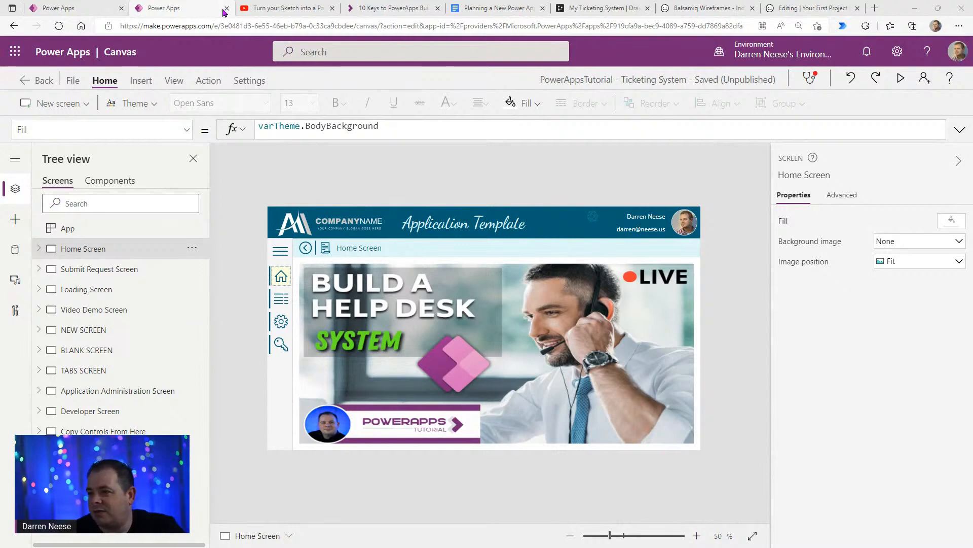
- Return to the YouTube channel's videos, search them for the Power Apps Cat Blog interviewee's first name and browse the results
left_click(279, 6)
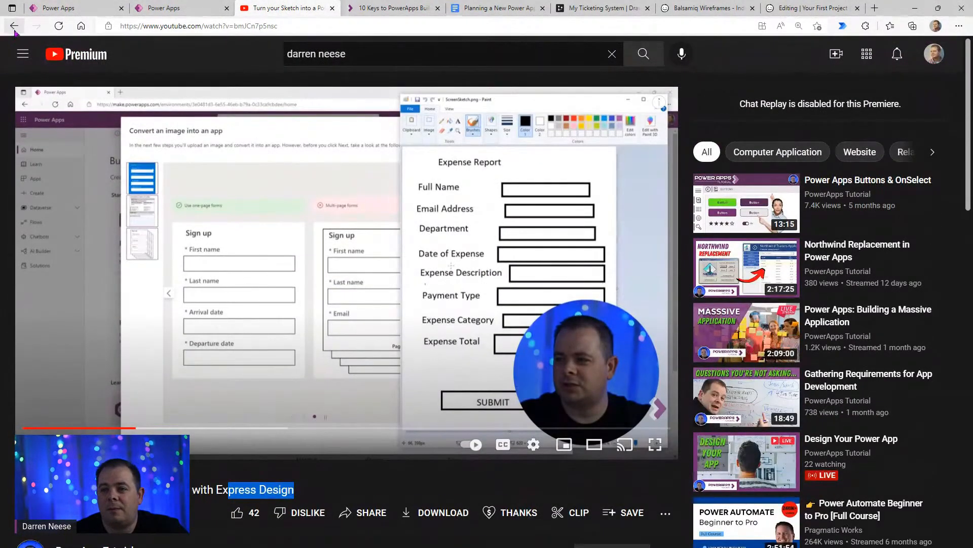
left_click(14, 30)
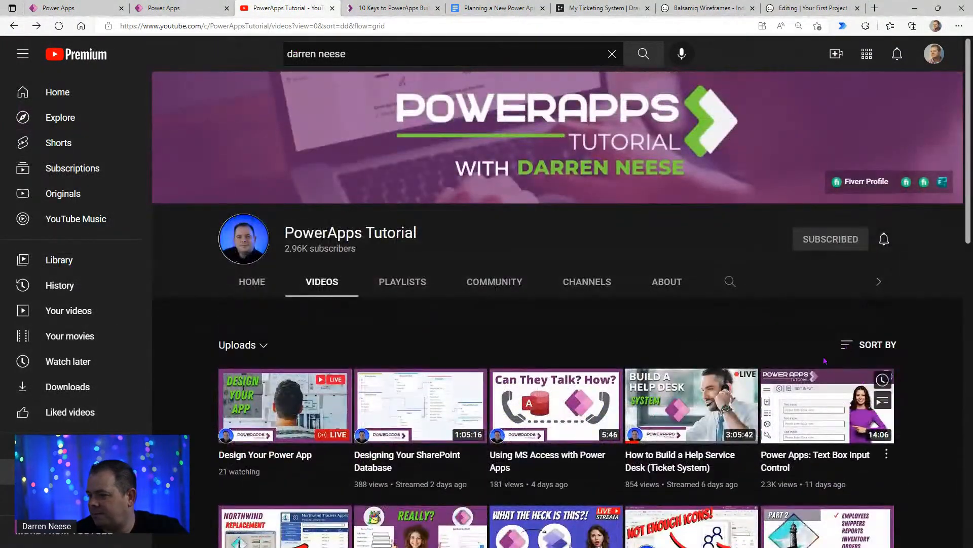
left_click(730, 281)
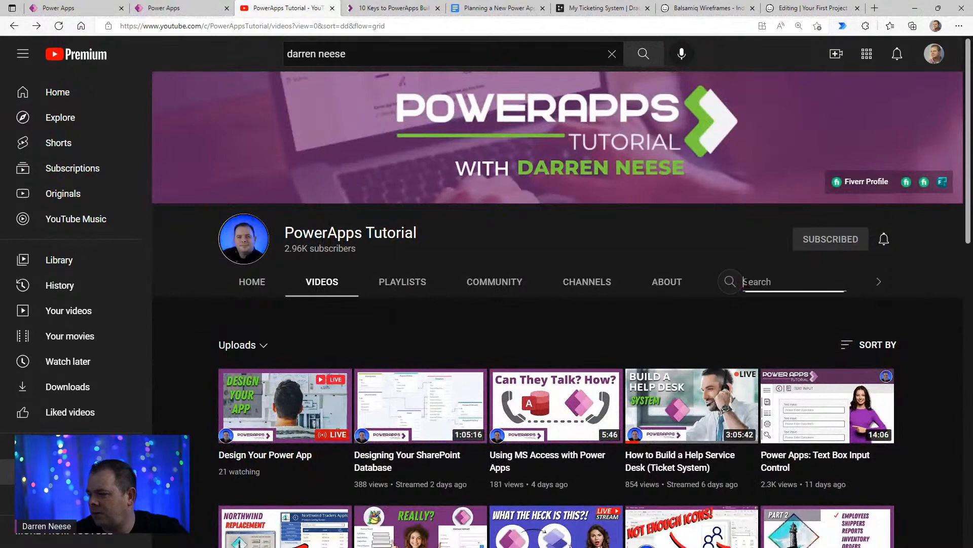
type("Matthew")
key("Return")
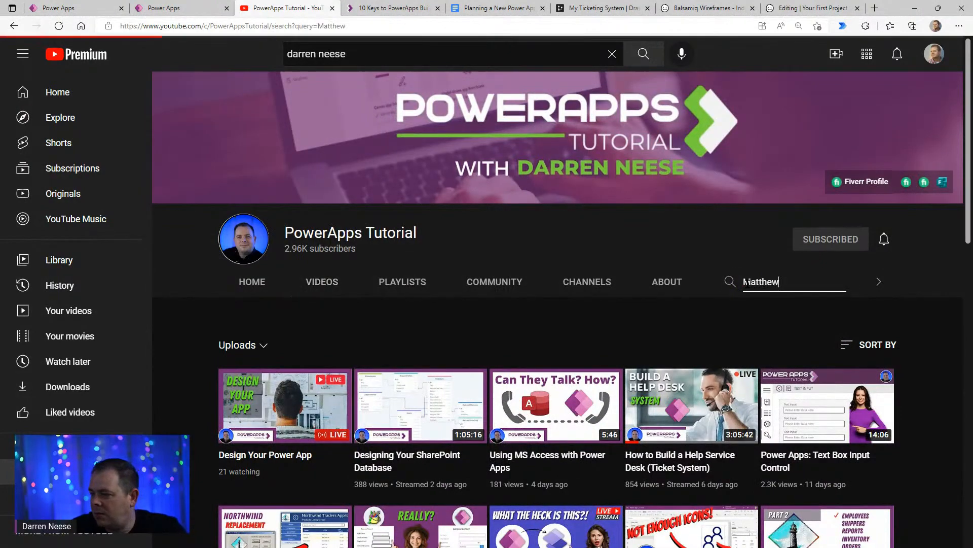
scroll(552, 385, "down", 7)
scroll(555, 389, "up", 4)
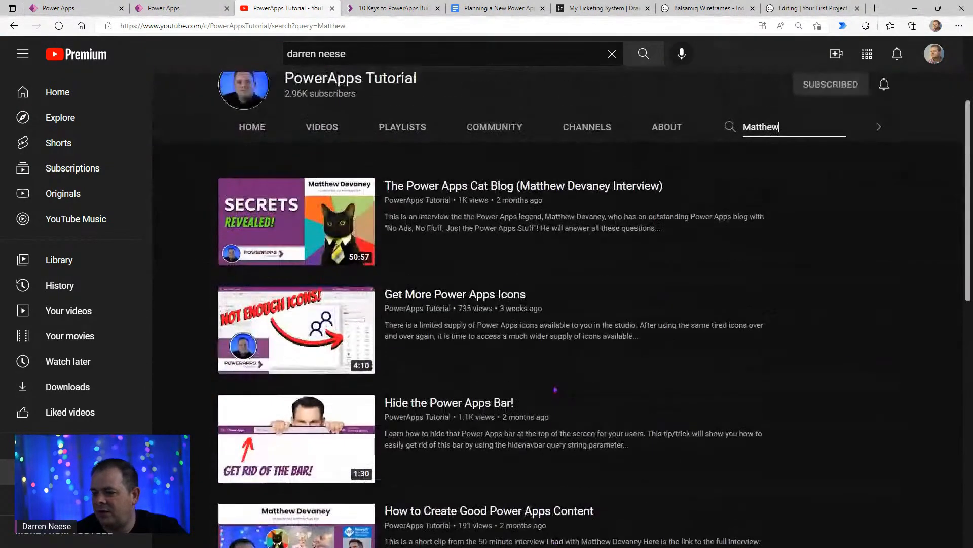
scroll(557, 391, "down", 2)
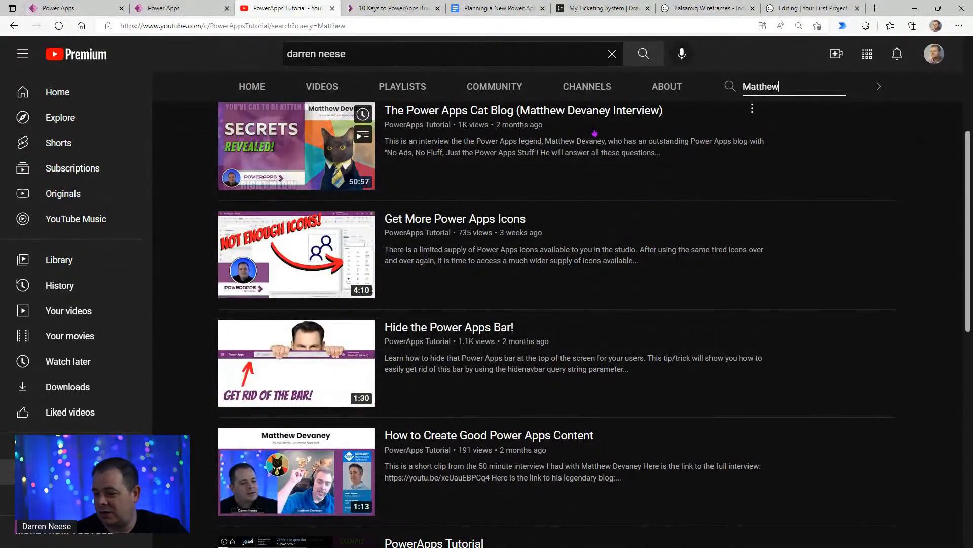
scroll(532, 163, "up", 1)
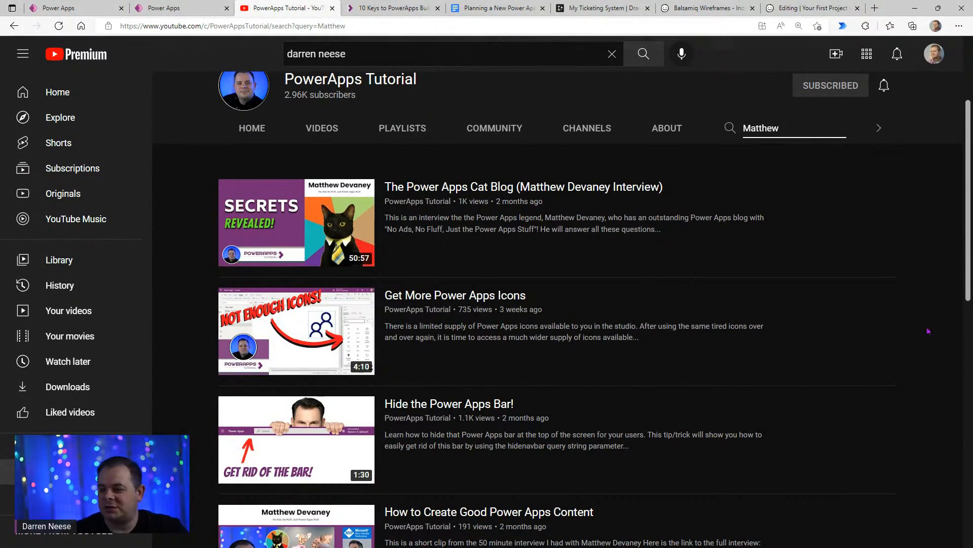
mouse_move(273, 333)
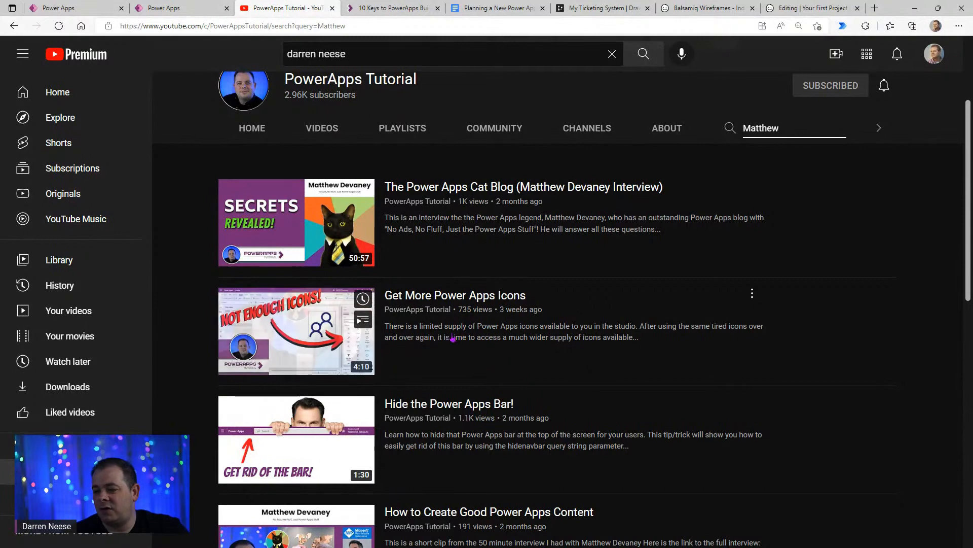
scroll(452, 338, "down", 2)
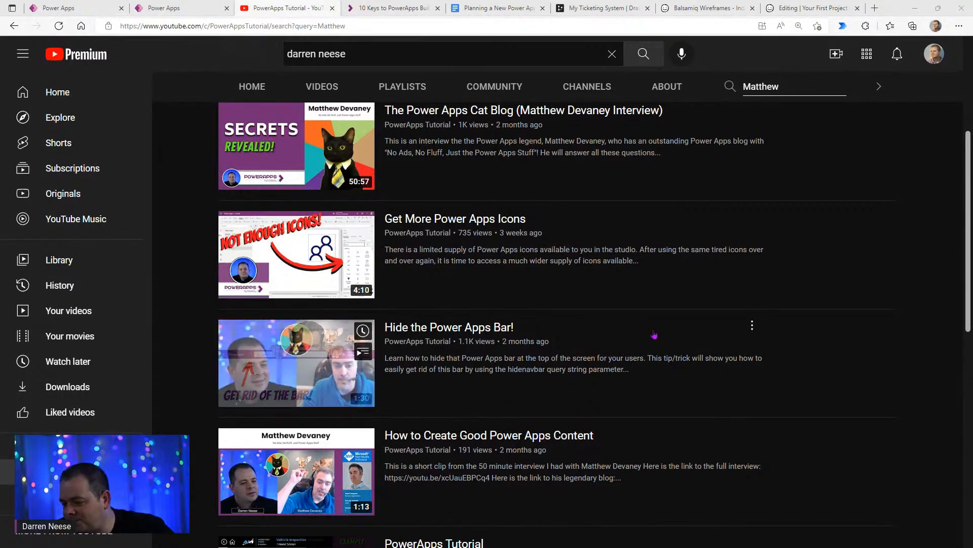
- Revisit the planning document, the My Ticketing System diagram, the Balsamiq website and the Editing wireframe in turn
left_click(512, 11)
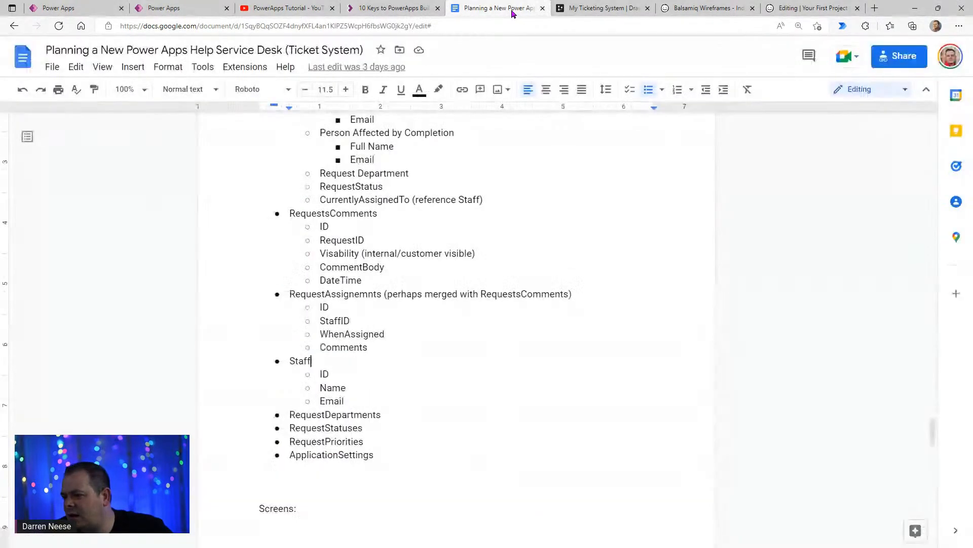
left_click(601, 8)
left_click(695, 10)
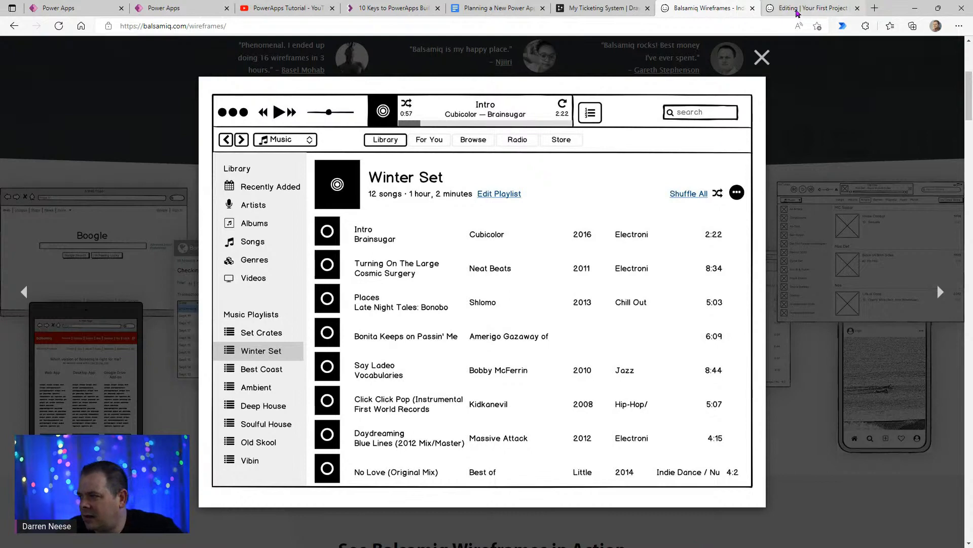
left_click(797, 11)
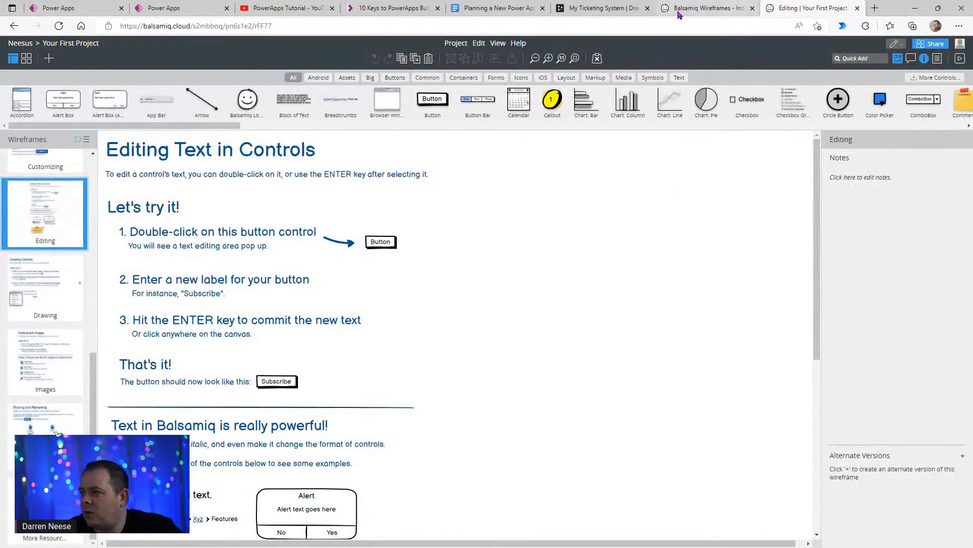
- Pick out the site name in the Balsamiq website's address and search the web for balsamiq in a new tab
left_click(664, 16)
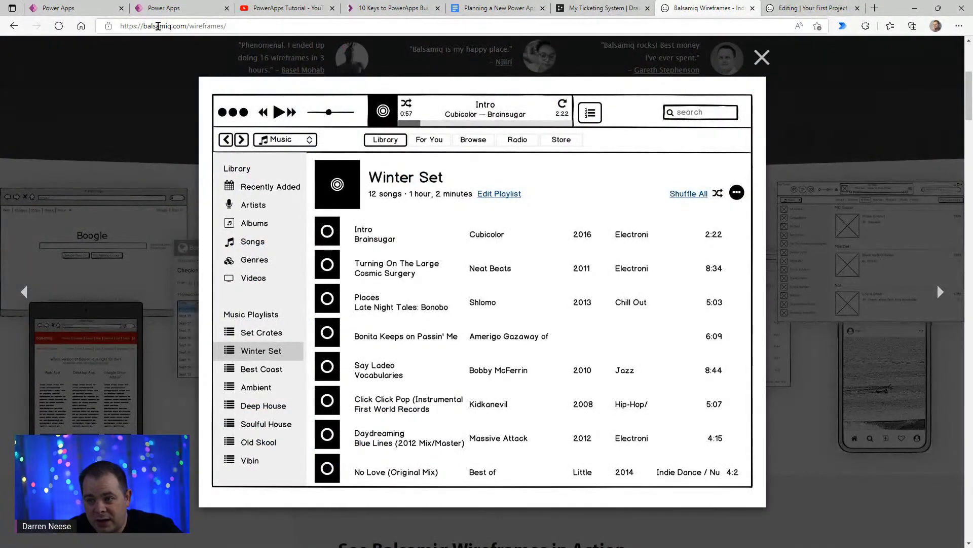
double_click(158, 28)
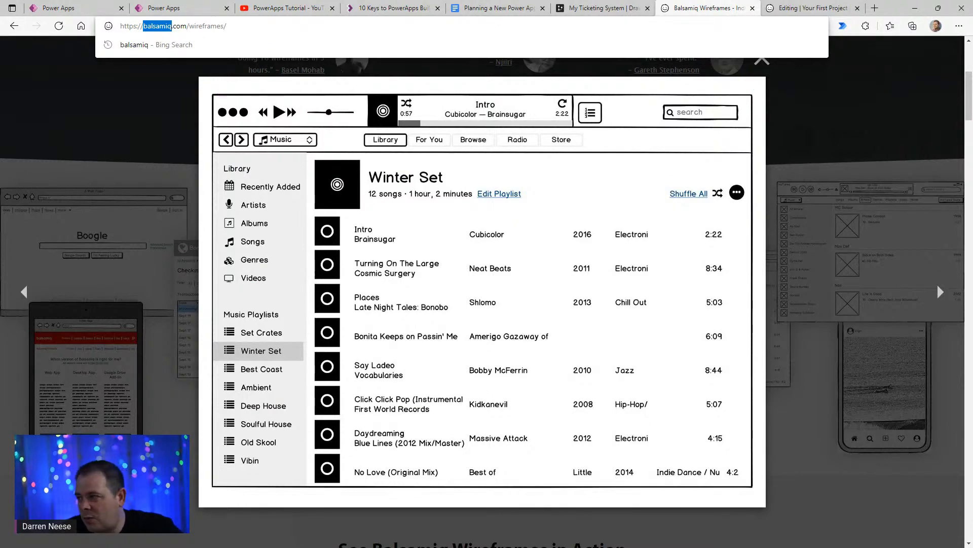
left_click(875, 8)
type("balsamiq")
key("Return")
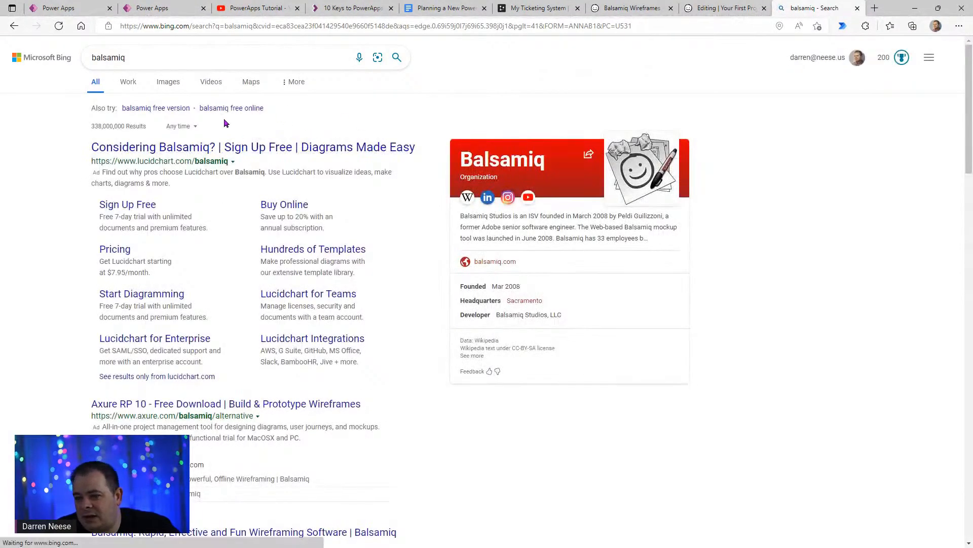
- Open the official Balsamiq website from the search results and go to its Balsamiq Wireframes product page
scroll(446, 431, "down", 1)
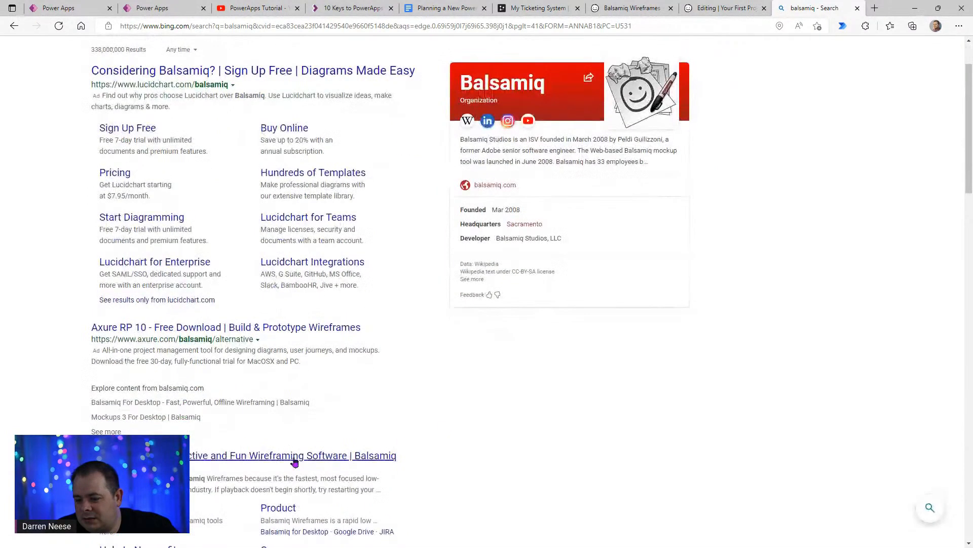
left_click(296, 456)
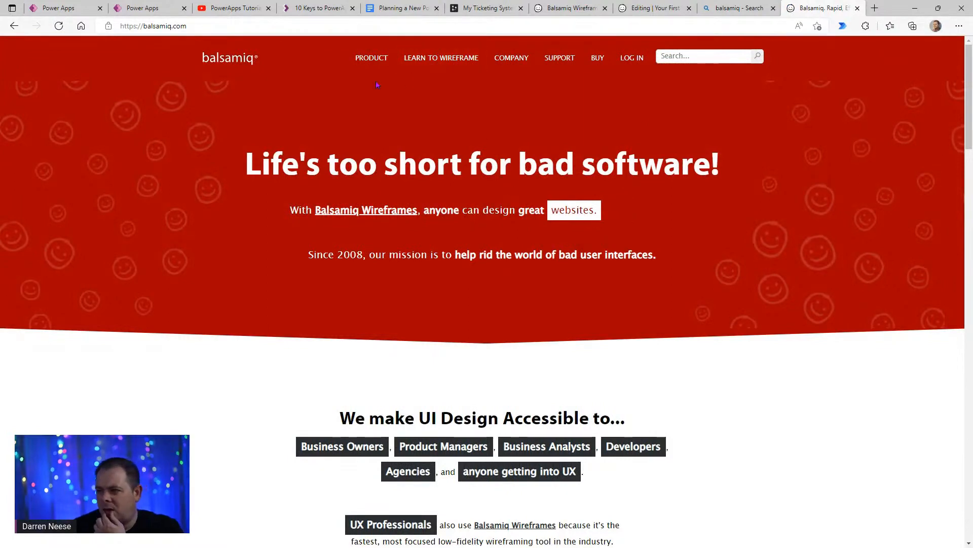
left_click(371, 57)
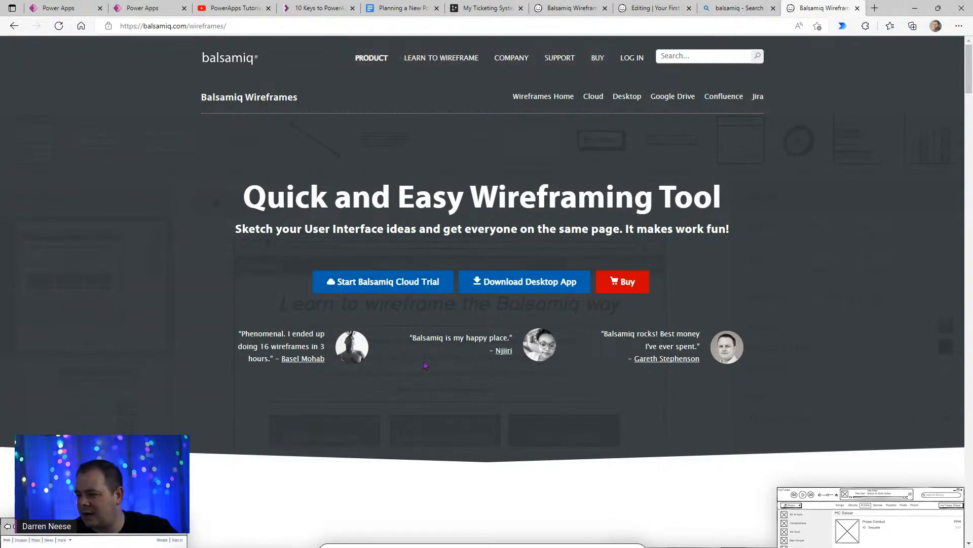
- Browse the product page and view the Sketch-Style Controls and Clean Wireframes Option samples enlarged, closing each one
scroll(432, 363, "down", 8)
scroll(486, 369, "down", 20)
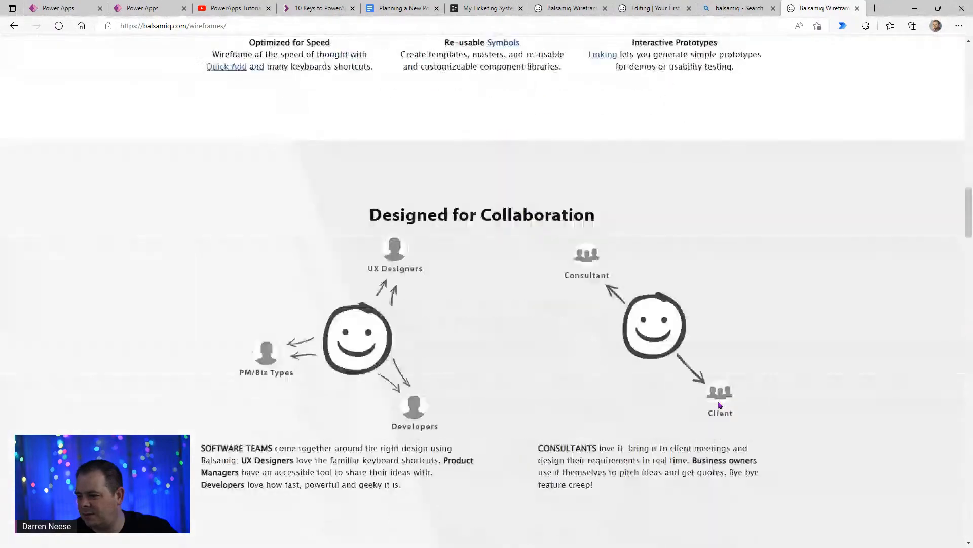
scroll(721, 397, "down", 4)
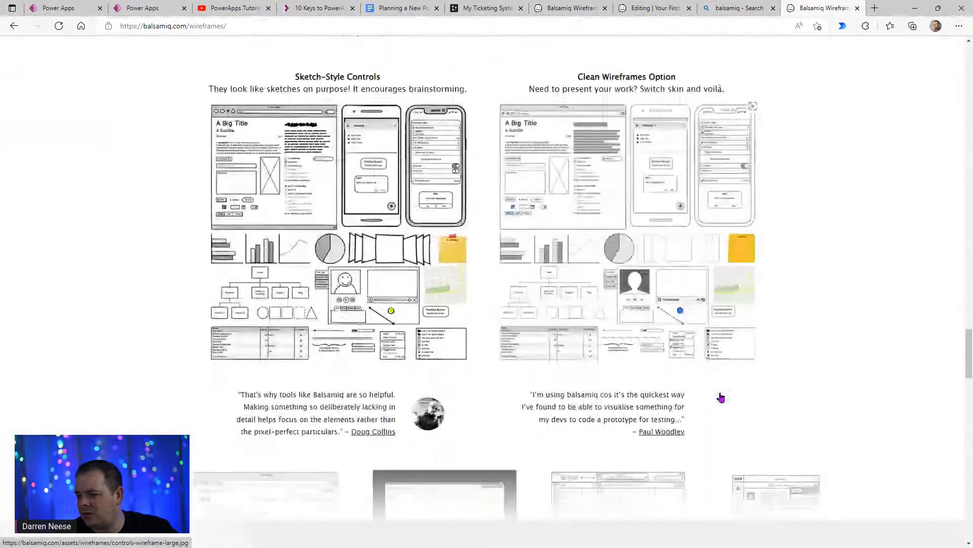
scroll(719, 397, "up", 2)
left_click(408, 269)
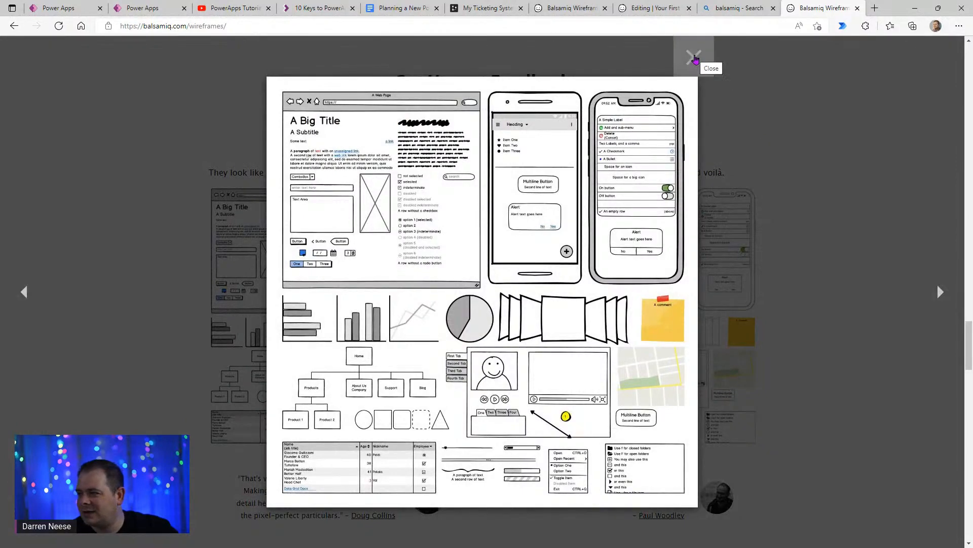
left_click(695, 59)
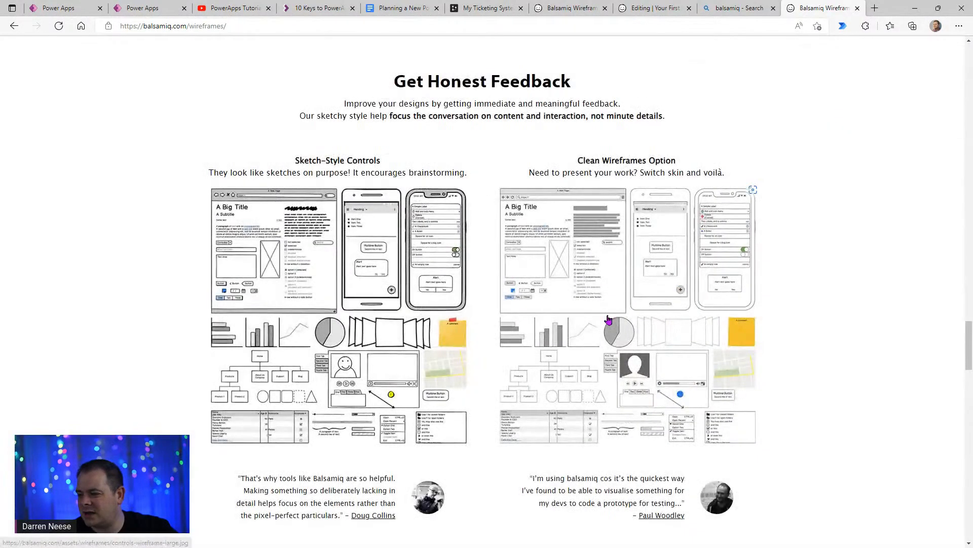
left_click(609, 320)
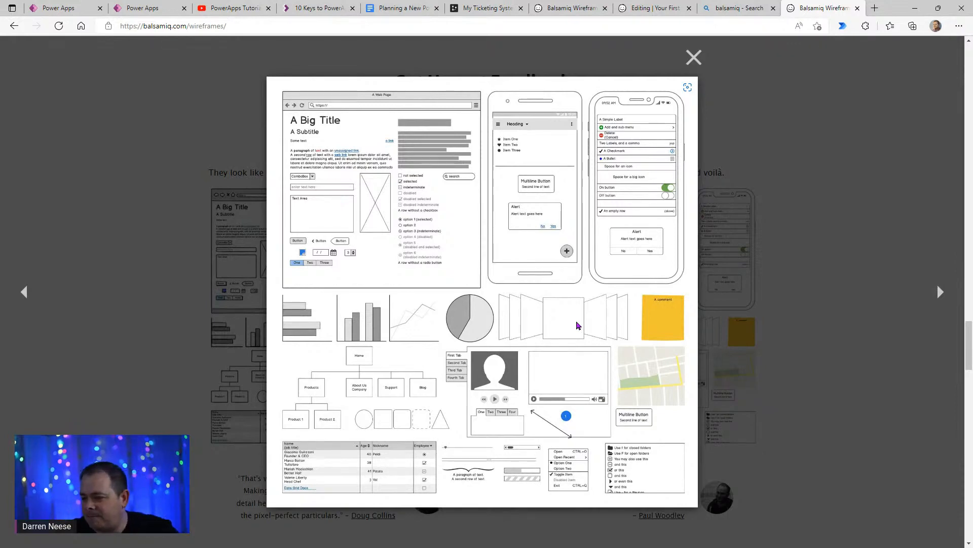
scroll(576, 326, "down", 4)
left_click(693, 58)
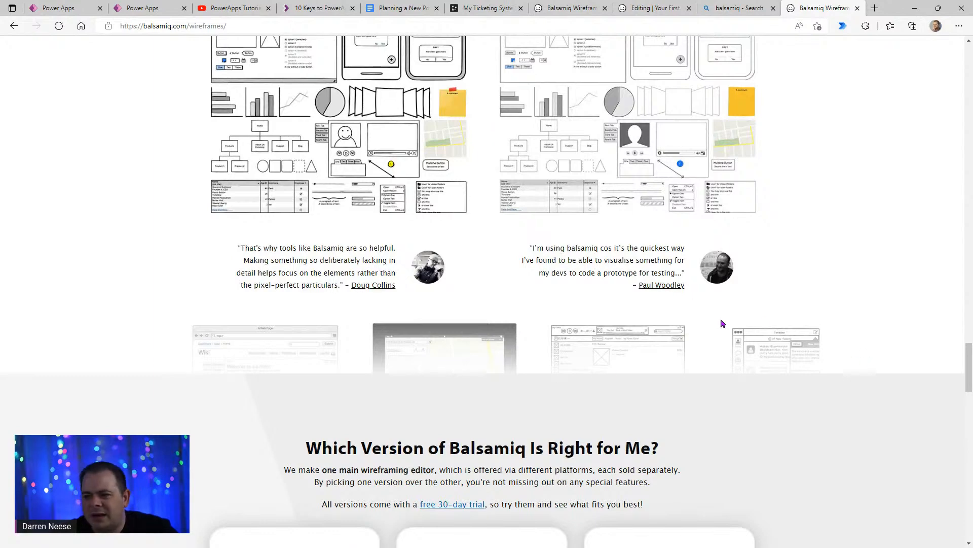
scroll(723, 324, "up", 3)
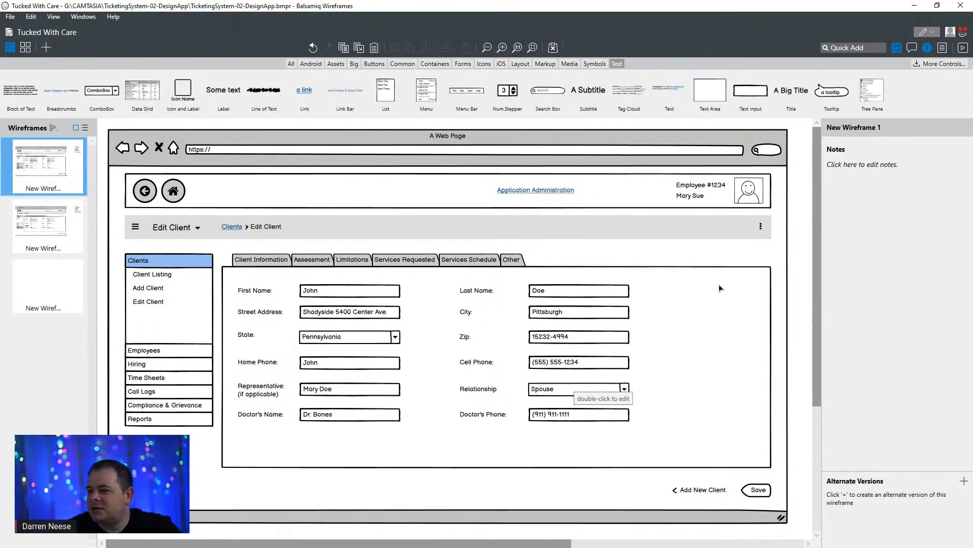
- In the Balsamiq Wireframes desktop app, inspect the Edit Client wireframe's Clients accordion menu and its header rectangle
mouse_move(816, 209)
left_mouse_down()
mouse_move(820, 261)
mouse_move(820, 213)
left_mouse_up()
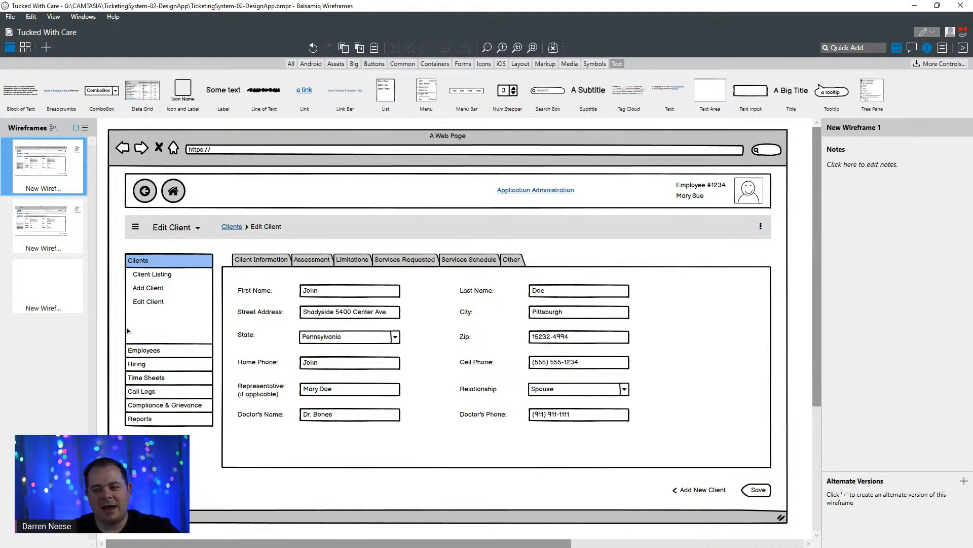
left_click(145, 352)
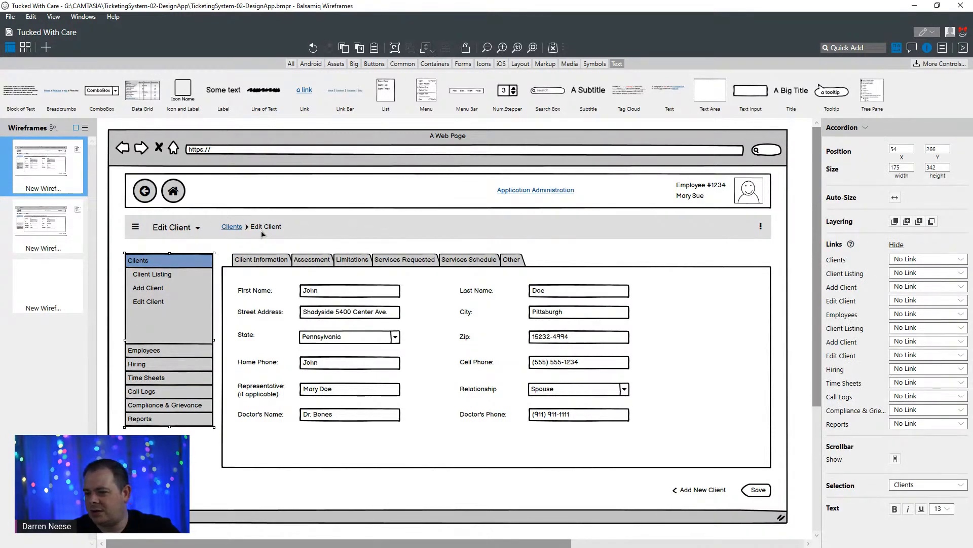
left_click(226, 202)
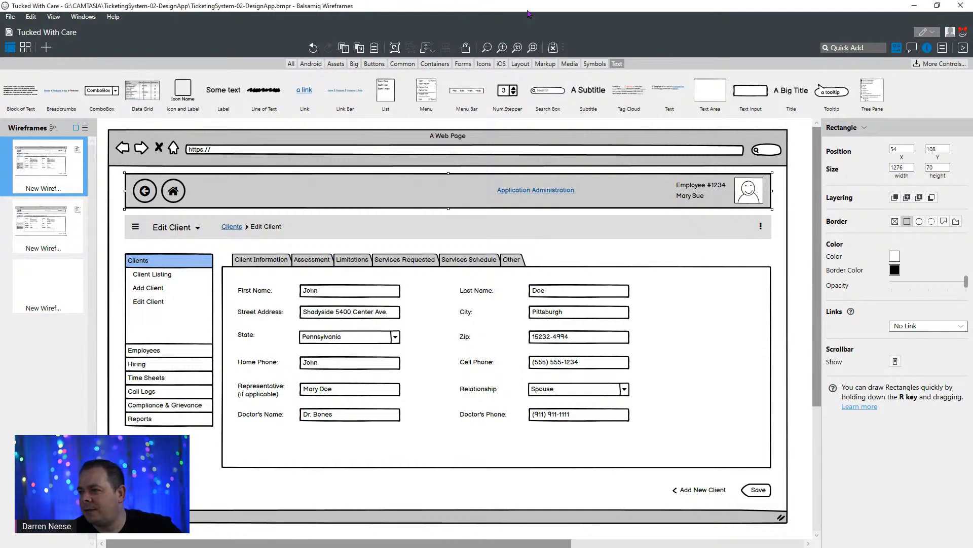
- Open the second wireframe, New Wireframe 1 (1), and delete the tab bar behind its client form
left_click(39, 229)
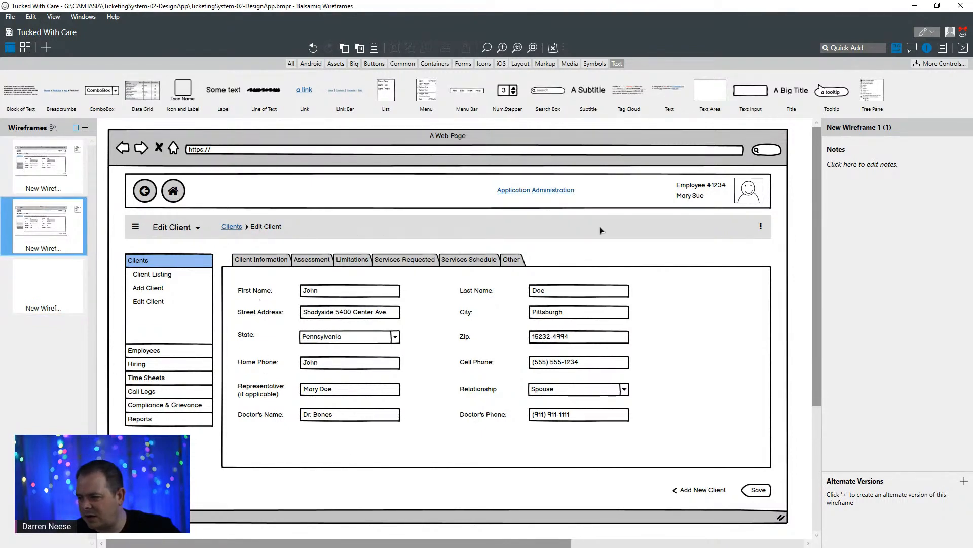
left_click(705, 282)
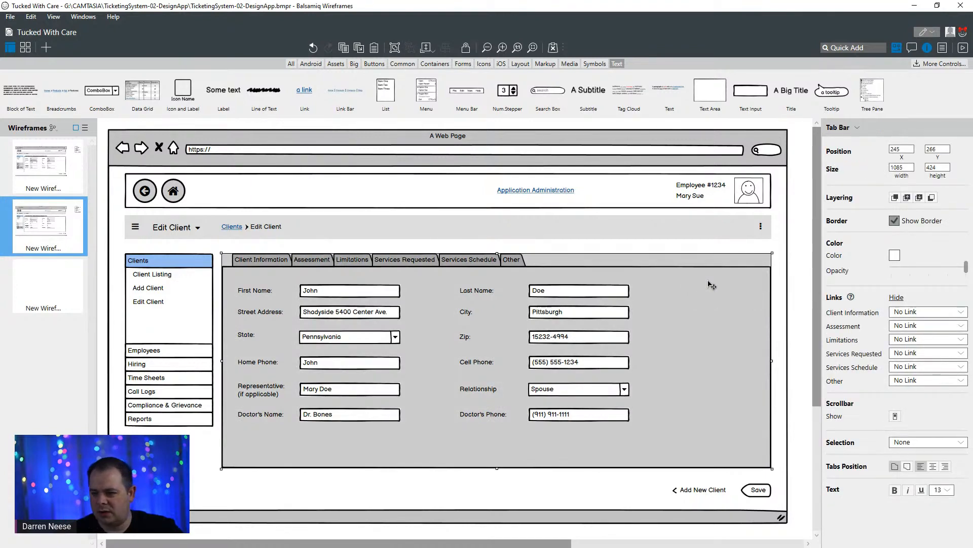
key("Delete")
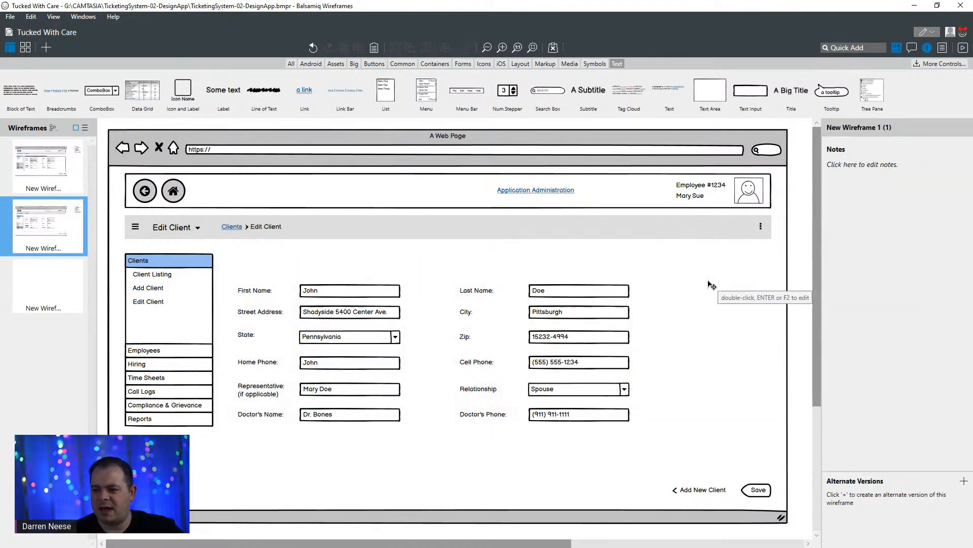
- Inspect the First Name label and text input, the Save button and the Add New Client button in turn
left_click(248, 291)
left_click(342, 293)
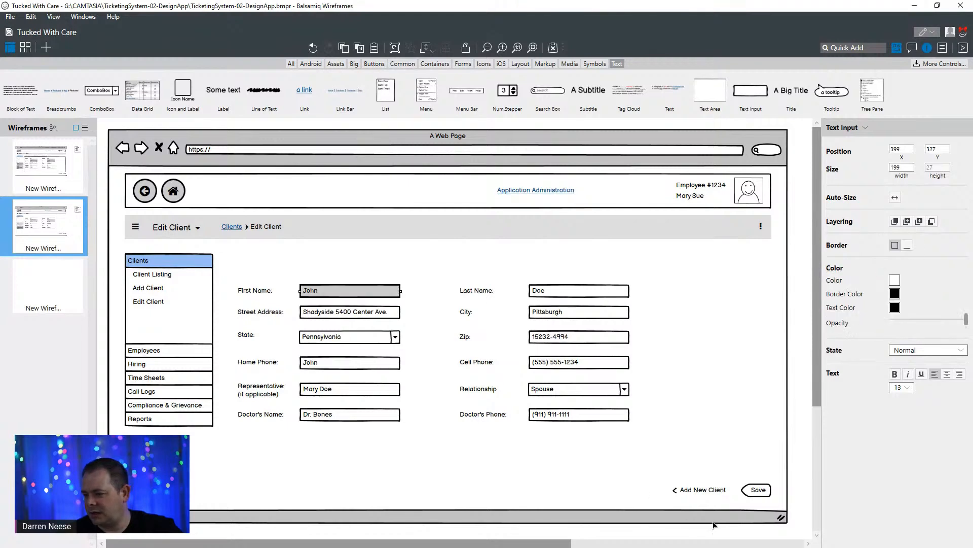
left_click(760, 492)
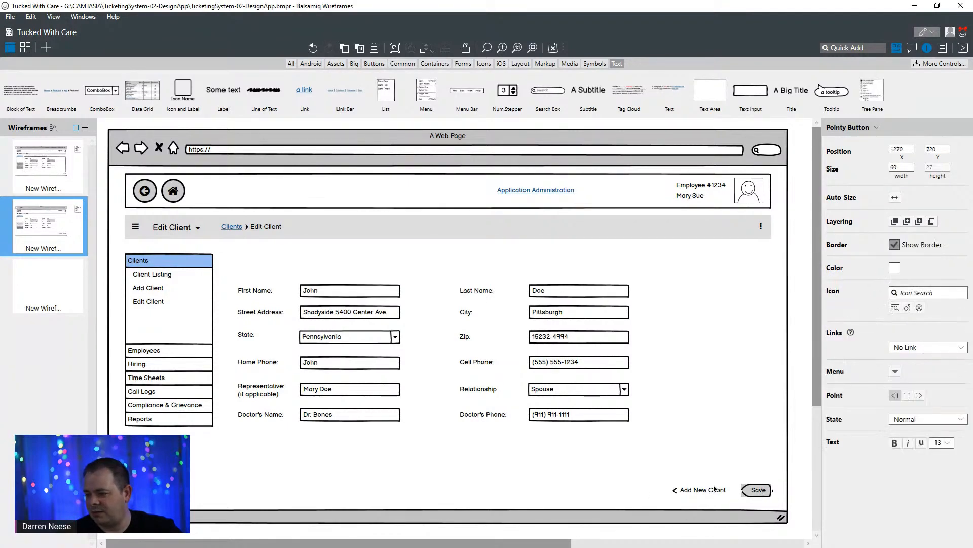
left_click(713, 493)
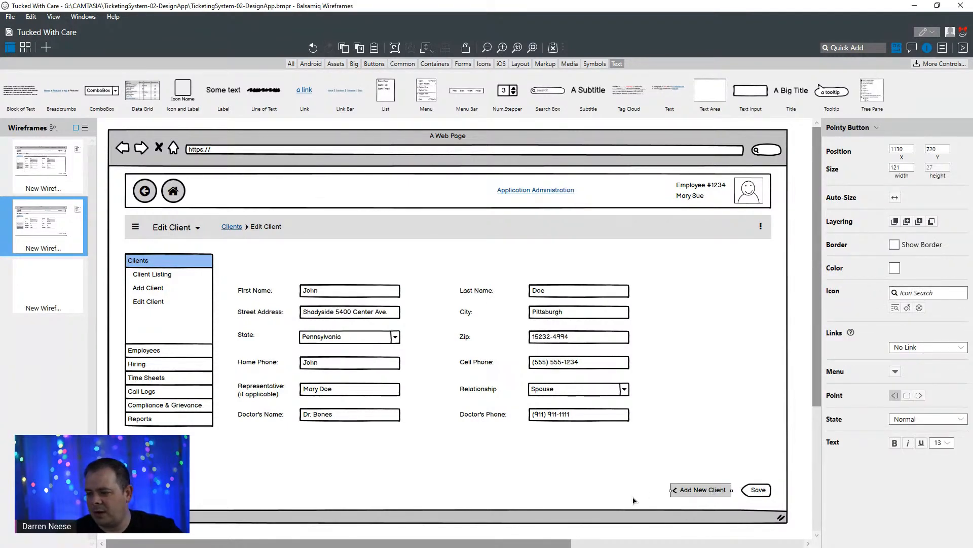
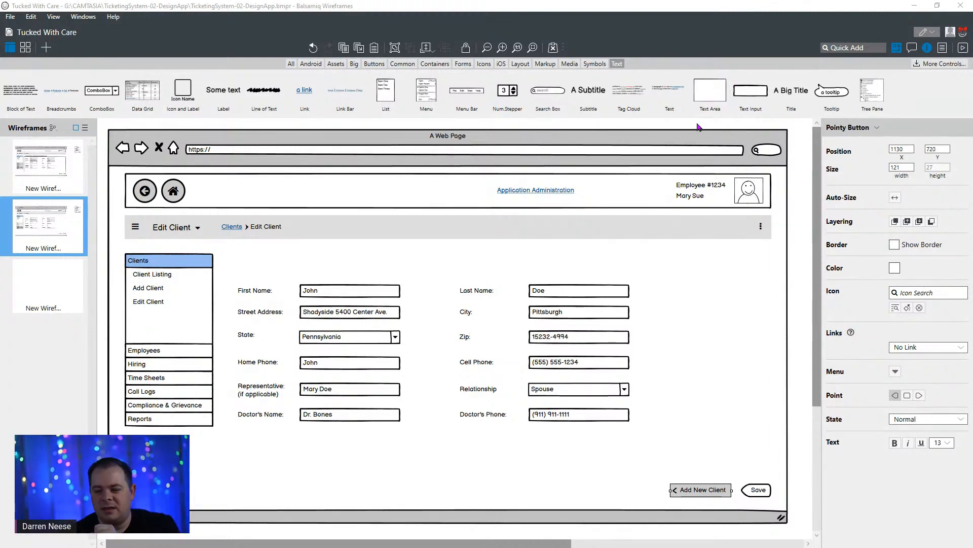
- Switch to the My Ticketing System diagram in DrawSQL and examine its tables and the relationships between them
left_click(914, 6)
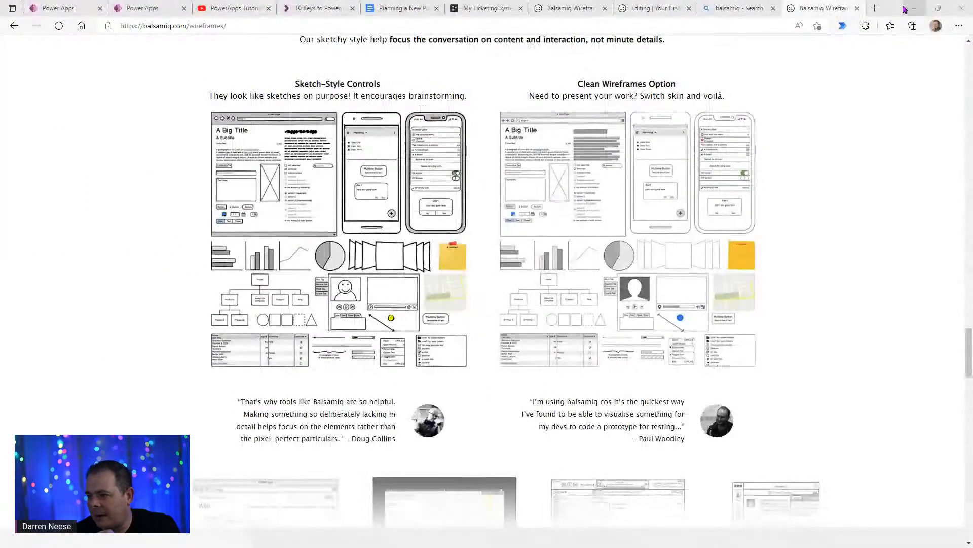
left_click(472, 14)
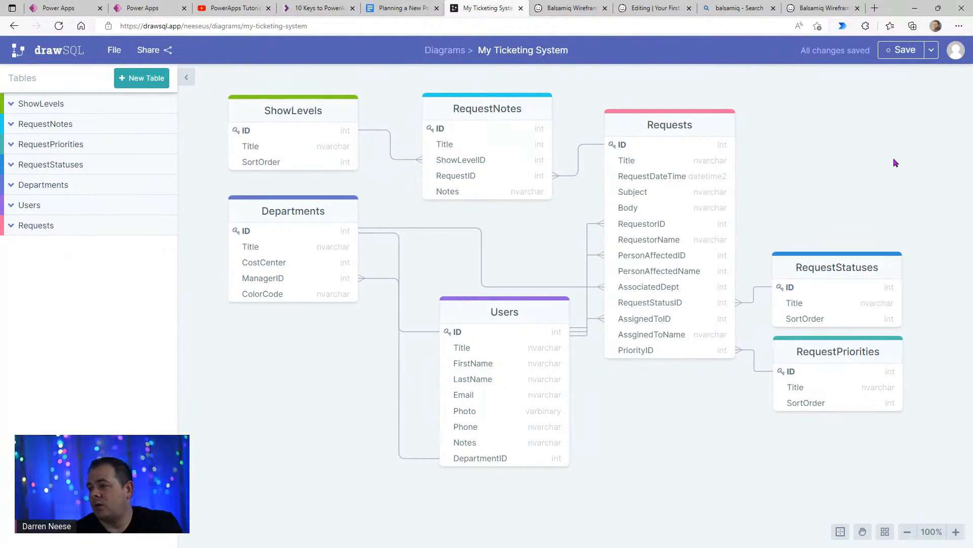
left_click(907, 532)
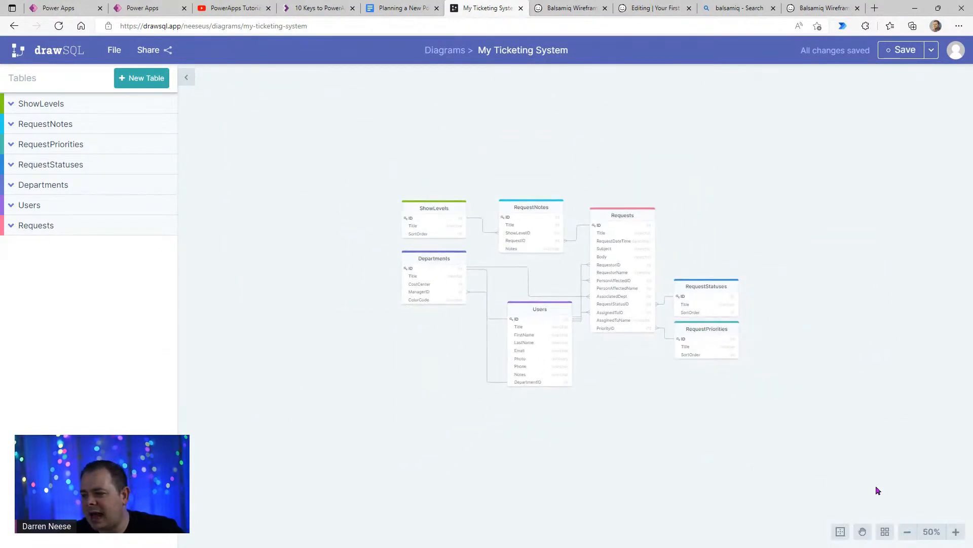
scroll(777, 472, "up", 3)
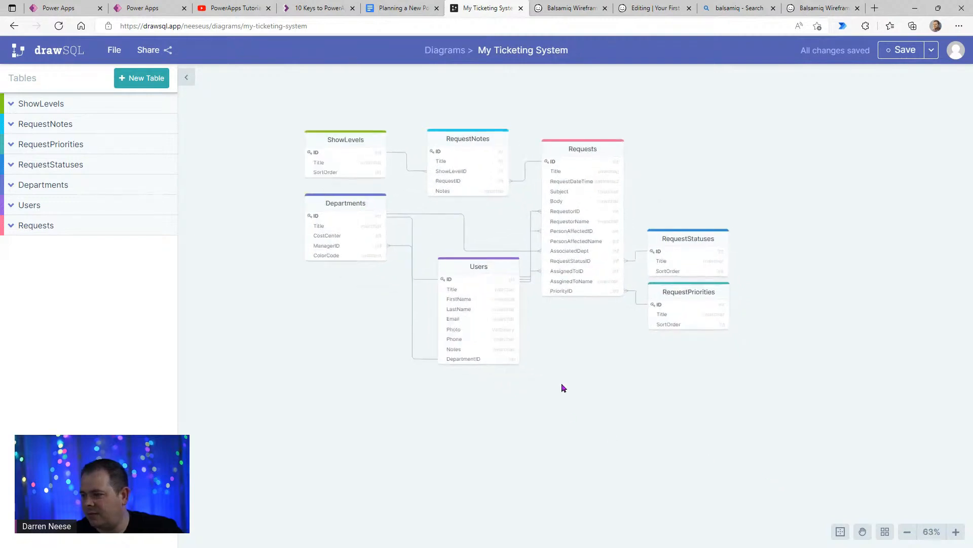
scroll(706, 418, "up", 3)
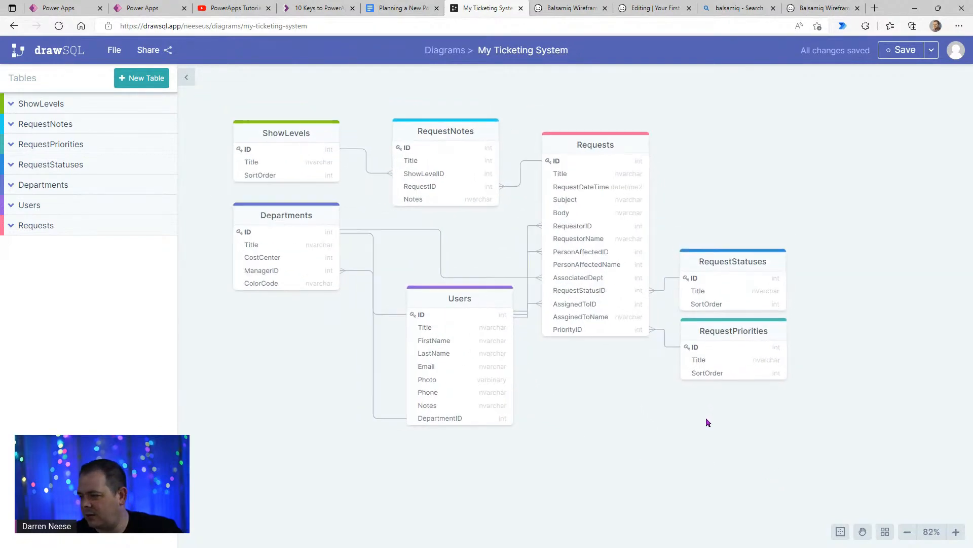
scroll(705, 417, "down", 2)
scroll(706, 418, "up", 2)
scroll(706, 418, "down", 1)
scroll(706, 418, "up", 1)
left_click_drag(616, 415, 697, 390)
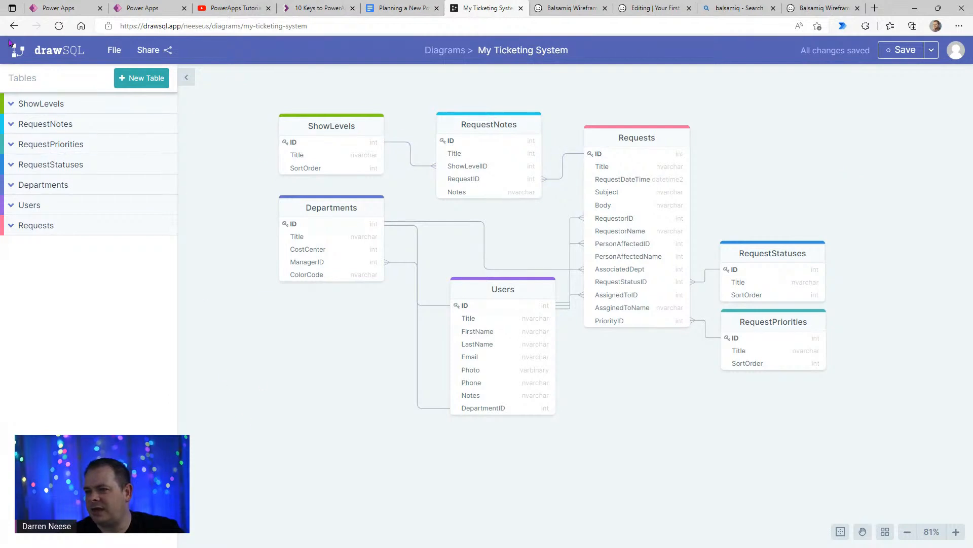
middle_click(39, 51)
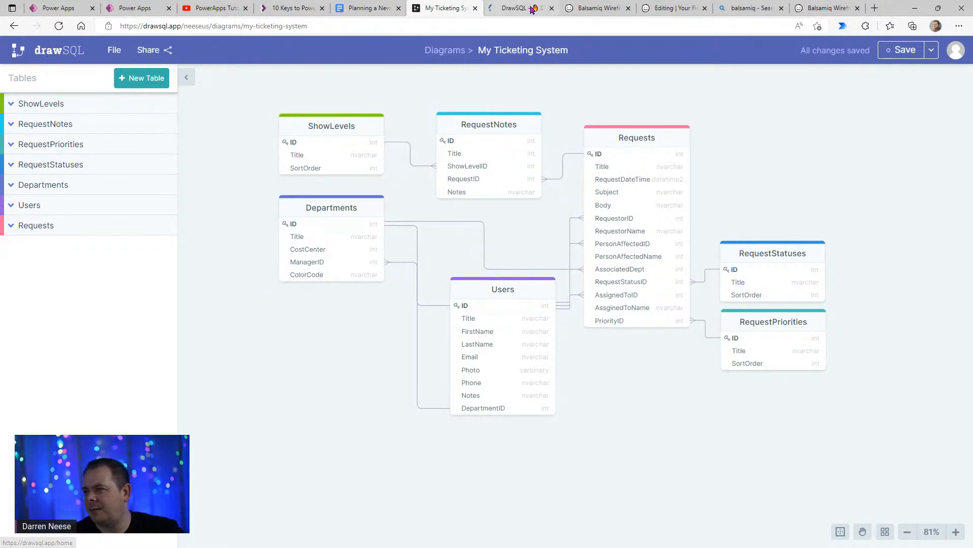
left_click(522, 8)
left_click(185, 30)
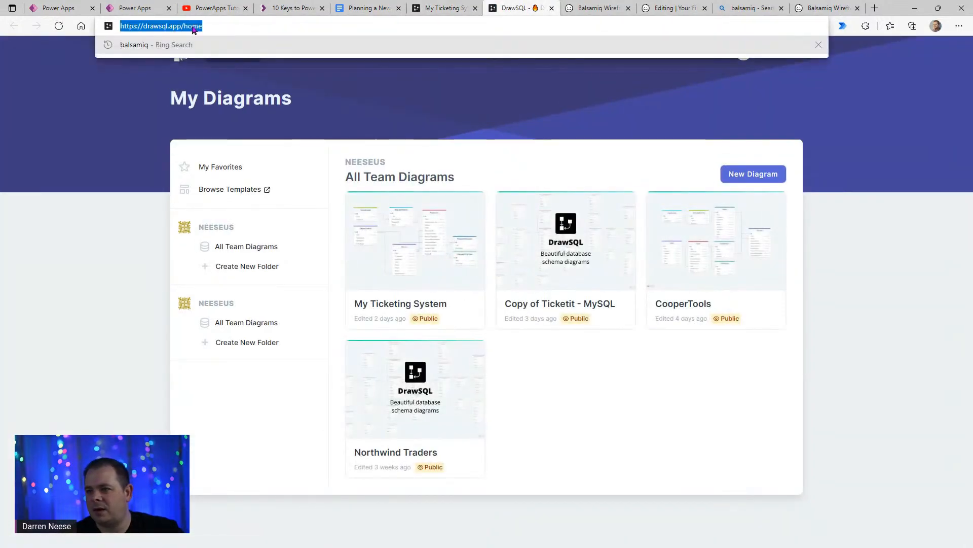
left_click_drag(185, 30, 313, 31)
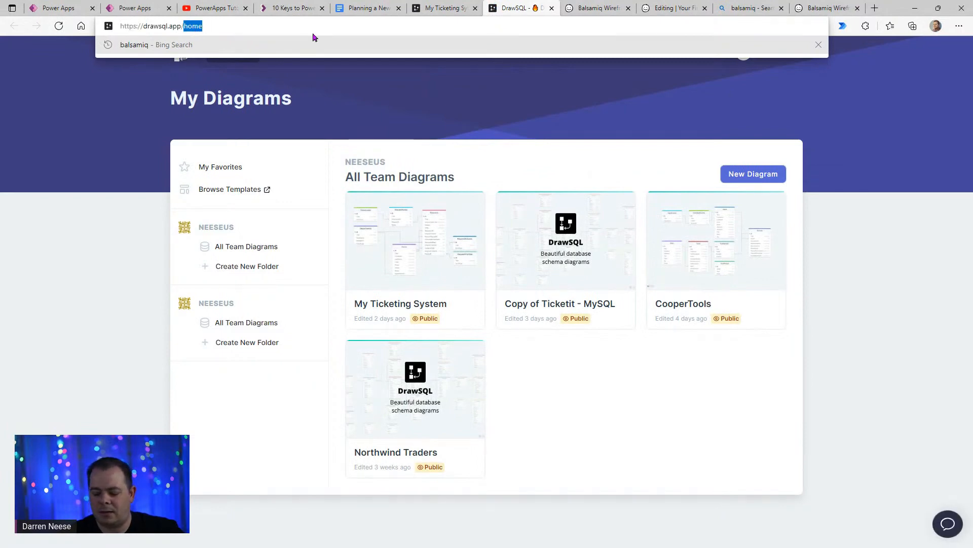
key("BackSpace")
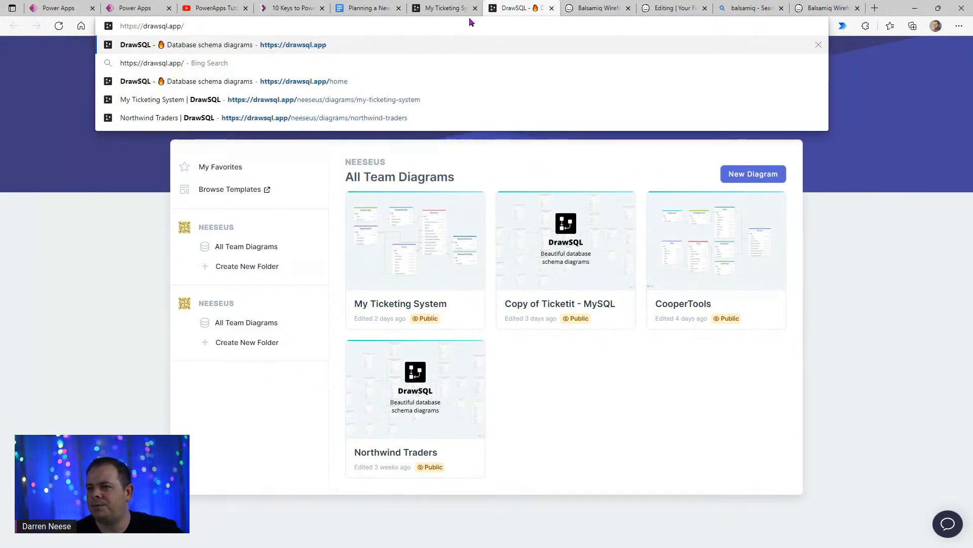
left_click(551, 9)
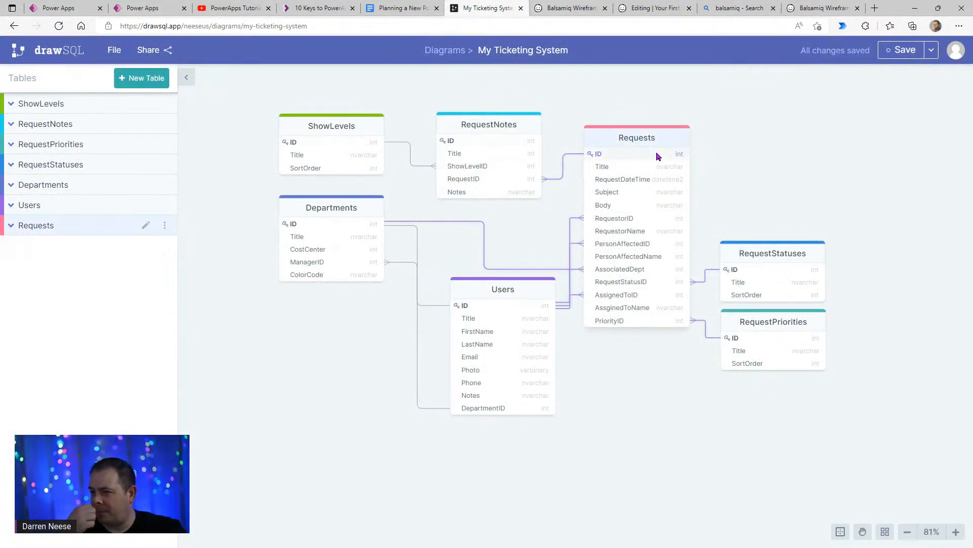
- Split the Power Apps Help Service Desk planning document into its own window and tile it beside the My Ticketing System diagram
left_click(399, 9)
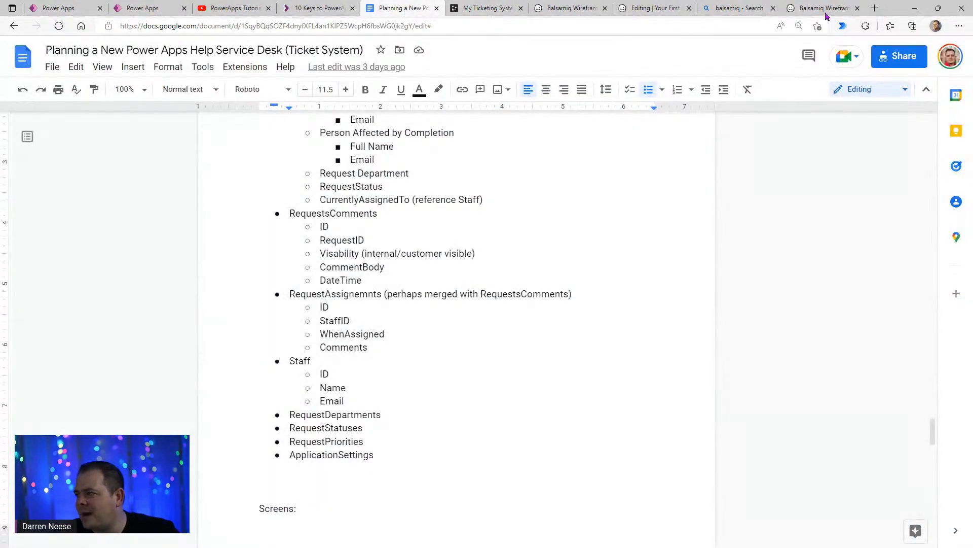
left_click_drag(893, 8, 695, 59)
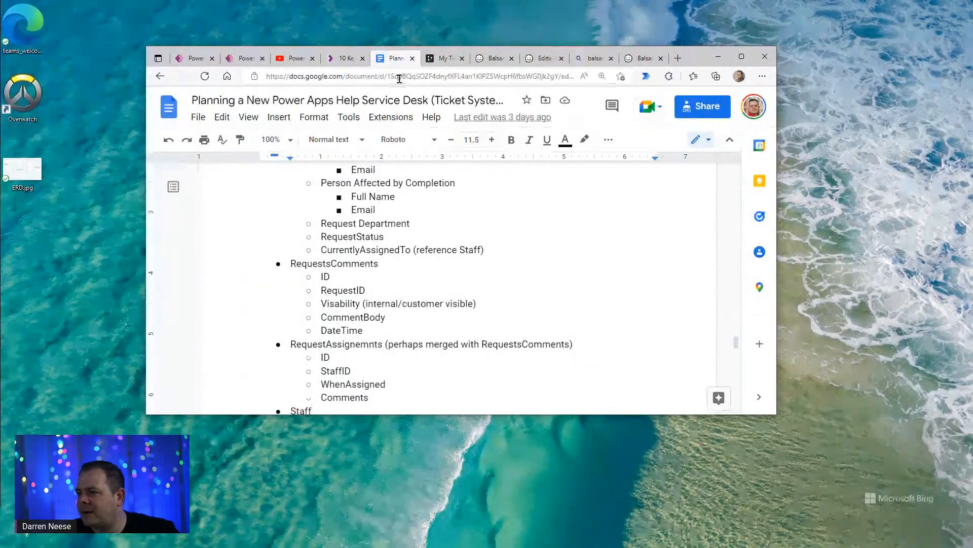
left_click_drag(404, 59, 309, 133)
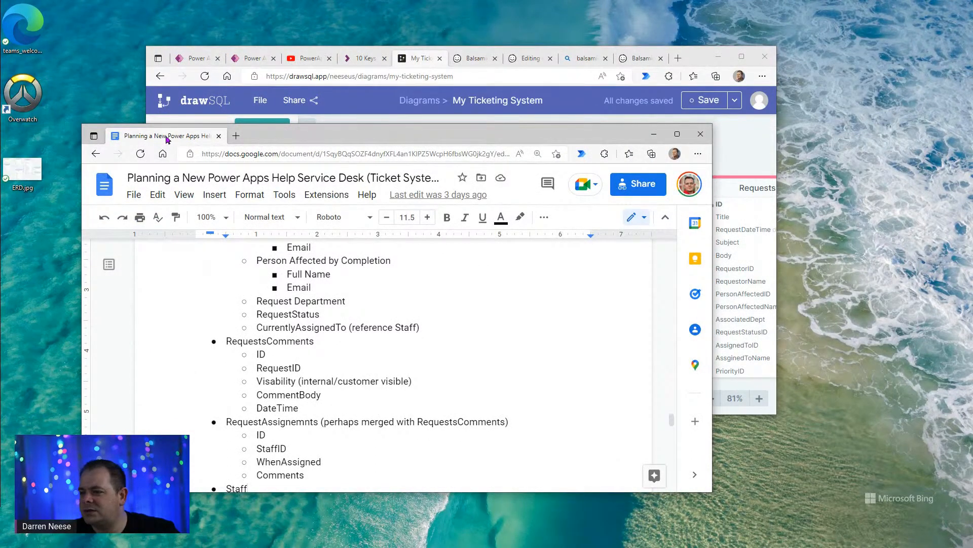
left_click_drag(167, 140, 971, 152)
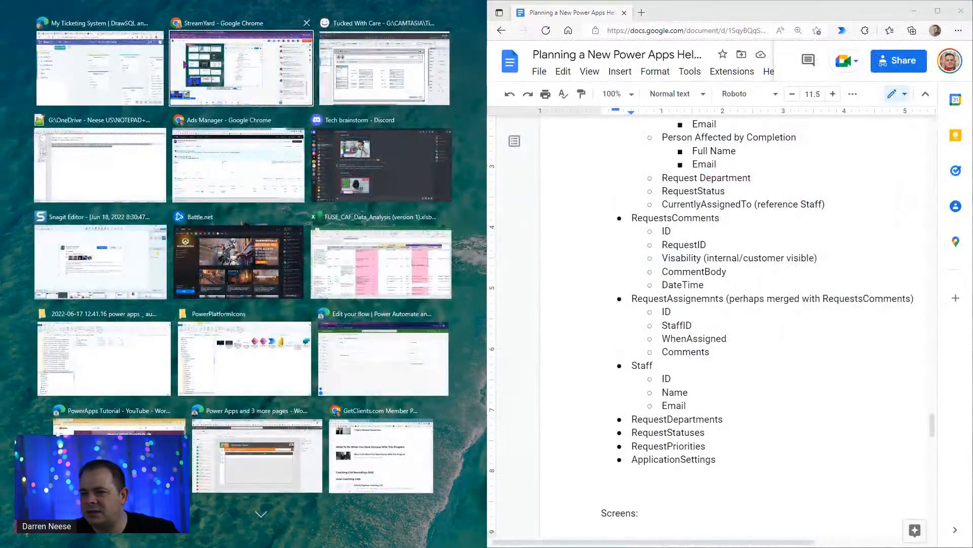
left_click(90, 64)
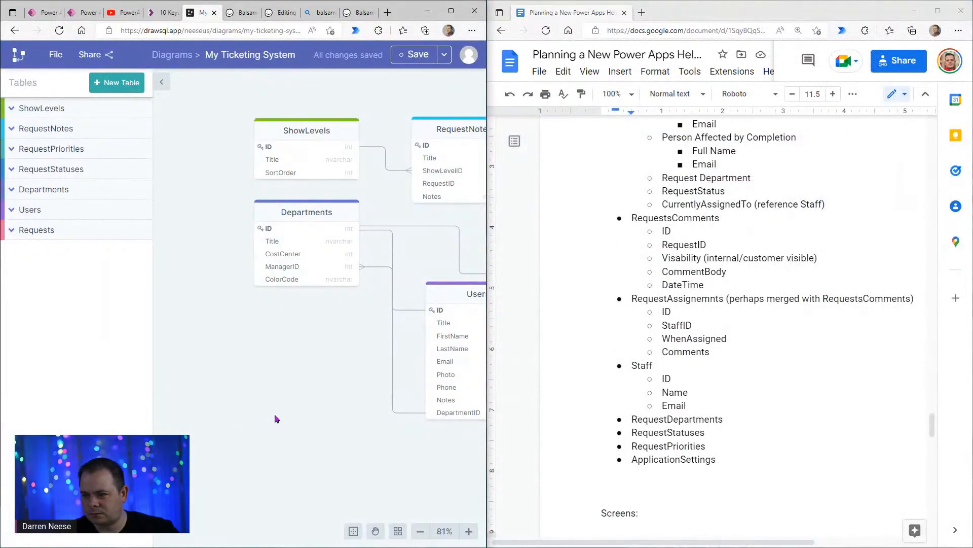
- Compare the Requests fields listed under DataTables in the planning document with the Requests table in the diagram
left_click_drag(275, 414, 278, 455)
left_click(808, 247)
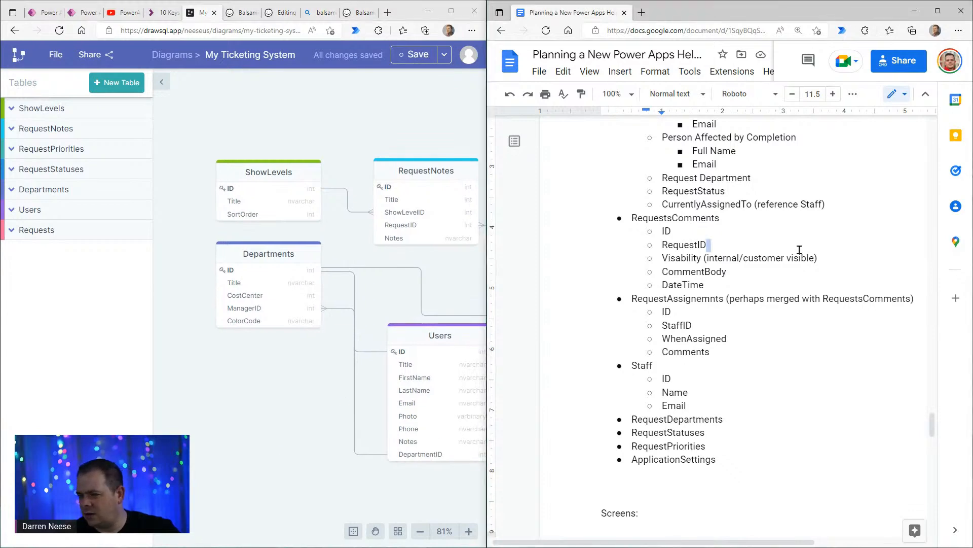
scroll(800, 276, "up", 6)
scroll(685, 192, "down", 3)
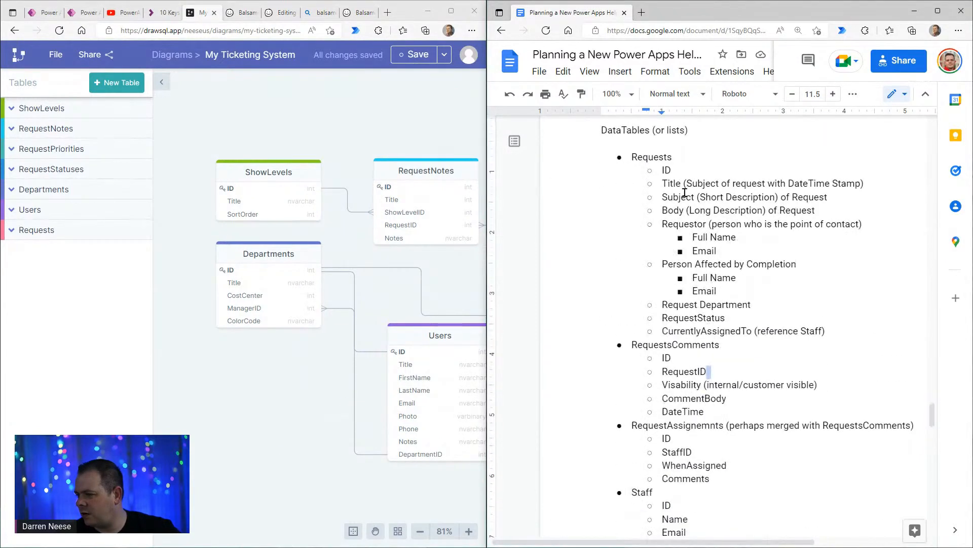
left_click(689, 158)
left_click_drag(284, 422, 58, 327)
left_click_drag(378, 312, 369, 380)
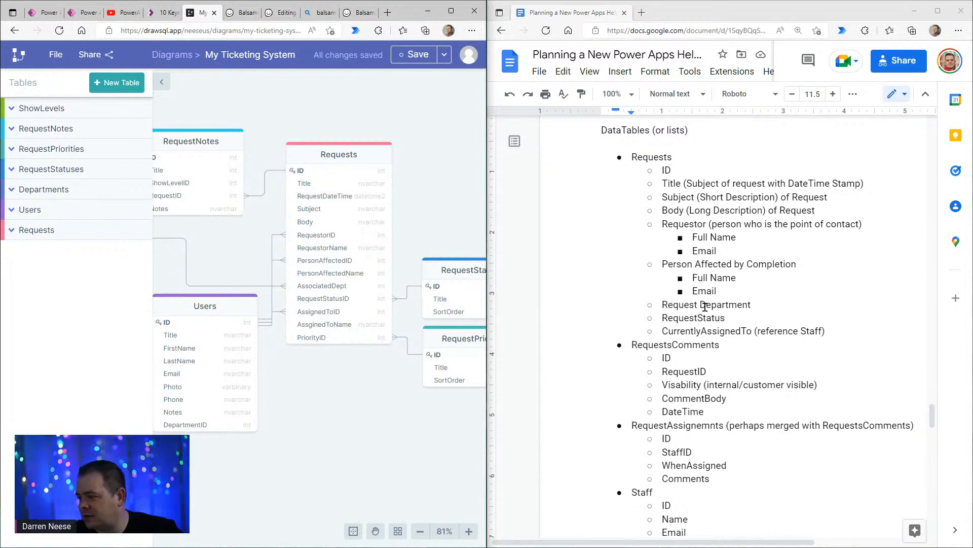
double_click(772, 307)
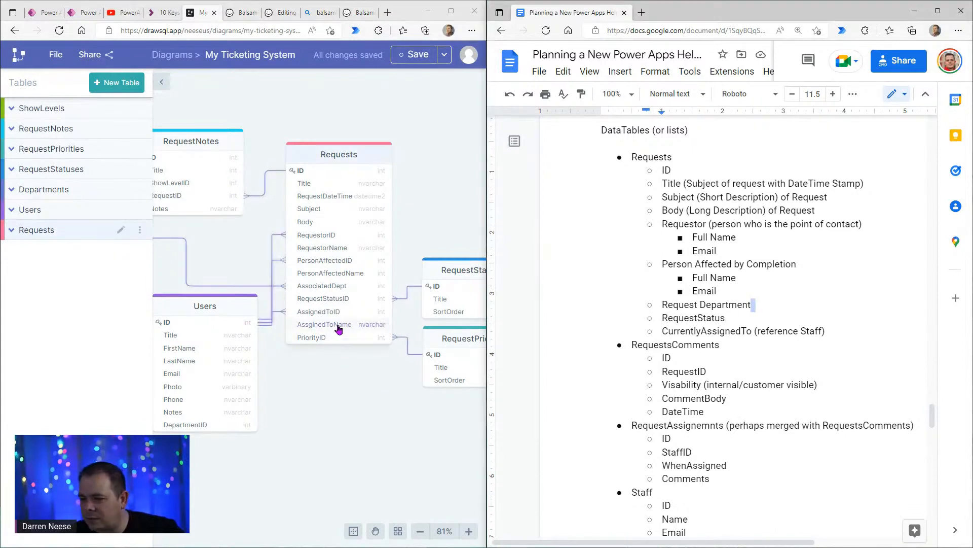
mouse_move(310, 401)
left_mouse_down()
mouse_move(550, 381)
mouse_move(322, 398)
left_mouse_up()
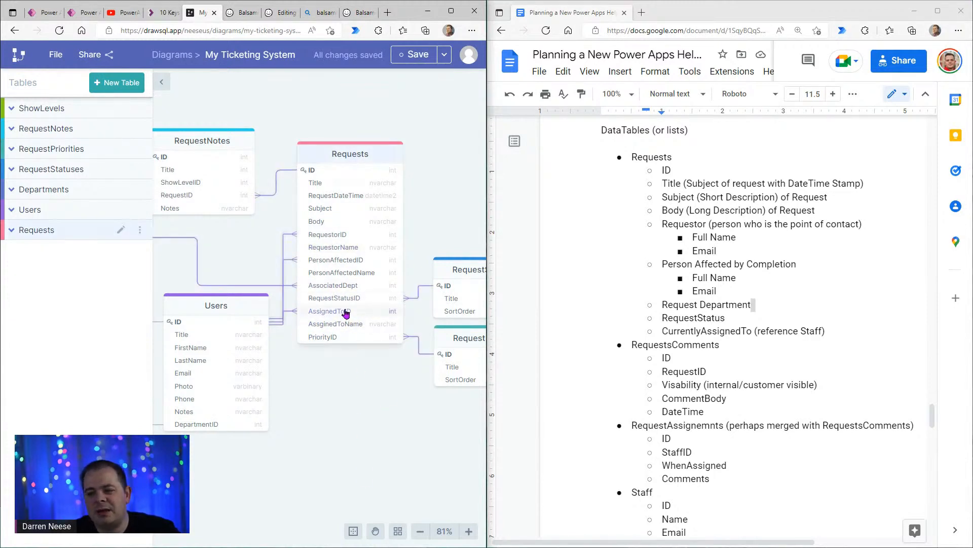
left_click_drag(338, 407, 346, 386)
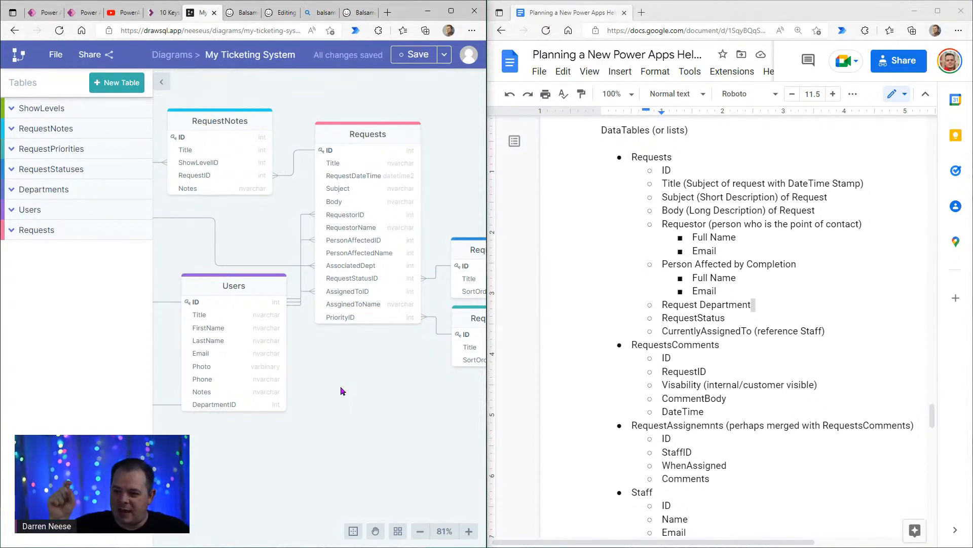
- Move the Users table and the Departments table slightly down in the diagram
left_click_drag(337, 378, 357, 331)
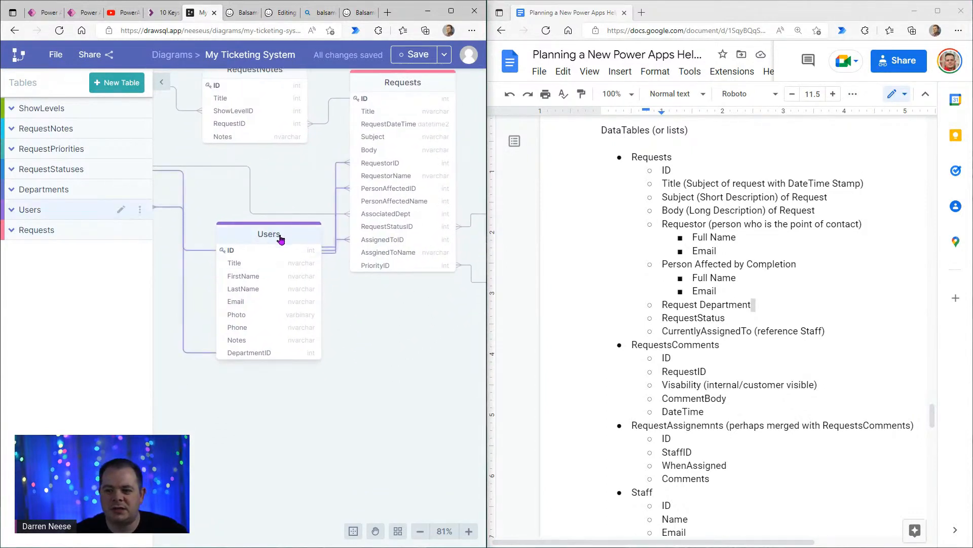
mouse_move(280, 239)
left_mouse_down()
mouse_move(270, 238)
mouse_move(279, 250)
left_mouse_up()
left_click_drag(296, 475, 395, 472)
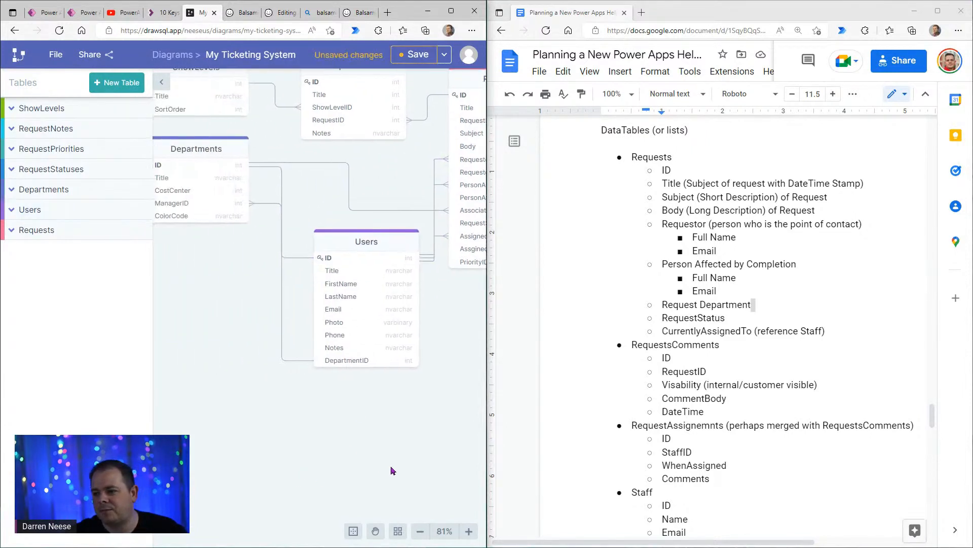
mouse_move(211, 159)
left_mouse_down()
mouse_move(211, 184)
mouse_move(211, 164)
left_mouse_up()
- Inspect the RequestStatusID and PriorityID columns of the Requests table and their links to RequestStatuses and RequestPriorities
left_click_drag(413, 451, 302, 464)
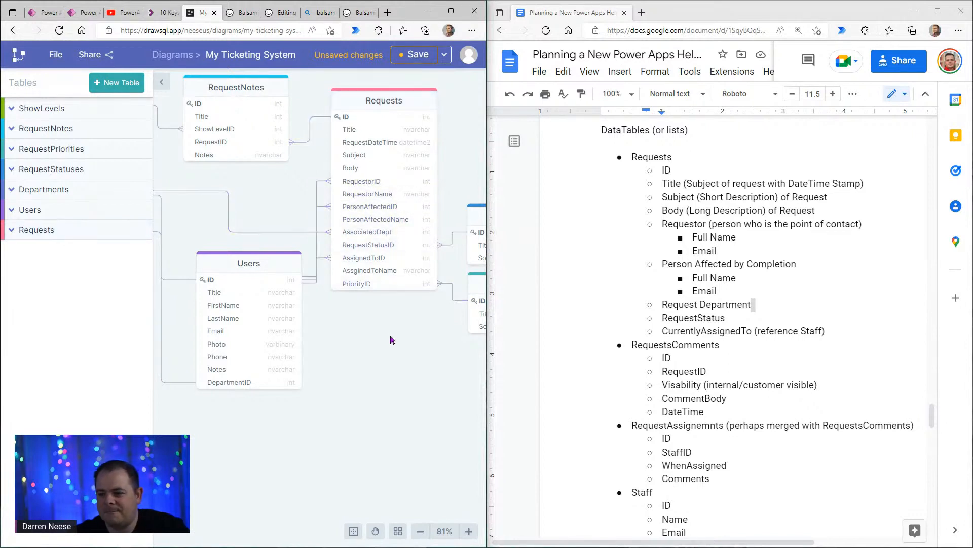
left_click_drag(414, 368, 317, 330)
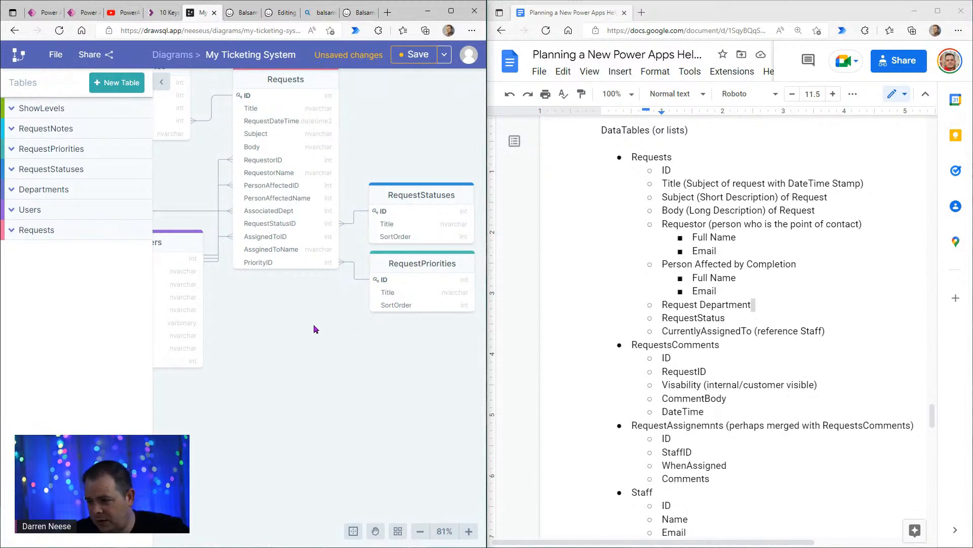
left_click_drag(314, 325, 294, 357)
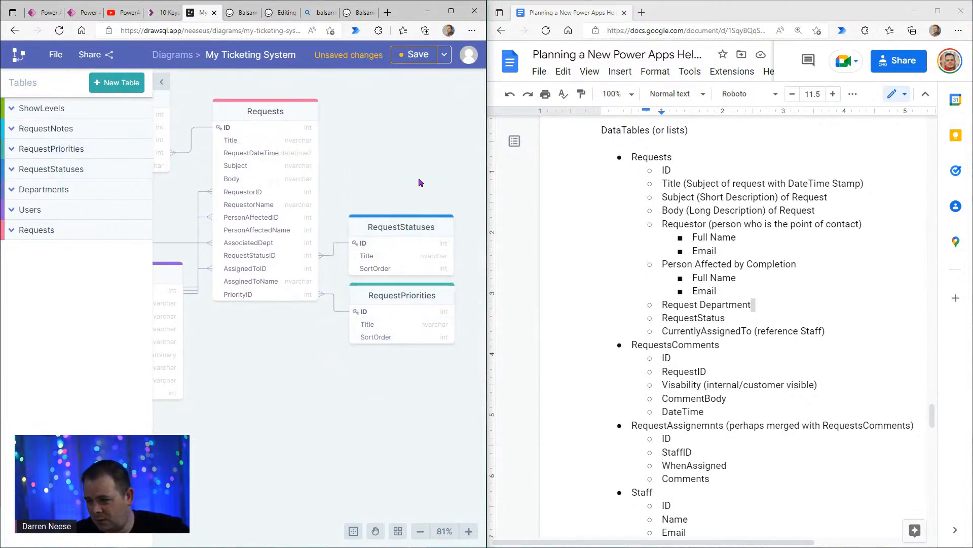
left_click(269, 258)
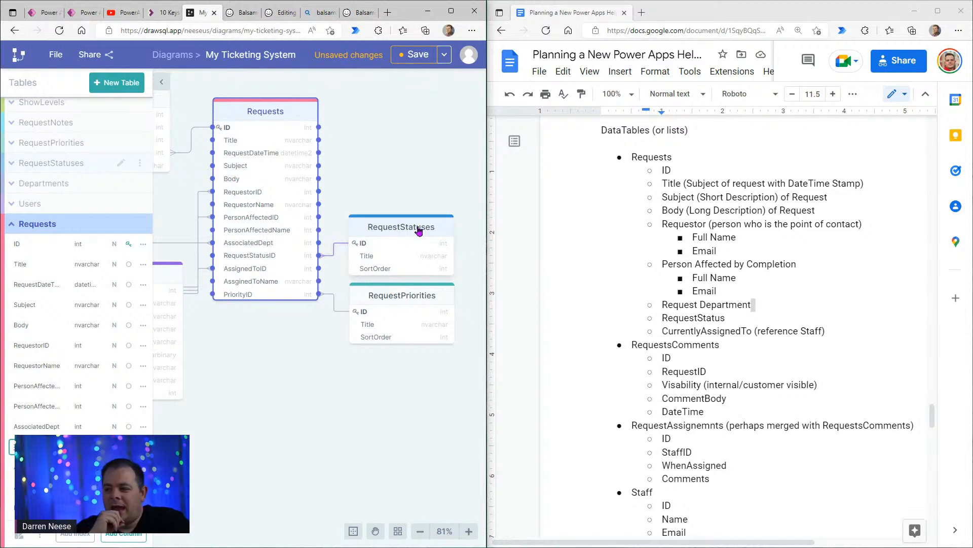
left_click(415, 189)
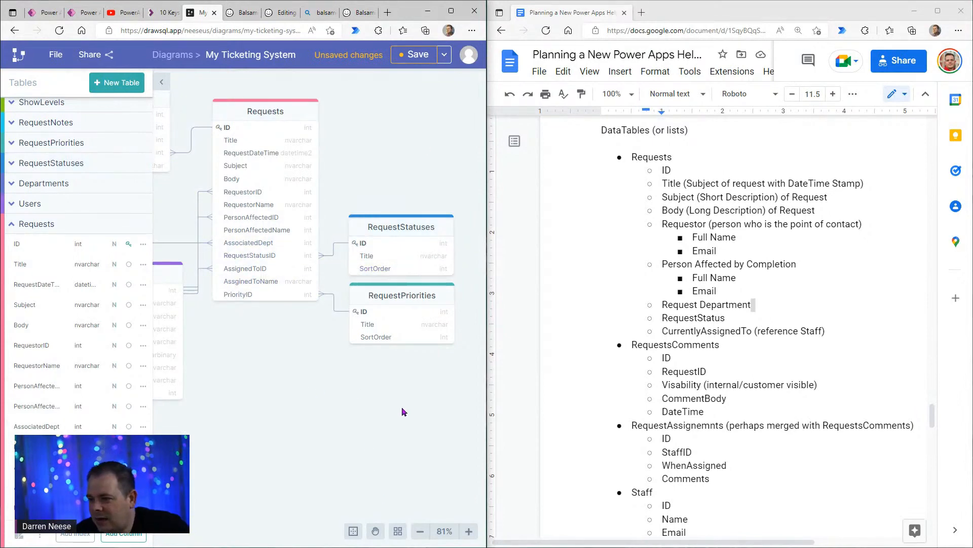
left_click(238, 298)
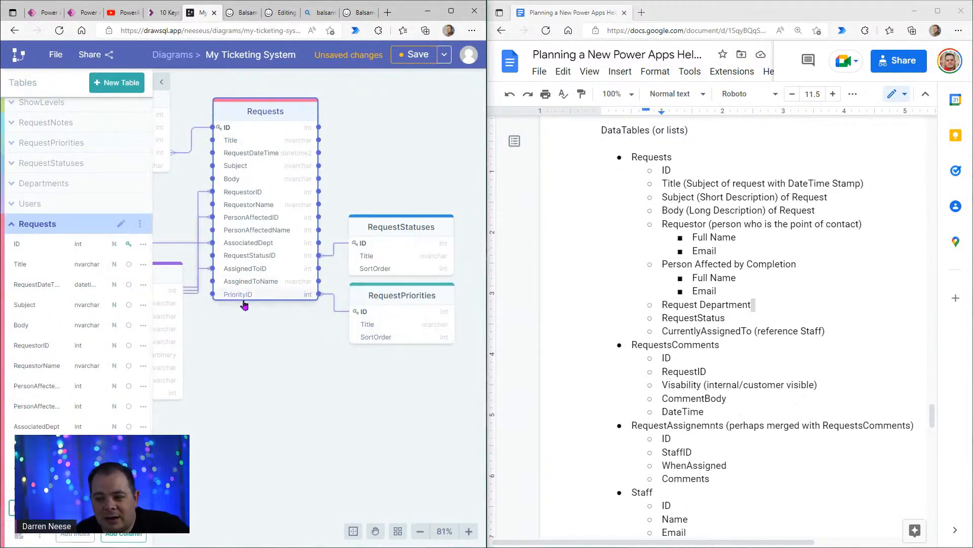
left_click_drag(281, 362, 298, 388)
- Highlight the planning document's Requests field list, and compare its RequestsComments entry with the diagram's RequestNotes table
left_click(715, 170)
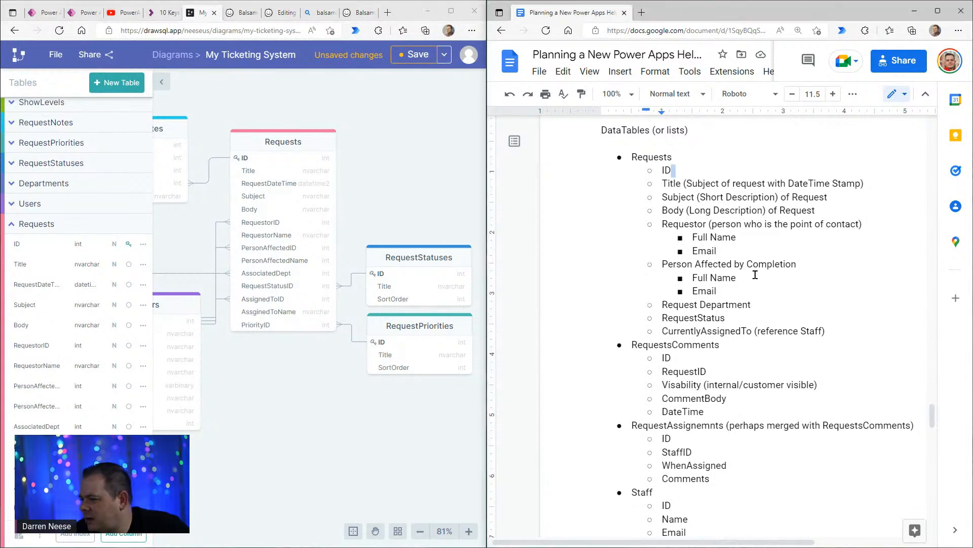
left_click_drag(847, 331, 663, 167)
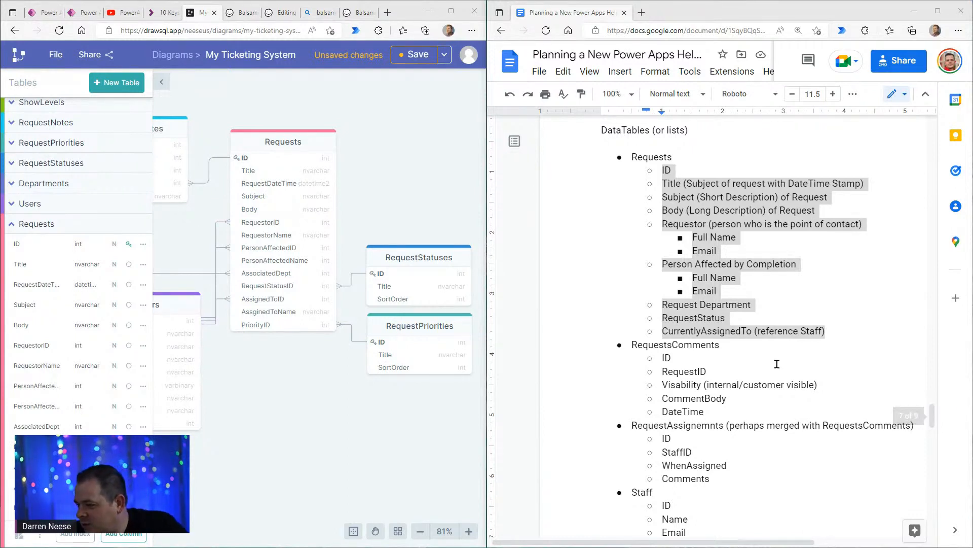
left_click(643, 347)
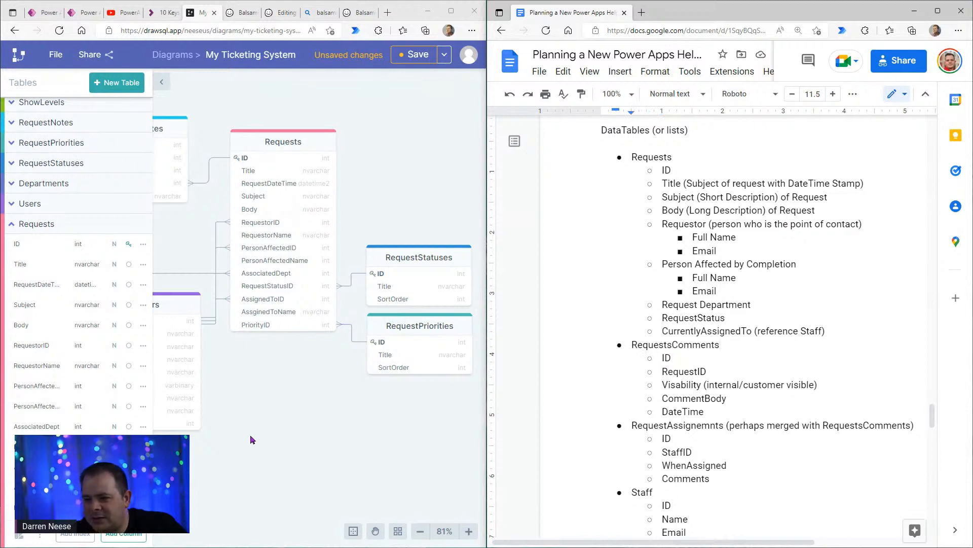
left_click_drag(250, 434, 364, 448)
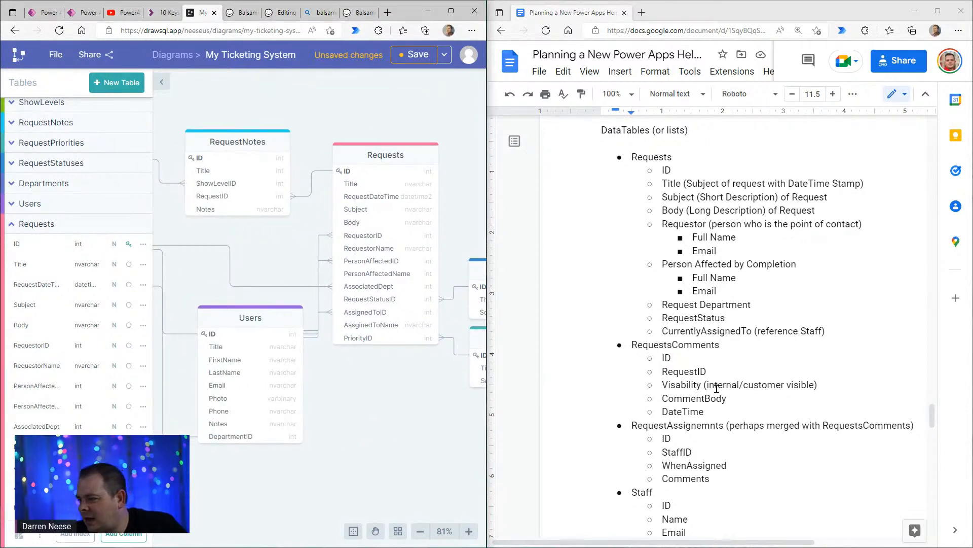
left_click(707, 344)
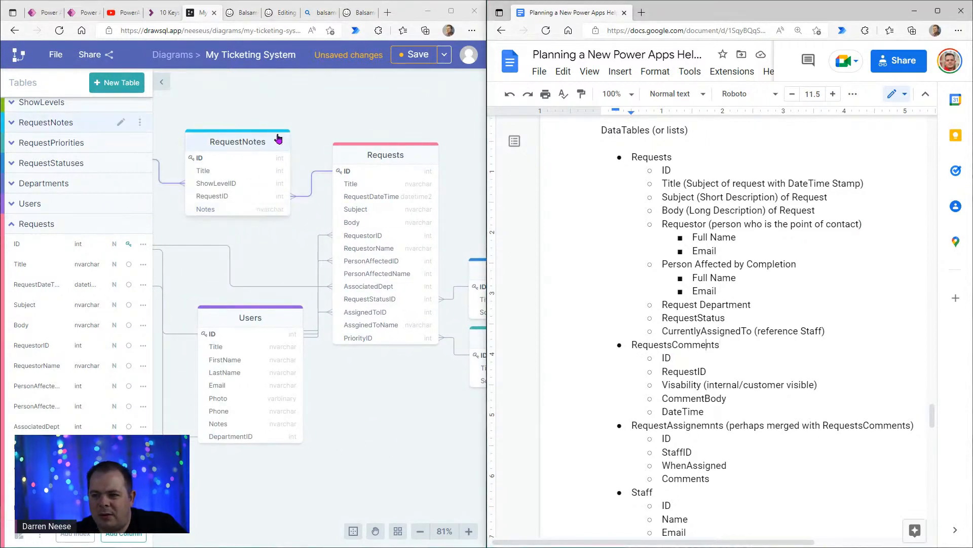
- Compare the RequestsComments fields in the planning document with the RequestNotes and ShowLevels tables, highlighting the DateTime entry
left_click_drag(362, 450, 383, 437)
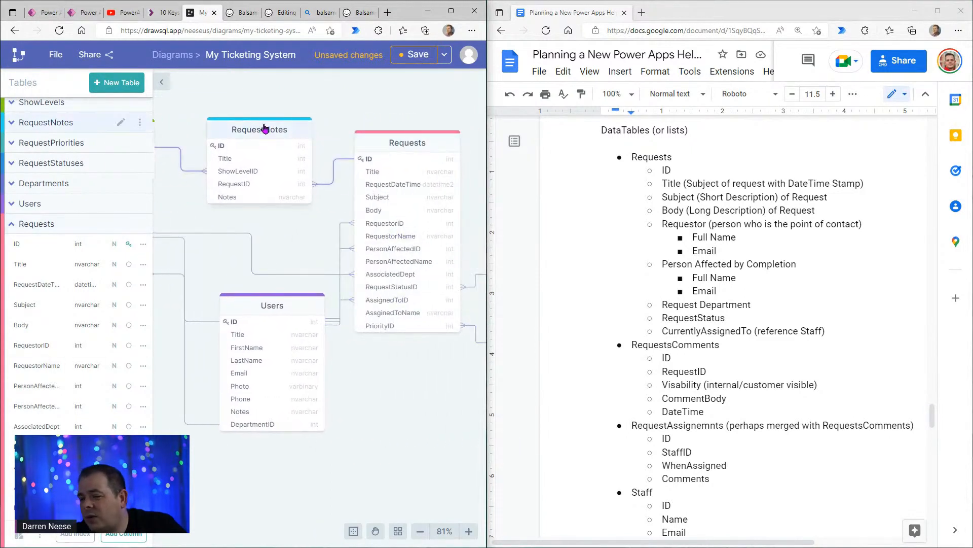
left_click(738, 341)
left_click(759, 411)
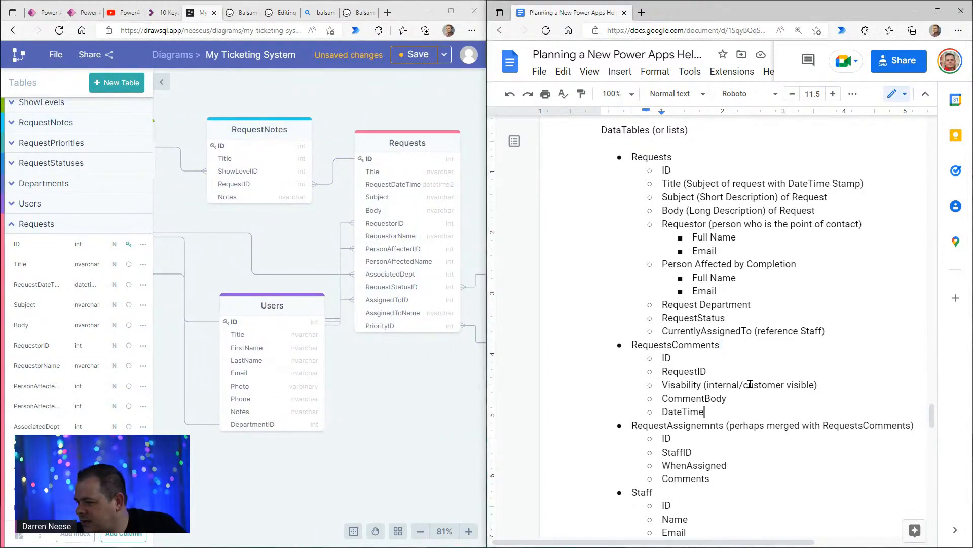
left_click(748, 371)
left_click(677, 384)
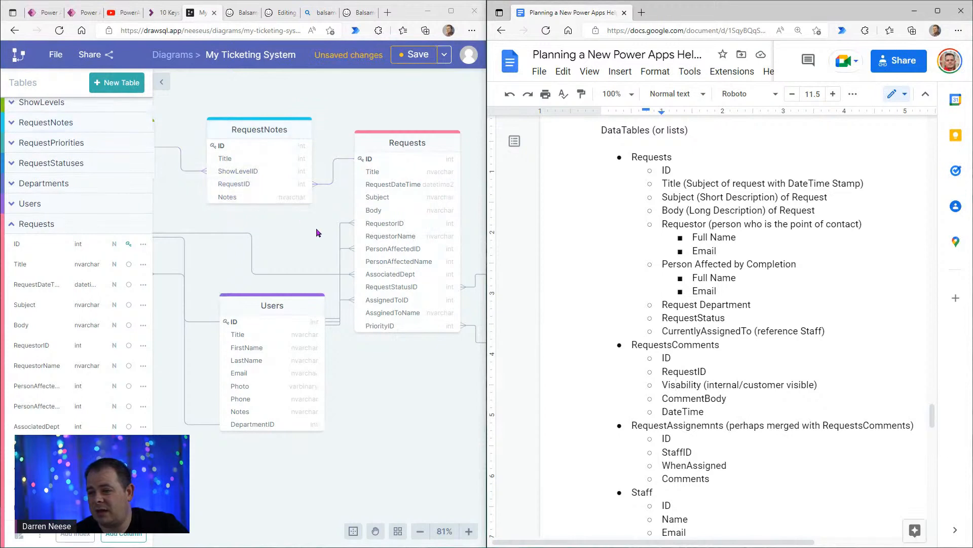
left_click_drag(319, 239, 416, 243)
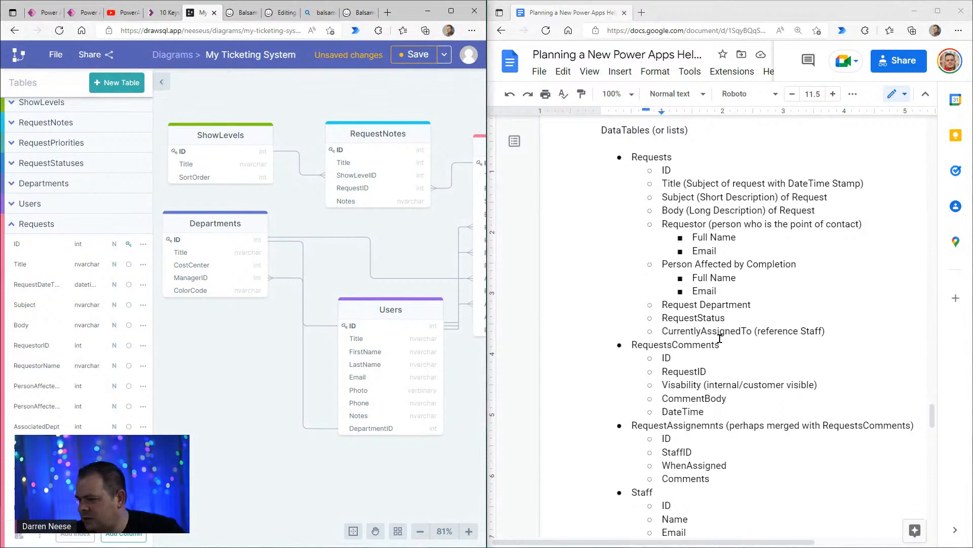
left_click(788, 411)
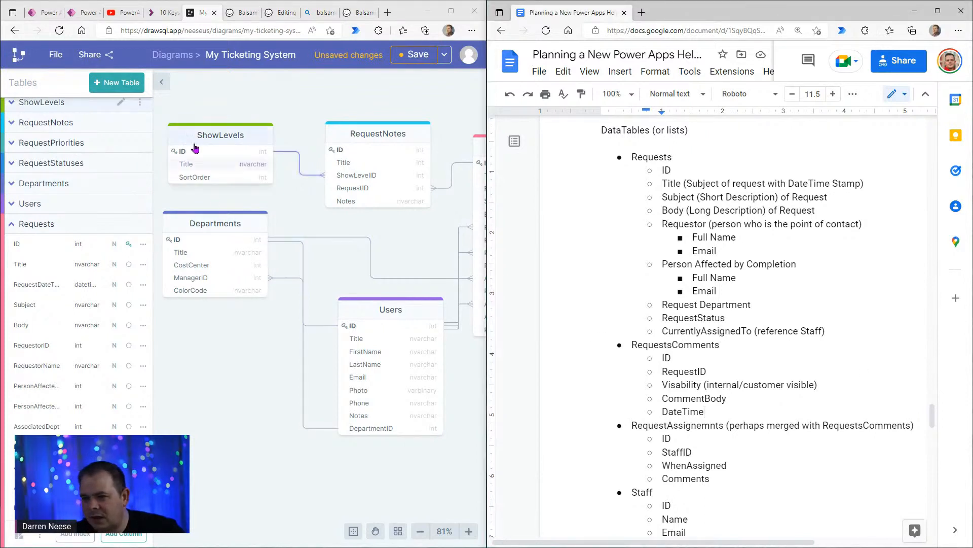
double_click(682, 412)
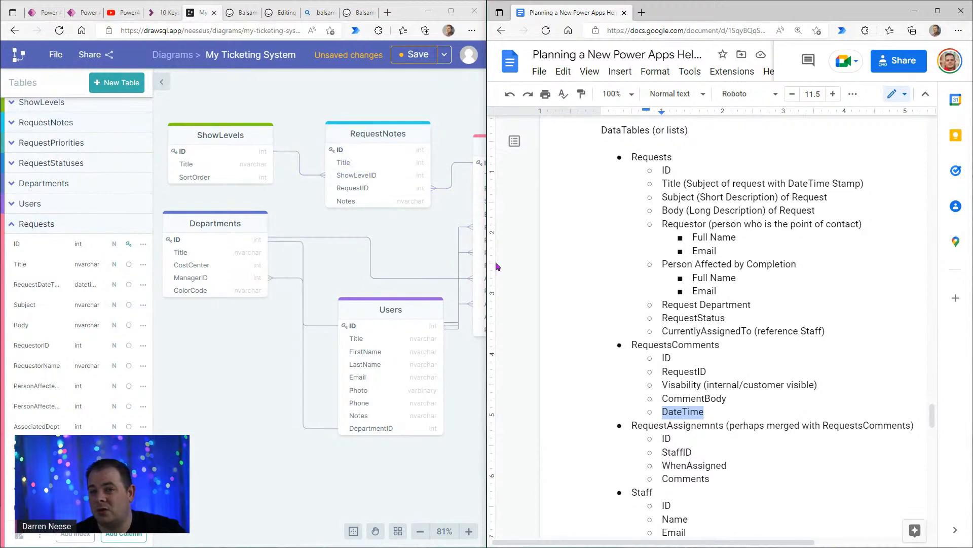
- Highlight the RequestAssignemnts entry in the planning document and compare it with the assignment columns of the diagram's Requests table
left_click(744, 449)
scroll(755, 406, "down", 3)
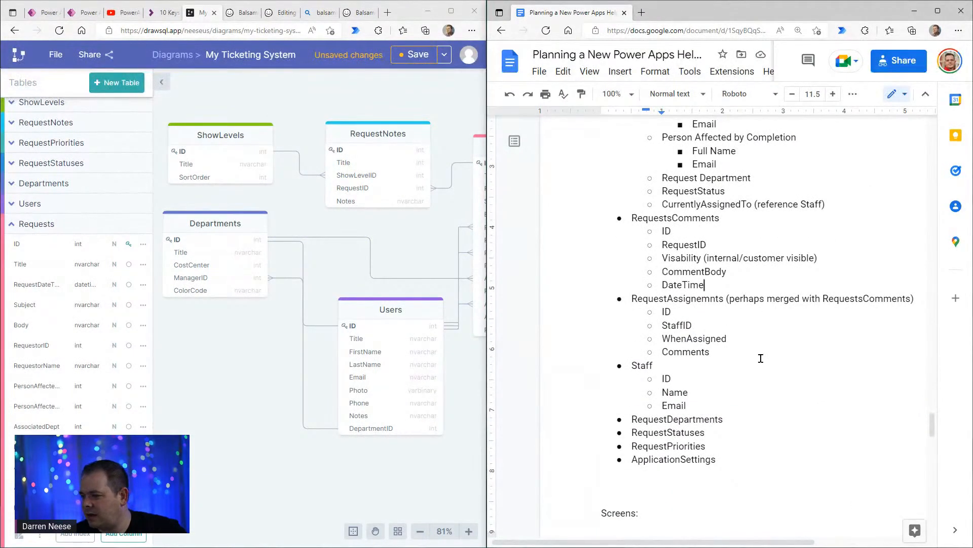
left_click(761, 362)
double_click(682, 299)
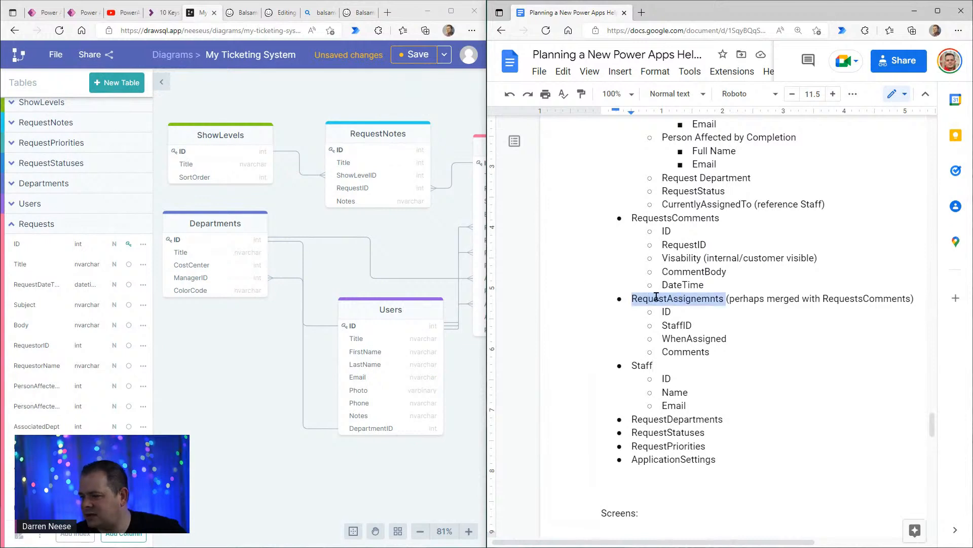
left_click_drag(269, 481, 137, 491)
left_click_drag(399, 421, 340, 397)
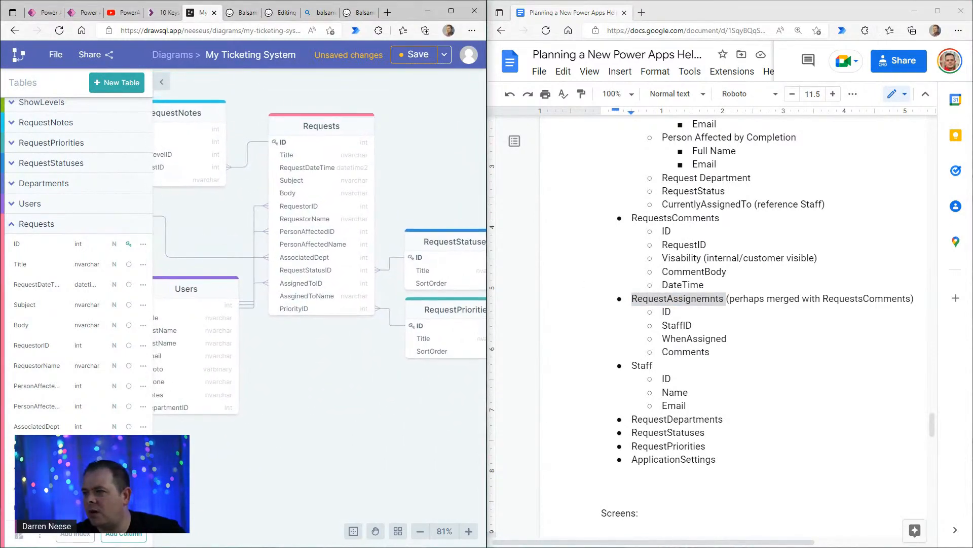
- Maximize the diagram window and shift the ShowLevels and Departments tables slightly up
left_click(451, 12)
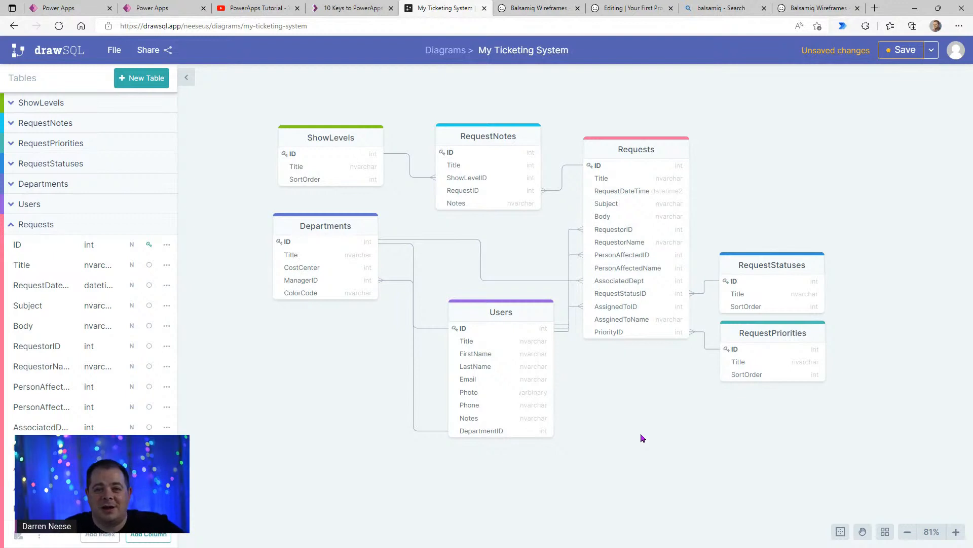
left_click_drag(333, 136, 328, 128)
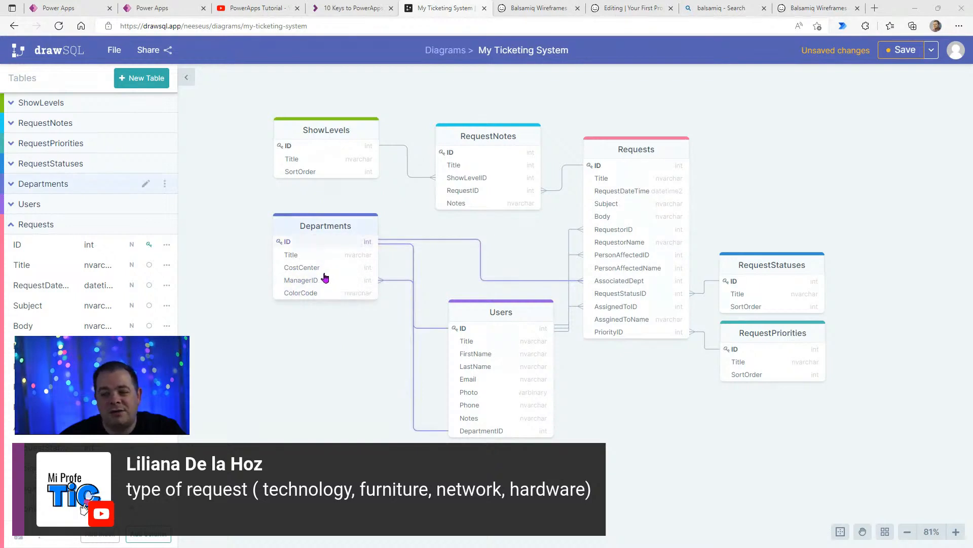
left_click_drag(334, 228, 337, 220)
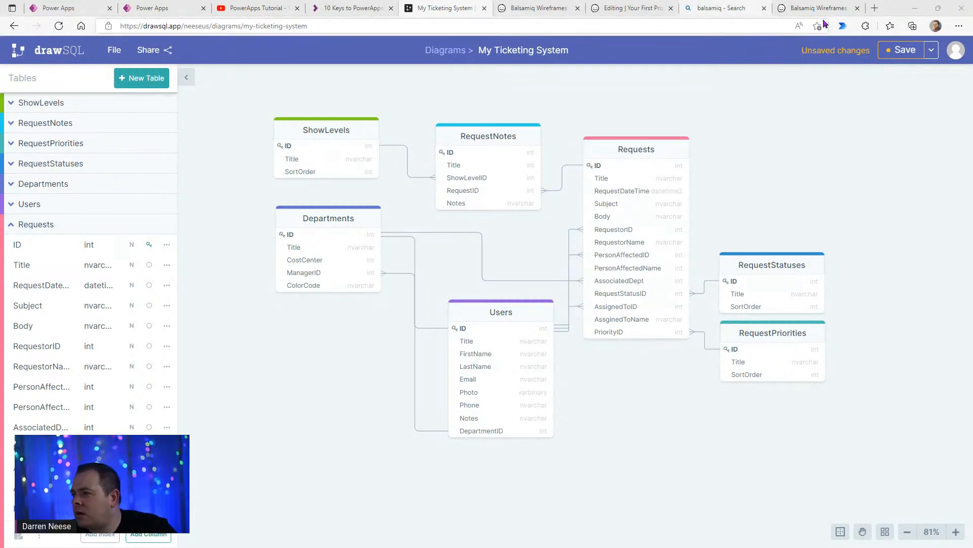
- Move the planning document window off this screen and maximize the diagram window again
left_click_drag(896, 9, 630, 92)
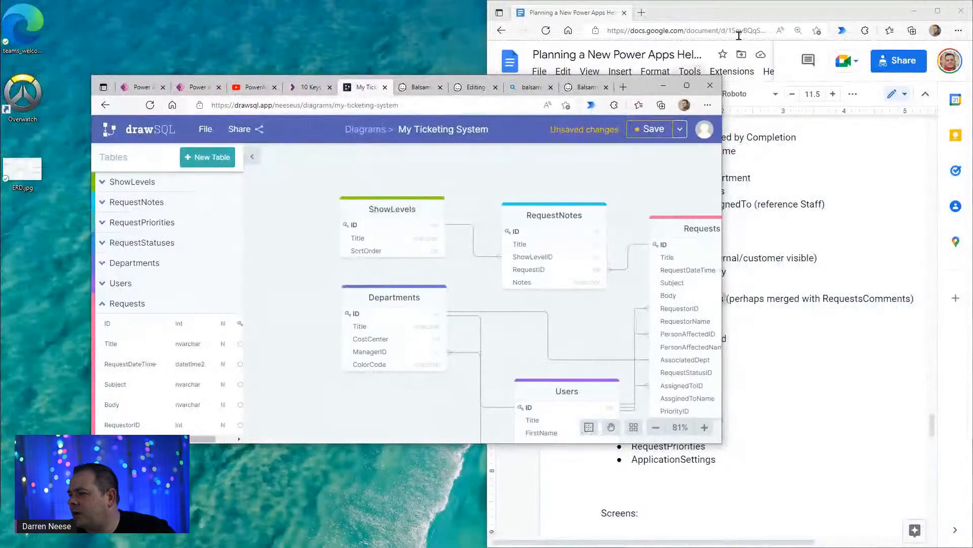
left_click(811, 17)
left_click_drag(811, 17, 538, 0)
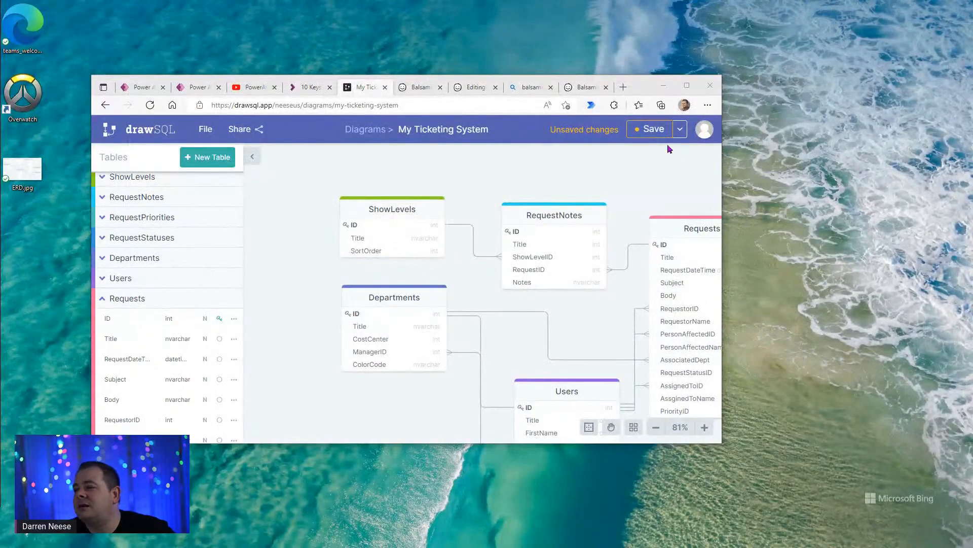
double_click(640, 90)
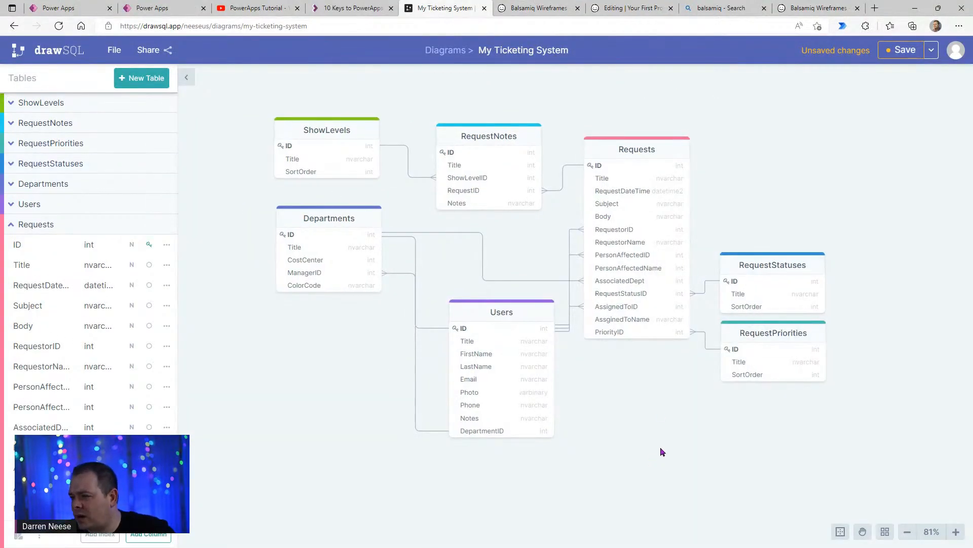
- Move the Departments and Users tables lower in the diagram to free space beneath ShowLevels
mouse_move(755, 164)
left_mouse_down()
mouse_move(758, 192)
mouse_move(767, 169)
left_mouse_up()
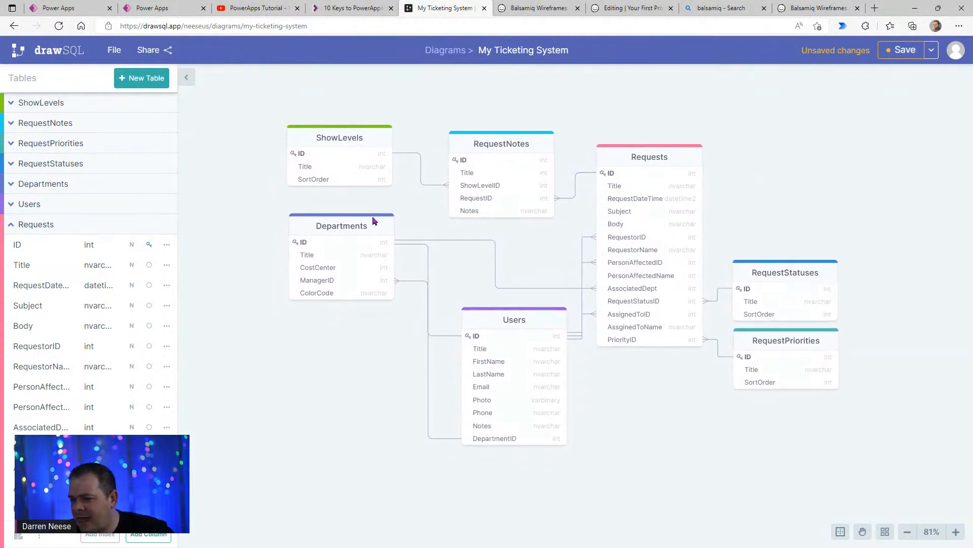
left_click_drag(363, 231, 304, 282)
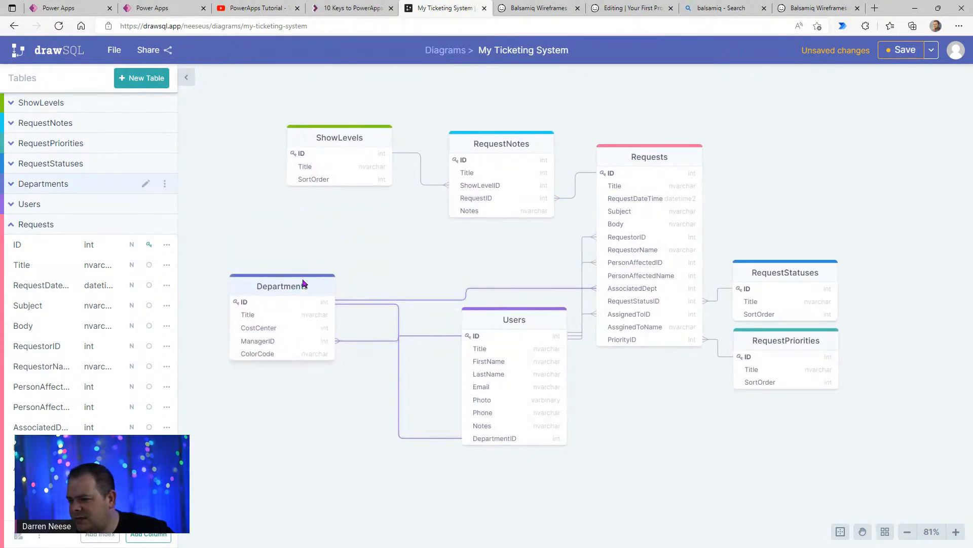
left_click_drag(513, 341, 495, 386)
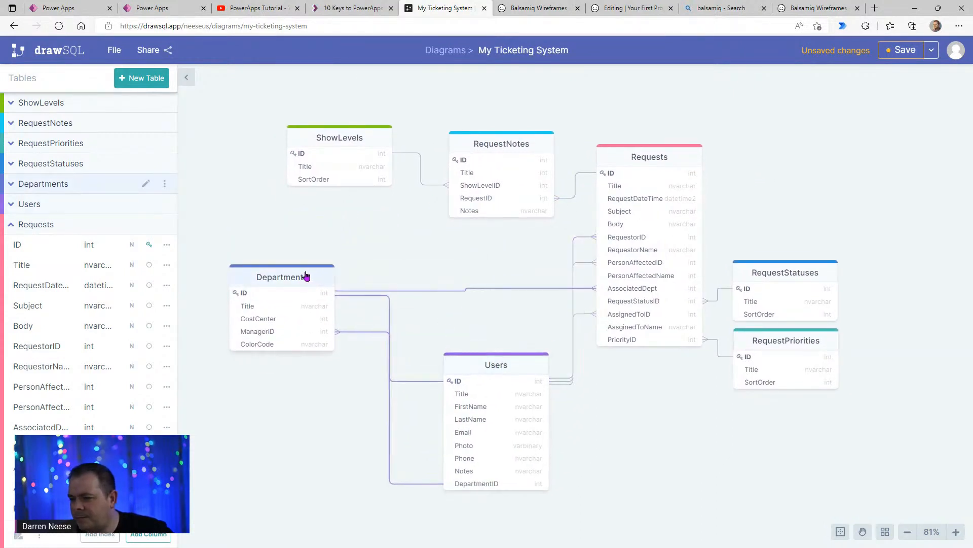
left_click_drag(306, 276, 302, 320)
left_click(211, 152)
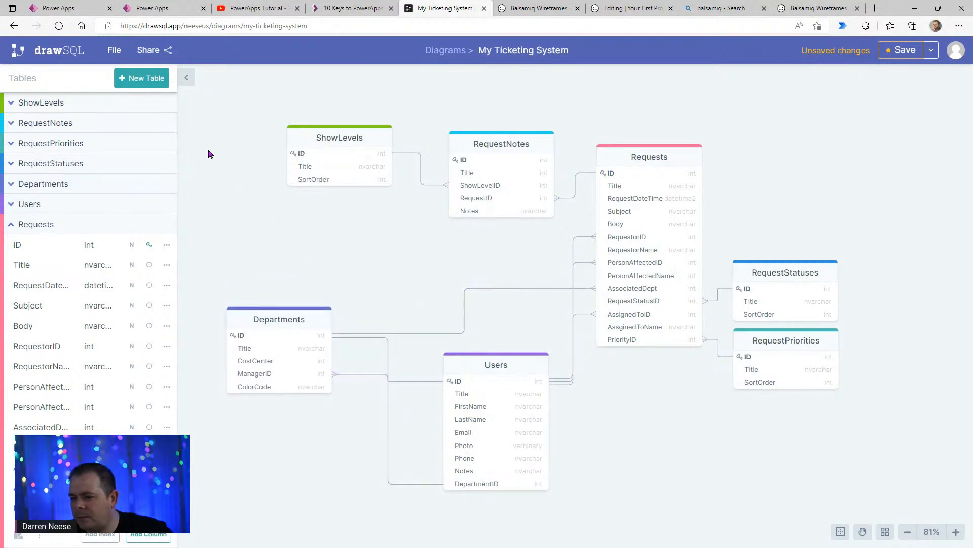
- Create a new table named RequestAssignments and rename its key column ID
left_click(146, 78)
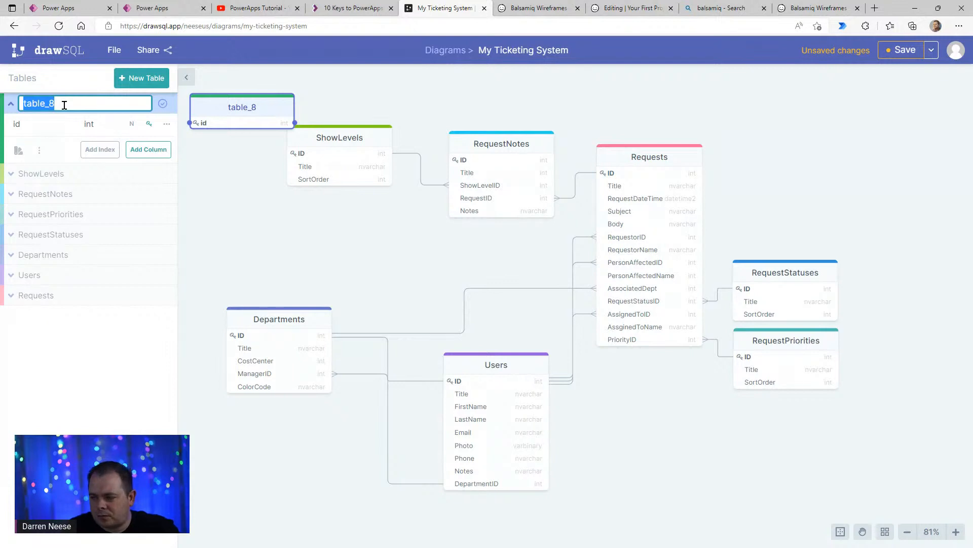
type("Request")
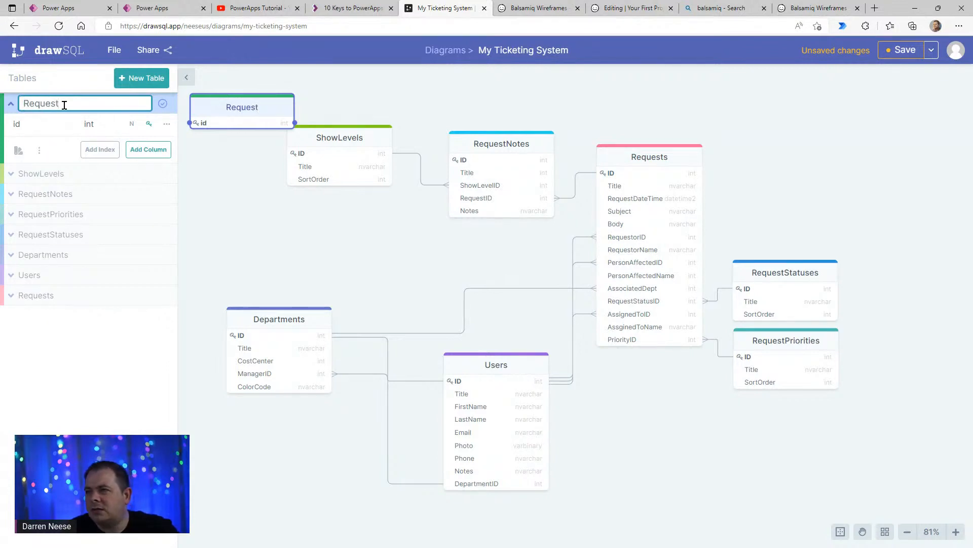
type("Assignments")
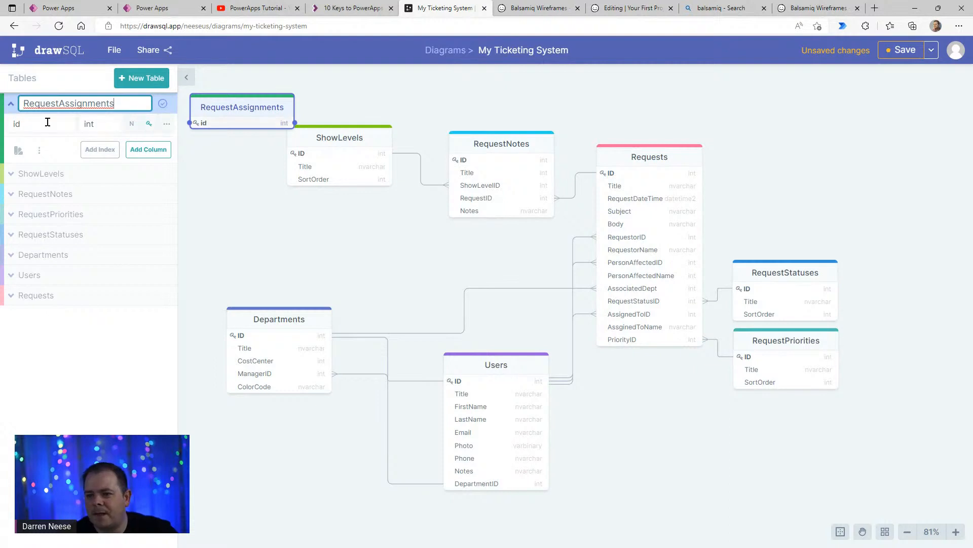
left_click(47, 123)
double_click(48, 122)
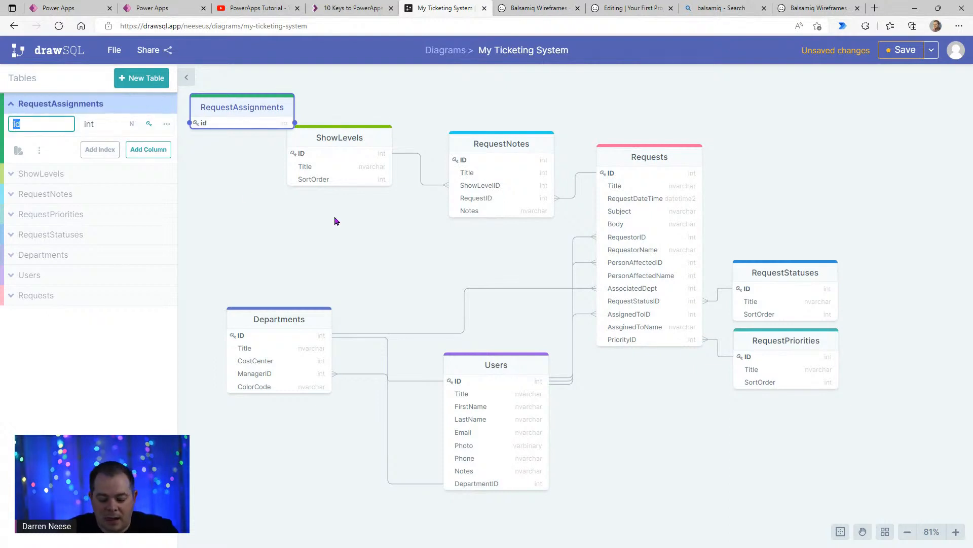
type("ID")
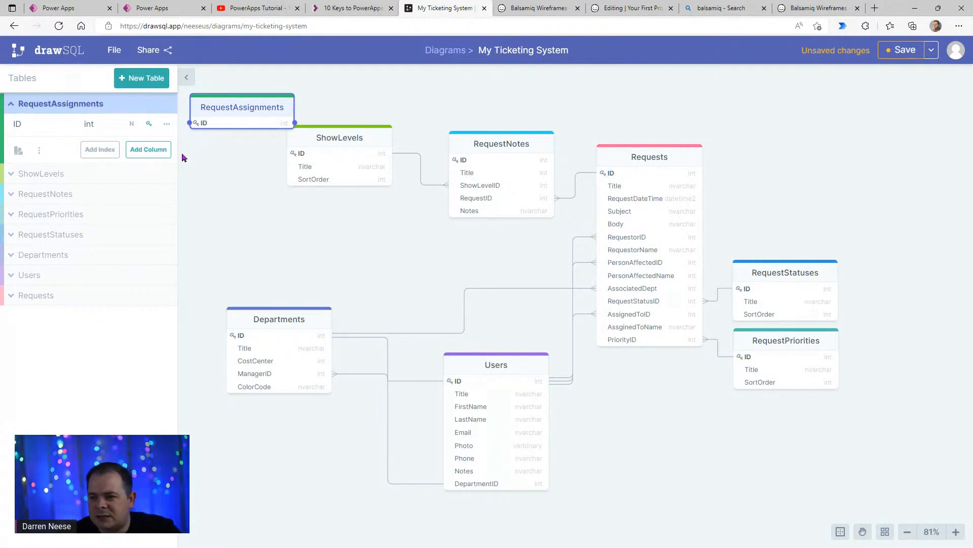
- Add a Title column of type nvarchar to RequestAssignments and place the table between ShowLevels and Departments
left_click(149, 152)
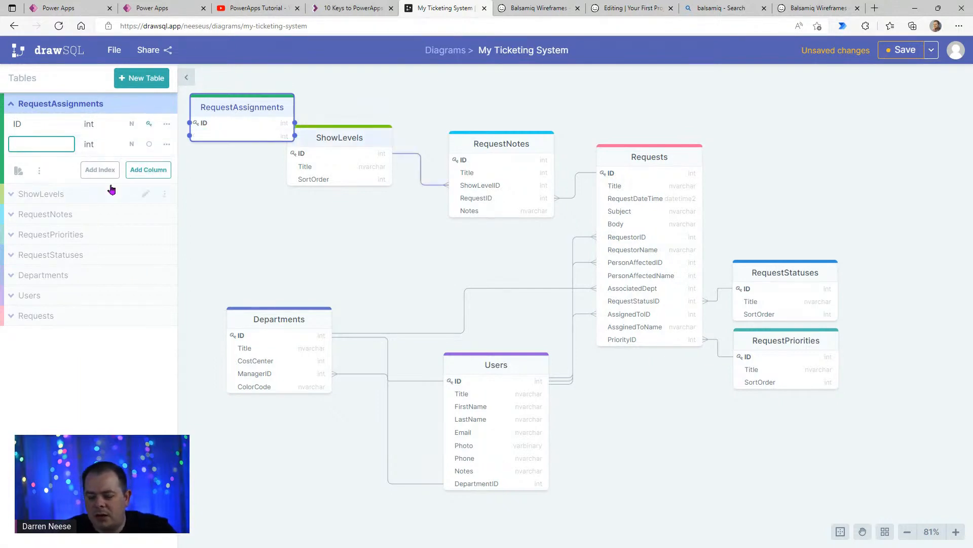
type("Title")
key("Tab")
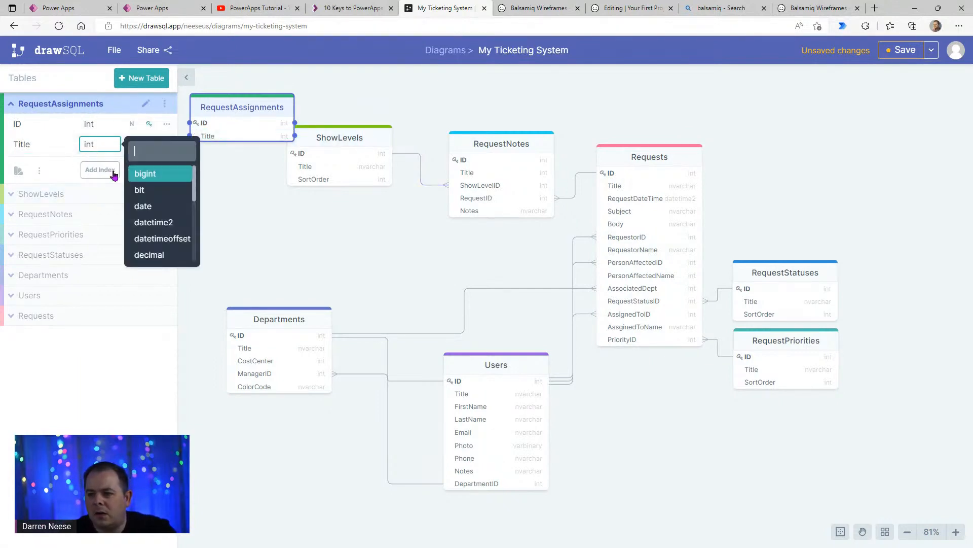
scroll(157, 221, "down", 5)
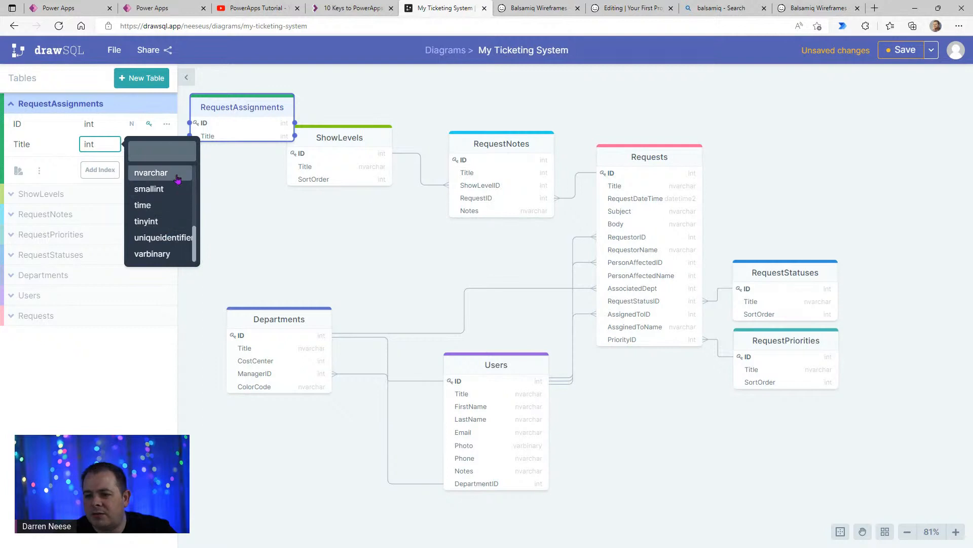
left_click(177, 176)
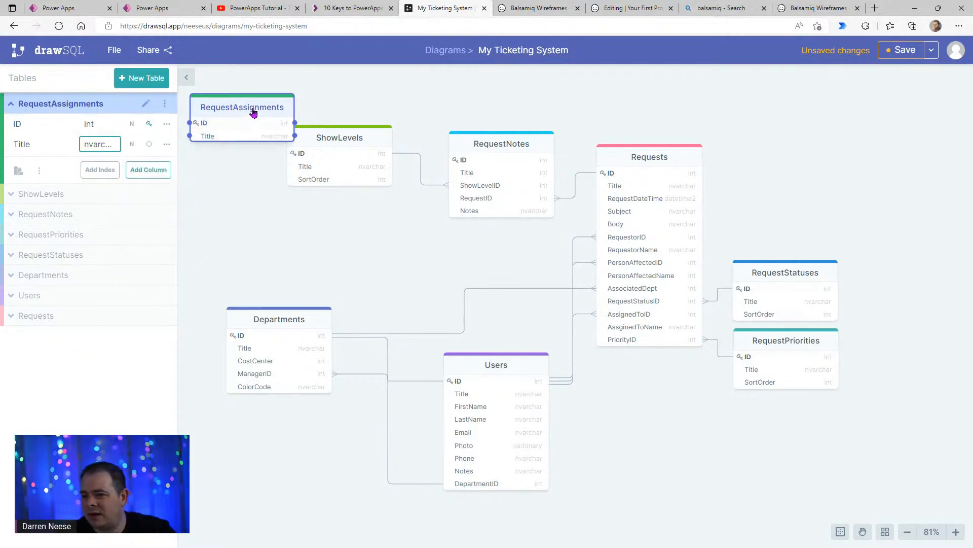
left_click_drag(260, 109, 378, 246)
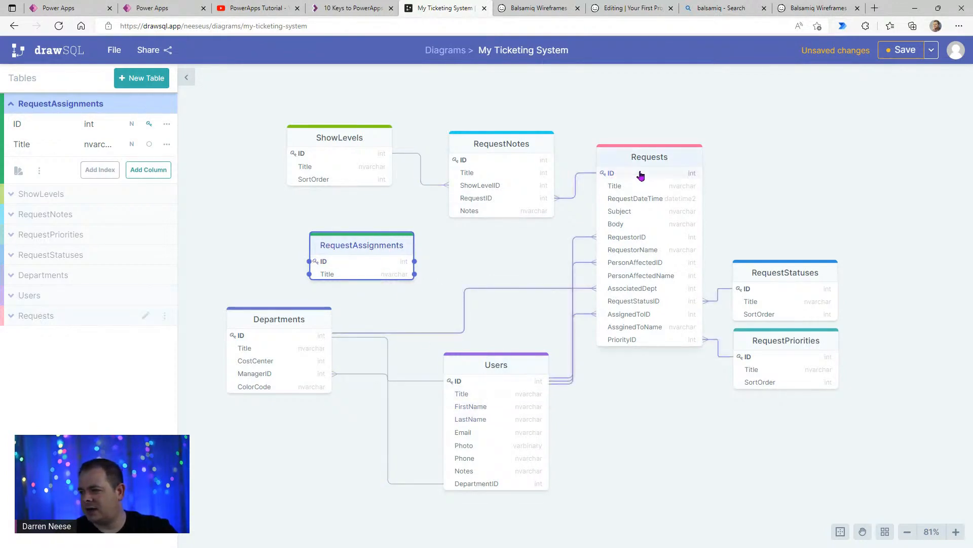
- Add an int column named RequestID to RequestAssignments and nudge the table slightly up
left_click(165, 169)
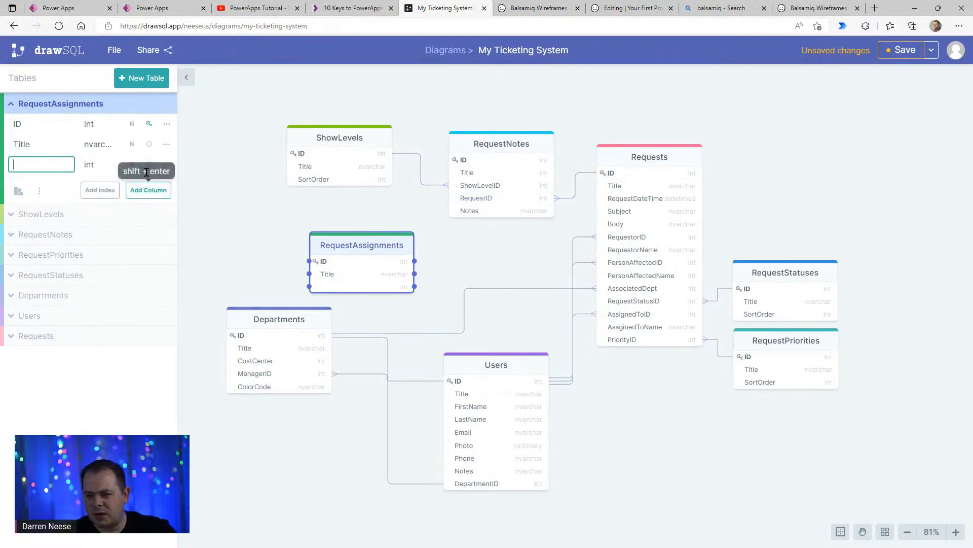
type("Request")
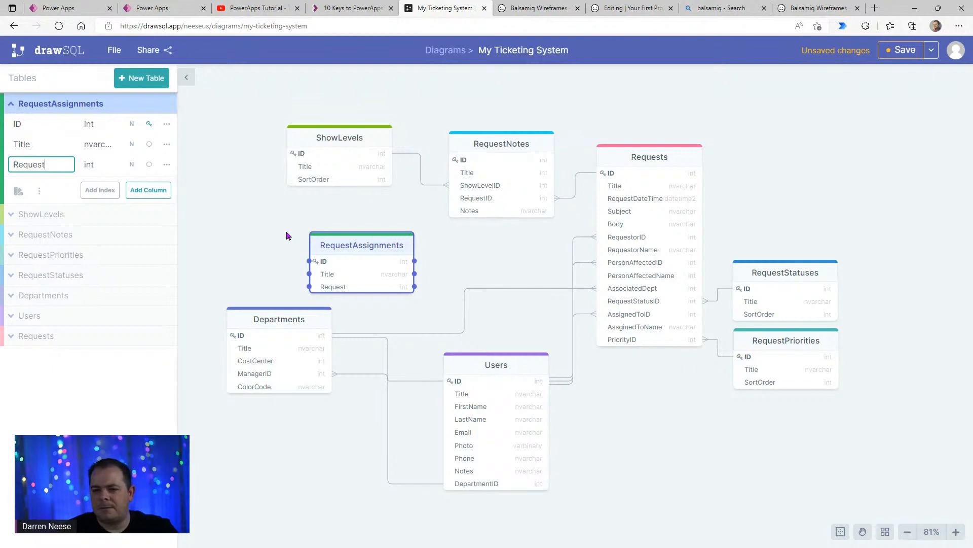
type("ID")
key("Return")
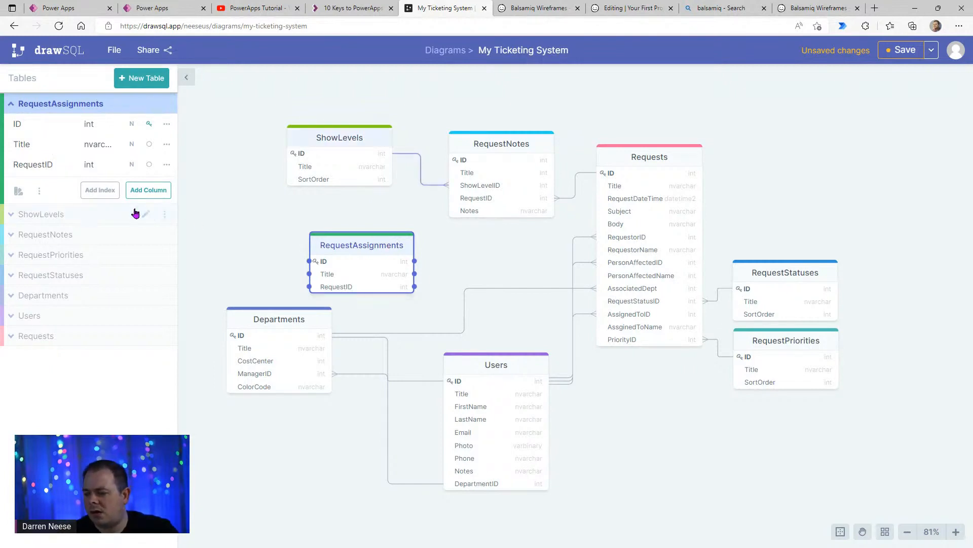
mouse_move(376, 249)
left_mouse_down()
mouse_move(393, 242)
mouse_move(365, 243)
mouse_move(374, 239)
left_mouse_up()
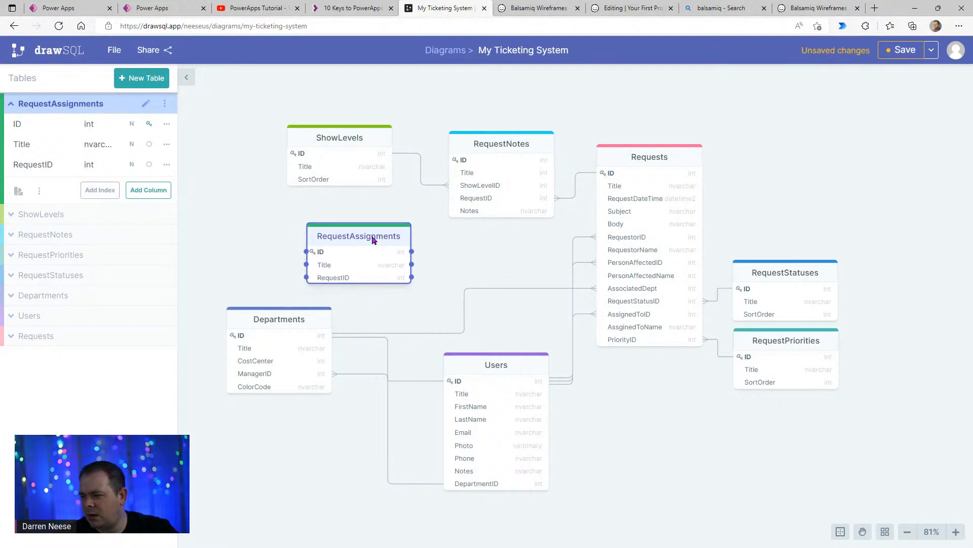
- Add a column named RequestSubject of type nvarchar to the RequestAssignments table
left_click(149, 191)
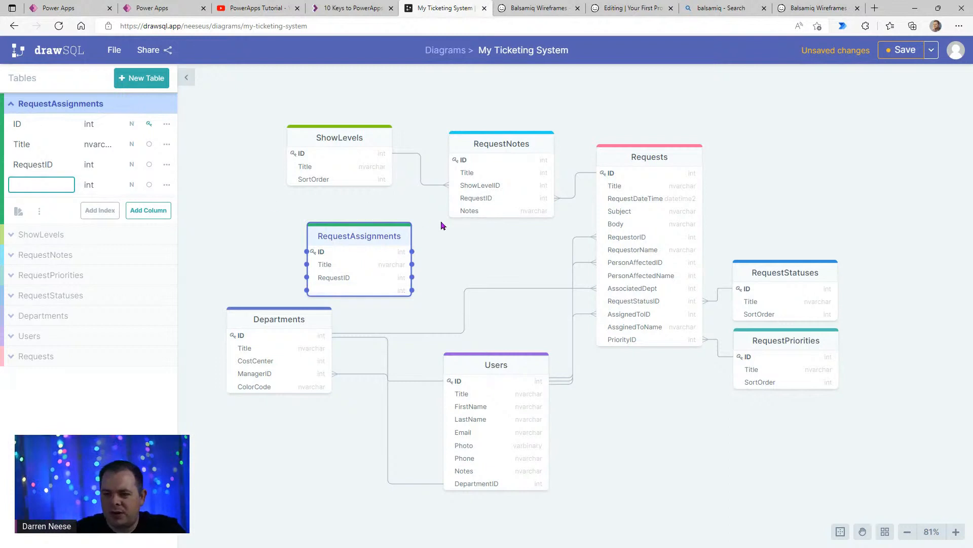
type("RequestSubject")
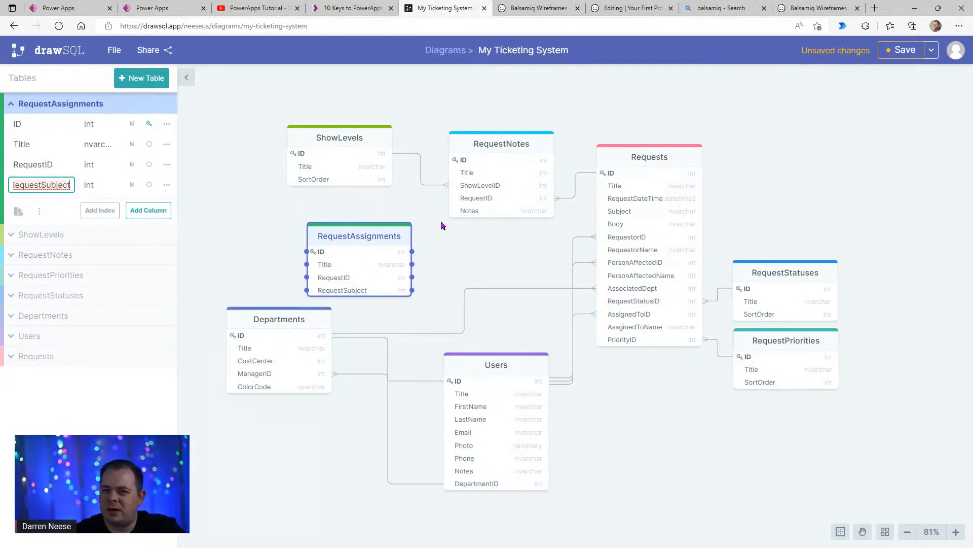
left_click(102, 184)
scroll(162, 253, "down", 4)
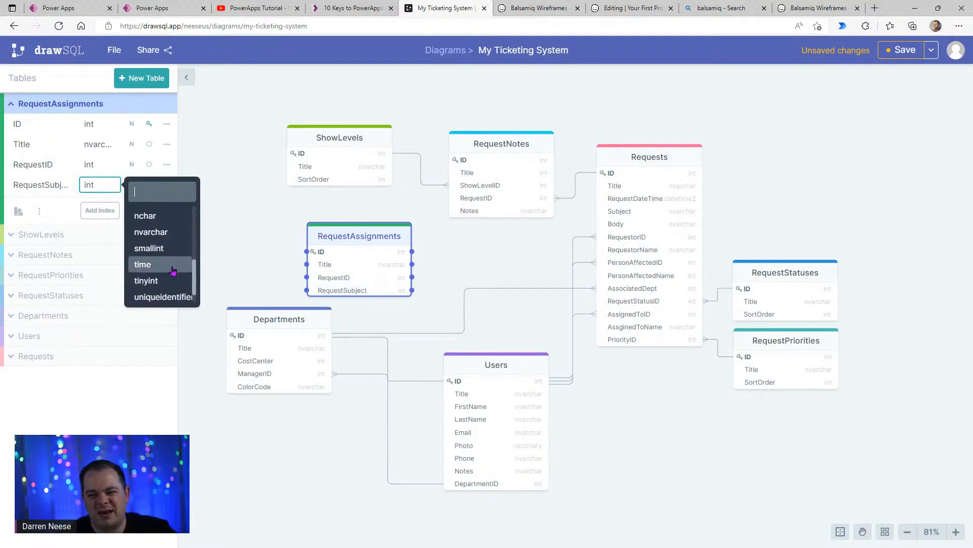
left_click(173, 234)
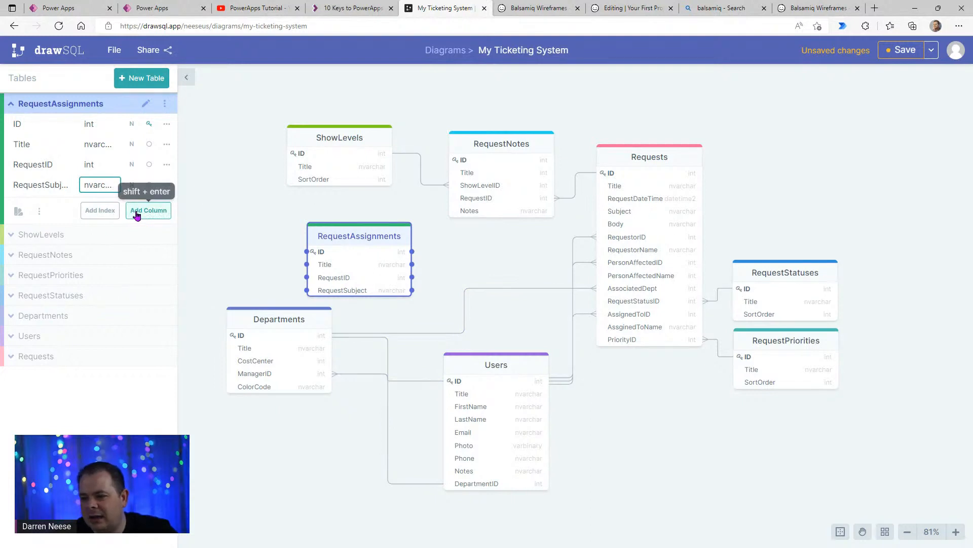
- Add an int column named AssignedToID to the RequestAssignments table
left_click(137, 210)
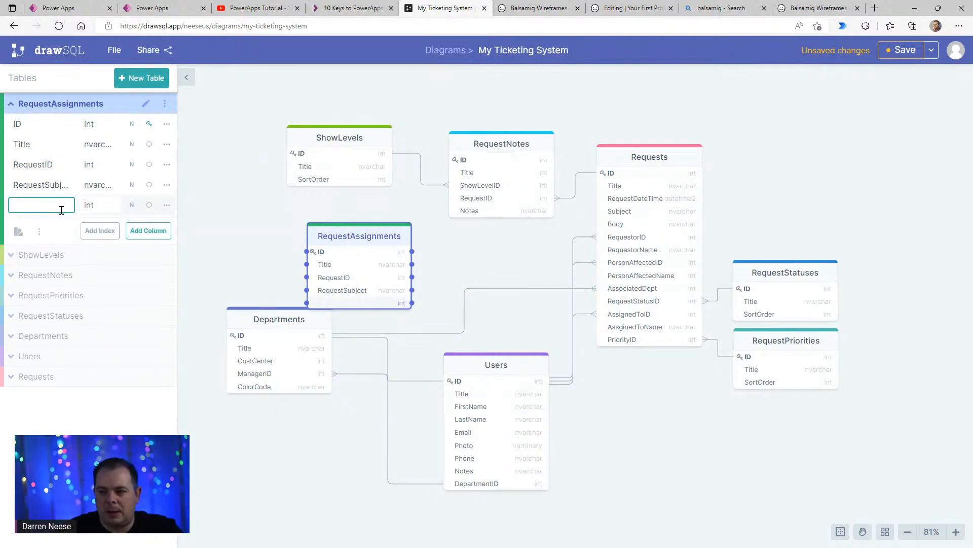
type("AssigneeID")
key("BackSpace")
key("BackSpace")
key("BackSpace")
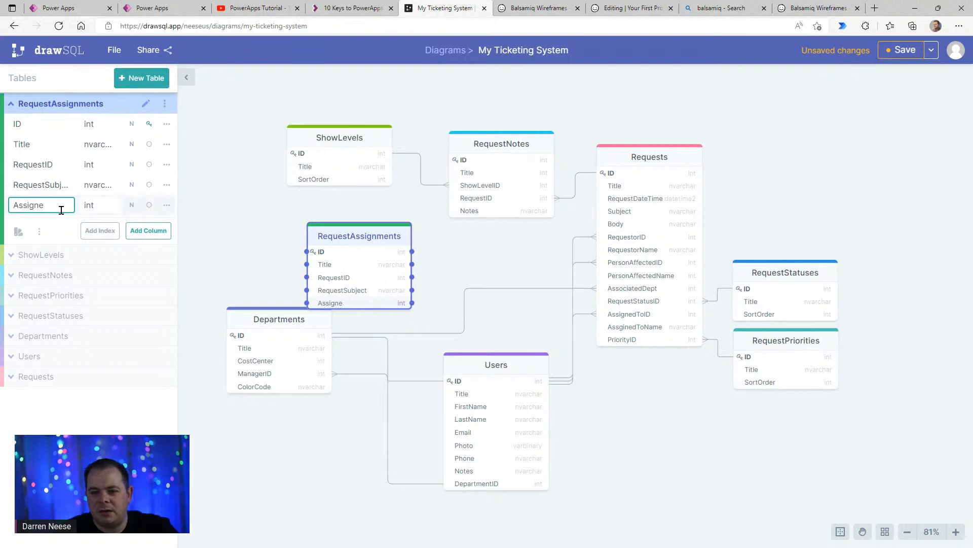
type("d")
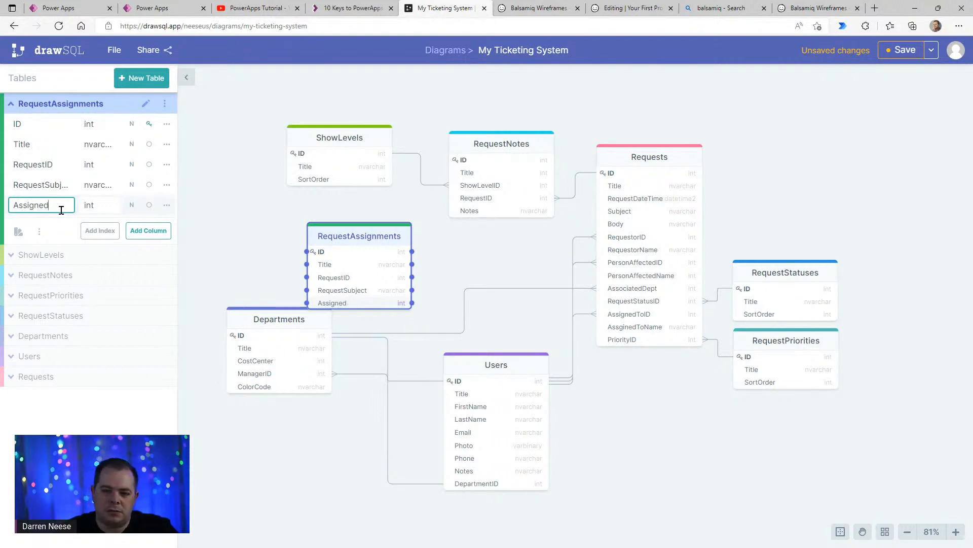
type("ToID")
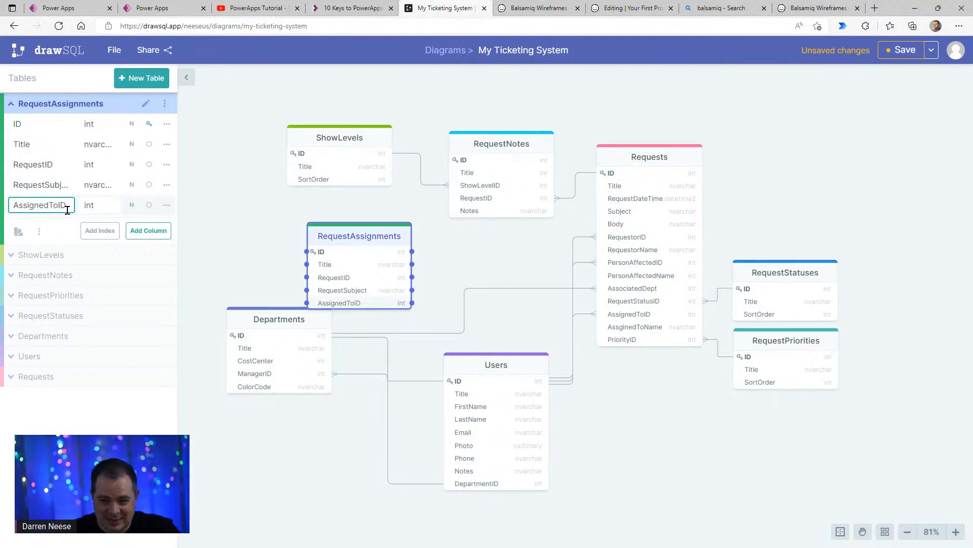
- Add a column named AssignedToName of type nvarchar to the RequestAssignments table
left_click(159, 237)
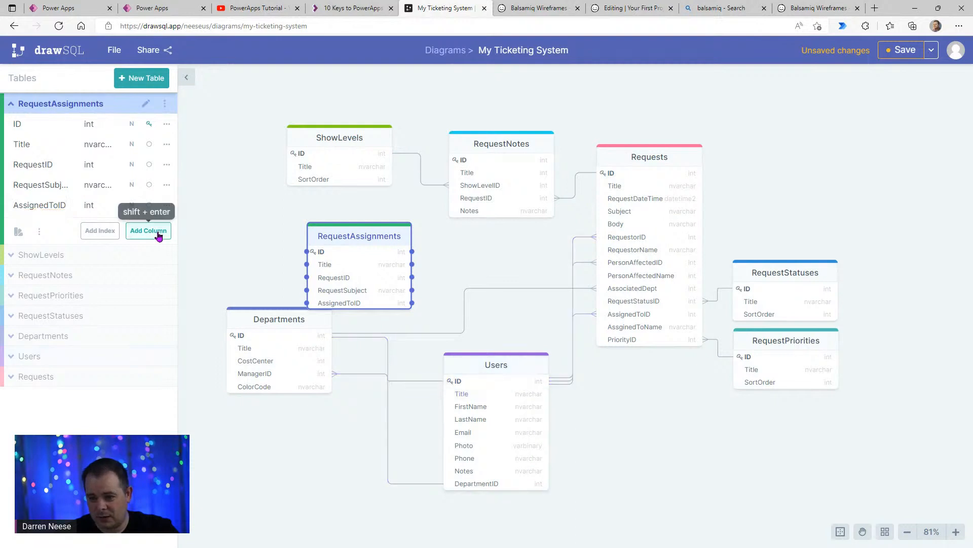
type("Ass")
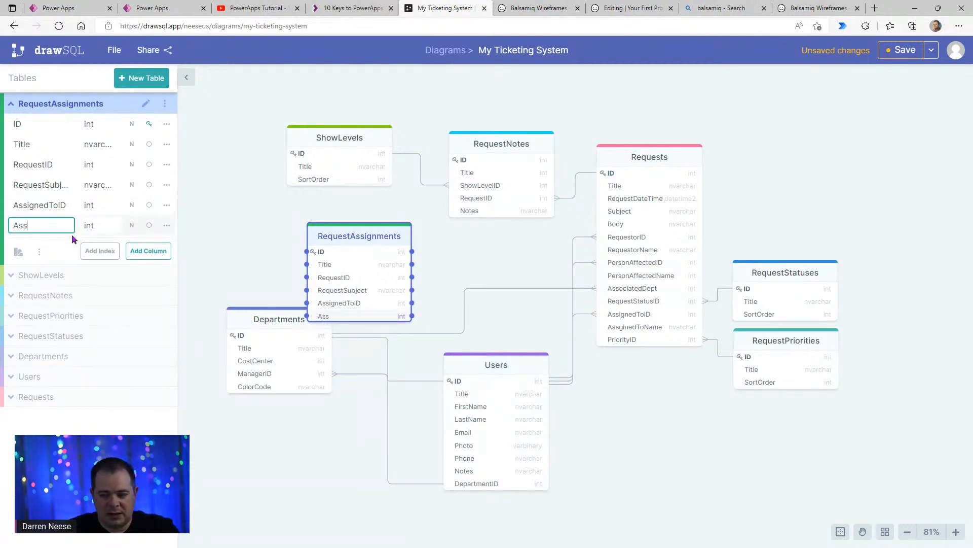
type("ignedToName")
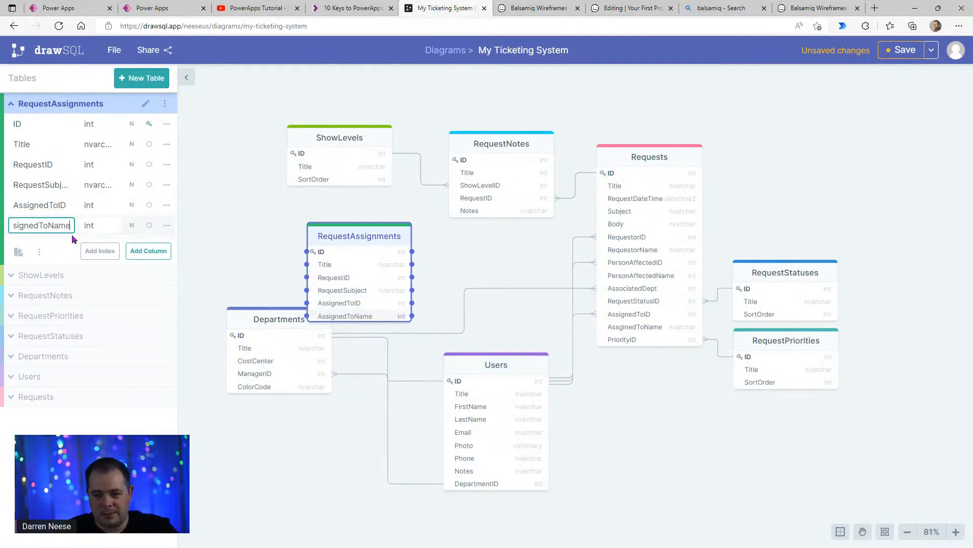
key("Return")
left_click(102, 230)
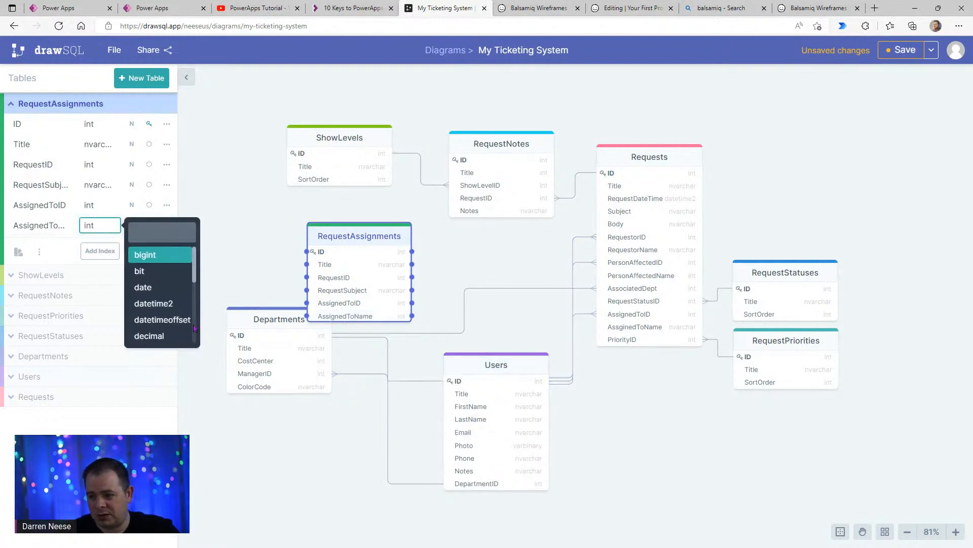
scroll(169, 323, "down", 5)
left_click(168, 255)
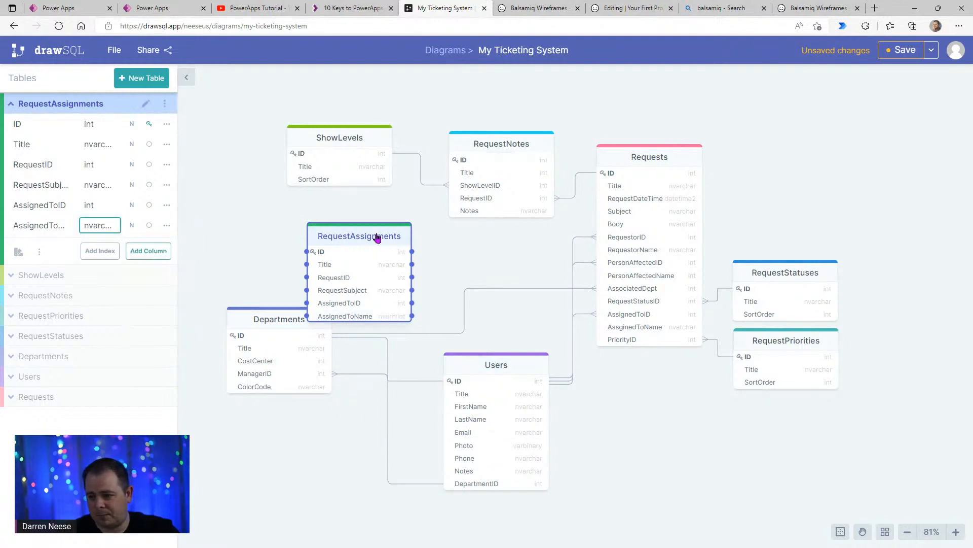
- Rearrange the RequestAssignments, Departments and Users tables in the diagram so that RequestAssignments has clear space above Departments
left_click_drag(382, 238, 414, 232)
left_click_drag(309, 319, 343, 380)
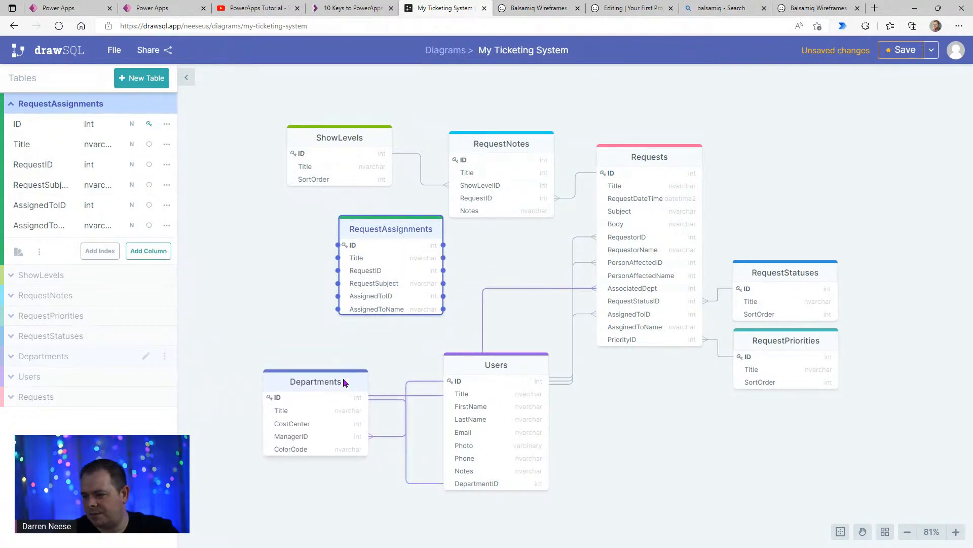
left_click_drag(536, 373, 501, 379)
left_click_drag(315, 382, 261, 345)
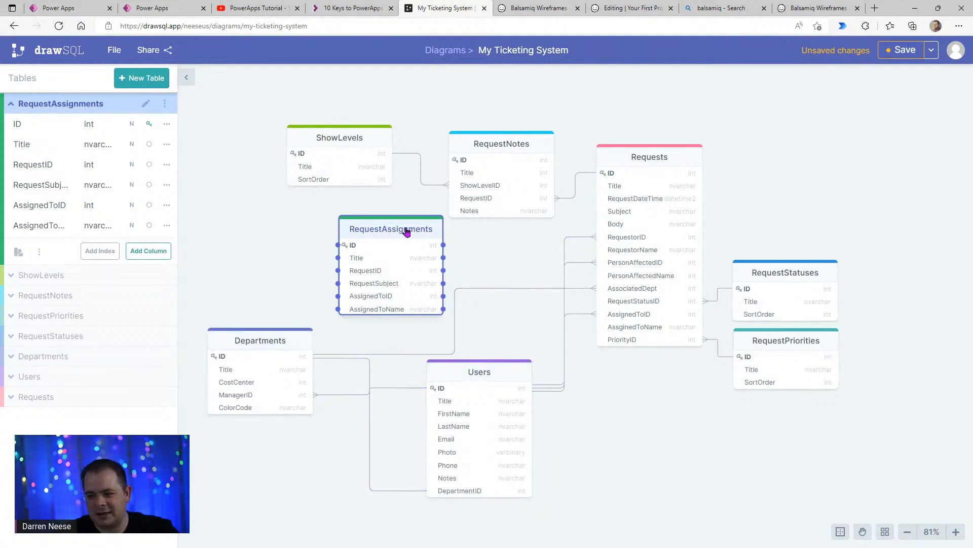
left_click_drag(404, 230, 384, 228)
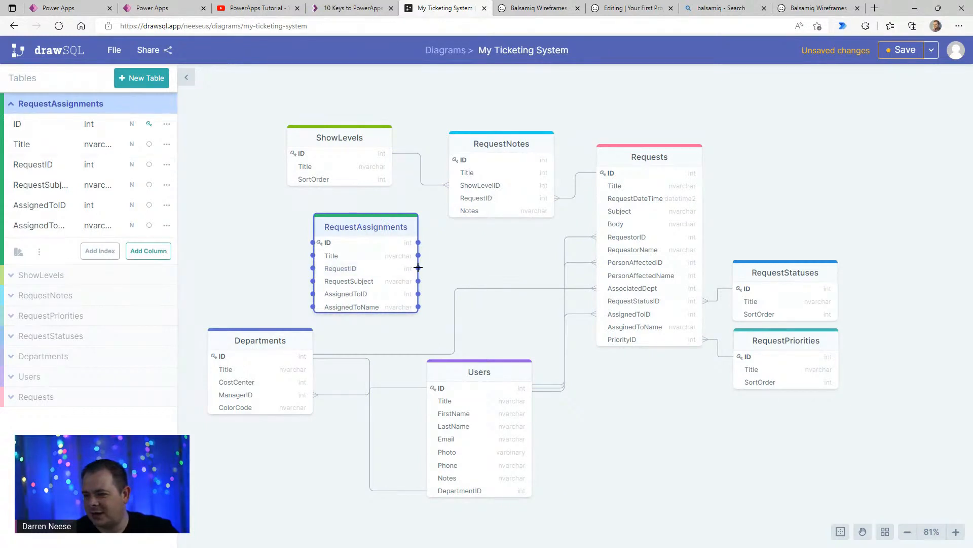
- Link RequestID in RequestAssignments to the Requests ID as Many-To-One, and move RequestNotes up clear of the connector
left_click(400, 231)
left_click_drag(446, 268, 621, 177)
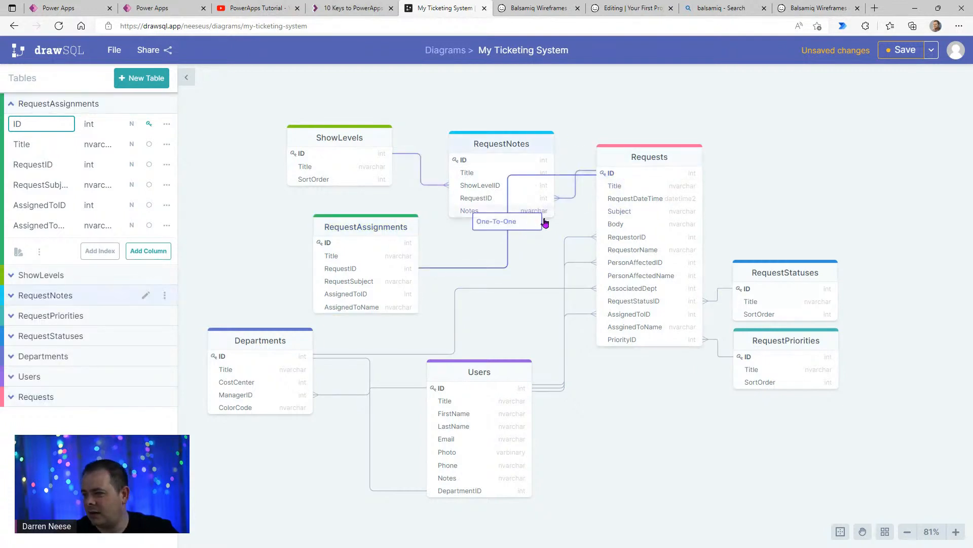
left_click(536, 224)
left_click(509, 229)
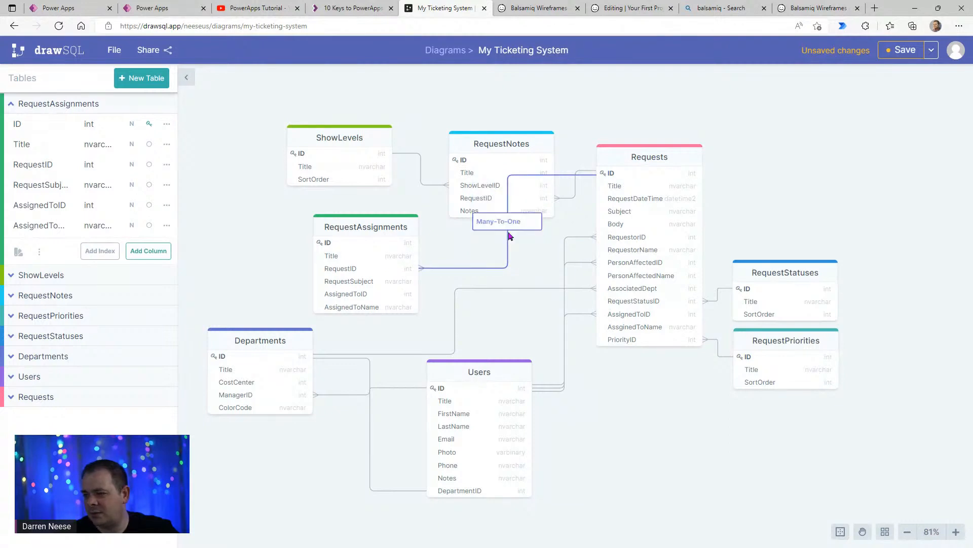
left_click_drag(517, 150, 514, 90)
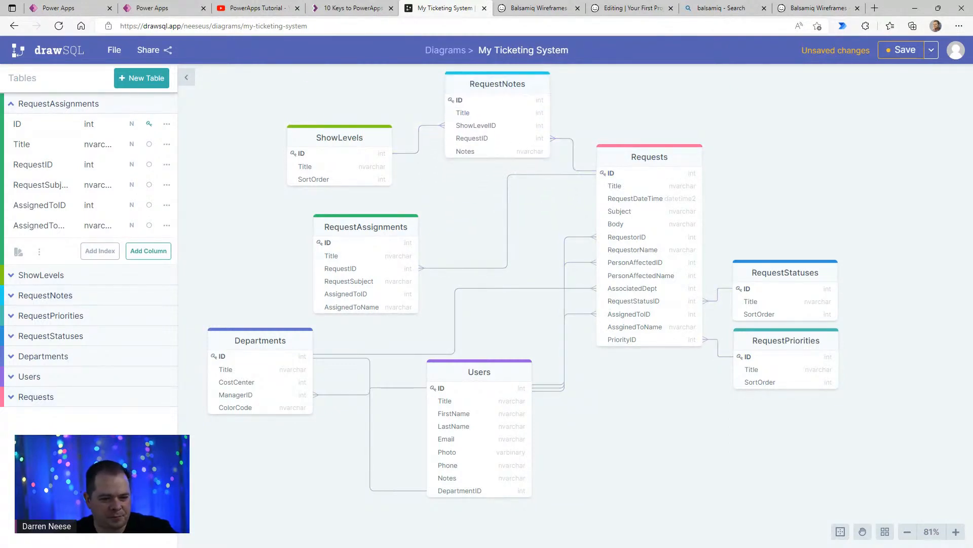
- Link AssignedToID in RequestAssignments to the Users ID with a Many-To-One relationship
left_click(369, 295)
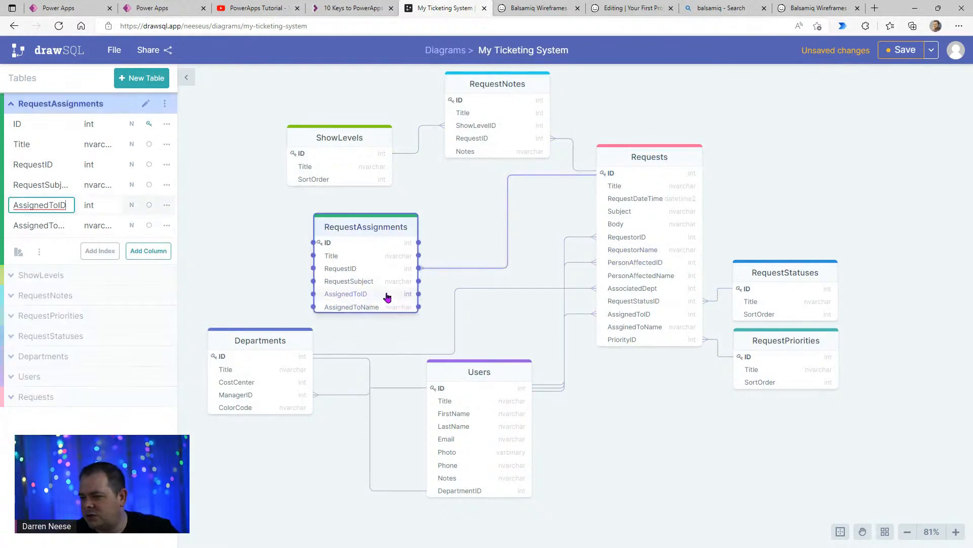
left_click_drag(423, 297, 440, 393)
left_click(449, 343)
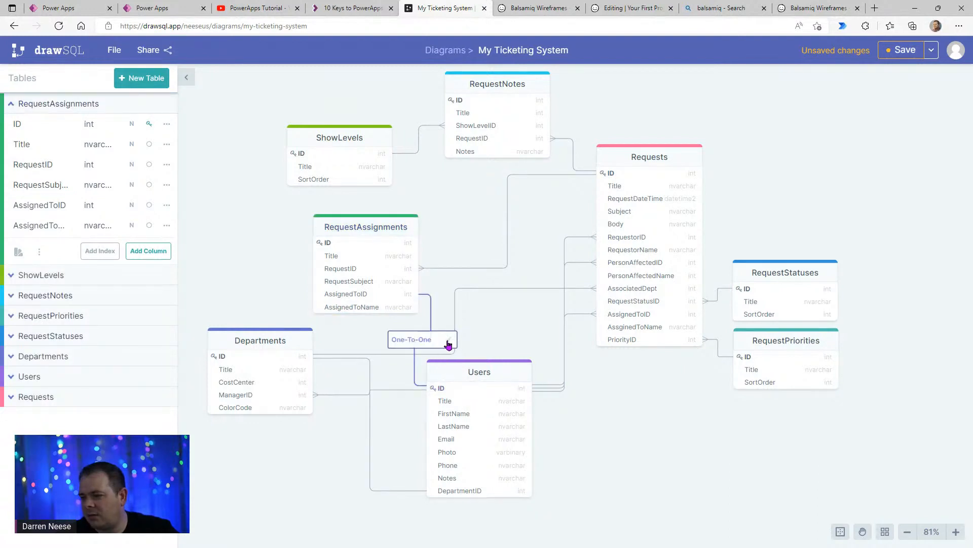
left_click(427, 345)
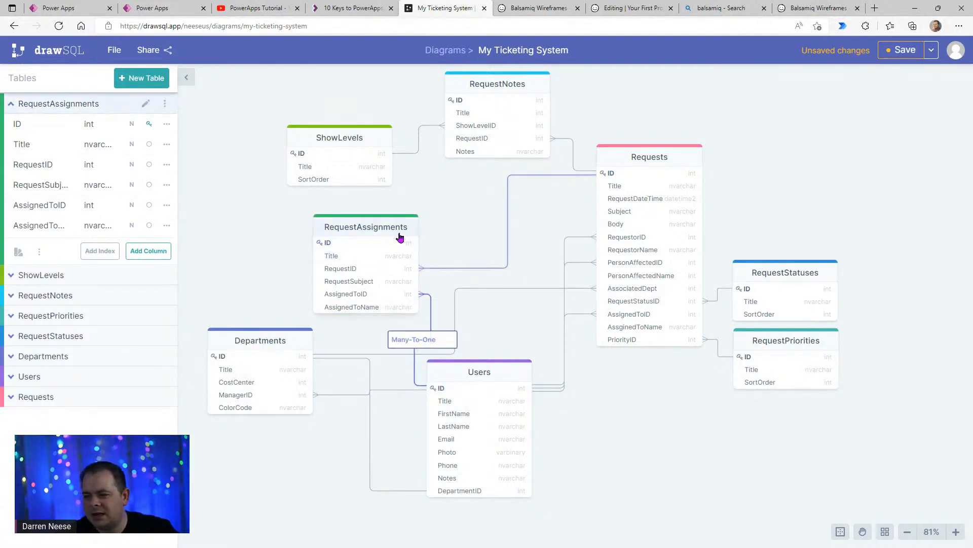
- Nudge the RequestAssignments table slightly higher between ShowLevels and Departments
left_click_drag(395, 236, 372, 235)
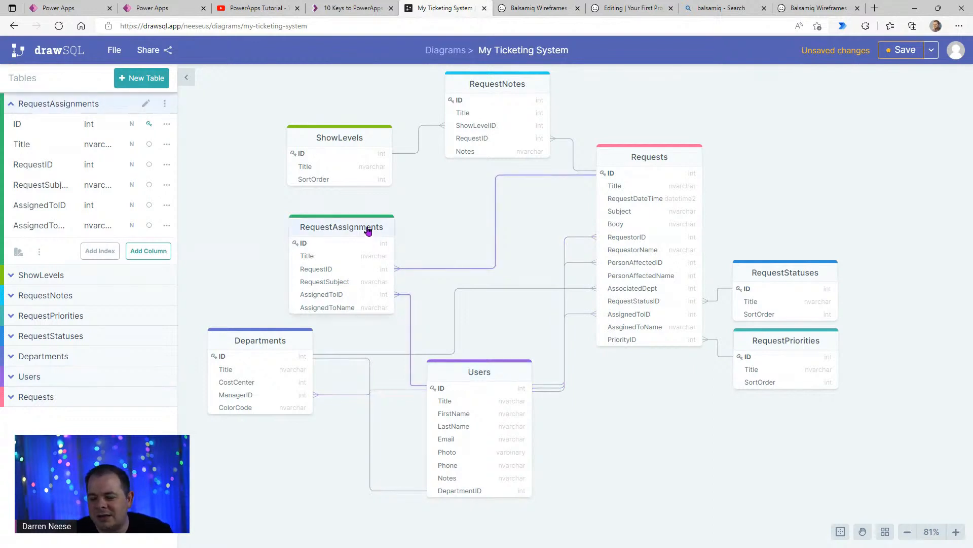
mouse_move(370, 227)
left_mouse_down()
mouse_move(400, 224)
mouse_move(372, 230)
left_mouse_up()
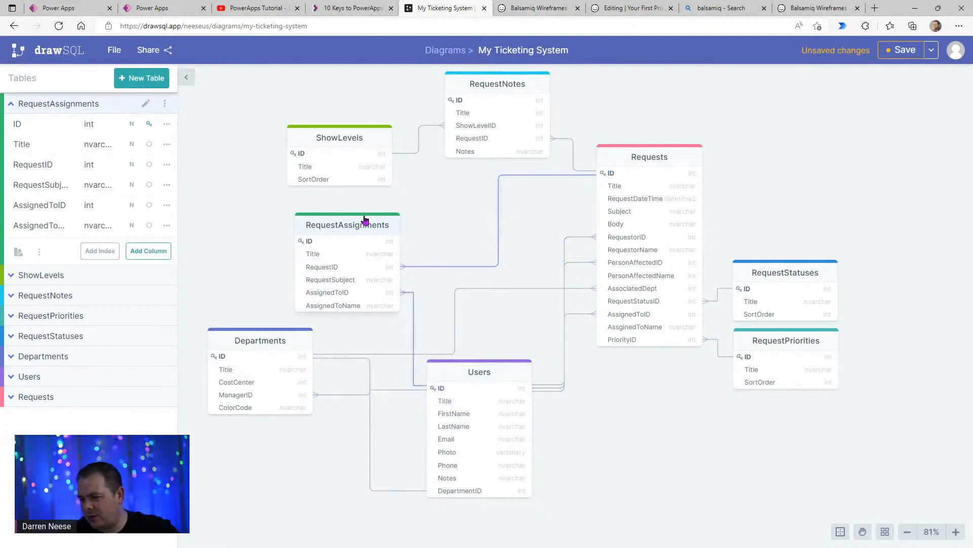
mouse_move(366, 225)
left_mouse_down()
mouse_move(387, 226)
mouse_move(379, 218)
left_mouse_up()
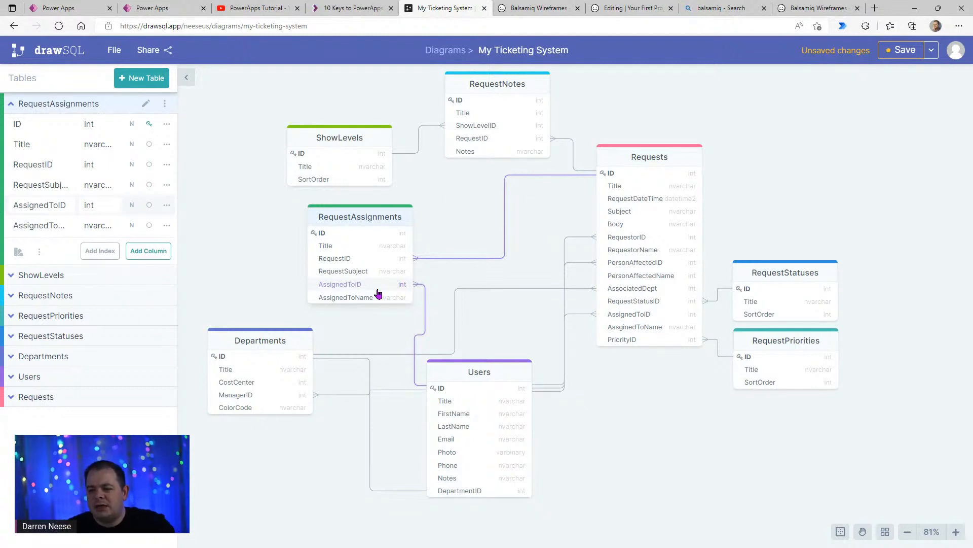
left_click_drag(382, 218, 387, 218)
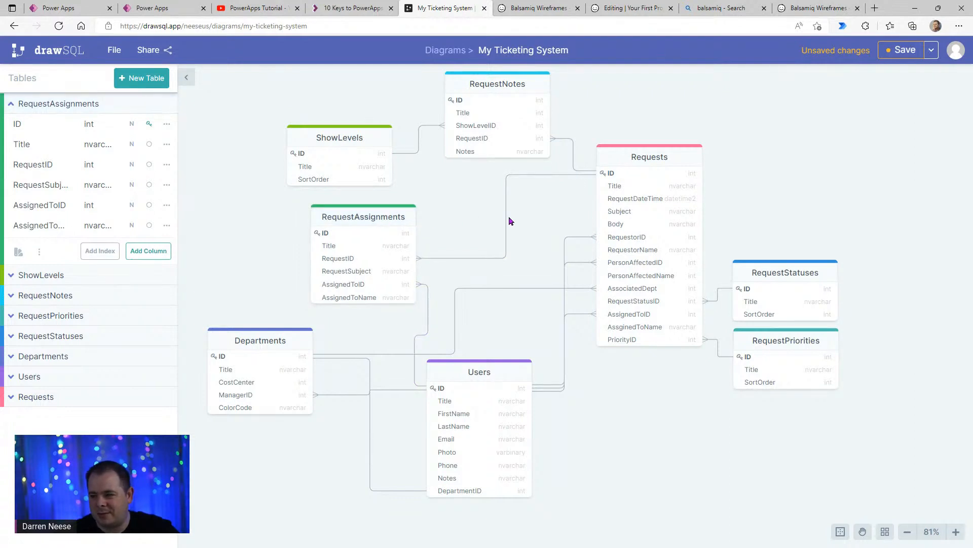
- Add an int column named DepartmentID to the RequestAssignments table
left_click(383, 219)
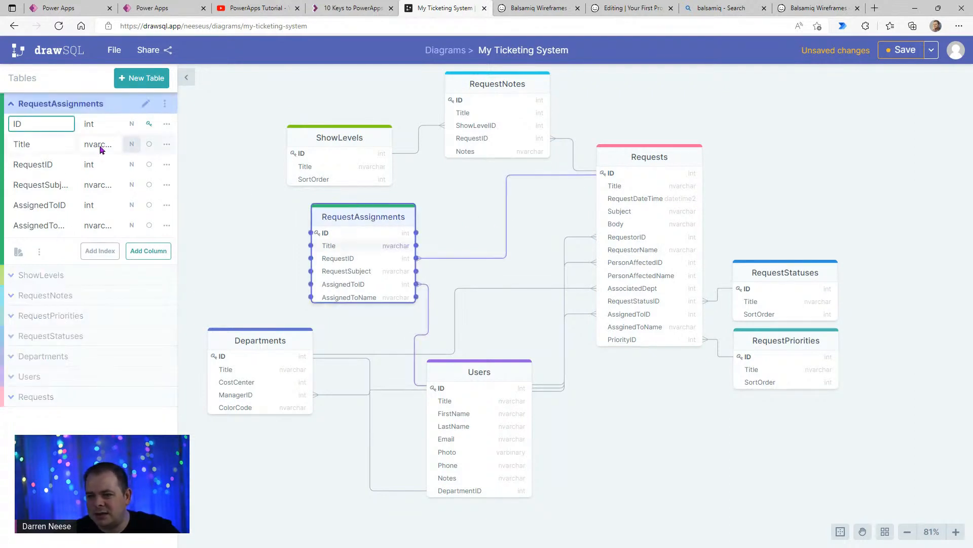
left_click(150, 251)
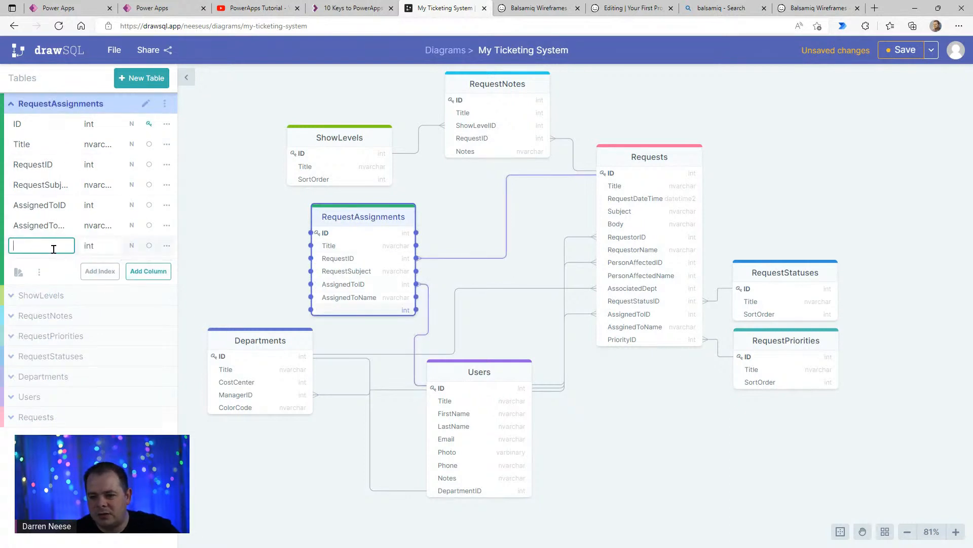
type("Department")
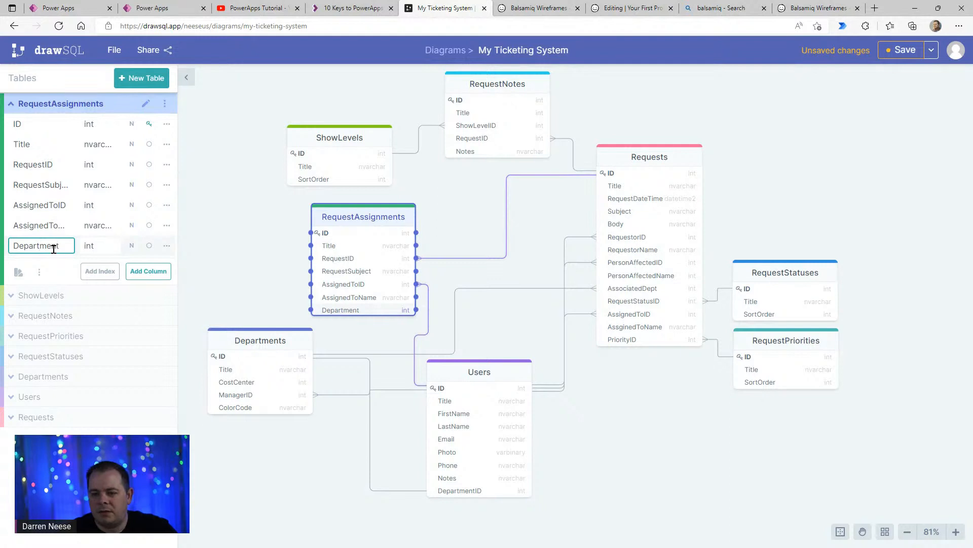
type("Assignemnt")
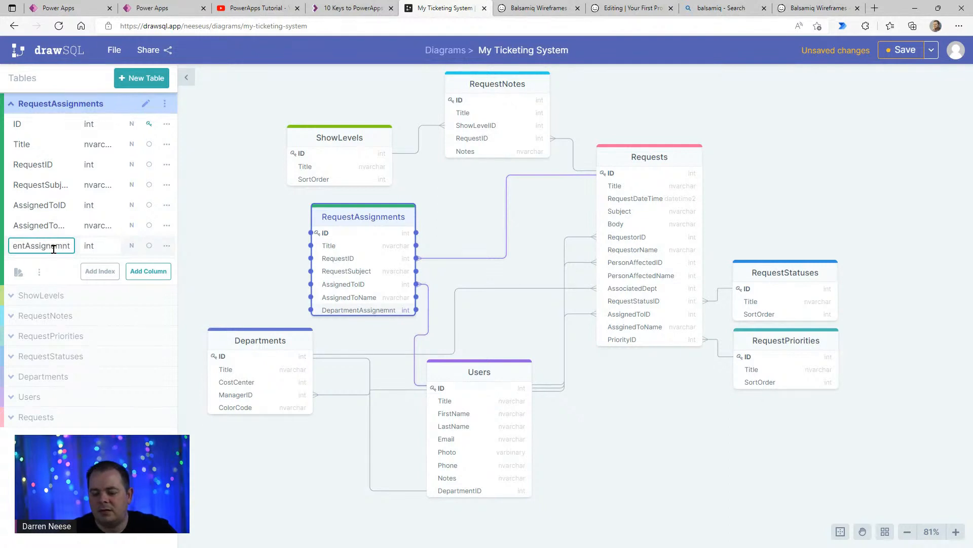
type("ID")
key("BackSpace")
key("BackSpace")
key("BackSpace")
key("BackSpace")
key("BackSpace")
key("BackSpace")
key("BackSpace")
key("BackSpace")
key("BackSpace")
key("BackSpace")
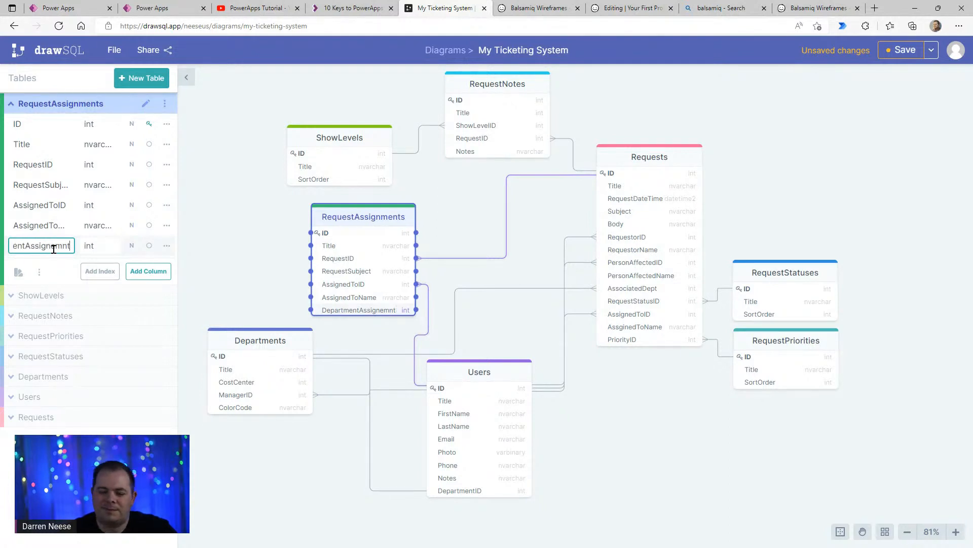
key("BackSpace")
key("BackSpace")
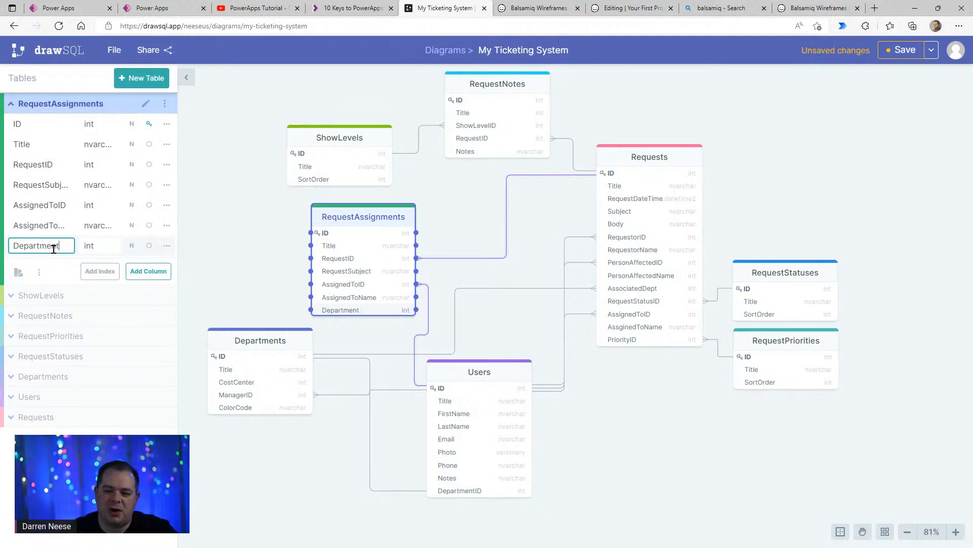
type("ID")
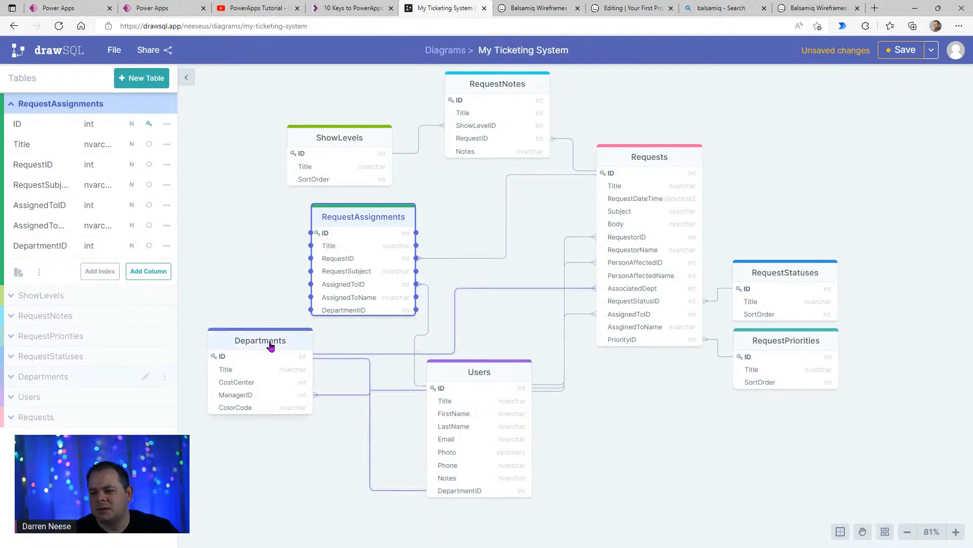
- Move Departments slightly down-left and link DepartmentID in RequestAssignments to the Departments ID as Many-To-One
mouse_move(249, 367)
left_mouse_down()
mouse_move(248, 396)
mouse_move(239, 377)
left_mouse_up()
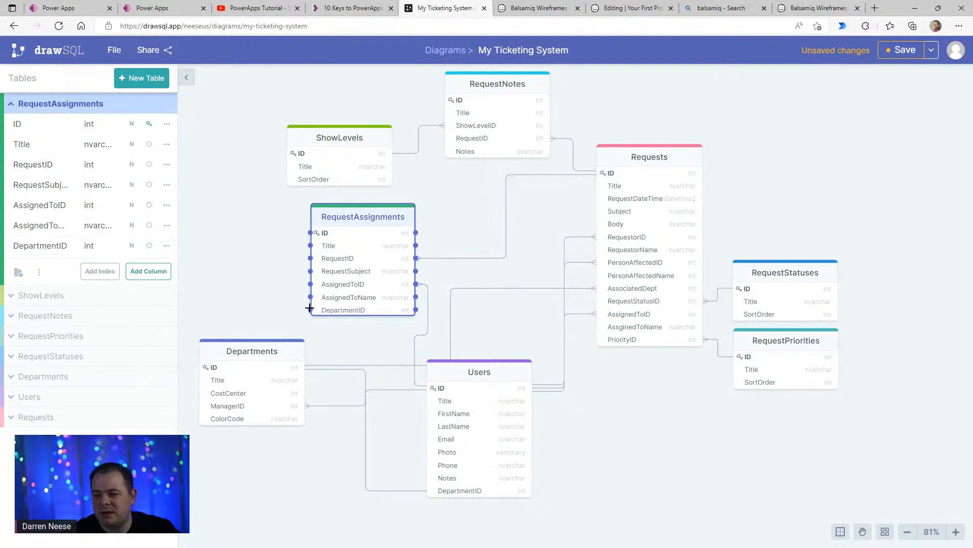
left_click_drag(311, 310, 264, 367)
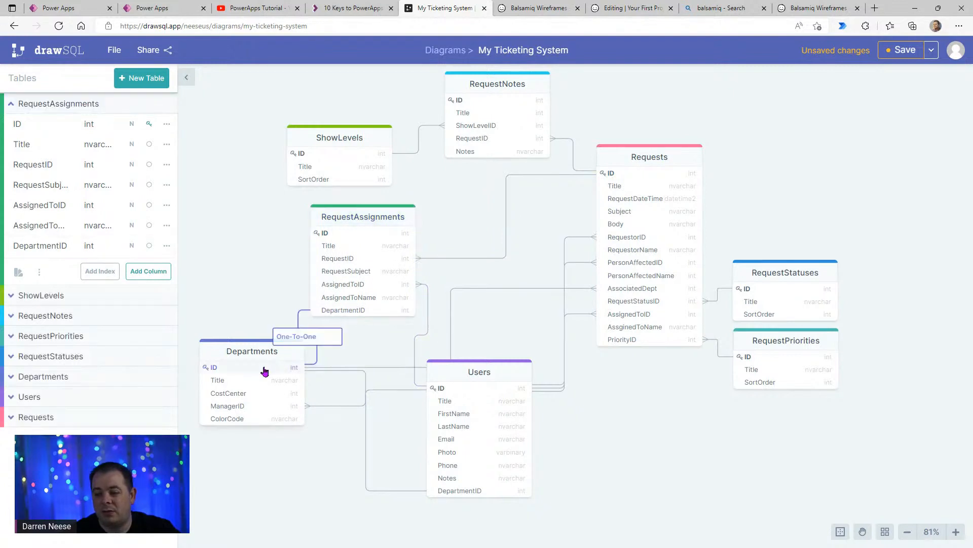
left_click(334, 337)
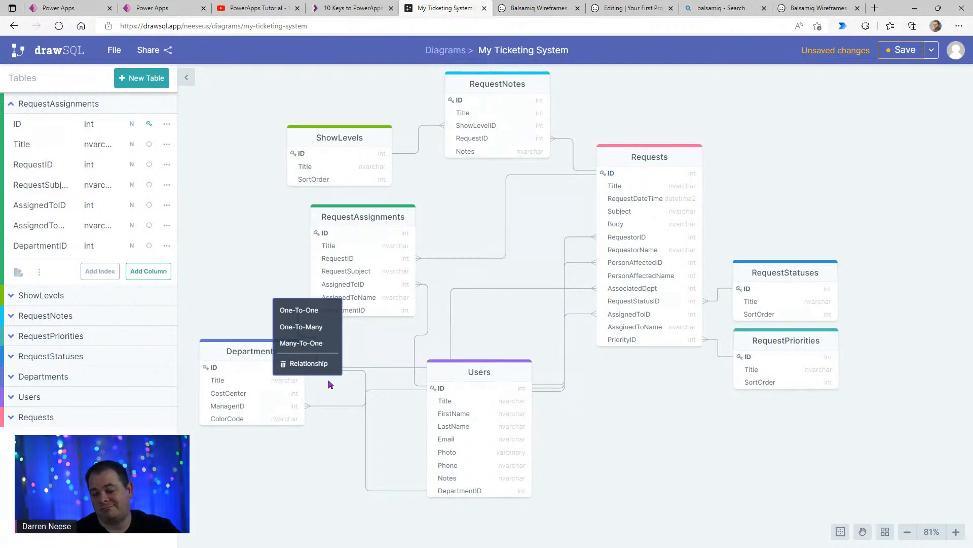
left_click(317, 343)
- Spread the connectors by nudging RequestAssignments slightly right and the Departments and Users tables slightly left
left_click_drag(375, 222, 381, 220)
left_click_drag(278, 348, 265, 352)
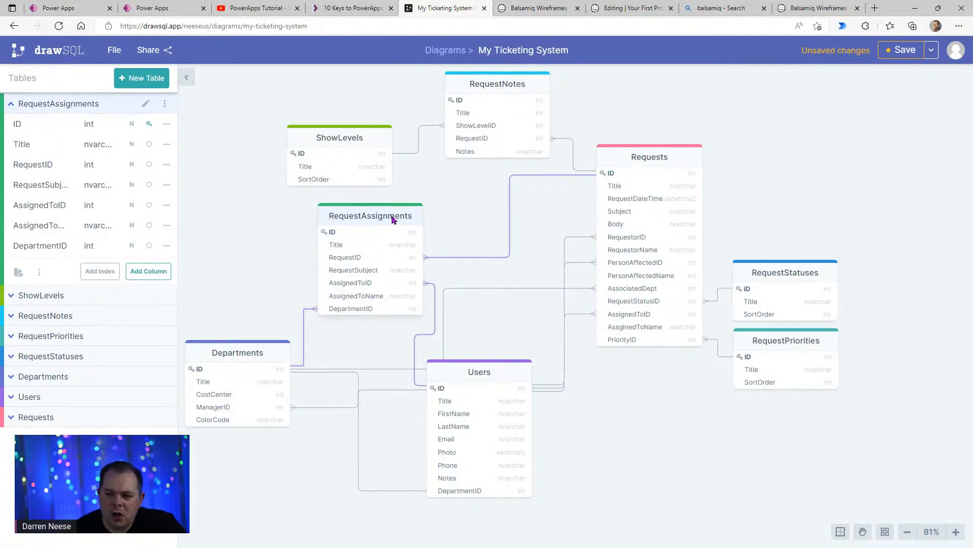
left_click_drag(394, 220, 391, 222)
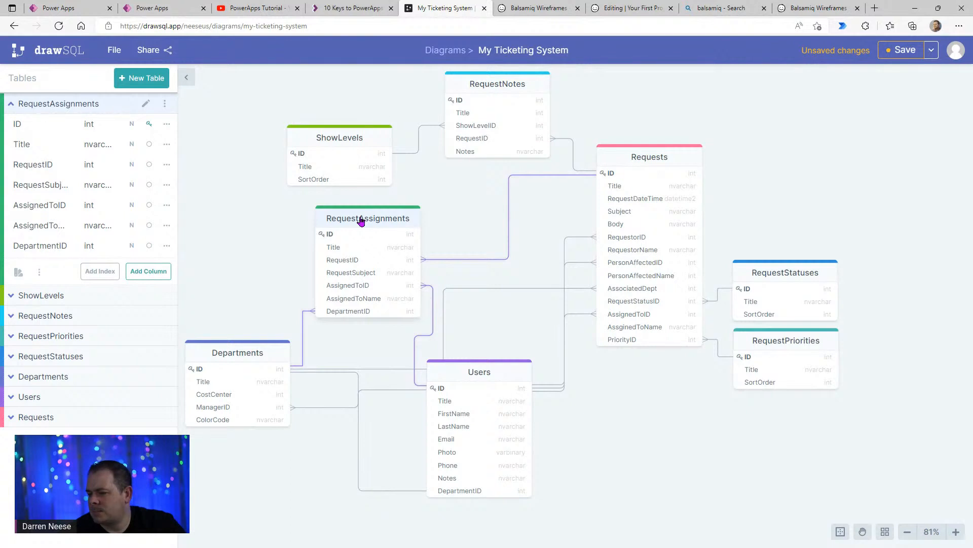
left_click(361, 222)
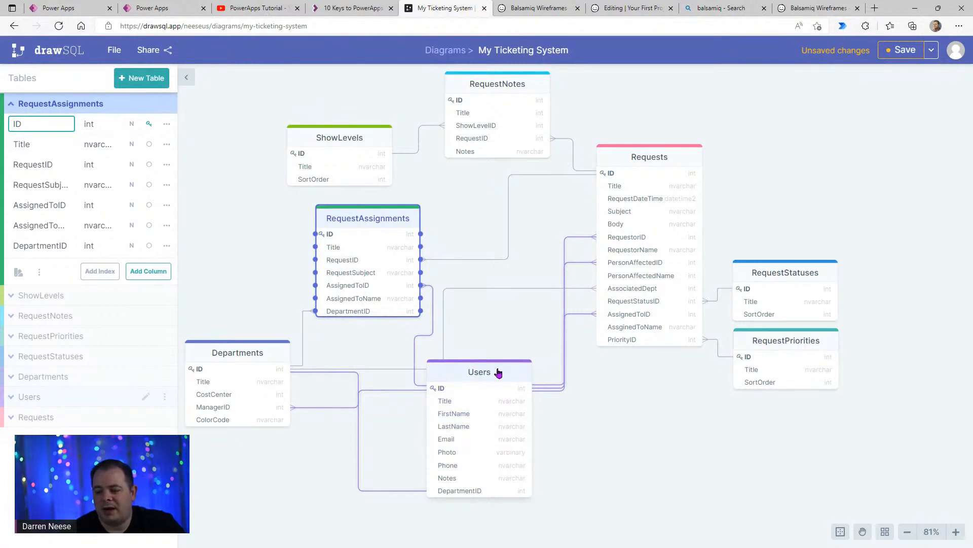
left_click_drag(495, 374, 489, 372)
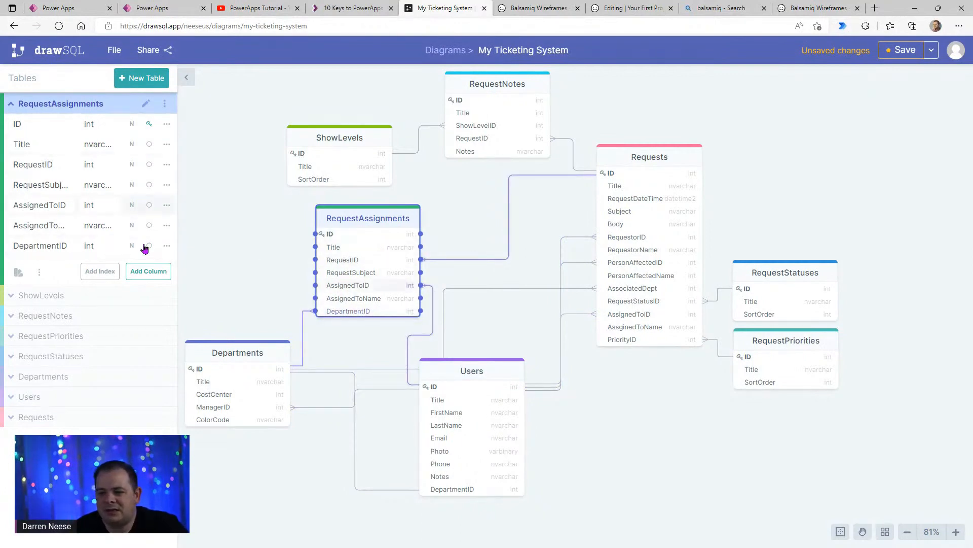
- Add an int column named AssignmentTypeID to the RequestAssignments table
left_click(148, 271)
type("As")
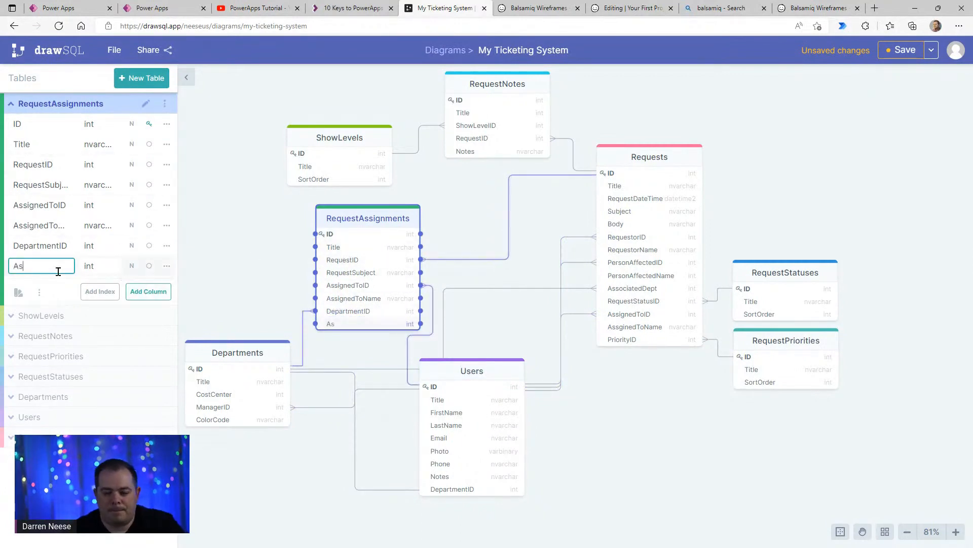
type("signmentType")
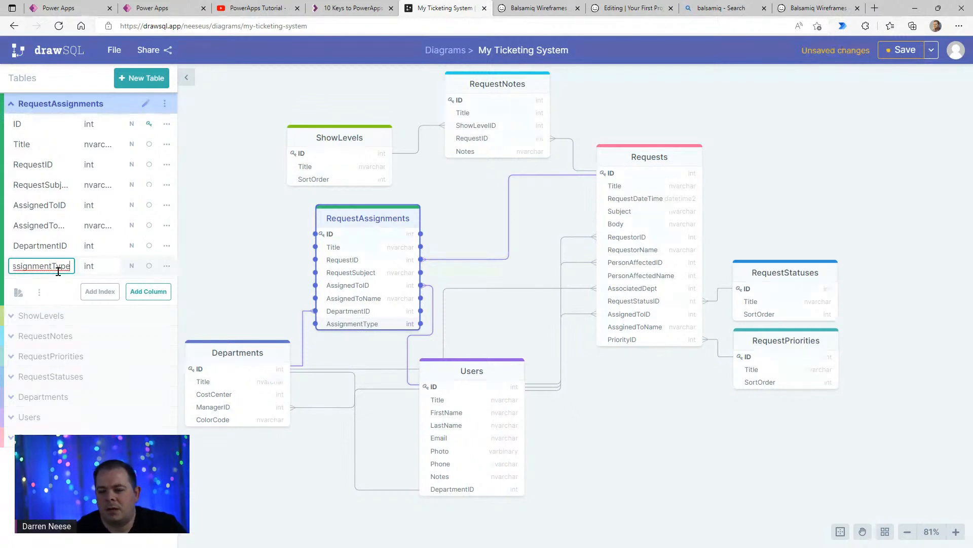
type("ID")
key("Return")
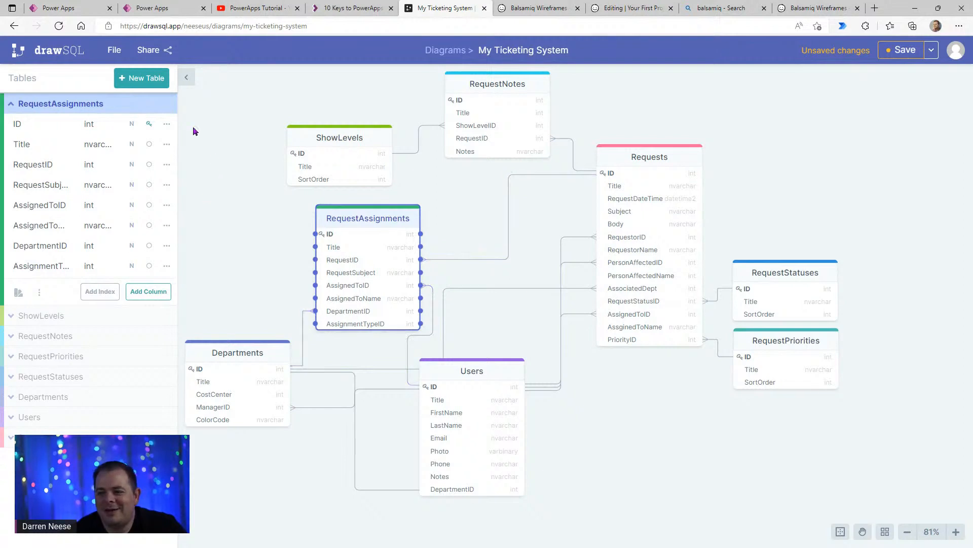
- Create a new table named AssignmentTypes
left_click(141, 78)
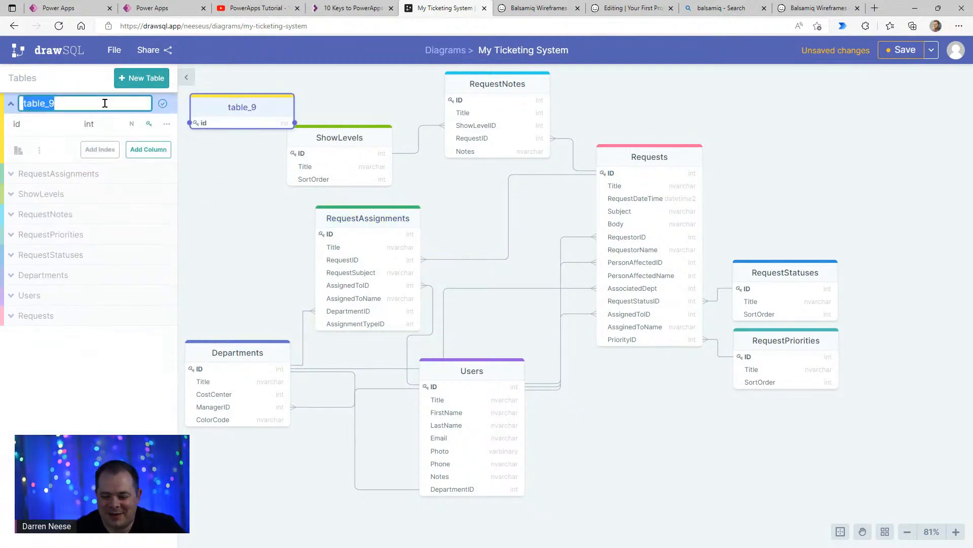
type("A")
key("BackSpace")
type("A")
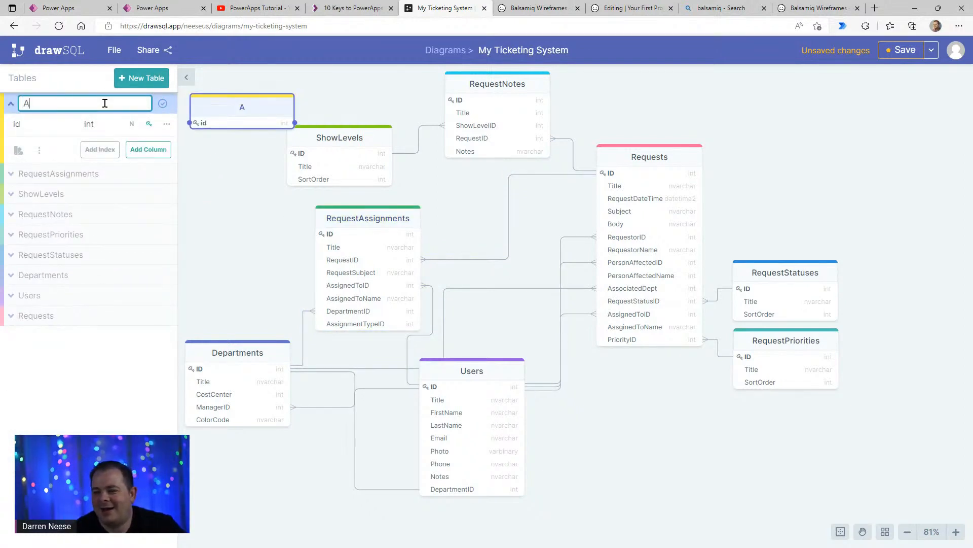
type("ssignmentTypes")
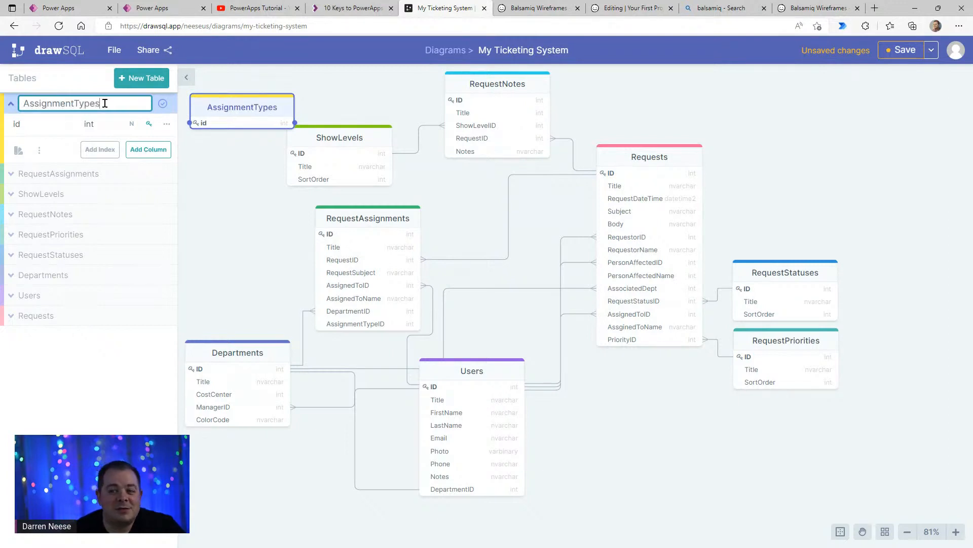
key("Return")
- Rename the AssignmentTypes key column to ID in capitals and add a column named Title
left_click(37, 124)
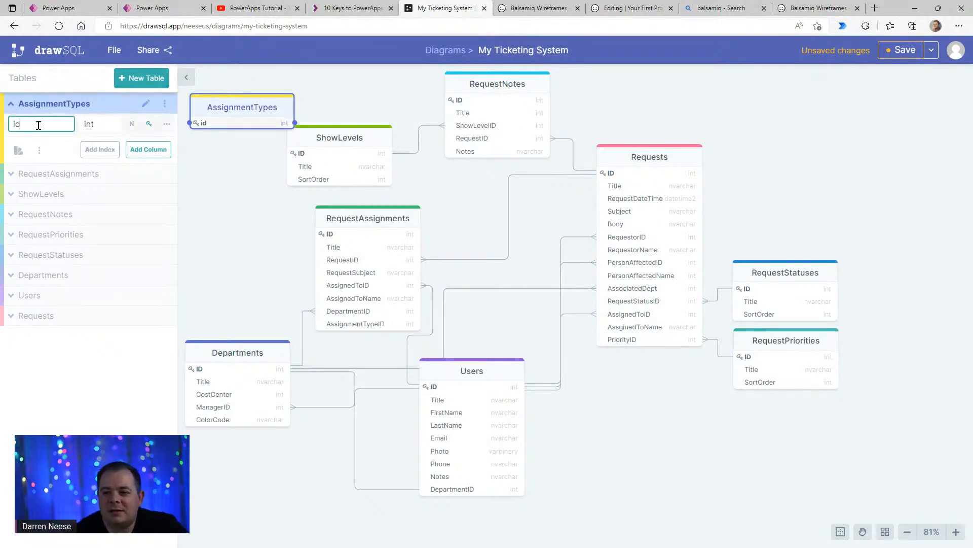
left_click_drag(28, 125, 8, 129)
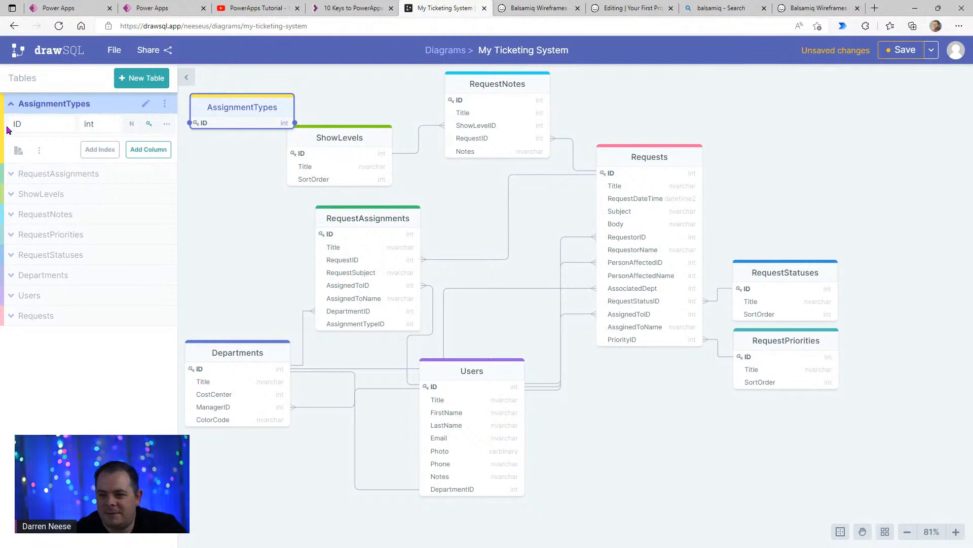
left_click(148, 149)
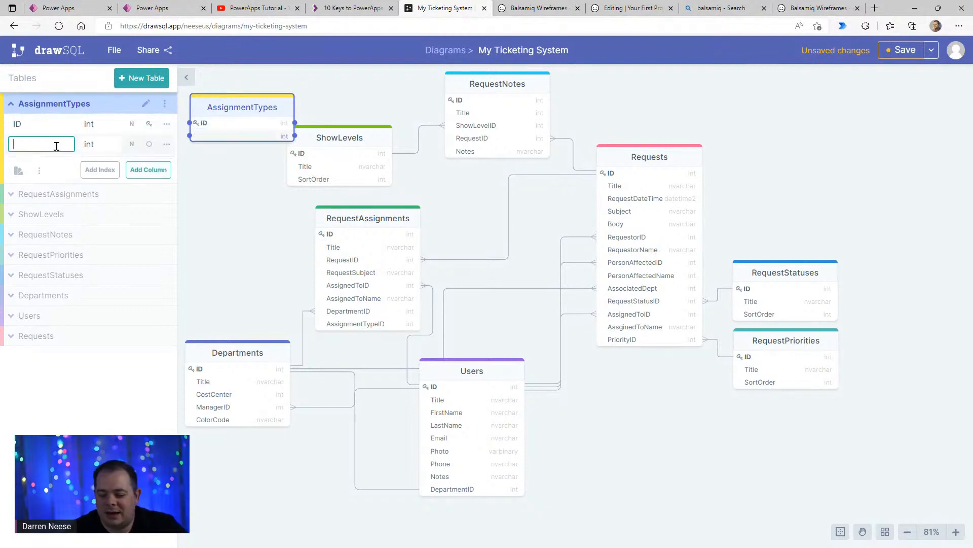
type("Title")
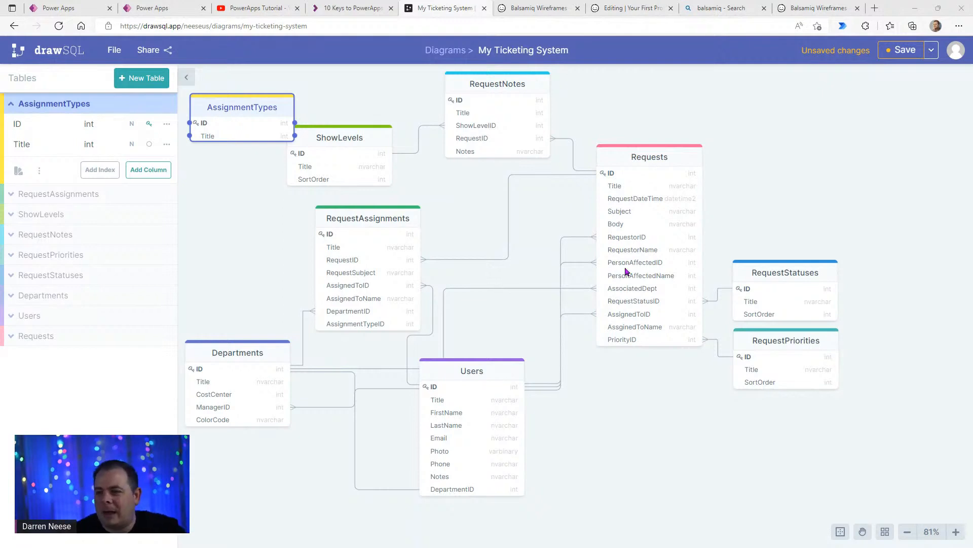
- Place AssignmentTypes beside RequestAssignments, above Departments, and link AssignmentTypeID in RequestAssignments to the AssignmentTypes ID as Many-To-One
left_click_drag(255, 123, 257, 249)
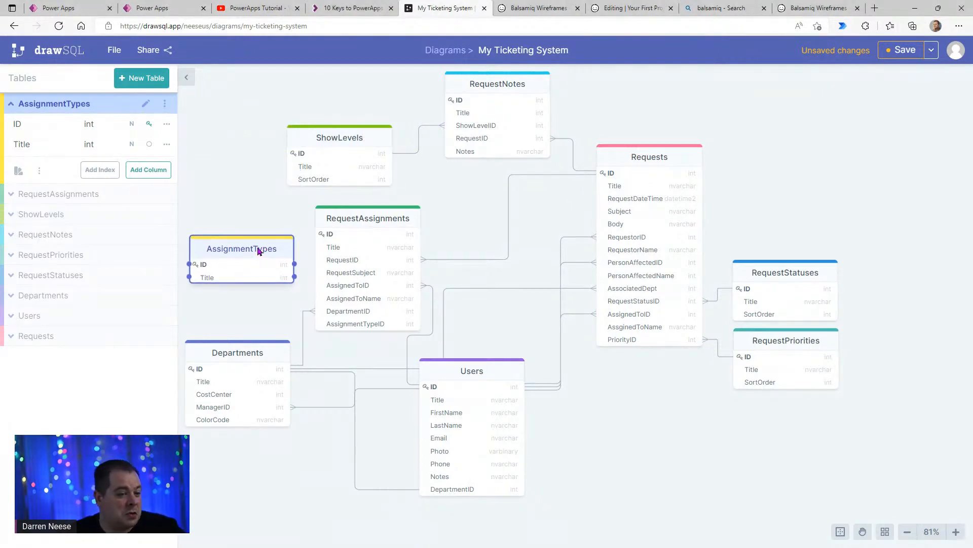
left_click_drag(258, 250, 256, 225)
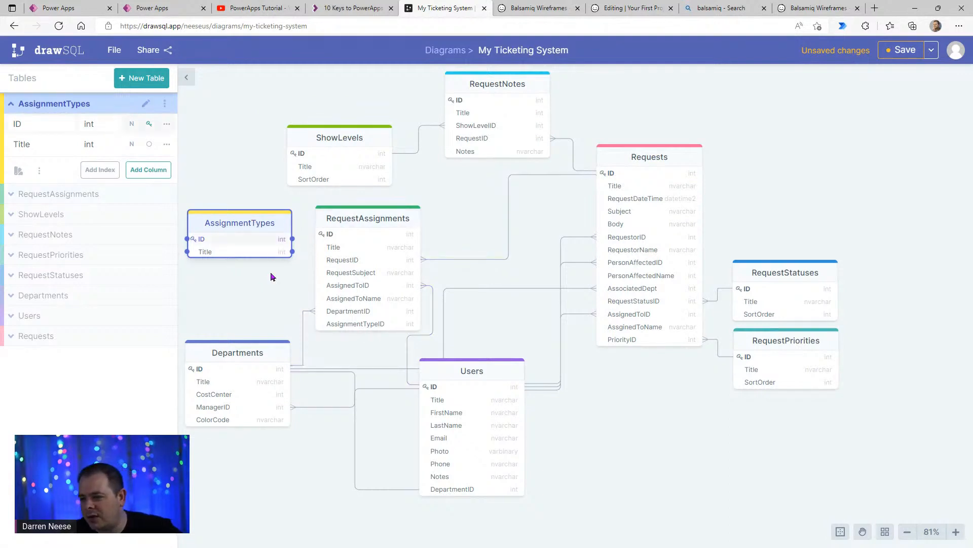
left_click(337, 328)
left_click_drag(315, 323, 244, 238)
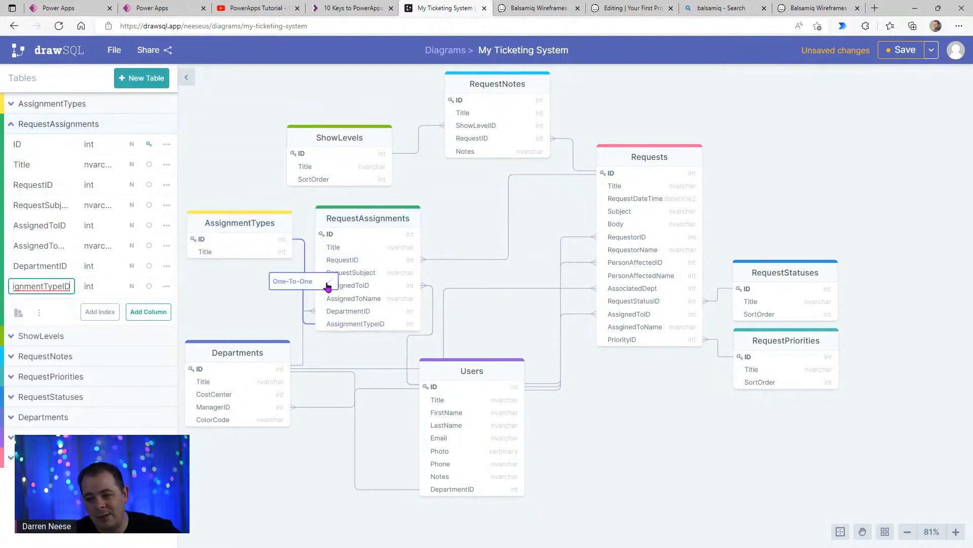
left_click(331, 283)
left_click(298, 287)
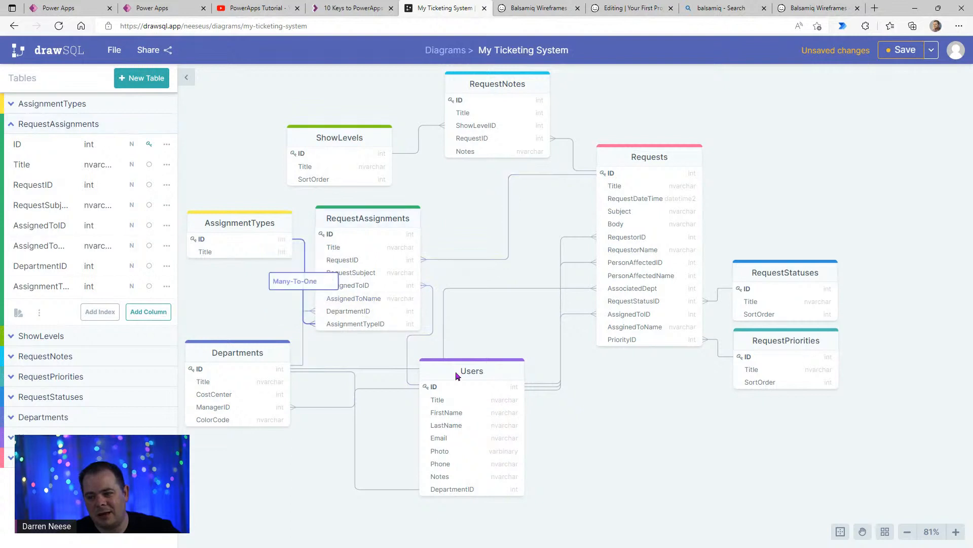
- Shift the AssignmentTypes table slightly down and farther from RequestAssignments to separate its connector from the DepartmentID one
left_click_drag(263, 224, 262, 224)
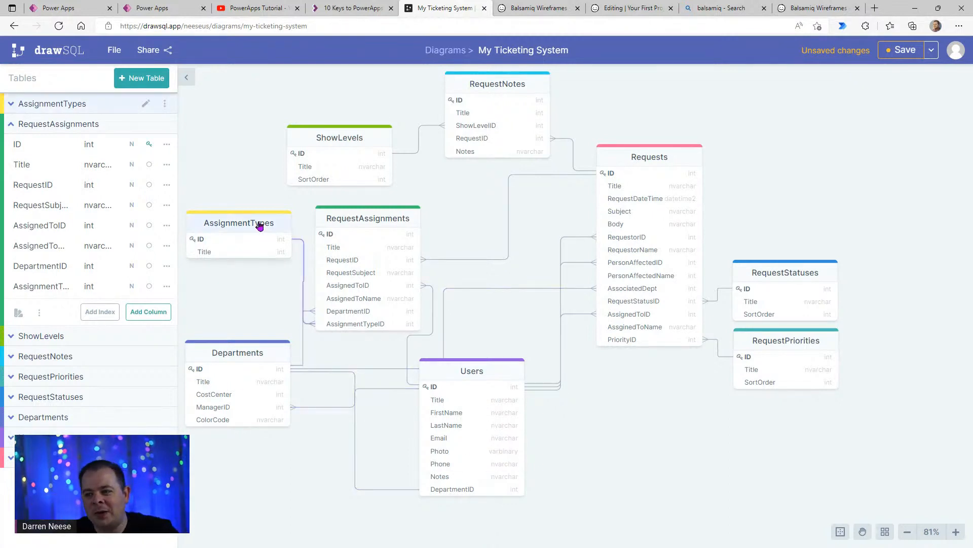
mouse_move(259, 226)
left_mouse_down()
mouse_move(250, 224)
mouse_move(250, 239)
left_mouse_up()
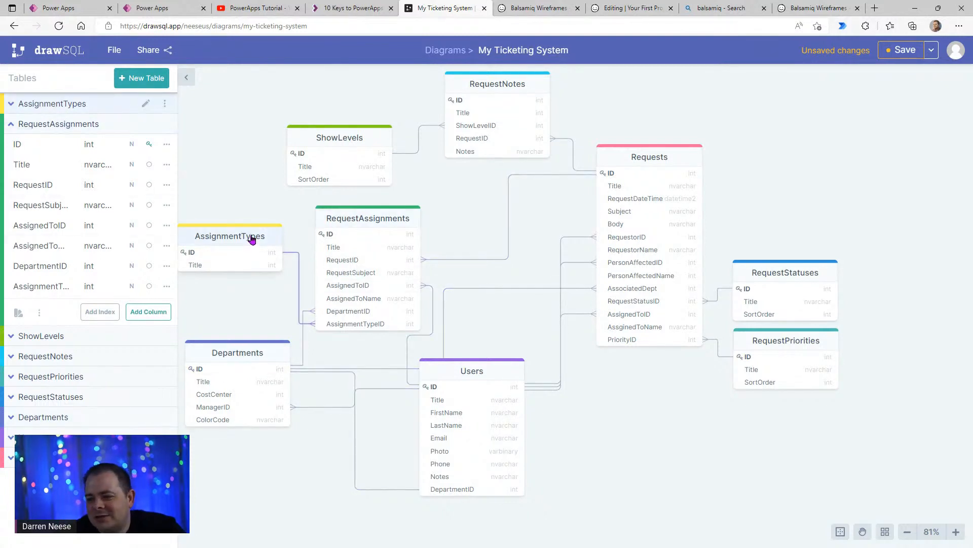
left_click_drag(252, 239, 244, 236)
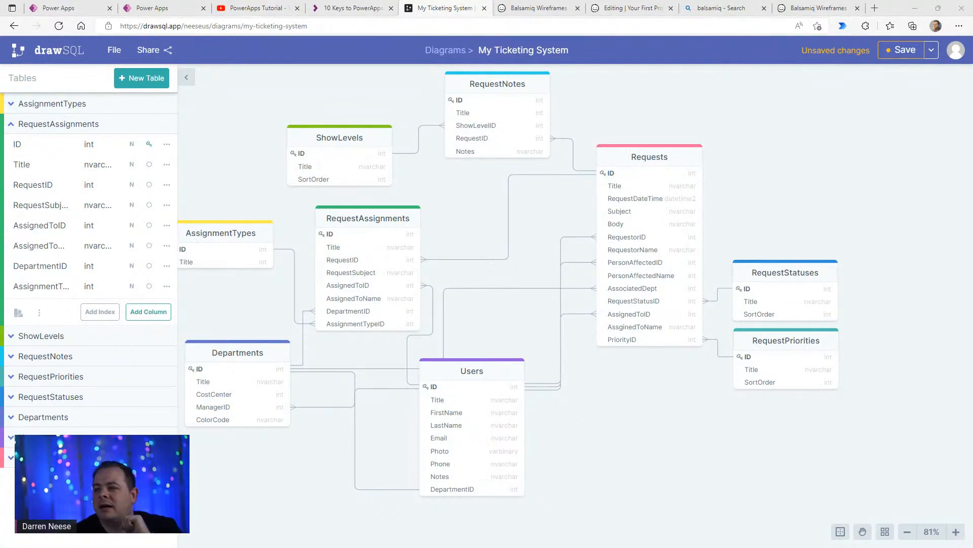
- Add an nvarchar column named Notes to RequestAssignments and nudge the table slightly down-right
left_click(395, 220)
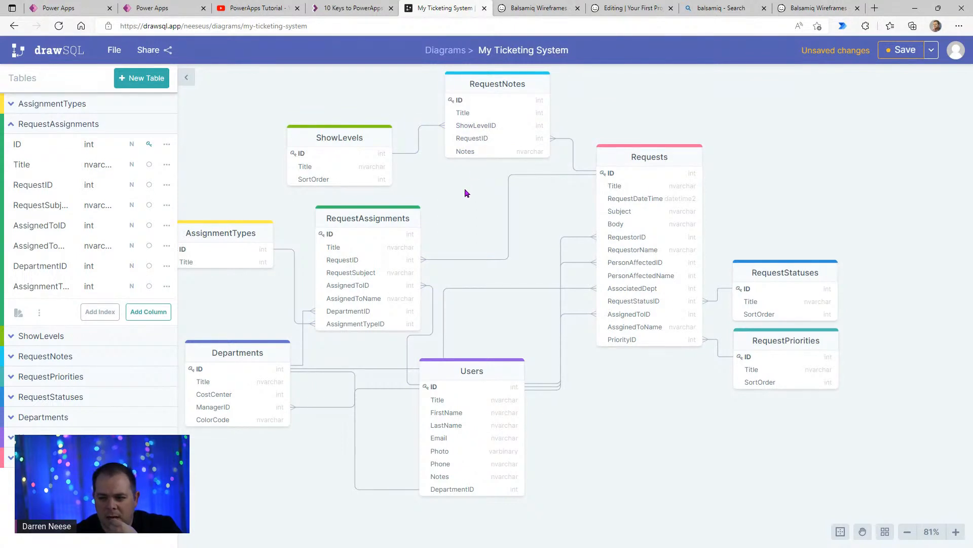
left_click(148, 312)
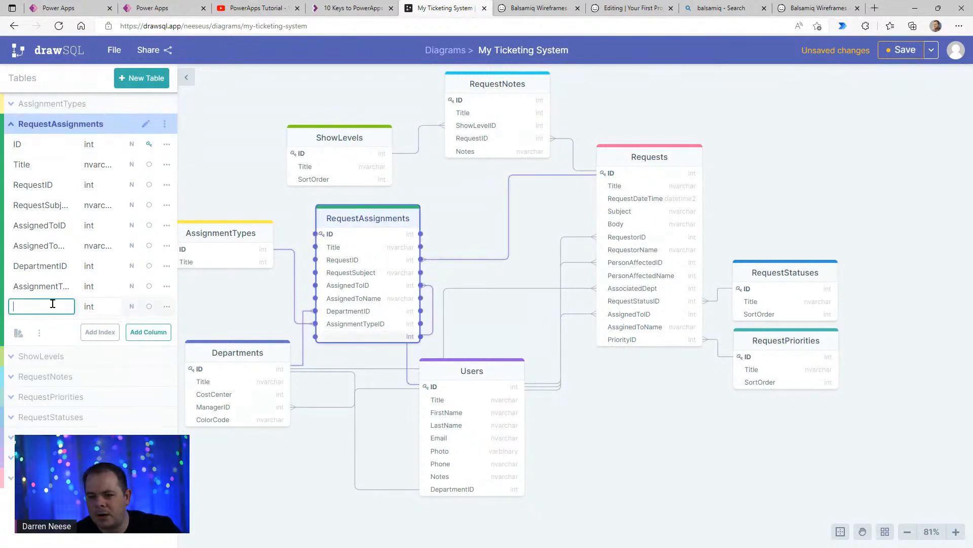
type("Notes")
key("Tab")
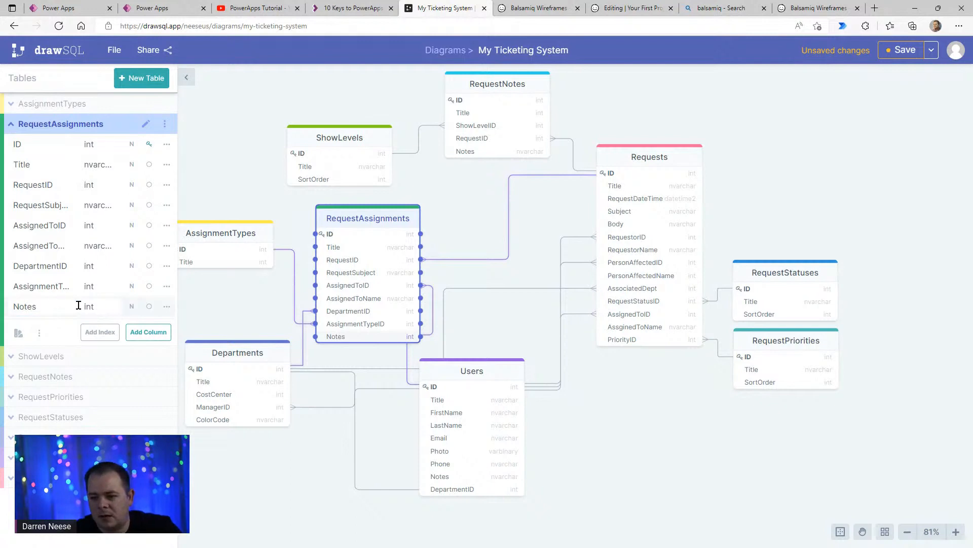
left_click(114, 308)
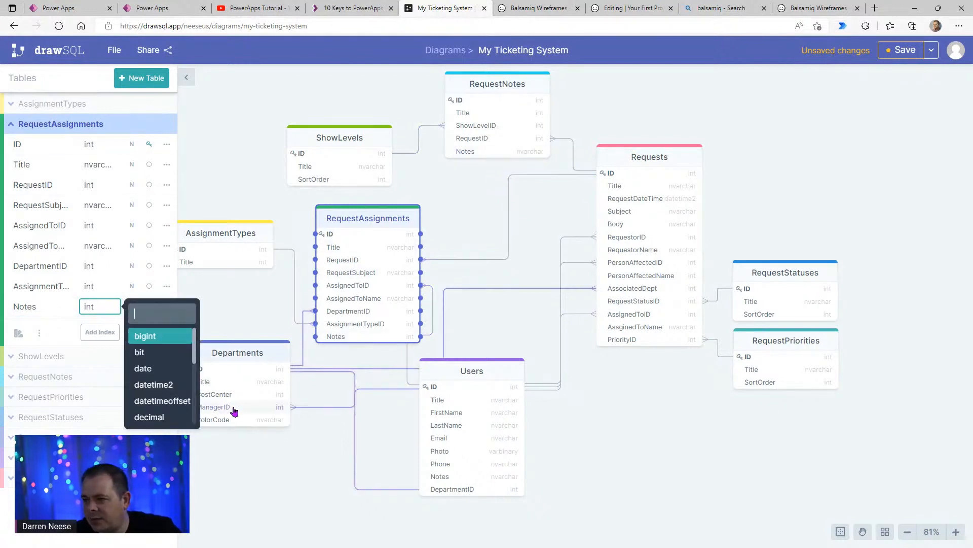
scroll(167, 388, "down", 5)
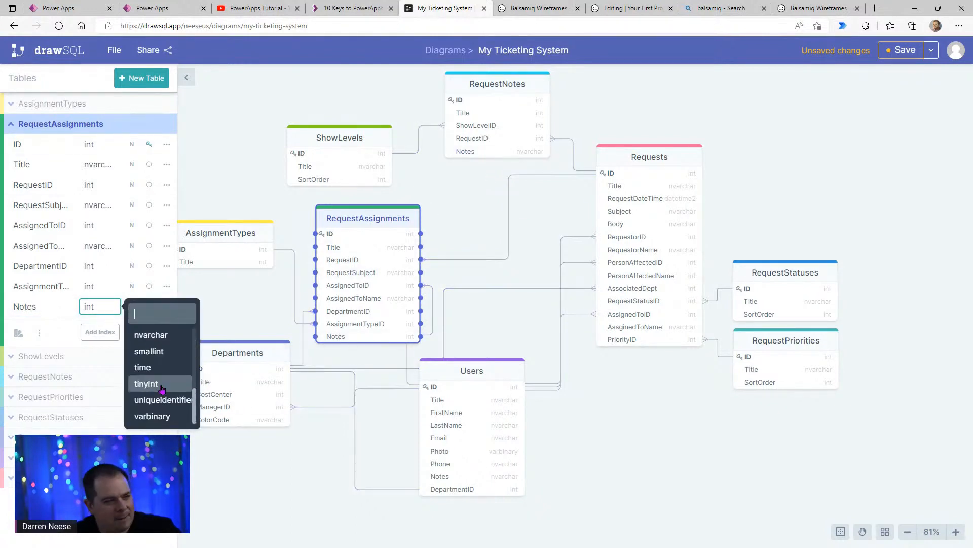
left_click(150, 335)
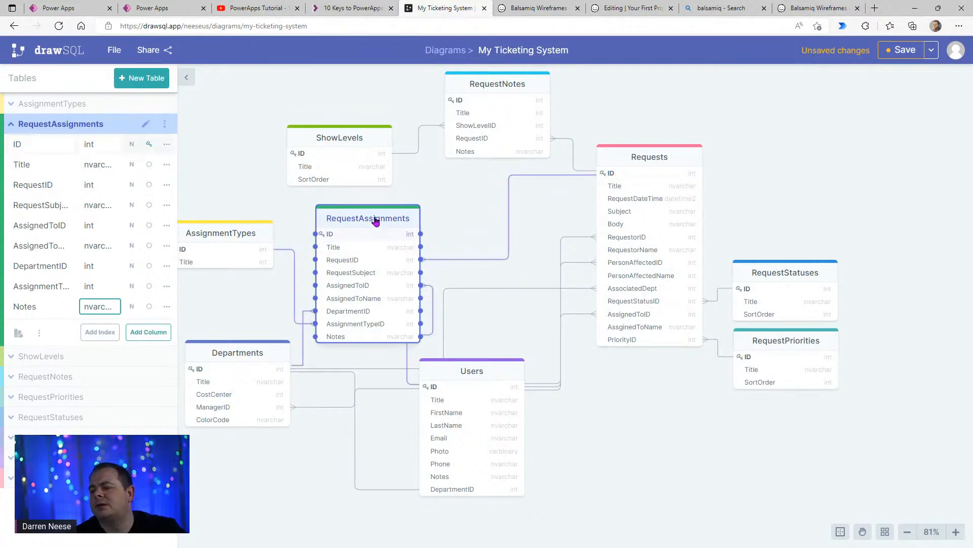
left_click_drag(377, 222, 378, 224)
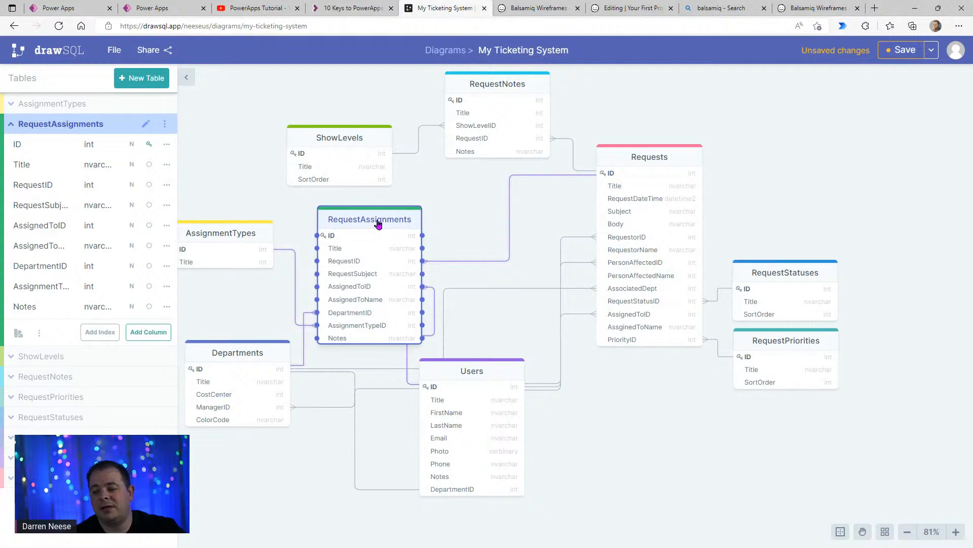
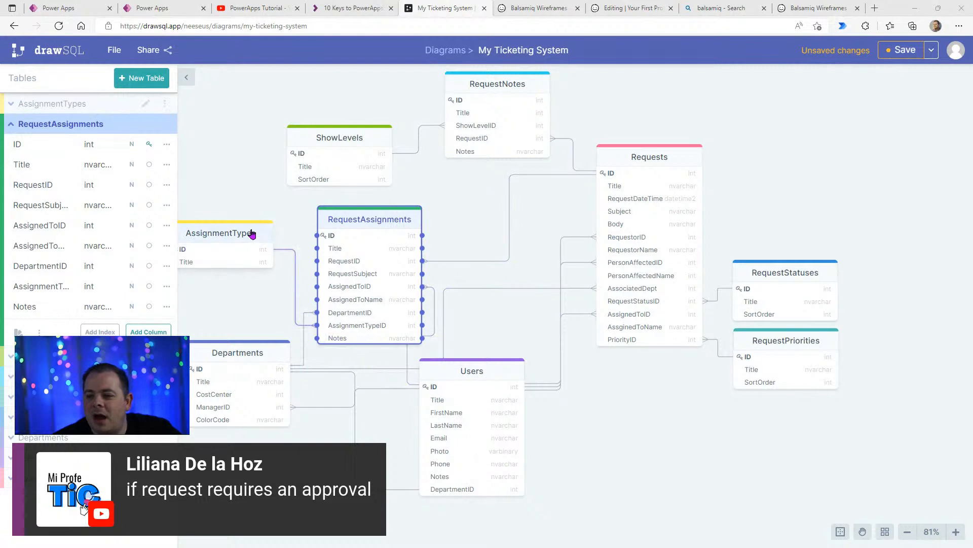
- Move the AssignmentTypes table down to sit just above the Departments table
left_click_drag(252, 230, 244, 266)
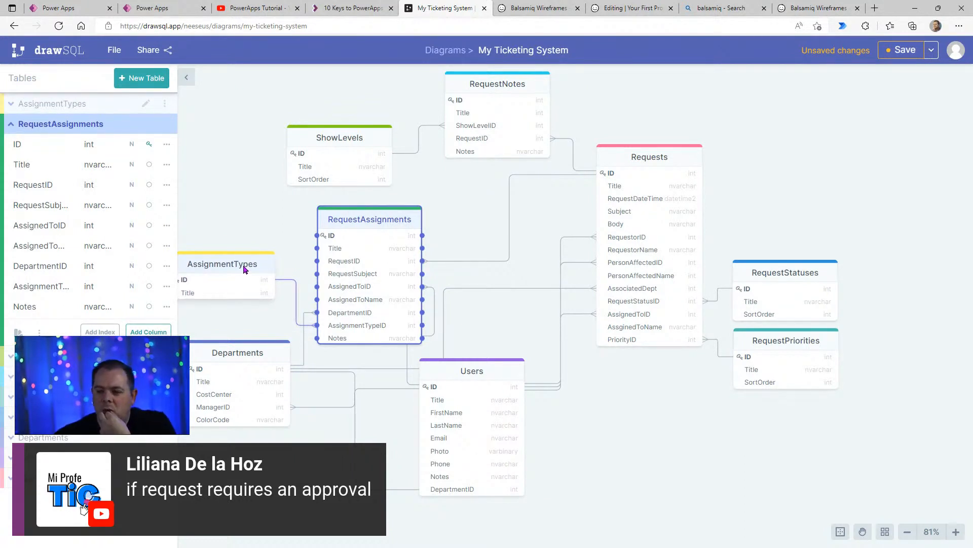
left_click_drag(244, 269, 245, 286)
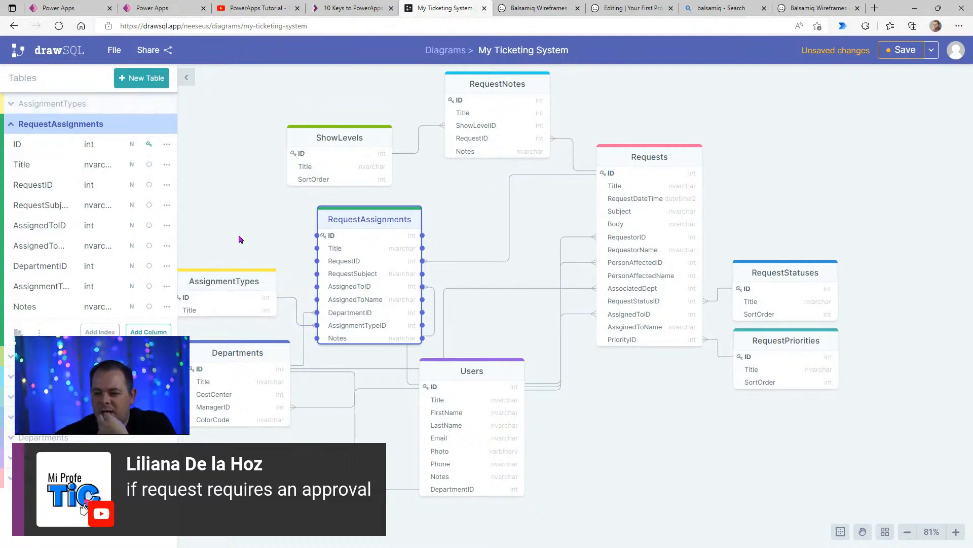
- Add a bit column named NeedsApproval to RequestAssignments and nudge the table slightly up-left
left_click(365, 221)
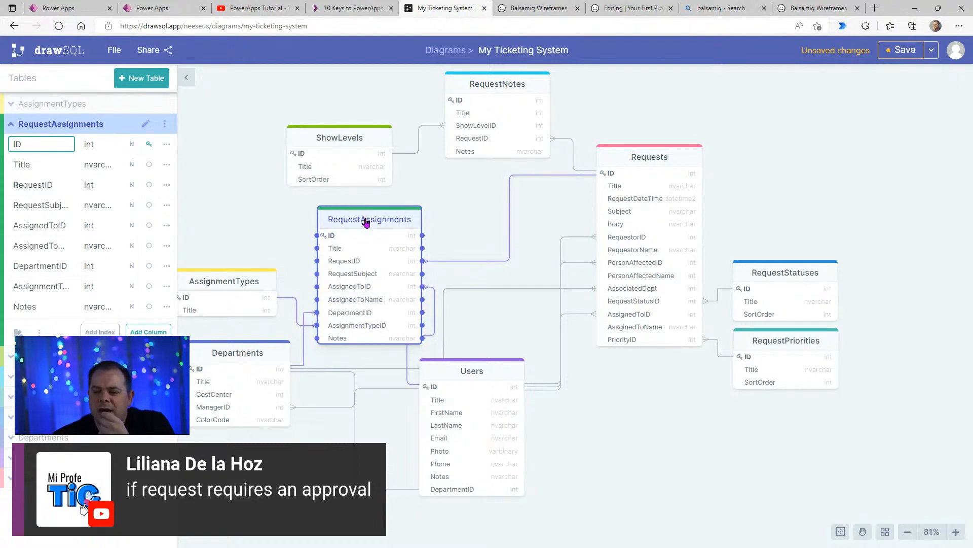
left_click(151, 332)
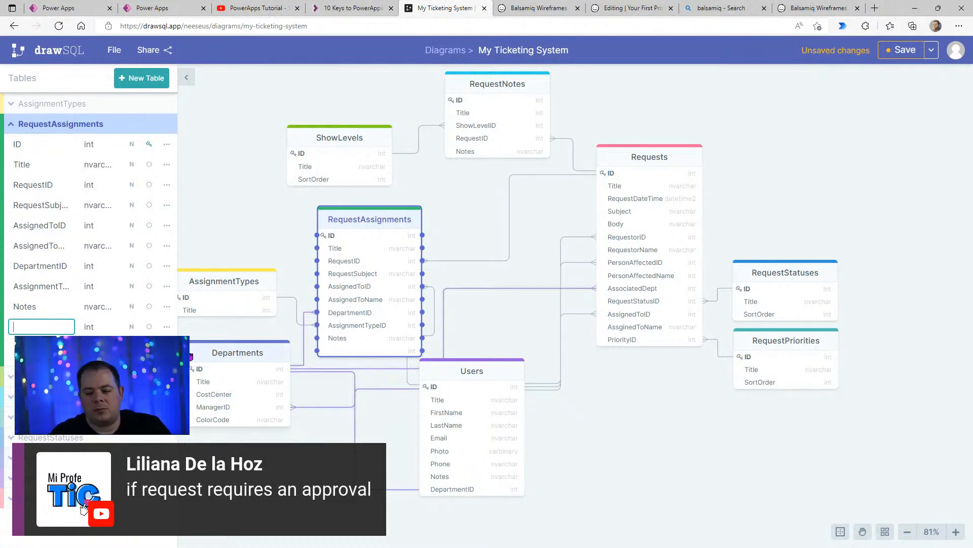
type("NeedsAppro")
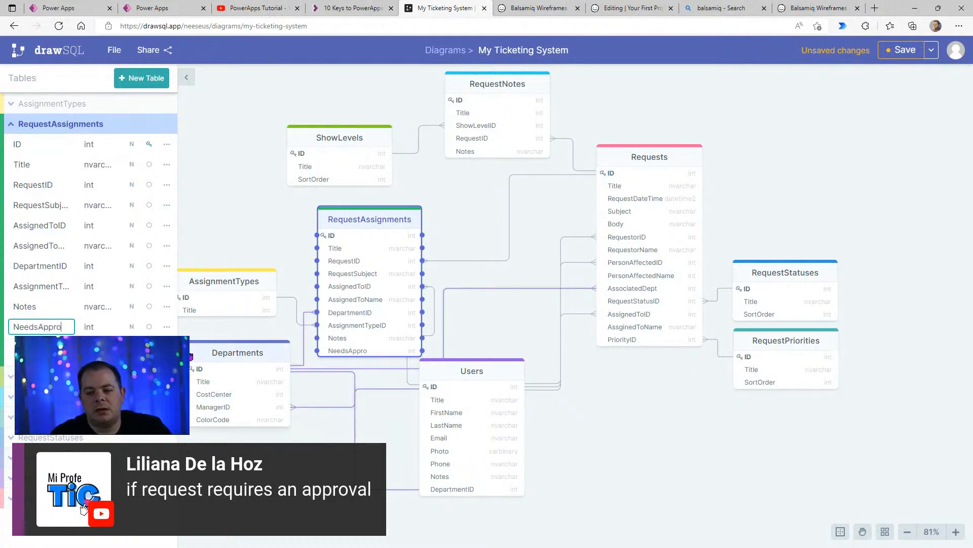
type("val")
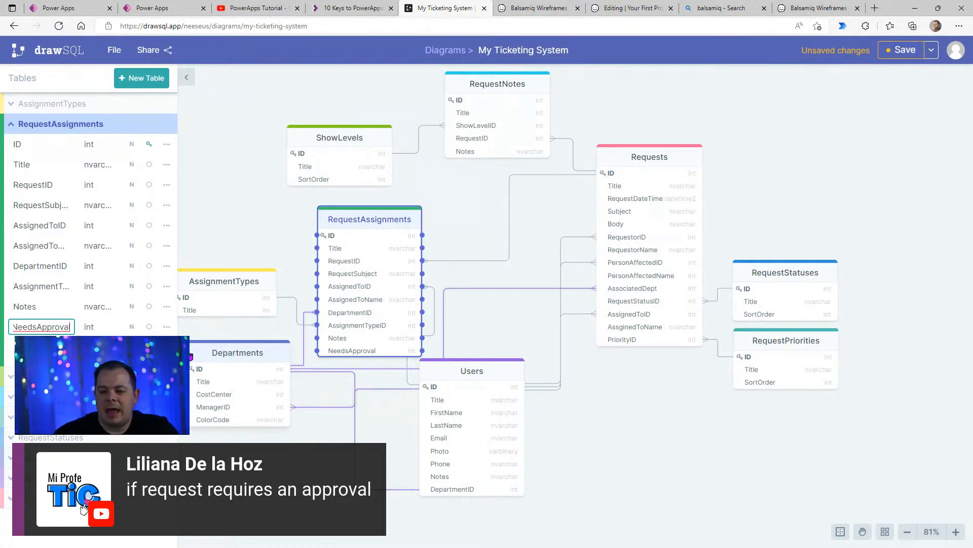
key("Tab")
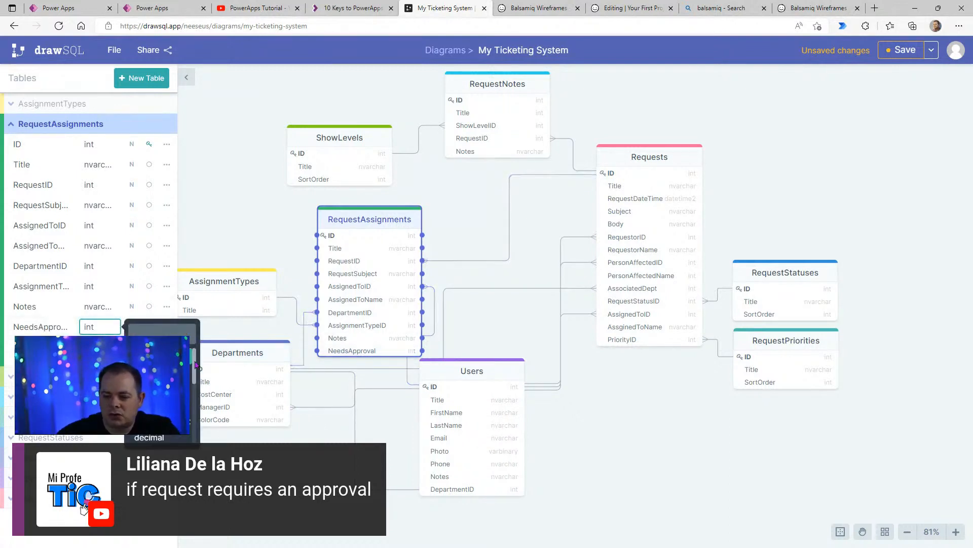
type("bit")
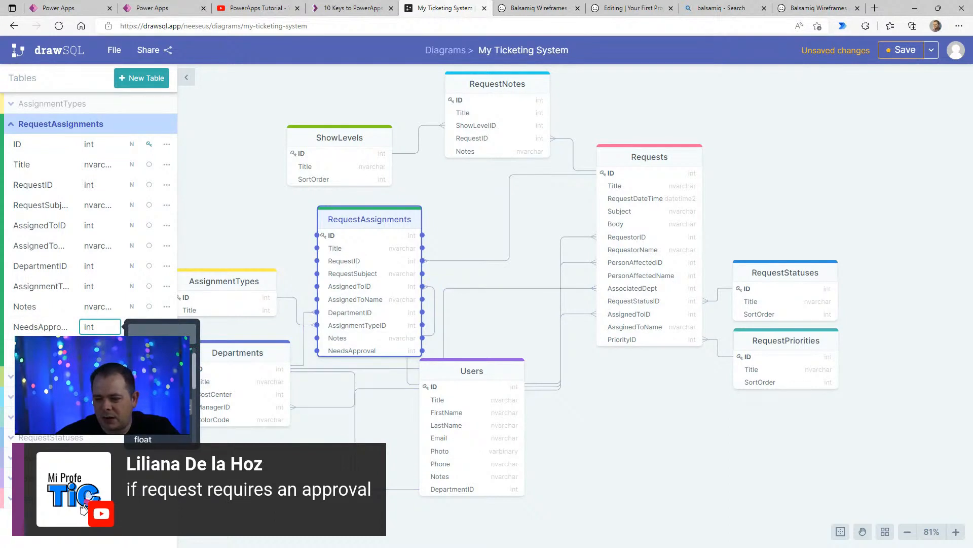
key("Return")
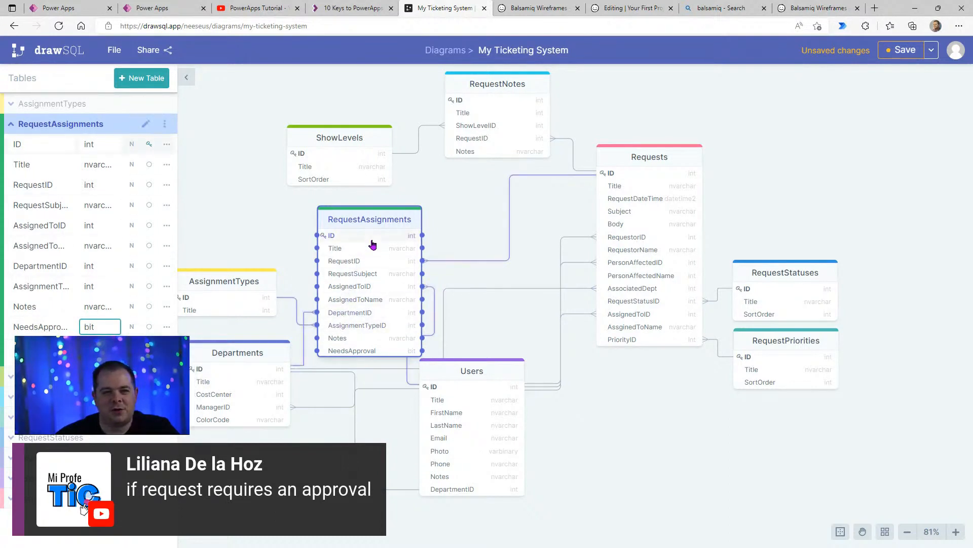
left_click_drag(684, 466, 726, 462)
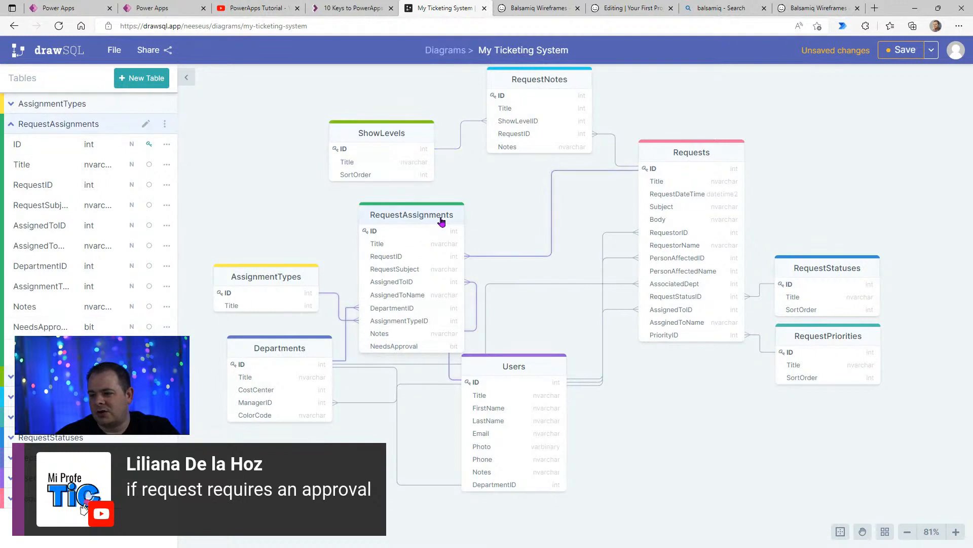
left_click_drag(440, 220, 437, 215)
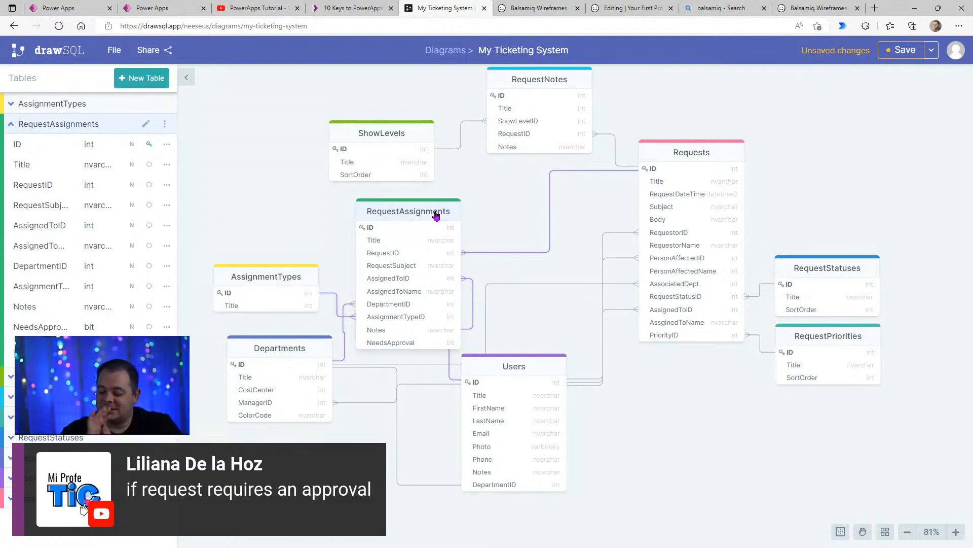
- Search the web for postgresql in a new browser tab and close that tab again
left_click(875, 8)
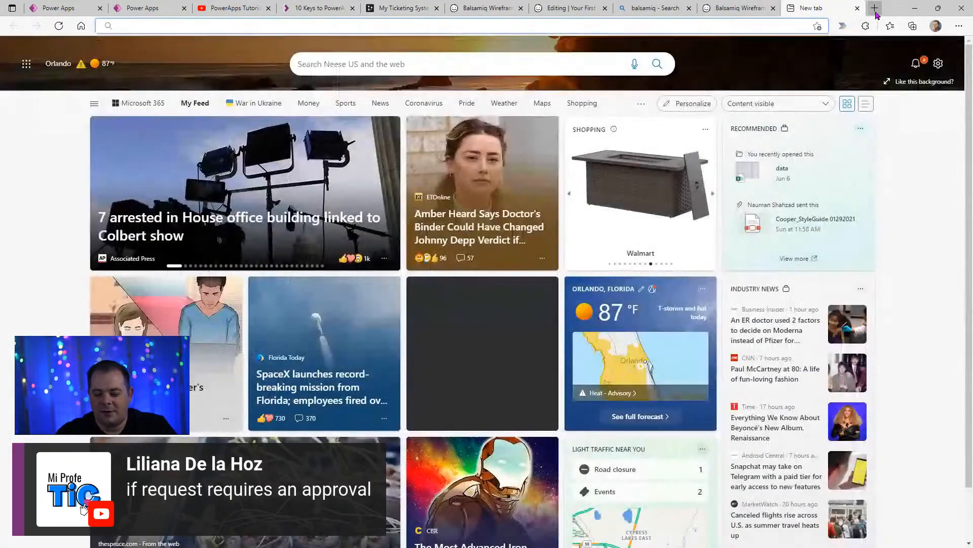
type("postgrews")
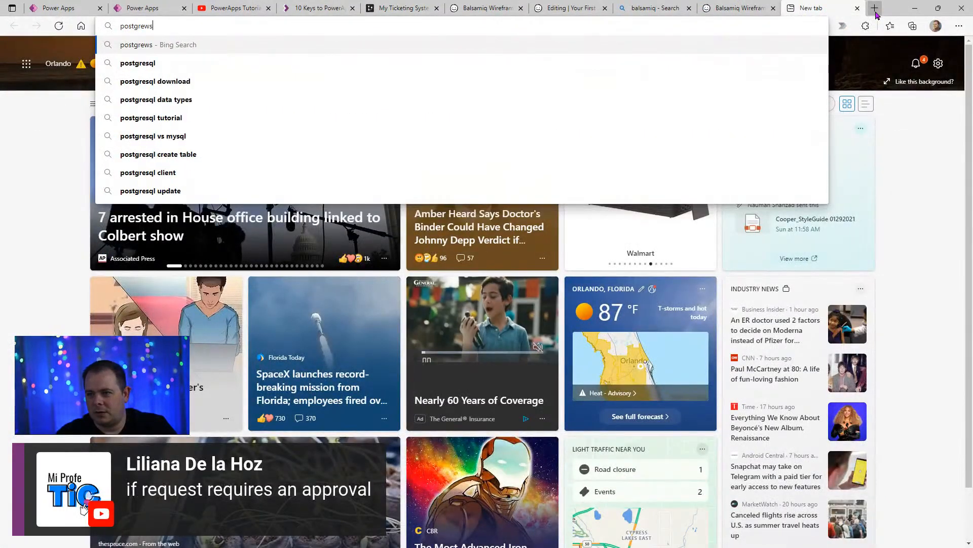
key("BackSpace")
key("BackSpace")
type("sql")
key("Return")
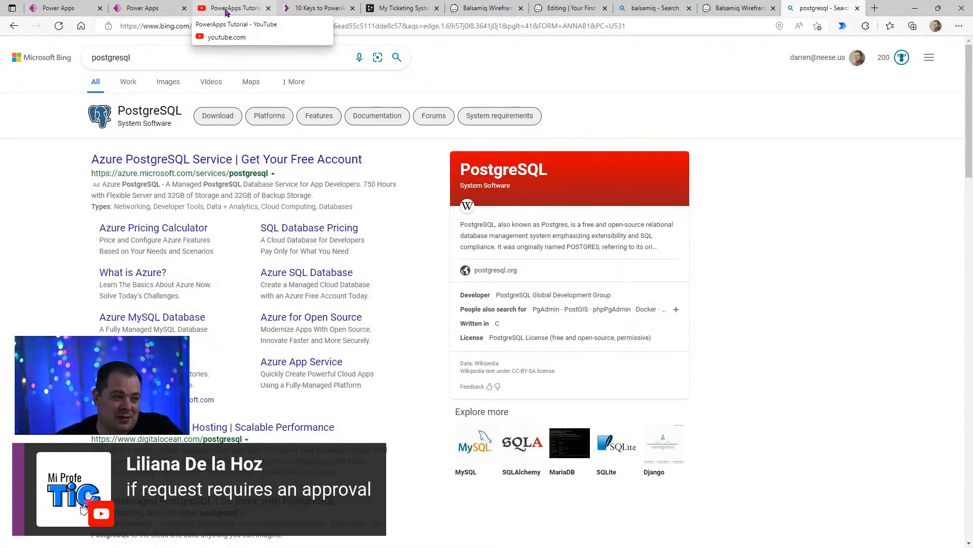
left_click(858, 8)
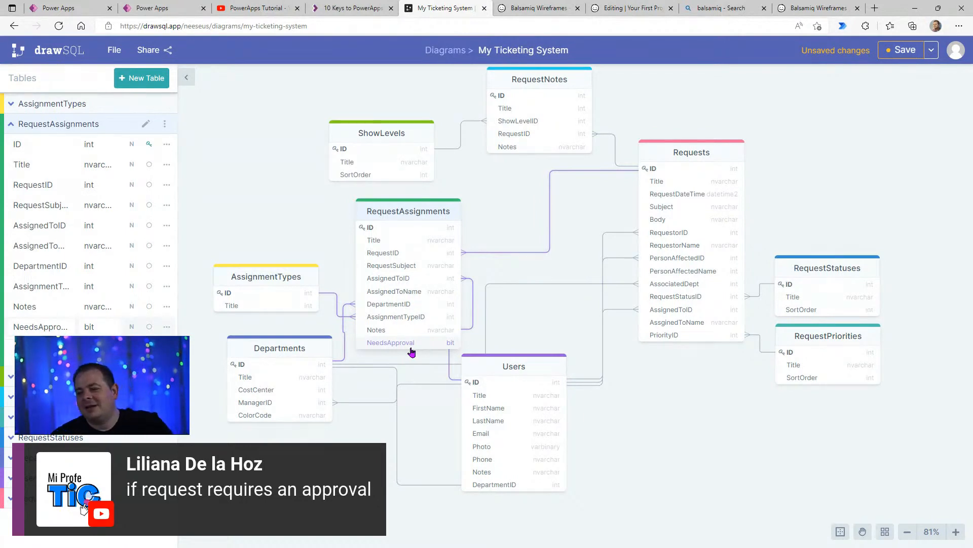
- Nudge the RequestAssignments table slightly up and the Requests table slightly down-left
left_click_drag(399, 208, 395, 210)
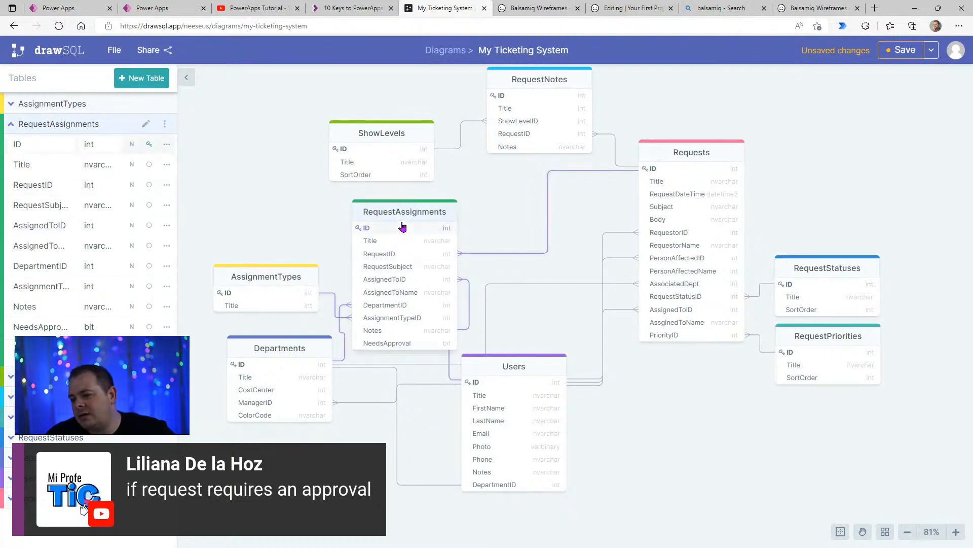
left_click_drag(424, 218, 425, 212)
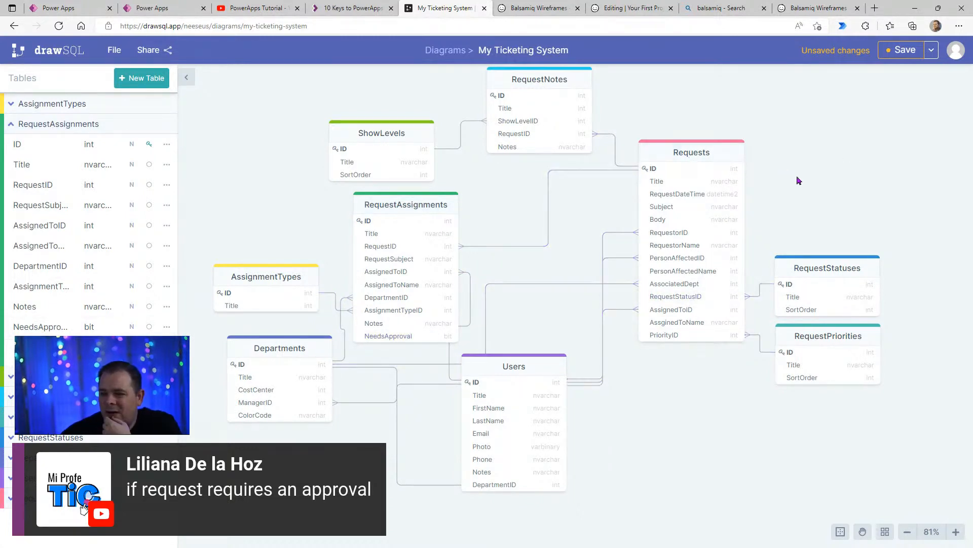
left_click_drag(721, 157, 718, 171)
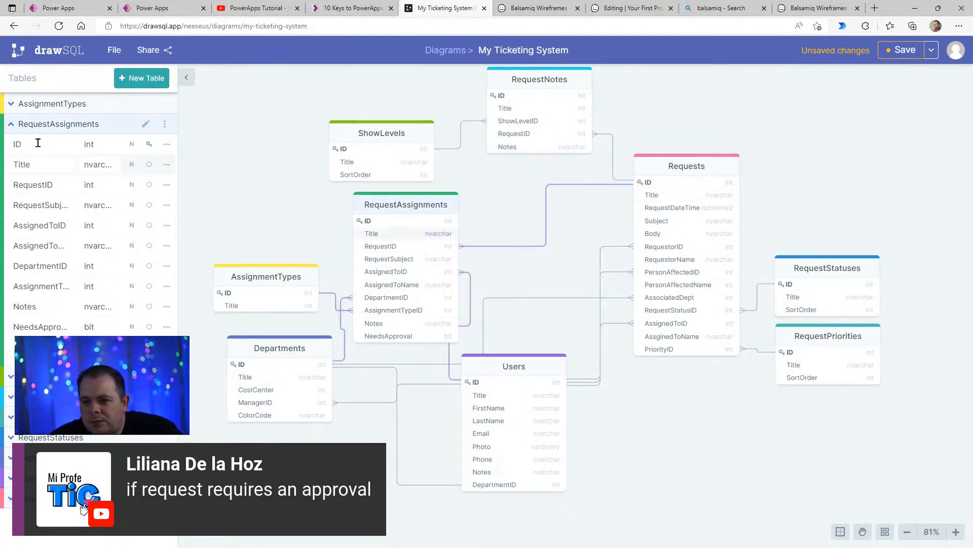
- Add a bit column named RequireApproval at the end of the Requests table
left_click(11, 123)
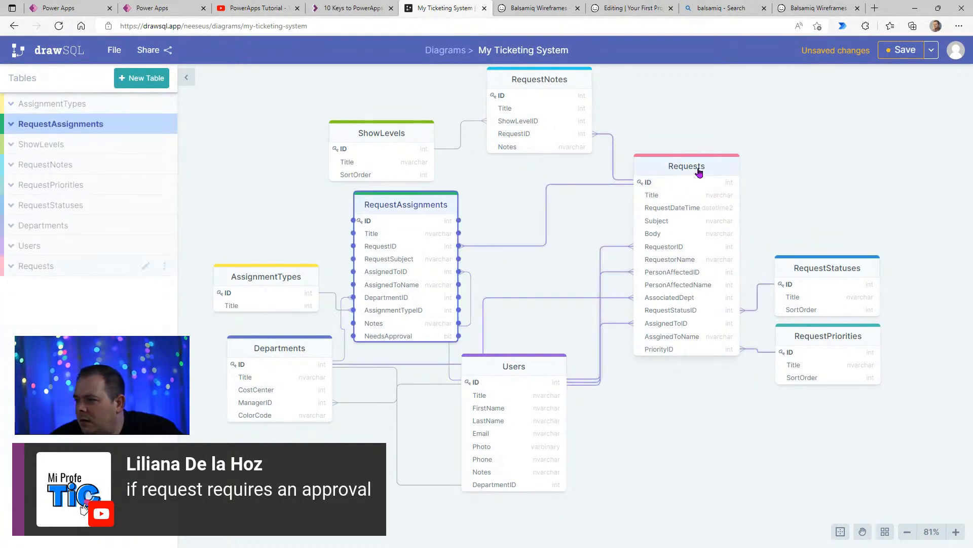
left_click_drag(699, 167, 700, 168)
left_click(97, 267)
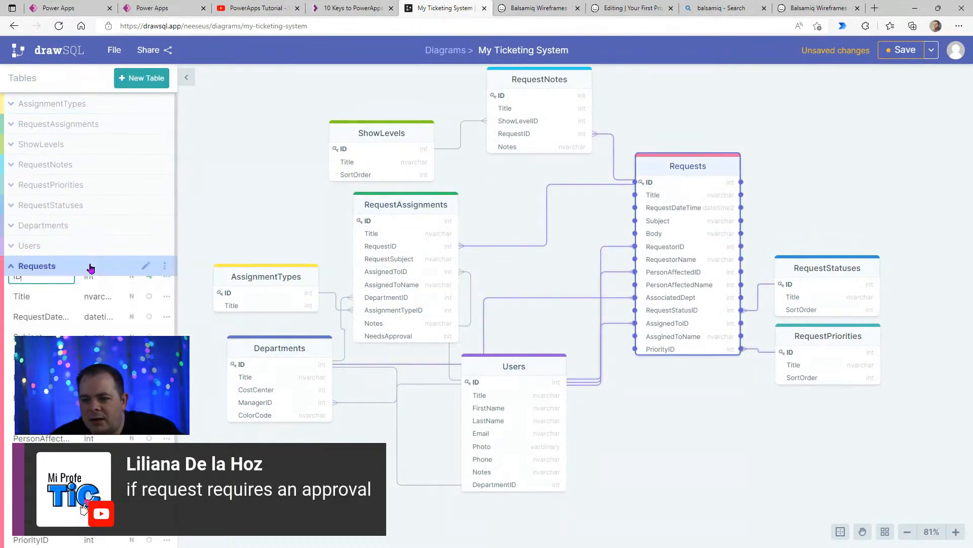
left_click(152, 533)
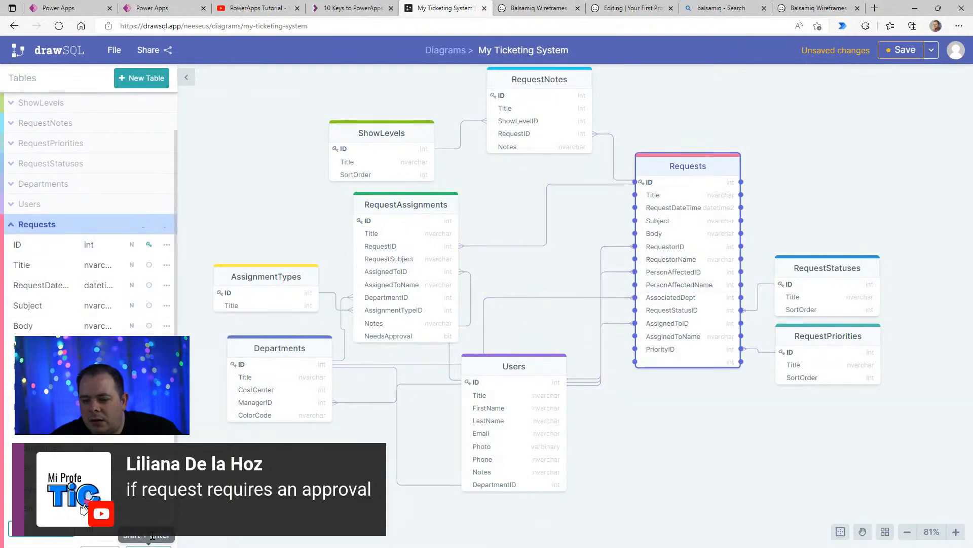
type("Re")
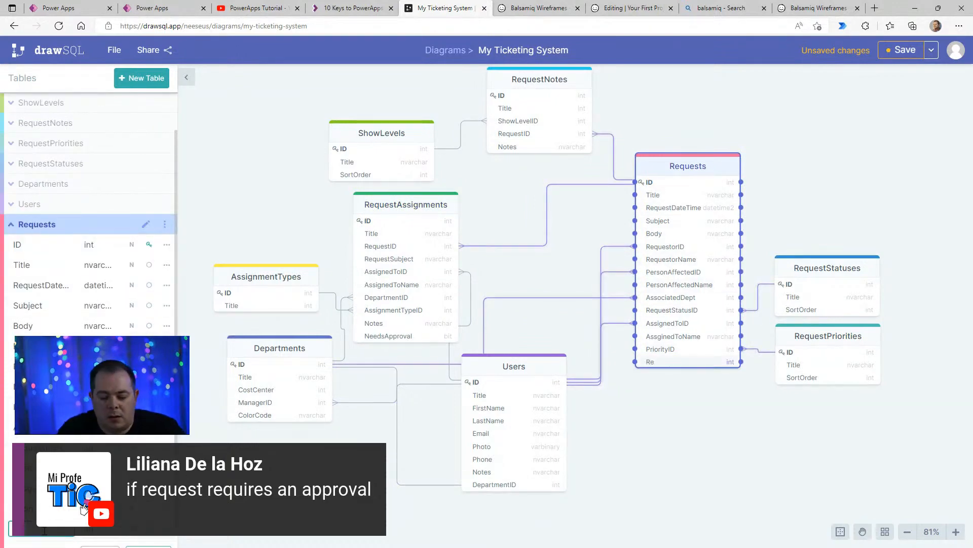
type("quire")
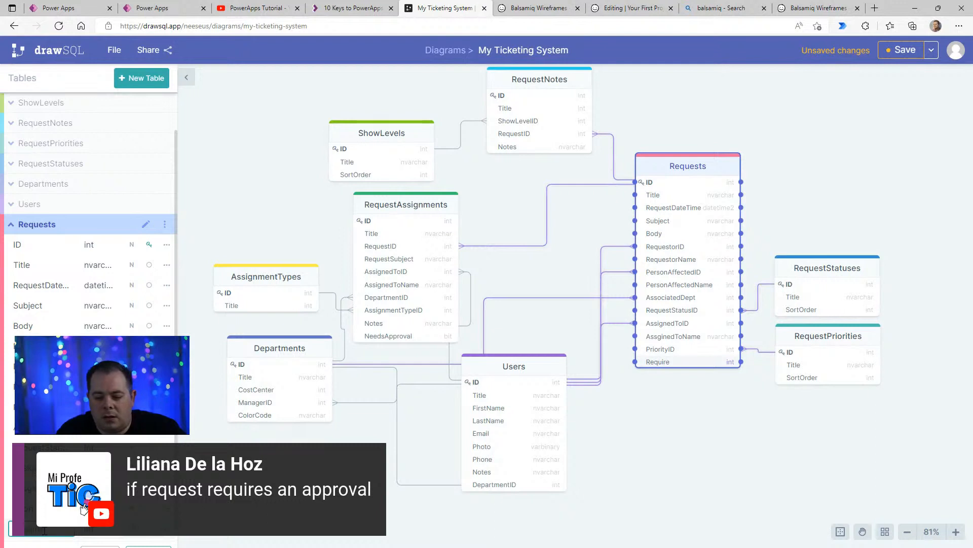
type("Approva")
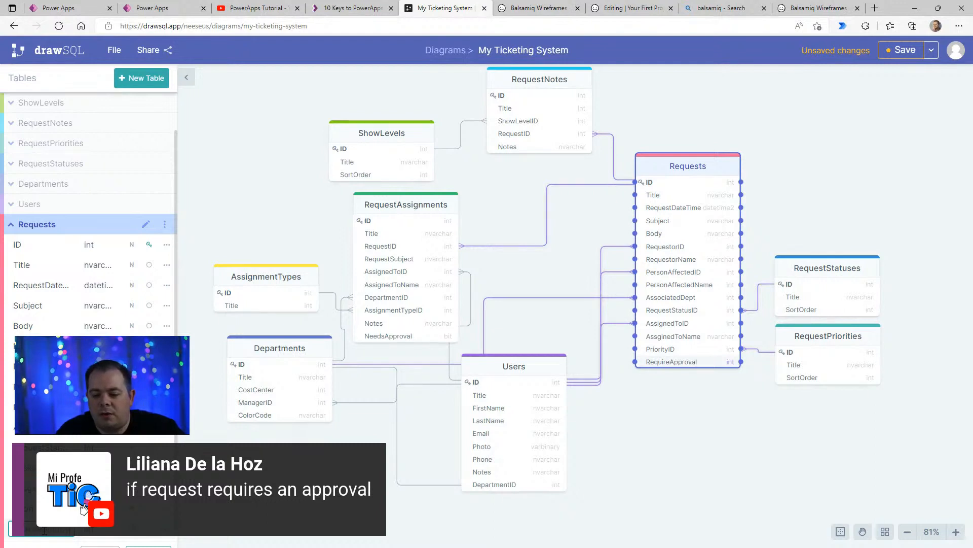
type("l")
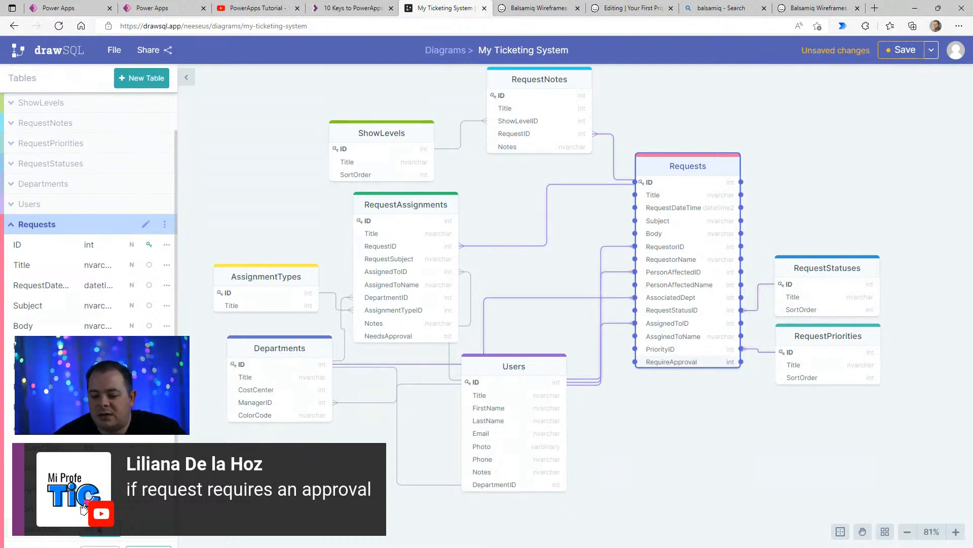
left_click(100, 529)
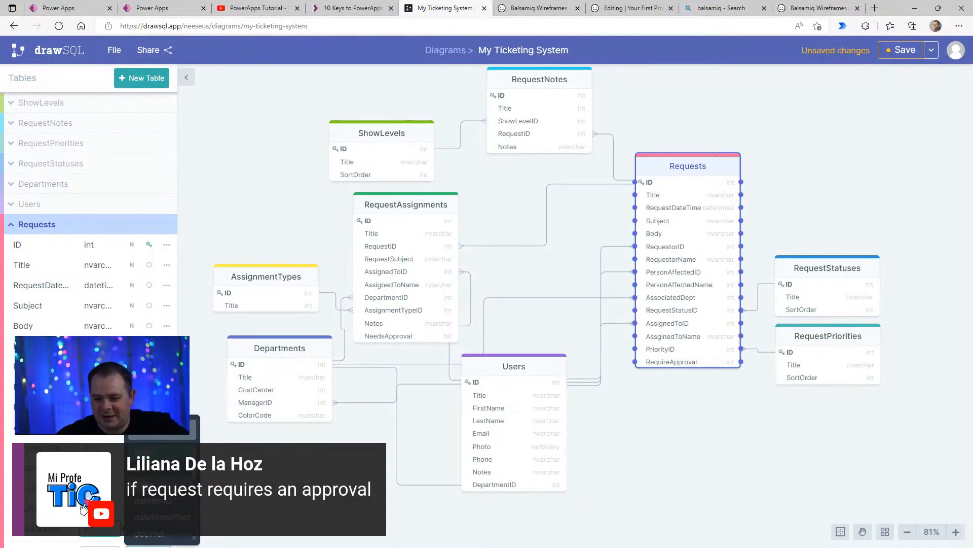
left_click(298, 516)
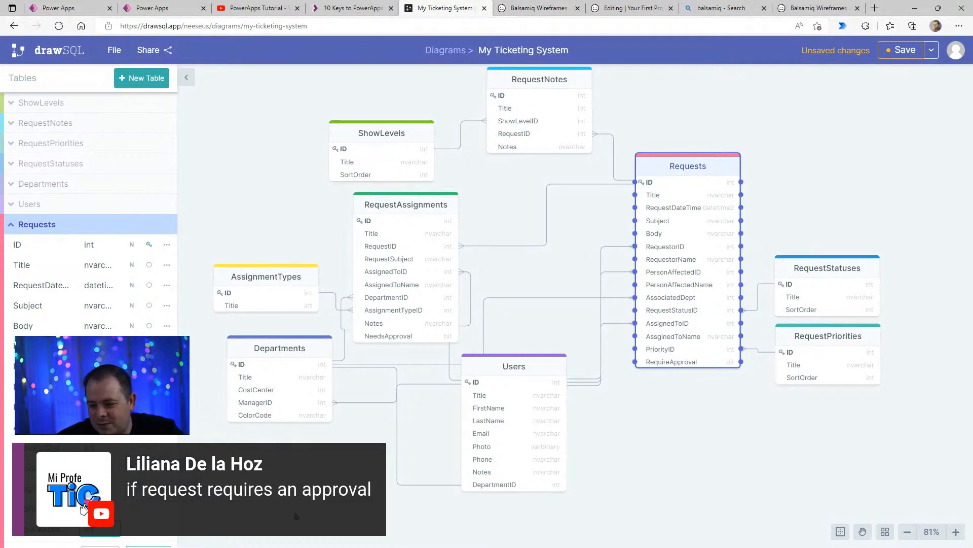
left_click(298, 516)
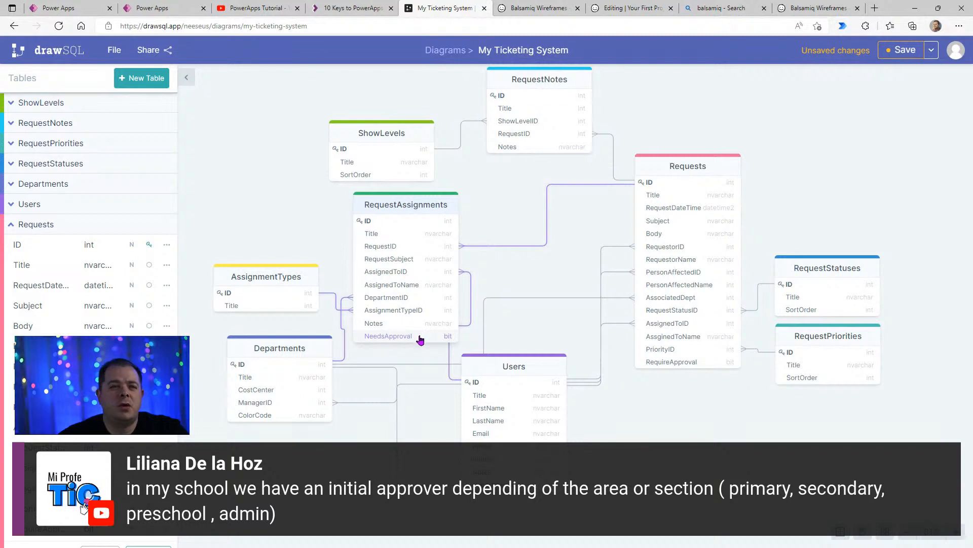
- Add a bit column named KeepNotified at the end of the RequestAssignments table
left_click(398, 207)
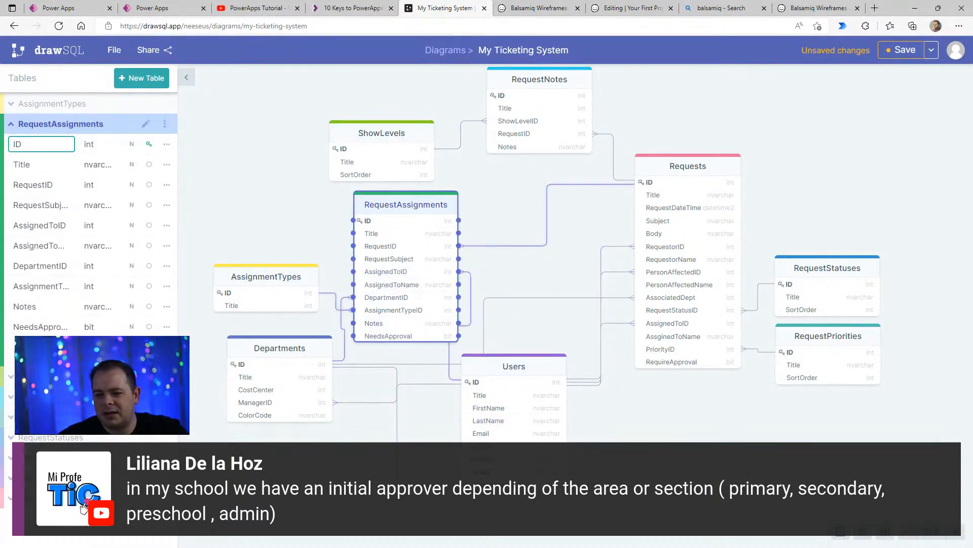
left_click(146, 350)
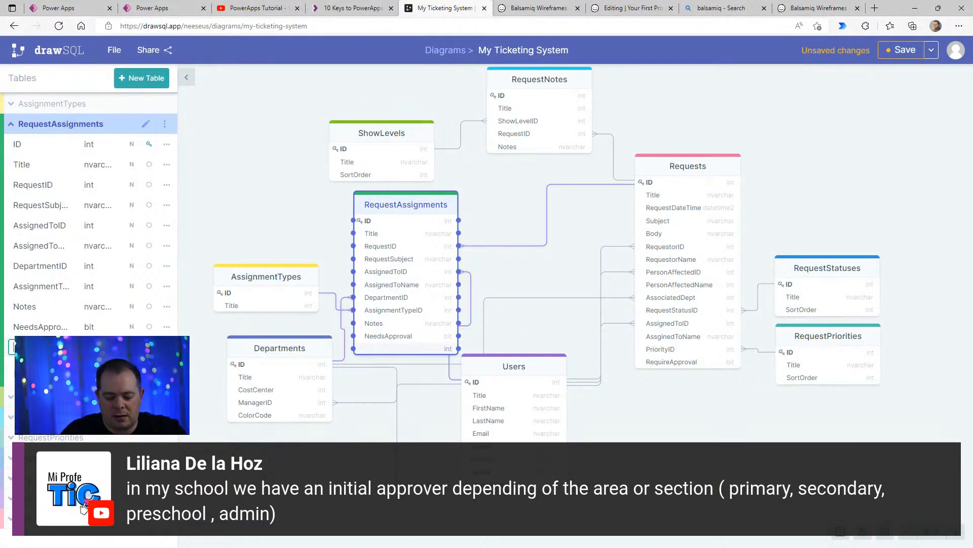
type("KeepNotified")
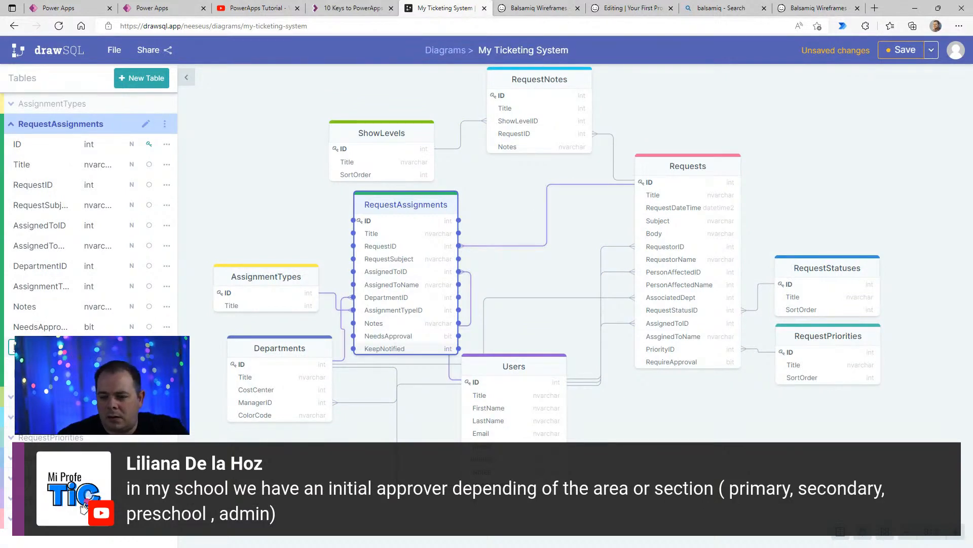
key("Tab")
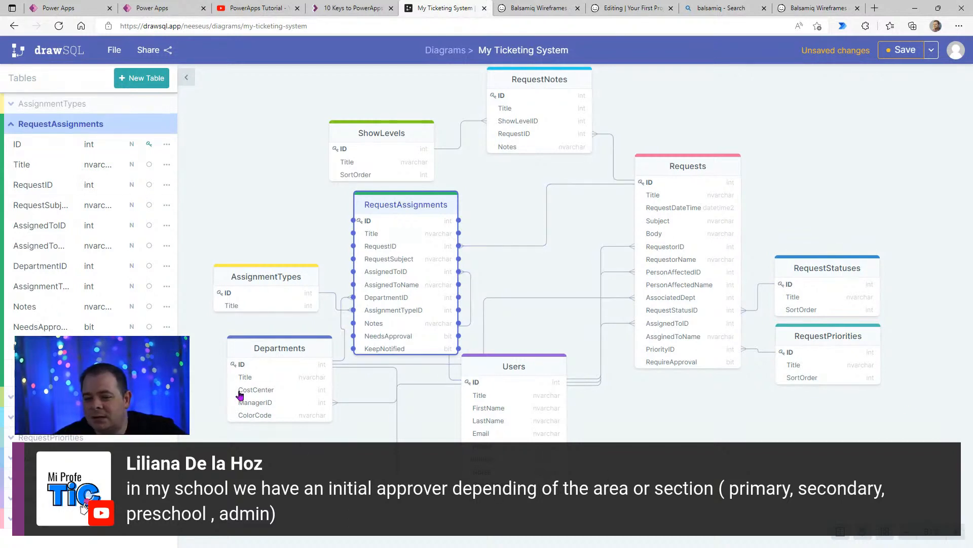
left_click(202, 406)
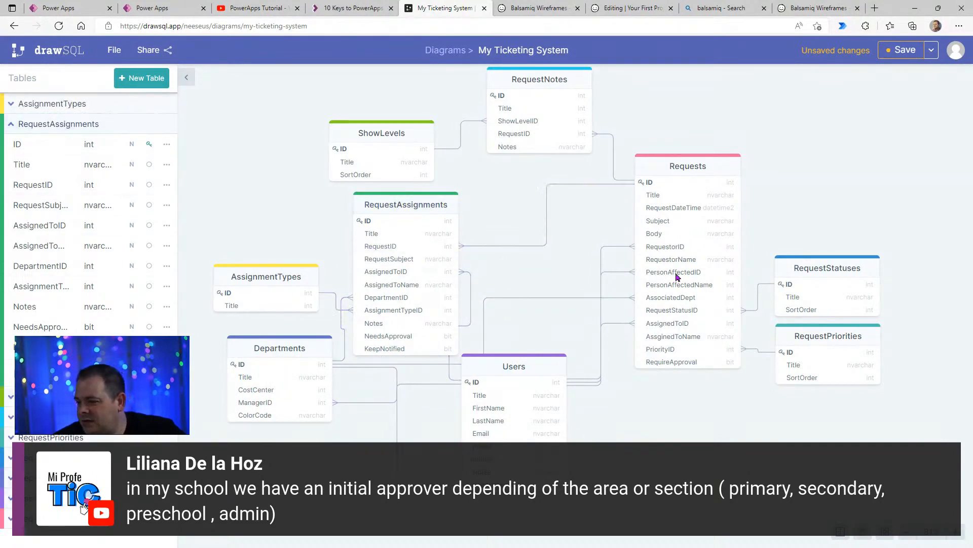
- Spread the tables apart by moving Users down-right, Departments down-left and RequestAssignments slightly down
left_click_drag(537, 364, 576, 402)
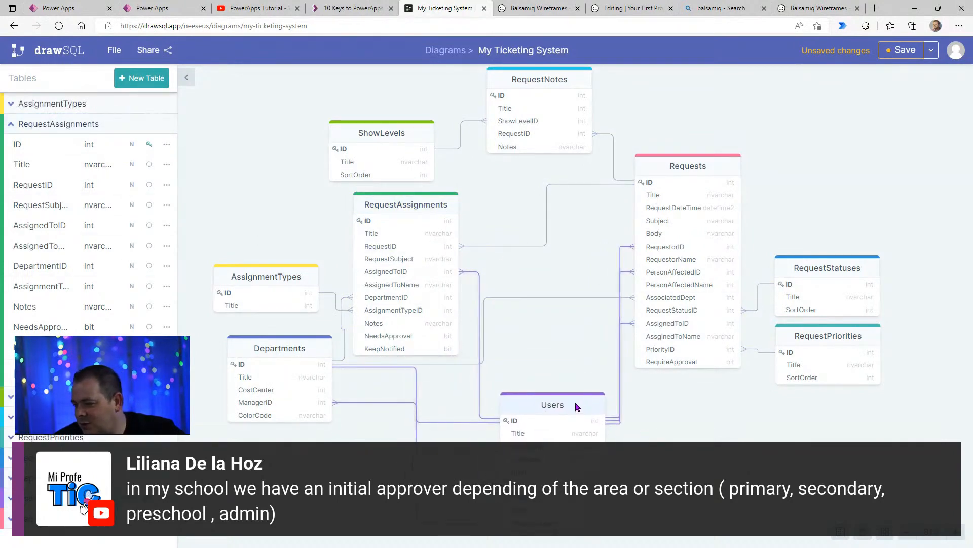
left_click_drag(304, 350, 289, 375)
left_click_drag(425, 205, 425, 218)
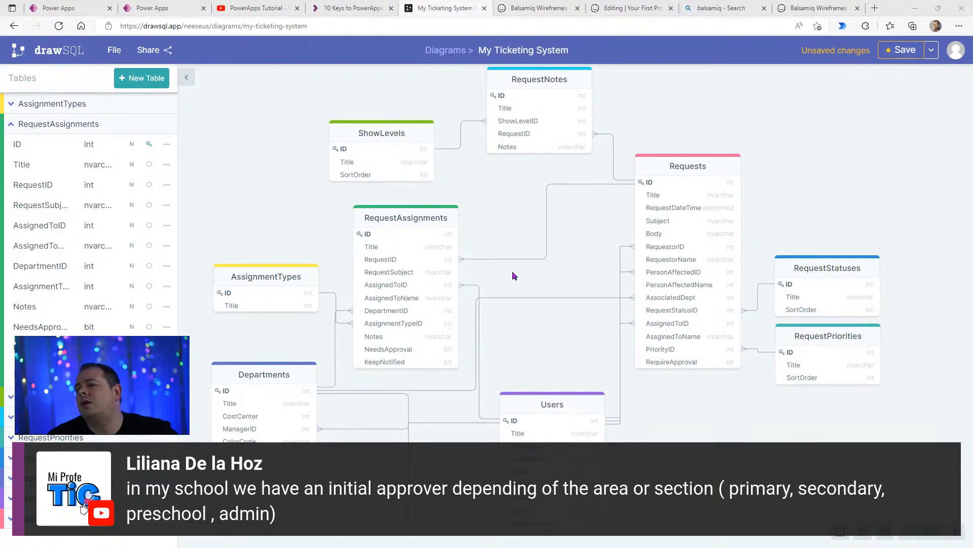
- Nudge the RequestAssignments table slightly to the right of its current place in the diagram
left_click_drag(428, 221, 432, 222)
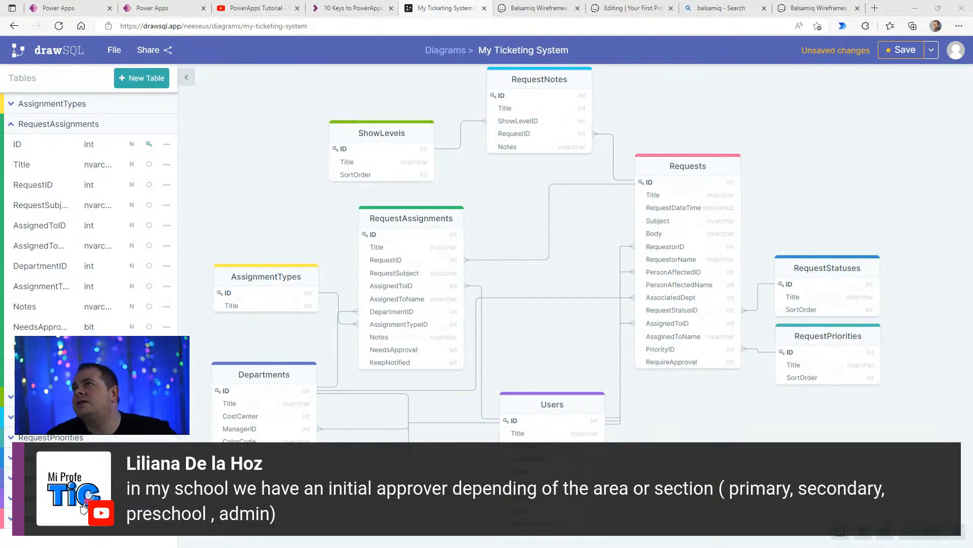
- Review the data table and screen lists in the Google Docs planning document and return to the DrawSQL diagram
left_click_drag(350, 0, 521, 15)
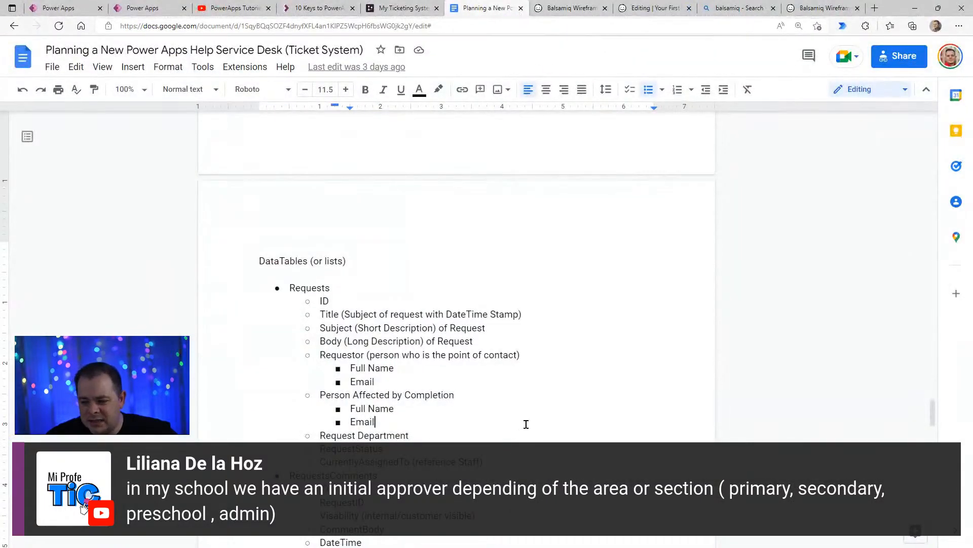
scroll(523, 424, "down", 9)
scroll(529, 415, "down", 5)
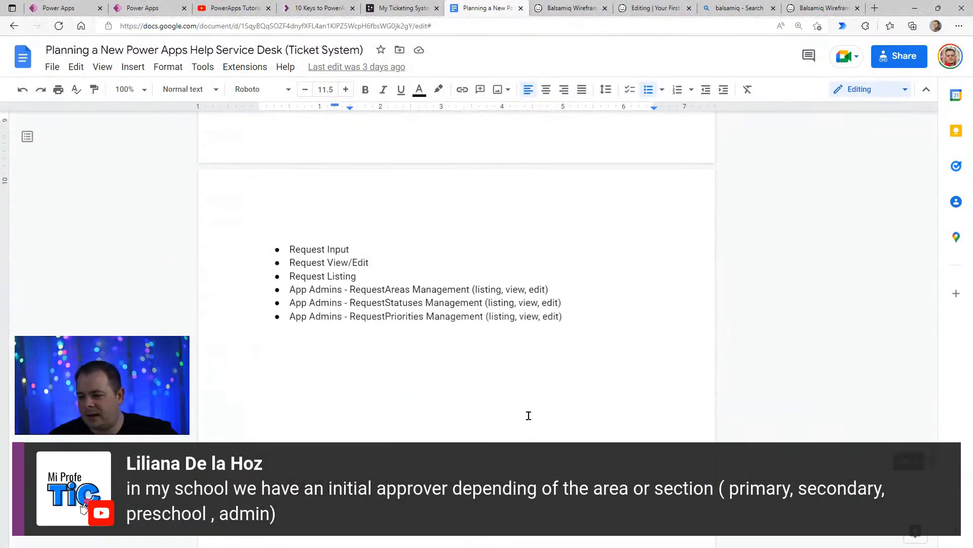
scroll(529, 415, "up", 8)
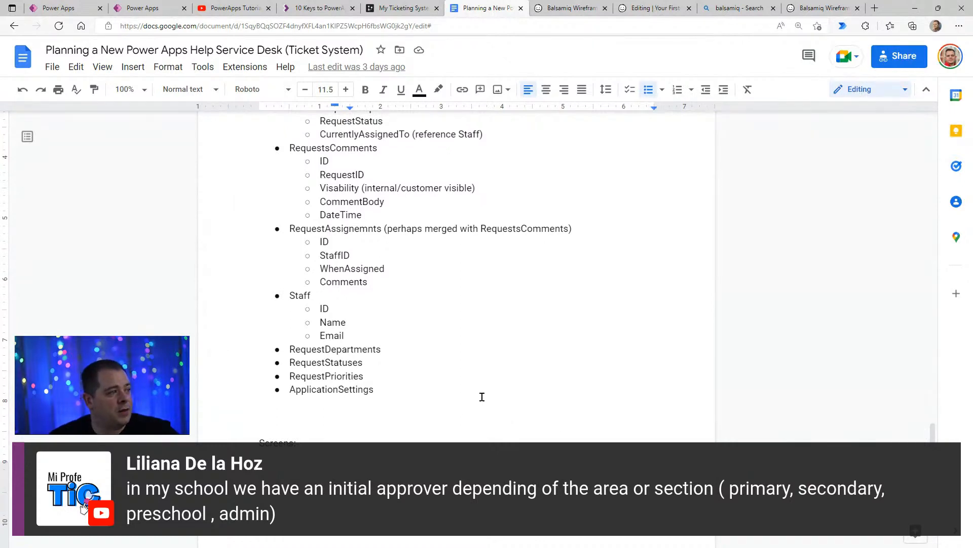
left_click(507, 303)
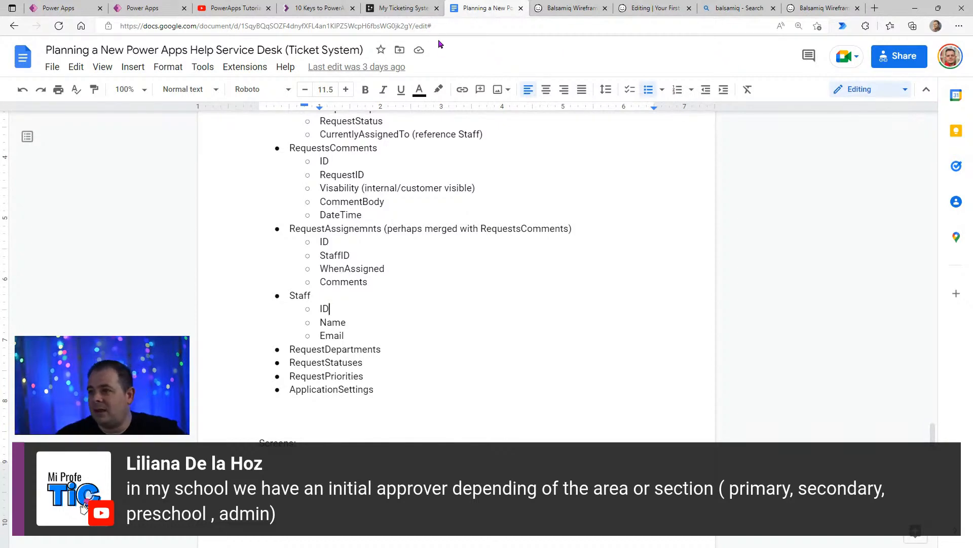
left_click(401, 9)
left_click_drag(724, 447, 742, 469)
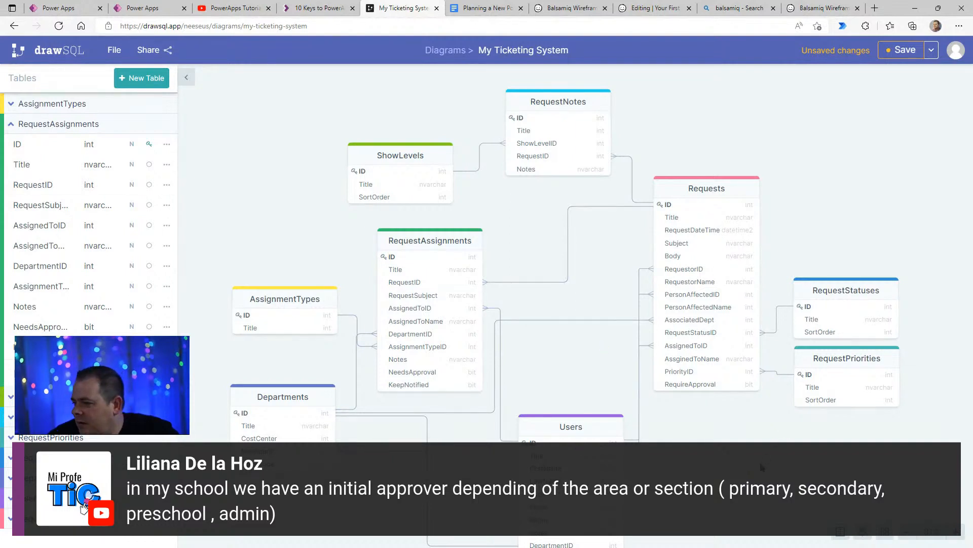
left_click_drag(760, 467, 742, 438)
- Switch to the Power Apps ticketing app and preview the Submit Request Screen with its subject and description fields
left_click(571, 8)
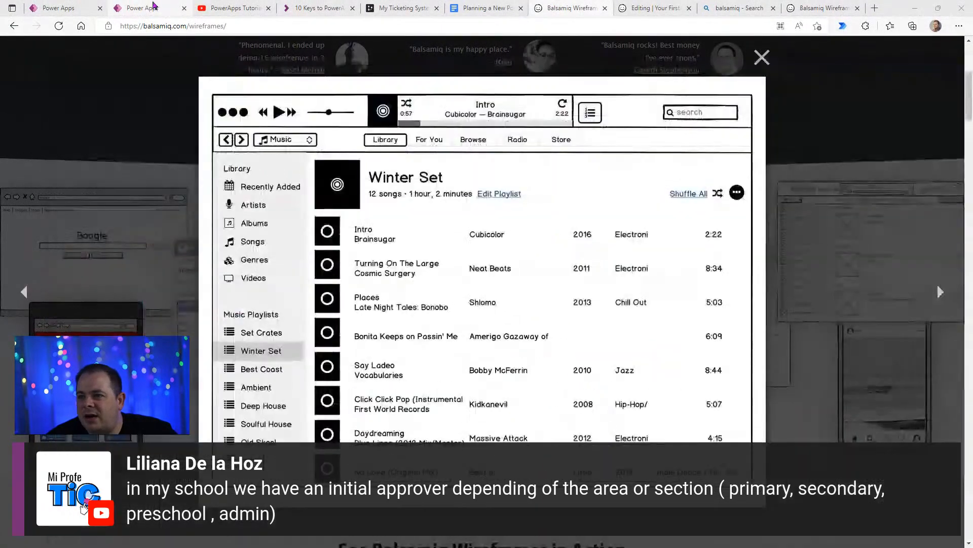
left_click(154, 6)
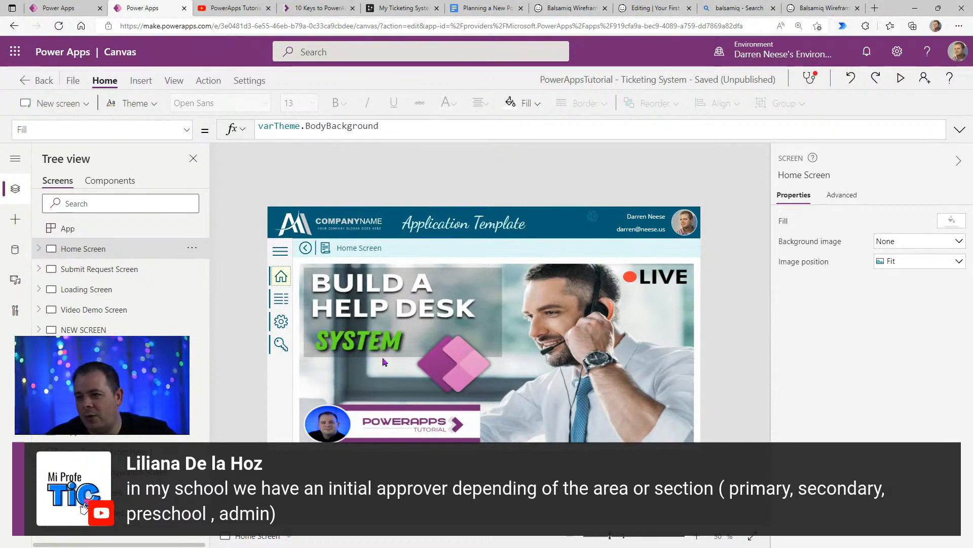
left_click(901, 78)
left_click(90, 249)
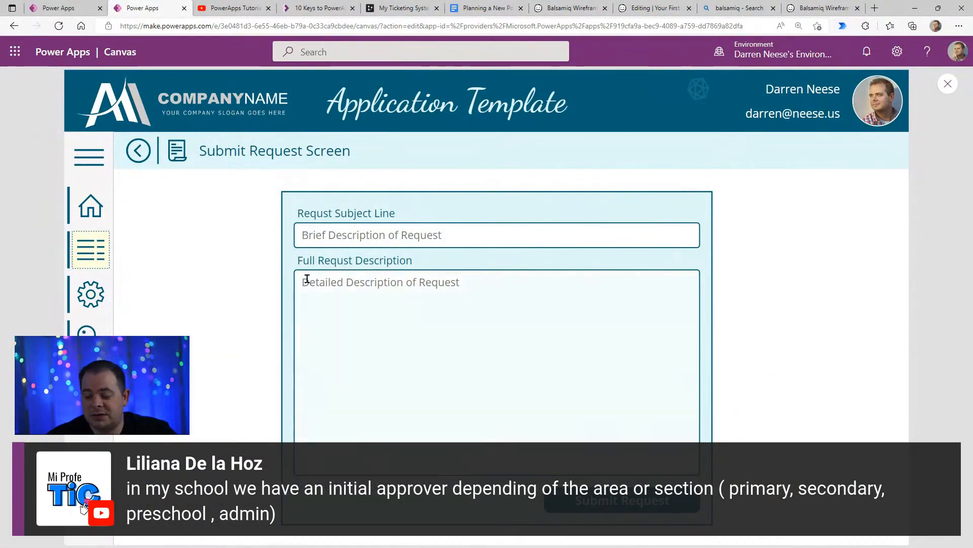
left_click(441, 228)
left_click(507, 327)
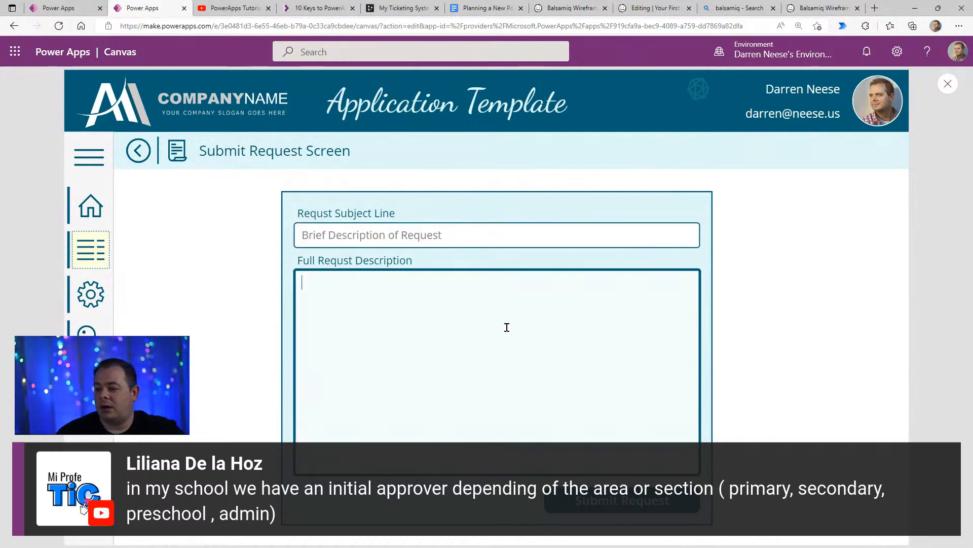
left_click(947, 83)
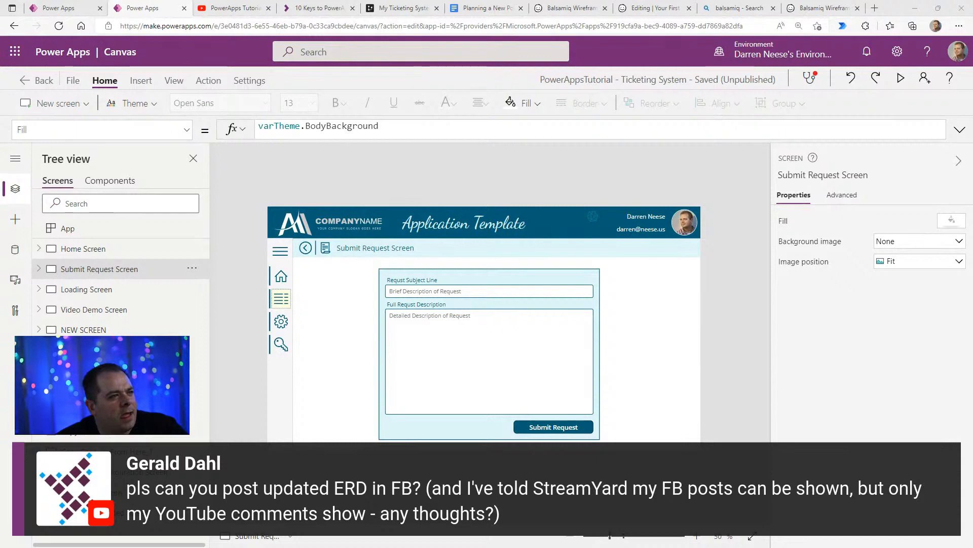
- Switch to the DrawSQL diagram, save it and copy its share link
left_click(403, 9)
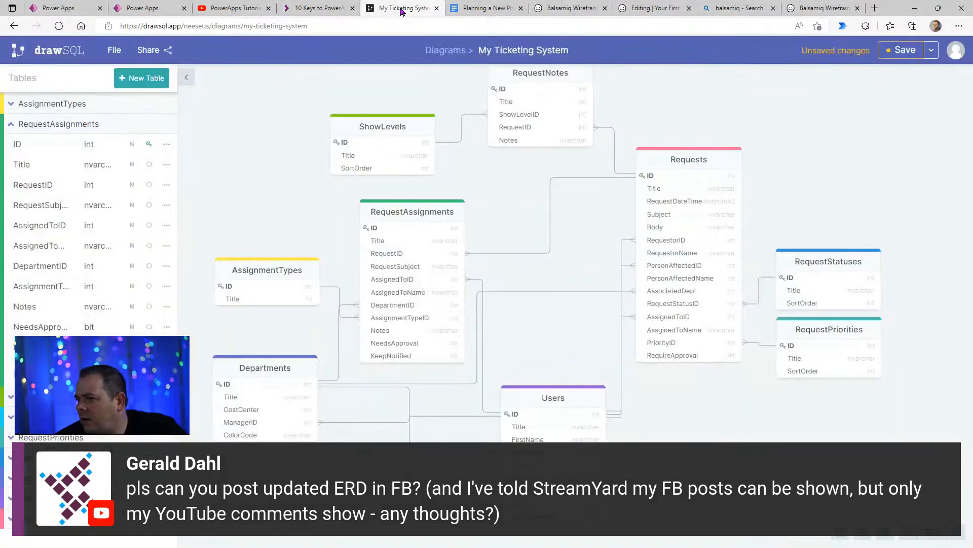
left_click(901, 50)
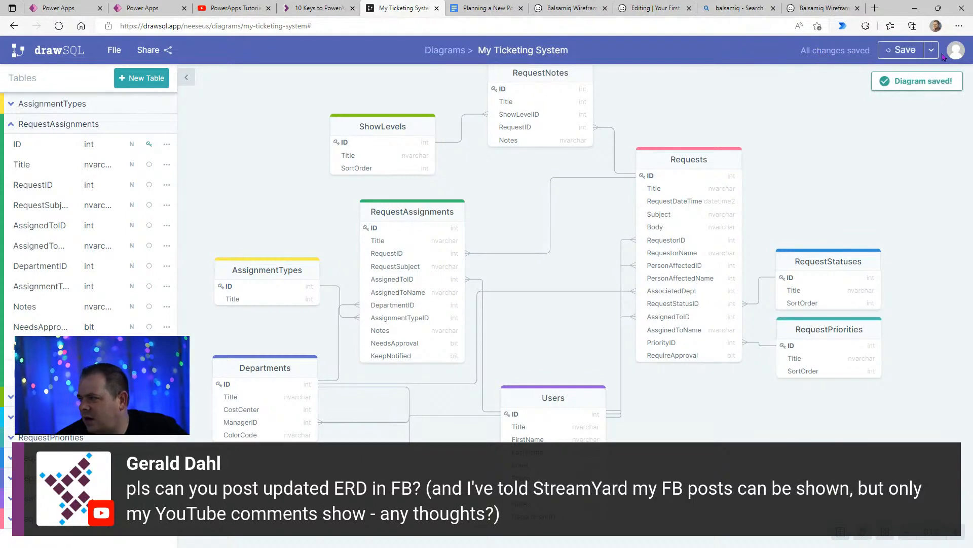
left_click(151, 50)
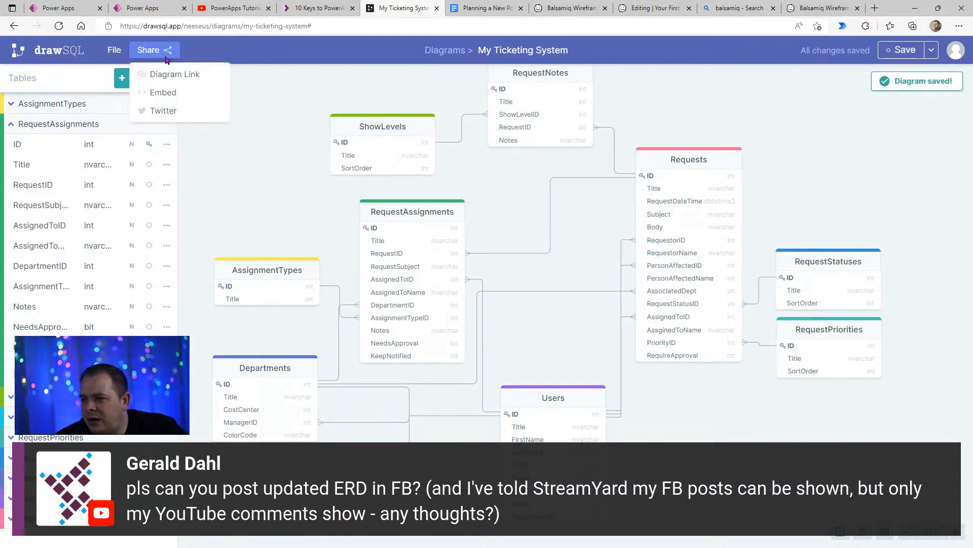
left_click(190, 82)
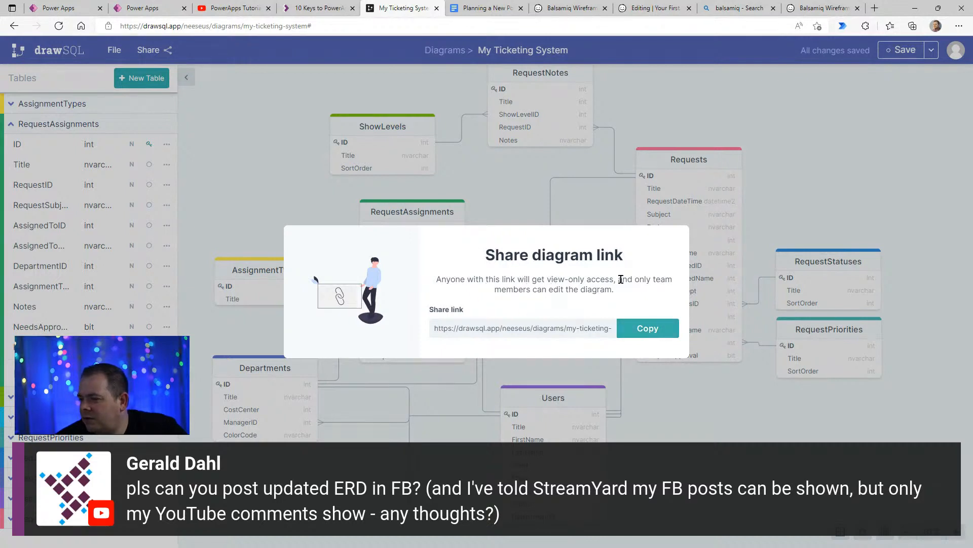
left_click(648, 328)
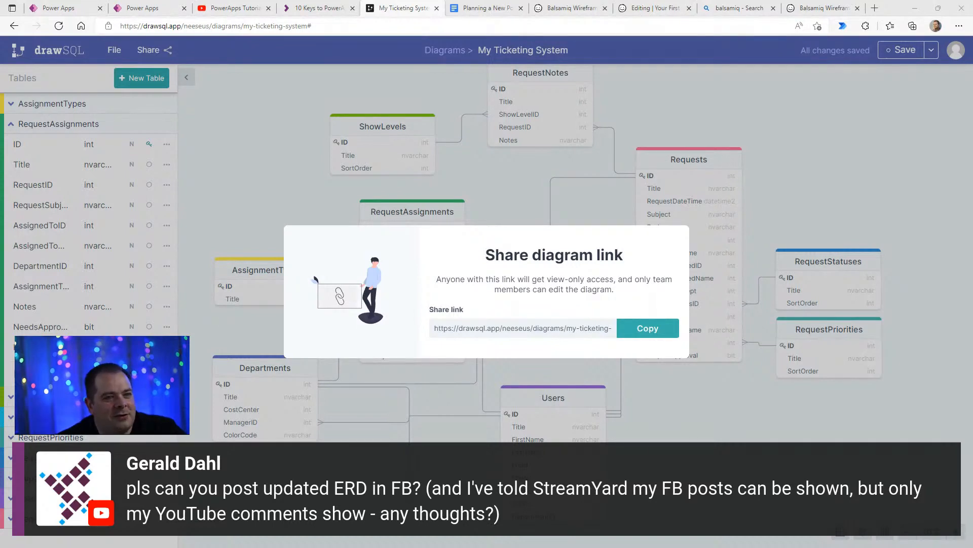
left_click(637, 329)
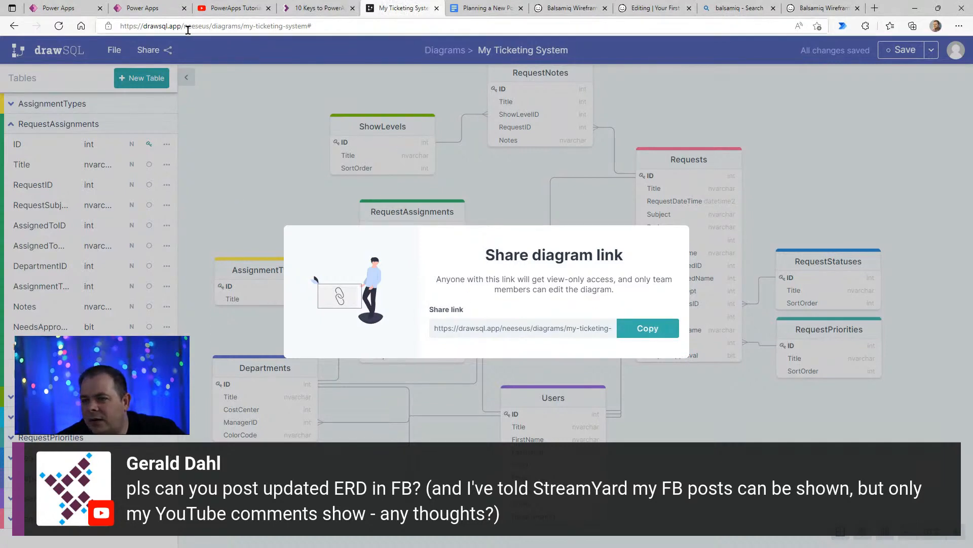
left_click(783, 227)
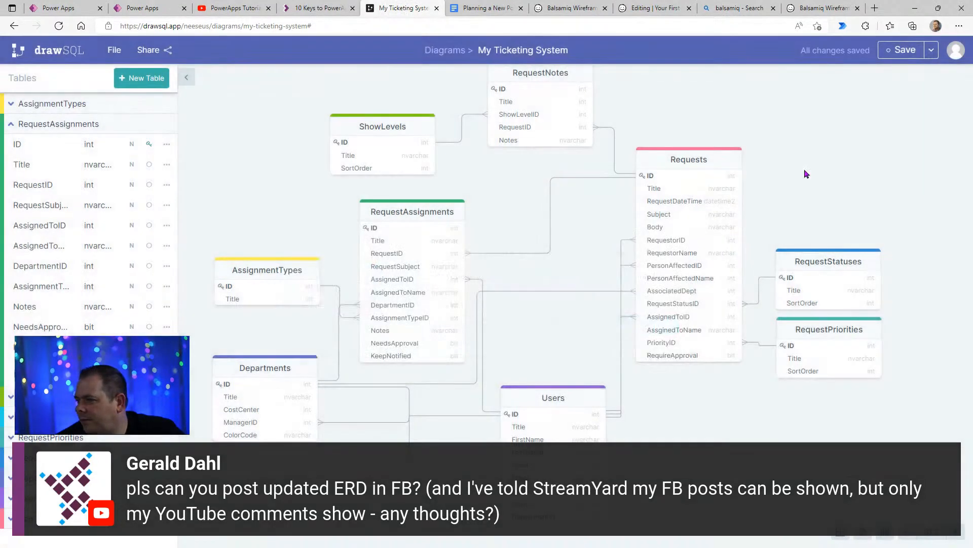
- Share the diagram on Twitter by posting the prefilled tweet, and close the Twitter page
left_click(155, 49)
left_click(176, 110)
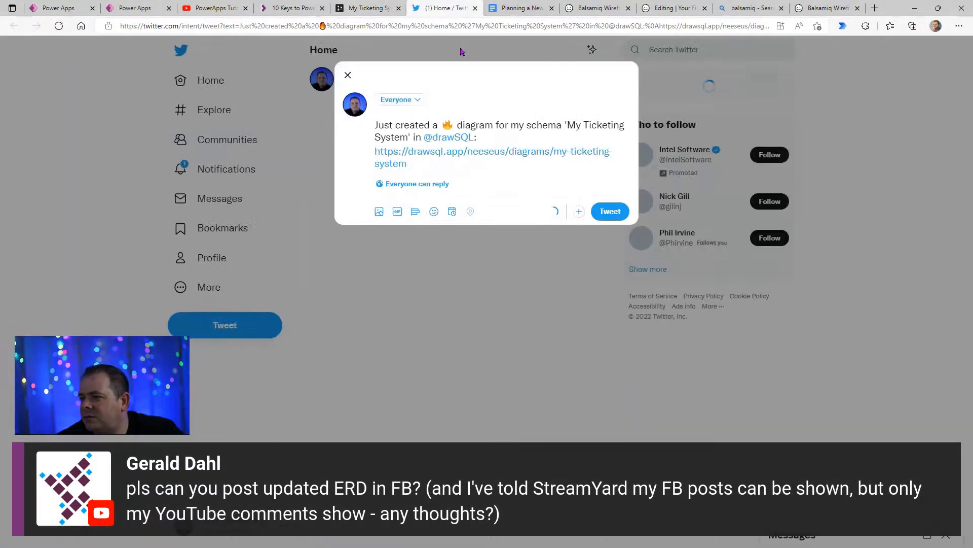
left_click(608, 213)
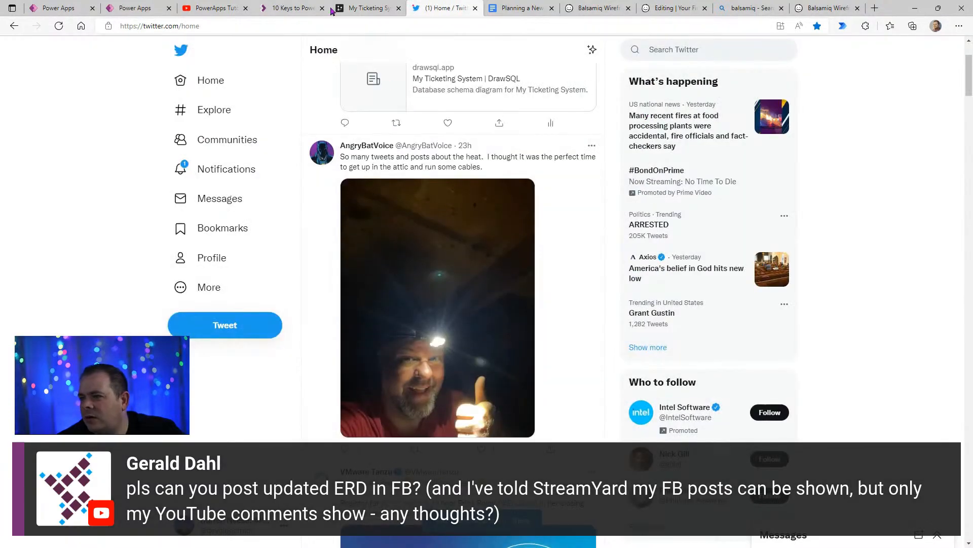
left_click(360, 8)
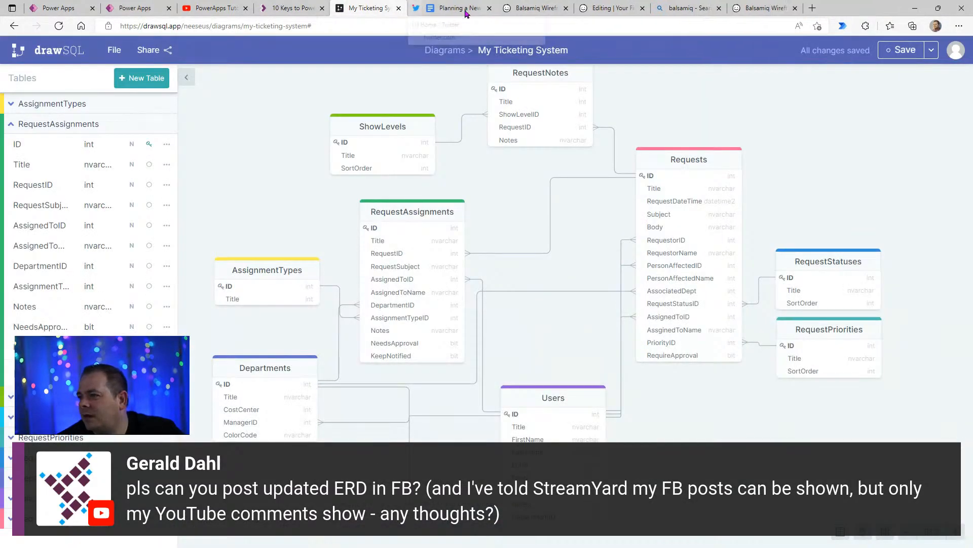
left_click(476, 8)
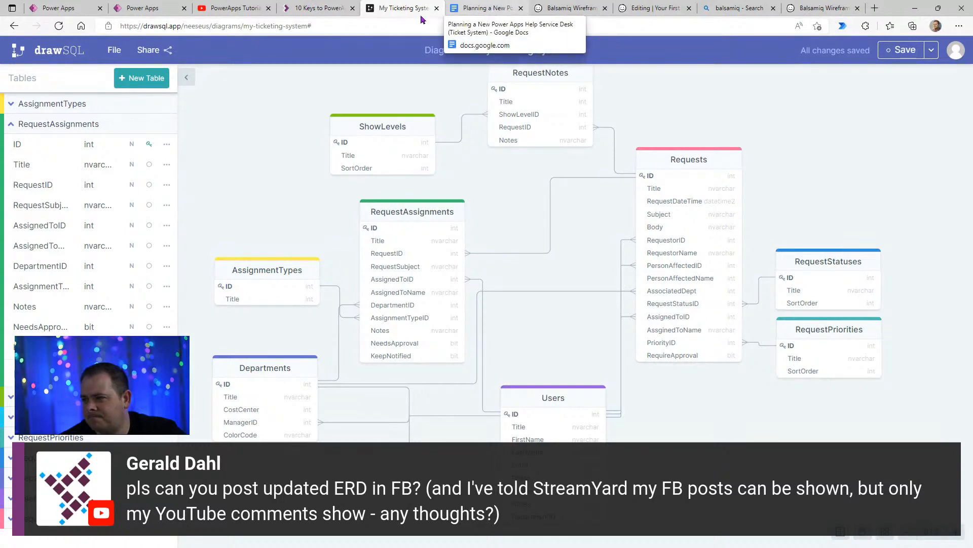
- Dismiss the Canvas app from Figma dialog on the Power Apps home page and return to the ticketing app editor
left_click(73, 9)
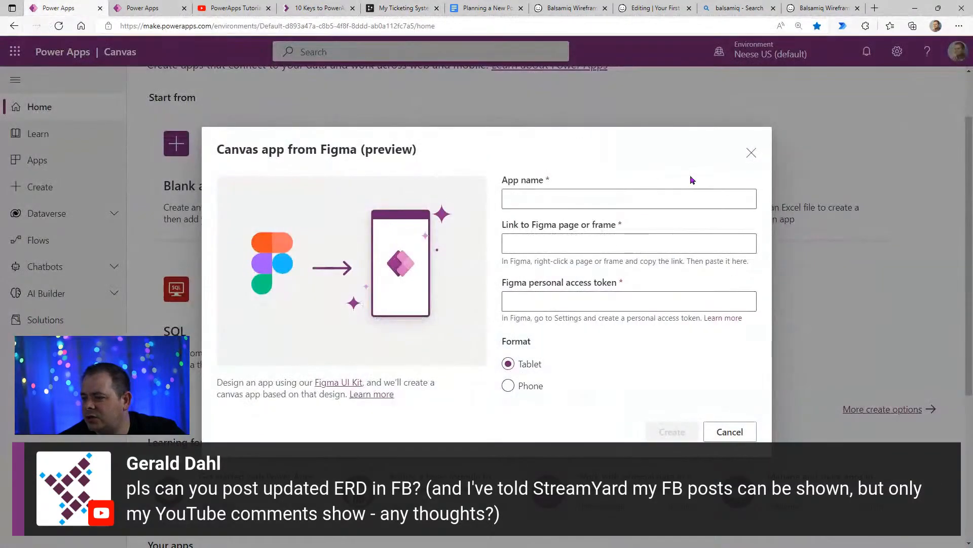
left_click(751, 153)
left_click(143, 8)
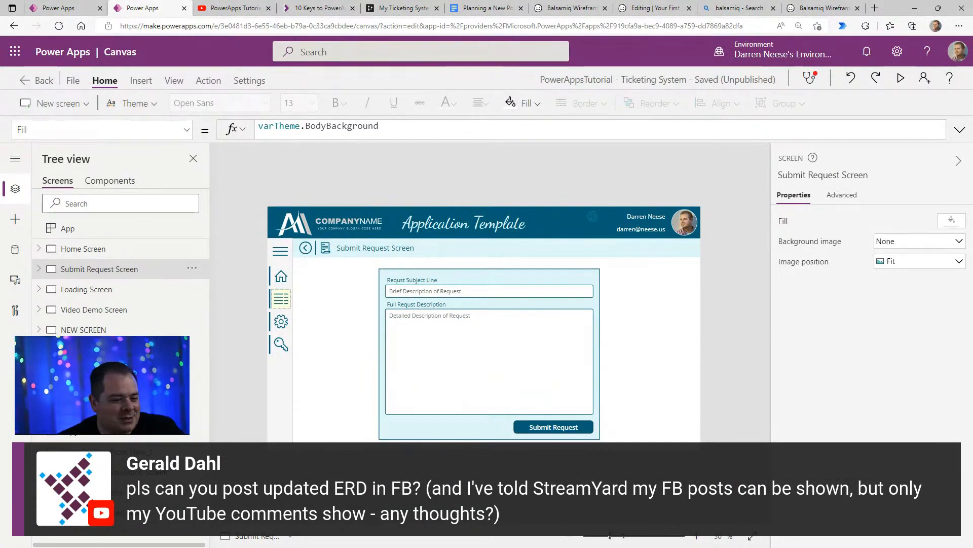
- Switch to Balsamiq Wireframes, examine the Edit Client wireframe, and return to the Power Apps editor
key("alt+Tab")
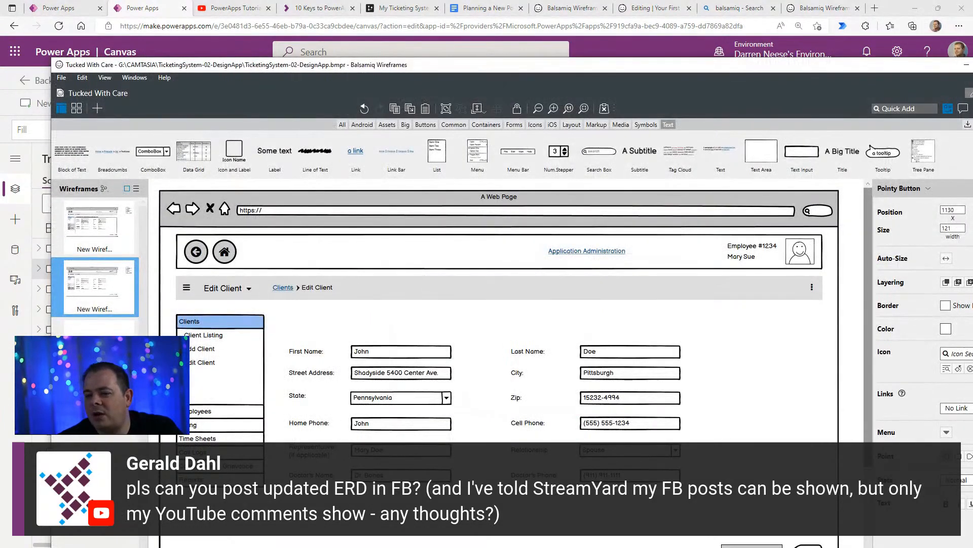
scroll(667, 348, "down", 1)
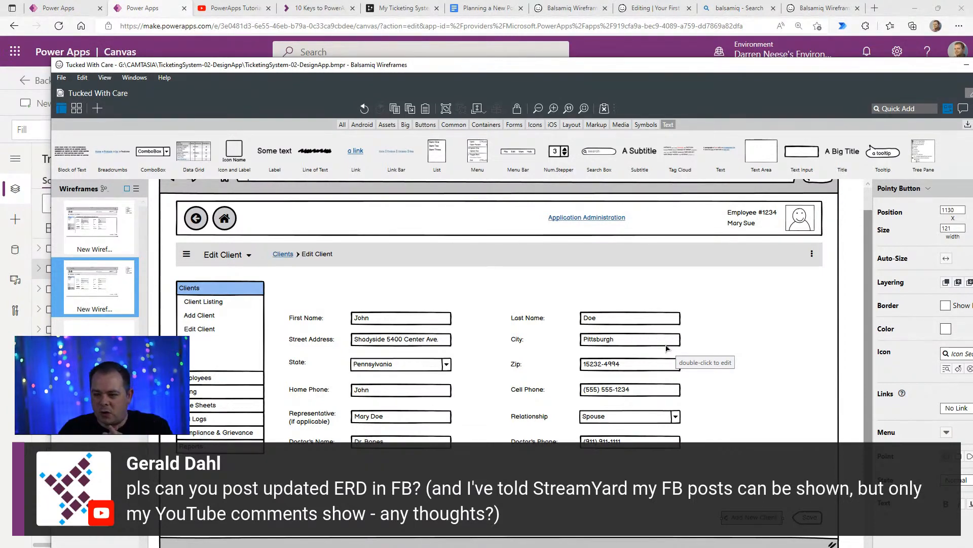
left_click(147, 49)
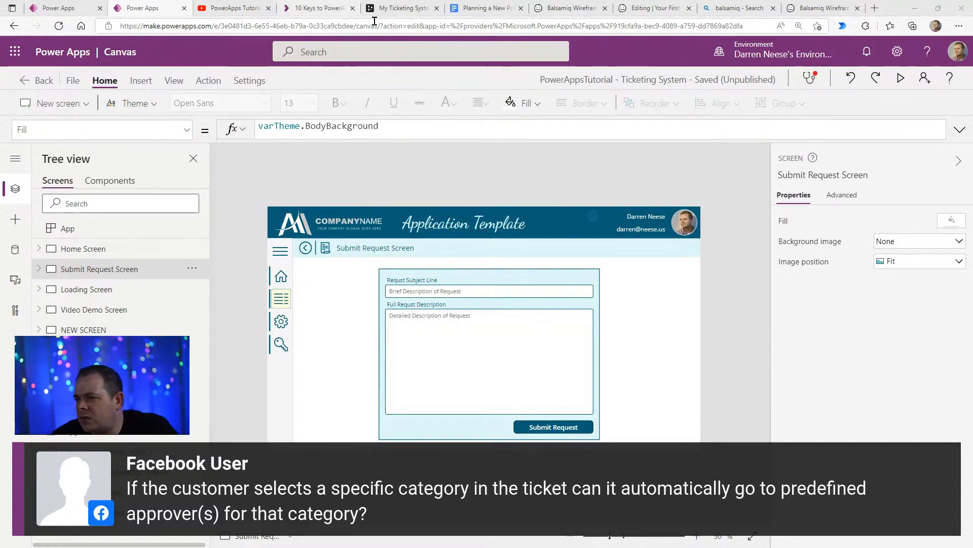
- In the DrawSQL diagram, move the RequestStatuses and RequestPriorities tables farther right of Requests and slightly down
left_click(404, 8)
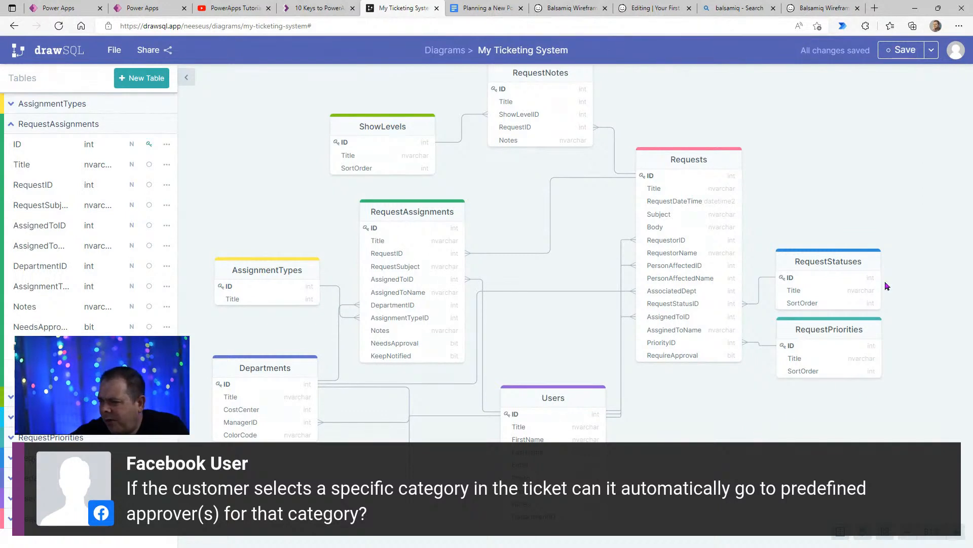
left_click_drag(839, 335, 842, 339)
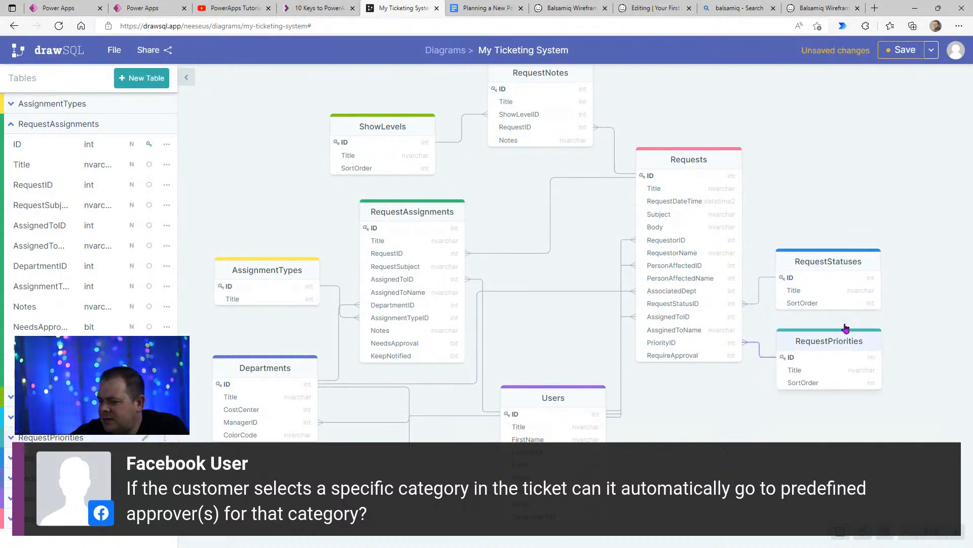
left_click_drag(859, 257, 884, 254)
left_click_drag(859, 336, 884, 347)
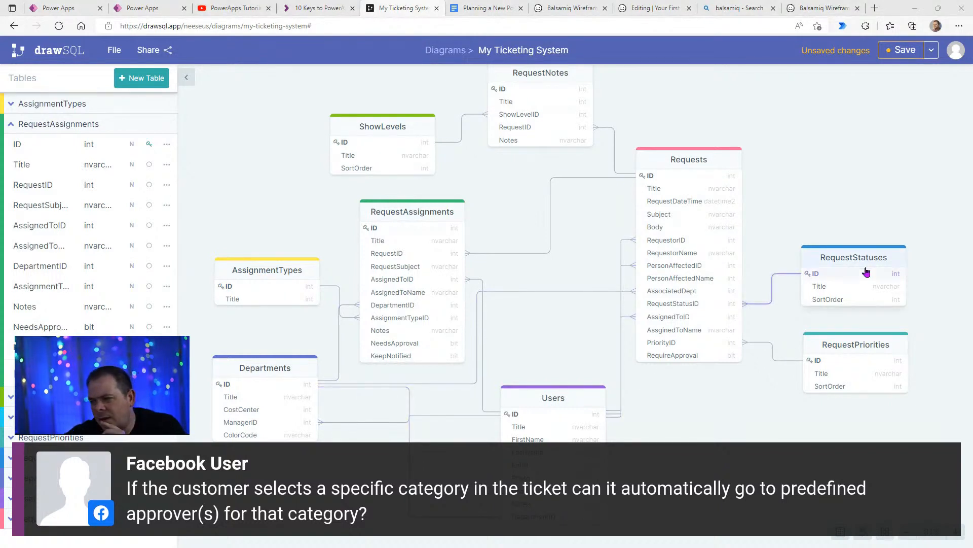
left_click_drag(874, 261, 874, 274)
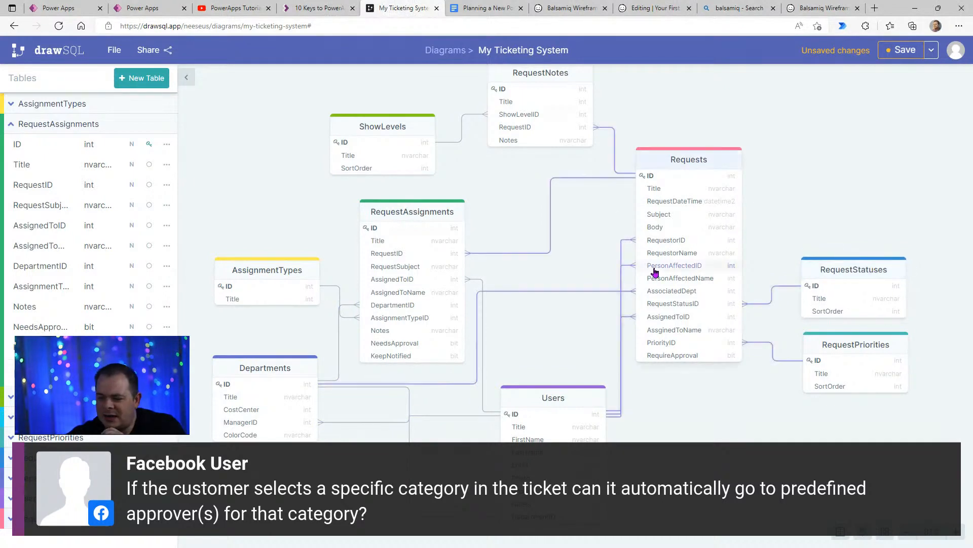
- Nudge the Departments table slightly down and line up RequestStatuses directly above RequestPriorities, slightly closer to Requests
left_click_drag(257, 371, 259, 376)
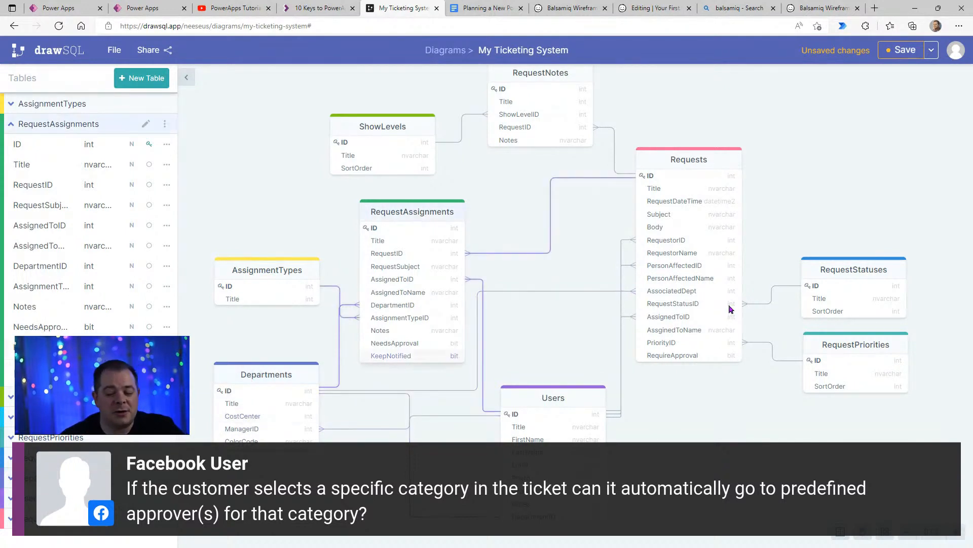
left_click_drag(867, 282, 862, 277)
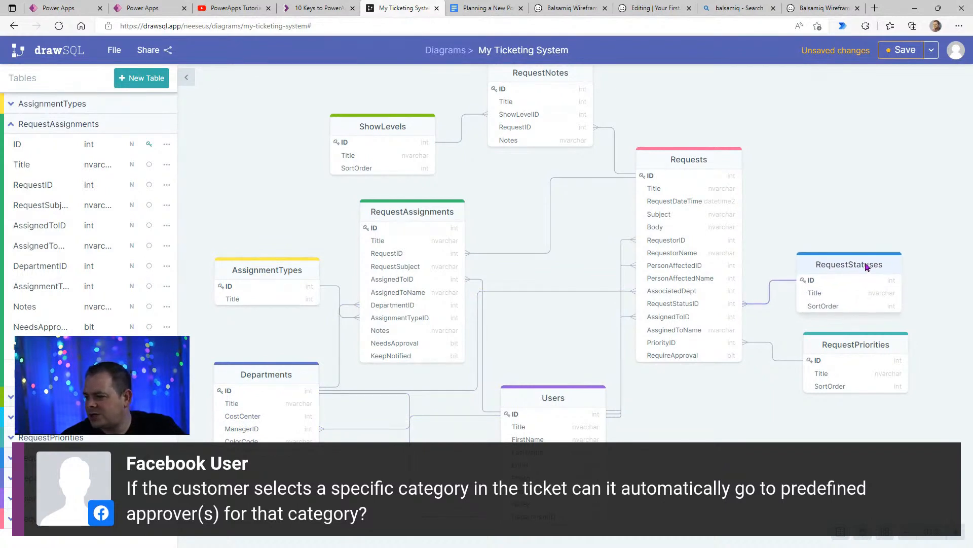
left_click_drag(854, 345, 848, 344)
left_click_drag(855, 265, 855, 272)
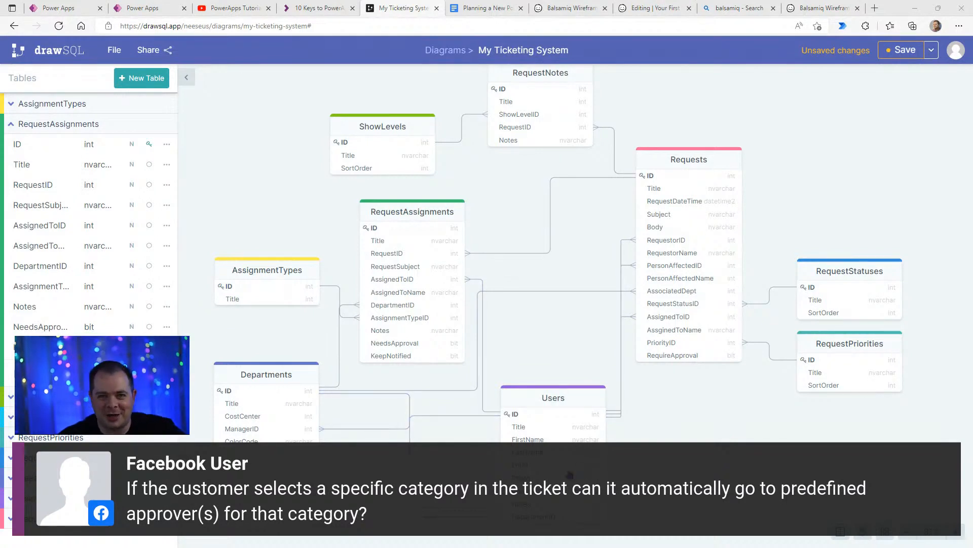
- Collapse the column list of the RequestAssignments table
left_click(12, 125)
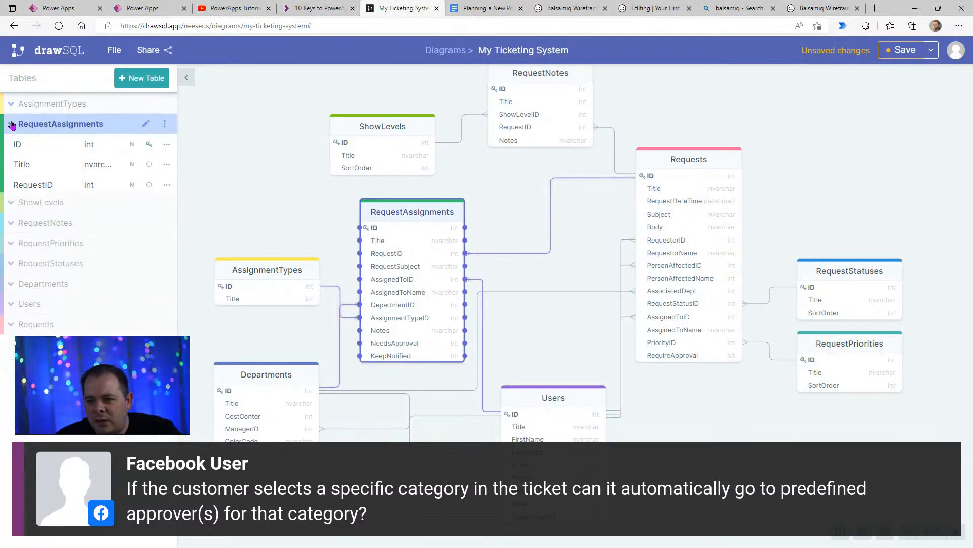
- Add a new table named RequestCategories and place it to the right of Requests, above RequestStatuses
left_click(148, 83)
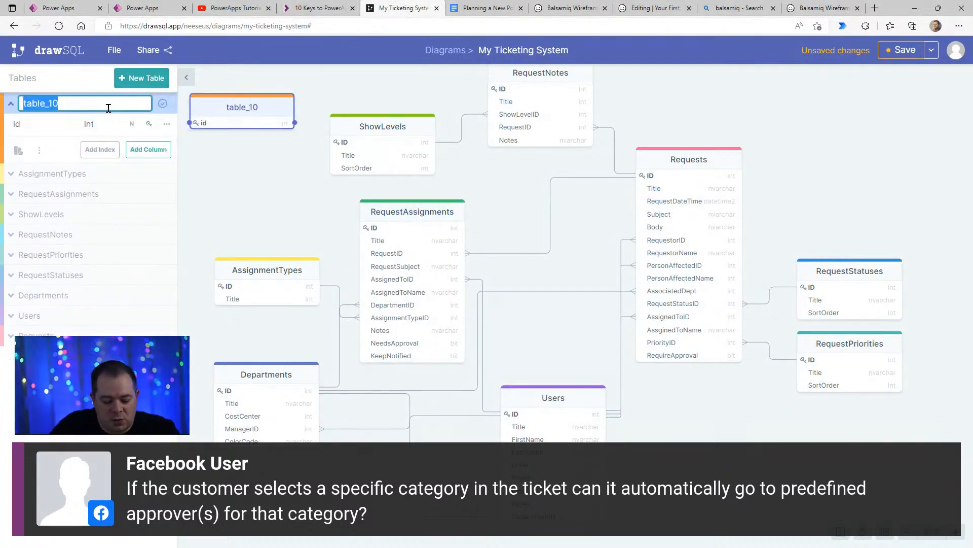
type("Re")
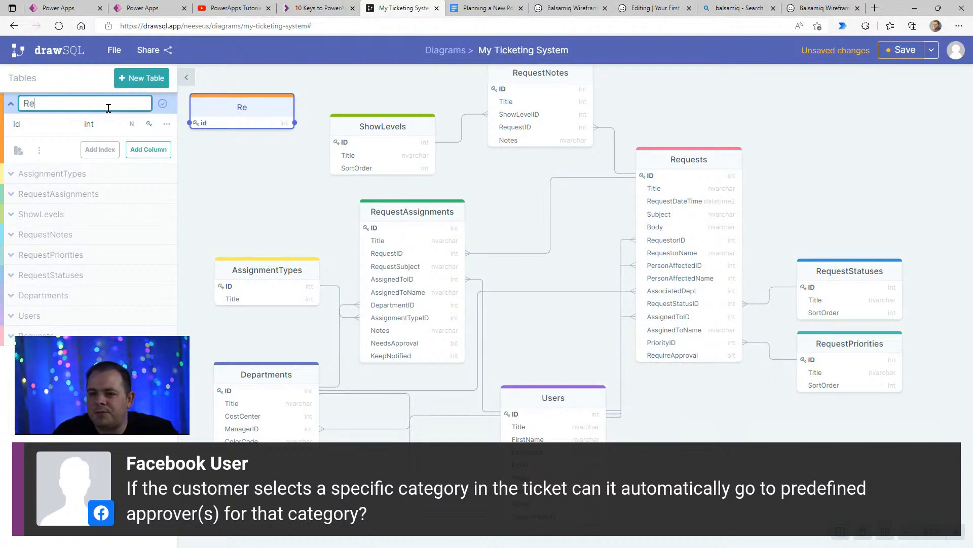
type("questCategory")
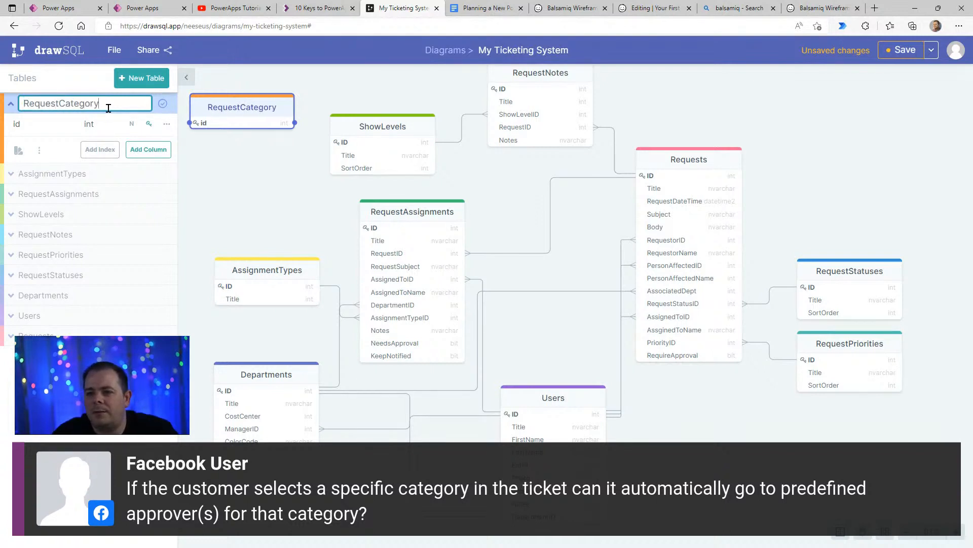
key("BackSpace")
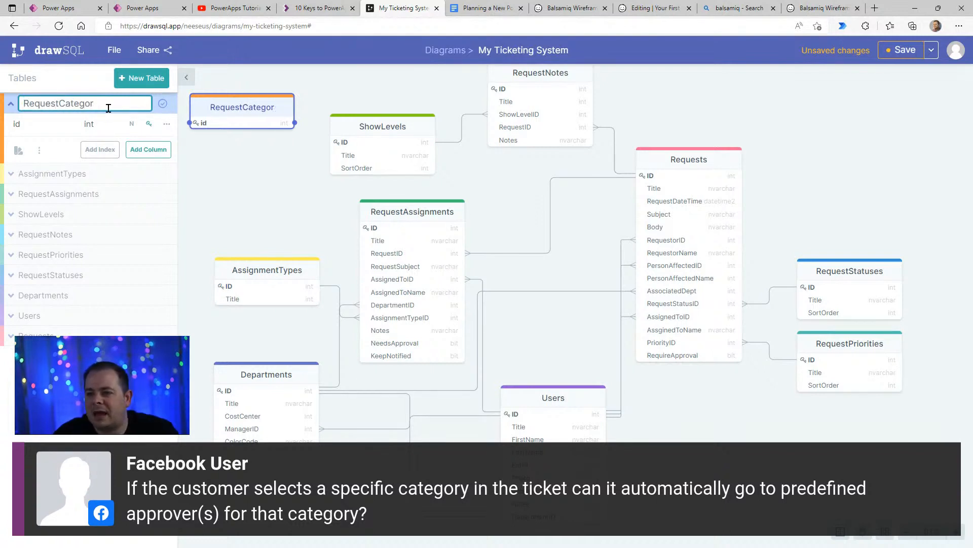
type("ies")
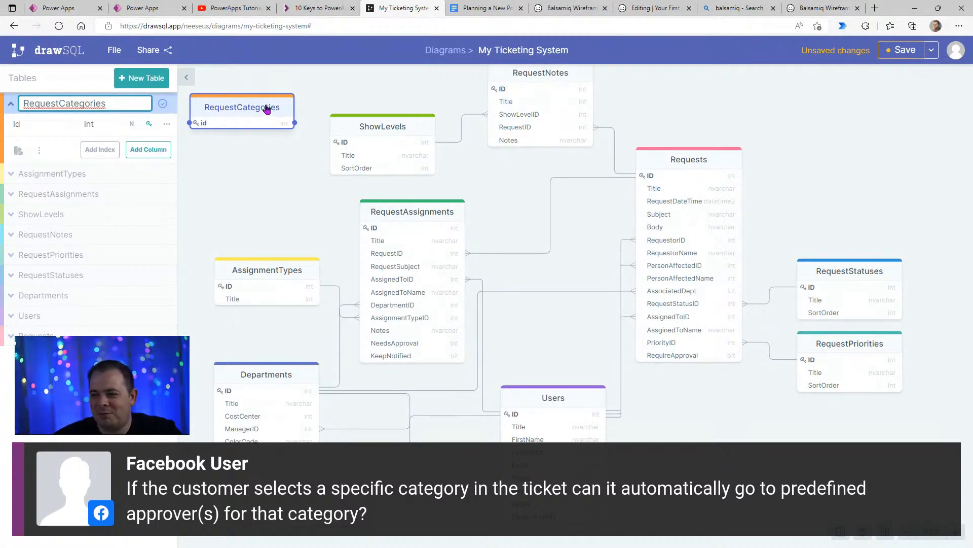
left_click_drag(244, 112, 842, 198)
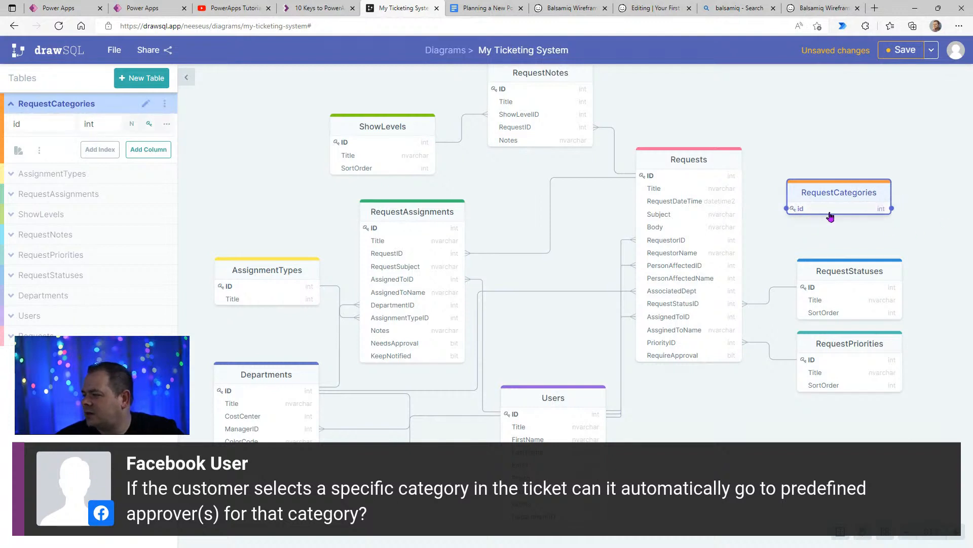
- Rename the id column of the RequestCategories table to ID in capitals
left_click(44, 127)
double_click(16, 124)
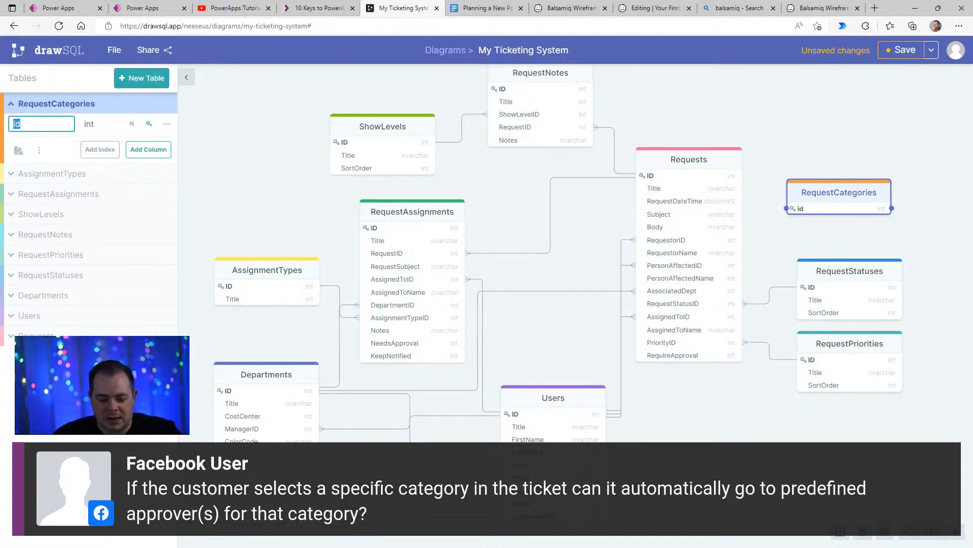
type("ID")
key("Return")
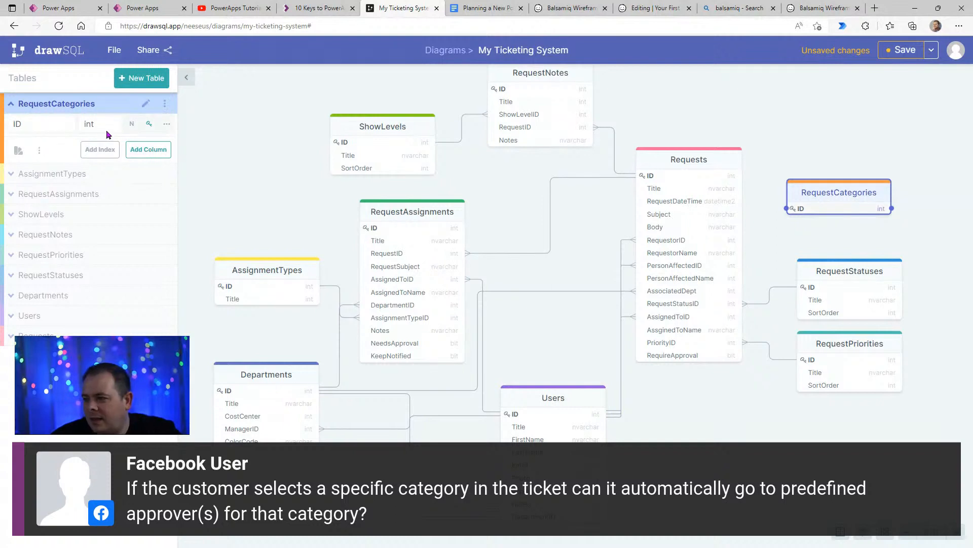
- Add a Title column of type nvarchar to RequestCategories and nudge the table slightly right and up
left_click(154, 151)
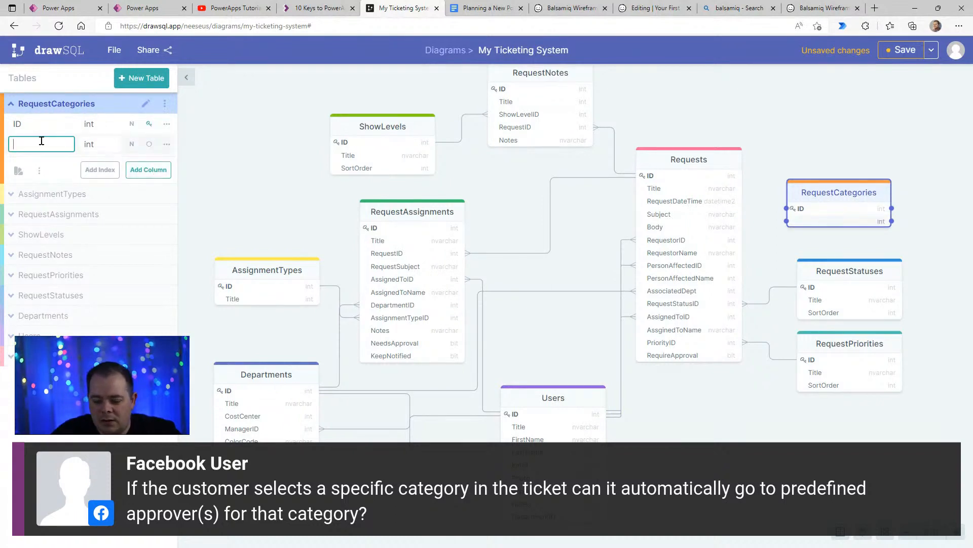
type("Title")
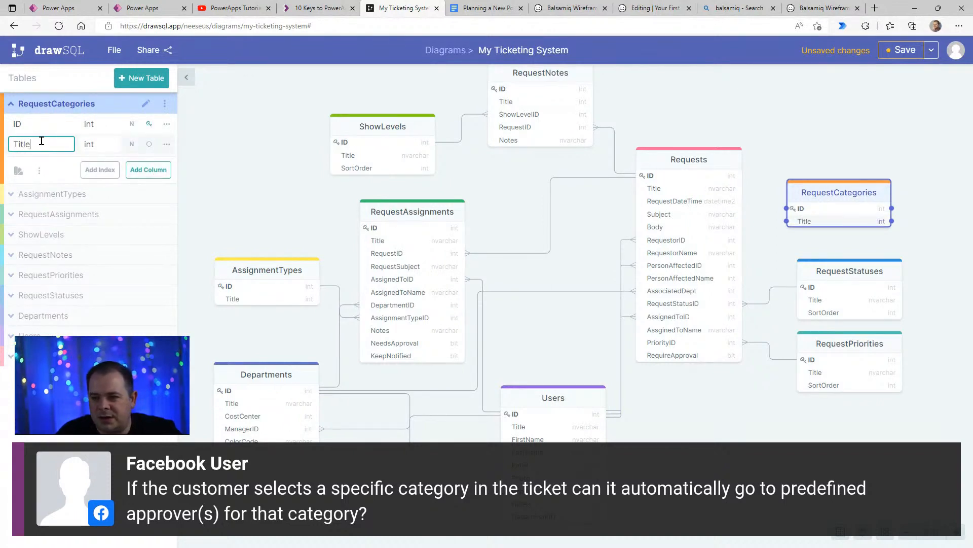
key("Tab")
scroll(168, 223, "down", 3)
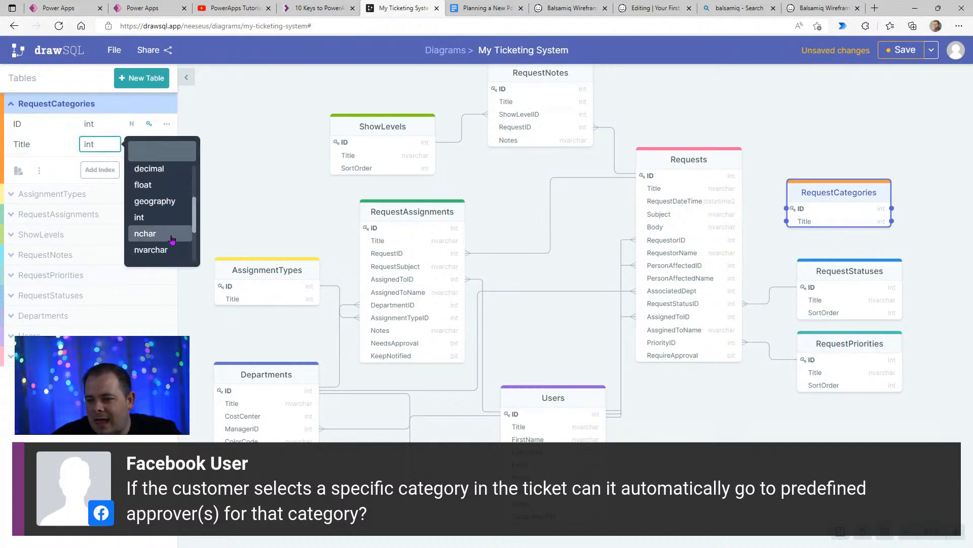
scroll(173, 238, "down", 2)
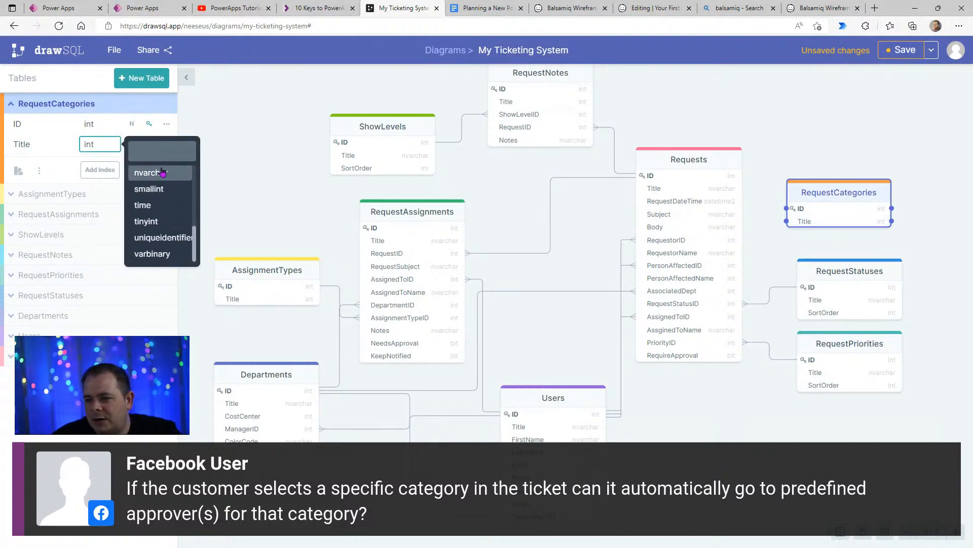
left_click(160, 172)
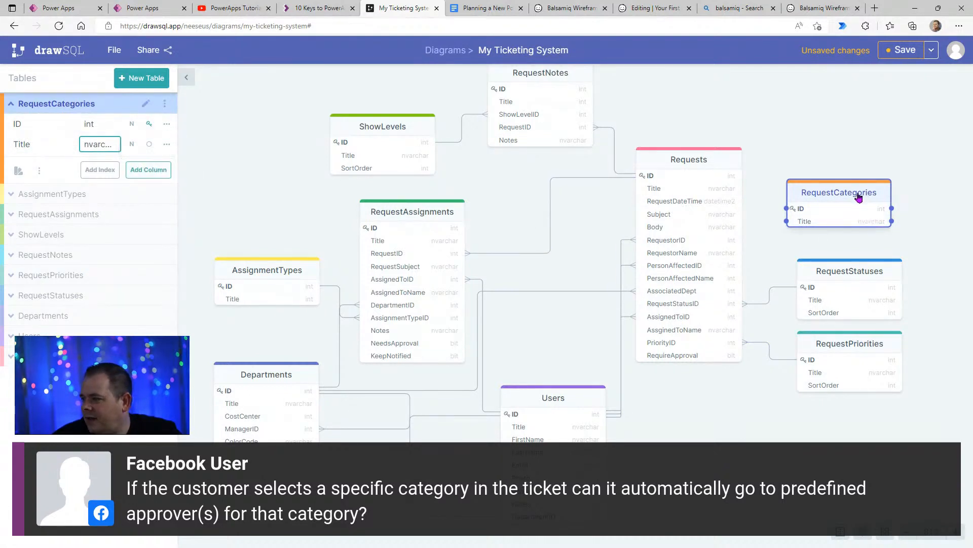
left_click_drag(860, 194, 867, 191)
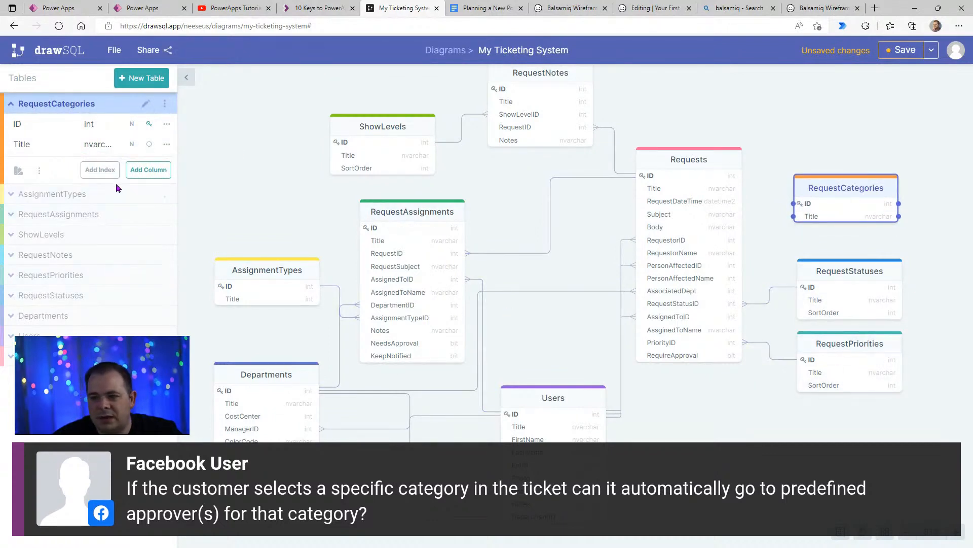
- Add a SortOrder column to the RequestCategories table
left_click(146, 170)
type("SortOd")
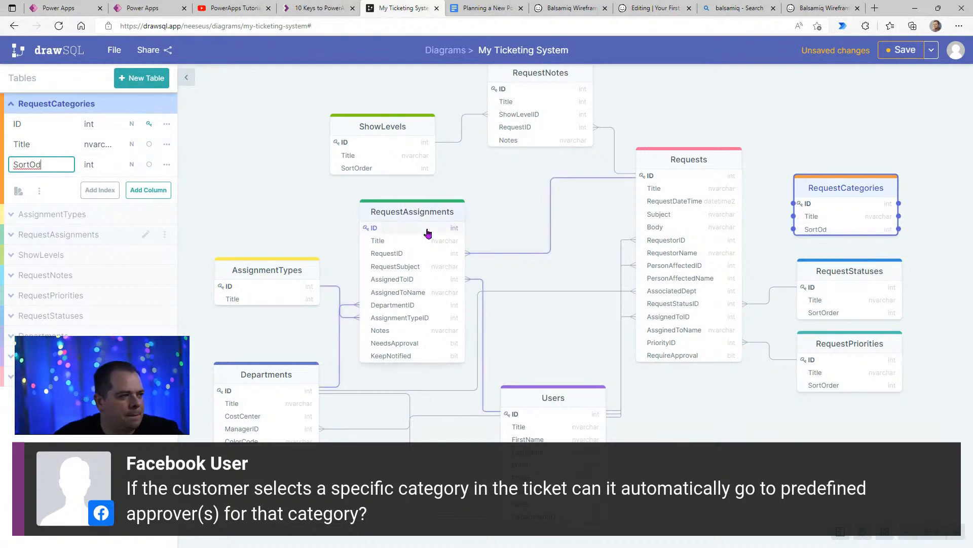
key("BackSpace")
type("rder")
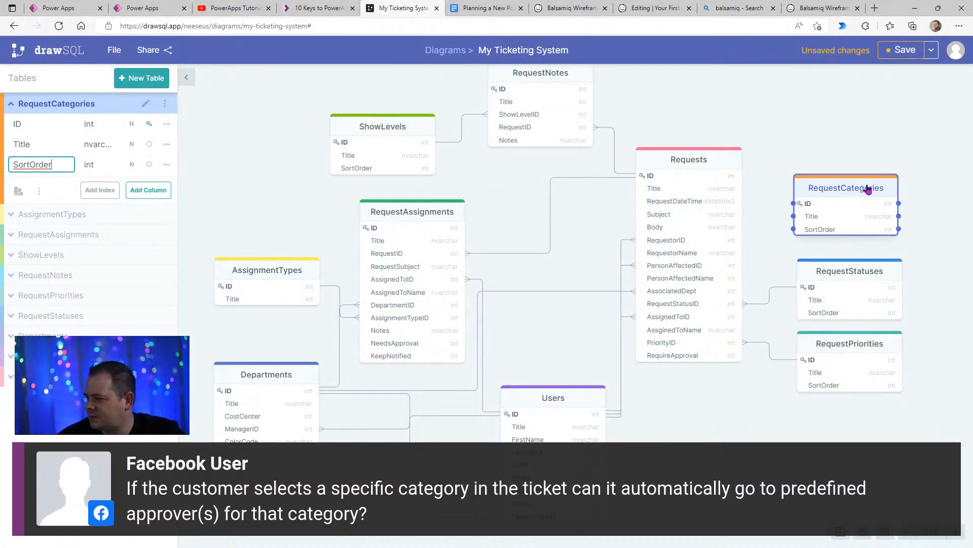
- Add a CategoryID column at the end of the Requests table
left_click(694, 167)
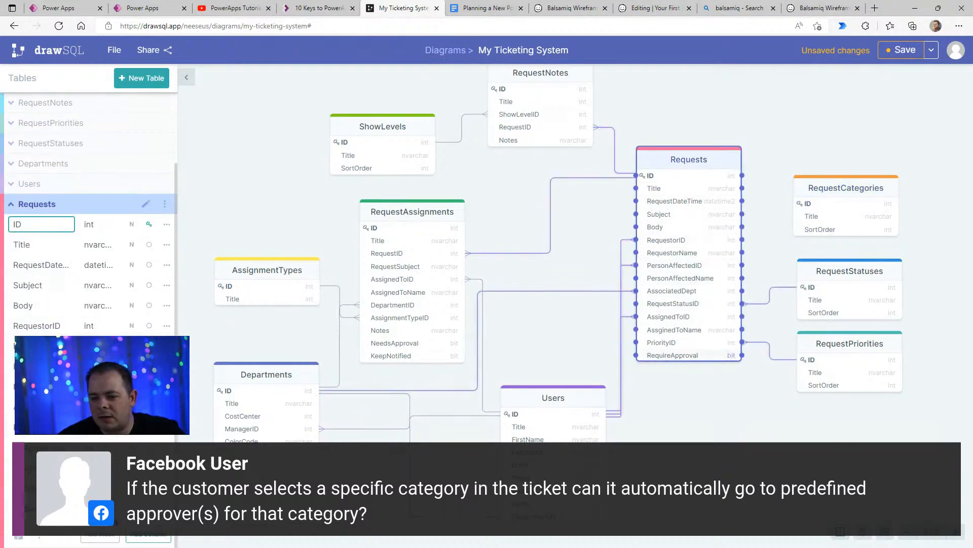
left_click(148, 538)
type("Ca")
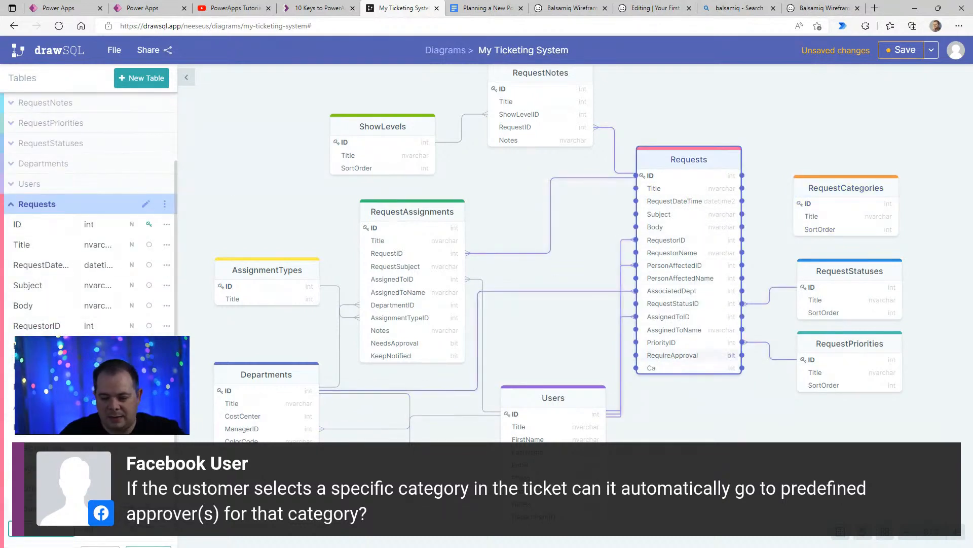
type("tegor")
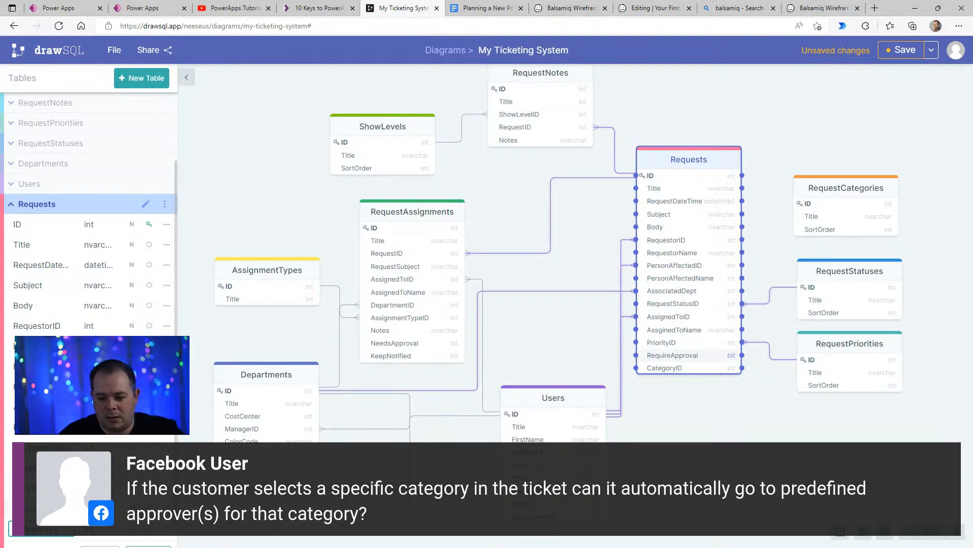
type("yID")
left_click(951, 151)
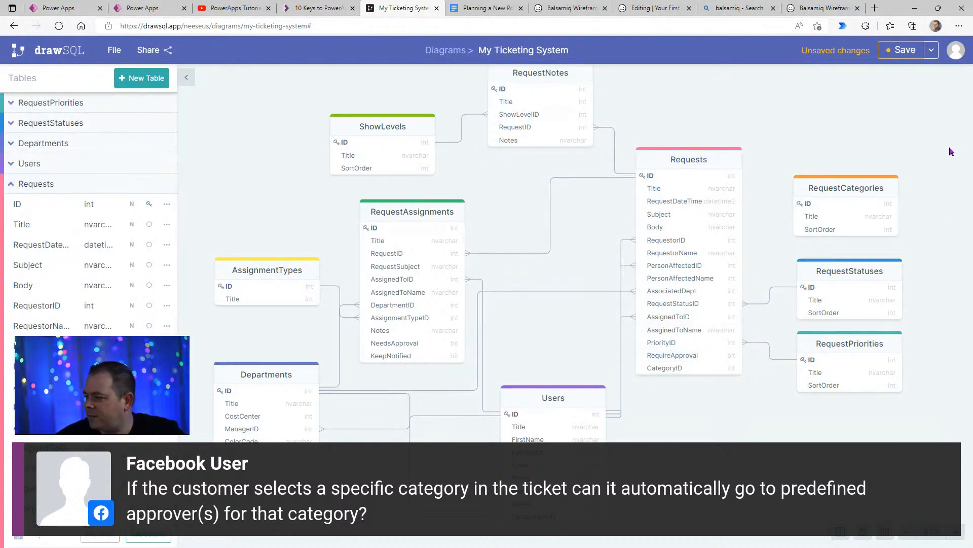
- Link CategoryID in Requests to ID in RequestCategories with a Many-To-One relationship
left_click(693, 372)
left_click_drag(742, 368, 807, 204)
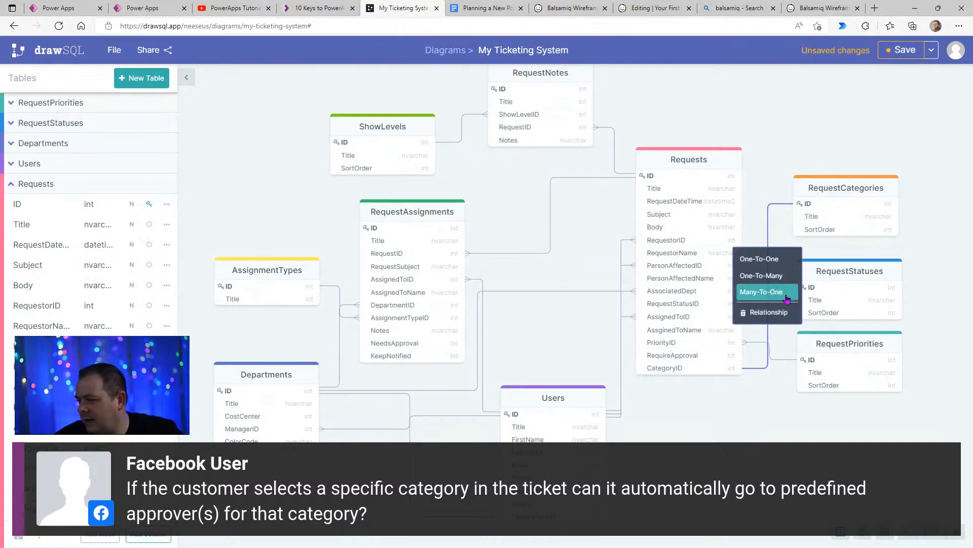
left_click(792, 290)
- Move RequestCategories slightly farther right of Requests and up, and shift AssignmentTypes slightly left and up
left_click_drag(842, 186, 877, 186)
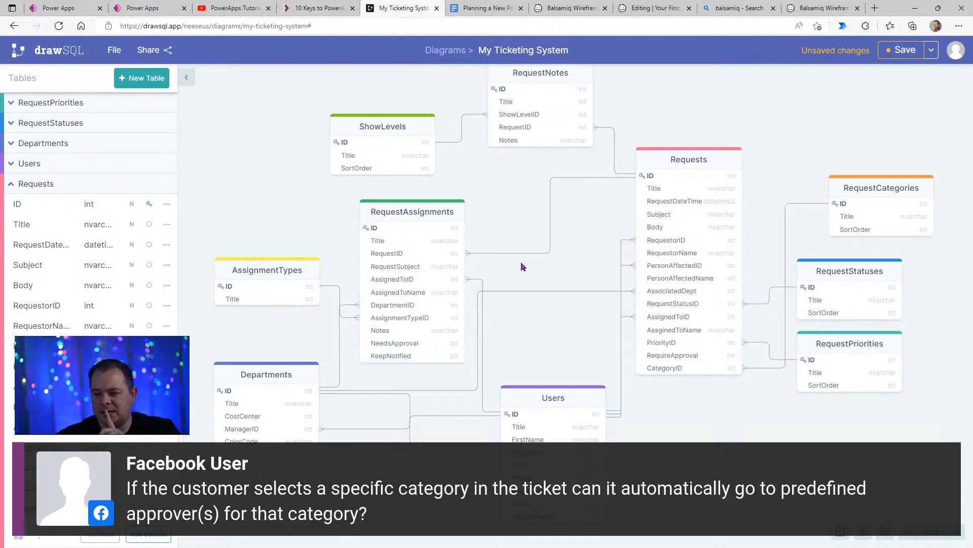
left_click_drag(301, 276, 280, 267)
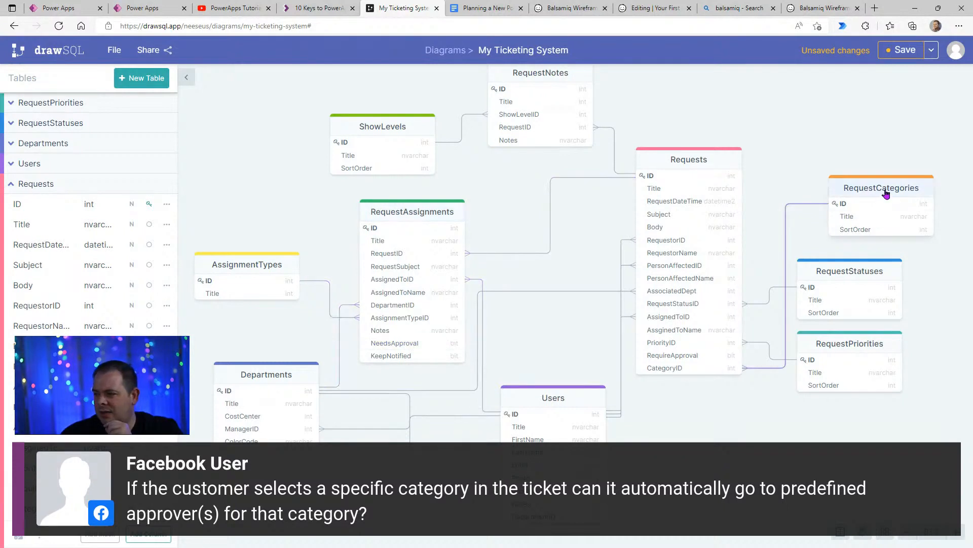
left_click_drag(886, 193, 875, 181)
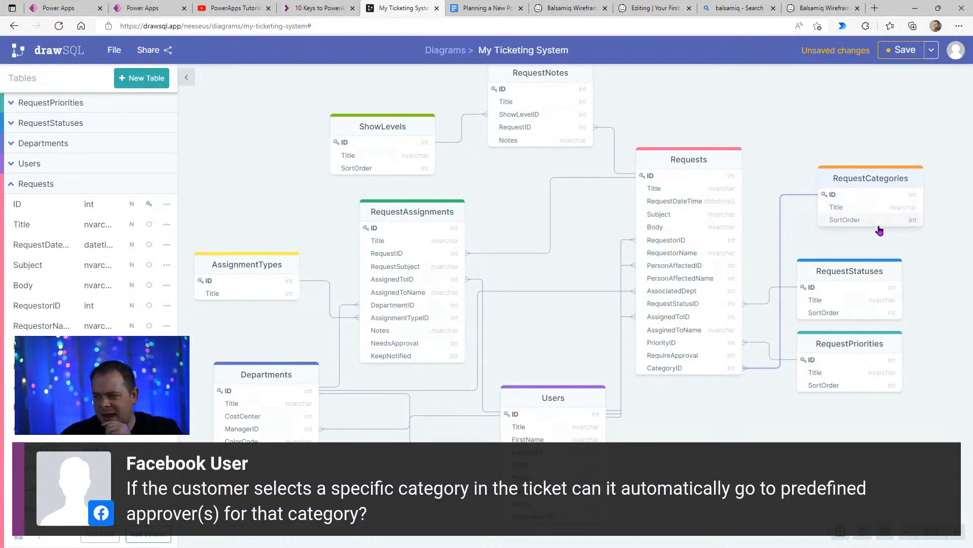
left_click(854, 274)
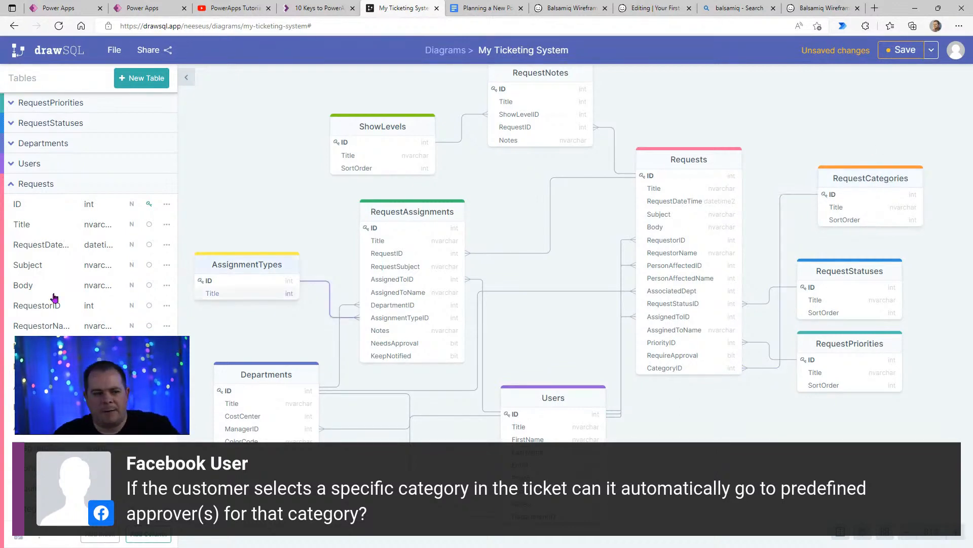
- Switch to the Google Docs planning document and place the cursor after the SLA bullet under Business Rules / Processes
left_click(488, 8)
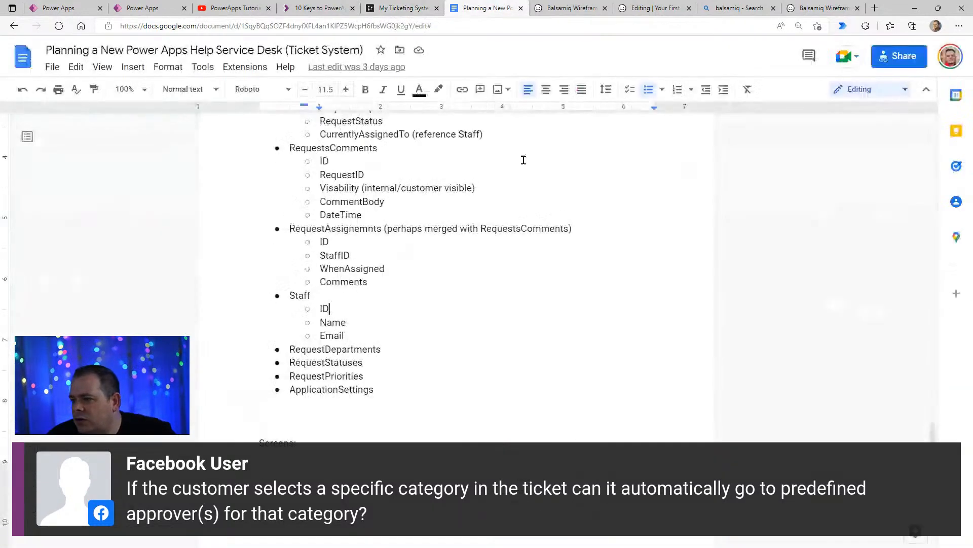
scroll(540, 372, "up", 5)
scroll(540, 372, "down", 9)
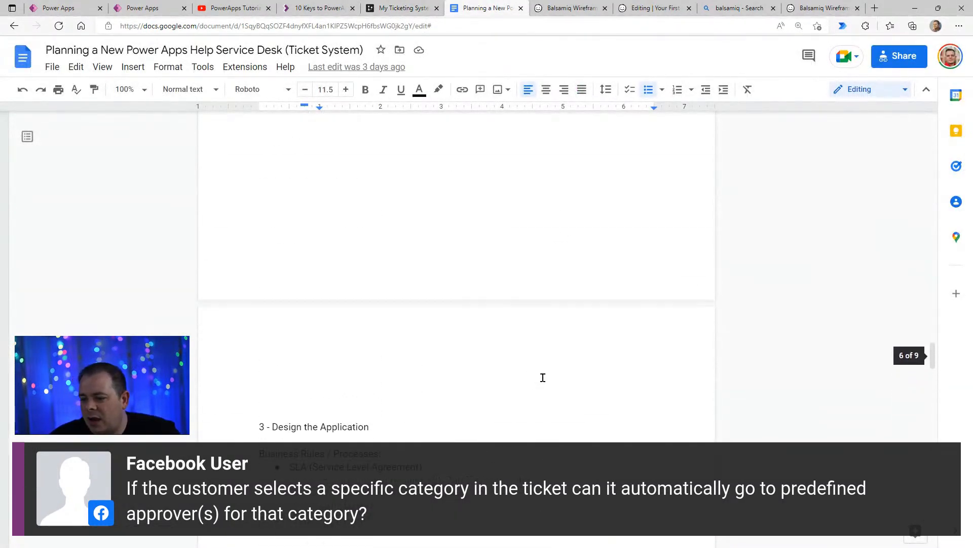
scroll(373, 291, "up", 3)
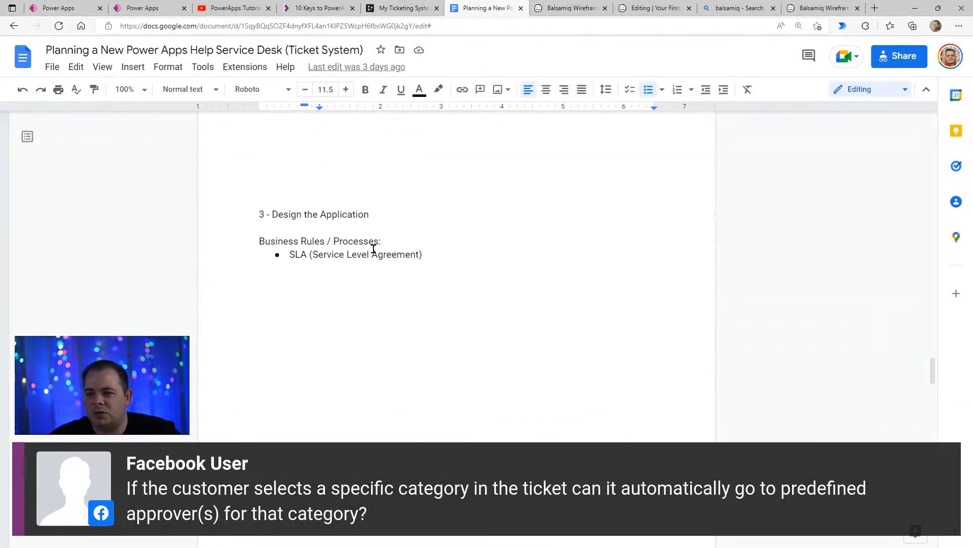
left_click(423, 233)
left_click(499, 257)
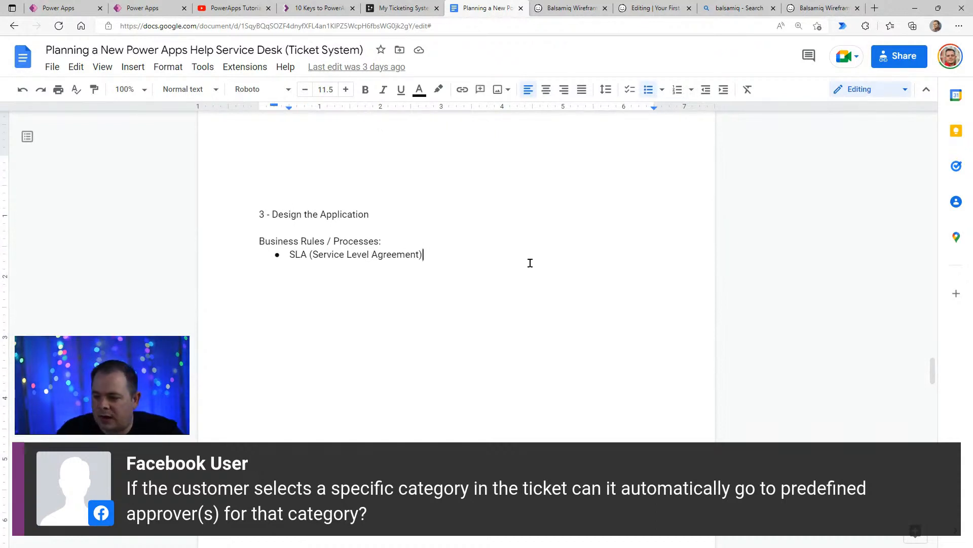
- Add a new bullet below SLA under Business Rules / Processes that begins "If ticket category"
key("Return")
type("If")
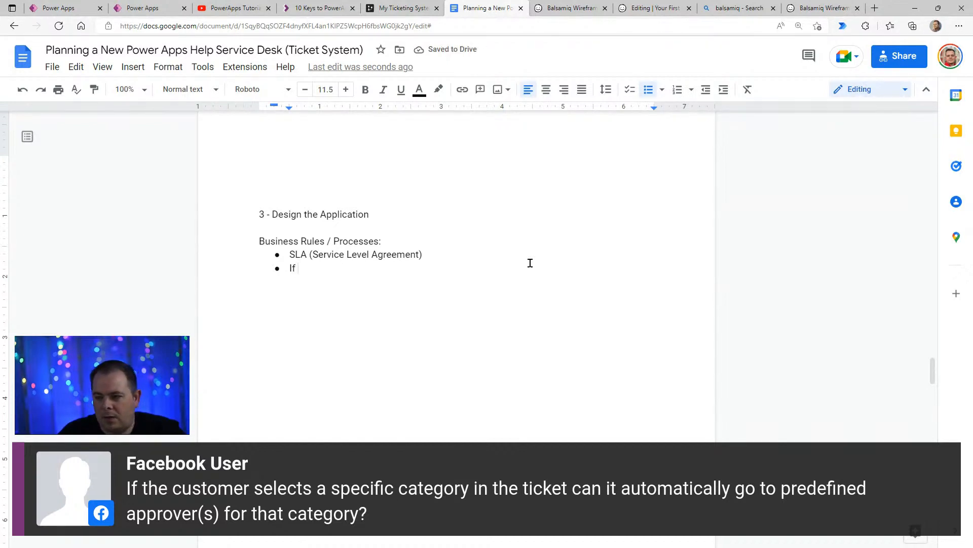
type(" categor")
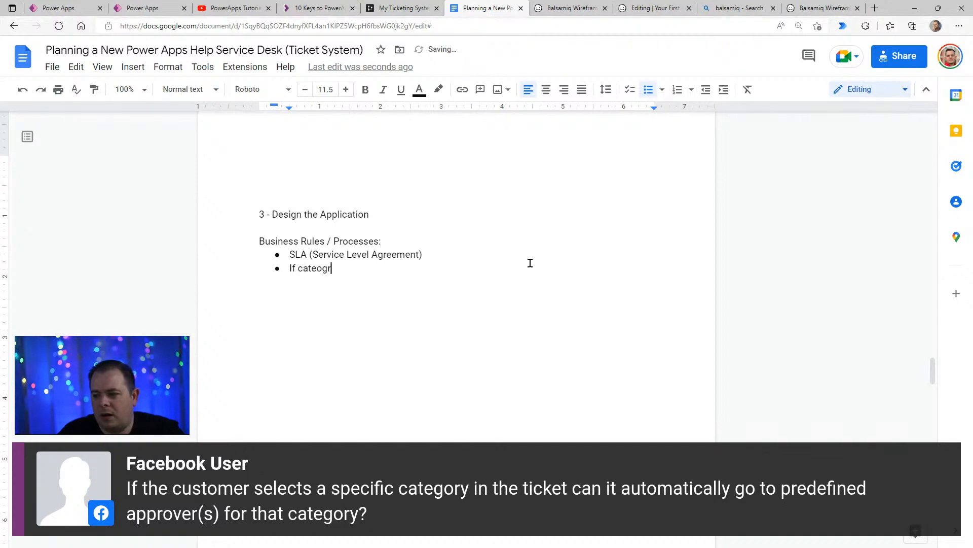
key("BackSpace")
key("BackSpace")
key("BackSpace")
type("gory")
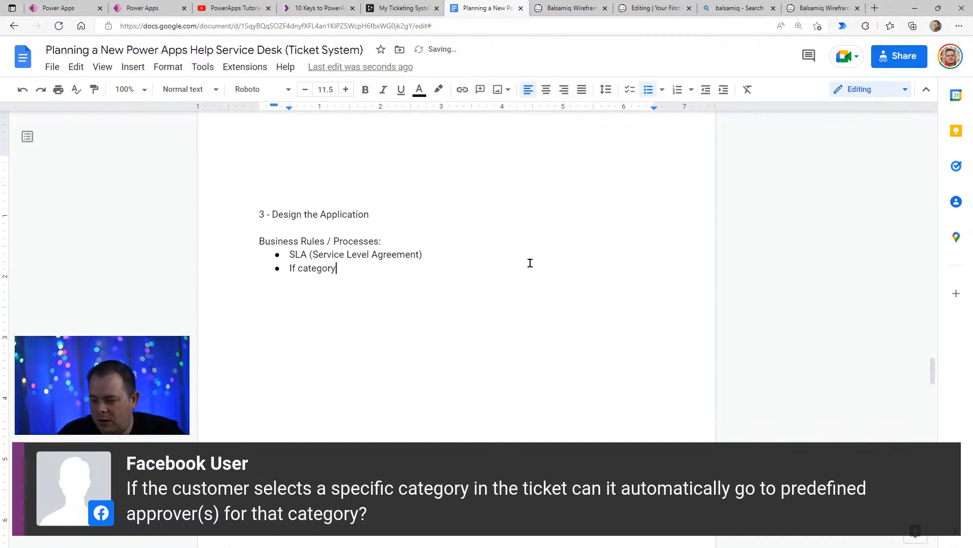
key("ctrl+Left")
type("ticket")
key("End")
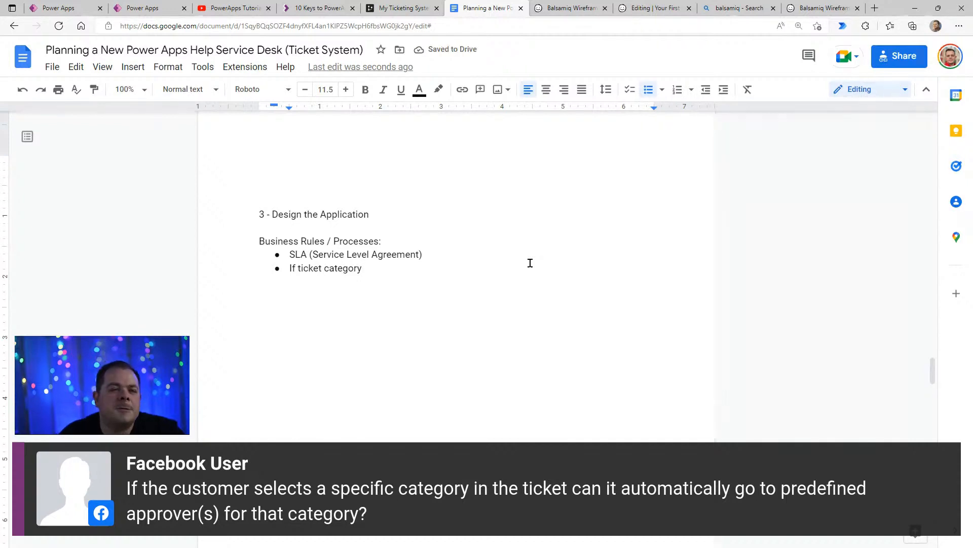
- Complete the category bullet with 'is "Only Requires Approval", then assign to specific person'
type("is ")
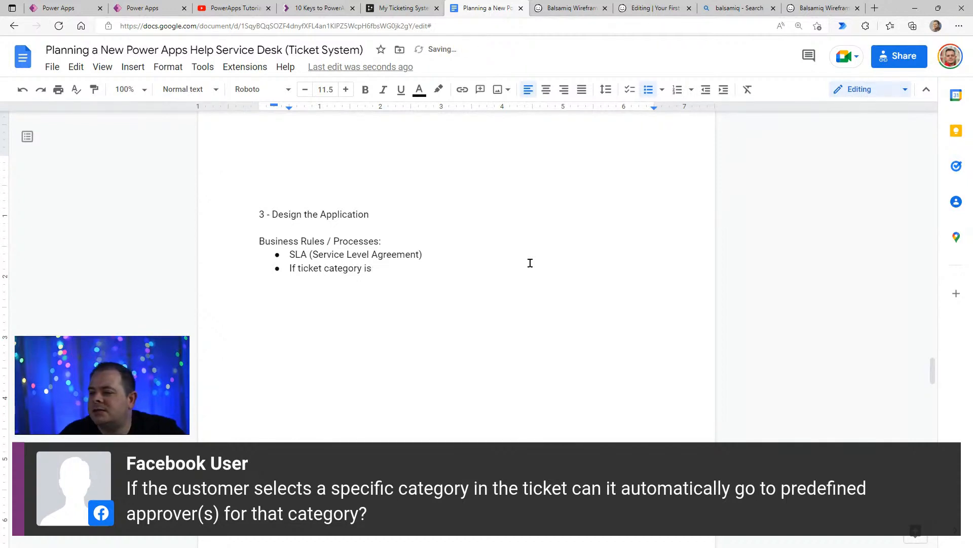
type("\"")
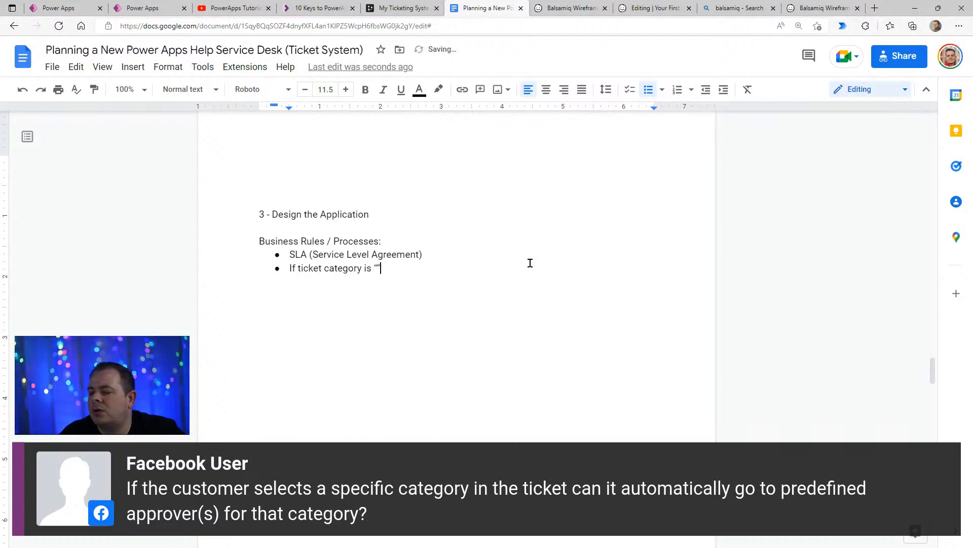
type("On")
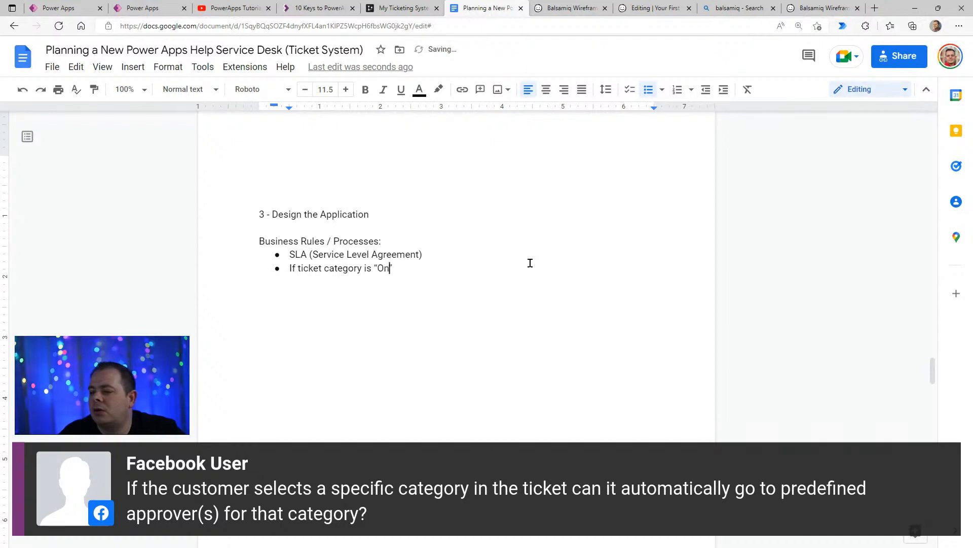
type("ly Requires ")
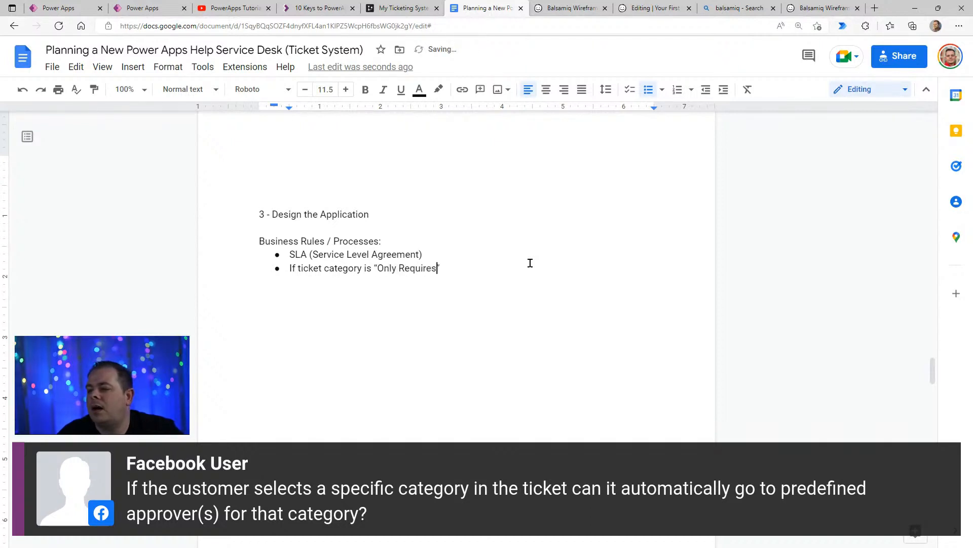
type("Approval")
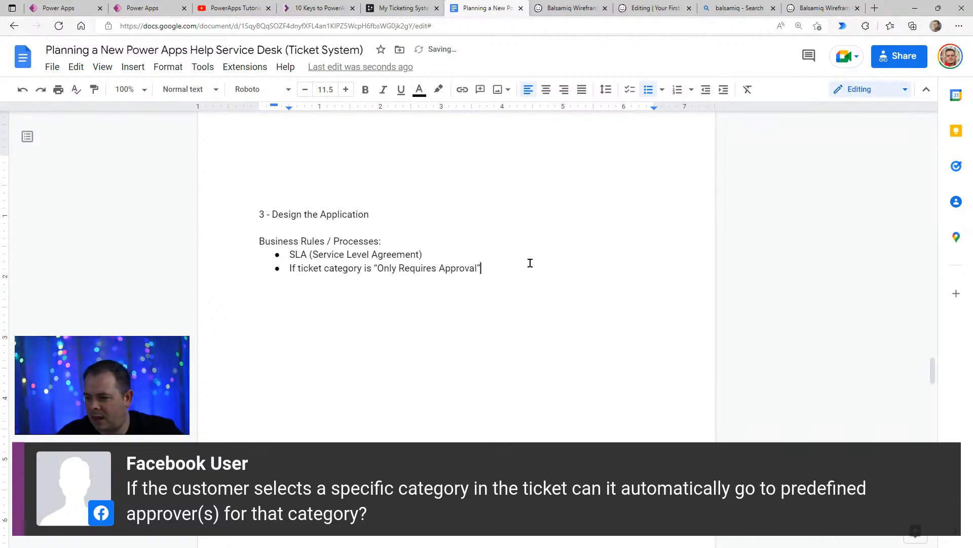
type(", then ")
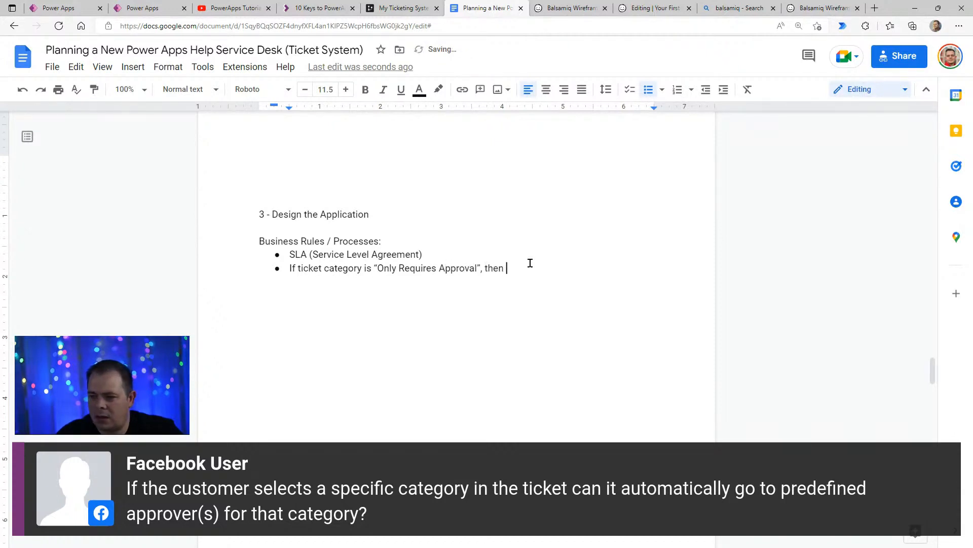
type("assign to ")
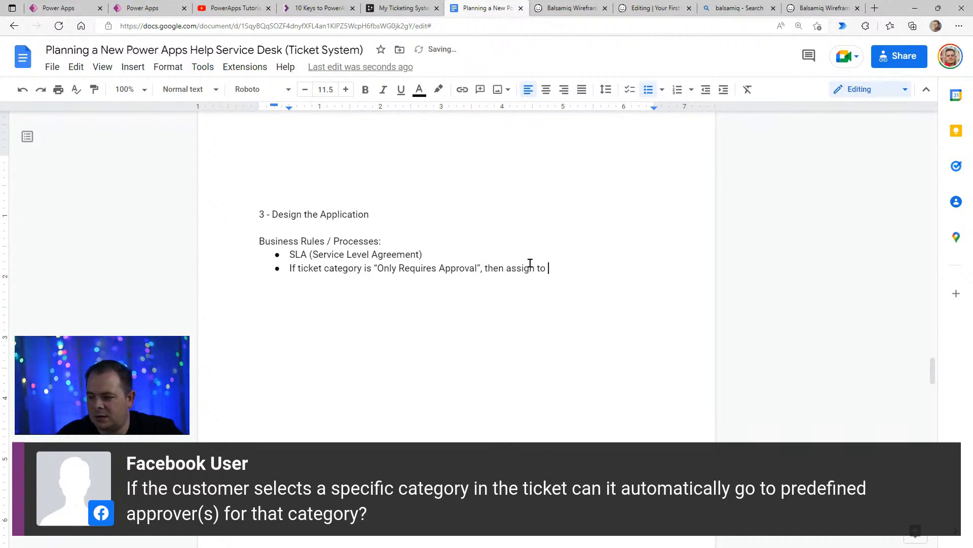
type("specific person")
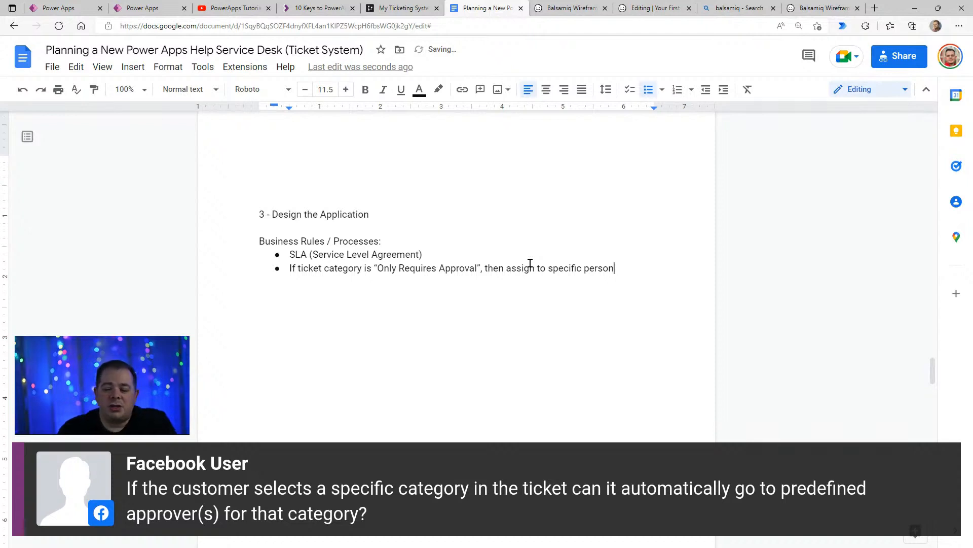
left_click(592, 255)
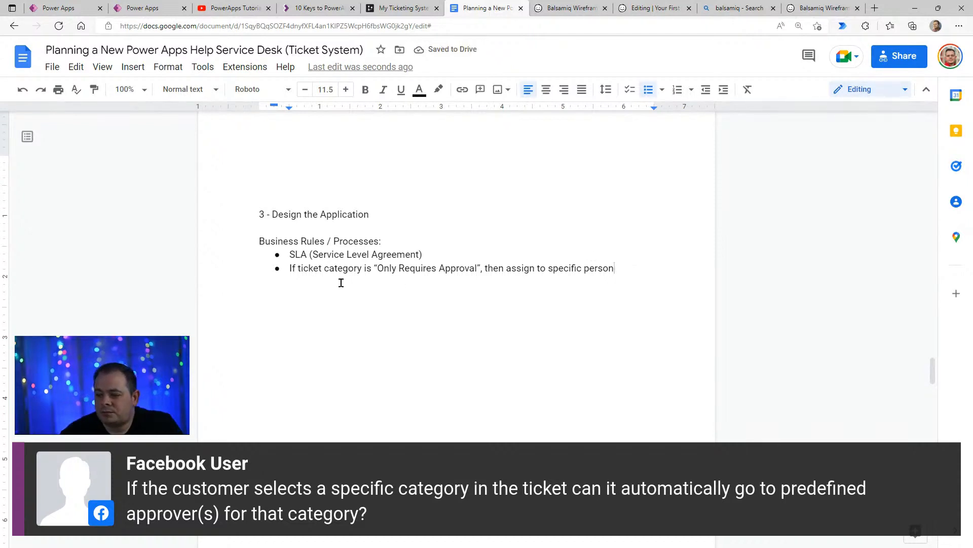
key("shift+Right")
left_click(643, 272, "shift")
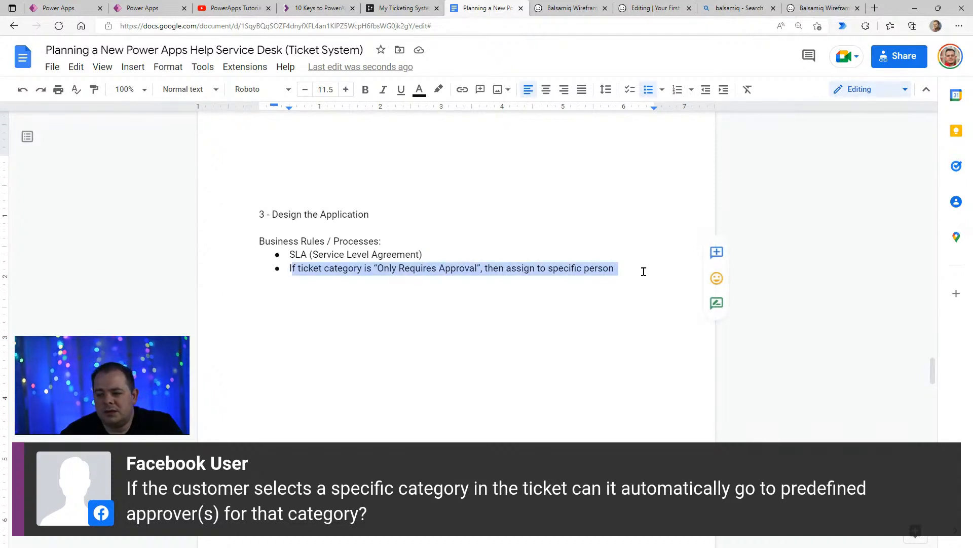
left_click(495, 296)
left_click(641, 268)
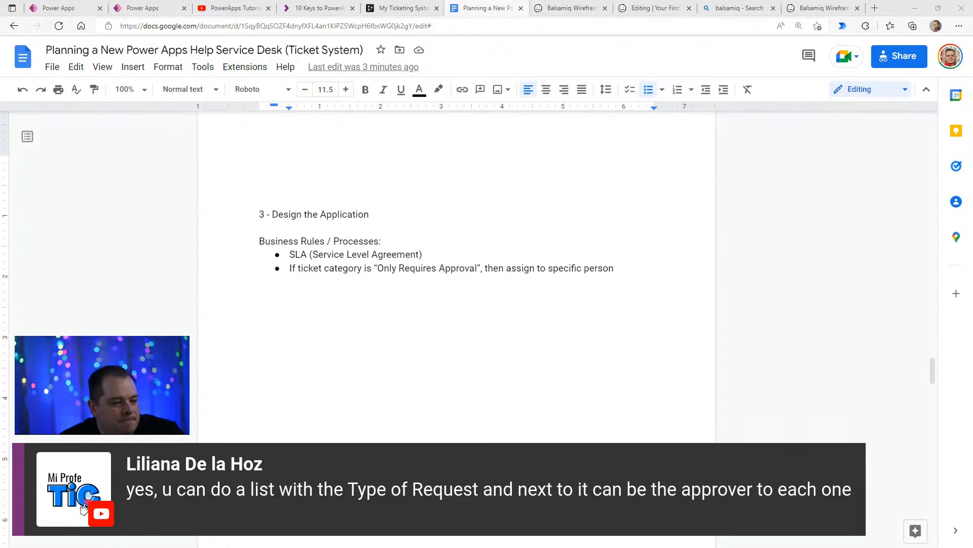
- Switch to the DrawSQL ticketing diagram and move RequestCategories slightly down and RequestAssignments slightly right
left_click(405, 8)
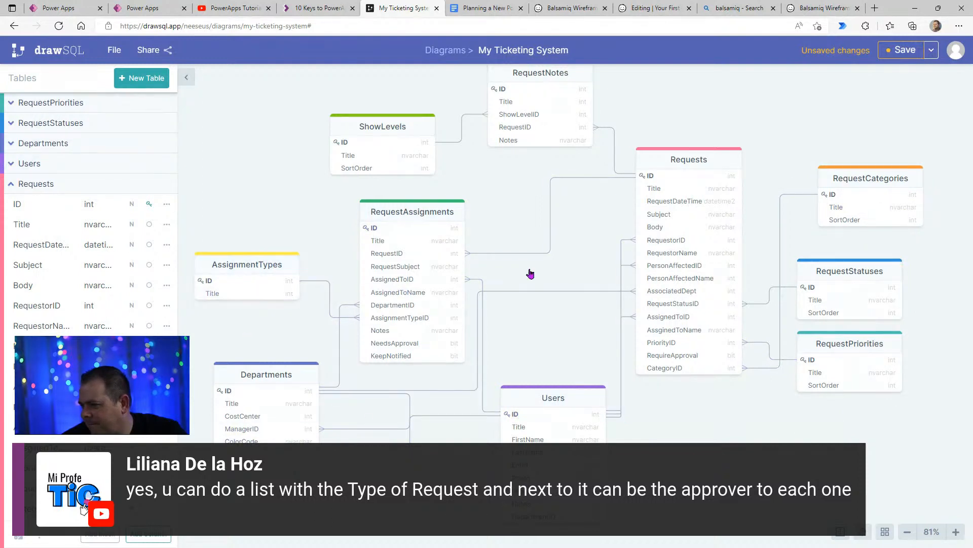
left_click_drag(900, 180, 899, 180)
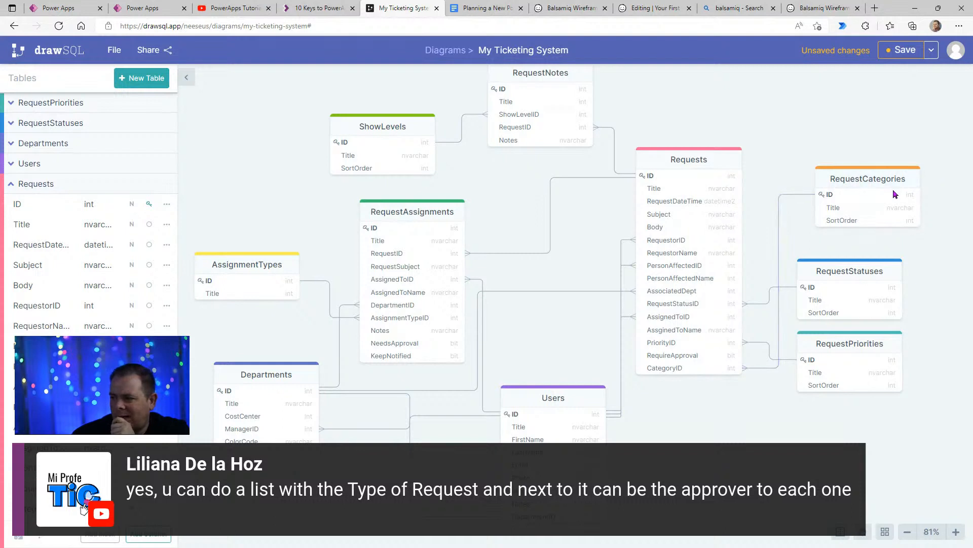
left_click_drag(883, 180, 885, 188)
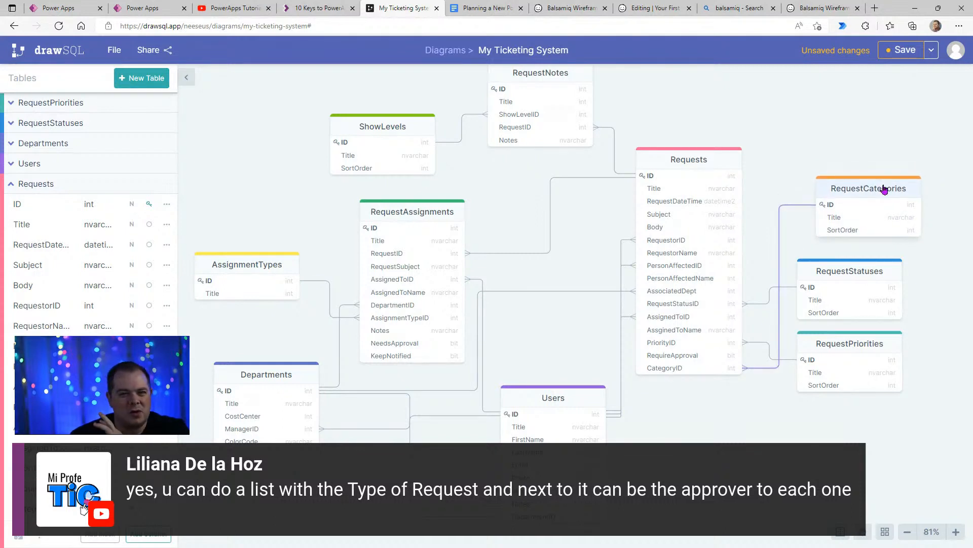
mouse_move(436, 211)
left_mouse_down()
mouse_move(435, 223)
mouse_move(439, 212)
left_mouse_up()
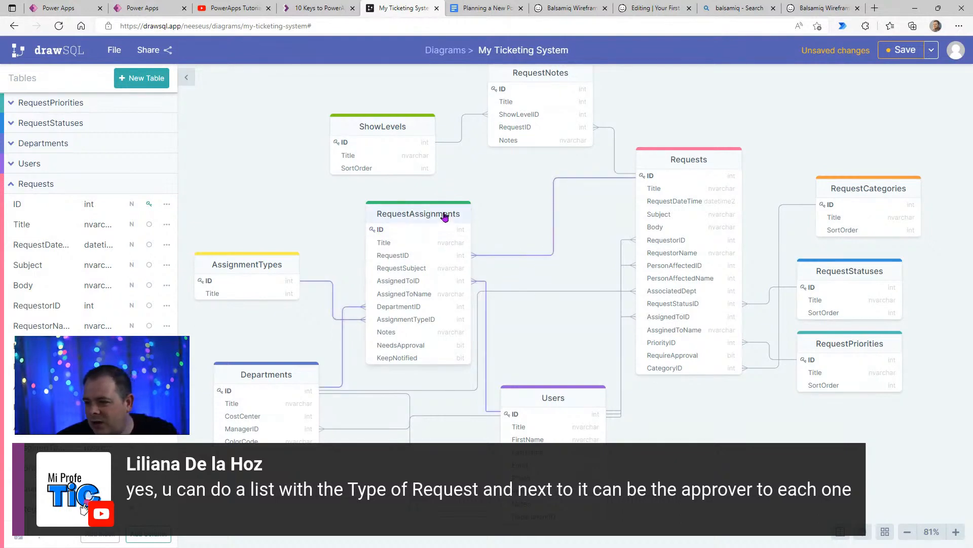
left_click_drag(445, 216, 444, 213)
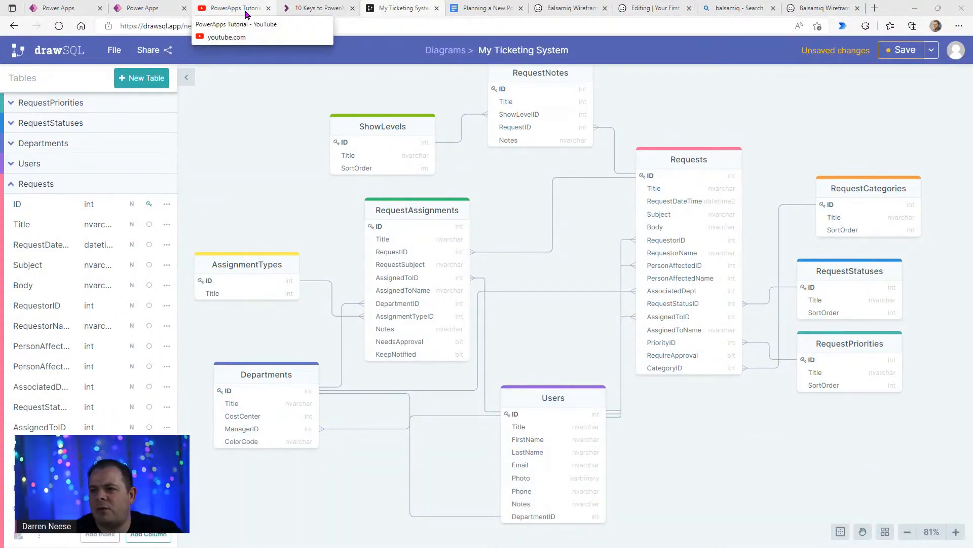
- View the Submit Request Screen in the Power Apps editor at 54% zoom, and return to the DrawSQL diagram
left_click(139, 8)
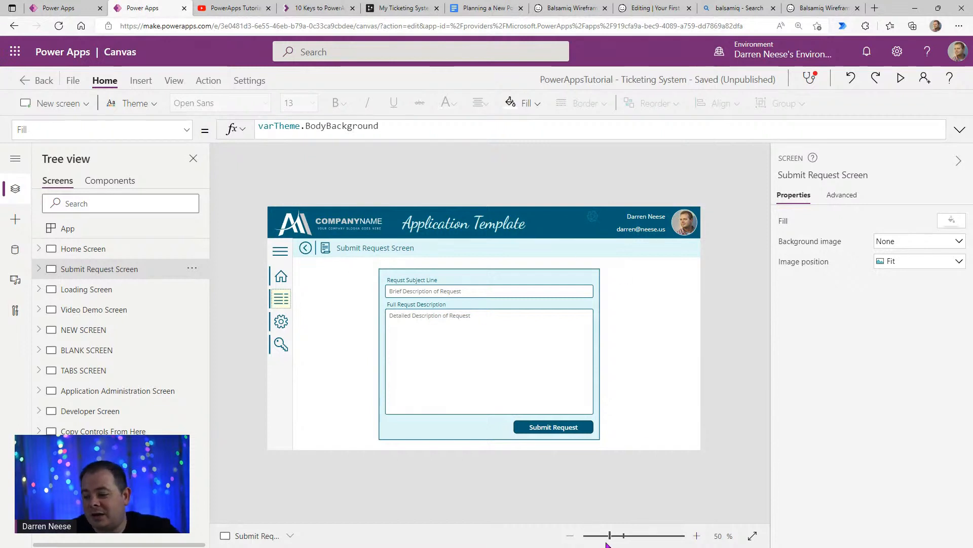
left_click_drag(608, 541, 612, 542)
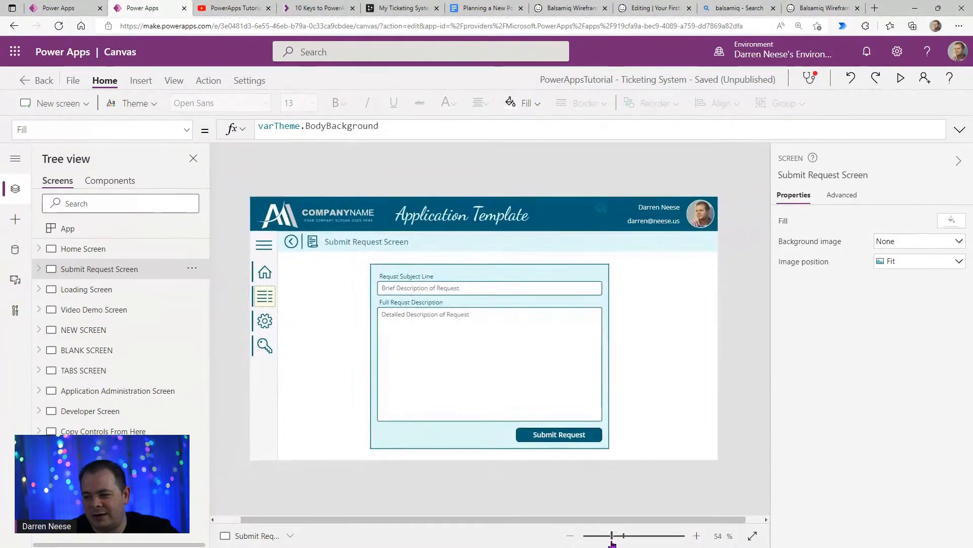
left_click(478, 9)
left_click(426, 8)
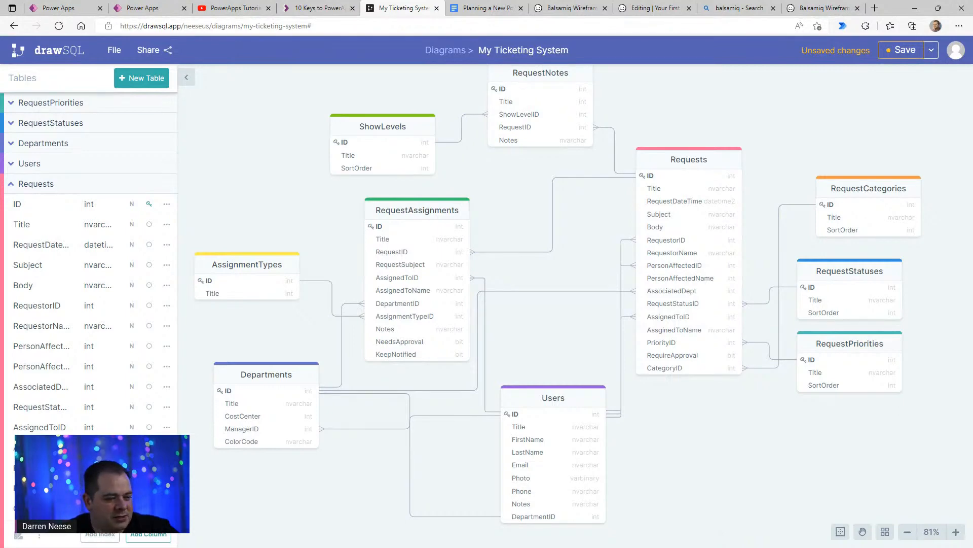
- Switch to Balsamiq Wireframes, maximize its window, and delete the First Name label and field from the Edit Client wireframe
key("alt+Tab")
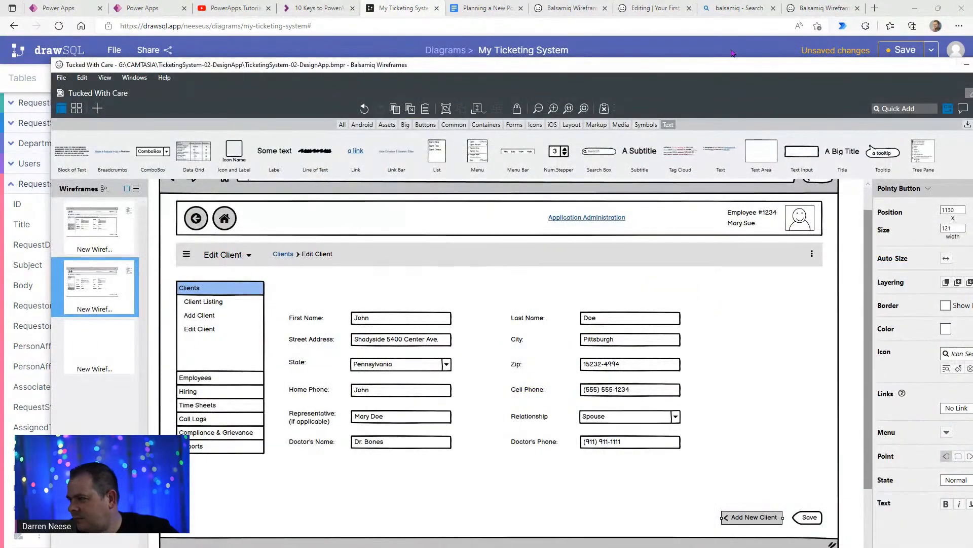
double_click(730, 66)
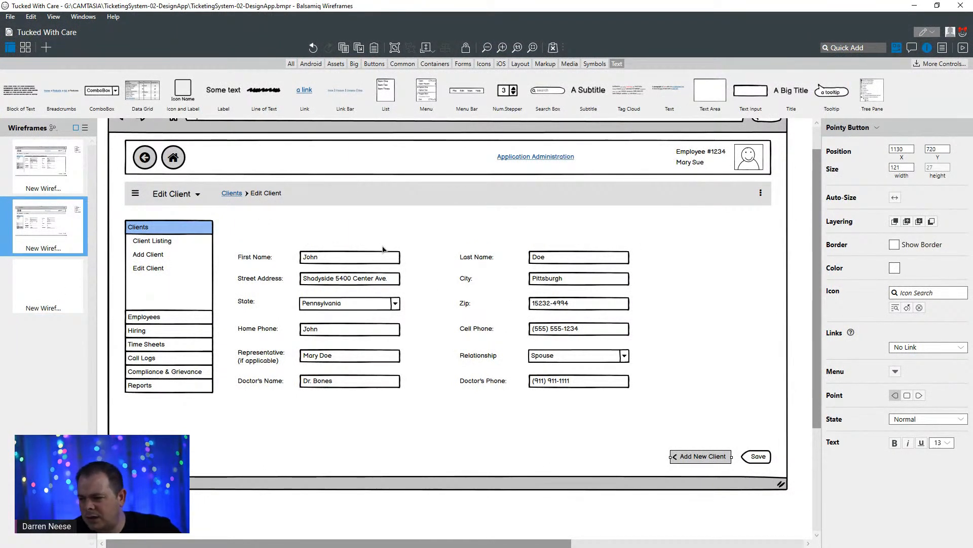
left_click(267, 256)
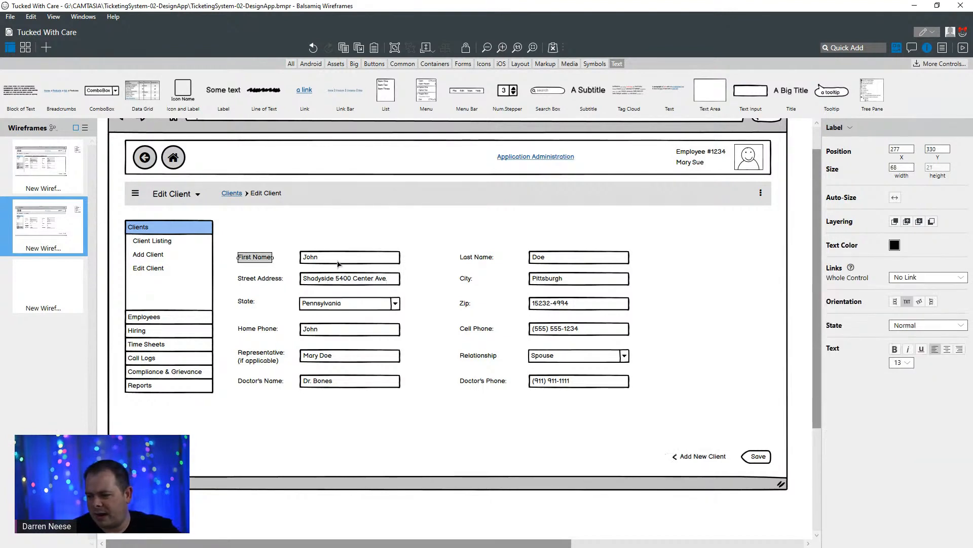
key("Delete")
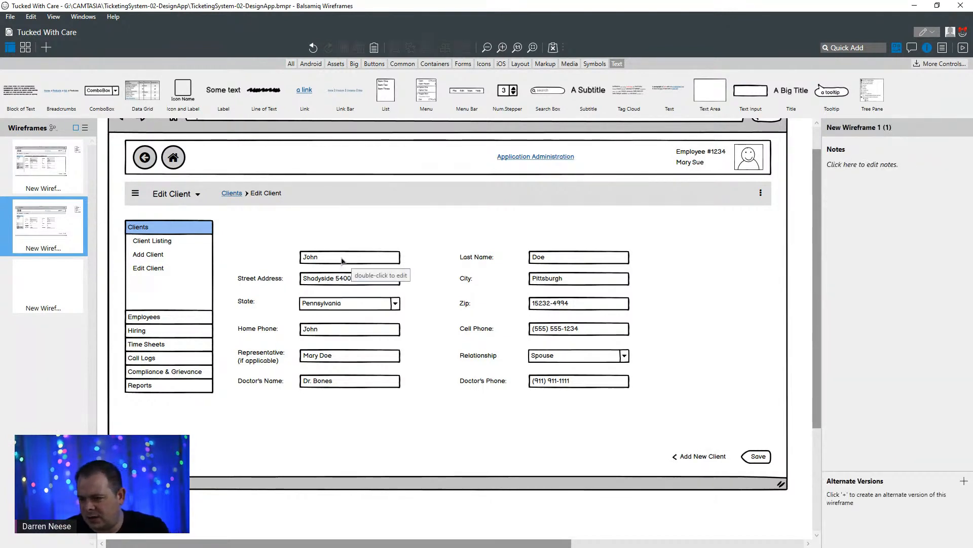
key("Delete")
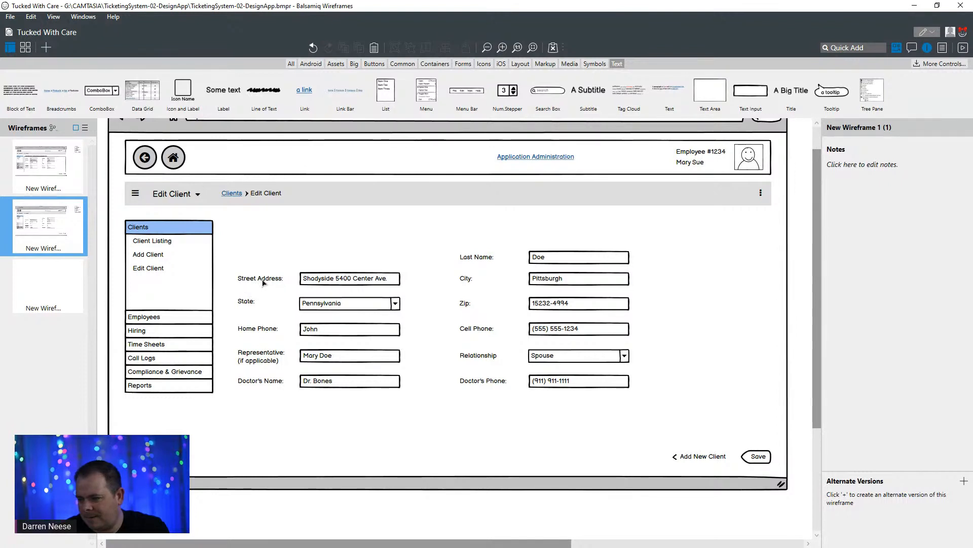
- Delete the Representative (if applicable) and Doctor's Name labels along with their text fields
left_click(268, 363)
left_click(327, 356, "shift")
key("Delete")
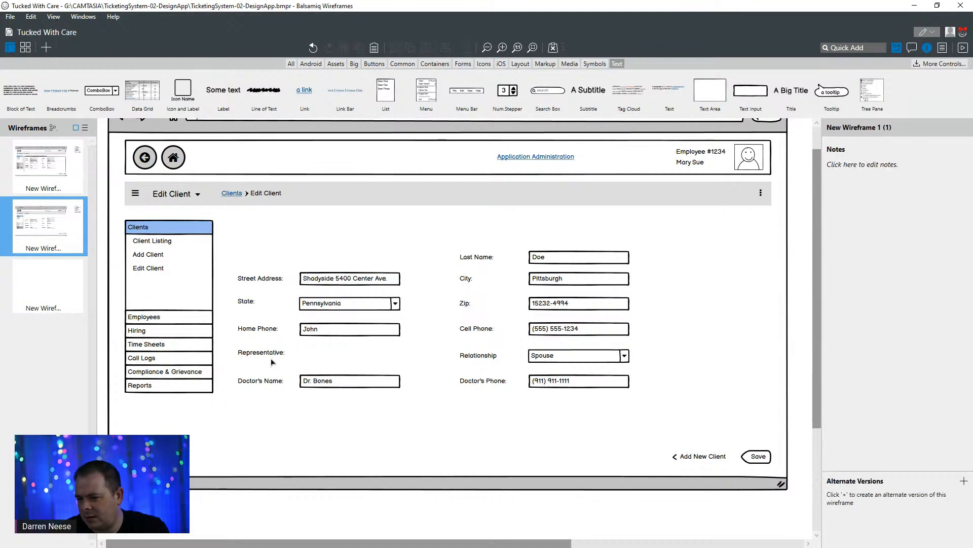
left_click(270, 355)
key("Delete")
left_click(261, 383)
key("Delete")
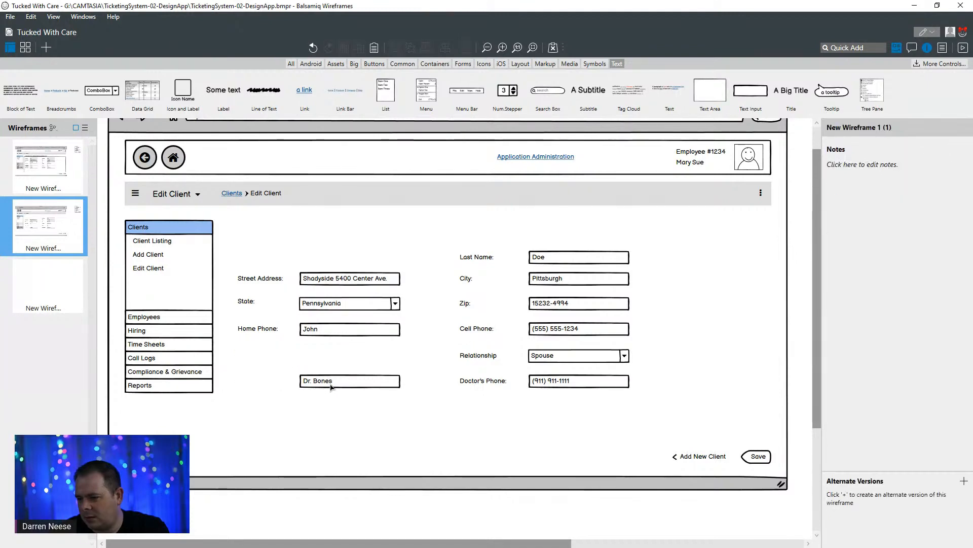
left_click(331, 387)
key("Delete")
- Delete the Last Name and City labels together with their text fields
left_click(477, 256)
key("Delete")
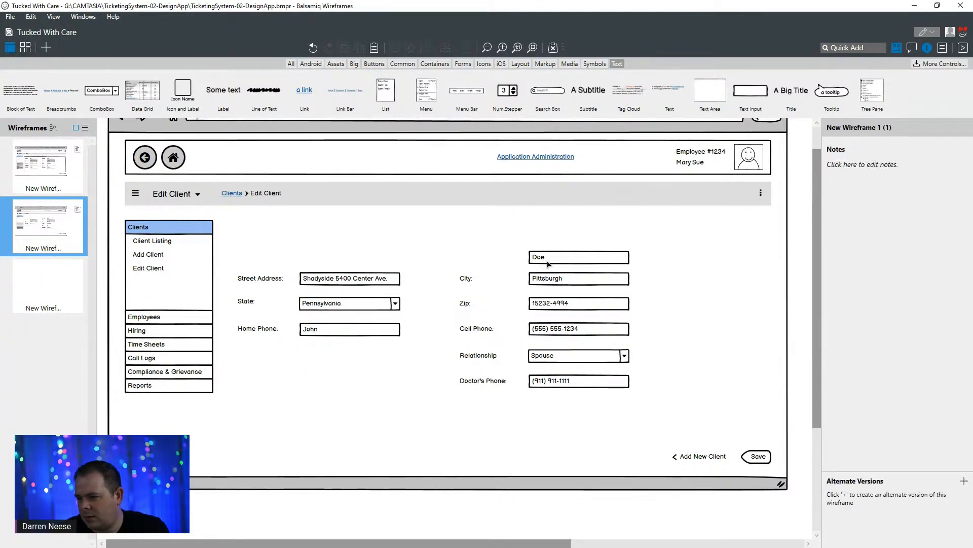
left_click(549, 263)
key("Delete")
left_click(465, 278)
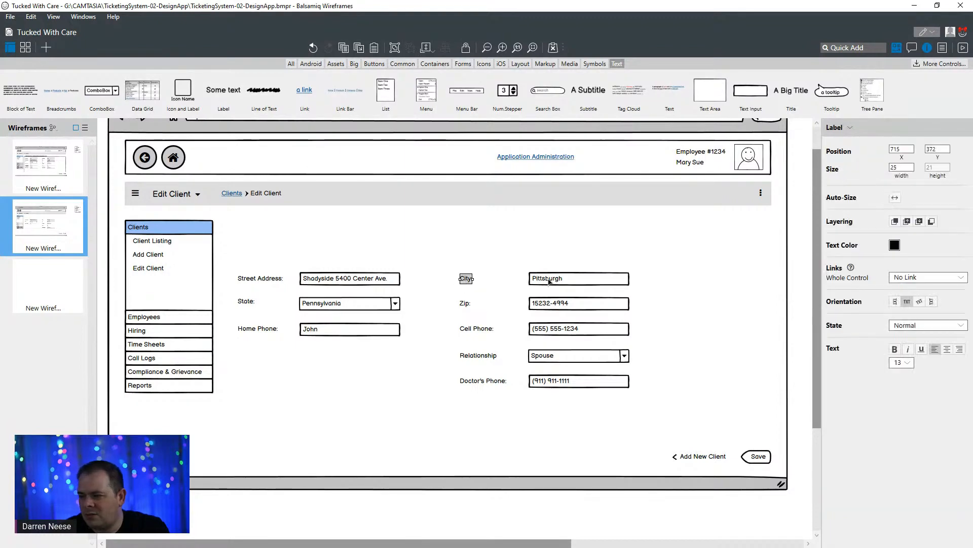
key("Delete")
left_click(548, 282)
key("Delete")
- Delete the Zip and Cell Phone labels together with their text fields
left_click(465, 303)
key("Delete")
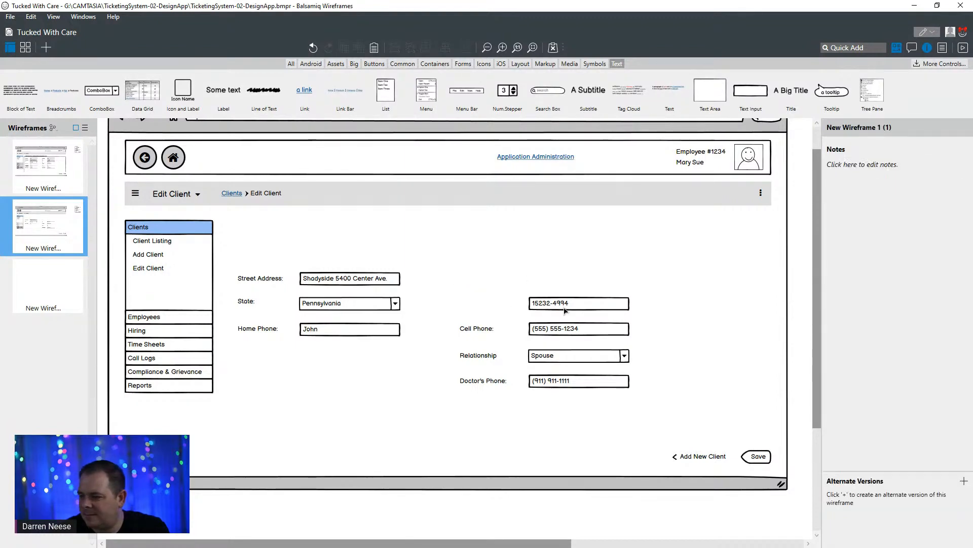
left_click(564, 304)
key("Delete")
left_click(477, 329)
key("Delete")
left_click(560, 331)
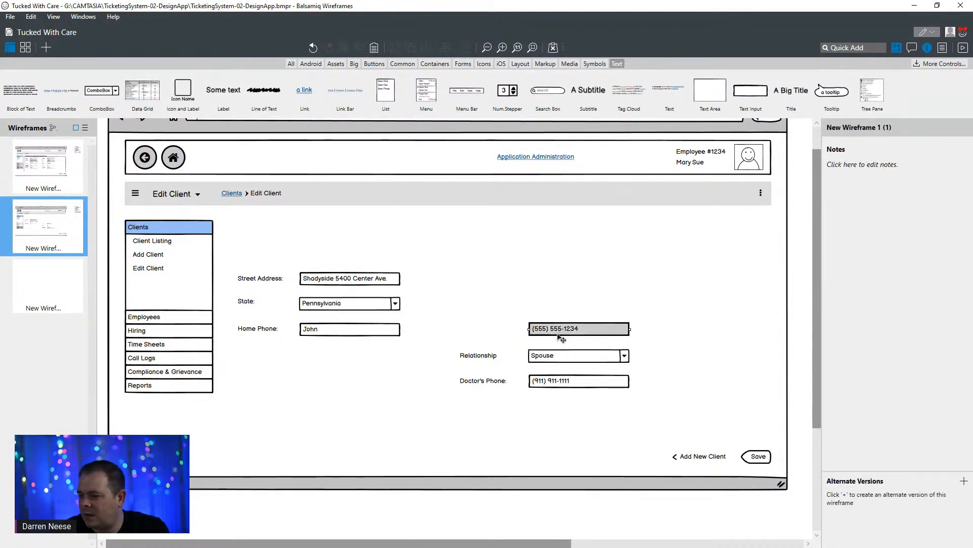
key("Delete")
- Delete the Relationship label and its combo box from the client form
left_click(487, 357)
key("Delete")
left_click(556, 360)
key("Delete")
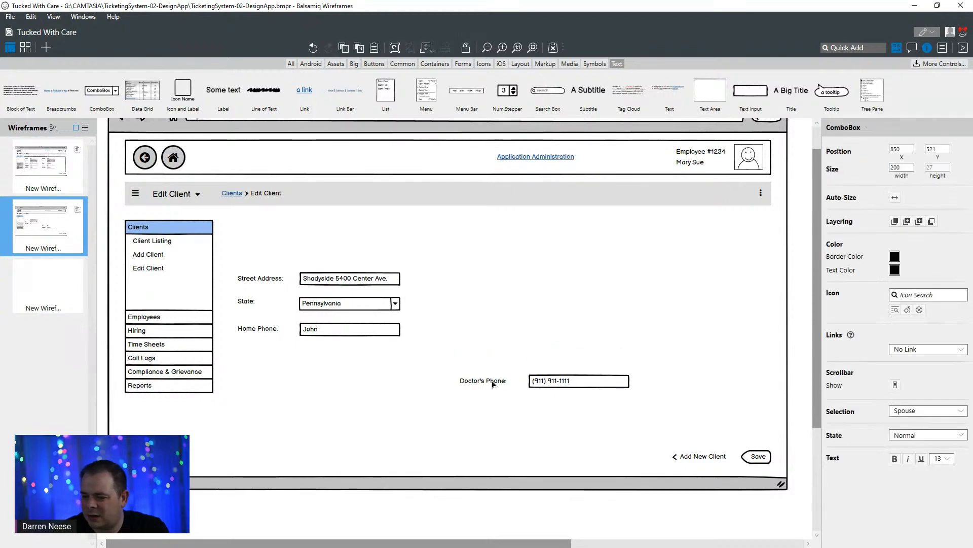
- Delete the Doctor's Phone label with its text field and the Add New Client button from the client form
left_click(491, 381)
key("Delete")
left_click(568, 387)
key("Delete")
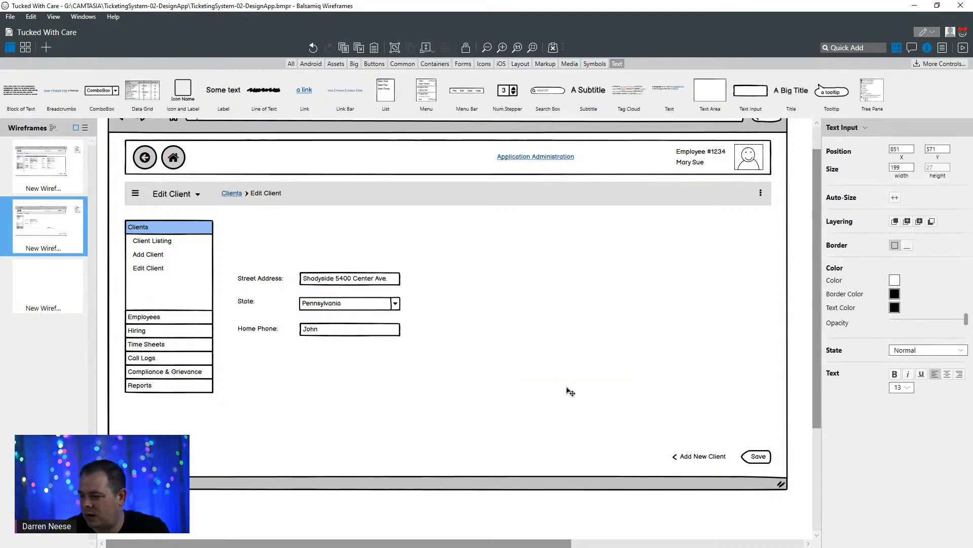
left_click(714, 458)
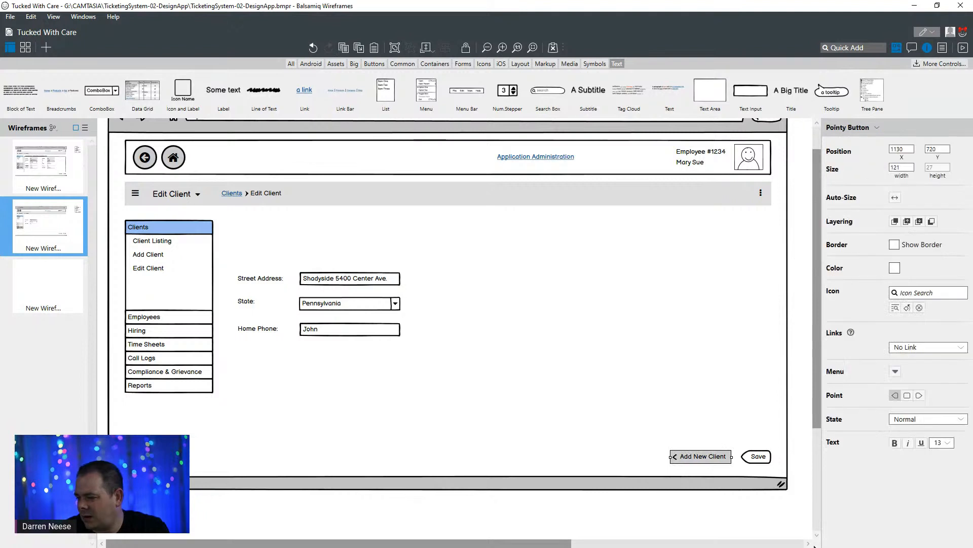
key("Delete")
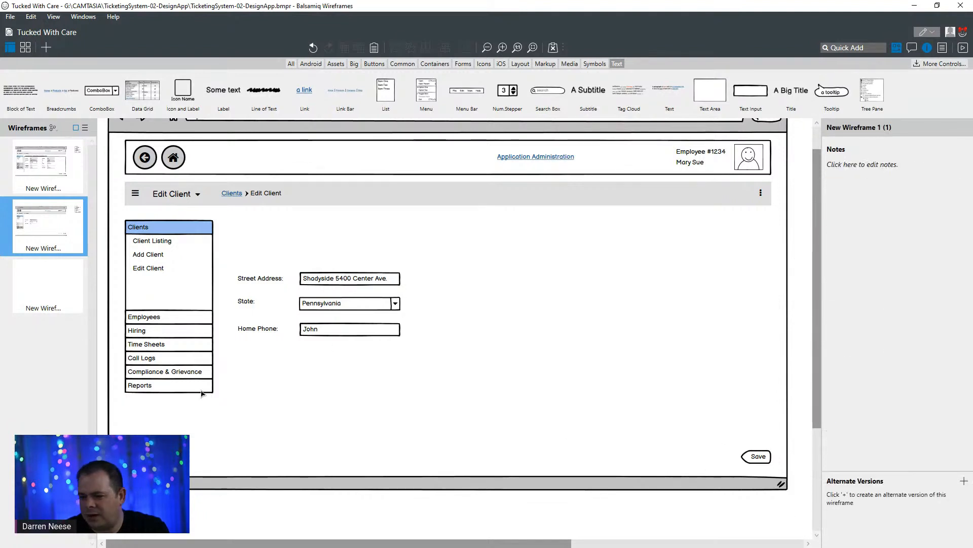
- Duplicate the stripped-down Edit Client wireframe and rename the original wireframe NEW
right_click(67, 241)
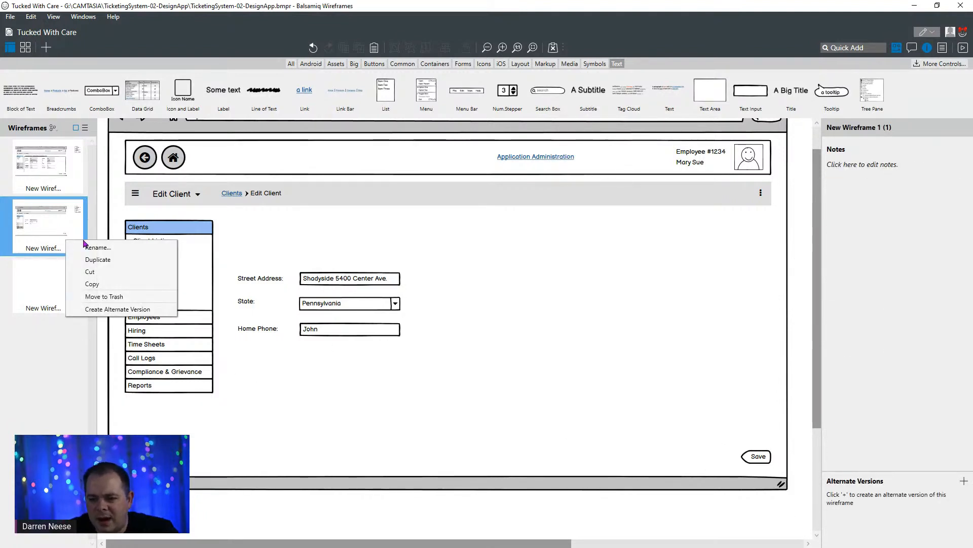
left_click(165, 260)
left_click(49, 234)
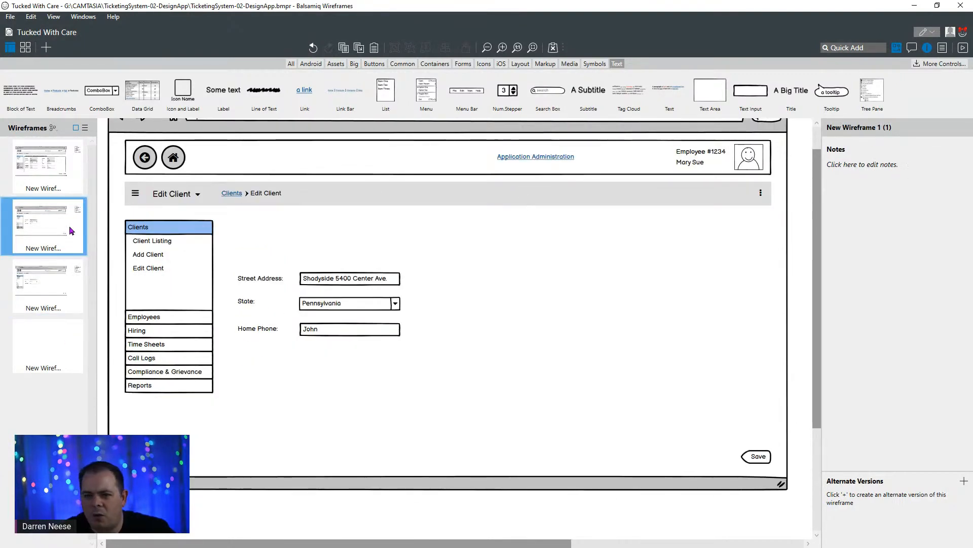
right_click(62, 219)
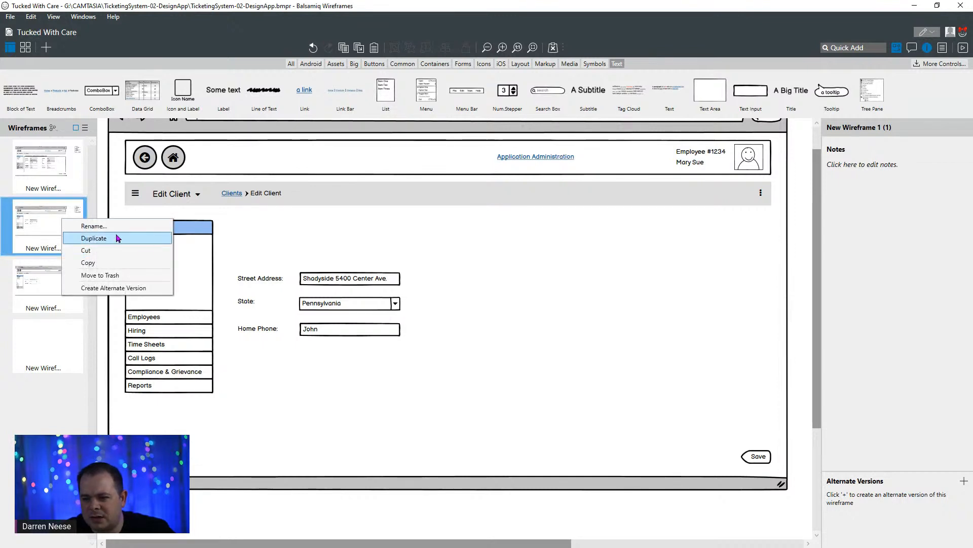
left_click(93, 225)
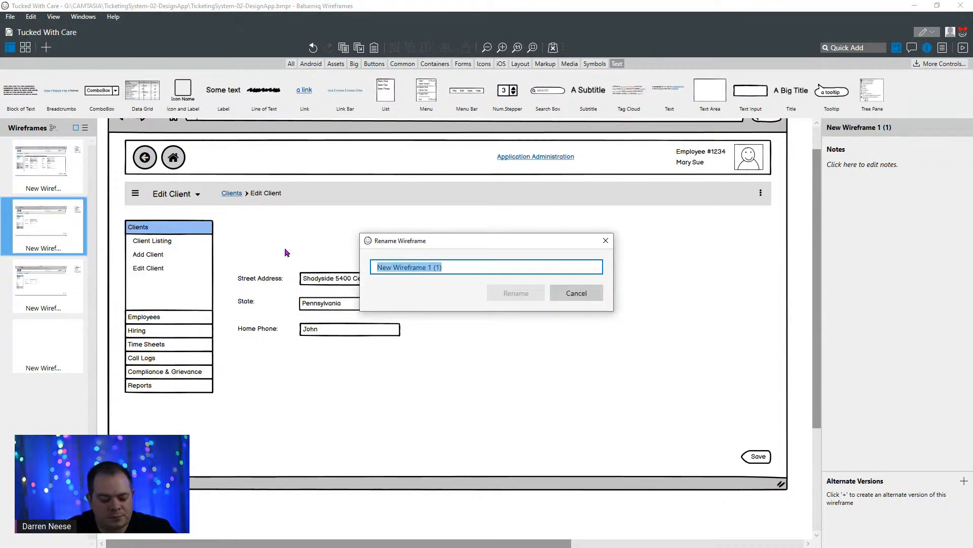
type("NEW")
key("Return")
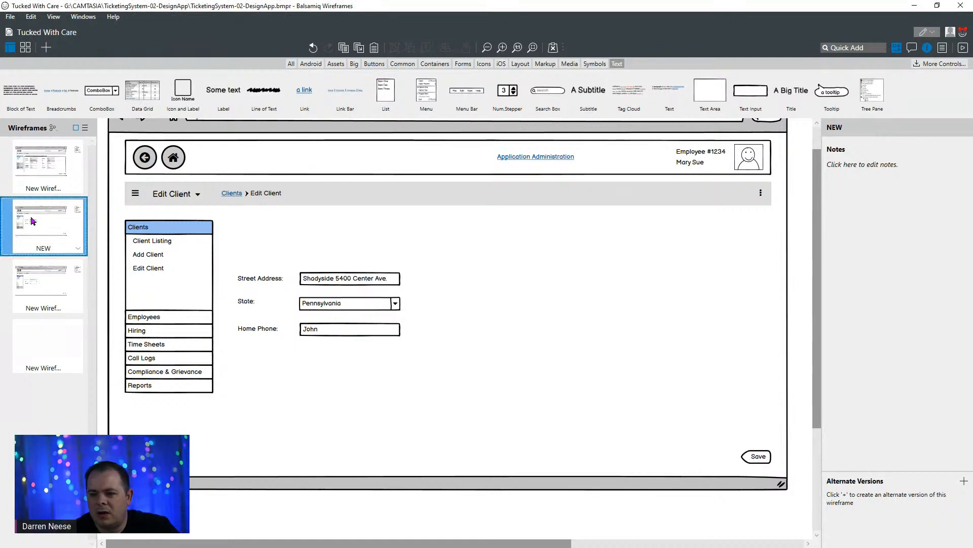
- Duplicate the NEW wireframe and rename the copy BLANK
right_click(69, 223)
left_click(97, 242)
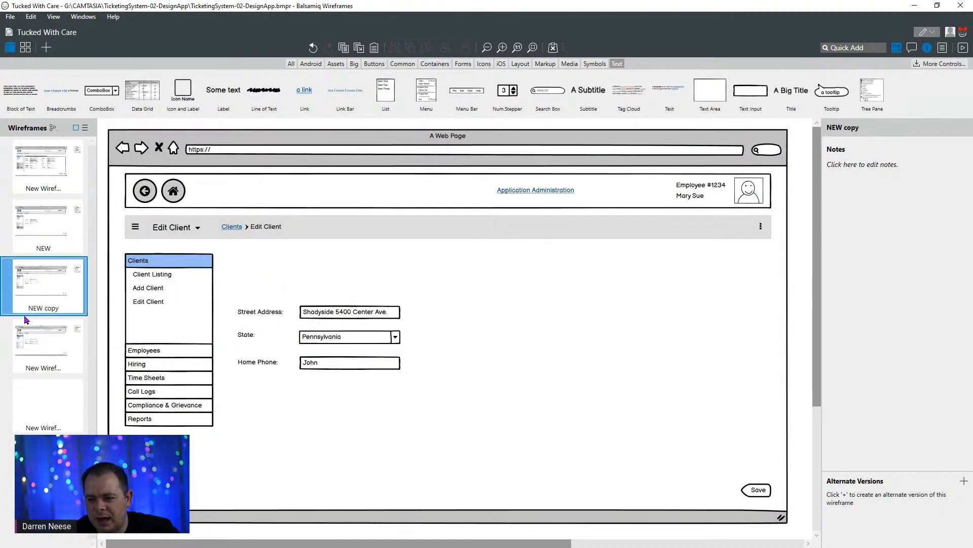
right_click(50, 300)
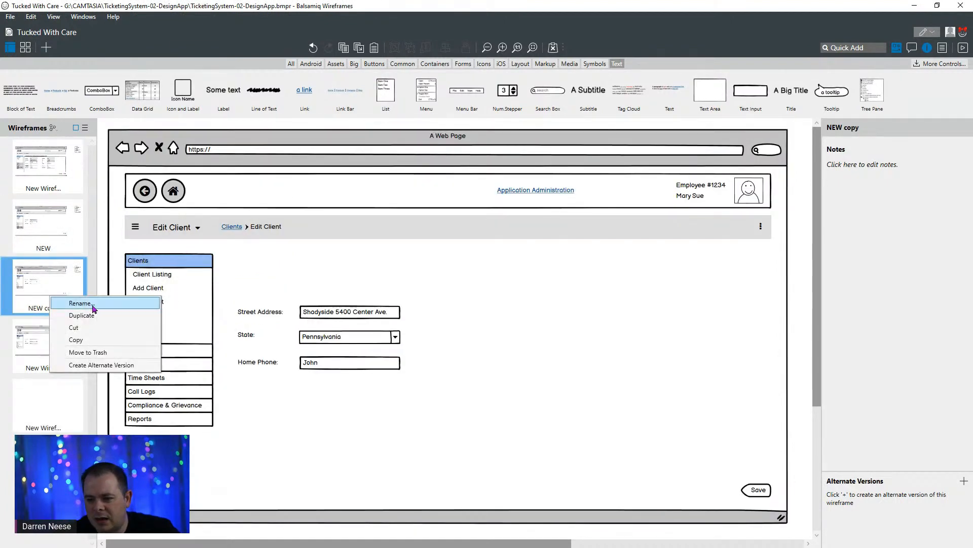
left_click(124, 309)
type("BL")
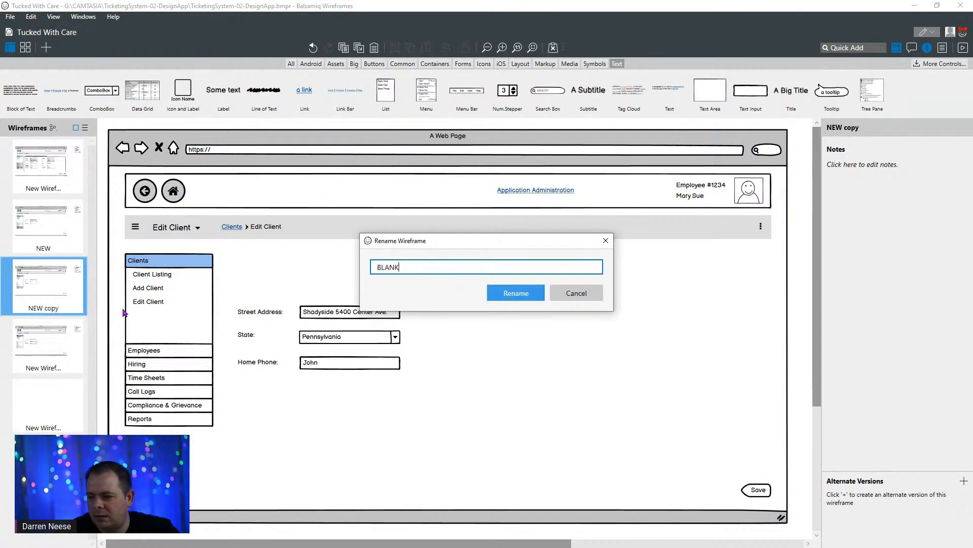
type("ANK")
key("Return")
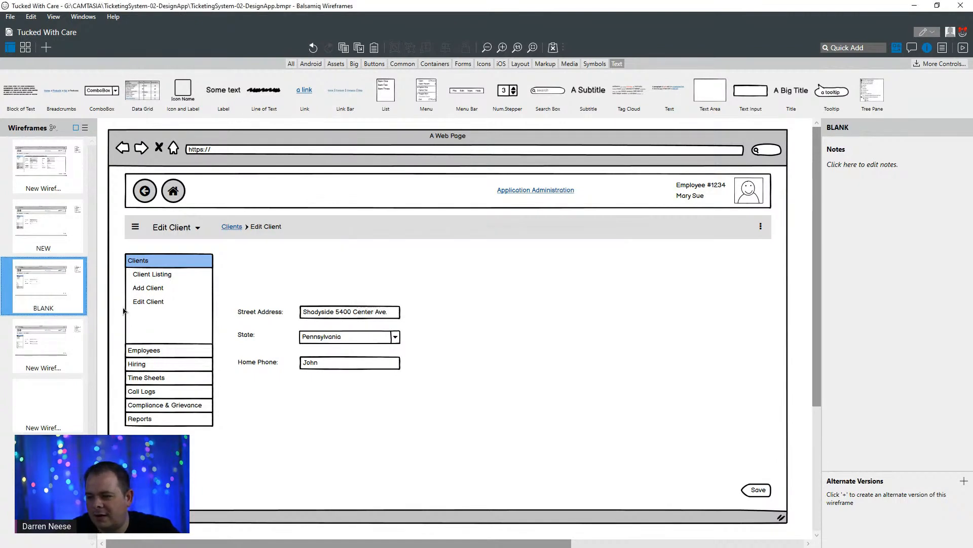
- Switch to Power Apps and examine the layouts of the NEW, BLANK and TABS template screens
double_click(488, 9)
left_click_drag(478, 76, 252, 180)
left_click(143, 15)
left_click(143, 11)
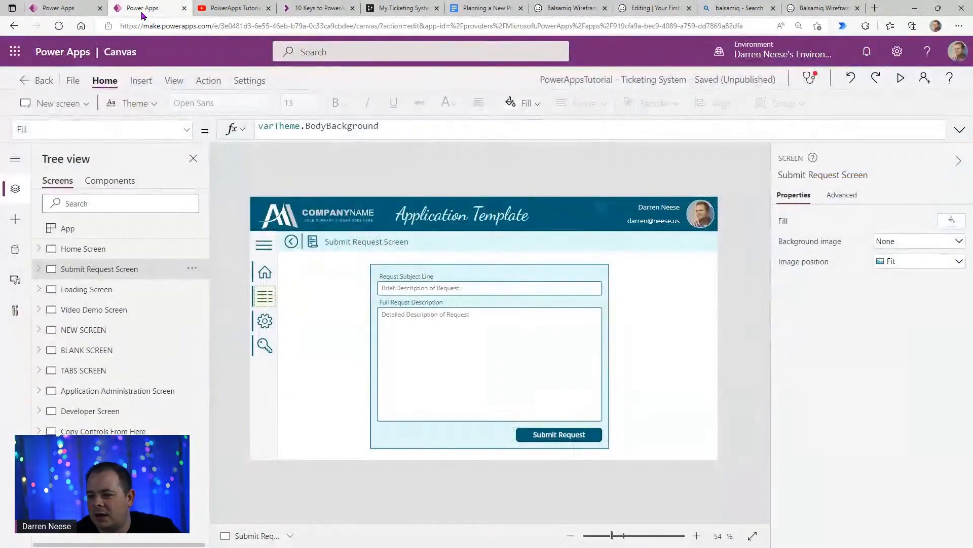
left_click(132, 331)
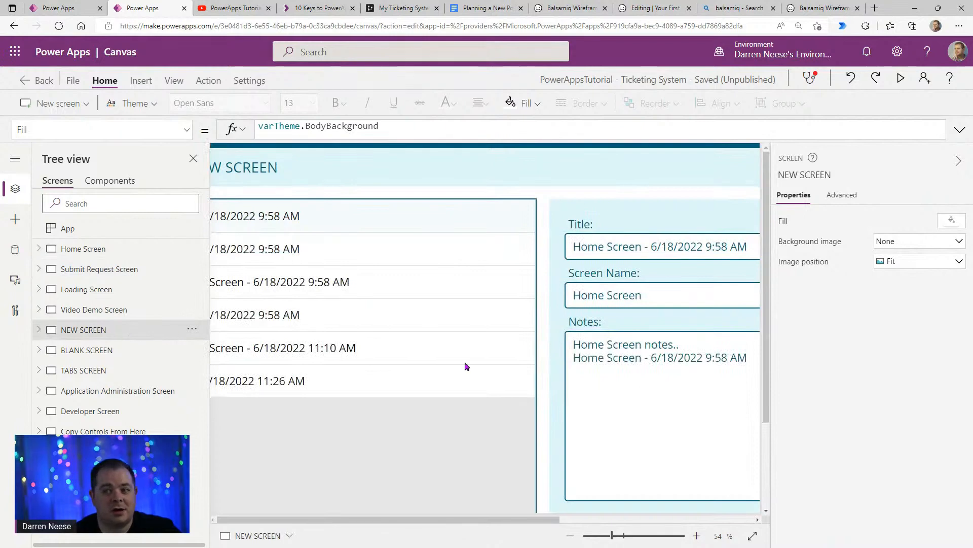
left_click_drag(613, 535, 613, 536)
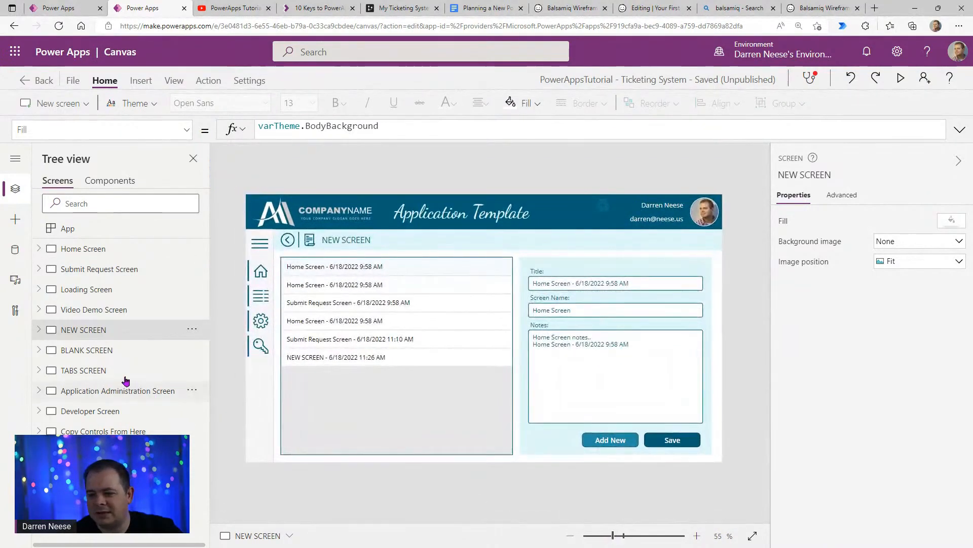
left_click(132, 350)
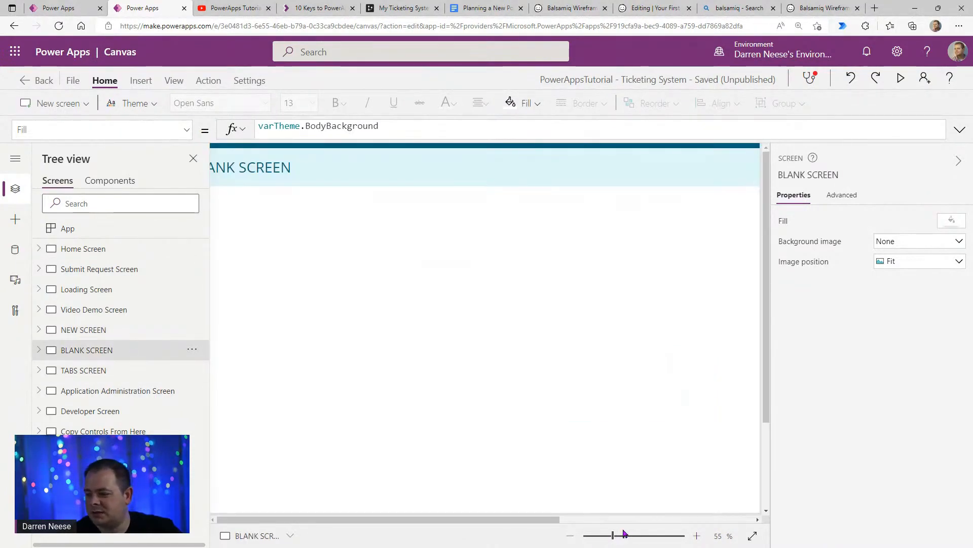
left_click_drag(611, 538, 610, 539)
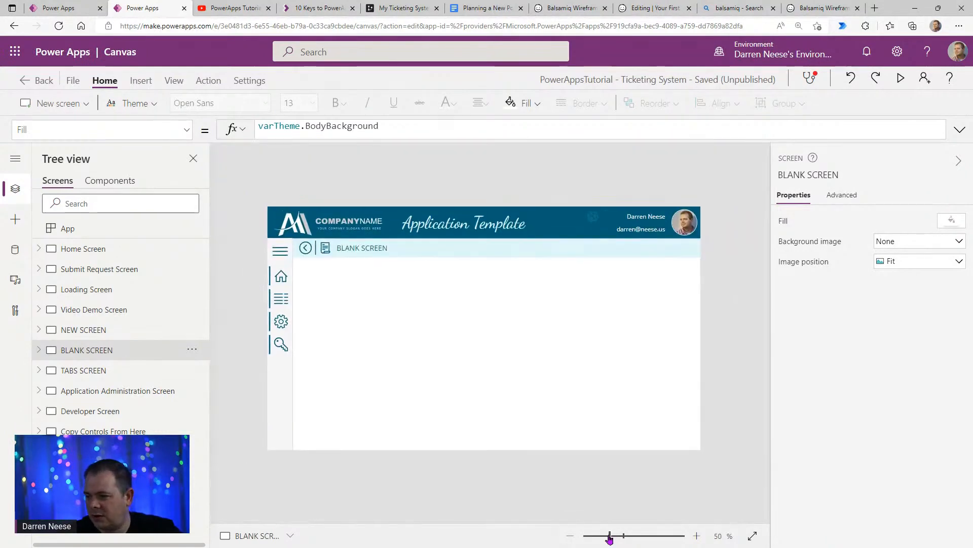
left_click(130, 372)
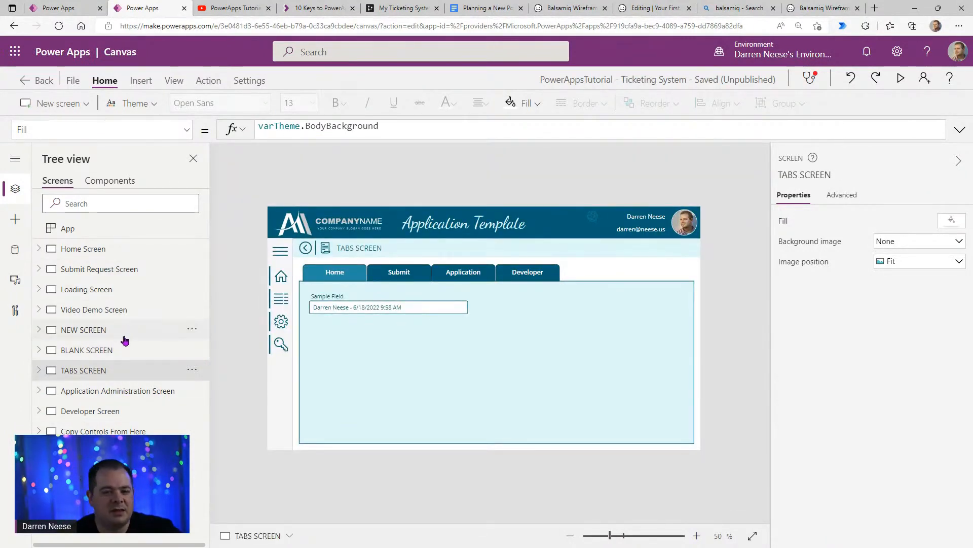
left_click(104, 332)
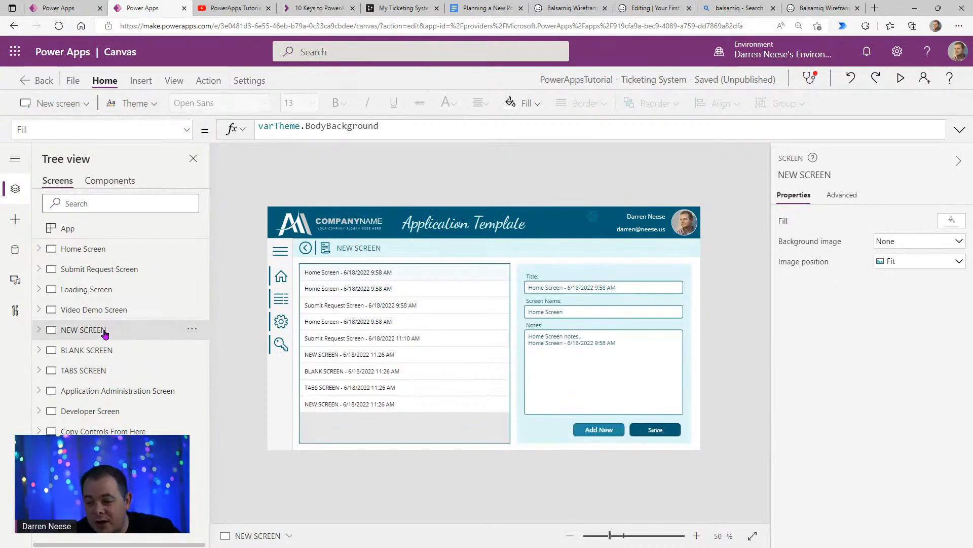
left_click(111, 358)
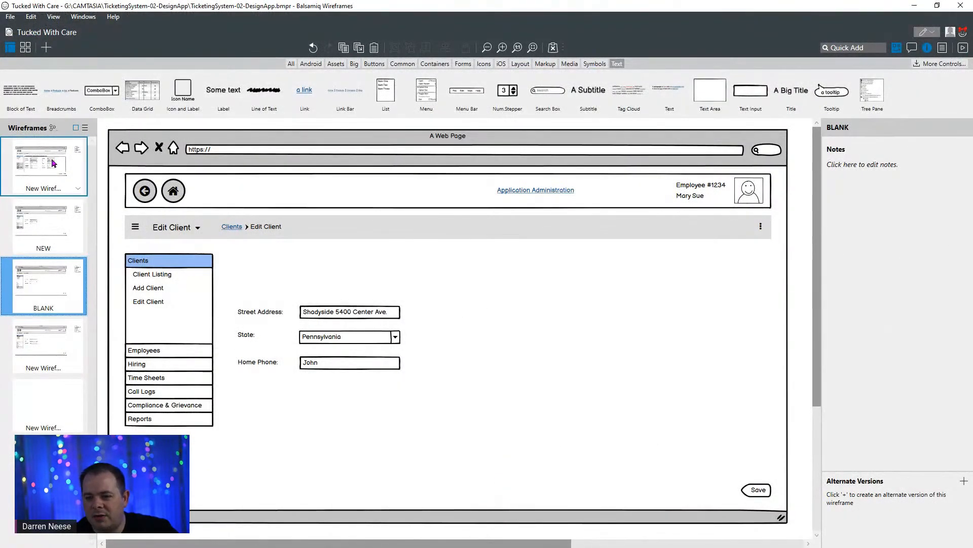
- Return to Balsamiq Wireframes and duplicate the NEW wireframe again
left_click(44, 165)
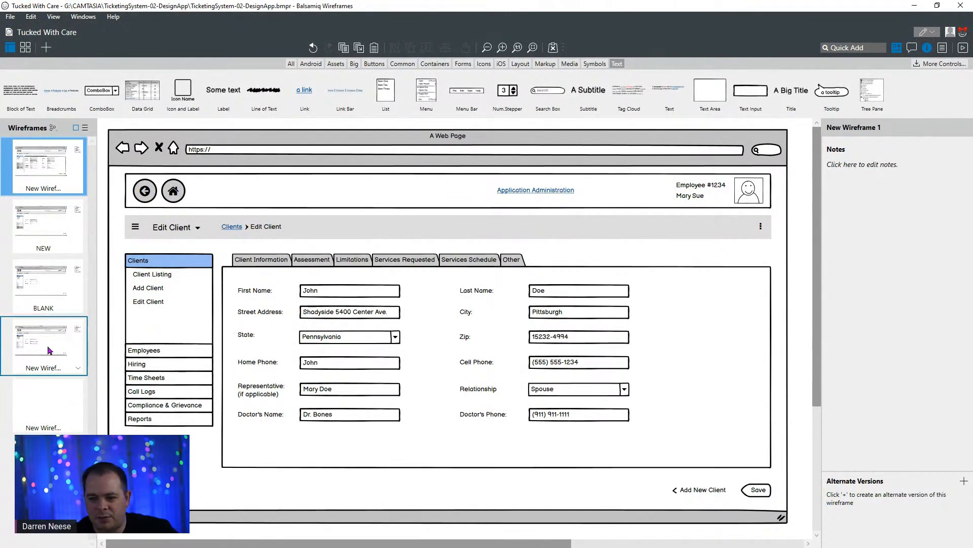
left_click(44, 223)
scroll(151, 355, "down", 1)
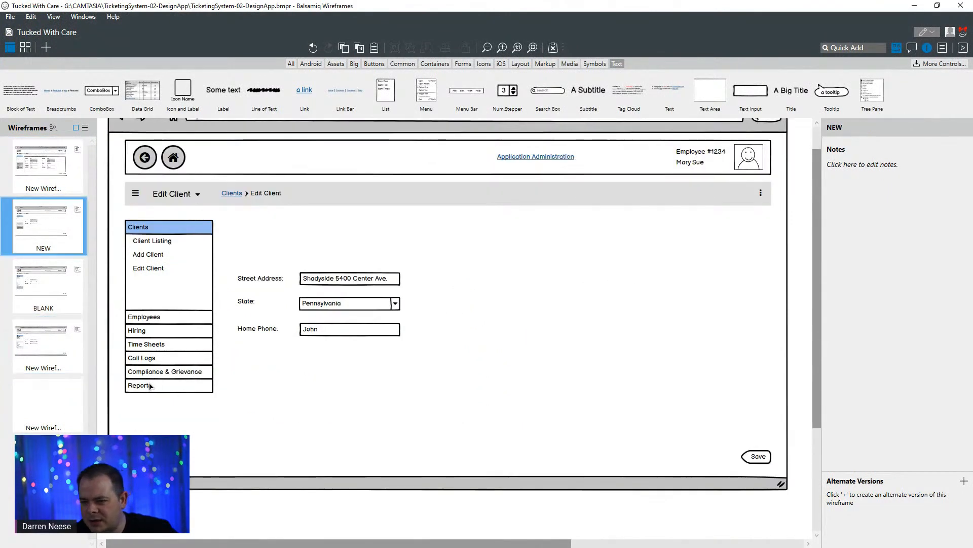
right_click(50, 223)
left_click(100, 241)
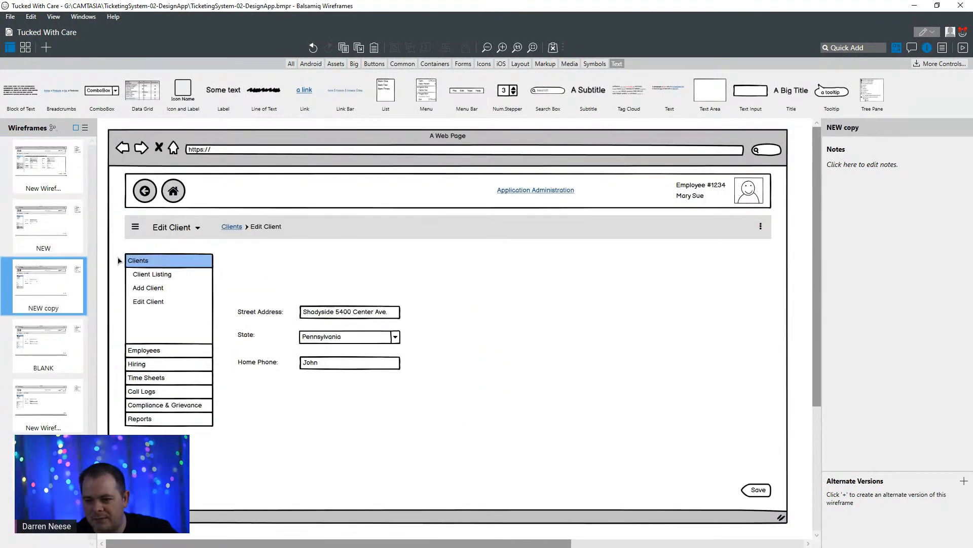
- Rename the NEW copy wireframe as Customer Creates Ticket
right_click(46, 272)
left_click(76, 279)
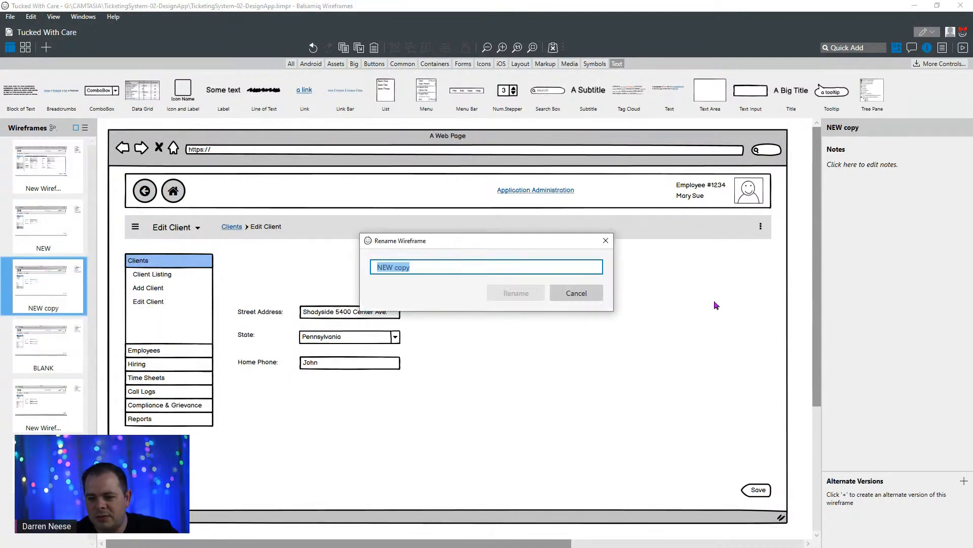
type("C")
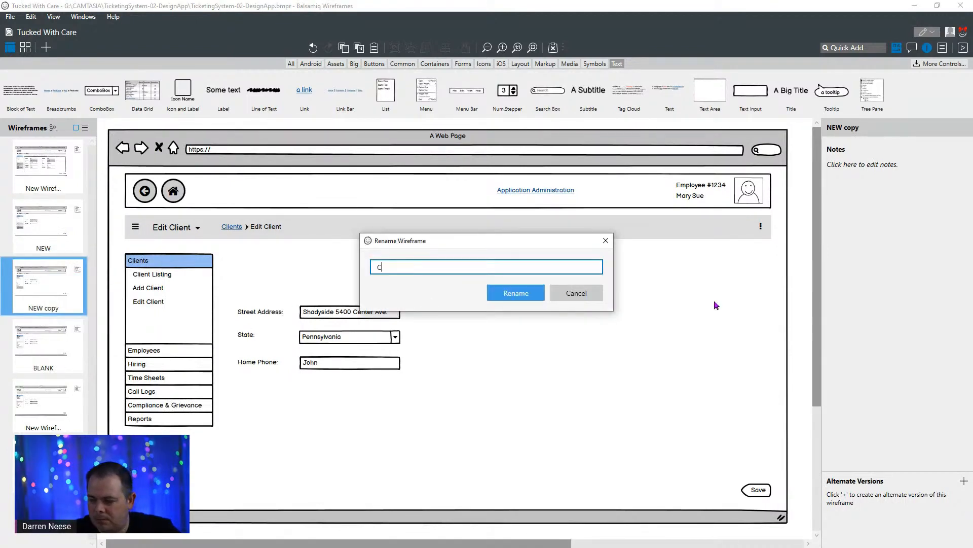
type("ustomer")
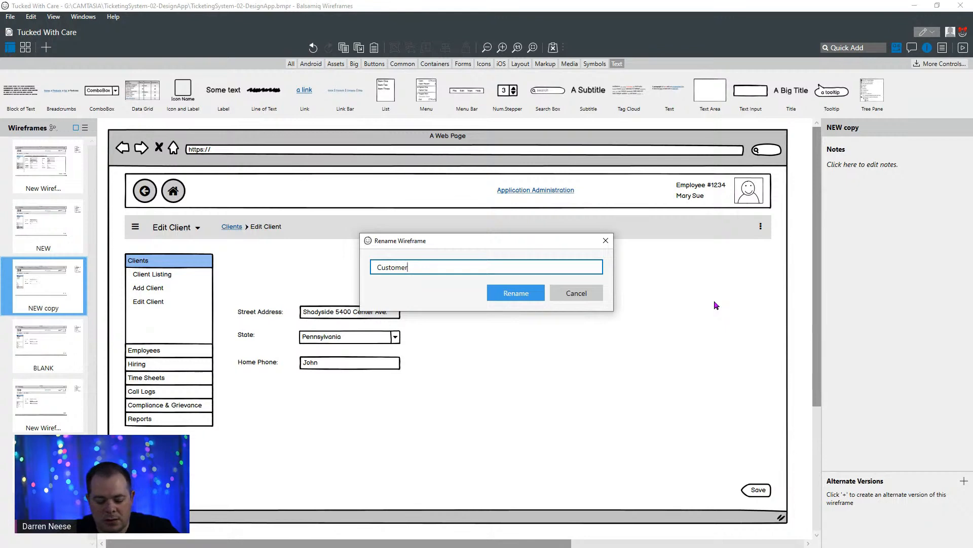
type(" Creates Ticke")
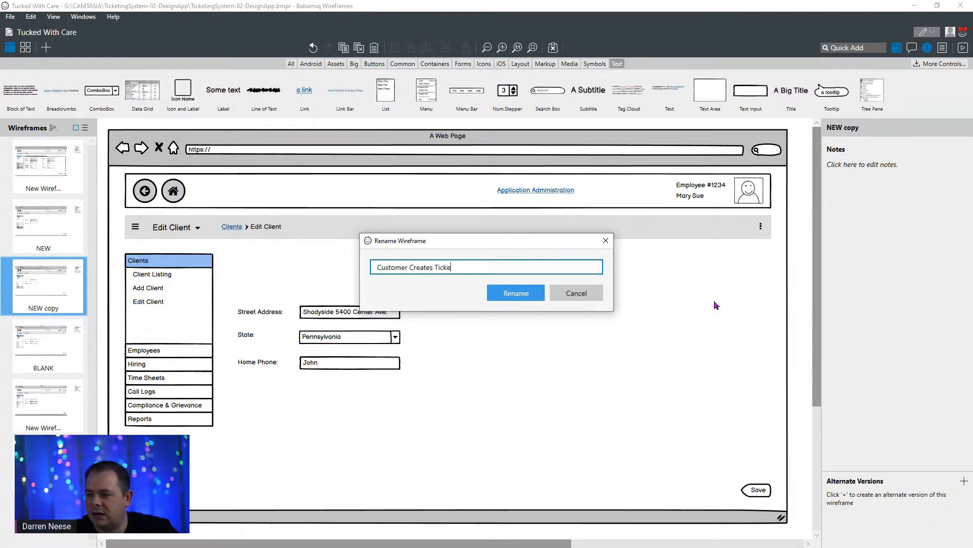
type("t")
key("Return")
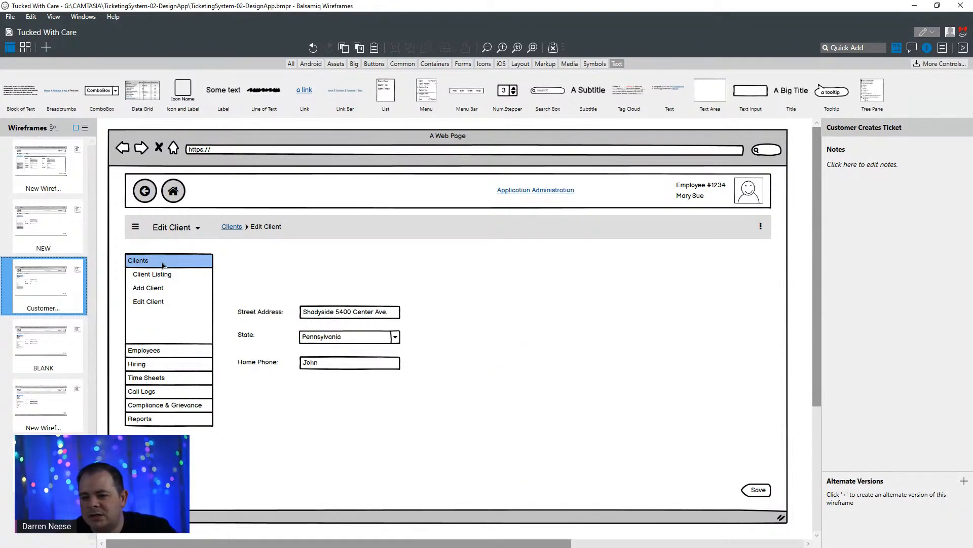
- Switch to Power Apps and review the request fields on the Submit Request Screen
left_click(169, 392)
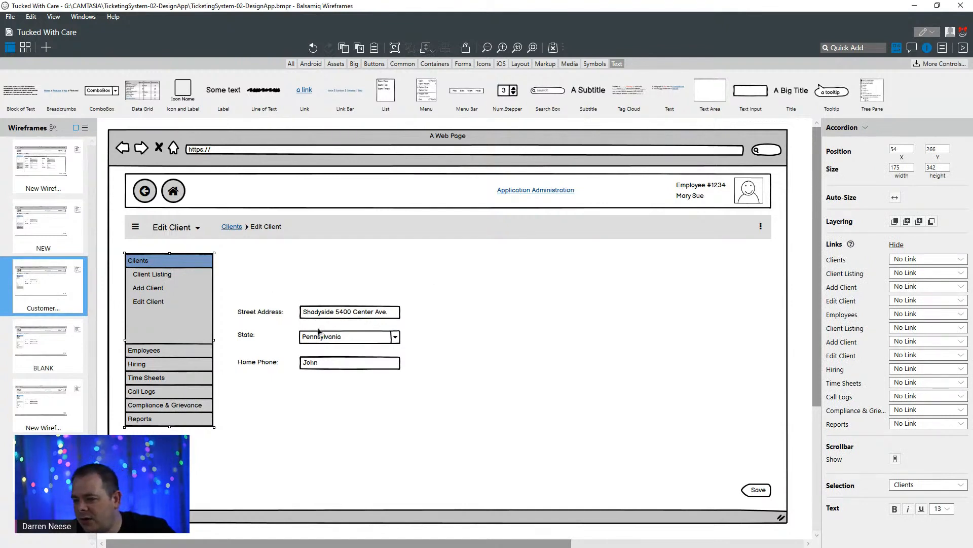
left_click(279, 314)
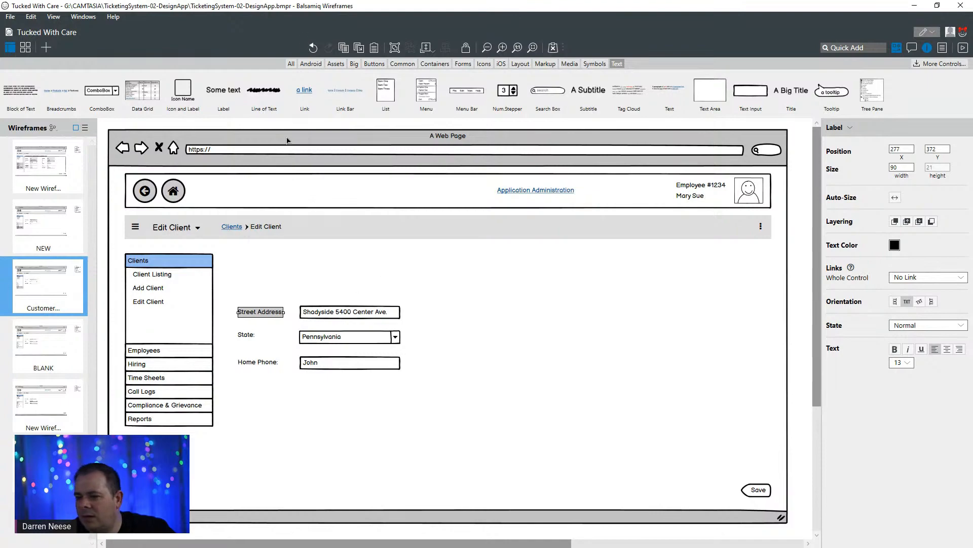
left_click_drag(406, 11, 174, 140)
left_click(152, 16)
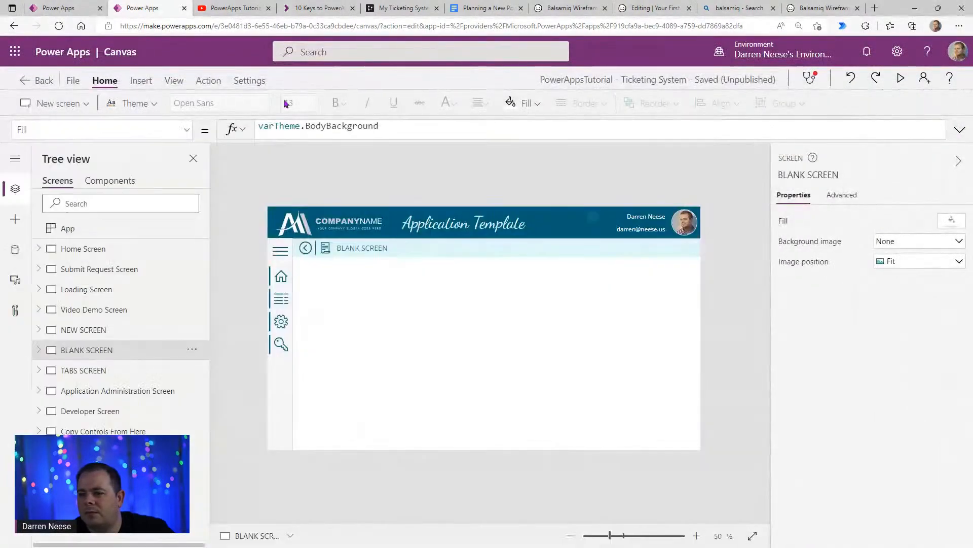
left_click(108, 276)
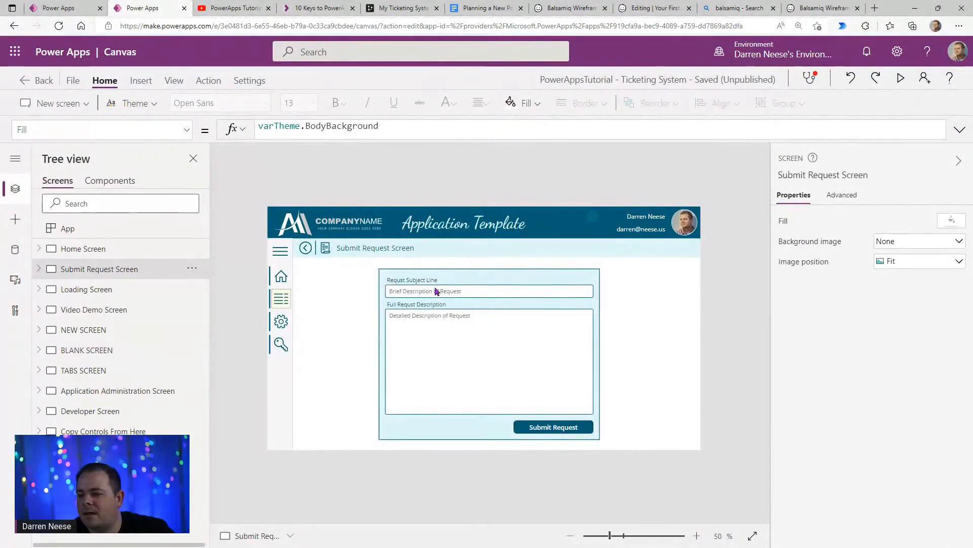
left_click_drag(0, 137, 370, 99)
double_click(370, 99)
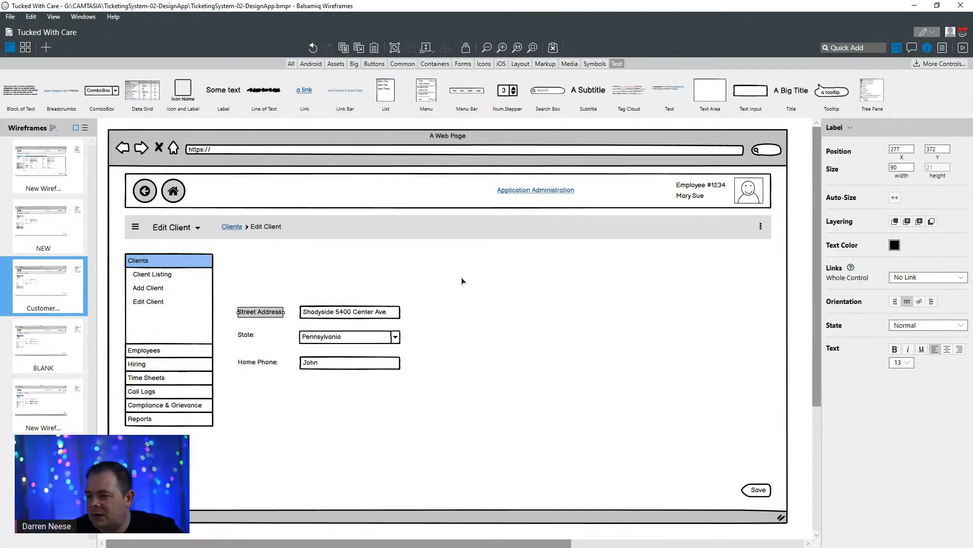
- Change the Street Address label text to "Subject Line (short desc)"
double_click(257, 312)
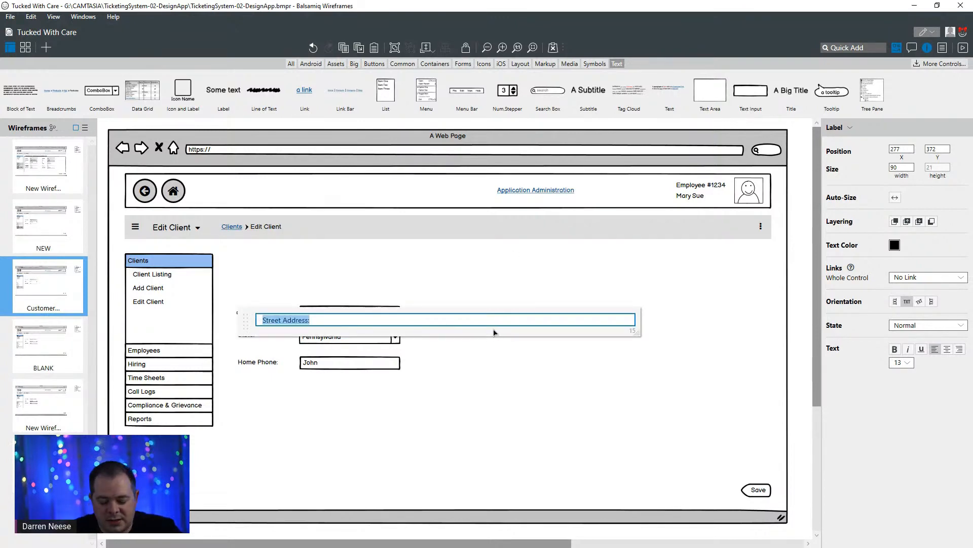
type("Subject L")
type("ine")
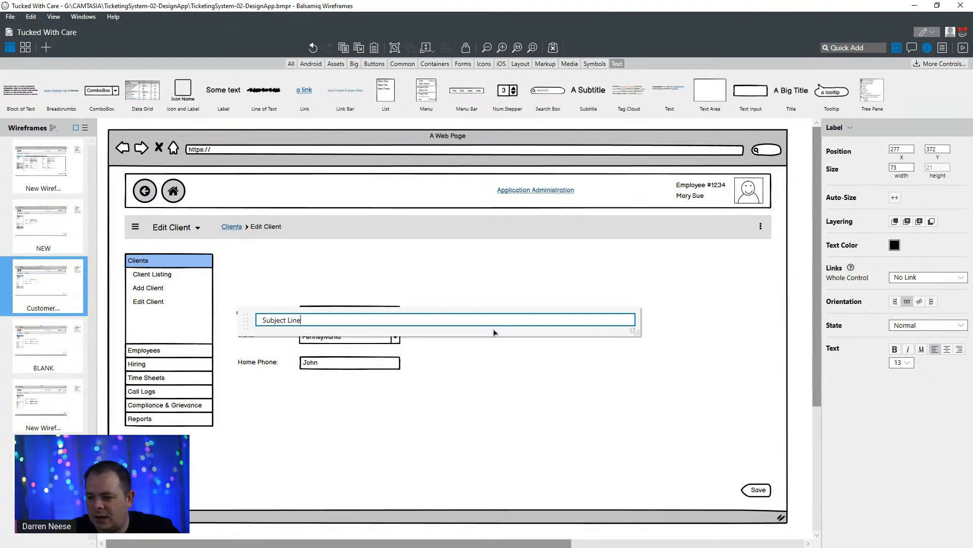
type(" ()")
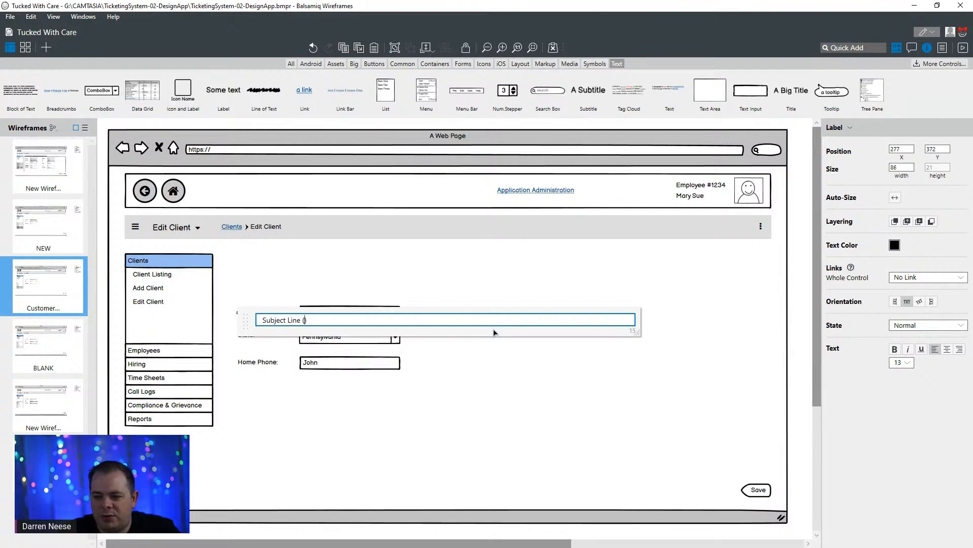
type("short de")
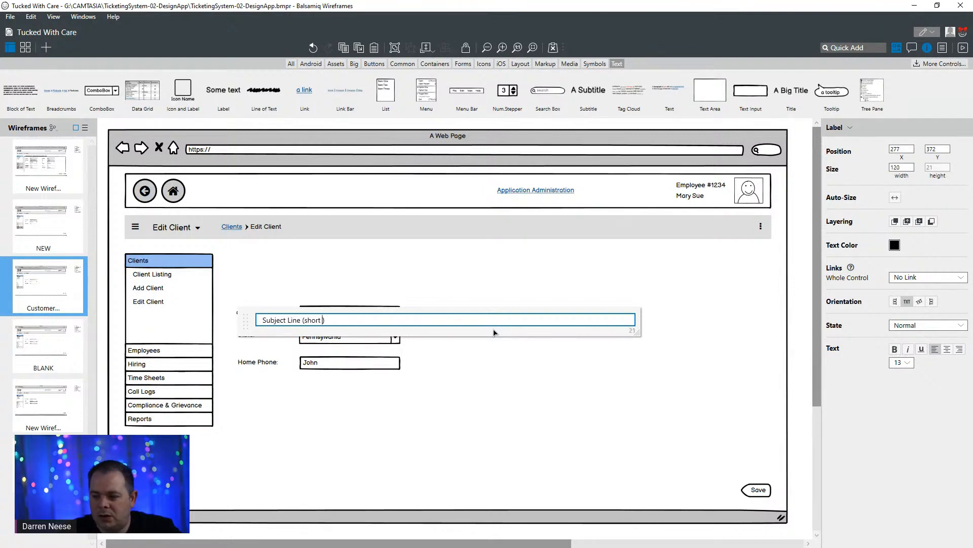
left_click(741, 404)
- Place the Subject Line label directly above the street address input and move both beside the top of the Clients menu
left_click(263, 320)
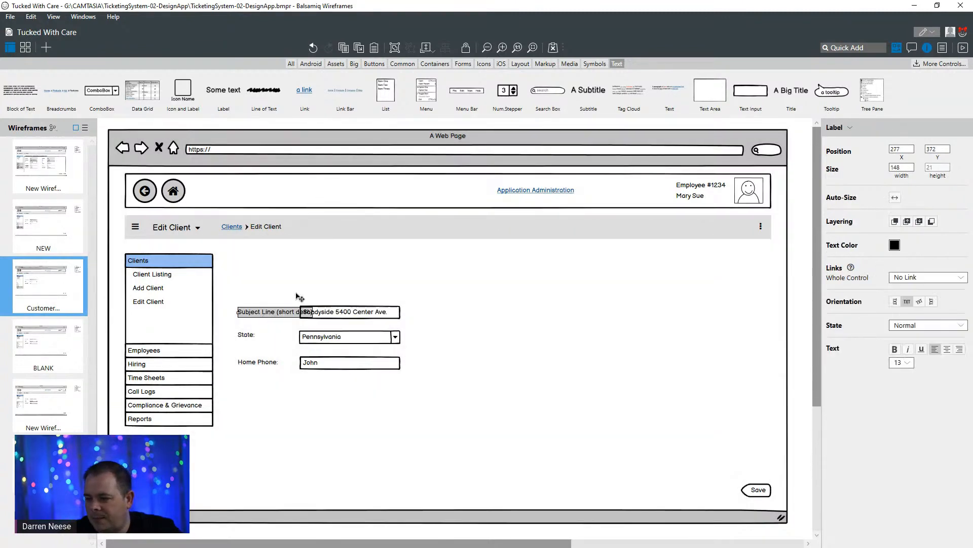
left_click_drag(273, 317, 332, 303)
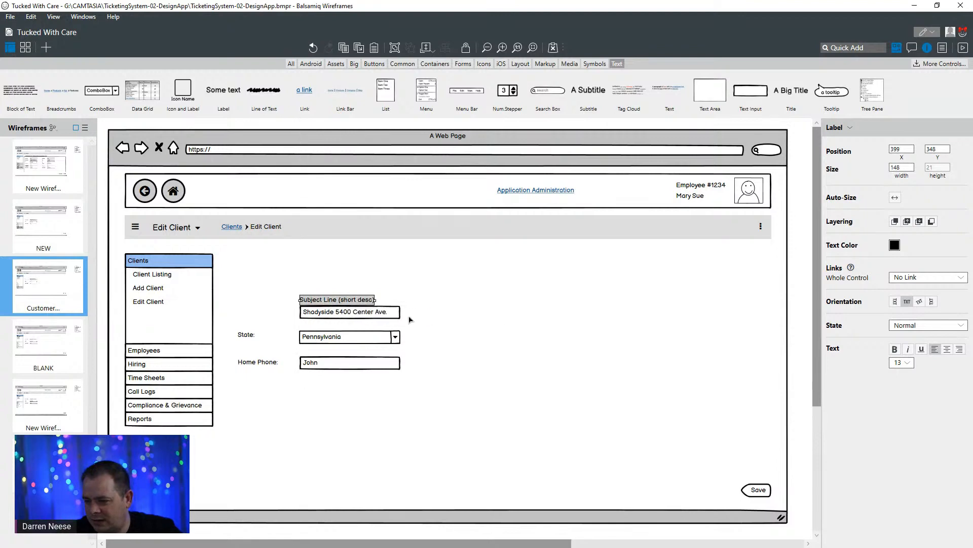
left_click(338, 319, "shift")
left_click_drag(365, 317, 297, 276)
left_click(333, 277)
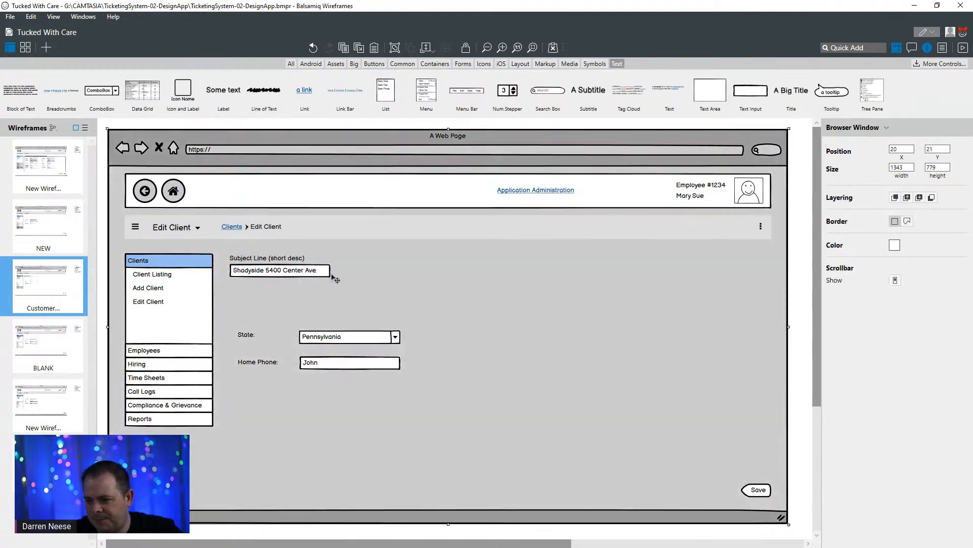
- Replace the text in the input under the Subject Line label with "A short description of my request"
left_click(320, 274)
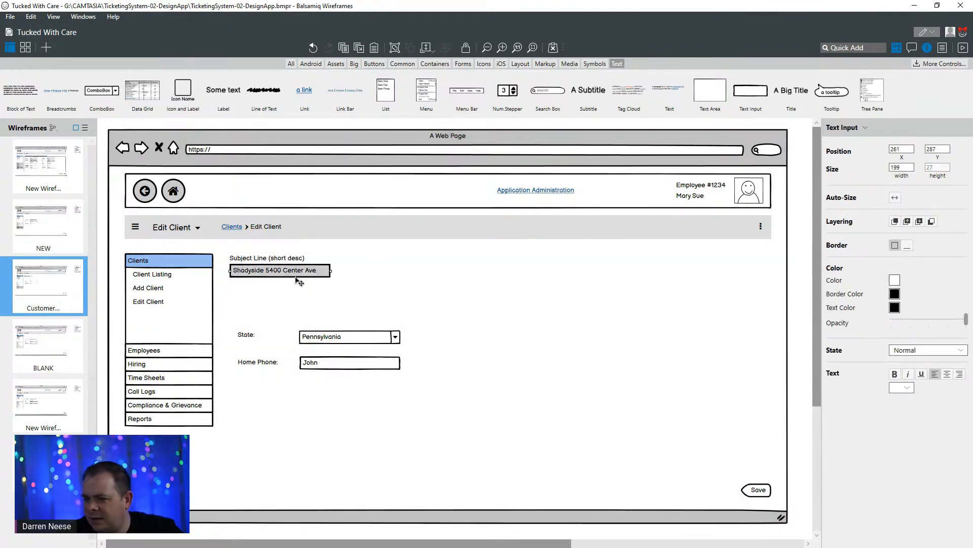
double_click(300, 270)
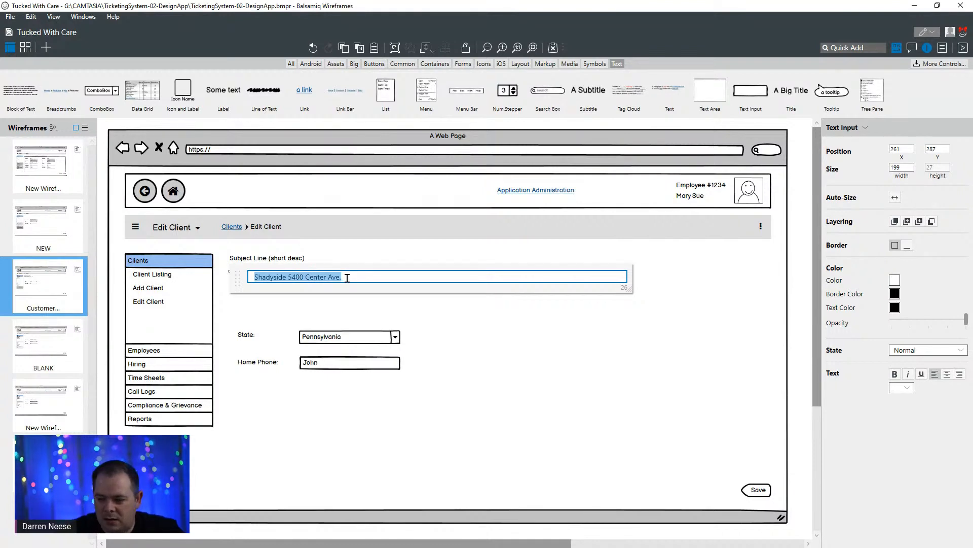
type("A short ")
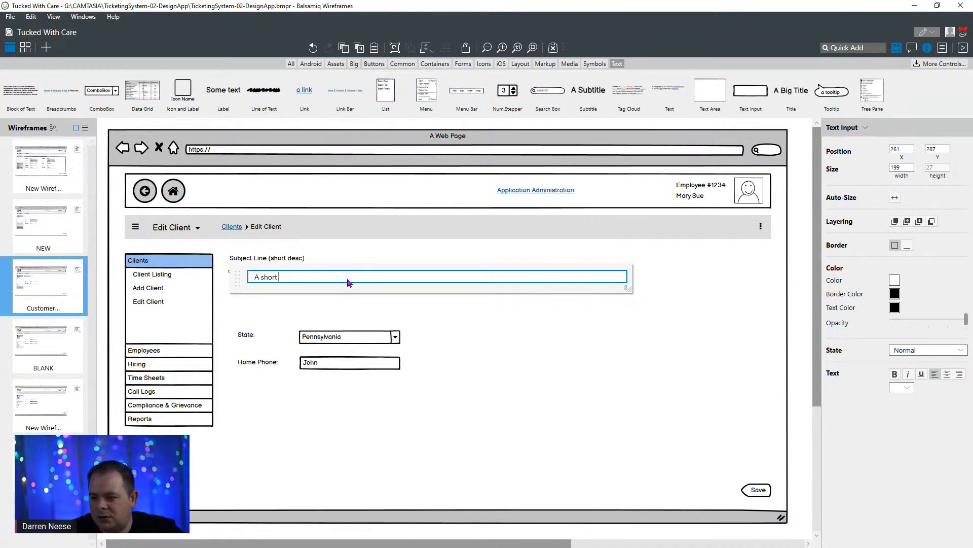
type("description of my ")
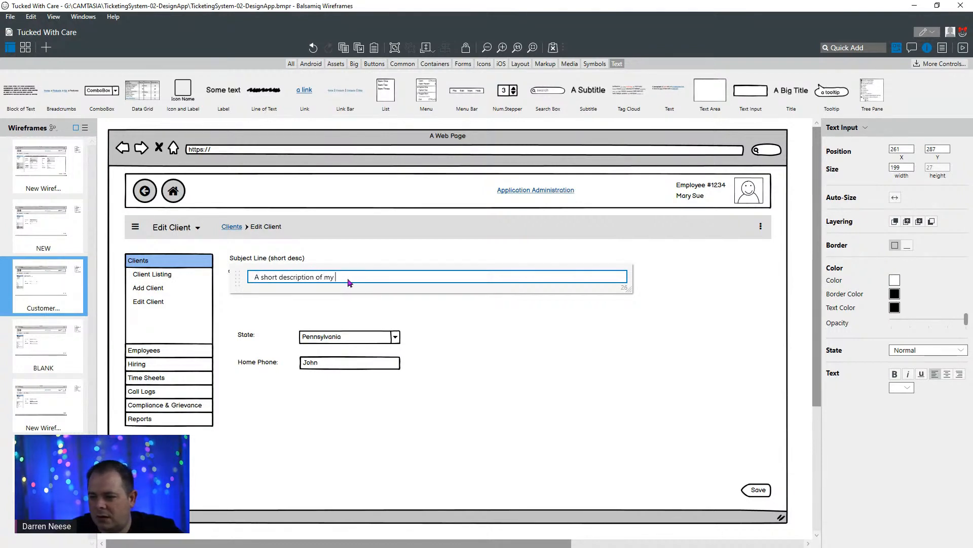
type("request")
key("Return")
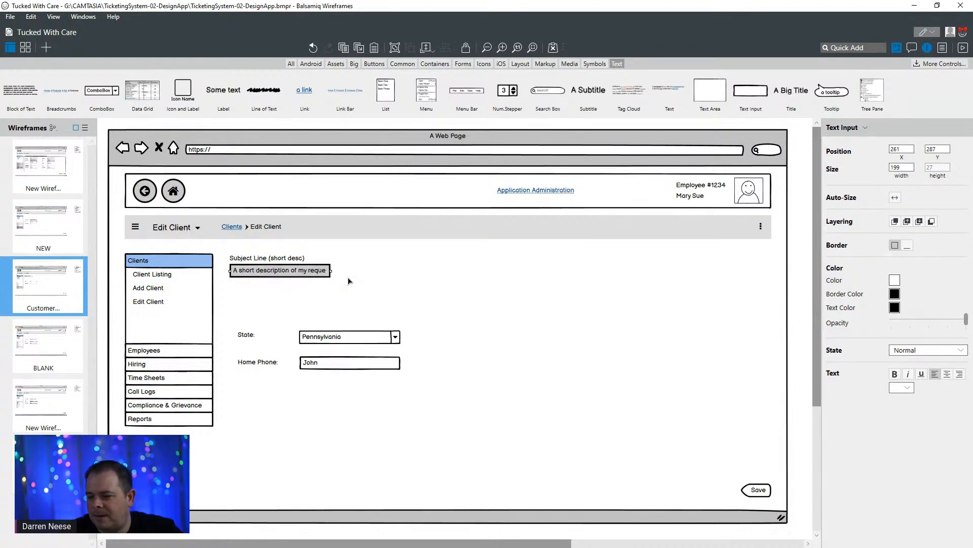
- Shorten the label above the subject input to "Subject Line"
left_click(287, 262)
left_click(287, 263)
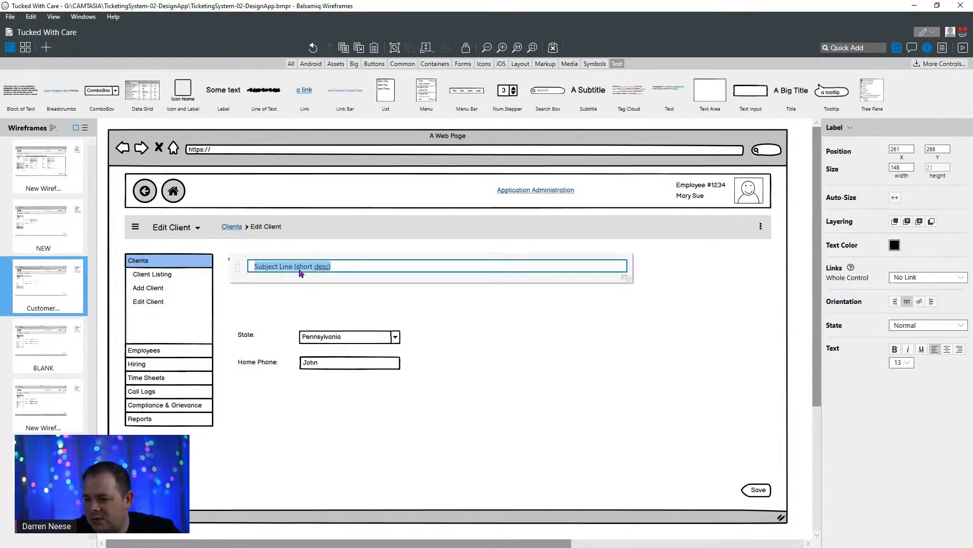
left_click(300, 267)
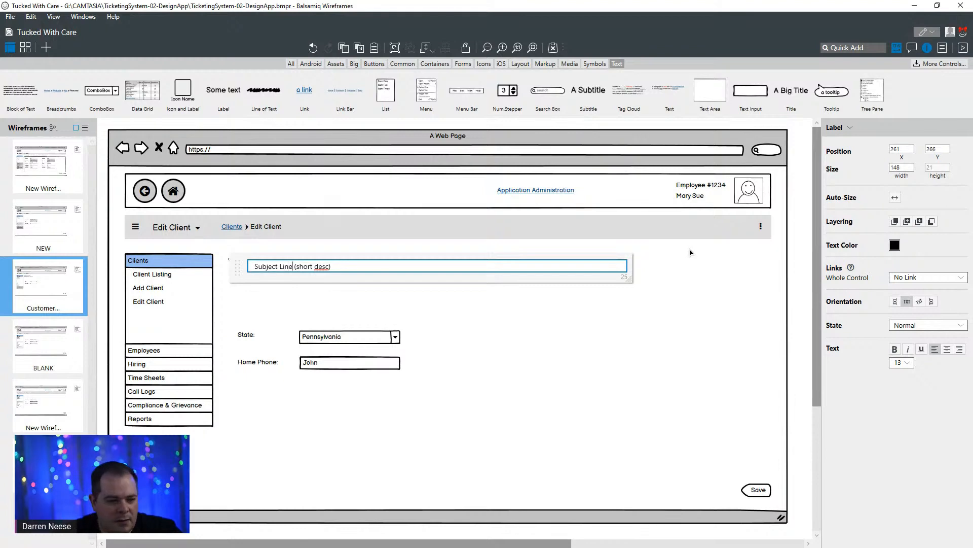
key("shift+End")
key("Delete")
left_click(659, 325)
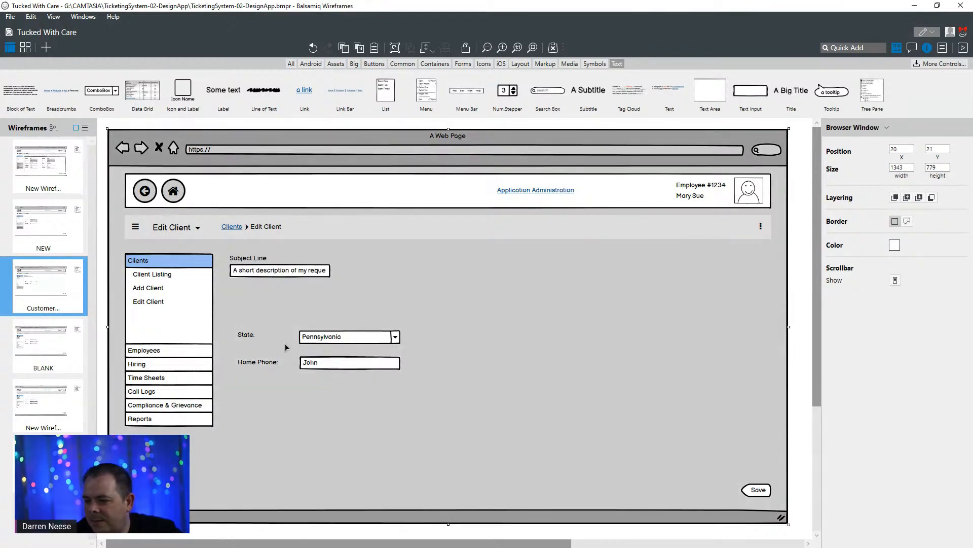
- Move the State label and its combo box together down to the bottom of the page mockup
left_click(249, 337)
left_click(355, 341, "shift")
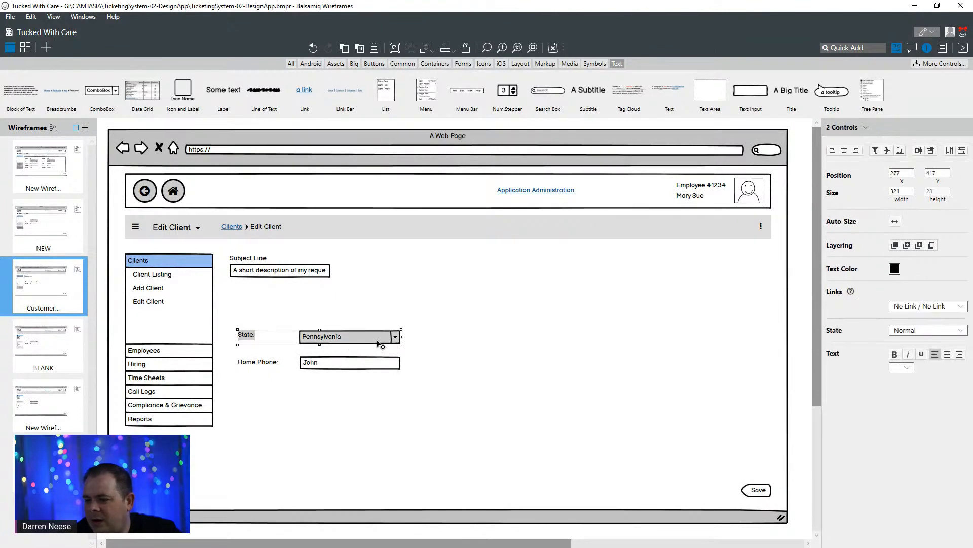
left_click_drag(378, 340, 384, 490)
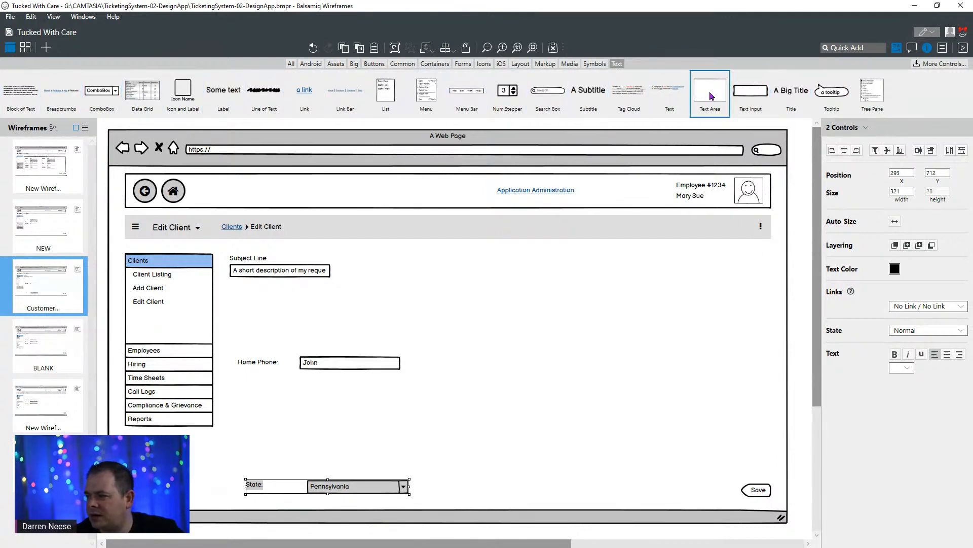
- Add a text area reading "A very detailed description of the request" and place it beside the subject input
left_click_drag(712, 93, 576, 347)
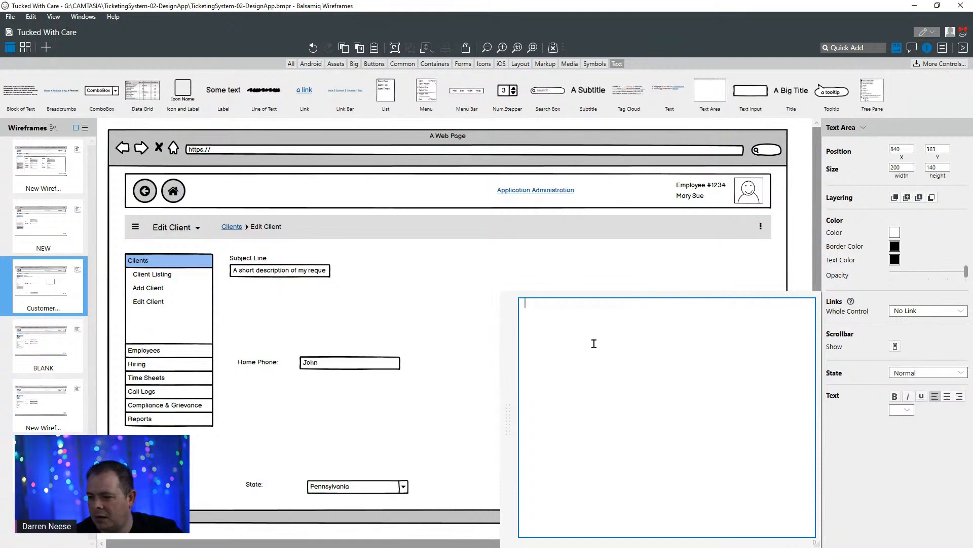
type("A very ")
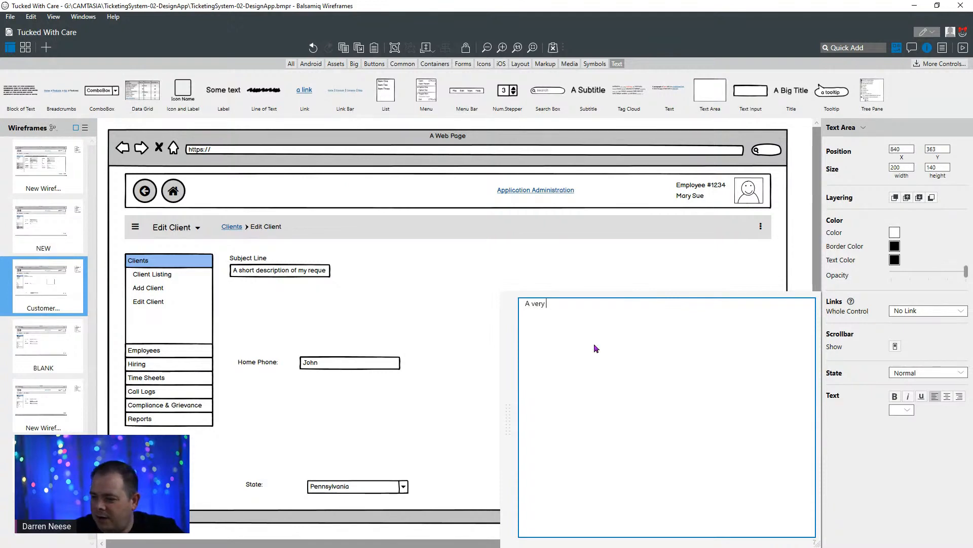
type("detailed ")
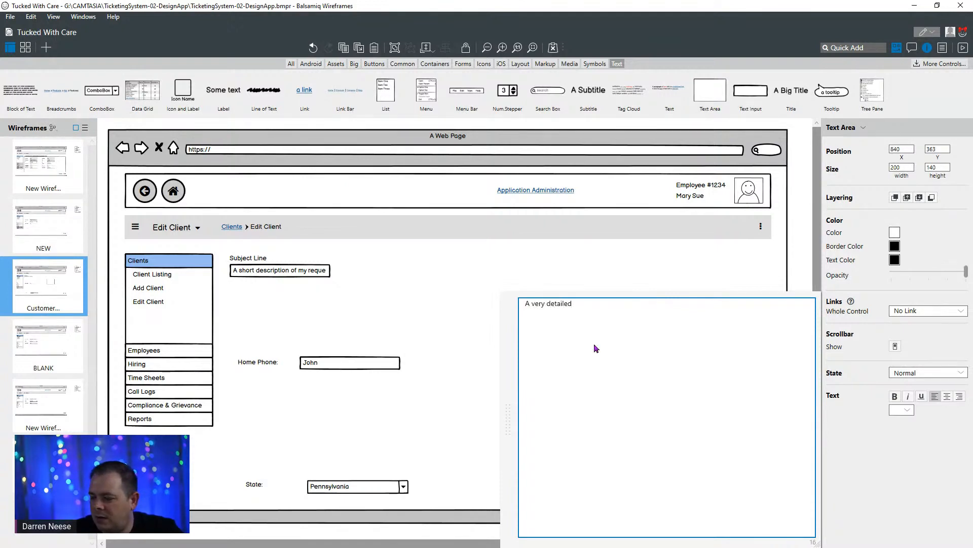
type("descri")
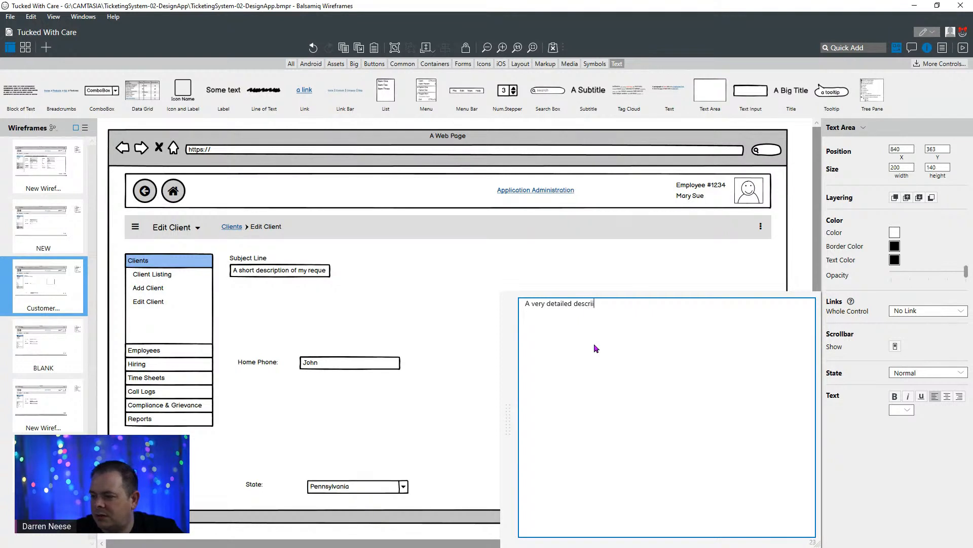
type("ption of the re")
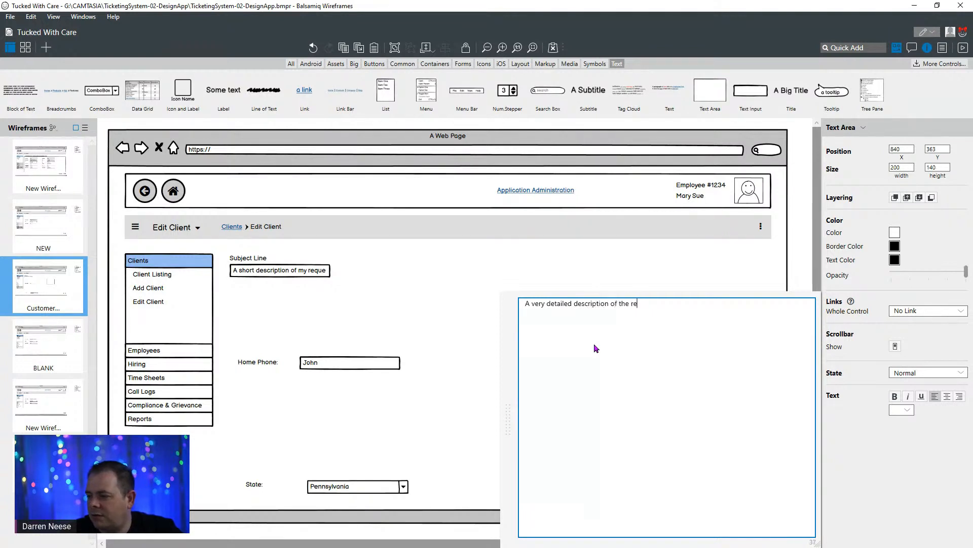
type("quest")
key("Return")
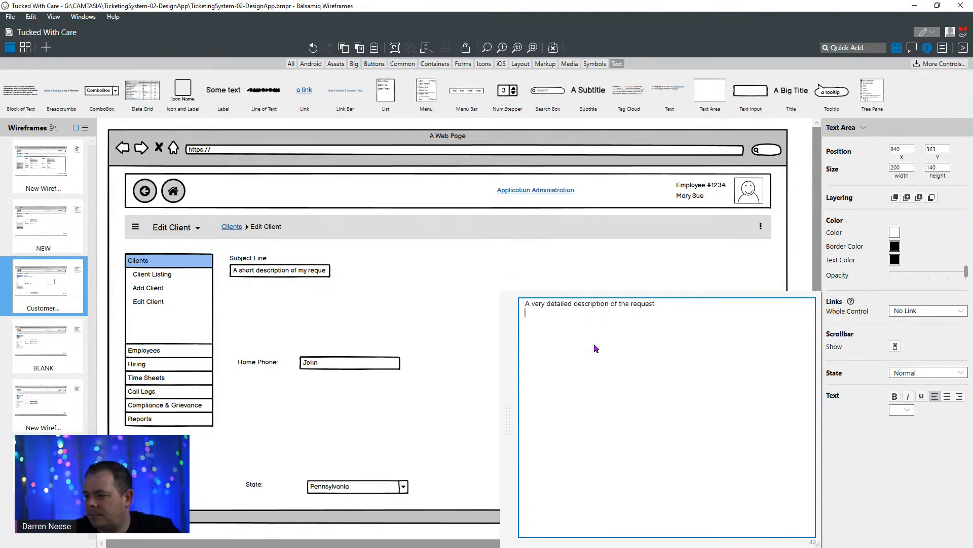
left_click(518, 256)
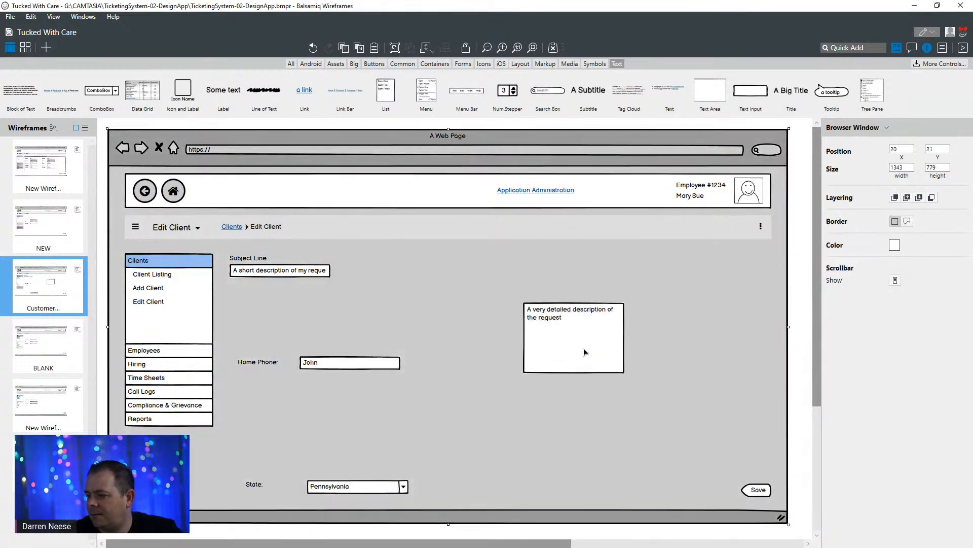
left_click(586, 353)
left_click_drag(586, 353, 442, 312)
- Move the Home Phone label and its input together to the empty area on the page's far side, away from the Clients menu
left_click(257, 369)
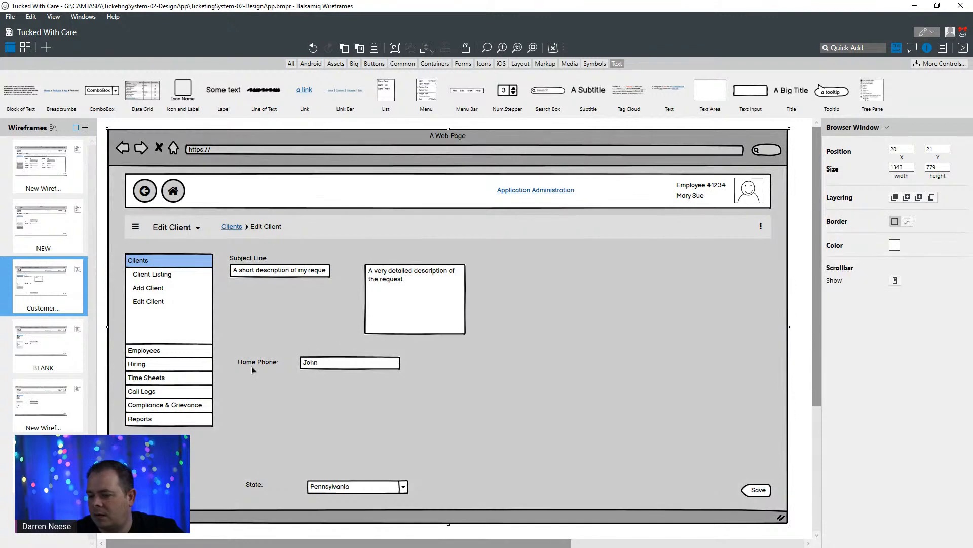
left_click(252, 369)
left_click(334, 369, "shift")
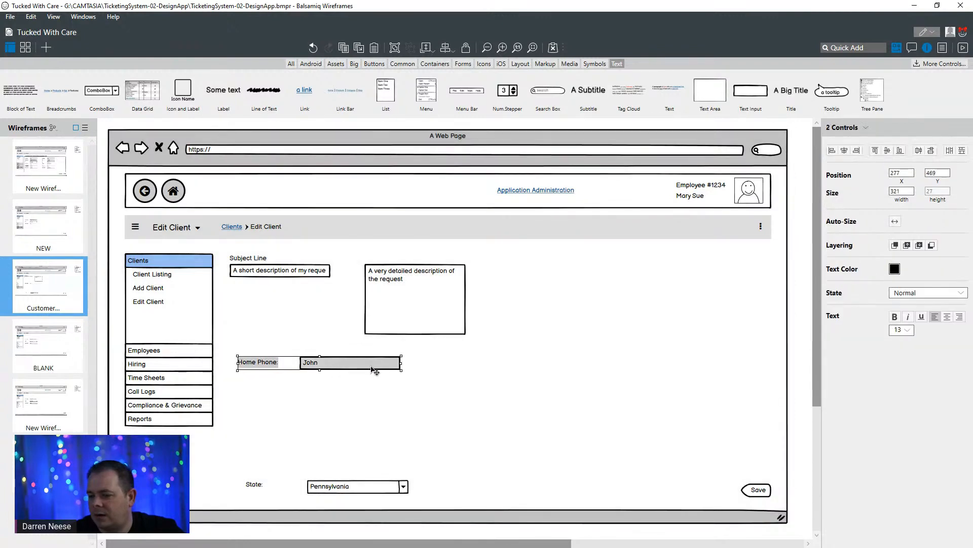
left_click_drag(374, 370, 703, 386)
- Move the description text area beneath the subject input, aligned with its edge, and place a copy of the Subject Line label above it
left_click(425, 298)
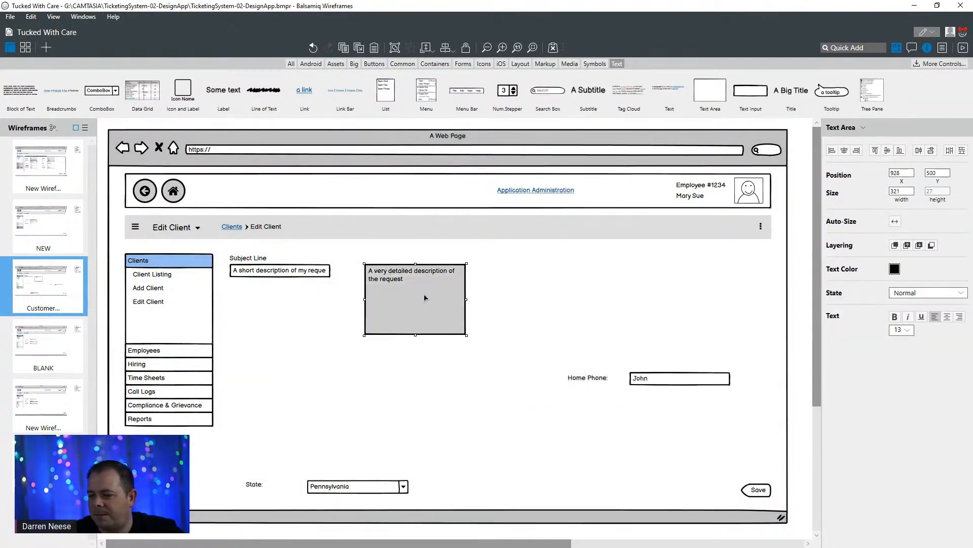
left_click_drag(425, 298, 290, 327)
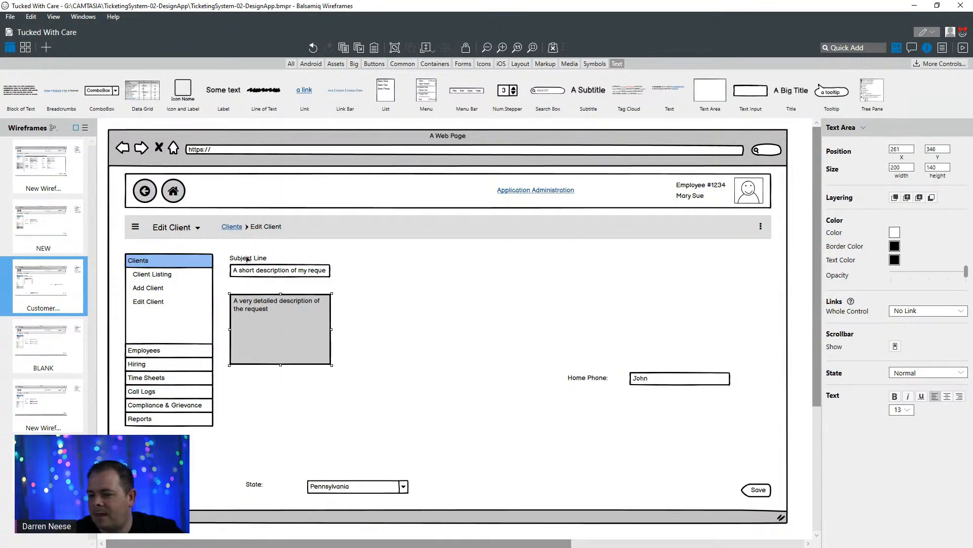
left_click(247, 259)
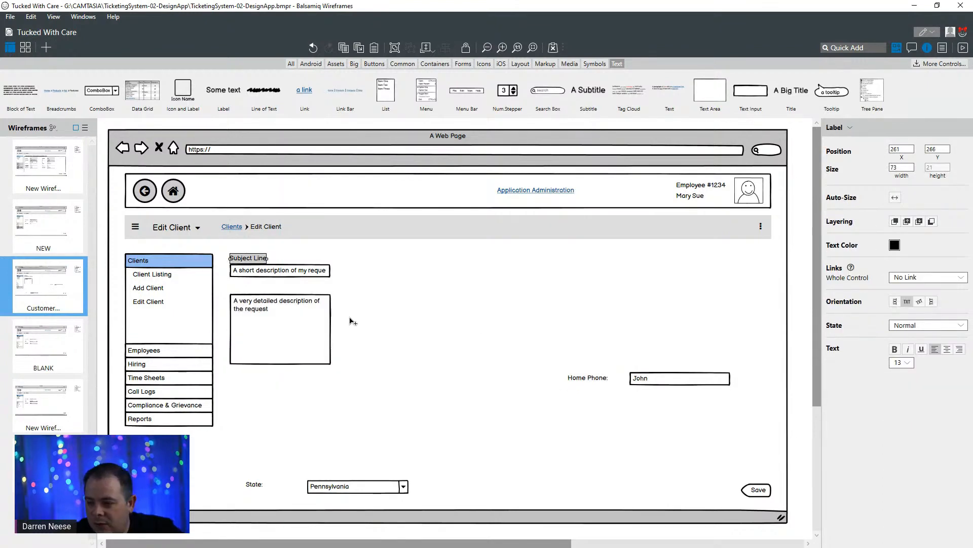
left_click_drag(249, 261, 265, 292)
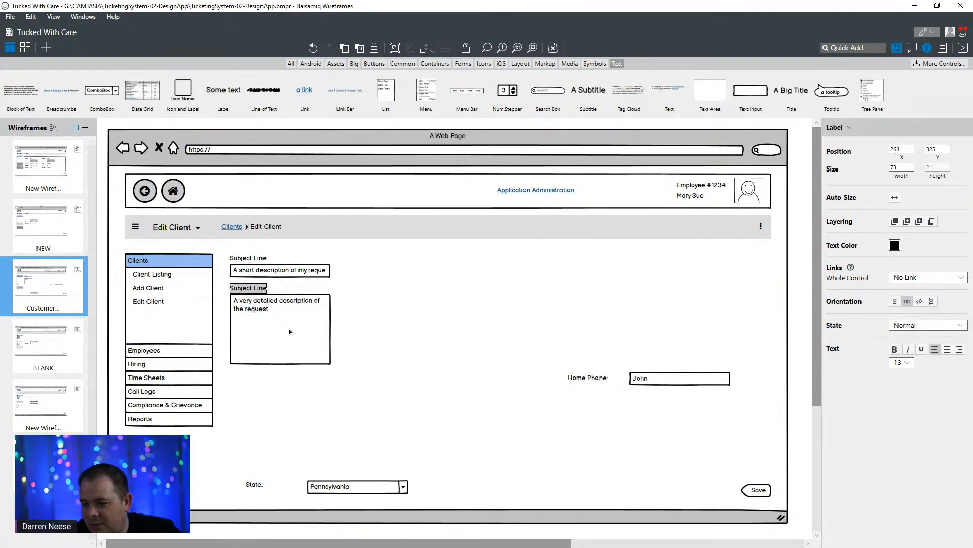
left_click(464, 293)
- Set the width of the subject text input to 300
left_click(301, 305)
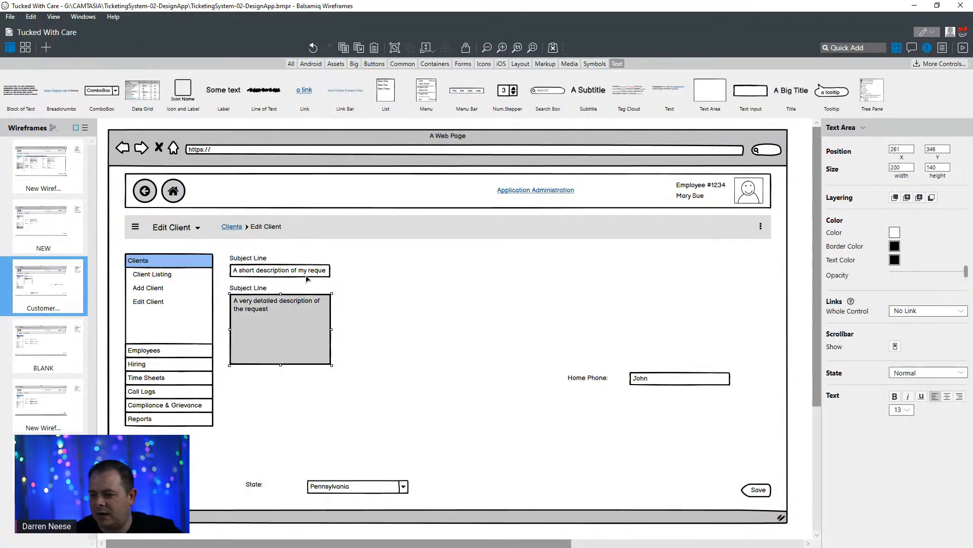
left_click(309, 278)
left_click(901, 167)
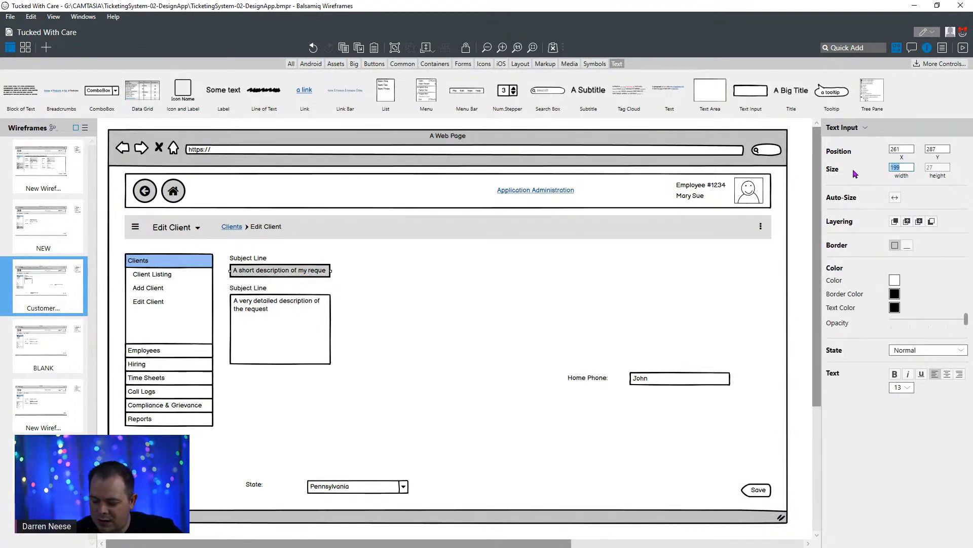
type("300")
key("Return")
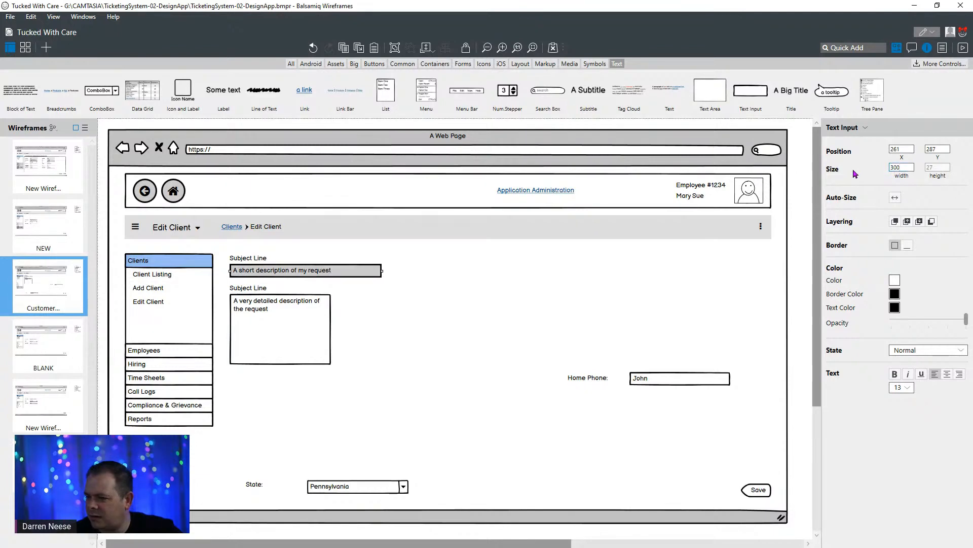
- Set the width of the detailed description text area to 300
left_click(307, 319)
left_click(897, 168)
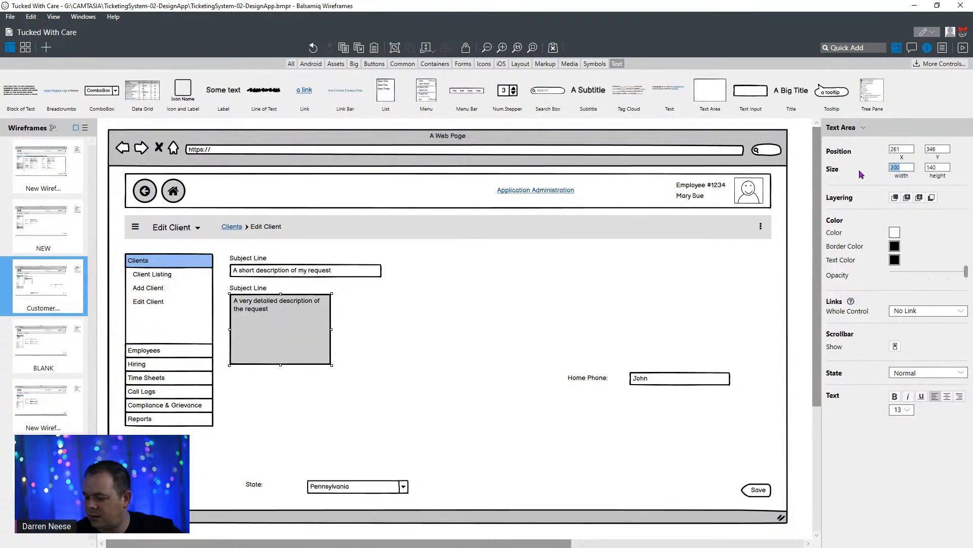
type("300")
key("Return")
left_click(376, 389)
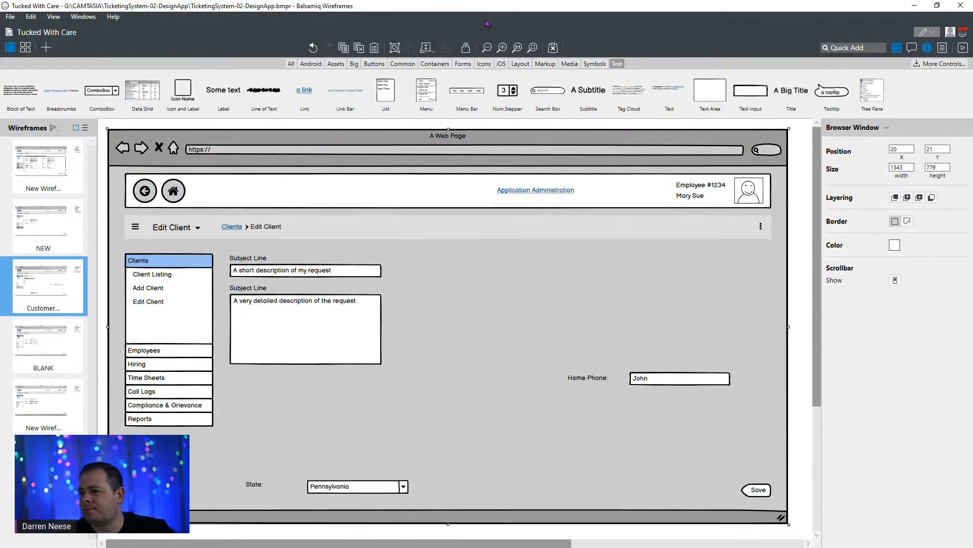
- Switch to the browser, close the My Ticketing System page, and bring up the Planning a New Power Apps Help Service Desk document
left_click_drag(498, 8, 479, 160)
left_click(417, 11)
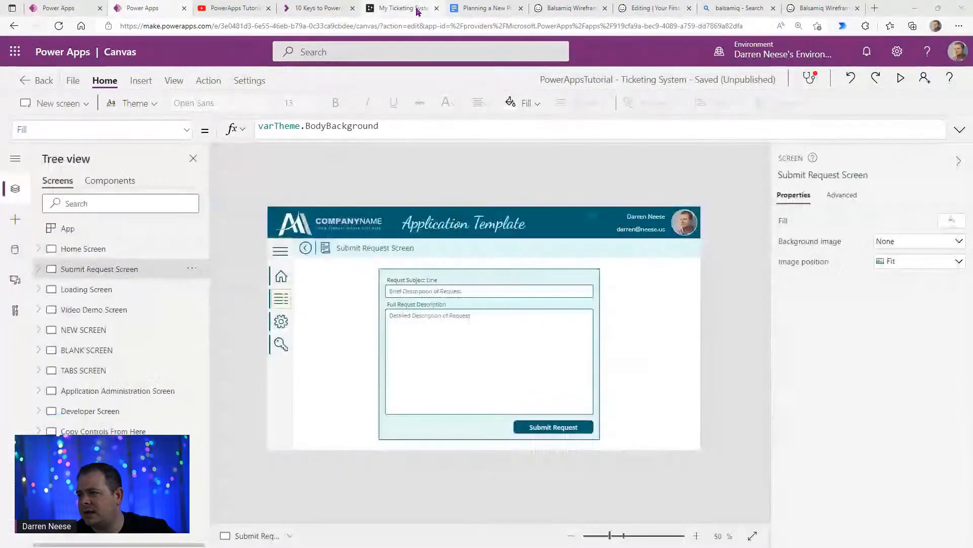
key("ctrl+w")
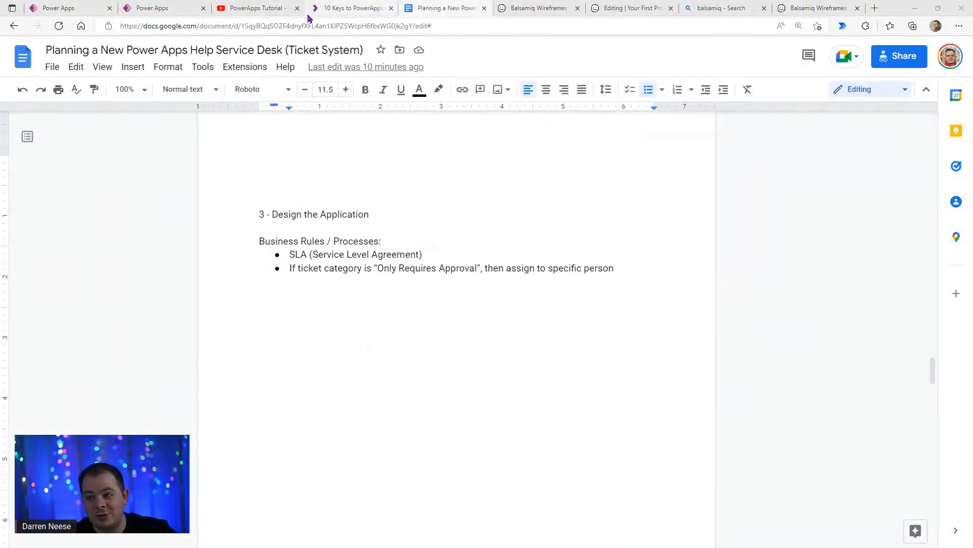
left_click(272, 15)
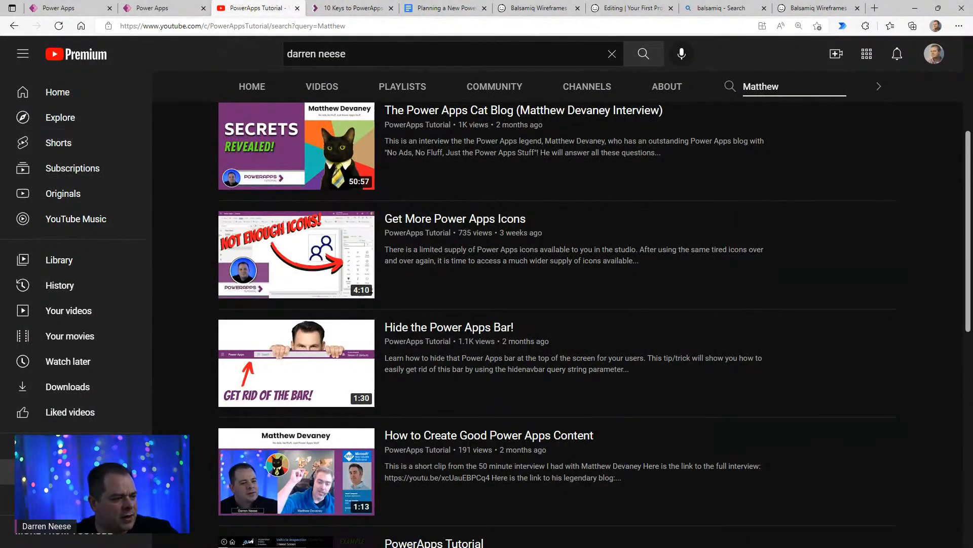
left_click(420, 10)
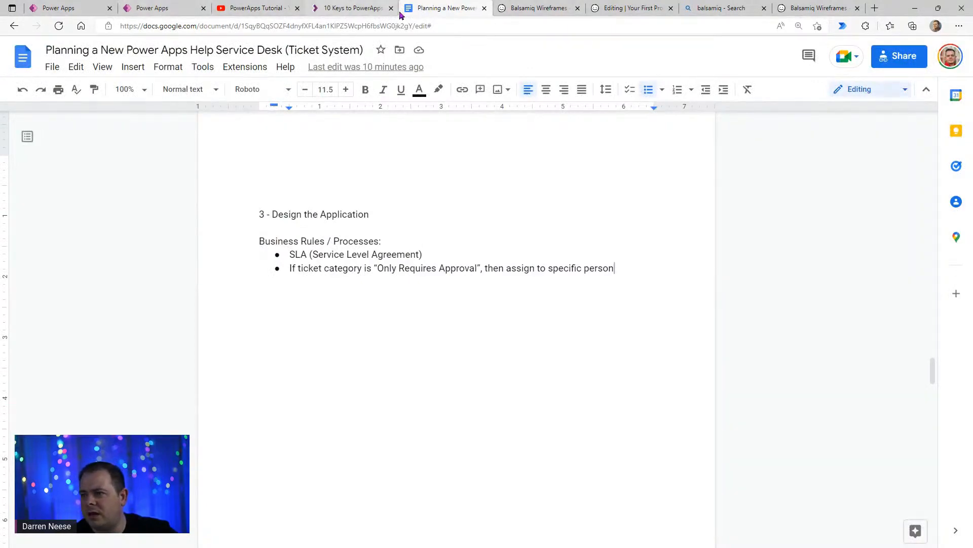
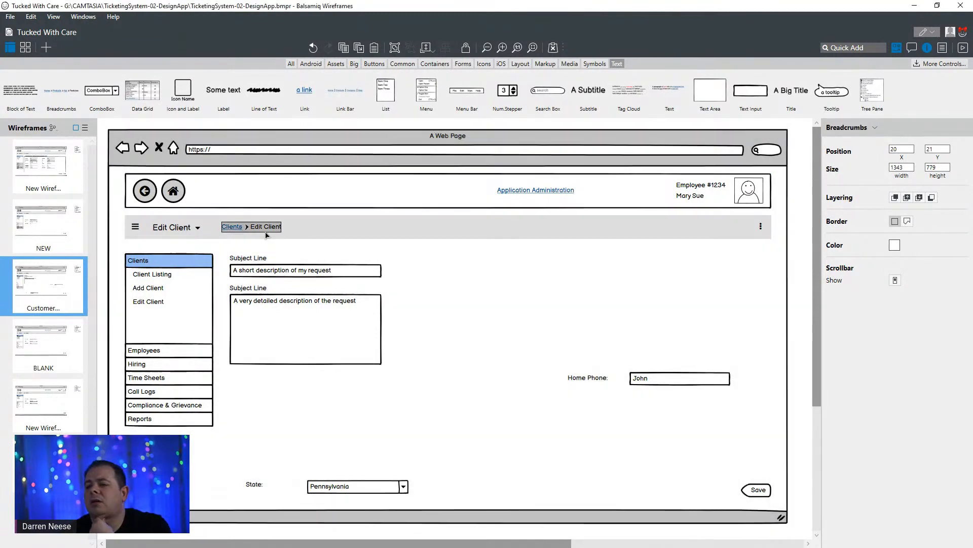
- Replace the breadcrumb text beside the Edit Client heading with Customer
left_click(267, 233)
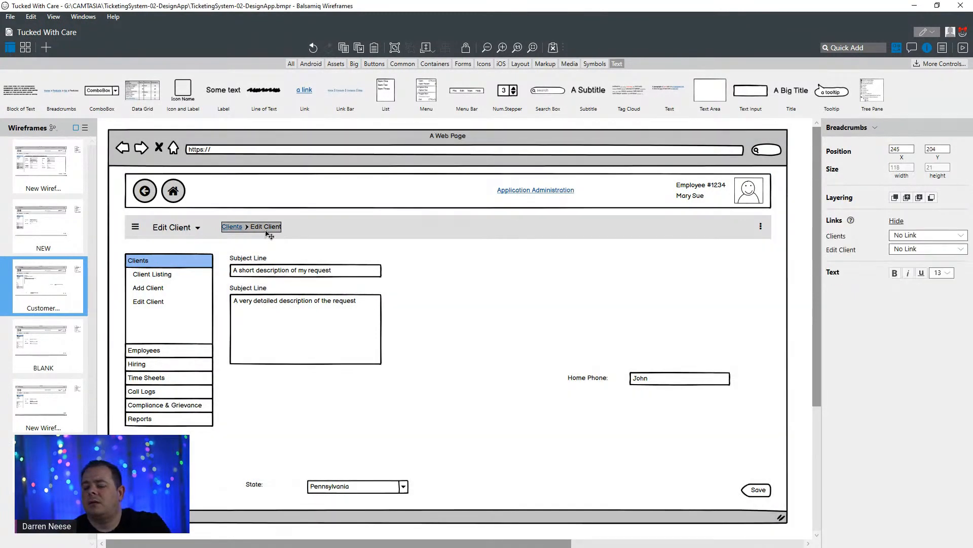
double_click(269, 234)
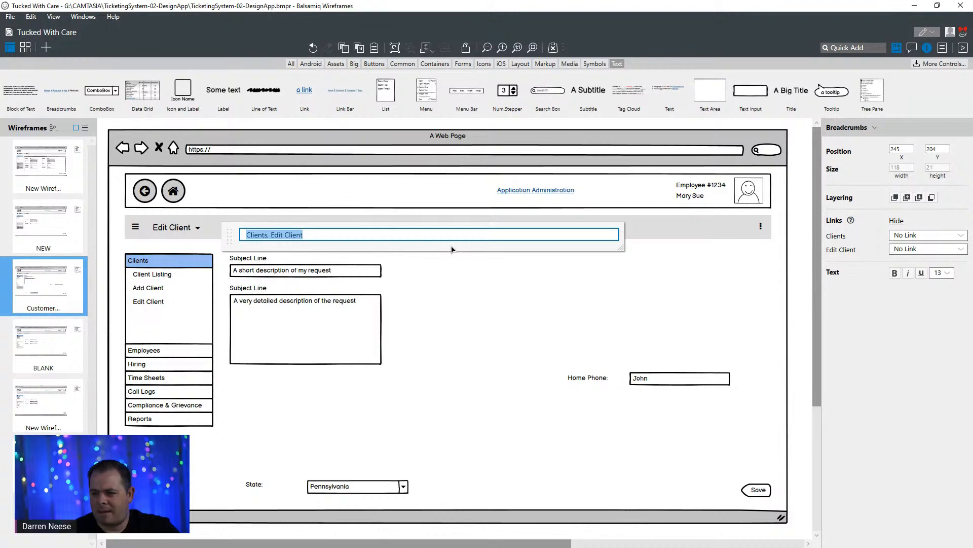
type("Custome")
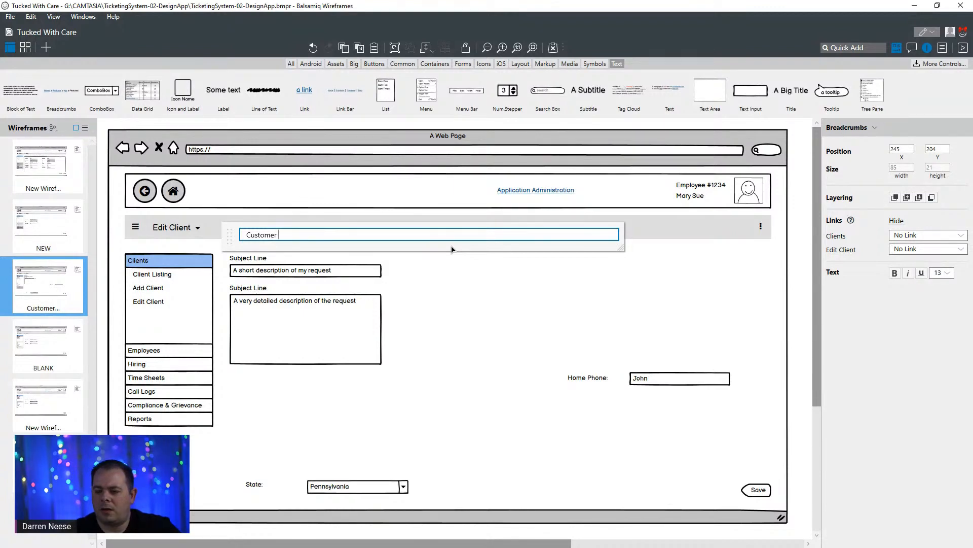
type("r")
- Copy the selected wireframe's name and use it, followed by Screen, as the breadcrumb text: Customer Creates Ticket Screen
left_click(56, 288)
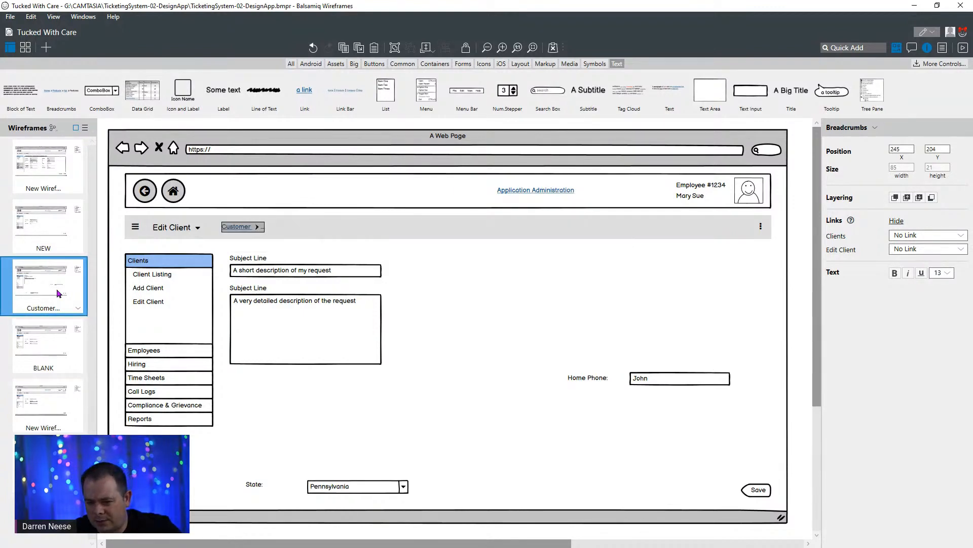
right_click(57, 288)
left_click(90, 297)
key("ctrl+c")
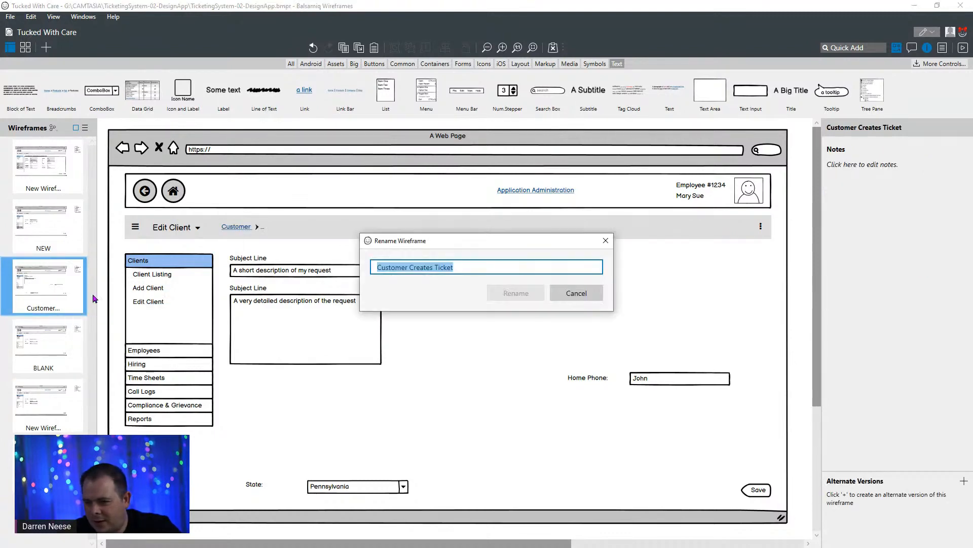
left_click(606, 241)
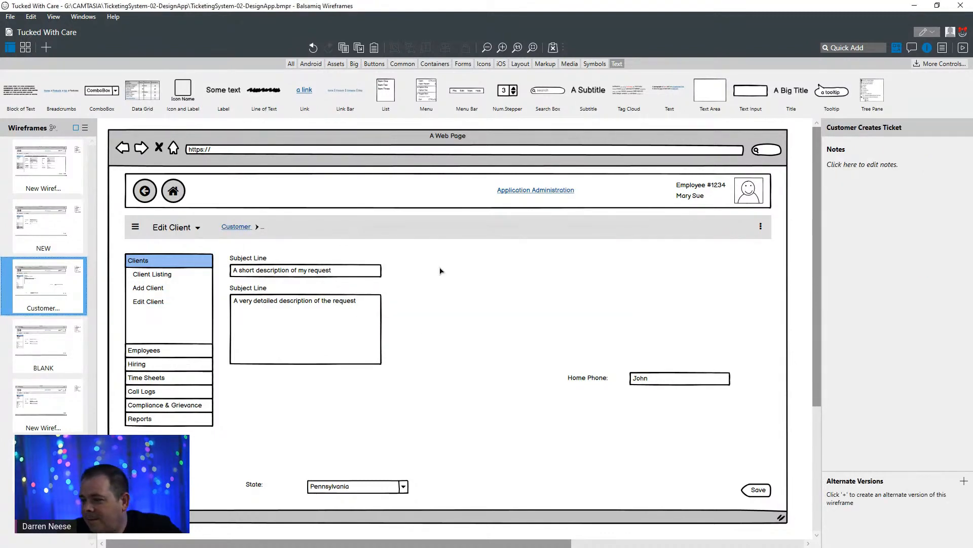
left_click(258, 228)
double_click(258, 228)
key("ctrl+v")
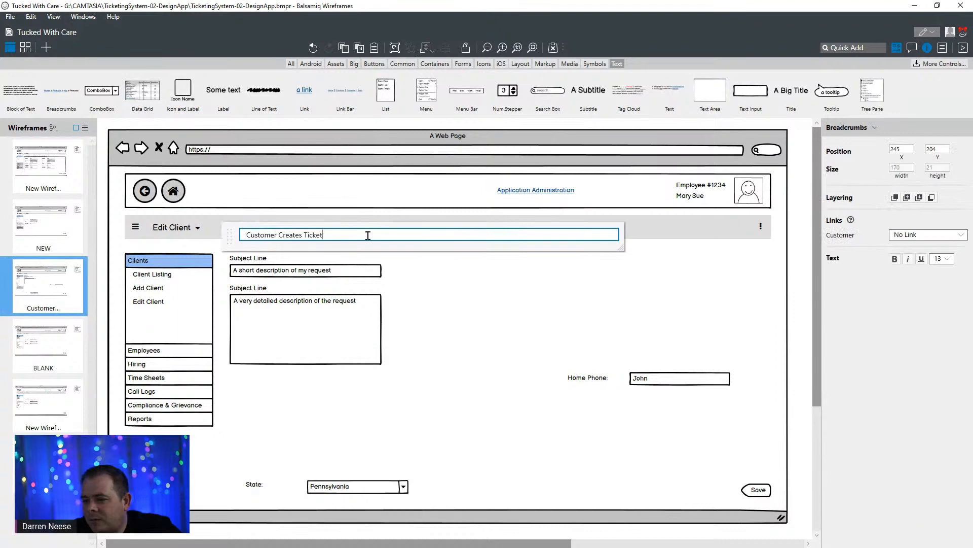
type("Screen")
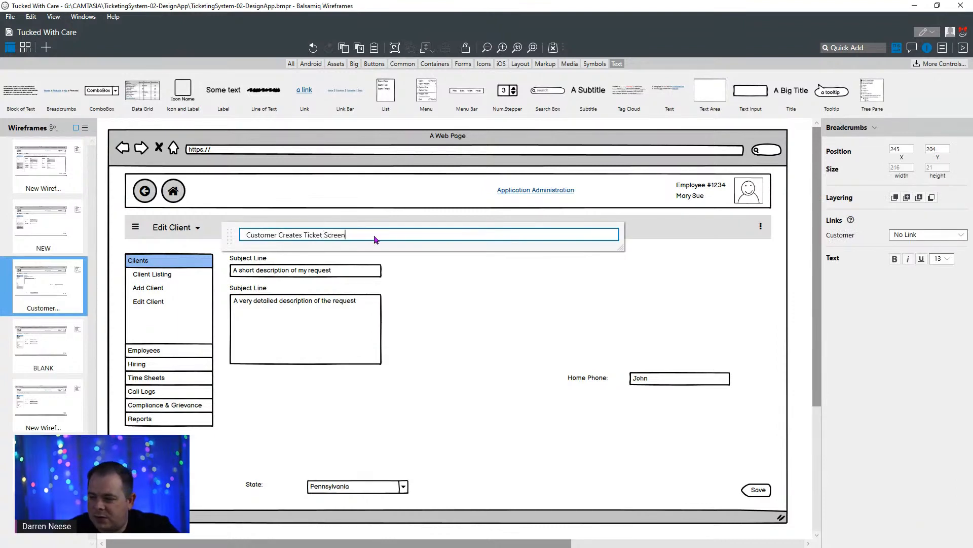
key("Return")
left_click(444, 317)
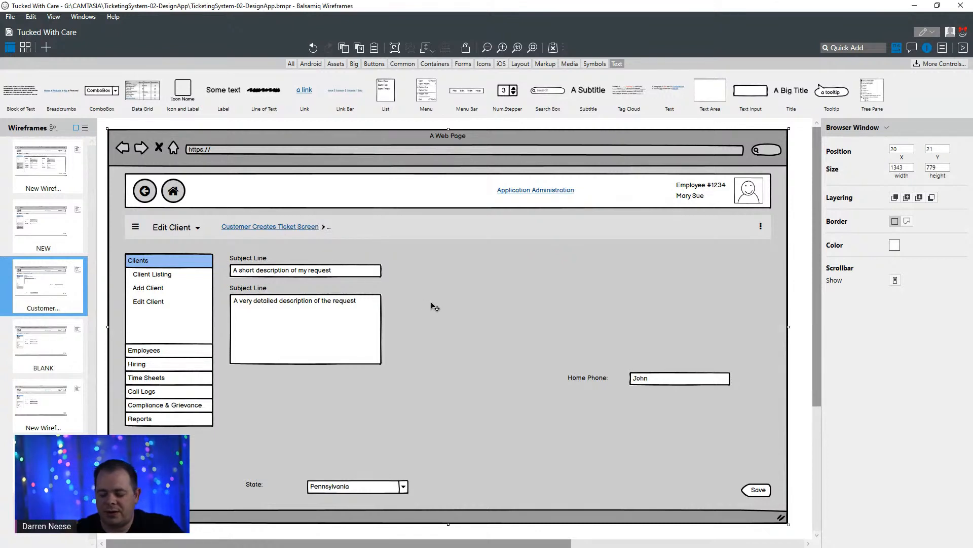
left_click(259, 261)
left_click(283, 273)
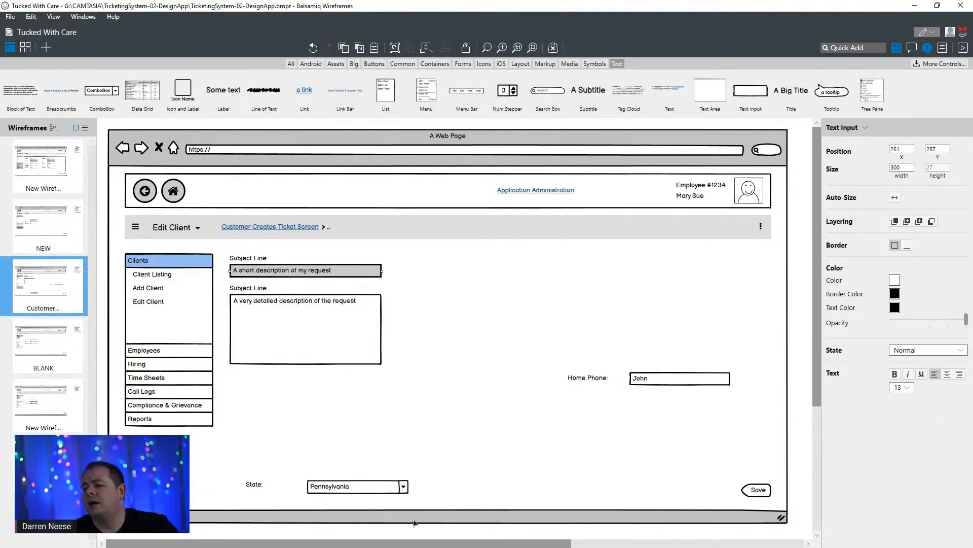
left_click(253, 487)
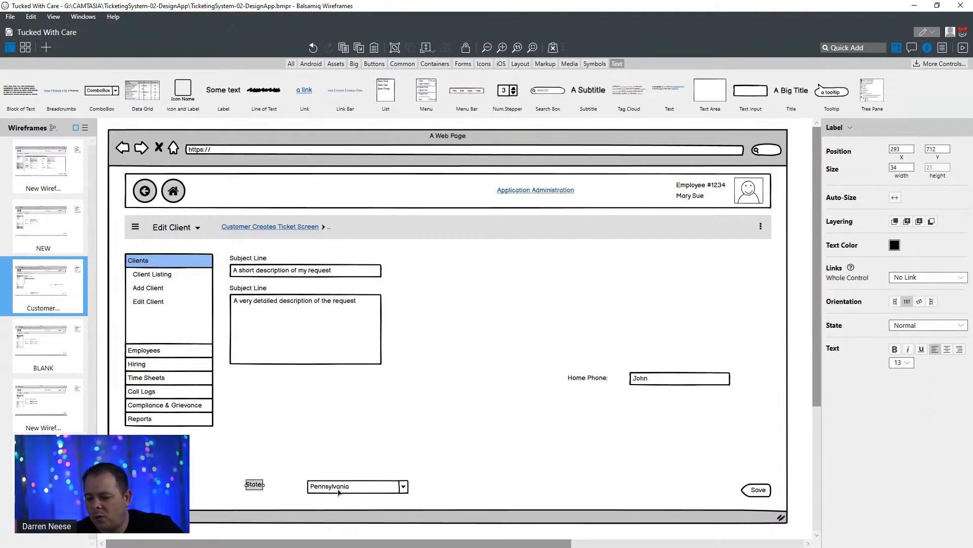
left_click(357, 489)
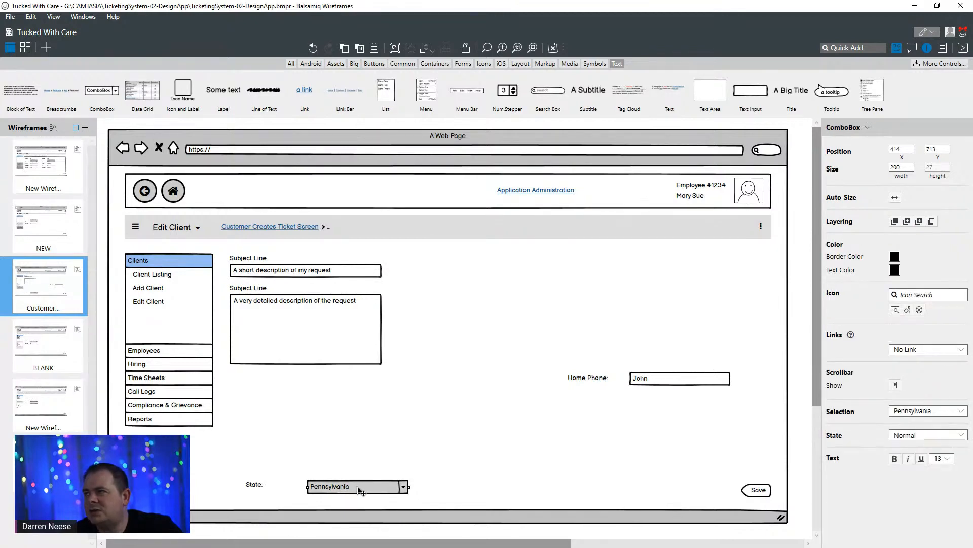
- Move the State label beneath the detailed description area, aligned with its edge, and change its text to Requestor
left_click(255, 484)
left_click_drag(257, 484, 242, 379)
double_click(242, 379)
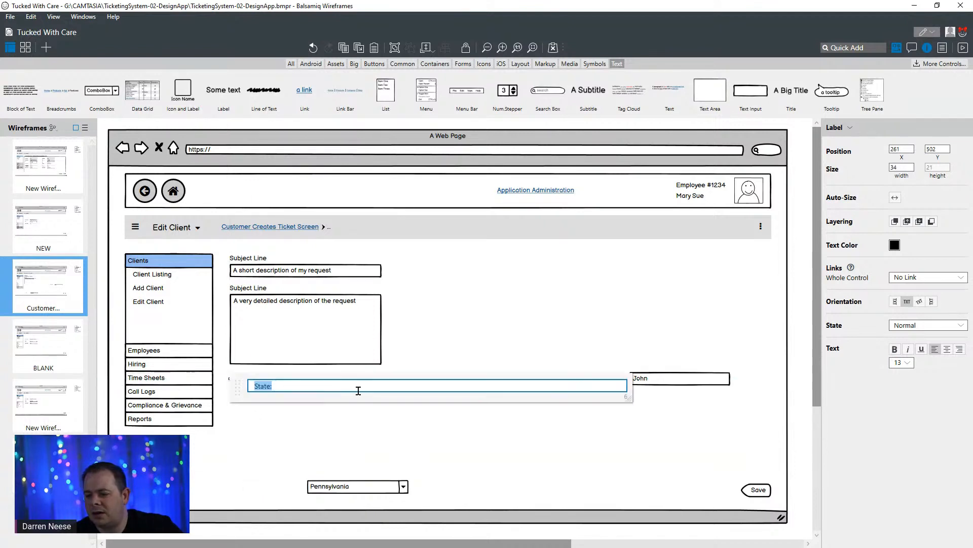
type("Requestor")
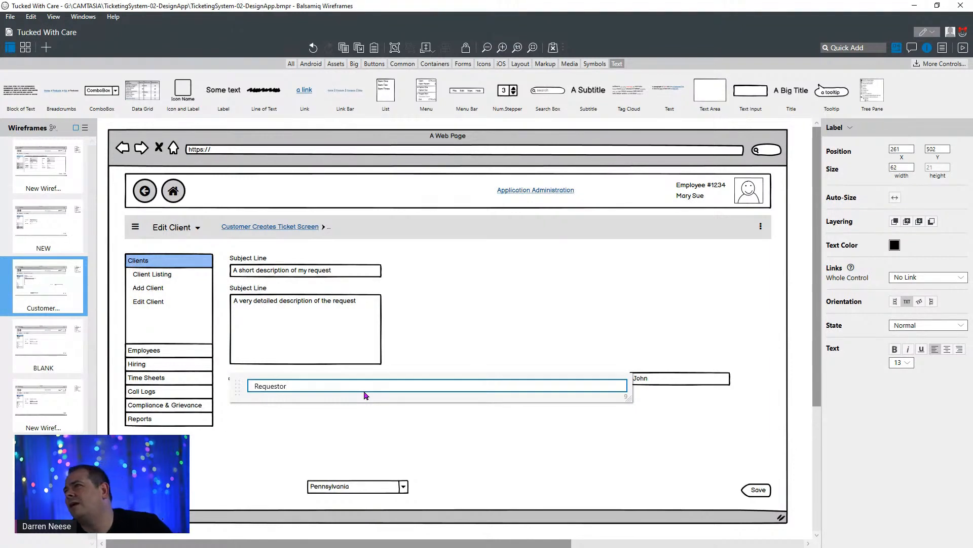
key("Return")
- Place the Pennsylvania combo box under the Requestor label with a width of 300, and replace its text with a sample person's name
left_click_drag(383, 492, 381, 390)
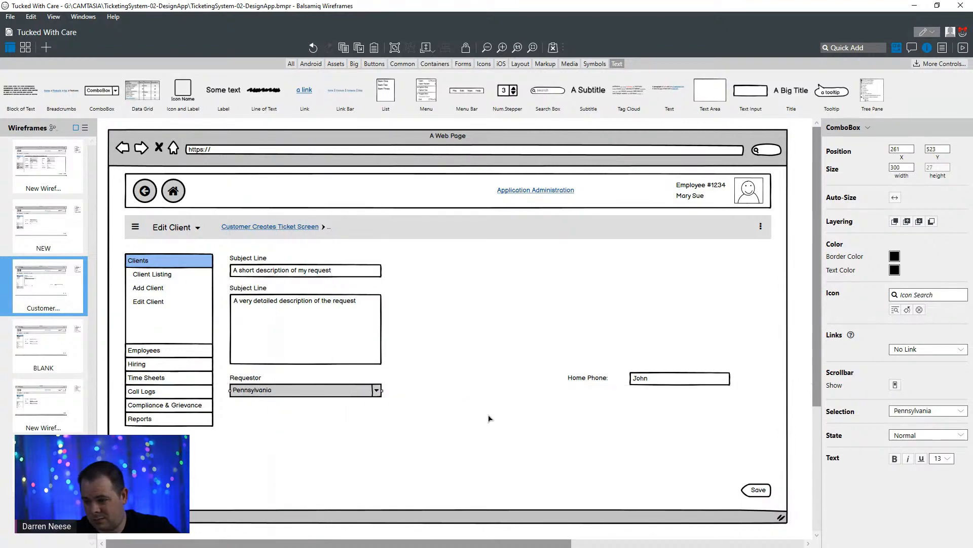
left_click(489, 415)
left_click(339, 389)
double_click(340, 388)
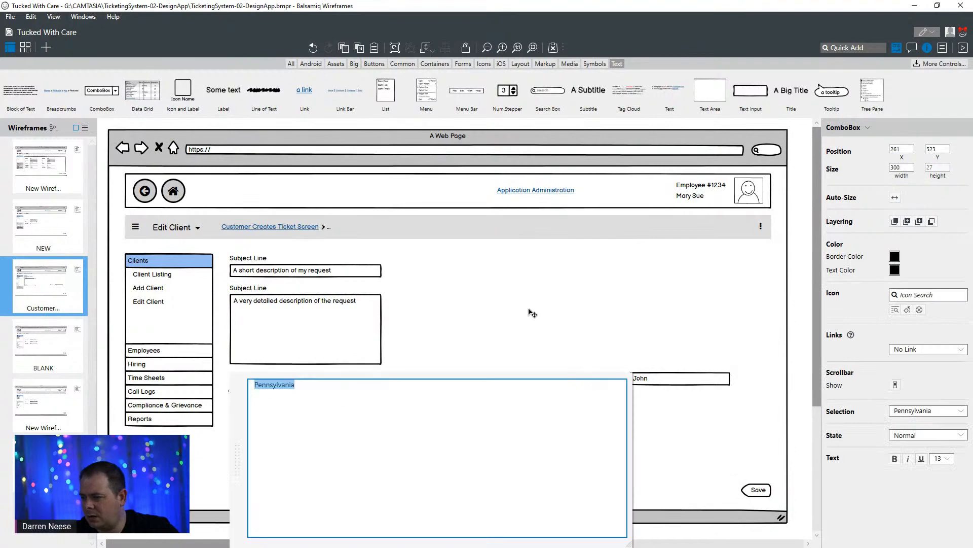
type("Doe, ")
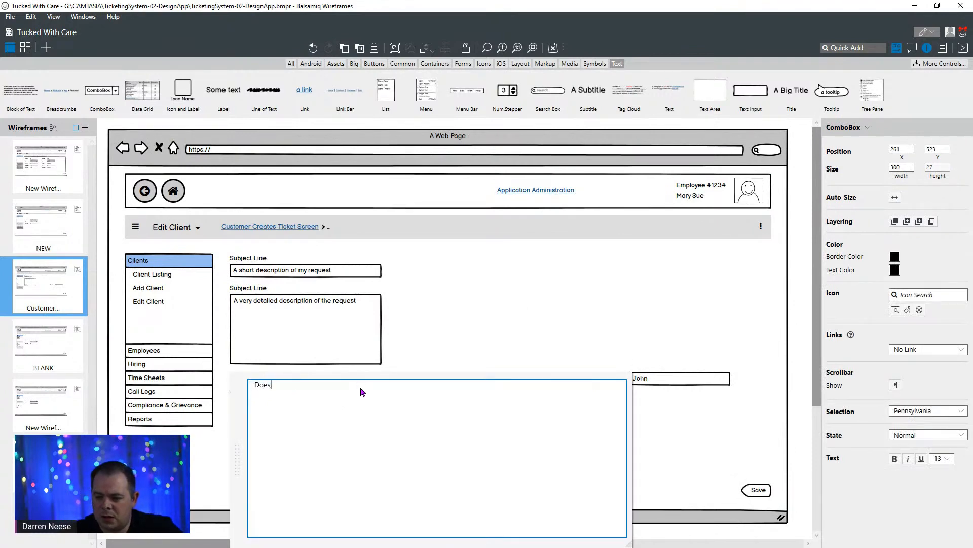
type("John")
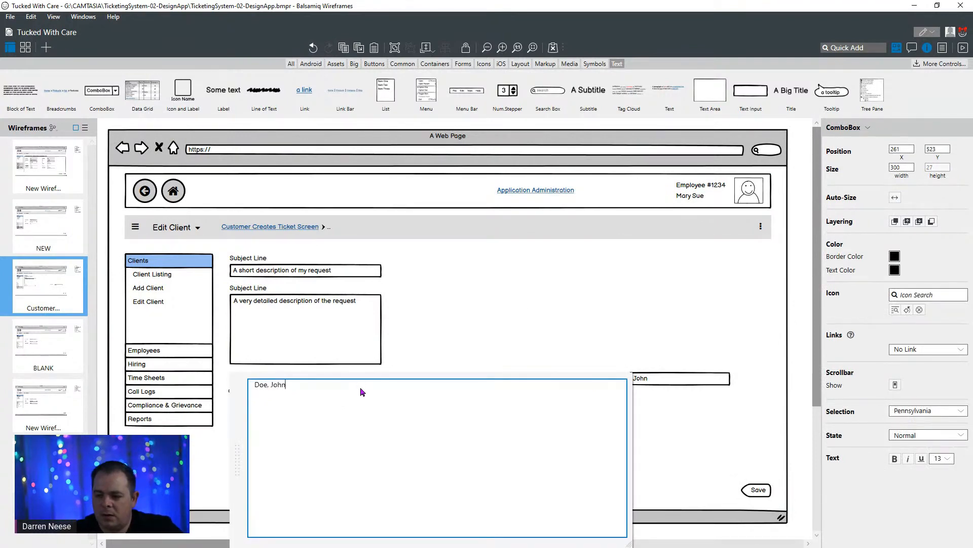
left_click(443, 322)
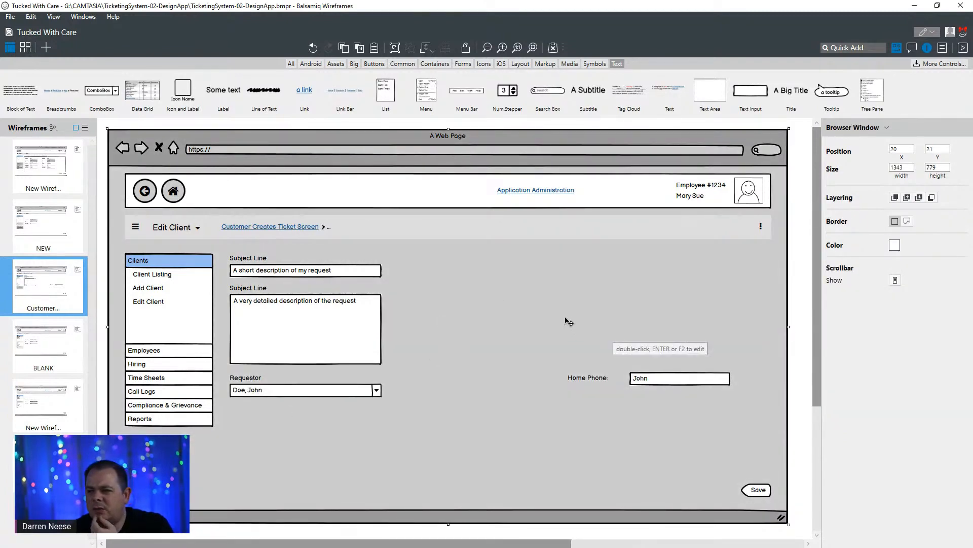
- Duplicate the Requestor label with its combo box and place the copies directly beneath the originals, aligned with them
left_click(309, 392)
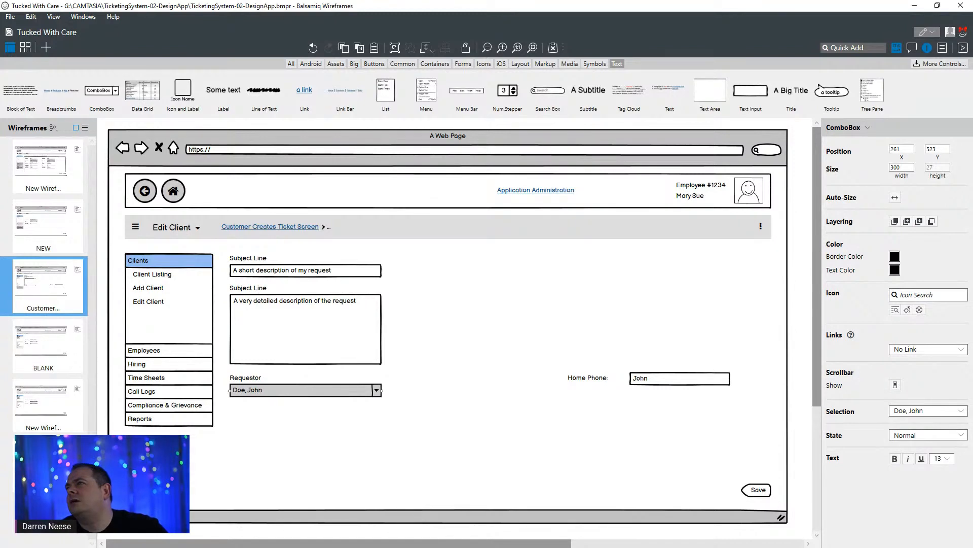
left_click(241, 379)
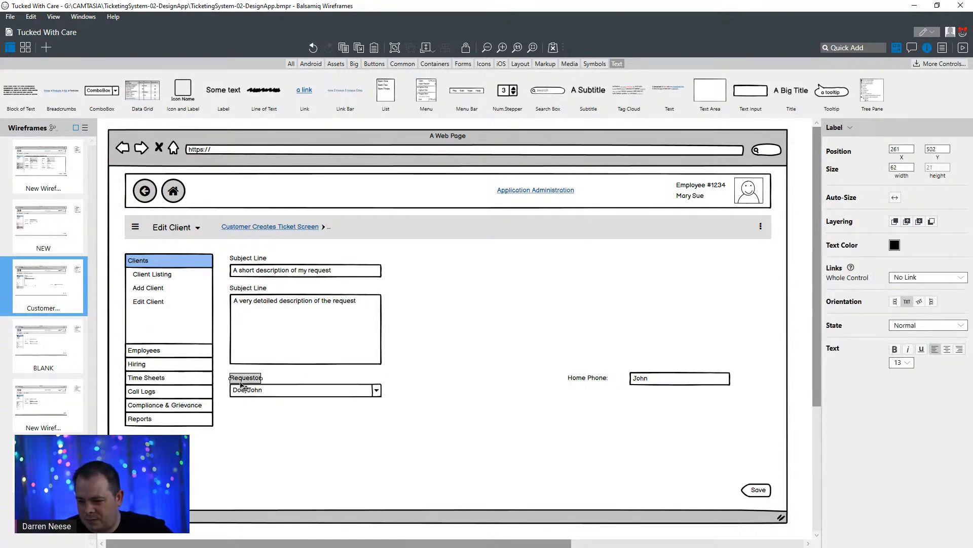
left_click(268, 398, "shift")
key("ctrl+d")
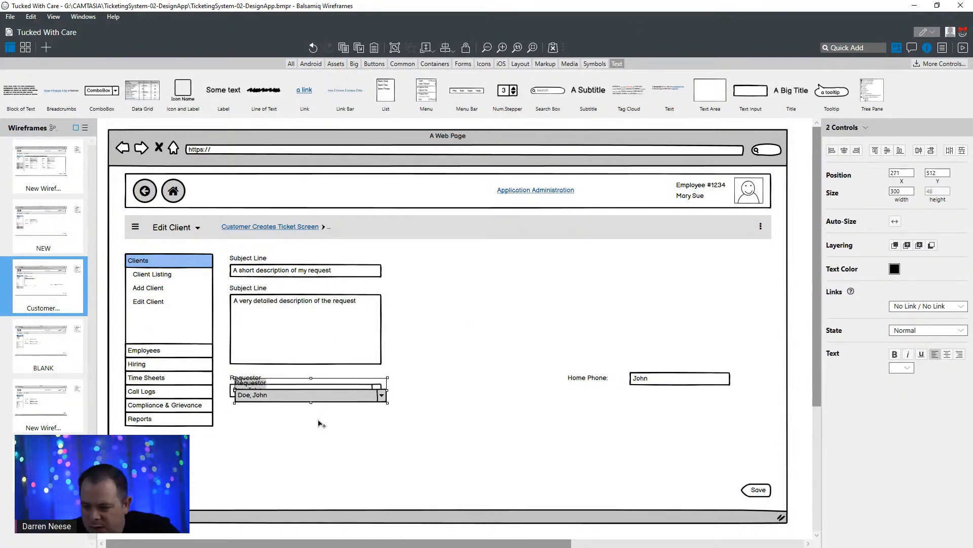
left_click_drag(315, 403, 292, 423)
left_click(423, 399)
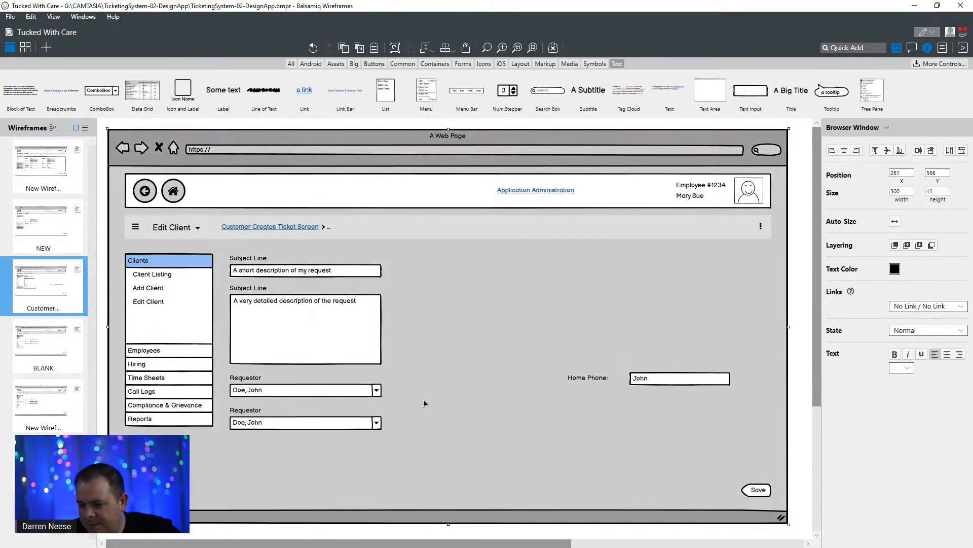
- Change the text of the duplicated Requestor label to Person Affected
left_click(255, 413)
double_click(255, 413)
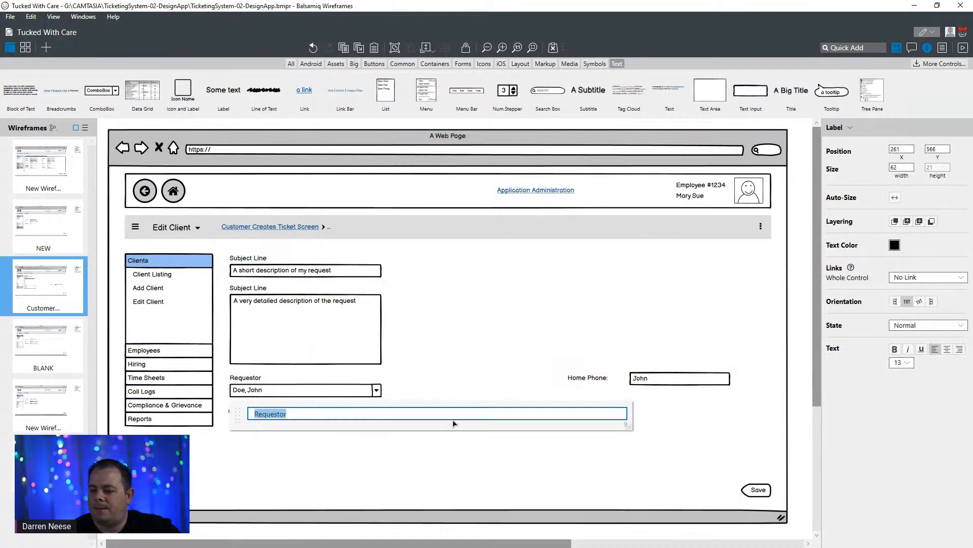
type("Person Aff")
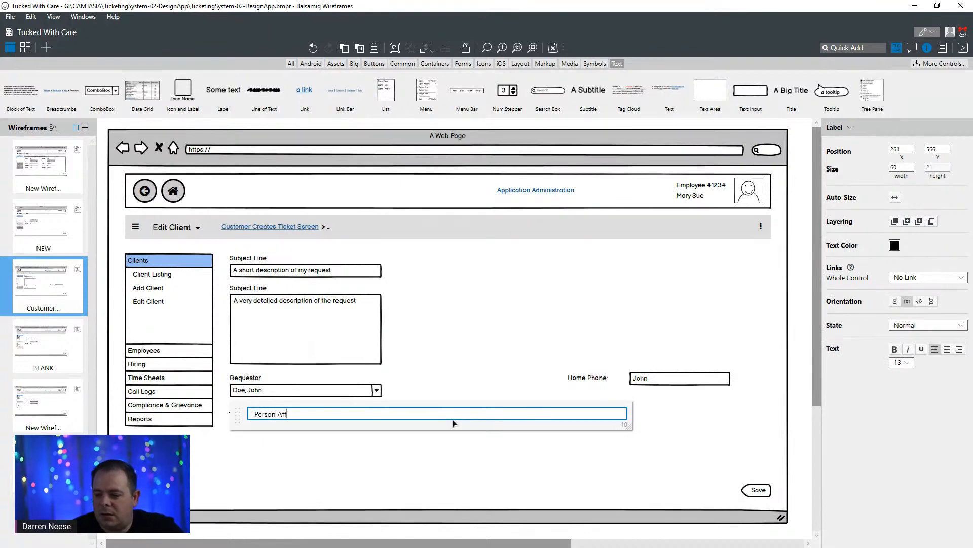
type("ected")
left_click(460, 369)
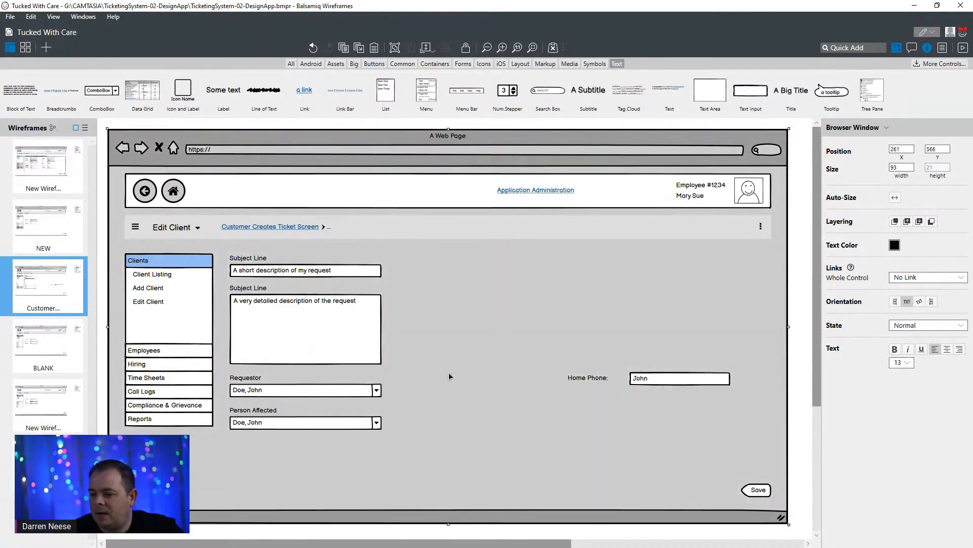
- Replace the text of the Person Affected combo box with a different sample person's name
left_click(274, 411)
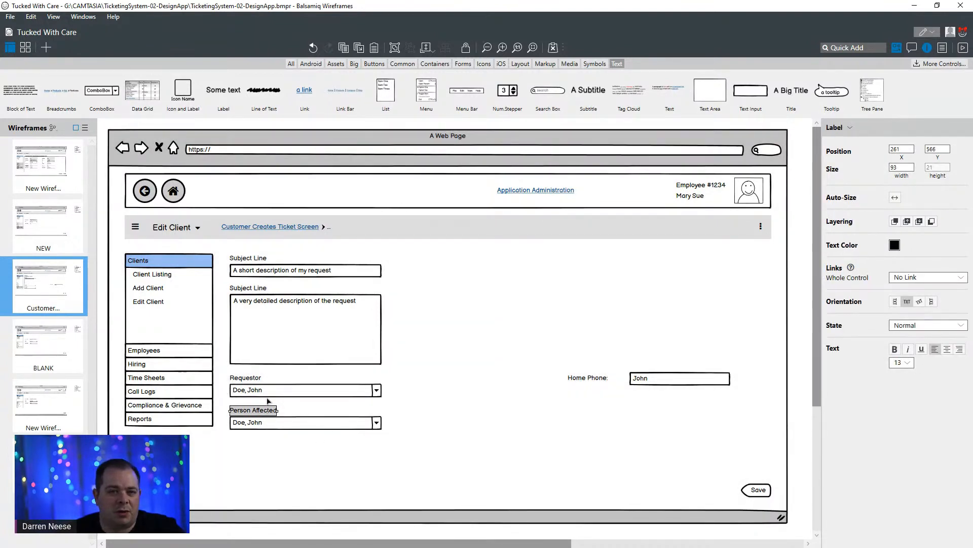
left_click(272, 391)
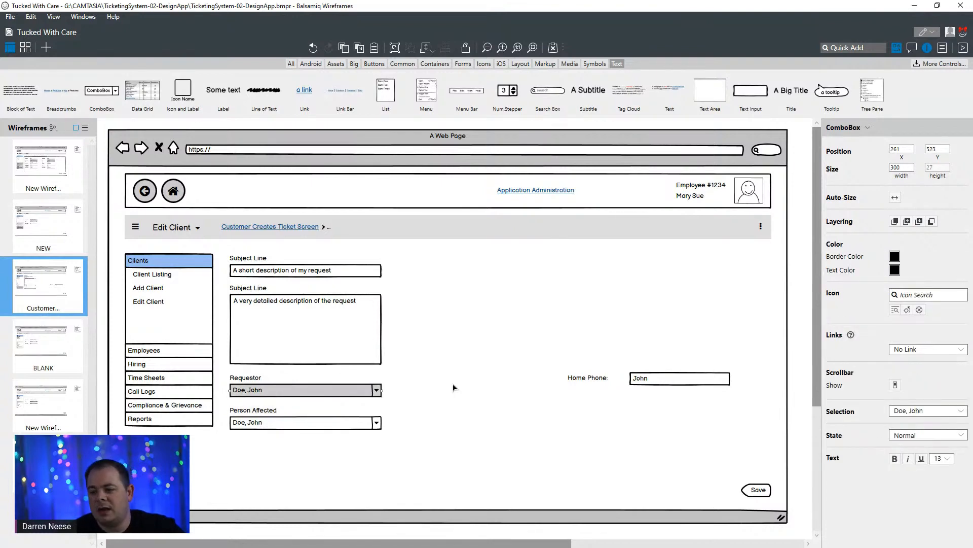
left_click(310, 428)
double_click(313, 429)
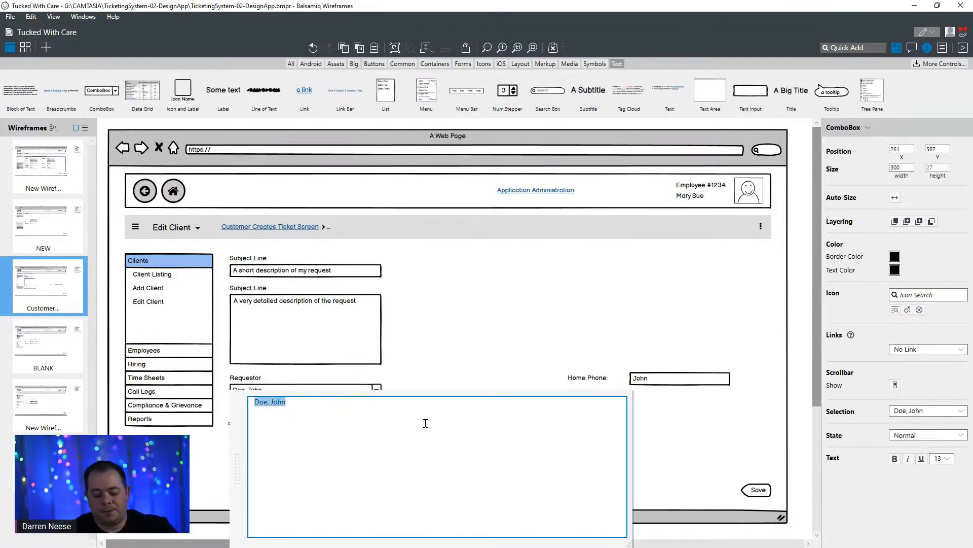
key("BackSpace")
type("Smith, Mary")
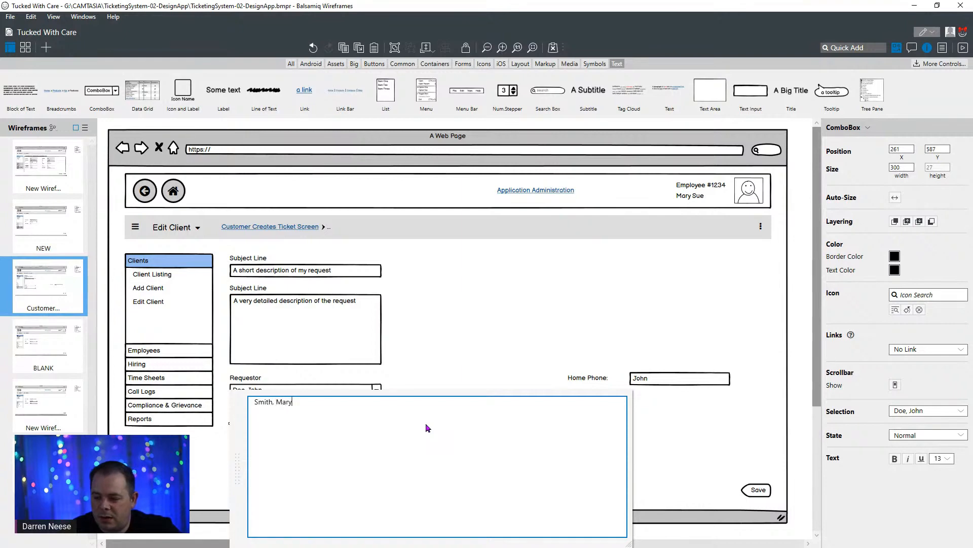
left_click(449, 298)
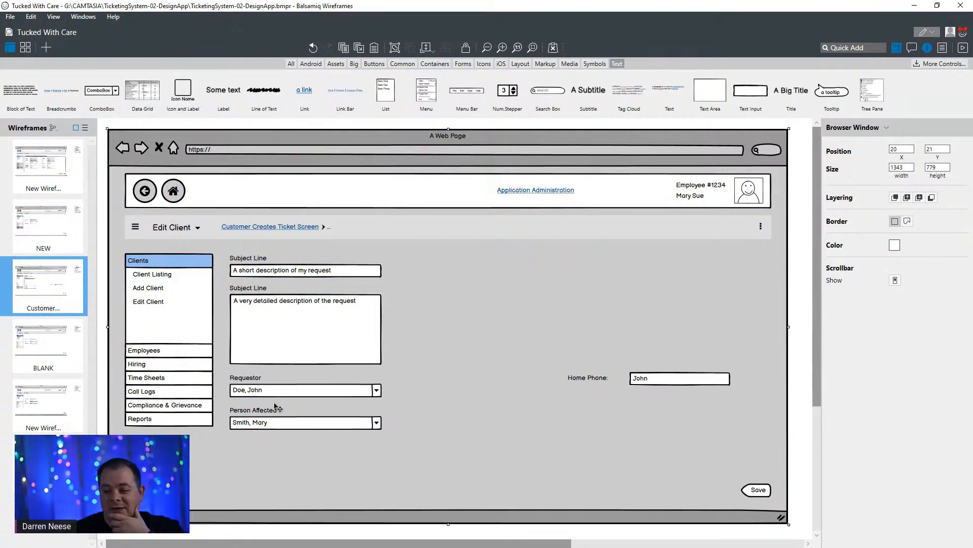
left_click(277, 394)
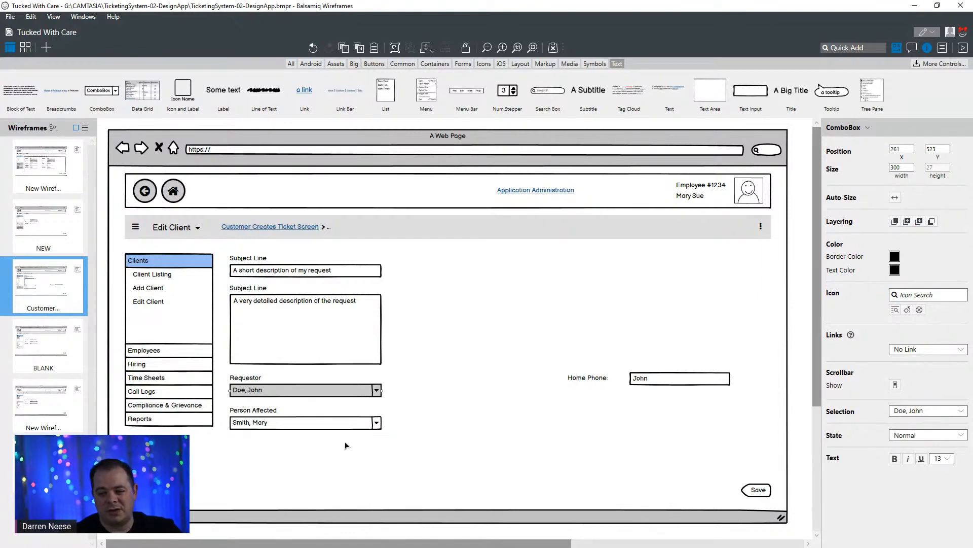
left_click(483, 334)
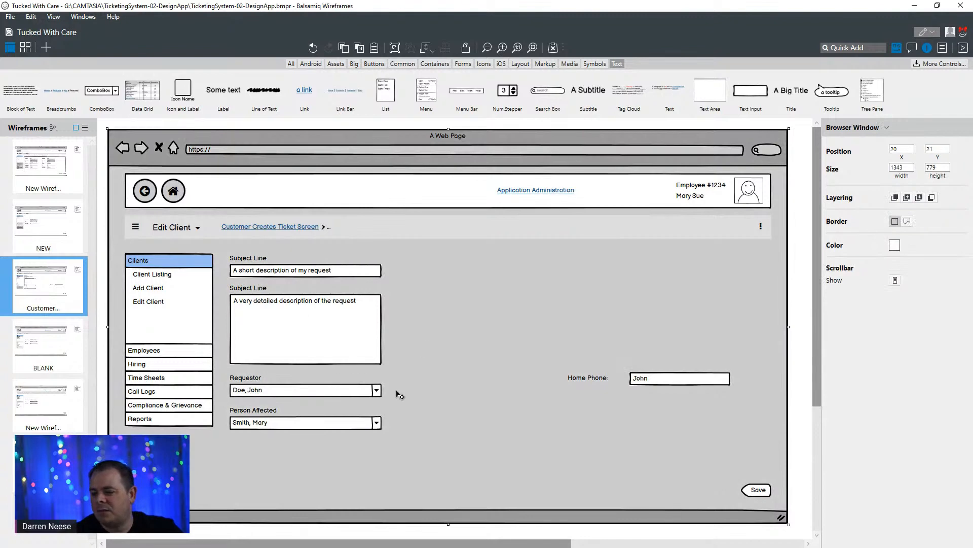
left_click(343, 395)
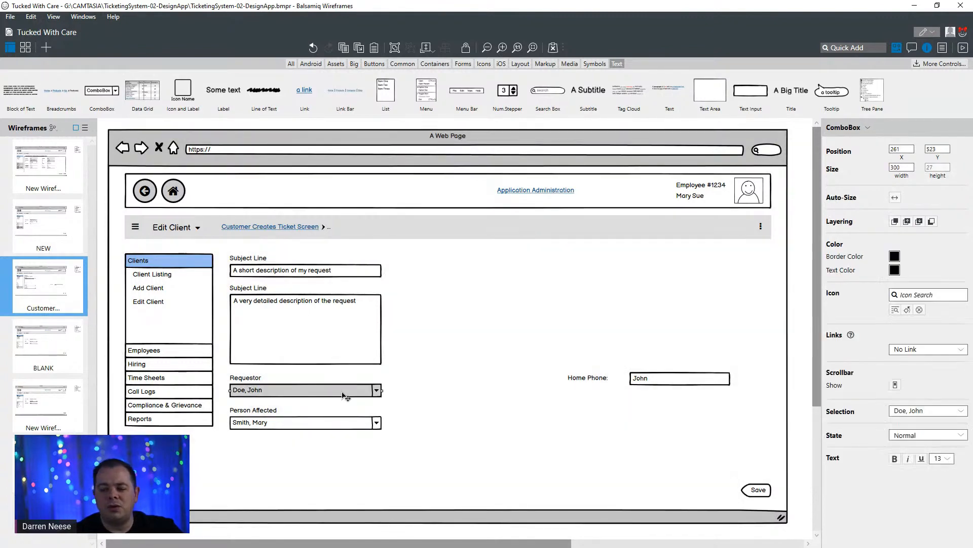
left_click(337, 429)
left_click(339, 393)
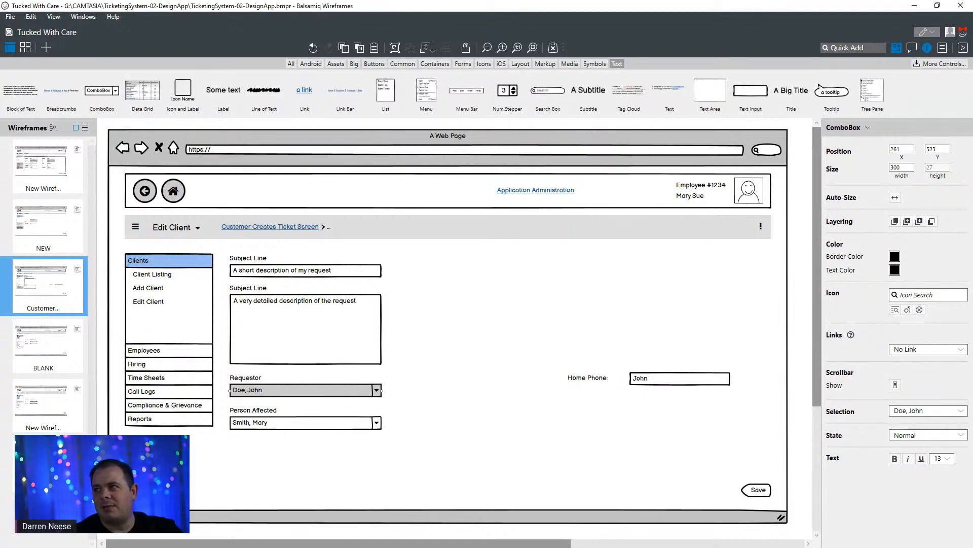
- Switch to the My Ticketing System diagram in DrawSQL and examine how the Users table relates to Requests, RequestAssignments and Departments
left_click_drag(588, 0, 494, 0)
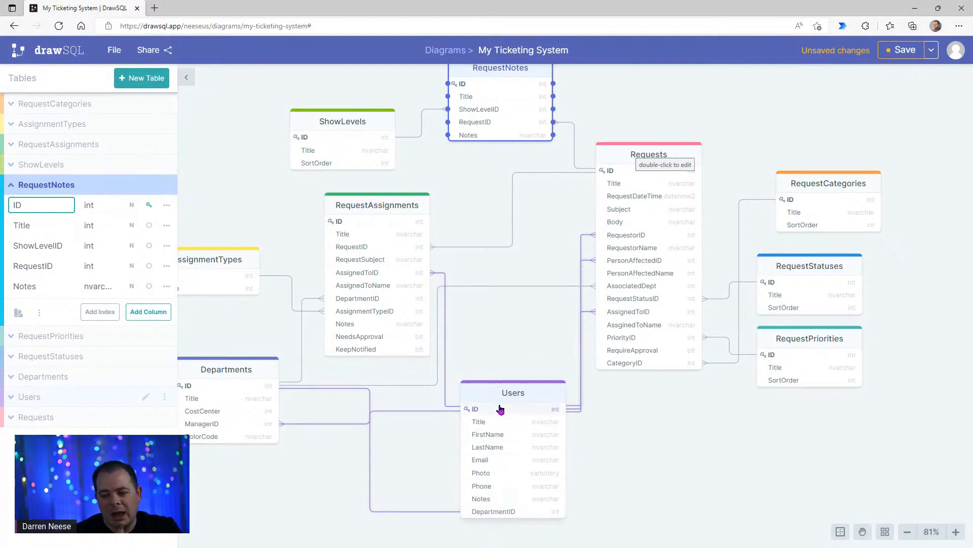
left_click_drag(536, 392, 539, 395)
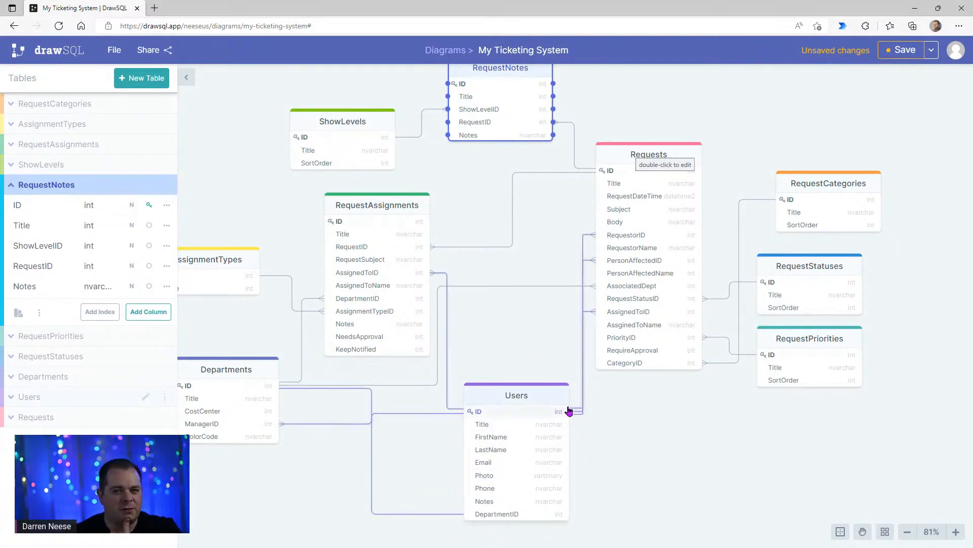
left_click(668, 458)
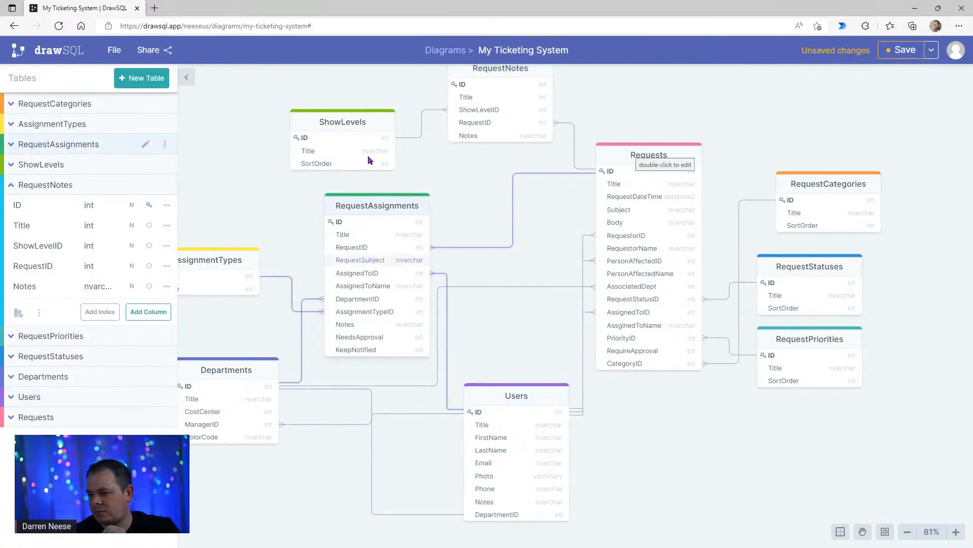
mouse_move(458, 13)
left_mouse_down()
mouse_move(476, 39)
mouse_move(453, 0)
left_mouse_up()
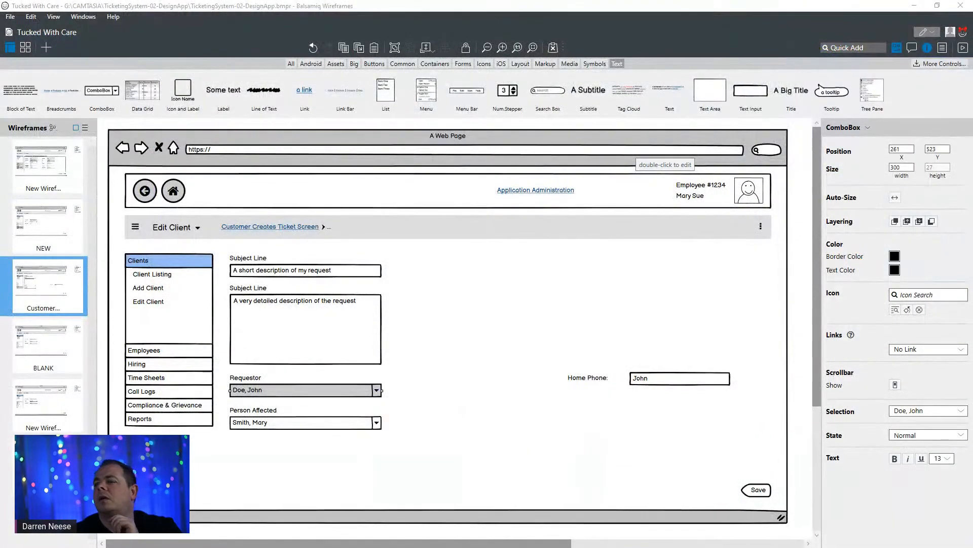
- Duplicate the Requestor label with its combo box and place the copies at X 592, Y 266, level with the first Subject Line field
left_click(464, 351)
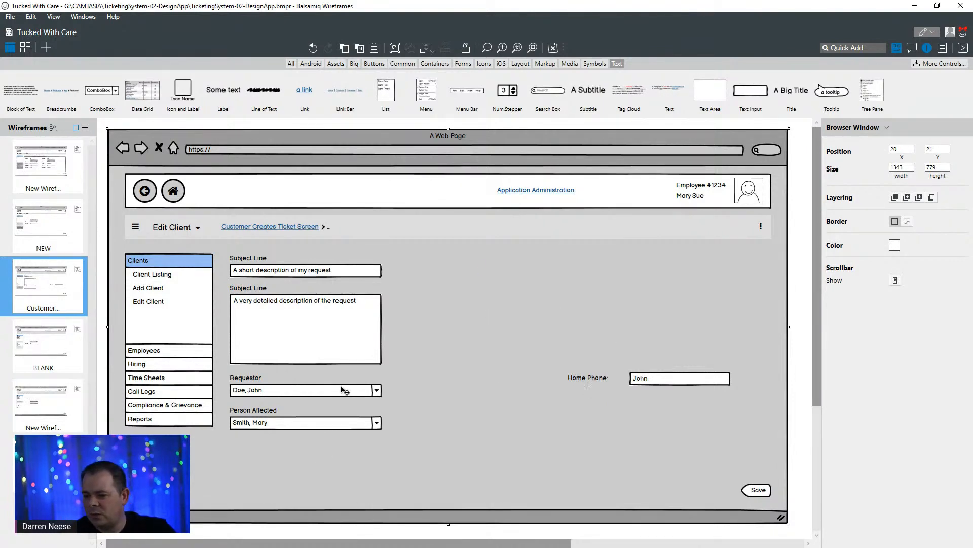
left_click(242, 389)
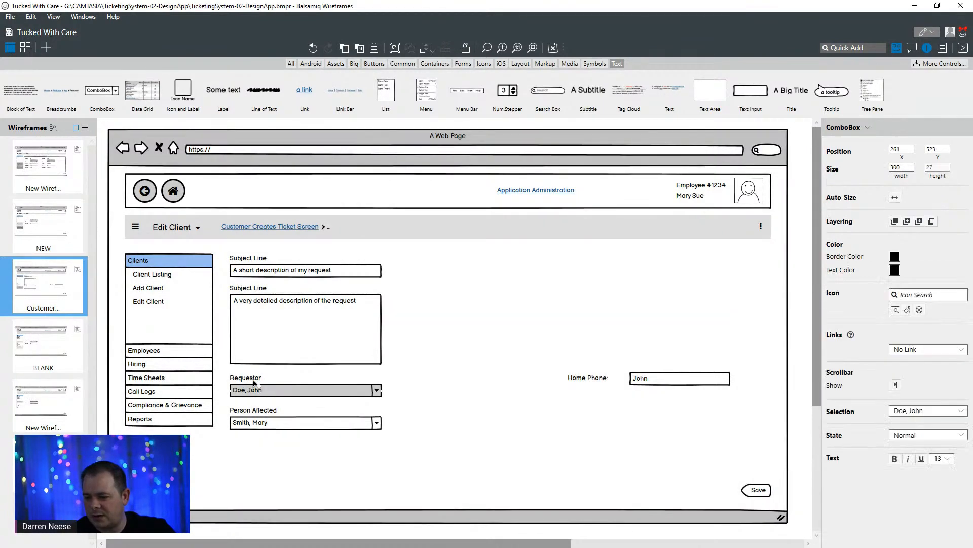
left_click(251, 379, "shift")
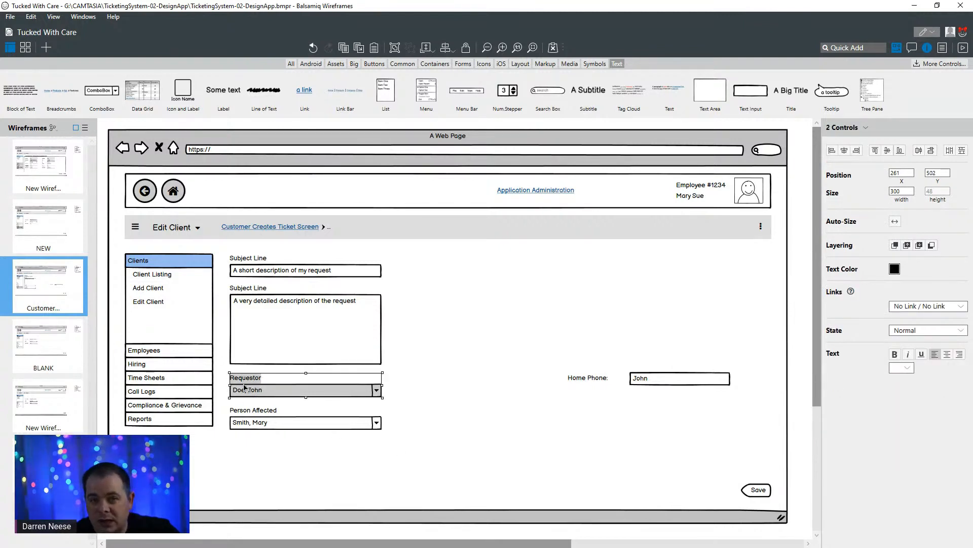
left_click_drag(245, 389, 456, 270)
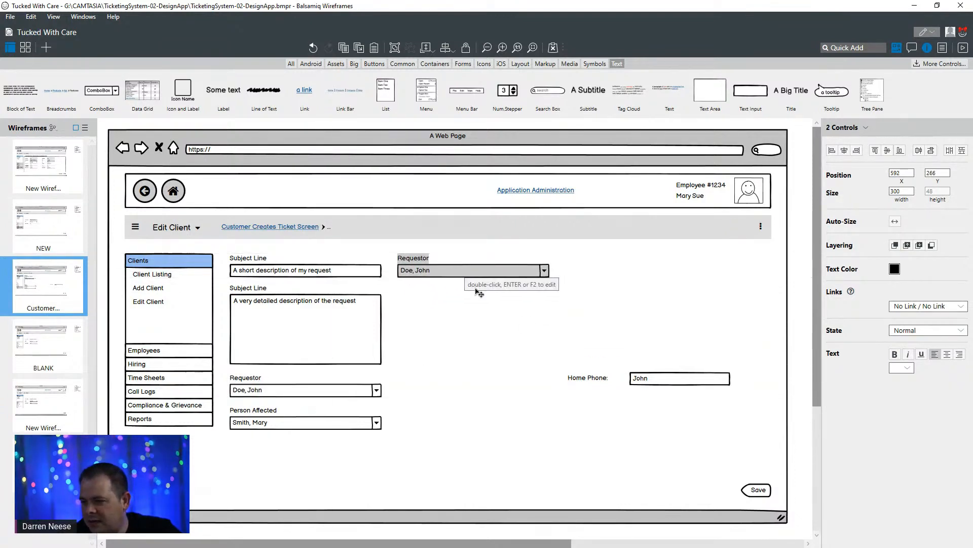
- Change the text of the copied Requestor label beside the first Subject Line to Department Responsible
left_click(482, 279)
double_click(425, 265)
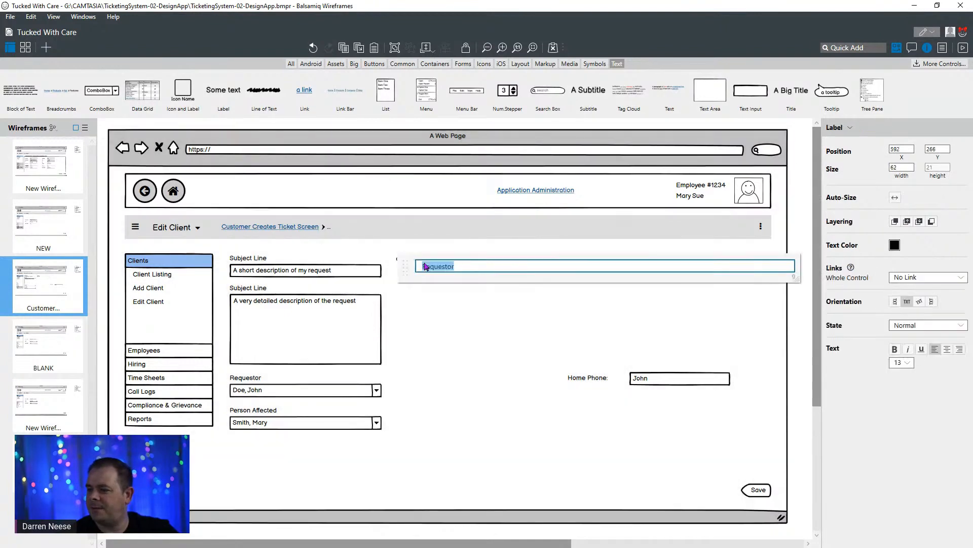
type("Depar")
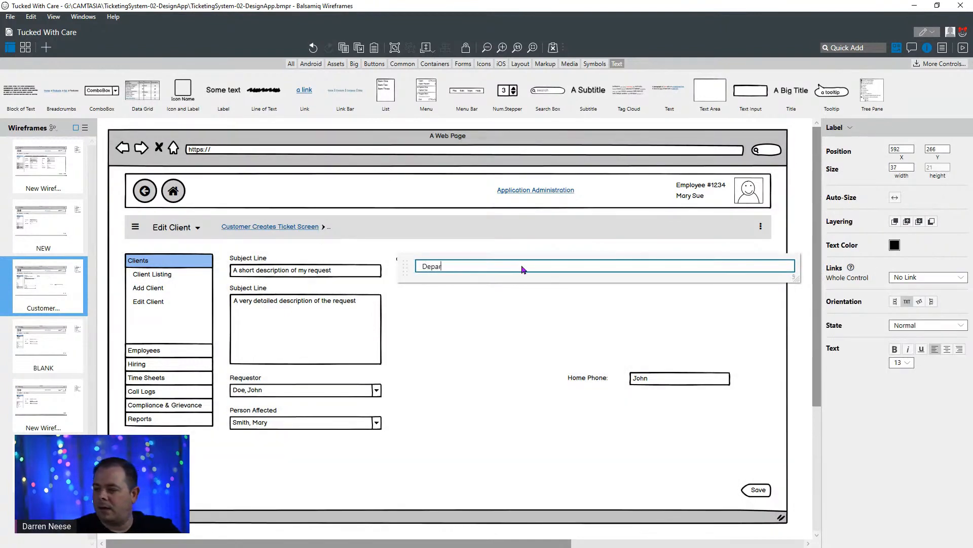
type("tment Req")
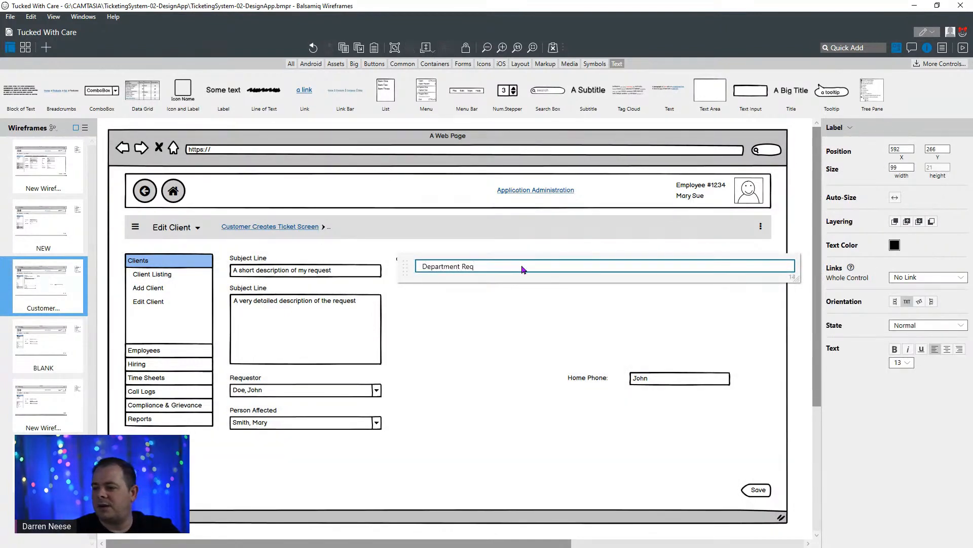
key("BackSpace")
type("sponsible")
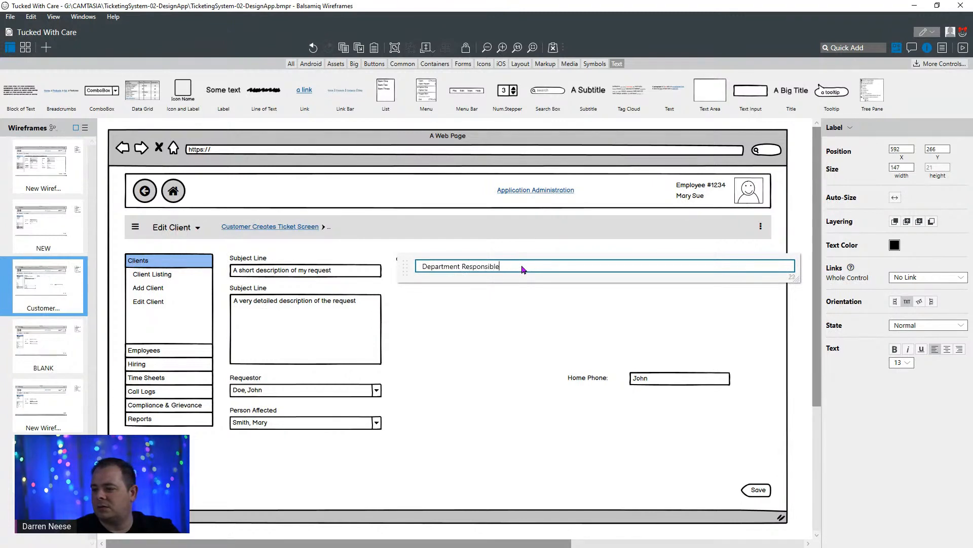
left_click(475, 334)
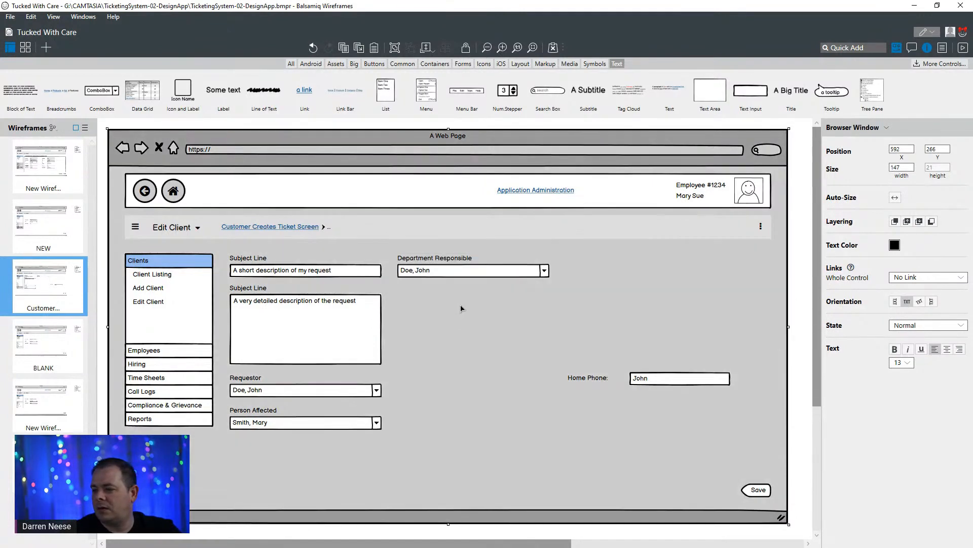
- Replace the text of the combo box under Department Responsible with Information Technology
left_click(469, 275)
double_click(441, 272)
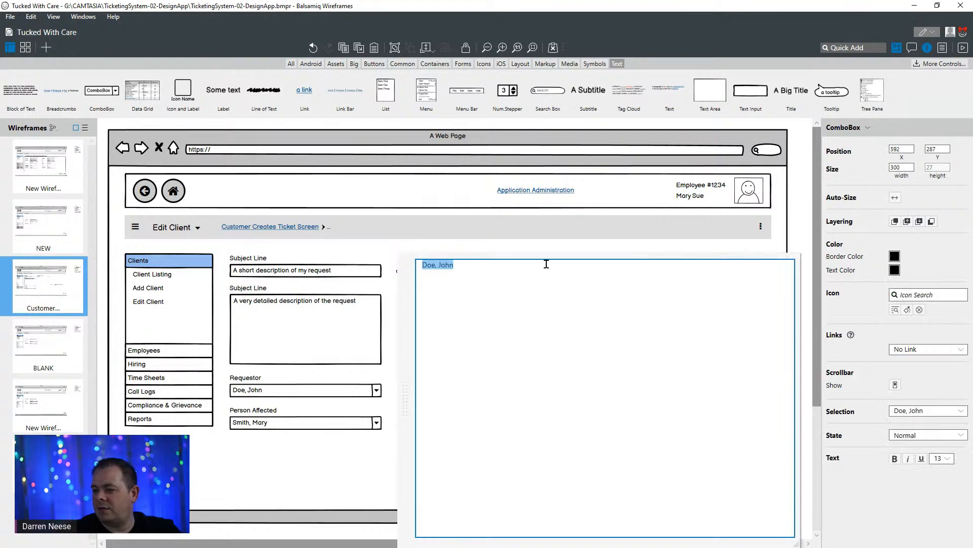
key("BackSpace")
type("Information T")
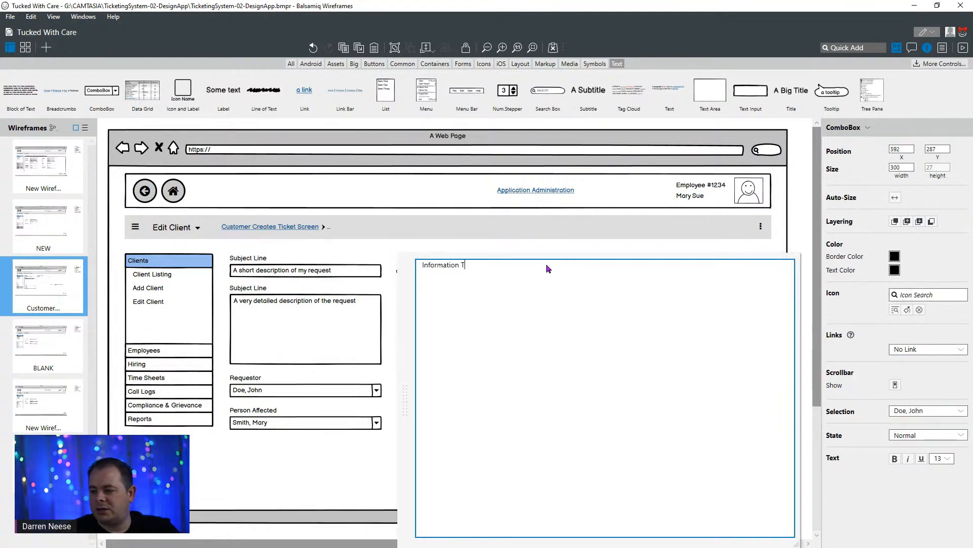
type("echnology")
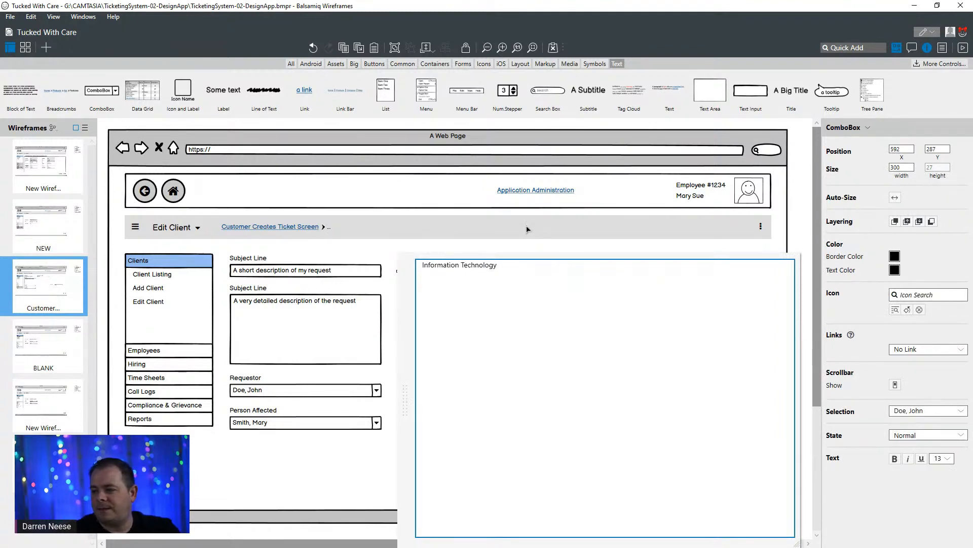
left_click(488, 246)
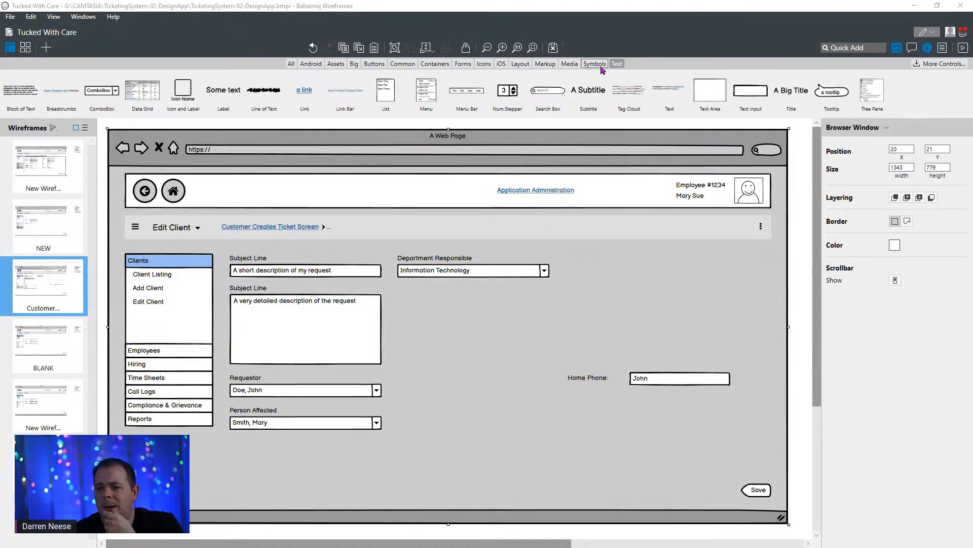
- Switch to the PowerApps Tutorial channel on YouTube and open its Power Apps Work Order System Application Walkthrough playlist
left_click_drag(530, 7, 374, 137)
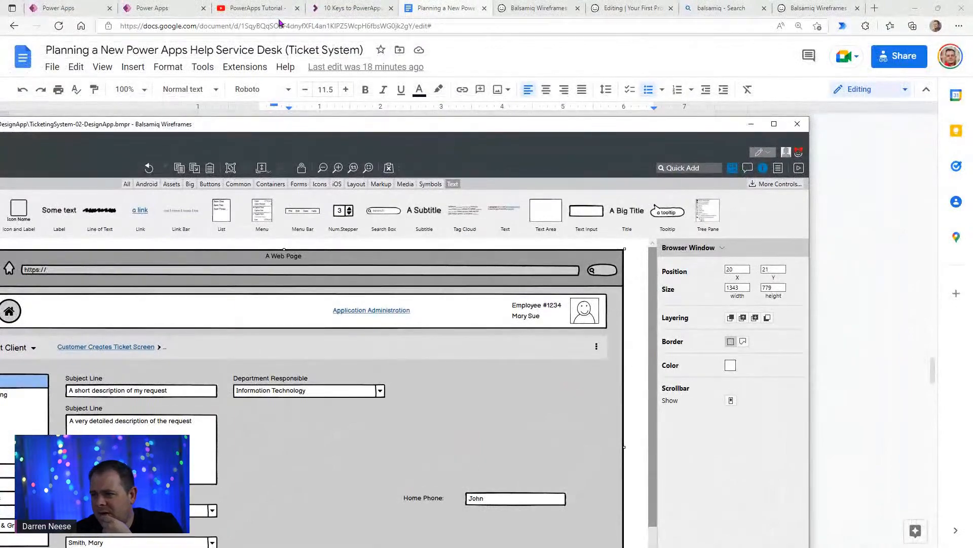
left_click(265, 12)
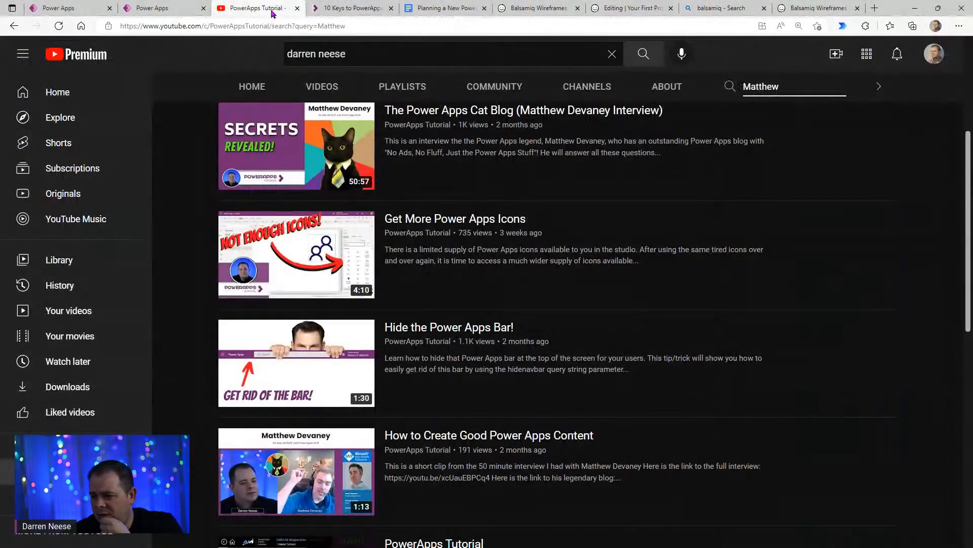
left_click(402, 86)
scroll(832, 253, "down", 3)
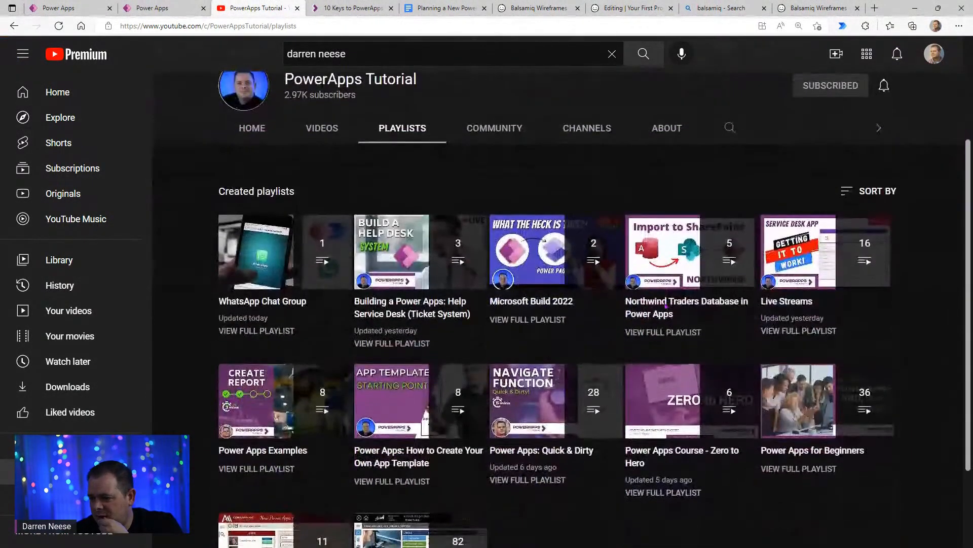
scroll(781, 277, "down", 2)
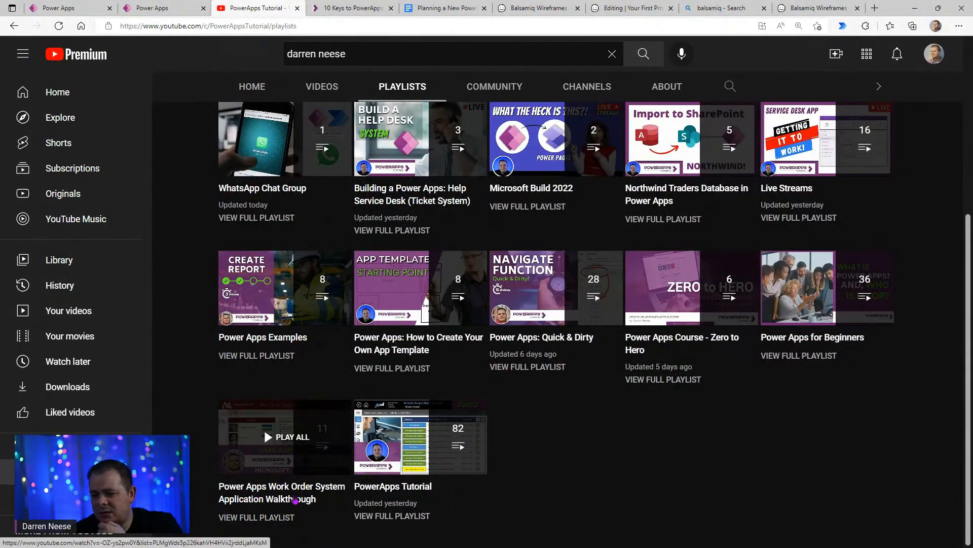
left_click(288, 496)
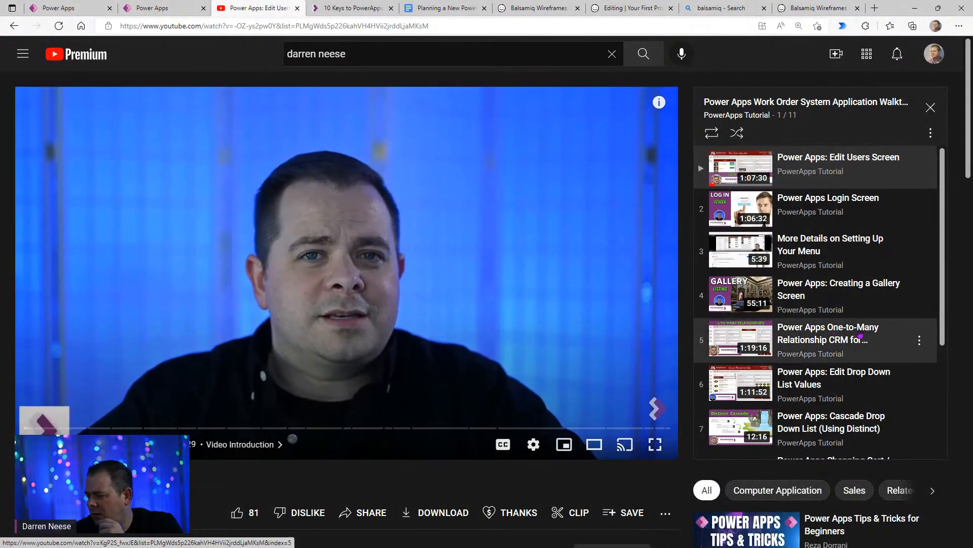
- Find and open the video Power Apps: Edit Drop Down List Values in the walkthrough playlist
scroll(842, 400, "down", 2)
scroll(842, 400, "down", 1)
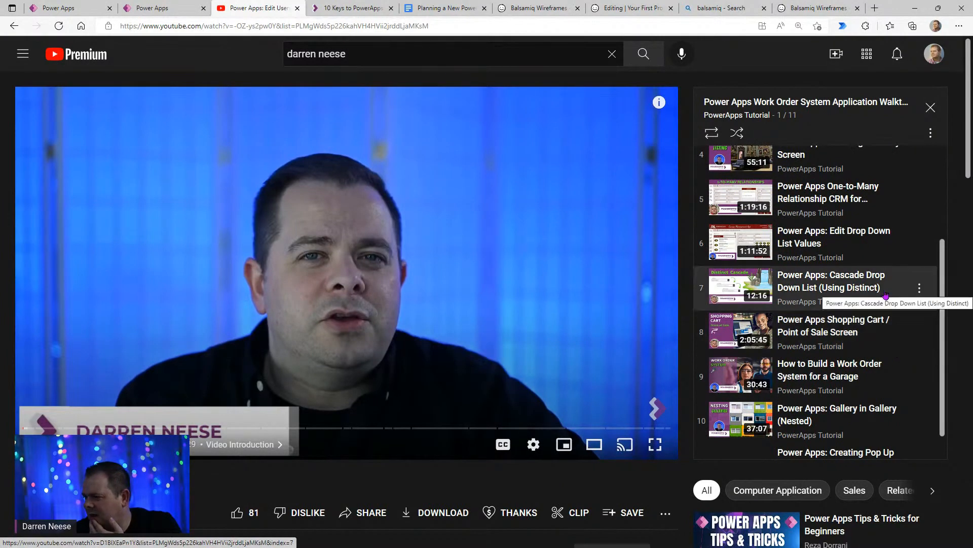
left_click(874, 248)
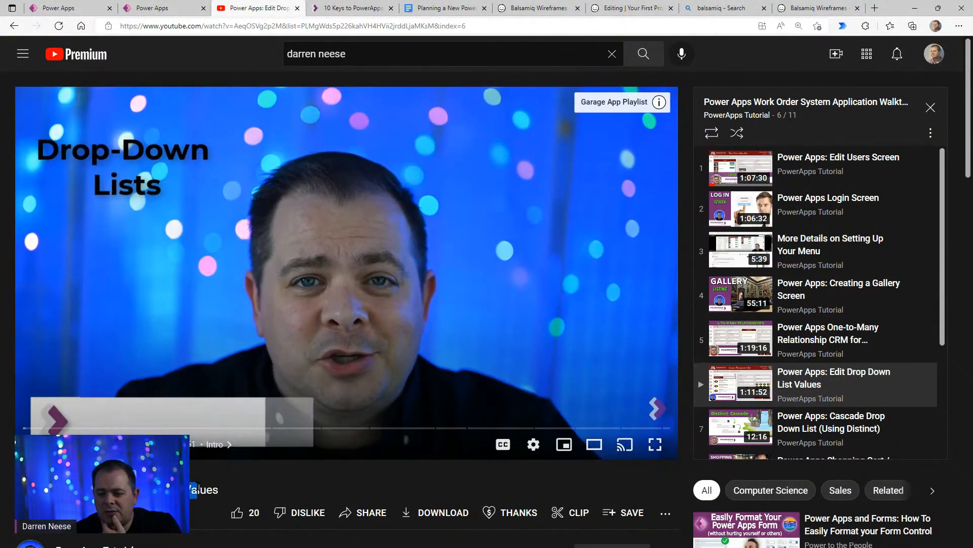
- Jump to the video's Job Type Edit Screen demonstration, pause it there and show it full screen
left_click_drag(16, 490, 225, 497)
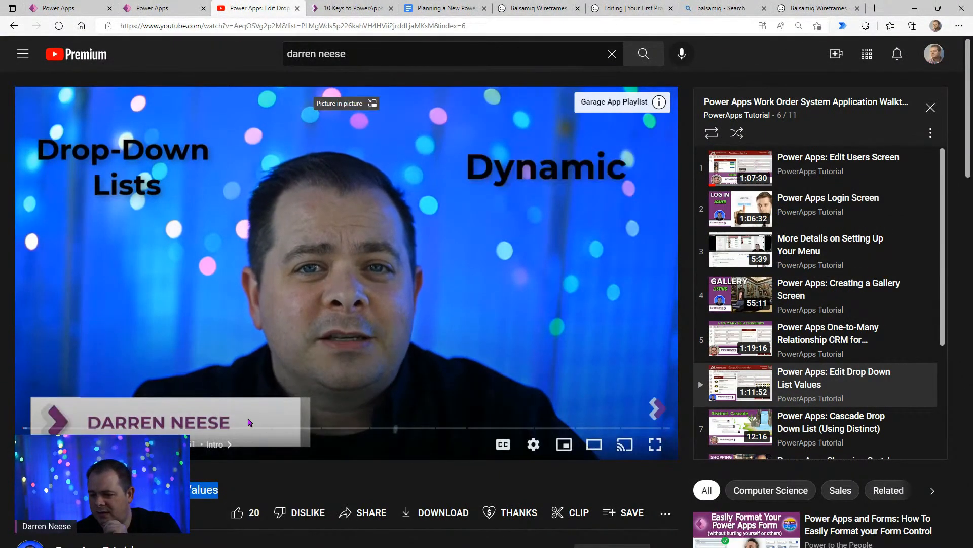
left_click(268, 431)
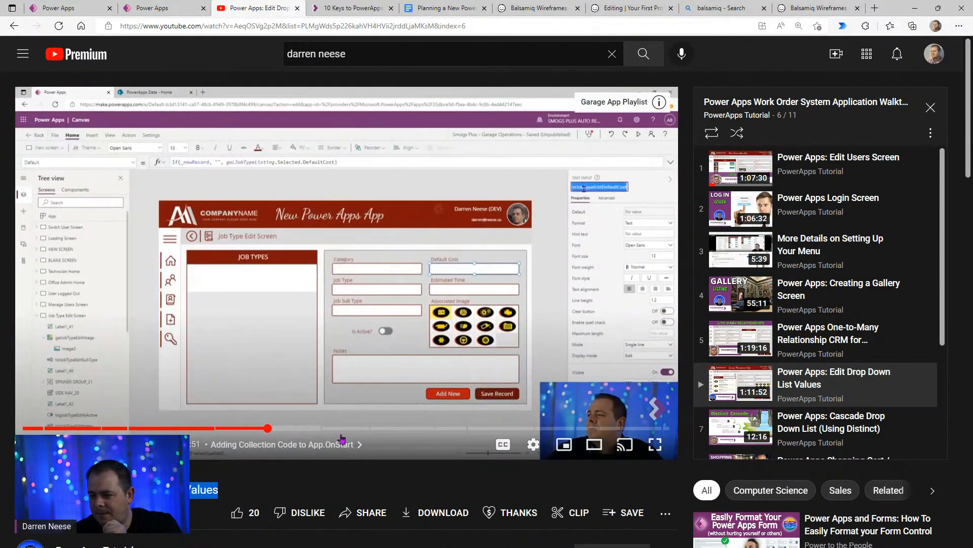
left_click(619, 410)
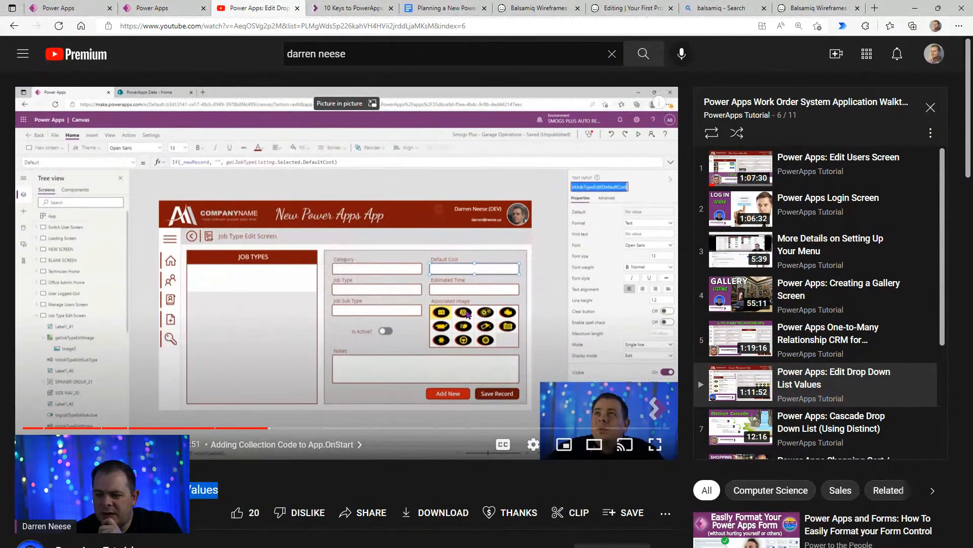
left_click(656, 445)
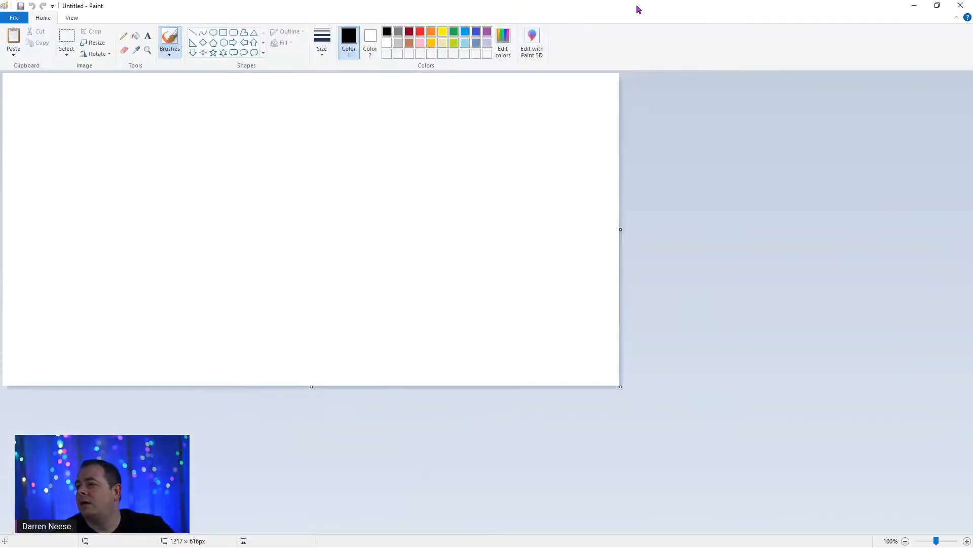
- Shrink the blank Paint canvas to about 70 × 51 px and paste in the New Request Screen screenshot
left_click_drag(621, 387, 40, 100)
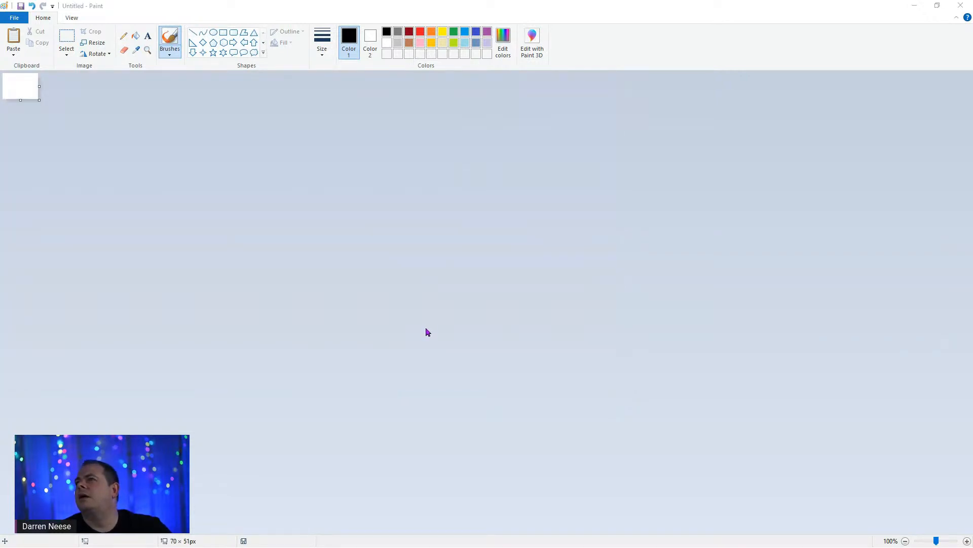
key("ctrl+v")
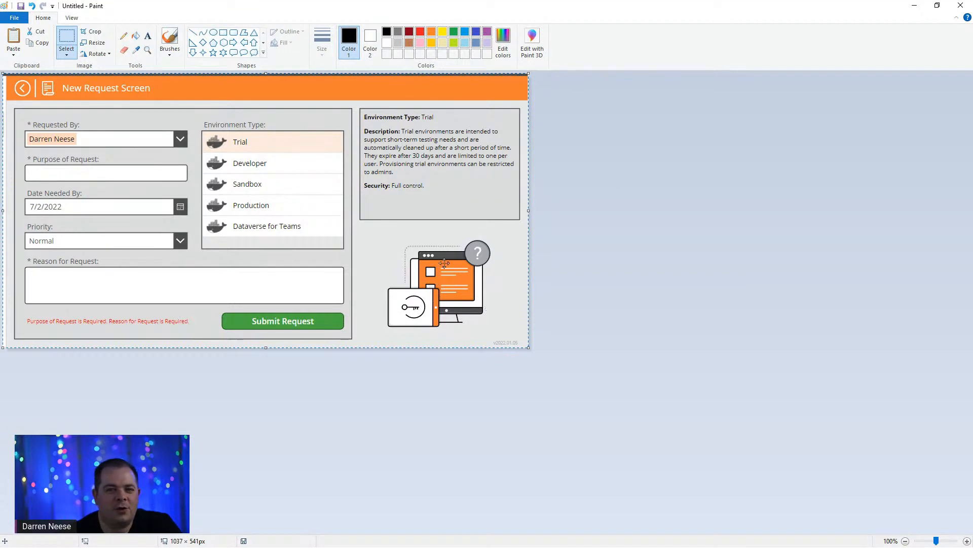
left_click(669, 304)
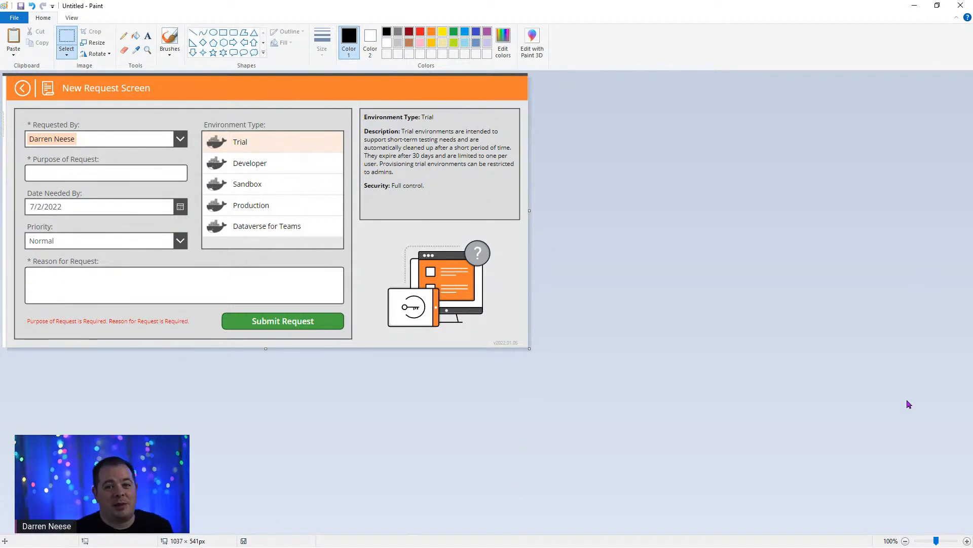
- Leave Paint, exit the full-screen video and return to the PowerApps Tutorial channel's playlists page
mouse_move(629, 10)
left_mouse_down()
mouse_move(616, 104)
mouse_move(578, 1)
left_mouse_up()
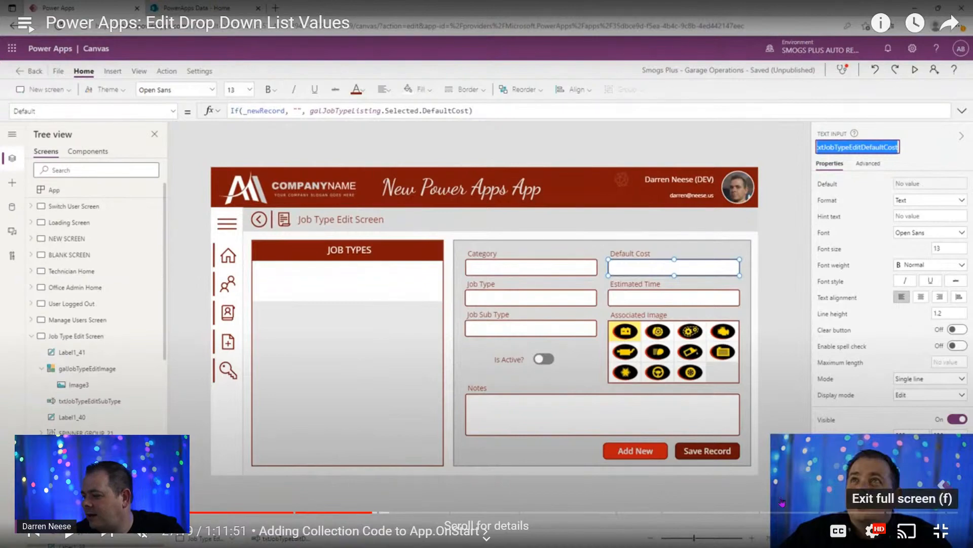
left_click(941, 531)
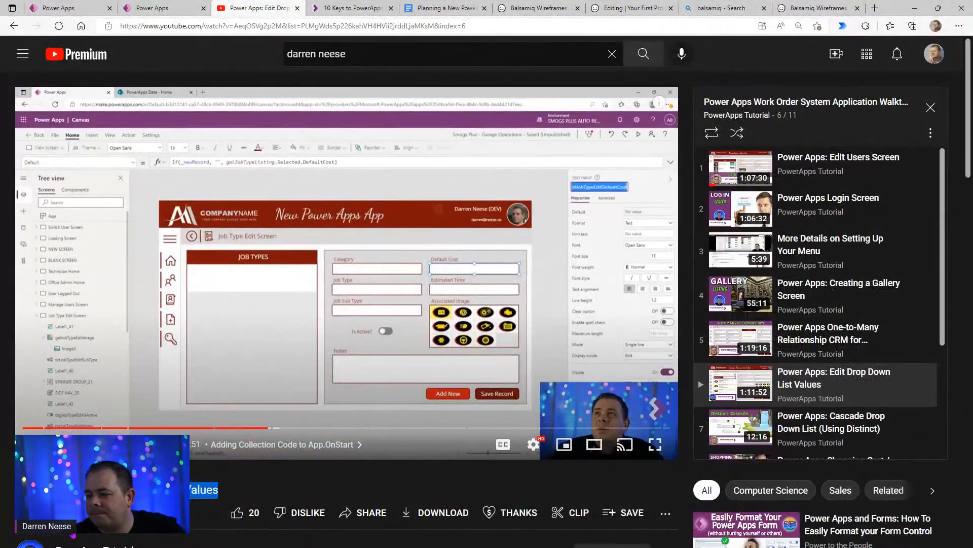
scroll(850, 194, "down", 9)
left_click(14, 26)
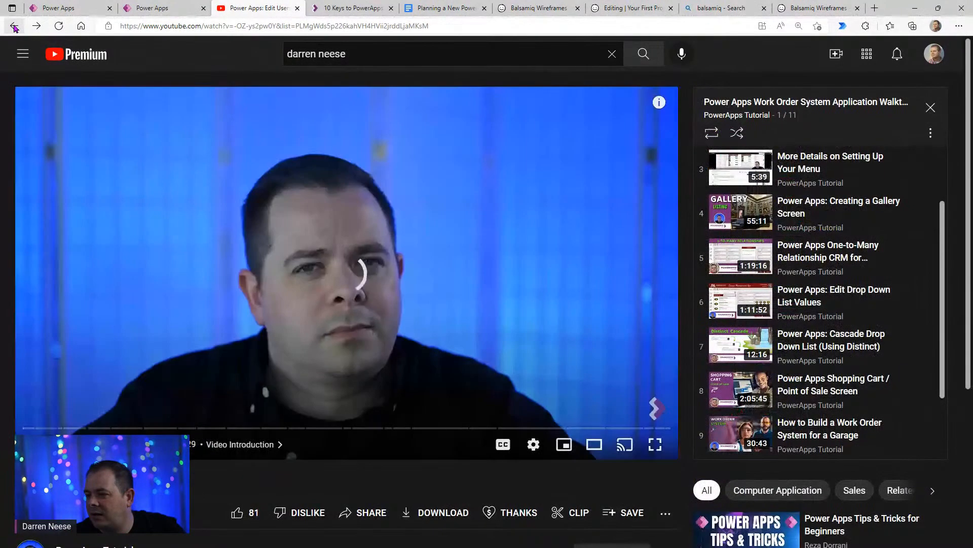
left_click(14, 26)
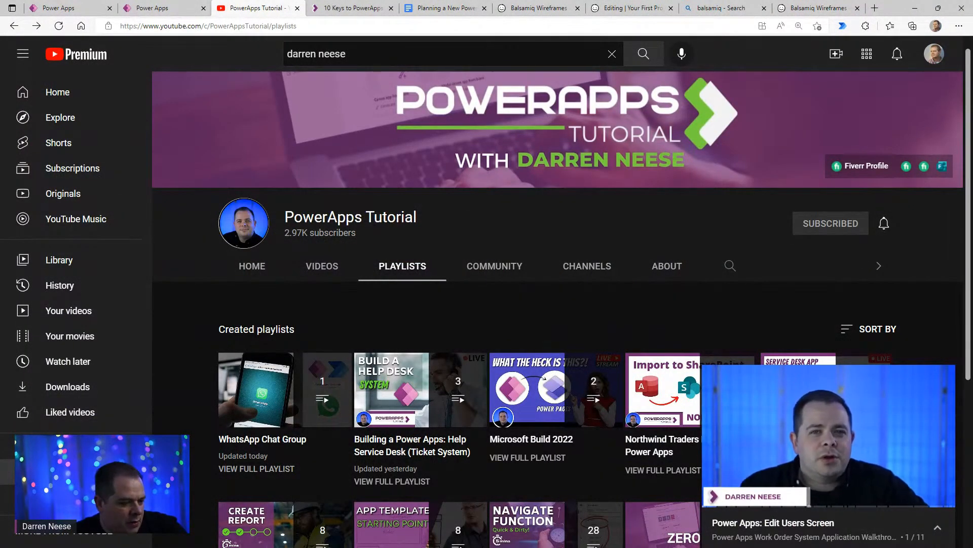
- Switch to the Balsamiq Wireframes project and maximize its window
key("alt+Tab")
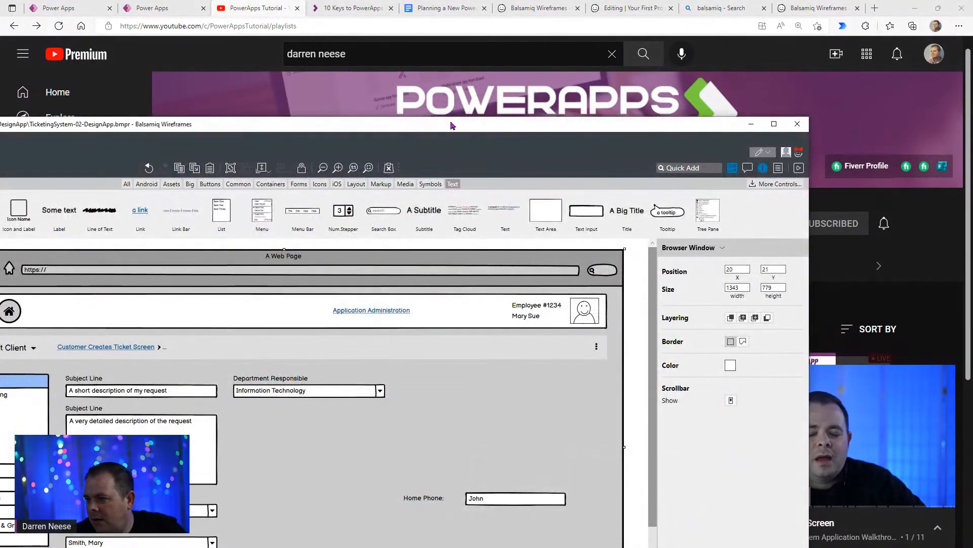
double_click(450, 124)
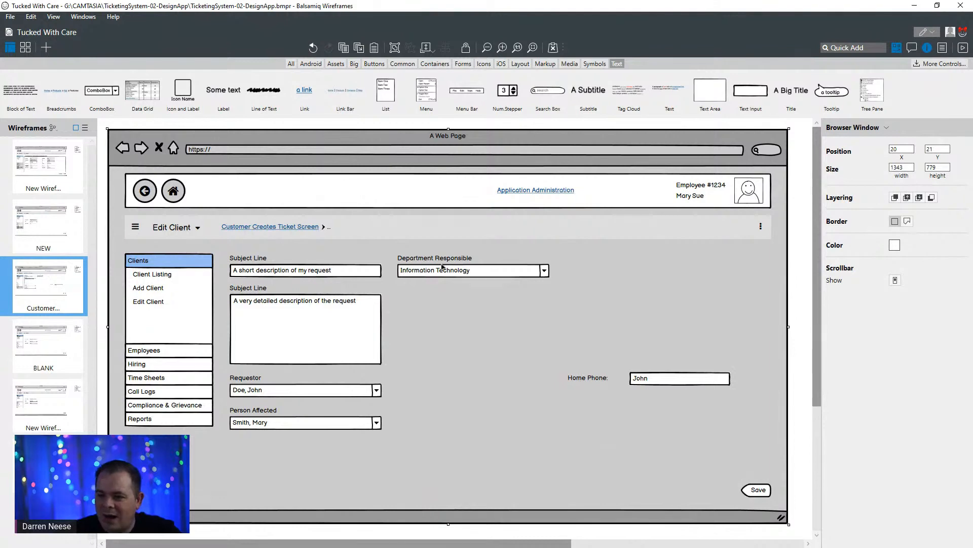
left_click_drag(425, 102, 431, 345)
left_click(627, 266)
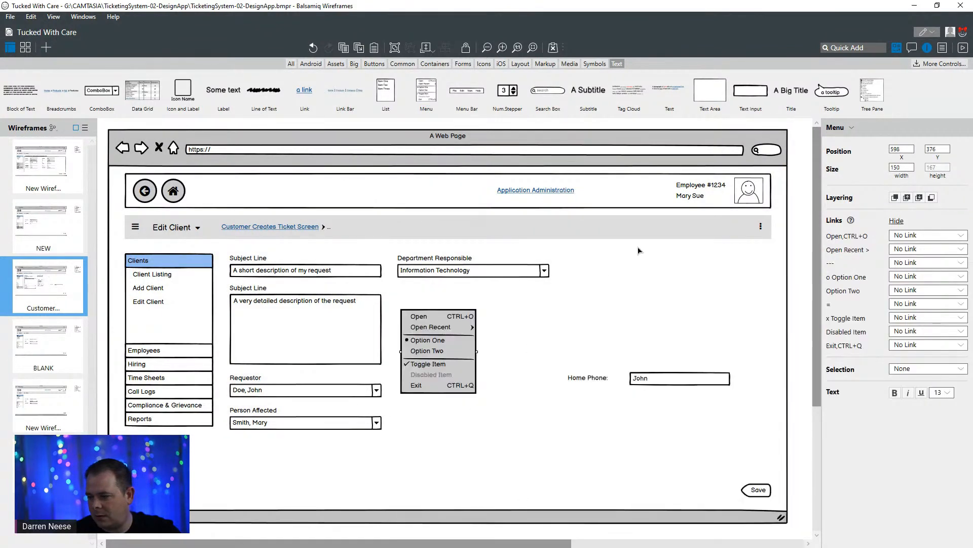
left_click(600, 303)
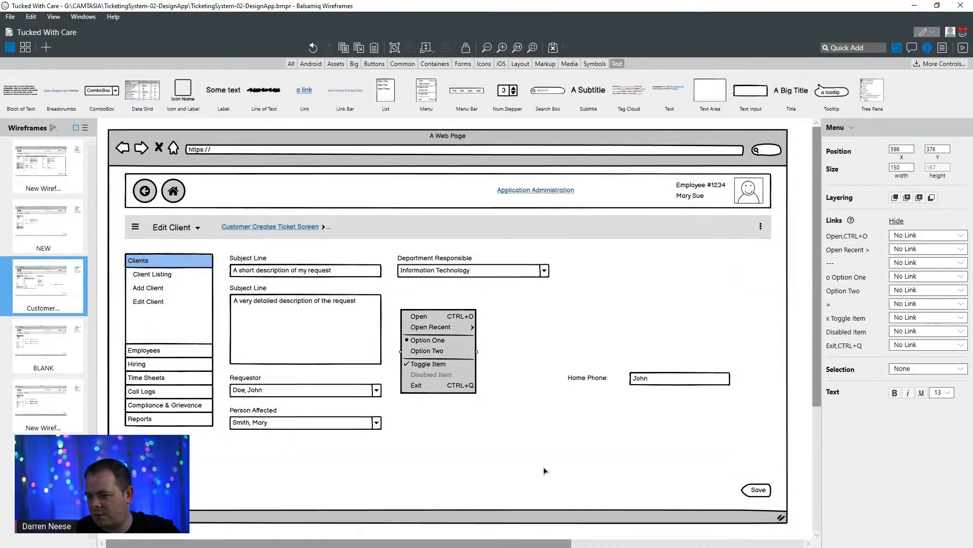
key("Delete")
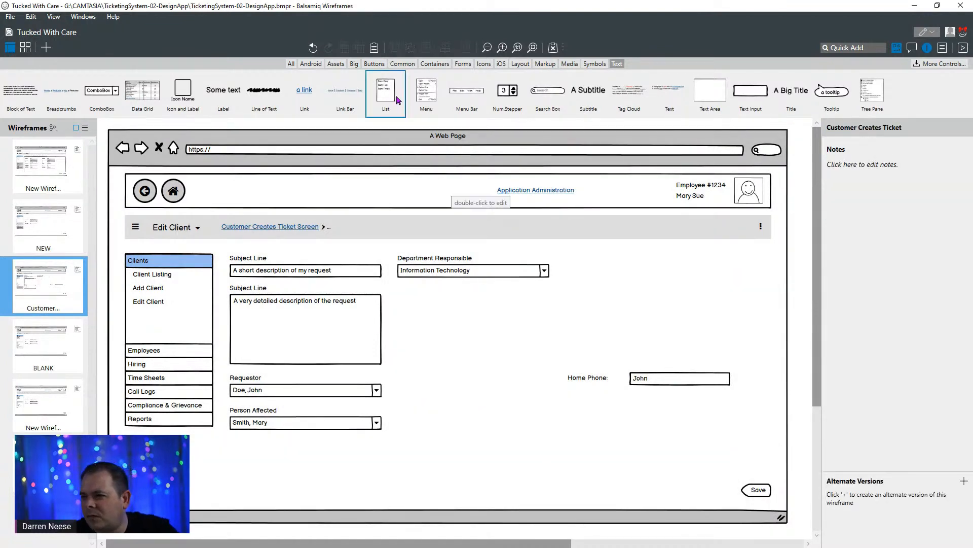
- Add a list control below the Department Responsible combo box with the items Information Technology, Human Resources and Facilities
left_click_drag(387, 94, 422, 328)
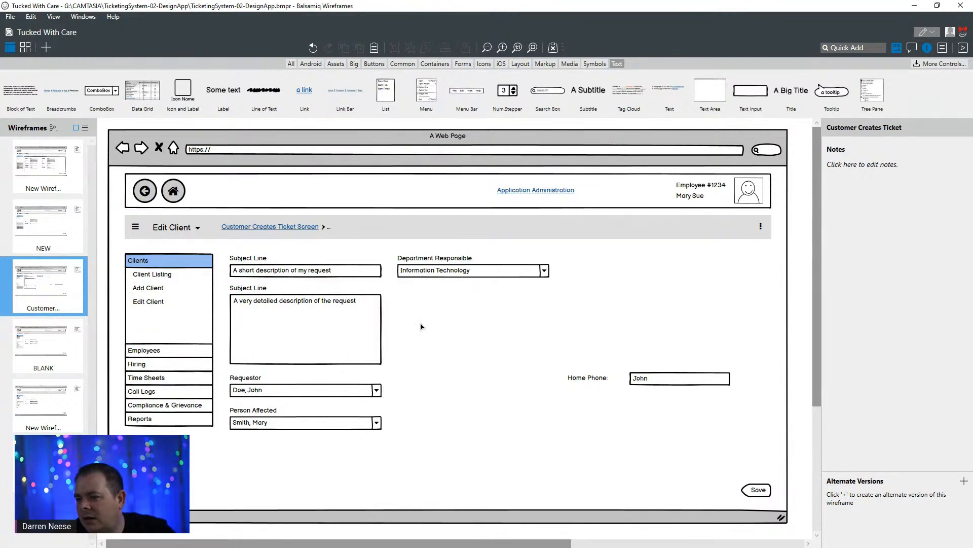
double_click(423, 324)
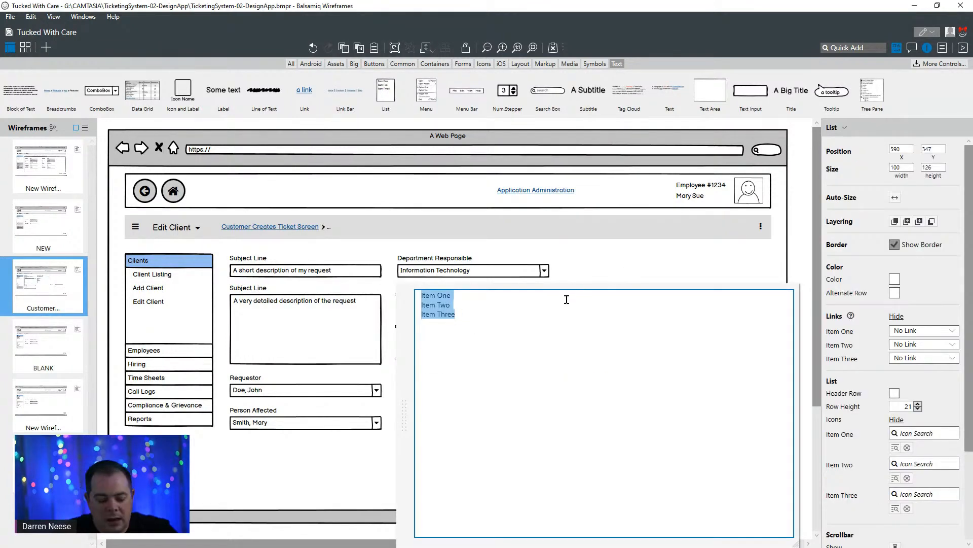
key("Delete")
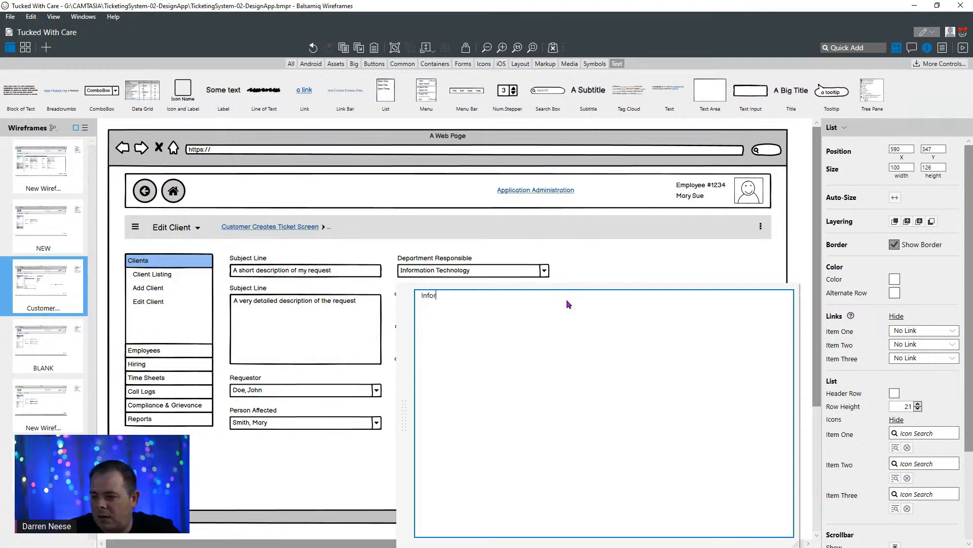
type("Information Technology, ")
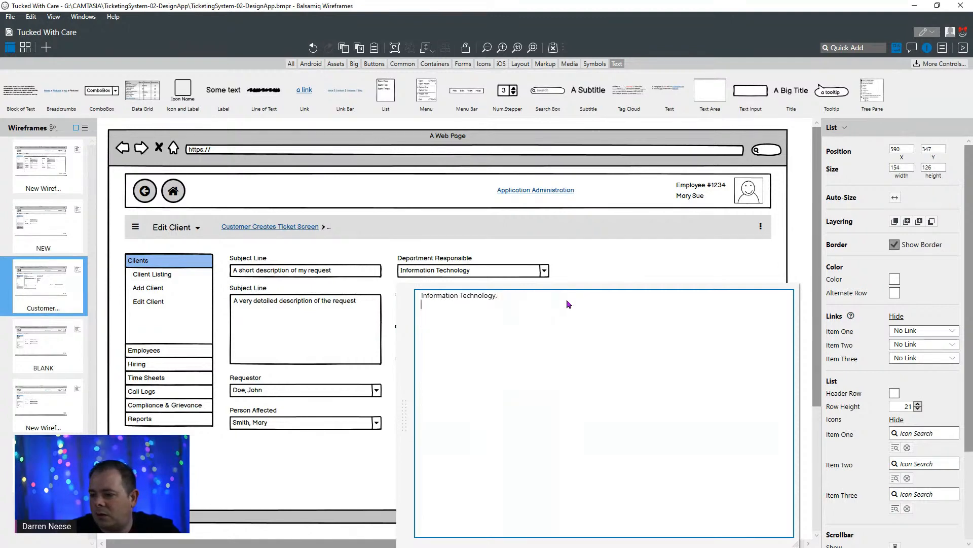
type("Human ")
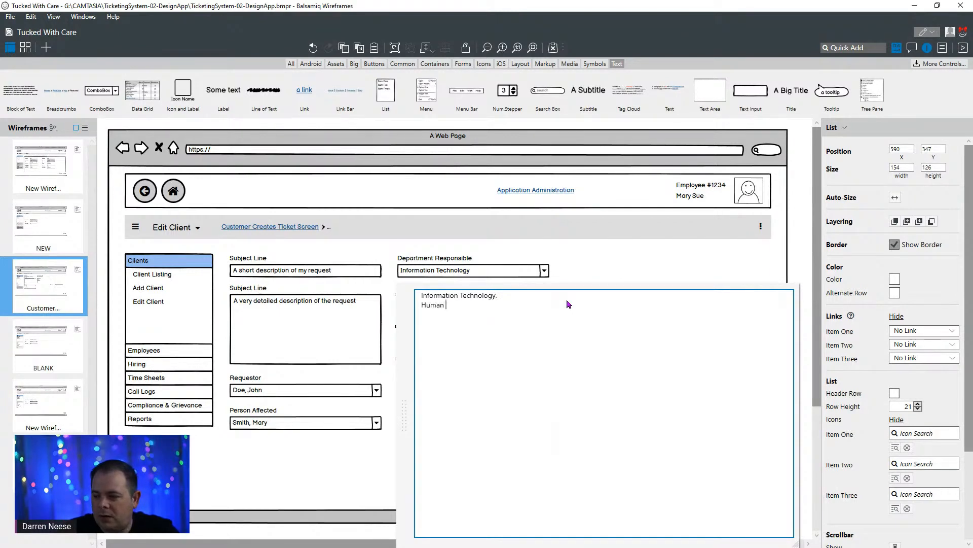
type("Resources")
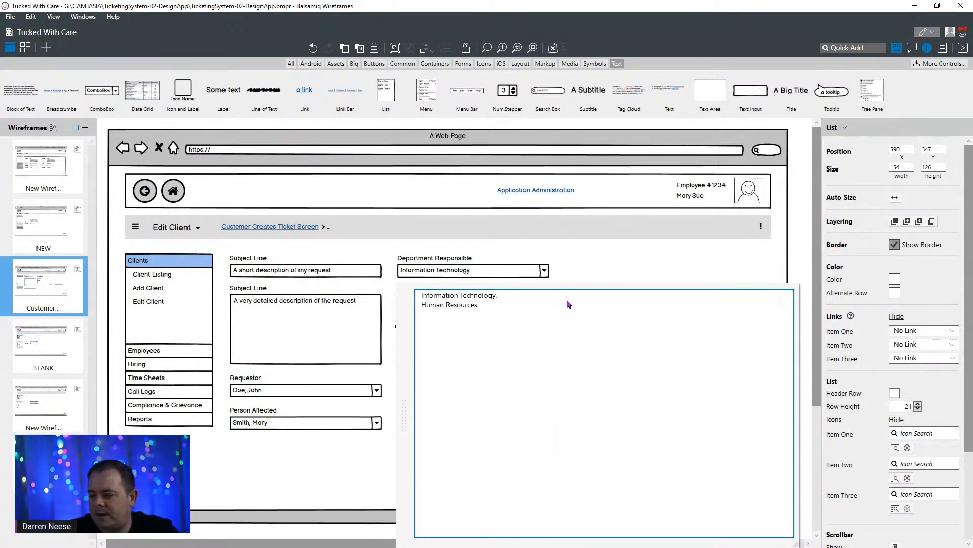
type(",")
key("Return")
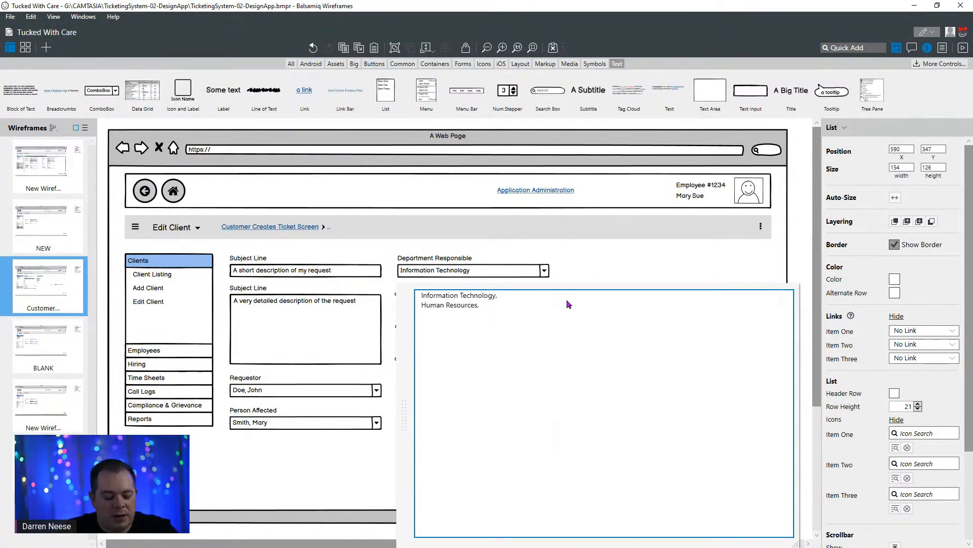
type("Facil")
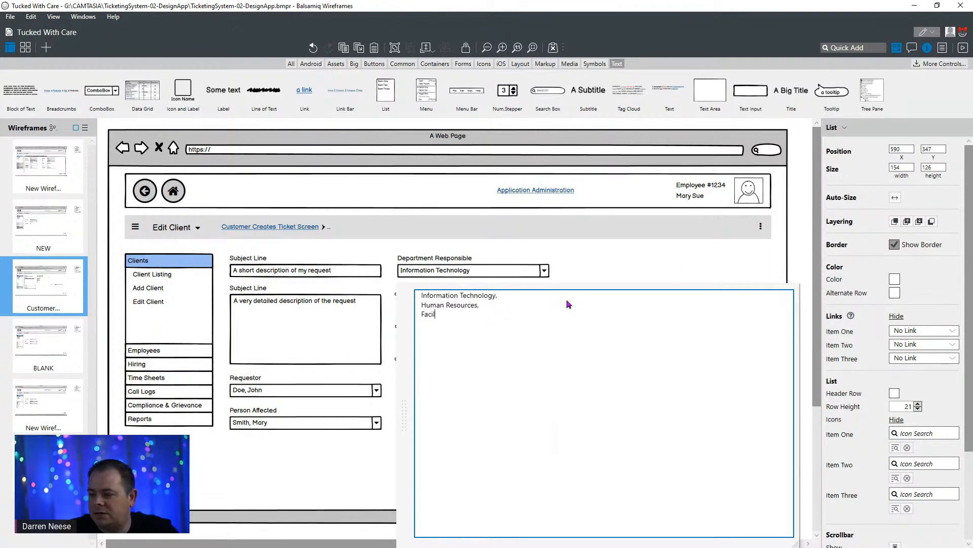
type("ities")
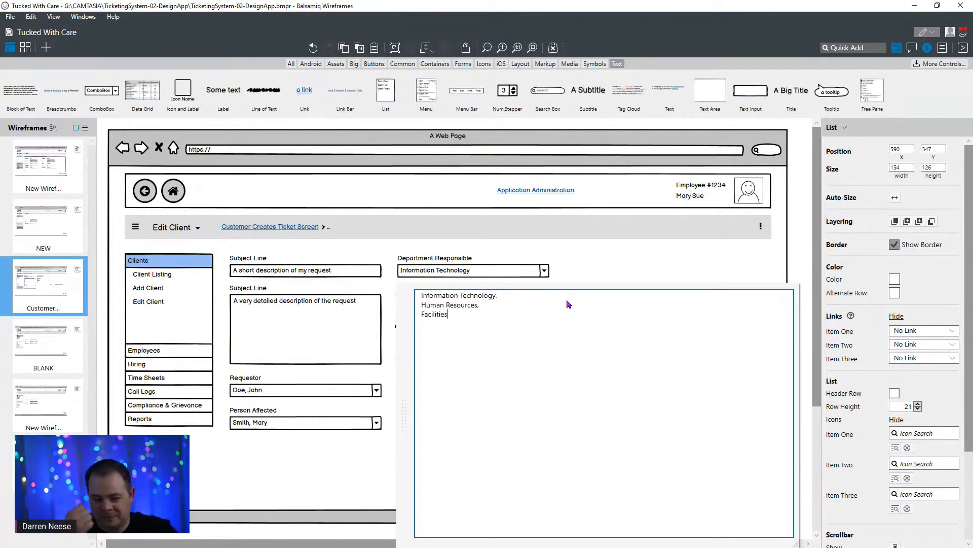
left_click(634, 272)
left_click(468, 366)
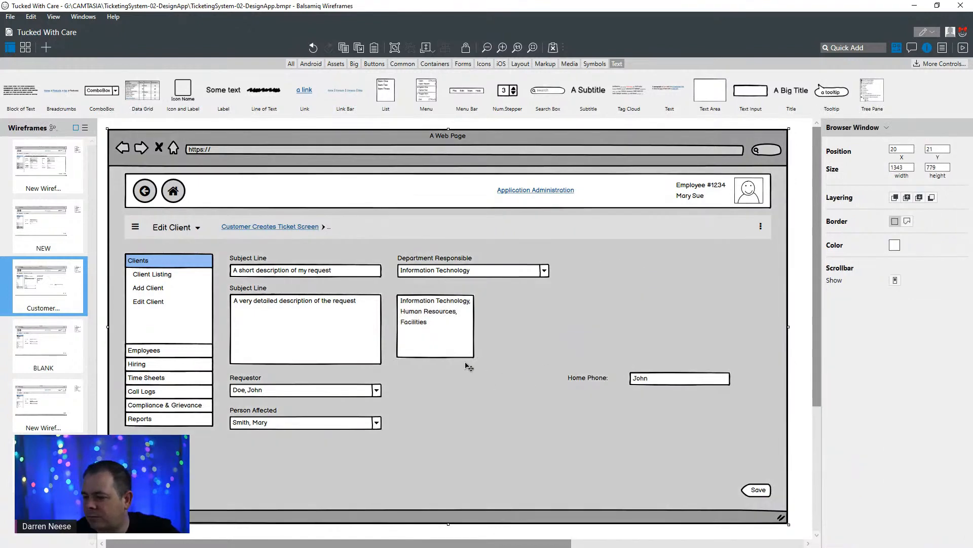
- Move the Department Responsible combo box up out of the form and put the department list in its place, resized to about 229 × 199
left_click(444, 275)
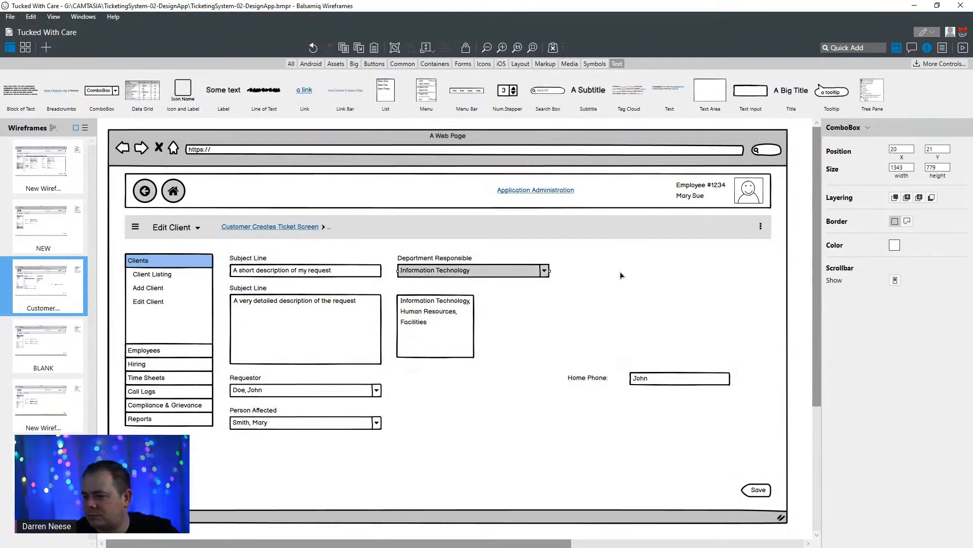
left_click_drag(526, 266, 542, 234)
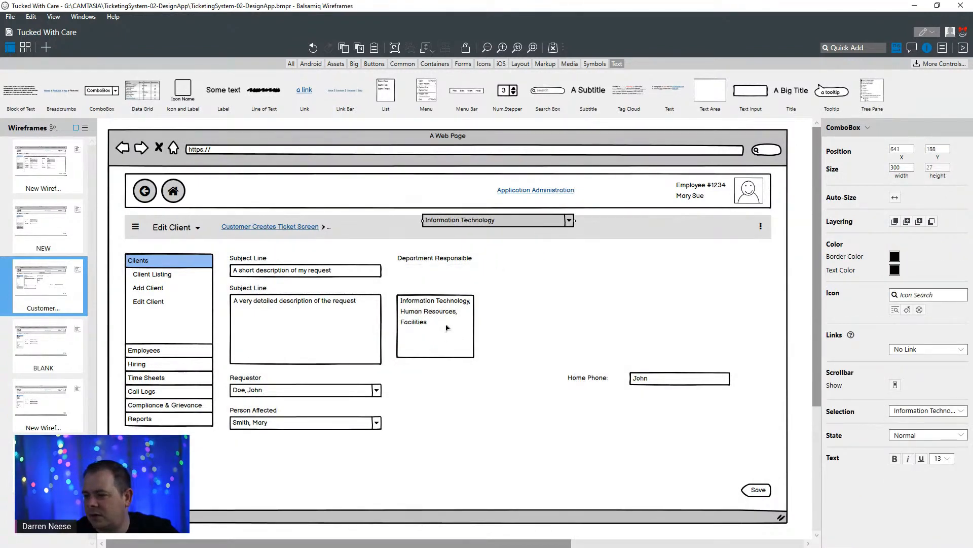
left_click_drag(446, 327, 514, 296)
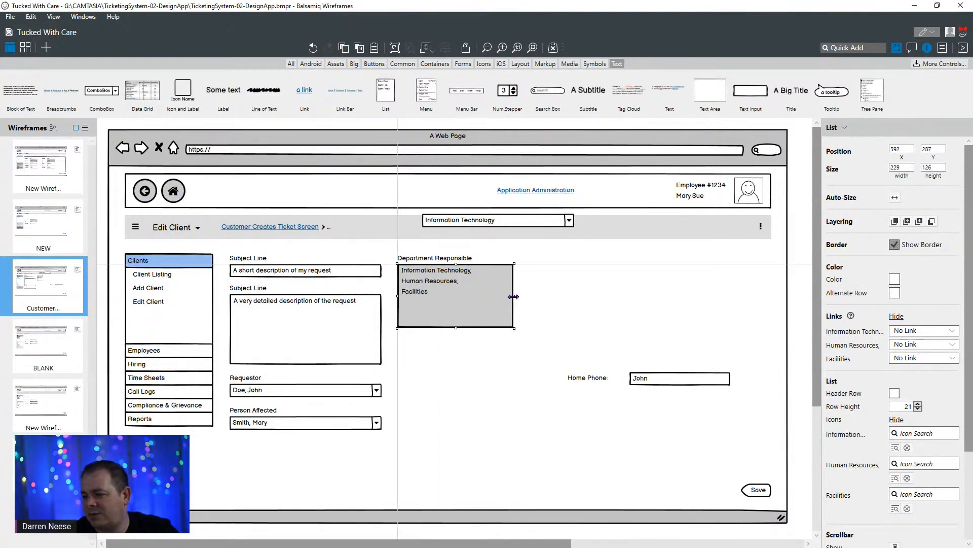
mouse_move(456, 328)
left_mouse_down()
mouse_move(457, 337)
mouse_move(458, 310)
left_mouse_up()
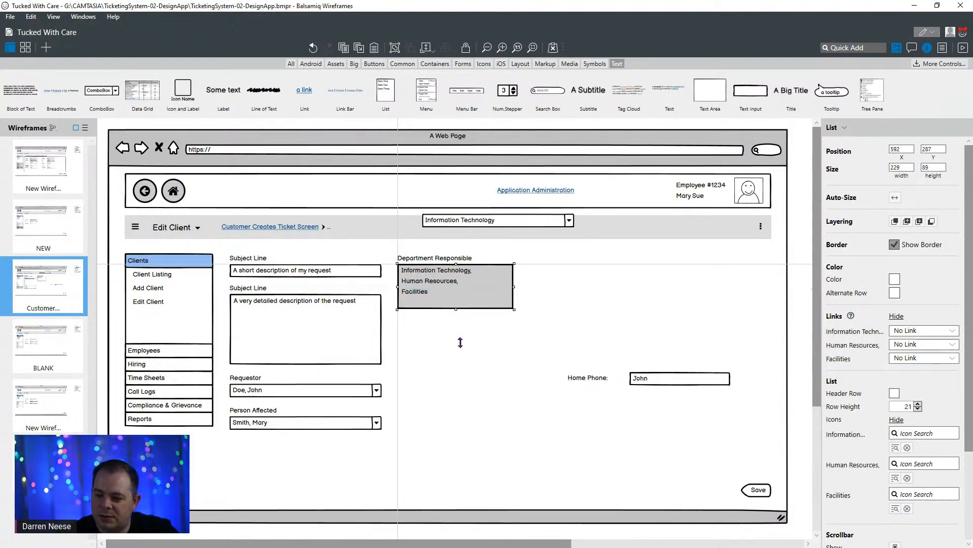
left_click_drag(460, 343, 460, 364)
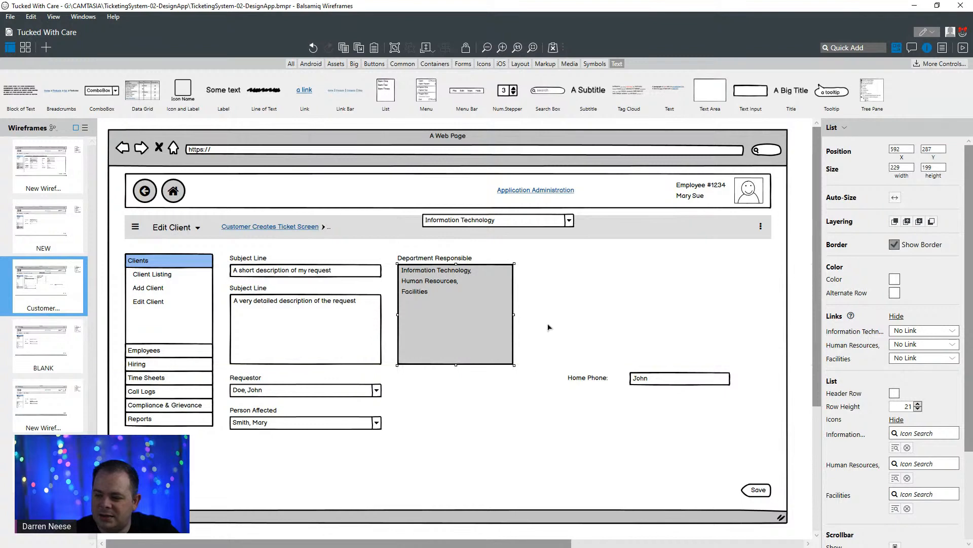
- Shorten the detailed description text area to about 94 high and the department list to about 153 high so their lower edges align
left_click(314, 348)
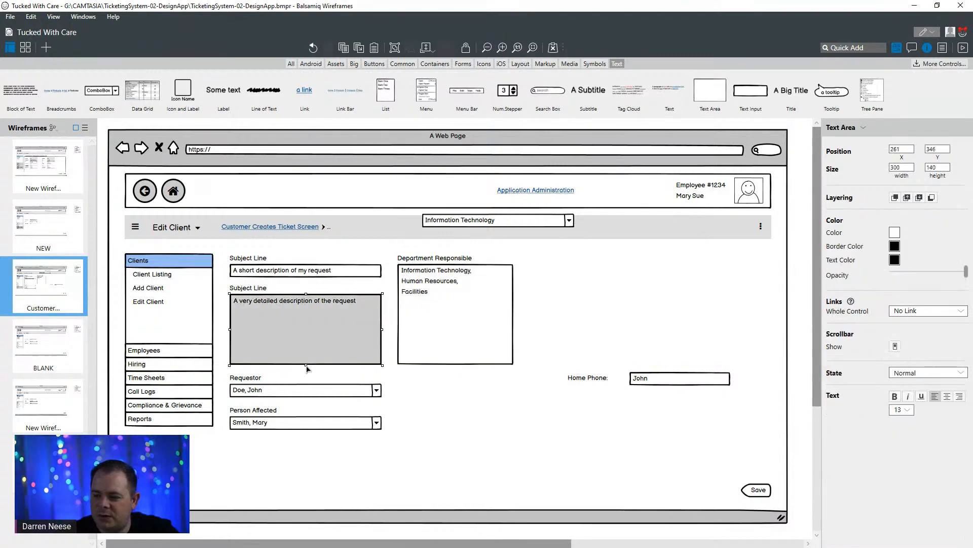
left_click_drag(306, 360, 306, 342)
left_click(478, 350)
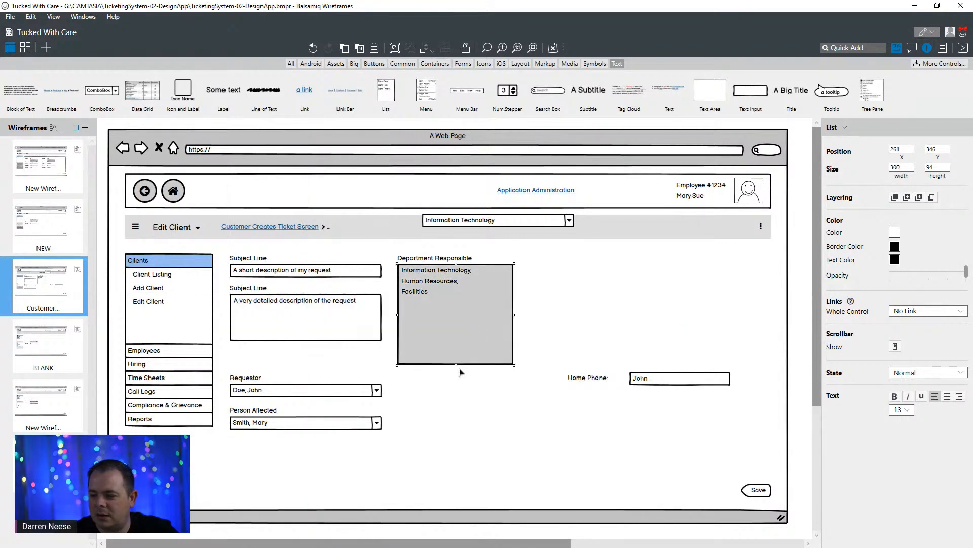
left_click_drag(456, 365, 454, 341)
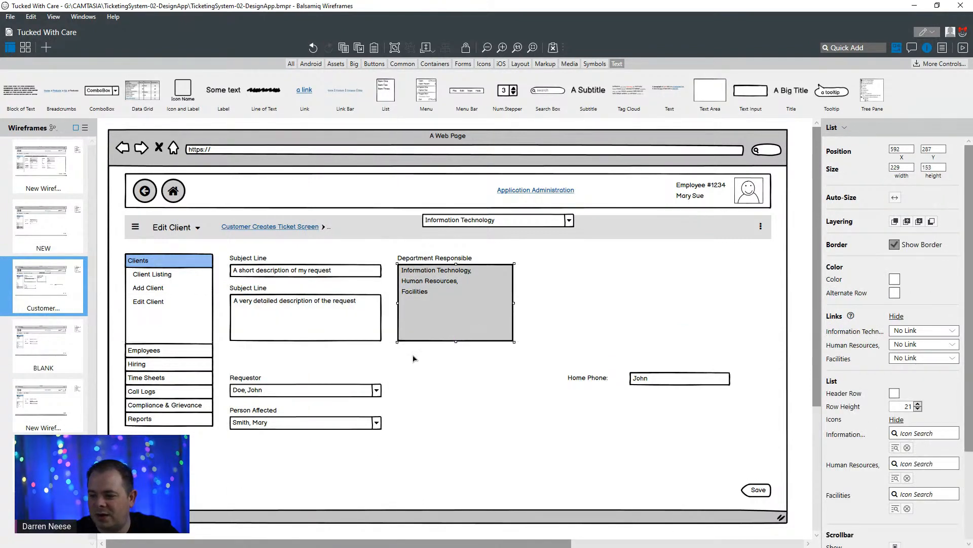
- Move the Requestor and Person Affected labels and their combo boxes up together, closing the gap beneath the description text area
left_click(254, 388)
left_click(253, 381)
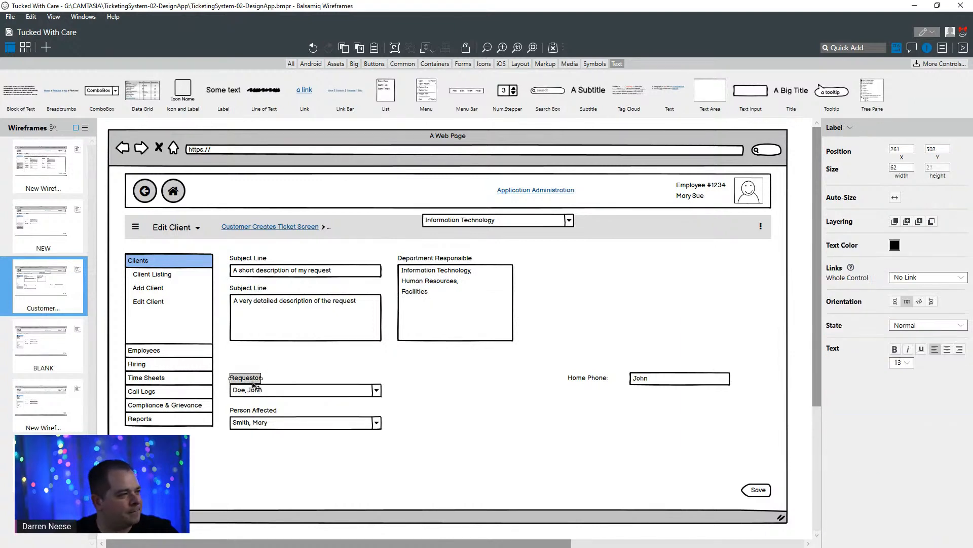
left_click(294, 391, "shift")
left_click(274, 411, "shift")
left_click(317, 424, "shift")
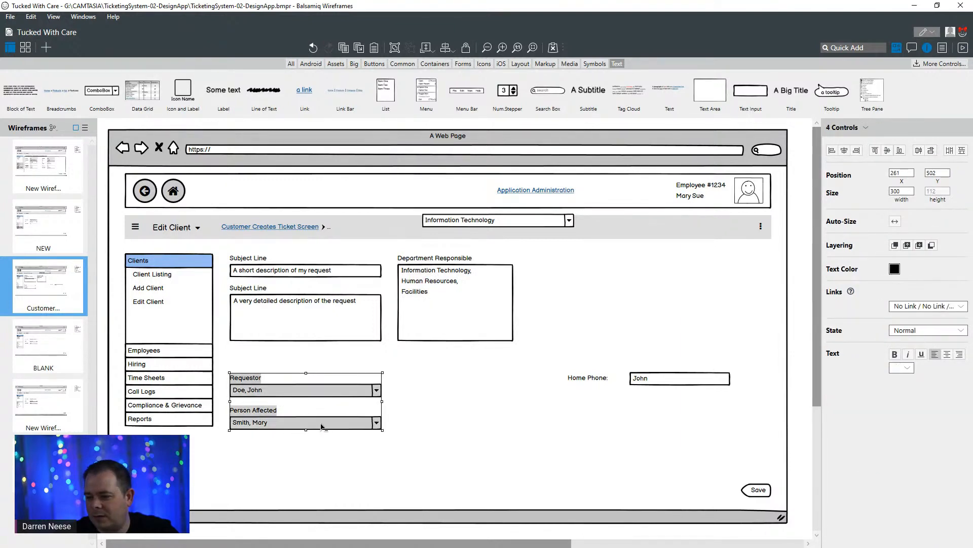
left_click_drag(321, 426, 323, 402)
left_click(435, 406)
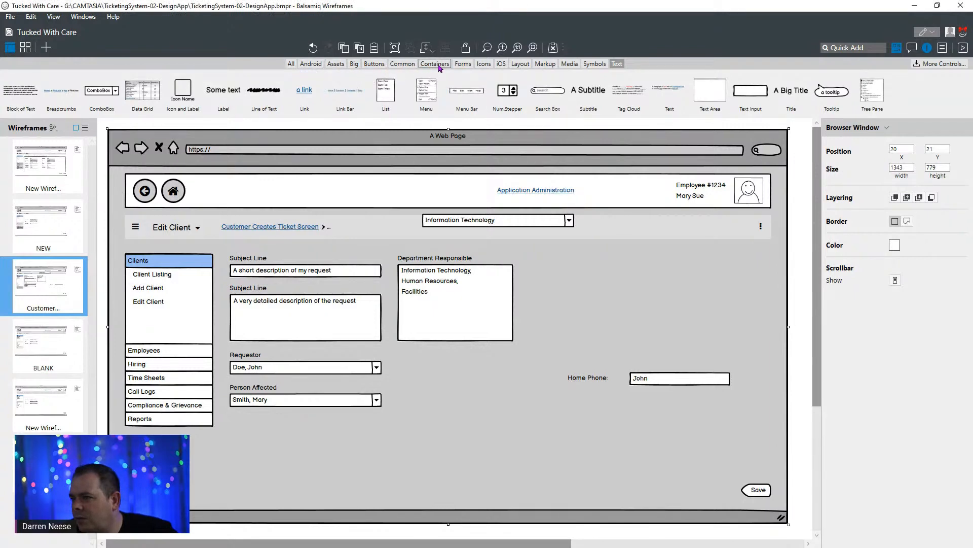
left_click(485, 64)
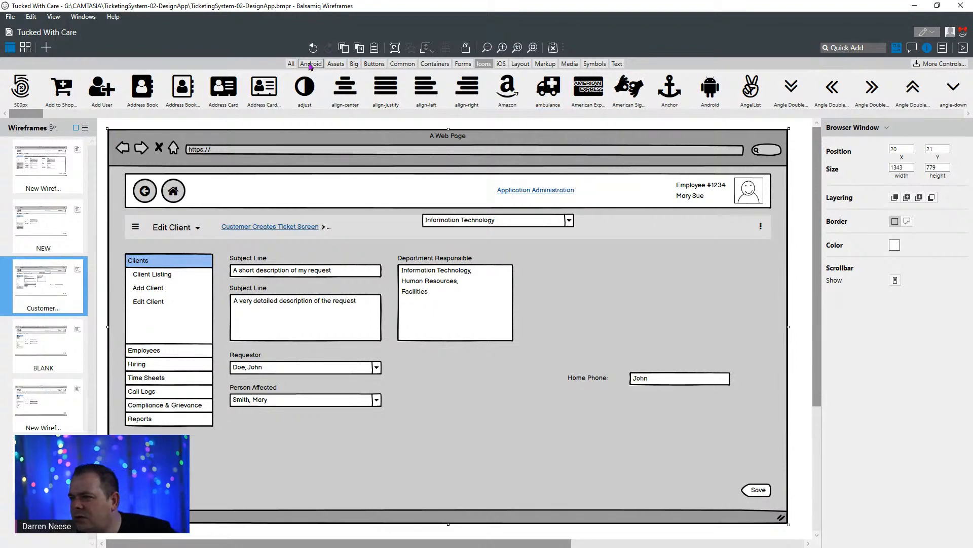
left_click(291, 64)
left_click(311, 64)
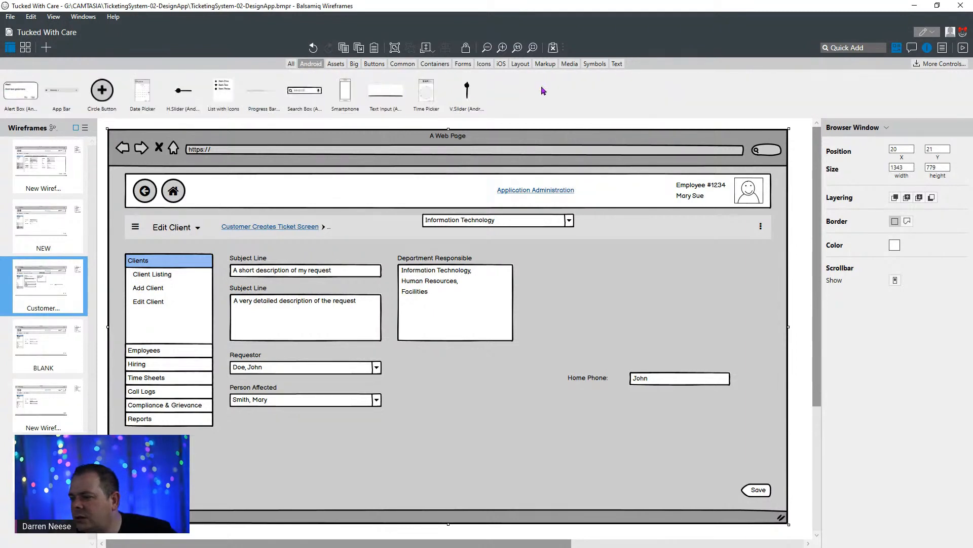
- Switch back to the PowerApps Tutorial channel in the browser and close the mini player
left_click_drag(732, 12, 358, 211)
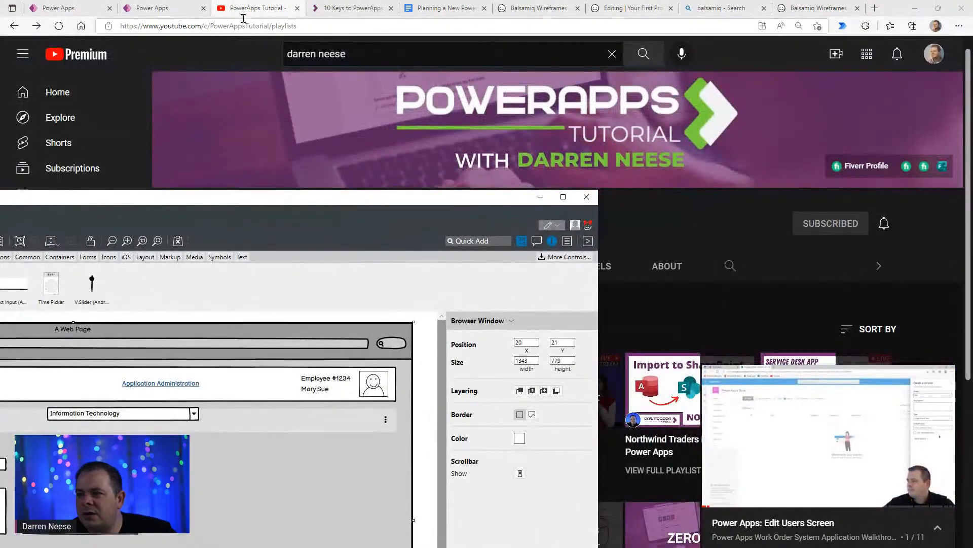
left_click(247, 12)
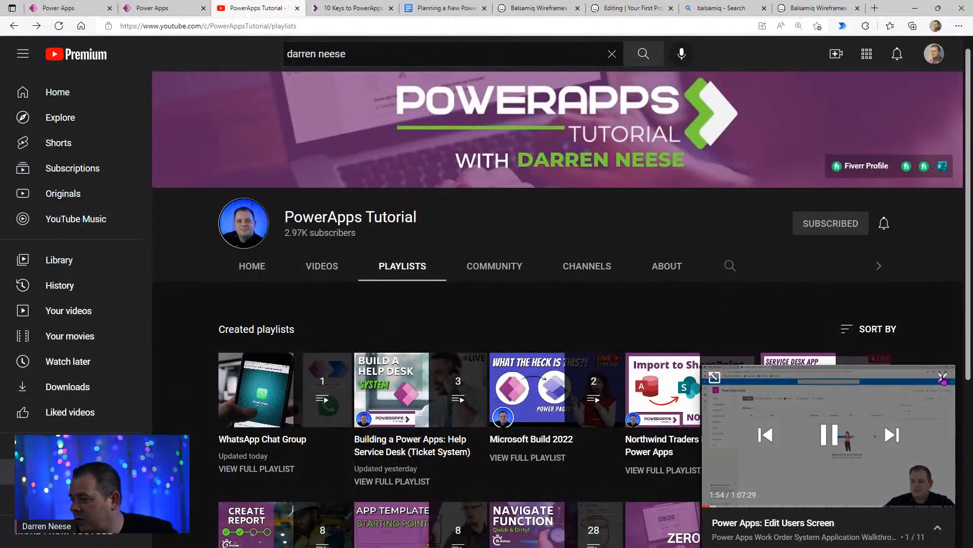
left_click(943, 377)
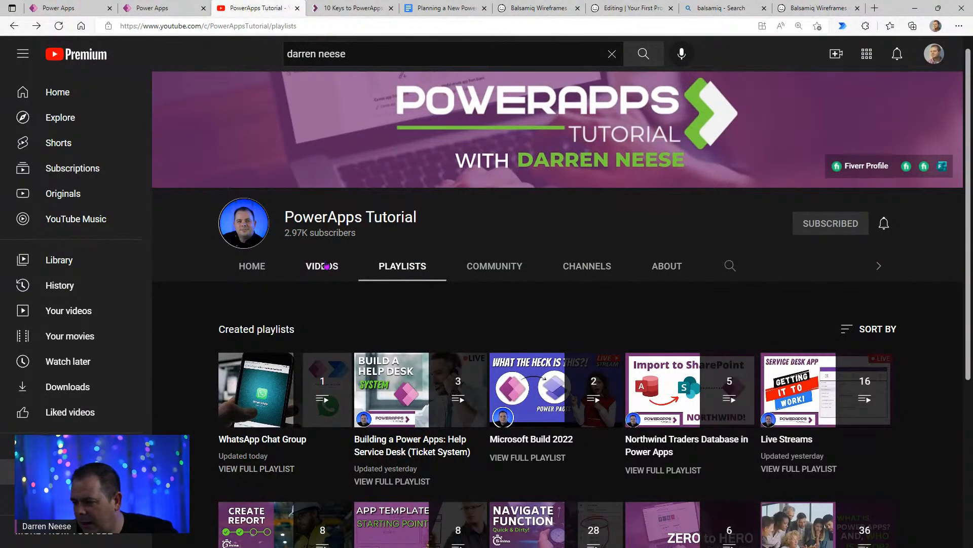
- Show the channel's uploaded videos sorted by most popular
left_click(326, 266)
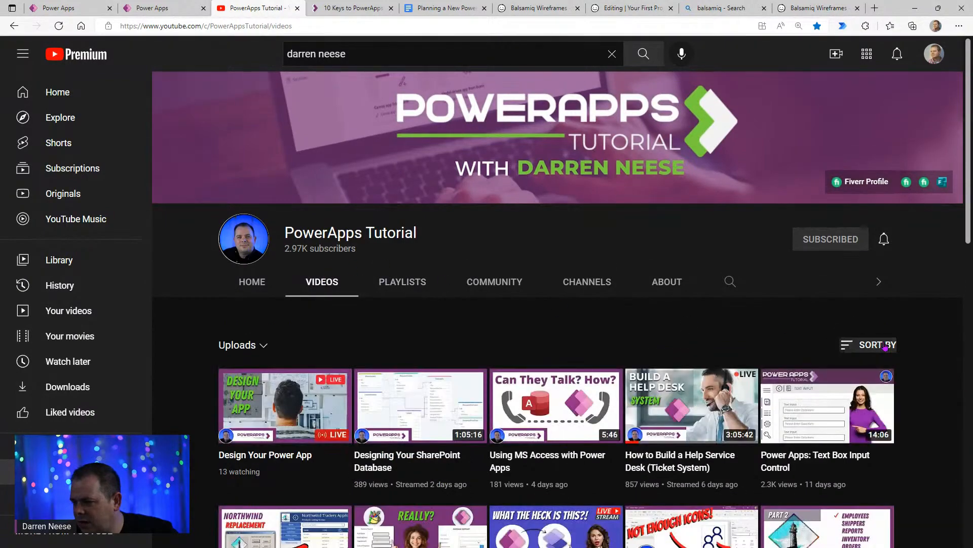
left_click(885, 346)
left_click(857, 379)
- Open the video Power Apps Examples: Checklist Inspection App and jump to its chapter on the SharePoint lists used as data source
scroll(804, 293, "down", 2)
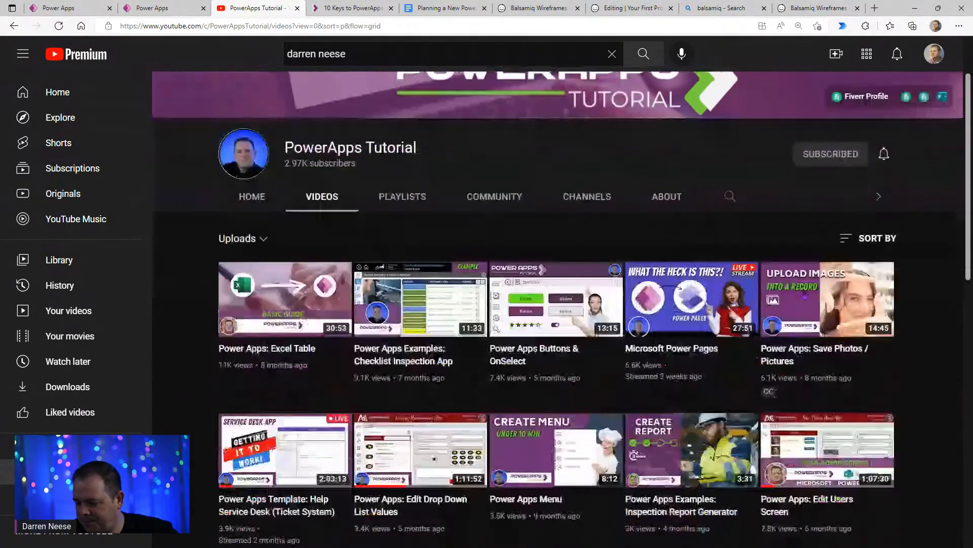
scroll(805, 294, "down", 2)
left_click(429, 209)
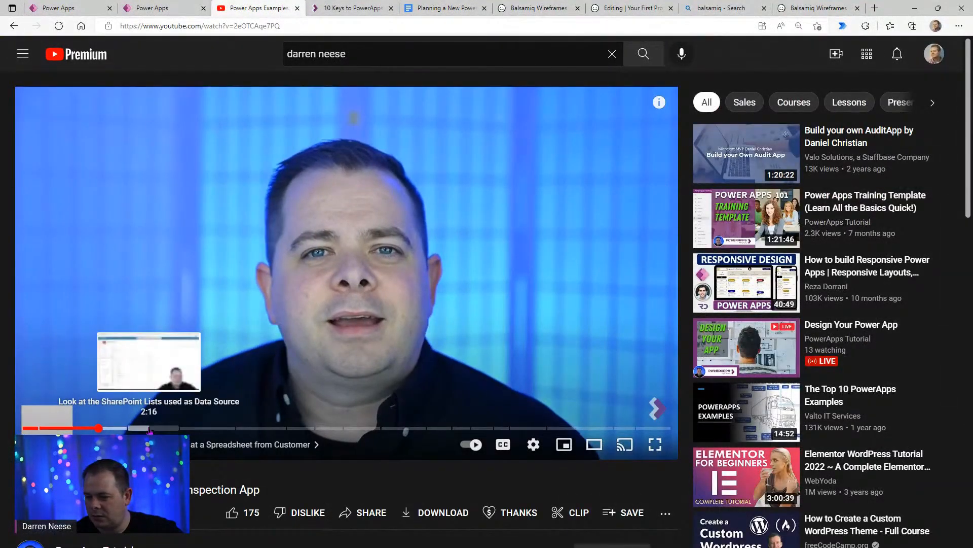
left_click(149, 428)
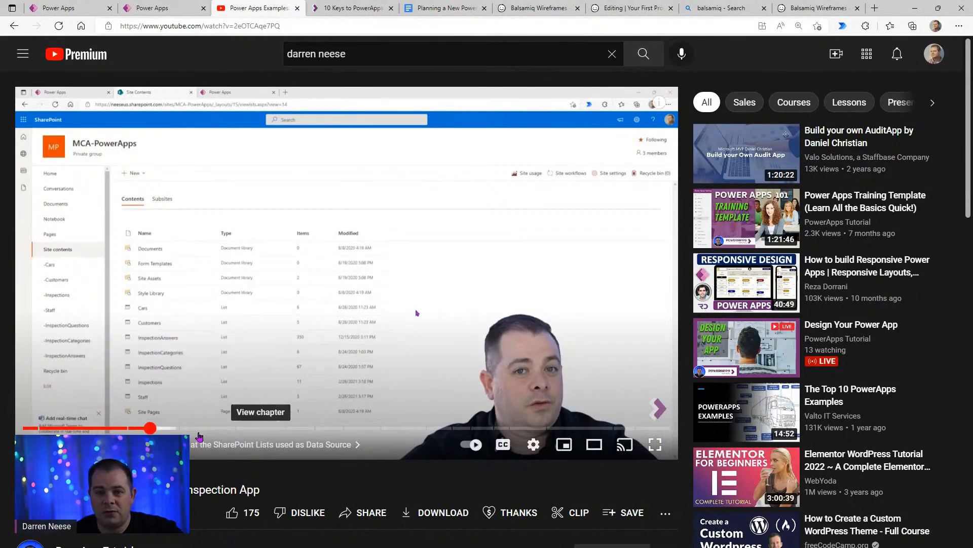
- Jump through the video's Edit Customer Screen and Customer Cars Screen chapters and examine their layouts
left_click(197, 429)
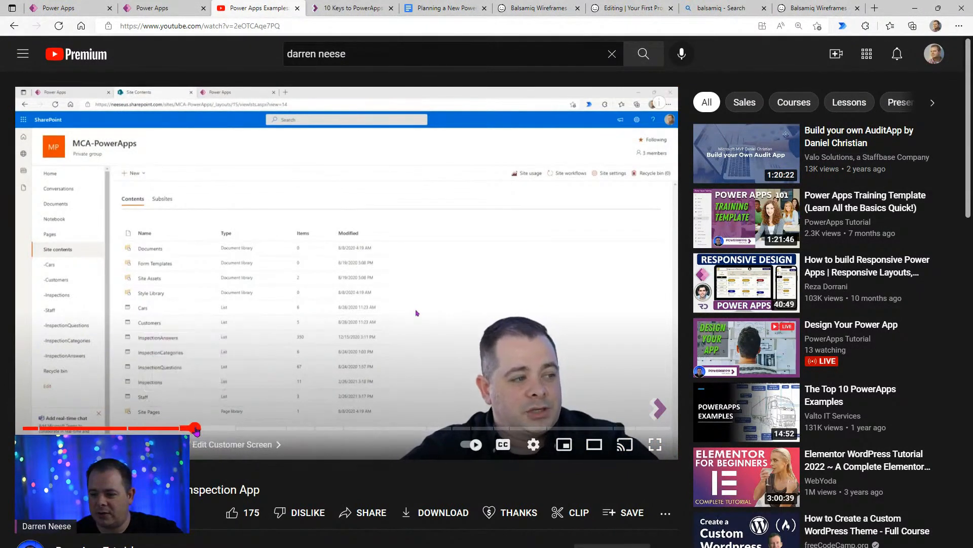
left_click(632, 277)
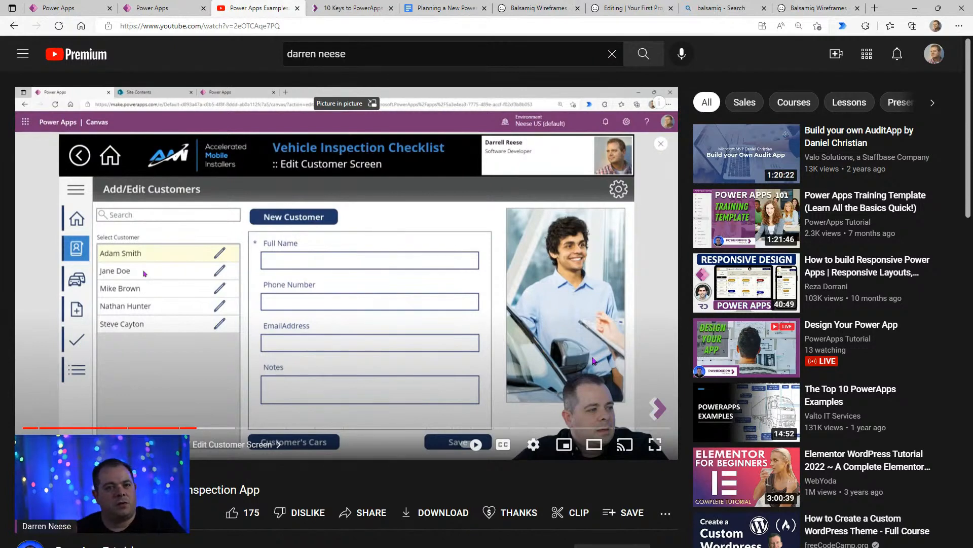
left_click(246, 429)
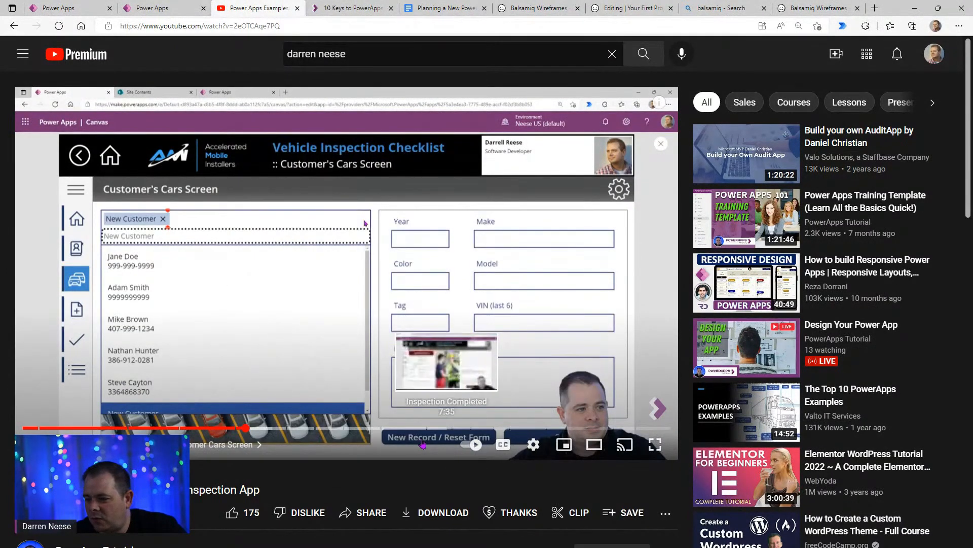
left_click(350, 302)
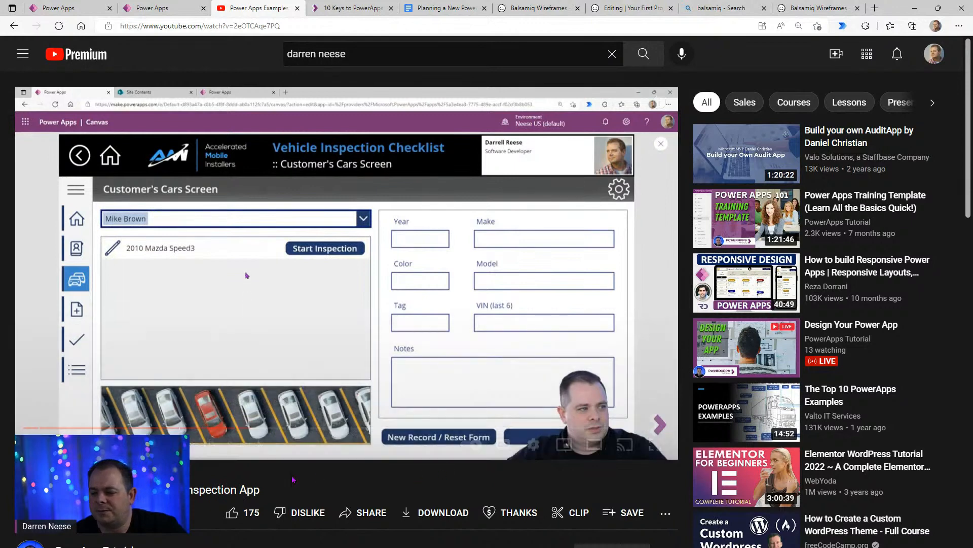
left_click(597, 293)
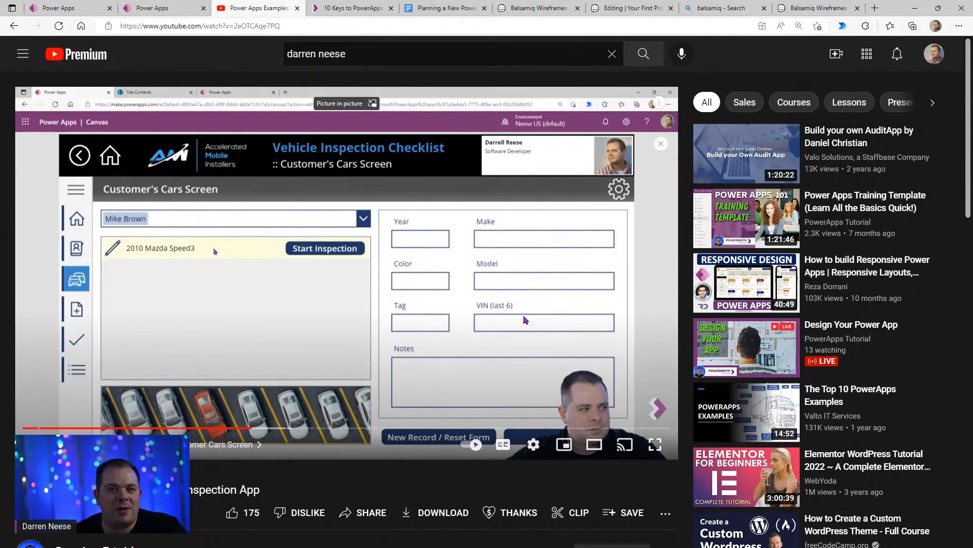
- Skip further through the cars screen to the Start Inspection Screen chapter and examine its layout
left_click(274, 428)
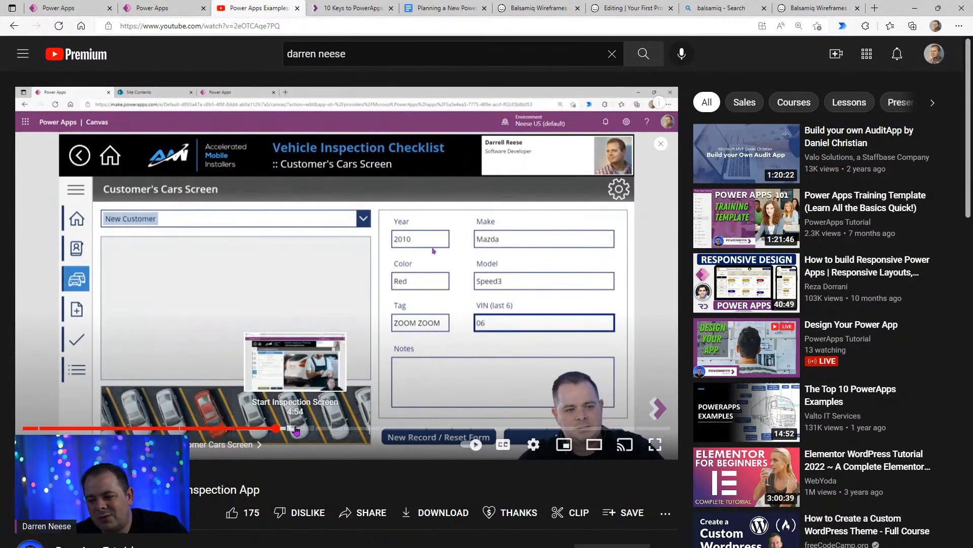
left_click(296, 430)
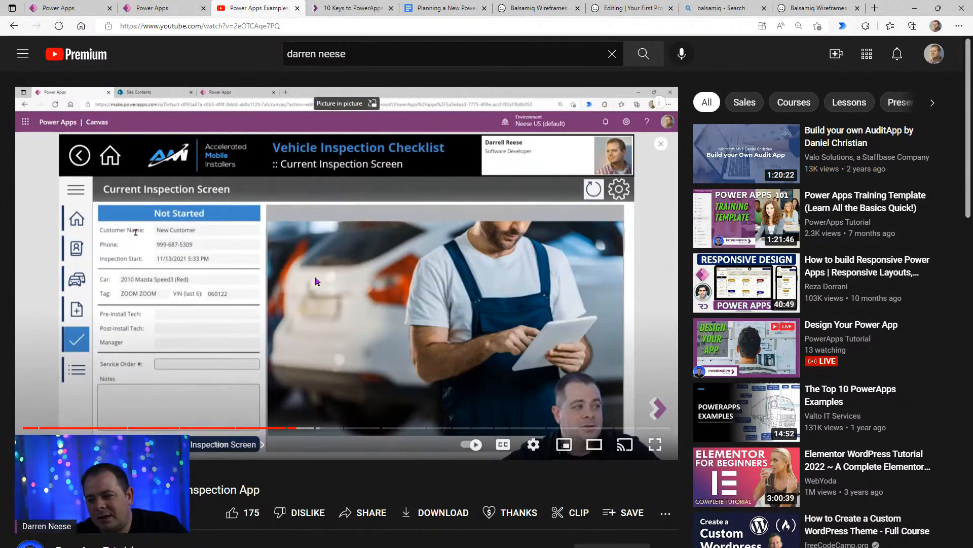
left_click(279, 304)
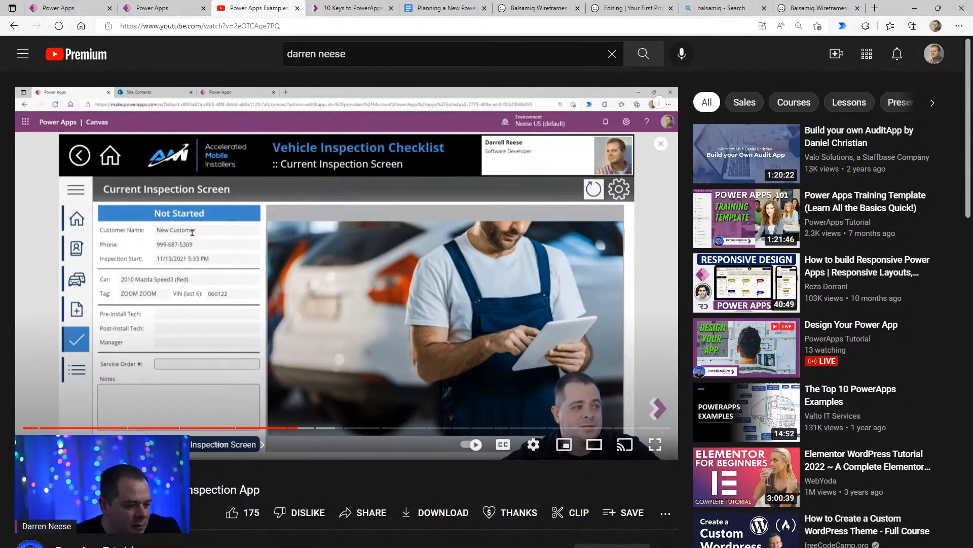
- Bring up the New Request Screen picture in Paint, examine its form layout, and move it away again
mouse_move(532, 0)
left_mouse_down()
mouse_move(429, 81)
mouse_move(307, 68)
left_mouse_up()
double_click(398, 13)
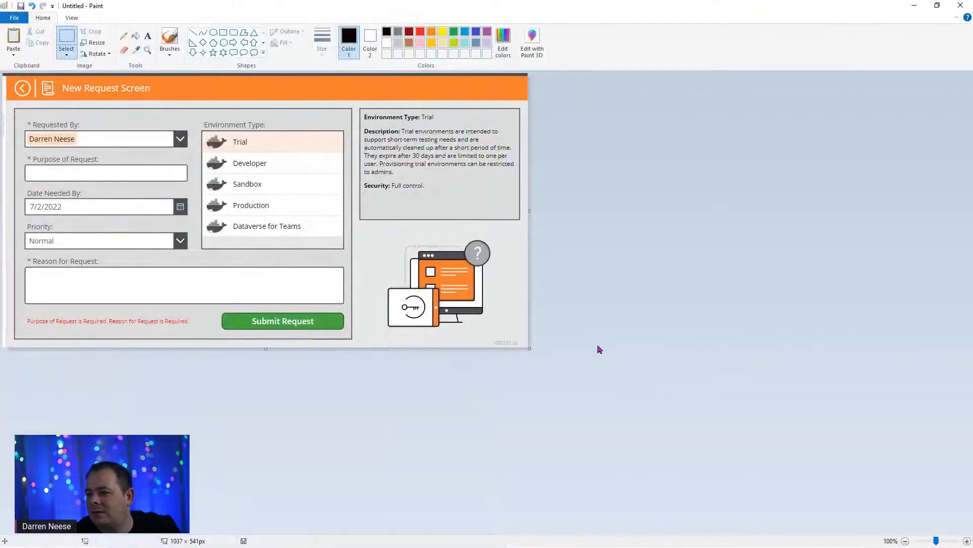
mouse_move(593, 12)
left_mouse_down()
mouse_move(604, 113)
mouse_move(405, 0)
left_mouse_up()
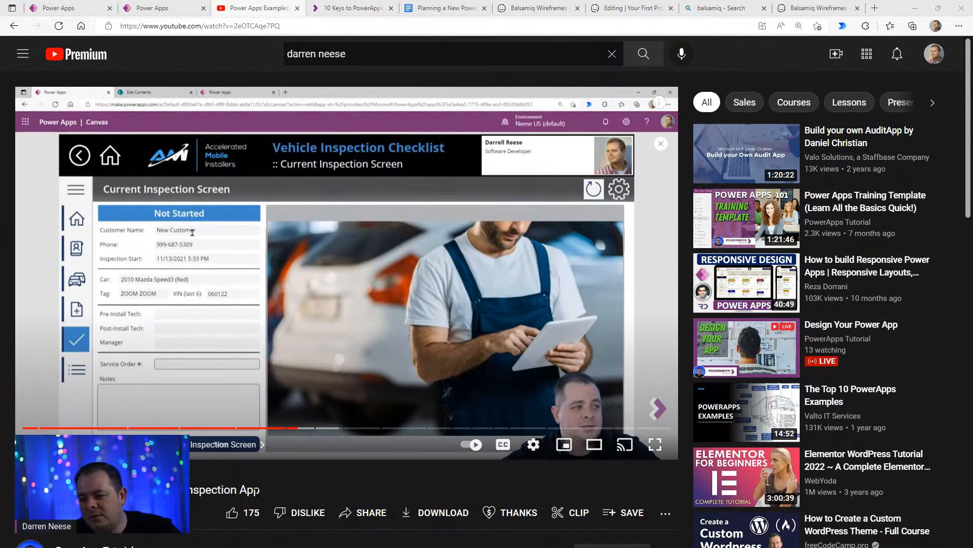
- Highlight the end of the video's title, "Examples: Checklist Inspection App"
double_click(254, 489)
left_click(228, 488)
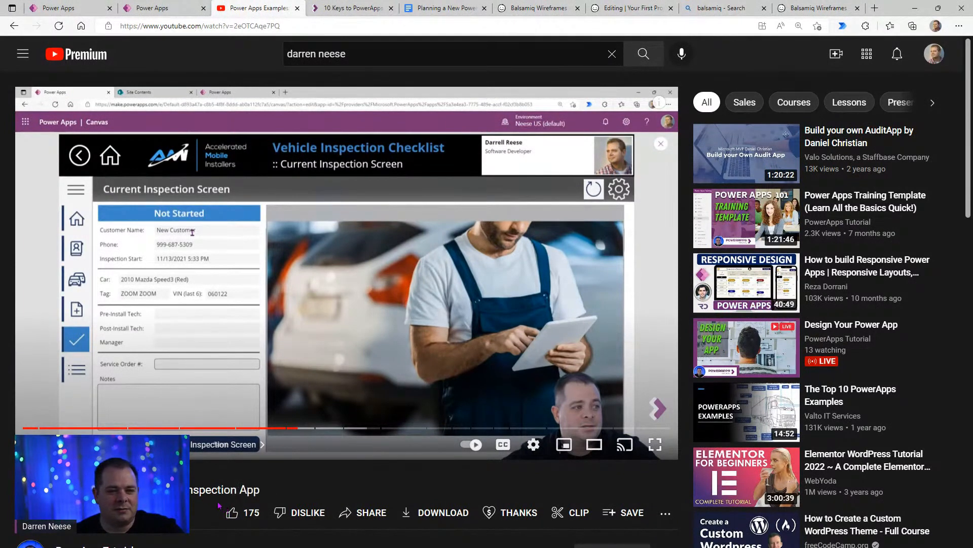
left_click_drag(260, 489, 180, 492)
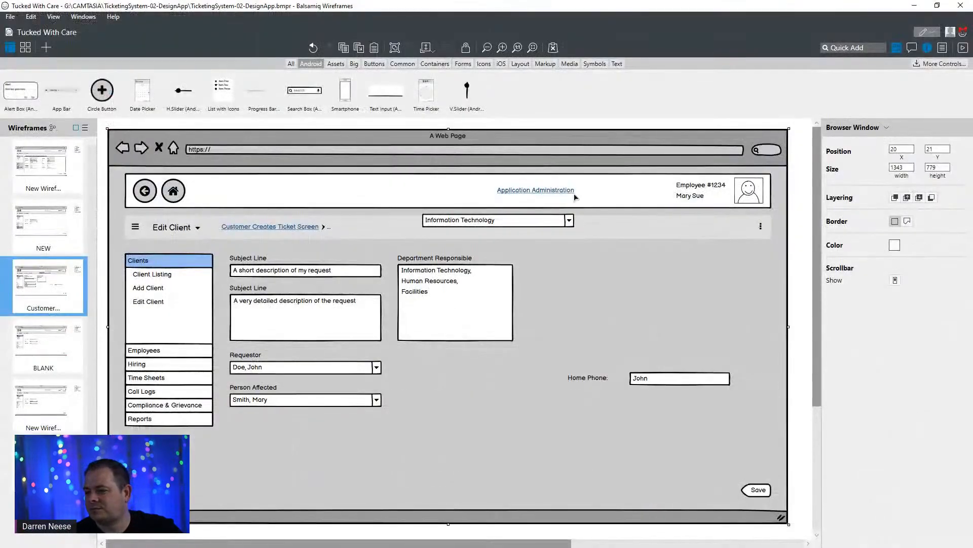
- Add a Webcam picture placeholder about 230 by 202 beside the Customer Creates Ticket form, aligned to the header's right edge
left_click(752, 197)
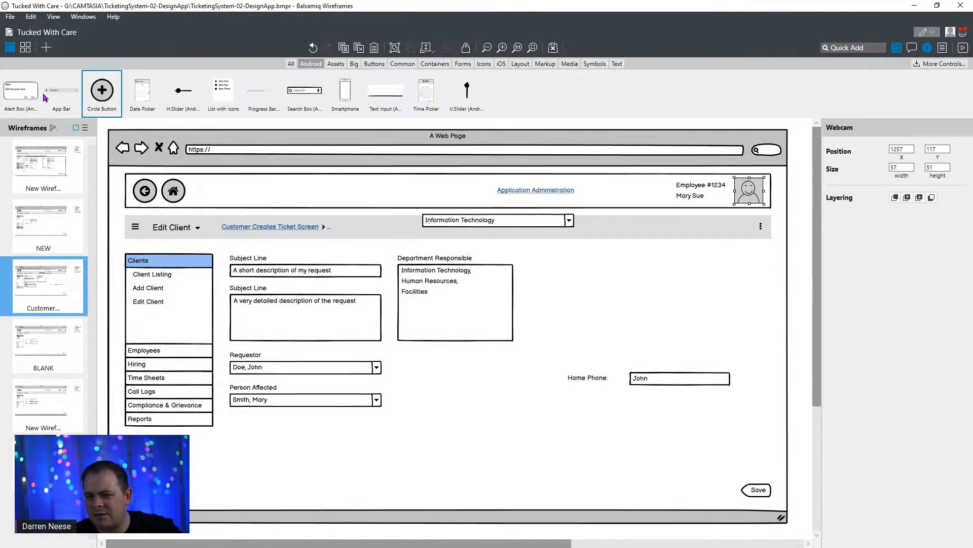
left_click(291, 65)
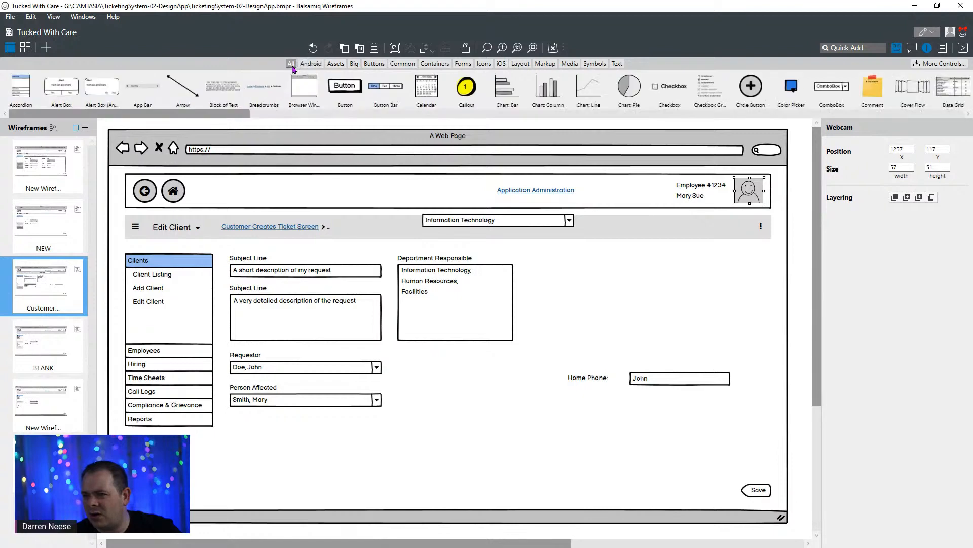
left_click_drag(231, 118, 677, 299)
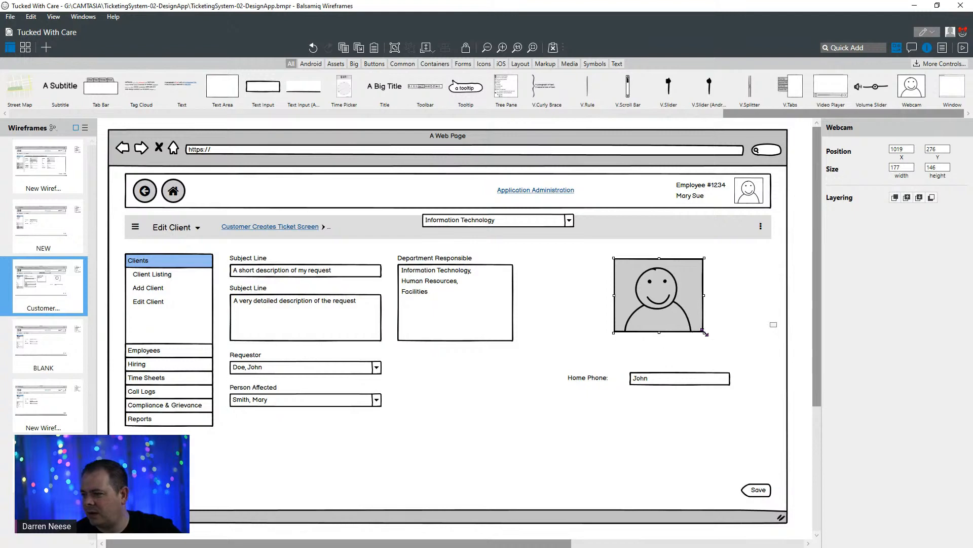
left_click_drag(704, 332, 724, 319)
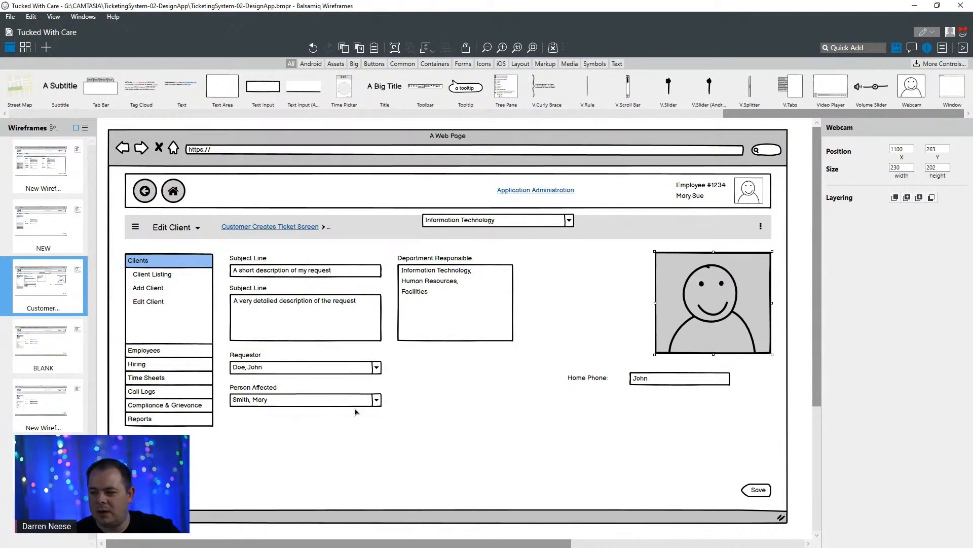
- Delete the Home Phone label and its text input from the wireframe
left_click(599, 387)
left_click(680, 388, "shift")
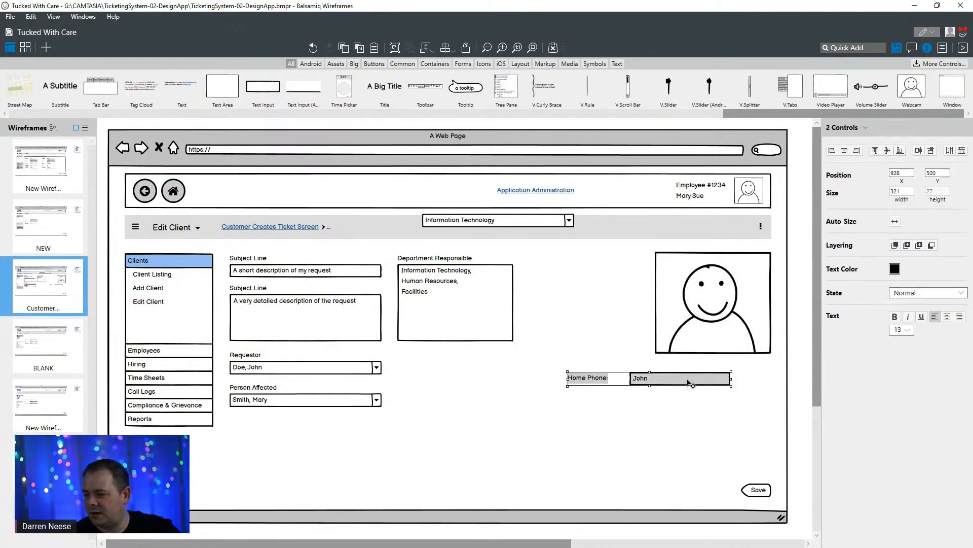
key("Delete")
- Stretch the large Webcam placeholder downward to a height of about 441 and shift it slightly down to Y 271
left_click(726, 339)
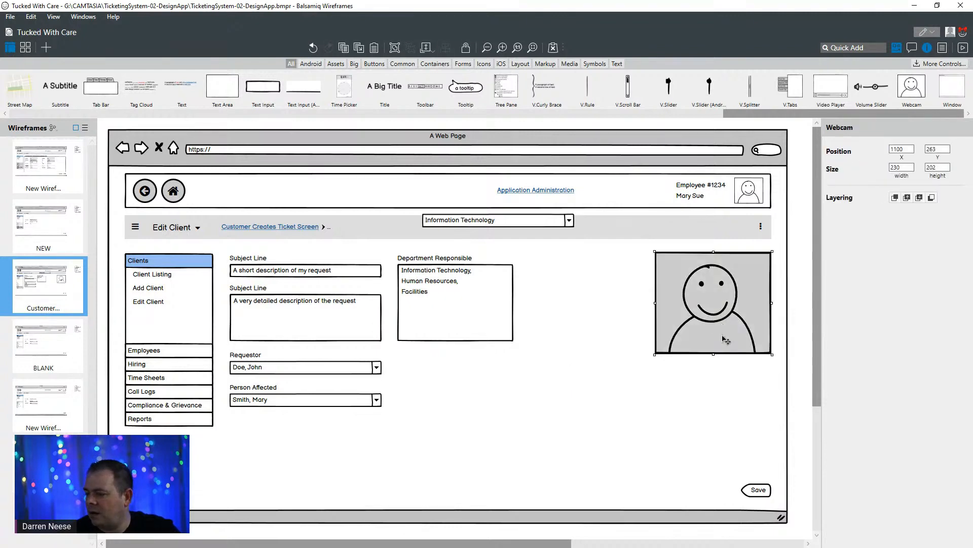
left_click_drag(714, 354, 702, 464)
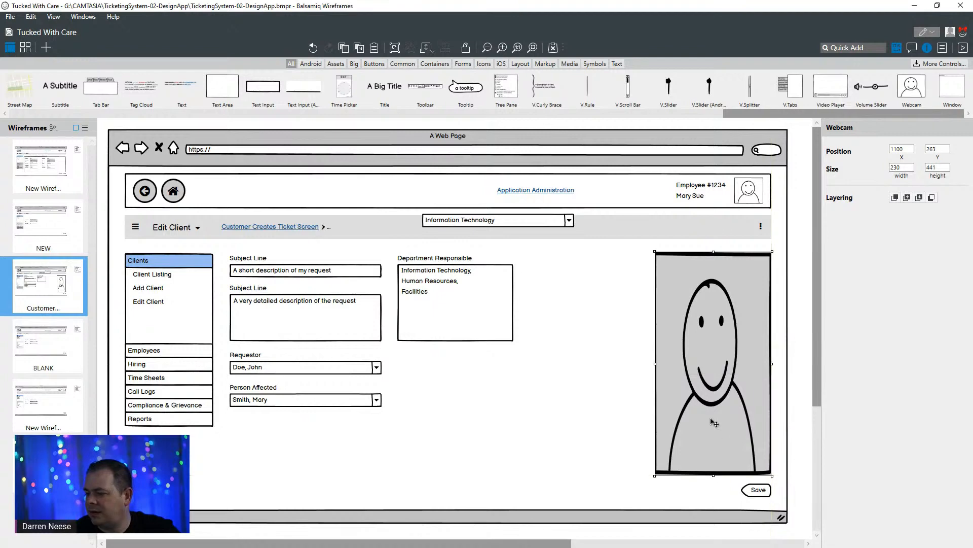
left_click_drag(710, 382, 709, 386)
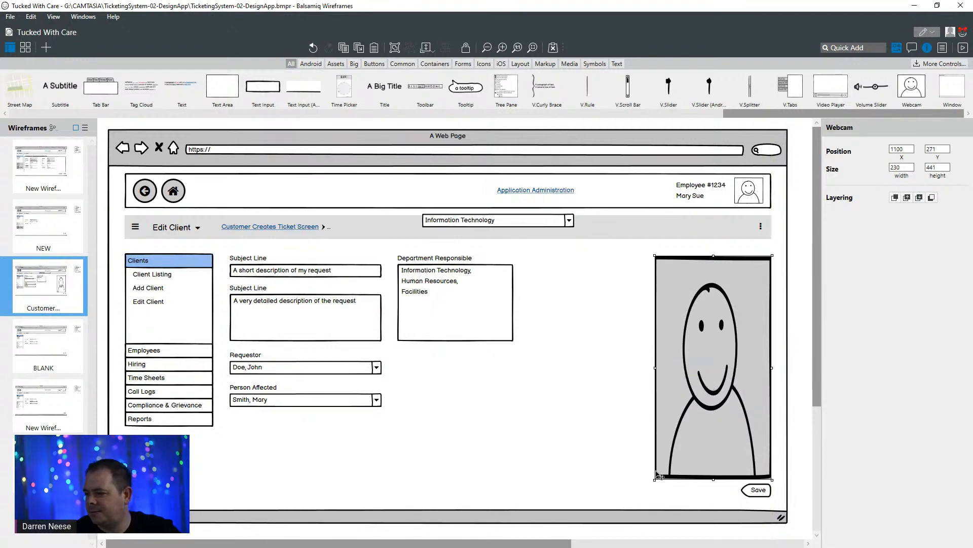
- Widen the Save button to about 220 beneath the large Webcam placeholder and narrow the placeholder to about 167
left_click_drag(762, 496, 660, 495)
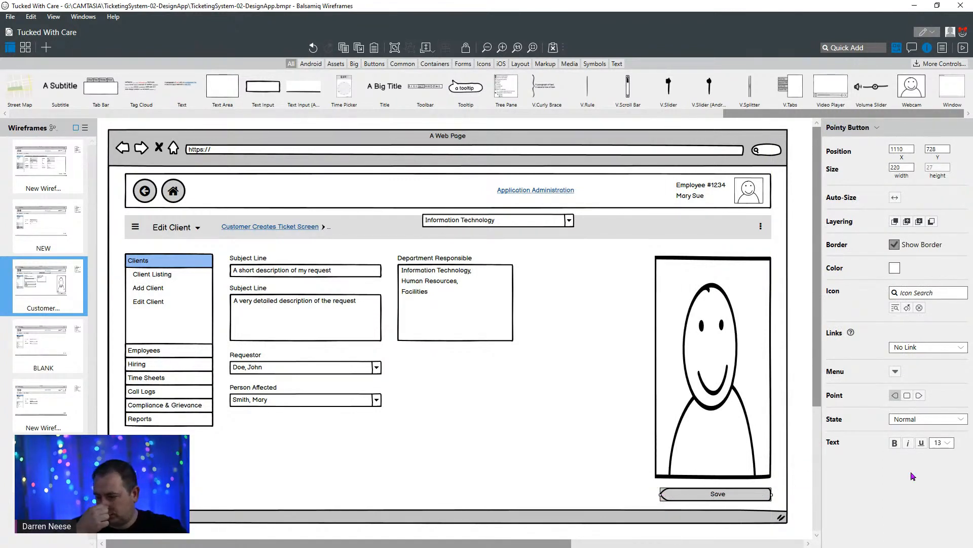
left_click(688, 405)
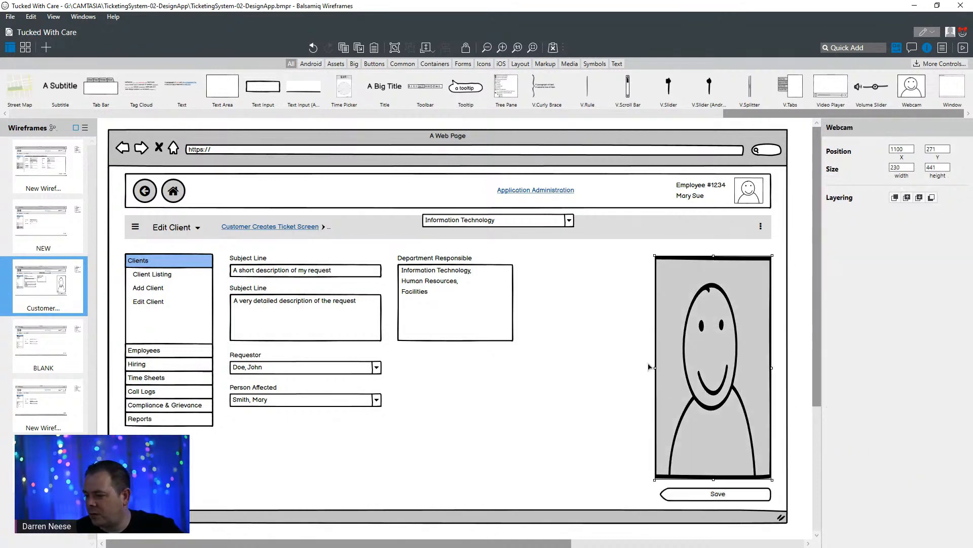
left_click_drag(655, 369, 687, 365)
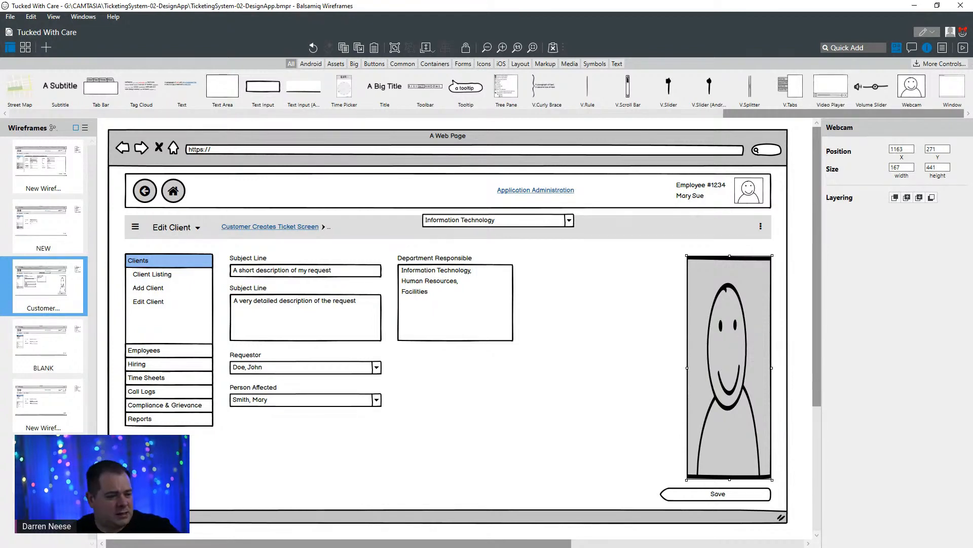
- Move the YouTube browser window out of the way and maximize the Balsamiq wireframe window again
left_click_drag(453, 6, 449, 66)
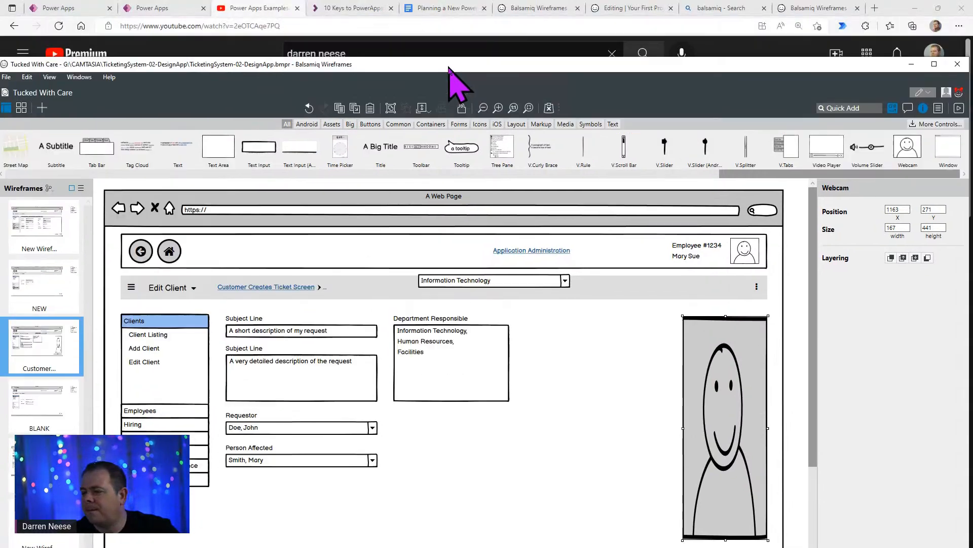
left_click(250, 16)
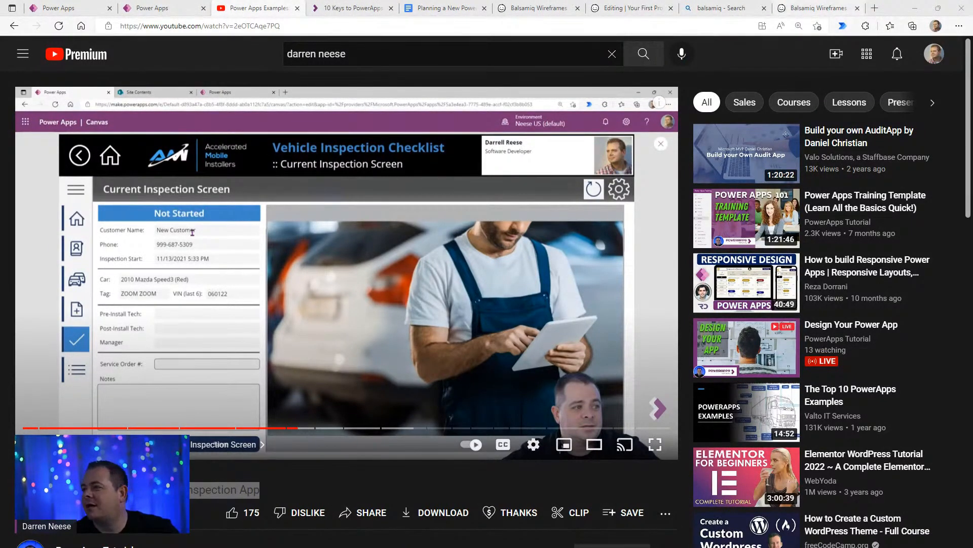
left_click_drag(887, 9, 861, 46)
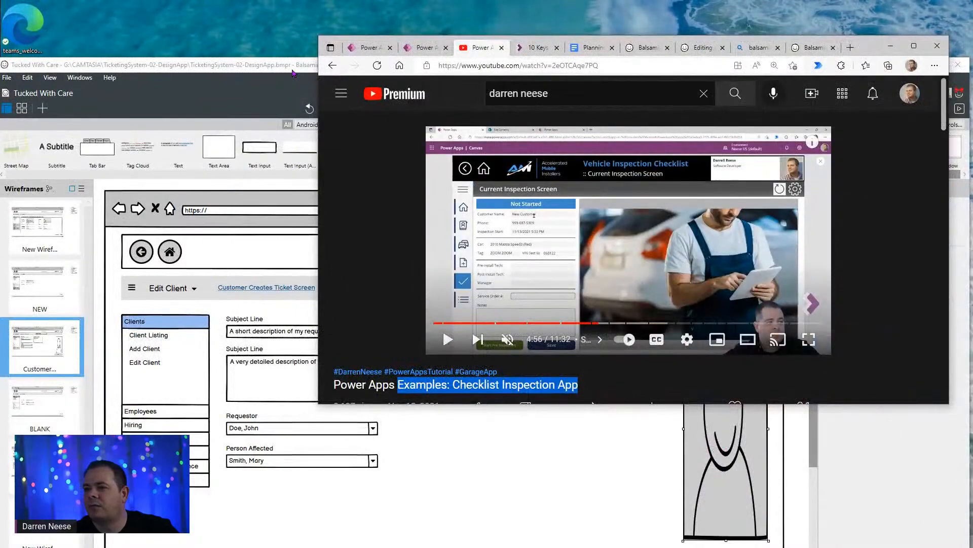
double_click(291, 66)
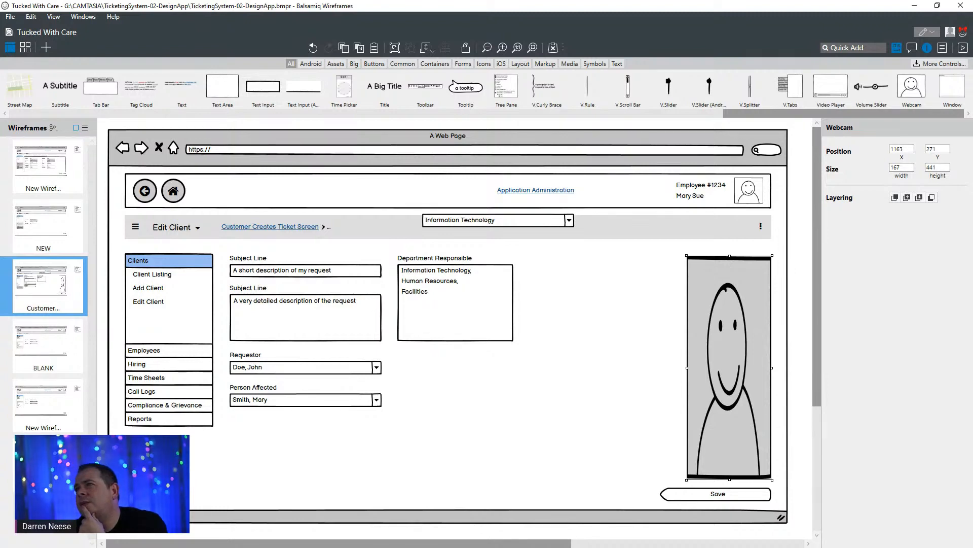
- Switch to the My Ticketing System diagram in DrawSQL and examine the Departments and Requests tables' fields and relationships
key("alt+Tab")
double_click(598, 173)
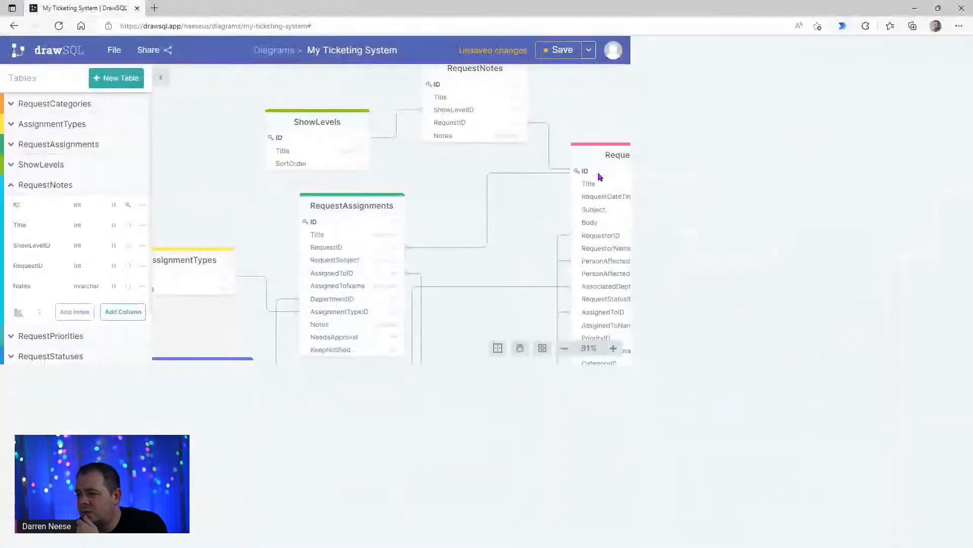
left_click(671, 439)
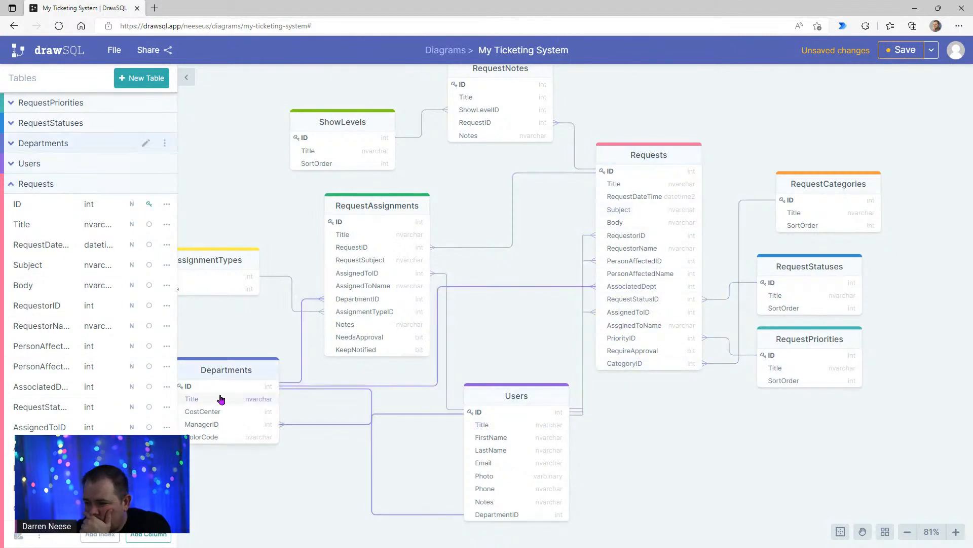
left_click(228, 373)
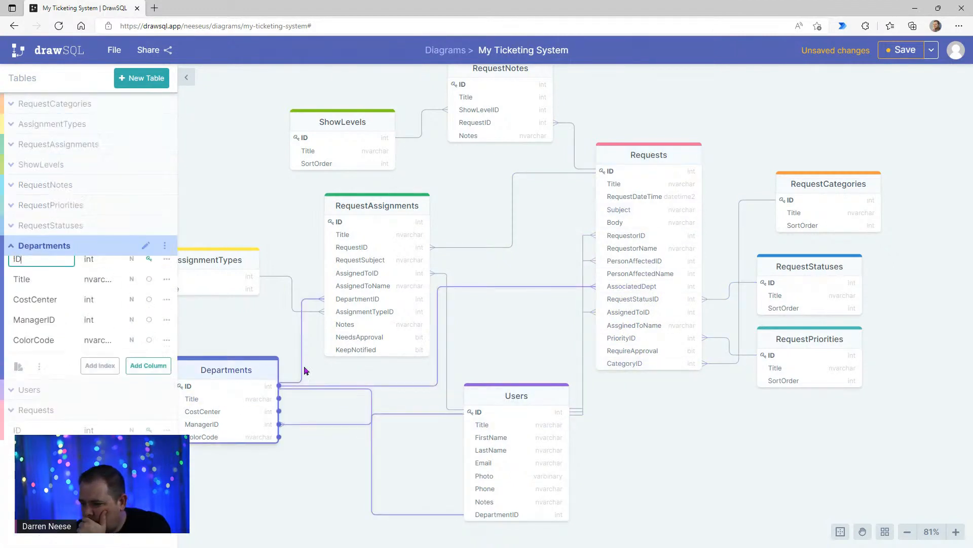
left_click(629, 300)
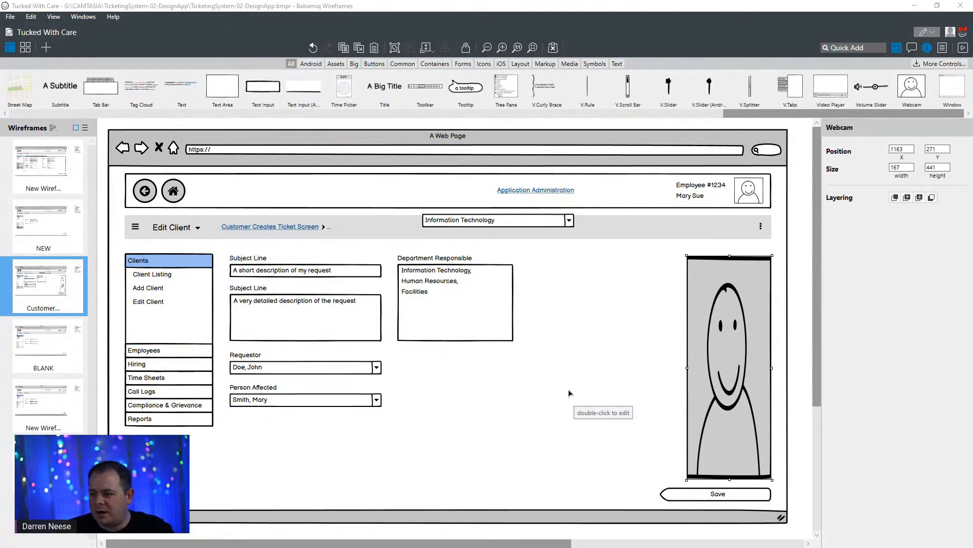
- Move the Information Technology combo box from the header bar to the page's lower left, level with the Save button
left_click(543, 225)
left_click_drag(543, 226, 247, 499)
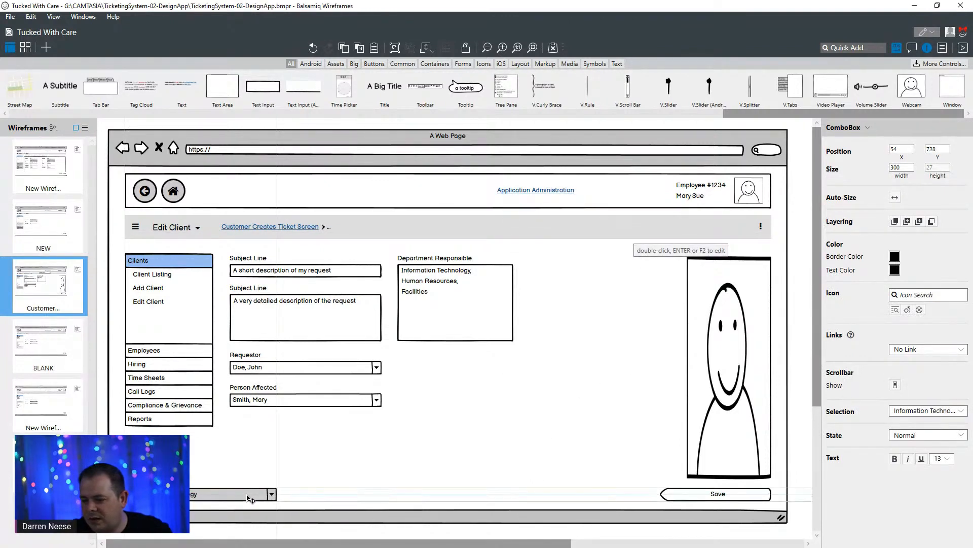
left_click(548, 441)
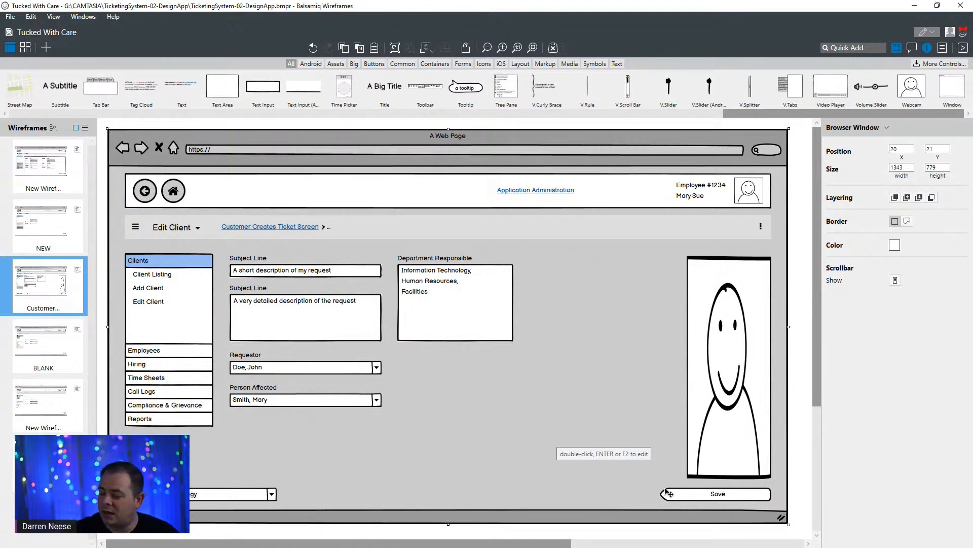
left_click(716, 496)
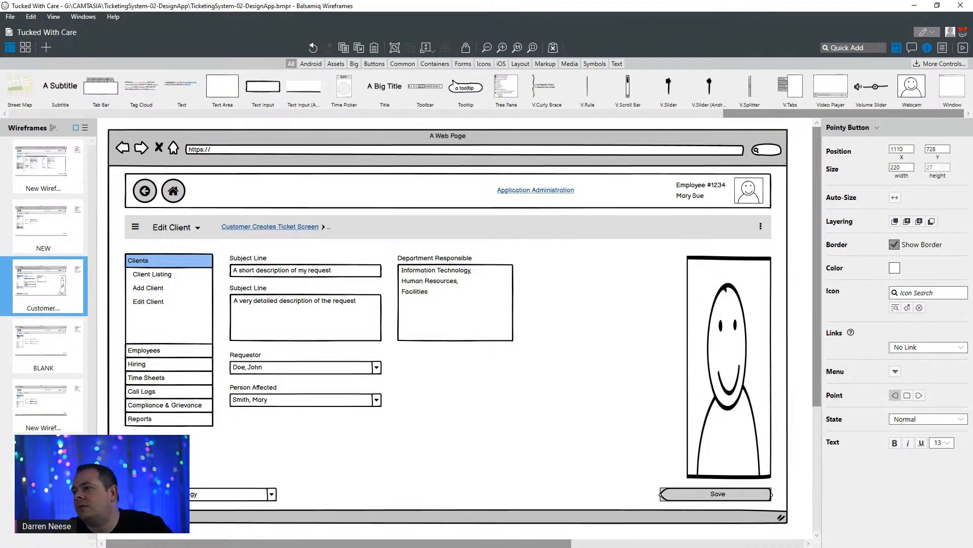
- Switch to the My Ticketing System diagram in DrawSQL and examine the Requests table's link to RequestStatuses
left_click_drag(617, 2, 502, 143)
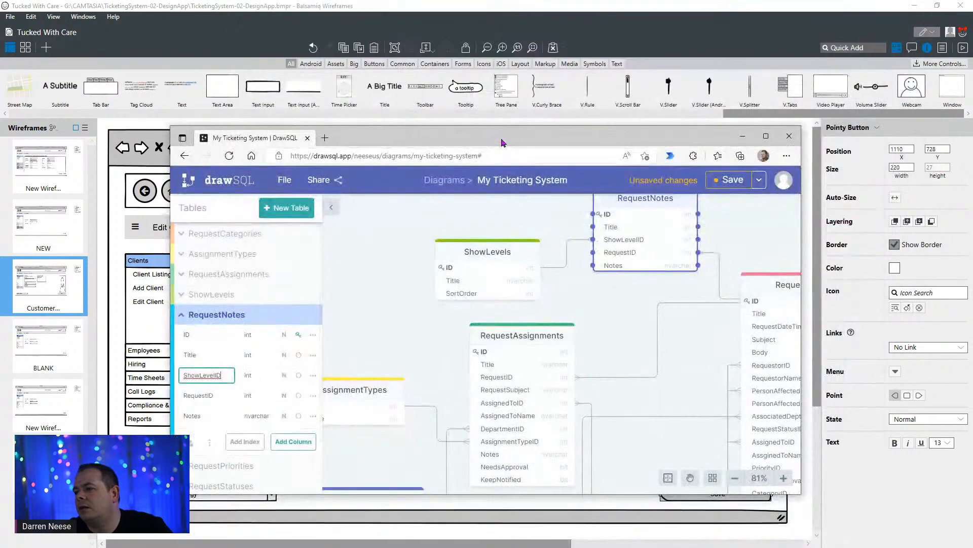
double_click(501, 142)
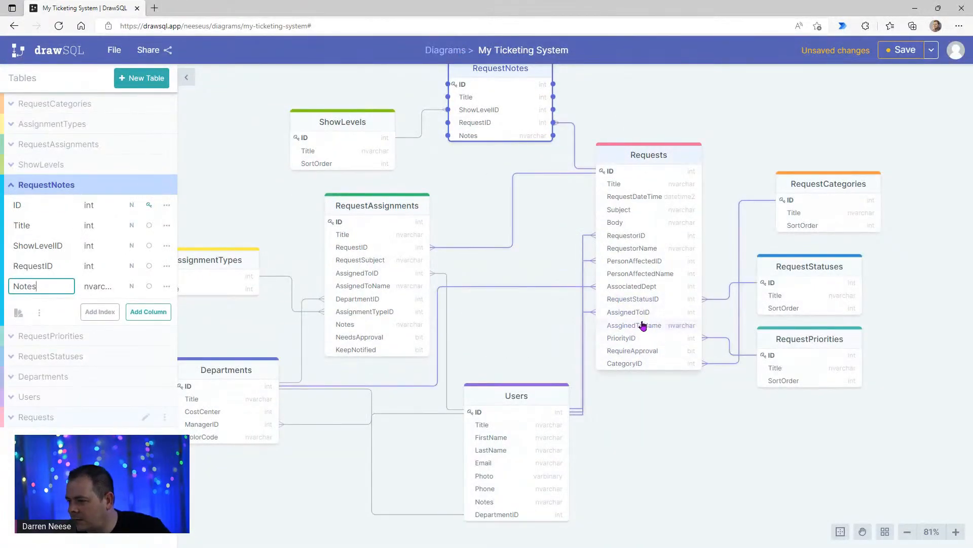
mouse_move(812, 272)
left_mouse_down()
mouse_move(861, 276)
mouse_move(806, 269)
left_mouse_up()
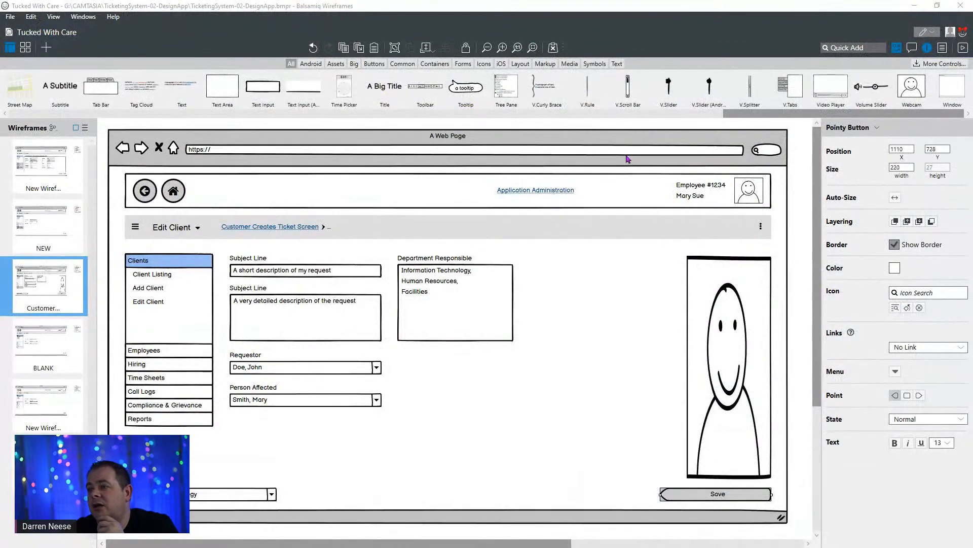
- Switch to the help service desk planning document in Google Docs and look through it for the Requests fields under DataTables
left_click_drag(524, 8, 420, 134)
left_click(585, 51)
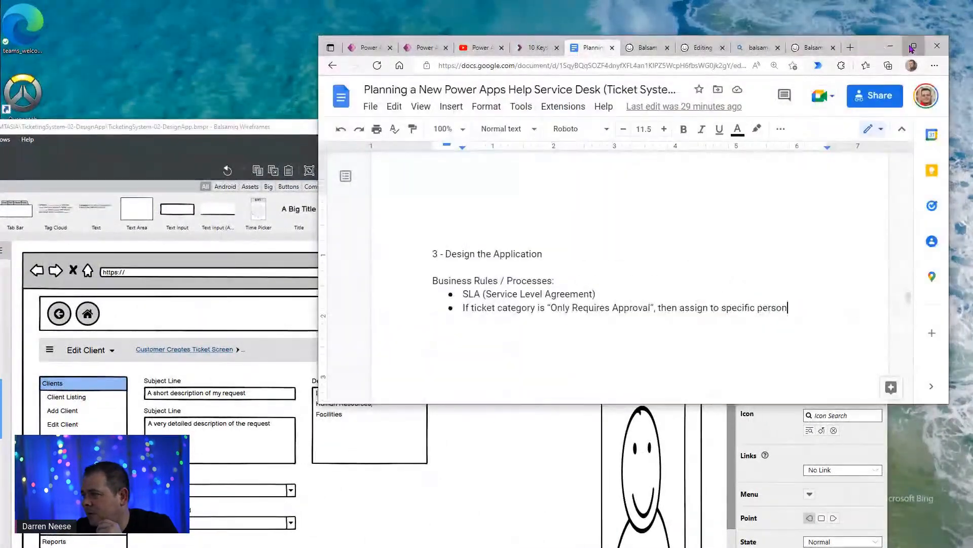
left_click(915, 45)
scroll(519, 349, "up", 10)
scroll(519, 346, "up", 10)
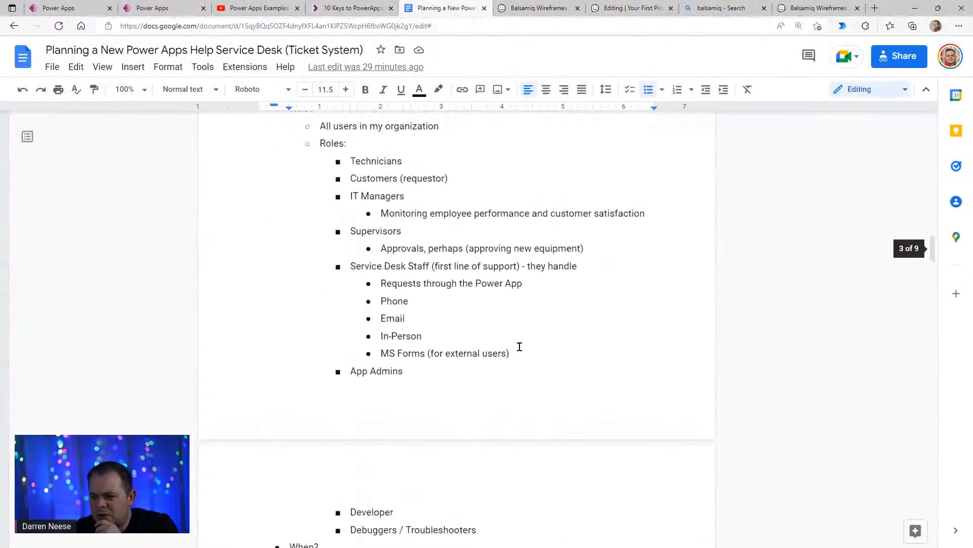
scroll(513, 341, "down", 18)
scroll(513, 339, "down", 15)
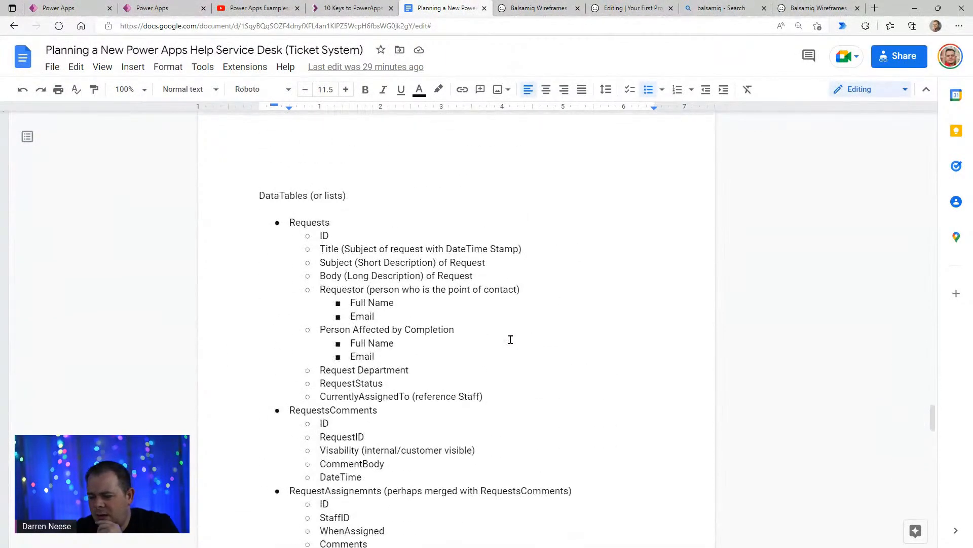
scroll(510, 339, "down", 8)
scroll(513, 335, "up", 4)
scroll(513, 335, "up", 18)
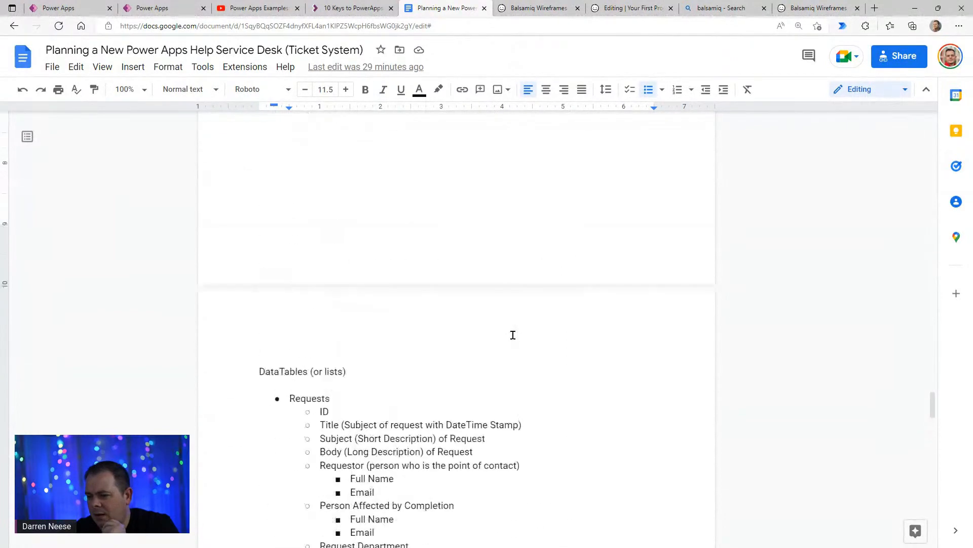
scroll(513, 332, "up", 12)
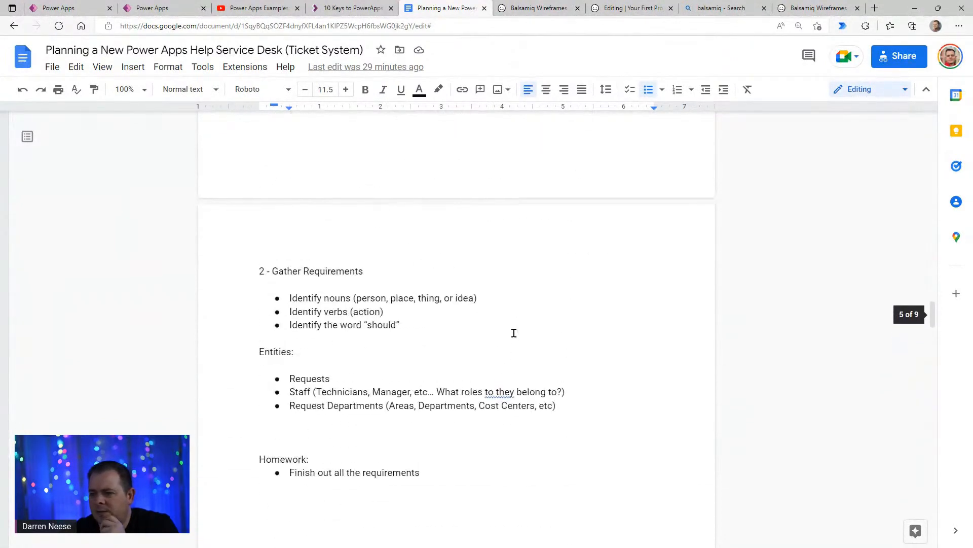
scroll(513, 333, "up", 6)
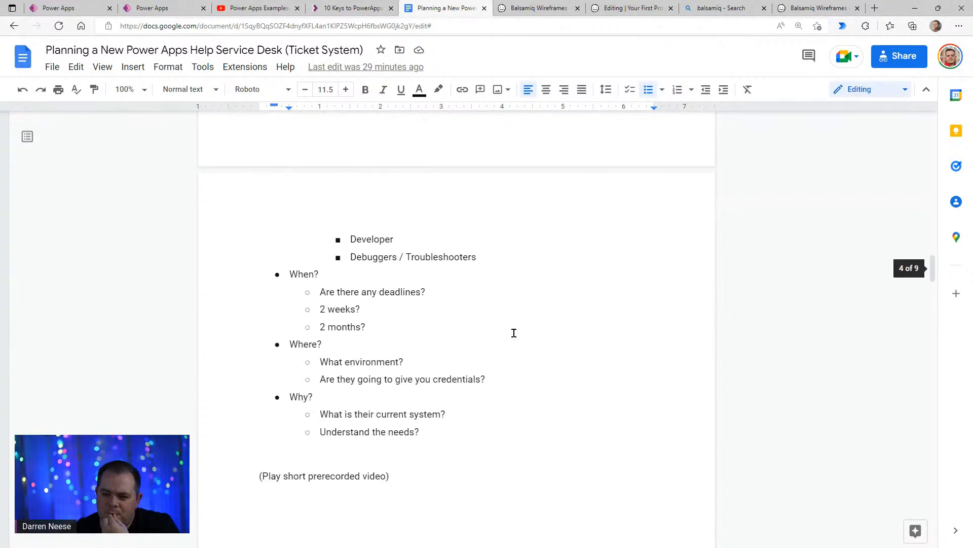
scroll(514, 331, "down", 20)
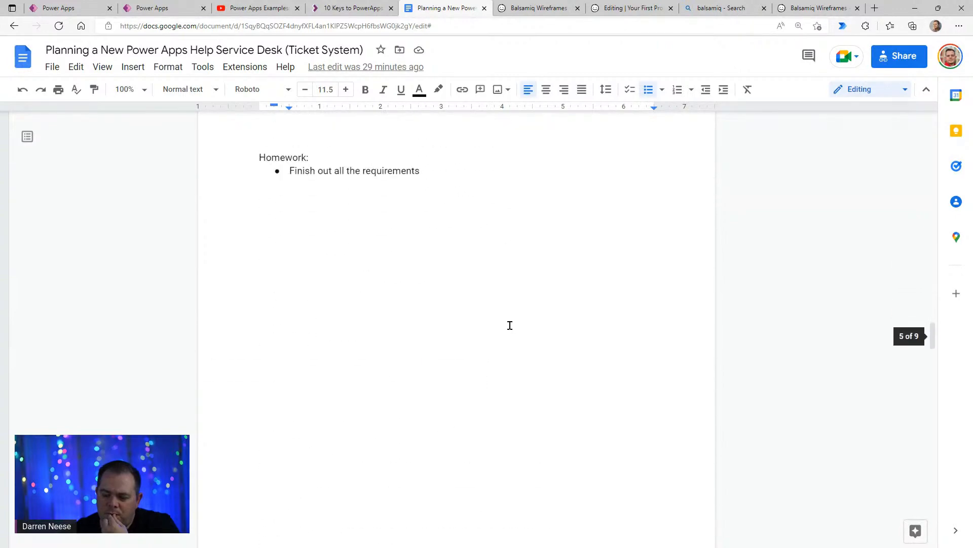
scroll(509, 324, "down", 3)
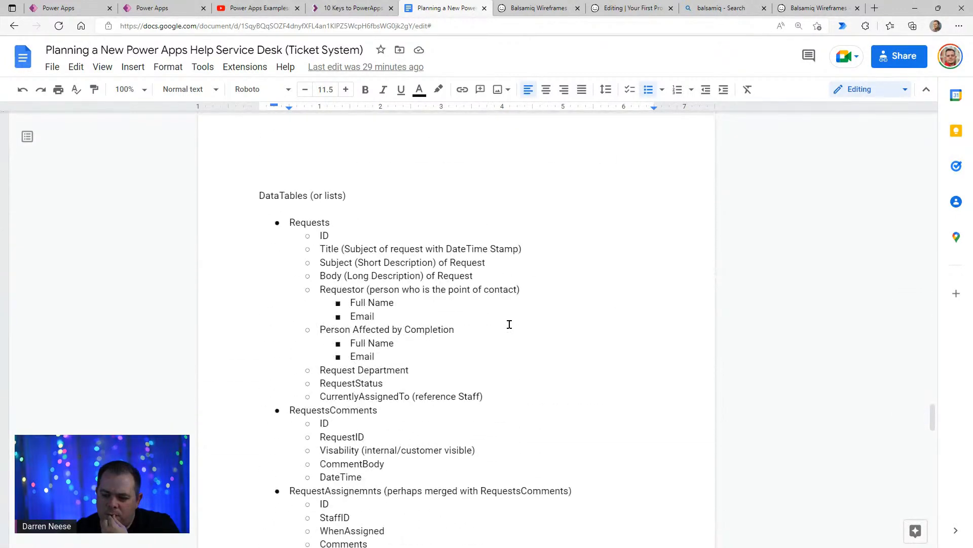
- Add the sub-bullets New and Open beneath RequestStatus in the Requests list
left_click(439, 379)
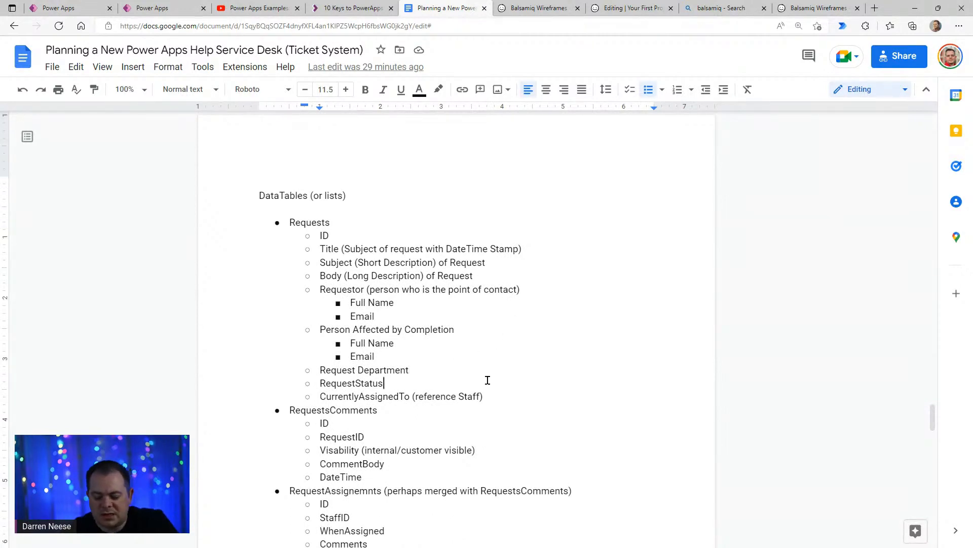
key("Return")
key("Tab")
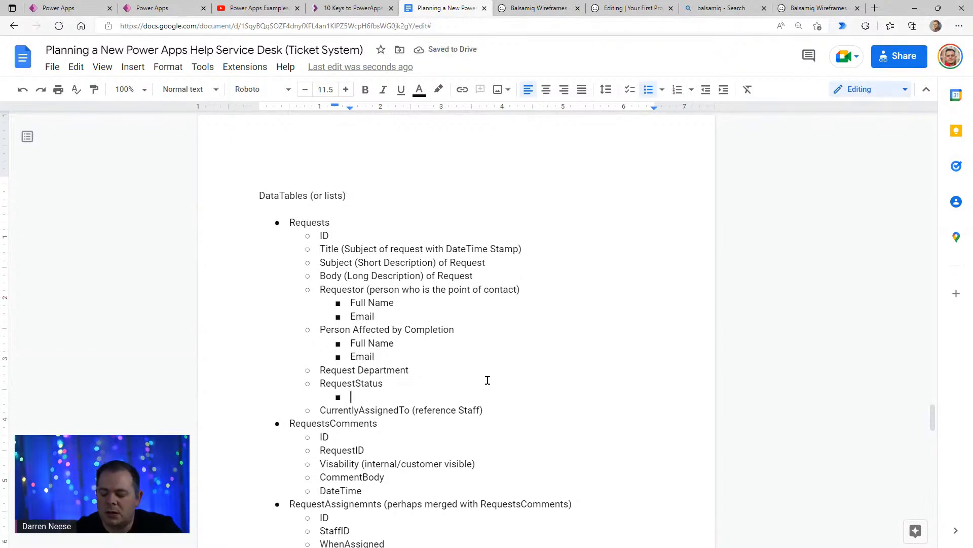
type("Open")
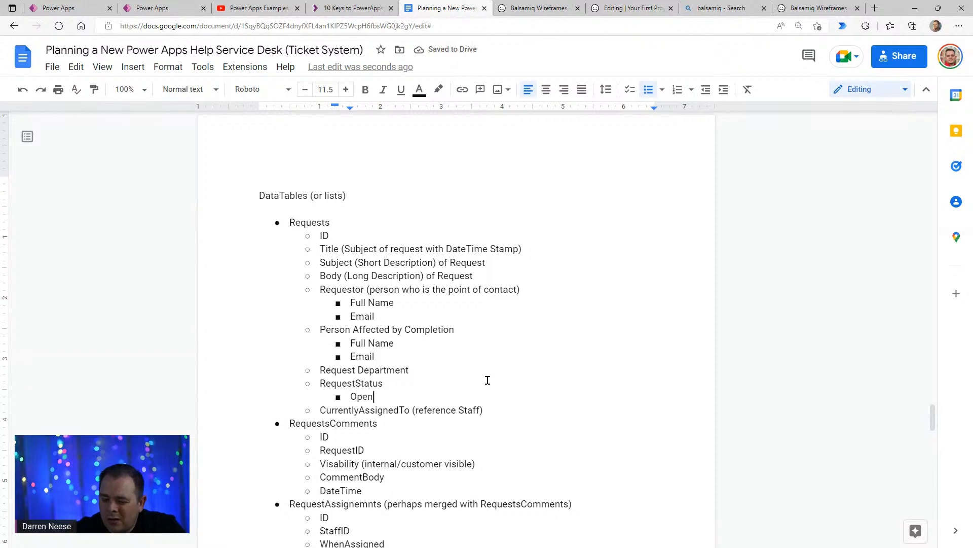
key("shift+Home")
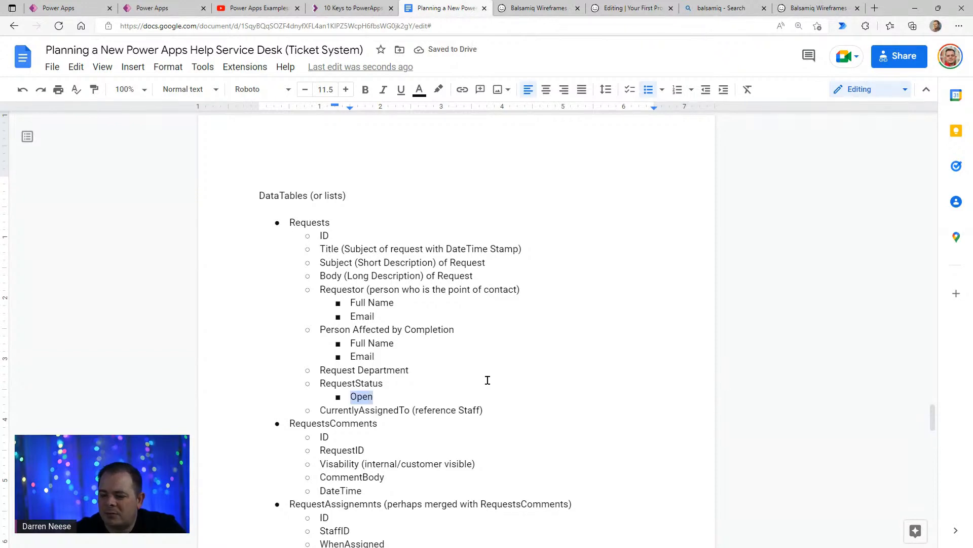
type("New")
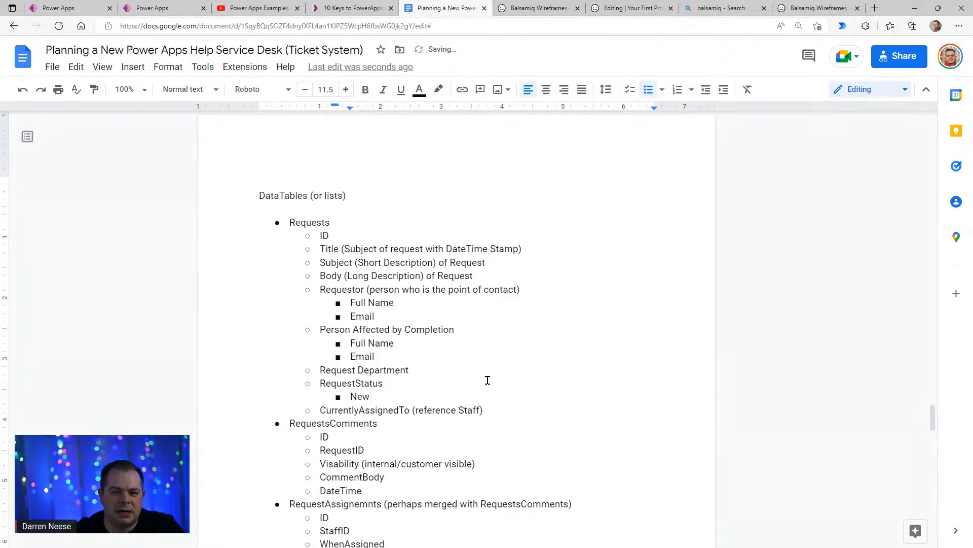
key("Return")
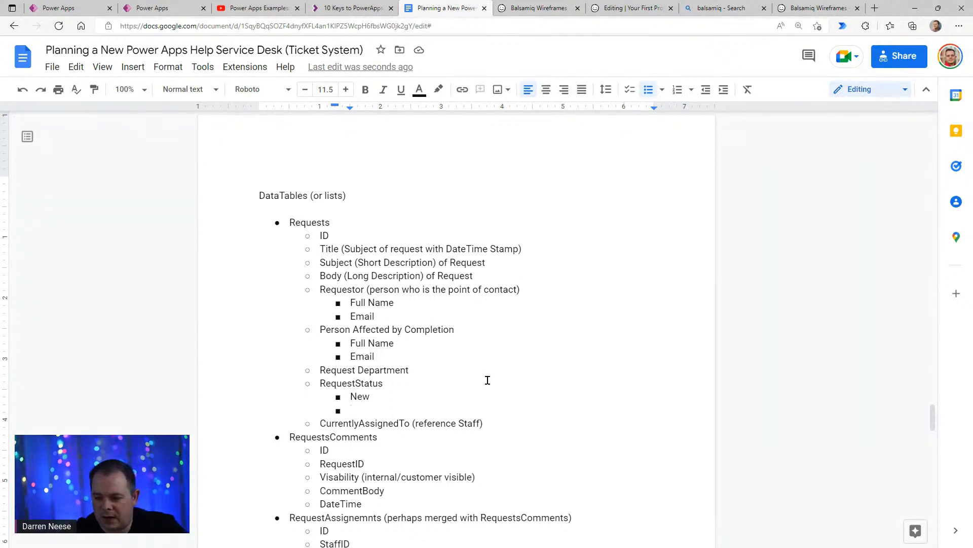
type("Open")
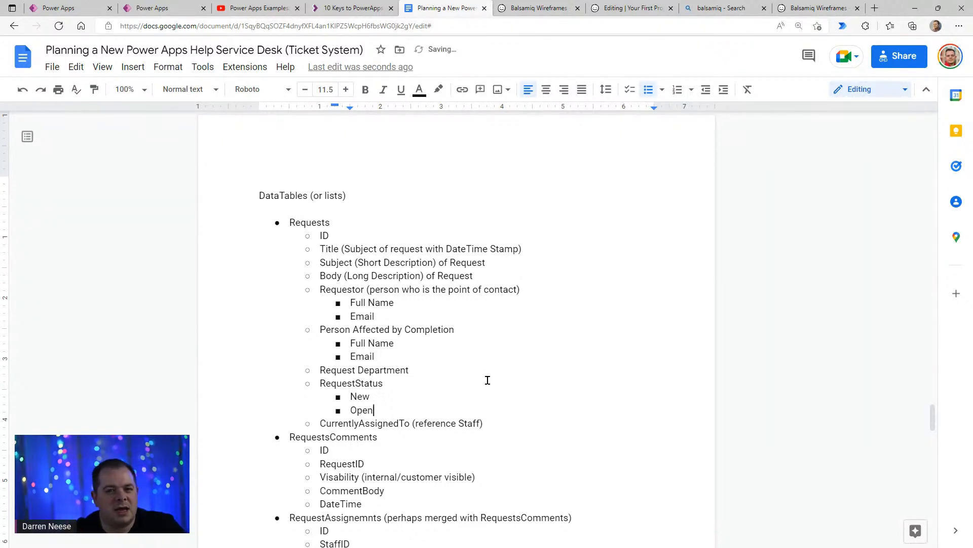
- Append the note "(more than 1 hour, etc, it might trigger SLA violation)" to the New bullet under RequestStatus
key("Up")
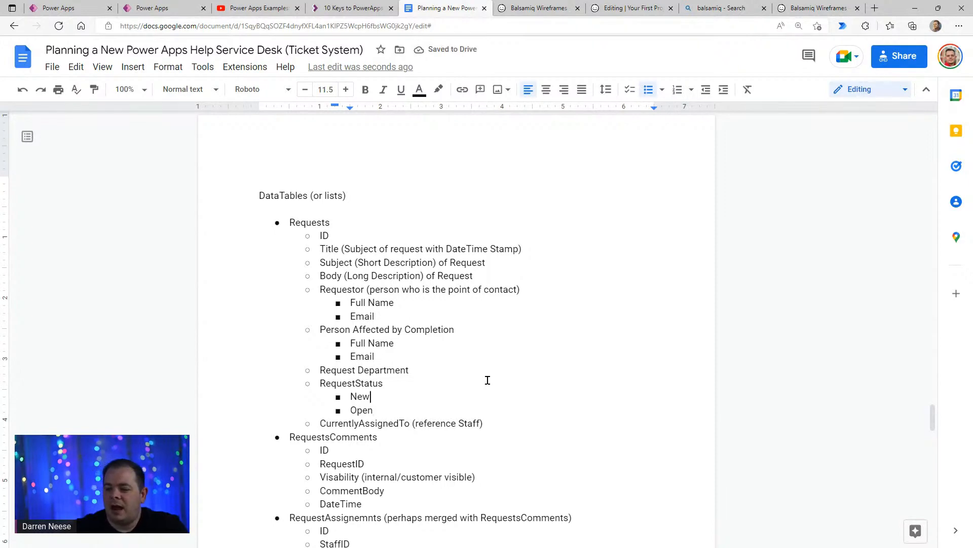
scroll(482, 385, "up", 6)
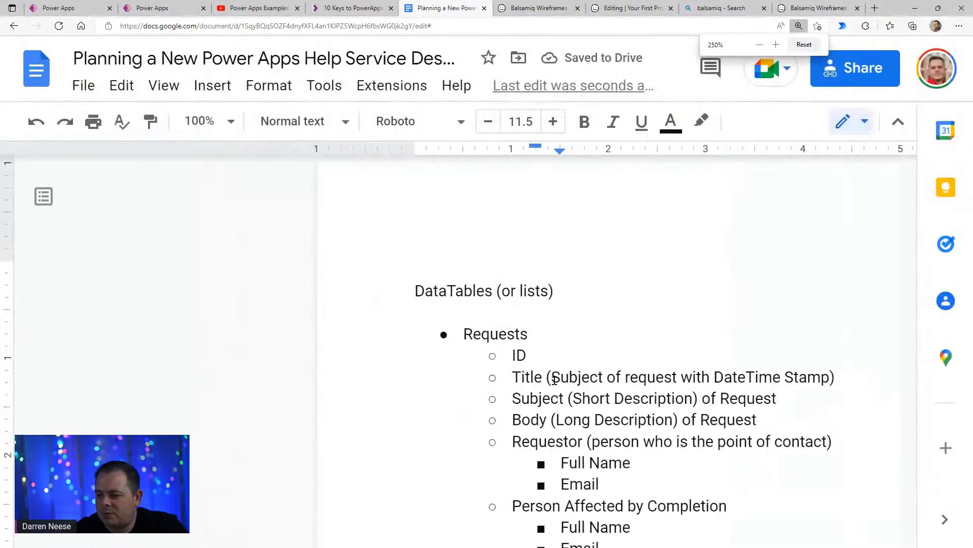
scroll(557, 379, "up", 1)
scroll(563, 381, "down", 3)
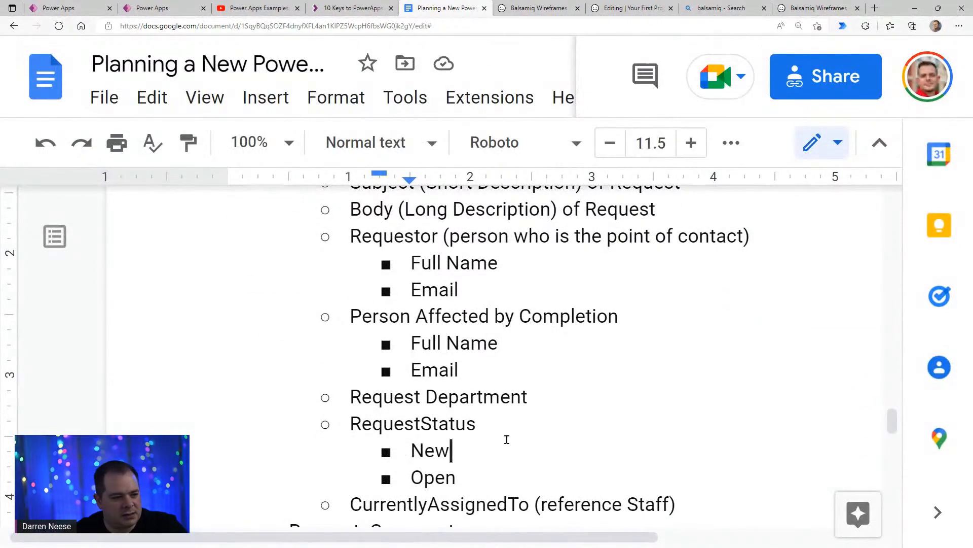
scroll(512, 437, "down", 2)
left_click_drag(452, 350, 410, 352)
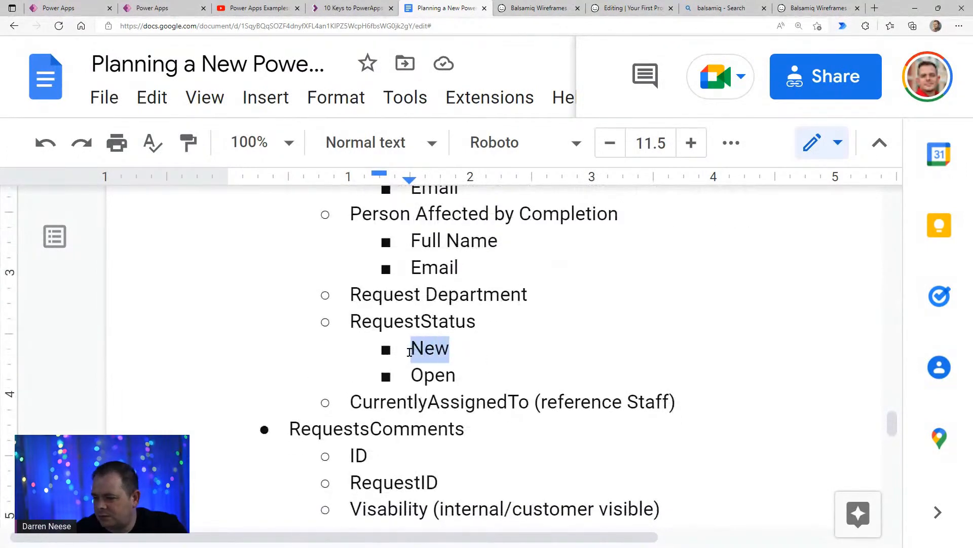
scroll(410, 351, "down", 1)
left_click(394, 285)
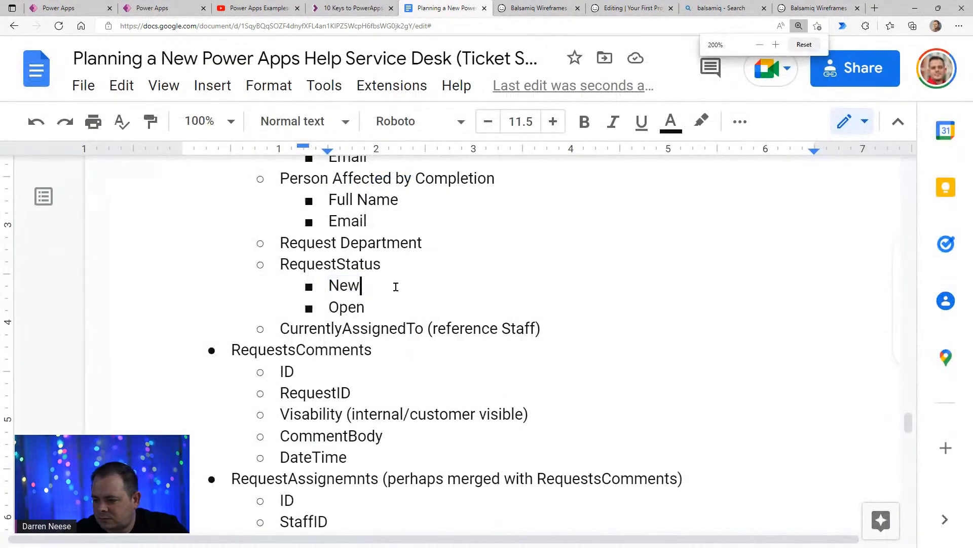
type("(mo")
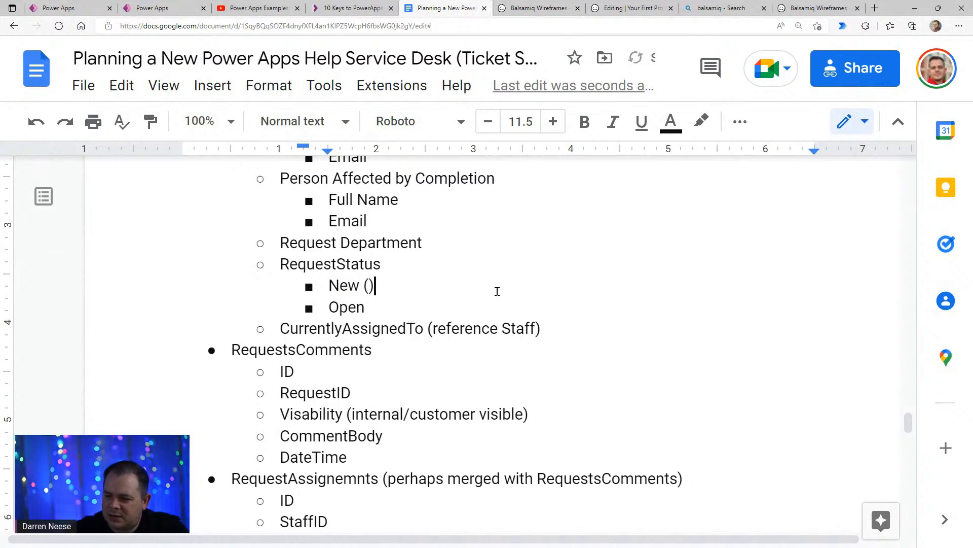
type("re than 1 hour")
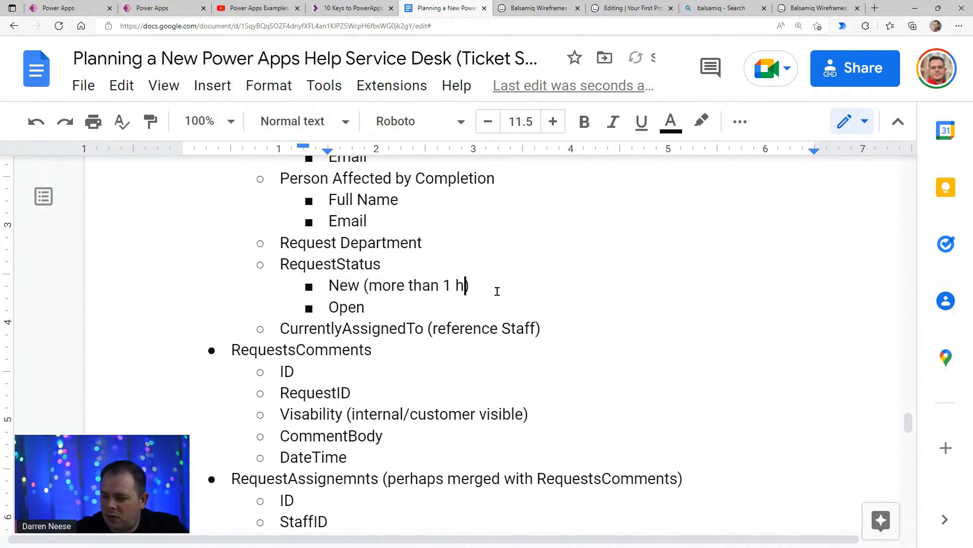
type(", etc")
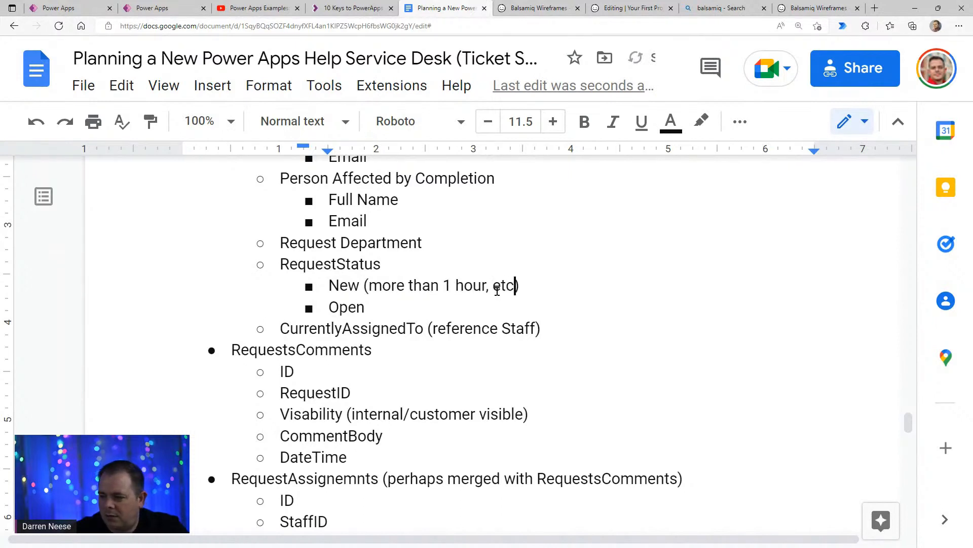
type(", ")
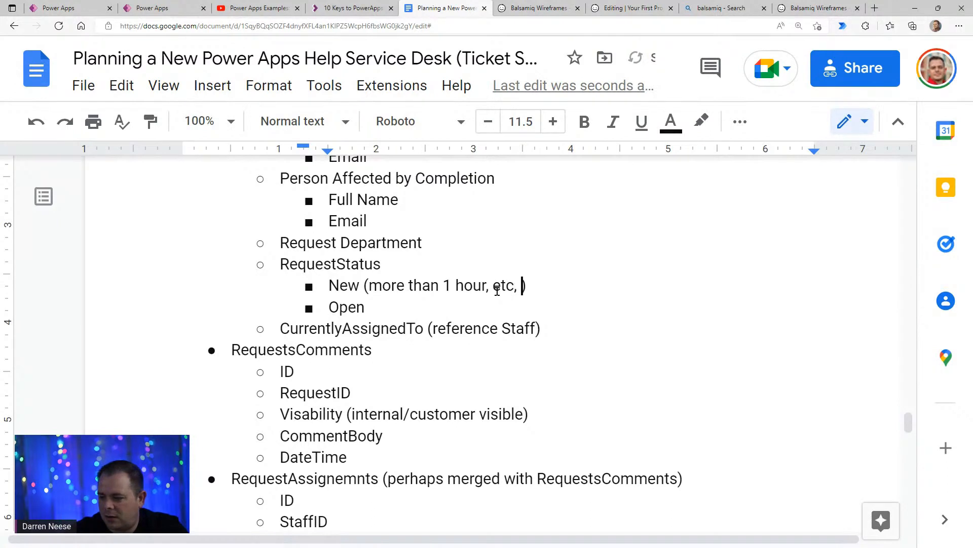
type("it might trigg")
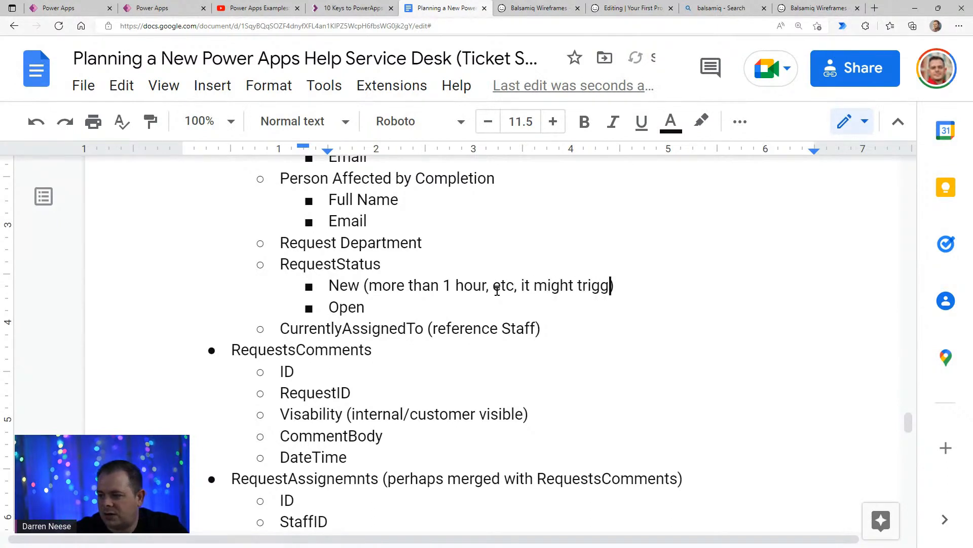
type("er ")
type("SLA viol")
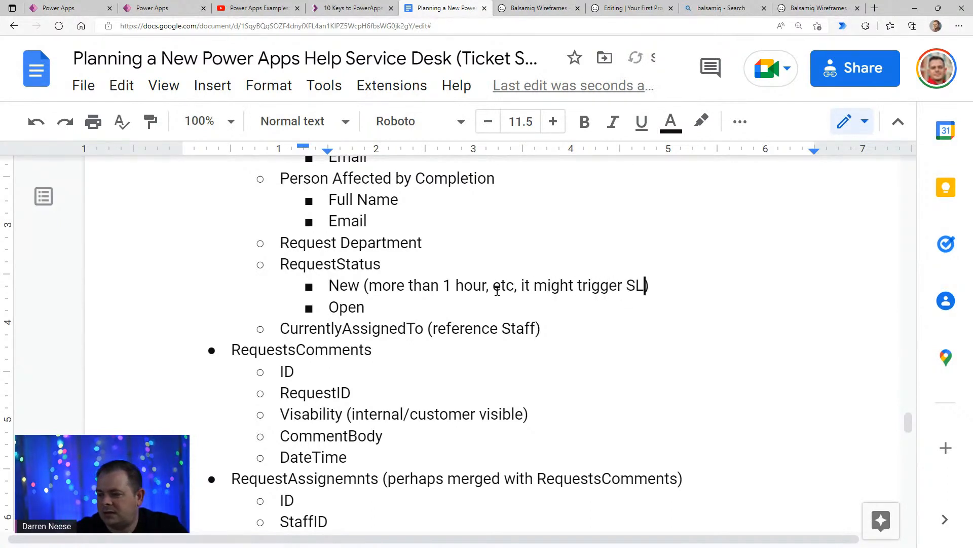
type("at")
key("BackSpace")
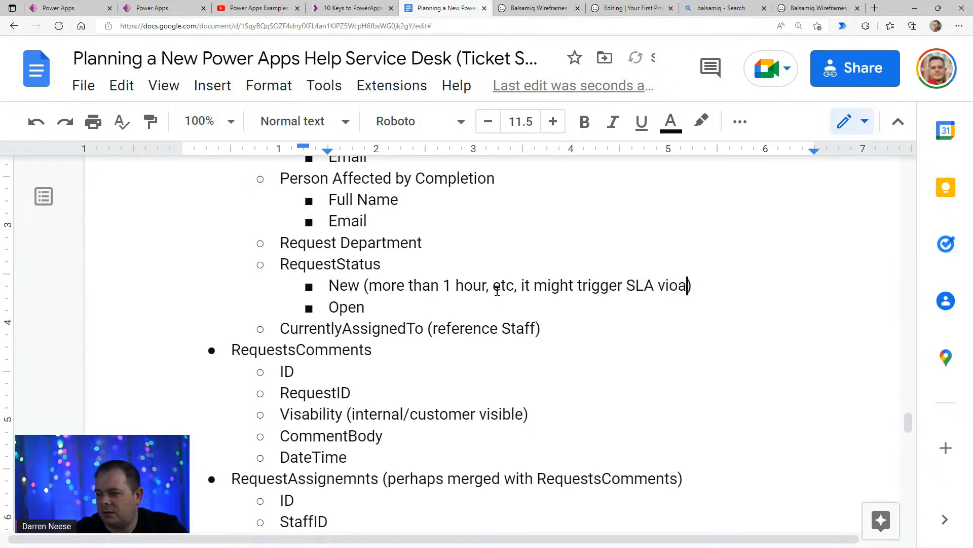
key("BackSpace")
type("lation")
left_click(738, 286)
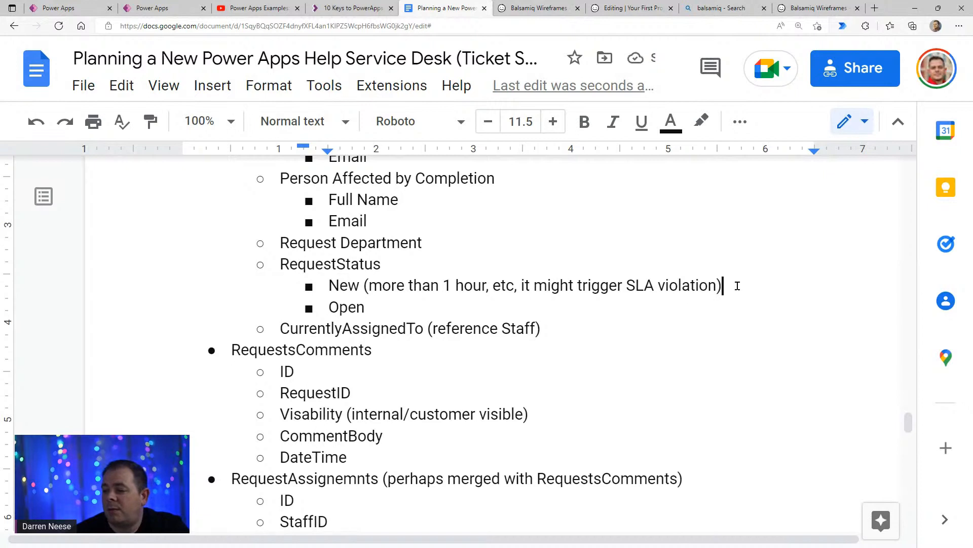
left_click_drag(733, 284, 321, 282)
left_click(444, 294)
left_click(340, 287)
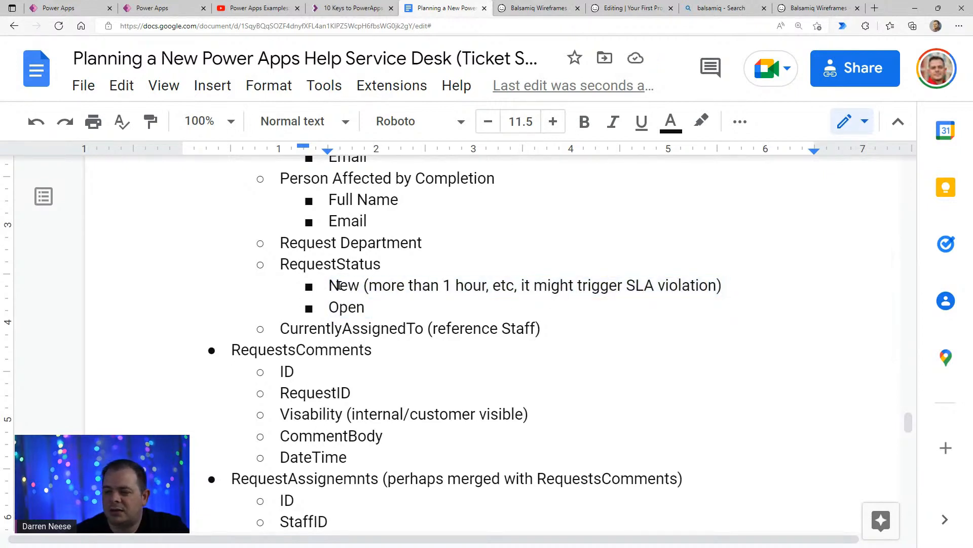
double_click(349, 308)
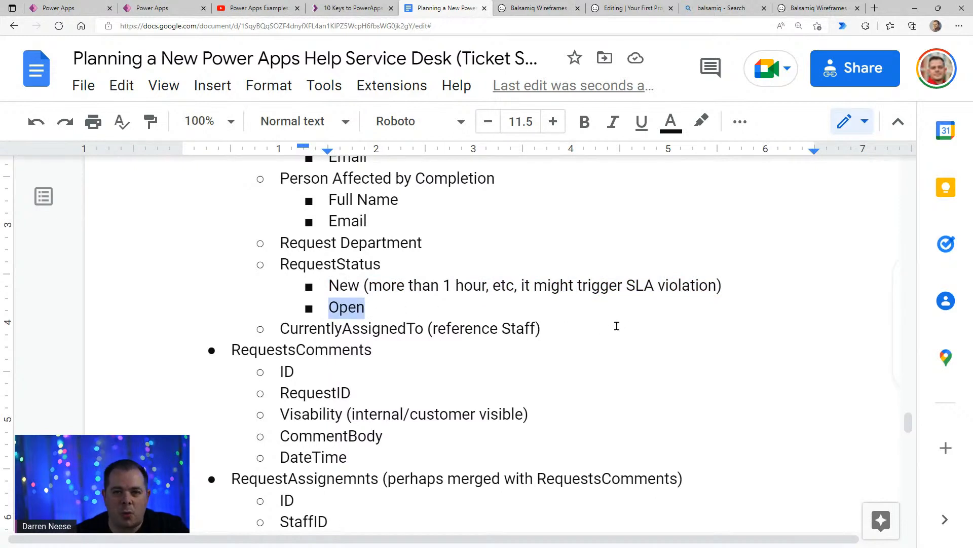
left_click(775, 285)
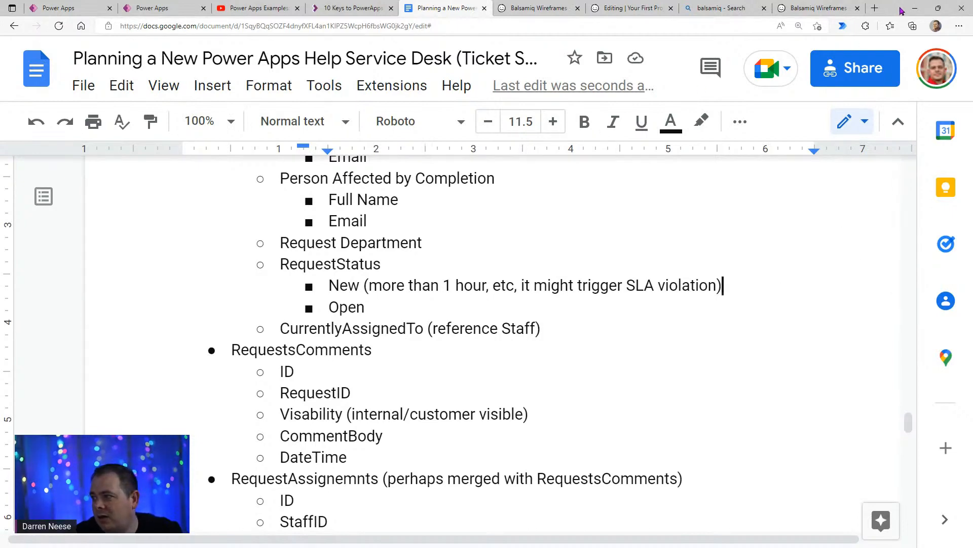
- Switch to the My Ticketing System diagram in DrawSQL, enlarge its window to full screen and show the tables around Requests
left_click_drag(903, 11, 842, 45)
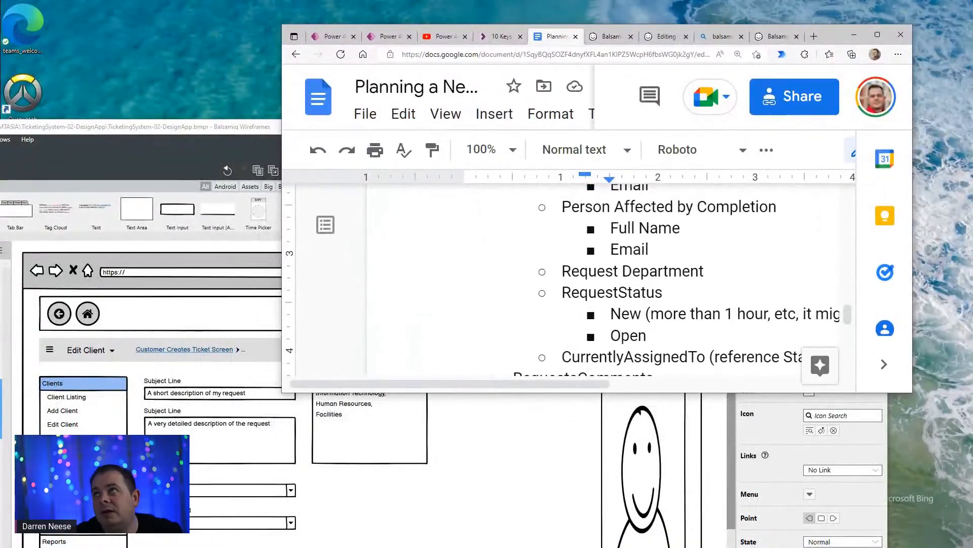
left_click_drag(811, 0, 811, 1)
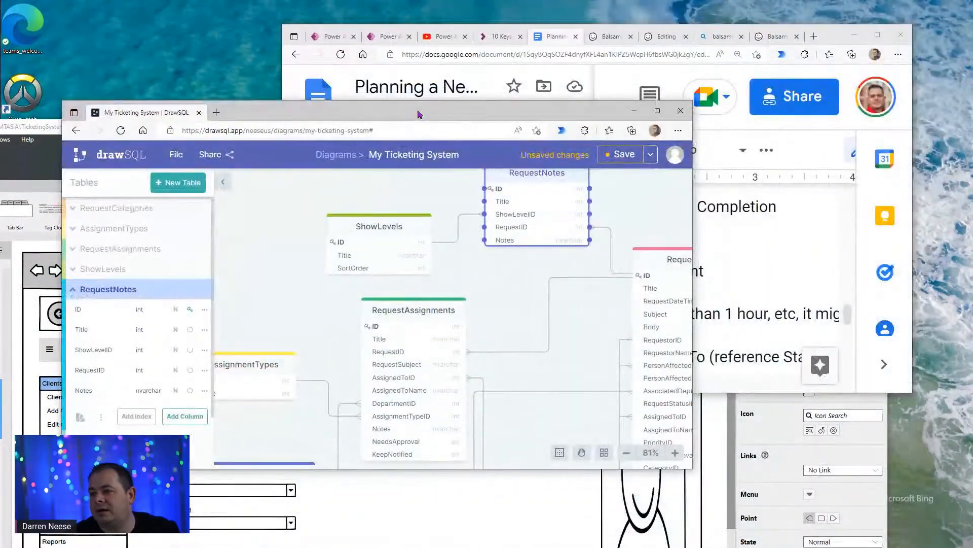
double_click(391, 117)
left_click_drag(626, 467, 630, 340)
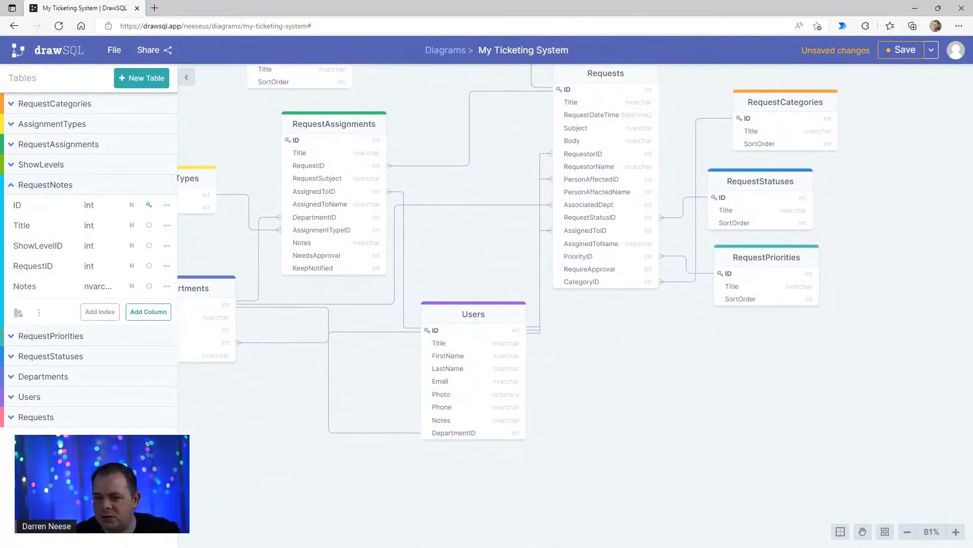
- Create a new table named SLAViolations in the diagram
left_click(135, 77)
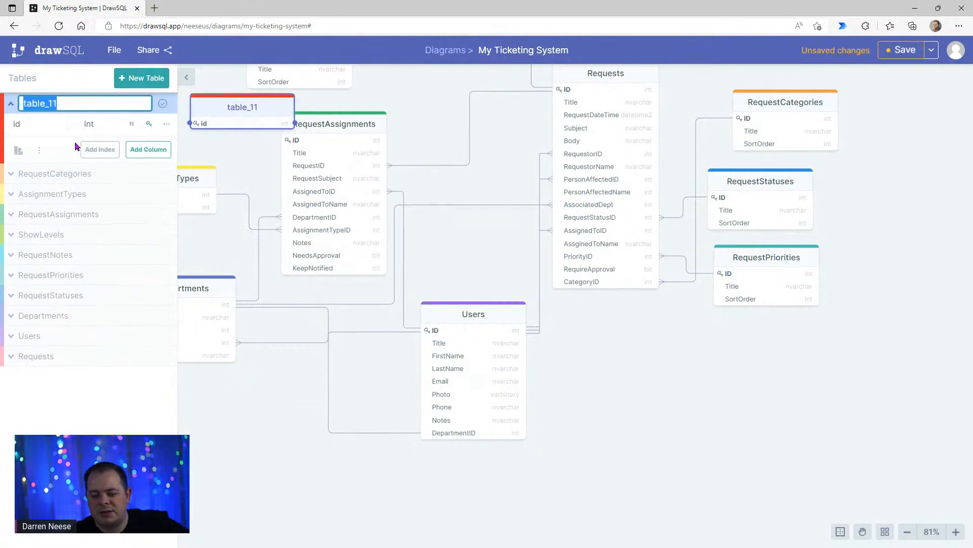
type("Request")
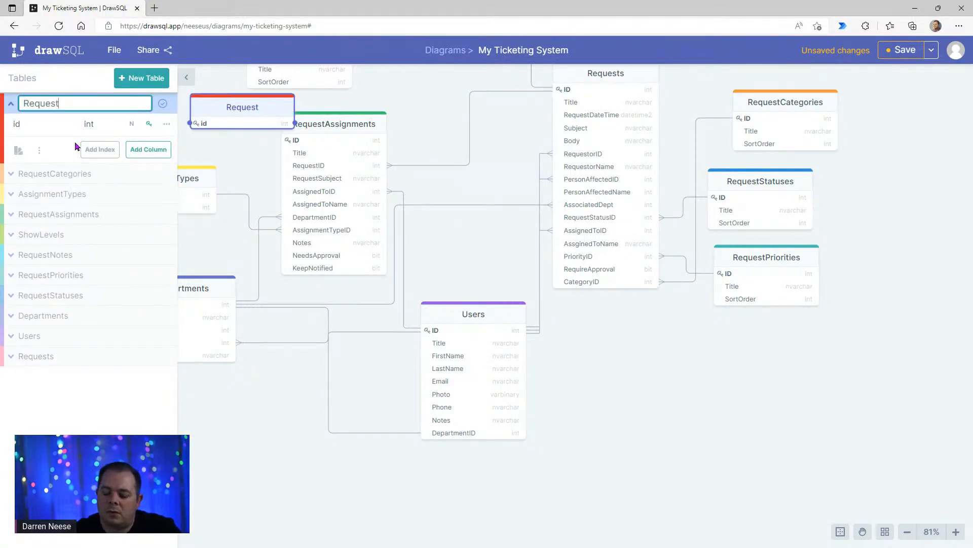
key("ctrl+a")
type("sq")
key("BackSpace")
key("BackSpace")
type("SL")
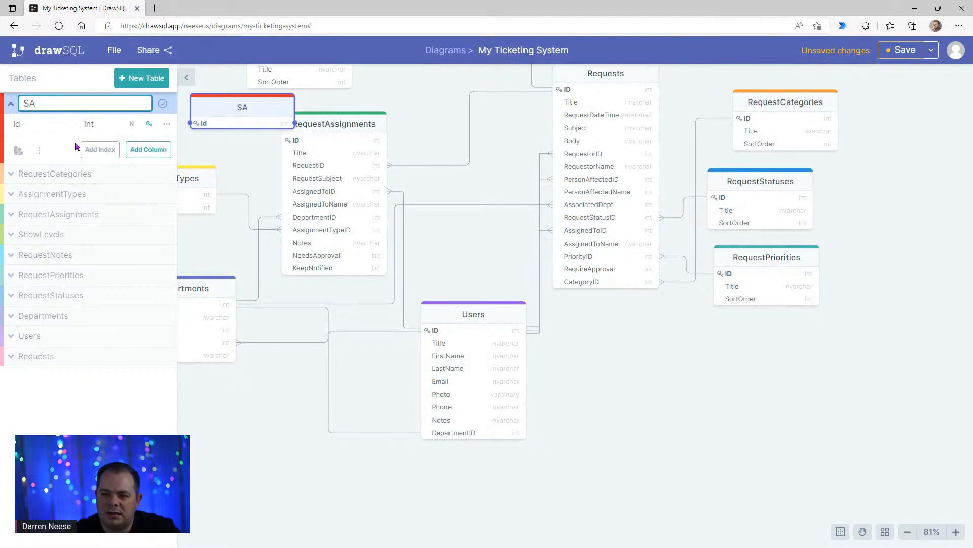
key("BackSpace")
type("LA")
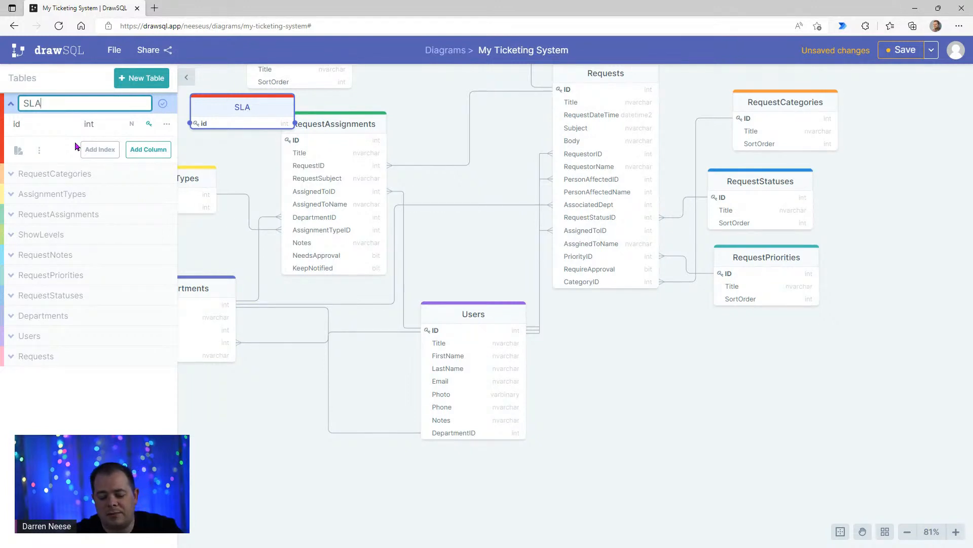
type("Viol")
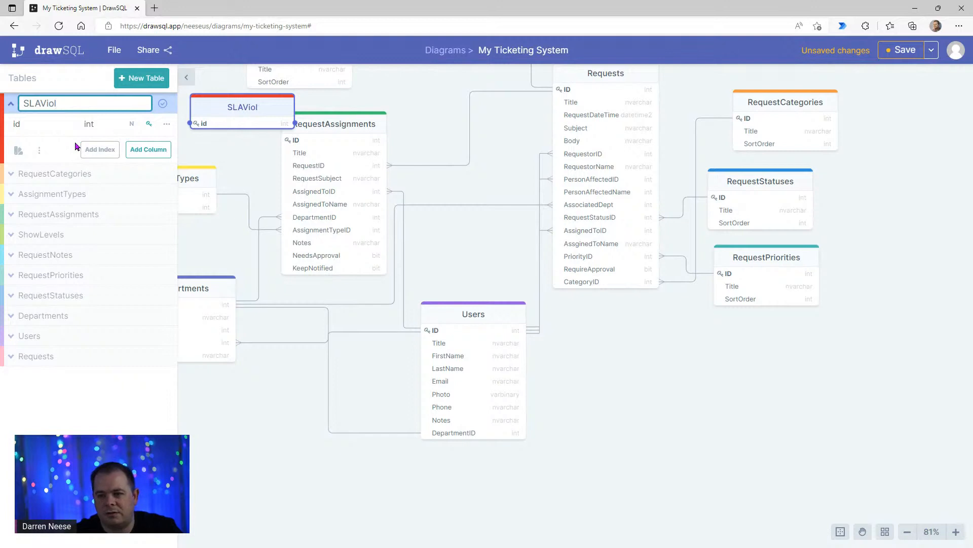
type("tations")
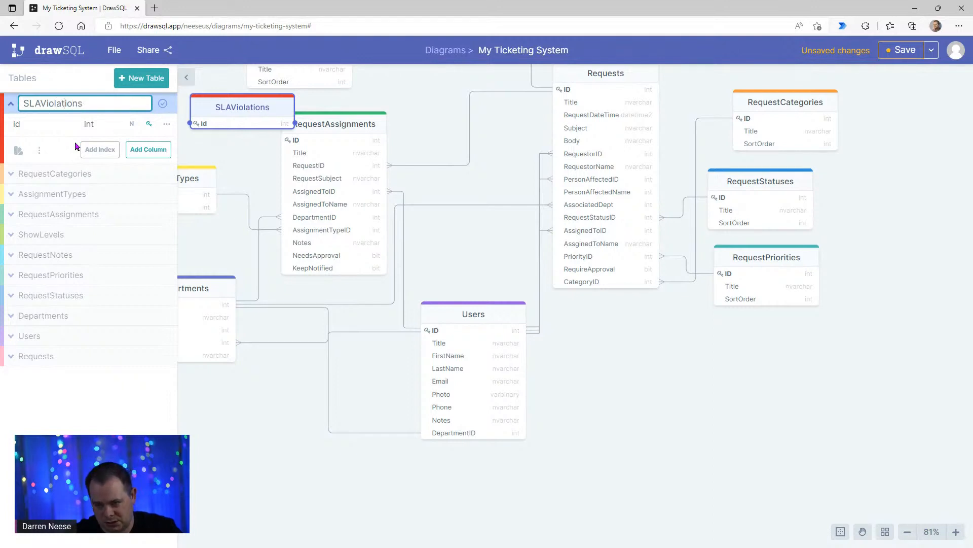
- Rename the key column of SLAViolations to ID and add the columns Title and Description
left_click(47, 125)
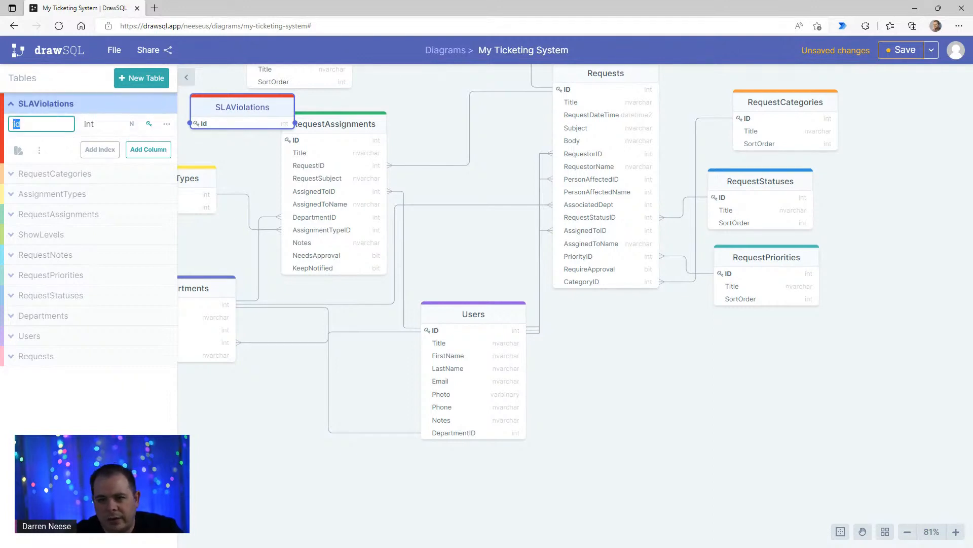
type("ID")
key("Return")
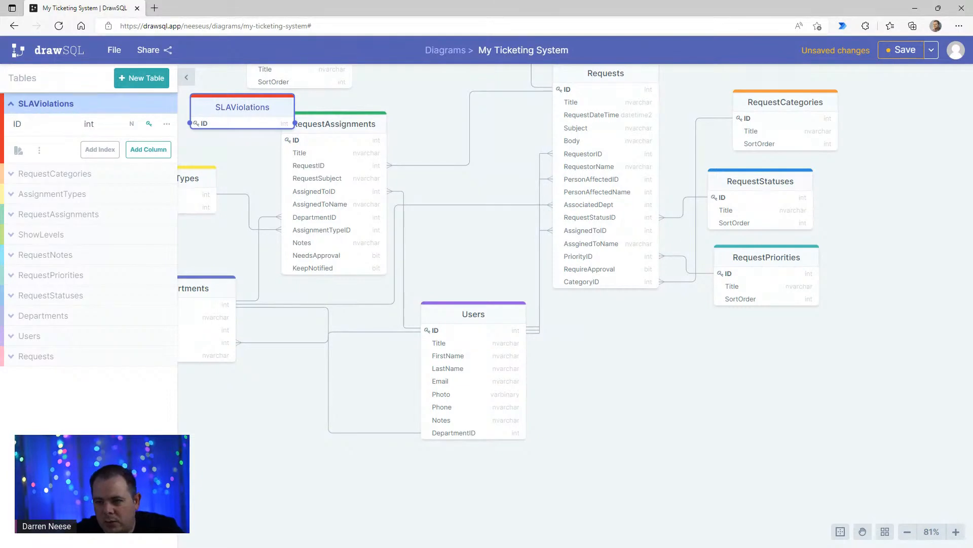
left_click(153, 154)
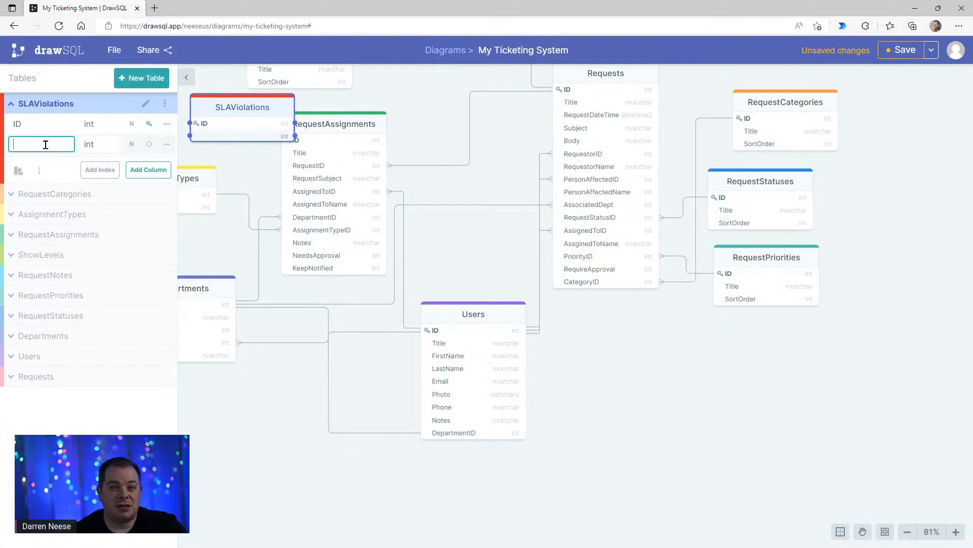
type("Title")
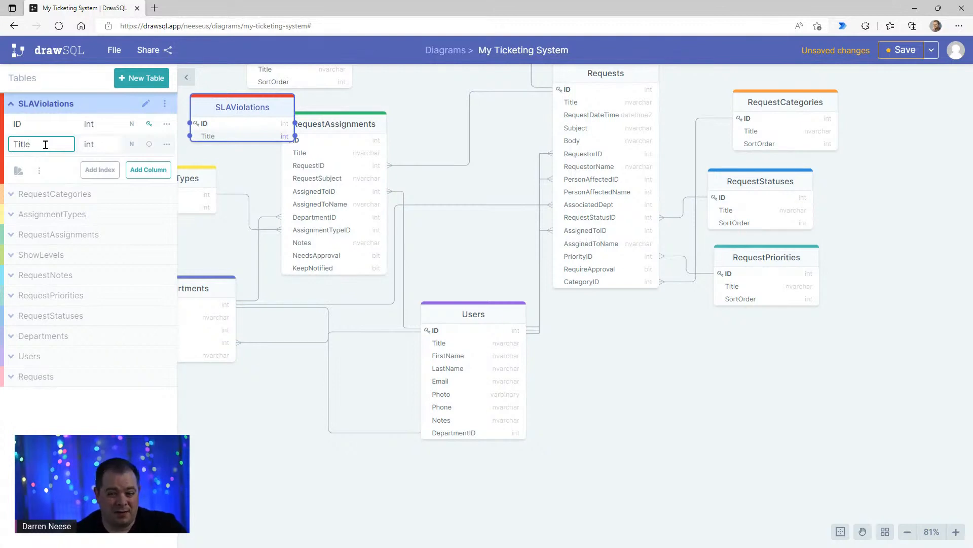
left_click(136, 167)
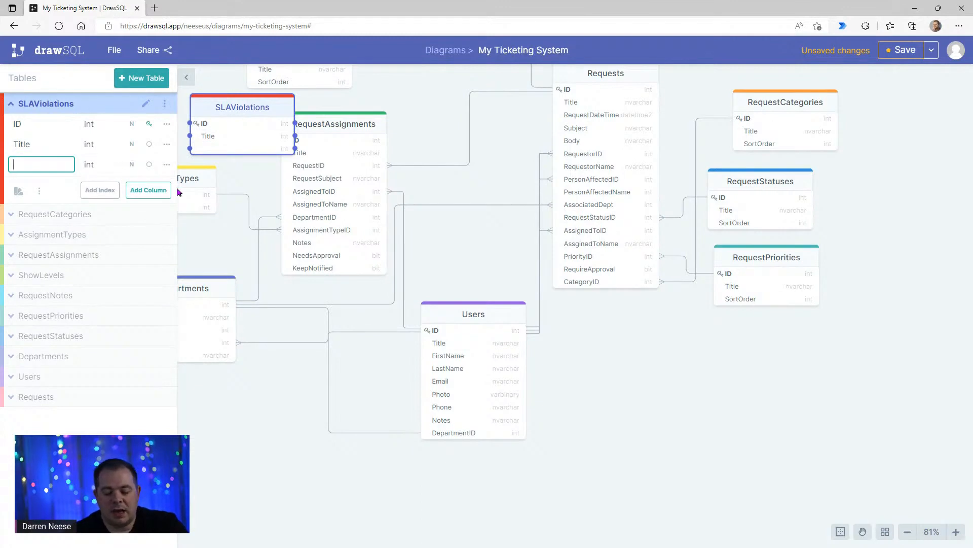
type("Description")
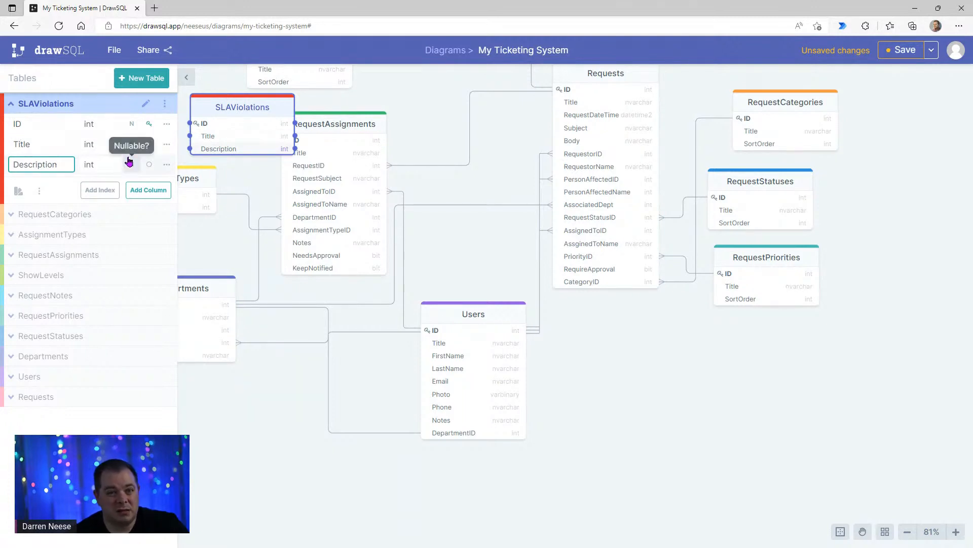
double_click(45, 163)
left_click(55, 165)
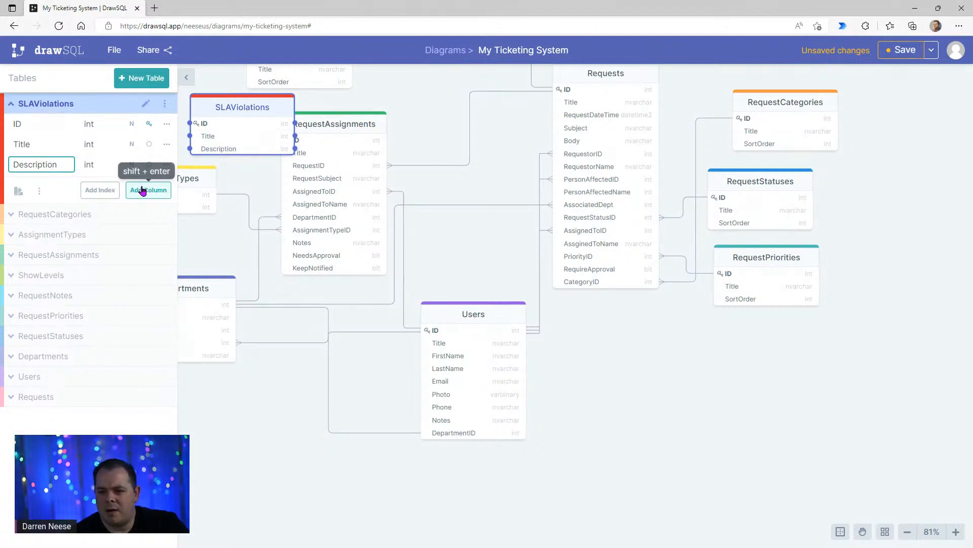
- Move the SLAViolations table to the empty canvas area below and slightly to the right of RequestPriorities
left_click_drag(256, 109, 913, 412)
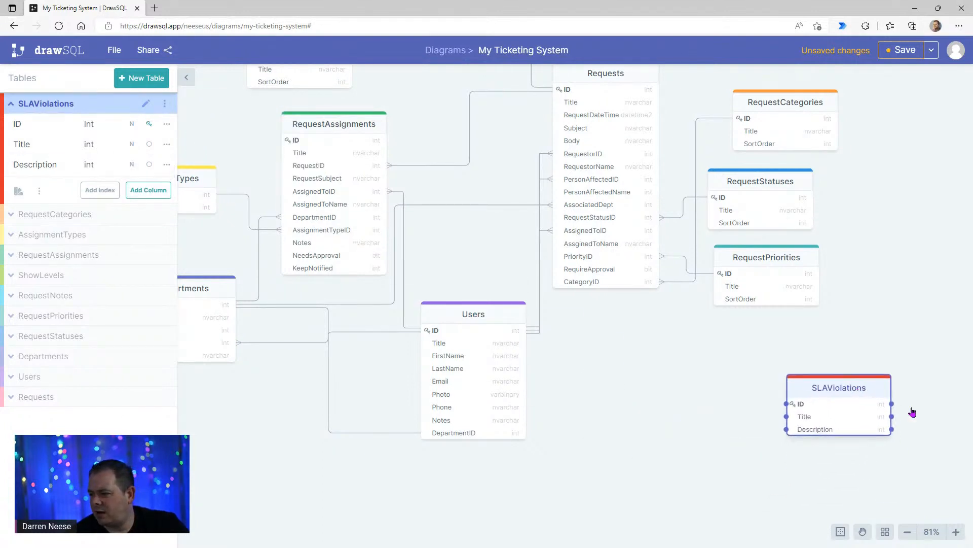
left_click(653, 449)
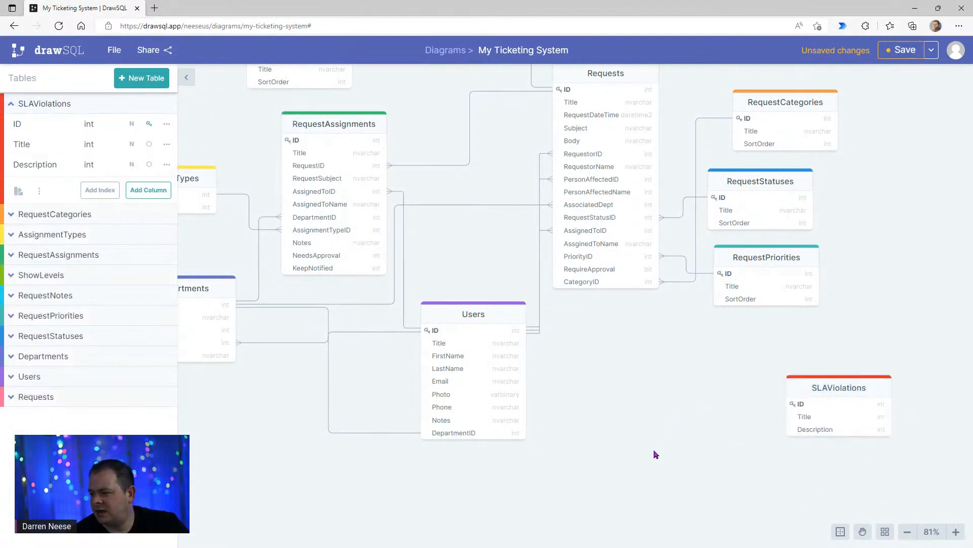
left_click(16, 107)
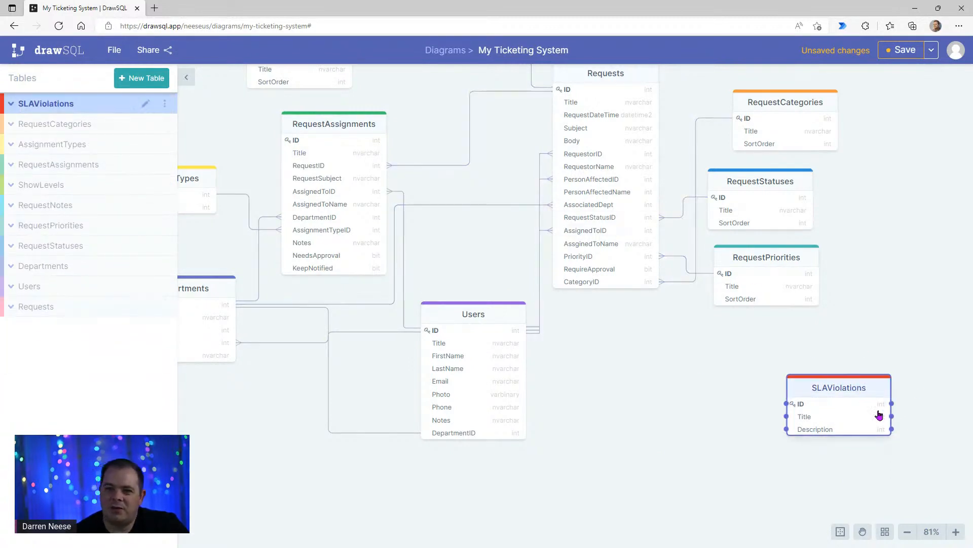
left_click_drag(859, 388, 881, 388)
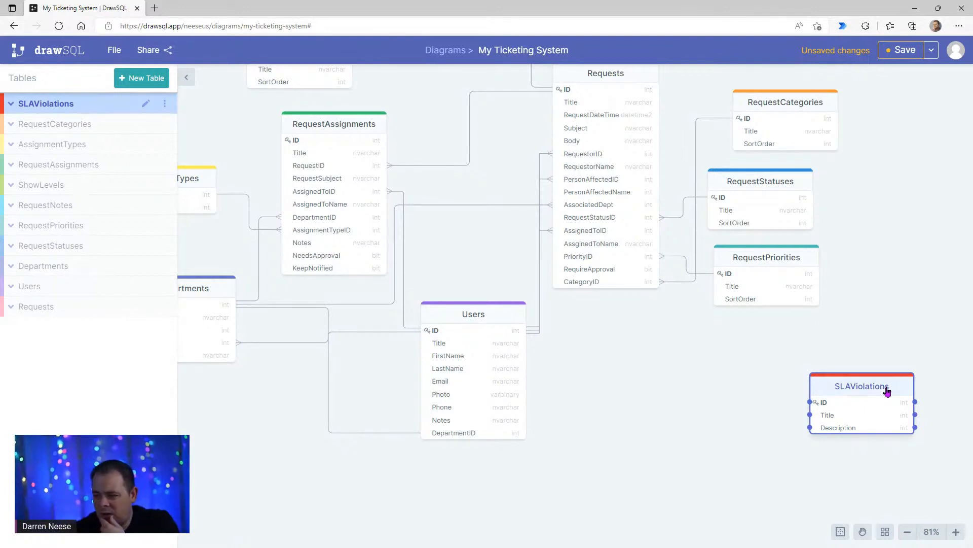
- Add a TimeSpan column to the SLAViolations table
double_click(883, 388)
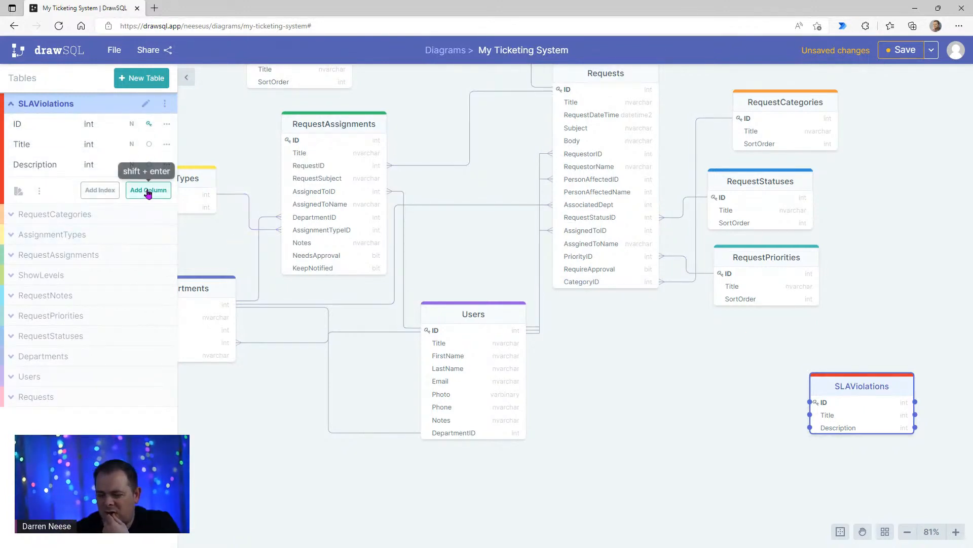
left_click(147, 190)
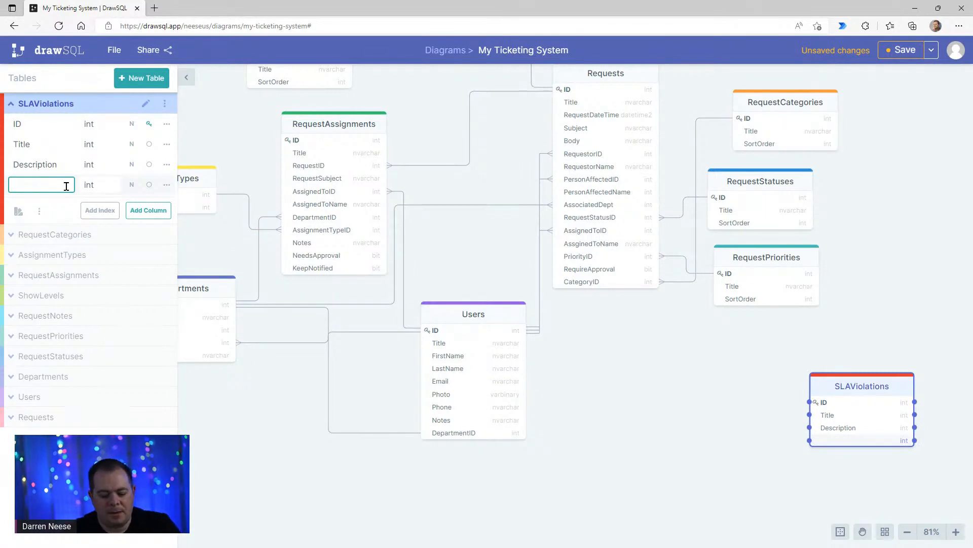
type("TimeSpan")
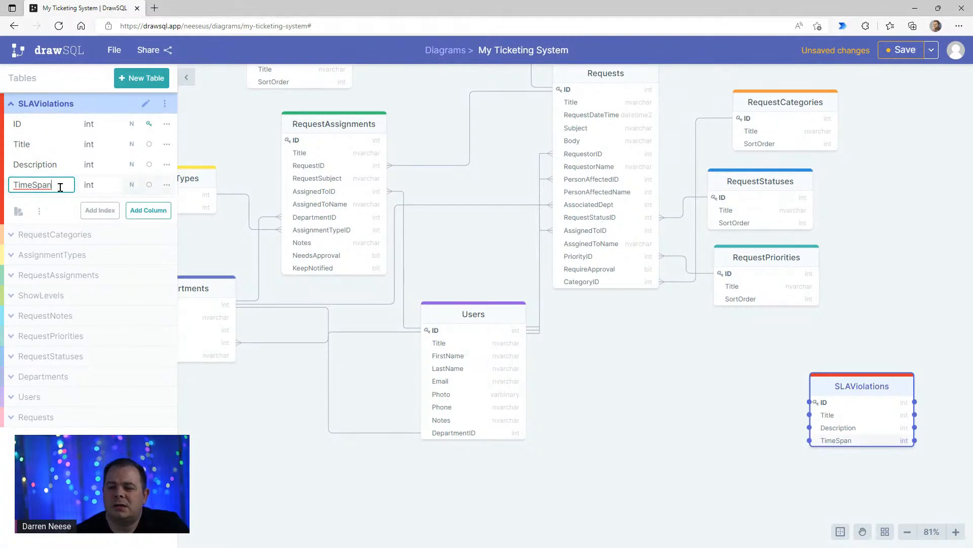
- Add a TimeSpanInterval column to SLAViolations and set its data type to nvarchar
left_click(147, 211)
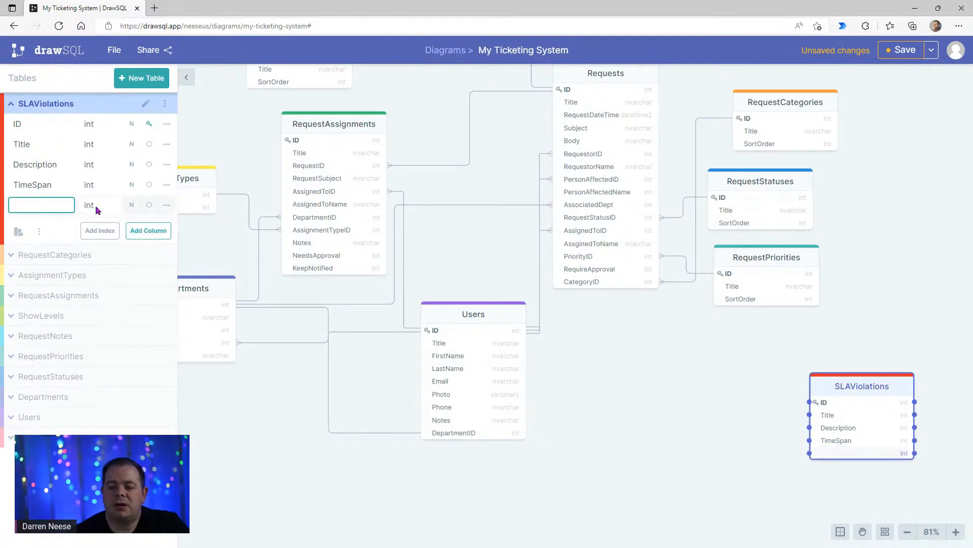
type("TimeSpan")
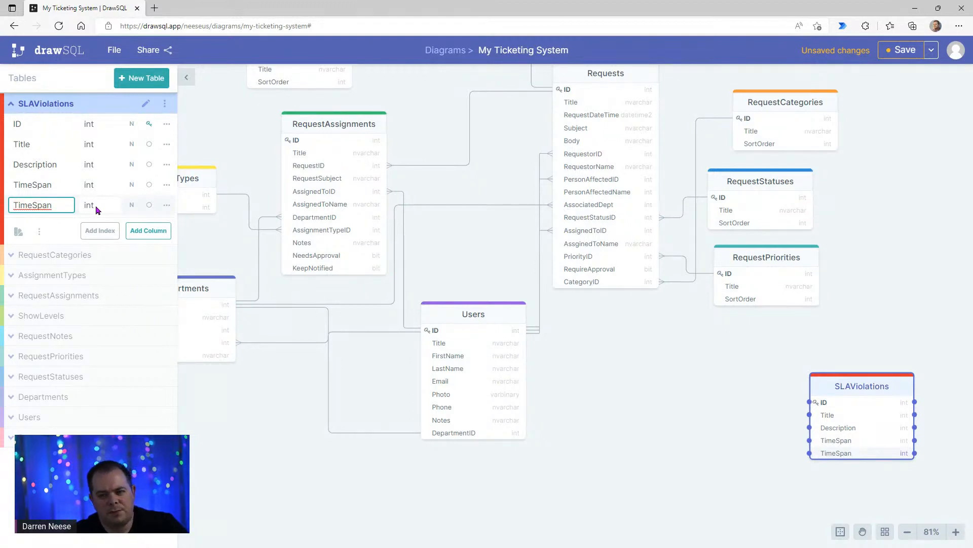
type("Interval")
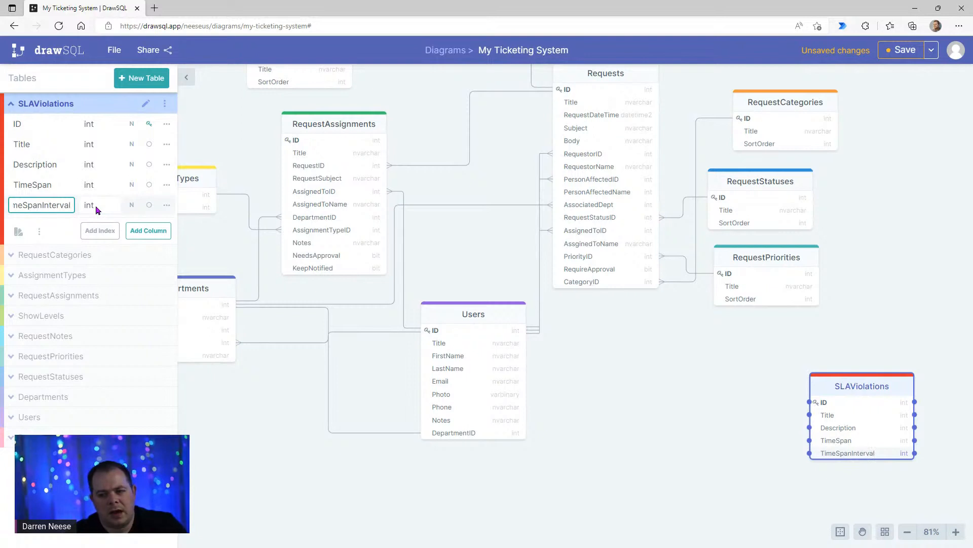
left_click(95, 206)
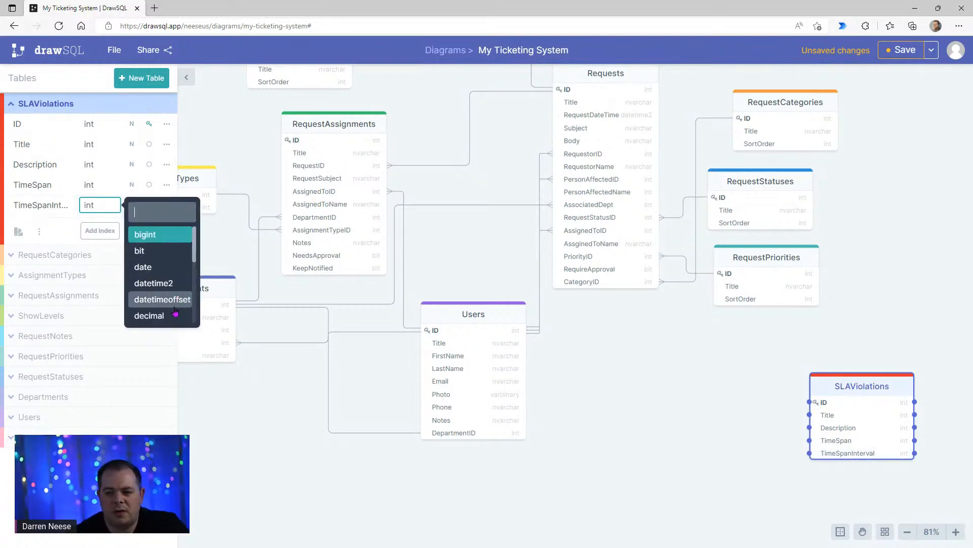
scroll(175, 312, "down", 5)
left_click(162, 232)
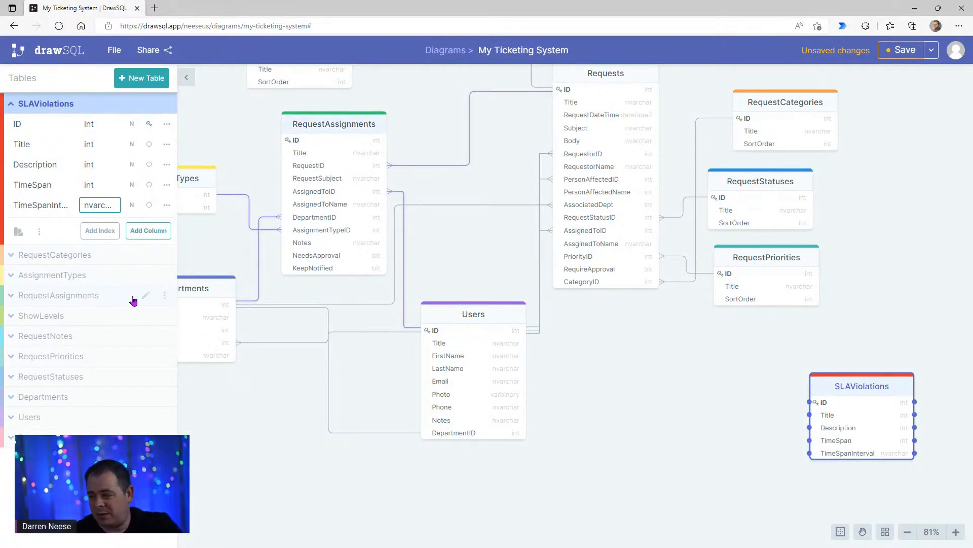
left_click(588, 336)
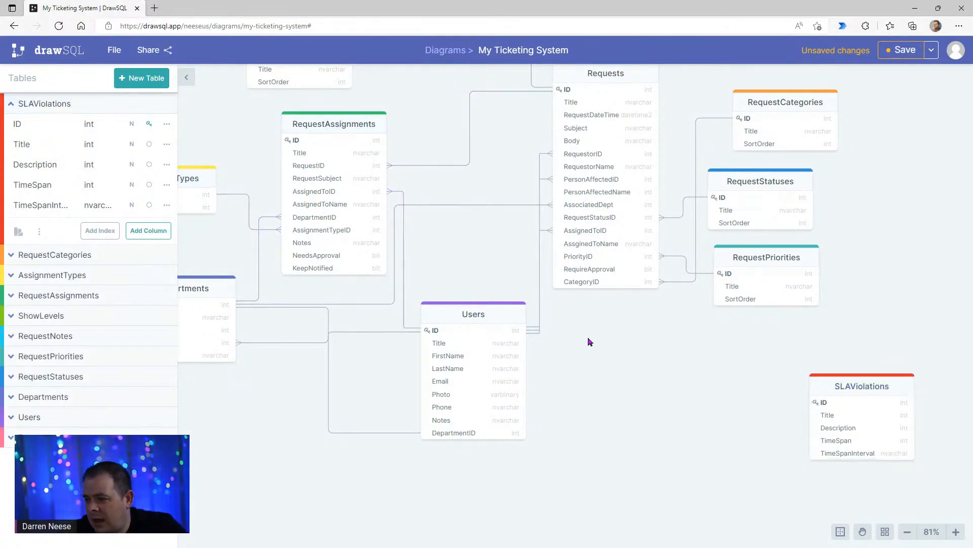
- Create a new table named RequestSLAViolations and rename its key column to ID
left_click(141, 77)
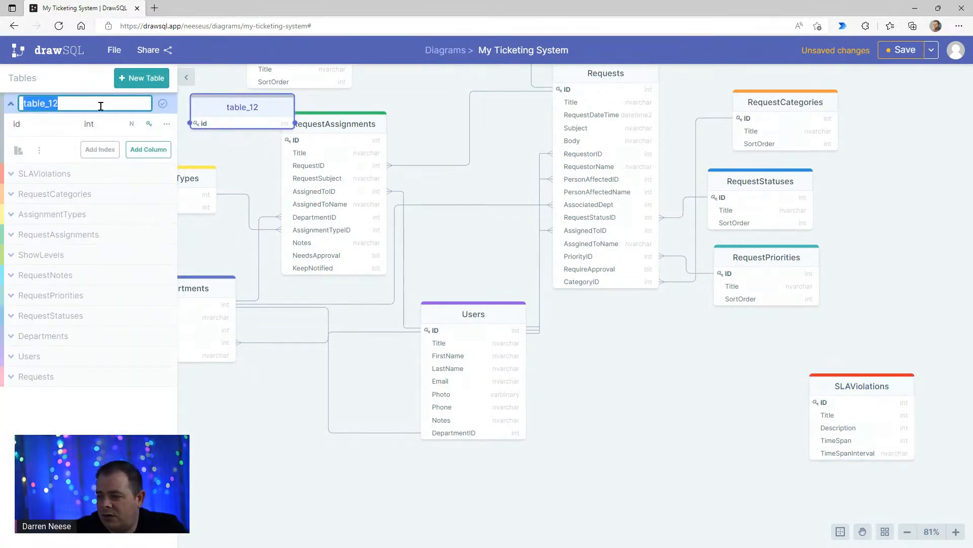
type("R")
key("BackSpace")
type("Request")
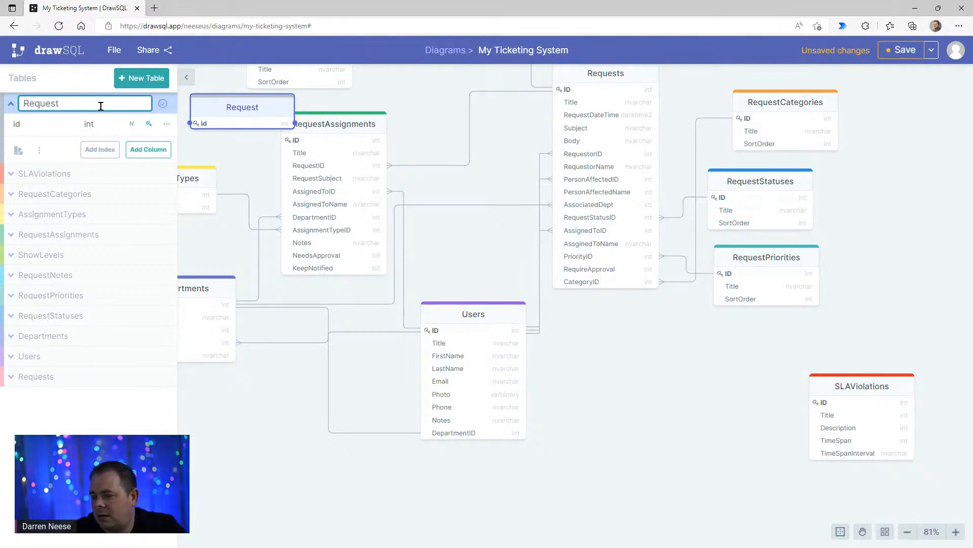
type("SL")
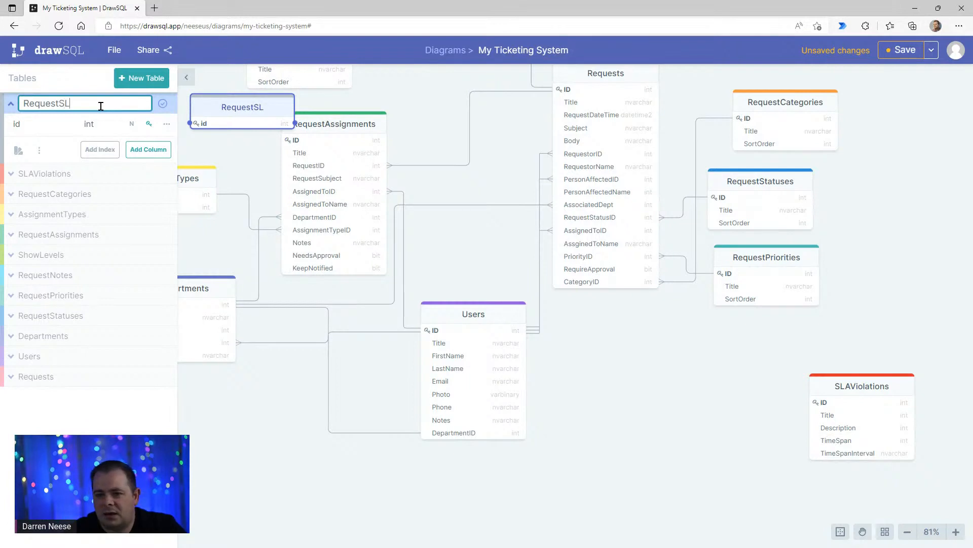
type("AViolations")
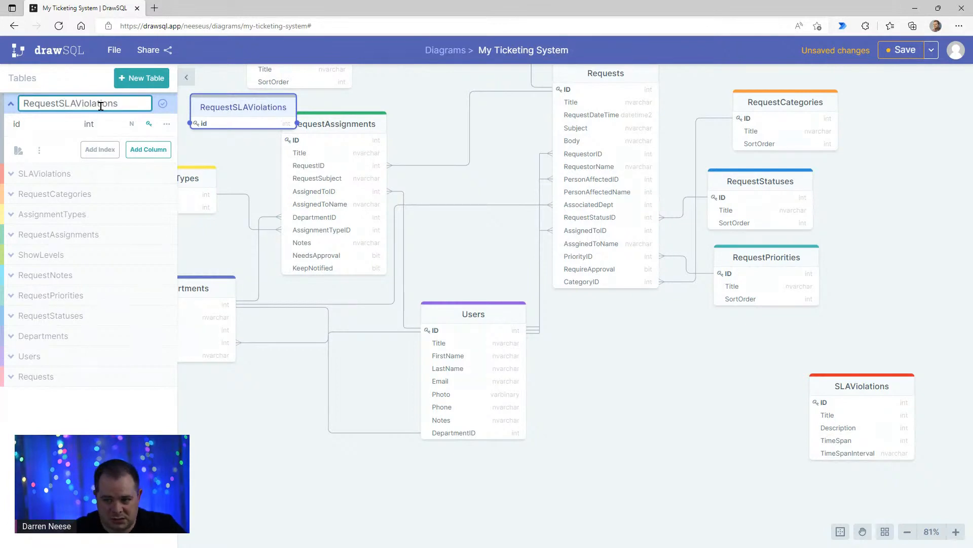
left_click(35, 124)
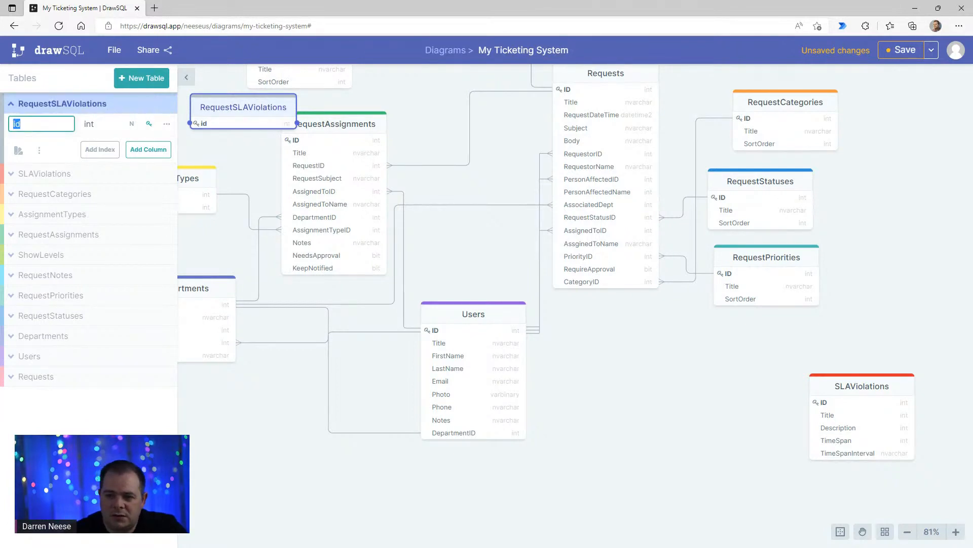
type("ID")
key("Return")
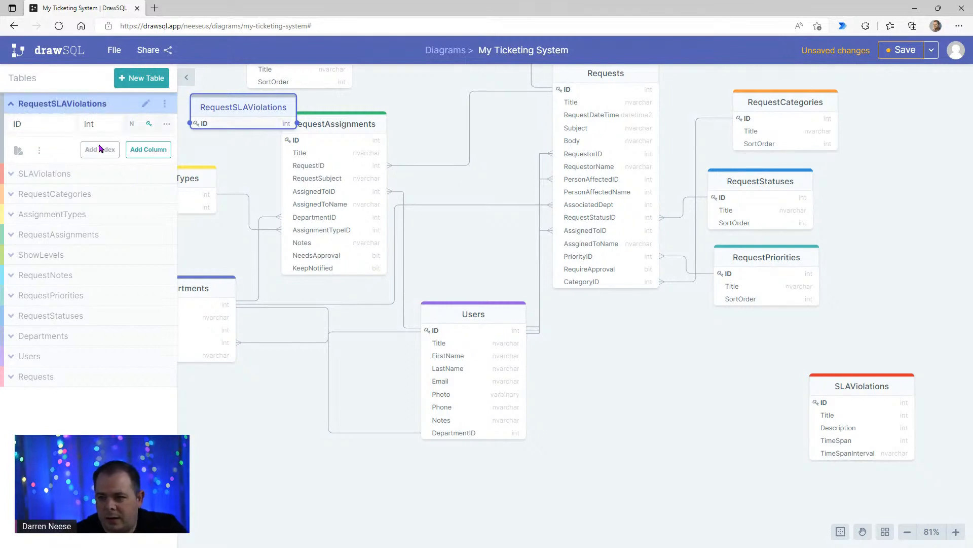
- Add a Title column to the RequestSLAViolations table and set its data type to nvarchar
left_click(159, 151)
type("Title")
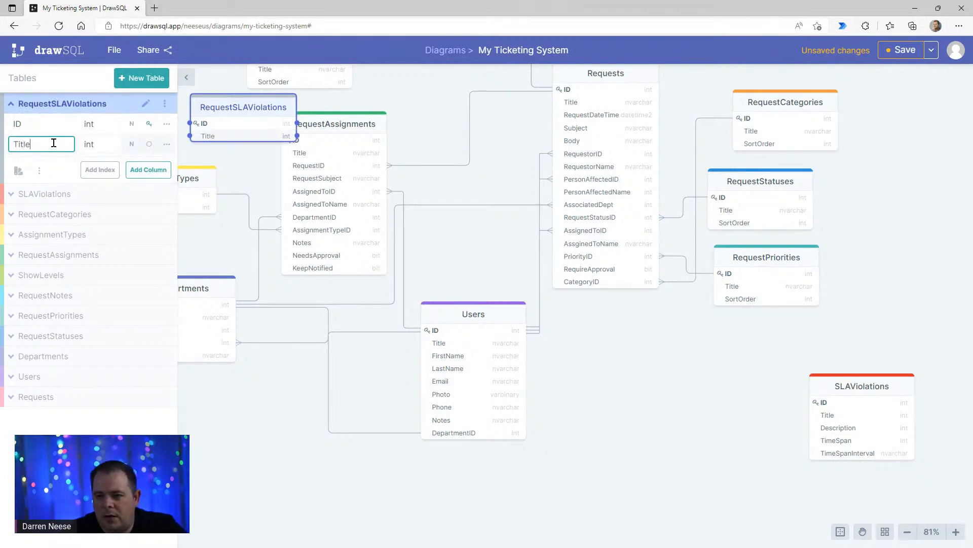
key("Return")
left_click(90, 148)
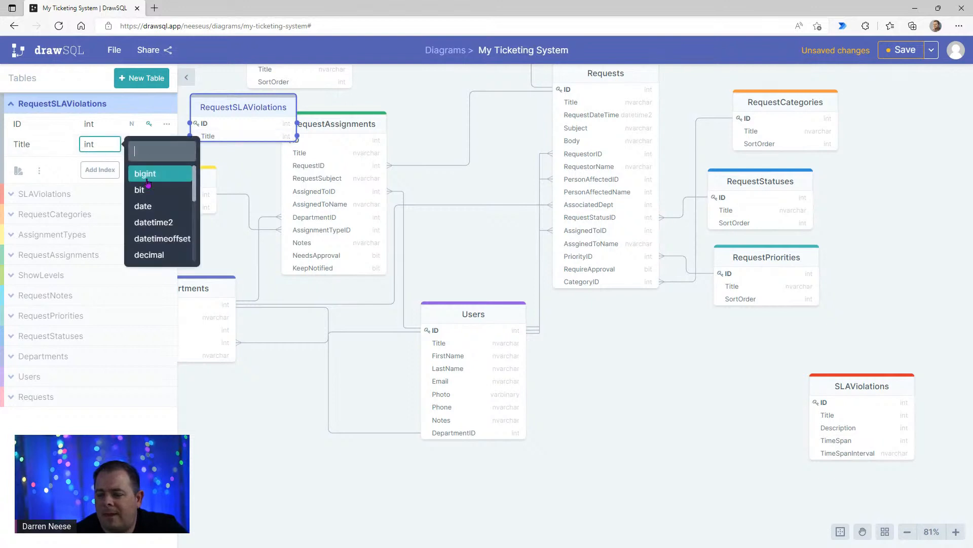
scroll(162, 212, "down", 5)
left_click(168, 173)
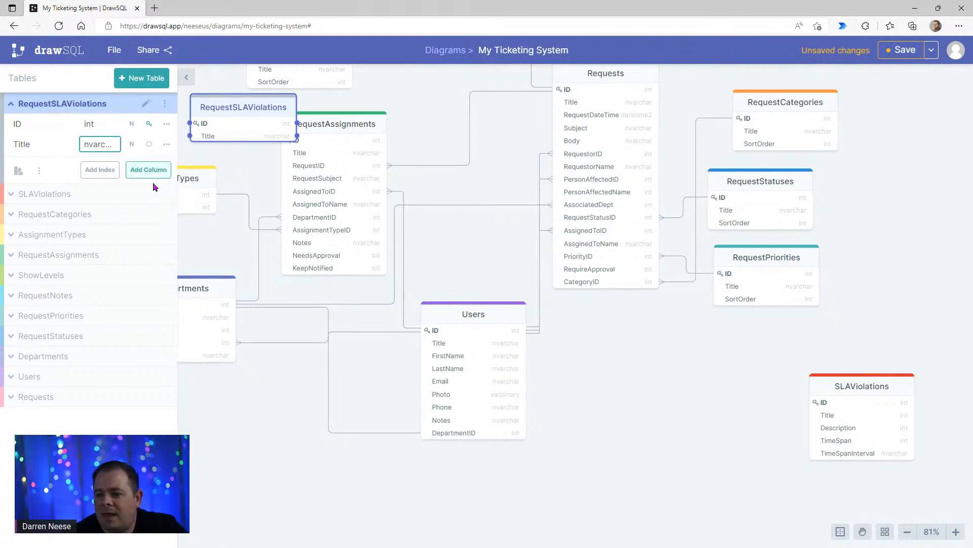
- Add RequestID and SLAViolationID columns to the RequestSLAViolations table
left_click(158, 171)
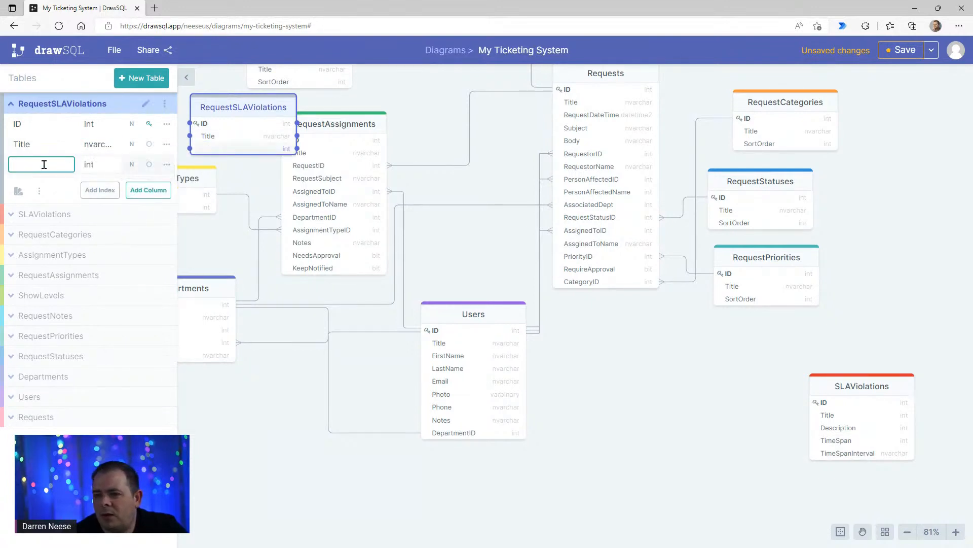
type("RequestID")
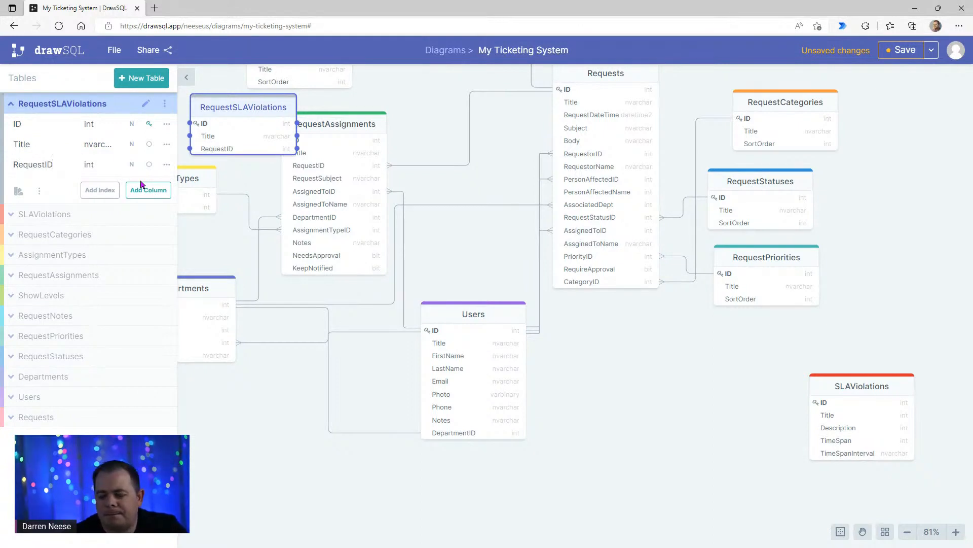
left_click(148, 190)
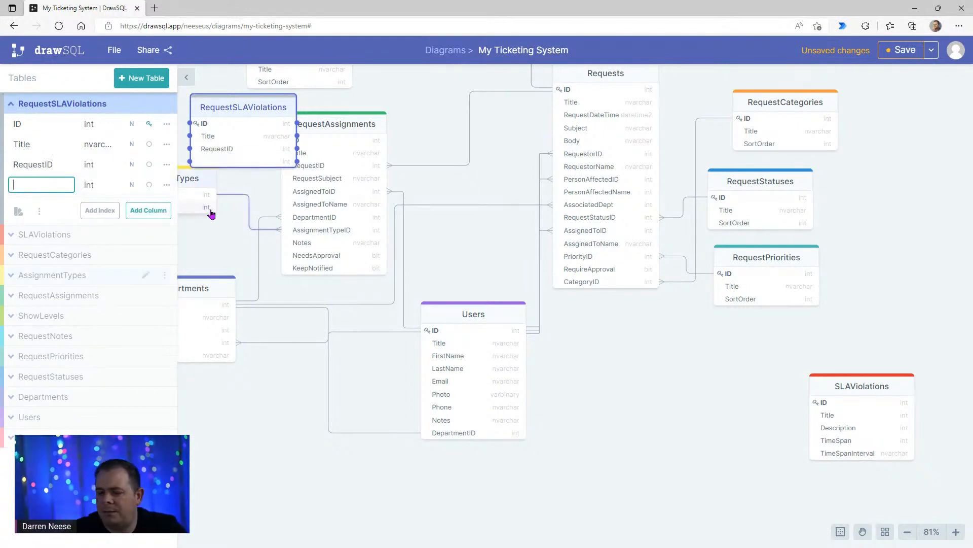
type("SLAV")
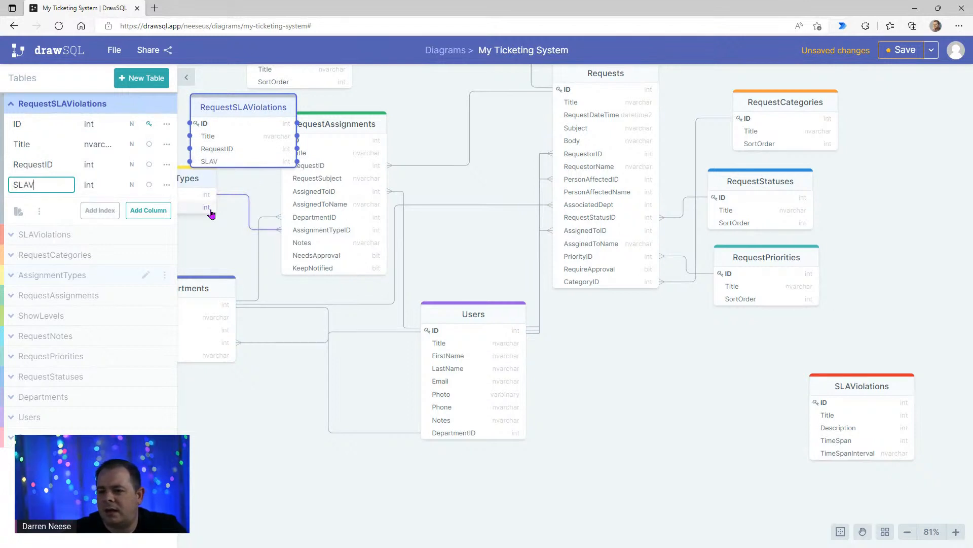
type("iolationID")
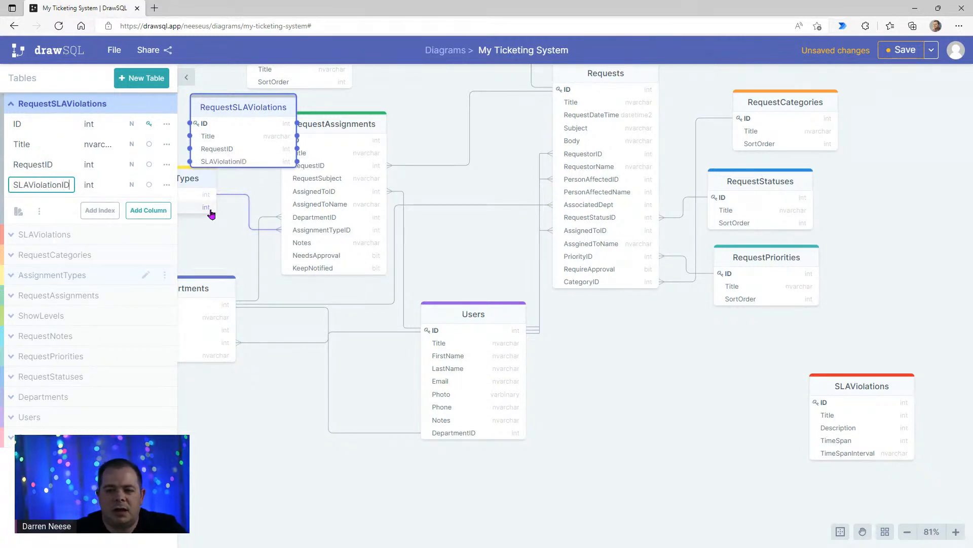
key("Return")
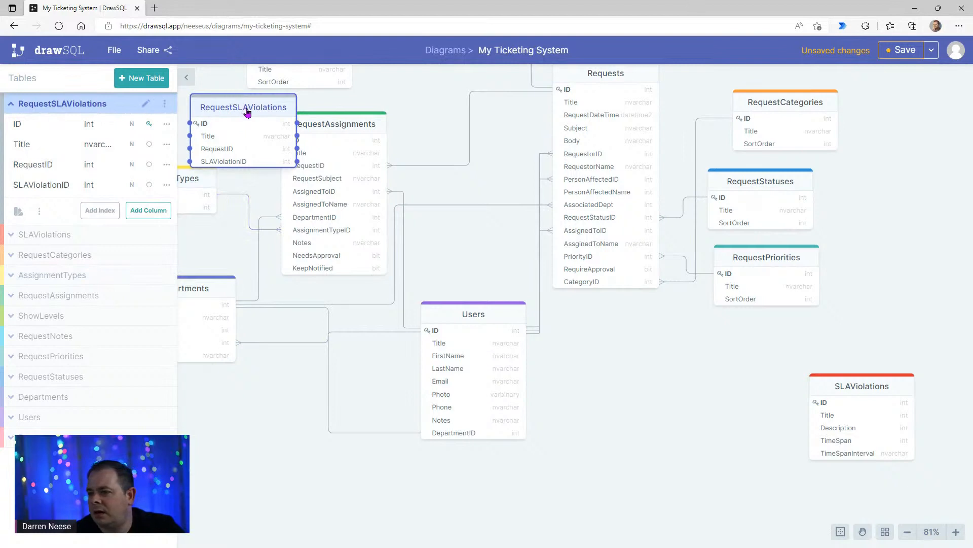
- Move RequestSLAViolations to the empty area beside SLAViolations and connect its SLAViolationID column to the SLAViolations ID
left_click_drag(245, 108, 703, 358)
left_click(705, 420)
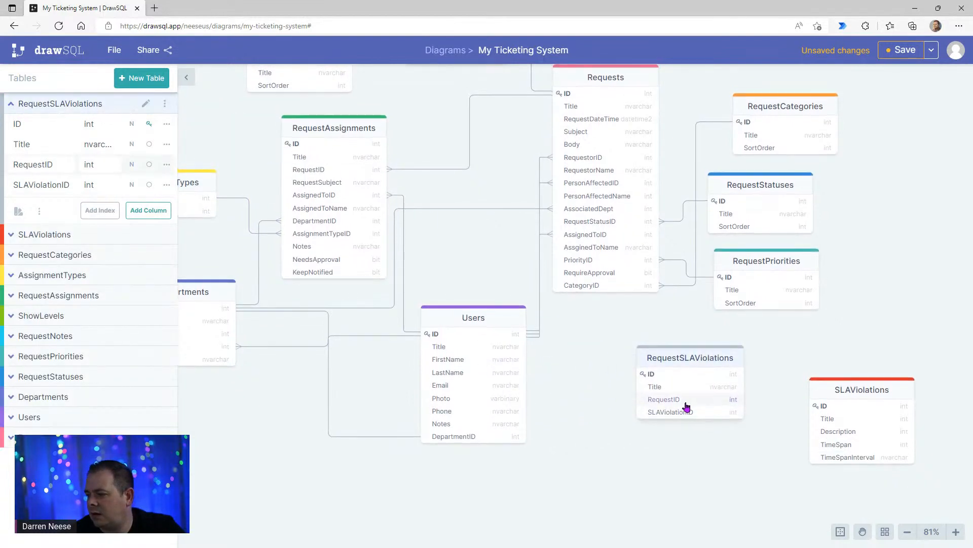
left_click(706, 418)
left_click_drag(743, 412, 868, 419)
- Connect RequestSLAViolations' RequestID to PersonAffectedID in the Requests table, and shift RequestSLAViolations slightly down toward SLAViolations
left_click(646, 400)
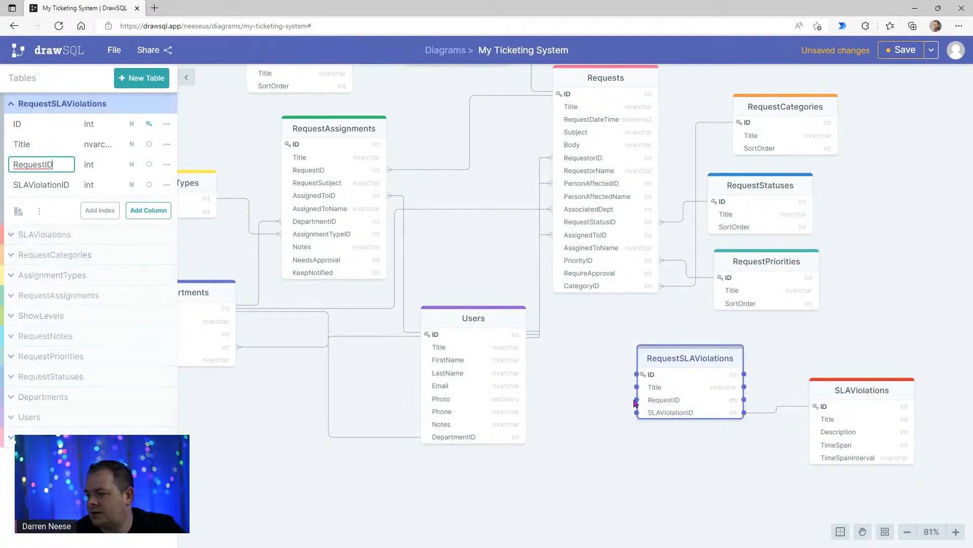
left_click_drag(637, 400, 568, 189)
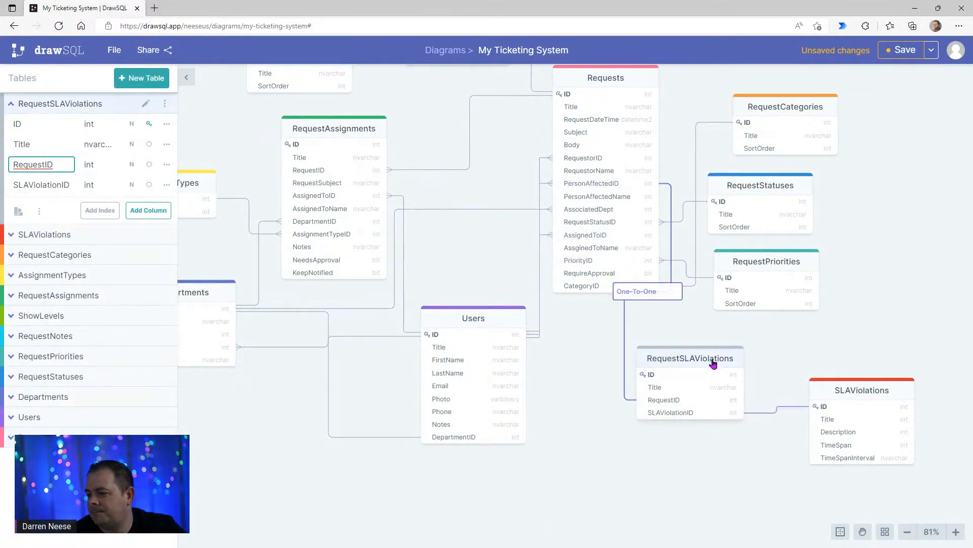
left_click_drag(717, 363, 732, 394)
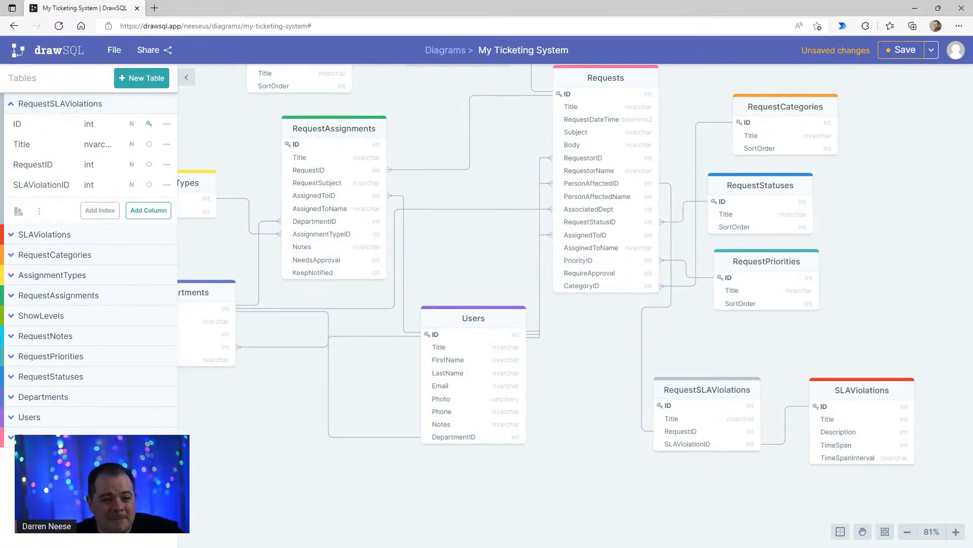
- Move the DrawSQL and Balsamiq windows aside and switch to the maximized Google Docs planning document
left_click_drag(1, 122, 155, 38)
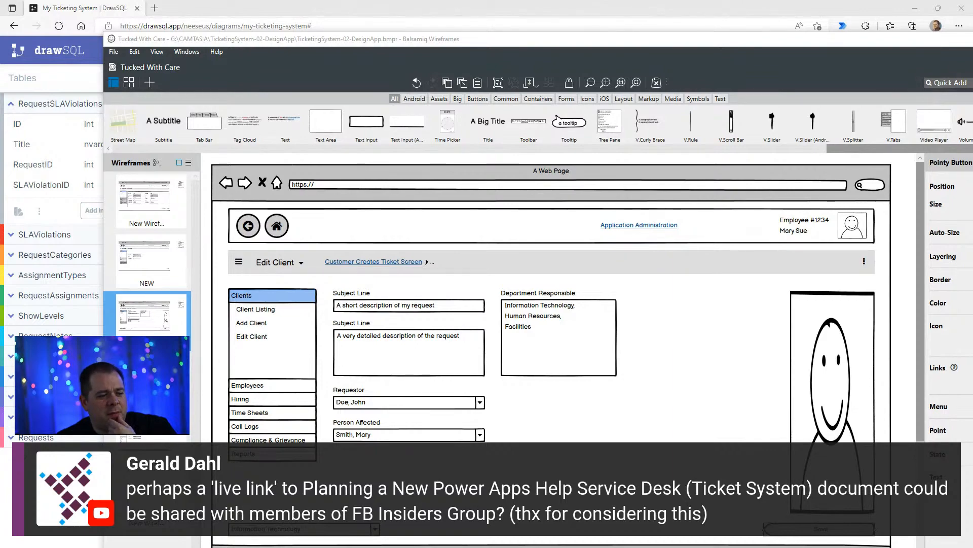
left_click_drag(583, 41, 221, 201)
left_click_drag(487, 8, 373, 102)
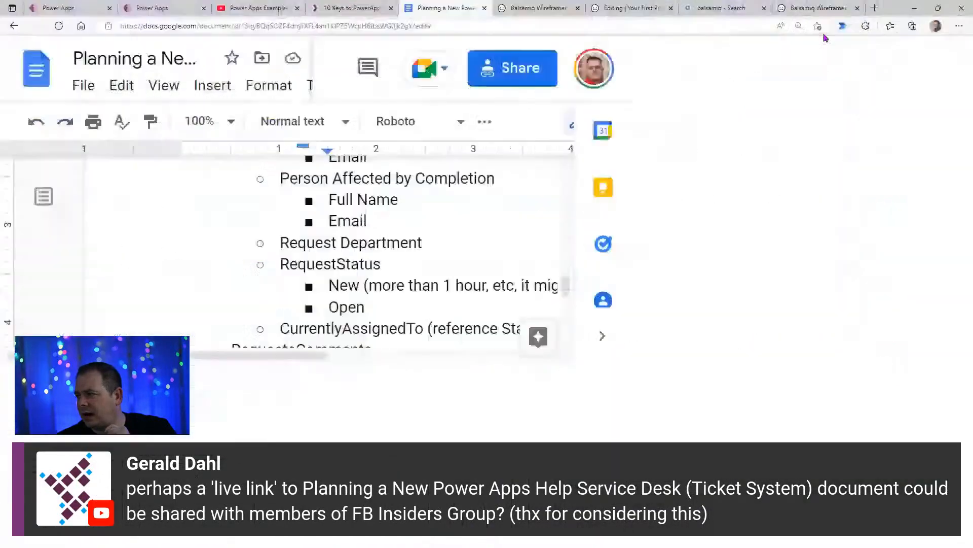
double_click(826, 36)
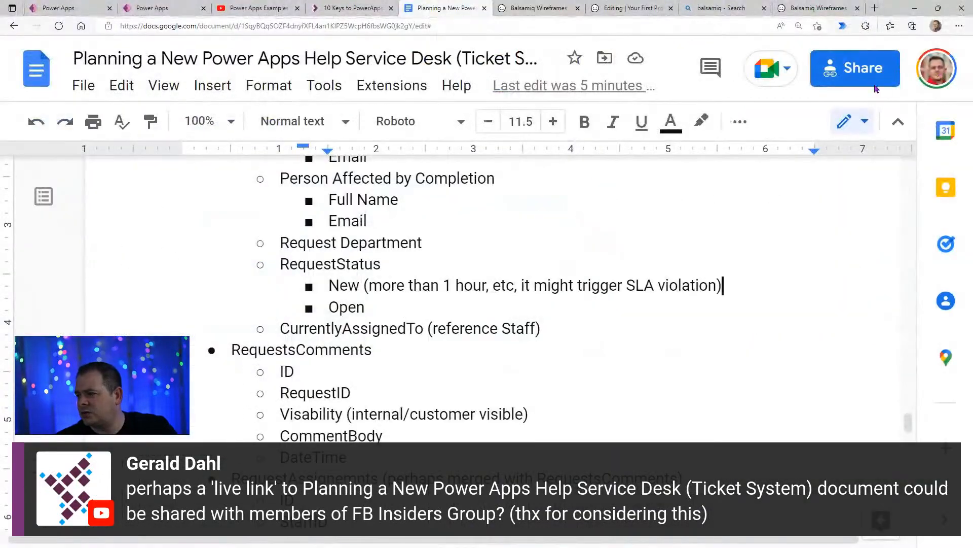
- Copy the planning document's sharing link and return to the document text
left_click(852, 76)
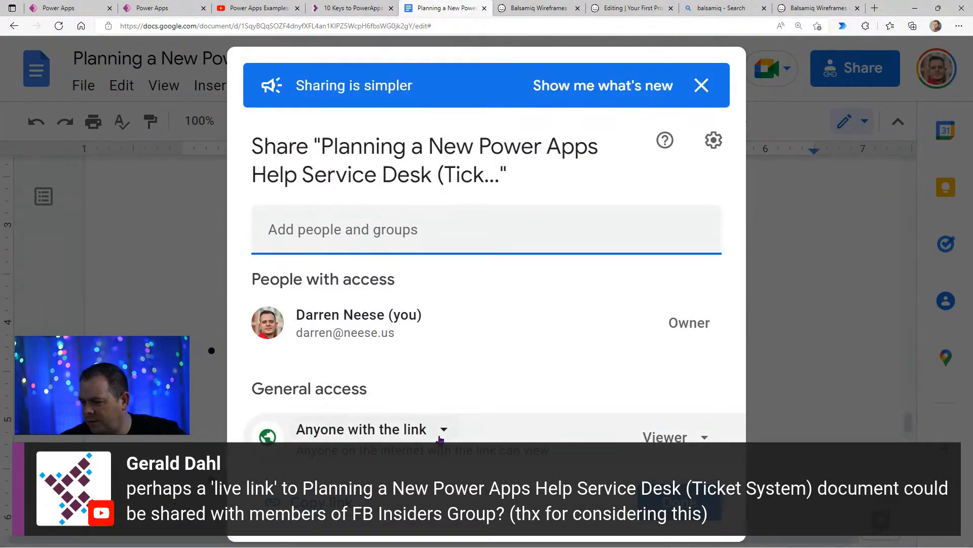
left_click(314, 505)
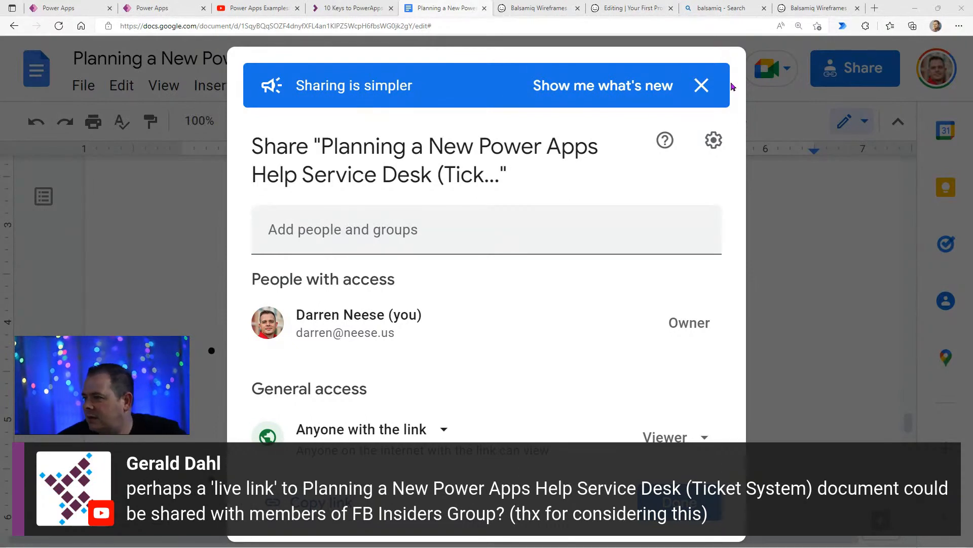
left_click(843, 387)
left_click(595, 361)
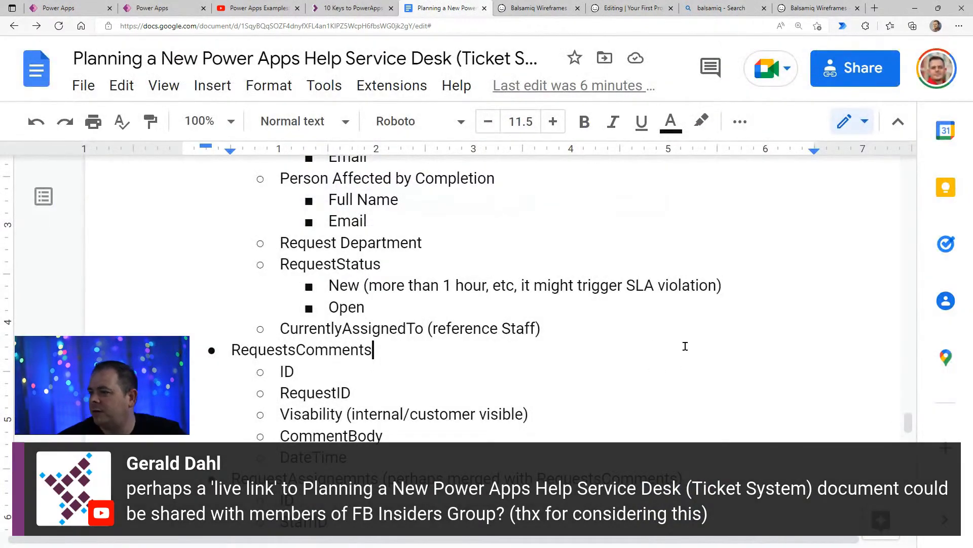
left_click_drag(888, 9, 837, 168)
left_click_drag(558, 90, 541, 41)
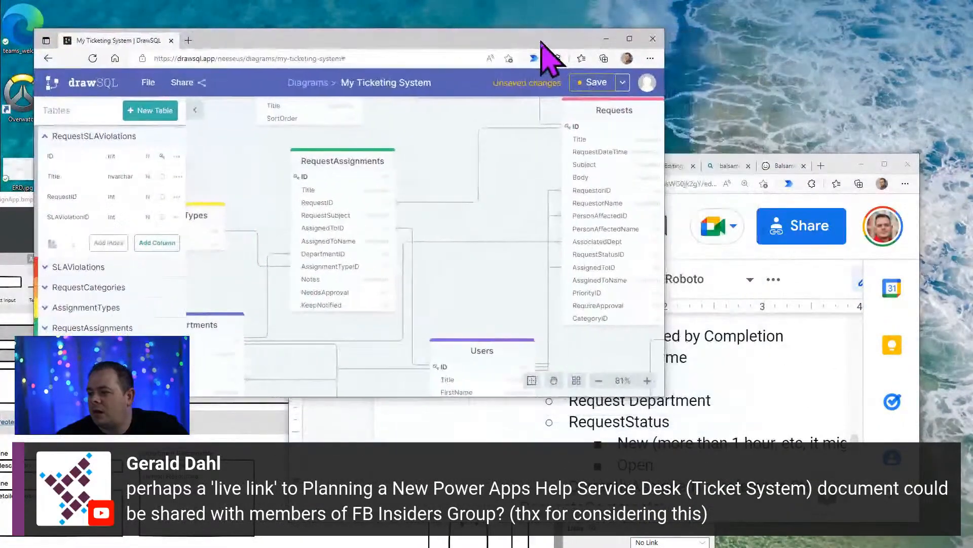
left_click(837, 165)
double_click(837, 166)
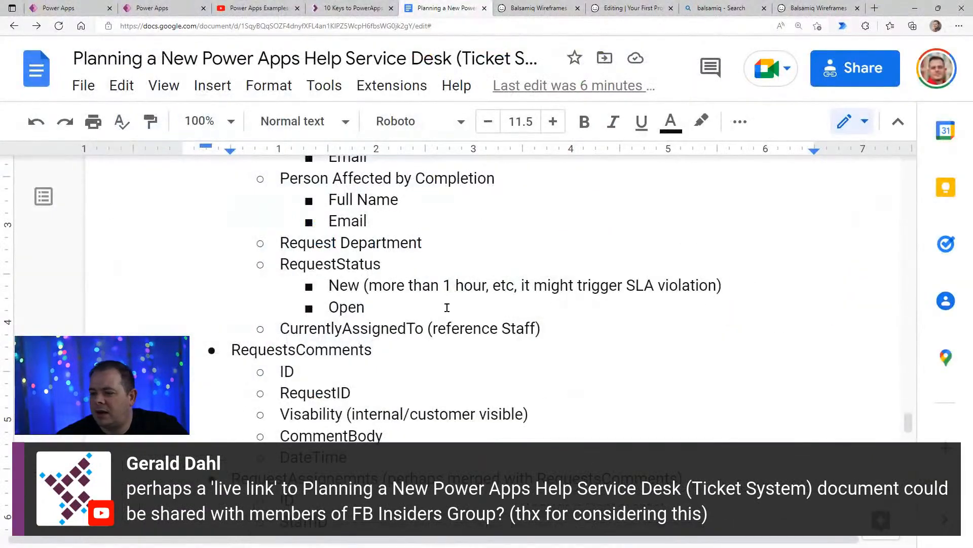
- Review the RequestStatus entries, especially the note about SLA violations beside the New status
left_click_drag(445, 306, 281, 264)
left_click(411, 312)
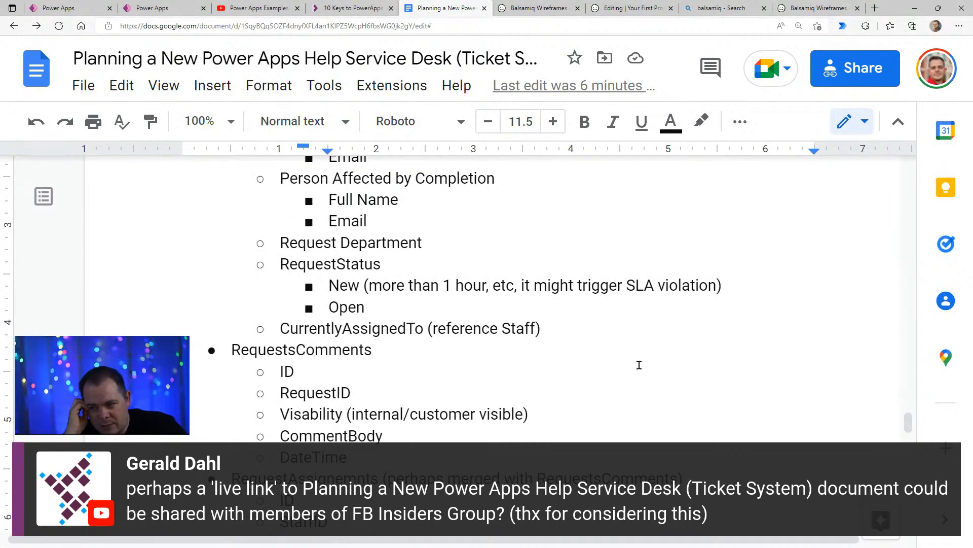
left_click(746, 284)
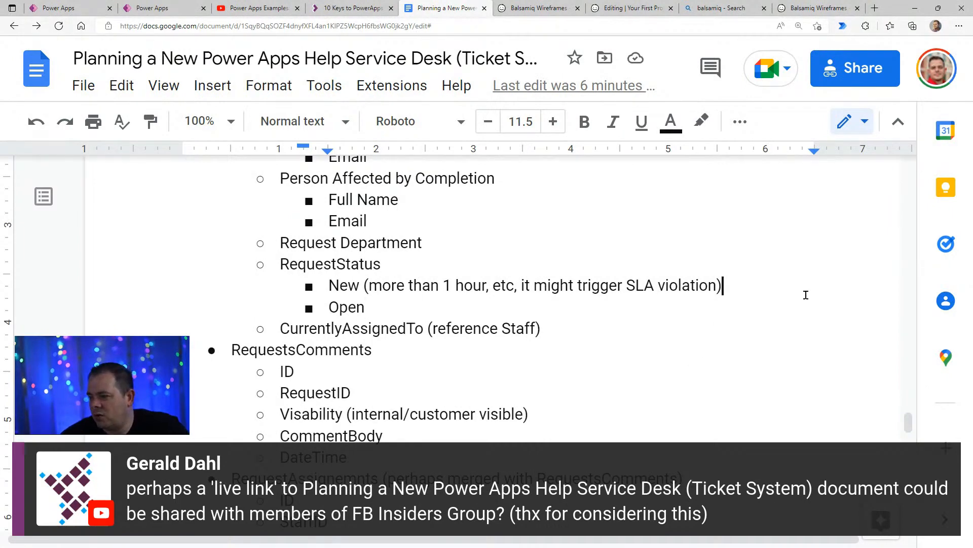
left_click_drag(370, 285, 717, 289)
triple_click(666, 288)
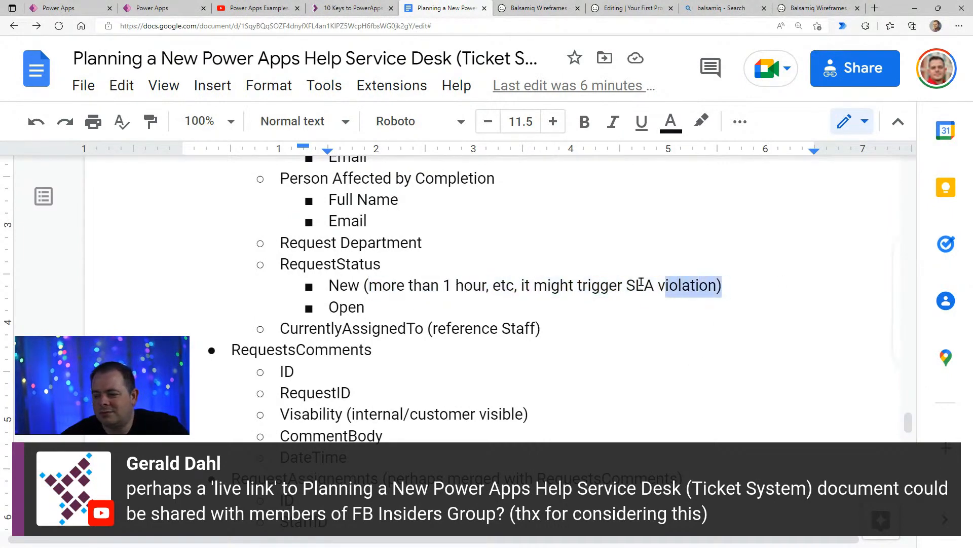
left_click(667, 288)
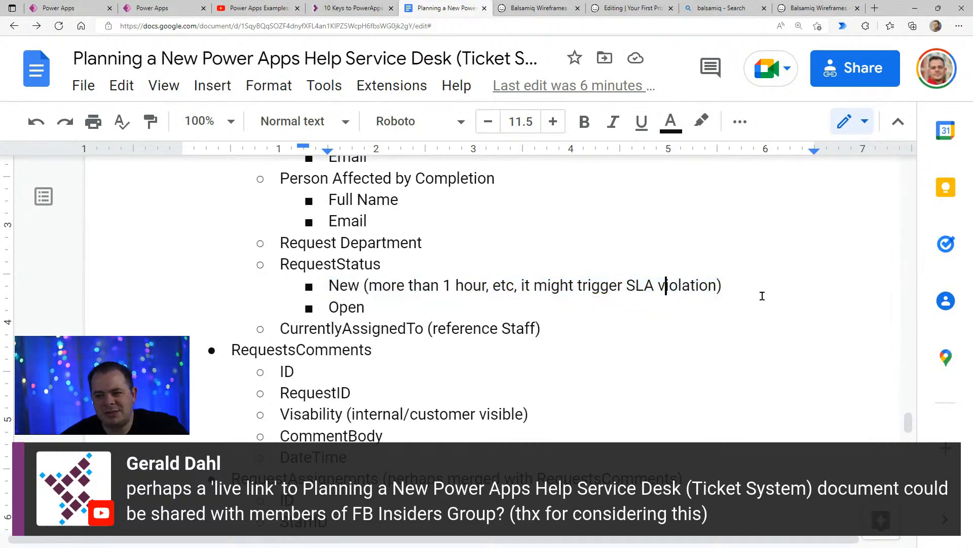
left_click(432, 296)
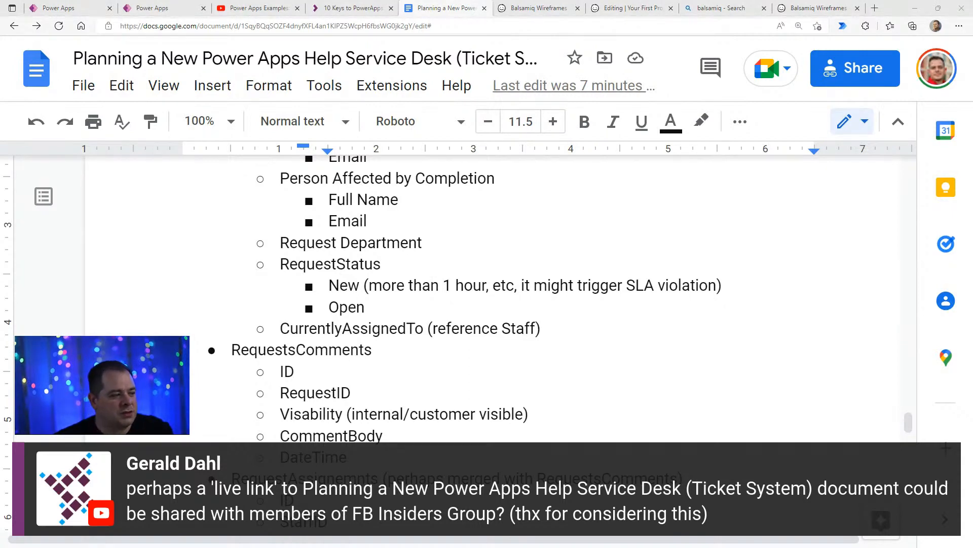
left_click(545, 305)
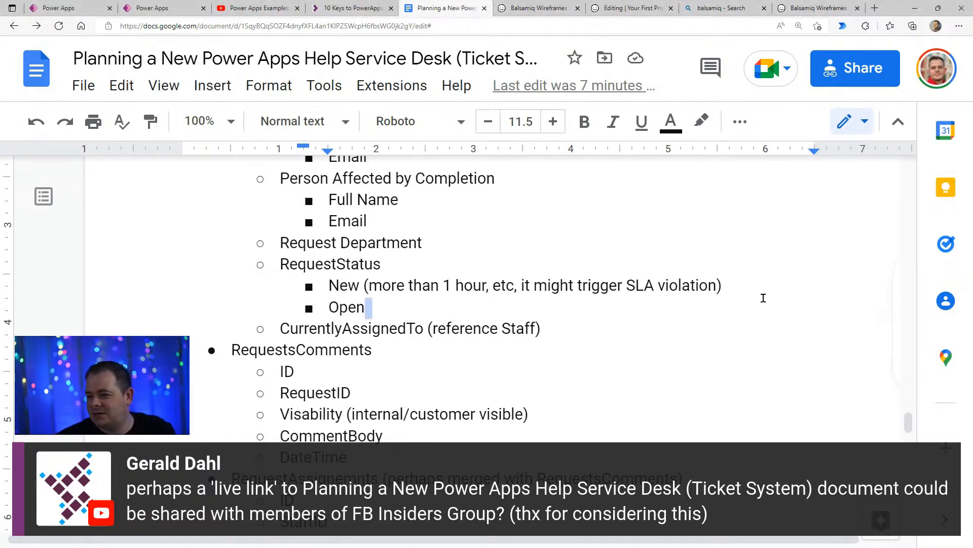
left_click(383, 293)
left_click_drag(441, 288, 634, 286)
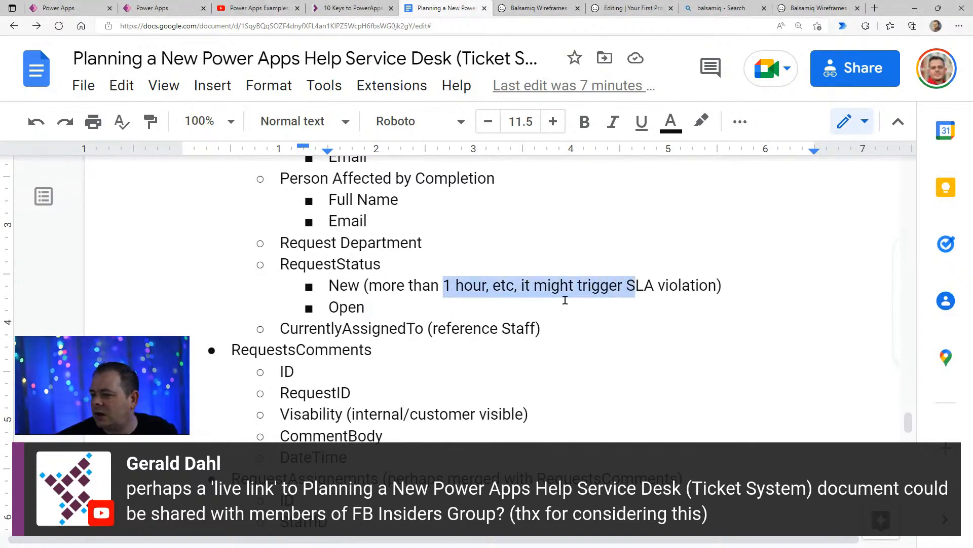
- Add In Progress and Waiting on Customer as statuses beneath Open in the RequestStatus list
left_click(452, 314)
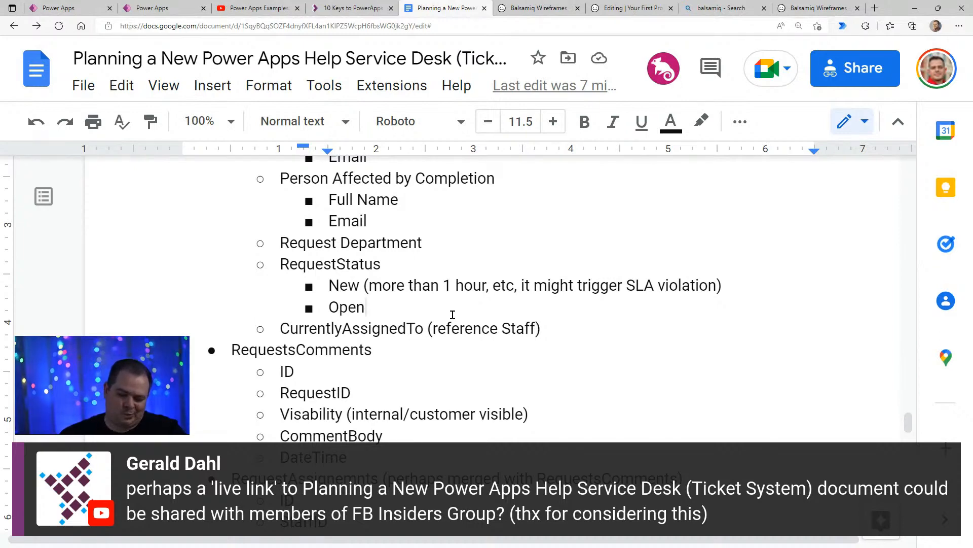
key("Up")
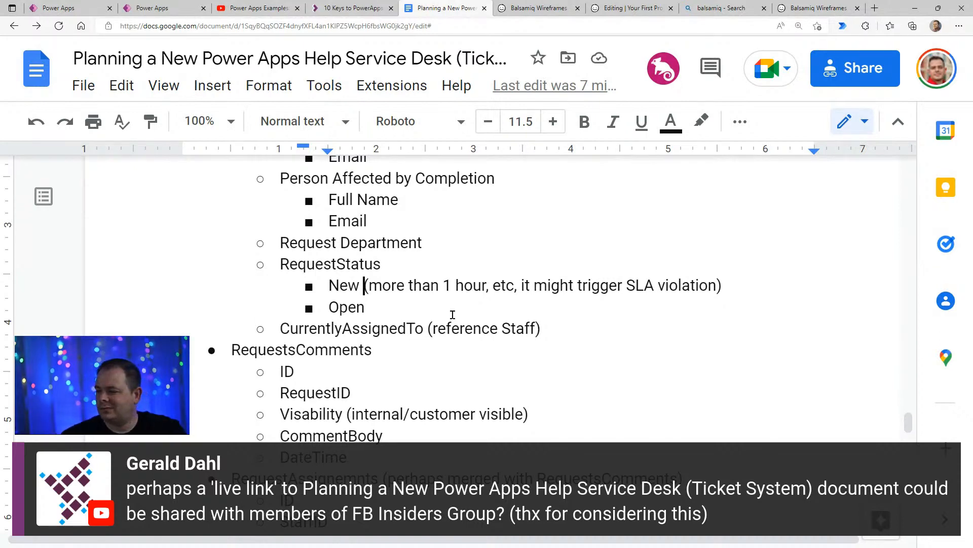
key("Down")
key("Return")
type("In")
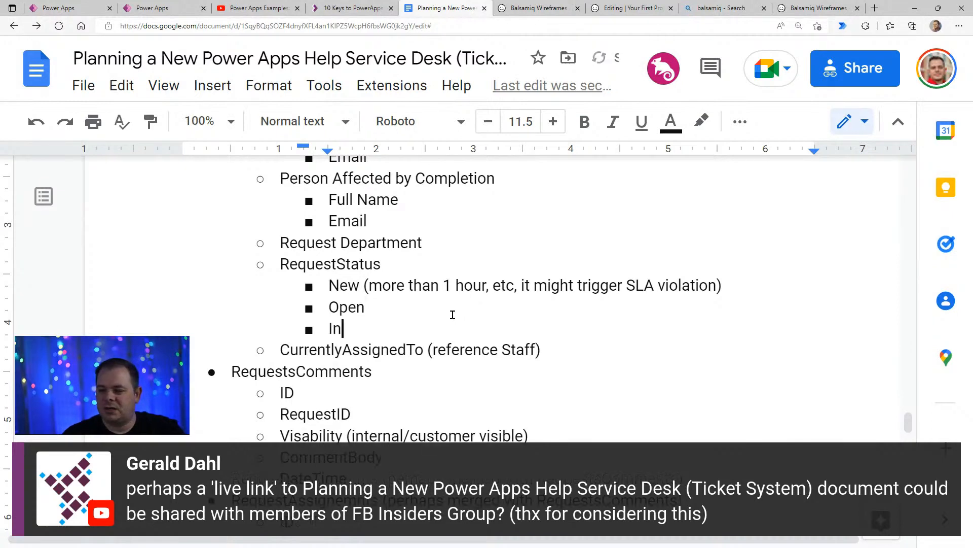
type(" Progress")
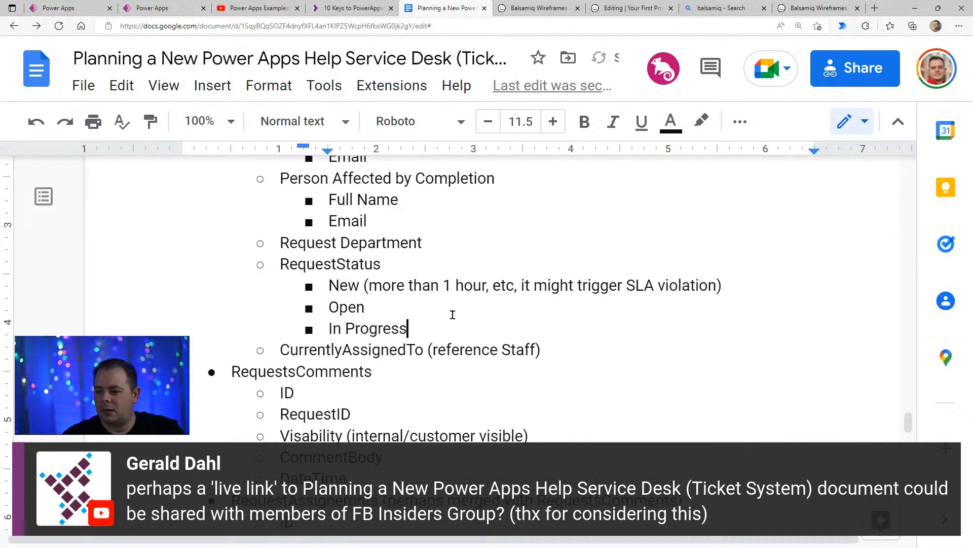
key("Return")
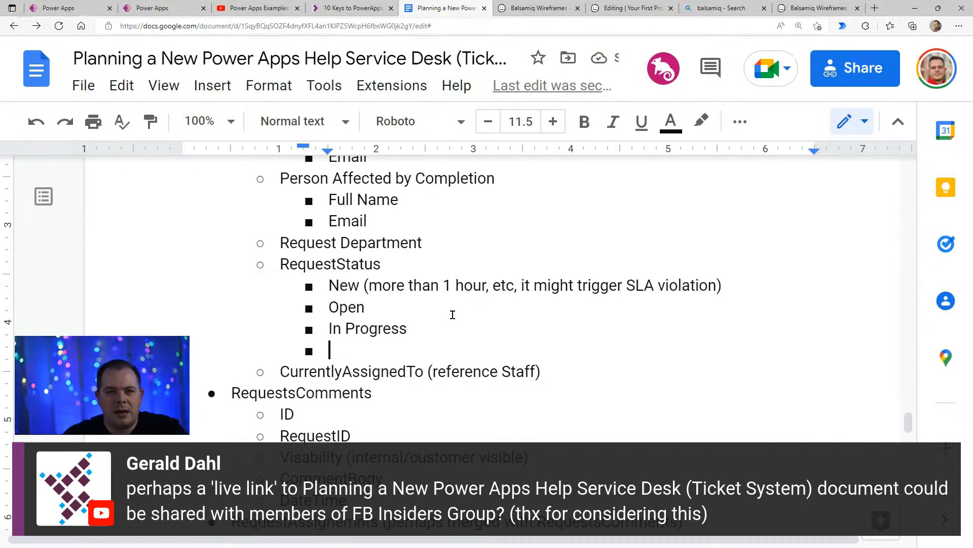
type("Waiting on Customer")
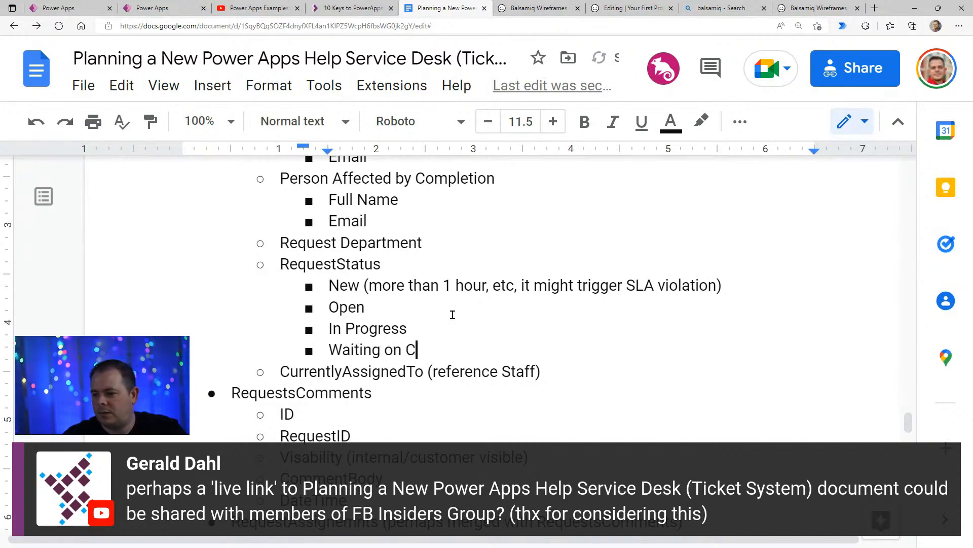
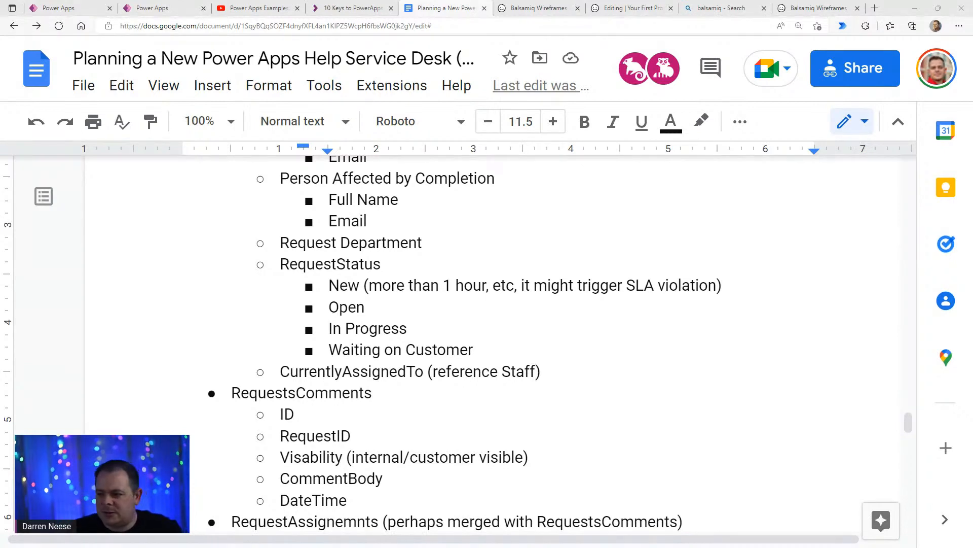
- Add Closed as a status beneath Waiting on Customer in the RequestStatus list
left_click(527, 352)
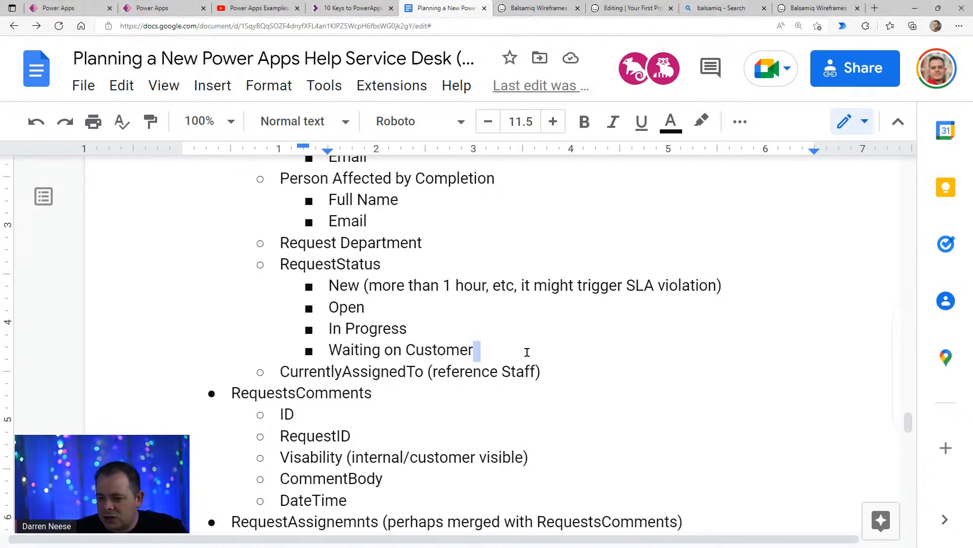
key("Return")
type("Closed")
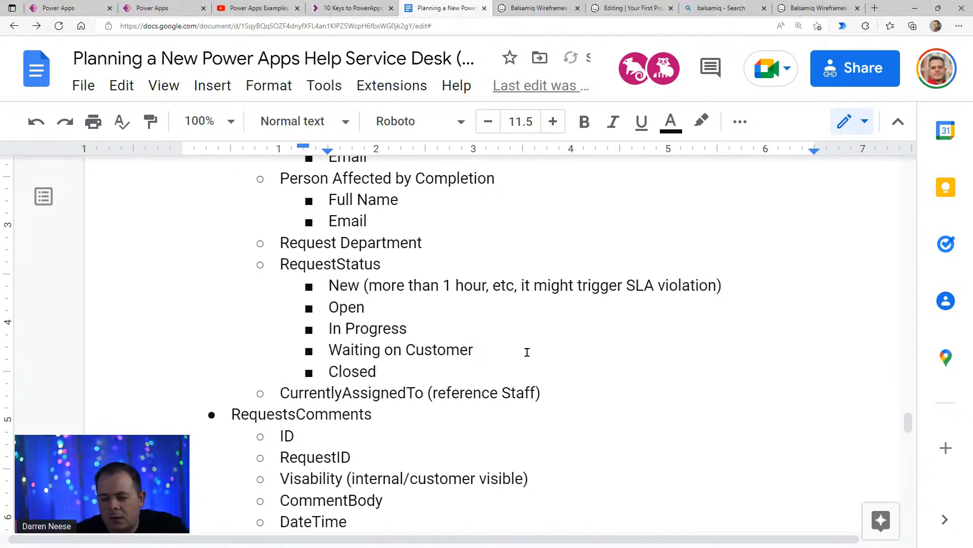
key("Up")
key("Up")
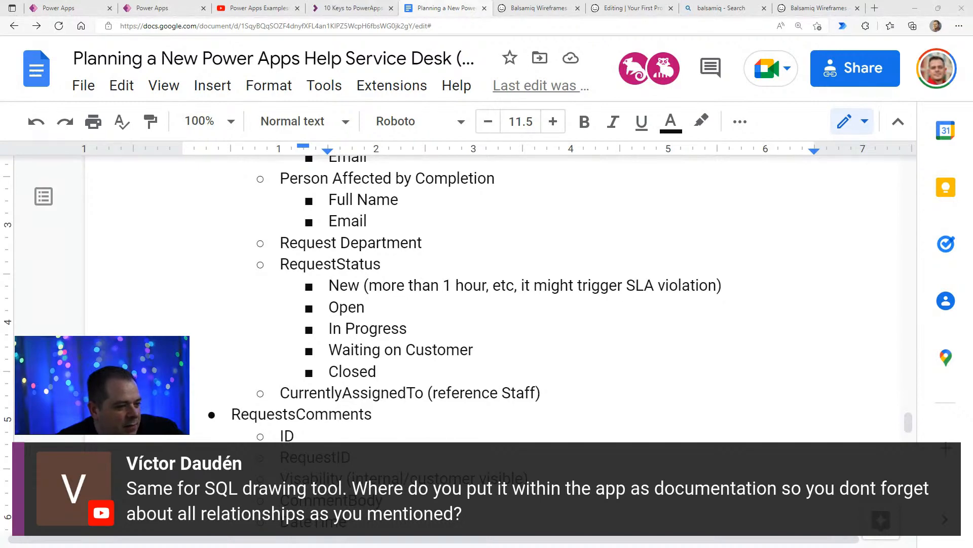
- Switch to DrawSQL, copy the share link of the My Ticketing System diagram and dismiss the sharing dialog
double_click(579, 255)
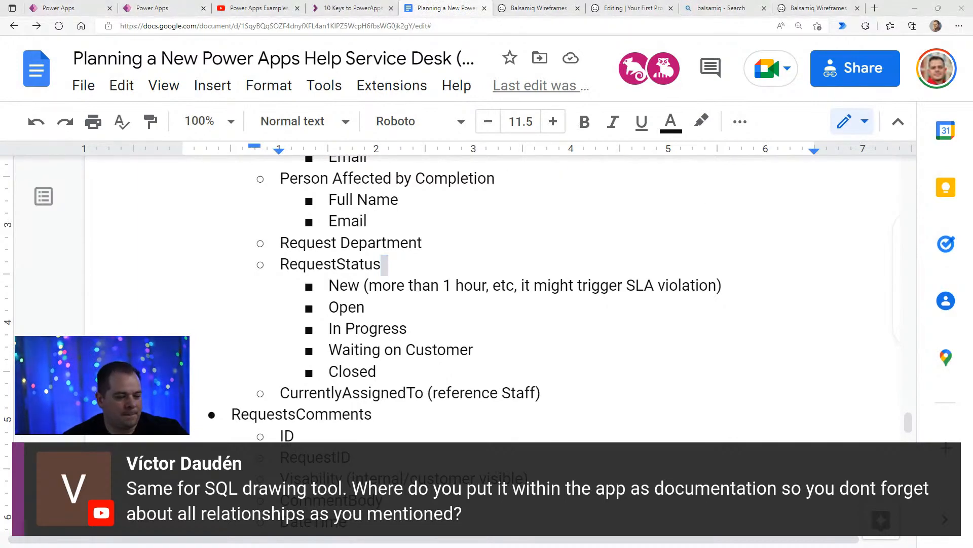
left_click(175, 86)
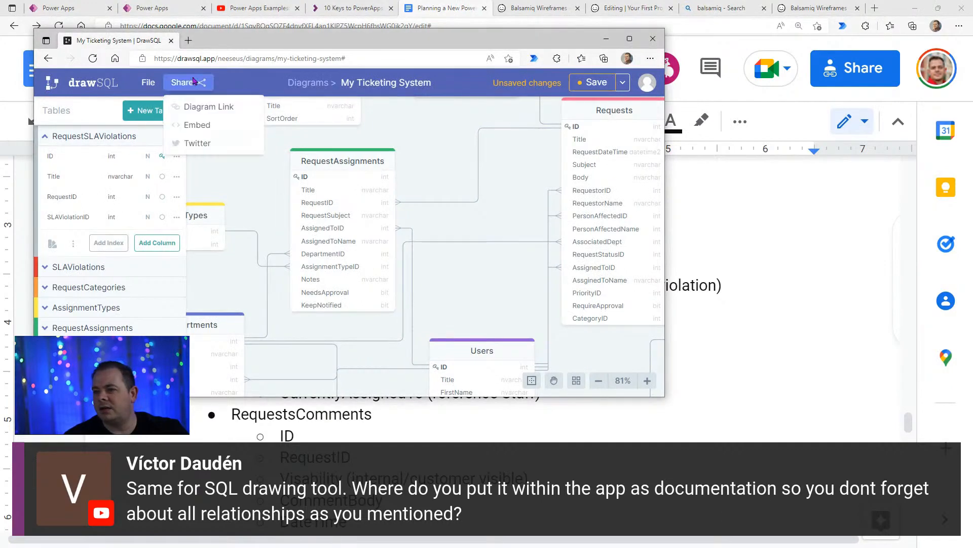
left_click(245, 116)
left_click(522, 272)
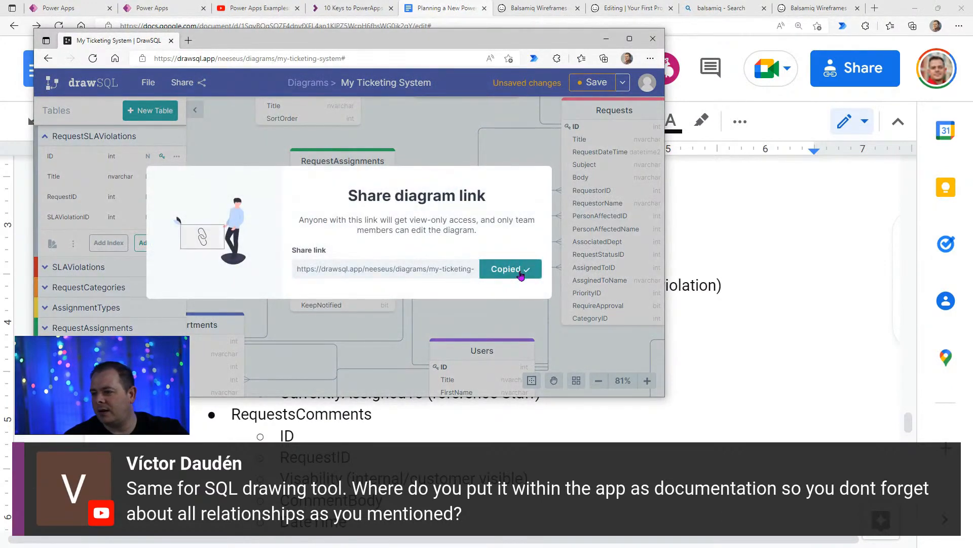
left_click(562, 143)
- Return to the planning document and paste the DrawSQL diagram link on a new line beneath the DataTables (or lists) heading
left_click(783, 260)
scroll(773, 389, "up", 6)
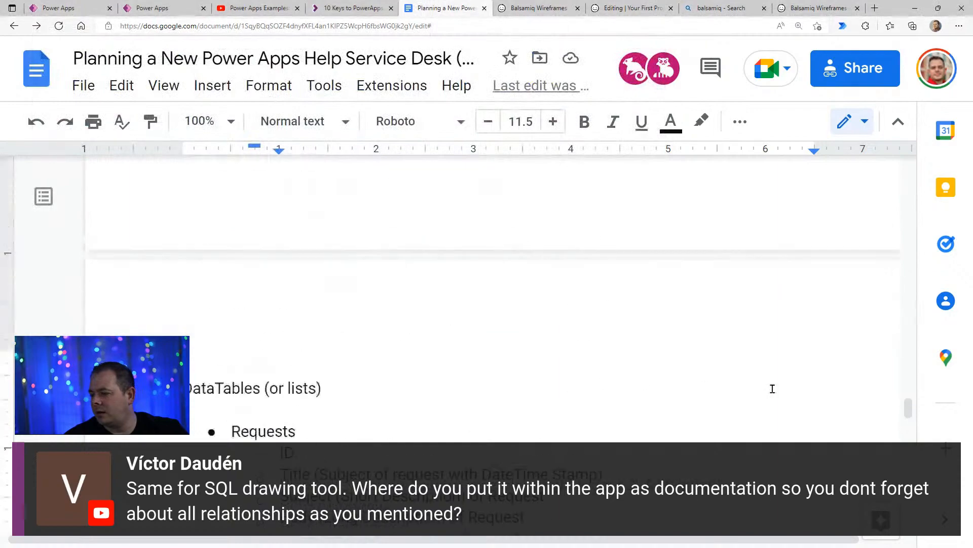
scroll(773, 389, "up", 20)
scroll(615, 382, "down", 5)
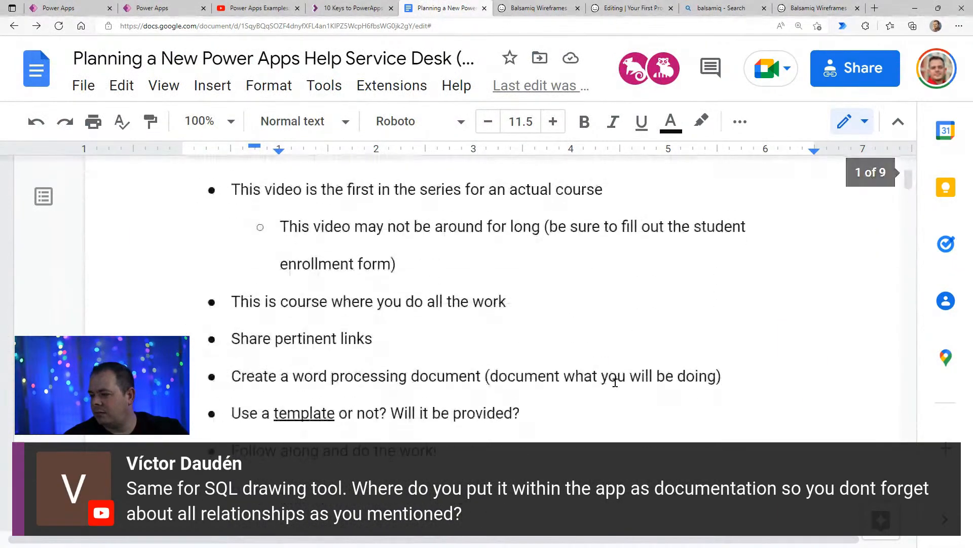
scroll(621, 373, "down", 3)
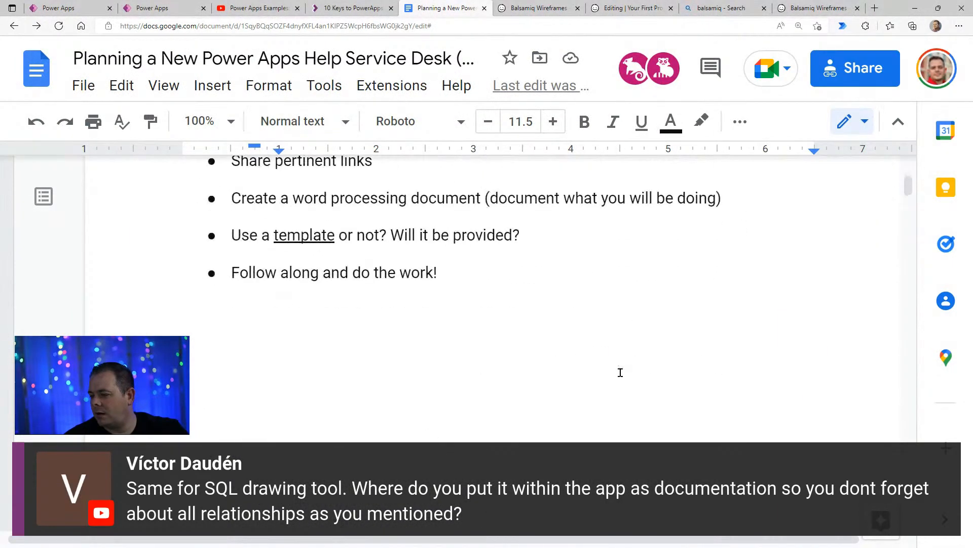
left_click_drag(908, 188, 909, 411)
key("ctrl+minus")
key("ctrl+minus")
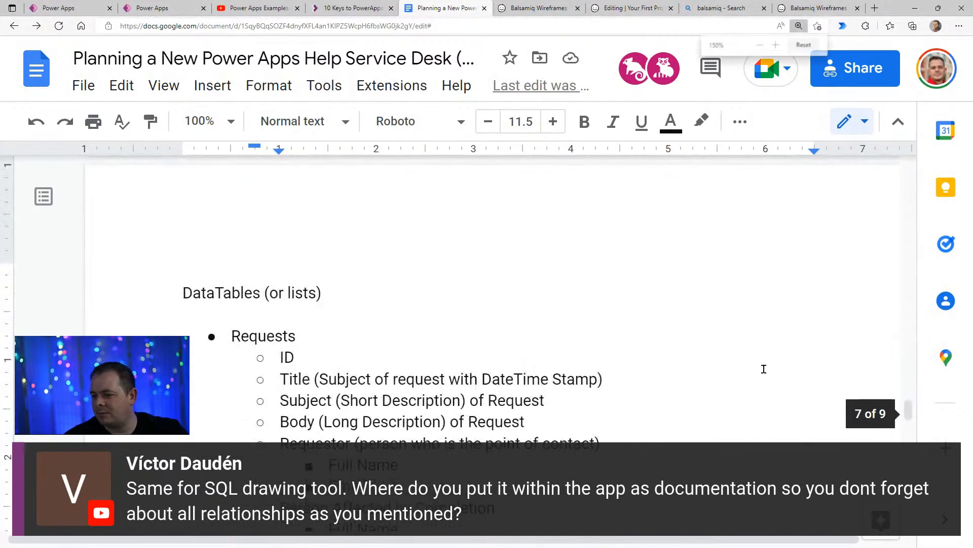
left_click(362, 198)
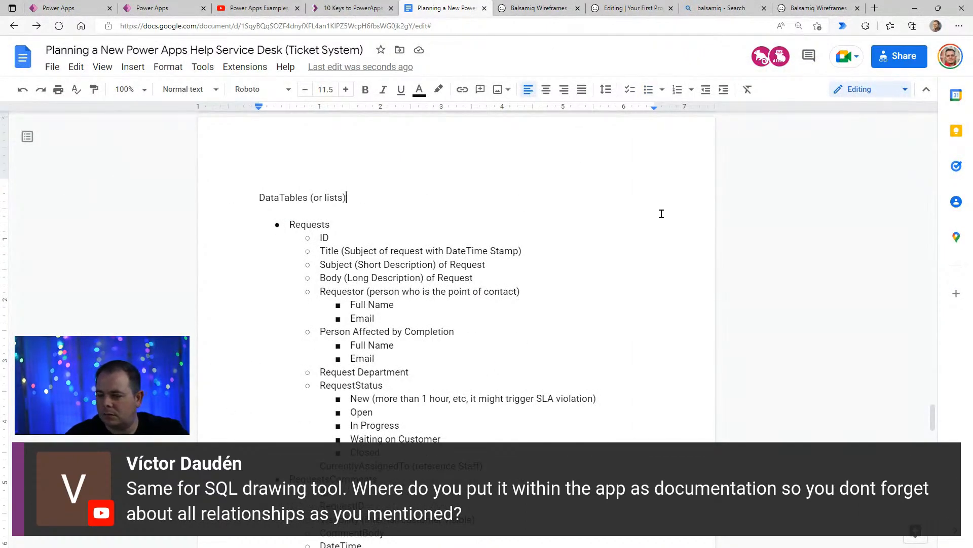
key("Return")
key("ctrl+v")
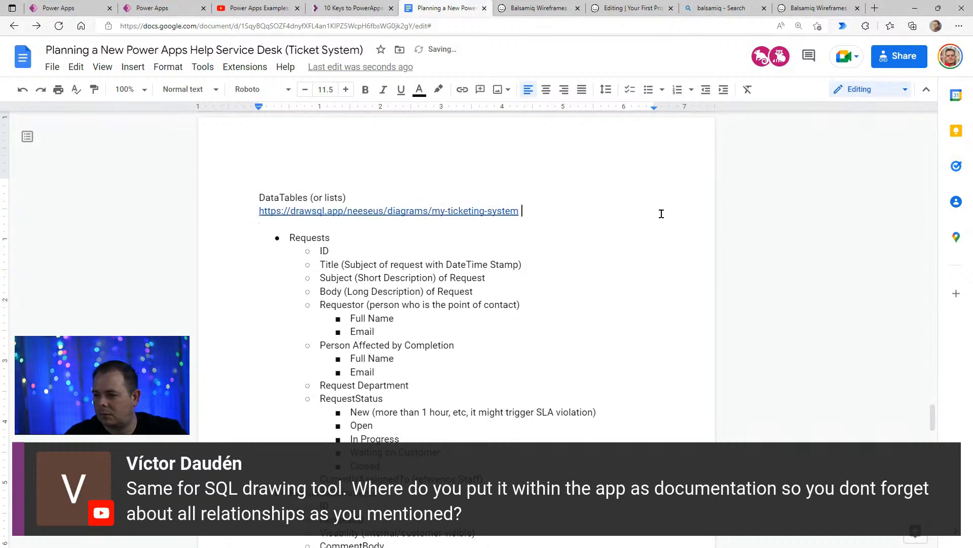
key("Up")
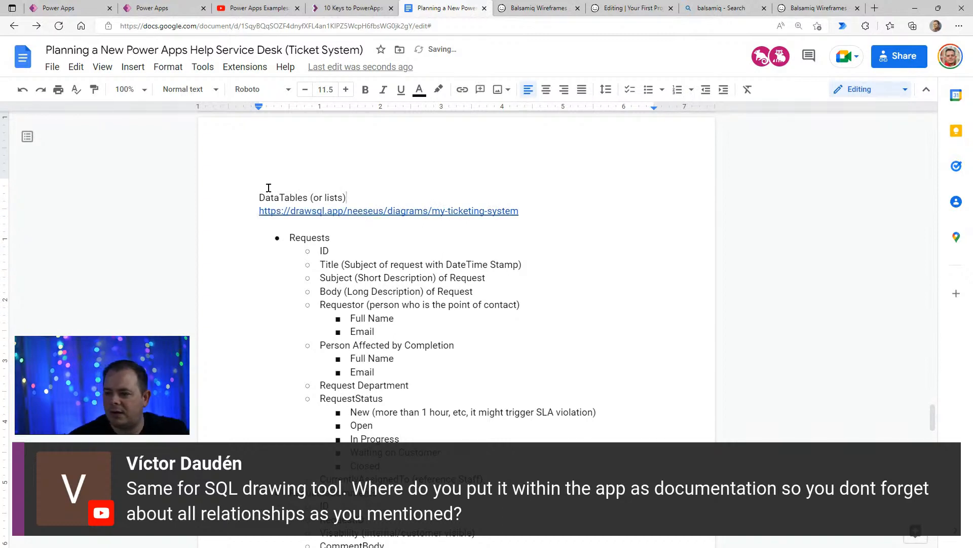
left_click(597, 220)
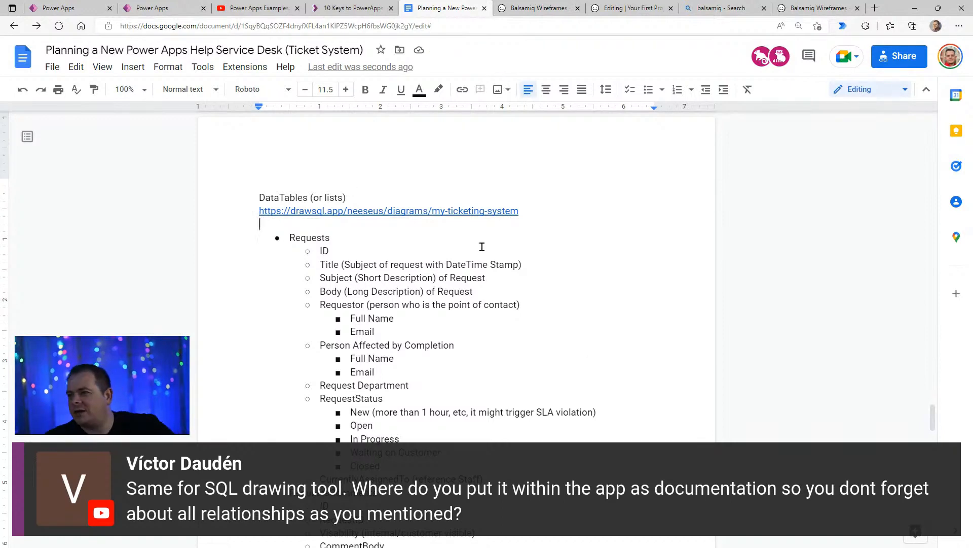
- Review the planning document from the requirements sections down to the RequestStatus entries under Requests
scroll(497, 290, "up", 20)
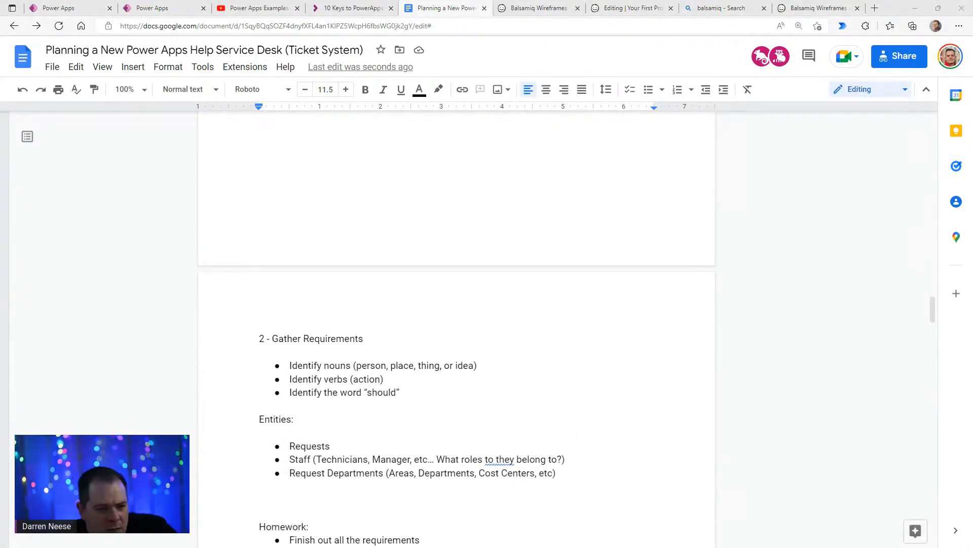
left_click(489, 456)
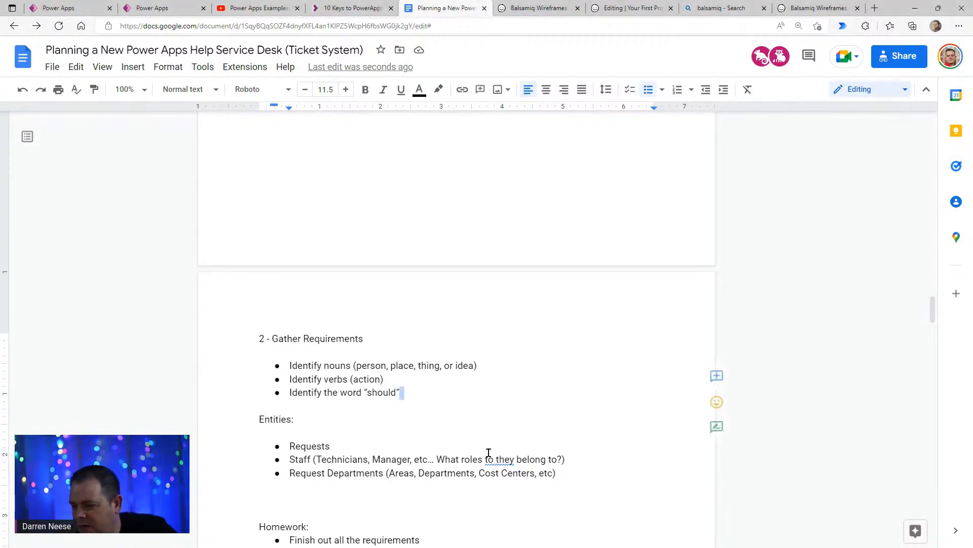
scroll(491, 448, "down", 6)
scroll(491, 451, "up", 15)
scroll(490, 449, "down", 15)
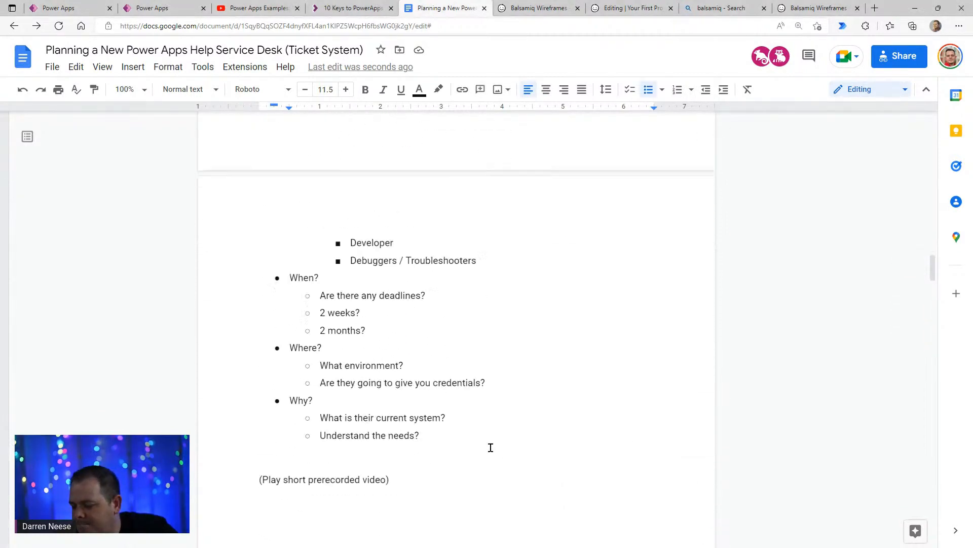
scroll(496, 430, "down", 20)
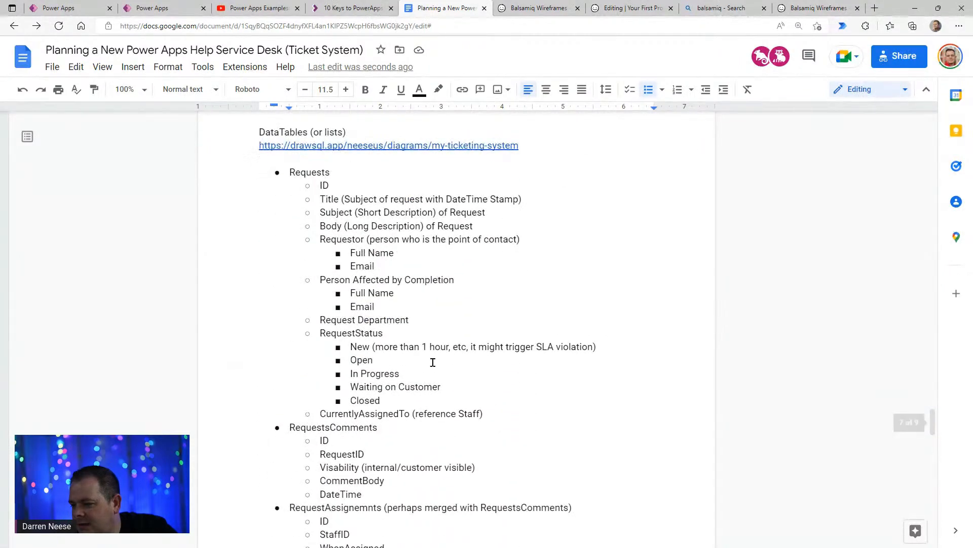
left_click(395, 357)
left_click(400, 346)
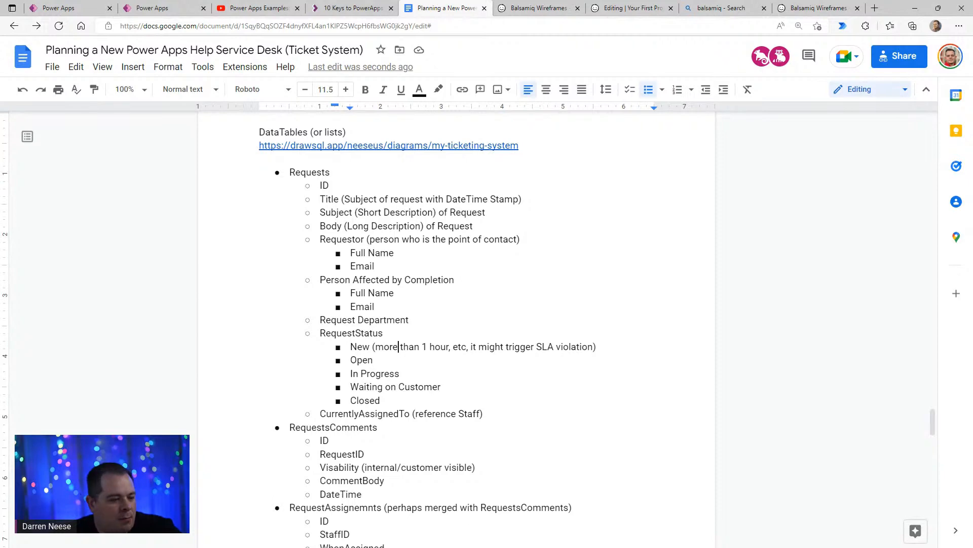
- Switch to Balsamiq Wireframes in a maximized window and move the DrawSQL window out of the way
key("alt+Tab")
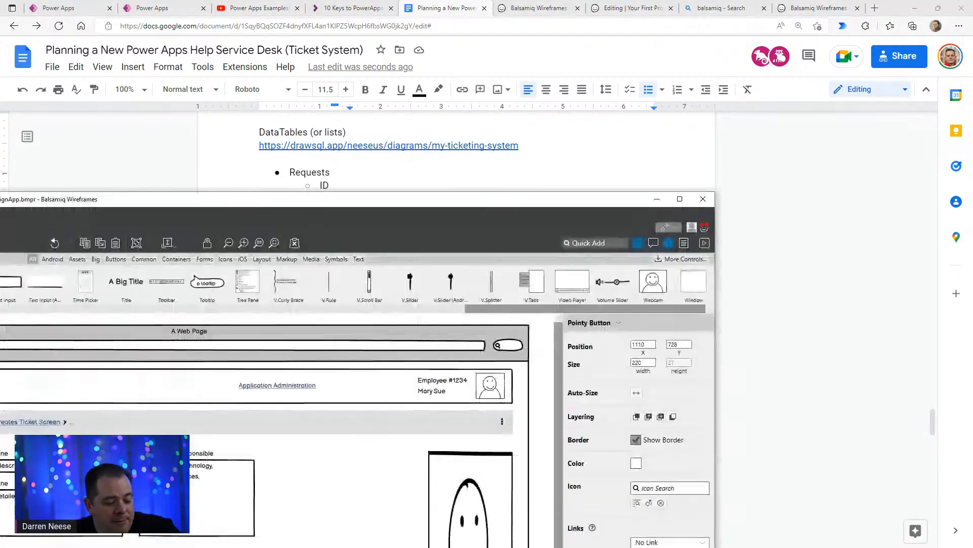
left_click_drag(351, 194, 603, 1)
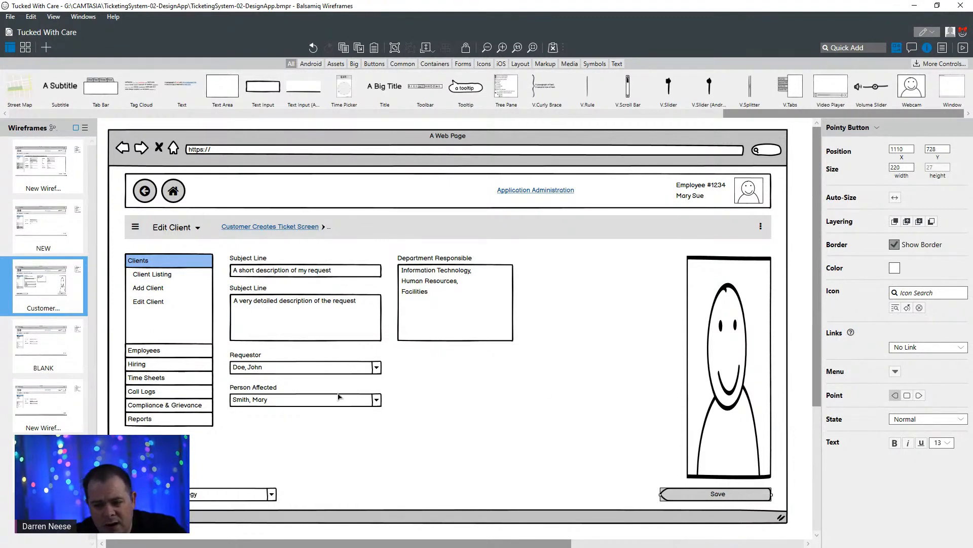
left_click(482, 310)
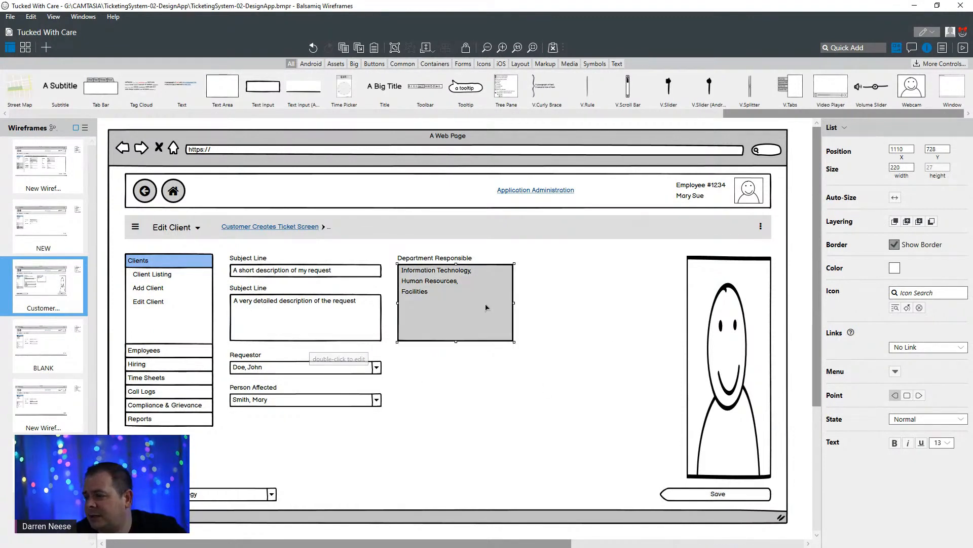
mouse_move(725, 7)
left_mouse_down()
mouse_move(687, 59)
mouse_move(633, 242)
mouse_move(699, 108)
mouse_move(709, 1)
left_mouse_up()
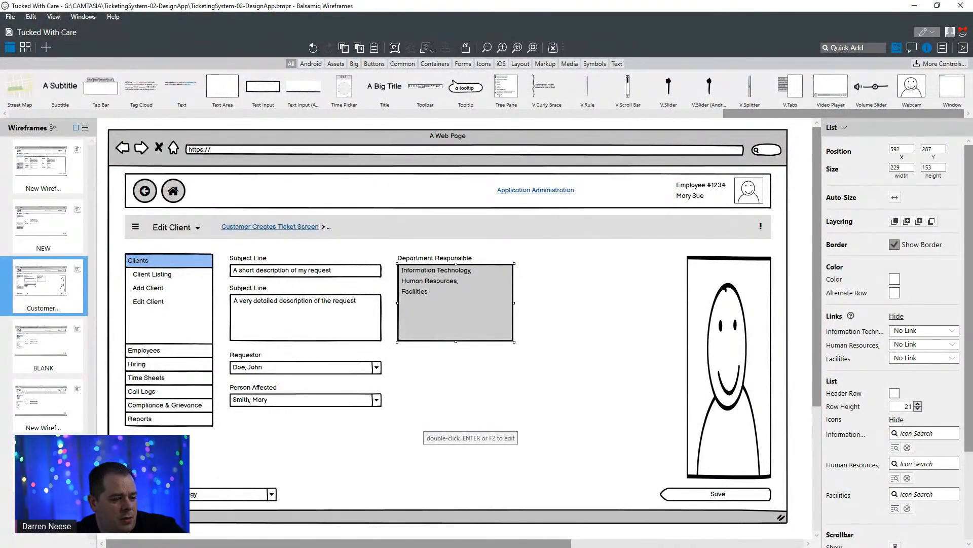
key("alt+Tab")
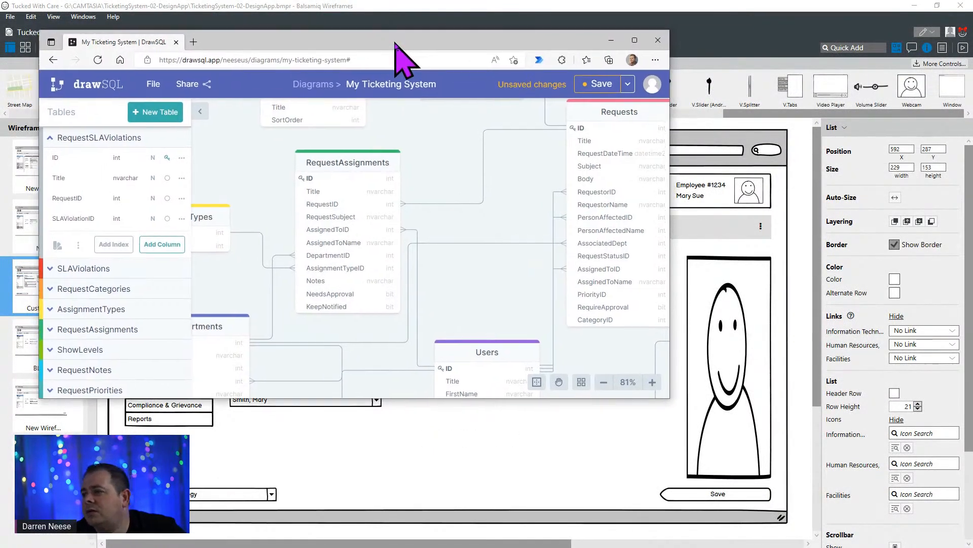
left_click_drag(395, 43, 451, 0)
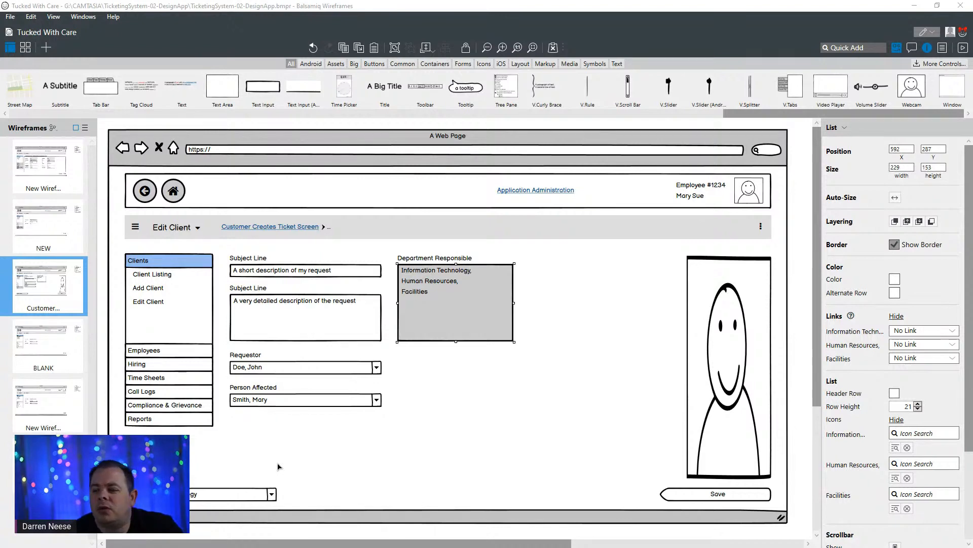
- Move the Requestor and Person Affected labels with their dropdowns down together to Y 496, leaving room beneath the detailed description box
left_click(336, 324)
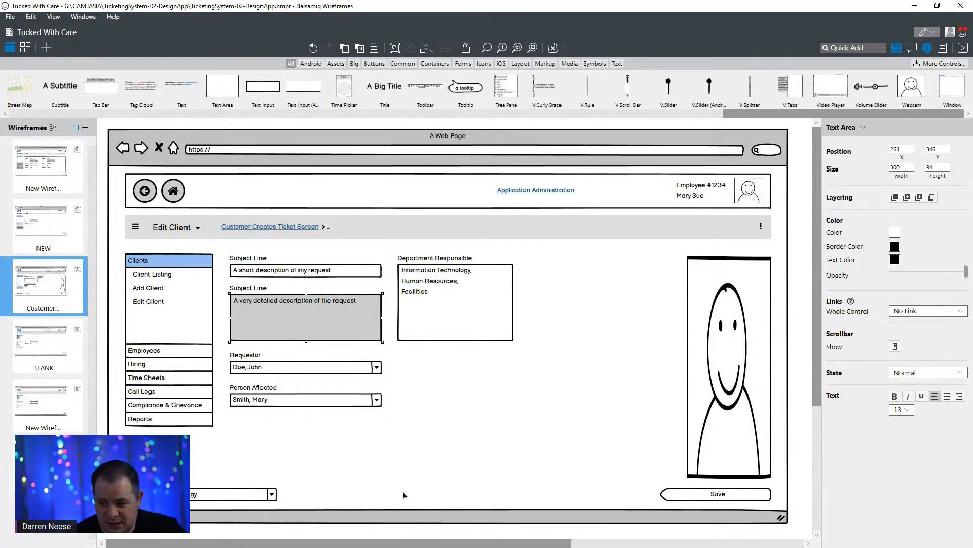
left_click(248, 355)
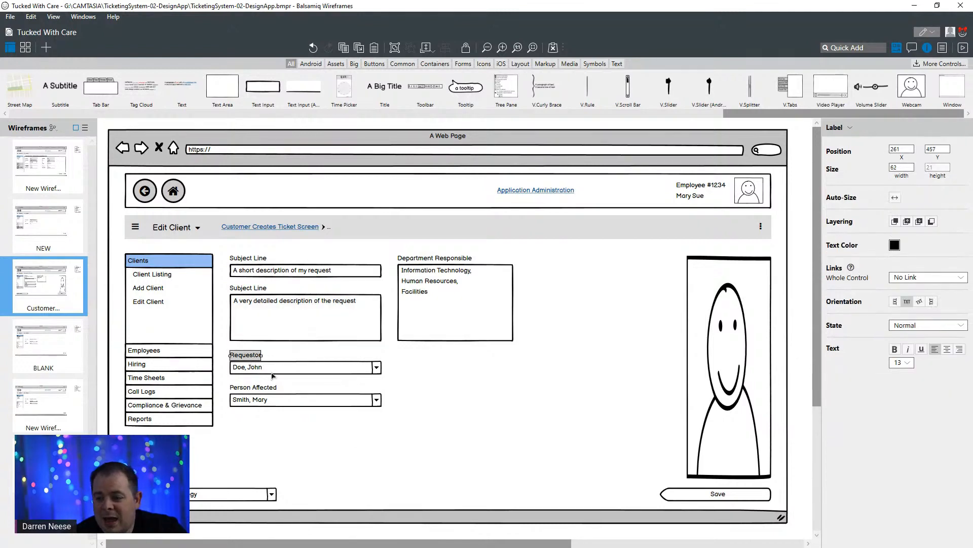
left_click(272, 373, "shift")
left_click(259, 388, "shift")
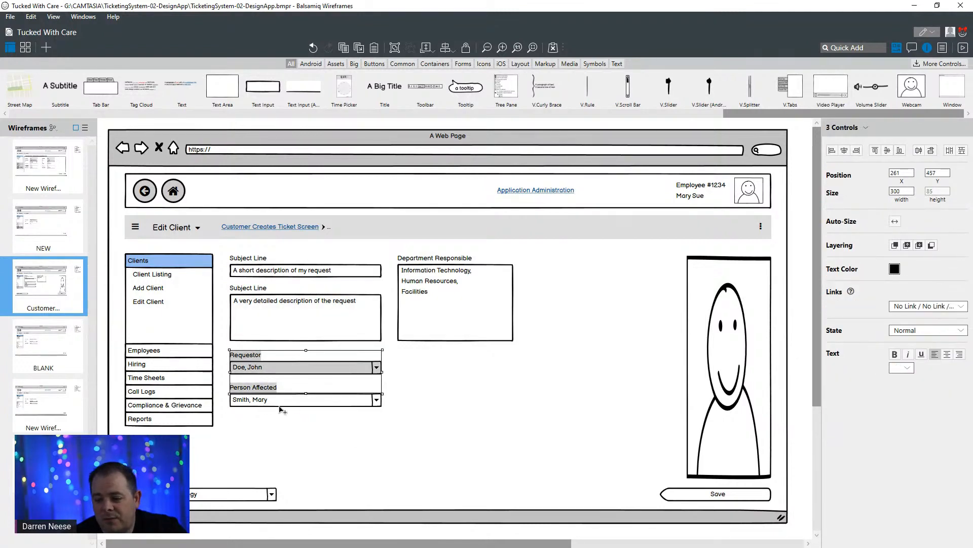
left_click(295, 402, "shift")
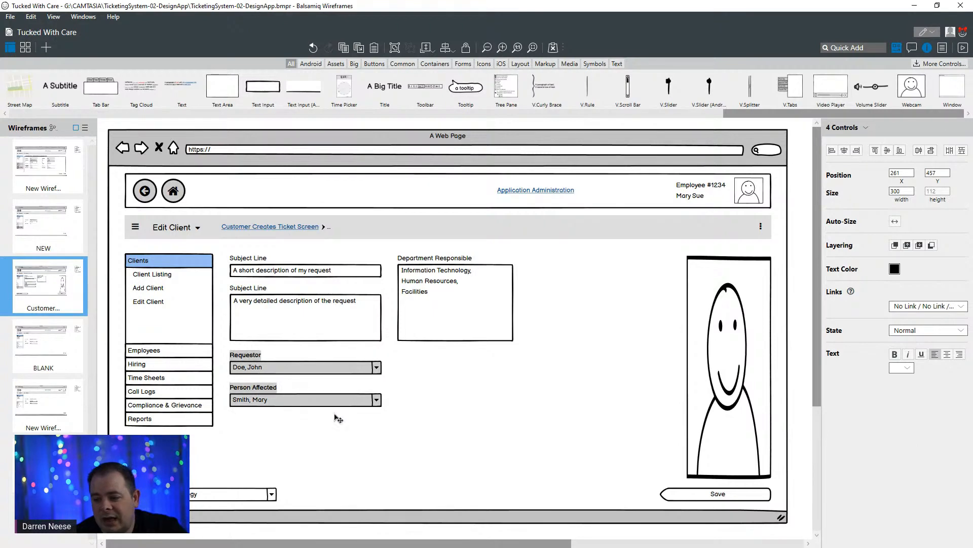
left_click_drag(340, 404, 343, 423)
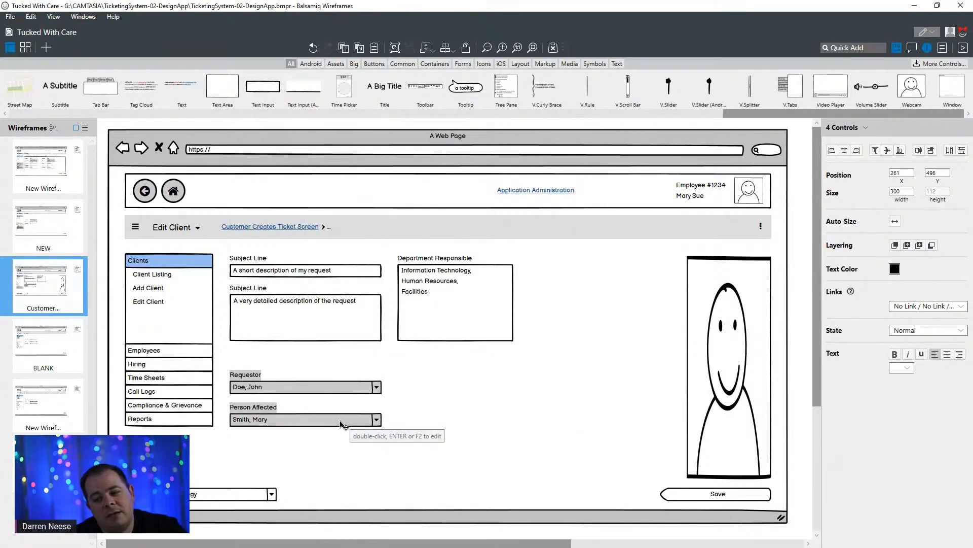
left_click(467, 409)
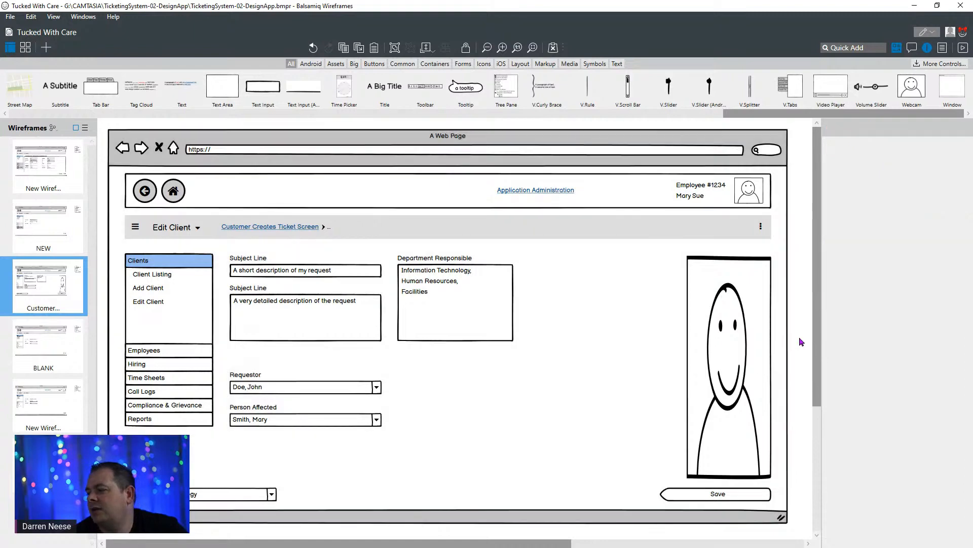
left_click(799, 338)
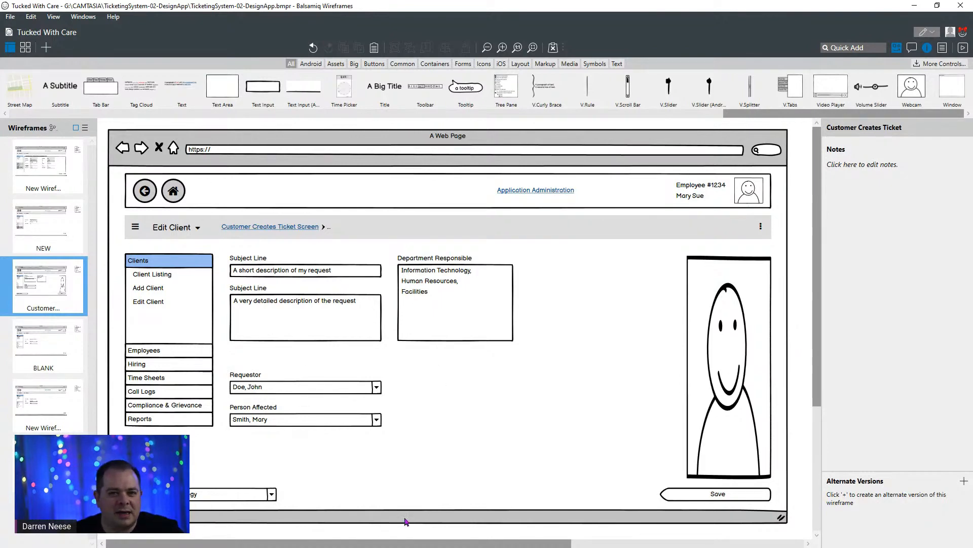
- Duplicate the upper Subject Line label and its text input to Y 440, between the detailed description box and the Requestor field
left_click(249, 261)
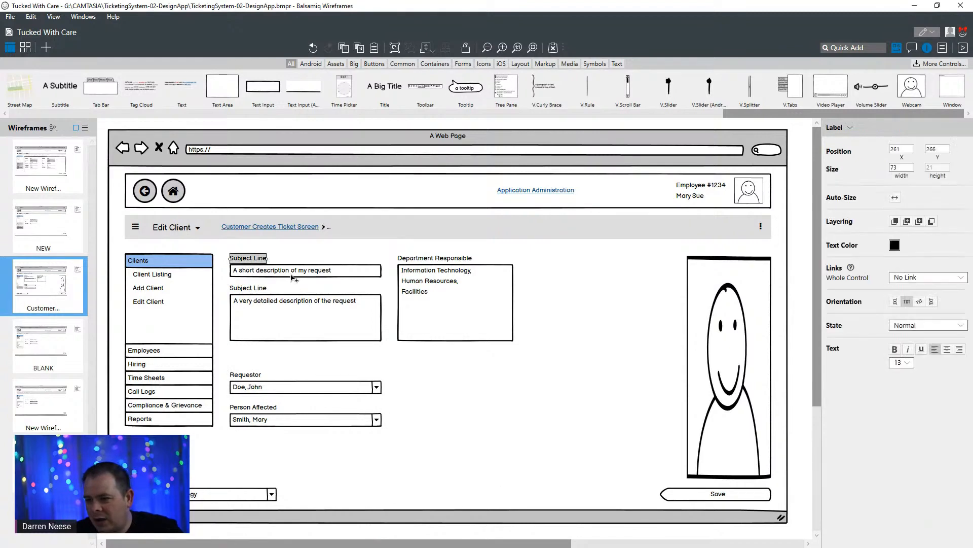
left_click(293, 277, "shift")
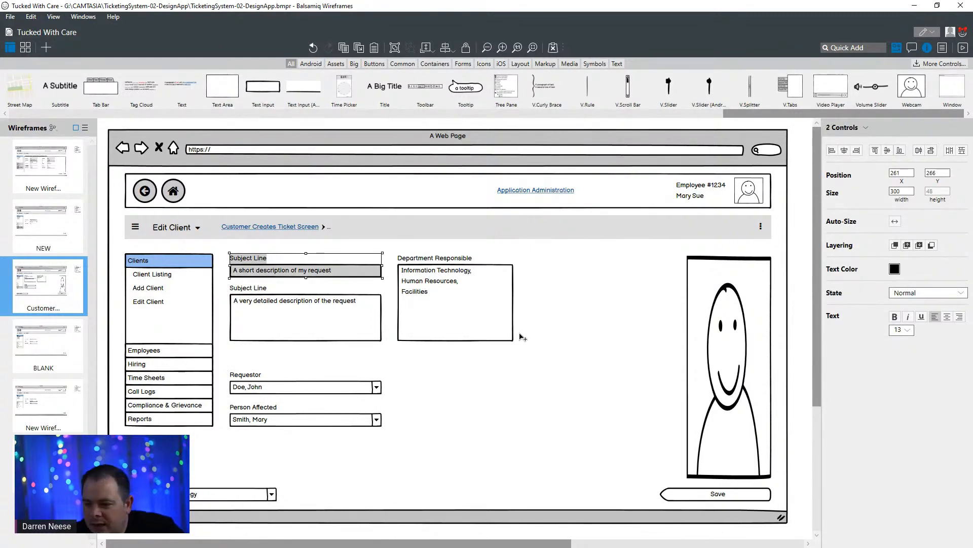
left_click_drag(357, 274, 360, 364)
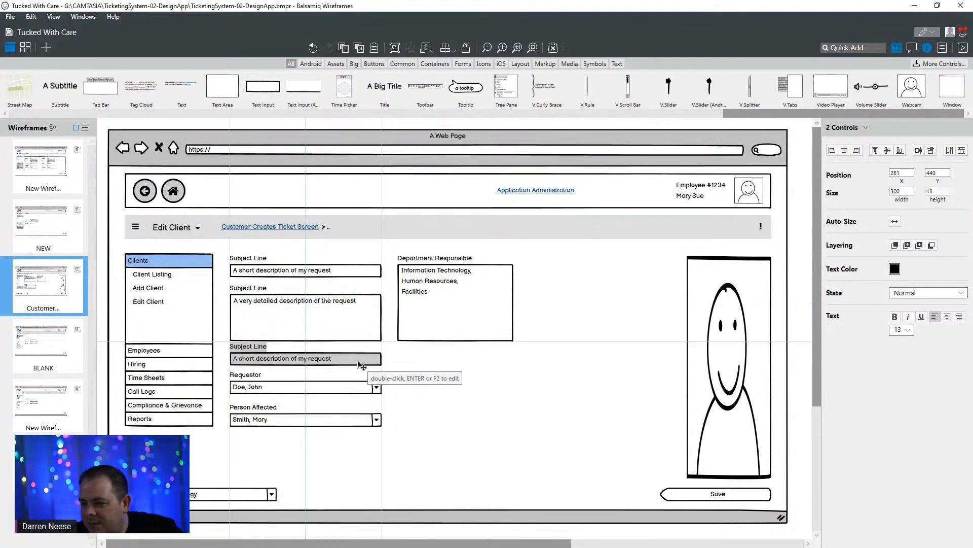
- Move the duplicated Subject Line field, Requestor and Person Affected fields down together to Y 456, leaving a gap below the detailed description box
left_click(256, 379, "shift")
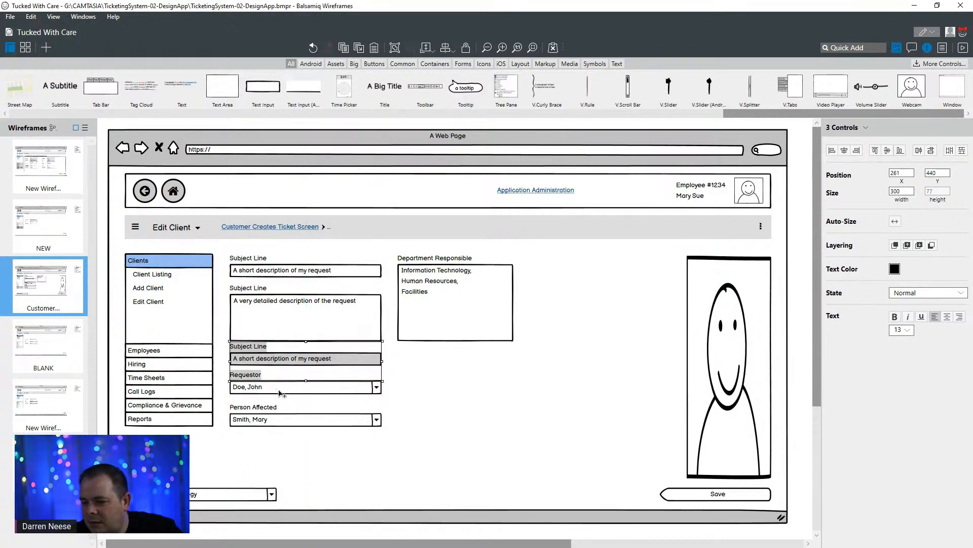
left_click(279, 391, "shift")
left_click(264, 410, "shift")
left_click(330, 421, "shift")
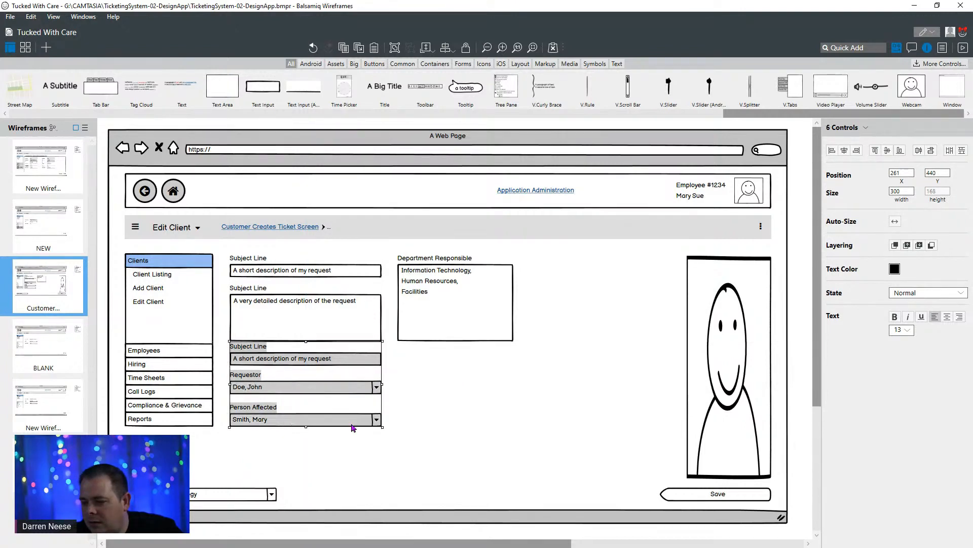
left_click_drag(355, 425, 355, 433)
left_click(473, 400)
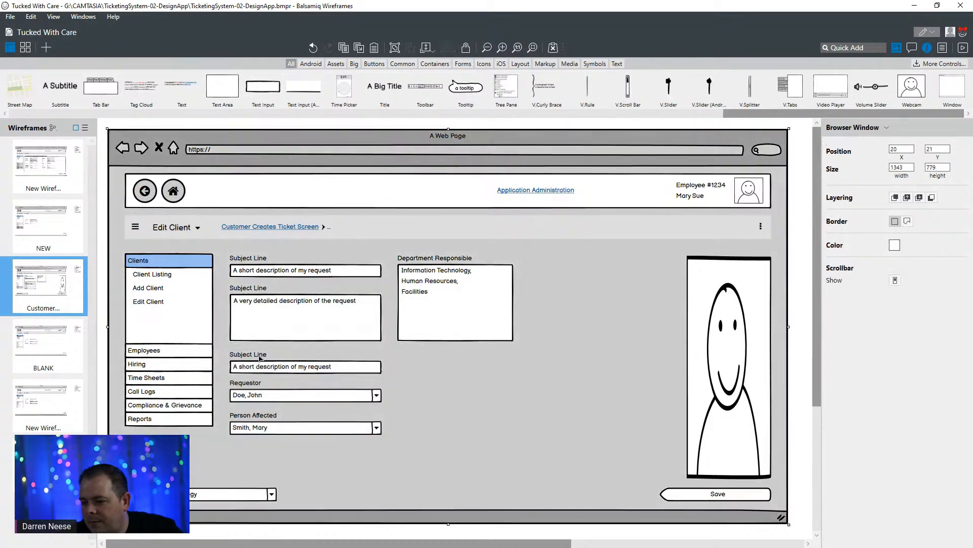
- Rename the duplicated Subject Line label above the Requestor field to "Suggested Technician"
left_click(263, 355)
key("Return")
type("Sug")
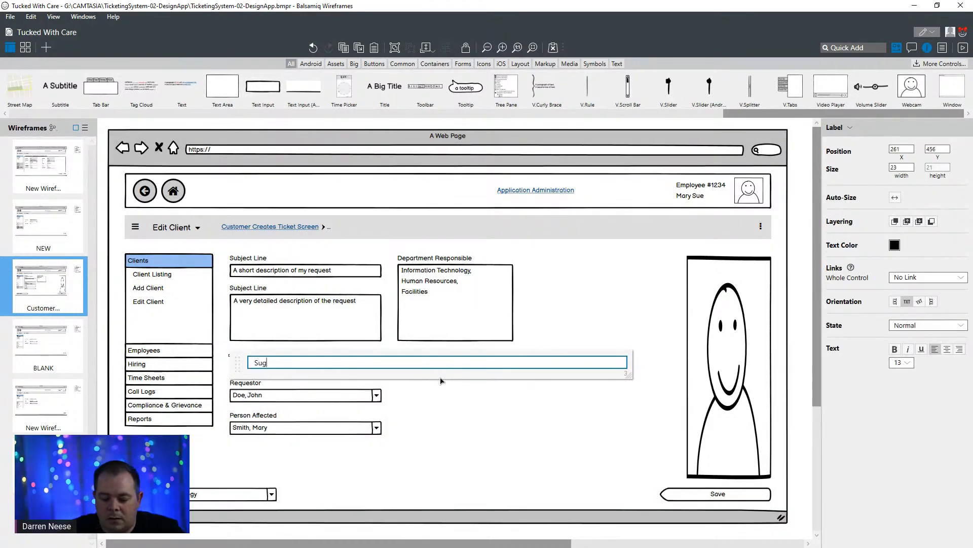
type("gested Technician")
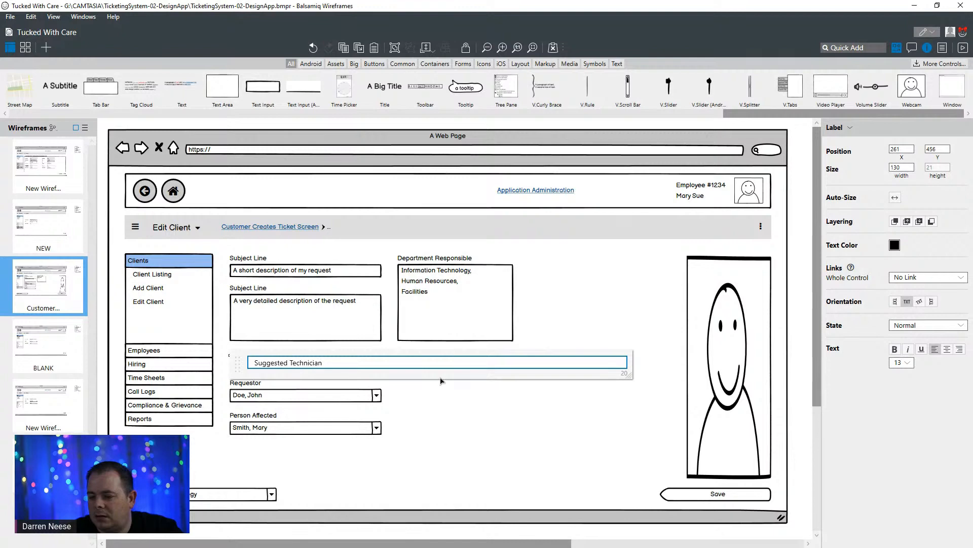
key("ctrl+Left")
left_click(487, 390)
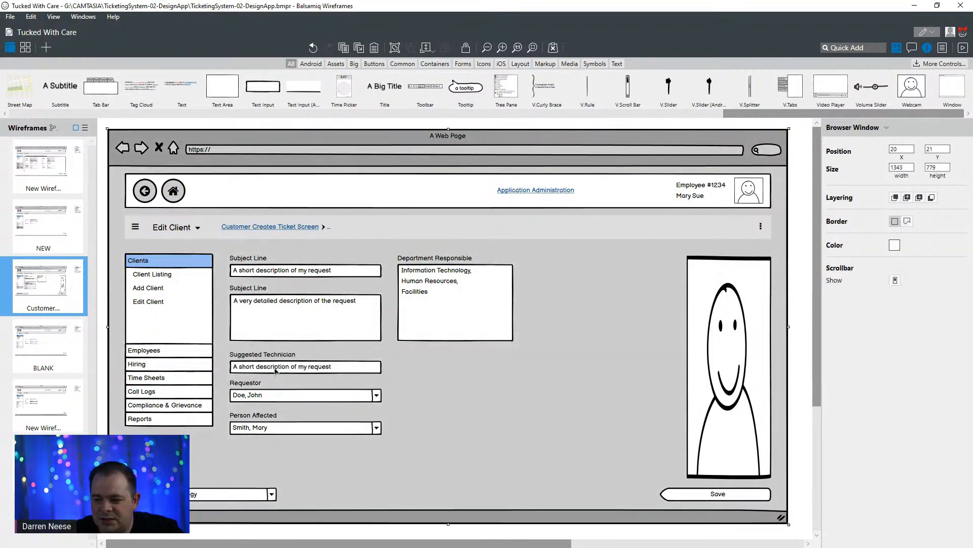
- Set the text in the Suggested Technician input to "Who might be the person who should fill the request"
left_click(276, 371)
double_click(302, 371)
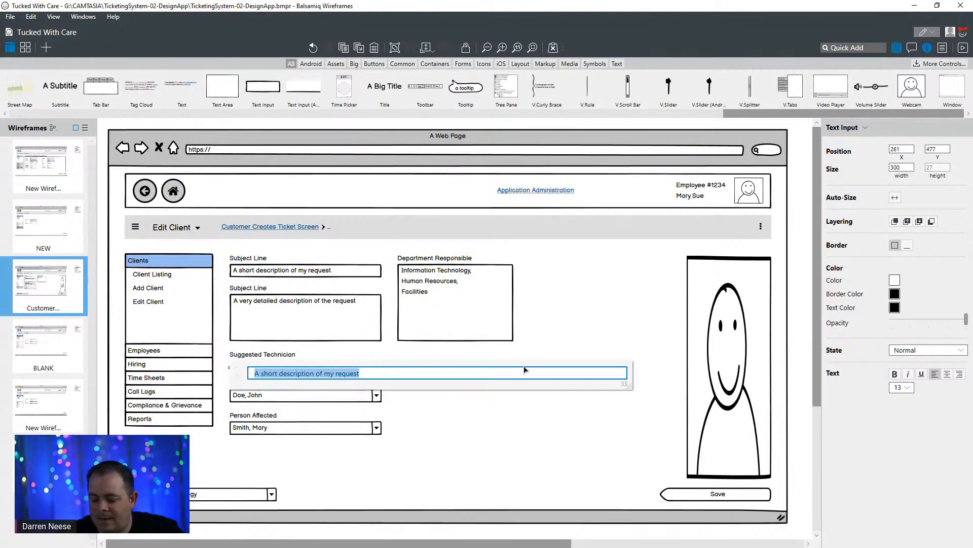
type("Who might")
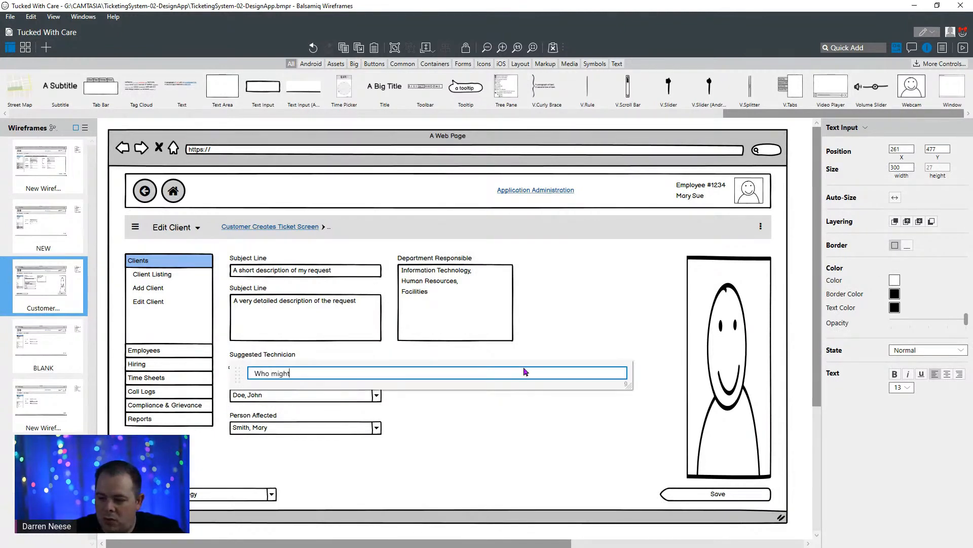
type(" be the ")
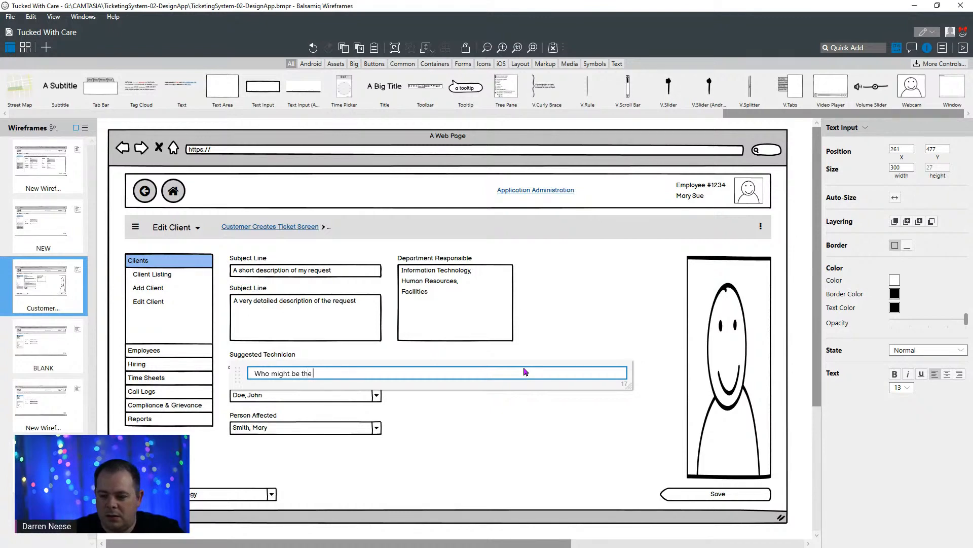
type("person who should ")
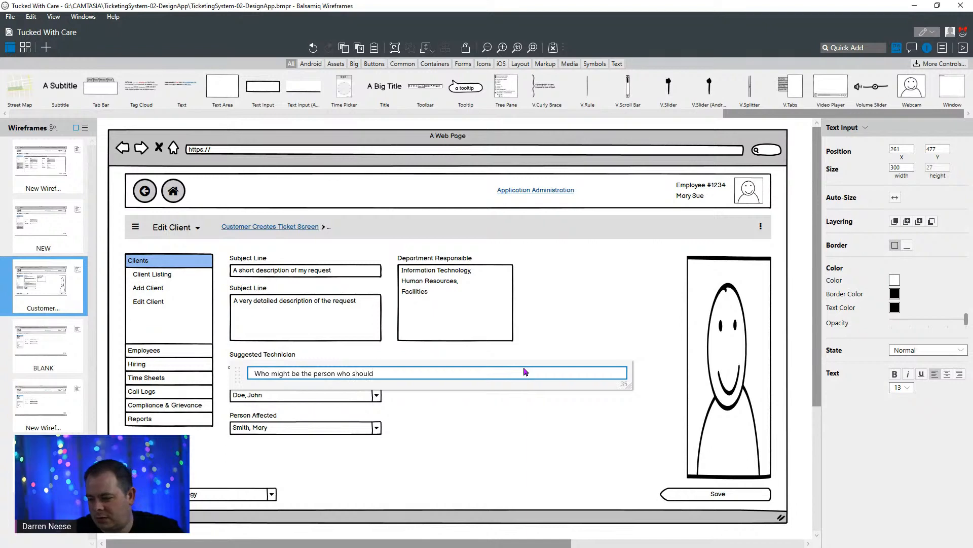
type("do the")
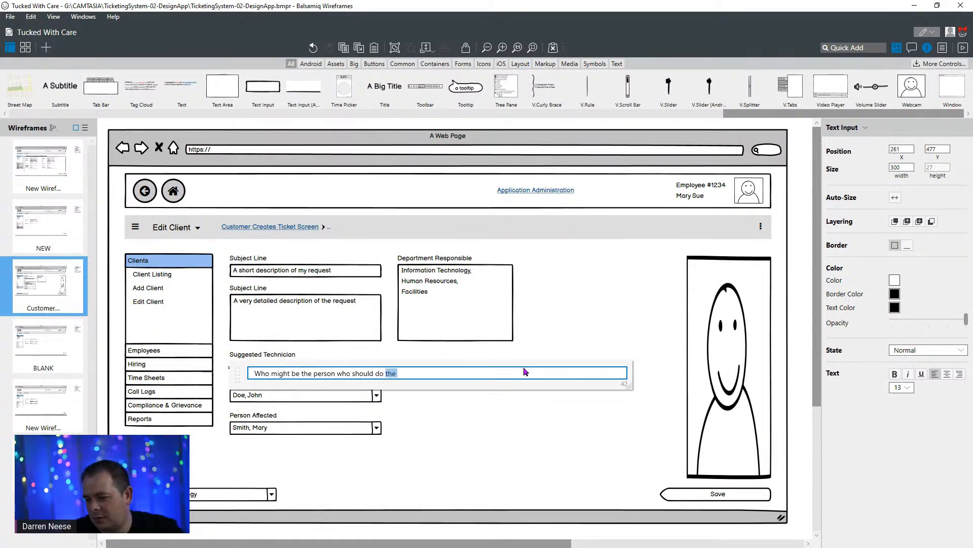
key("BackSpace")
key("BackSpace")
key("BackSpace")
key("BackSpace")
type("fill ")
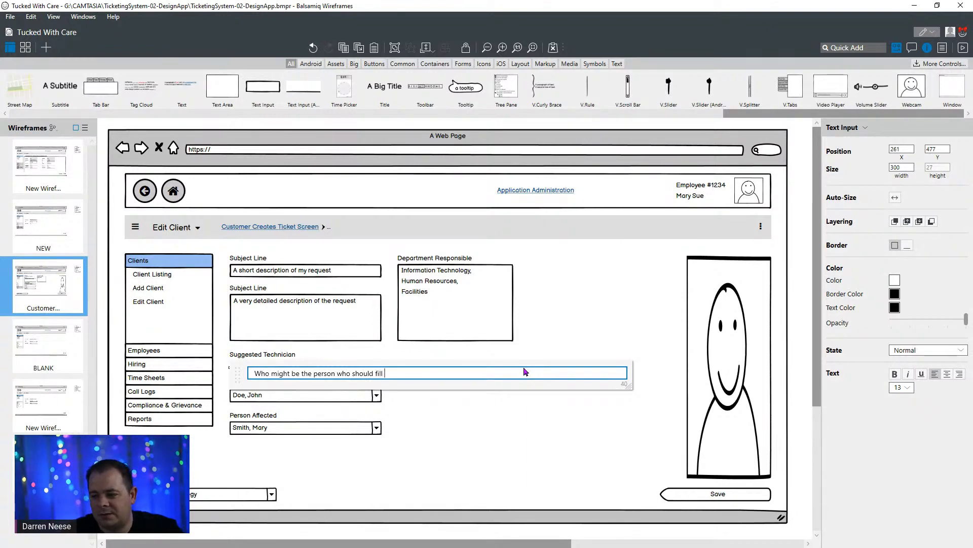
type("the request")
key("Return")
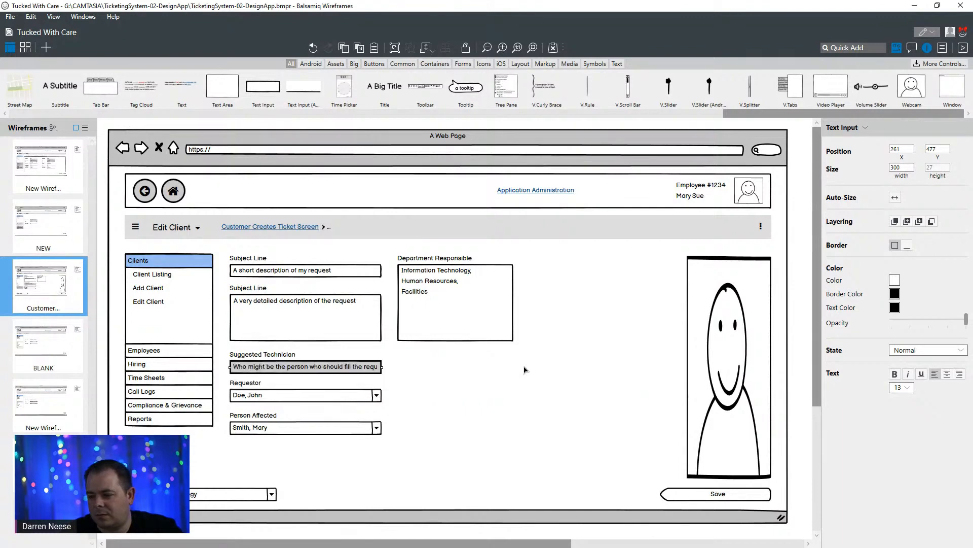
left_click(524, 369)
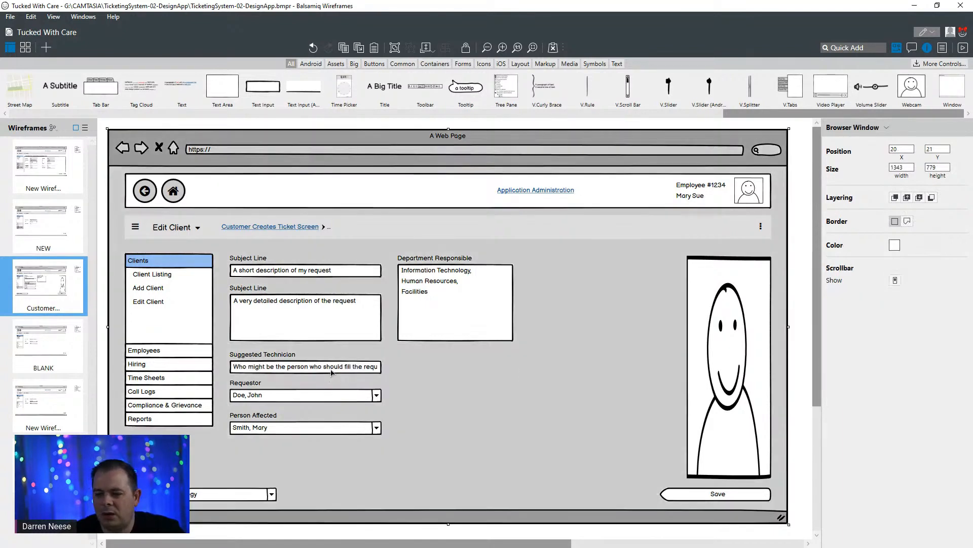
left_click(335, 373)
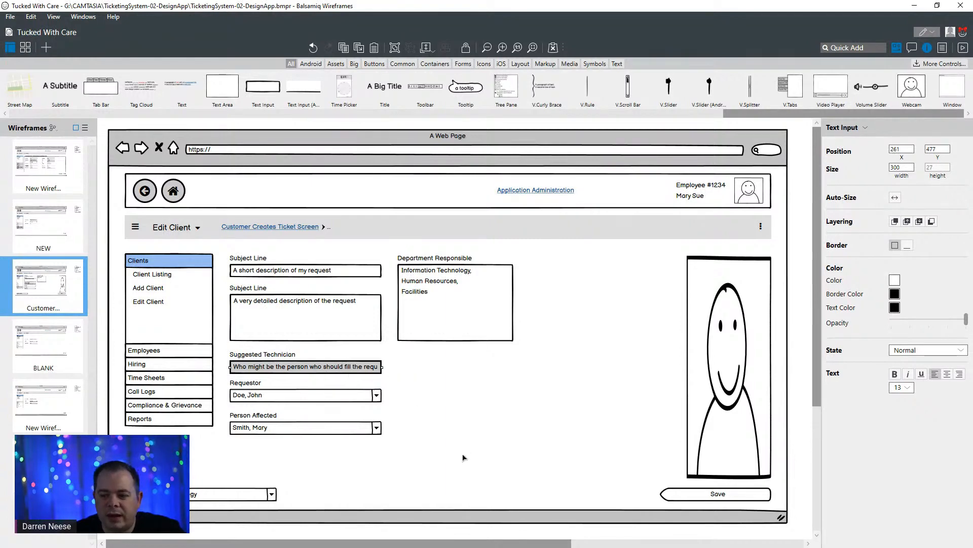
left_click(476, 401)
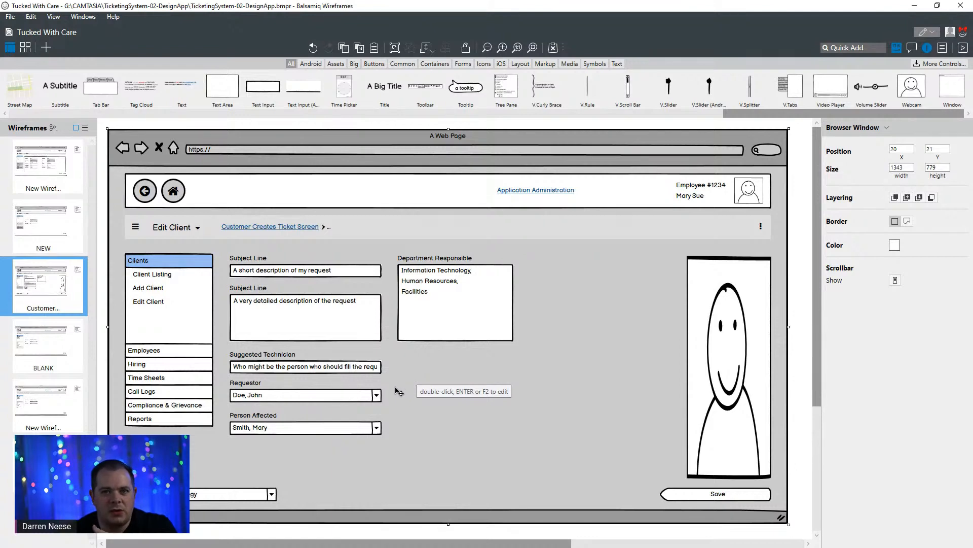
left_click(253, 389)
left_click(272, 394)
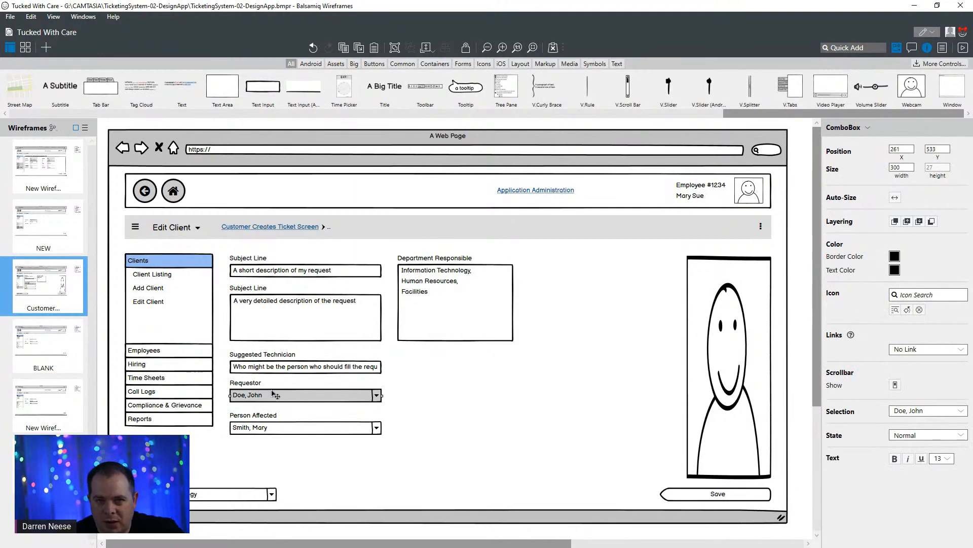
left_click(305, 370)
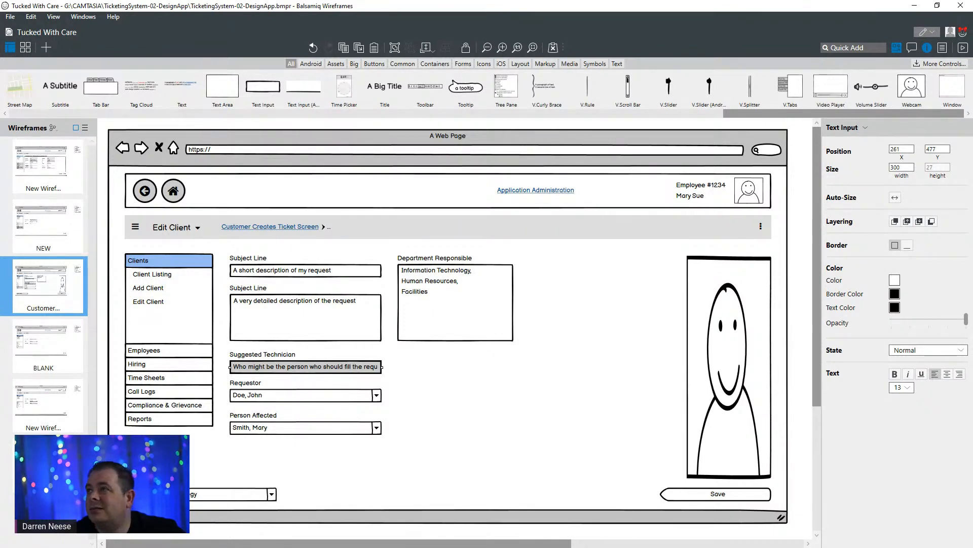
left_click(338, 318)
left_click(304, 370)
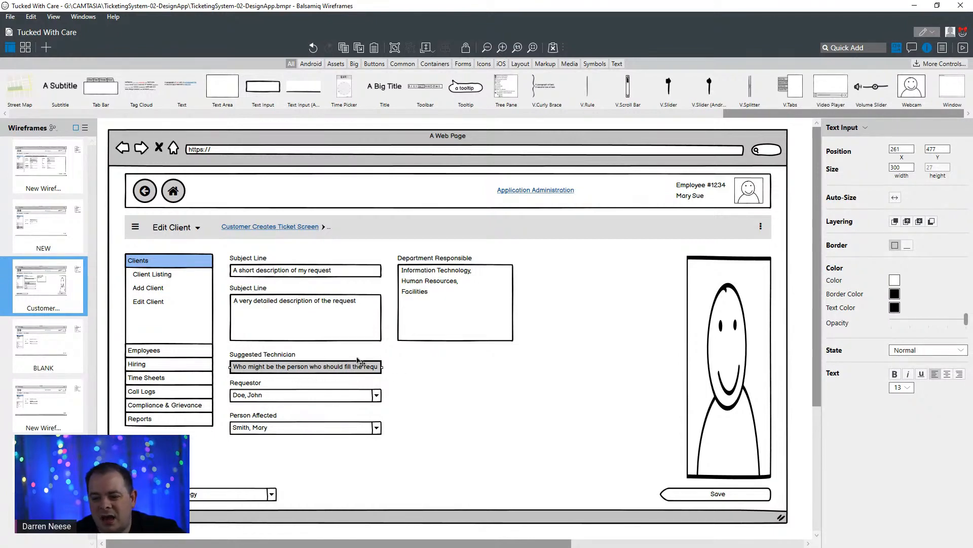
left_click(333, 318)
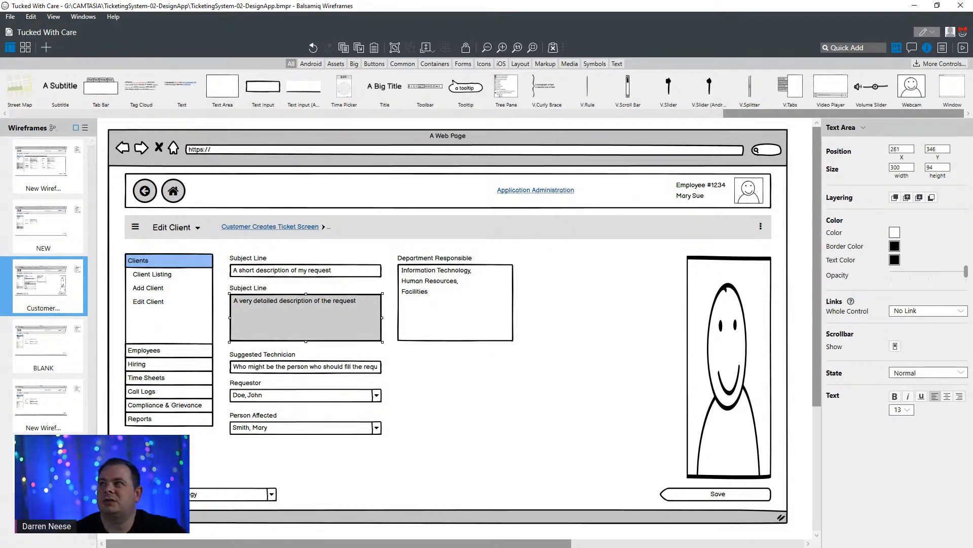
- Bring up the My Ticketing System diagram in DrawSQL to check the data model, and return to the Balsamiq wireframe
left_click_drag(578, 0, 516, 184)
double_click(516, 183)
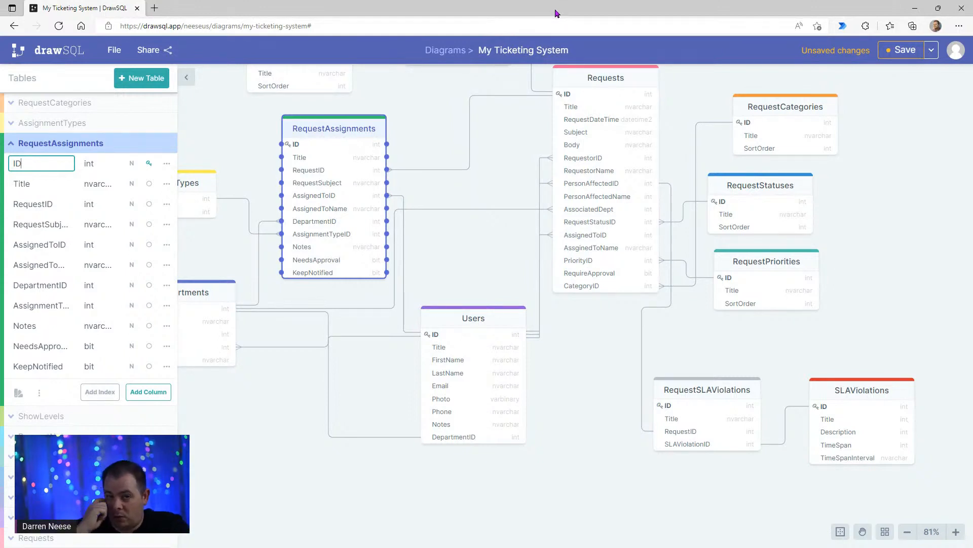
left_click_drag(556, 14, 557, 545)
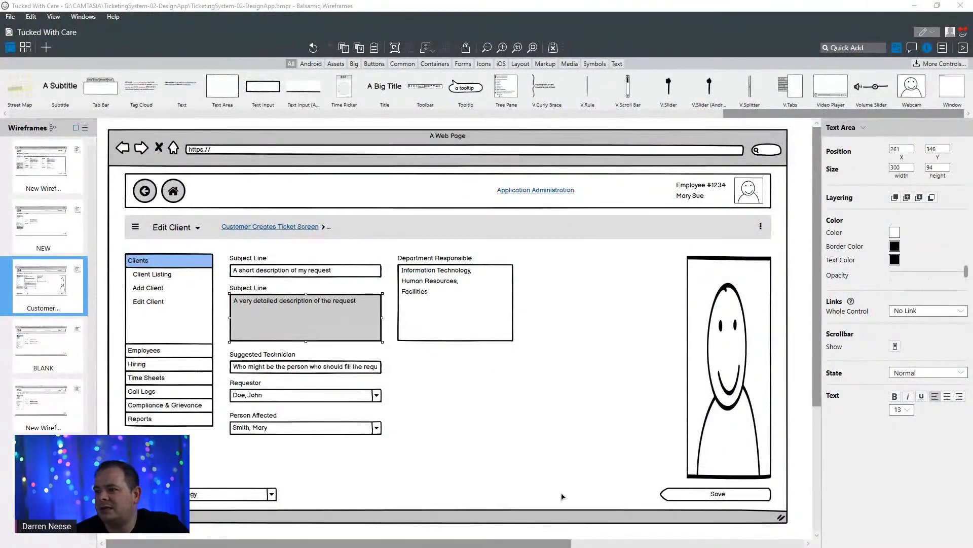
left_click(444, 434)
left_click(344, 373)
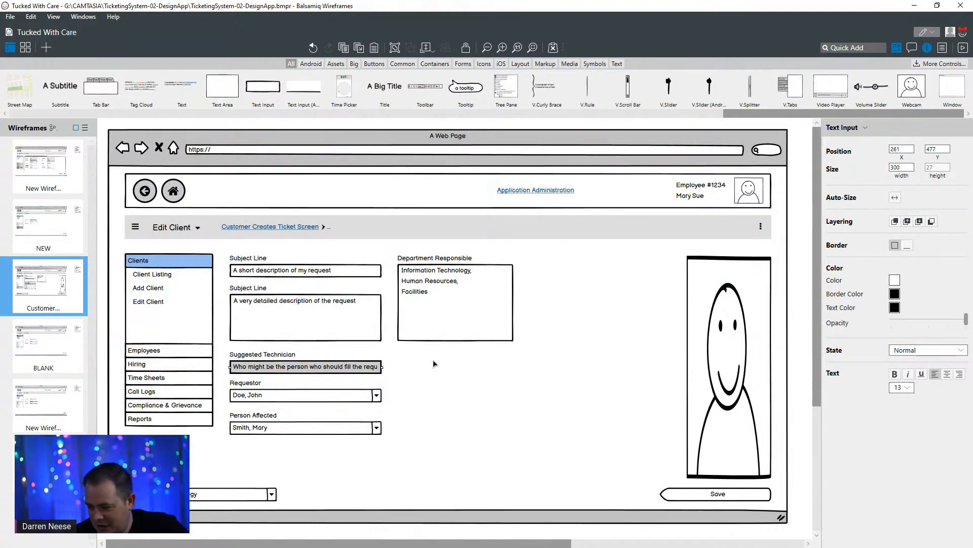
left_click(283, 324)
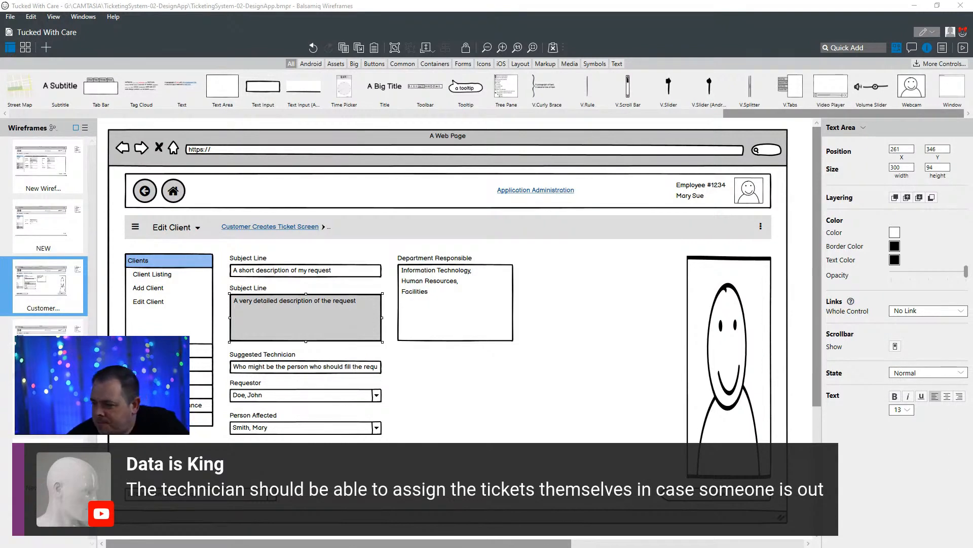
- Narrow the webcam placeholder on the ticket screen to a width of 133 from its inner side
left_click(730, 262)
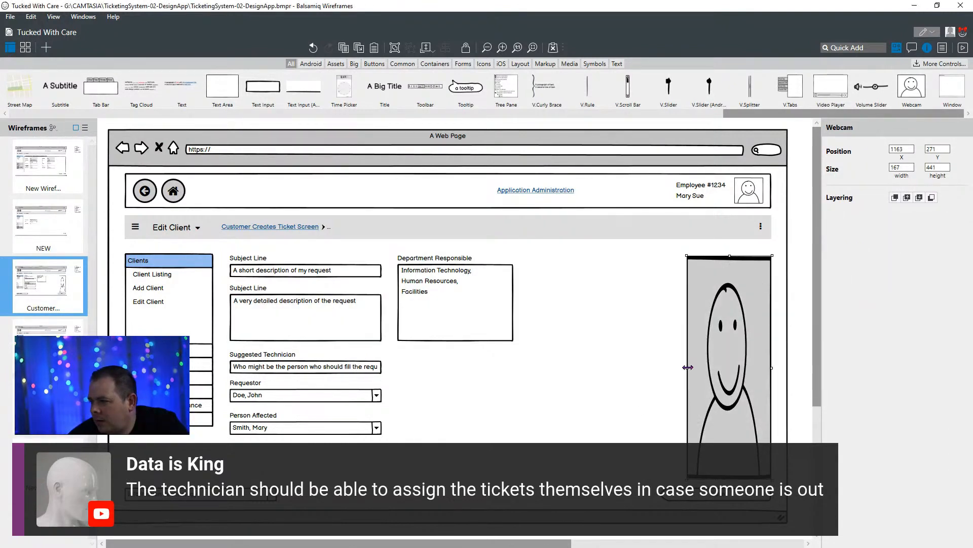
left_click_drag(688, 367, 705, 367)
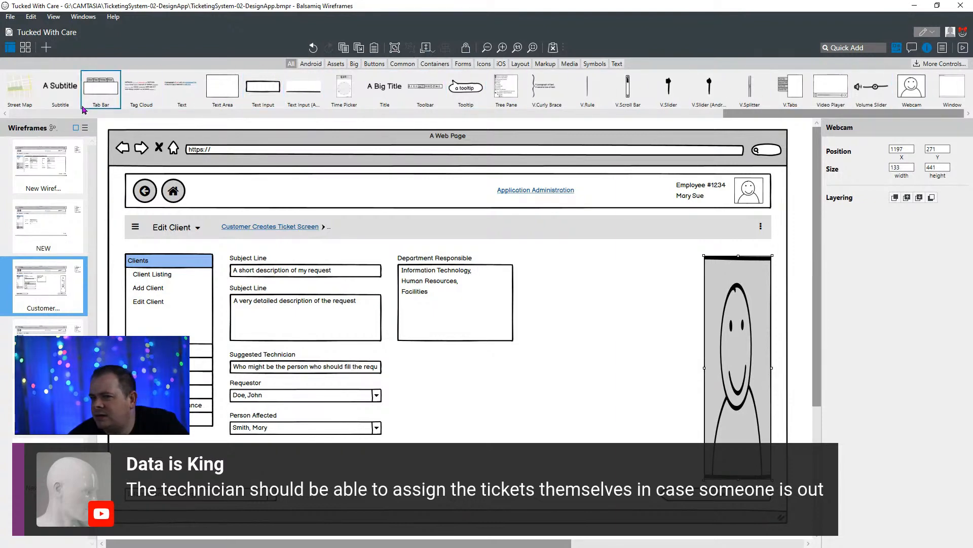
left_click_drag(907, 115, 867, 116)
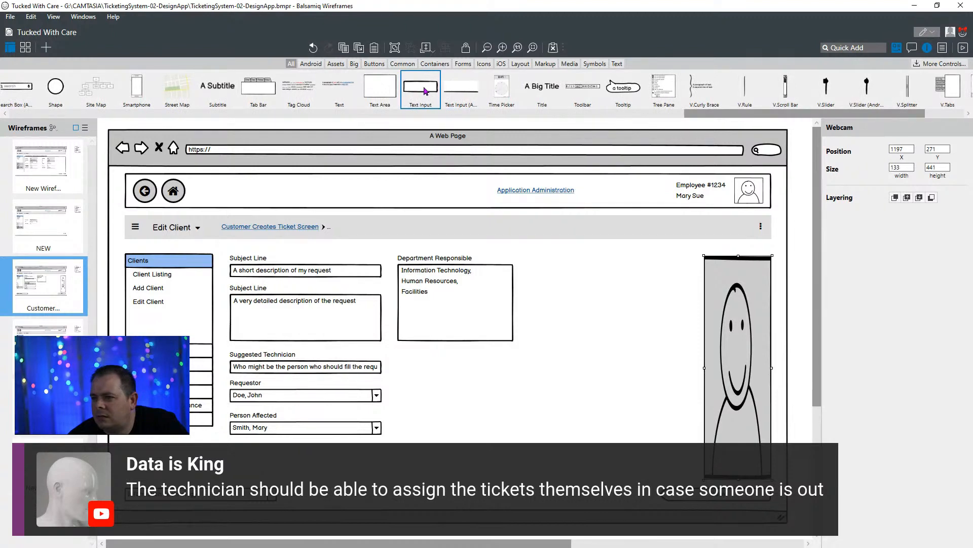
left_click_drag(425, 90, 580, 308)
left_click(612, 422)
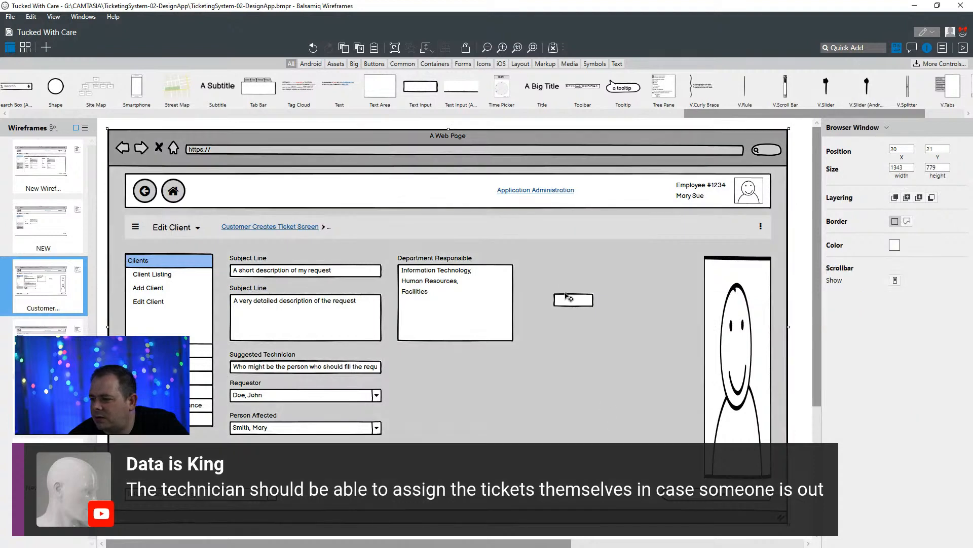
left_click(571, 302)
key("Delete")
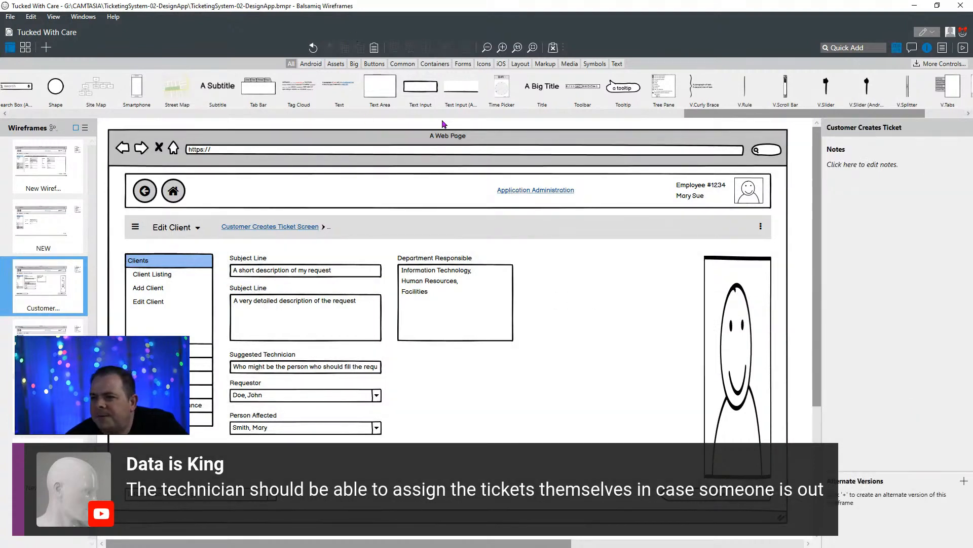
- Add a 318 by 240 Modal Screen block at X 853, Y 287 and duplicate the Department Responsible label directly above it
left_click_drag(817, 119, 611, 342)
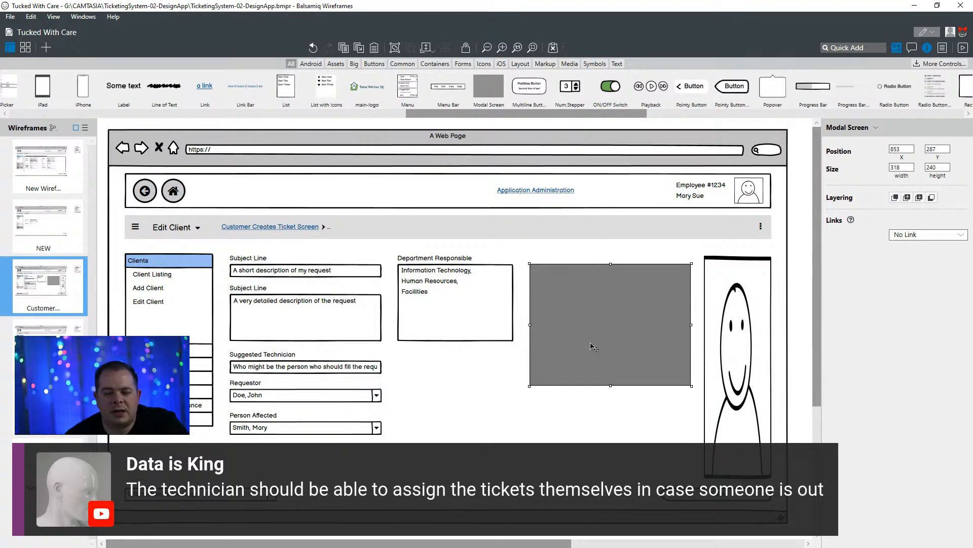
left_click(428, 259)
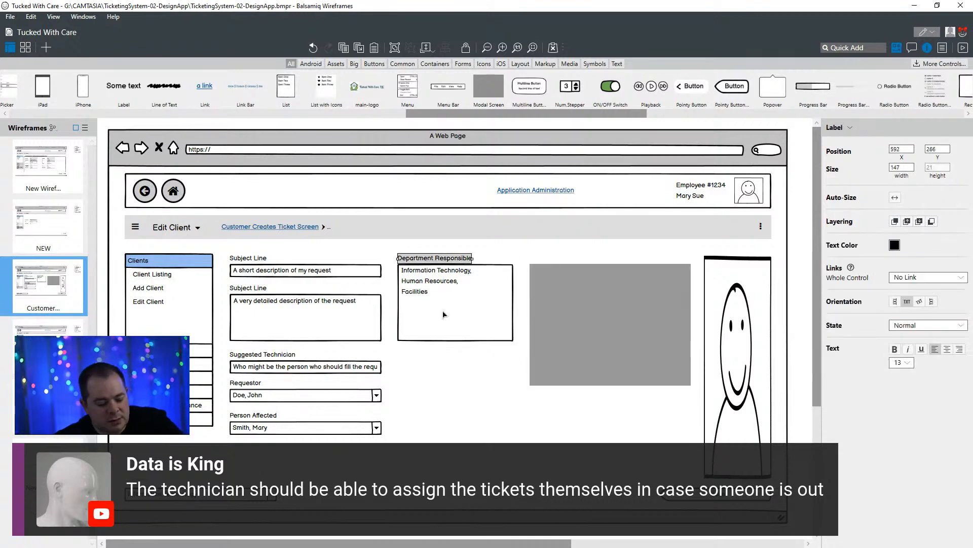
left_click_drag(458, 260, 590, 261)
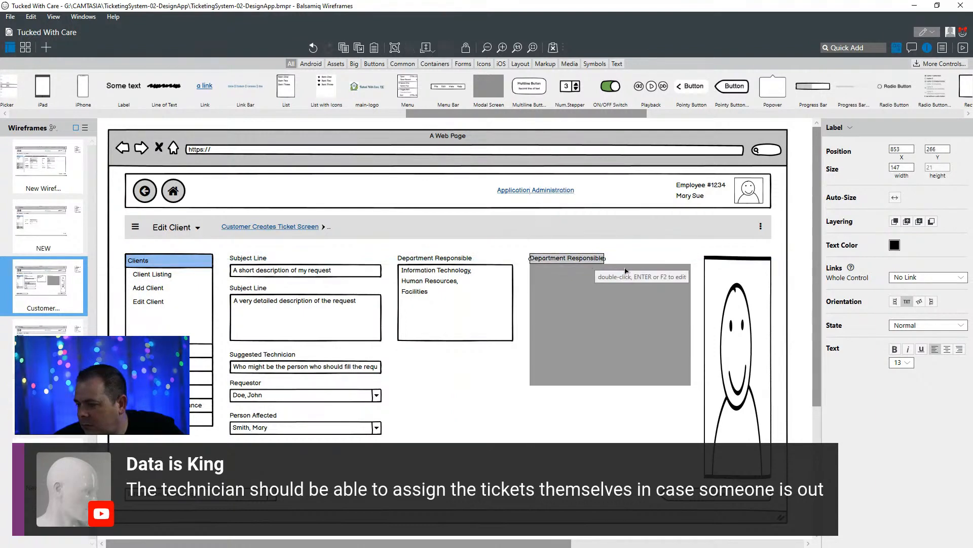
- Set the text of the duplicated Department Responsible label above the grey Modal Screen block to "Department Office Use"
double_click(595, 259)
type("Off")
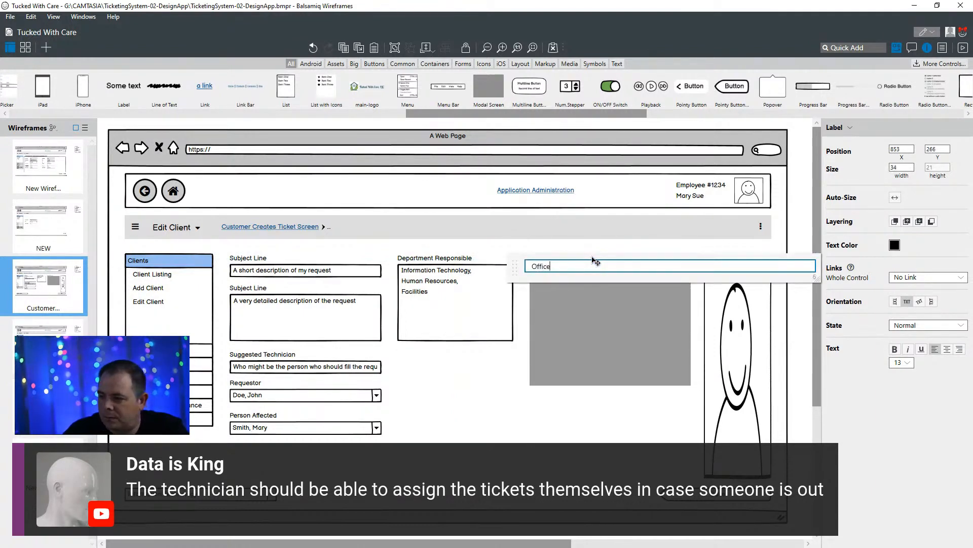
type("ice")
key("Home")
type("D")
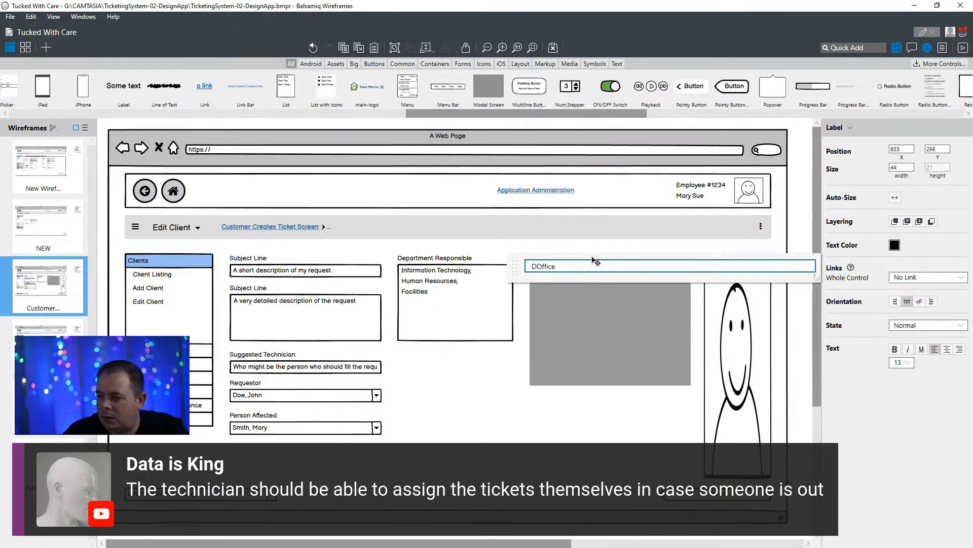
type("epartment Office")
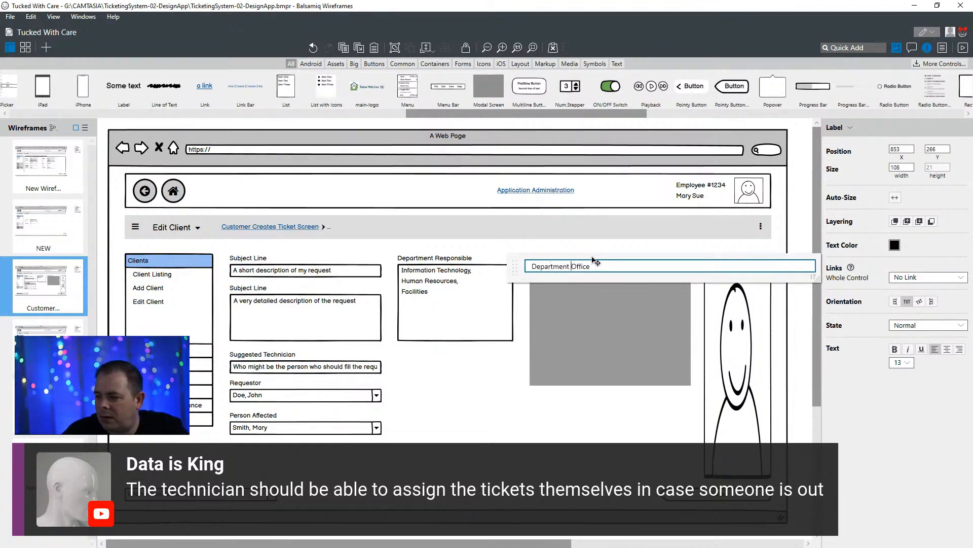
type(" Use")
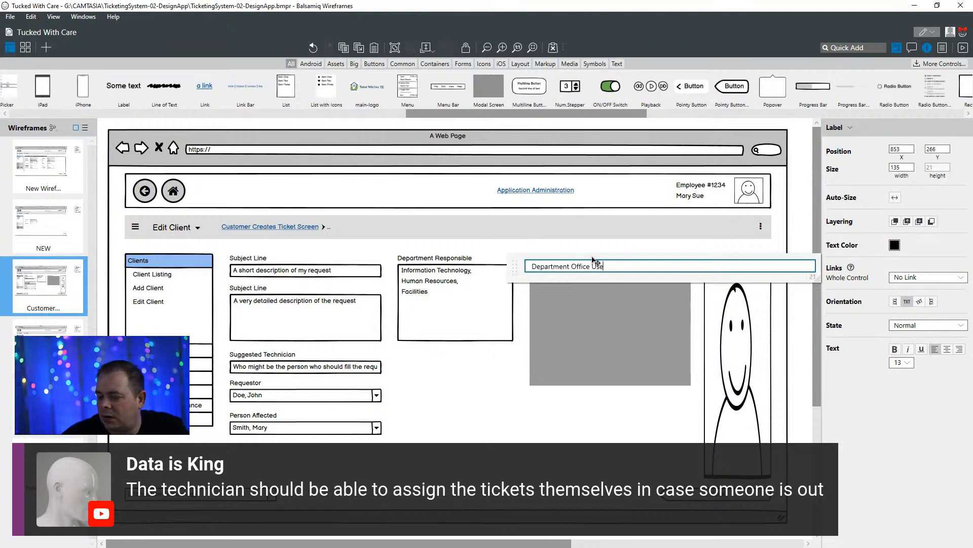
left_click(601, 458)
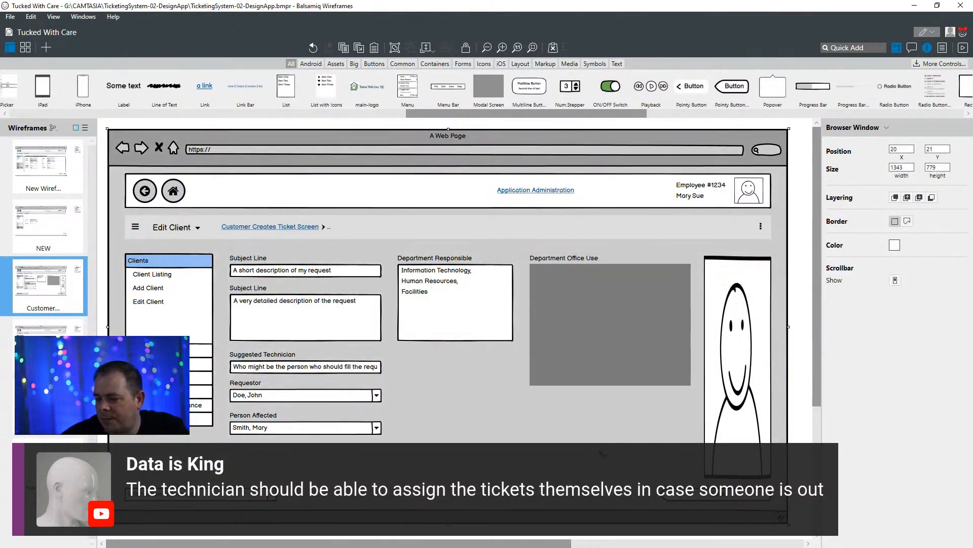
- Duplicate the Requestor label and its dropdown into the grey Department Office Use block at X 862, Y 303
left_click(445, 274)
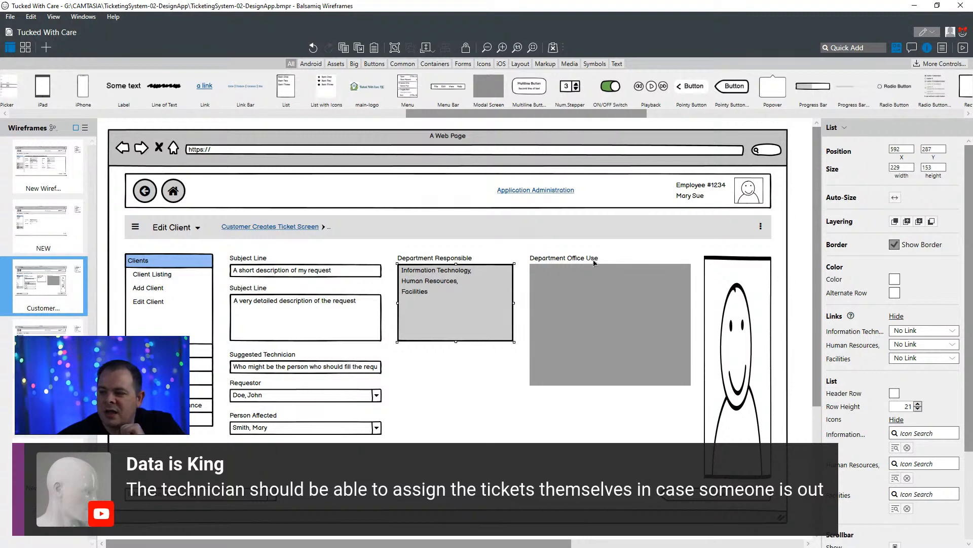
left_click(608, 318)
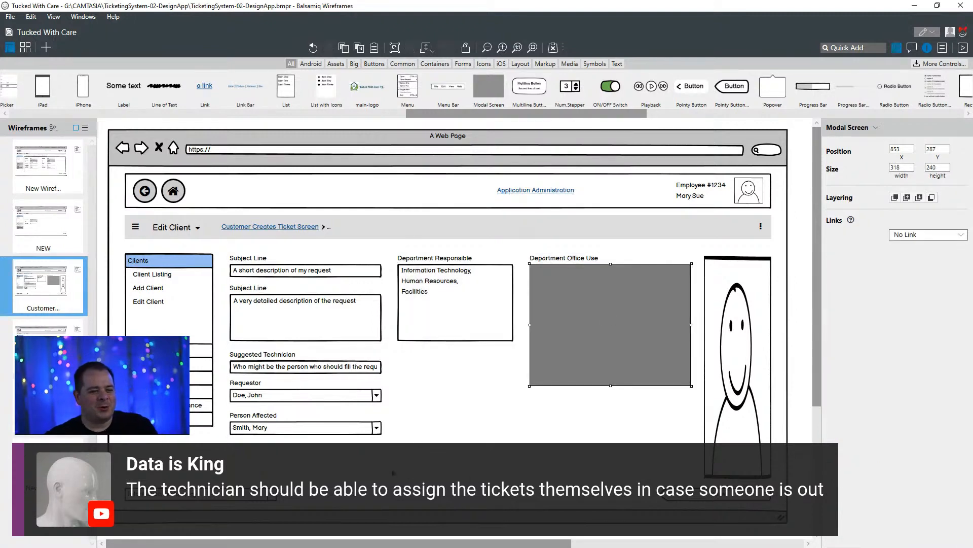
left_click(289, 358)
left_click(327, 374)
left_click(257, 388)
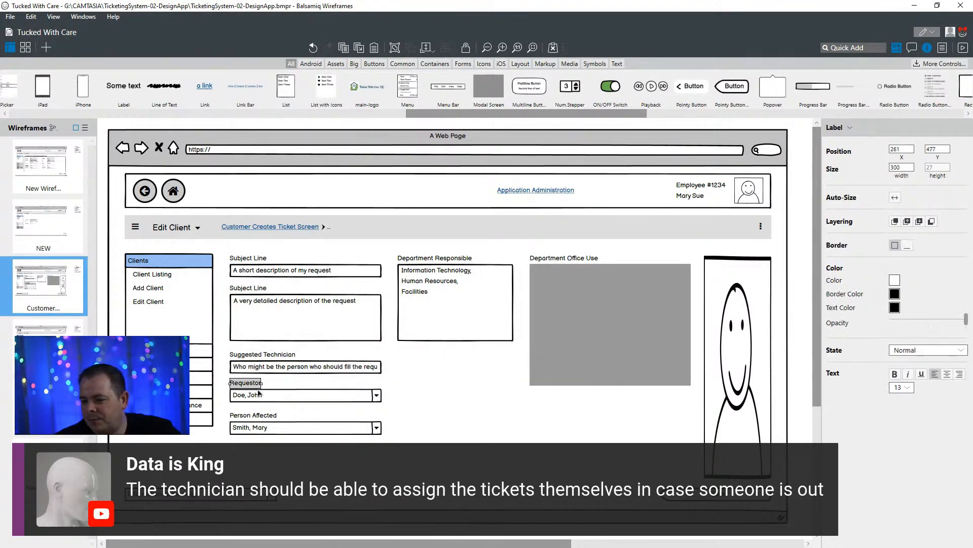
left_click(259, 394, "shift")
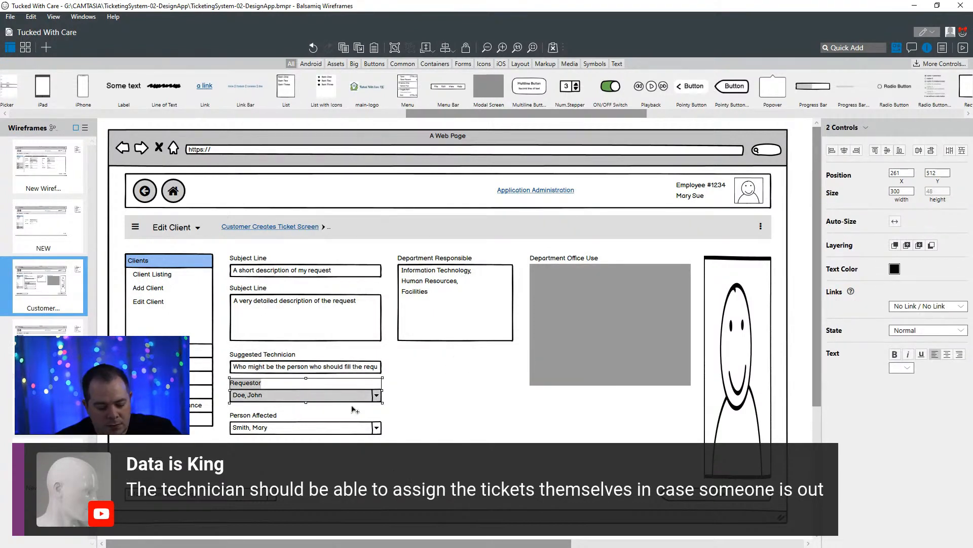
left_click_drag(355, 397, 645, 290)
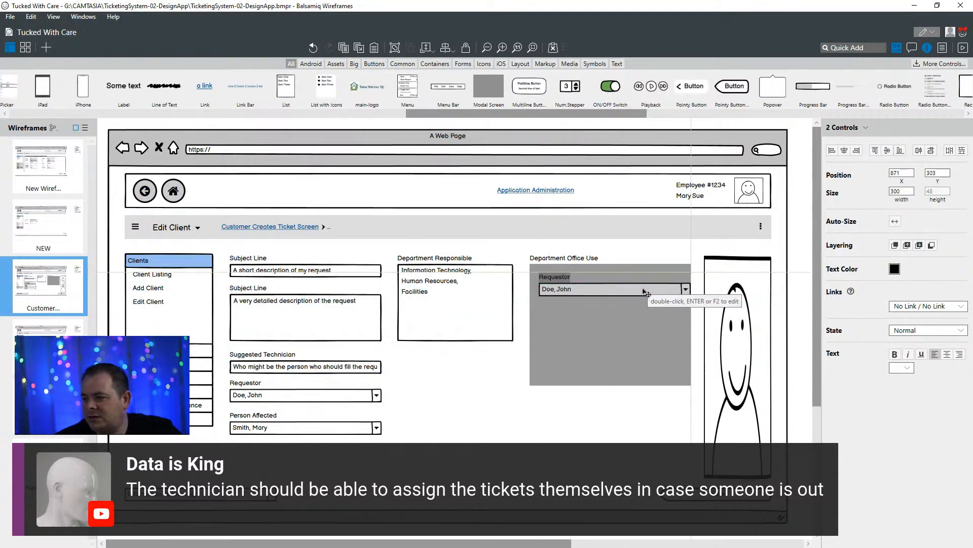
key("Left")
key("Left")
key("Left")
key("Left")
key("Left")
key("Left")
key("Left")
key("Left")
key("Left")
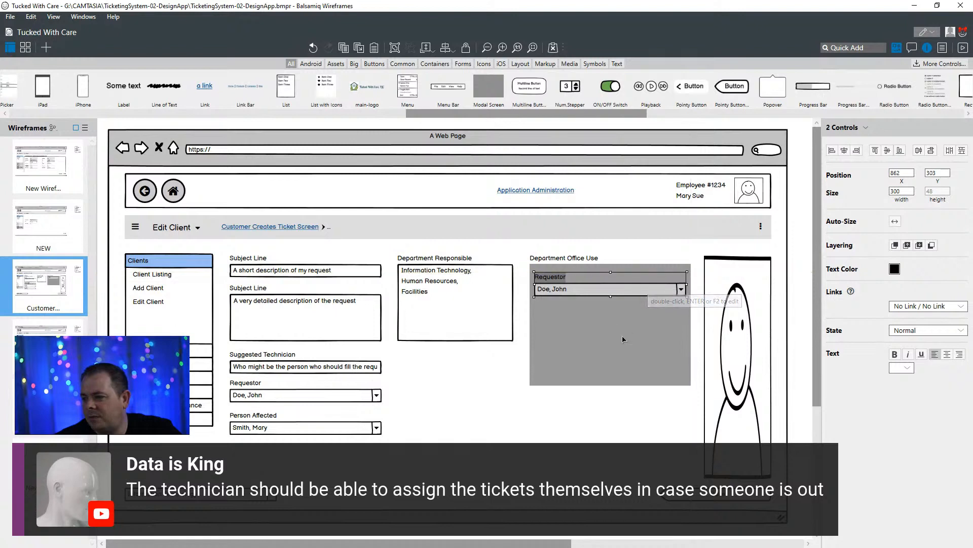
- Set the text of the copied Requestor label inside the Department Office Use block to "Assign To"
left_click(654, 329)
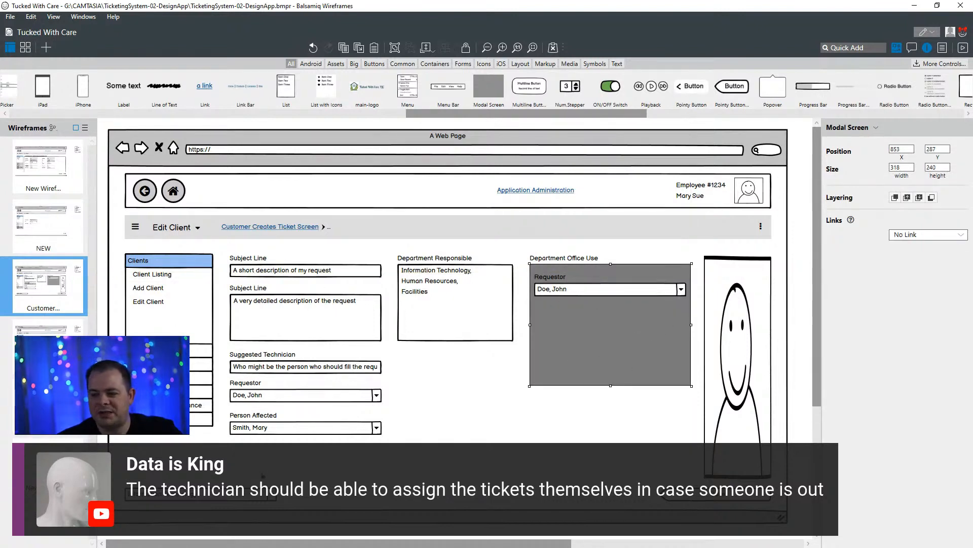
left_click(437, 280)
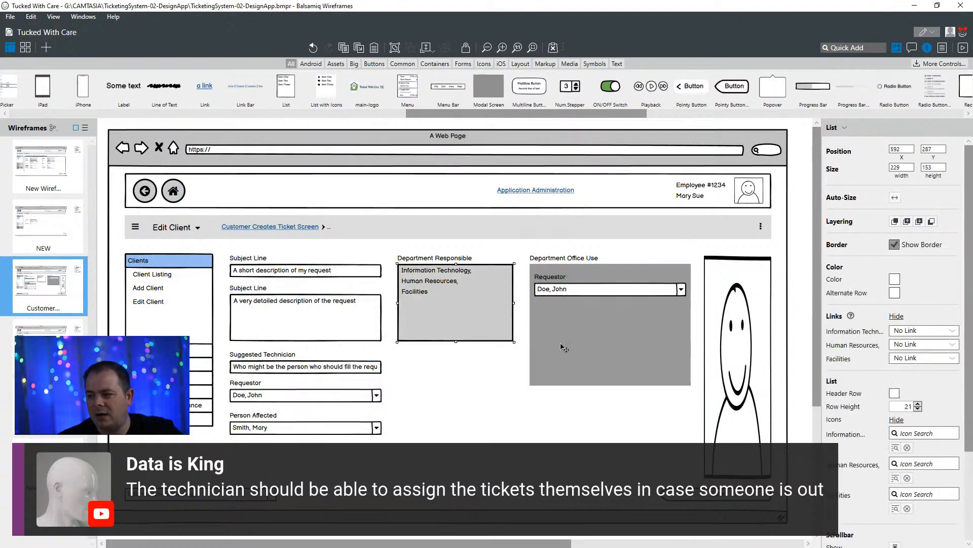
double_click(565, 285)
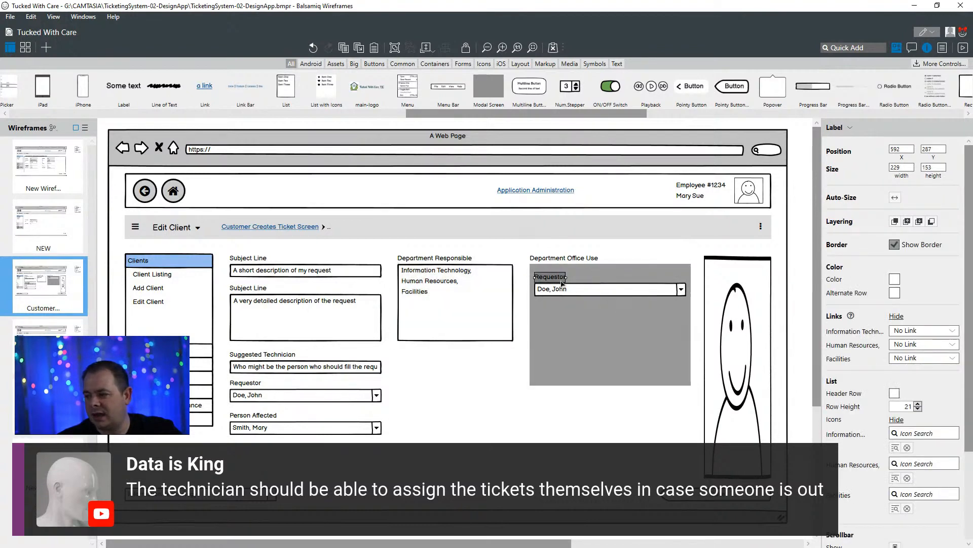
type("As")
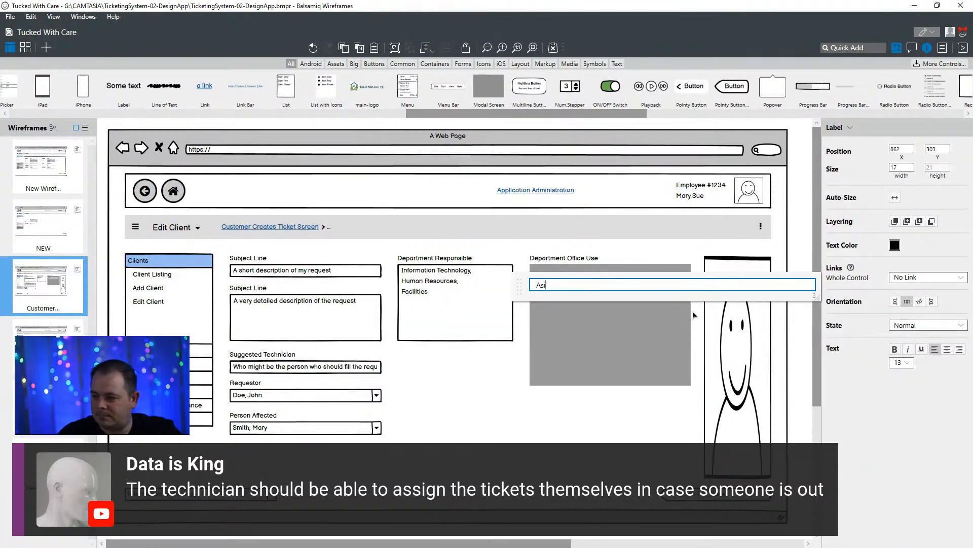
type("sign To")
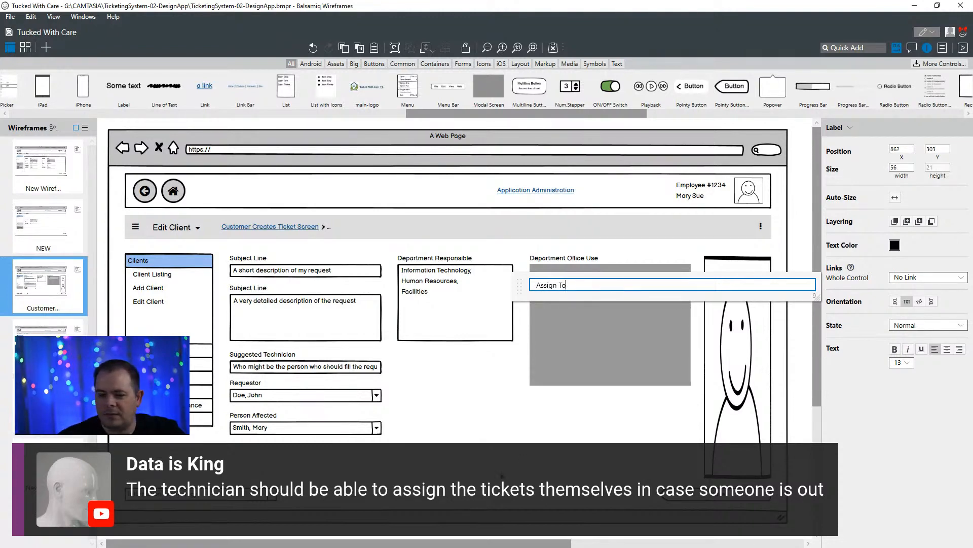
left_click(504, 405)
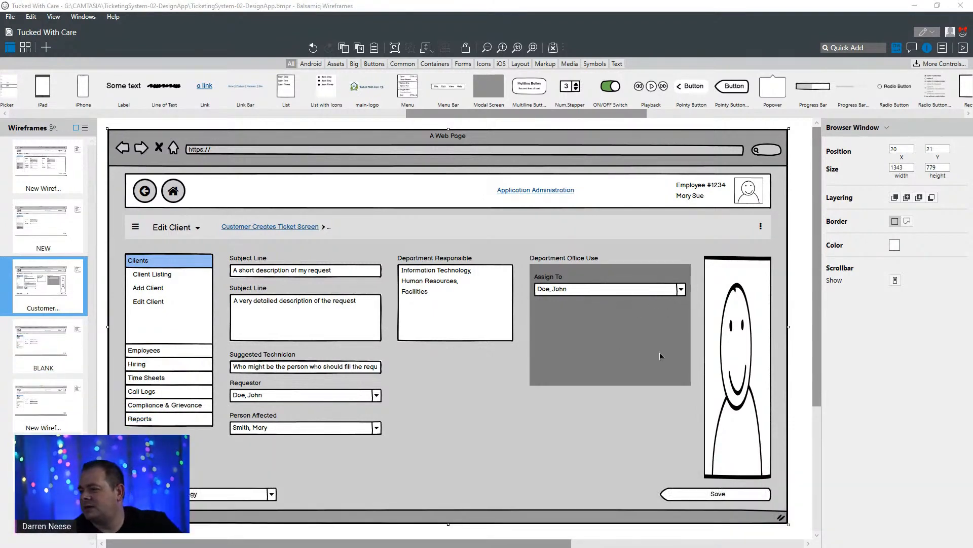
- Check the RequestAssignments table in the DrawSQL diagram for further ticket fields, and return to the Balsamiq wireframe
left_click(646, 342)
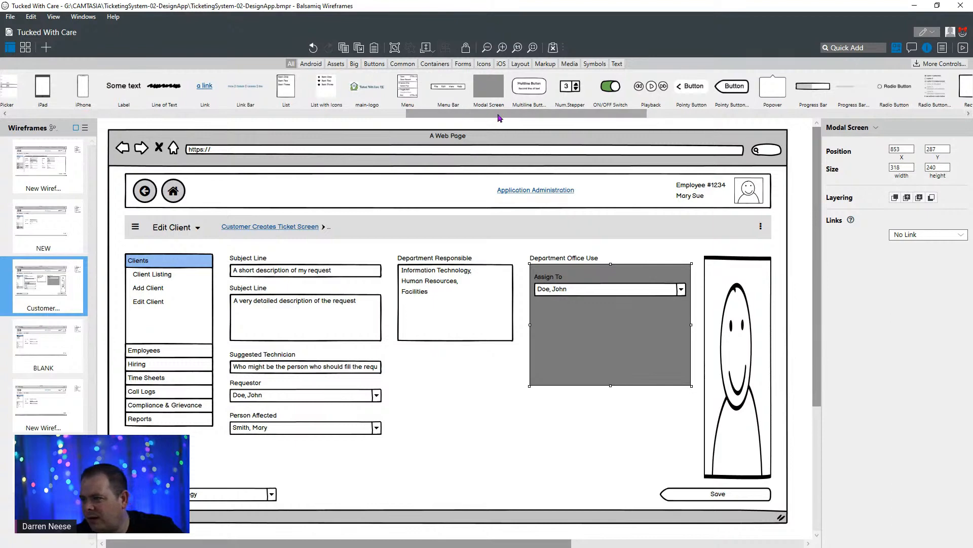
left_click_drag(499, 117, 183, 122)
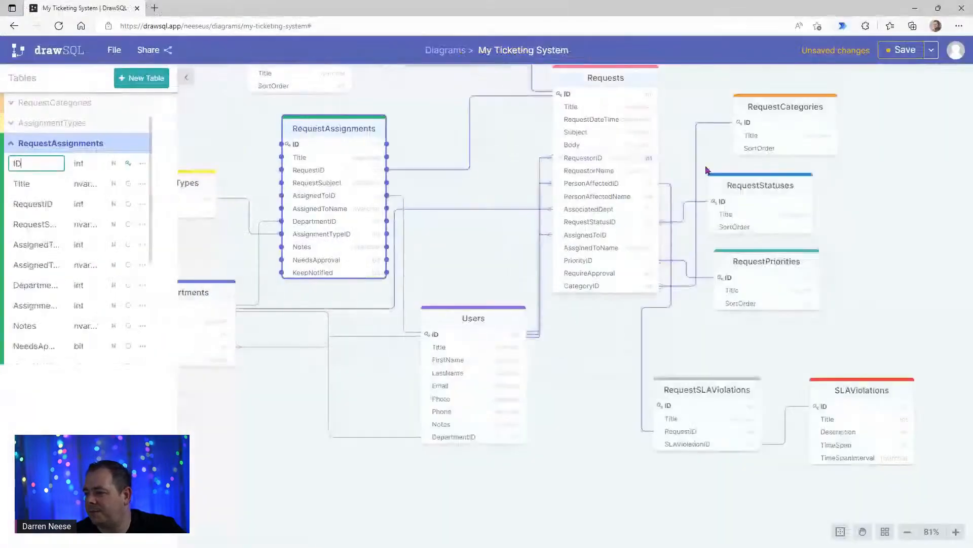
left_click(583, 81)
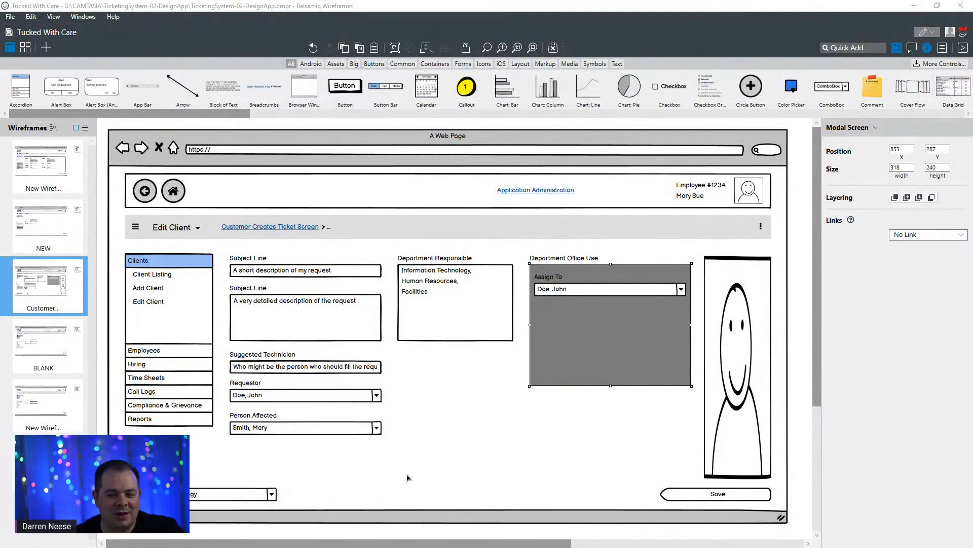
left_click(246, 387)
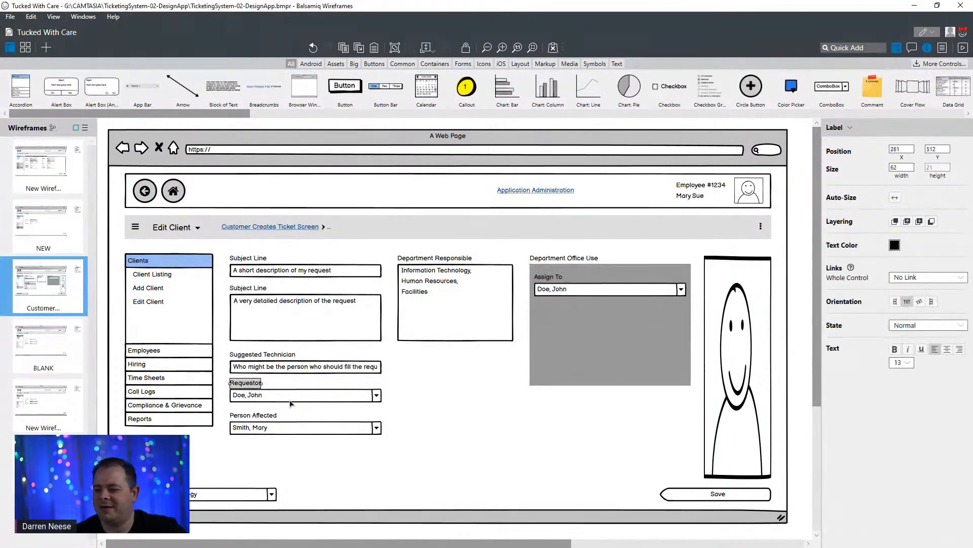
left_click(358, 400, "shift")
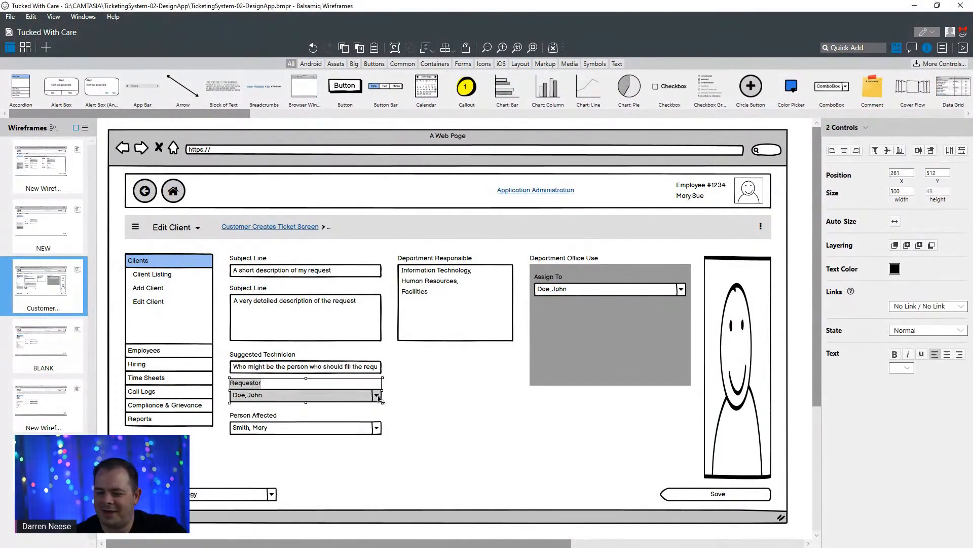
left_click(465, 302)
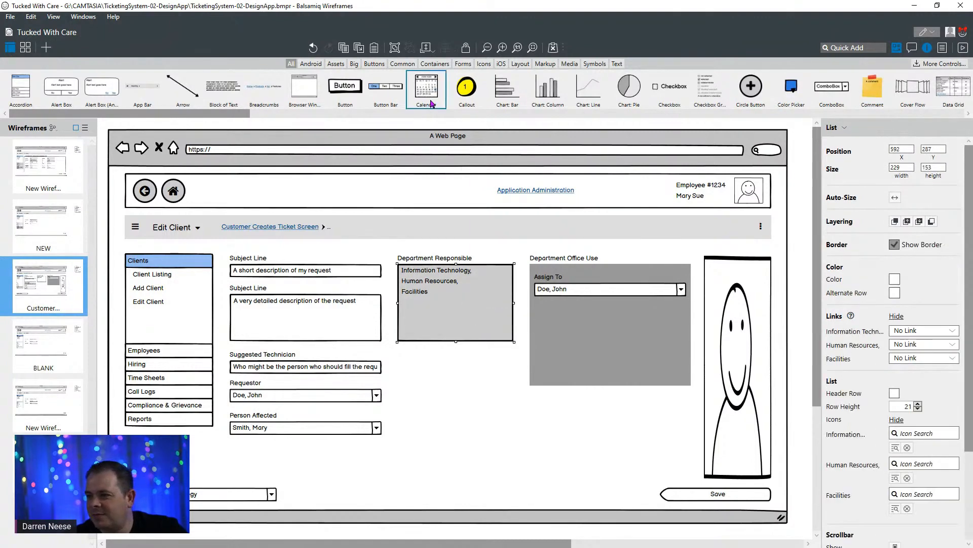
- Add a 338 by 101 Data Grid with its default content below the Department Responsible list at X 584, Y 496
left_click_drag(120, 113, 286, 113)
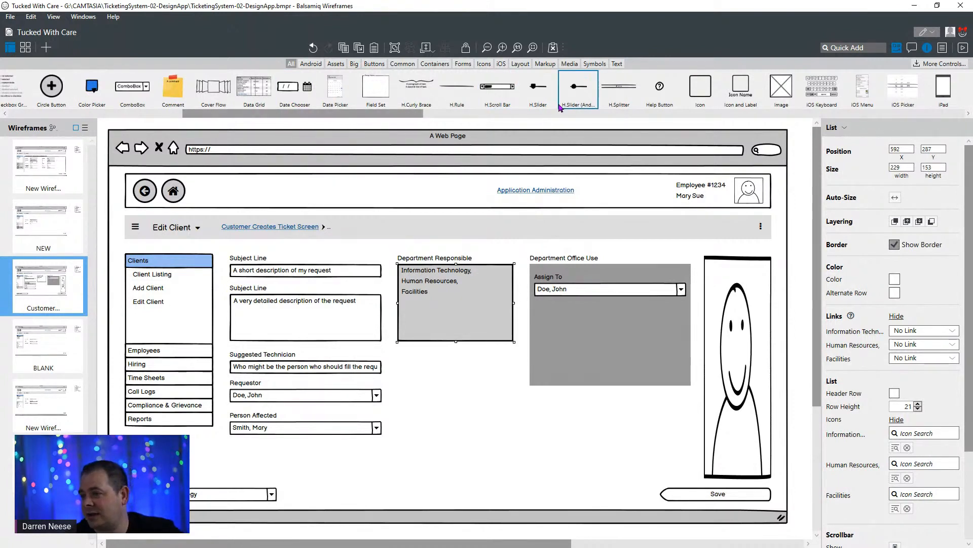
left_click(440, 404)
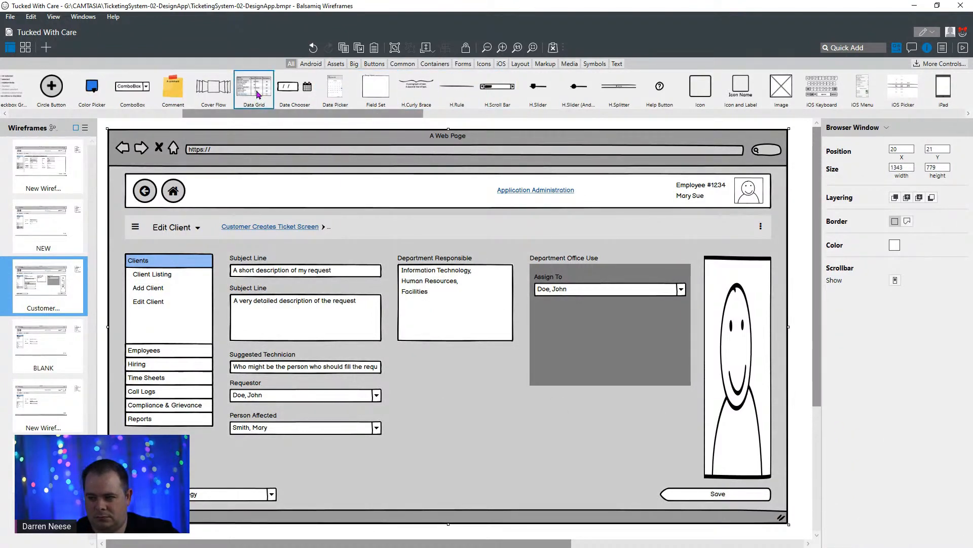
left_click_drag(254, 88, 593, 388)
key("Return")
key("Delete")
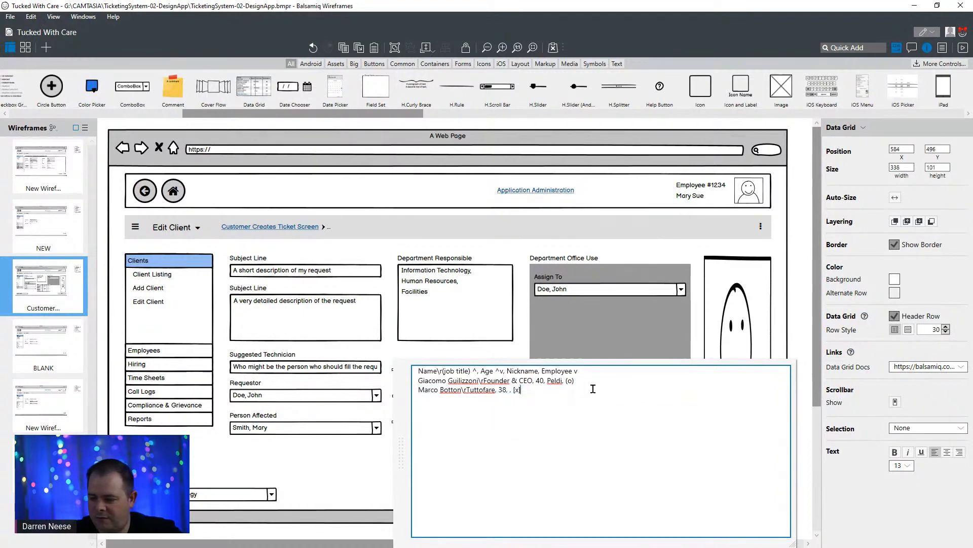
left_click(457, 350)
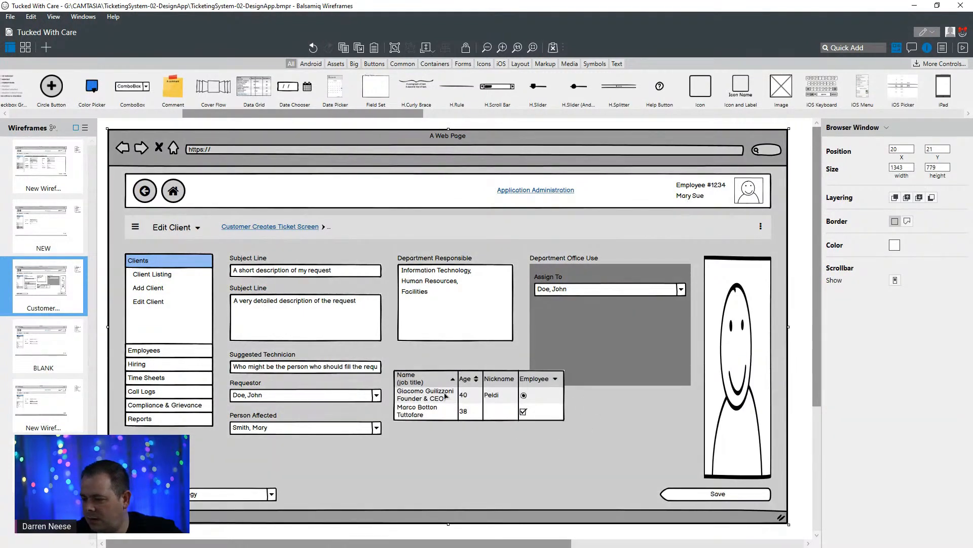
- Duplicate the Suggested Technician label directly above the data grid at X 584, Y 475 and set its text to "Priority Level"
left_click(283, 356)
key("ctrl+c")
key("ctrl+v")
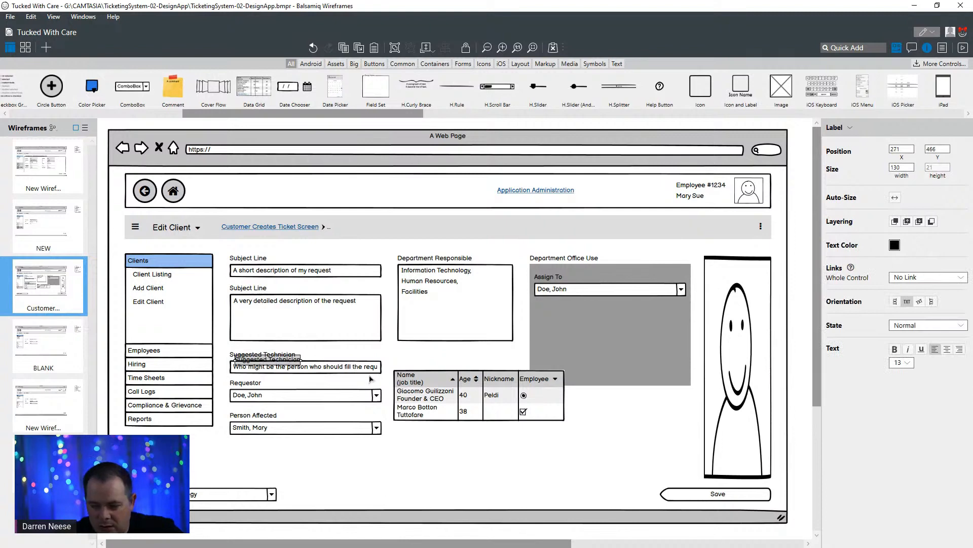
left_click_drag(269, 363, 428, 369)
double_click(445, 369)
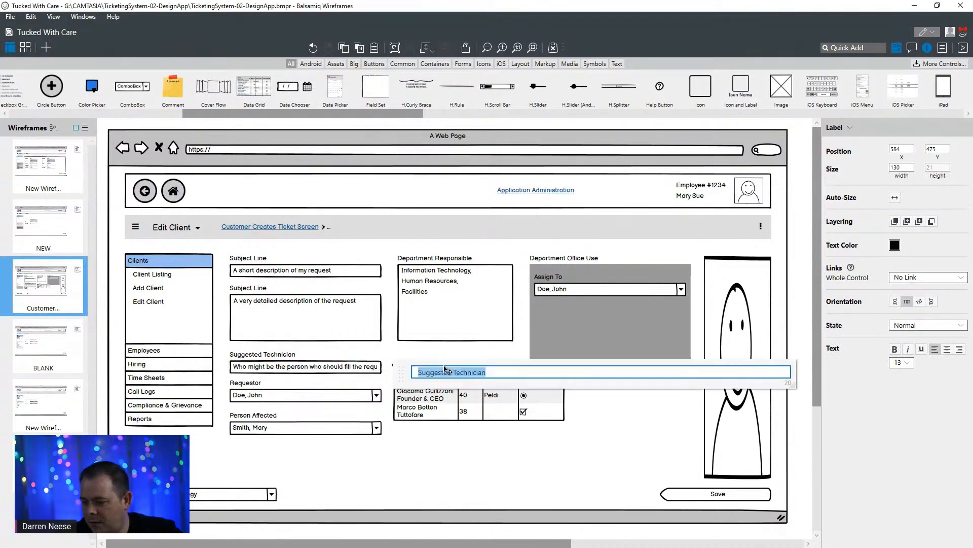
type("Priori")
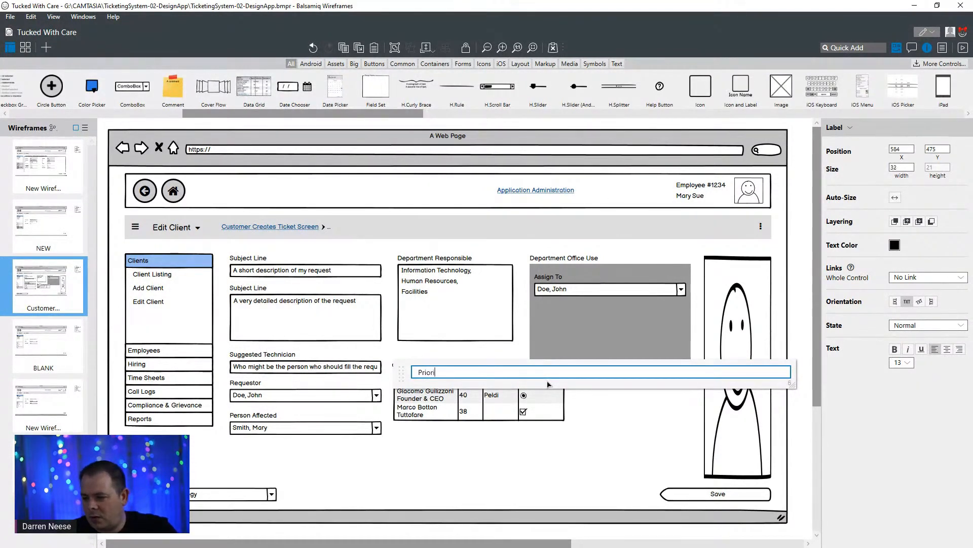
type("ty Level")
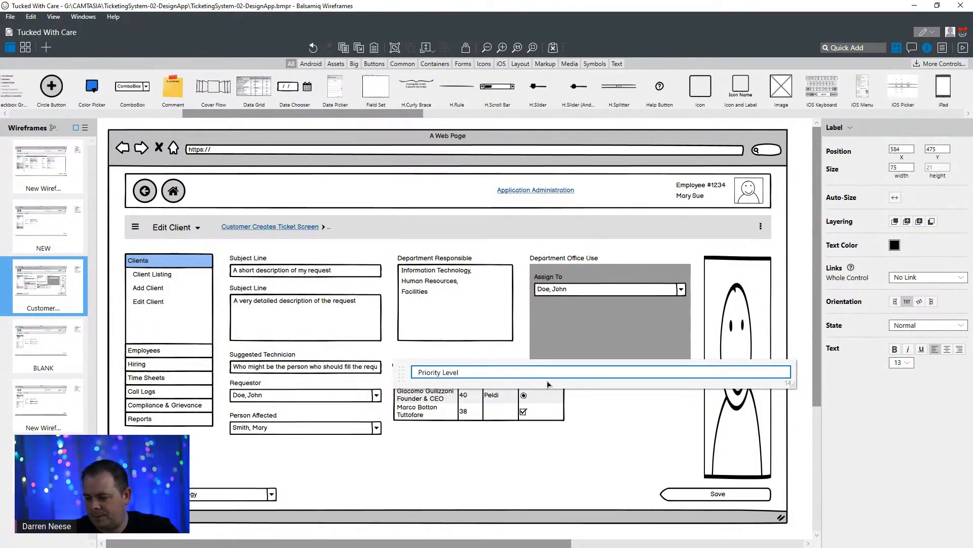
left_click(578, 455)
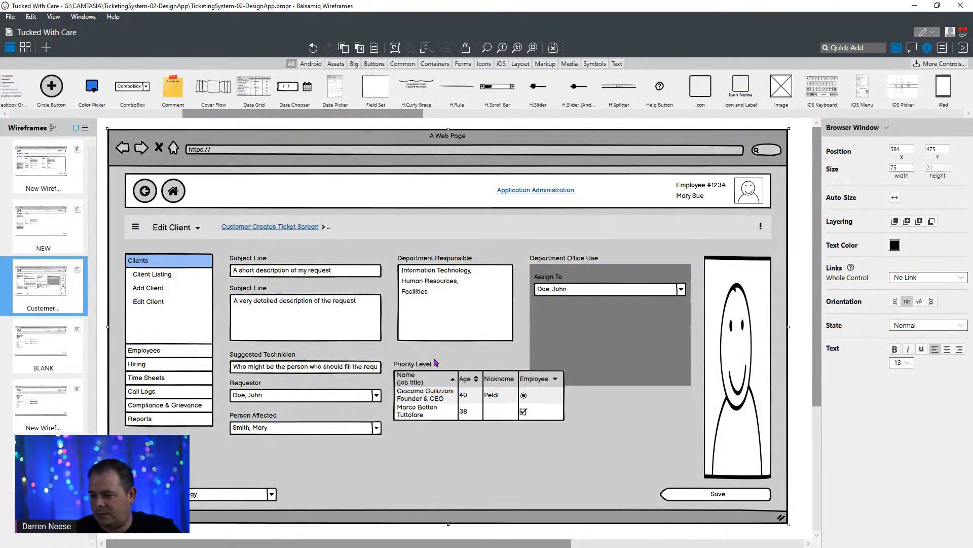
- Examine the text that defines the columns and rows of the data grid under the Priority Level label
left_click(423, 366)
left_click(496, 407)
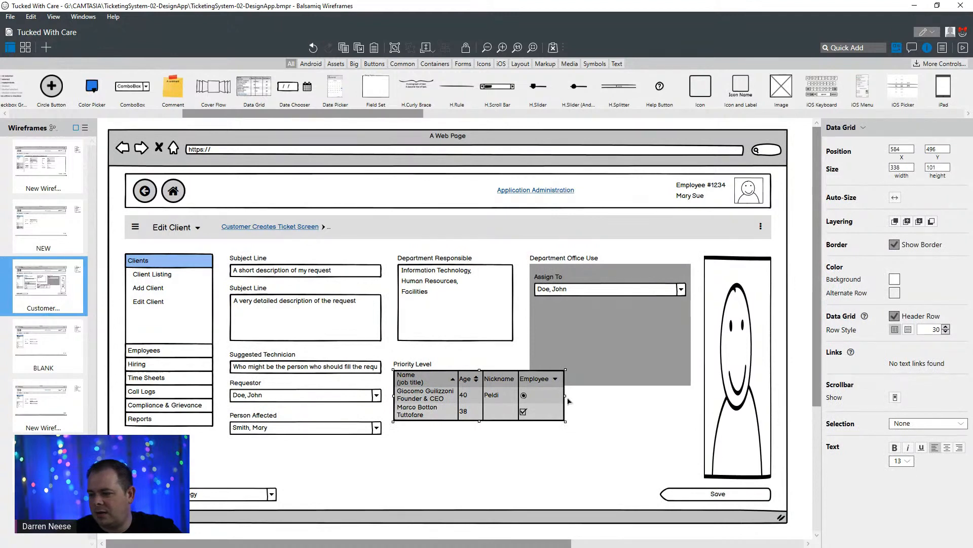
double_click(538, 399)
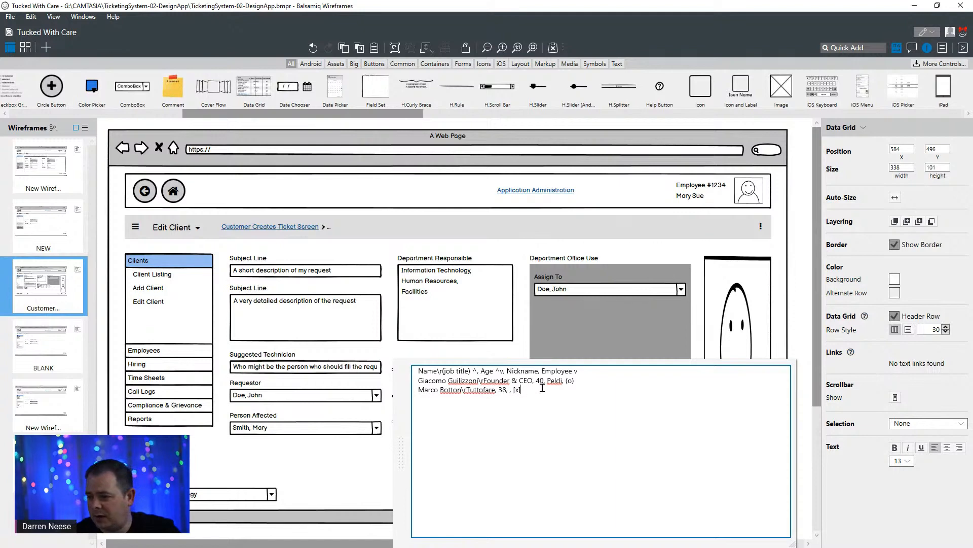
left_click(487, 354)
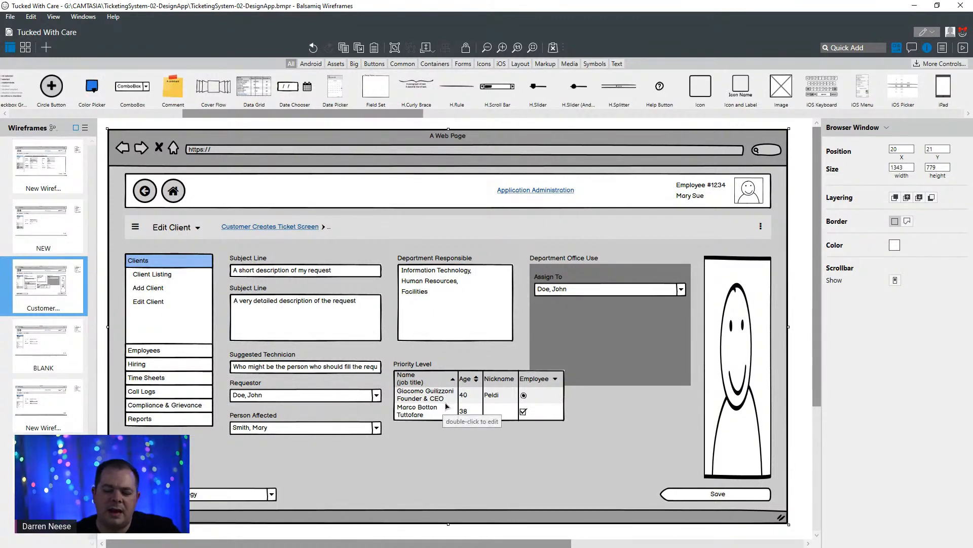
- Open the text of the data grid under the Priority Level label for editing
left_click(424, 408)
double_click(425, 408)
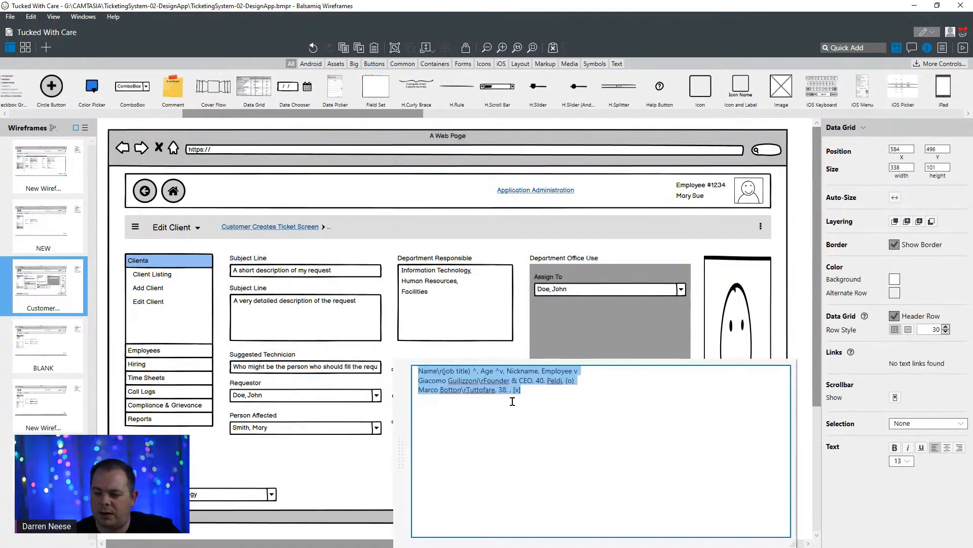
left_click(568, 399)
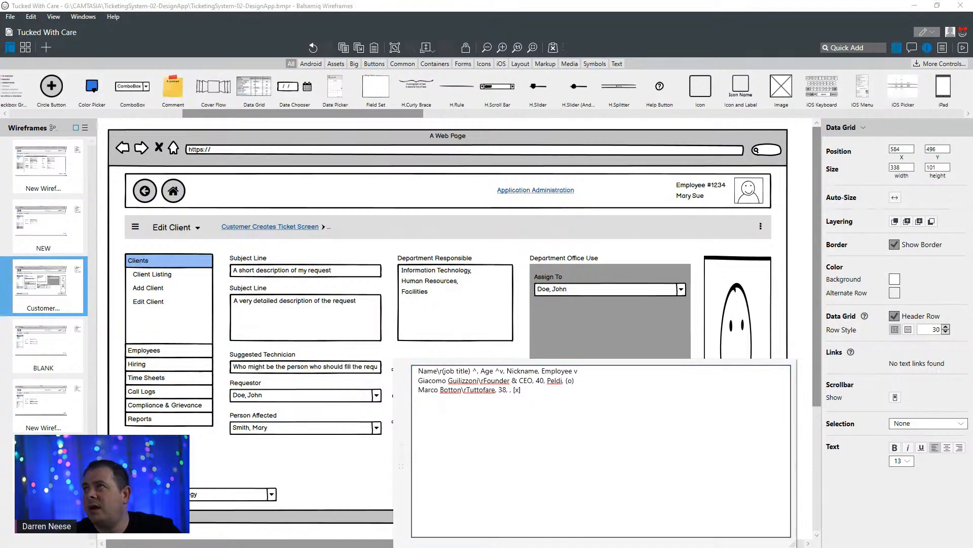
- Switch to the Power Apps ticketing app, examine the layout and controls of Submit Request Screen, and return to the Balsamiq wireframe
mouse_move(665, 1)
left_mouse_down()
mouse_move(683, 38)
mouse_move(331, 90)
mouse_move(353, 90)
left_mouse_up()
double_click(355, 91)
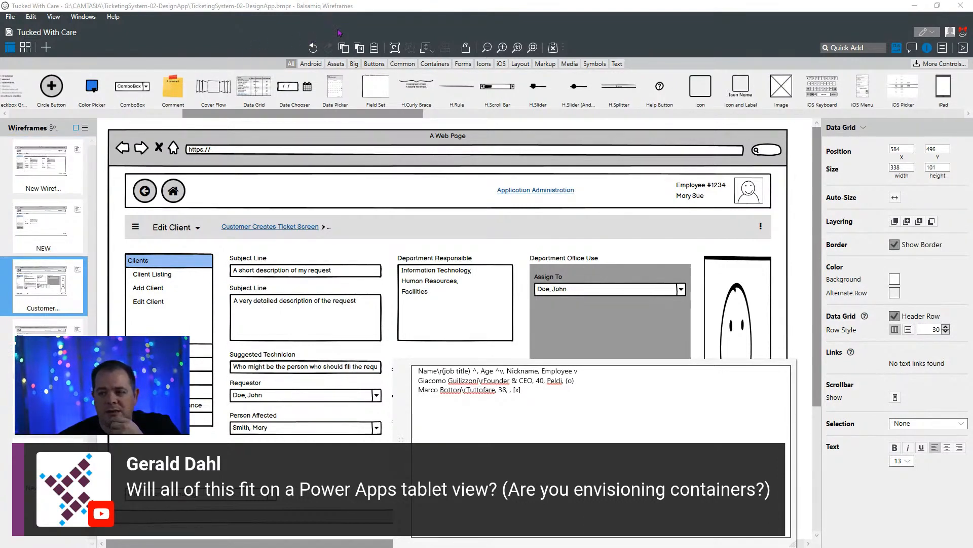
left_click_drag(336, 6, 66, 204)
left_click(144, 14)
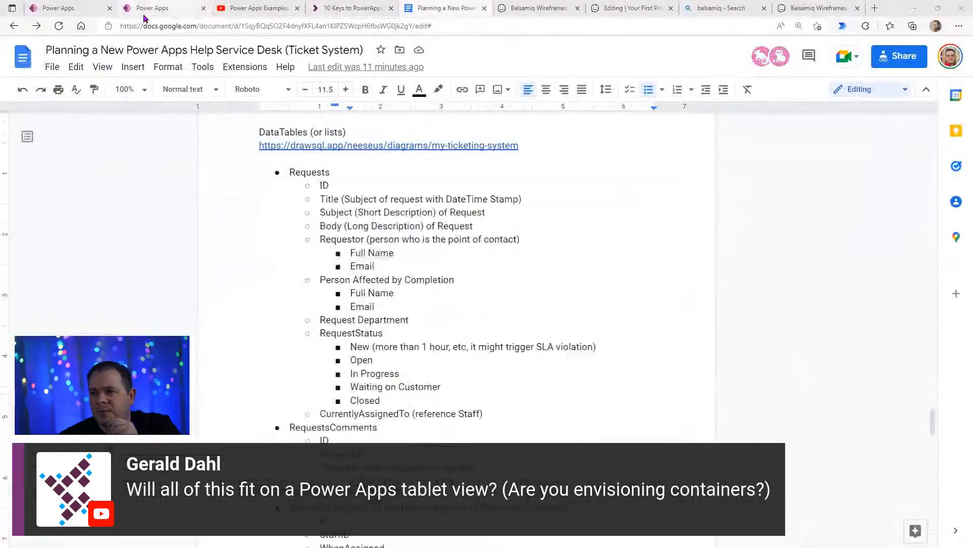
left_click(145, 18)
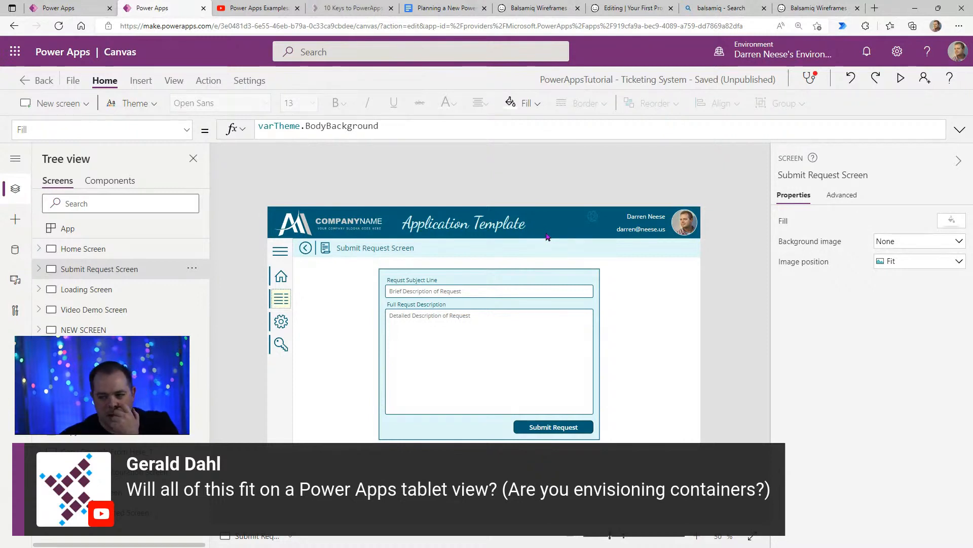
left_click(38, 271)
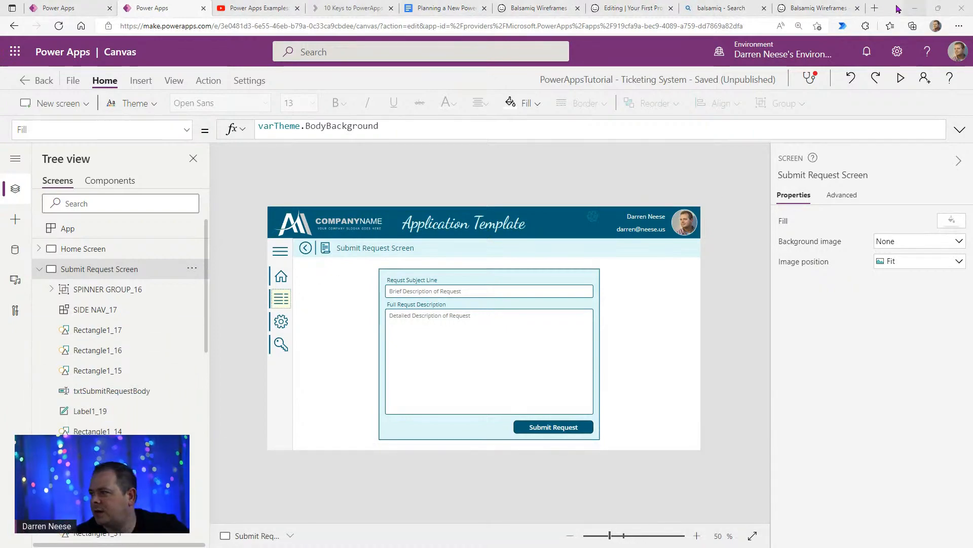
left_click_drag(894, 7, 851, 64)
left_click_drag(204, 196, 438, 1)
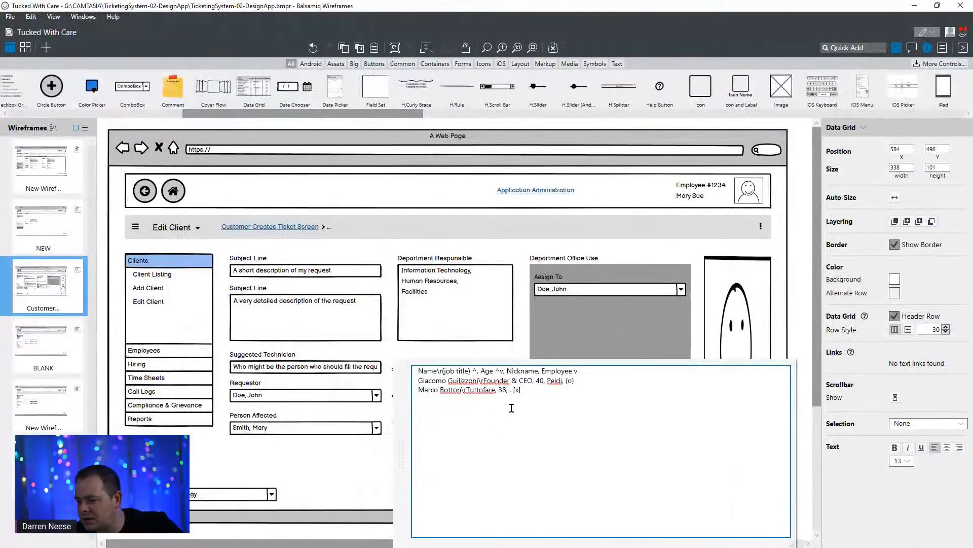
- Delete the Nickname and Employee column headings from the header line of the Priority Level data grid
left_click(496, 358)
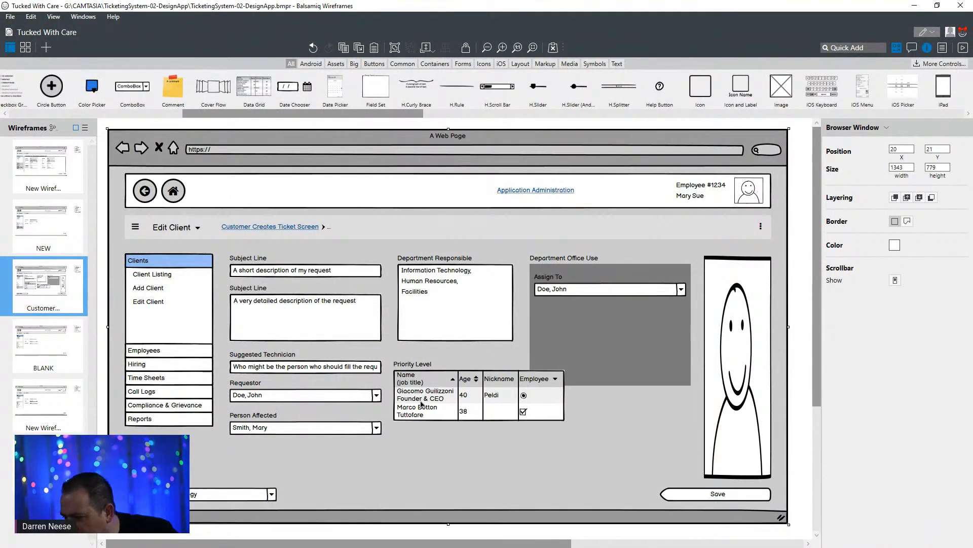
left_click(421, 403)
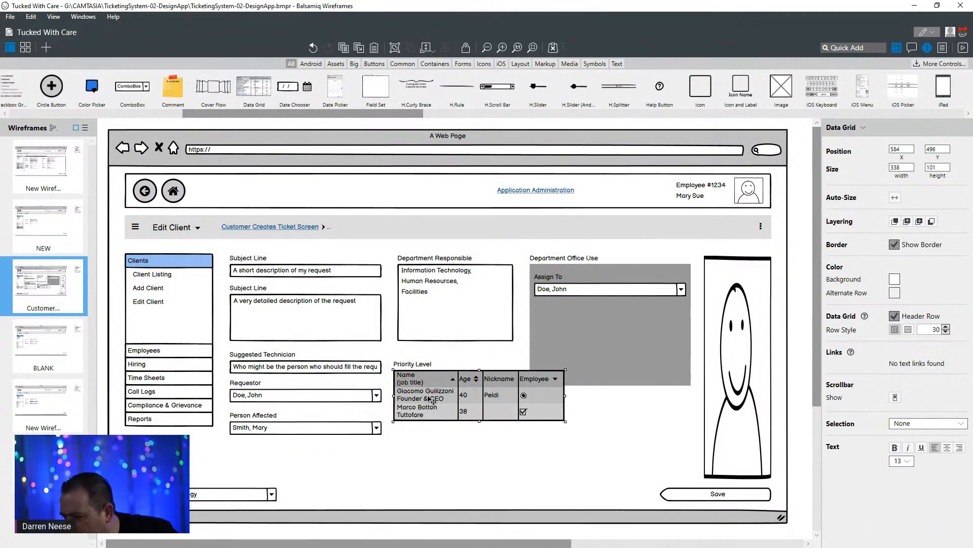
double_click(431, 401)
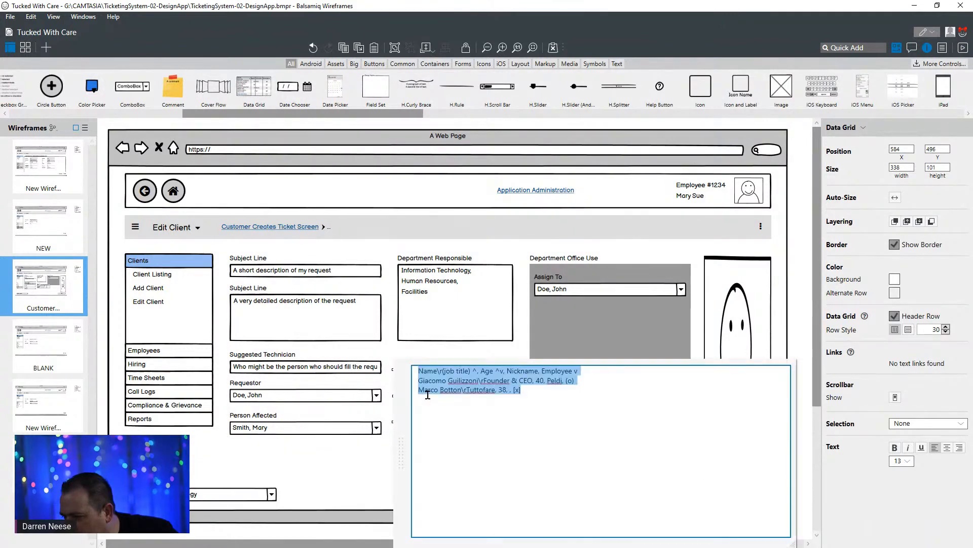
left_click(513, 372)
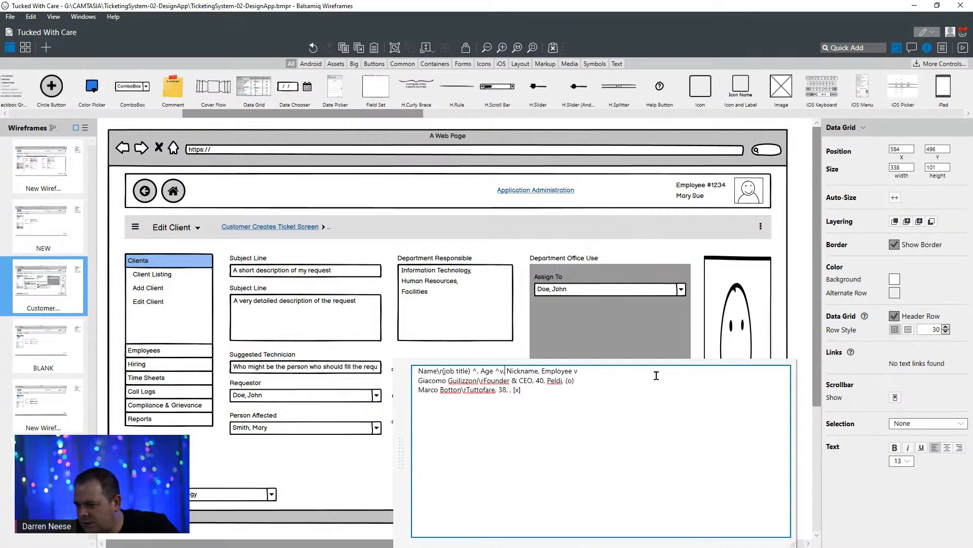
key("shift+End")
key("Delete")
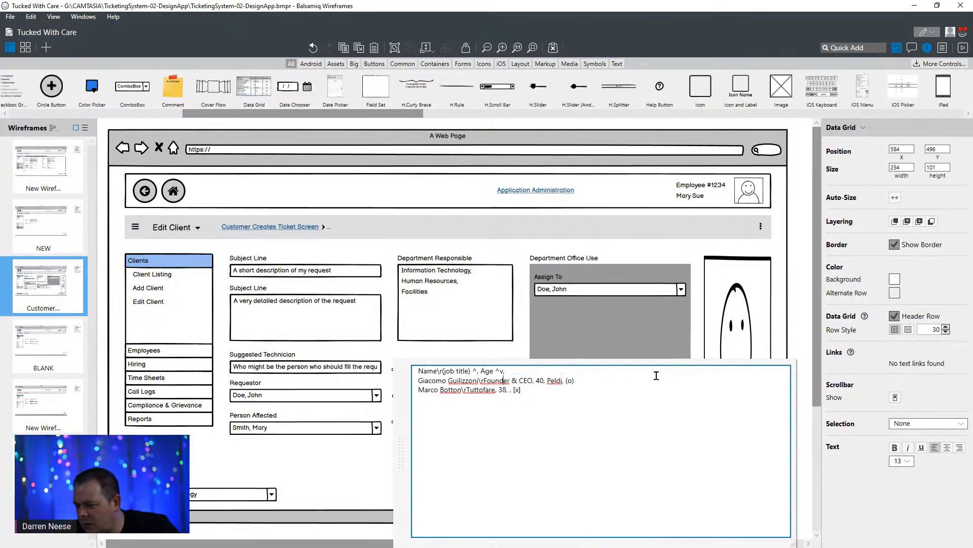
- Replace both sample rows of the Priority Level grid with one row reading "High, Very urgent or multiple users affected"
key("shift+Down")
key("shift+Down")
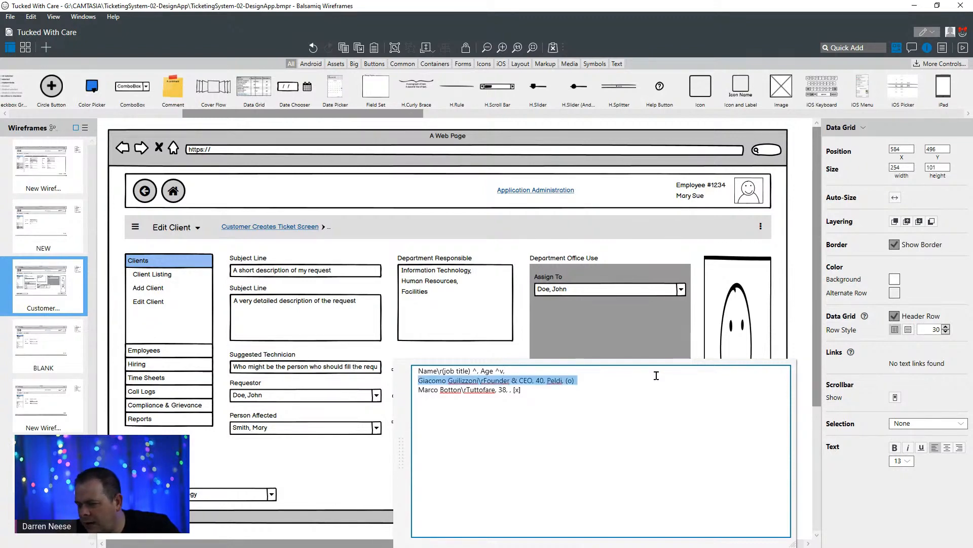
type("High,")
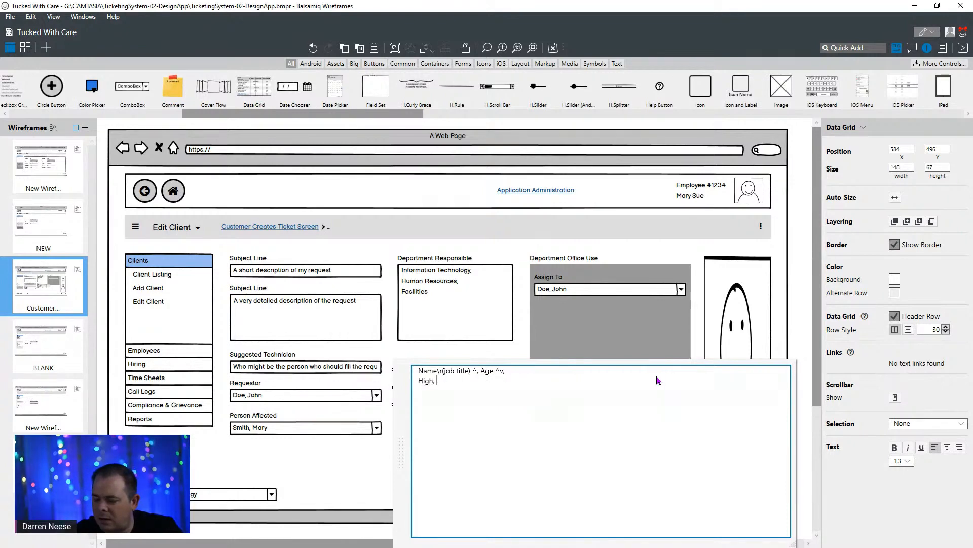
type(" Very")
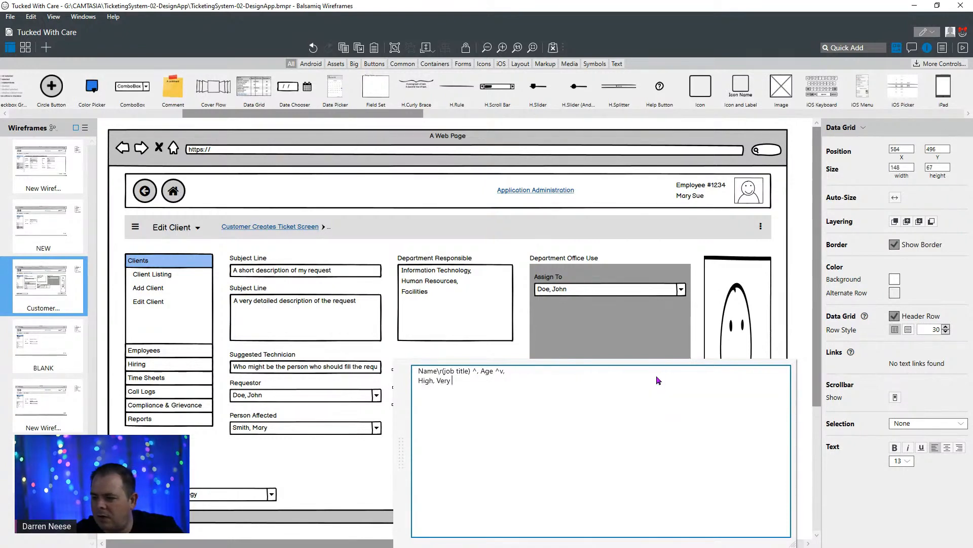
type(" urgent")
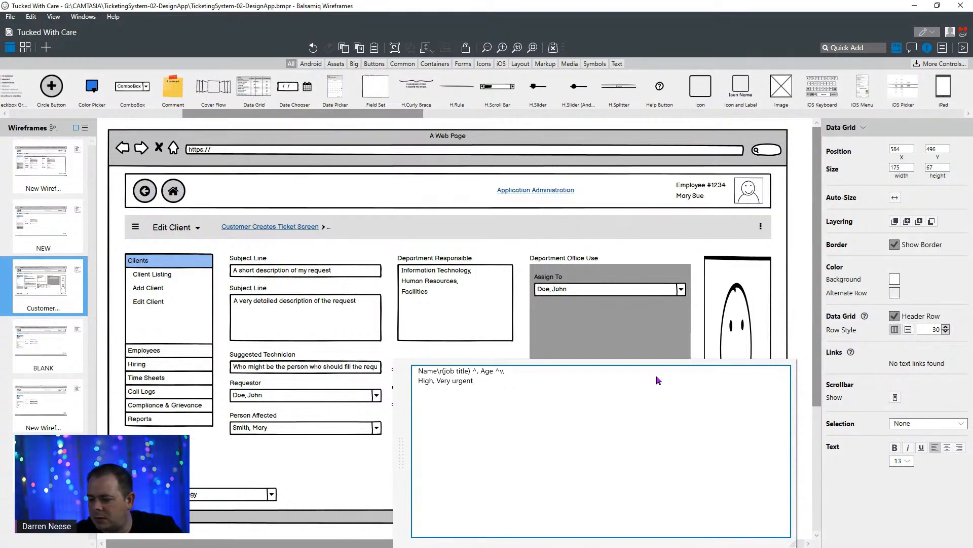
type(" or multiple users ")
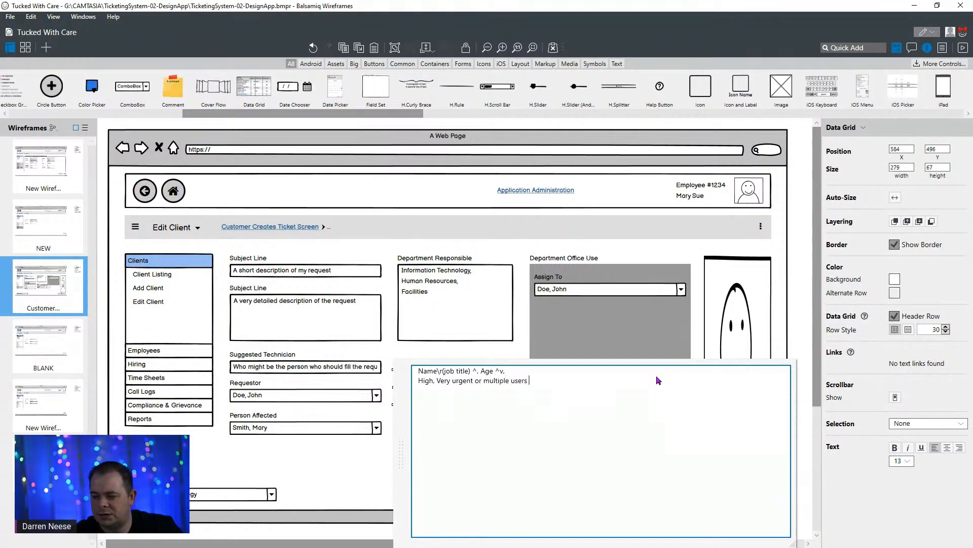
type("affected")
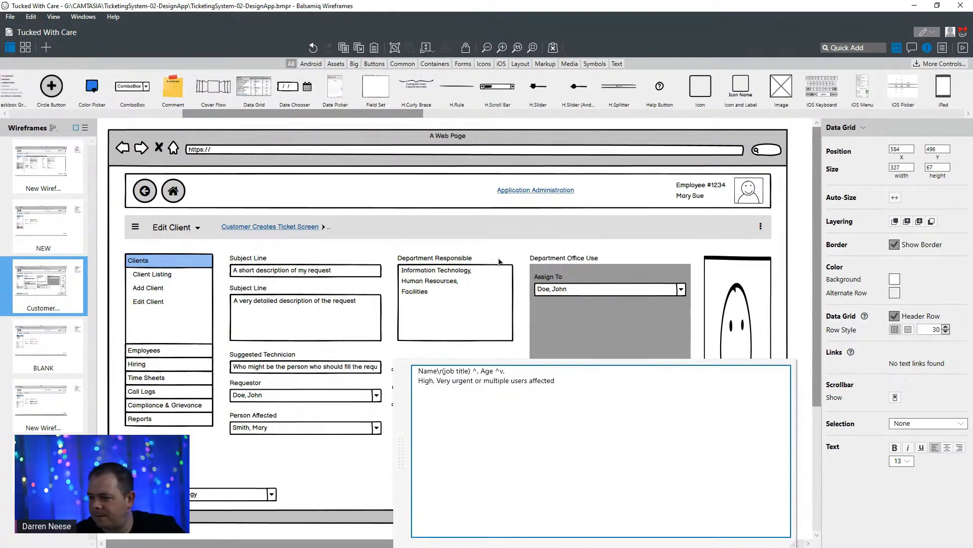
left_click(500, 257)
- Remove the trailing comma from the grid's header line to eliminate the empty third column
left_click(491, 394)
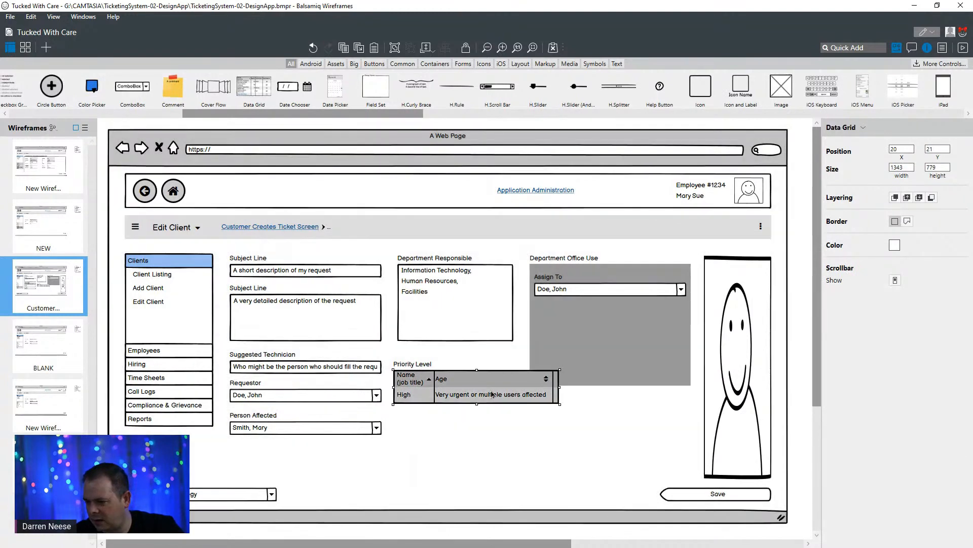
double_click(526, 369)
left_click(528, 370)
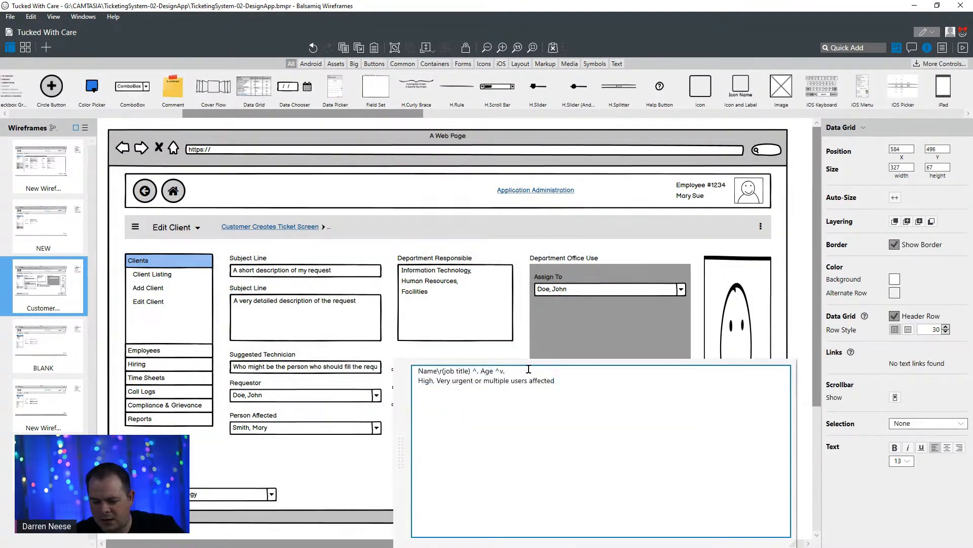
left_click(516, 342)
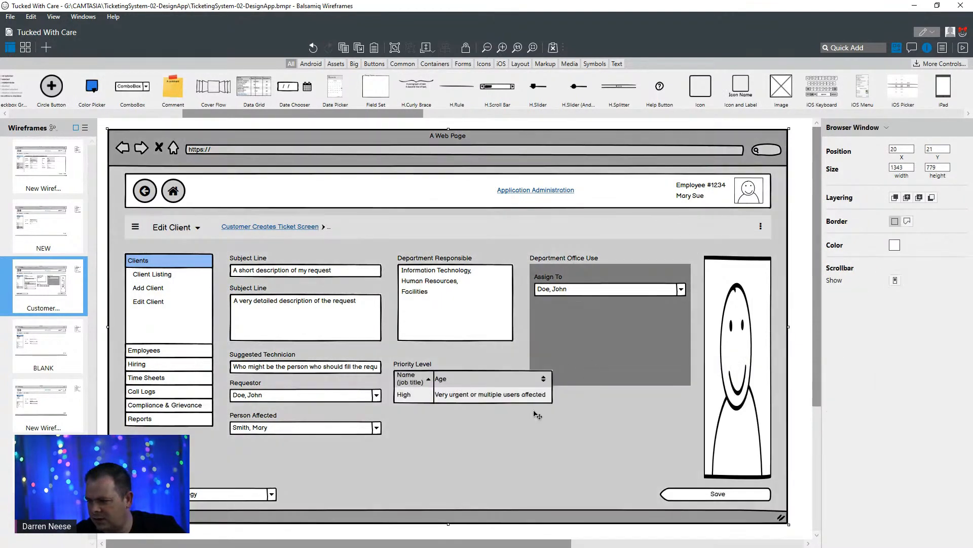
- Remove the sort markers from the grid's header line and rename the Age column to "Description"
left_click(448, 386)
double_click(451, 385)
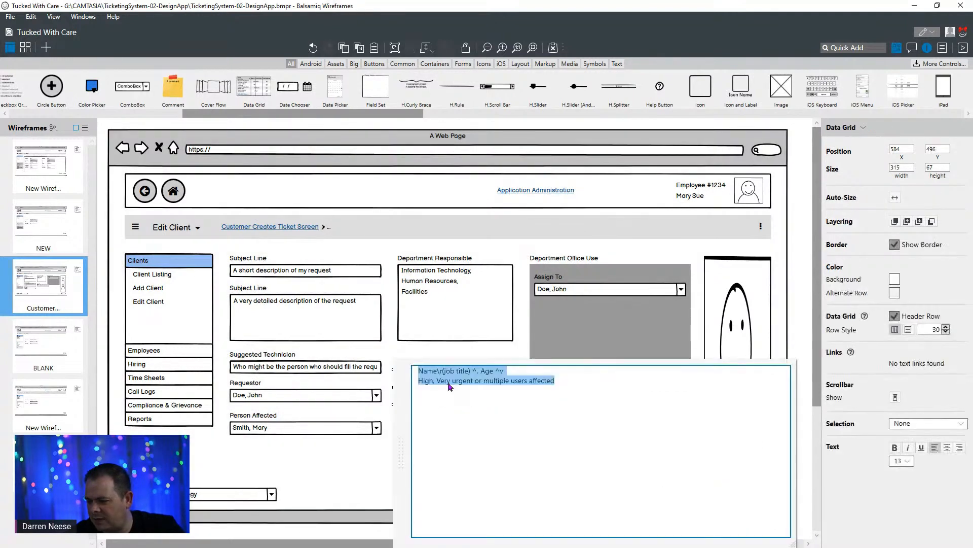
left_click(477, 372)
key("BackSpace")
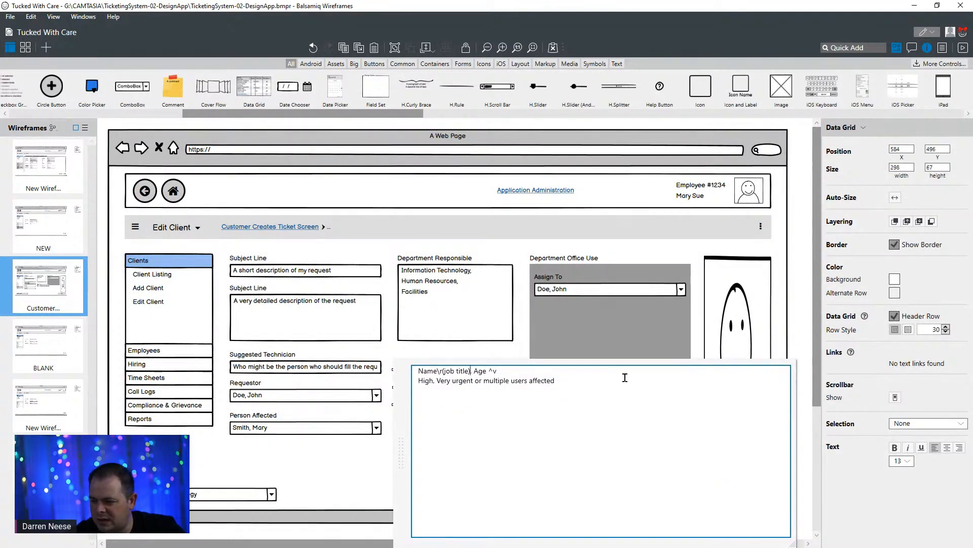
key("BackSpace")
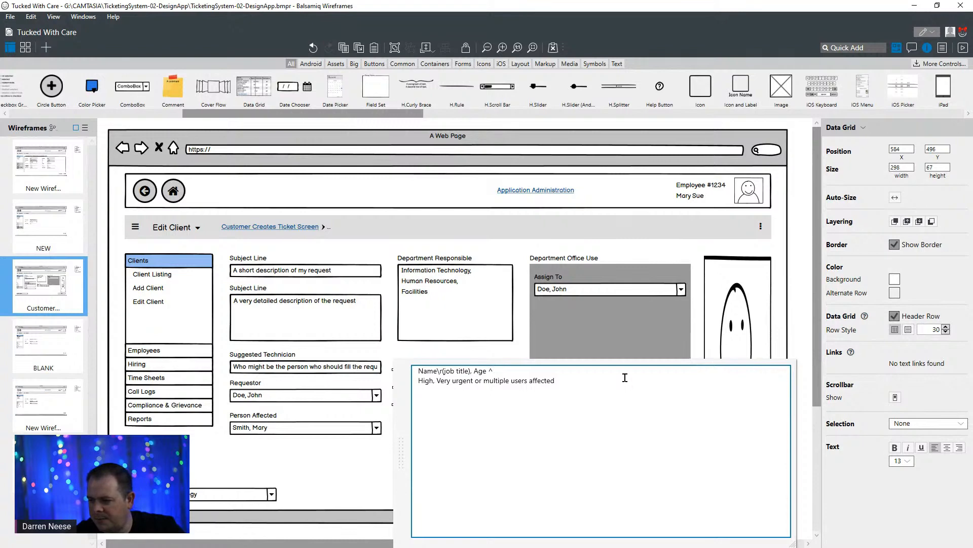
key("ctrl+shift+Left")
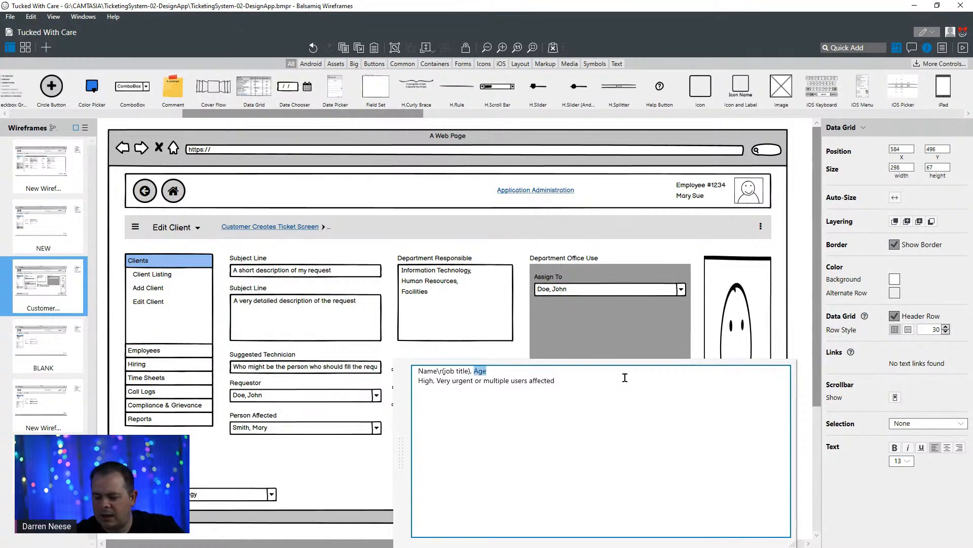
type("Descripti")
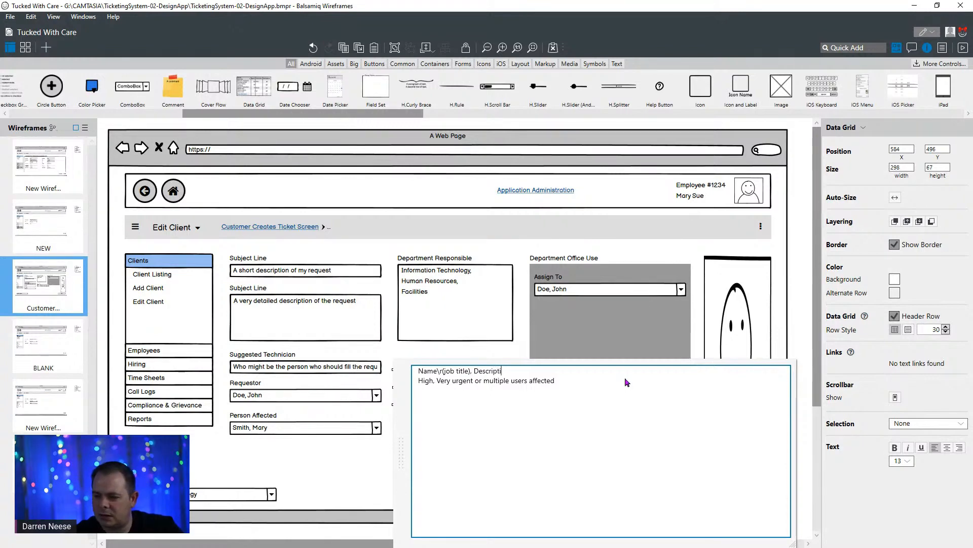
type("on")
- Delete the "\r(job title)" part from the first column heading so it reads only "Name"
left_click(437, 370)
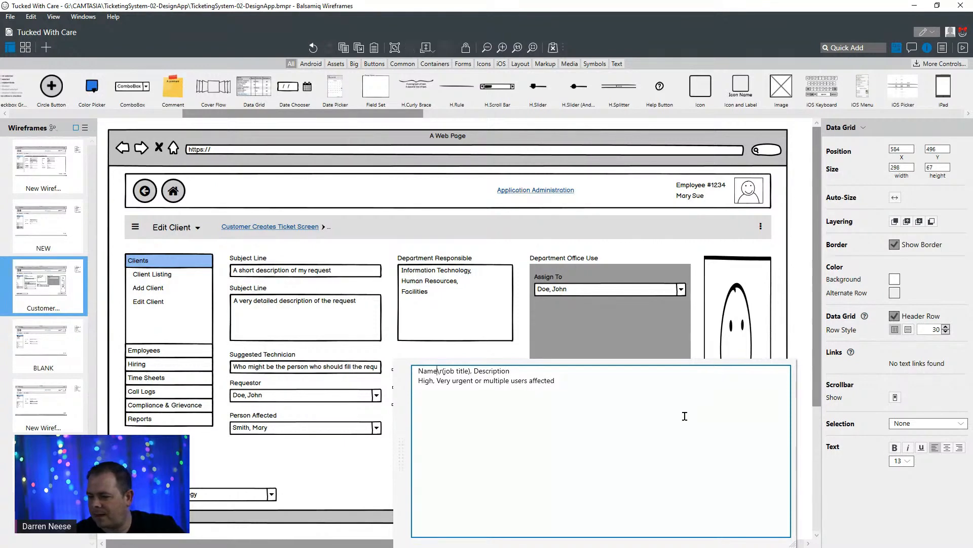
key("shift+Right")
key("shift+Right")
key("shift+Right")
key("shift+Right")
key("shift+Right")
key("shift+Right")
key("shift+Right")
key("shift+Right")
key("shift+Right")
key("shift+Right")
key("shift+Right")
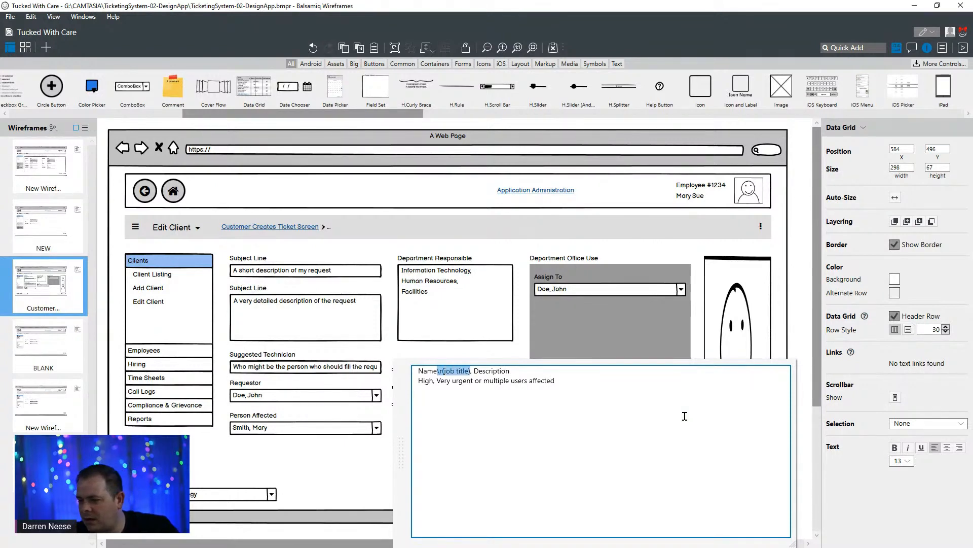
key("Delete")
left_click(520, 347)
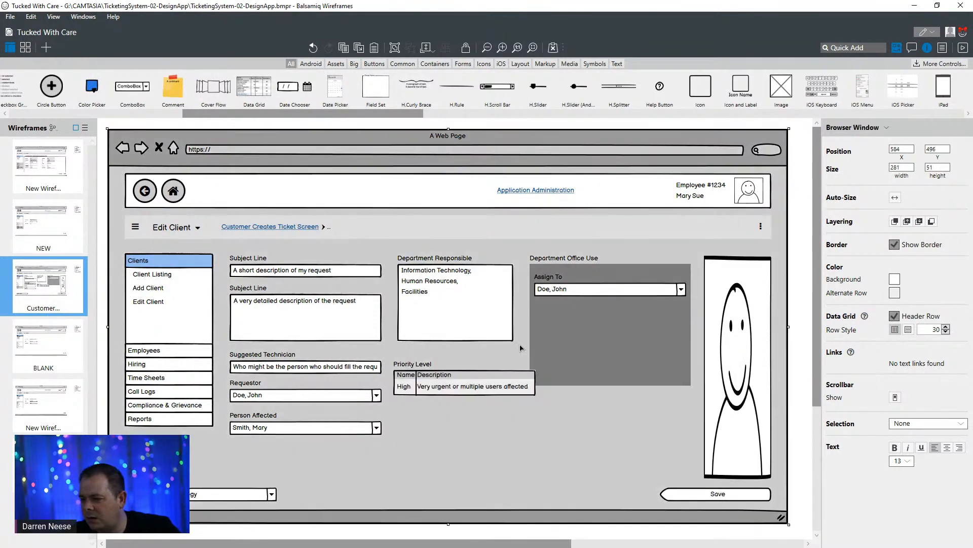
- Rename the Name column of the Priority Level grid to "Level"
double_click(419, 383)
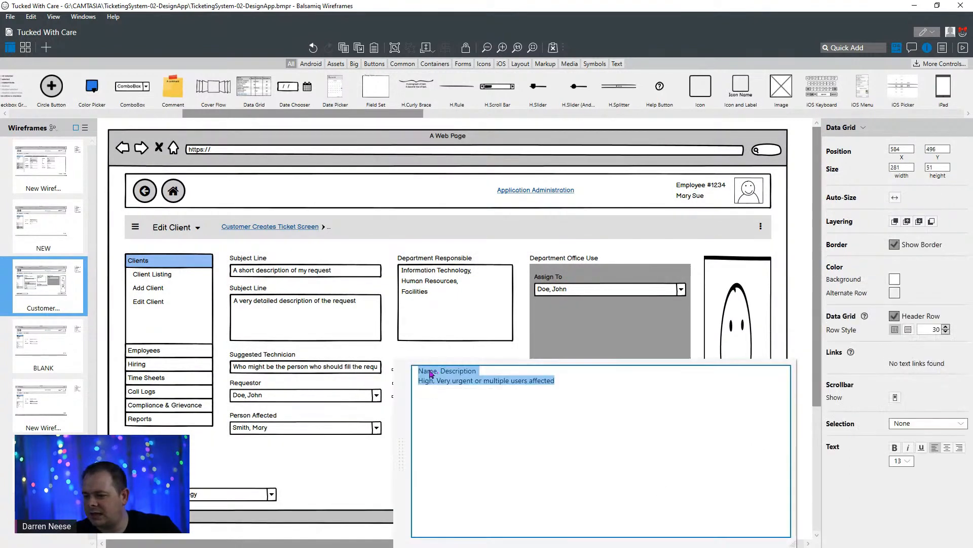
double_click(431, 374)
type("Leve")
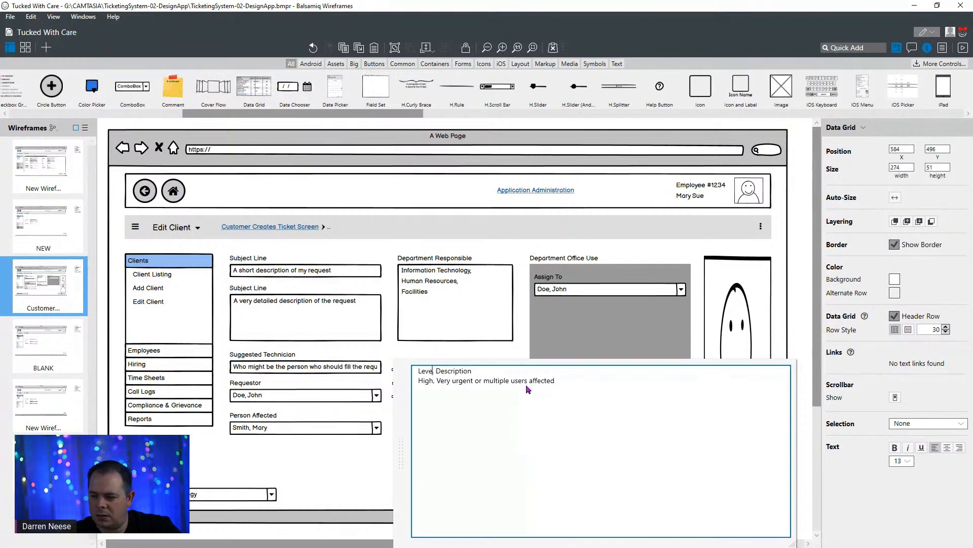
type("l,")
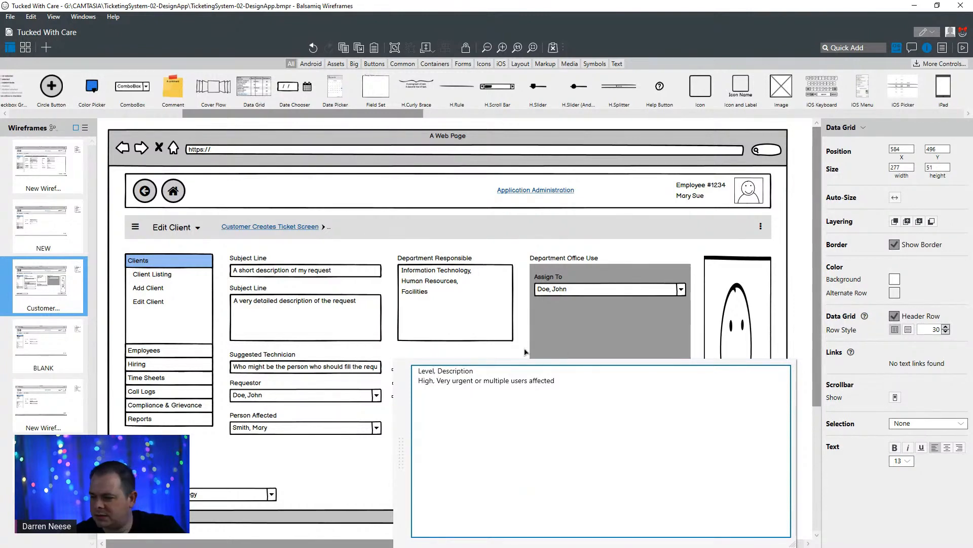
left_click(525, 350)
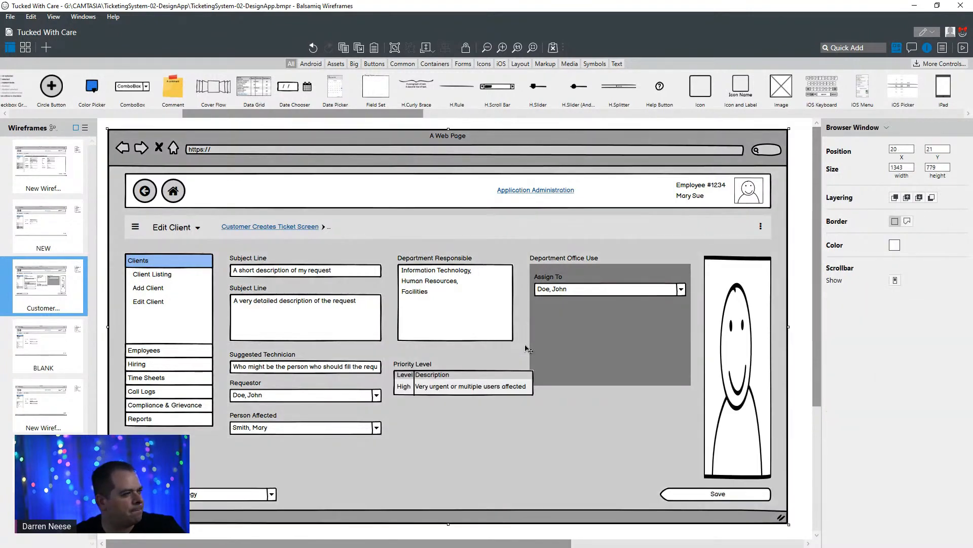
- Add a "Medium" row described as "Need resolved ASAP" below the High row in the Priority Level grid
double_click(445, 391)
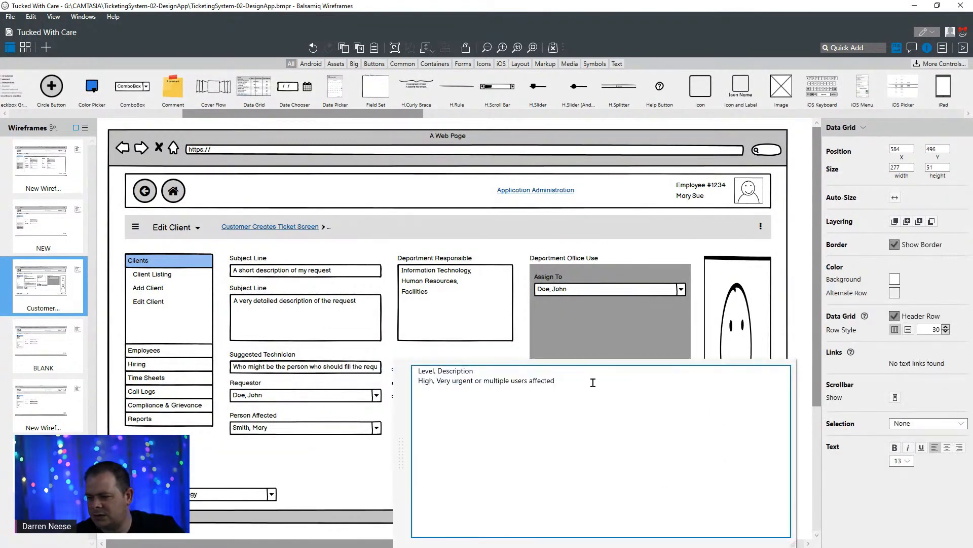
type(", ")
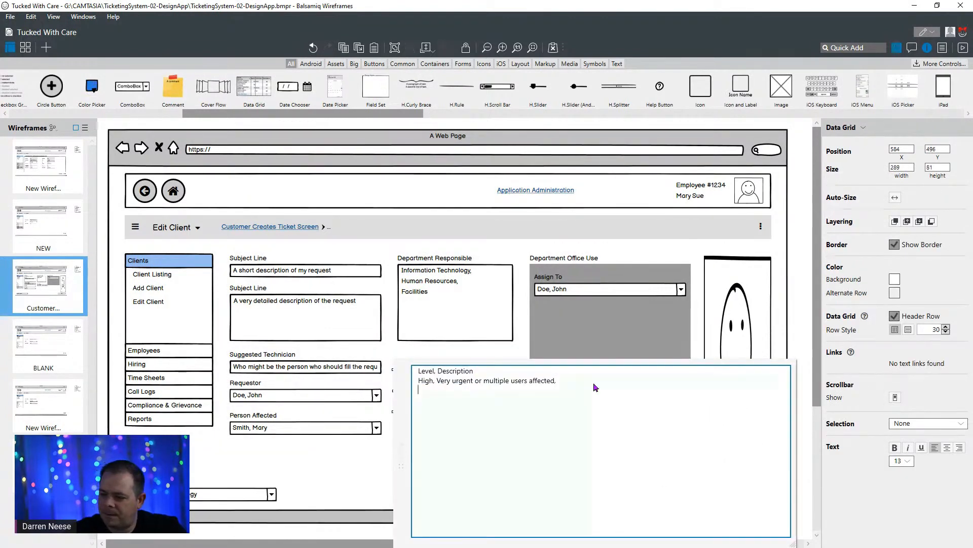
type("Medium, ")
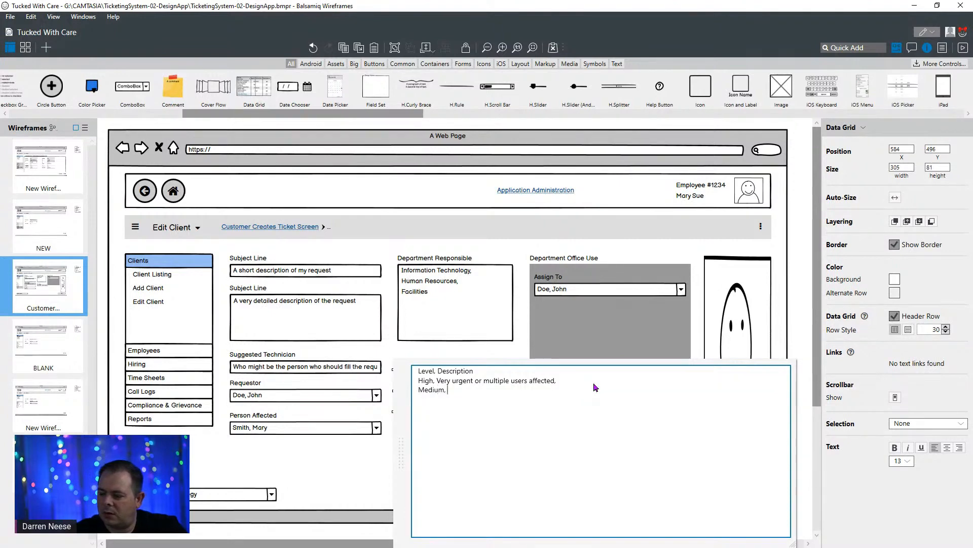
type("Need res")
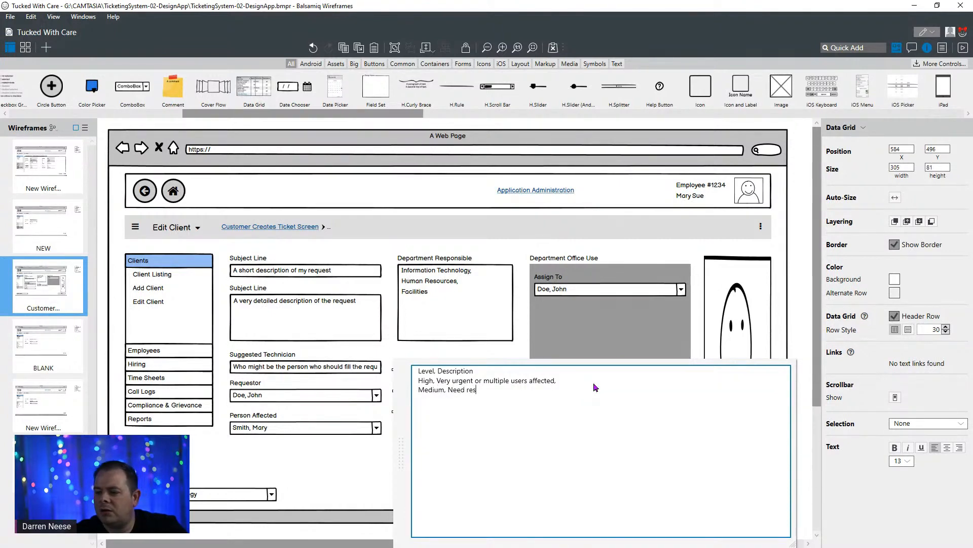
type("olved ASAP,")
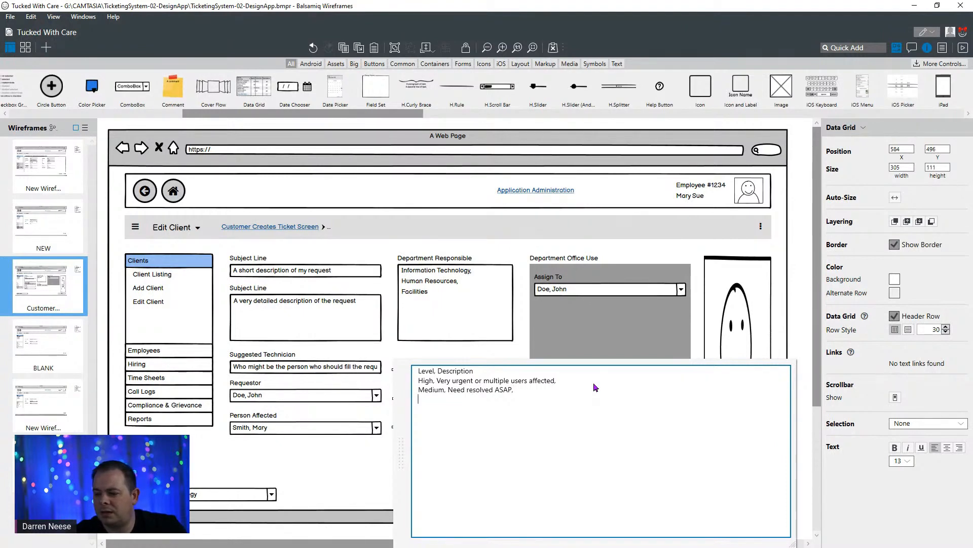
key("Return")
- Add a "Low" row described as "Get to it whenever" to the Priority Level grid
type("IO")
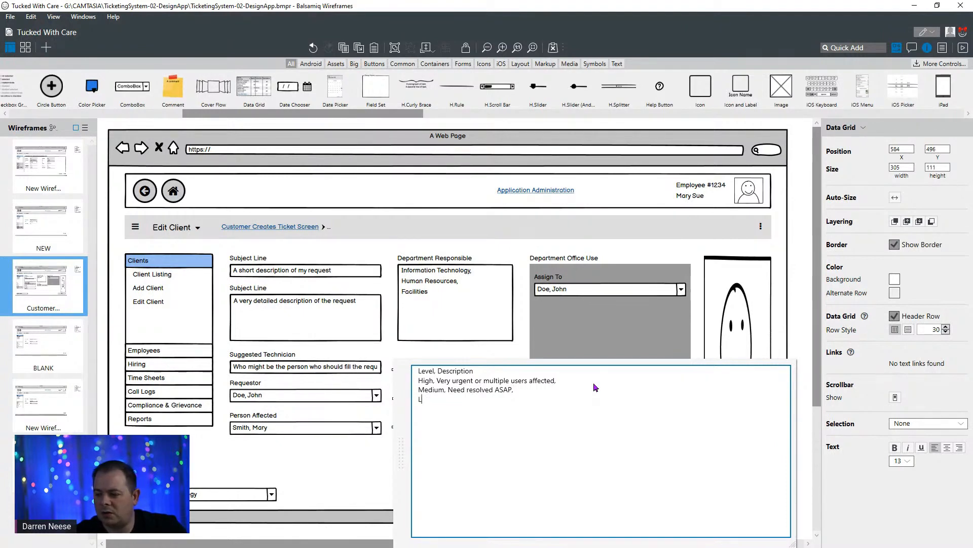
type("ow, Get t")
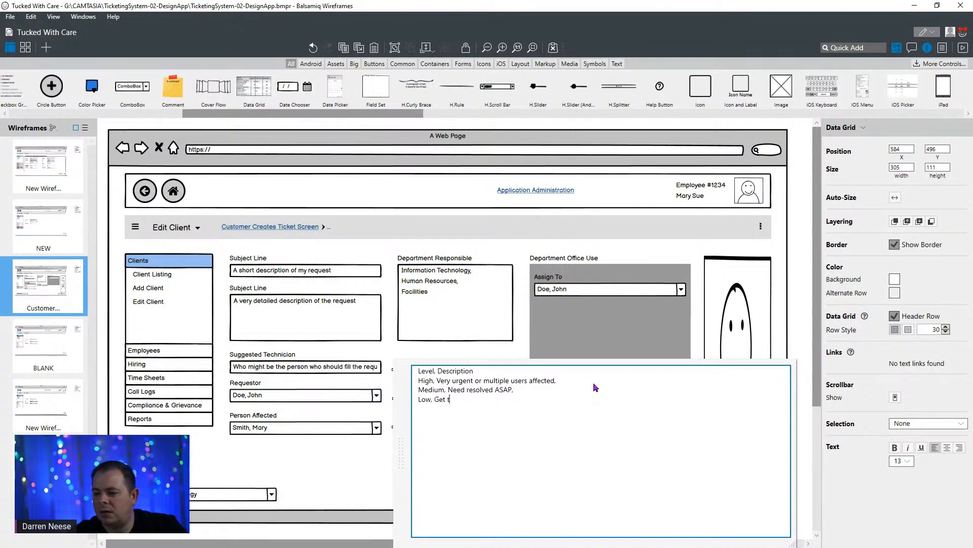
type("o it as")
key("BackSpace")
key("BackSpace")
key("BackSpace")
type("whene")
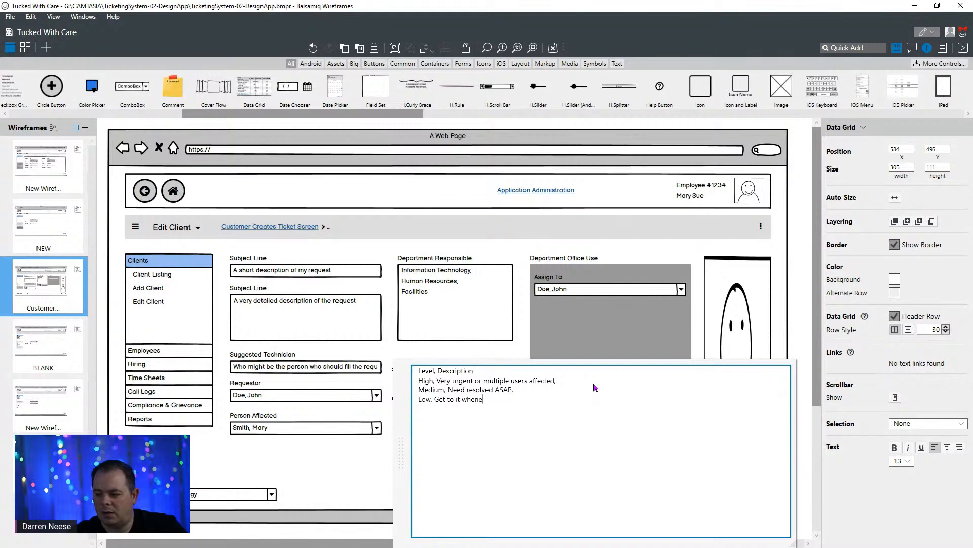
type("ver")
left_click(502, 251)
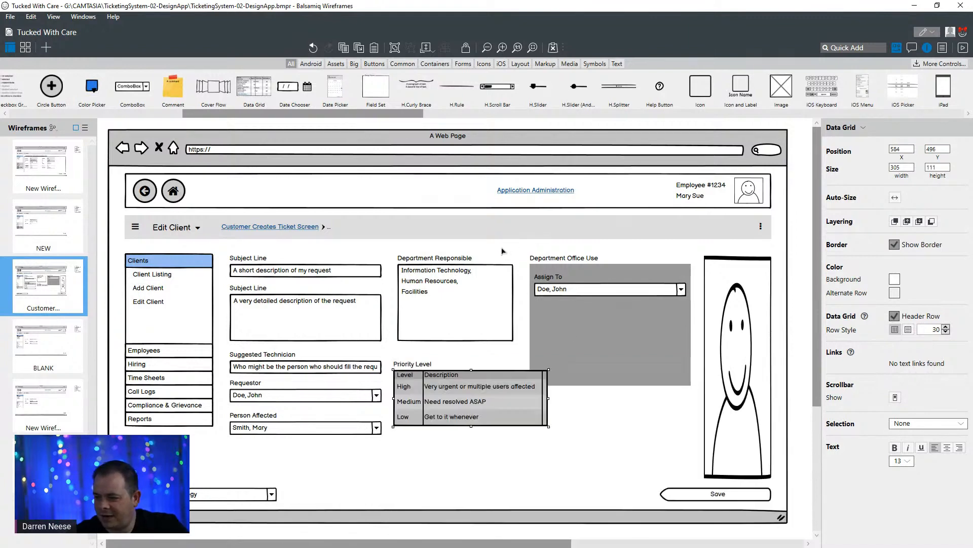
left_click(502, 251)
- Remove the trailing commas from the High and Medium rows to eliminate the Priority Level grid's empty third column
left_click(517, 399)
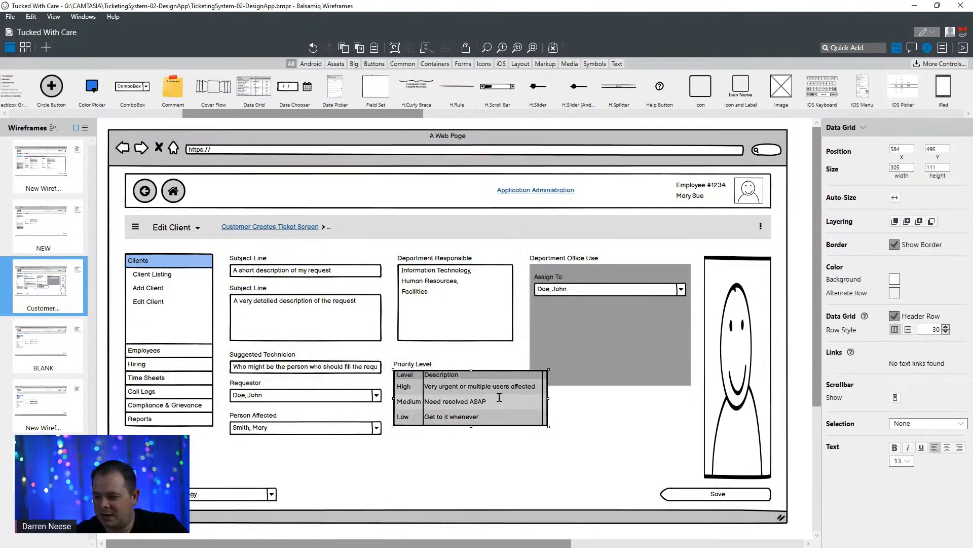
double_click(499, 398)
left_click(630, 385)
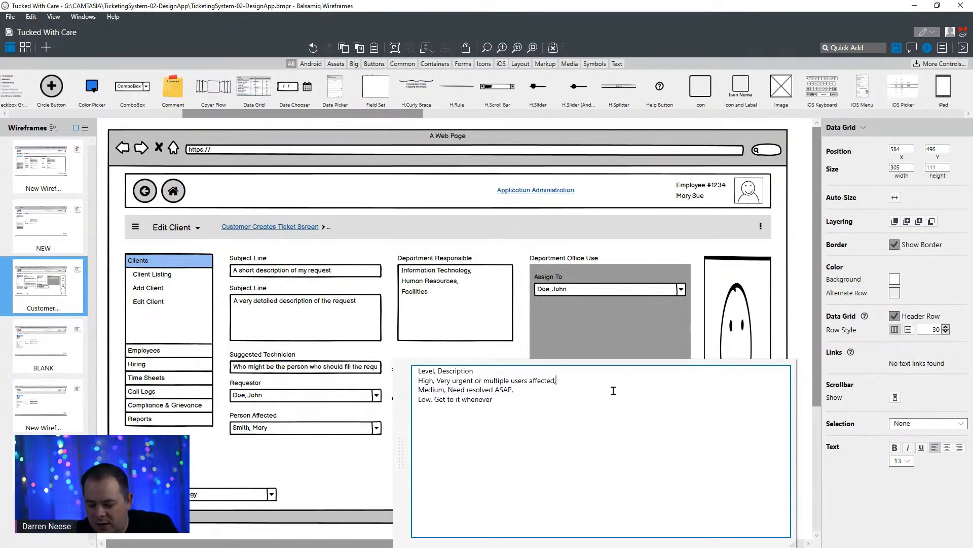
key("BackSpace")
key("BackSpace")
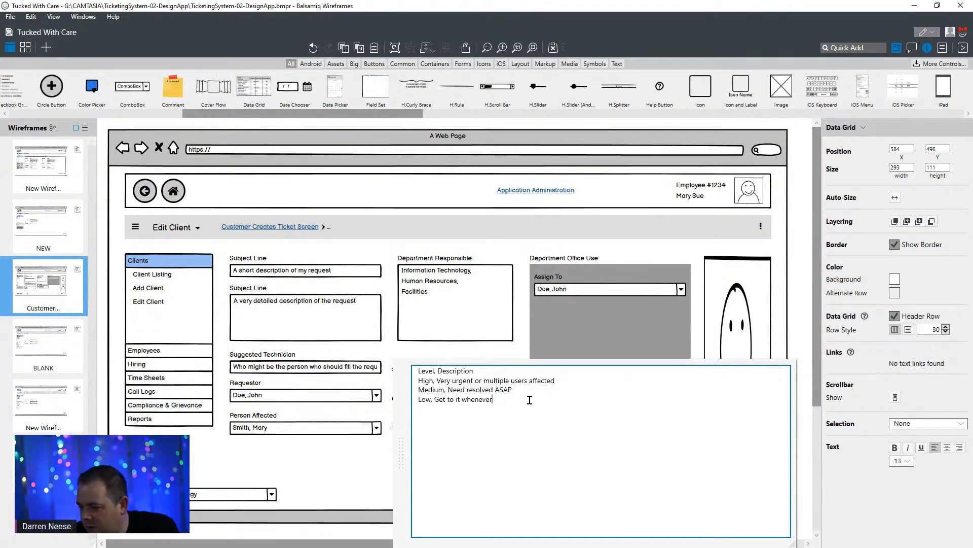
left_click(519, 347)
- Narrow the Assign To combo box to a width of about 126
left_click(568, 340)
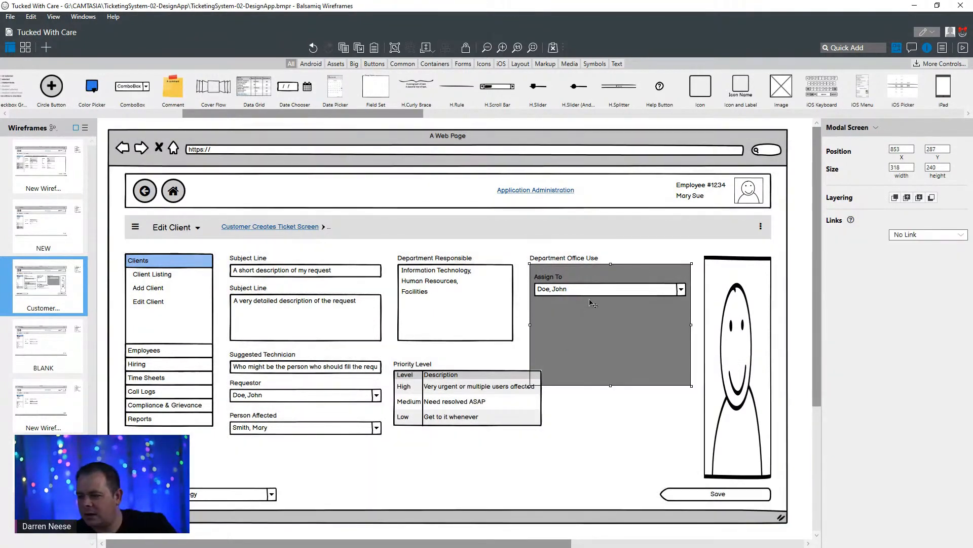
left_click(595, 293)
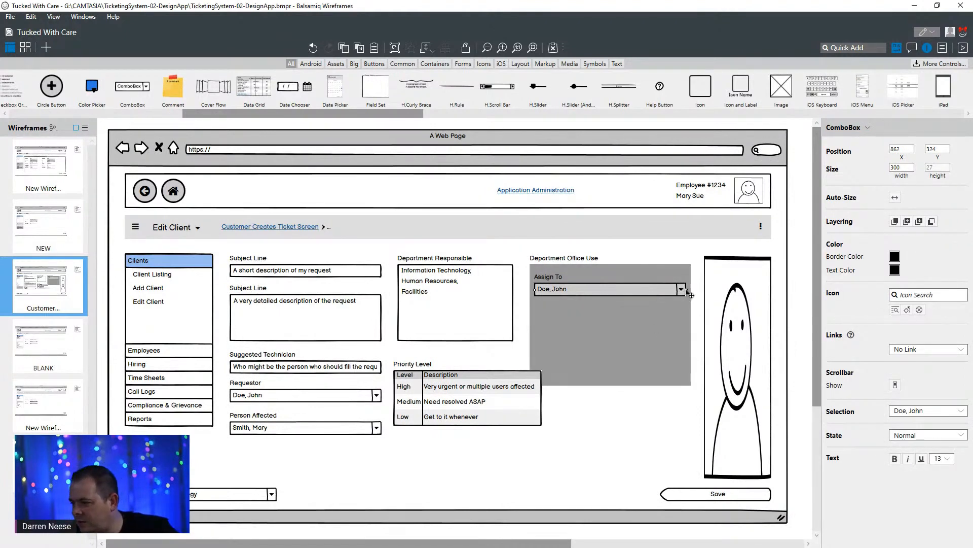
left_click_drag(686, 289, 599, 294)
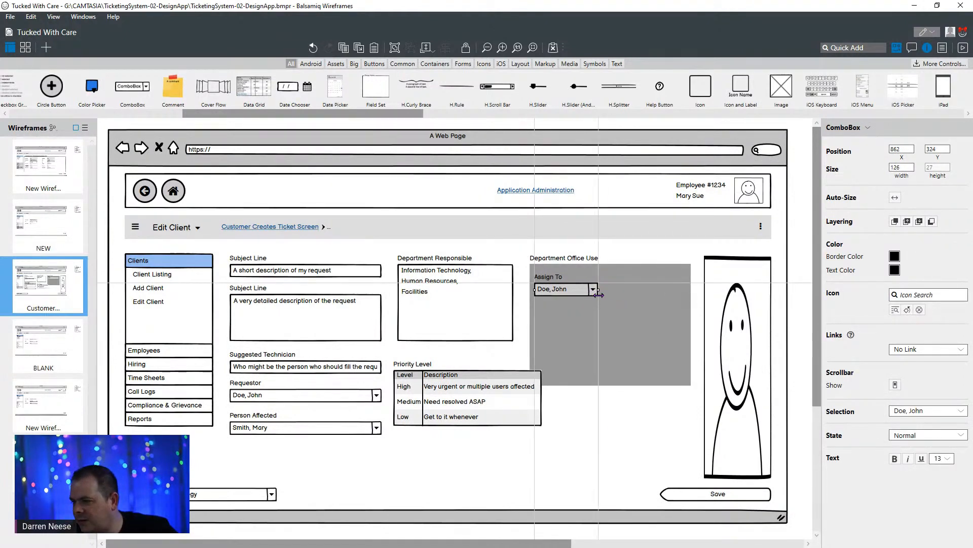
- Shrink the grey Department Office Use panel to about 165 wide and 102 high around the Assign To field
left_click(629, 327)
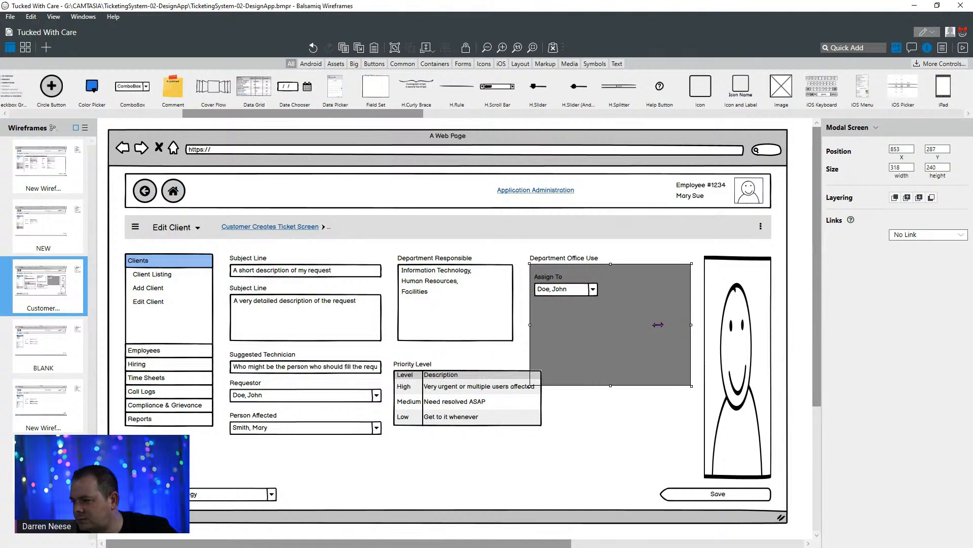
left_click_drag(658, 324, 614, 324)
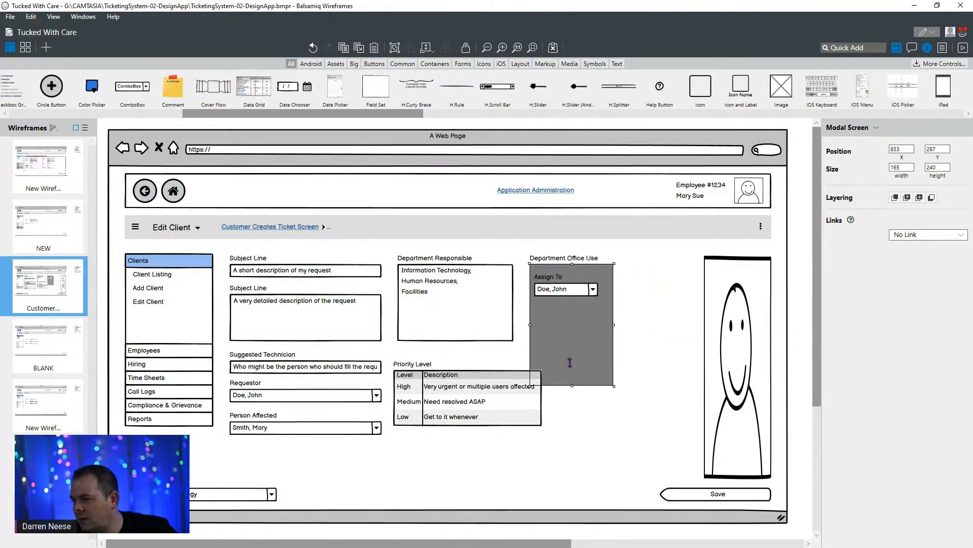
left_click_drag(570, 362, 664, 313)
- Move the Department Office Use label, its grey panel and the Assign To label and combo box together beside the person image
left_click(582, 262, "shift")
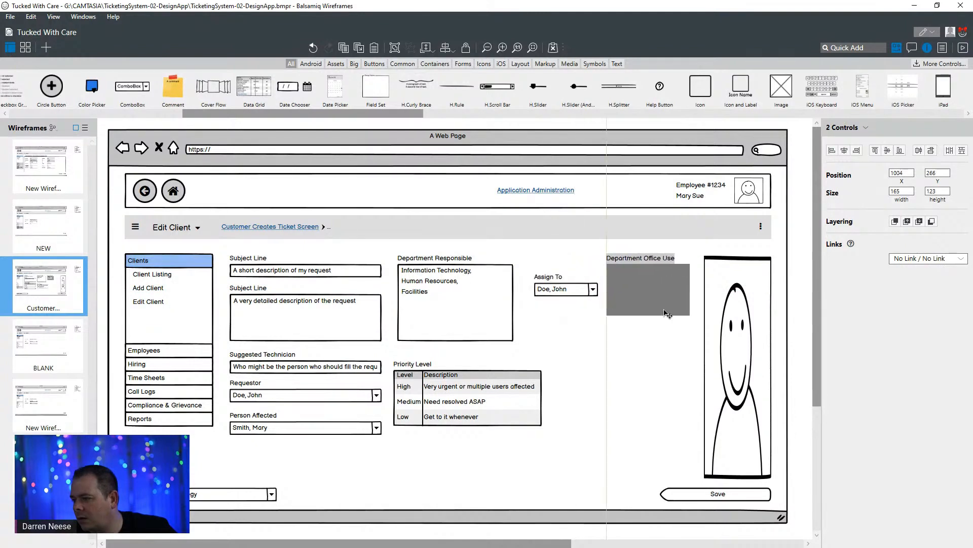
key("ctrl+z")
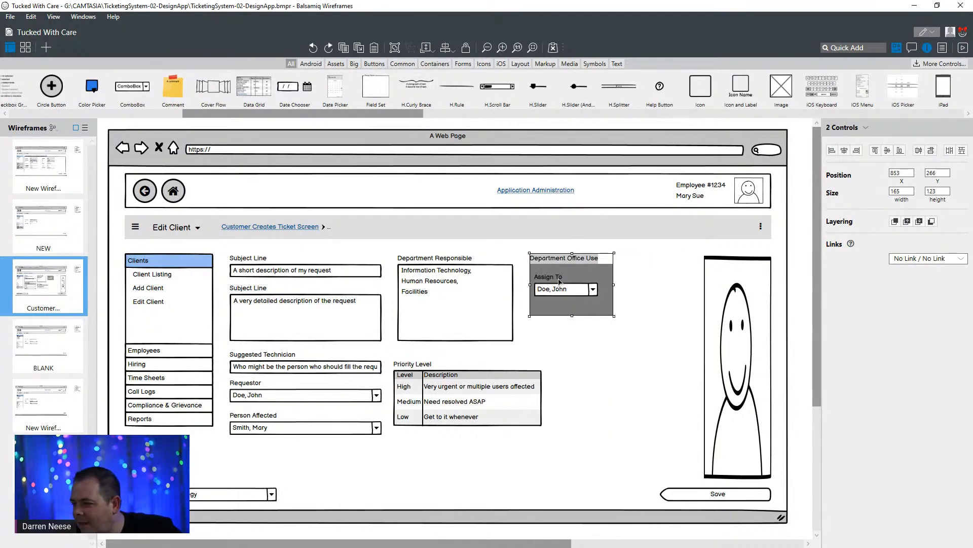
left_click(558, 280, "shift")
left_click(571, 291, "shift")
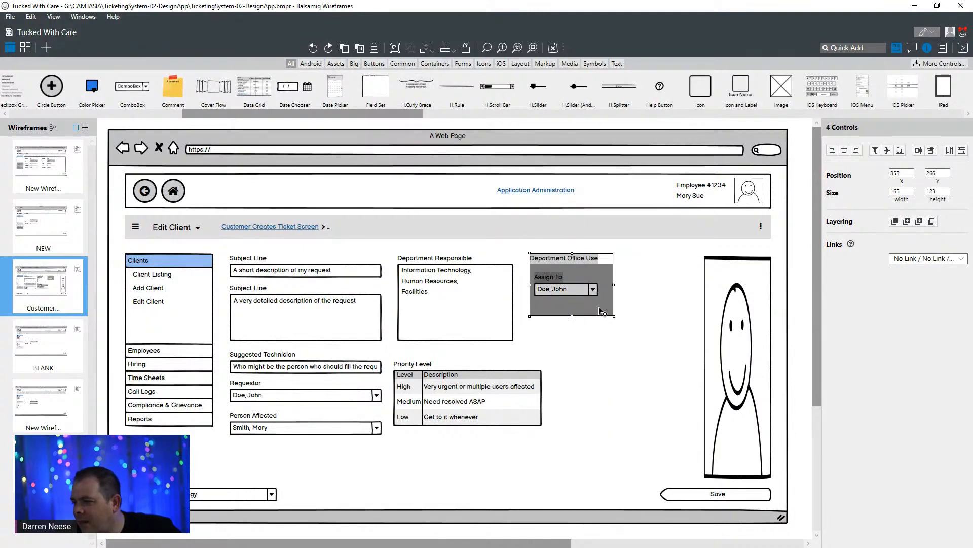
left_click_drag(591, 308, 671, 311)
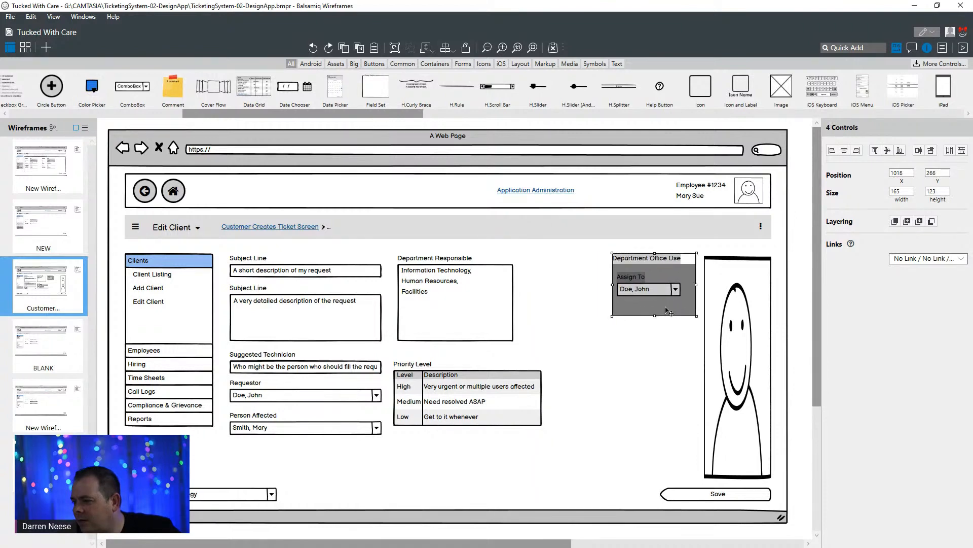
- Widen the Department Responsible list to about 285 so its right edge roughly matches the priority grid's
left_click(496, 388)
left_click(495, 306)
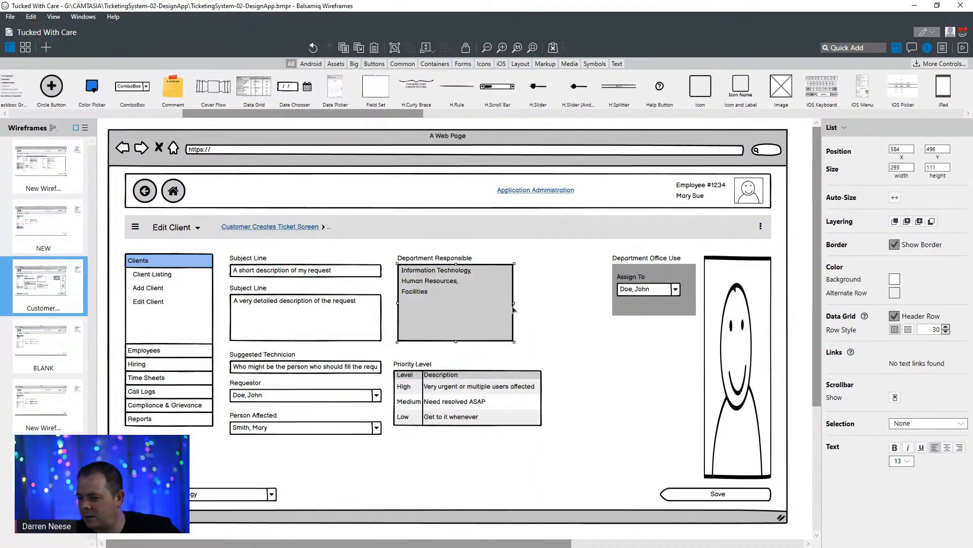
left_click_drag(513, 310, 540, 301)
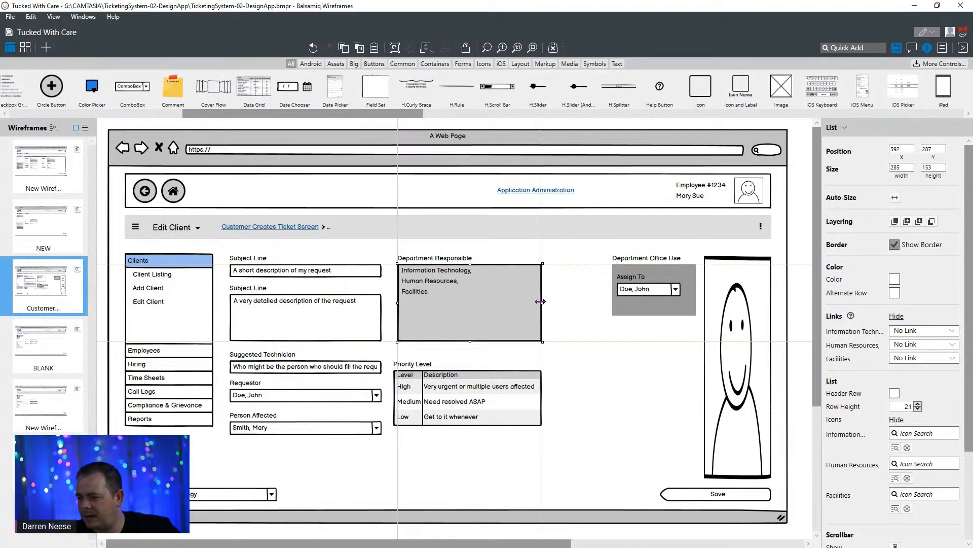
- Move the Priority Level label and its grid up together, aligning their left edges with the Department Responsible list
left_click(413, 364)
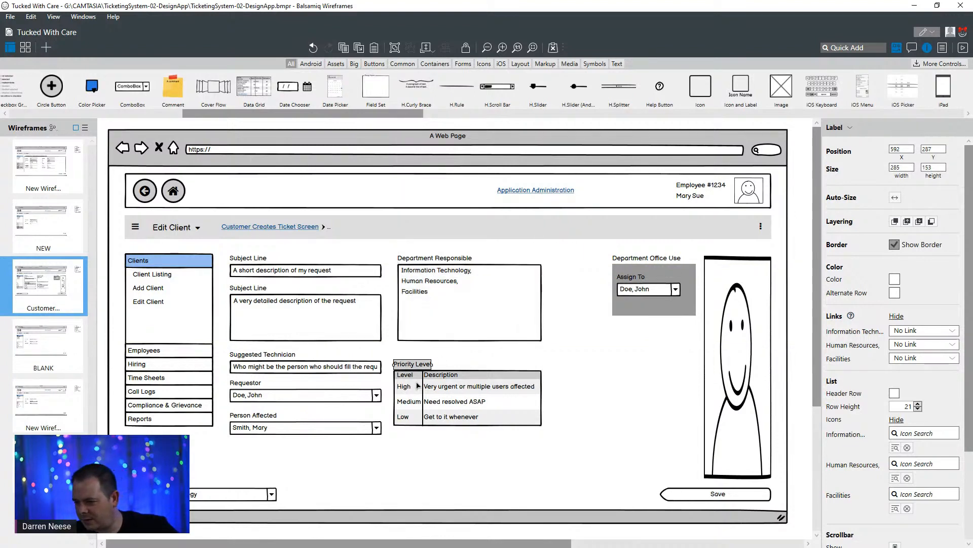
left_click(417, 386, "shift")
left_click_drag(424, 411, 428, 402)
left_click(587, 384)
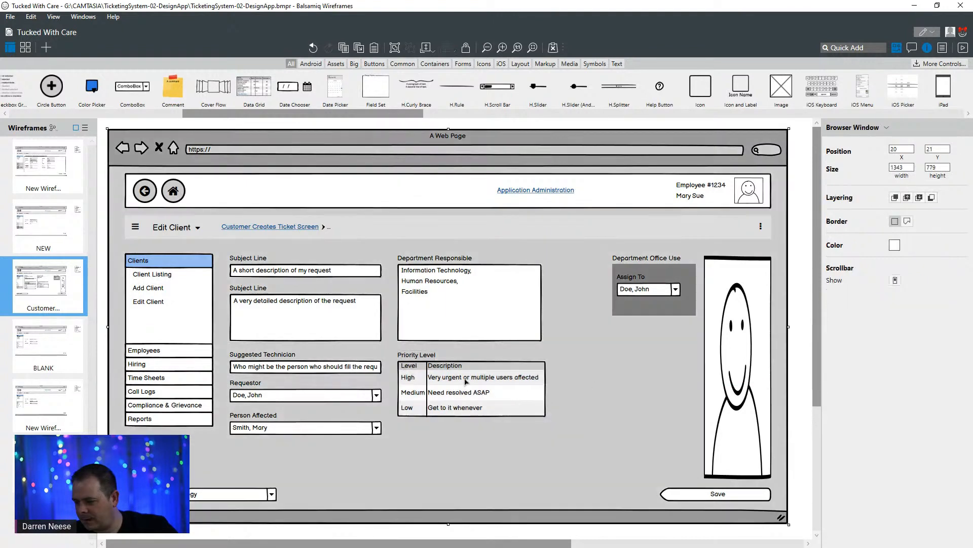
left_click(400, 384)
left_click(365, 369)
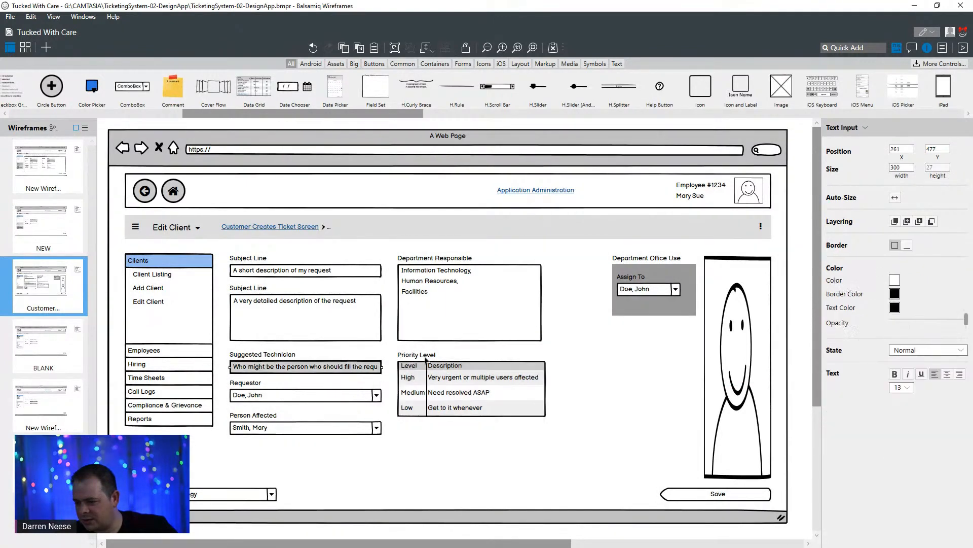
left_click(487, 356)
left_click(605, 352)
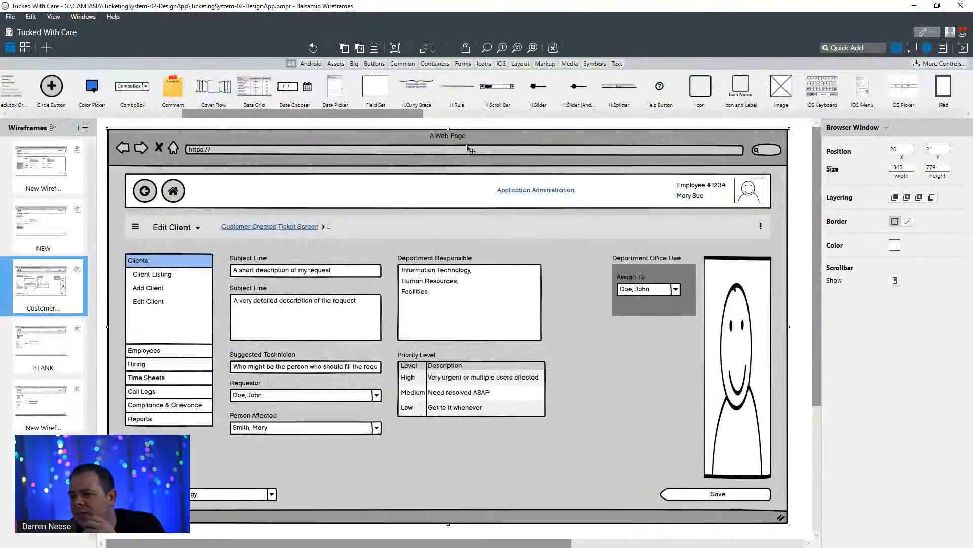
- Switch to the DrawSQL ticketing diagram, examine the Requests table's fields and related lookup tables, and return to Balsamiq
mouse_move(594, 10)
left_mouse_down()
mouse_move(590, 47)
mouse_move(588, 3)
left_mouse_up()
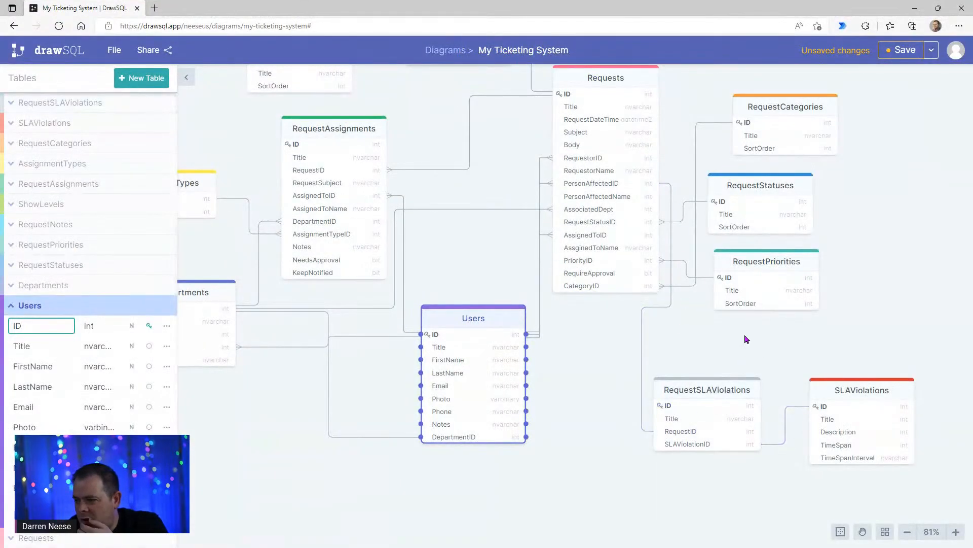
left_click_drag(880, 262, 841, 323)
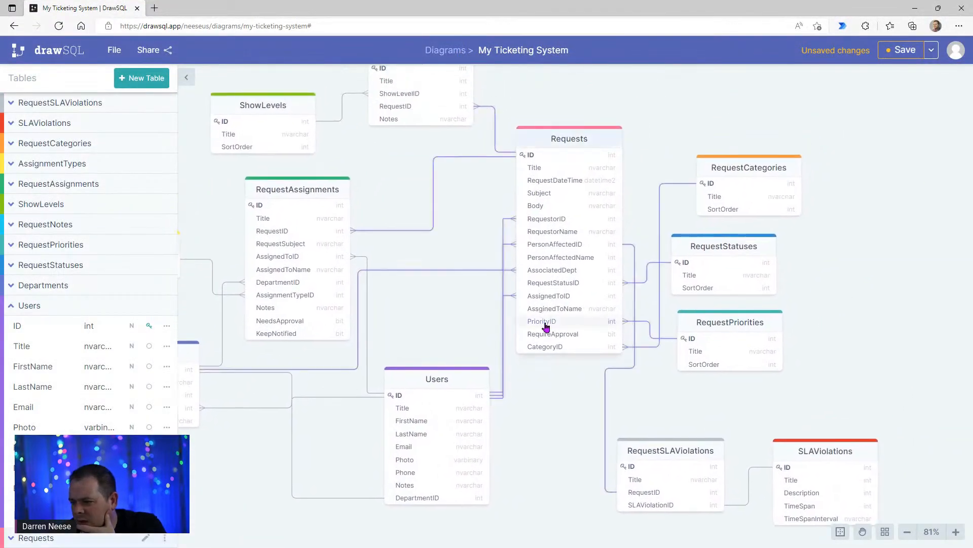
left_click_drag(757, 323, 757, 321)
left_click_drag(758, 254, 761, 252)
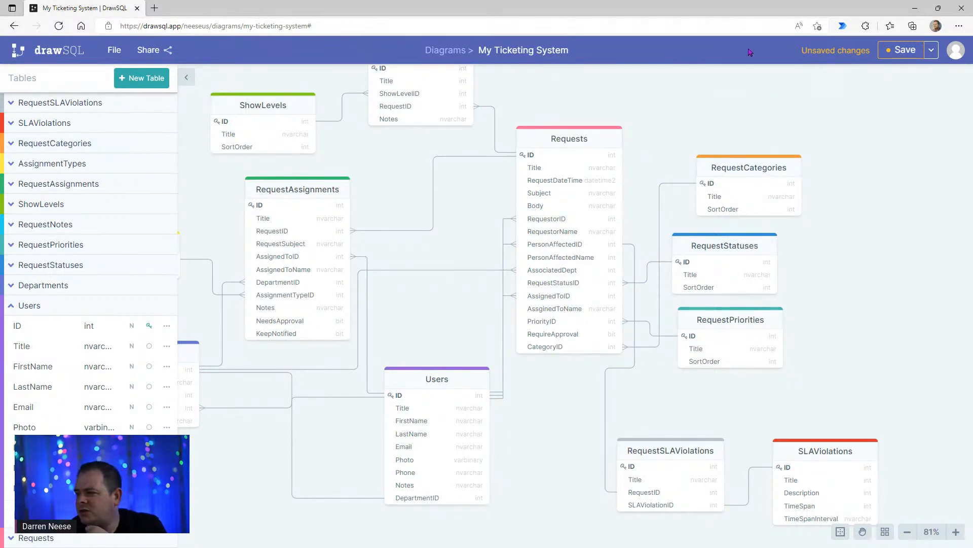
left_click_drag(759, 8, 700, 0)
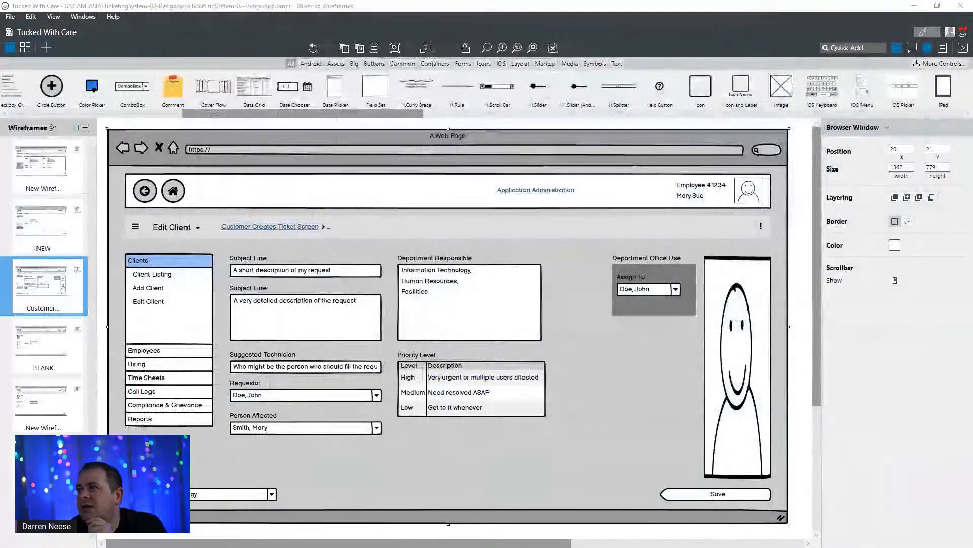
left_click(657, 311)
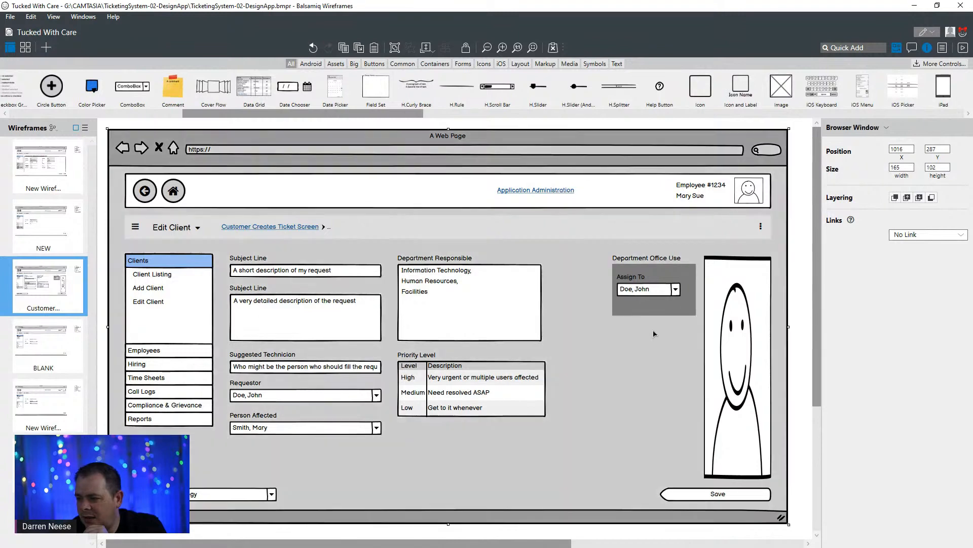
left_click(656, 318)
left_click(656, 314)
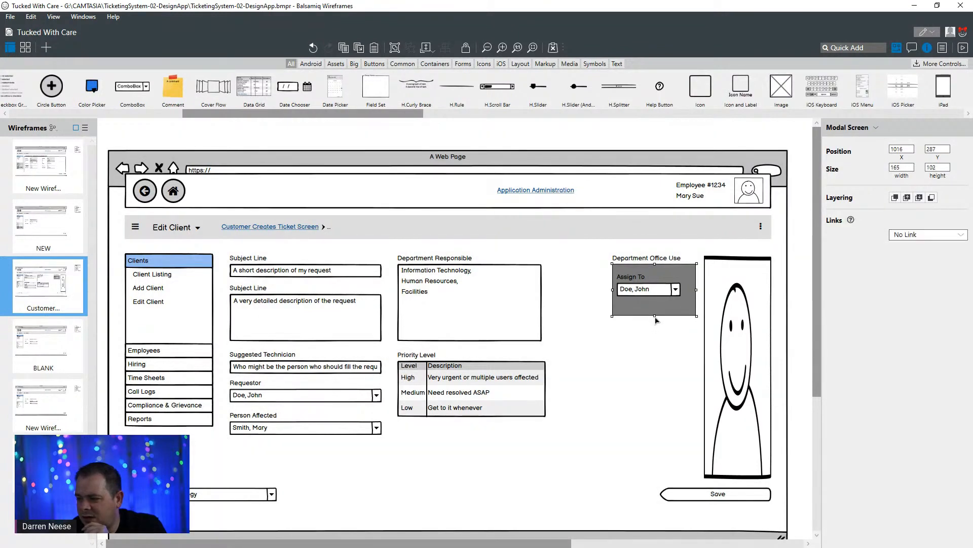
left_click_drag(656, 323, 652, 359)
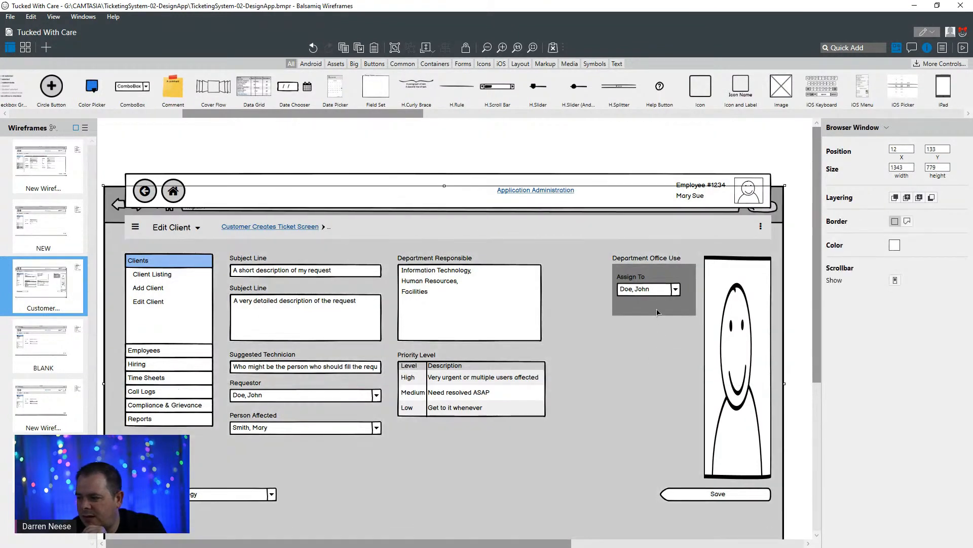
left_click(657, 310)
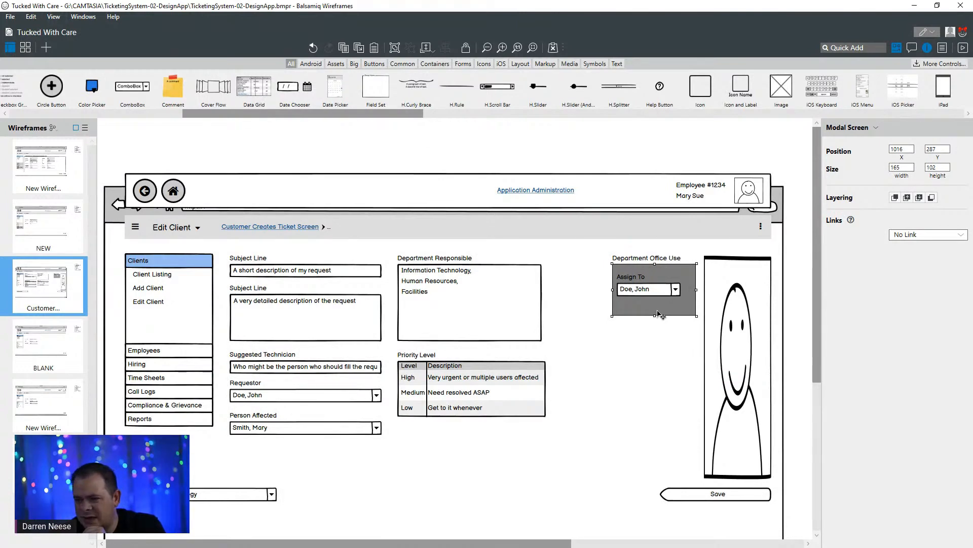
key("ctrl+z")
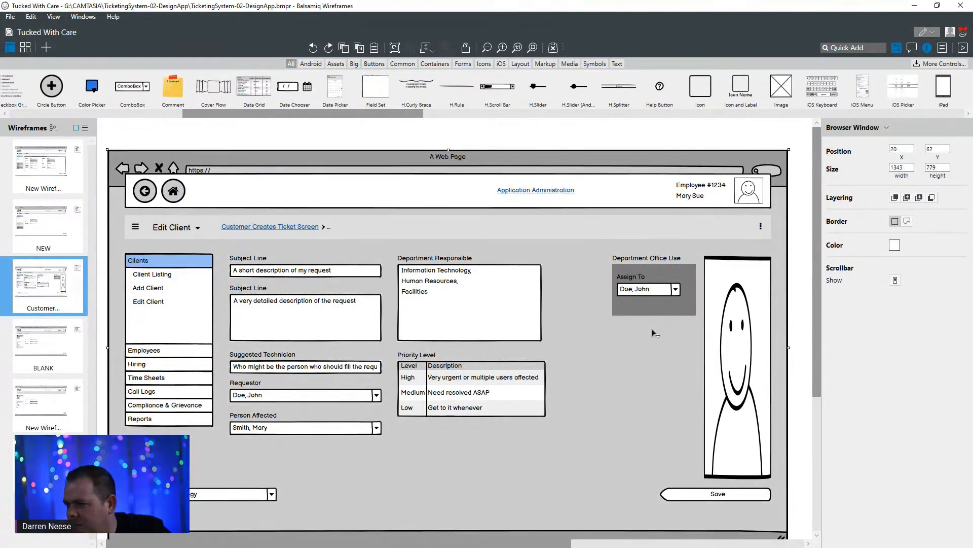
key("ctrl+y")
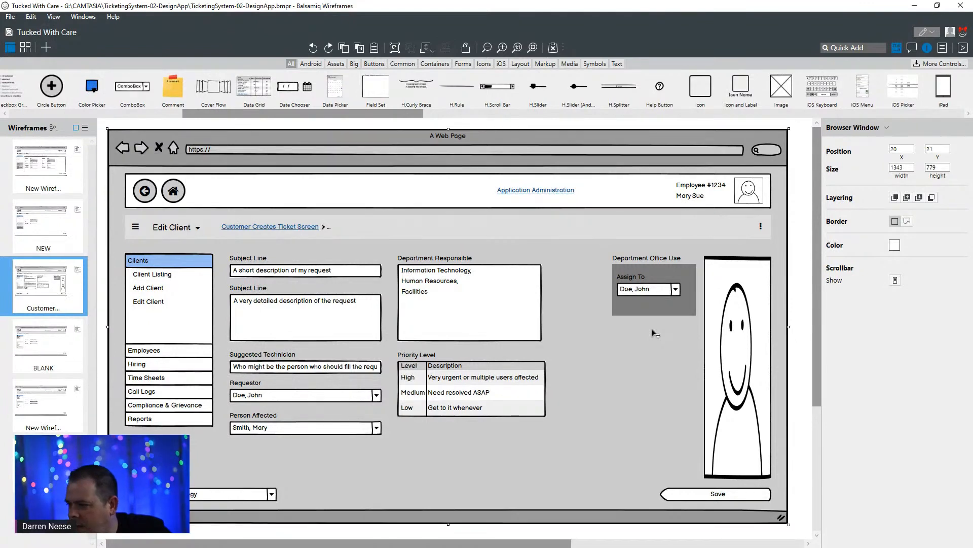
- Lengthen the grey Department Office Use panel to about 262 high and widen the Assign To combo box to about 142
left_click(656, 311)
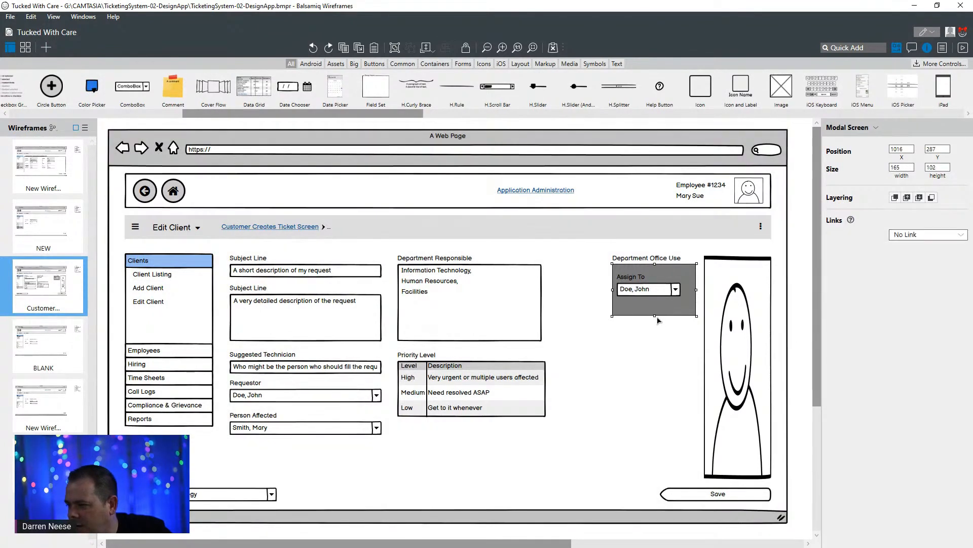
left_click_drag(655, 316, 648, 399)
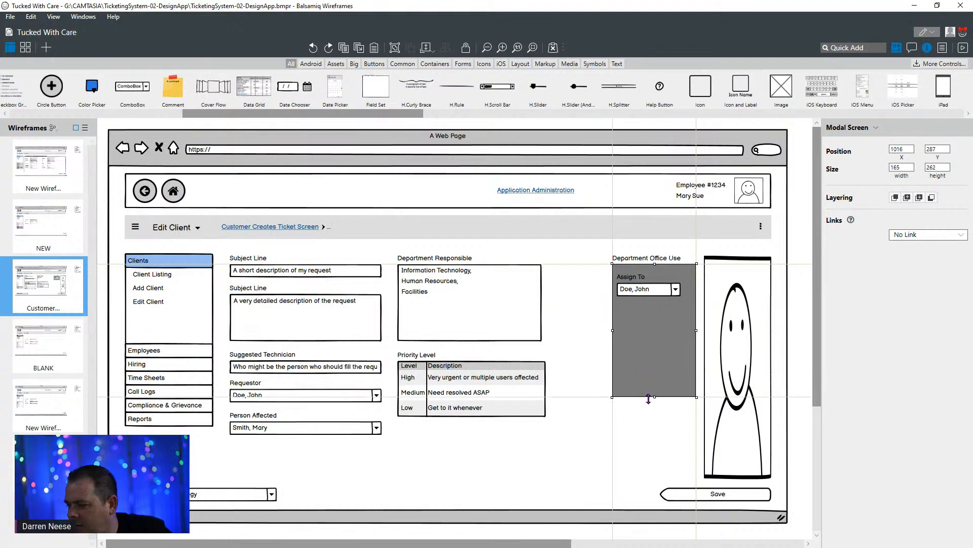
left_click(666, 293)
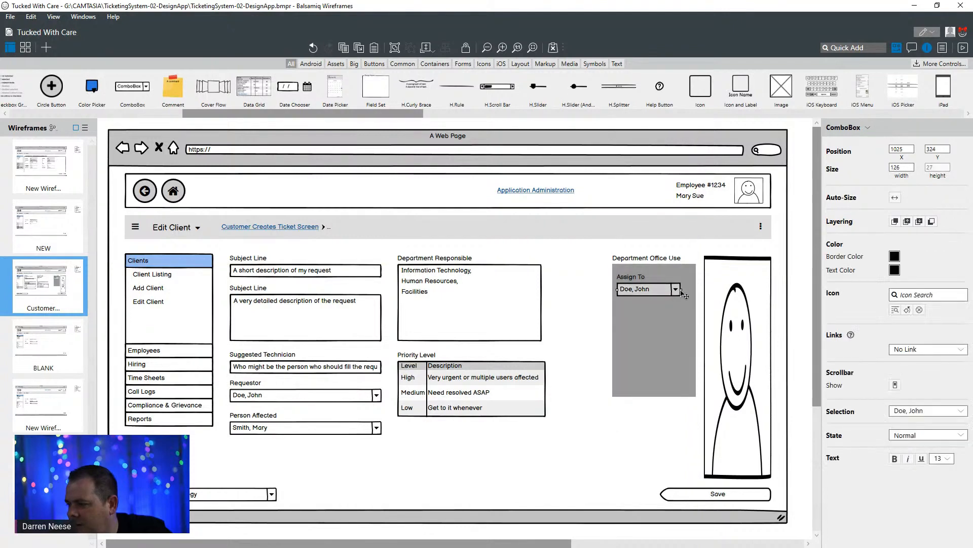
left_click(685, 294)
left_click(666, 293)
left_click_drag(680, 290, 689, 290)
- Duplicate the Assign To label and combo box together and place the copies directly beneath the originals in the grey panel
left_click(633, 279)
left_click(638, 294, "shift")
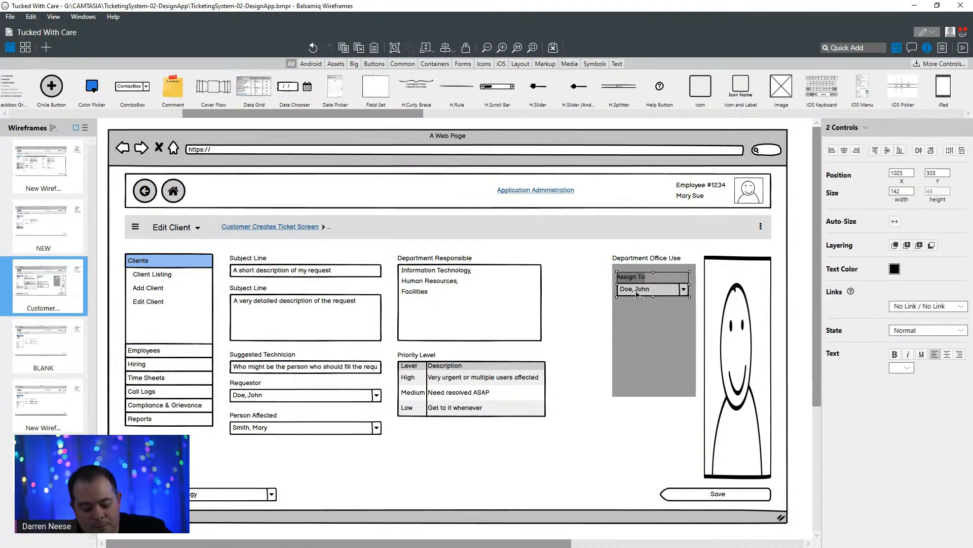
key("ctrl+d")
left_click_drag(644, 299, 640, 325)
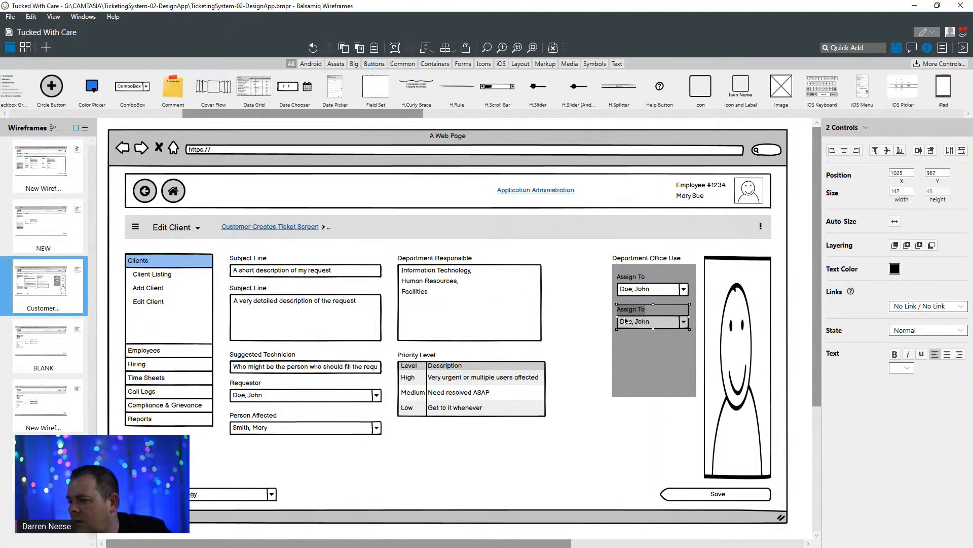
- Rename the duplicated Assign To label as Category
left_click(633, 302)
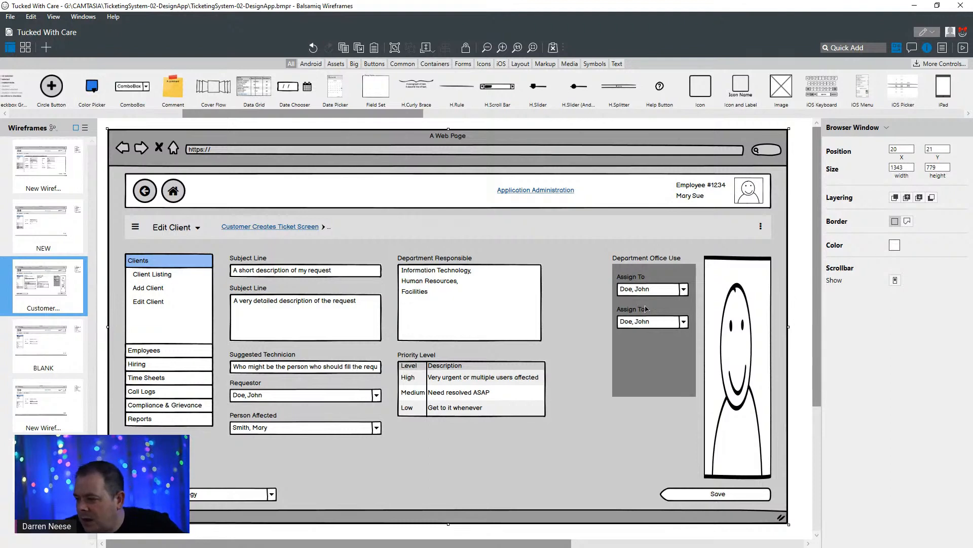
left_click(646, 314)
double_click(646, 314)
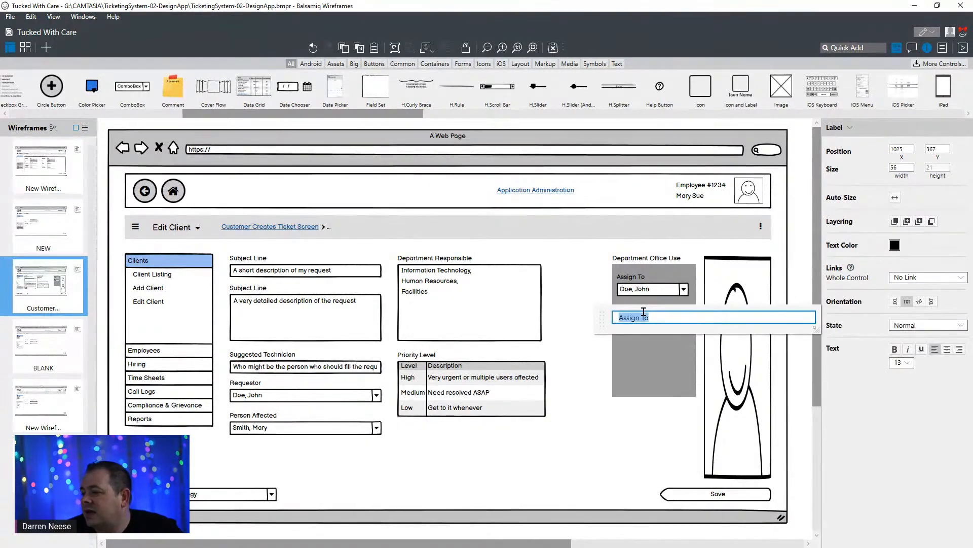
type("Category")
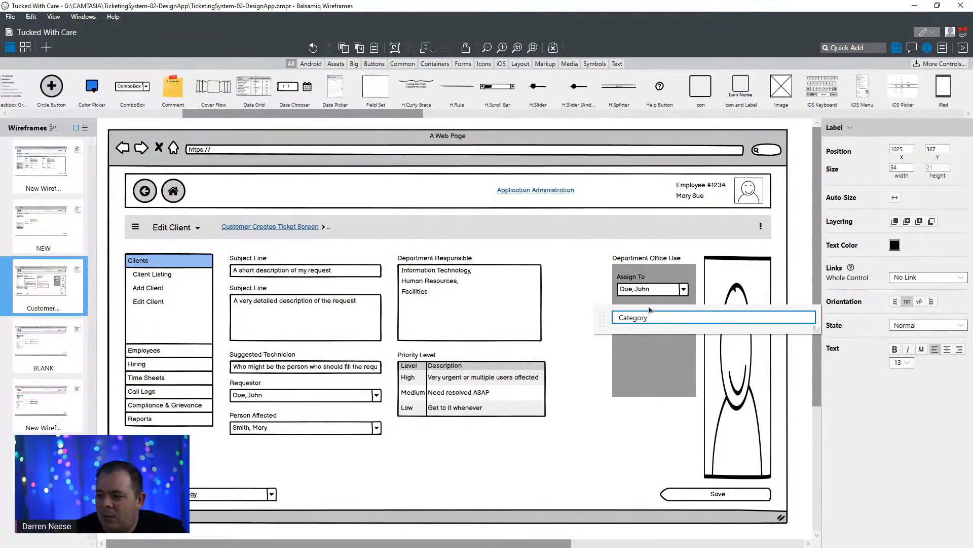
left_click(584, 279)
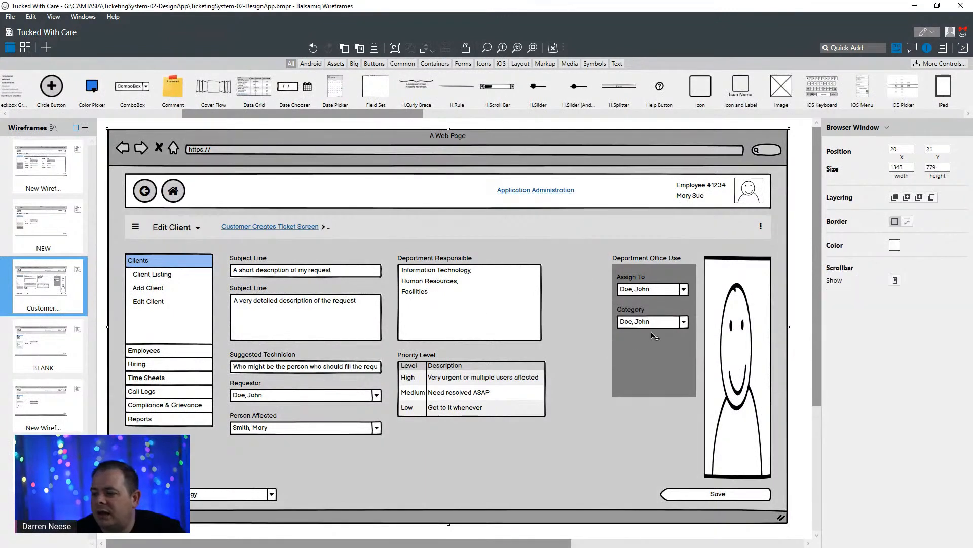
- Replace the text of the Category combo box with "Strictly Request"
left_click(657, 325)
double_click(658, 325)
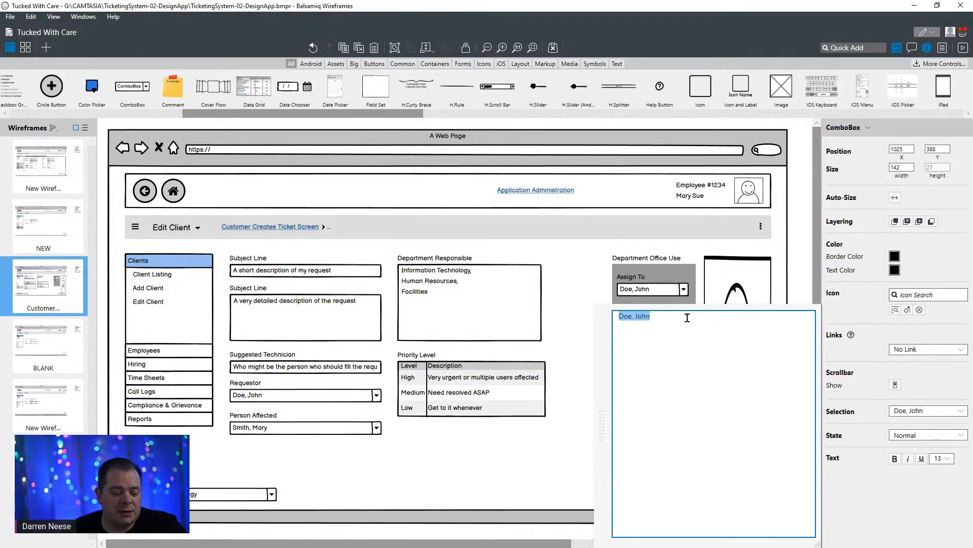
type("Rquest")
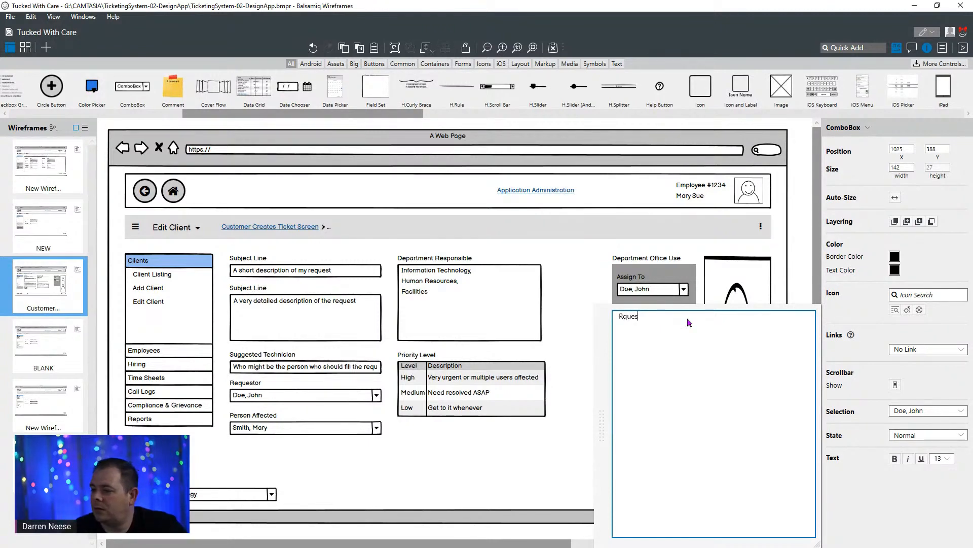
key("BackSpace")
key("BackSpace")
key("BackSpace")
key("BackSpace")
key("BackSpace")
type("eq")
key("BackSpace")
key("BackSpace")
key("BackSpace")
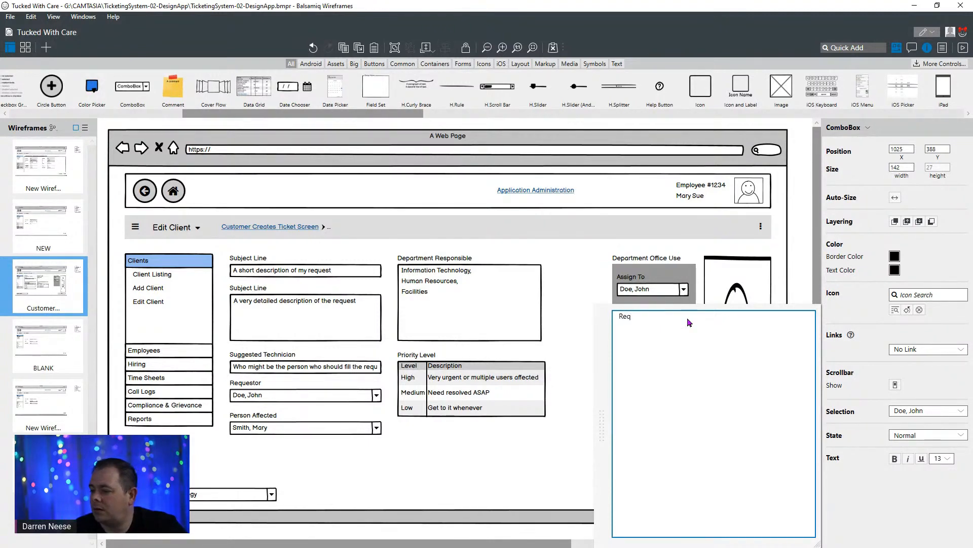
type("Stricly")
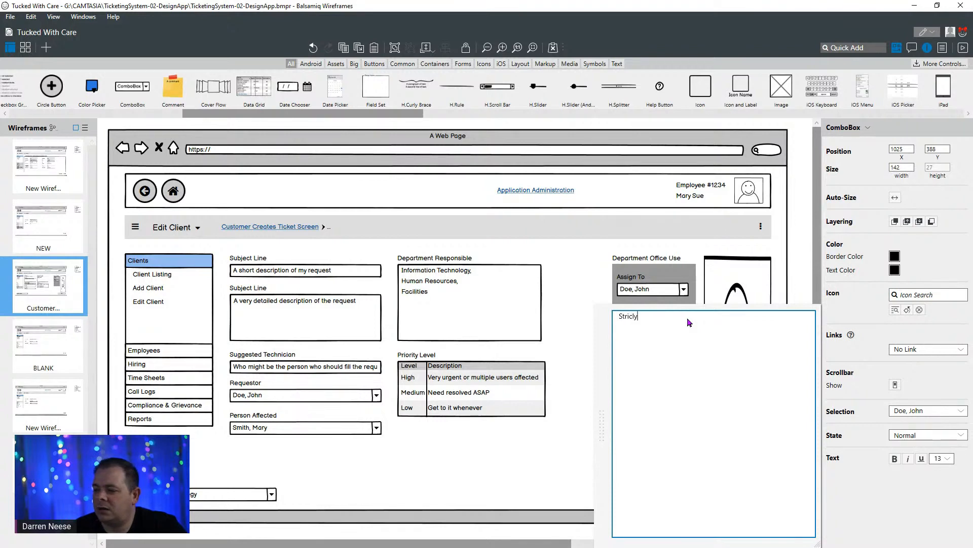
key("BackSpace")
key("BackSpace")
type("tly Request")
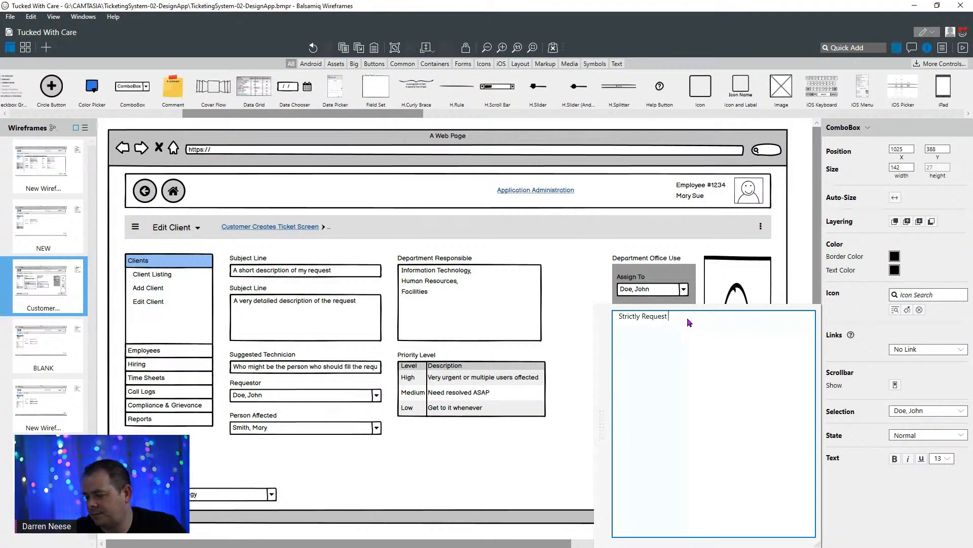
left_click(584, 299)
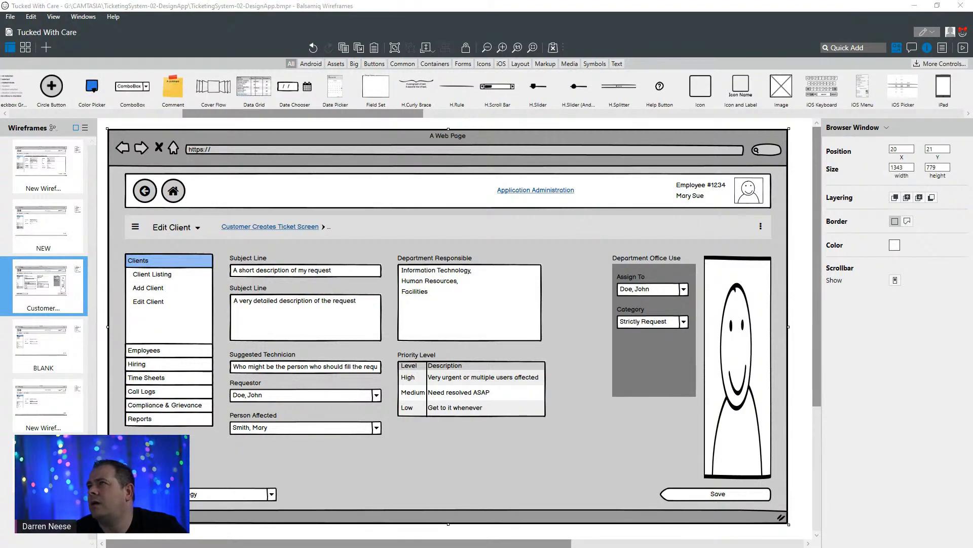
- Switch to the DrawSQL ticketing diagram, check the Requests table for remaining fields to include, and return to Balsamiq
left_click_drag(550, 1, 500, 230)
double_click(501, 230)
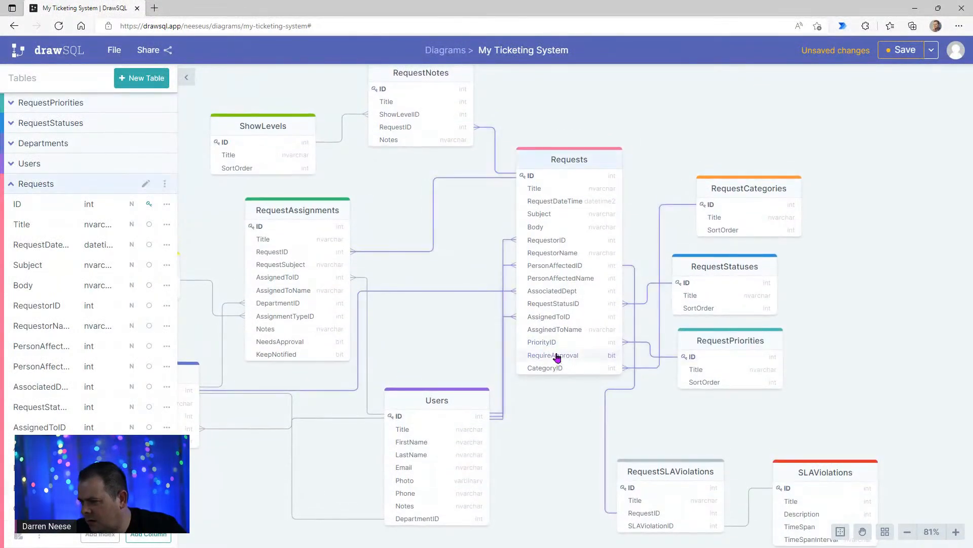
left_click_drag(714, 345, 731, 346)
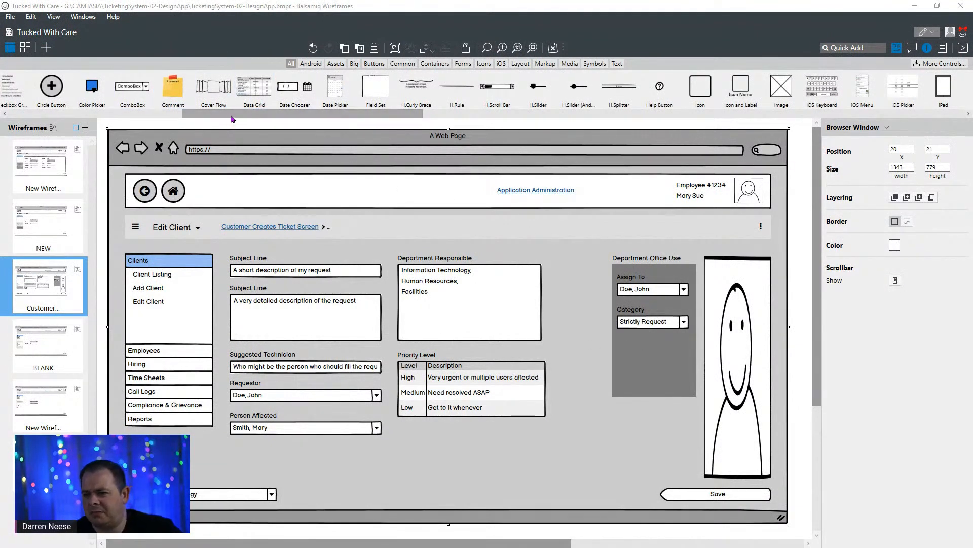
- Add an ON/OFF Switch to the grey panel below the Category combo box
left_click_drag(238, 118, 285, 135)
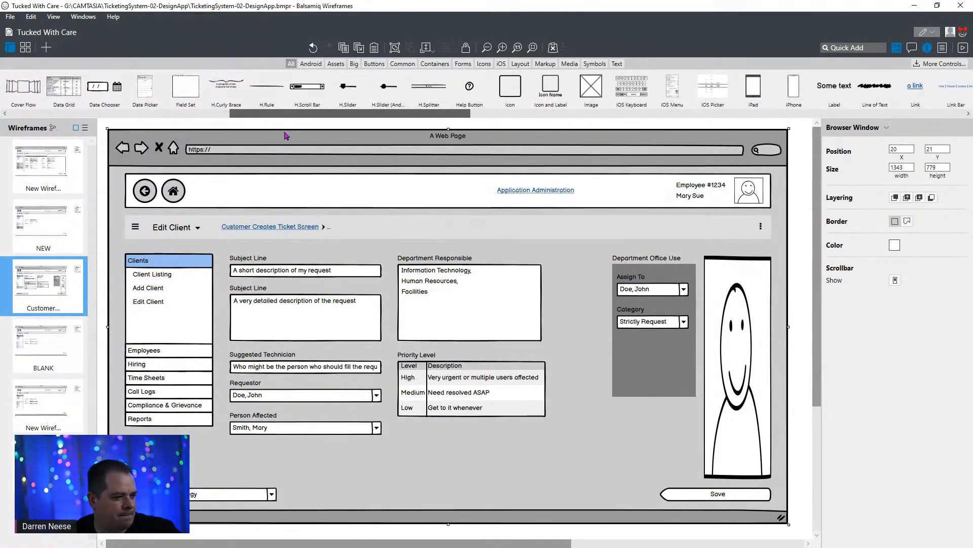
left_click_drag(284, 135, 490, 118)
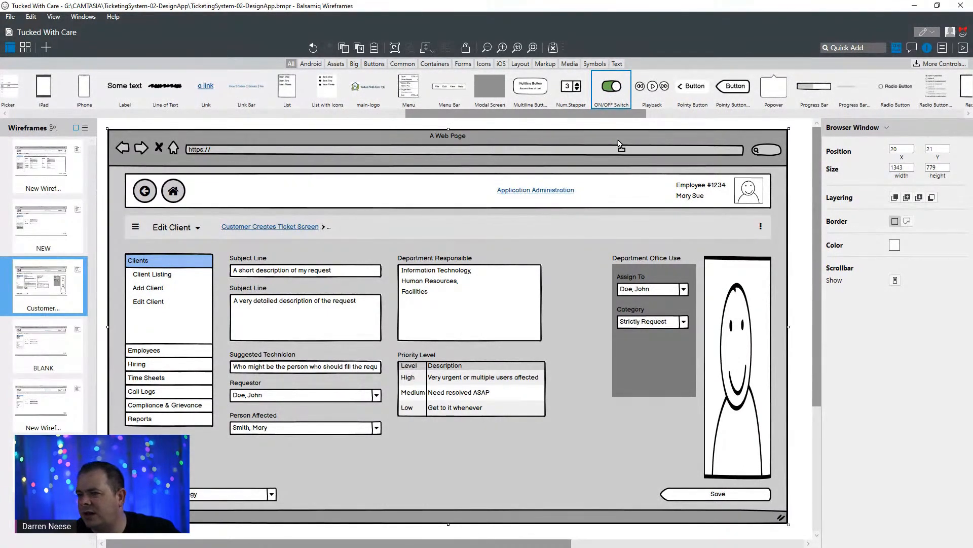
left_click_drag(615, 91, 639, 358)
- Copy the Category label to just above the switch, keeping it left-aligned with the labels and combo boxes above
left_click(637, 313)
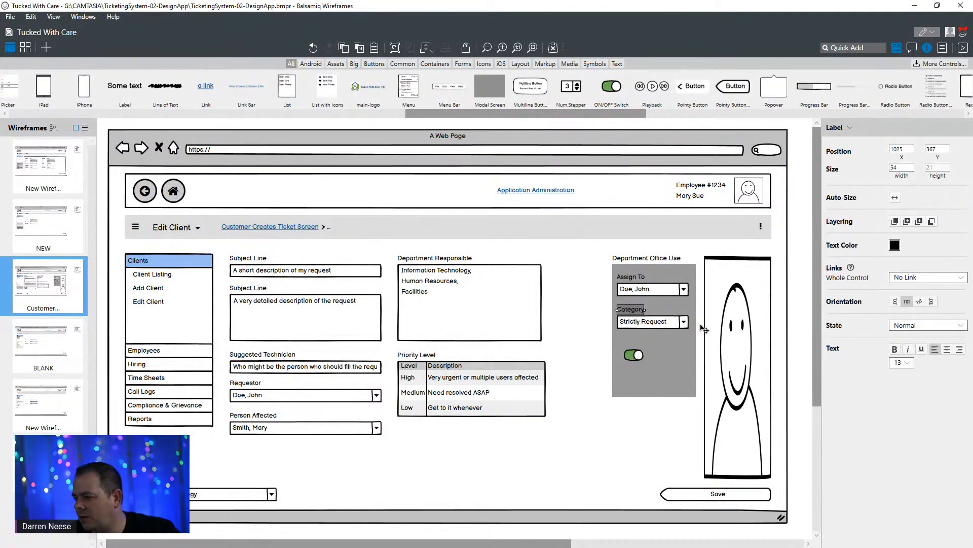
left_click_drag(634, 310, 632, 347)
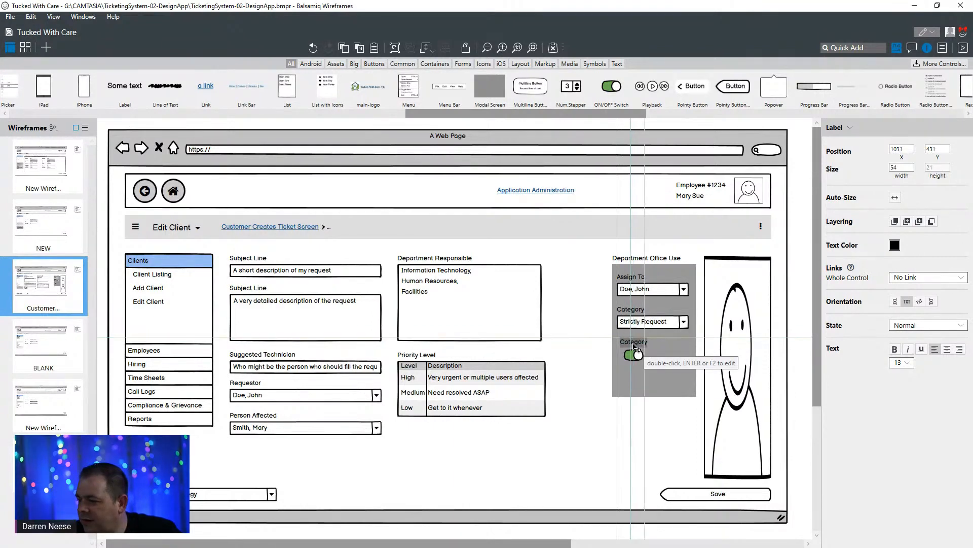
left_click(649, 323)
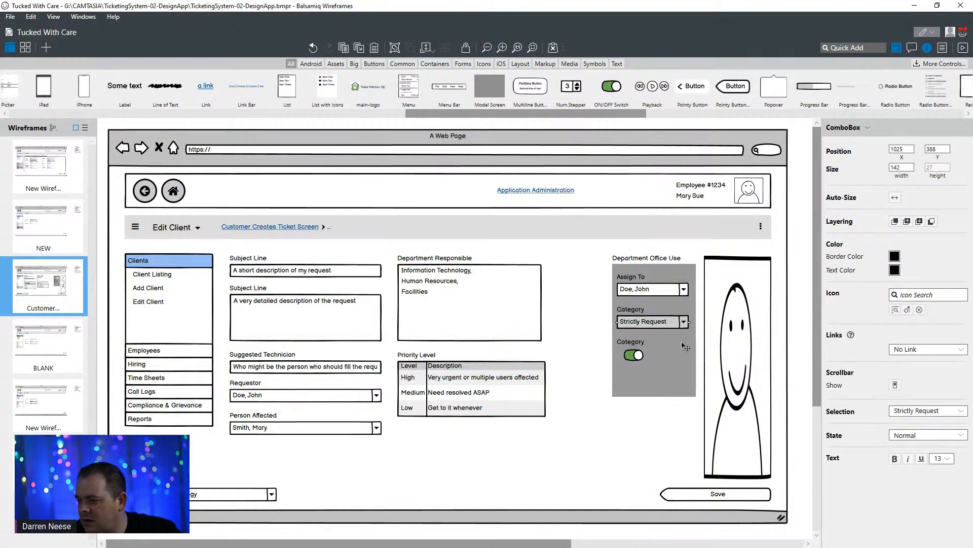
- Rename the copied Category label above the switch as "Require Approval"
left_click(640, 359)
key("Tab")
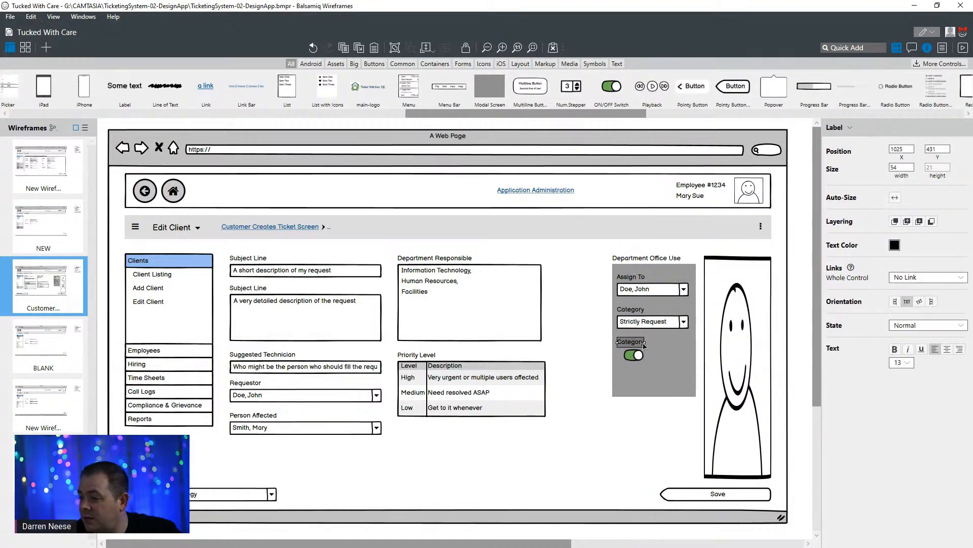
key("Return")
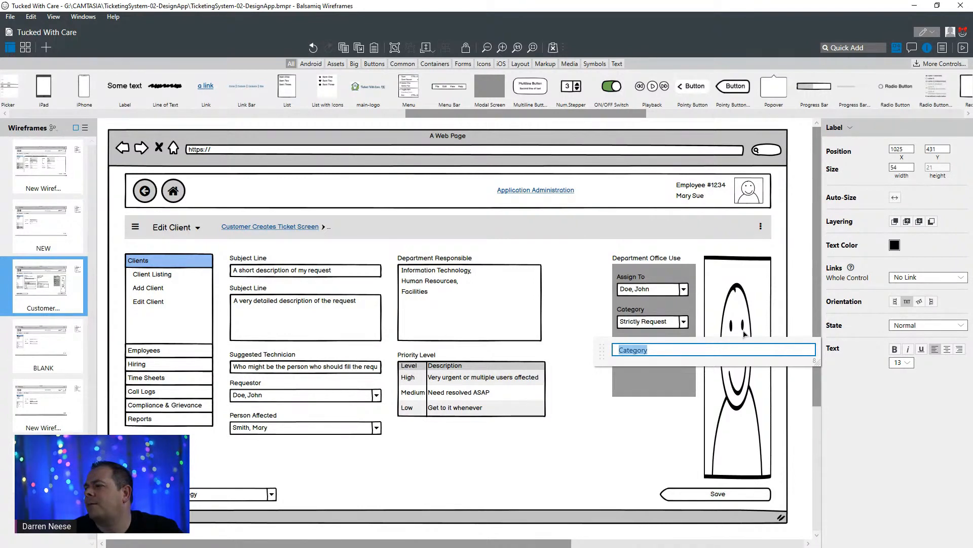
type("Require ")
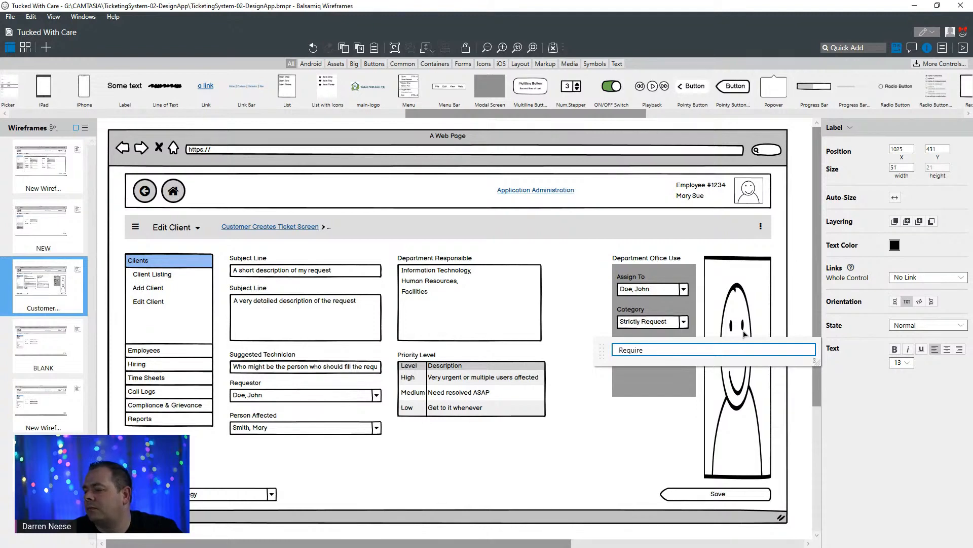
type("Approval")
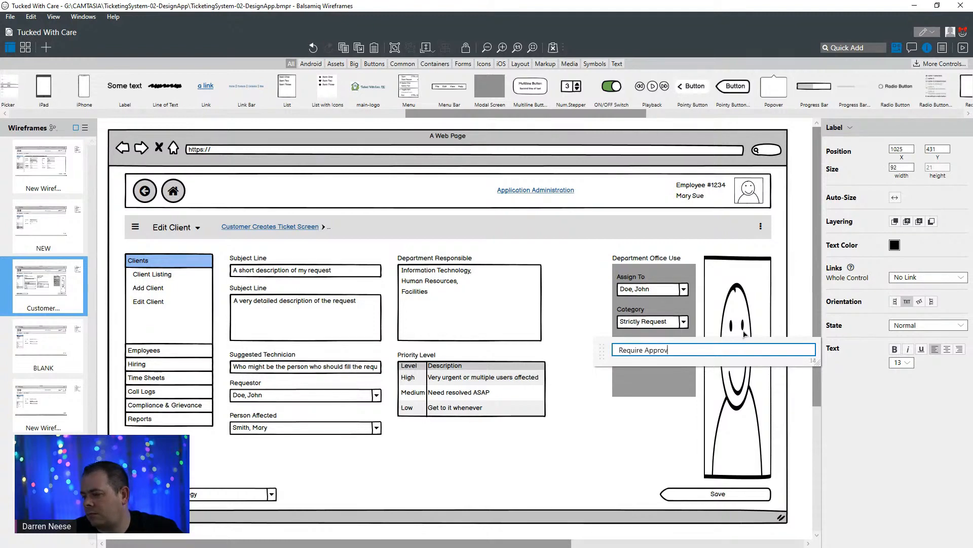
left_click(656, 329)
- Move the switch beside the Require Approval label and extend the grey panel's left edge outward to a width of about 194
left_click(637, 357)
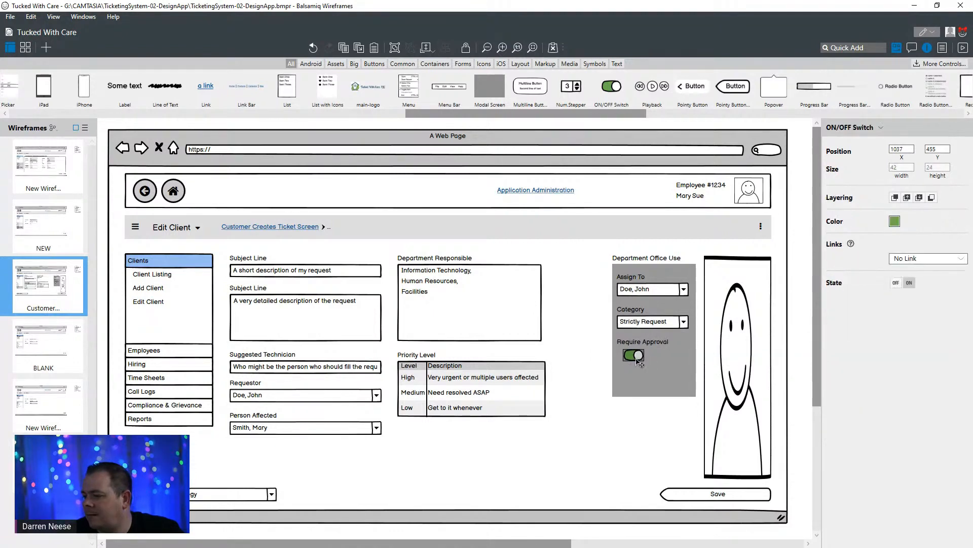
left_click_drag(637, 360, 688, 348)
left_click(623, 372)
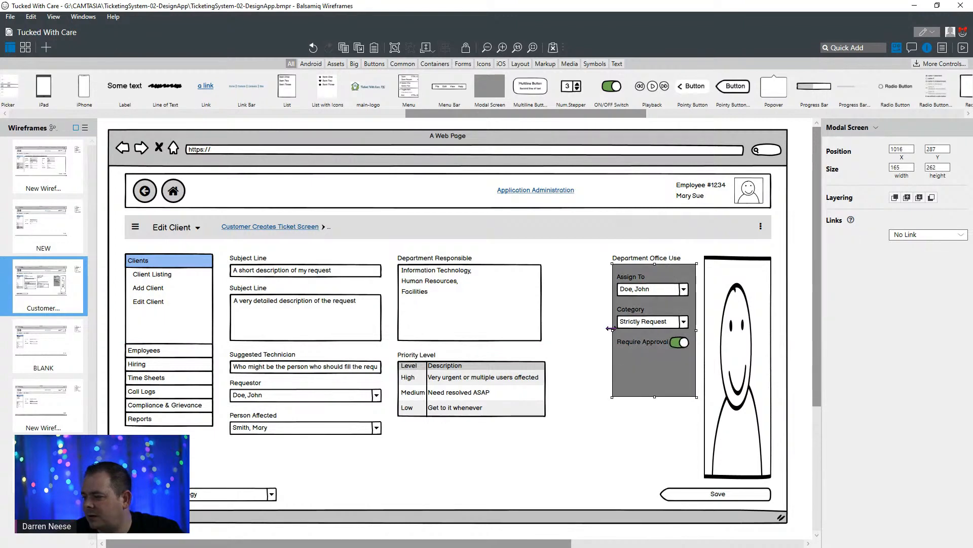
left_click_drag(613, 330, 598, 330)
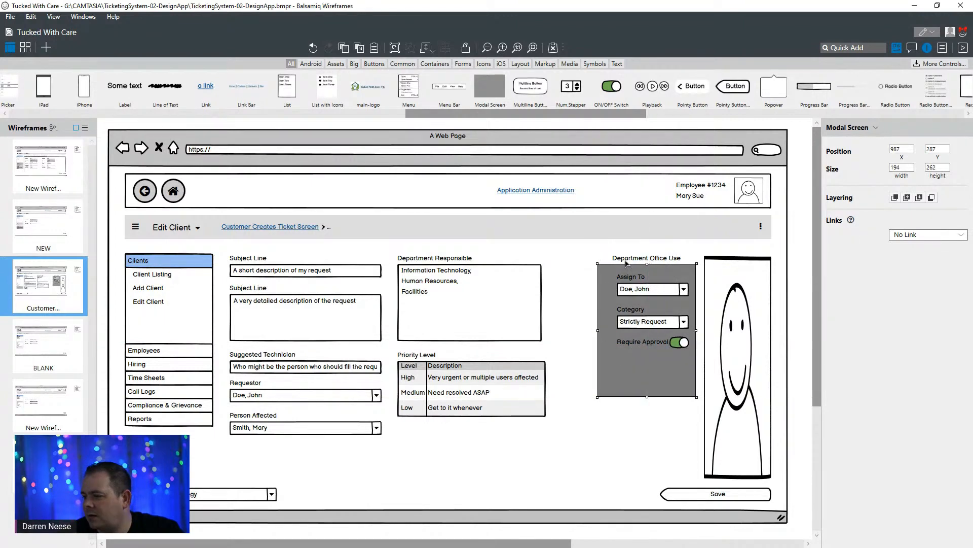
- Align the Department Office Use label with the grey panel's left edge and shift the Assign To, Category and Require Approval labels and both combo boxes slightly left
left_click_drag(626, 263, 627, 262)
left_click(637, 285)
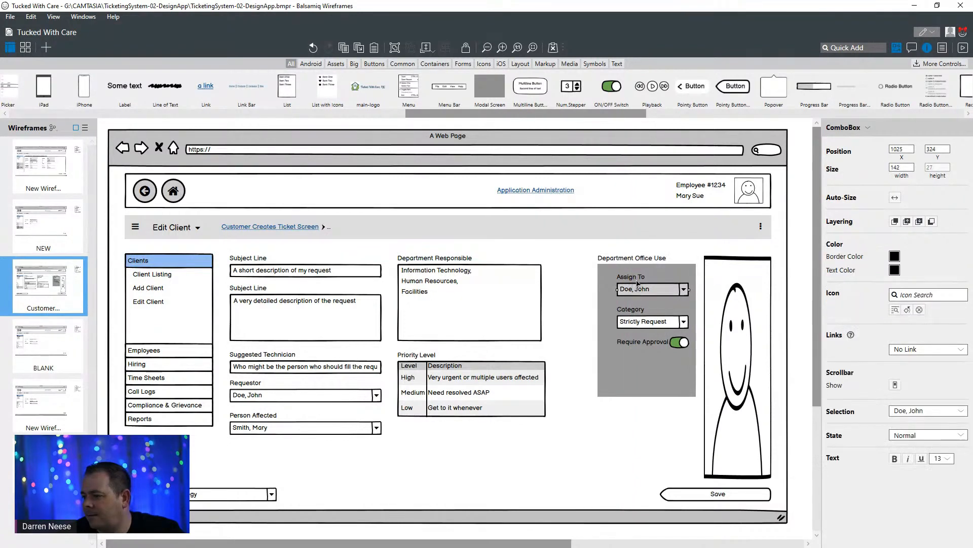
left_click(633, 278, "shift")
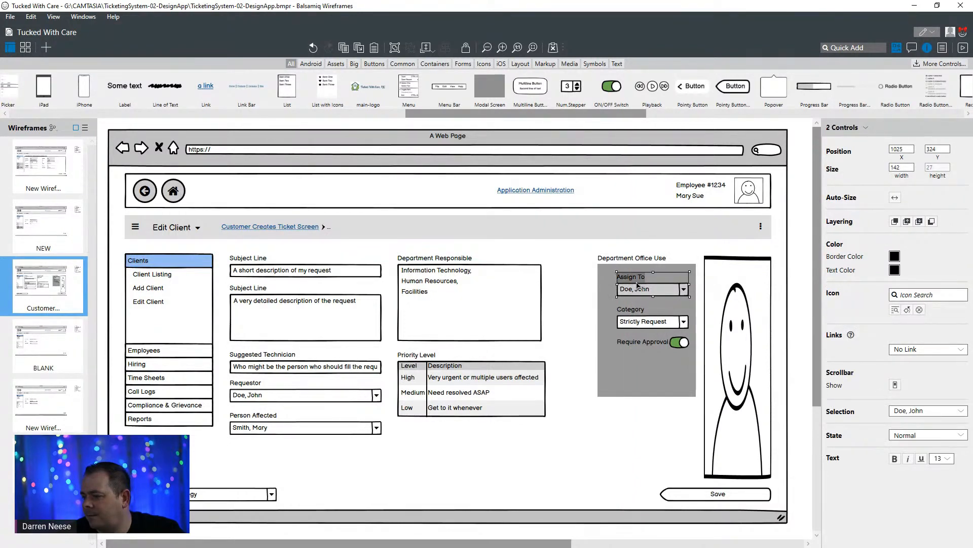
left_click(640, 311, "shift")
left_click(643, 324, "shift")
left_click(653, 343, "shift")
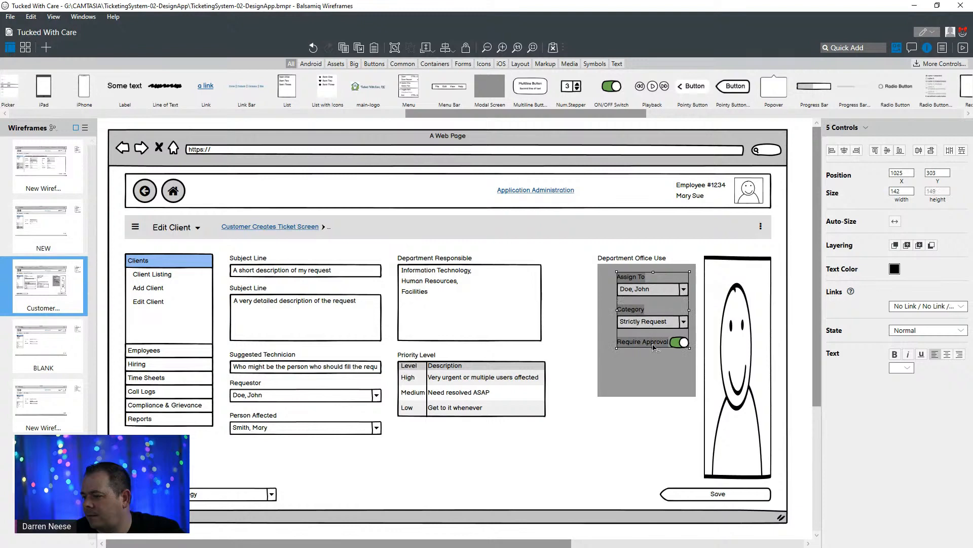
left_click_drag(653, 345, 647, 347)
left_click(620, 427)
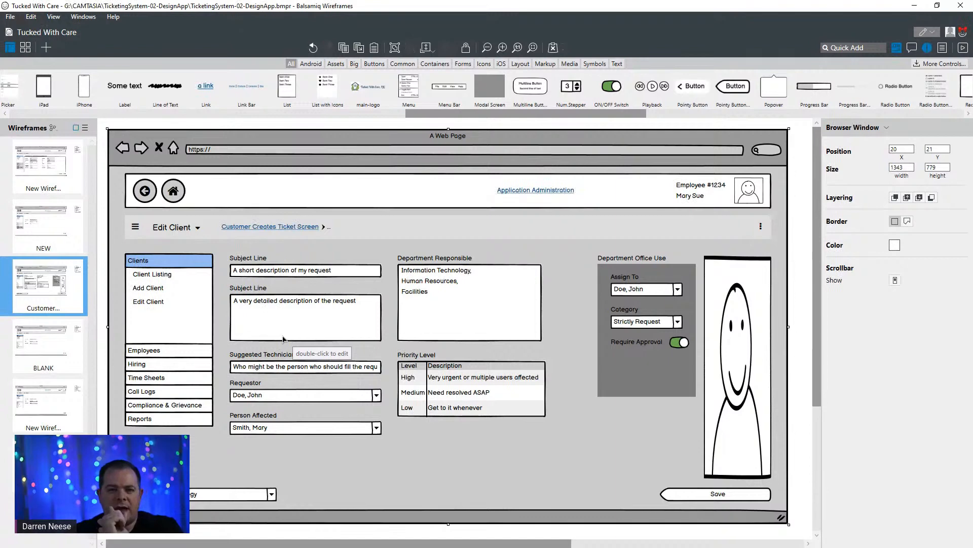
- Rename the heading above the grey panel as "Department Office Use Only"
double_click(662, 262)
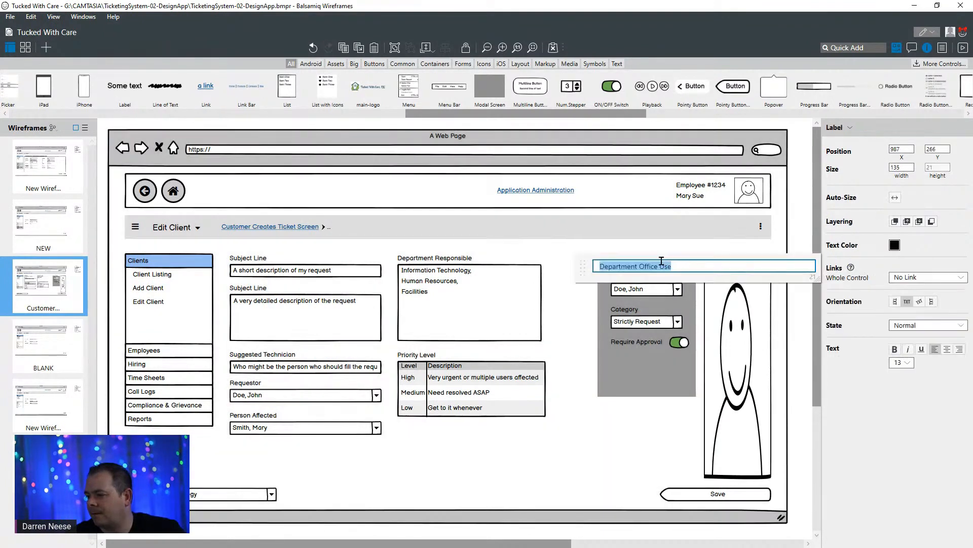
left_click(696, 263)
type("Only")
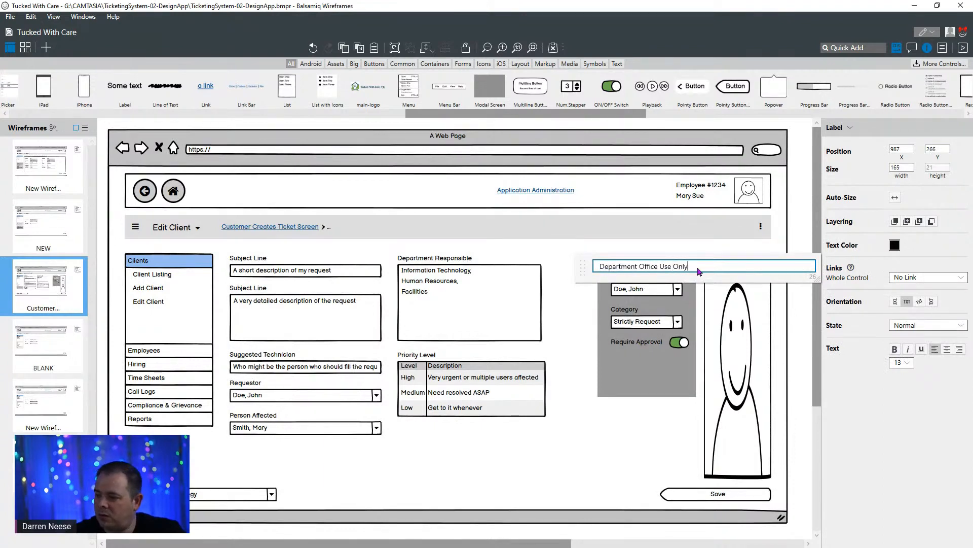
left_click(641, 413)
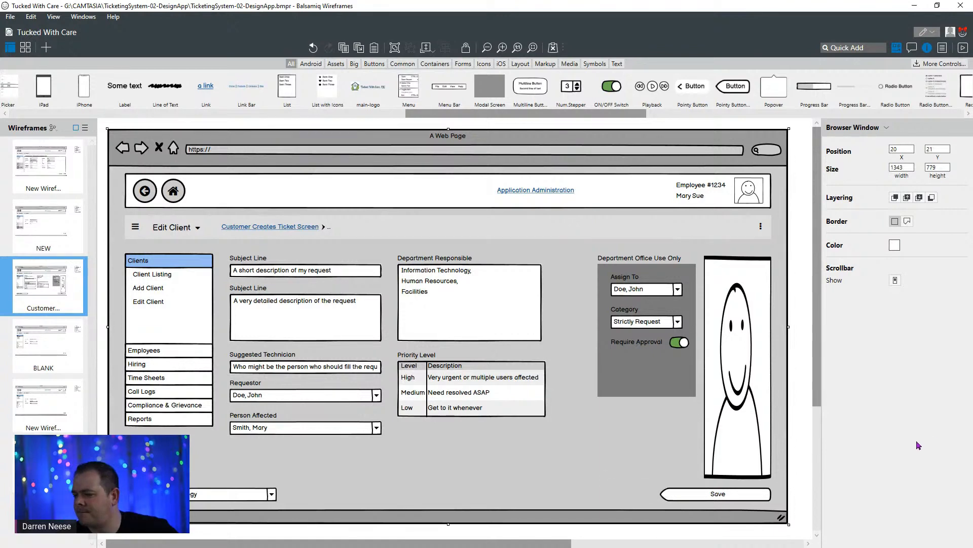
- Delete the leftover combo box near the wireframe's lower edge and move the Save button beneath the Priority Level table, at about X 667, Y 640
left_click(259, 496)
key("Delete")
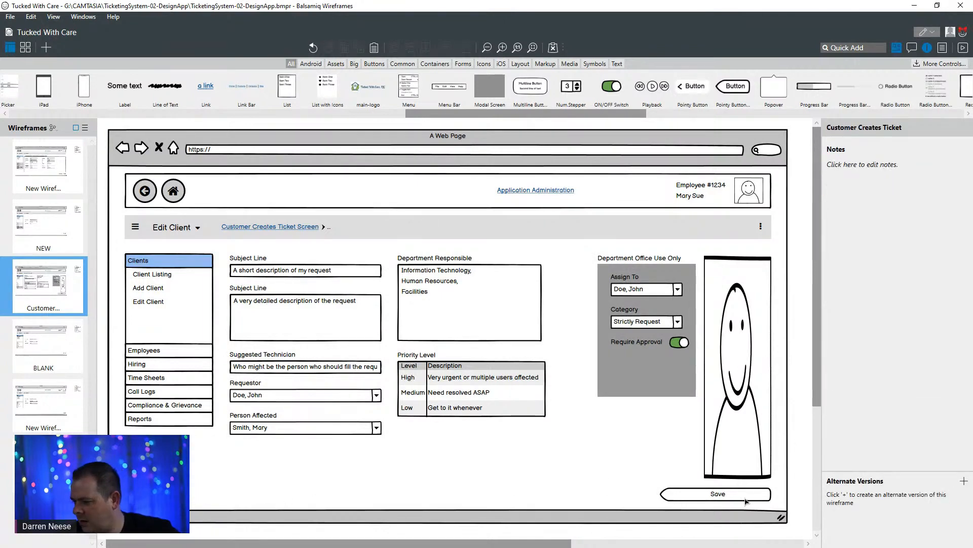
left_click_drag(745, 499, 527, 455)
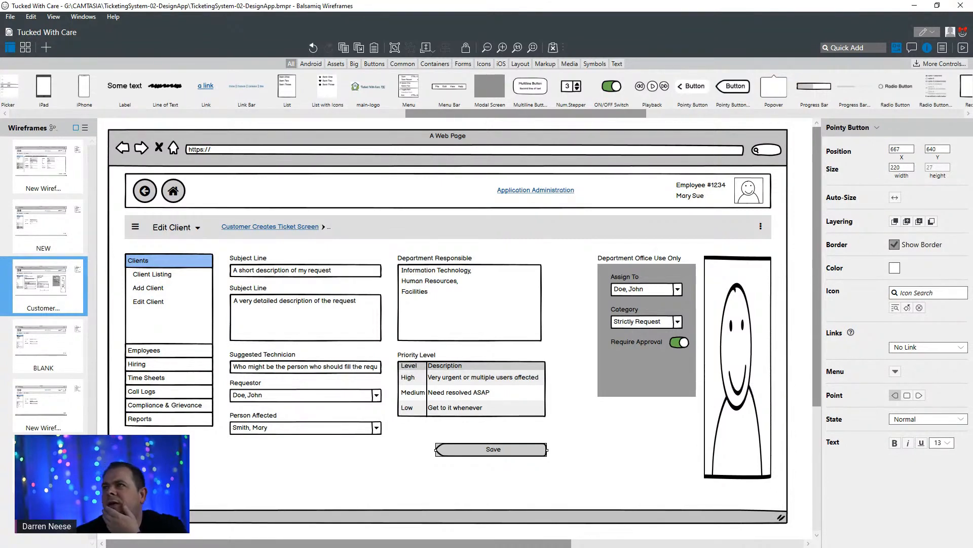
- Switch to the My Ticketing System diagram in DrawSQL and maximize its window
left_click_drag(669, 0, 549, 161)
double_click(550, 161)
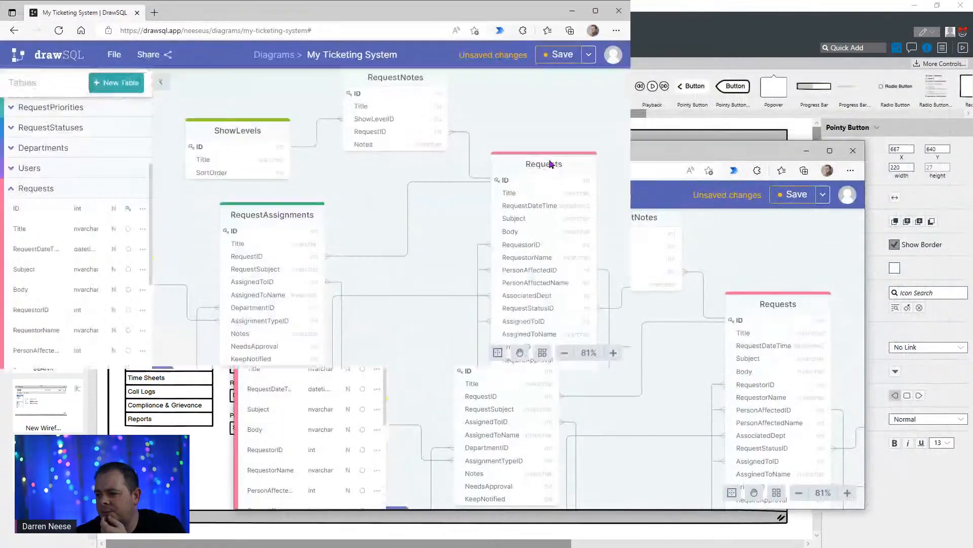
left_click_drag(568, 477, 619, 471)
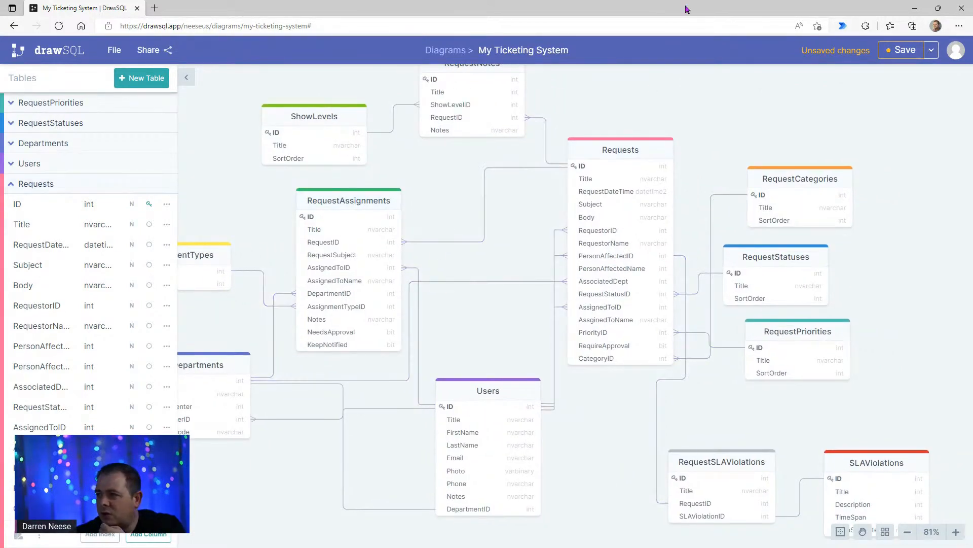
key("super+Left")
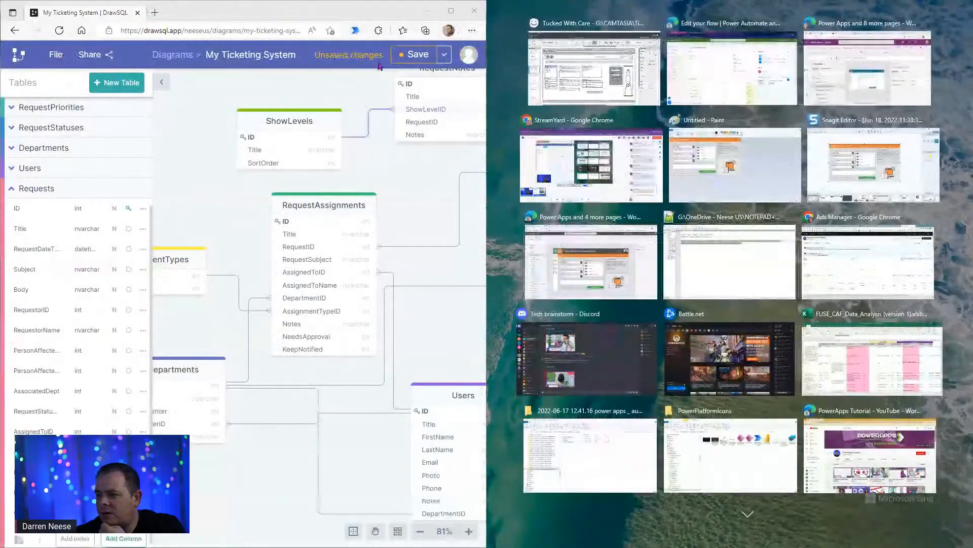
key("Return")
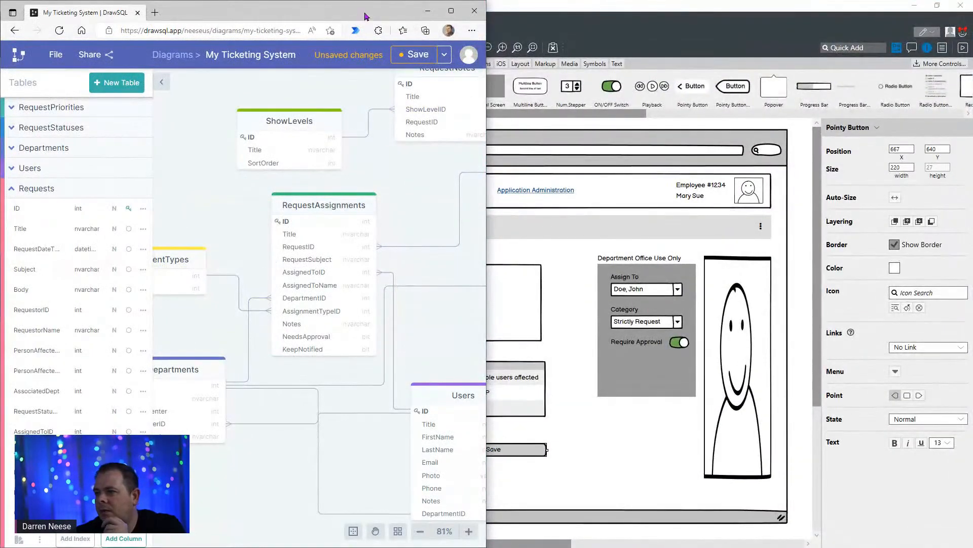
left_click_drag(365, 17, 537, 50)
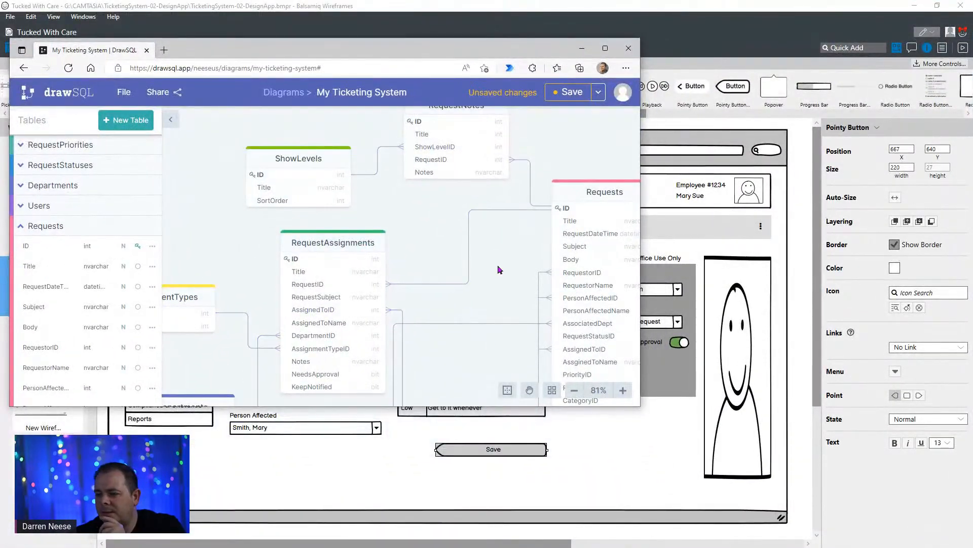
key("super+Up")
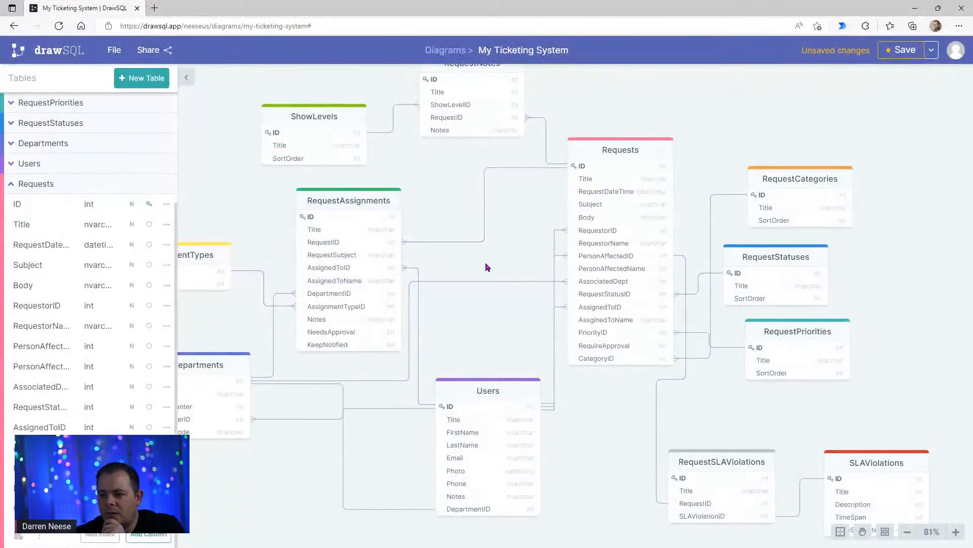
- Examine how the Requests, RequestAssignments, Departments and Users tables are linked, to check whether one task can be assigned to multiple people
left_click_drag(485, 267, 577, 288)
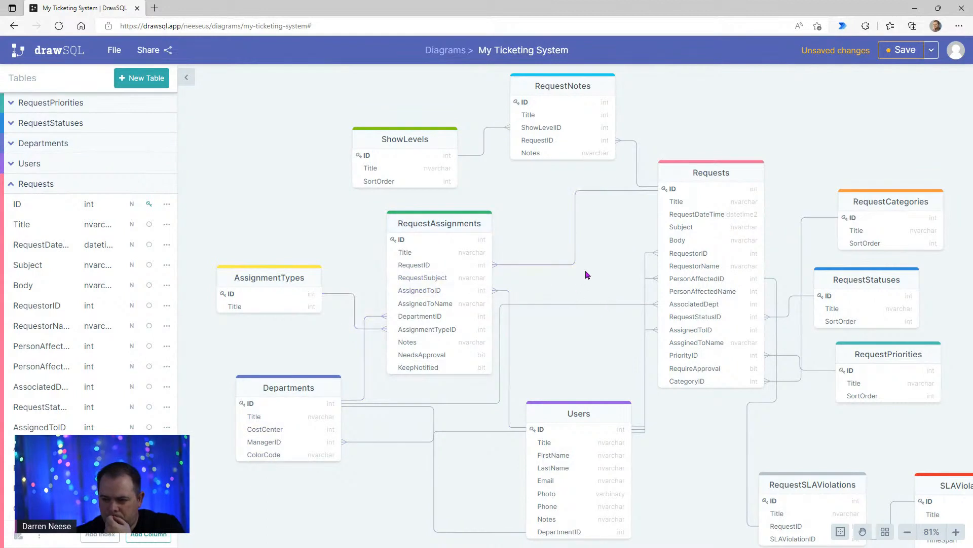
left_click_drag(587, 275, 445, 207)
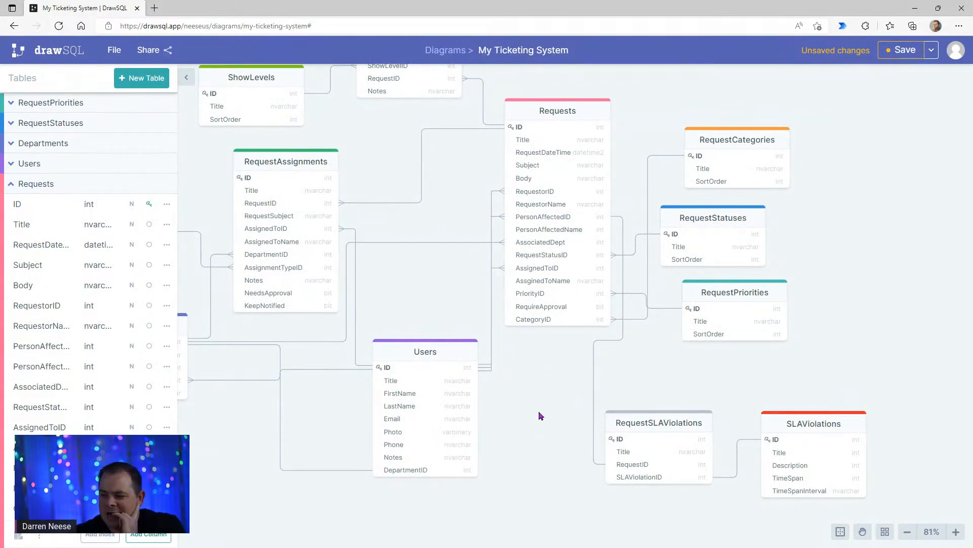
scroll(542, 415, "up", 4)
left_click_drag(550, 449, 709, 431)
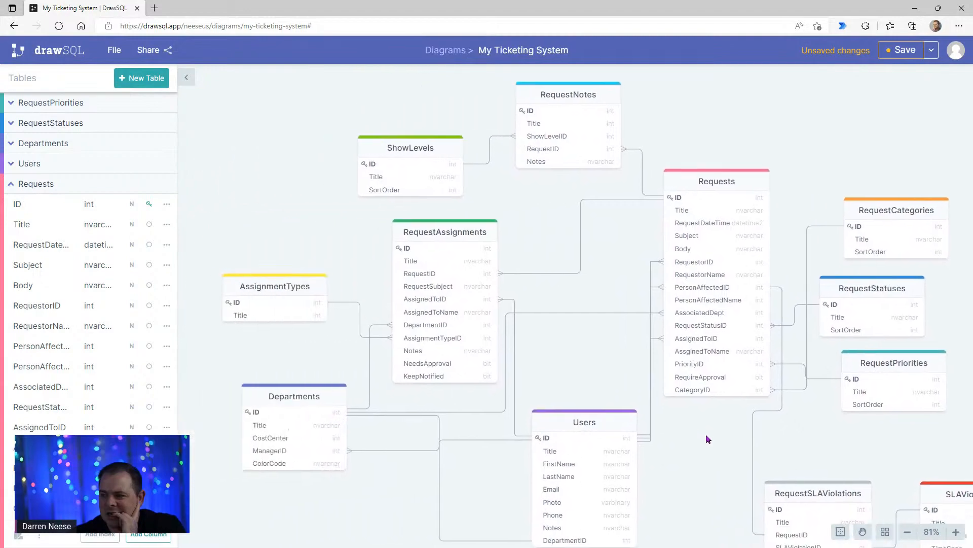
left_click_drag(622, 15, 583, 0)
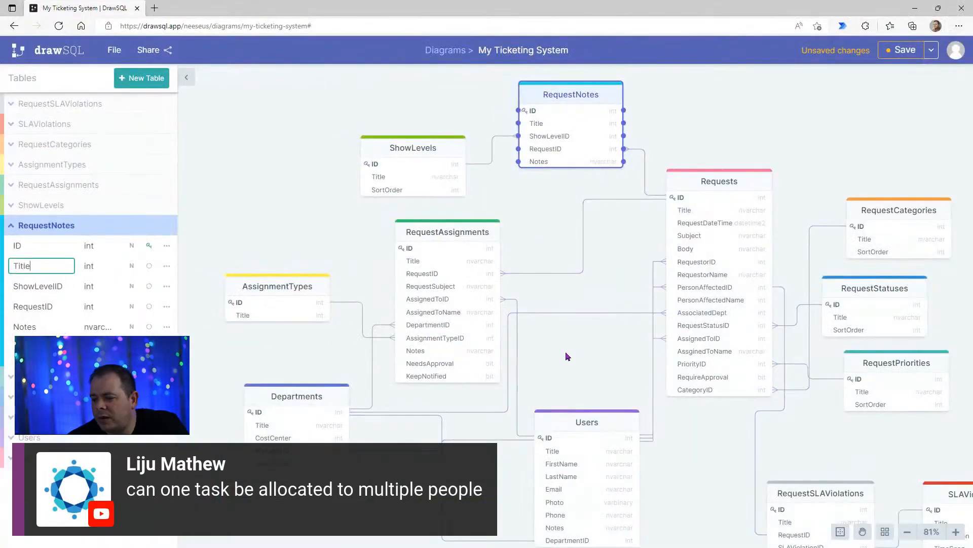
left_click_drag(569, 354, 561, 287)
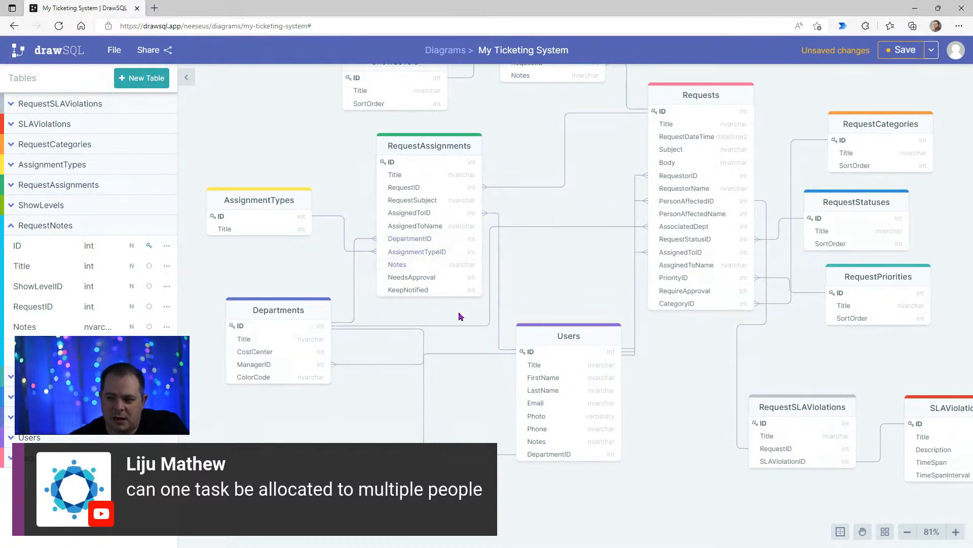
- Reposition the Departments table slightly up and to the left, and nudge the Users table slightly left in the diagram
left_click_drag(578, 334, 584, 331)
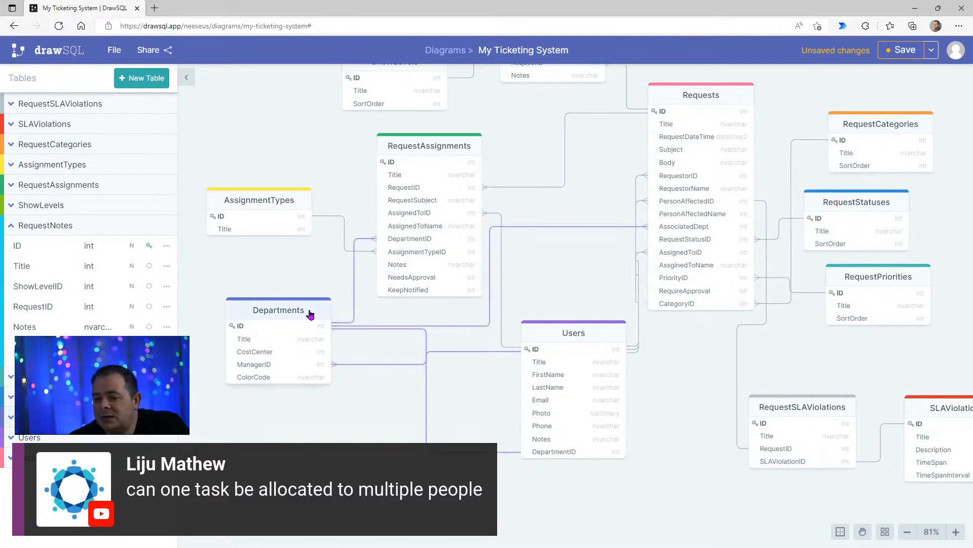
left_click_drag(311, 315, 292, 298)
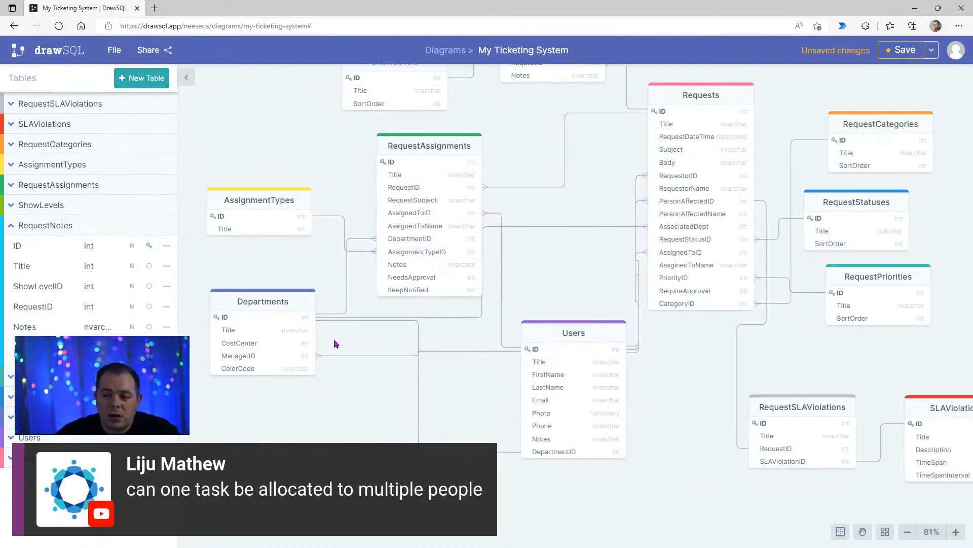
left_click_drag(581, 337, 572, 340)
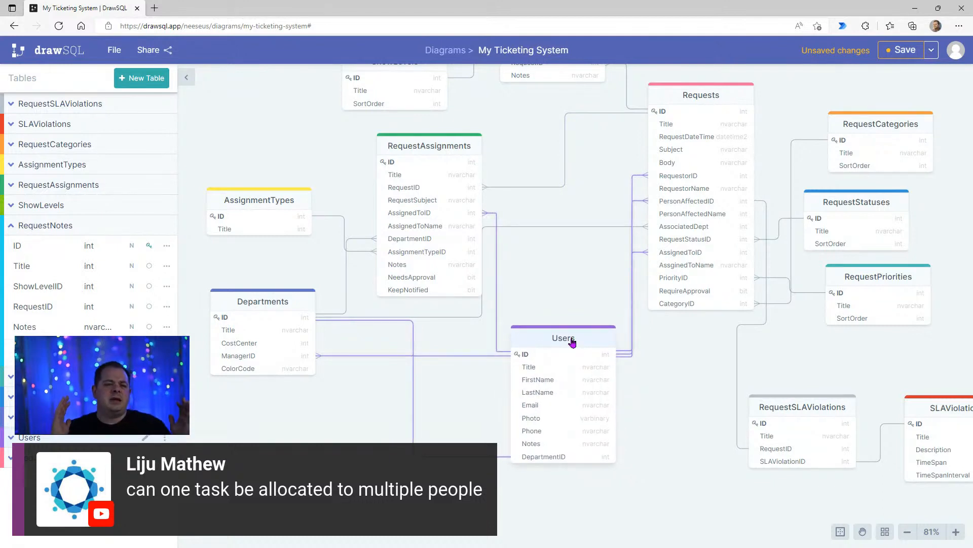
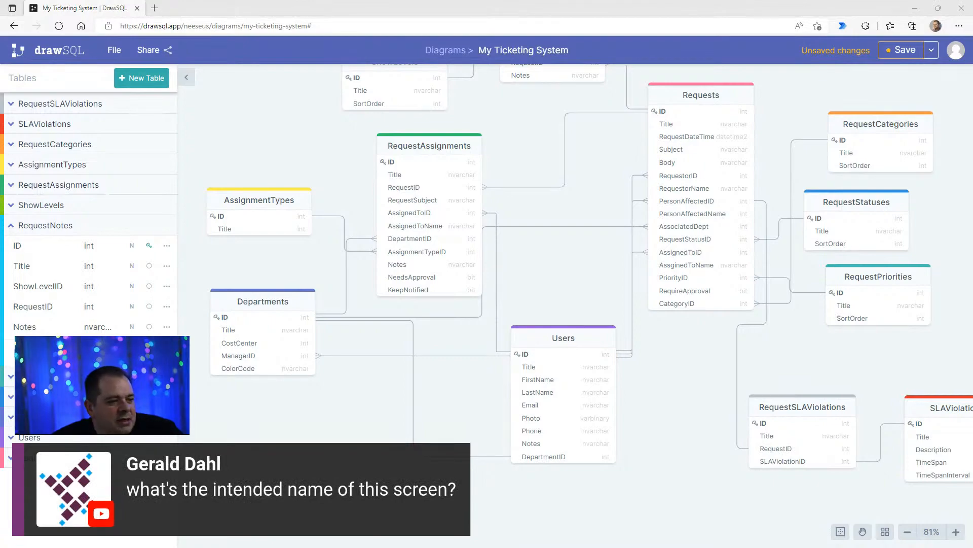
- Switch to the Balsamiq wireframe and change the breadcrumb text to "Ticket Edit Screen"
mouse_move(564, 13)
left_mouse_down()
mouse_move(552, 54)
mouse_move(552, 0)
left_mouse_up()
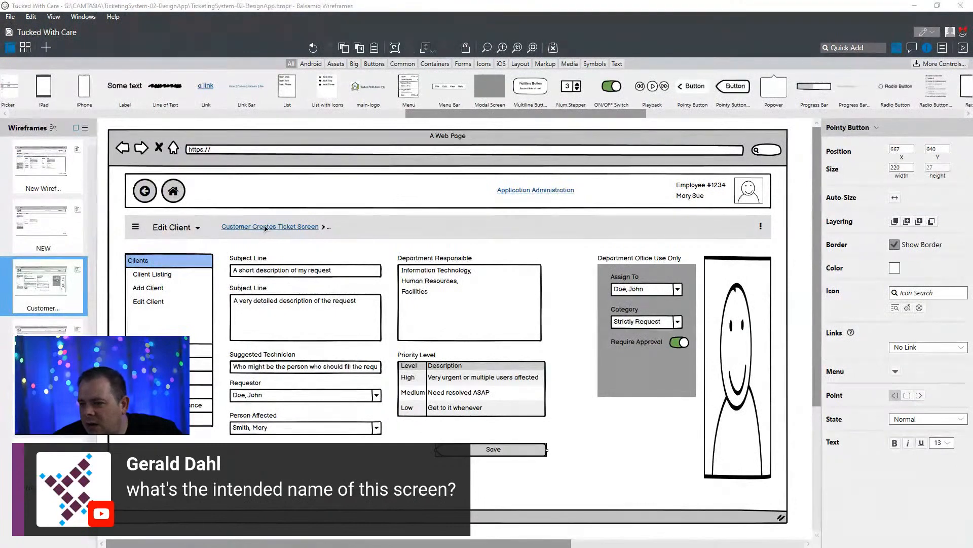
double_click(265, 228)
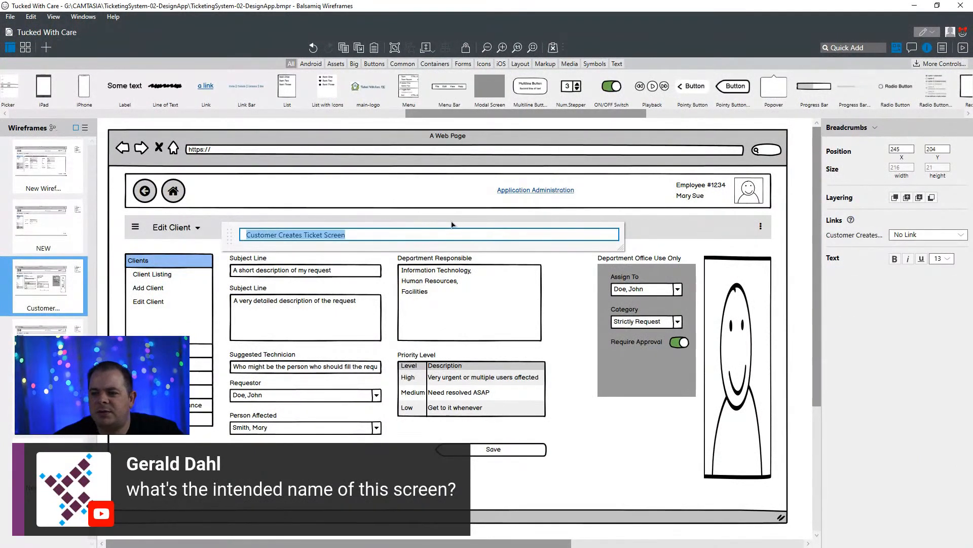
double_click(296, 237)
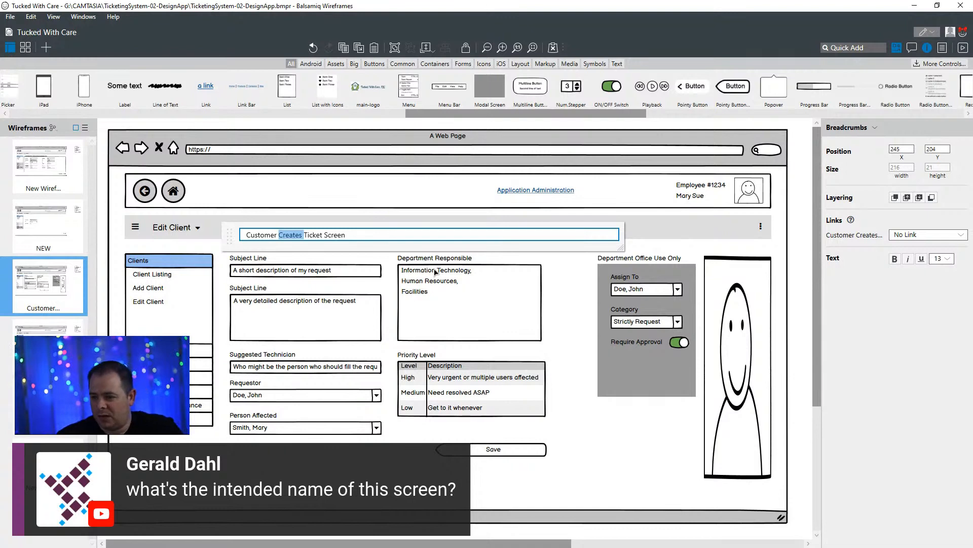
key("BackSpace")
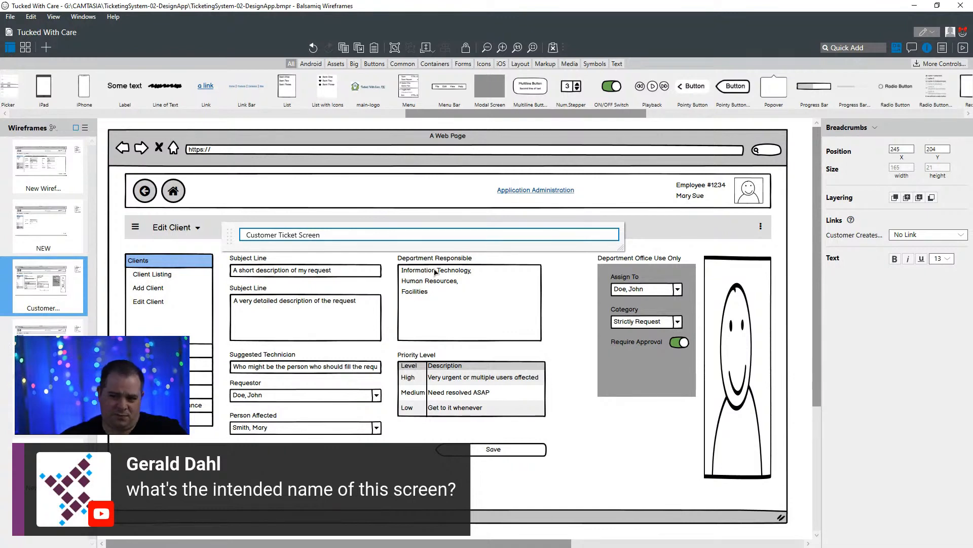
key("ctrl+shift+Left")
key("BackSpace")
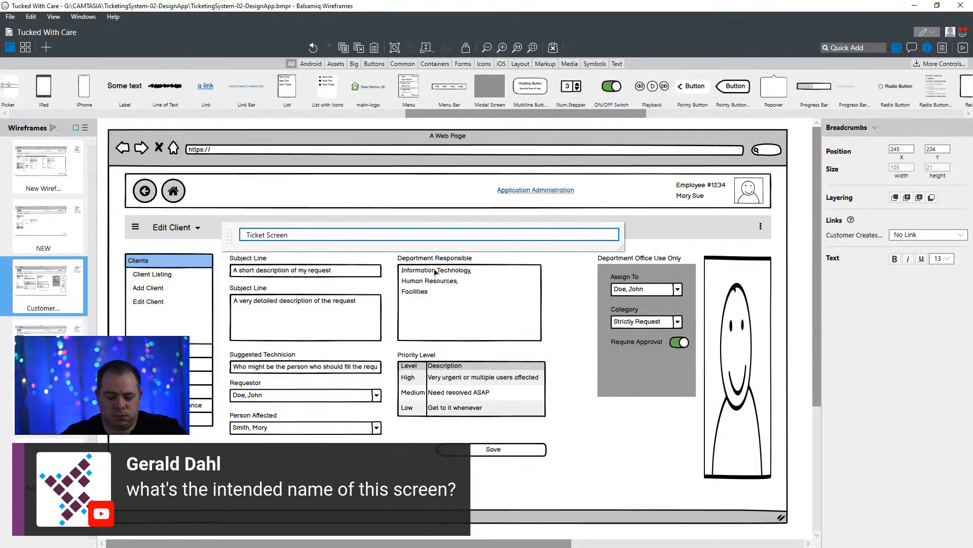
type("Edit")
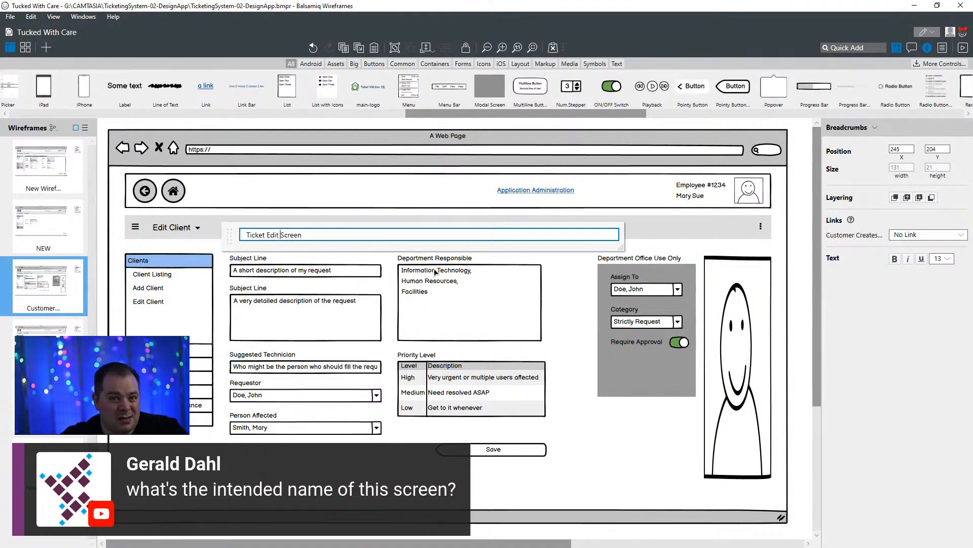
key("Return")
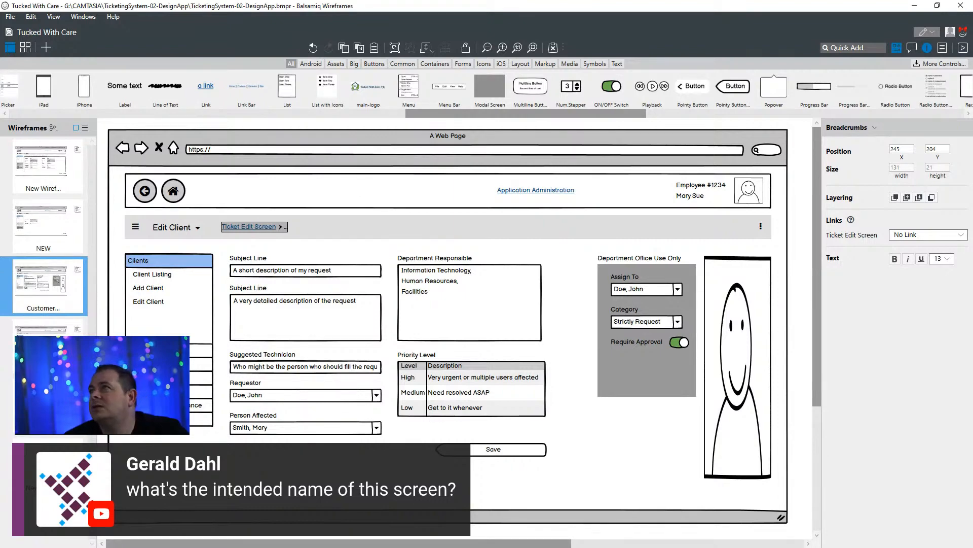
- Bring up the DrawSQL database diagram and examine the RequestNotes table and its links to ShowLevels and Requests
left_click_drag(593, 1, 591, 78)
scroll(595, 228, "up", 1)
scroll(595, 229, "up", 1)
left_click_drag(618, 209, 637, 341)
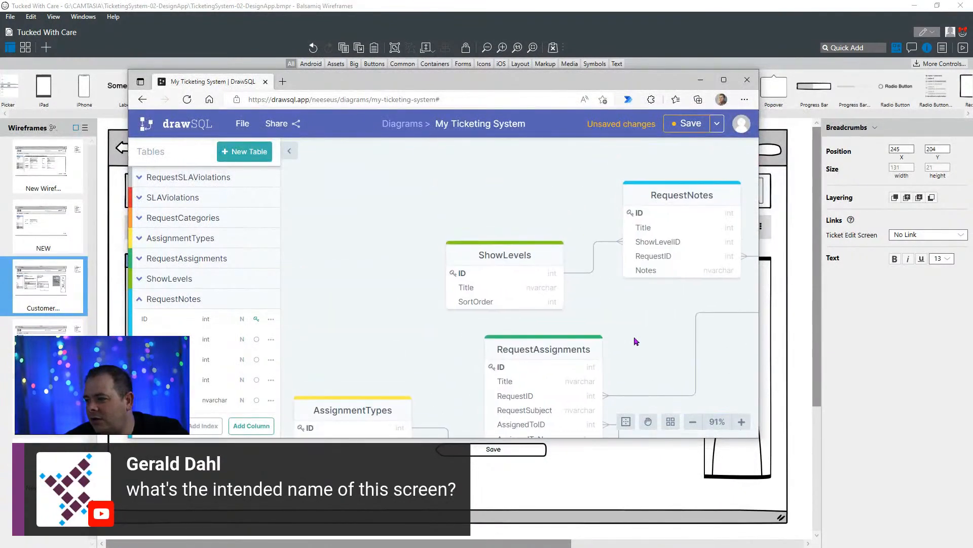
left_click_drag(485, 188, 268, 223)
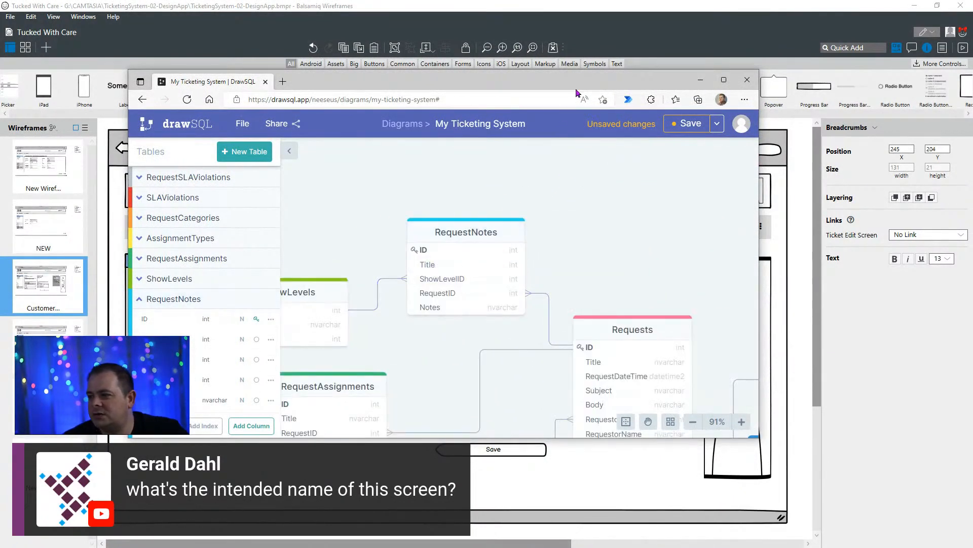
left_click_drag(584, 87, 591, 0)
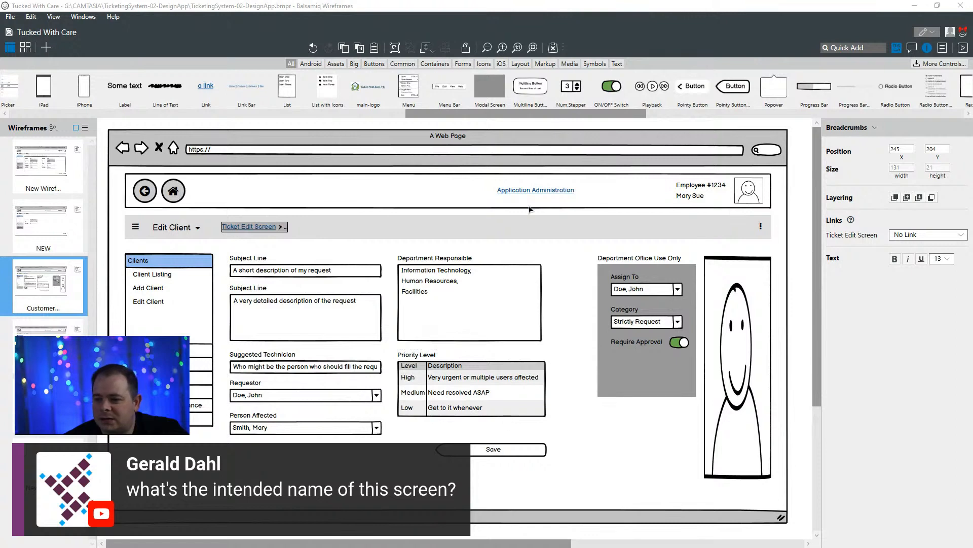
- Copy the tab bar from New Wireframe 1 and paste it into the Customer Creates Ticket wireframe
left_click(70, 182)
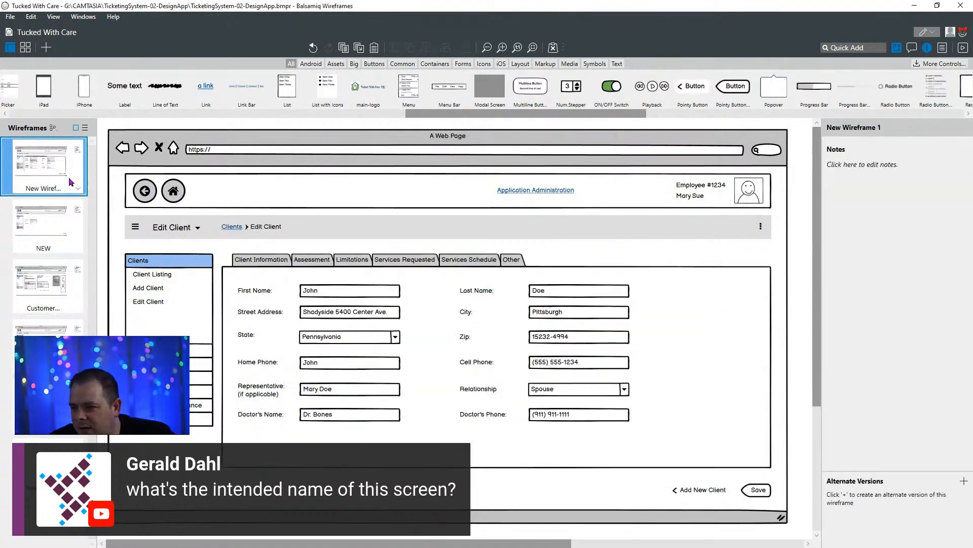
left_click(498, 265)
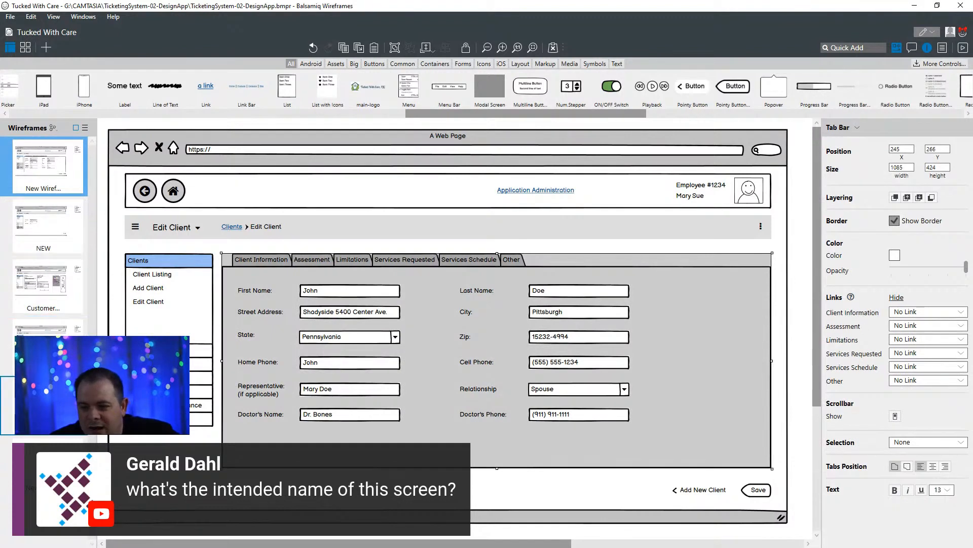
left_click(50, 296)
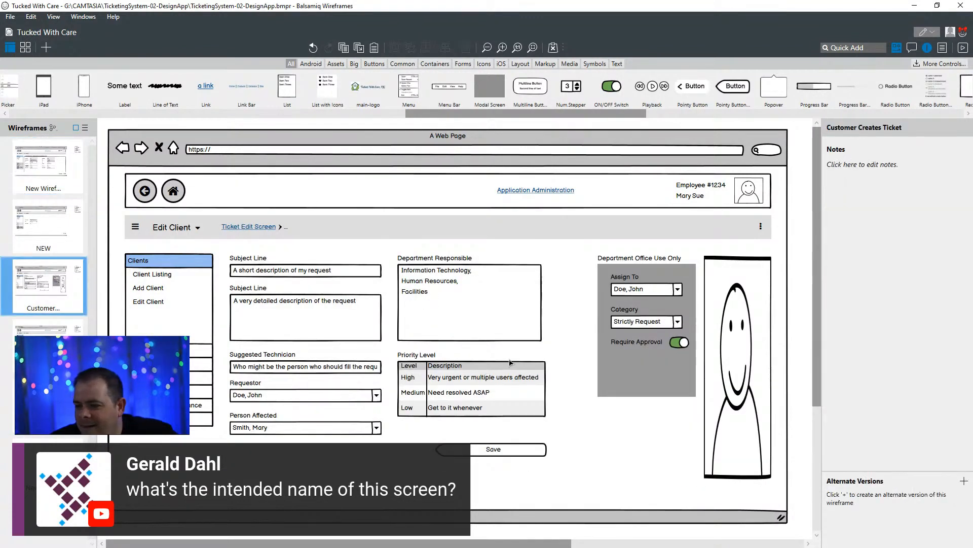
right_click(56, 284)
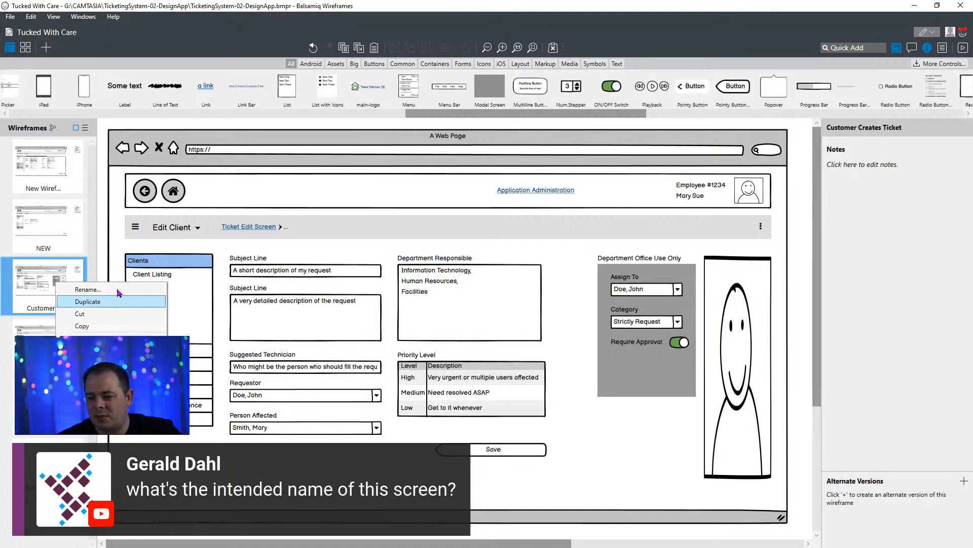
left_click(306, 471)
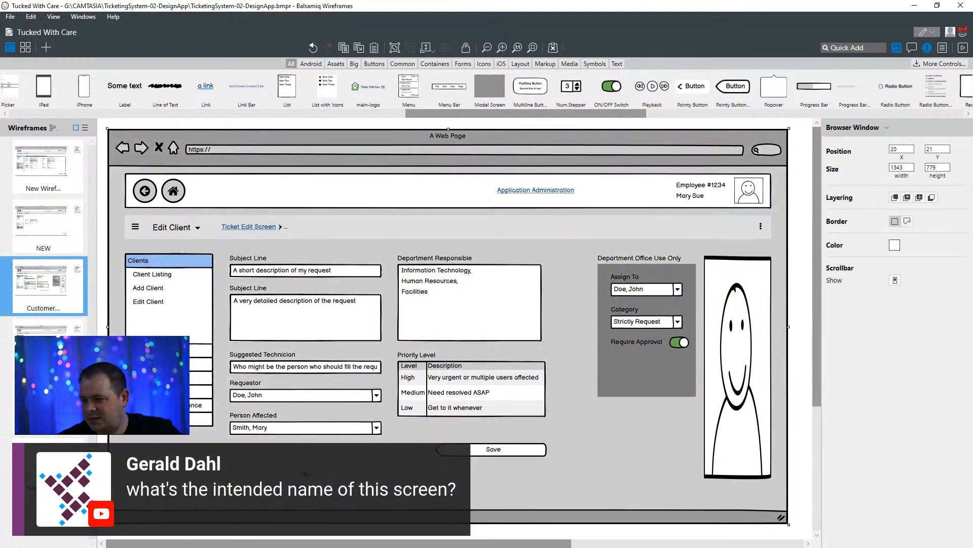
key("ctrl+v")
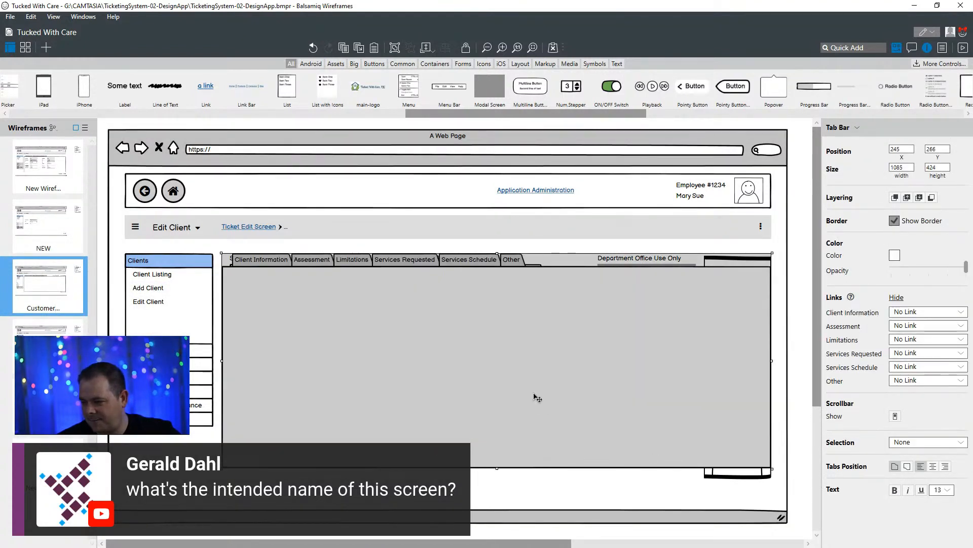
- Enlarge the pasted tab bar to 1094 by 440 and send it to the back
left_click_drag(771, 359, 776, 359)
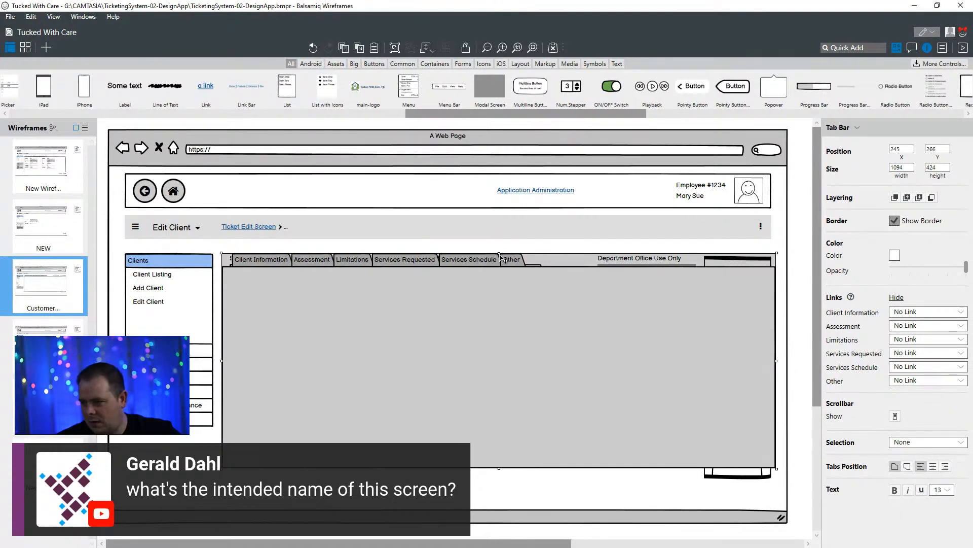
left_click_drag(499, 253, 499, 246)
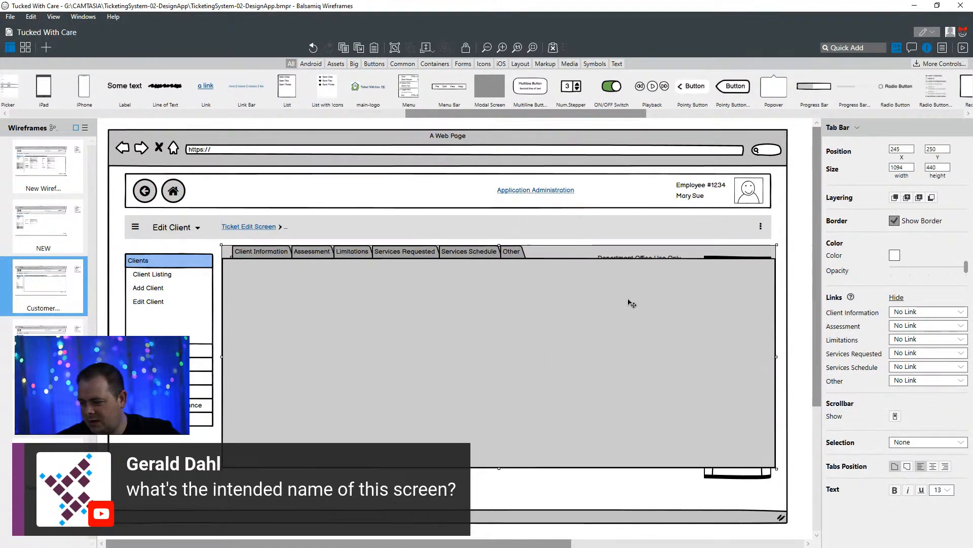
right_click(604, 321)
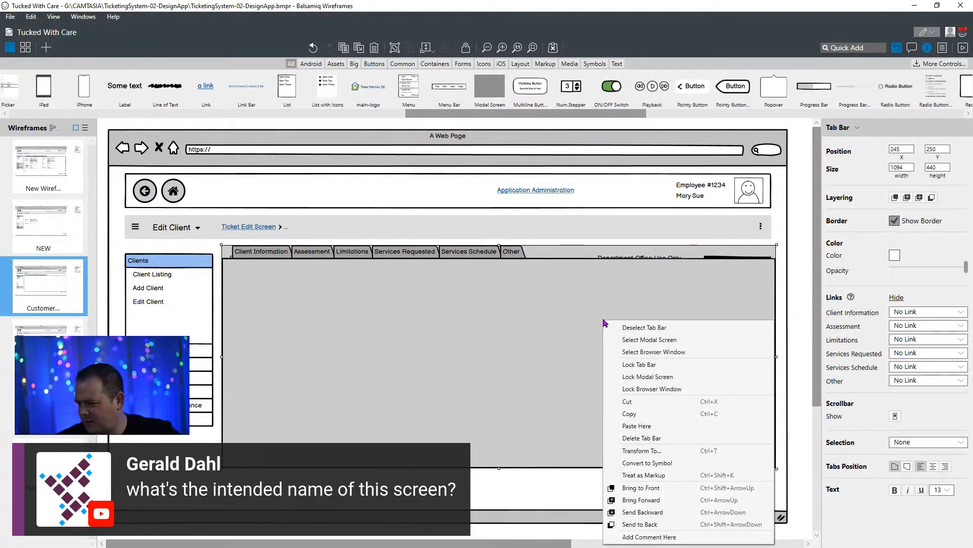
left_click(673, 525)
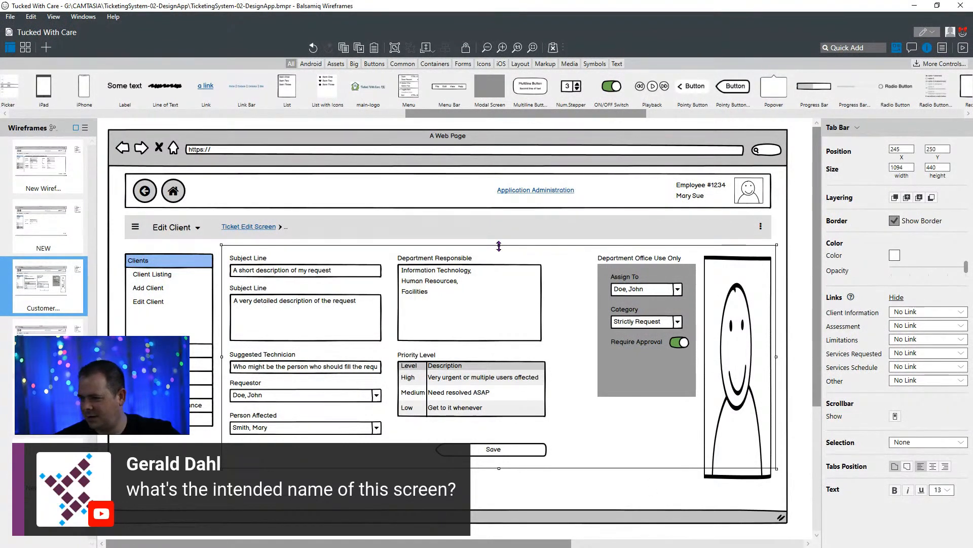
- Stretch the tab bar upward to a height of 486 and set its text size to 14
left_click_drag(498, 245, 498, 223)
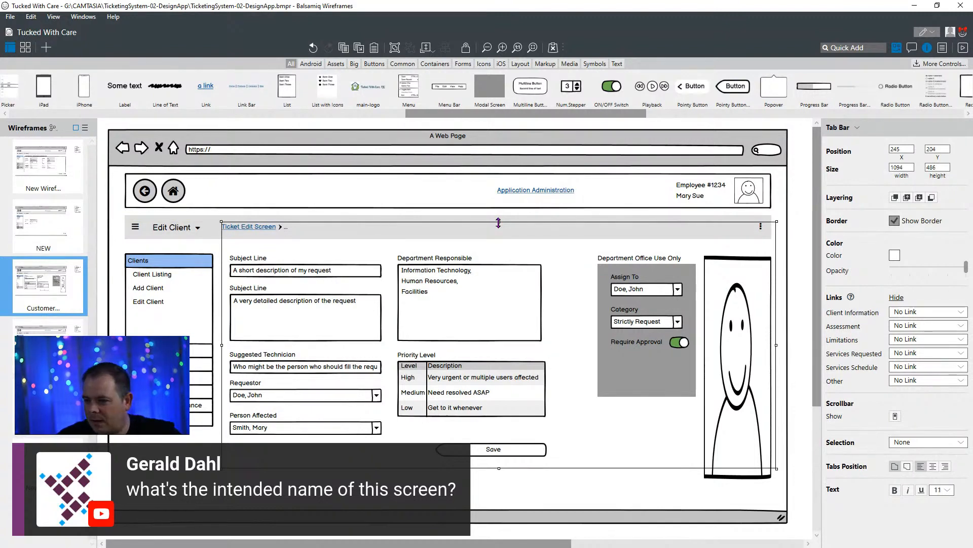
key("ctrl+]")
key("ctrl+]")
key("ctrl+]")
key("ctrl+]")
key("ctrl+]")
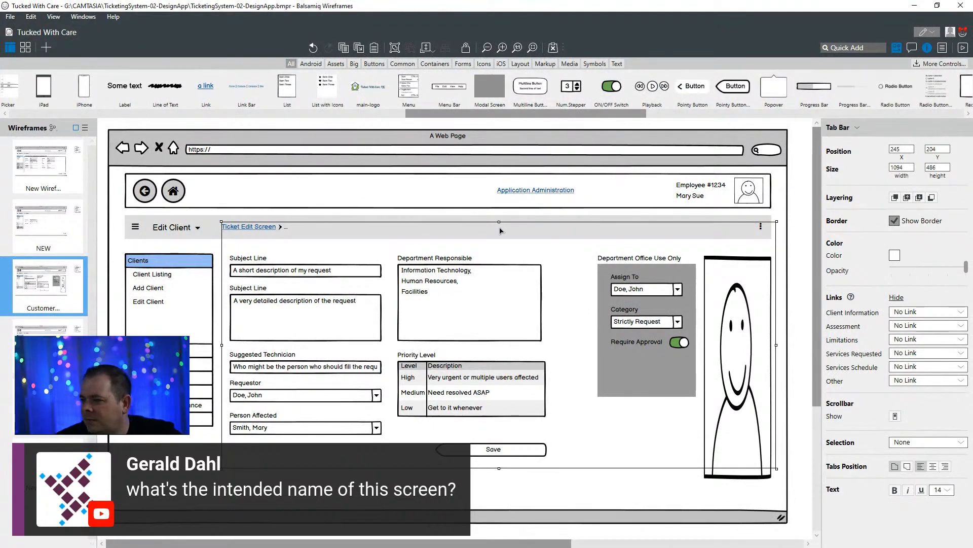
- Bring the tab bar to the front and send it backward until it sits just behind the ticket form controls
right_click(501, 228)
left_click(508, 396)
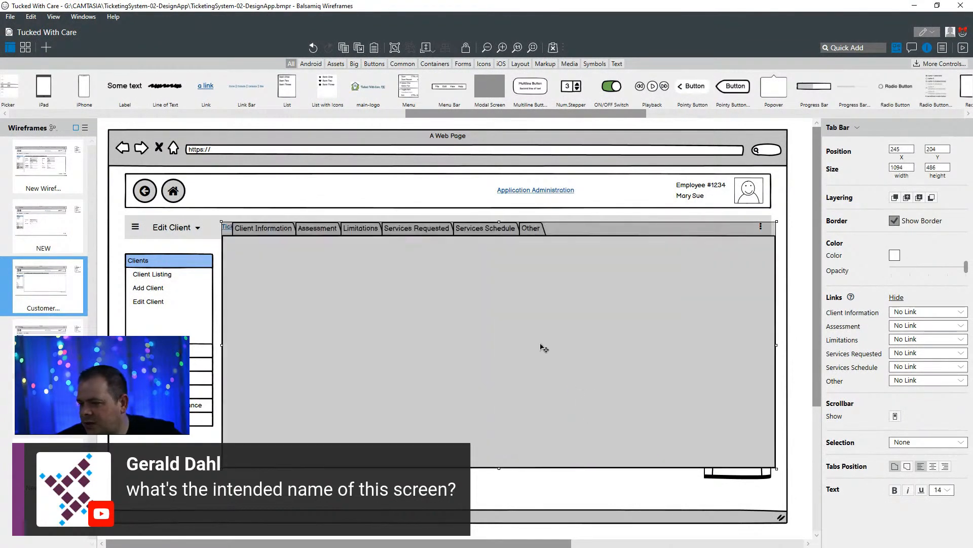
right_click(565, 238)
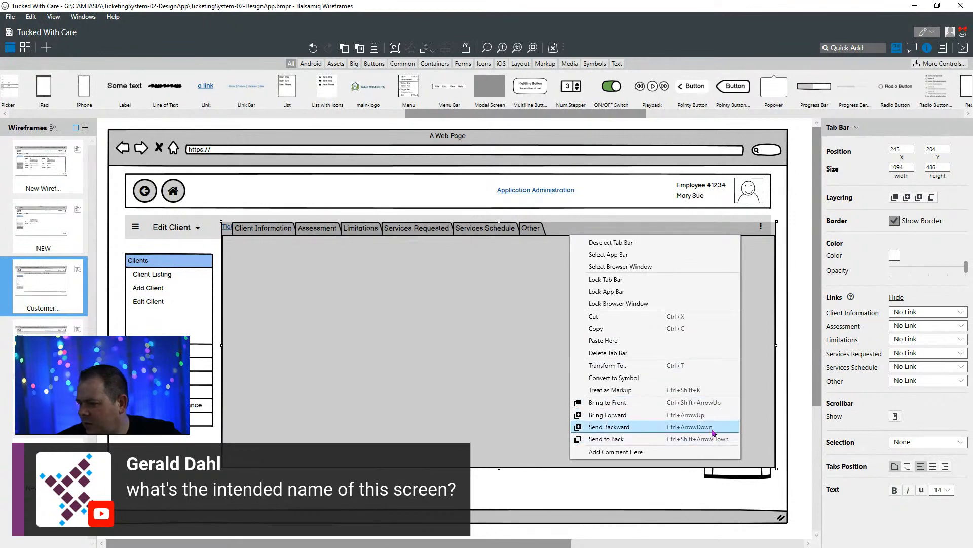
left_click(465, 350)
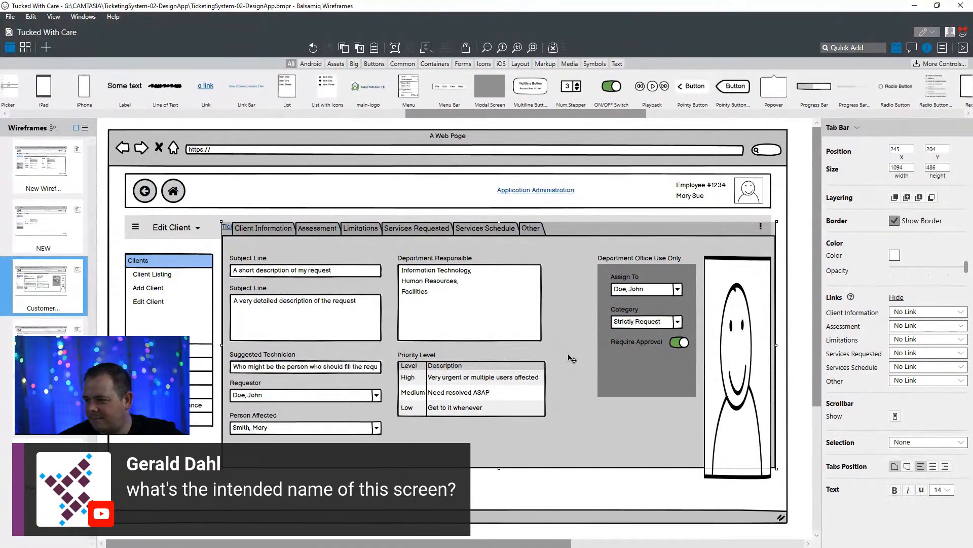
- Reposition and resize the tab bar to 1108 by 582 at X 245, Y 175 so it encloses the ticket form
left_click_drag(581, 453, 527, 445)
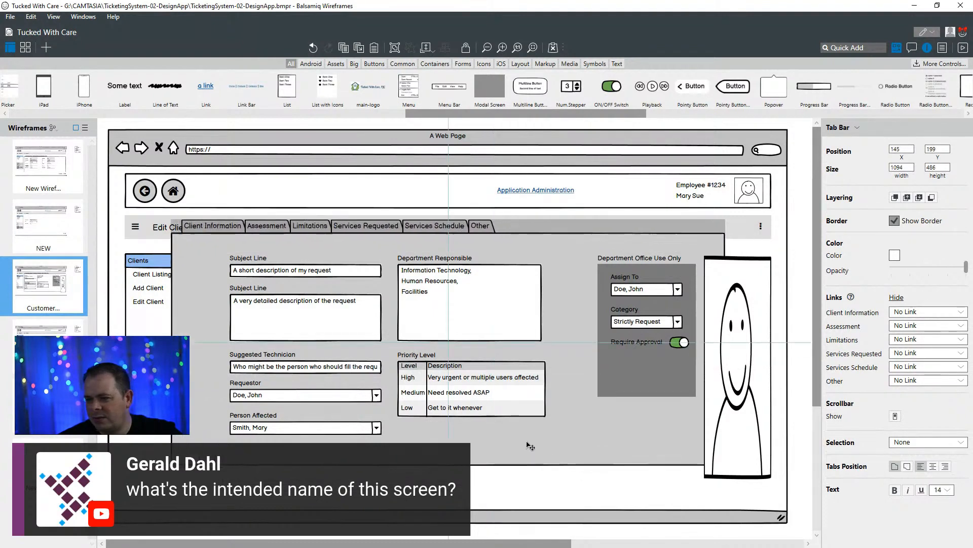
left_click_drag(718, 452, 783, 501)
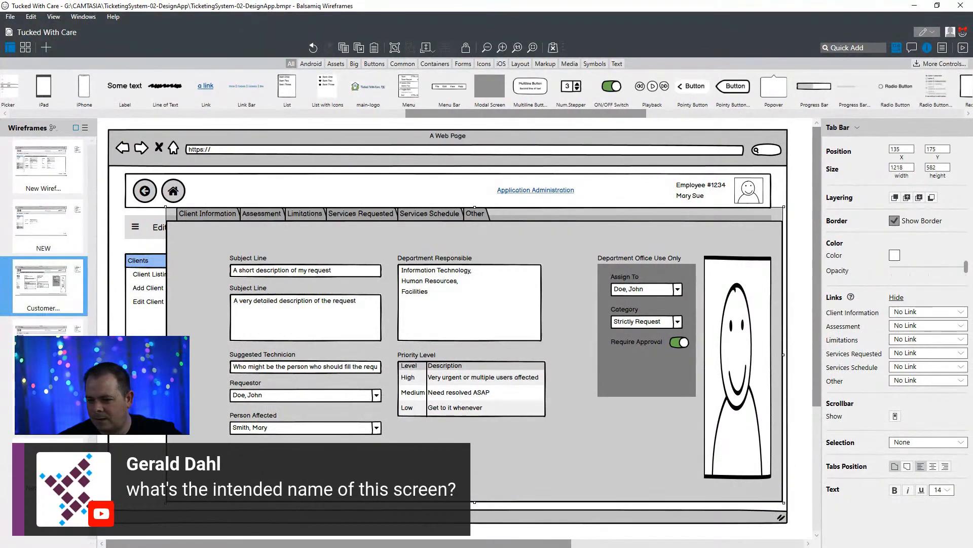
left_click_drag(166, 354, 222, 360)
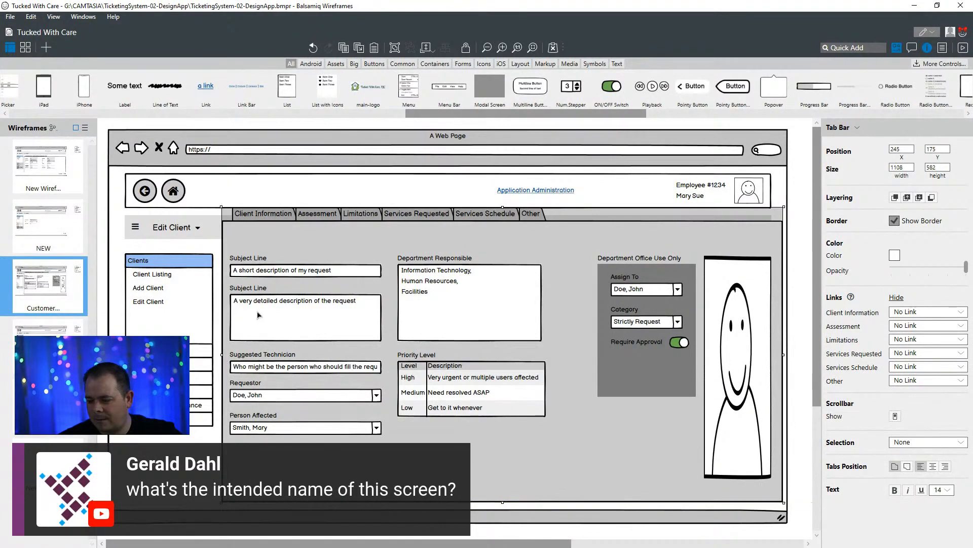
- Replace the tab bar's existing labels with Ticket Info and Office Use as the first two tabs
left_click(249, 260)
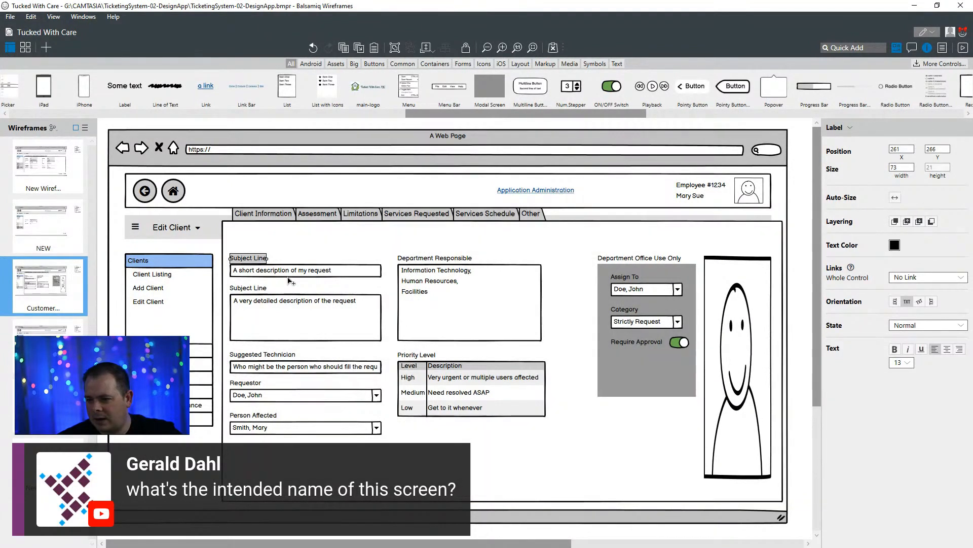
double_click(324, 219)
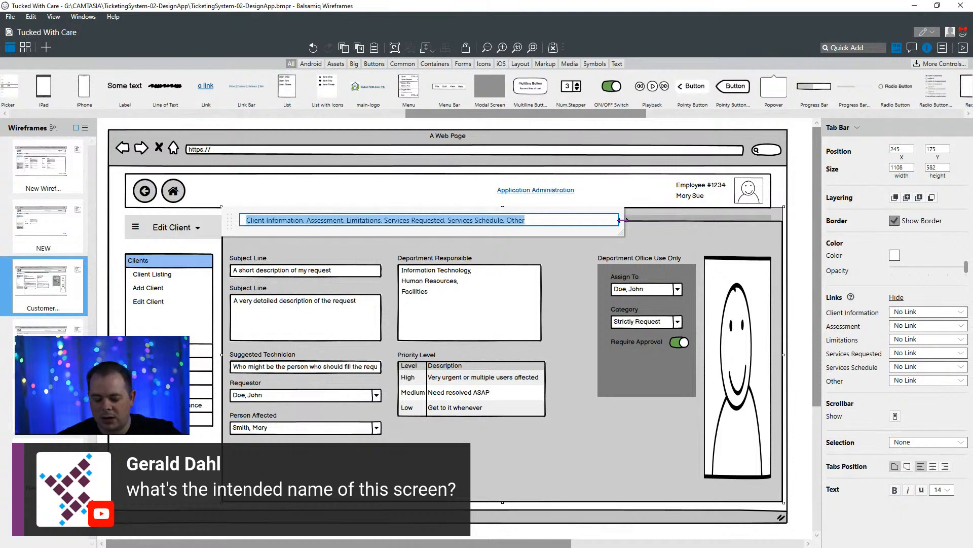
type("Ticket Info")
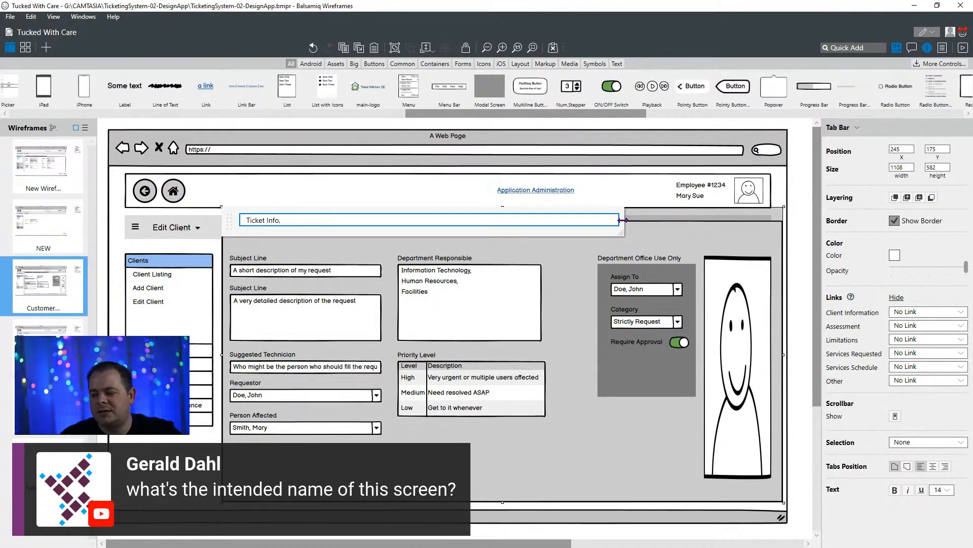
type(", ")
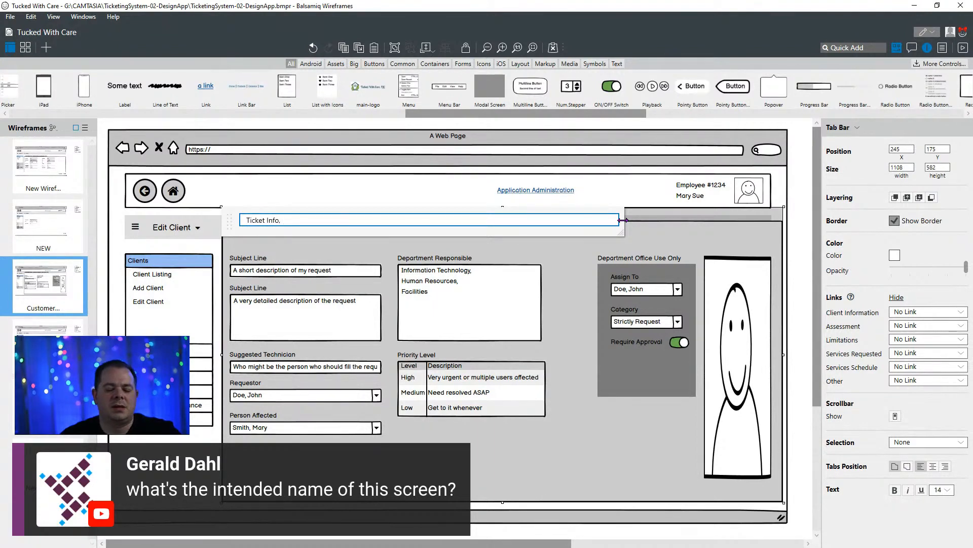
type("Dep")
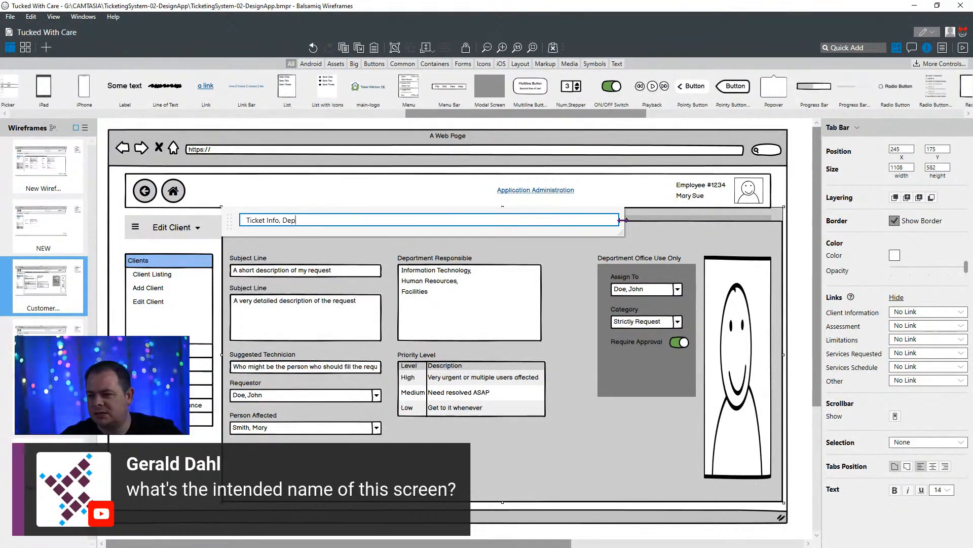
key("BackSpace")
key("BackSpace")
key("BackSpace")
type("Off")
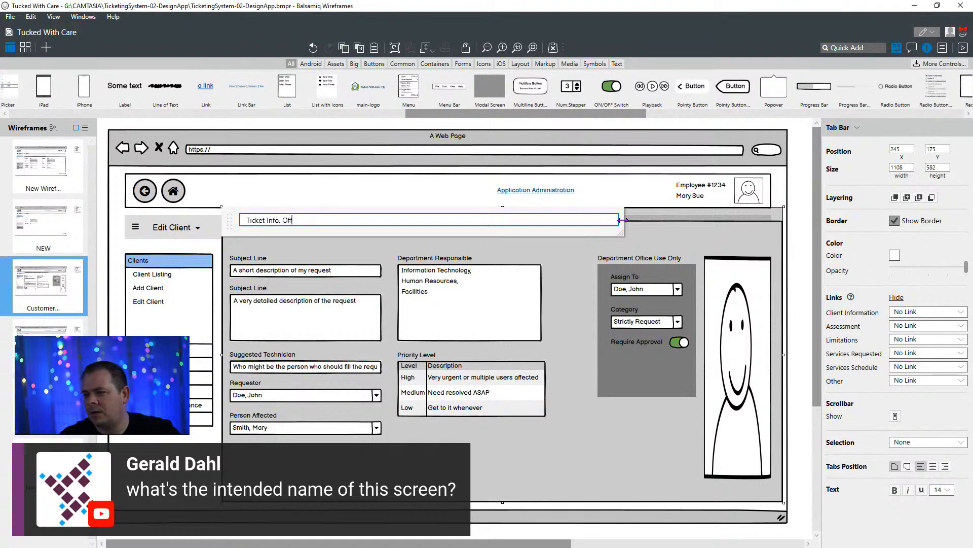
type("ice Use")
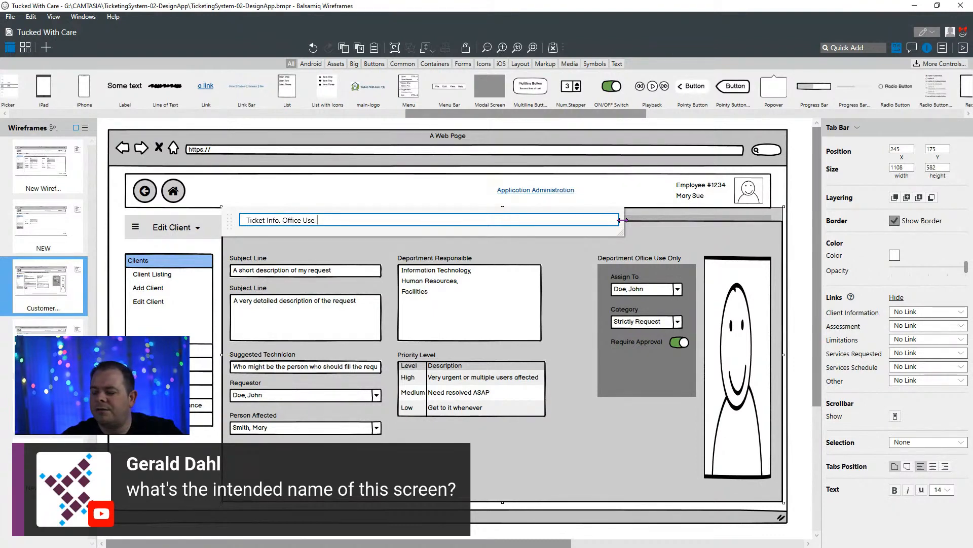
type(", Assignments")
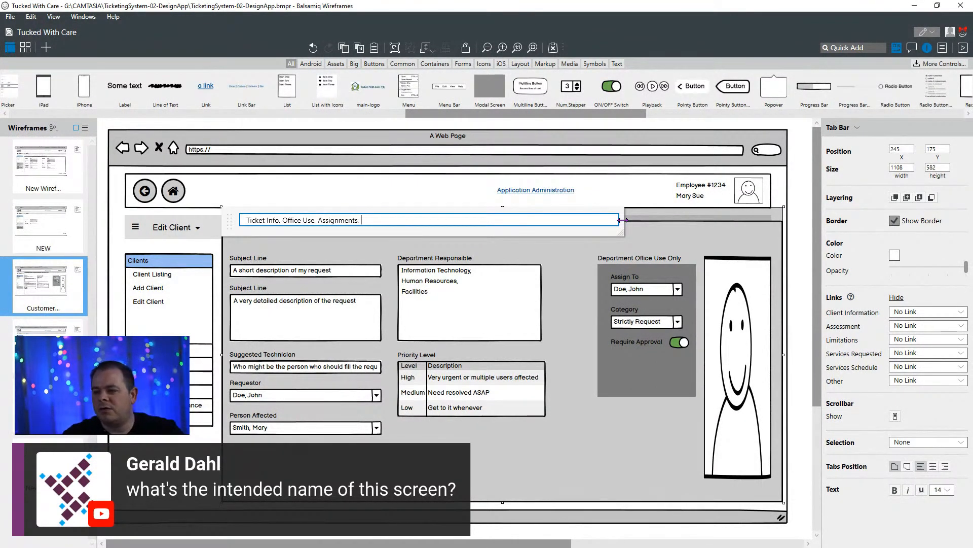
- Add Assignments and Notes History as the third and fourth tabs, and finish editing the tab bar
type(", ")
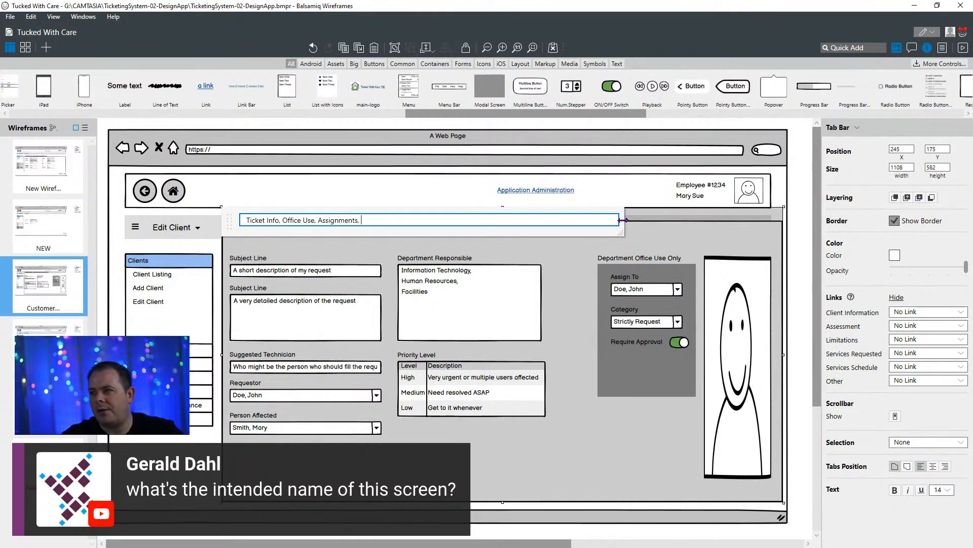
type("Notes History")
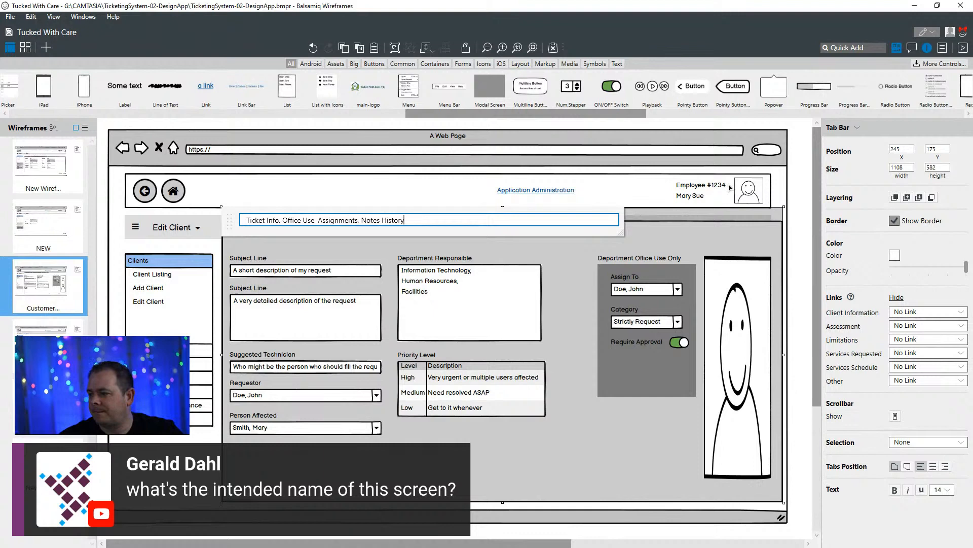
key("Return")
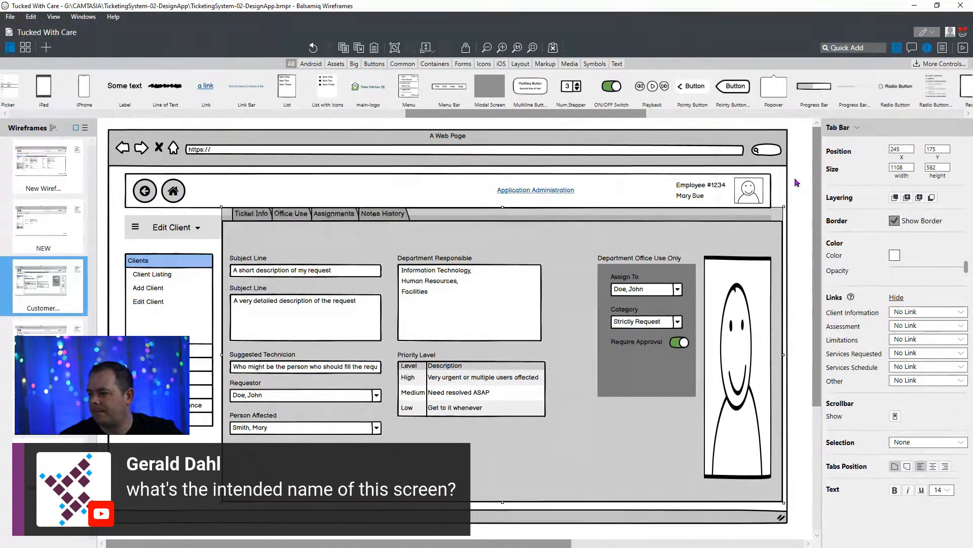
key("Escape")
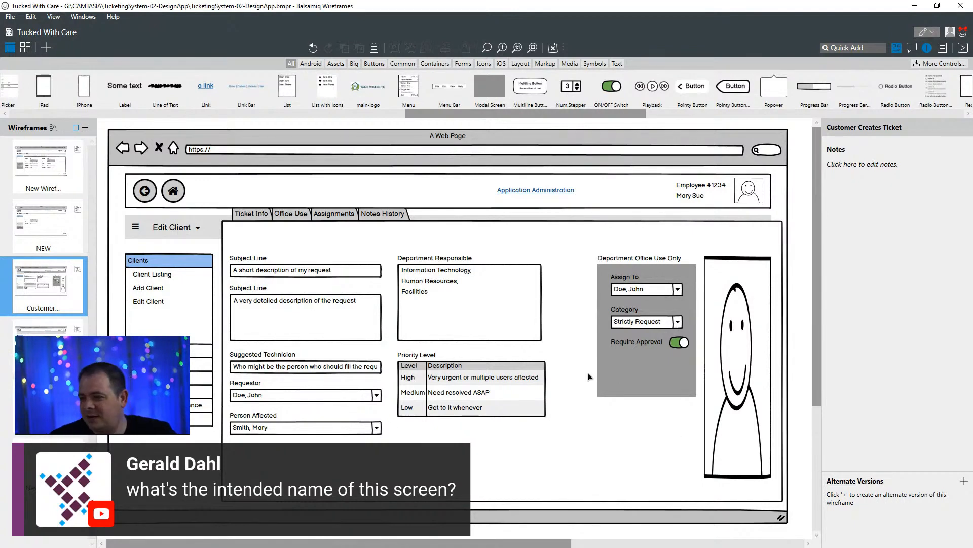
- Lower the tab bar's upper edge to Y 178, giving it a height of 579
left_click(417, 241)
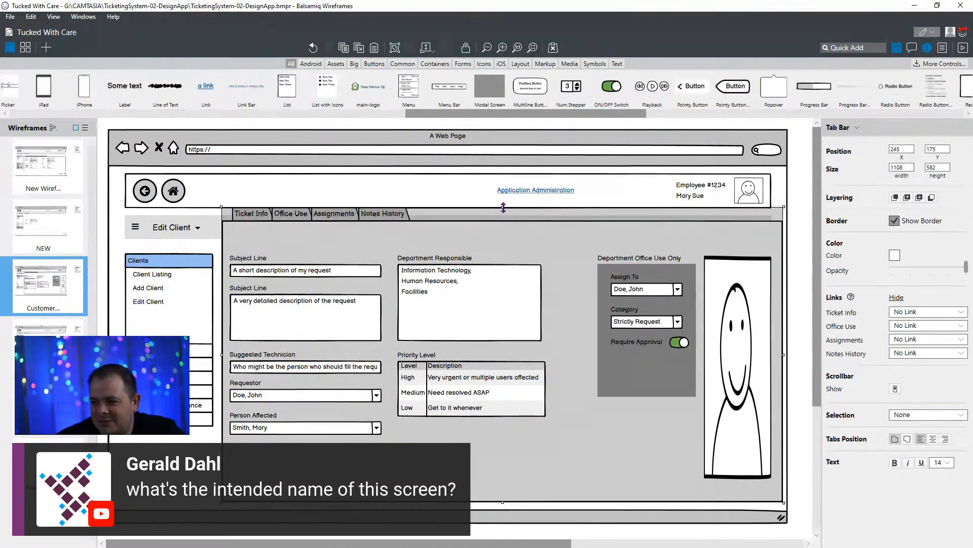
mouse_move(502, 207)
left_mouse_down()
mouse_move(501, 220)
mouse_move(501, 207)
left_mouse_up()
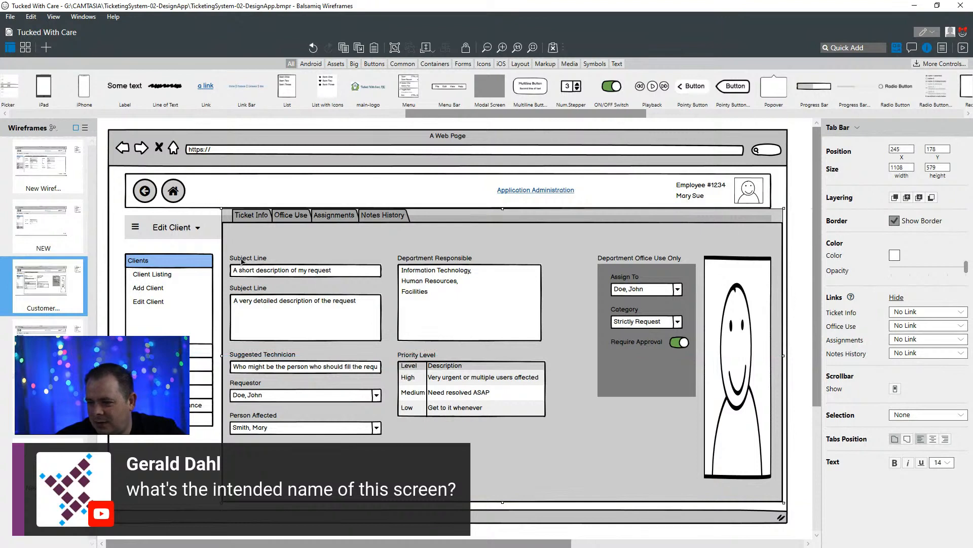
left_click(242, 261)
left_click(307, 274, "shift")
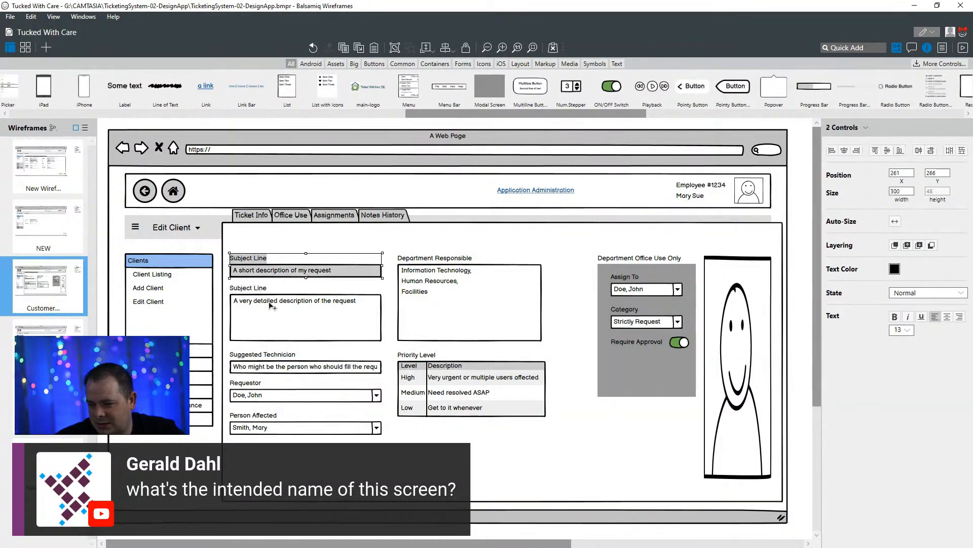
key("Escape")
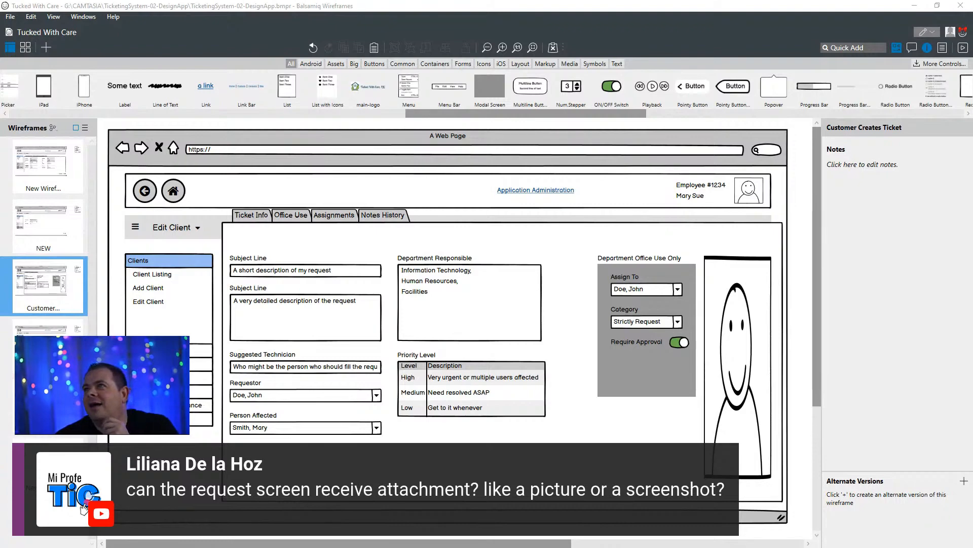
- Switch to the drawSQL ticketing diagram and examine the Requests table and its related tables for a place to store attachments
left_click_drag(563, 0, 506, 116)
double_click(507, 116)
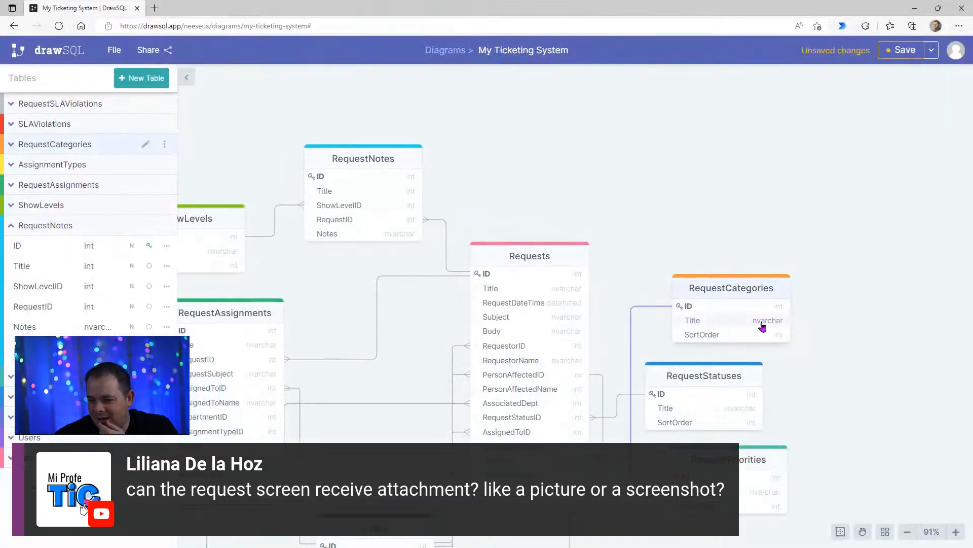
left_click_drag(728, 205, 752, 92)
left_click_drag(886, 333, 896, 266)
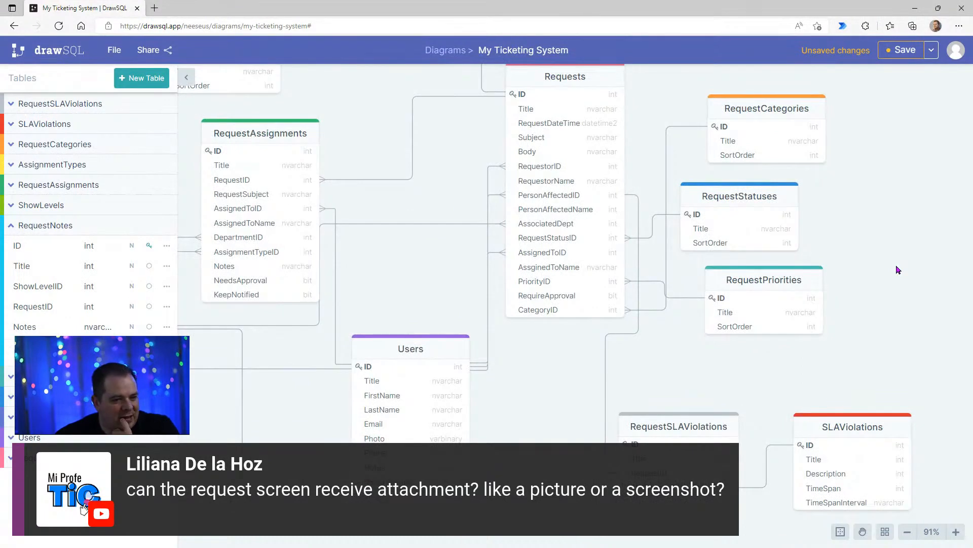
left_click_drag(897, 266, 898, 268)
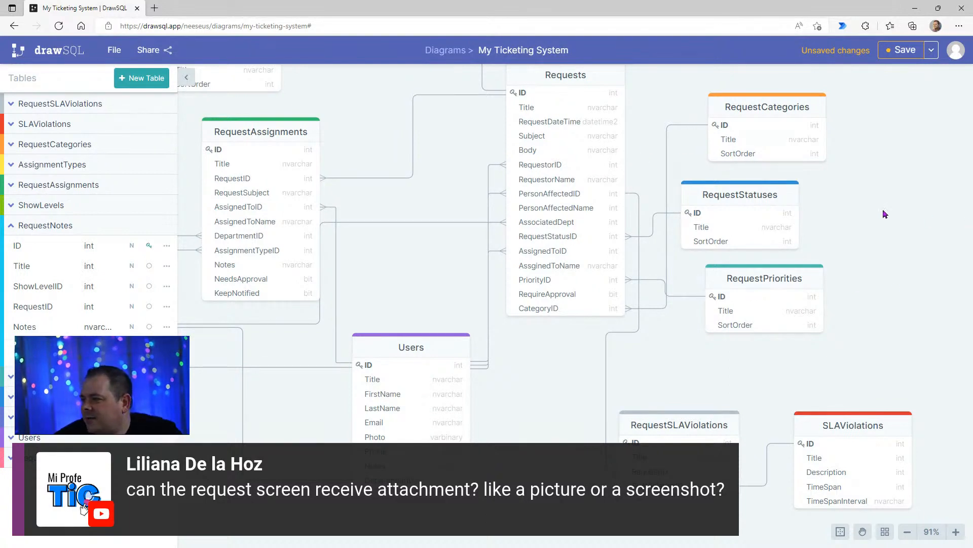
scroll(877, 253, "up", 1)
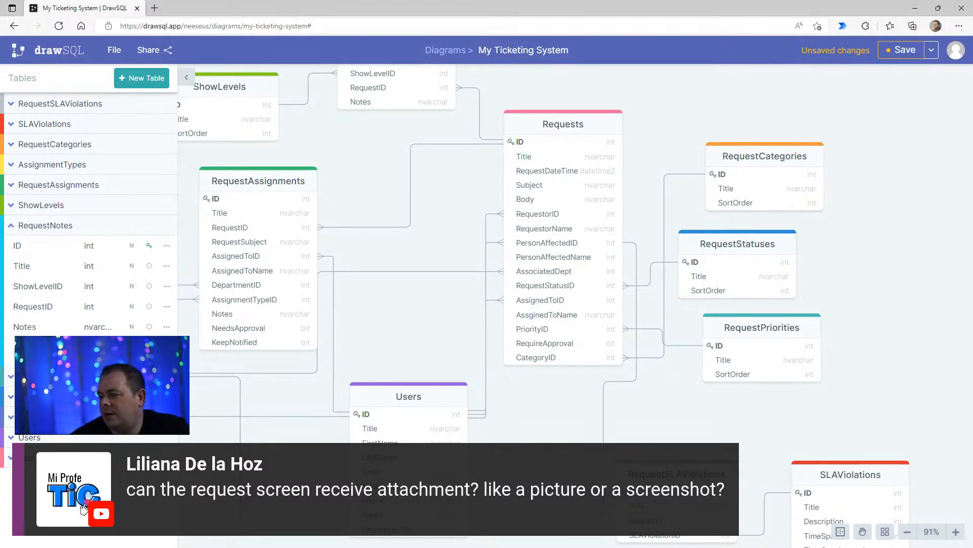
left_click_drag(888, 153, 903, 242)
left_click_drag(897, 236, 860, 227)
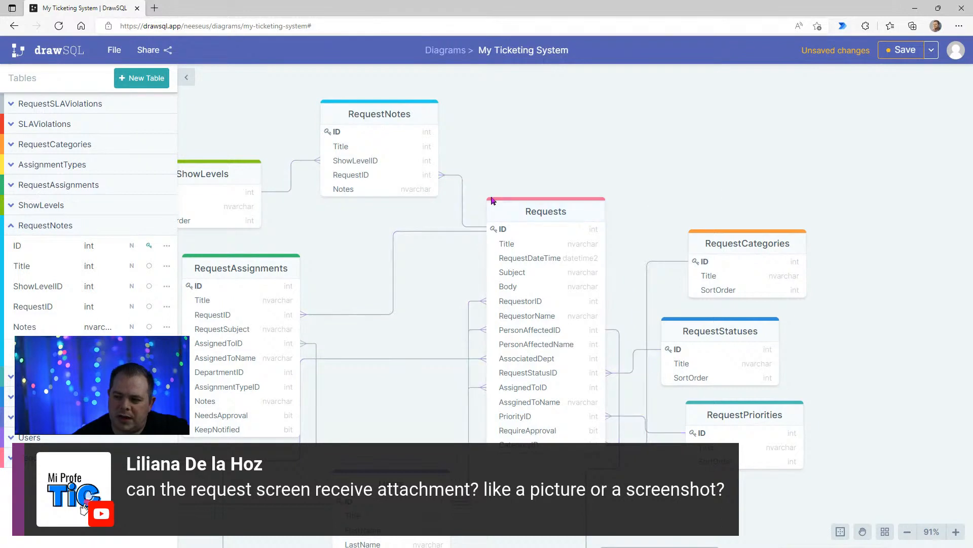
- Collapse RequestNotes, create a new table above RequestCategories in the diagram, and name it RequestImages
left_click(46, 226)
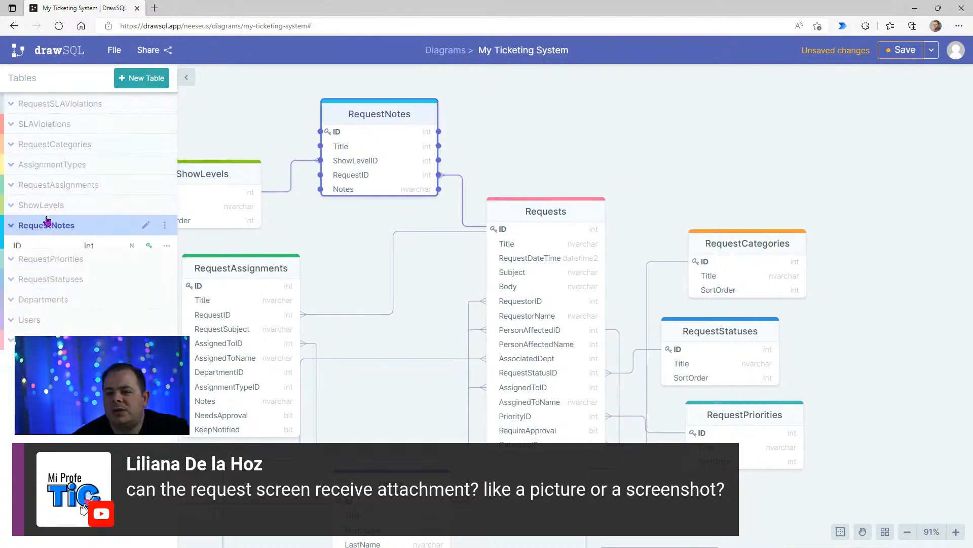
left_click(142, 78)
left_click_drag(258, 114, 732, 114)
left_click(45, 104)
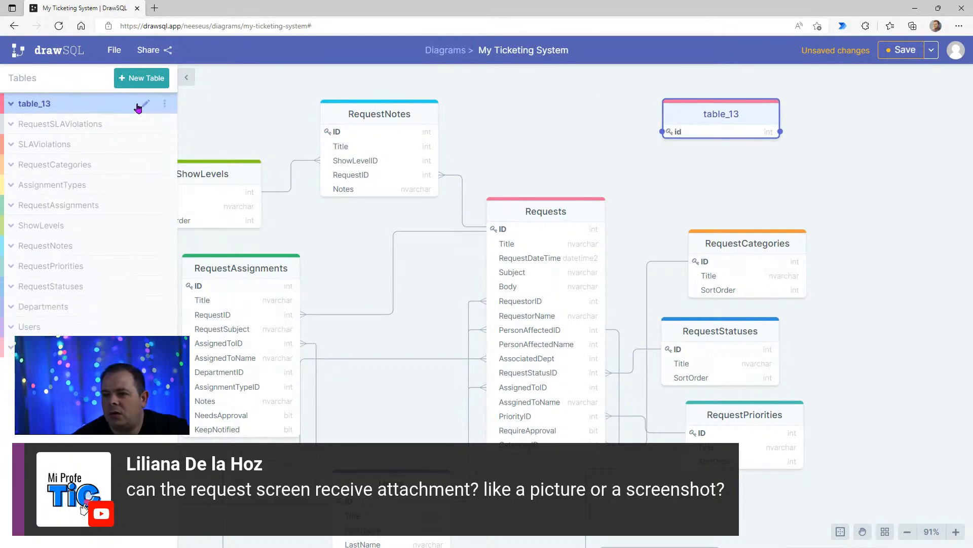
left_click(145, 103)
type("Request")
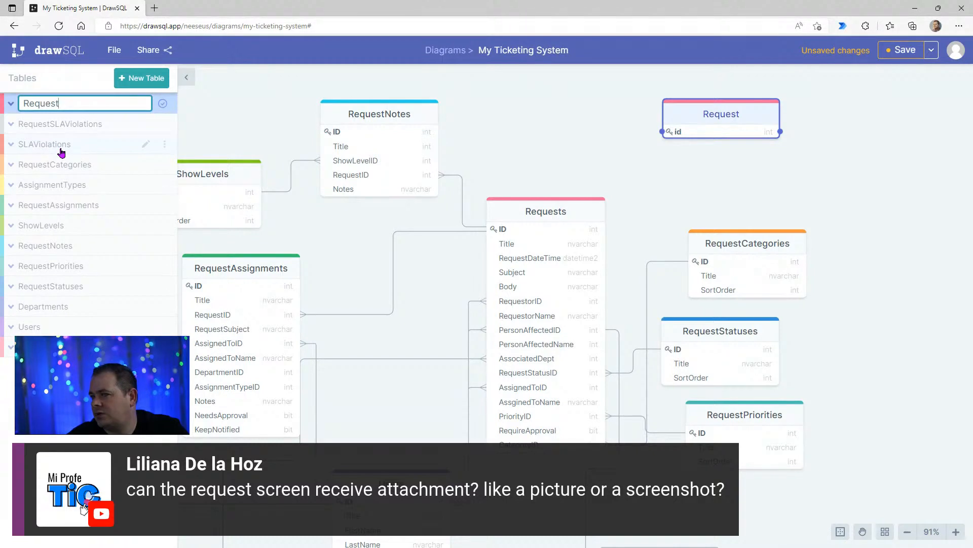
type("Images")
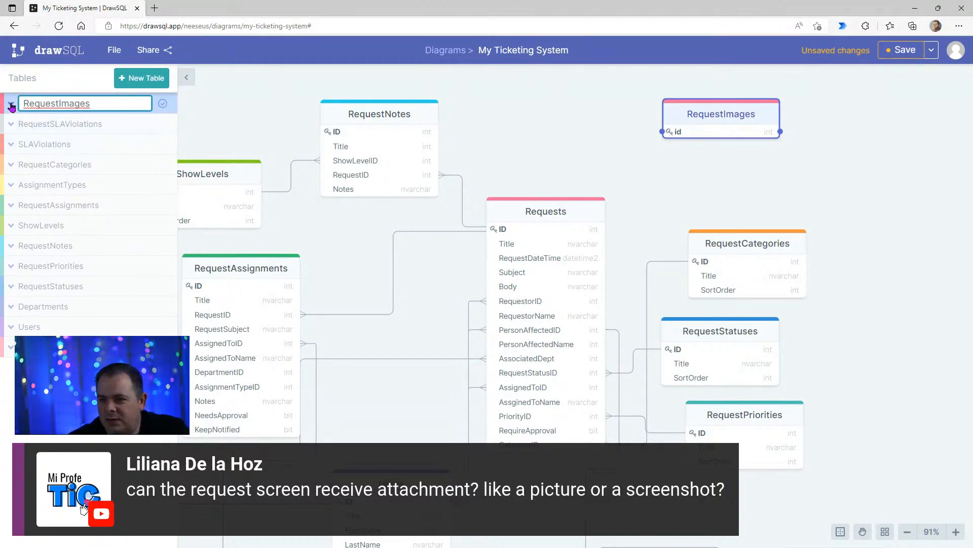
key("Return")
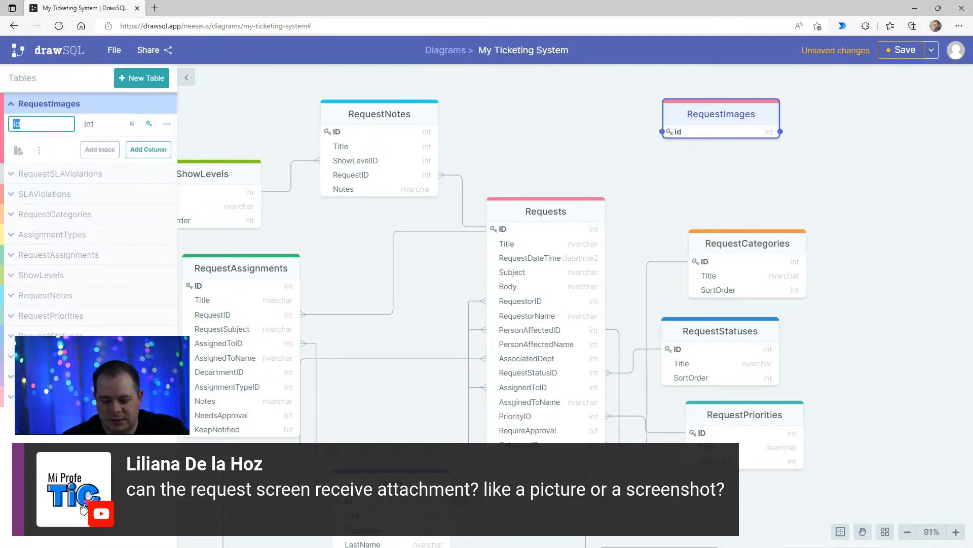
- Rename the RequestImages key column to ID and add a second column named Title
type("ID")
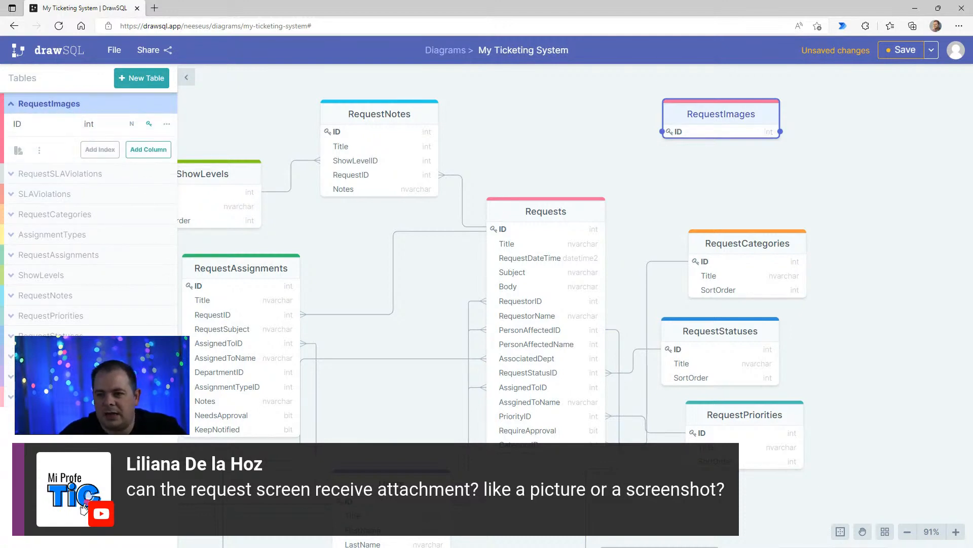
left_click(152, 152)
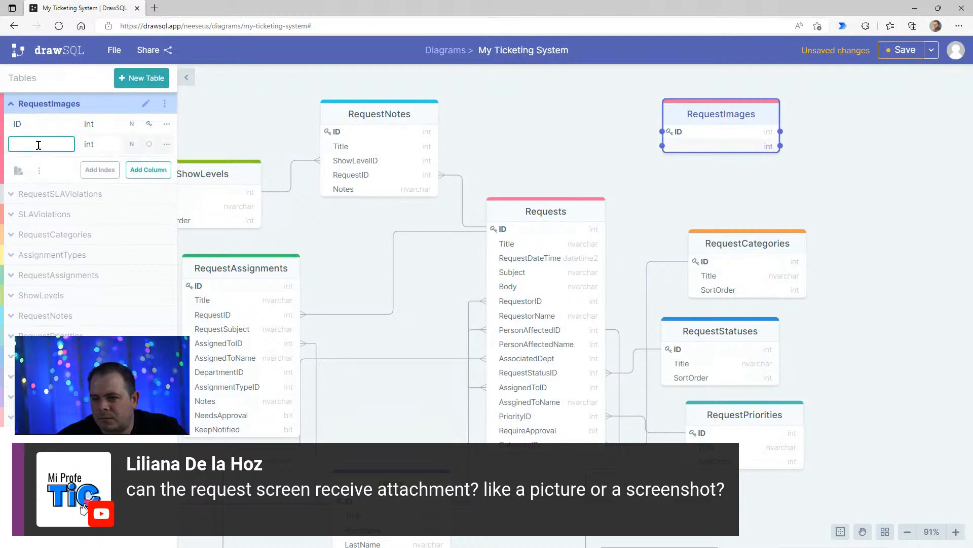
type("Title")
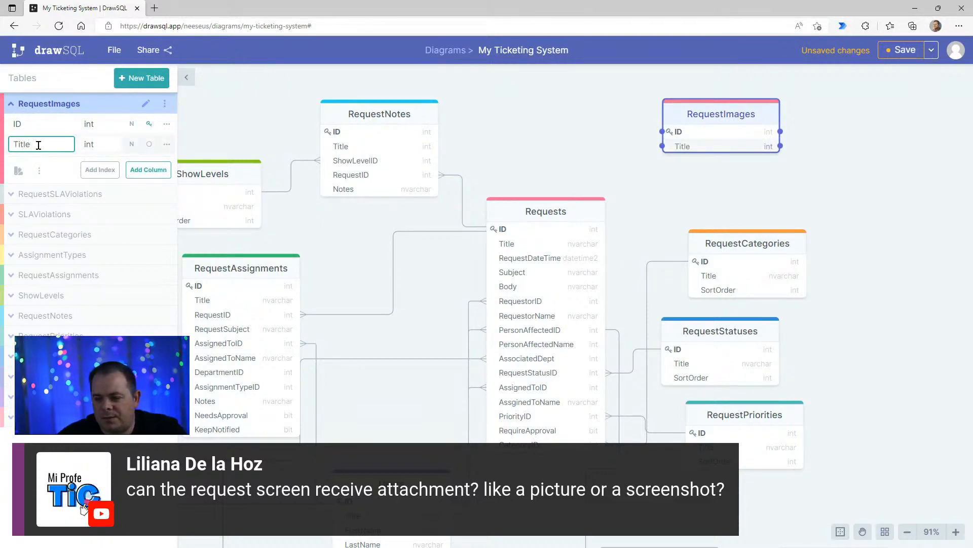
- Add a third column named Image to the RequestImages table, using the Users table as reference
left_click(148, 169)
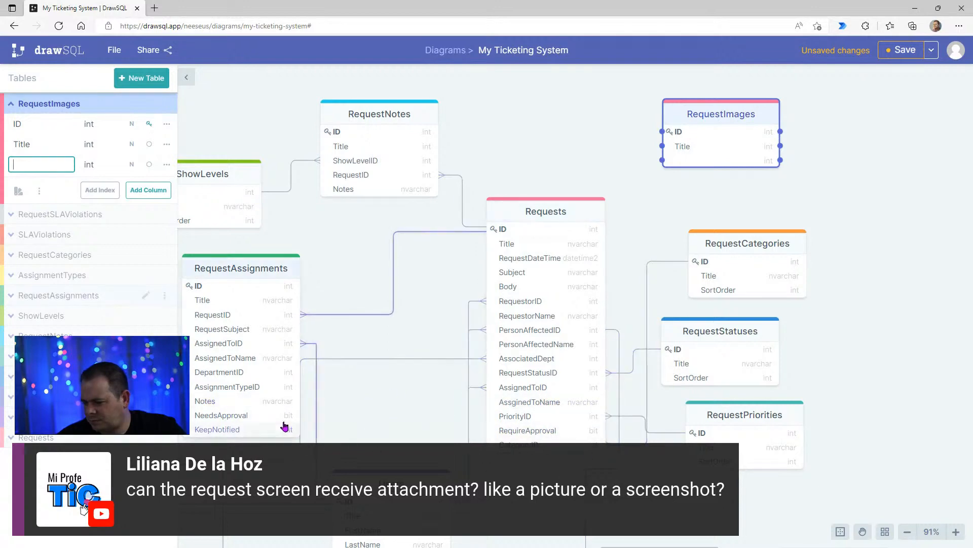
left_click_drag(401, 419, 419, 291)
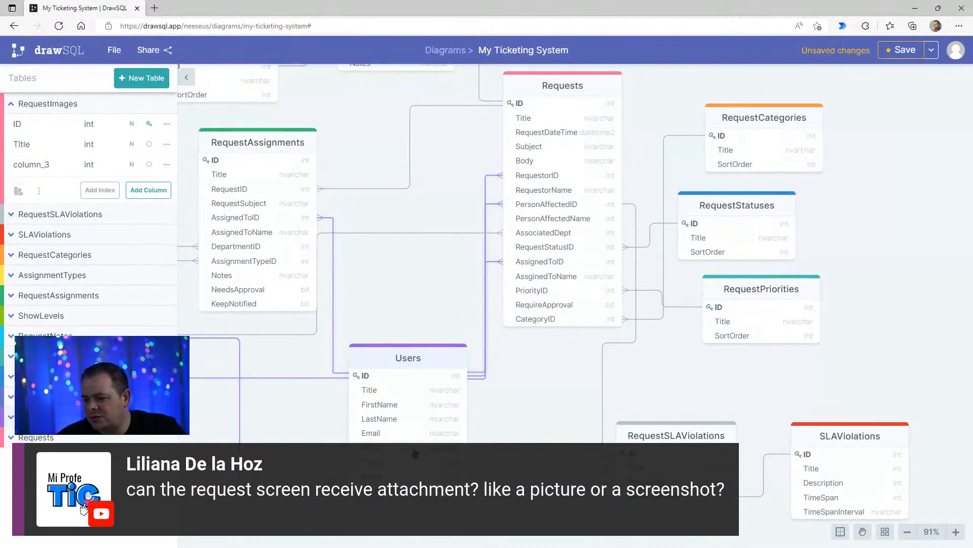
left_click(54, 163)
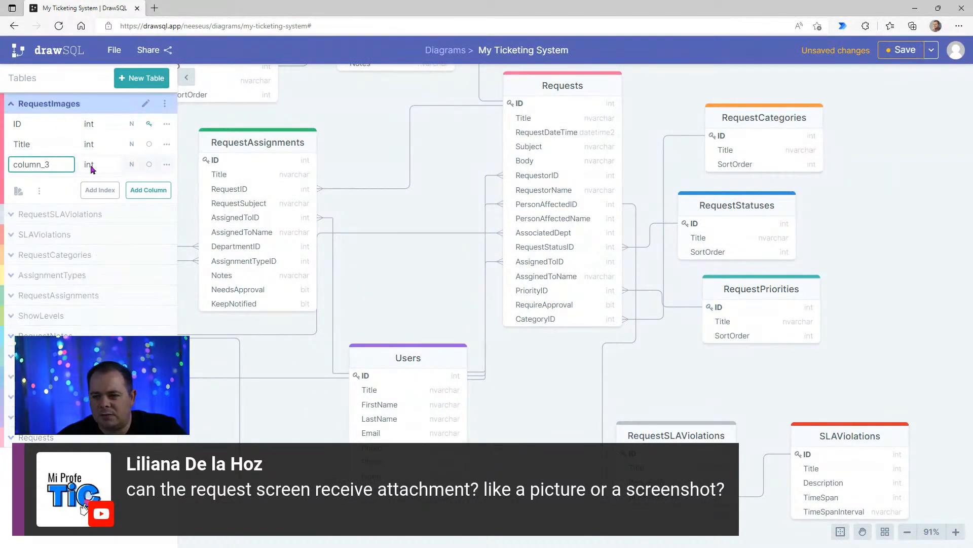
key("ctrl+a")
type("Photo")
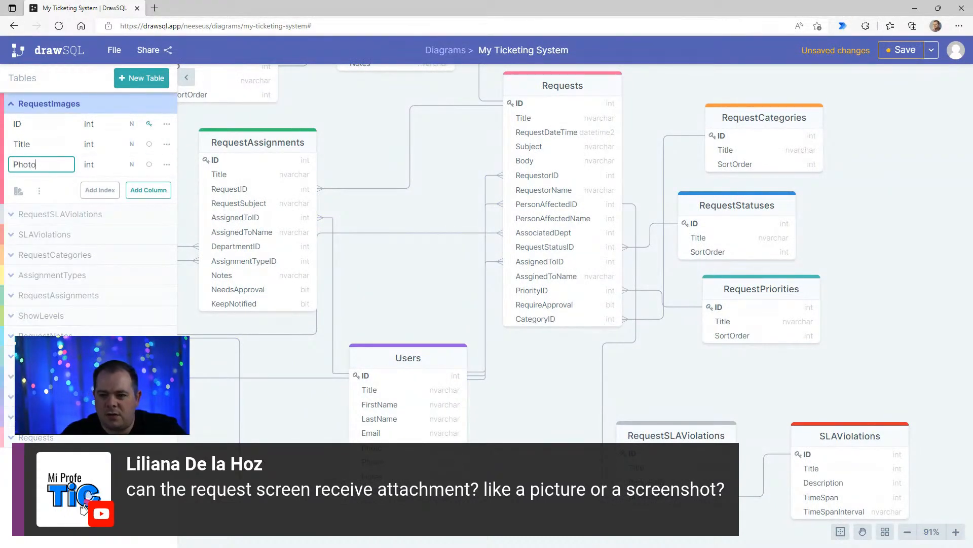
key("ctrl+a")
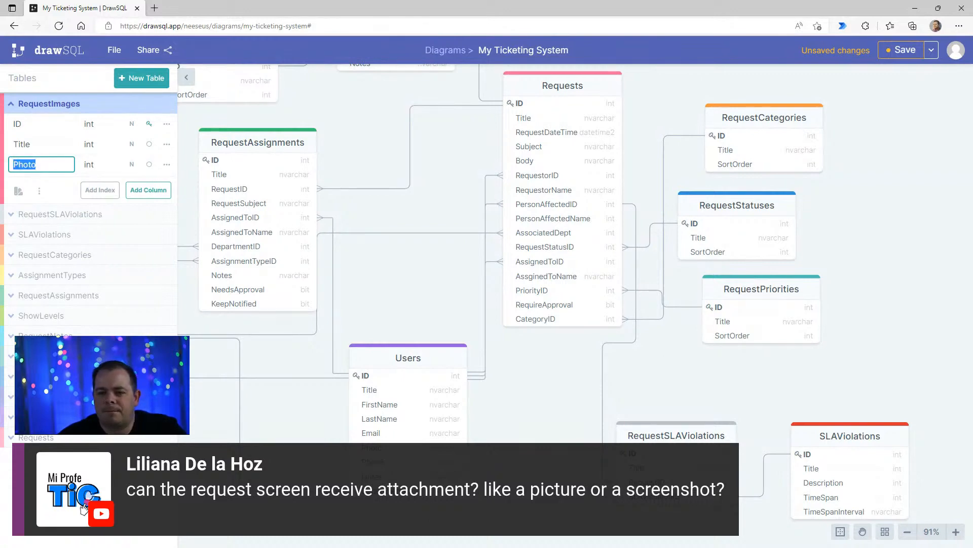
type("Image")
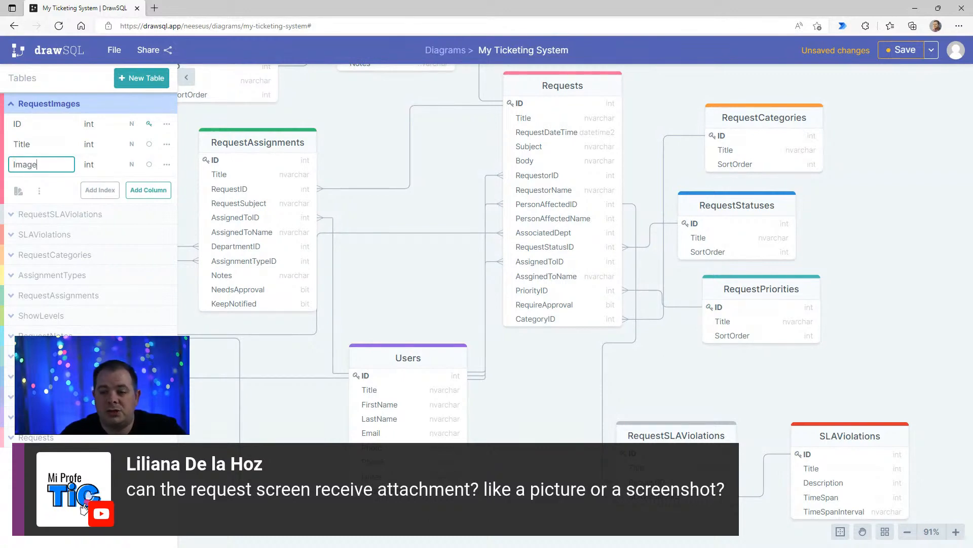
- Set the data type of the Image column in RequestImages to varbinary
left_click(102, 167)
scroll(181, 266, "down", 3)
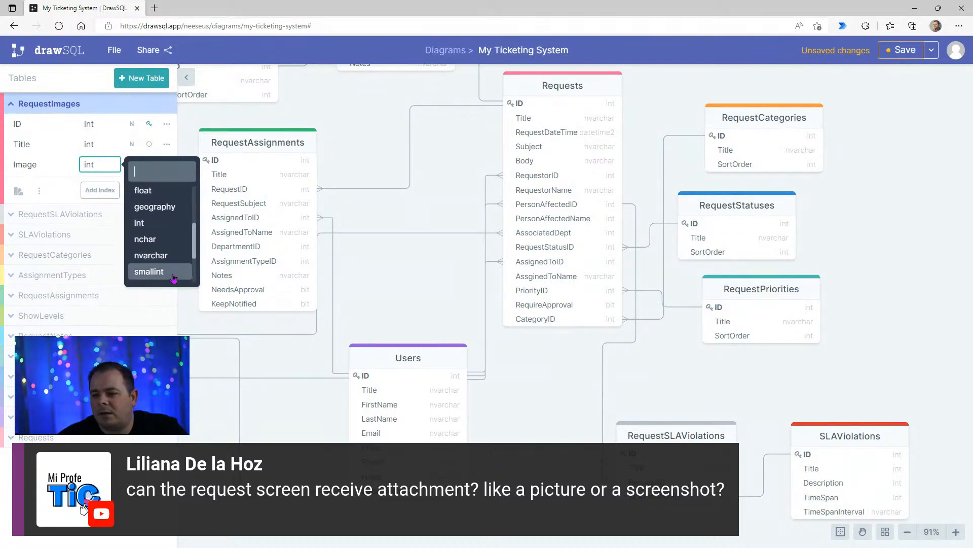
scroll(173, 267, "down", 1)
left_click(163, 276)
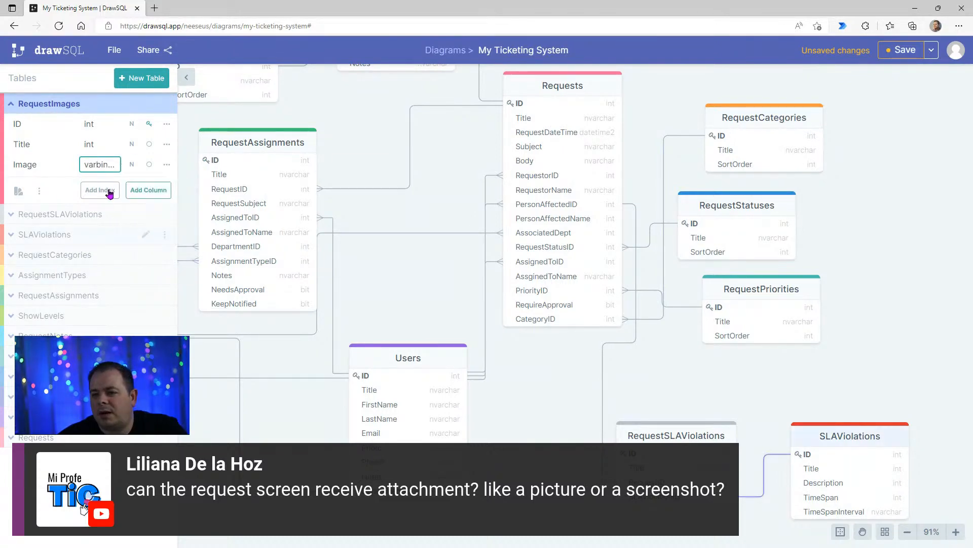
- Add a fourth column named LongDescription to RequestImages and set its data type to nvarchar
left_click(148, 196)
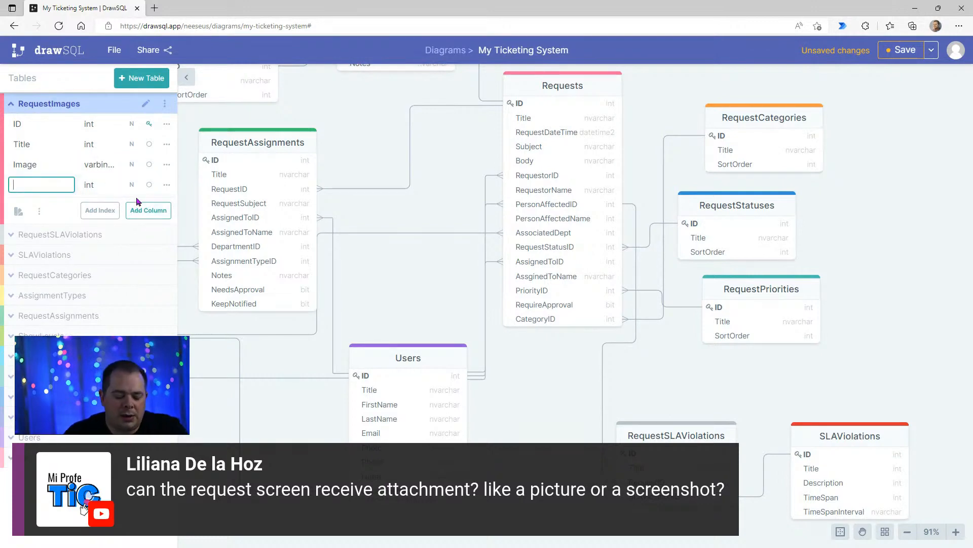
type("De")
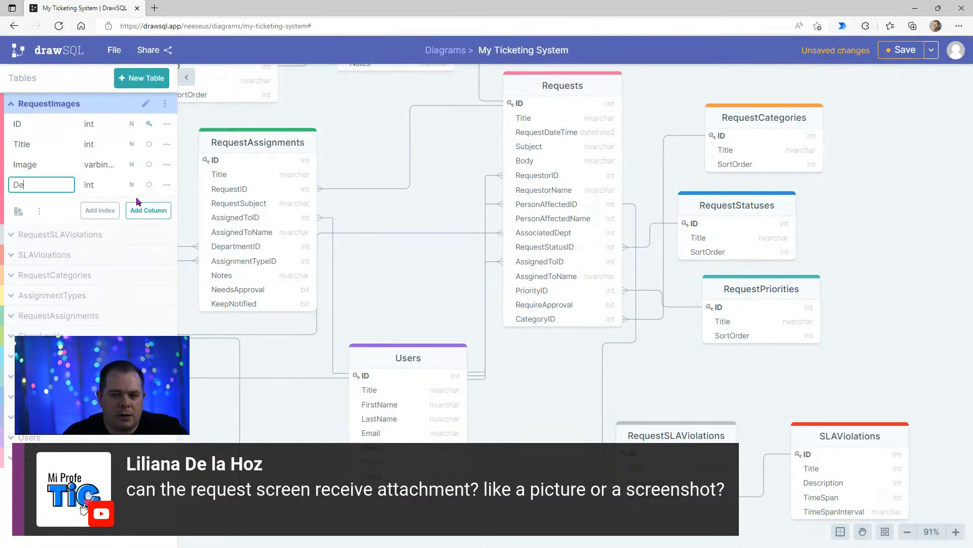
key("BackSpace")
key("BackSpace")
type("L")
type("ongDescr")
type("iption")
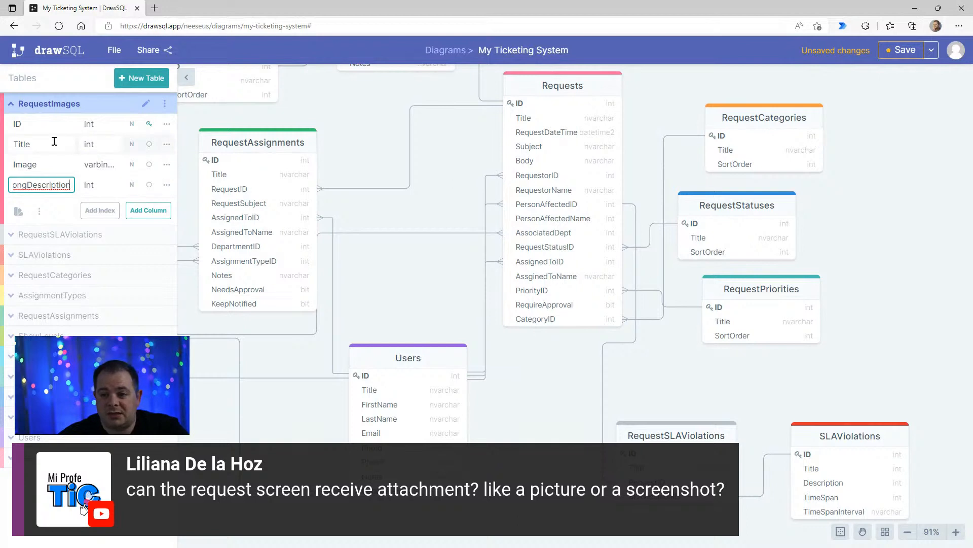
left_click(100, 187)
scroll(177, 264, "down", 3)
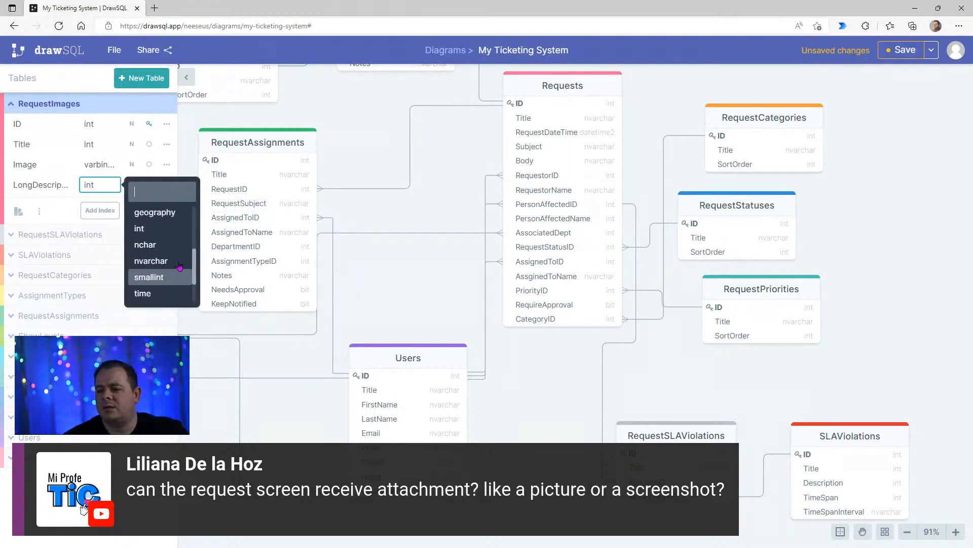
scroll(179, 265, "down", 2)
left_click(152, 214)
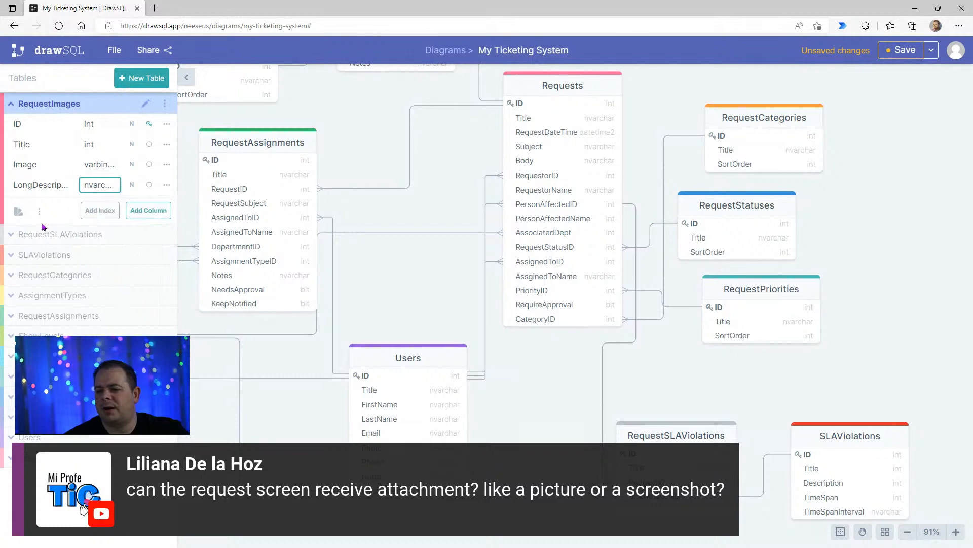
- Add an int column named ReuqestID to RequestImages and place it directly below Title
left_click(153, 214)
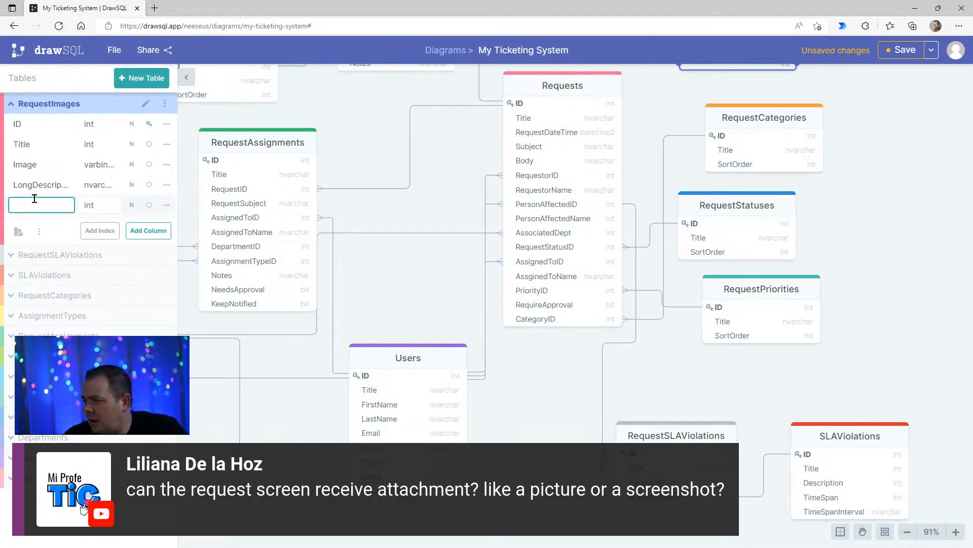
type("RequestI")
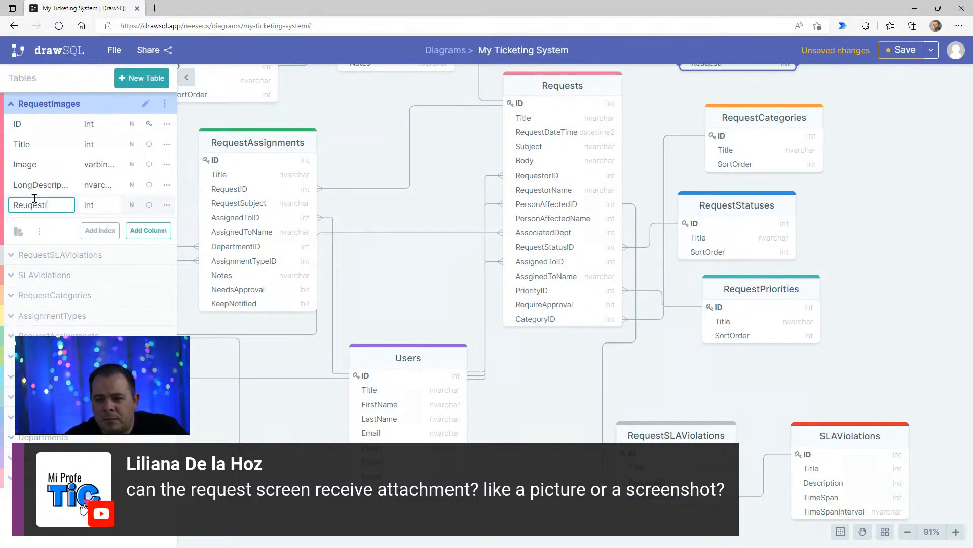
type("D")
left_click(77, 208)
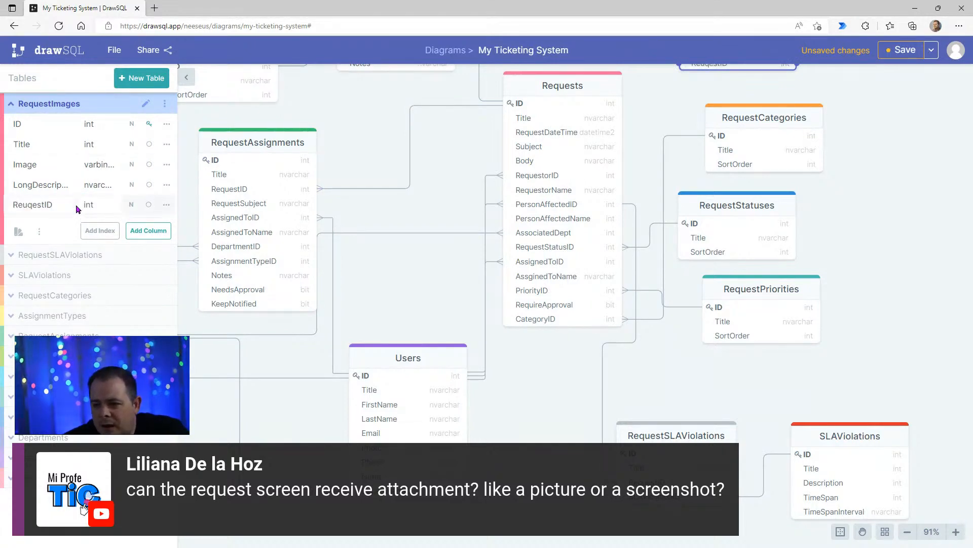
left_click_drag(77, 208, 79, 162)
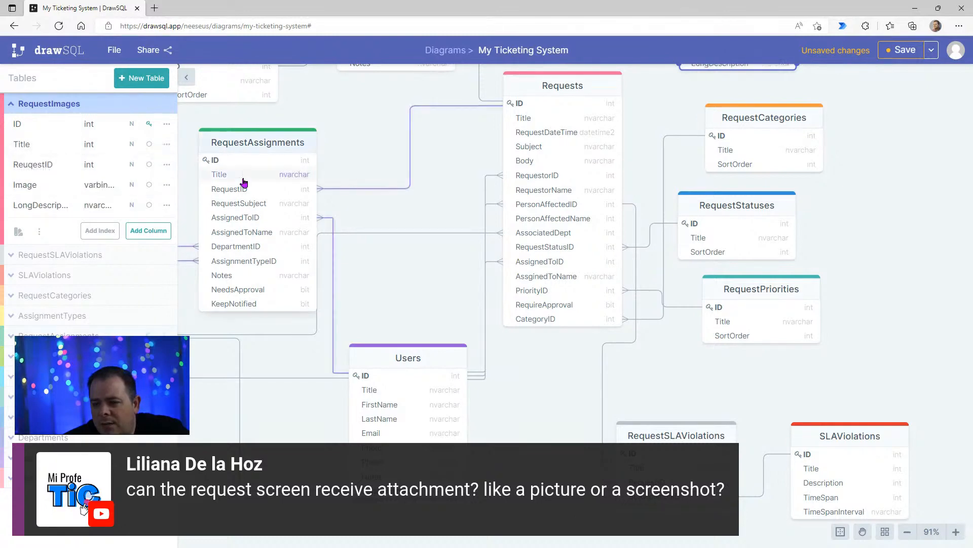
- Connect ReuqestID in RequestImages to the ID of Requests as a relationship with the many side at RequestImages
left_click(884, 180)
left_click_drag(887, 179, 845, 309)
left_click(708, 120)
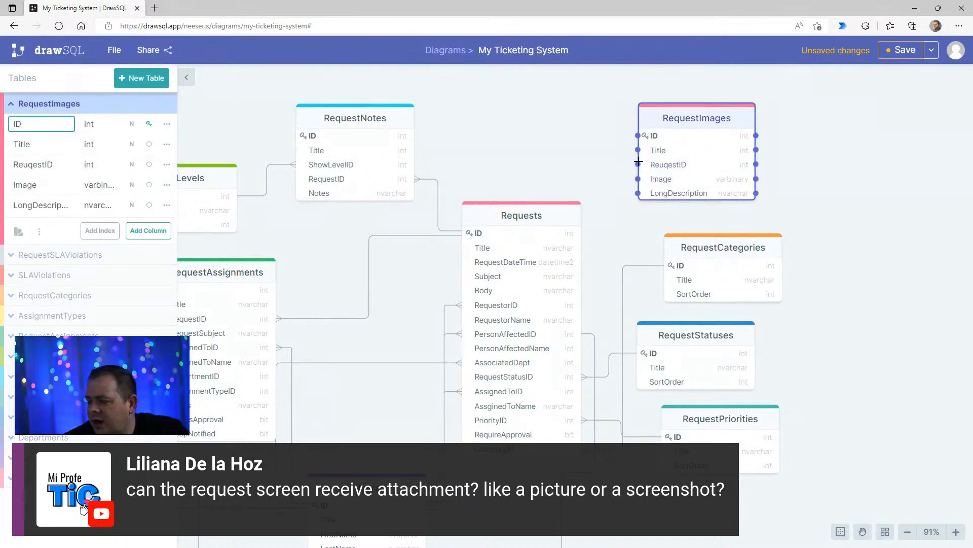
left_click_drag(638, 161, 559, 236)
left_click(639, 202)
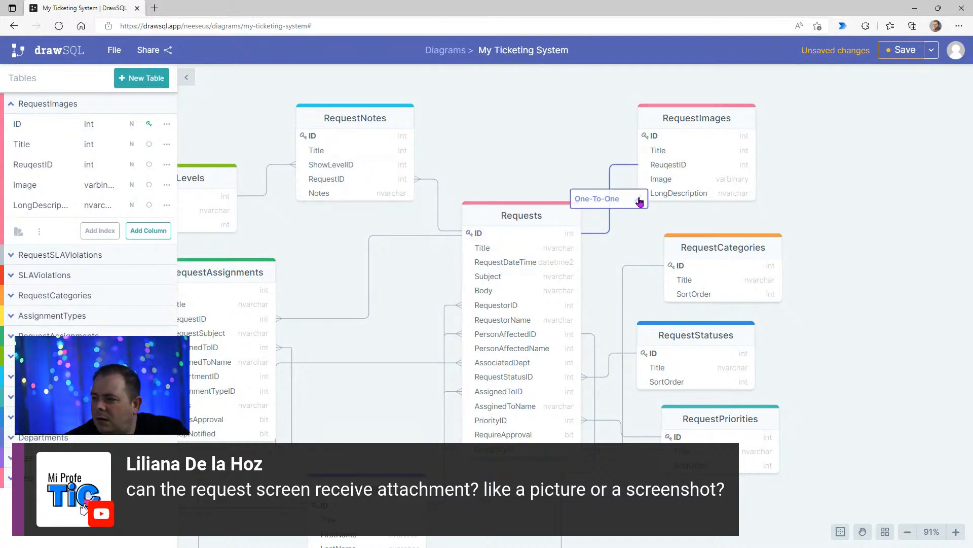
left_click(609, 207)
left_click(885, 200)
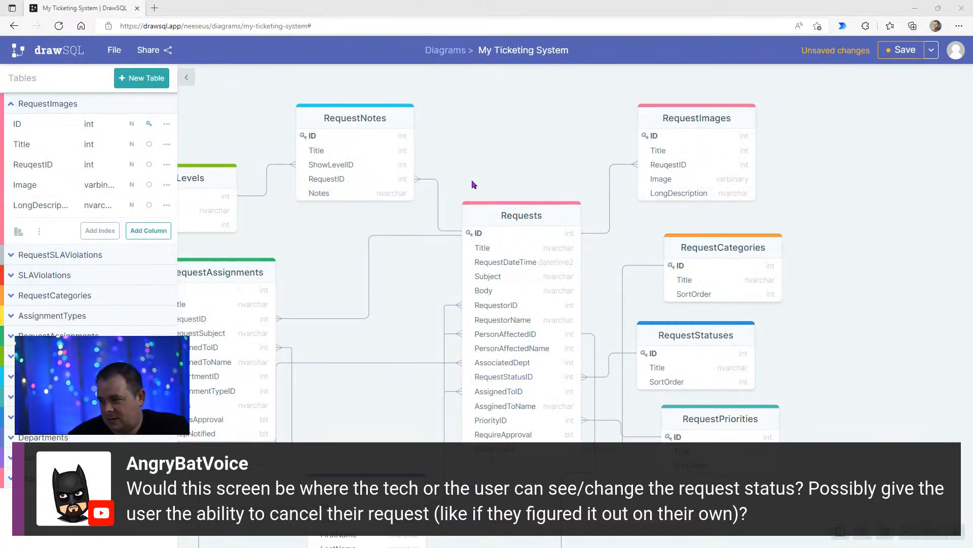
- Switch to Balsamiq Wireframes and resize the tab bar to 940 x 532 with its upper edge at Y 225, clear of the breadcrumb and webcam figure
left_click_drag(517, 9, 517, 0)
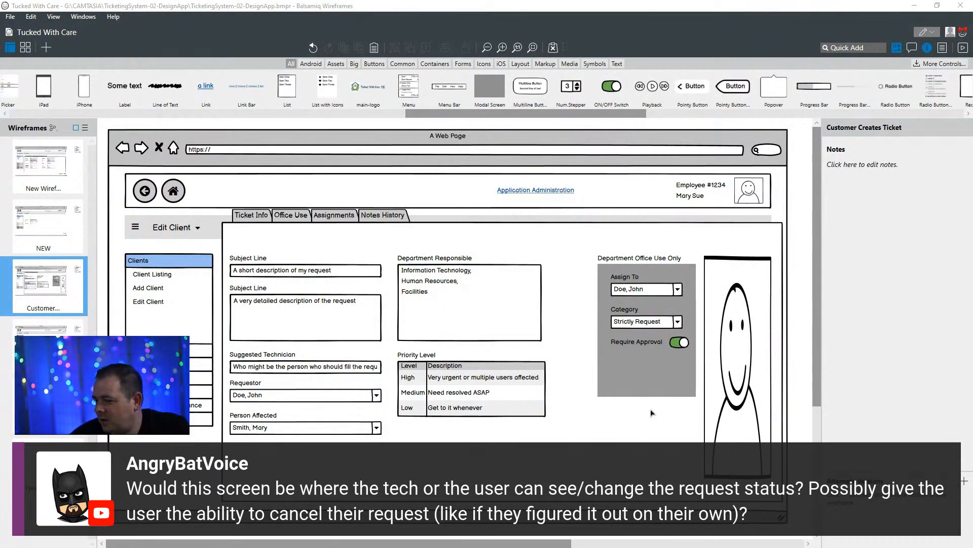
left_click(643, 434)
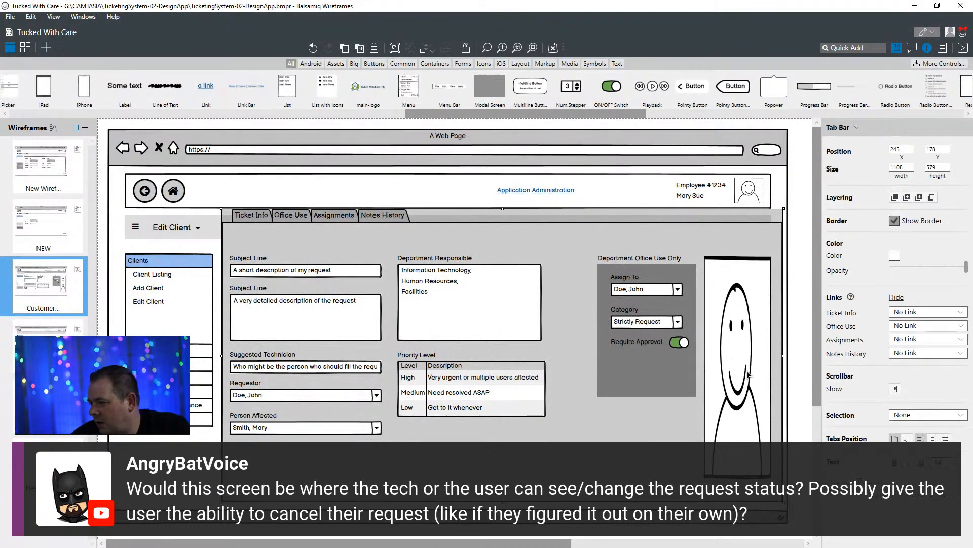
left_click_drag(788, 359, 700, 365)
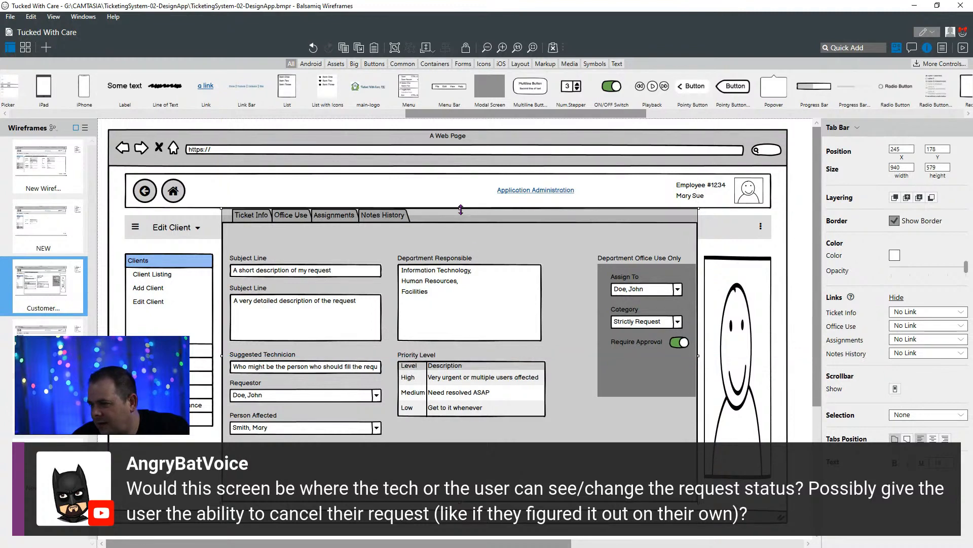
left_click_drag(461, 210, 465, 232)
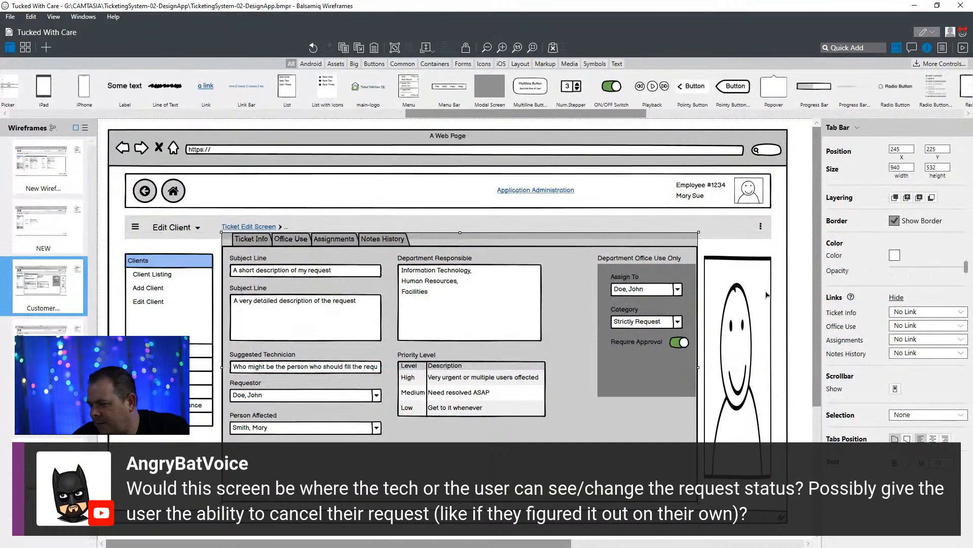
- Insert an Images tab after Assignments in the tab bar and shorten the last tab's name to Notes
double_click(404, 249)
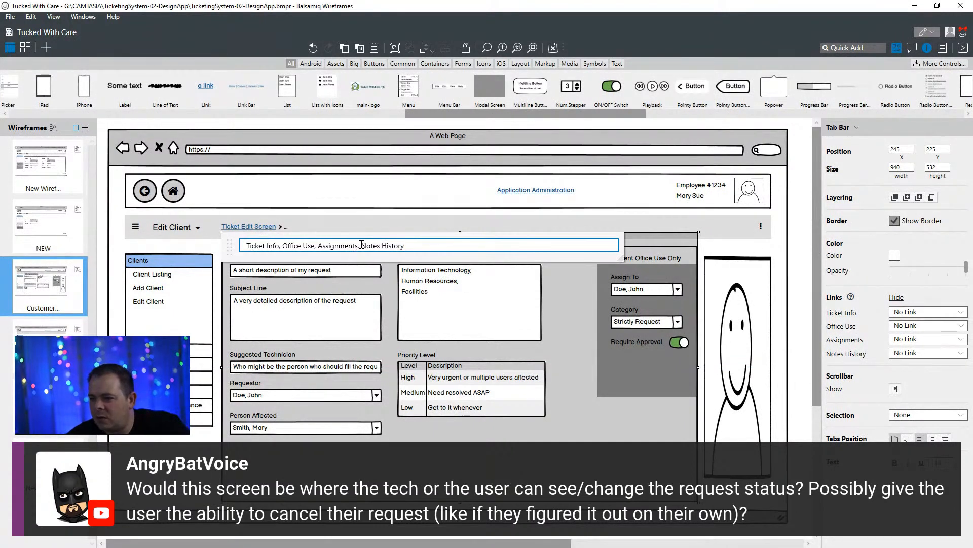
type("Images,")
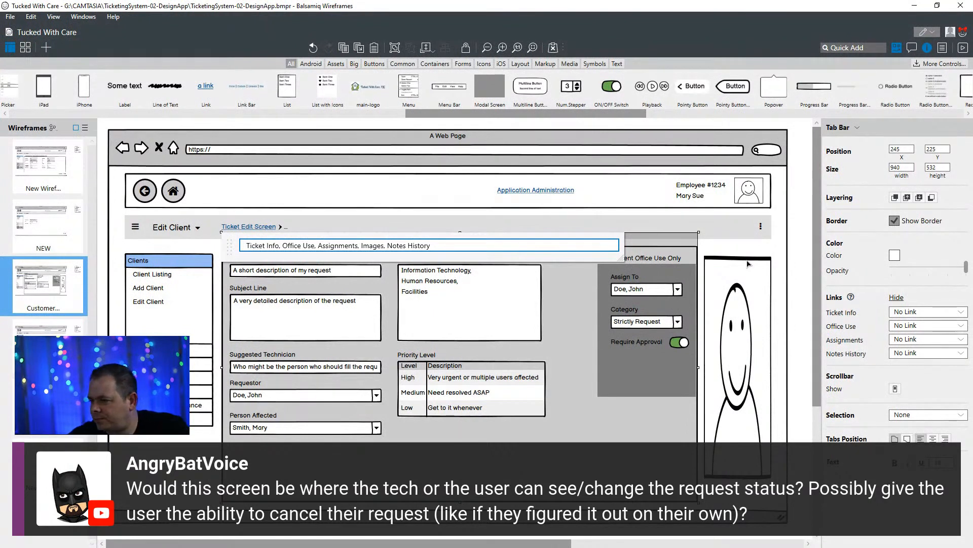
double_click(424, 245)
key("BackSpace")
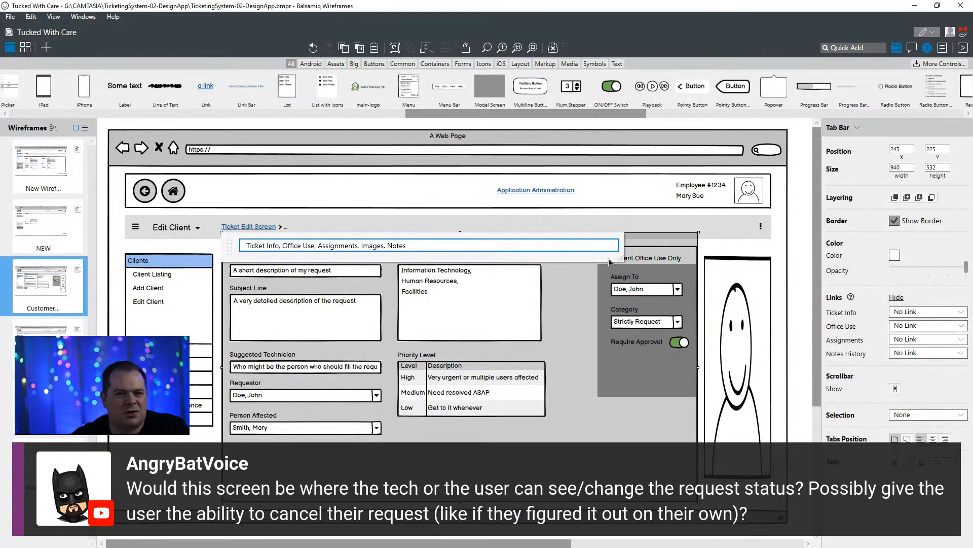
key("Return")
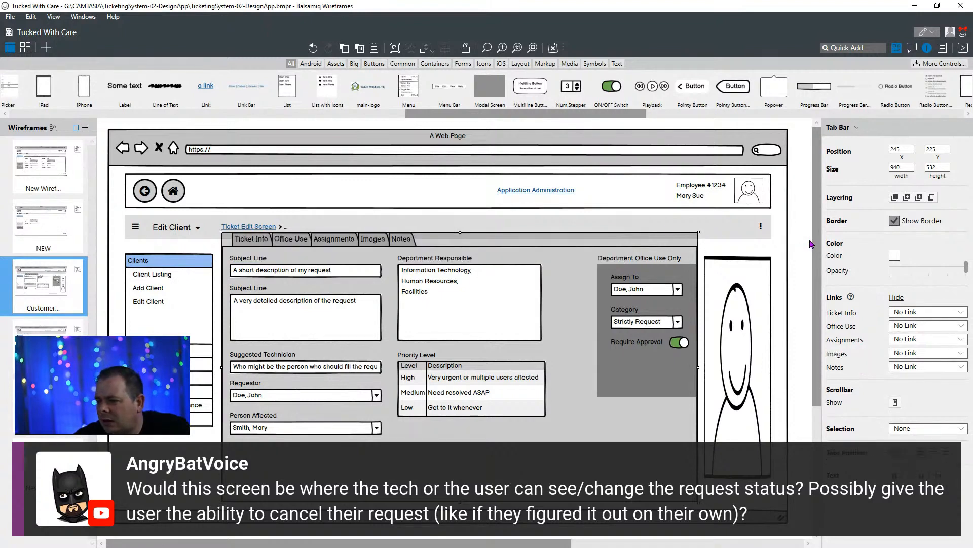
left_click(811, 244)
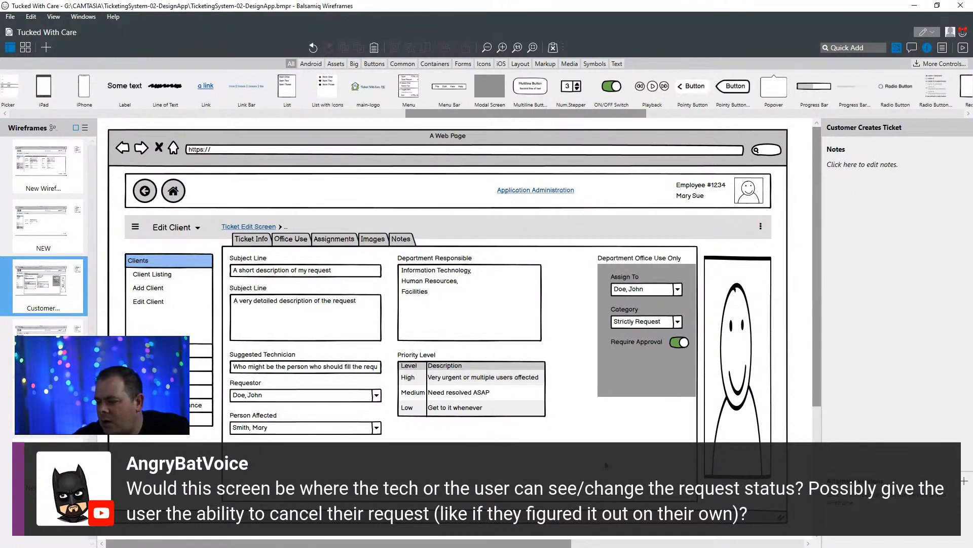
- Shorten the tab bar to a height of 497, and reposition the button below it and the webcam figure beside it
left_click(661, 471)
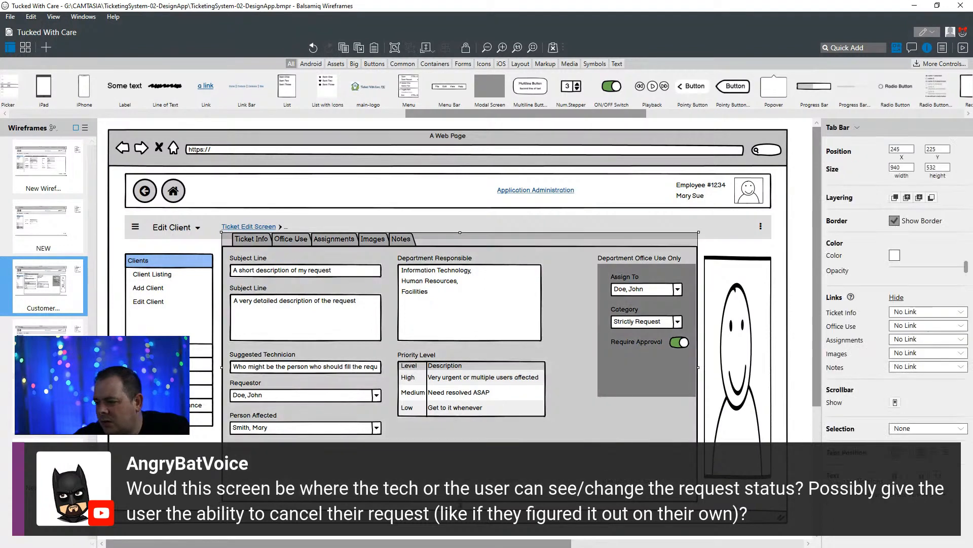
left_click_drag(460, 502, 460, 443)
left_click_drag(521, 455, 552, 469)
left_click(556, 439)
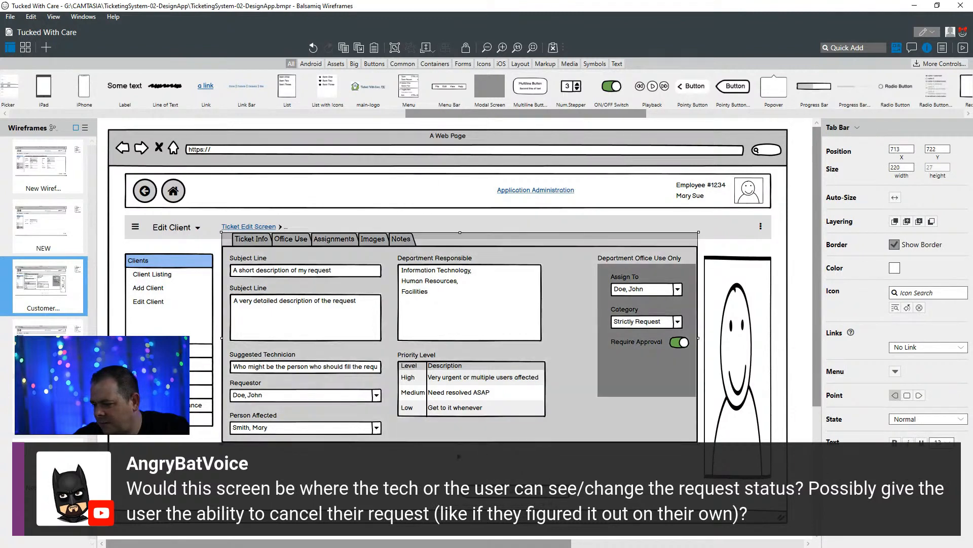
left_click_drag(460, 443, 460, 484)
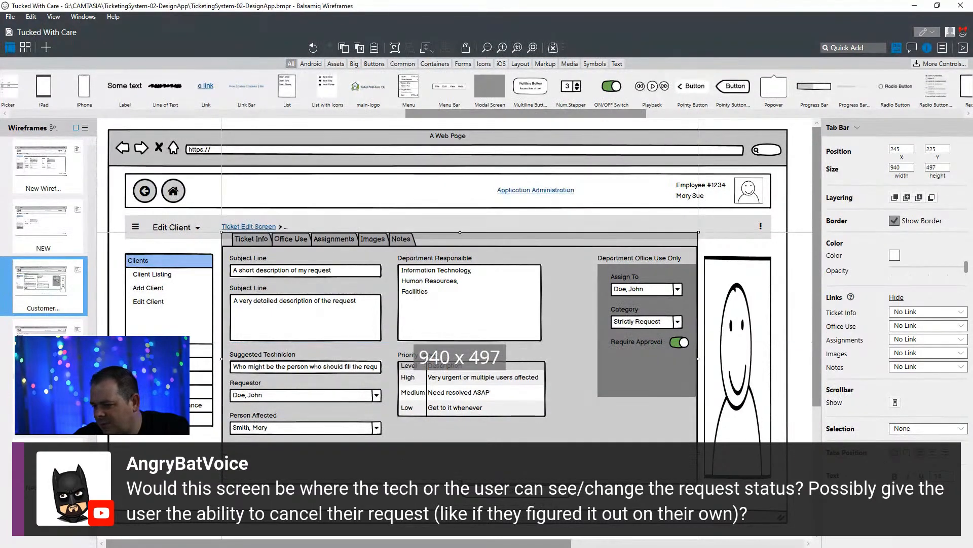
left_click_drag(555, 495, 686, 502)
left_click_drag(748, 358, 746, 373)
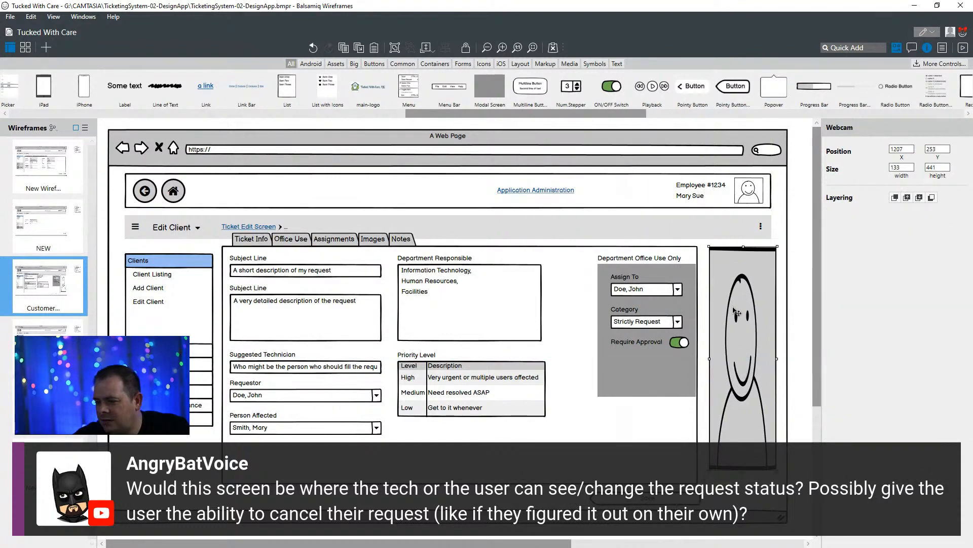
left_click(652, 261)
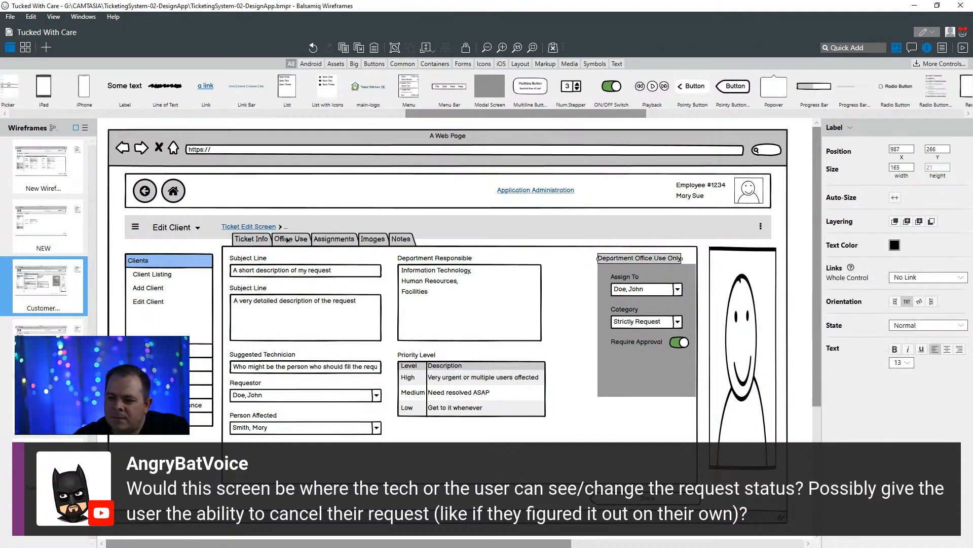
key("Escape")
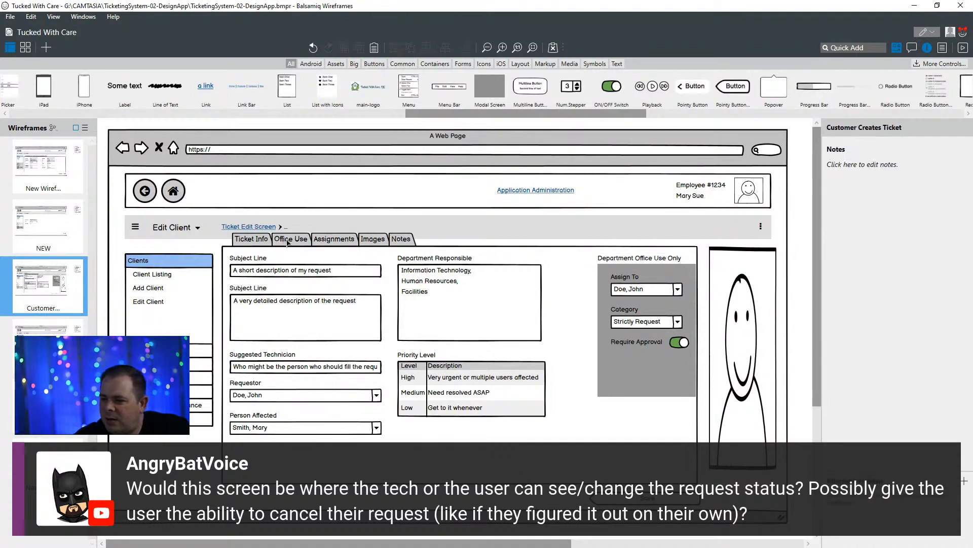
left_click(287, 243)
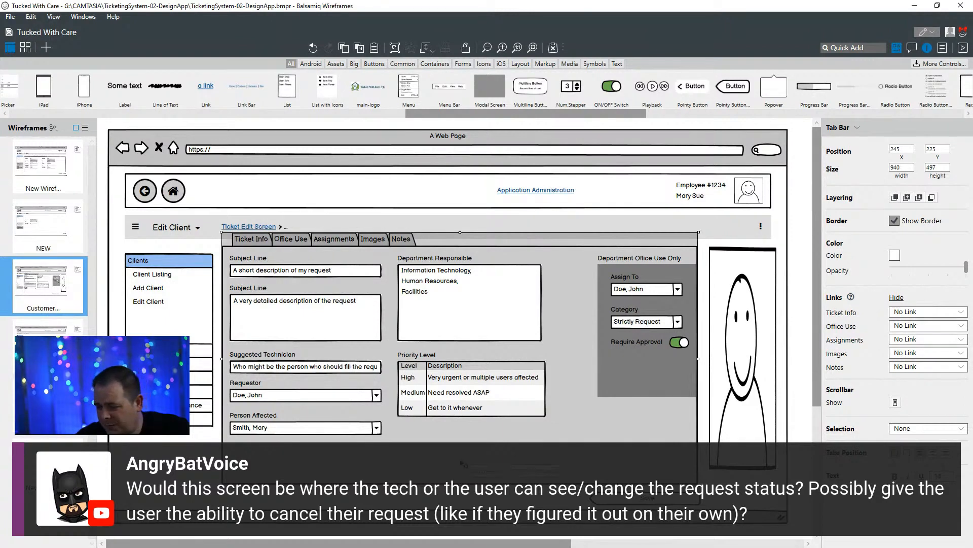
left_click(254, 260)
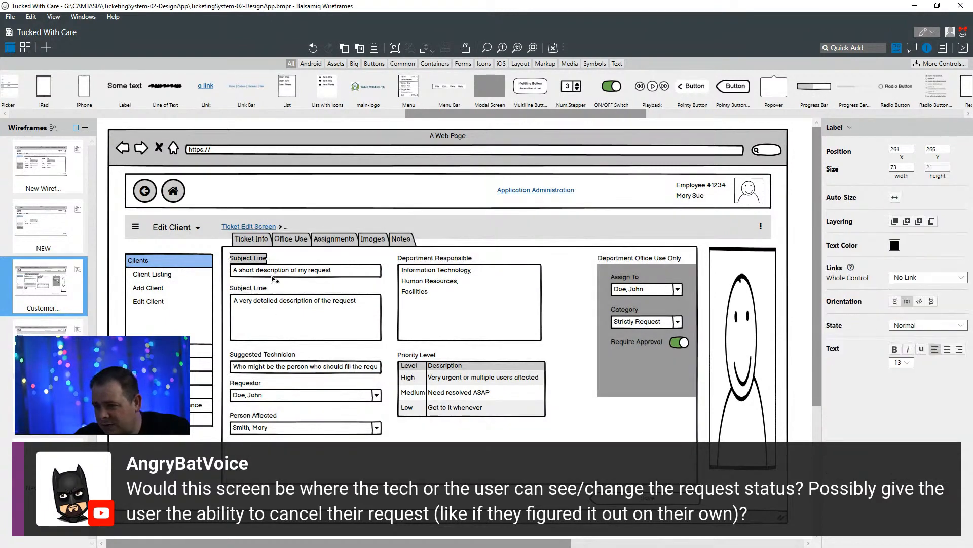
left_click(276, 274, "shift")
left_click(250, 288, "shift")
left_click(261, 310, "shift")
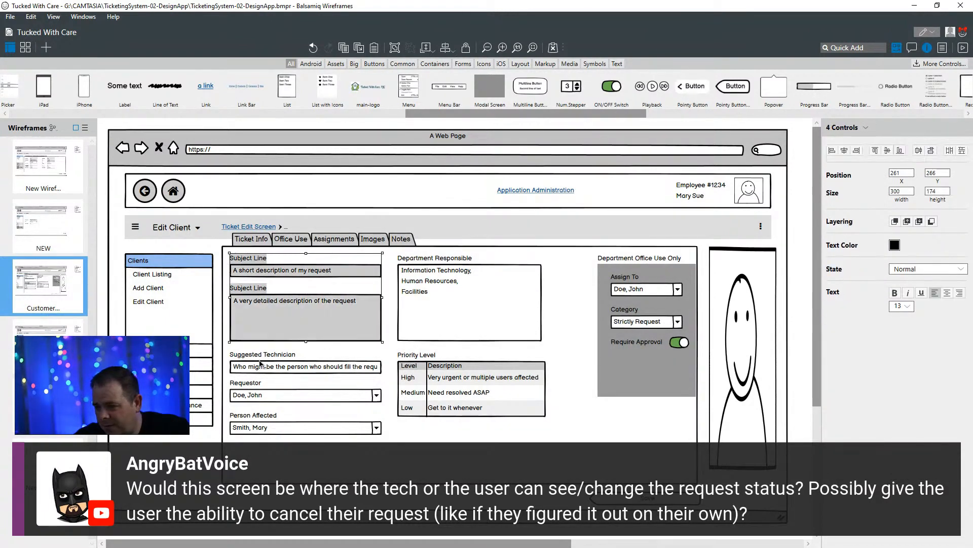
left_click(253, 355, "shift")
left_click(256, 367, "shift")
left_click(252, 385, "shift")
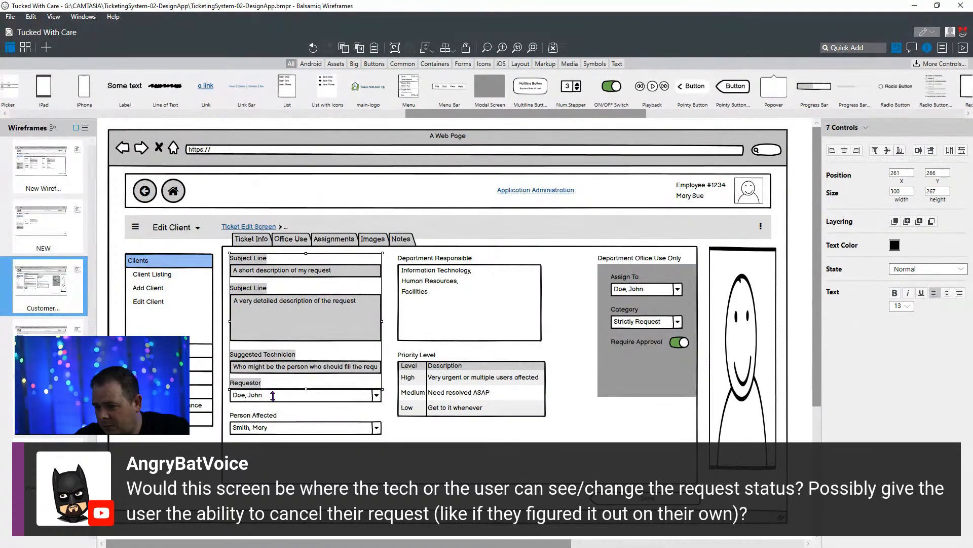
left_click(270, 399, "shift")
left_click(260, 418, "shift")
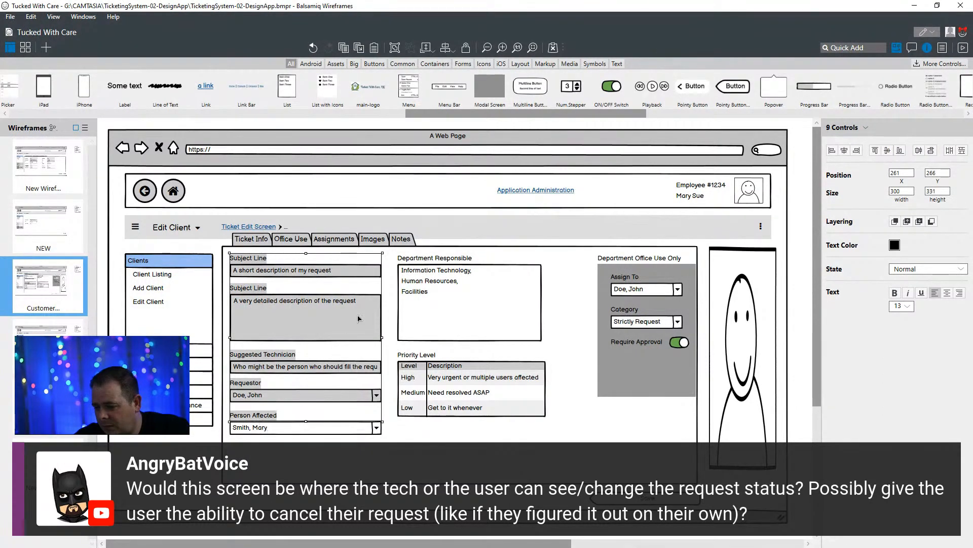
left_click(382, 287)
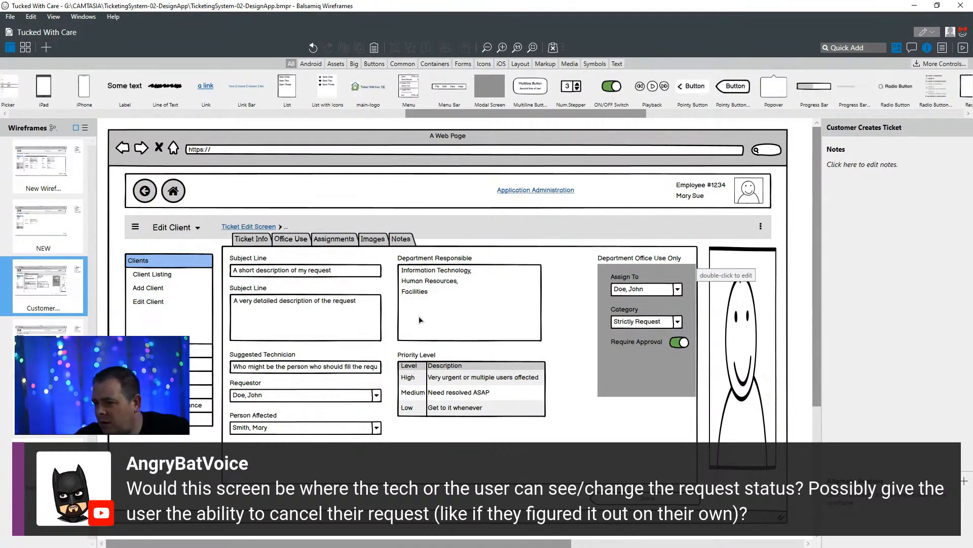
- Move the Ticket Info fields, from the subject lines through Person Affected, Department Responsible and Priority Level, together to X 284, Y 317
left_click(295, 276, "shift")
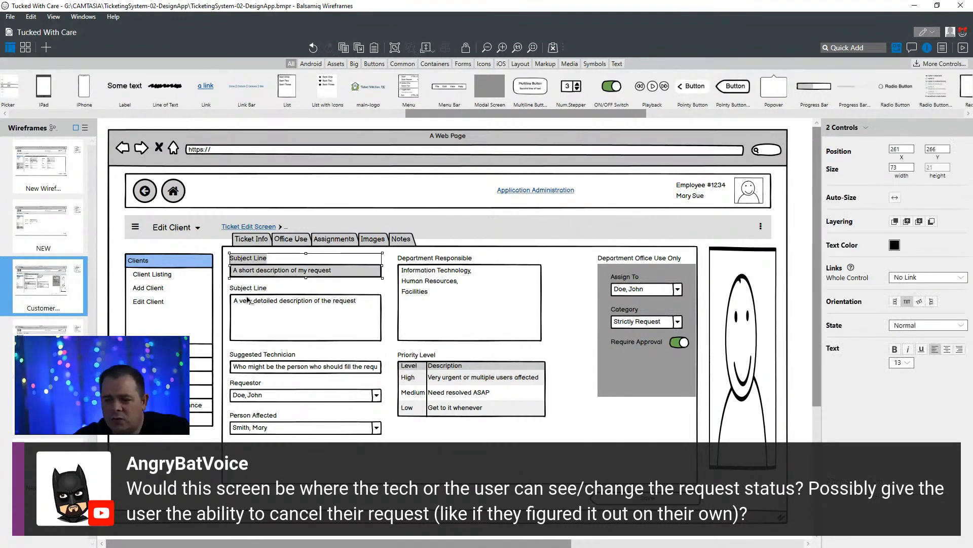
left_click(257, 291, "shift")
left_click(272, 320, "shift")
left_click(260, 361, "shift")
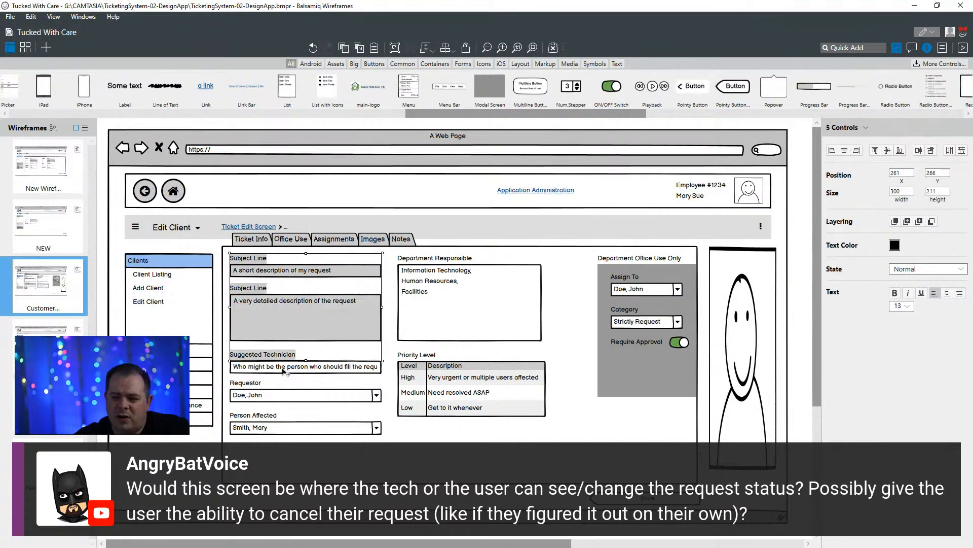
left_click(286, 372, "shift")
left_click(249, 383, "shift")
left_click(261, 395, "shift")
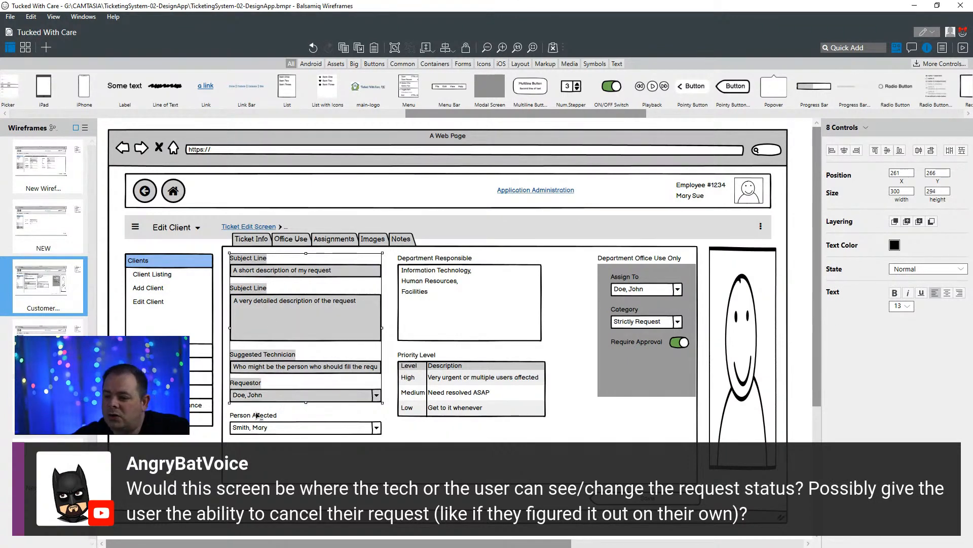
left_click(256, 414, "shift")
left_click(284, 427, "shift")
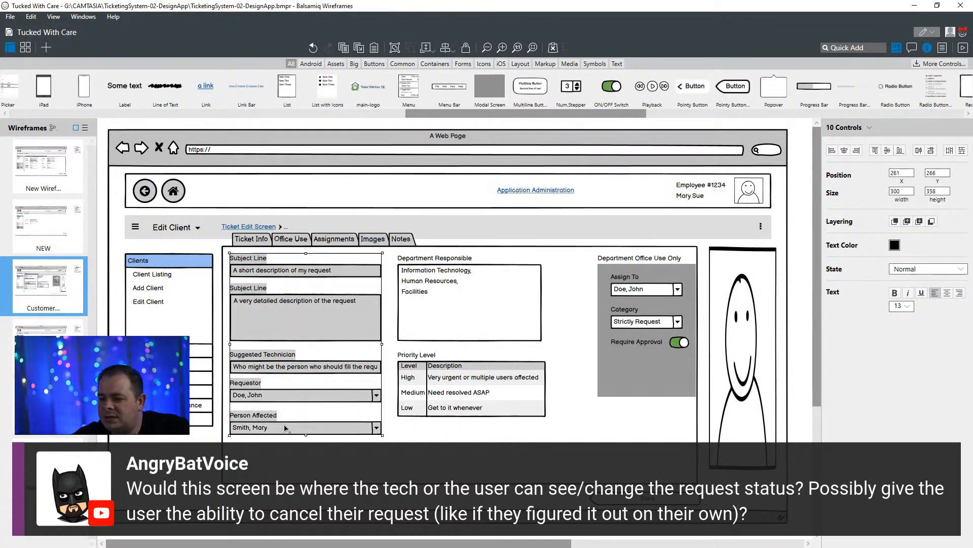
left_click(428, 259, "shift")
left_click(496, 313, "shift")
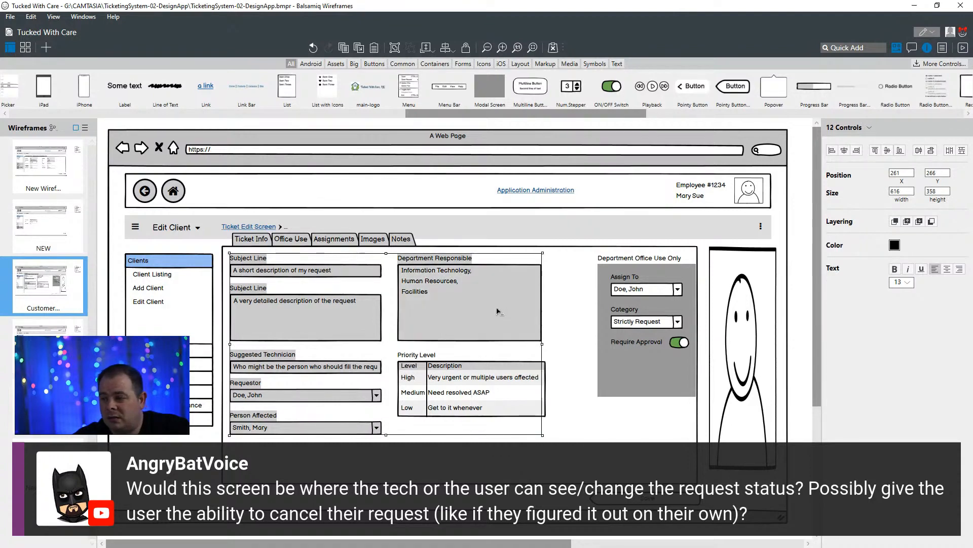
left_click(413, 356, "shift")
left_click(487, 398, "shift")
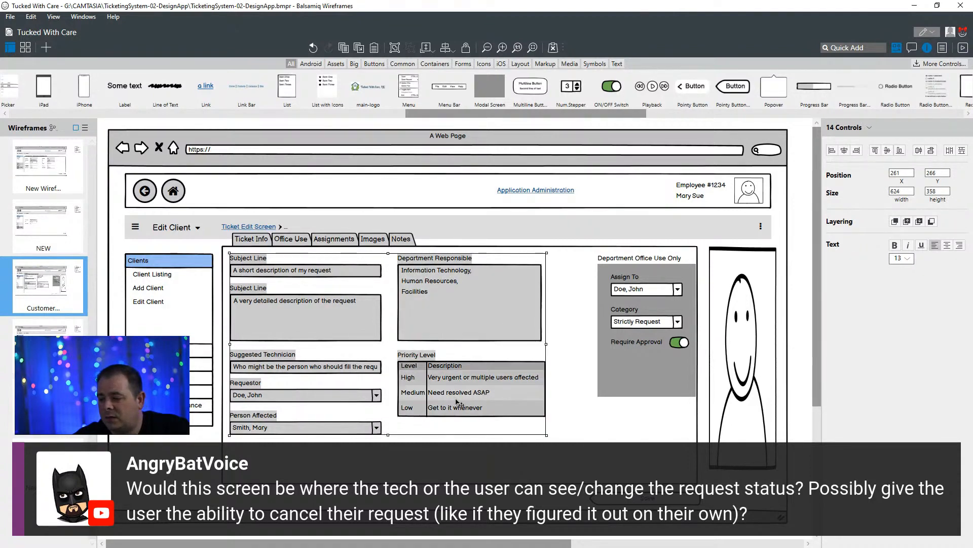
left_click_drag(462, 399, 471, 417)
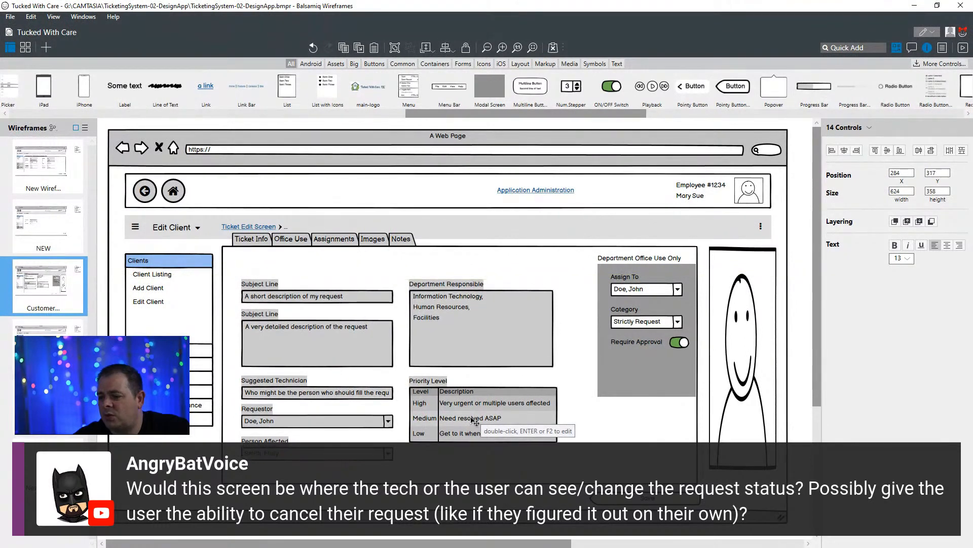
- Lower the tab bar's upper edge level with the Clients list, and move the whole Department Office Use Only group to X 955, Y 317
left_click(458, 233)
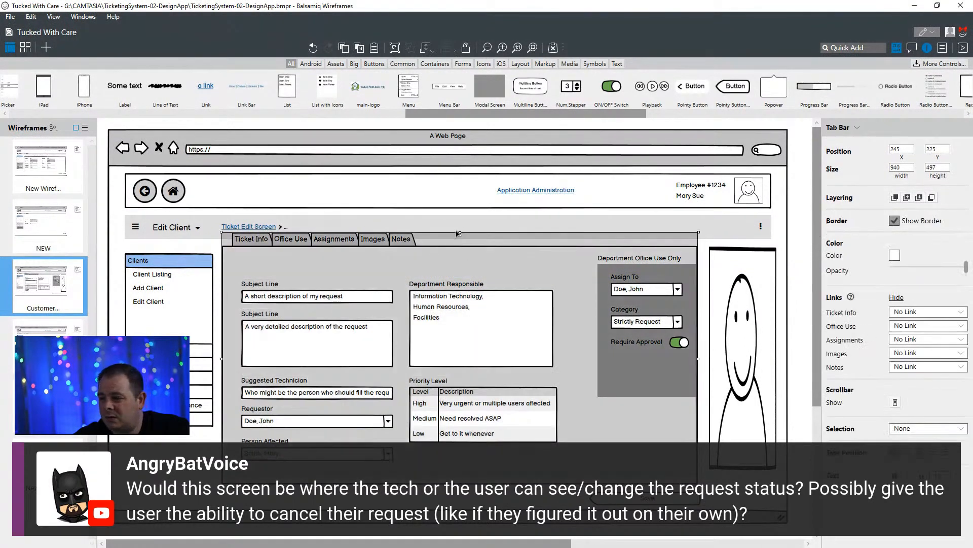
left_click_drag(458, 234, 460, 257)
left_click(662, 259)
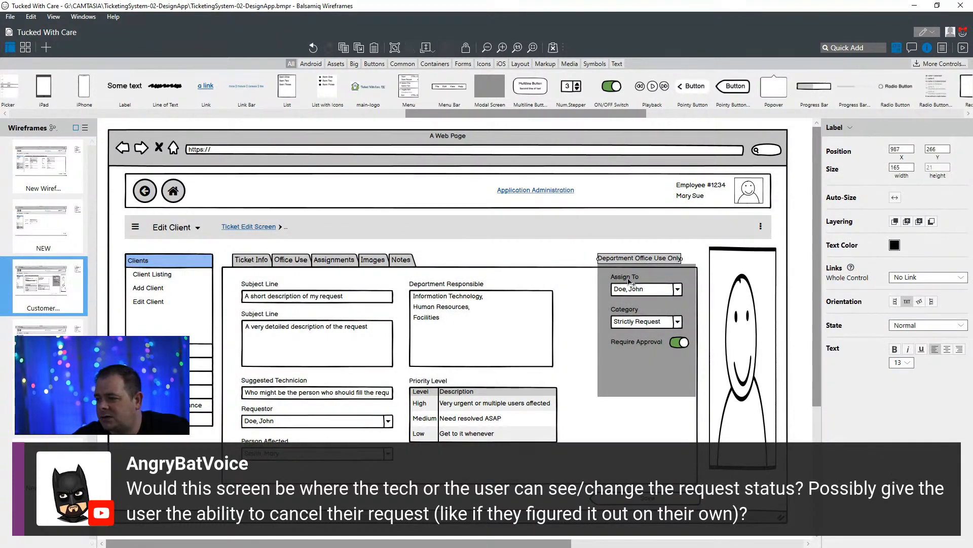
left_click(629, 282, "shift")
left_click(647, 293, "shift")
left_click(624, 310, "shift")
left_click(646, 322, "shift")
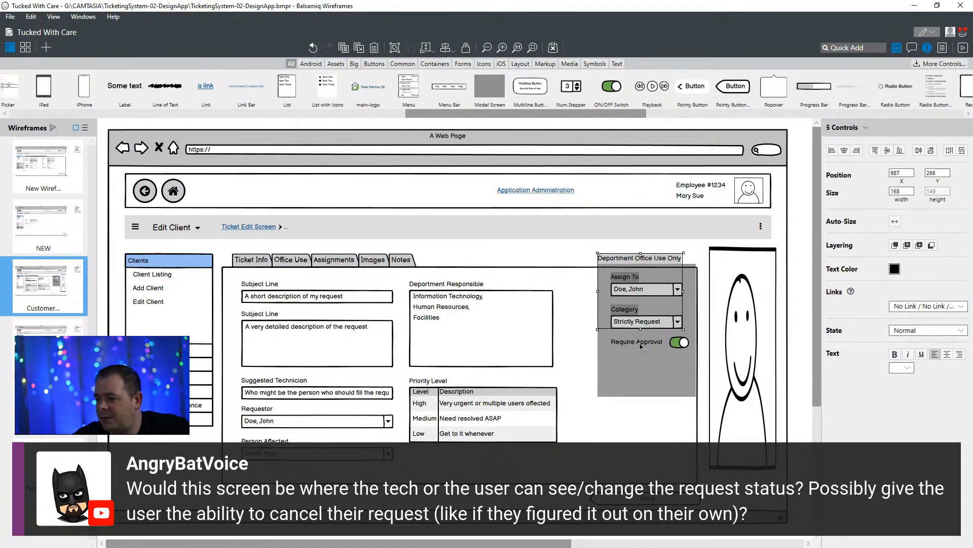
left_click(642, 346, "shift")
left_click(682, 345, "shift")
left_click(635, 380, "shift")
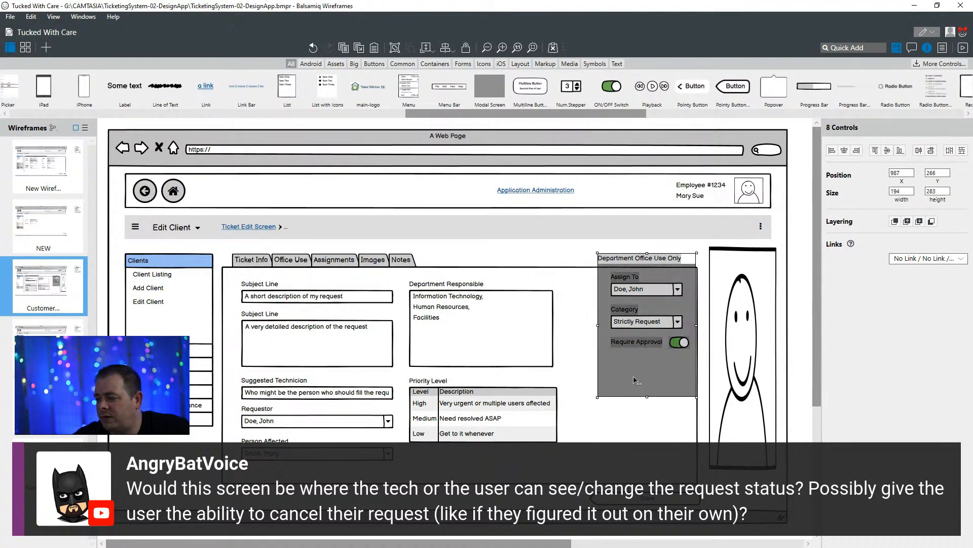
left_click_drag(647, 373, 631, 398)
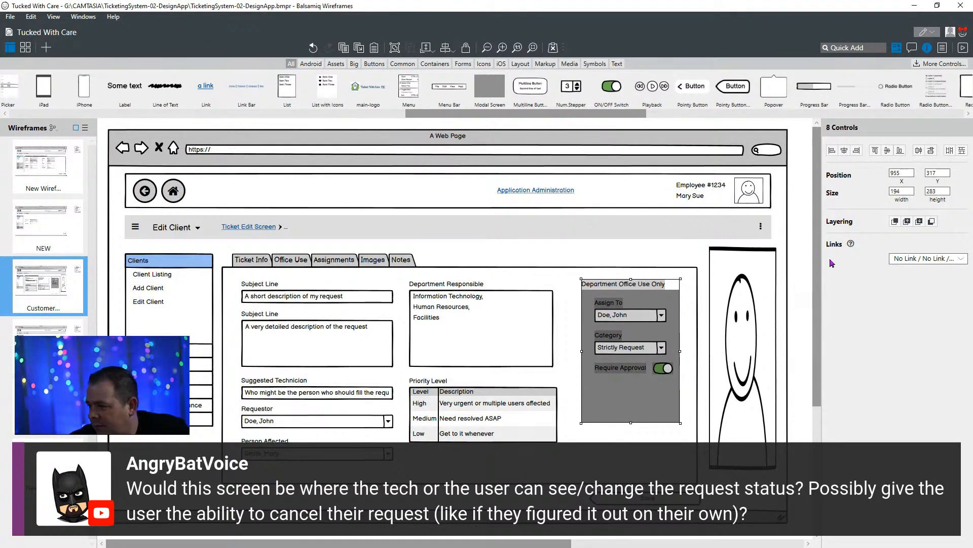
- Resize the webcam figure, lowering its upper edge to Y 292, narrowing it slightly and extending its lower edge
left_click(754, 256)
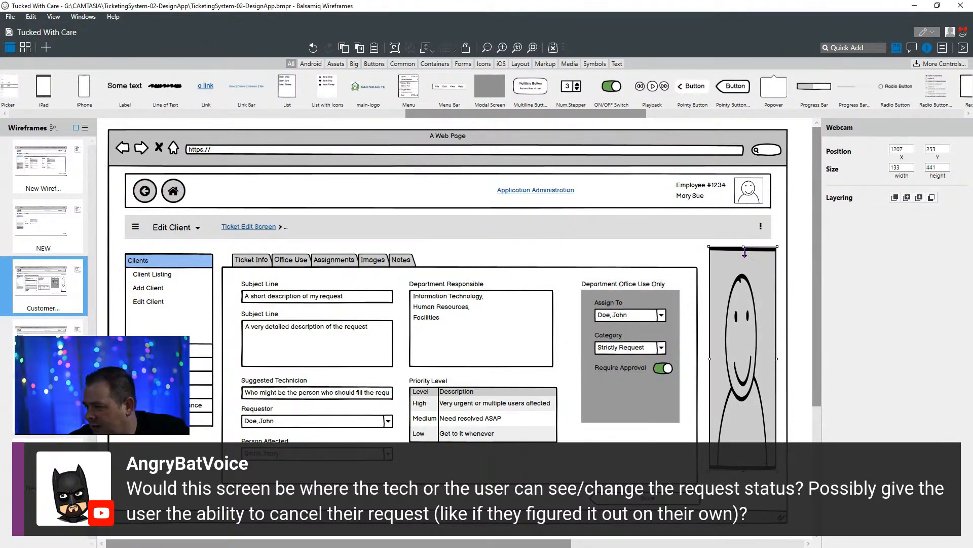
left_click_drag(743, 248, 746, 263)
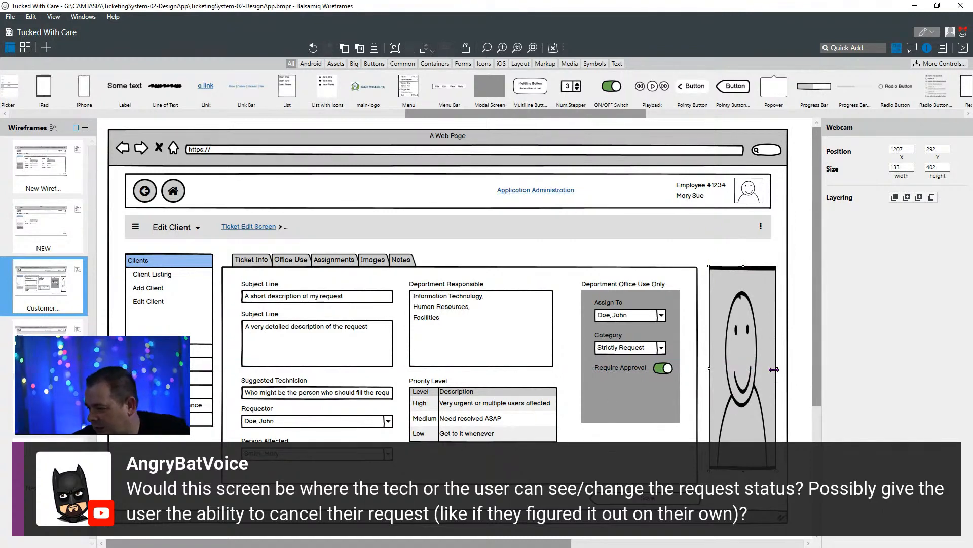
left_click_drag(777, 368, 772, 368)
left_click(742, 473)
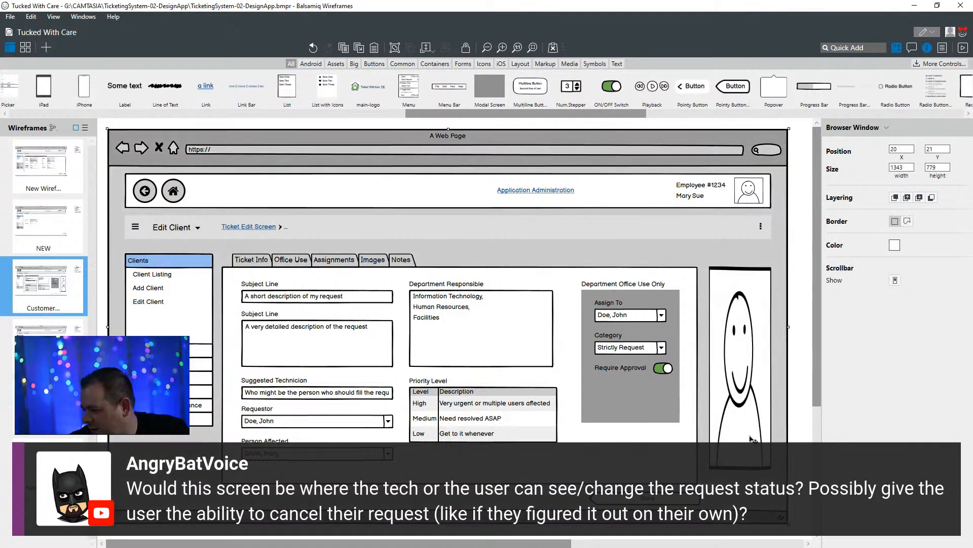
left_click(749, 436)
left_click_drag(741, 472, 740, 487)
- Duplicate the Save button beside the original at X 735, Y 730 and label the copy Close Ticket
left_click_drag(681, 503, 538, 496)
key("ctrl+d")
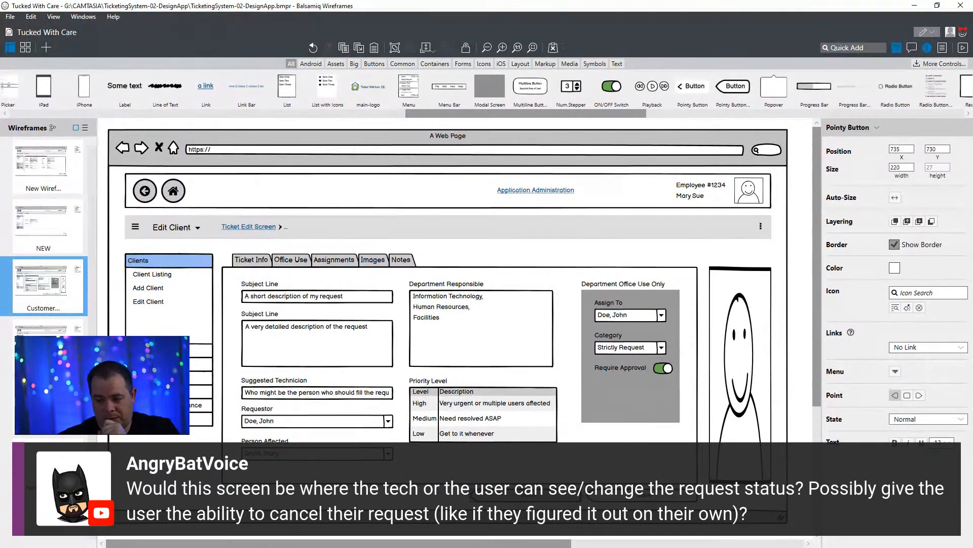
key("Return")
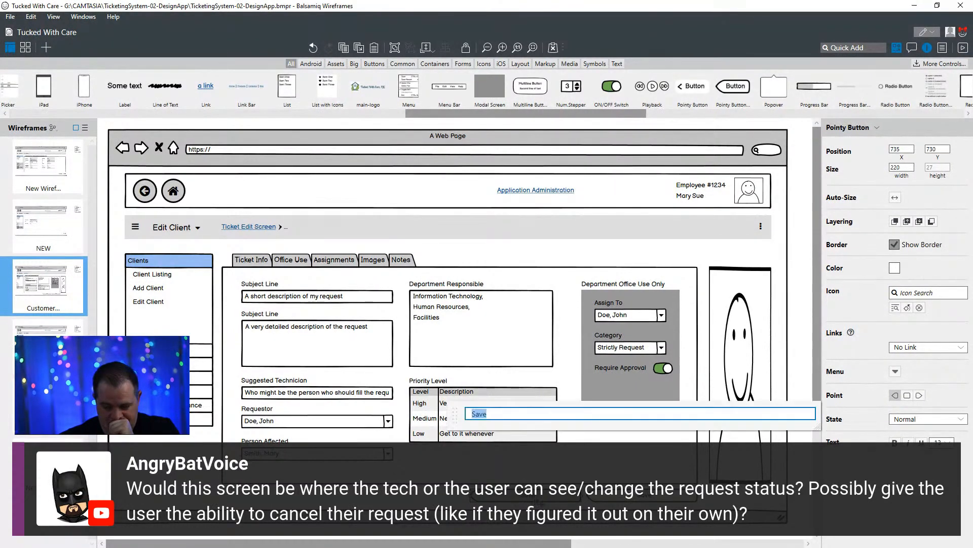
type("Close")
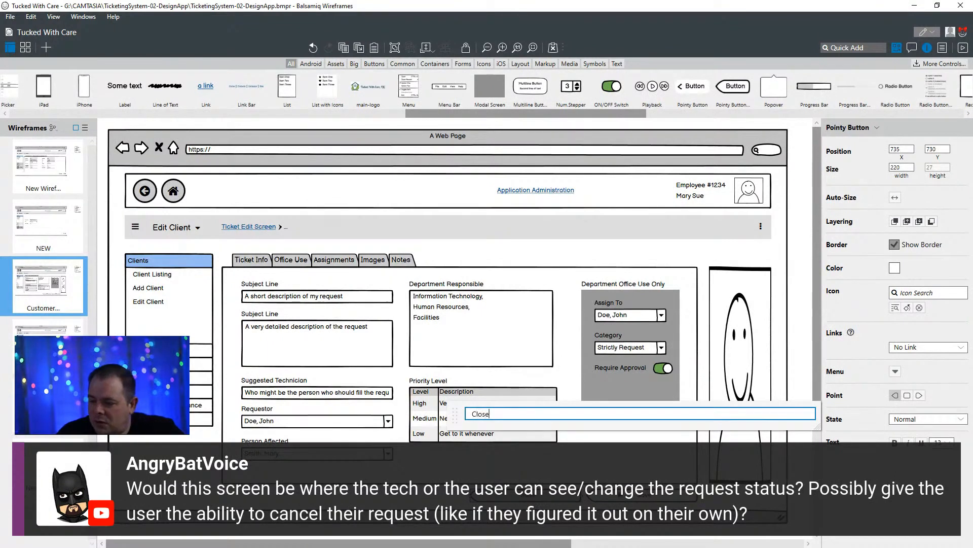
type(" Ticket")
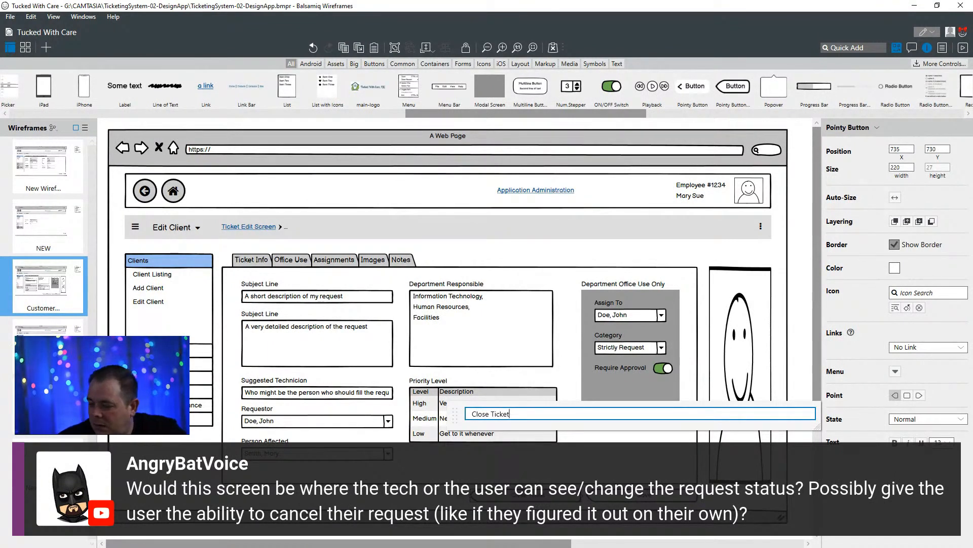
left_click(446, 507)
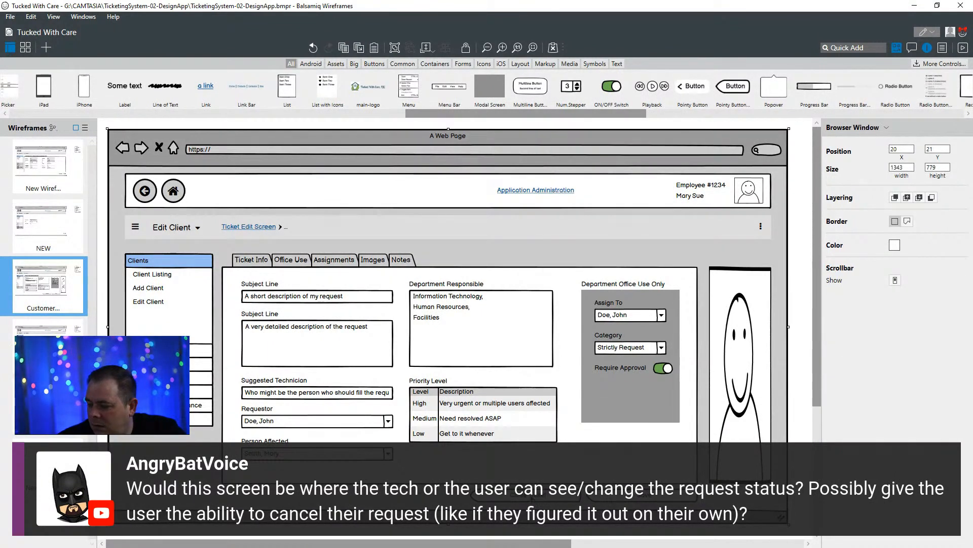
left_click(532, 498)
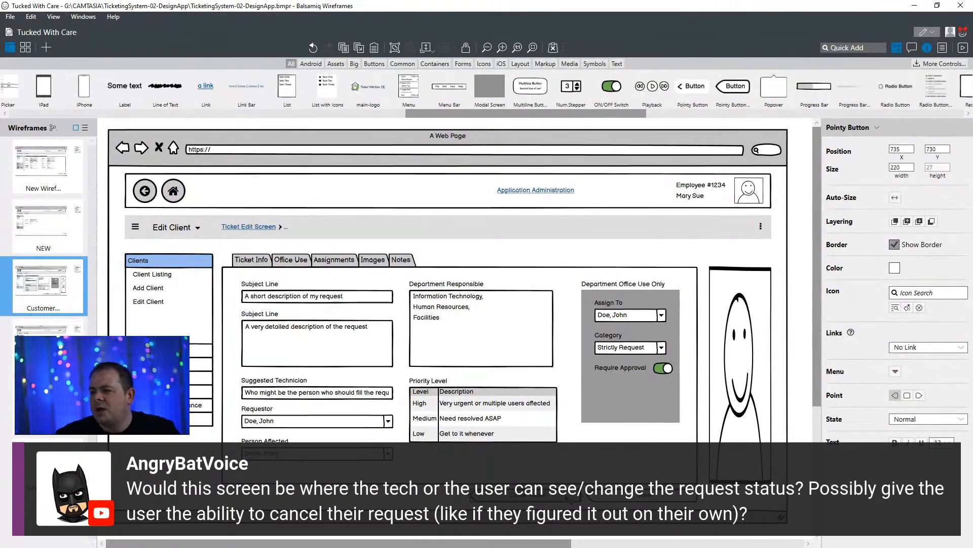
- Switch to the My Ticketing System diagram in DrawSQL, move the RequestNotes table slightly higher and nudge RequestStatuses slightly toward Requests
left_click_drag(588, 0, 542, 196)
double_click(542, 196)
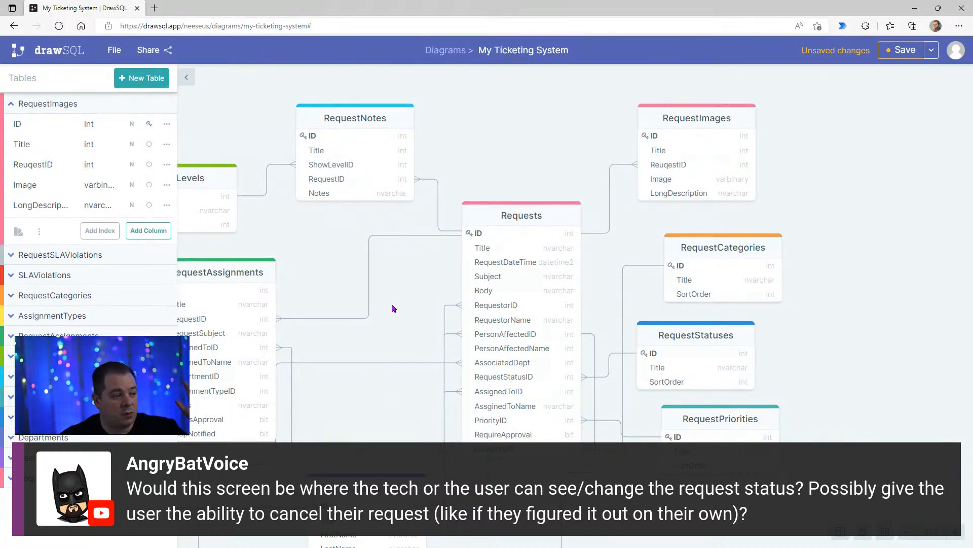
left_click_drag(401, 329, 484, 340)
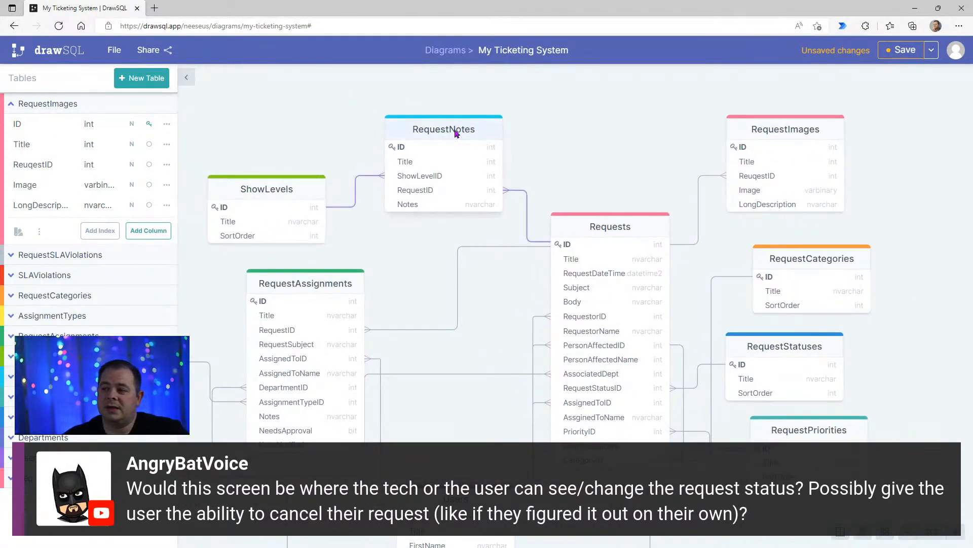
left_click_drag(456, 133, 456, 118)
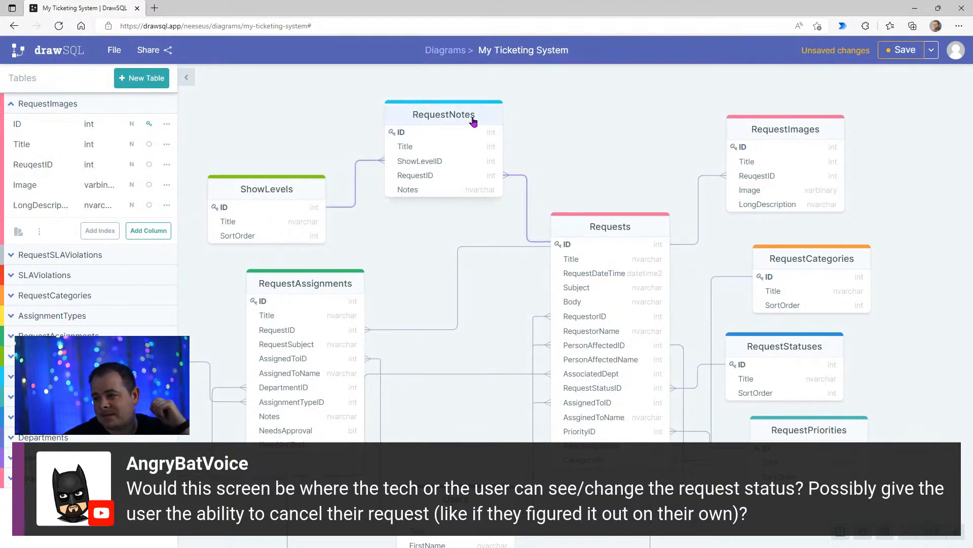
mouse_move(476, 115)
left_mouse_down()
mouse_move(476, 130)
mouse_move(475, 107)
left_mouse_up()
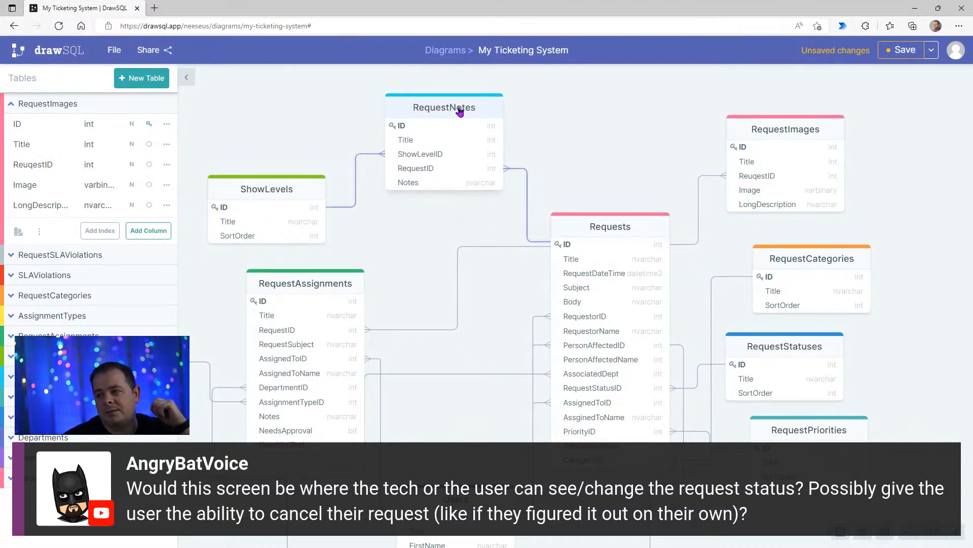
left_click(459, 111)
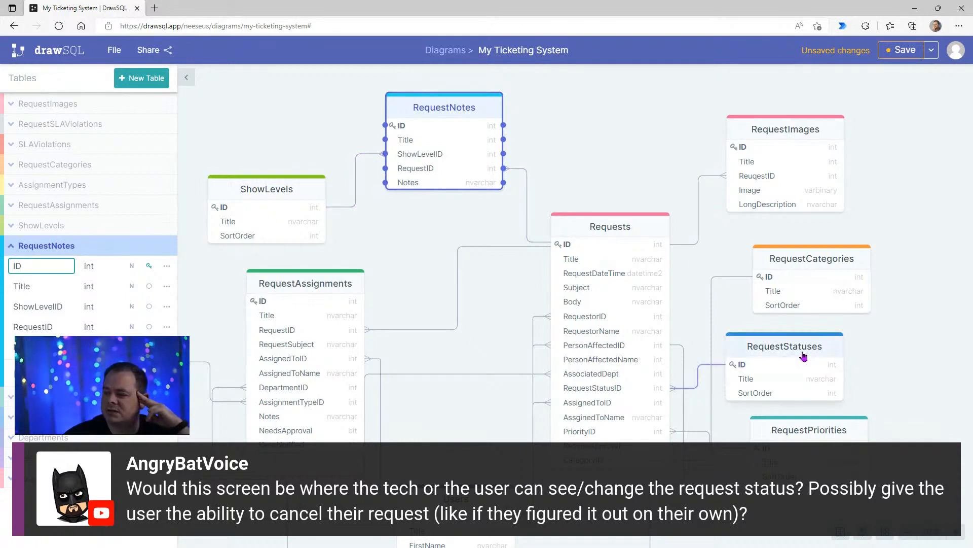
left_click_drag(803, 351, 800, 350)
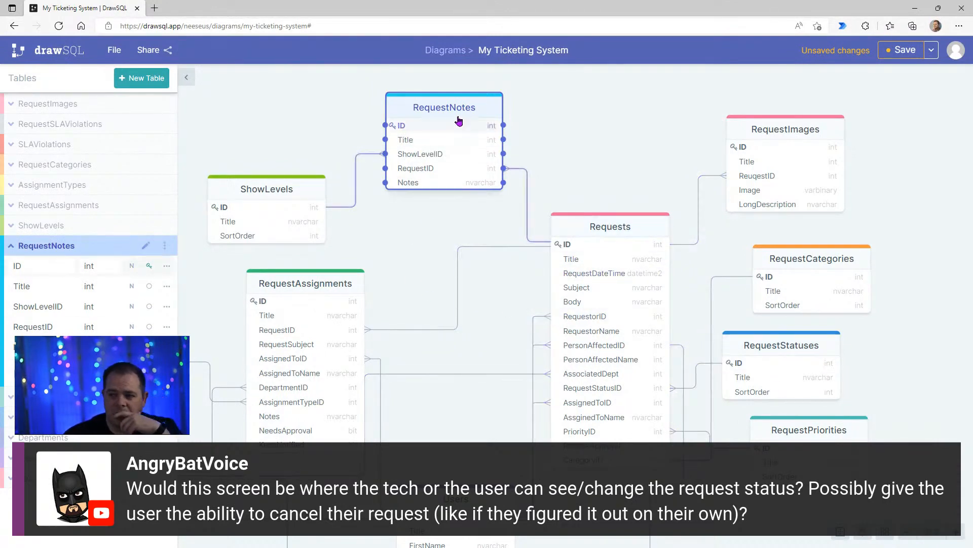
- Add a StatusChange column of type bit to the RequestNotes table
left_click(144, 372)
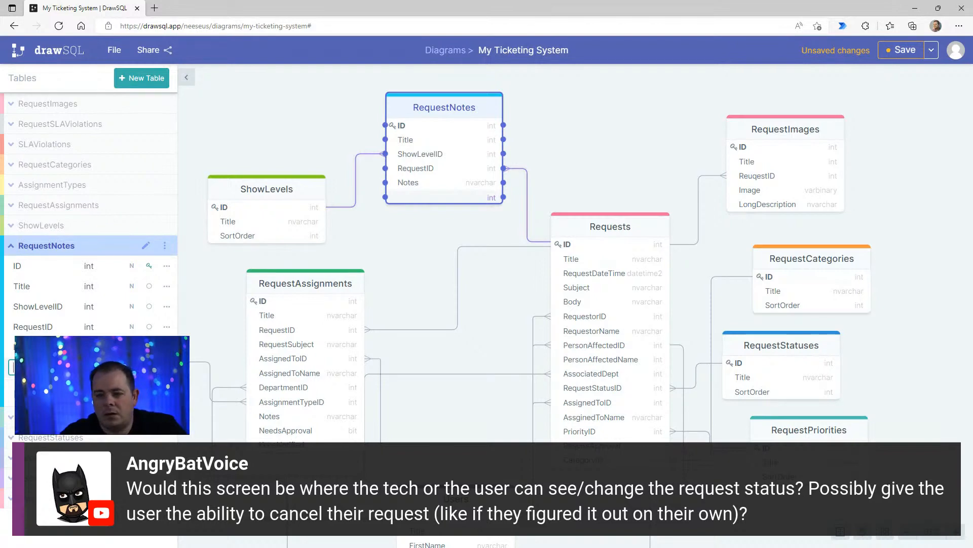
type("tatusC")
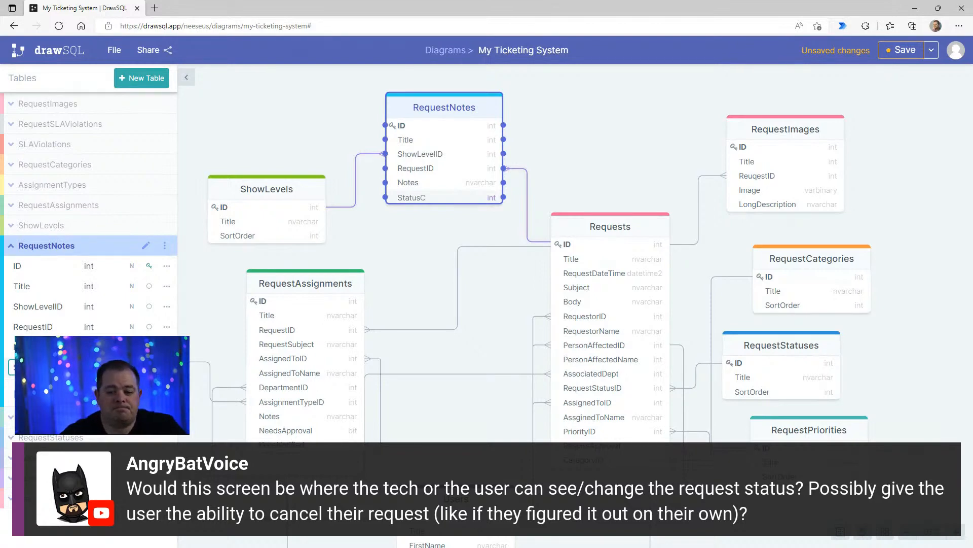
type("hange")
key("Tab")
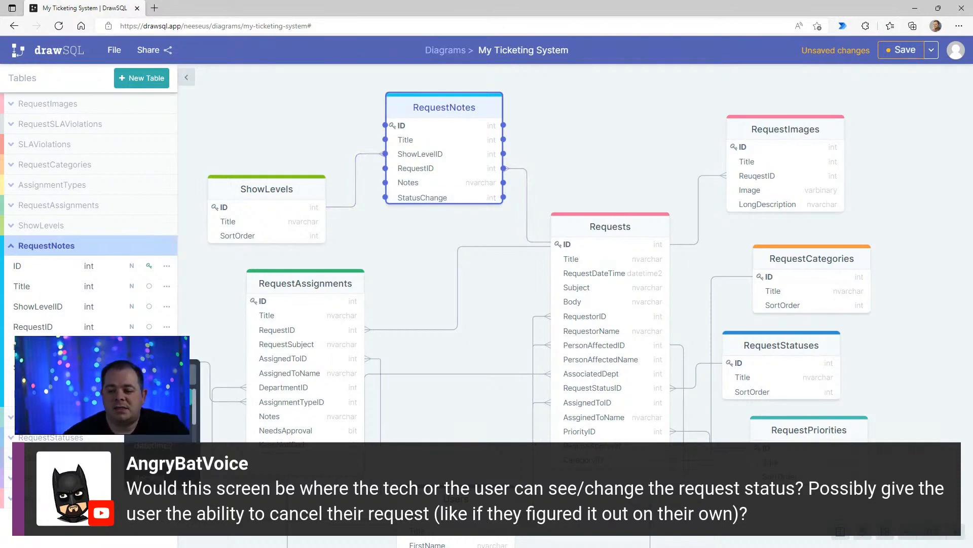
left_click(163, 414)
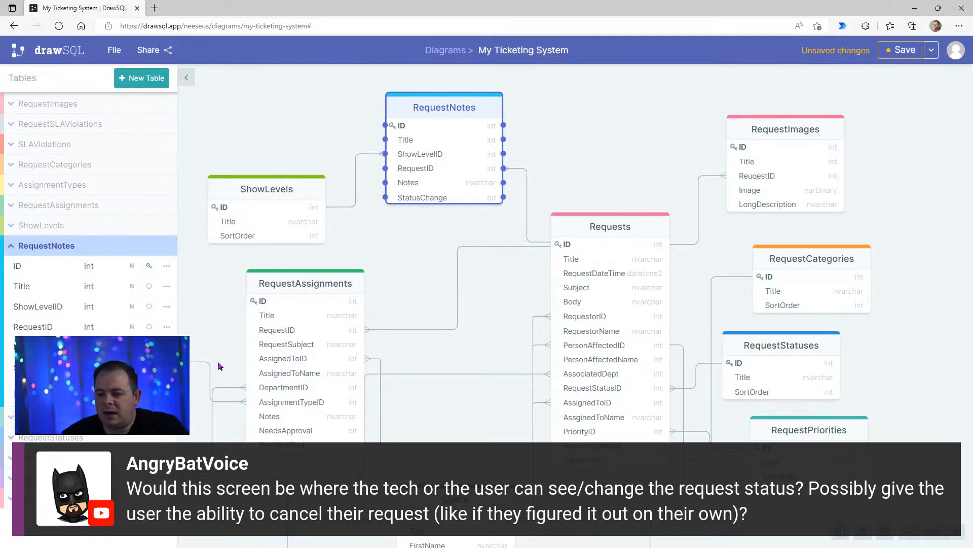
- Add a RequestStatusID column of type int to the RequestNotes table
left_click(144, 392)
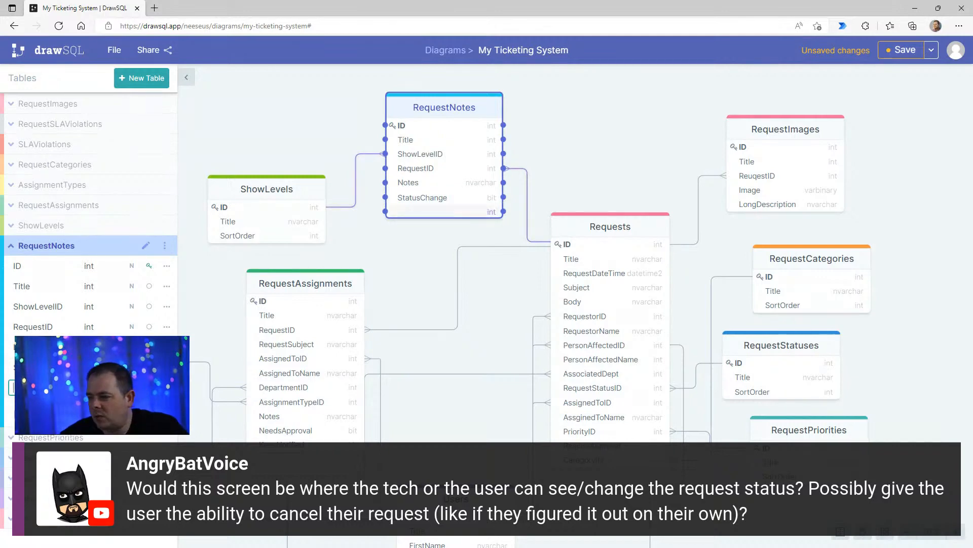
type("R")
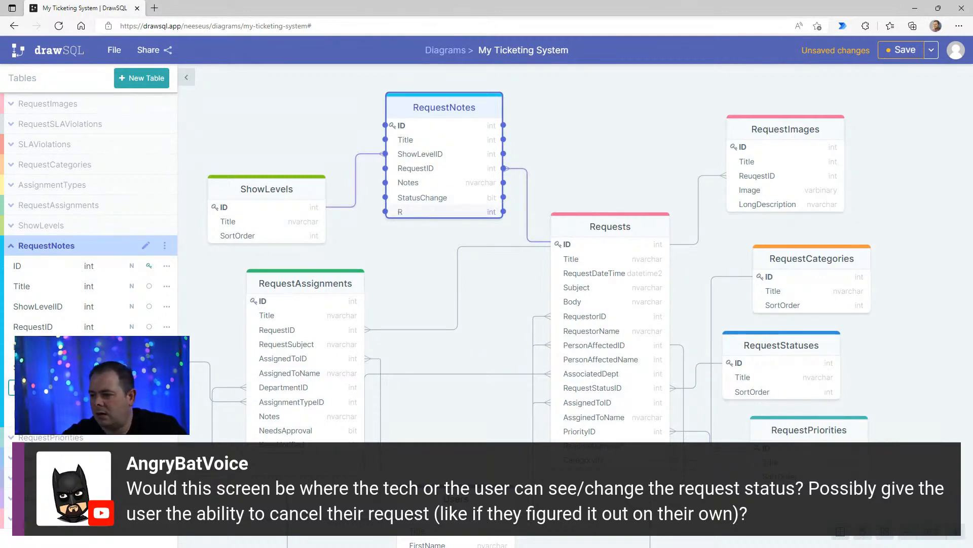
key("BackSpace")
type("S")
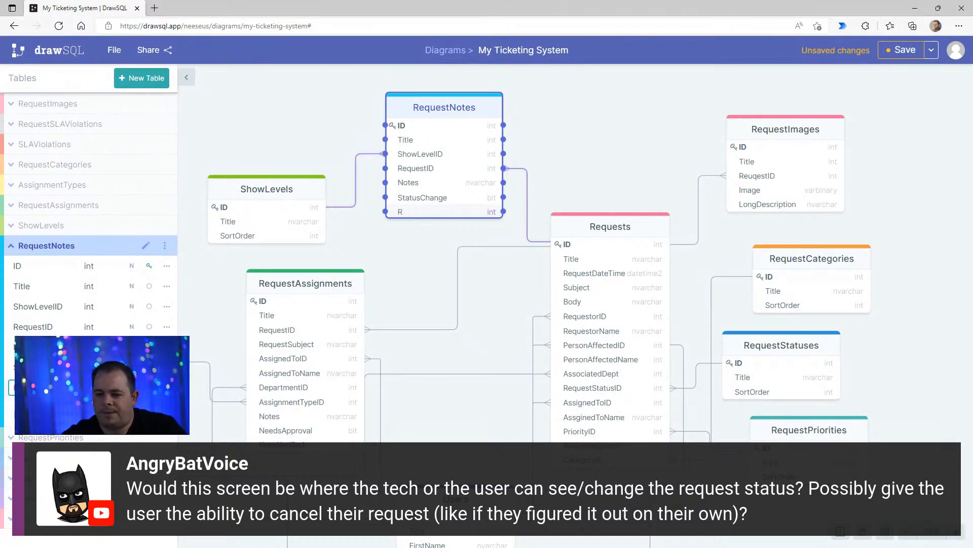
type("equest")
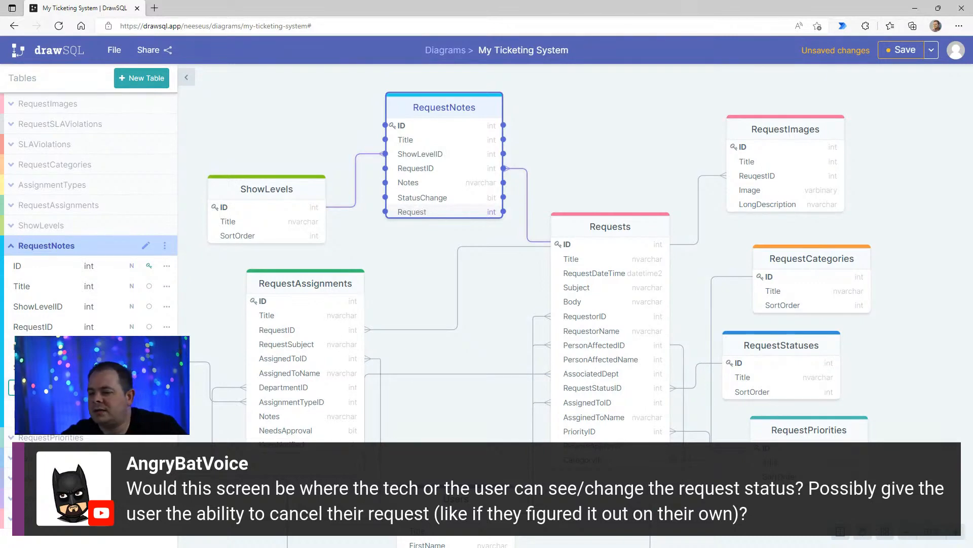
type("Status")
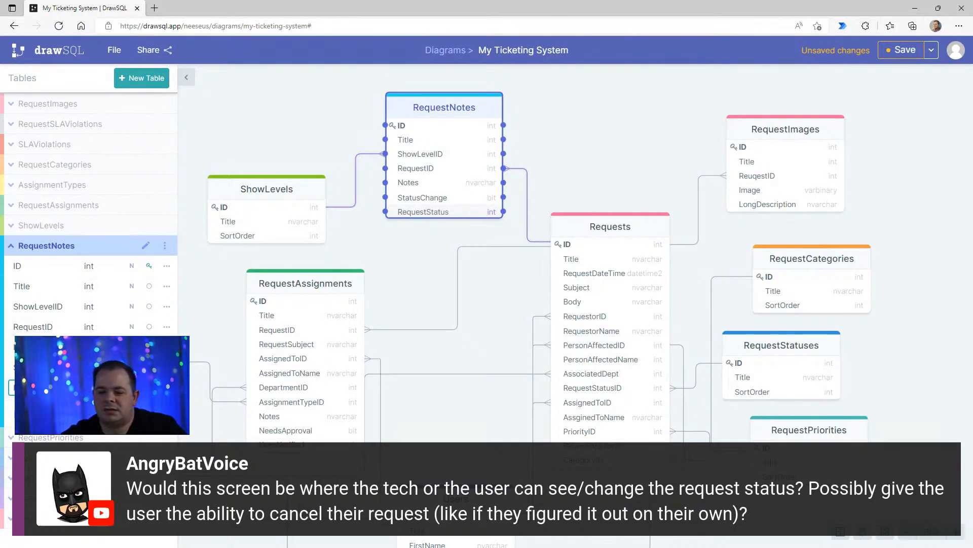
type("ID")
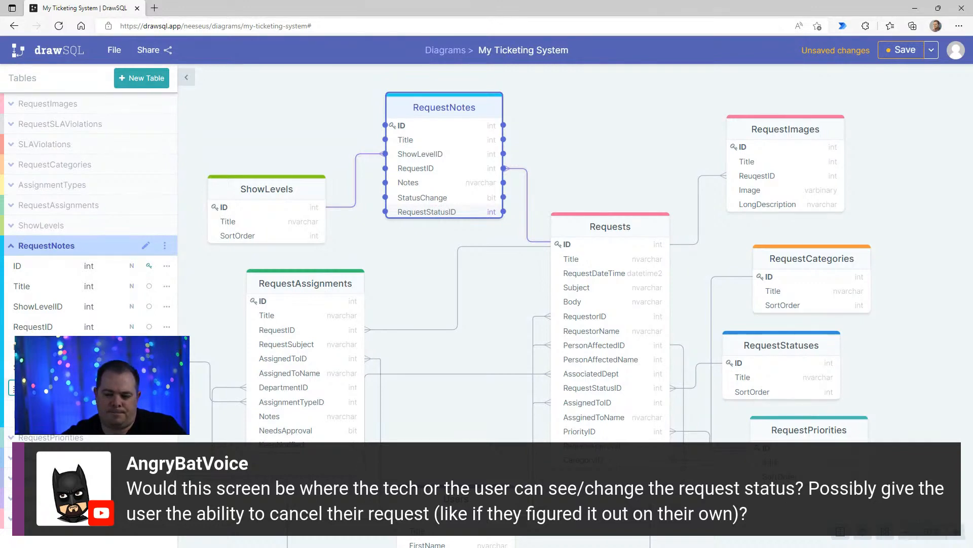
key("Tab")
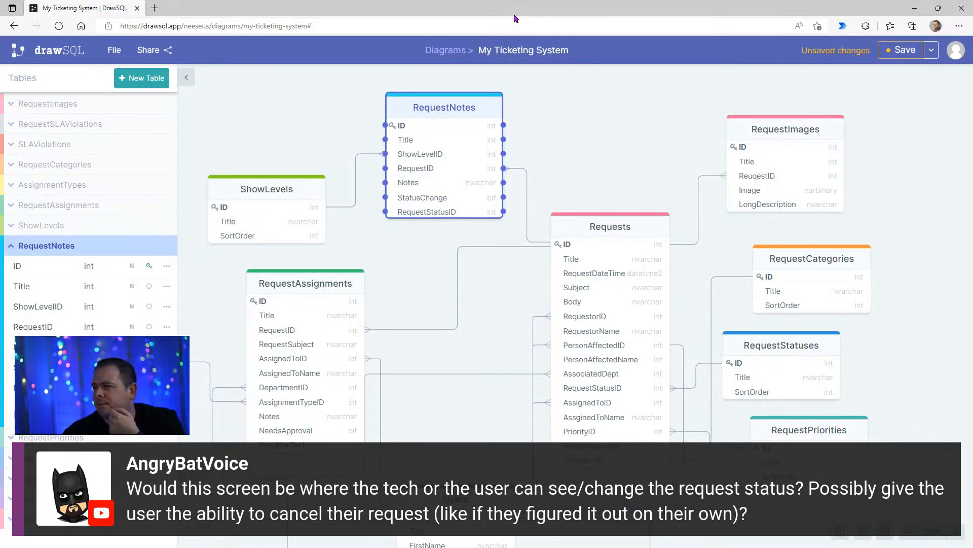
- Switch to the Tucked With Care project in Balsamiq Wireframes and look through its commands for a way to share the wireframe
left_click_drag(517, 7, 421, 78)
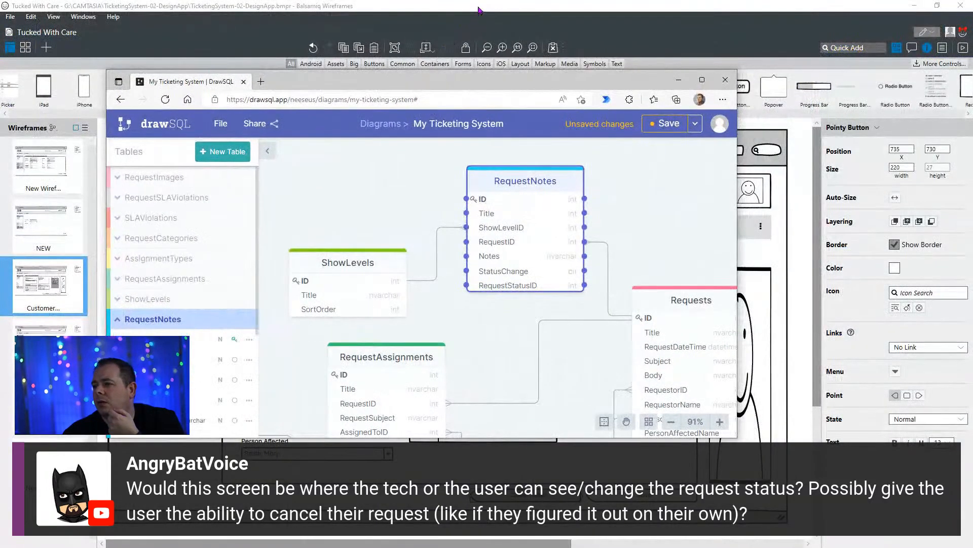
left_click(479, 8)
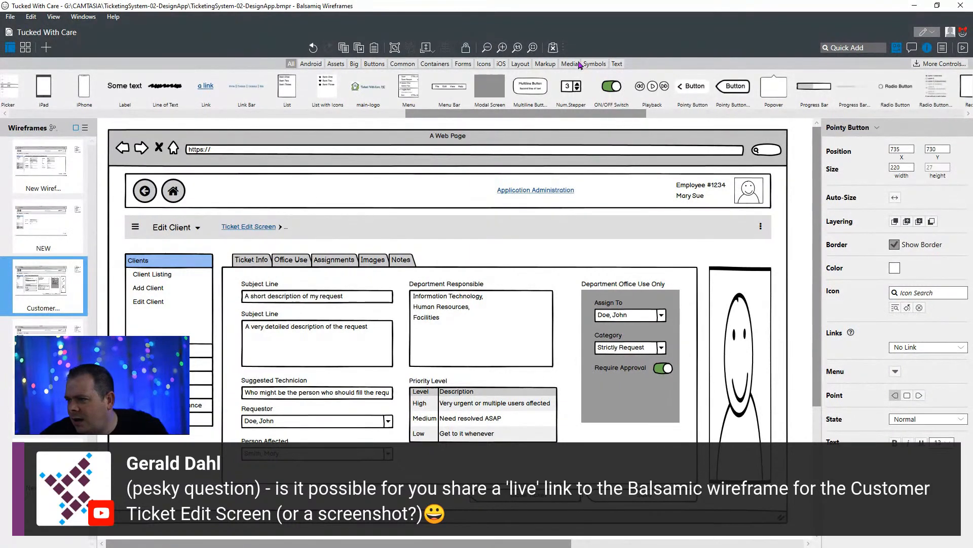
left_click(31, 18)
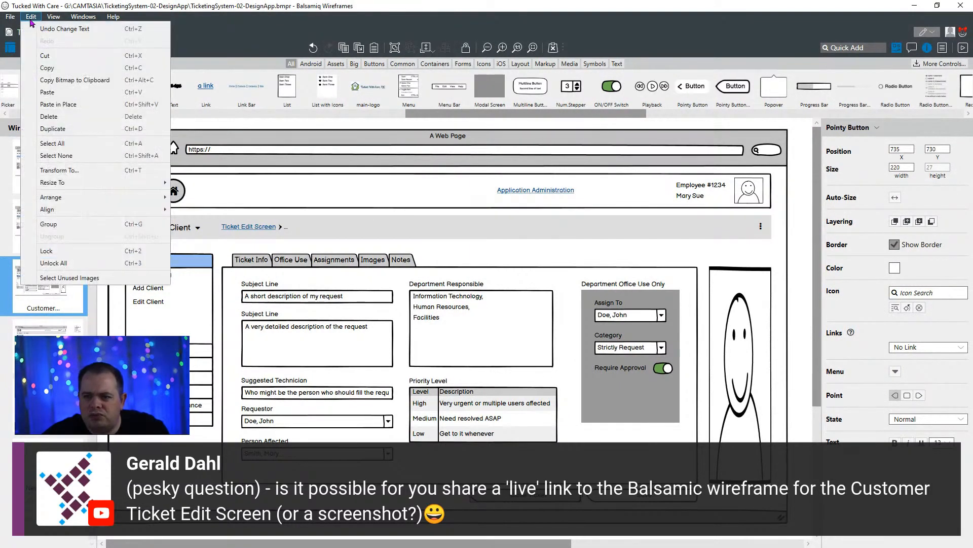
left_click(53, 18)
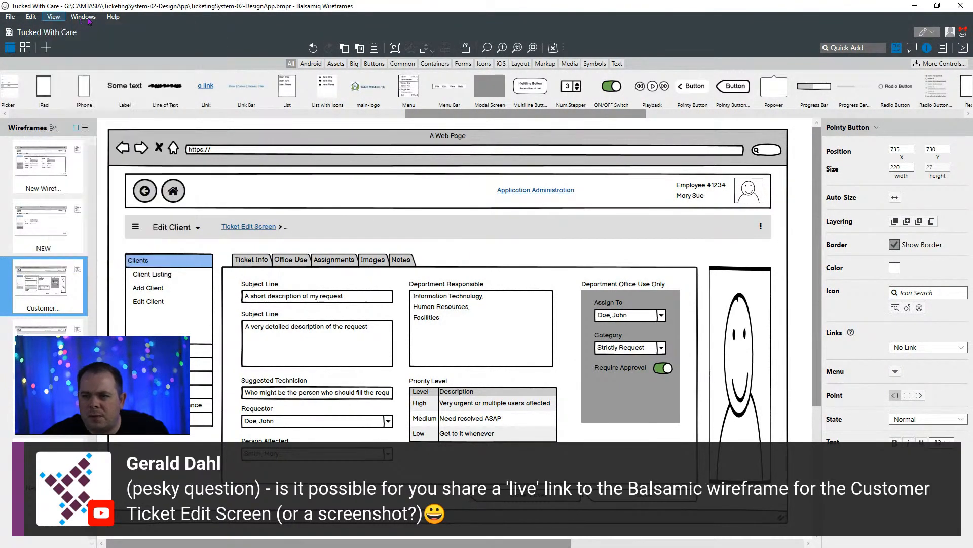
left_click(10, 18)
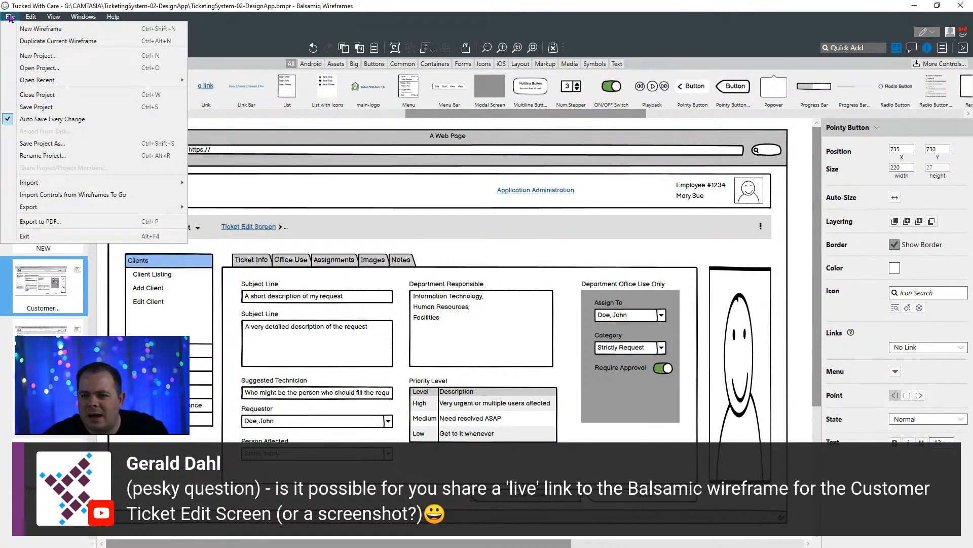
left_click(9, 18)
left_click(31, 18)
left_click(342, 27)
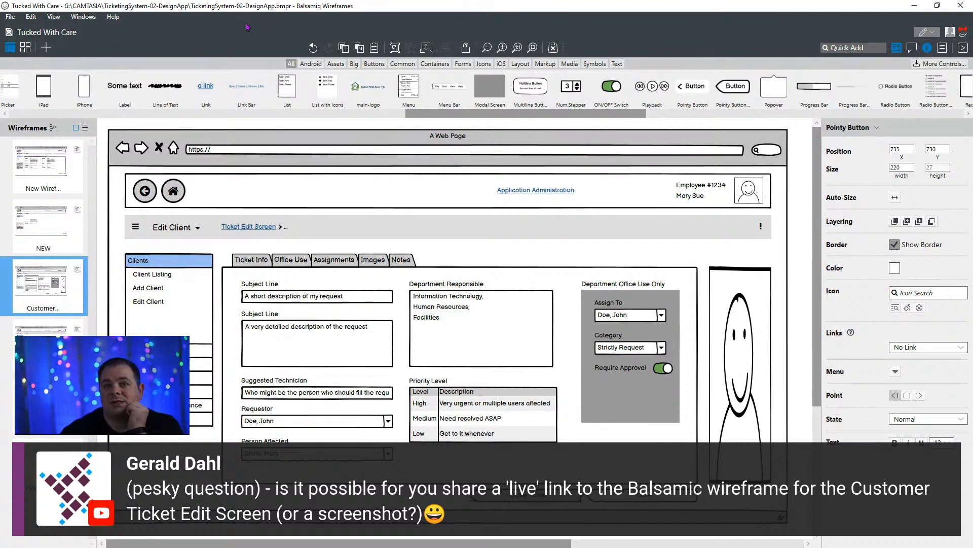
- Switch to Your First Project in Balsamiq Cloud, add a blank wireframe and review the project's sharing settings
left_click_drag(442, 10, 337, 98)
left_click(842, 55)
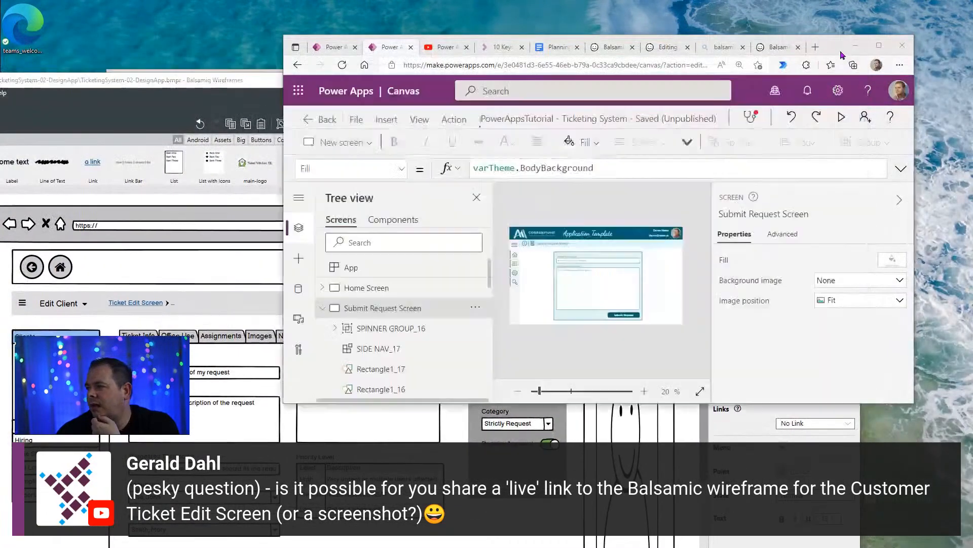
double_click(841, 55)
left_click(642, 10)
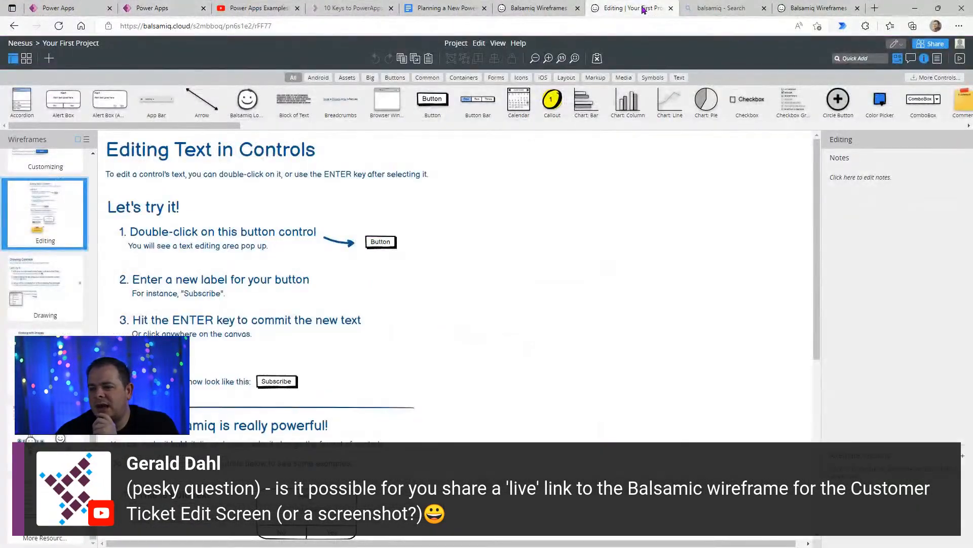
left_click(51, 59)
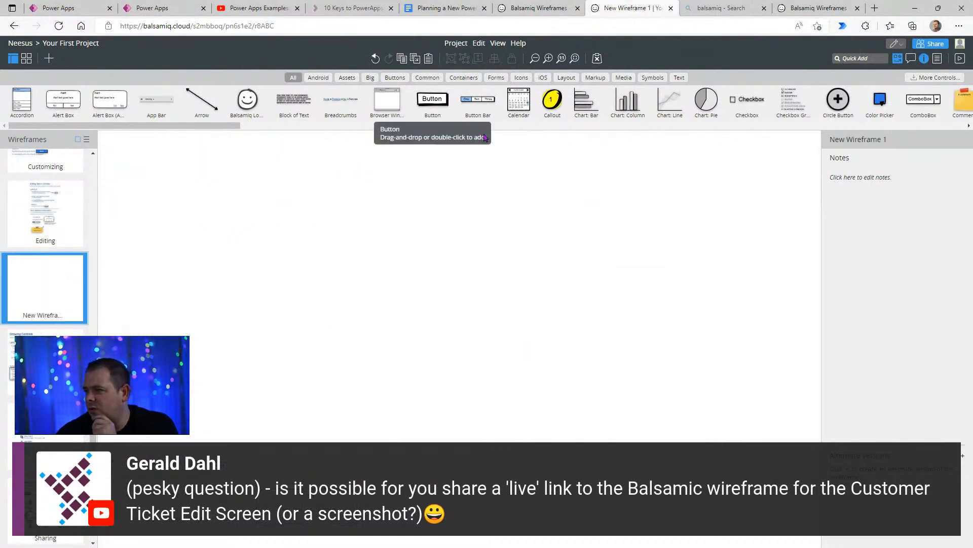
left_click(935, 45)
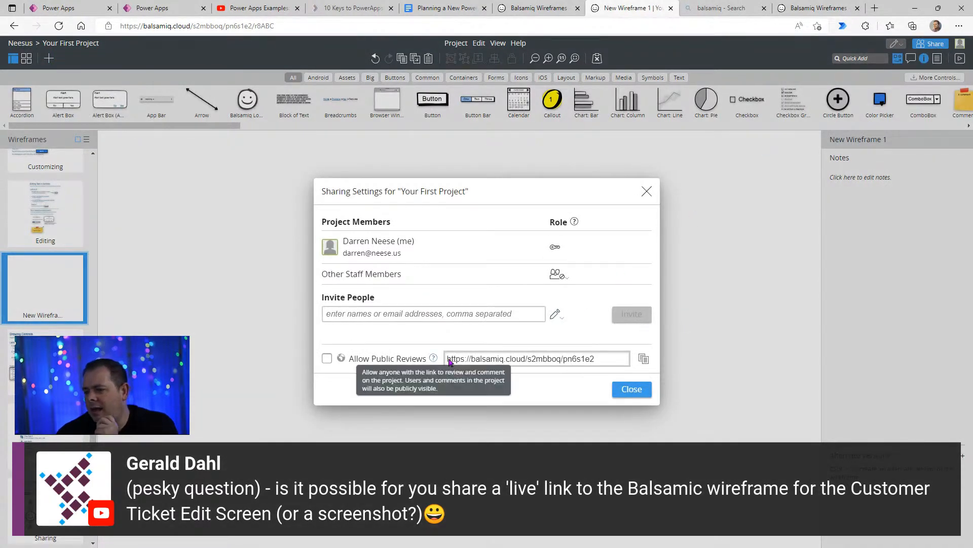
left_click(647, 192)
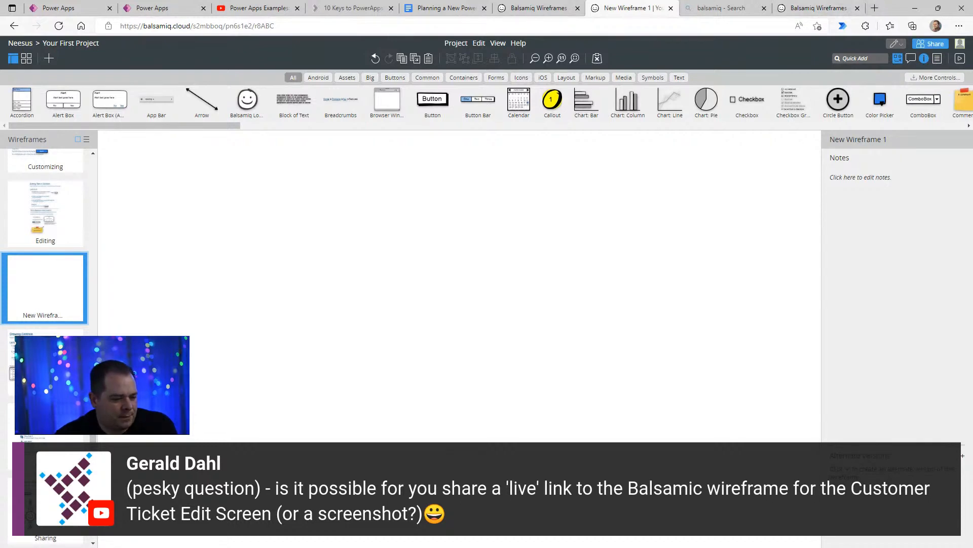
- Return to the desktop Balsamiq project and check its Review and Comment and Edit modes, keeping Edit
key("alt+Tab")
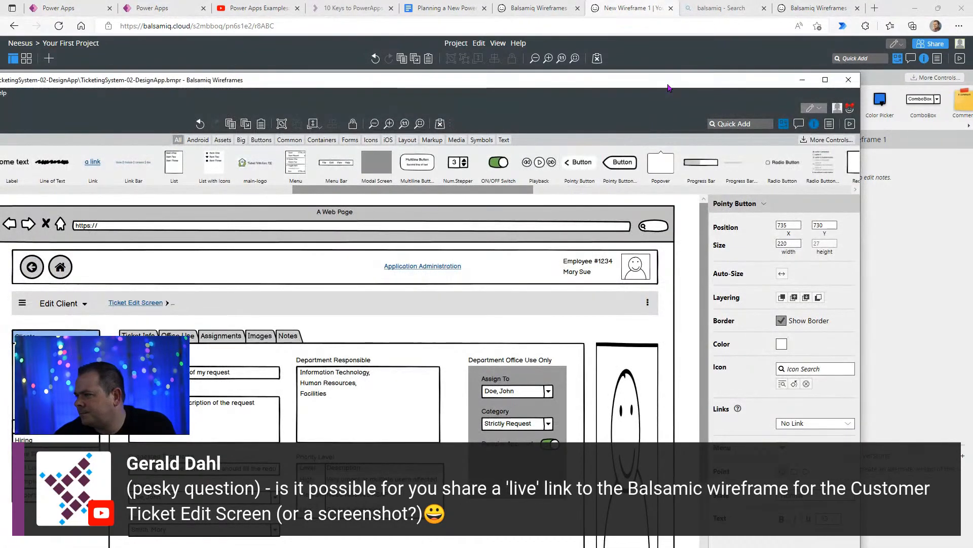
double_click(668, 87)
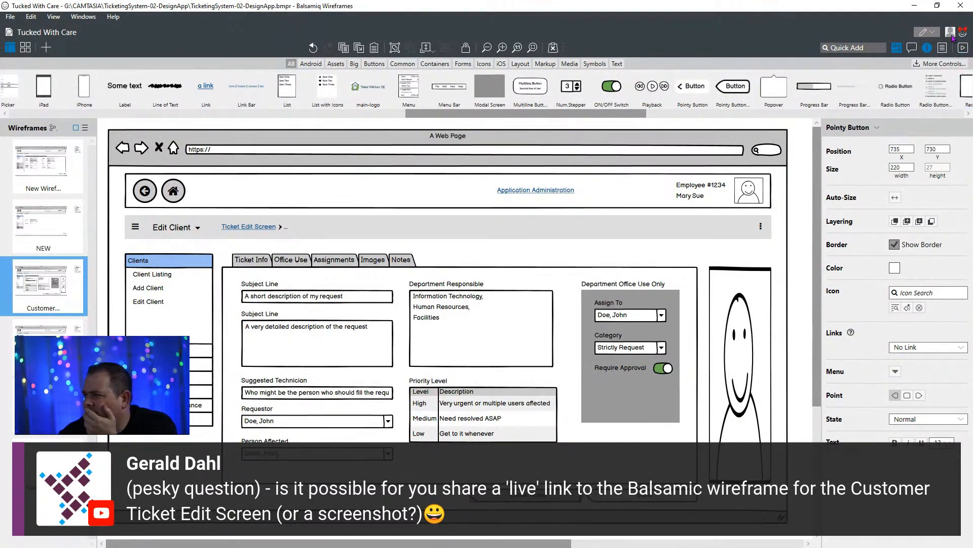
left_click(937, 35)
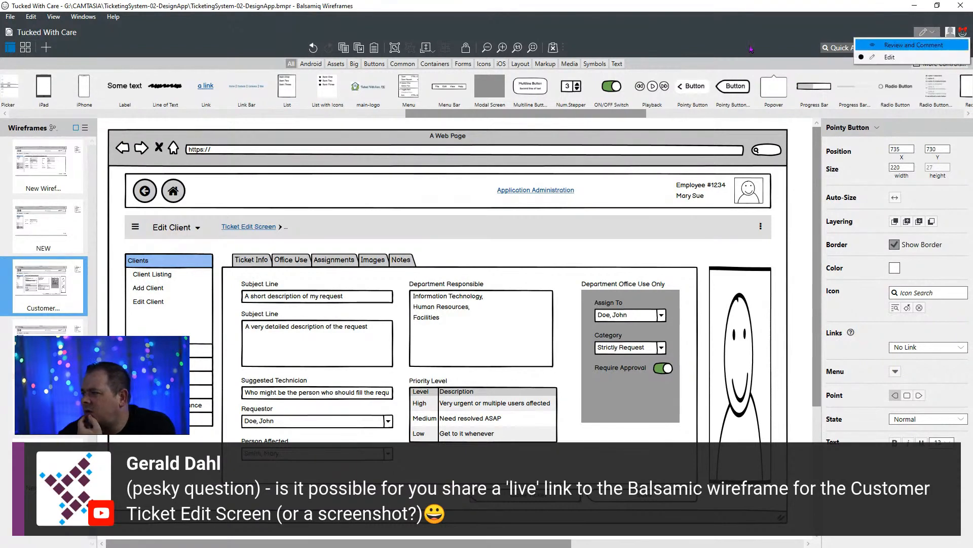
left_click(913, 58)
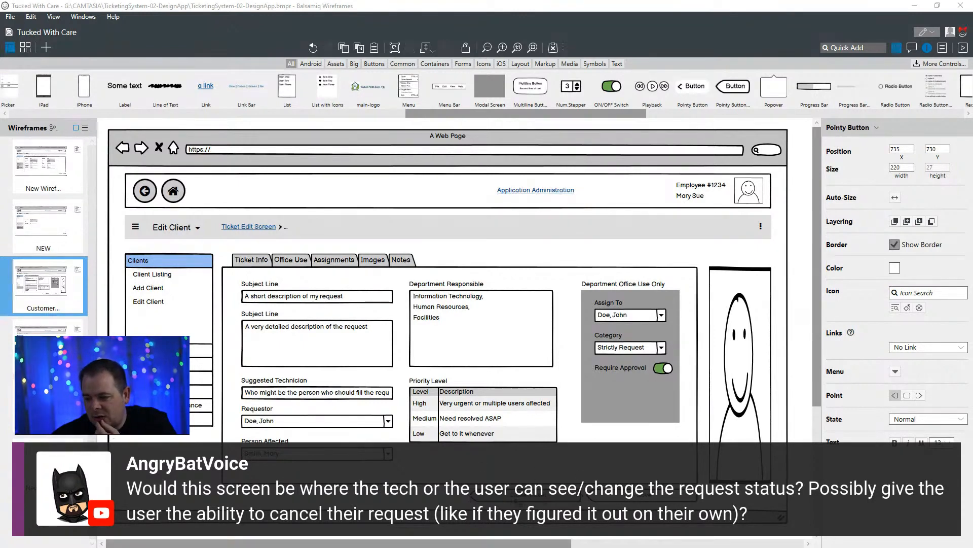
- Switch to the My Ticketing System diagram in DrawSQL and relate RequestStatusID in RequestNotes to the ID of RequestStatuses
left_click_drag(552, 38, 401, 172)
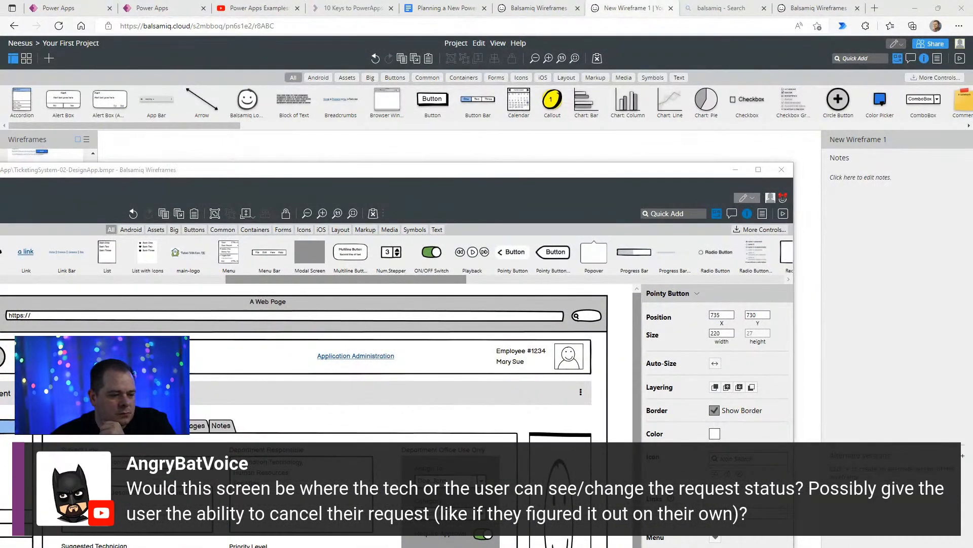
key("alt+Tab")
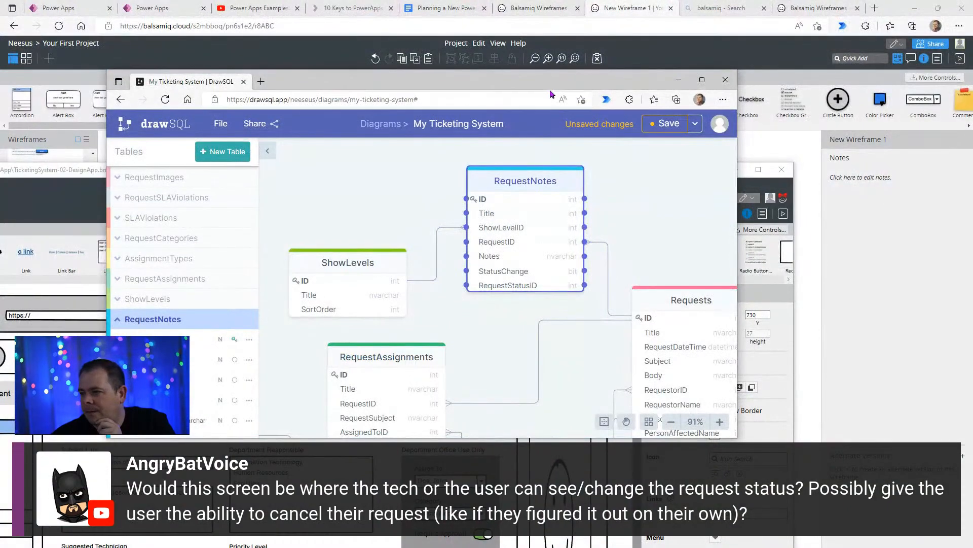
left_click_drag(552, 81, 604, 73)
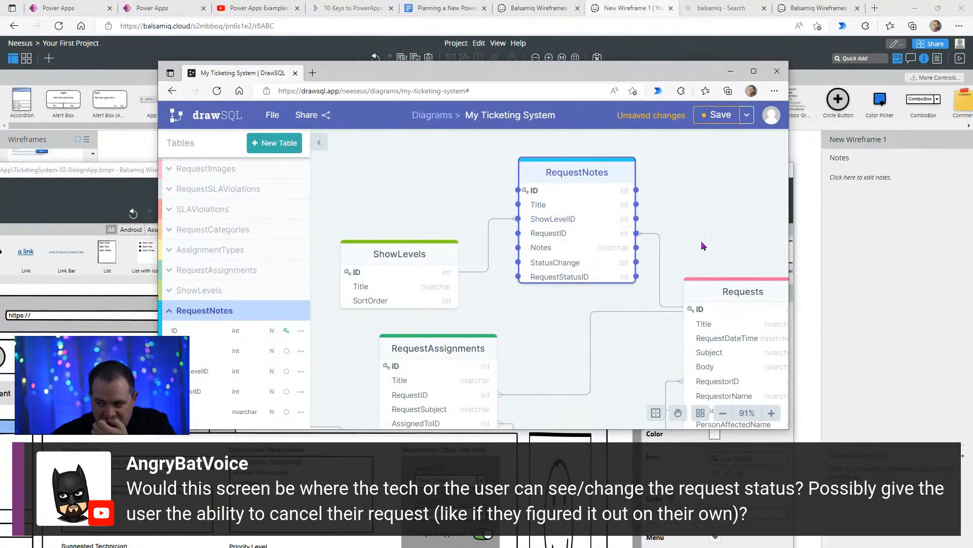
double_click(641, 76)
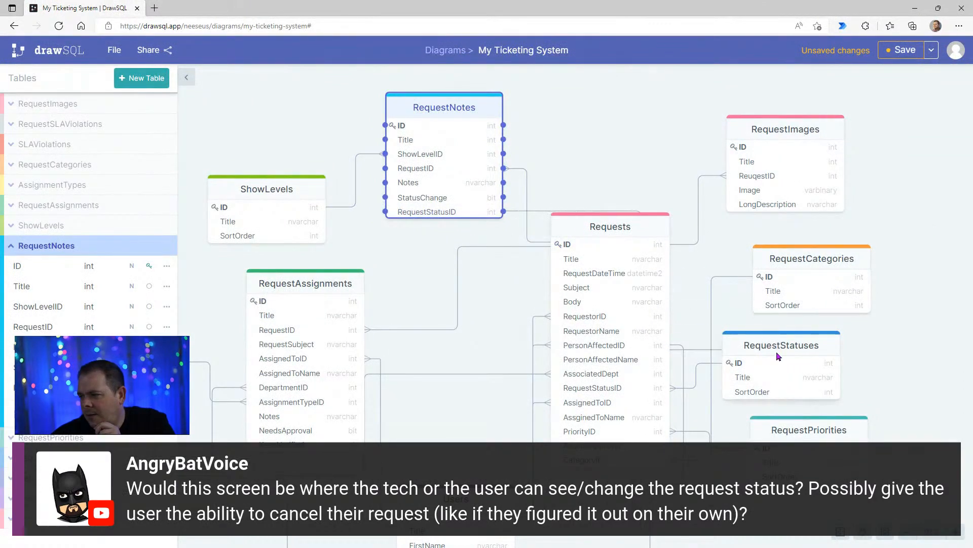
- Rearrange the diagram, placing RequestStatuses between RequestNotes and RequestImages above Requests, moving RequestImages further right and nudging RequestNotes up and left
left_click_drag(777, 353, 653, 99)
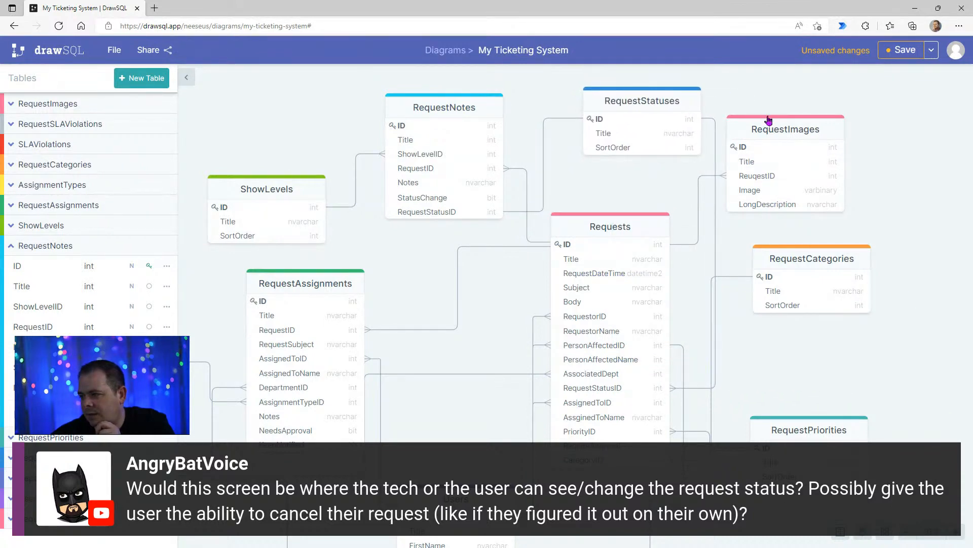
left_click_drag(789, 129, 863, 133)
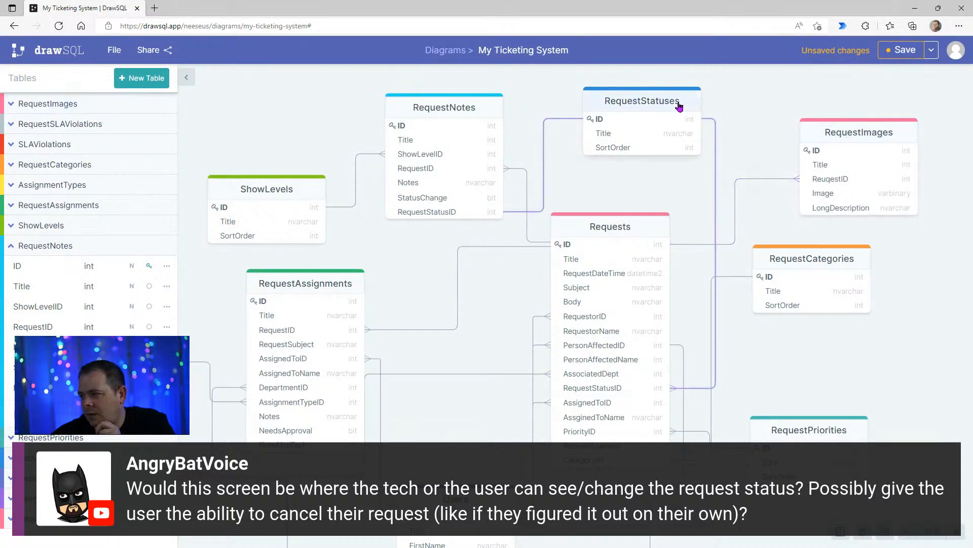
left_click_drag(680, 102, 688, 105)
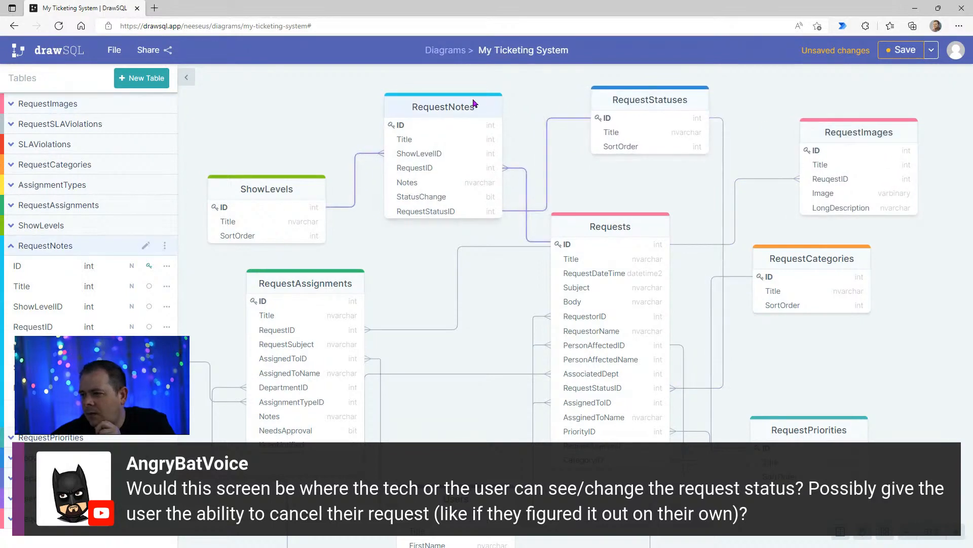
left_click_drag(474, 104, 468, 97)
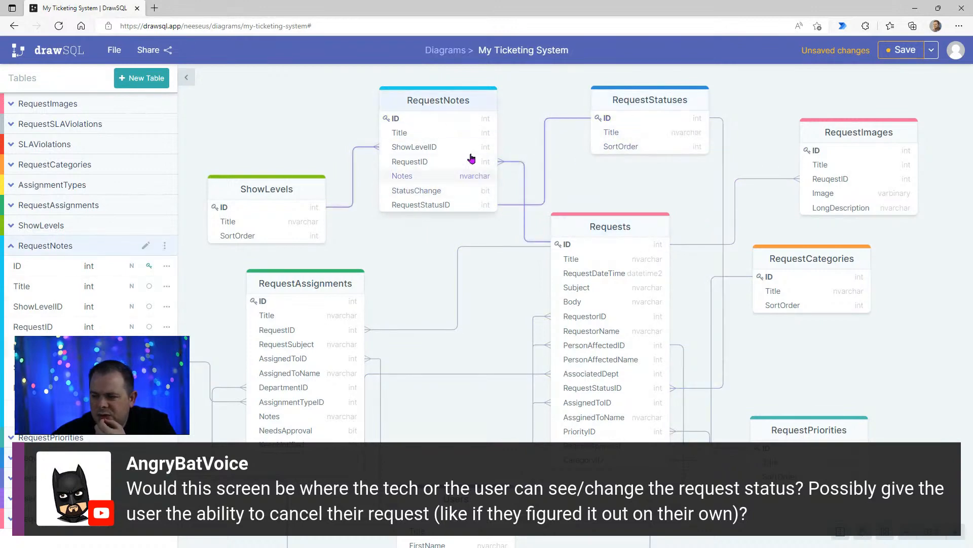
- Set the relationship between RequestNotes and RequestStatuses to Many-To-One
left_click(545, 158)
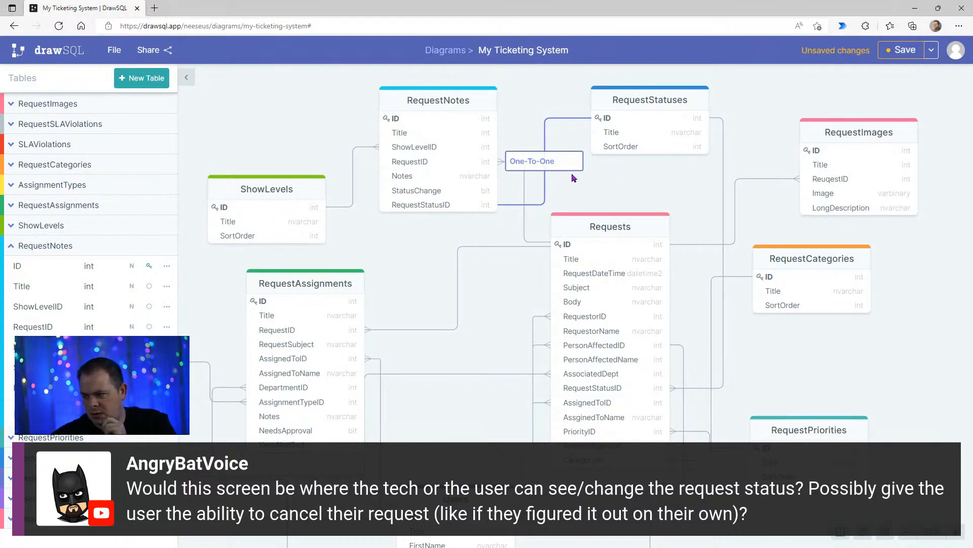
left_click(562, 161)
left_click(540, 166)
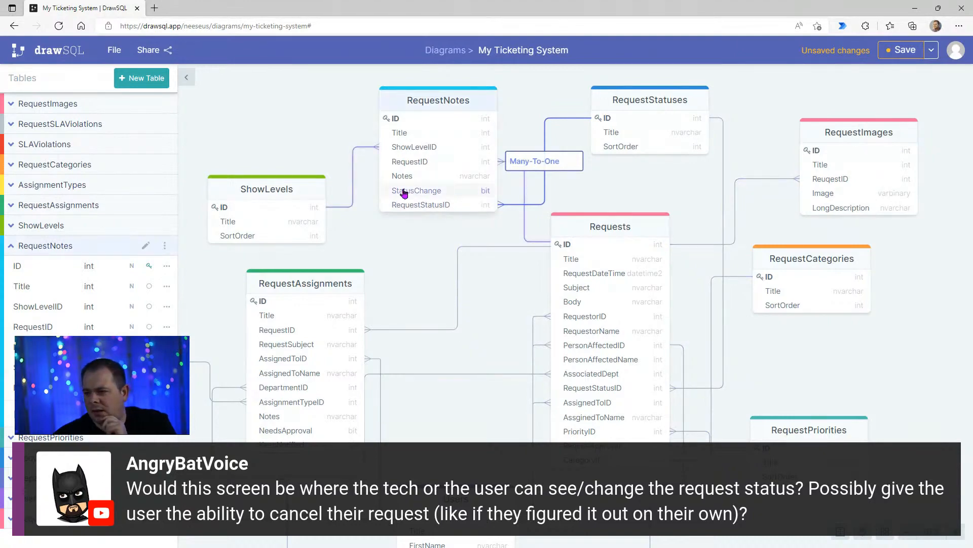
- Switch back to the desktop Balsamiq project and maximize its window
left_click_drag(0, 144, 368, 110)
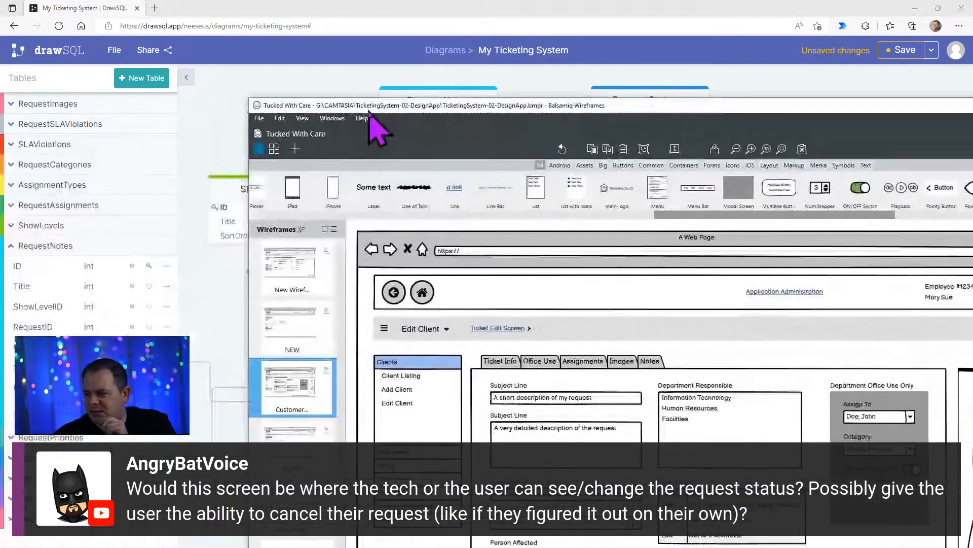
double_click(368, 109)
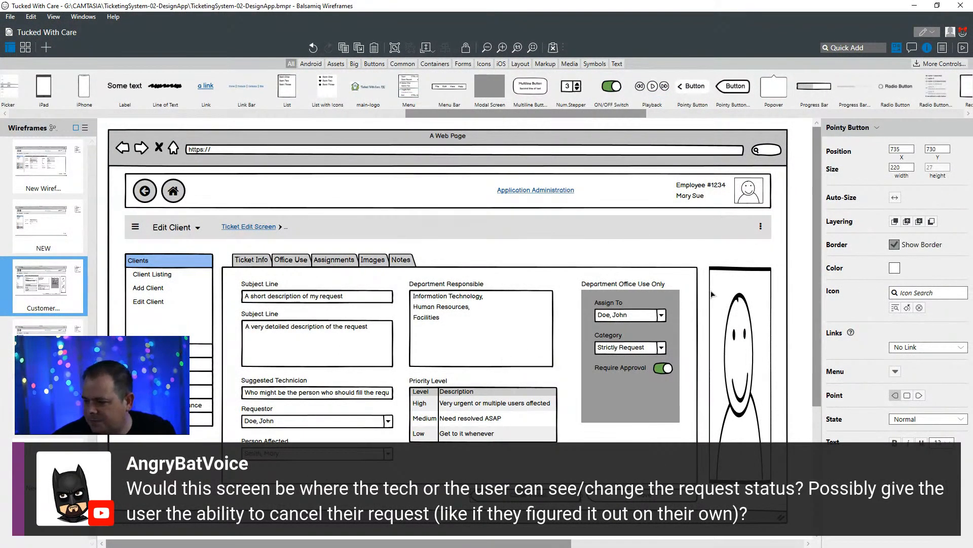
left_click(251, 263)
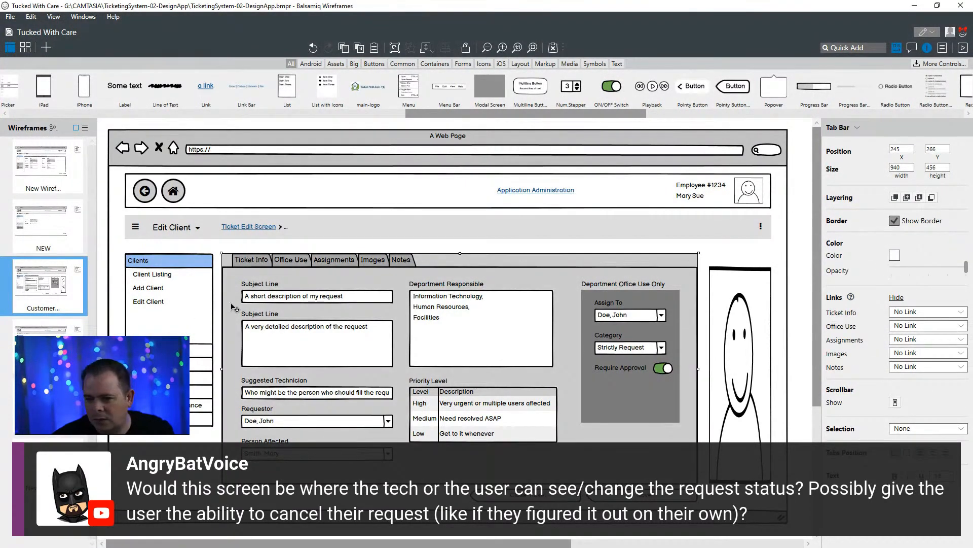
- Rename the Customer Creates Ticket wireframe as "Customer Creates Ticket - Tab 1"
right_click(57, 293)
left_click(95, 315)
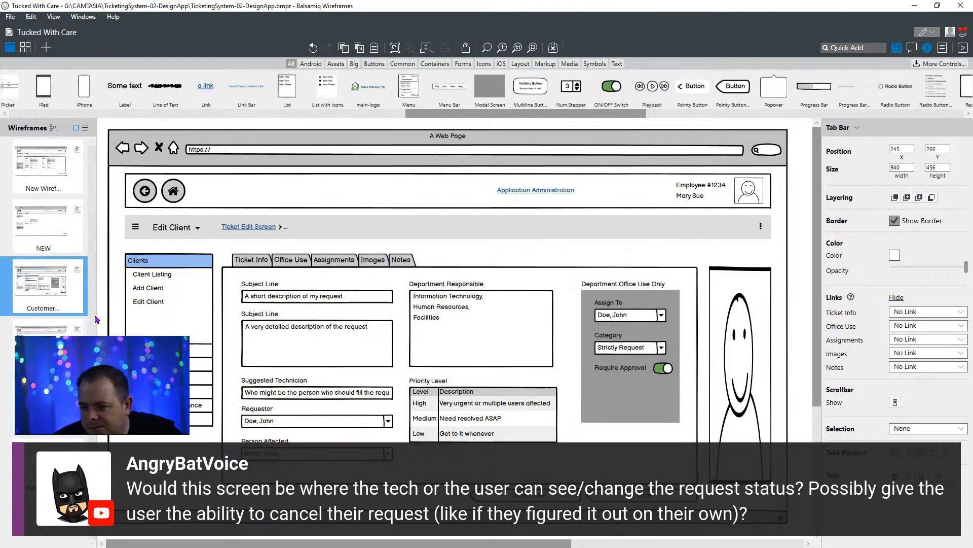
left_click(63, 294)
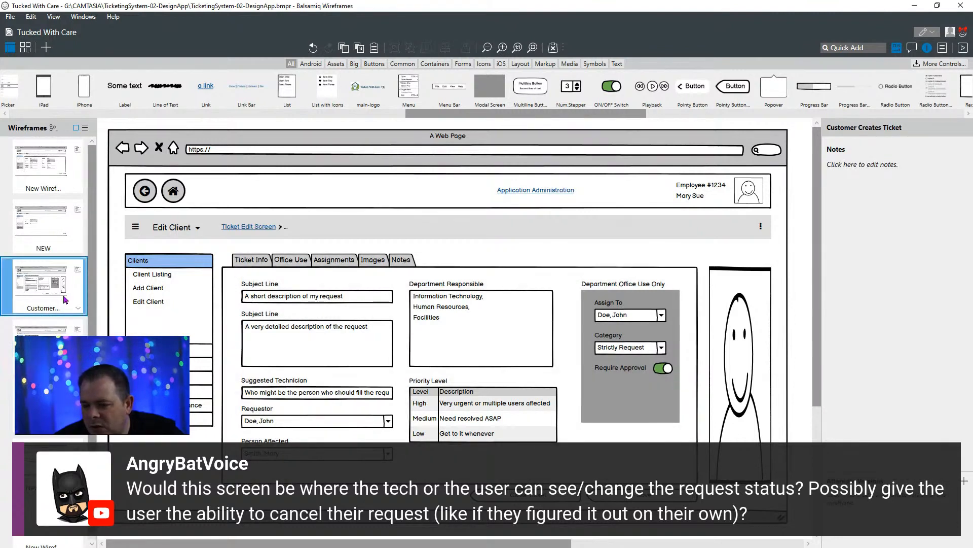
right_click(63, 294)
left_click(76, 283)
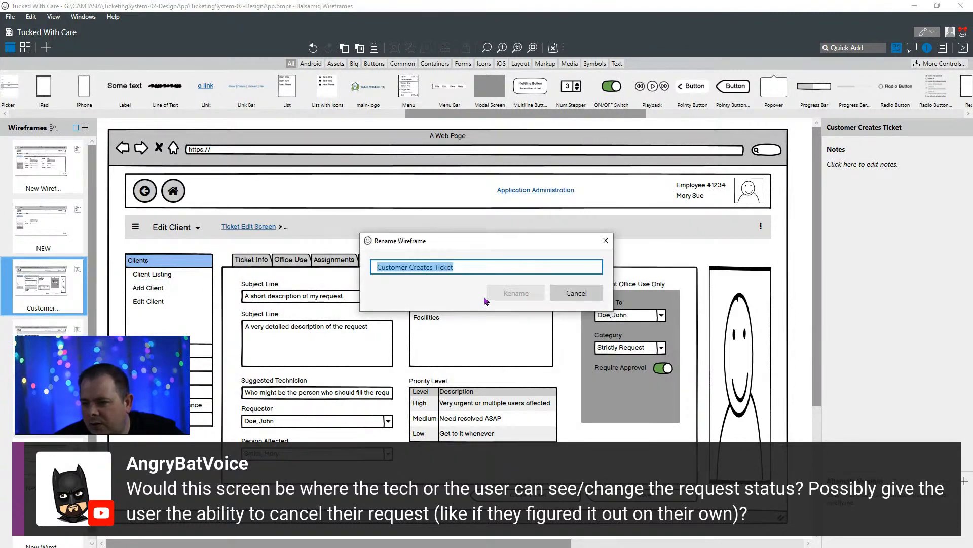
left_click(596, 272)
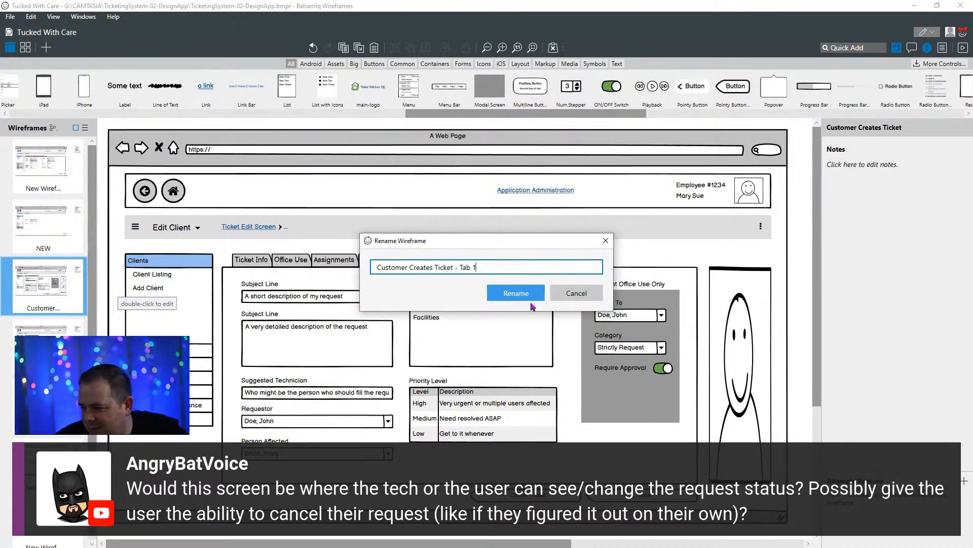
left_click(516, 293)
- Rename the Customer Creates Ticket copy wireframe as "Customer Creates Ticket - tab 2"
key("Down")
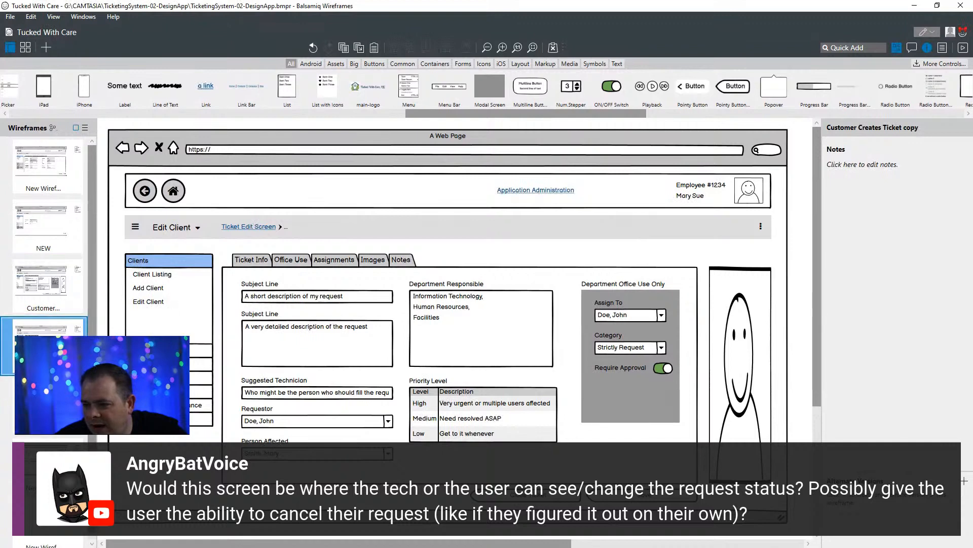
key("F2")
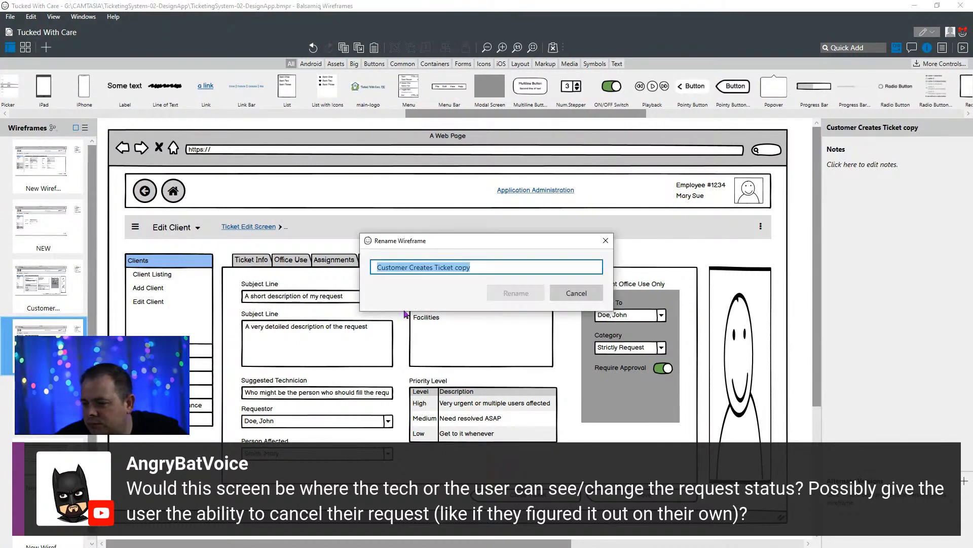
double_click(463, 274)
type("- ")
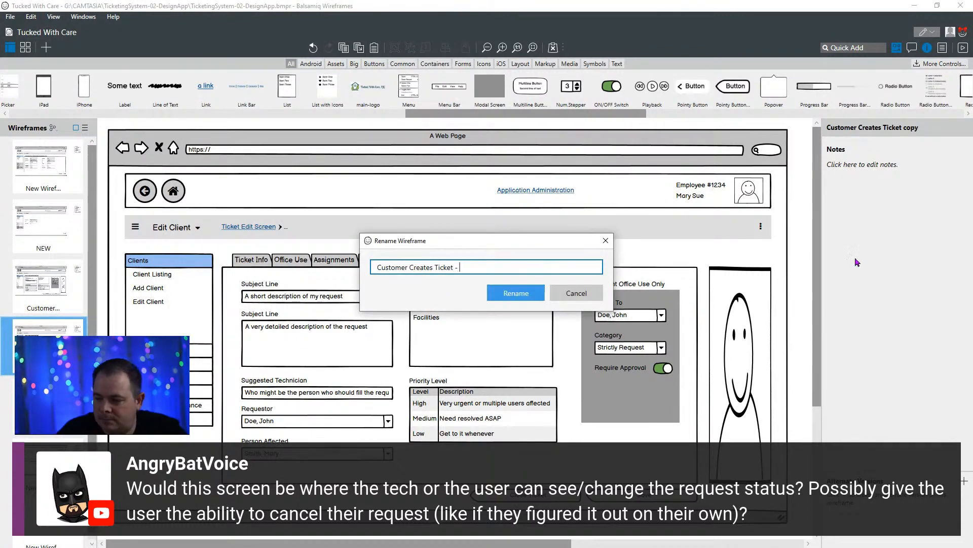
type("tab 2")
key("Return")
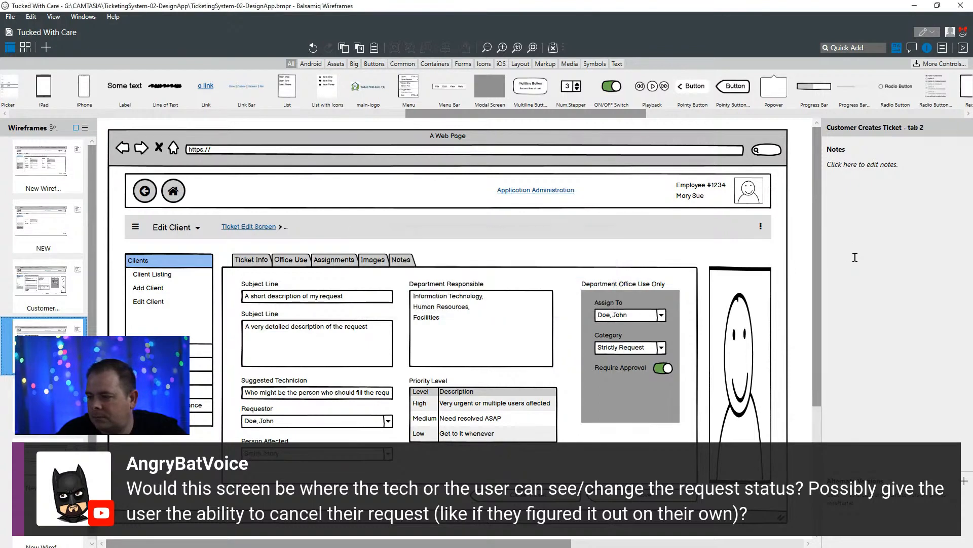
- On the Tab 1 wireframe, delete the Department Office Use Only heading and the Assign To and Category labels with their dropdowns
left_click(57, 289)
left_click(603, 285)
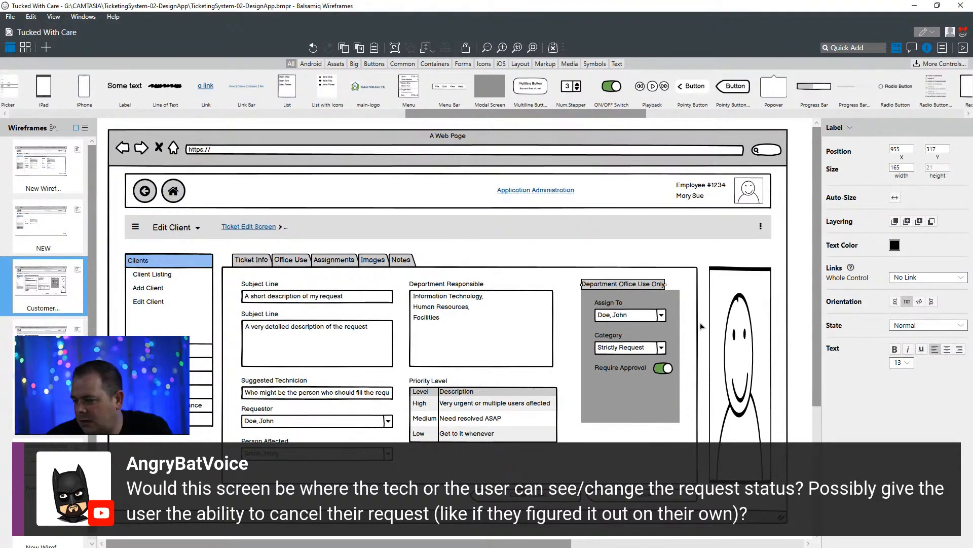
key("Delete")
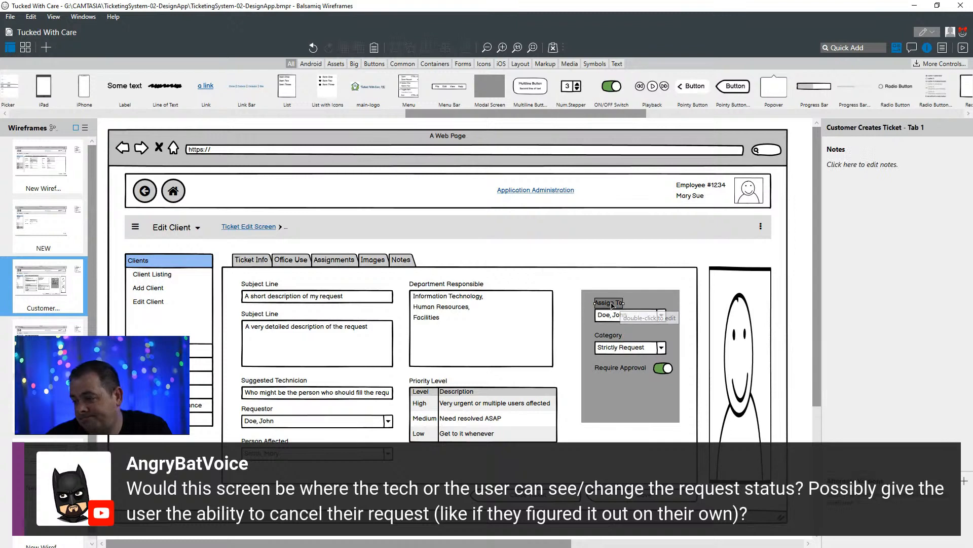
left_click(611, 304)
key("Delete")
left_click(629, 318)
key("Delete")
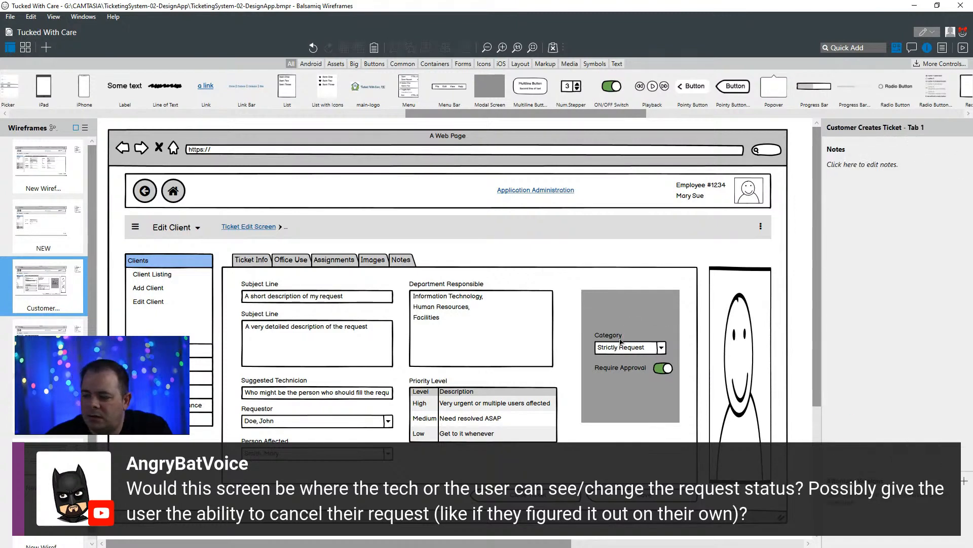
left_click(608, 335)
key("Delete")
left_click(628, 348)
key("Delete")
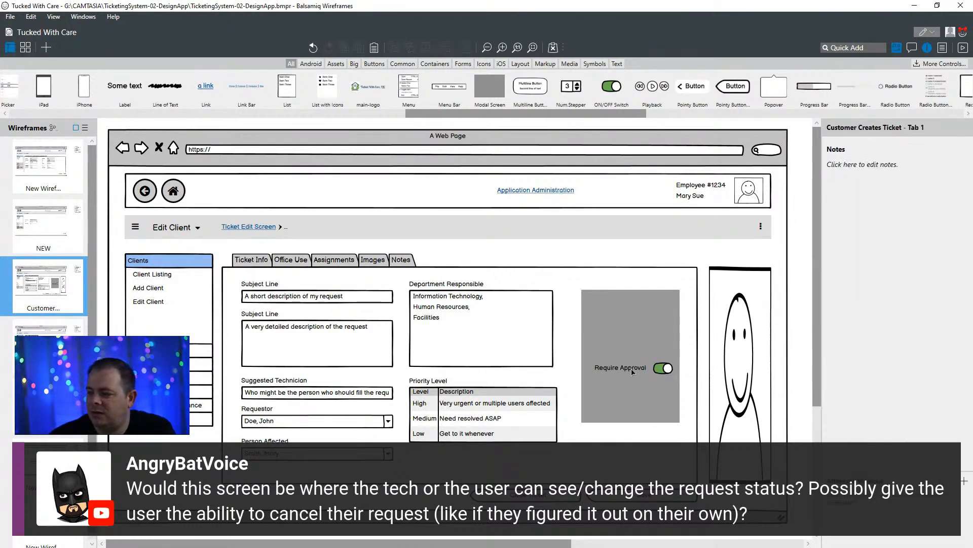
- Delete the Require Approval label, its switch and the gray background panel from the Tab 1 wireframe
left_click(638, 367)
key("Delete")
left_click(664, 368)
key("Delete")
left_click(616, 353)
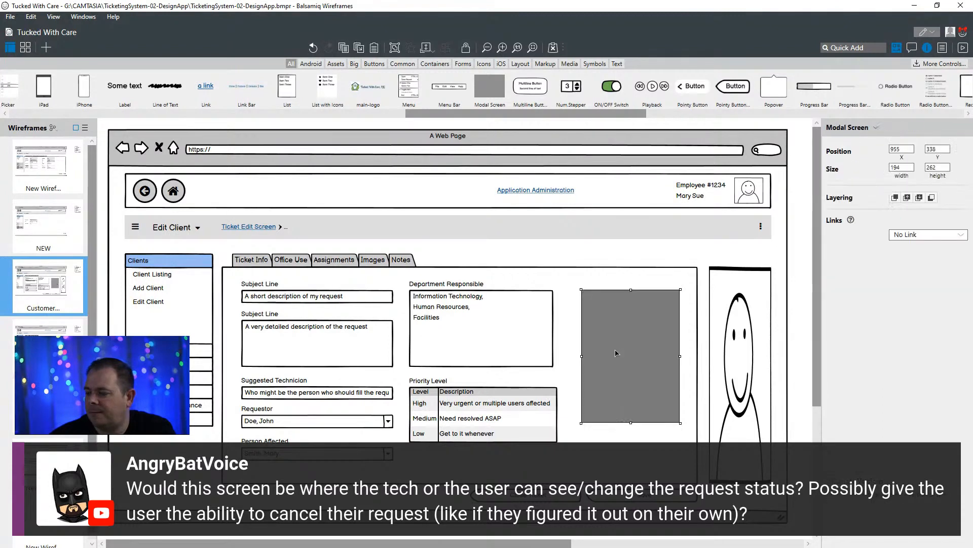
key("Delete")
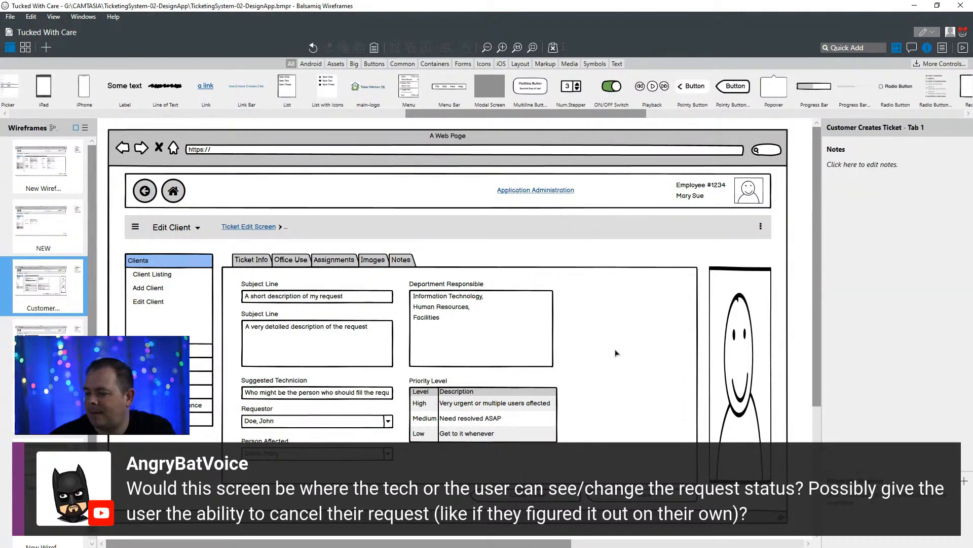
- Narrow the tab bar container to just past the Department Responsible column and shift the two pointy buttons left beneath it, starting at X 533
left_click(616, 353)
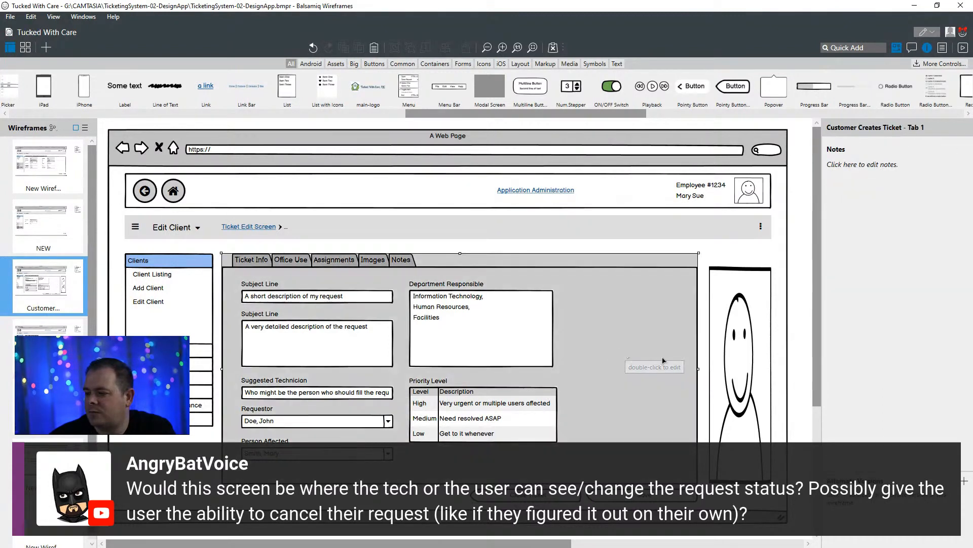
left_click_drag(694, 370, 662, 368)
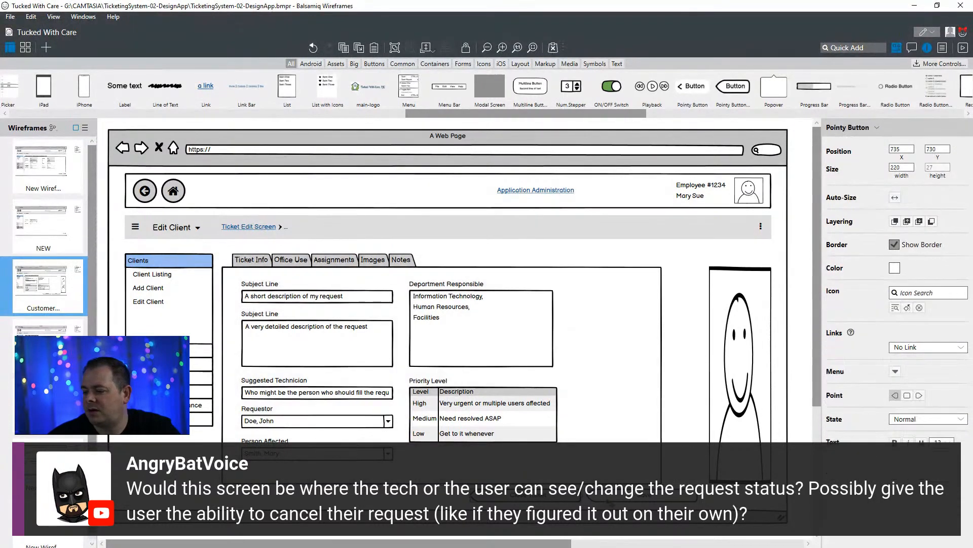
left_click(633, 363)
left_click_drag(661, 369, 593, 376)
left_click(563, 496)
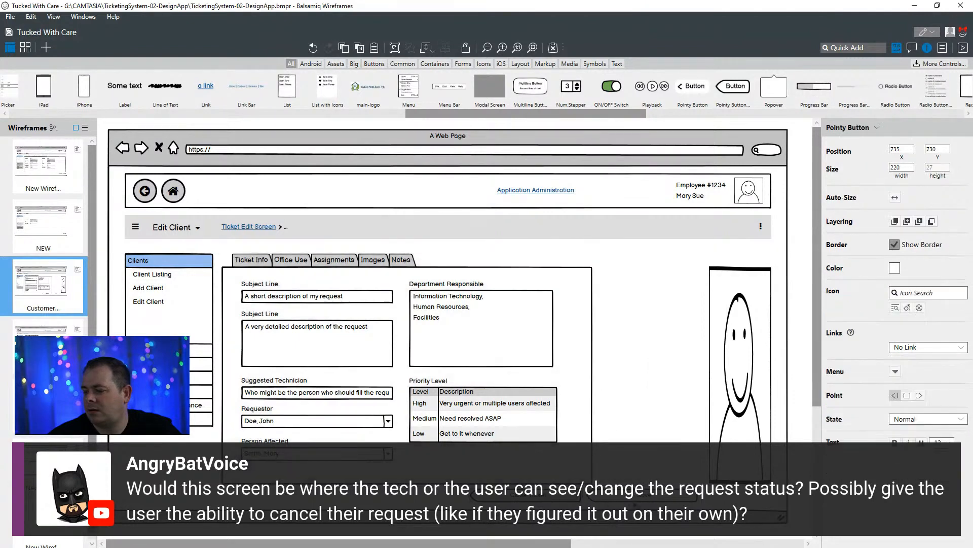
left_click(668, 498, "shift")
left_click_drag(667, 499, 565, 501)
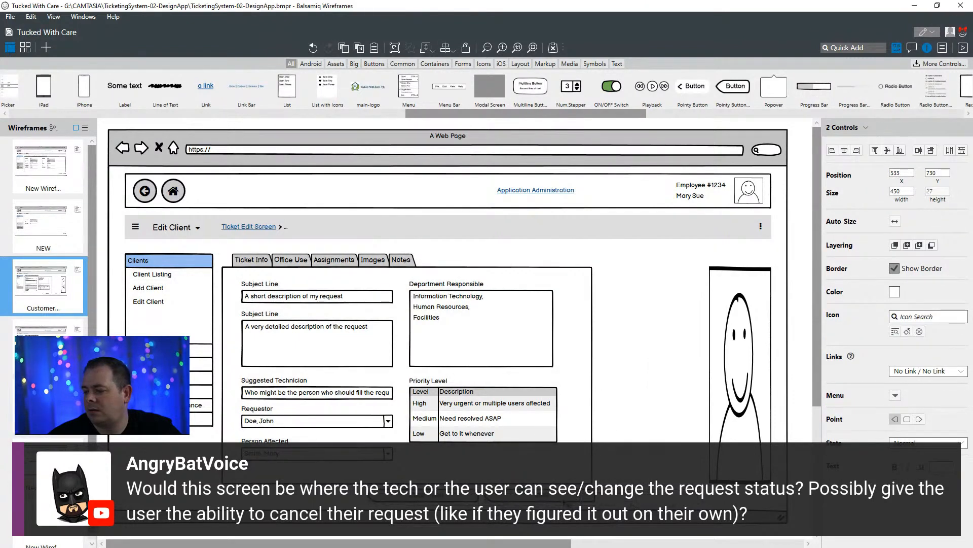
- Move the webcam image beside the narrowed tab container at X 999 and widen it to 331
left_click_drag(751, 439, 644, 438)
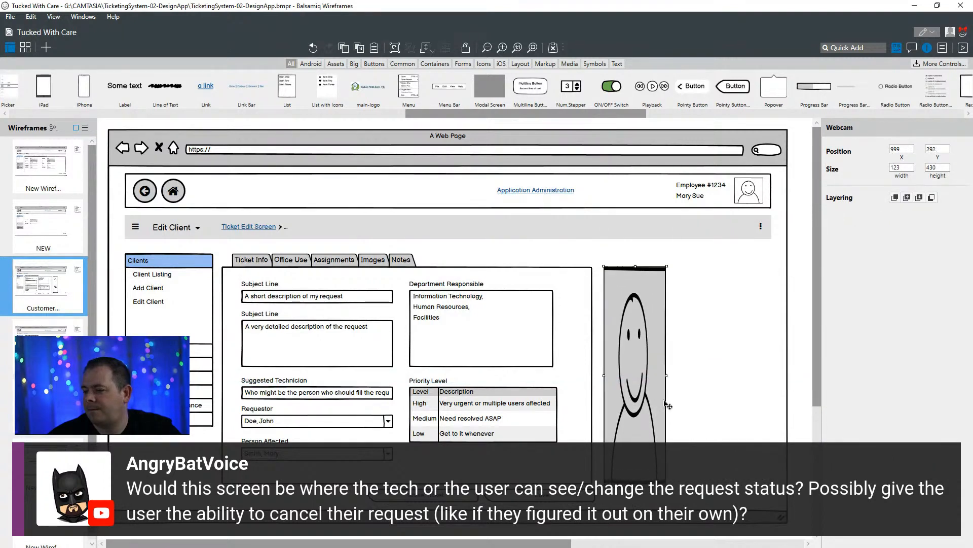
left_click_drag(667, 376, 772, 376)
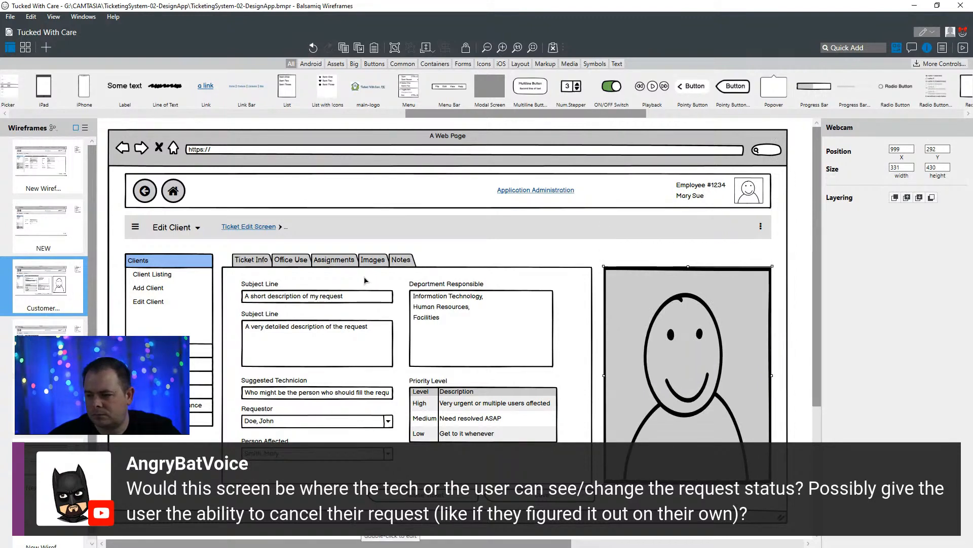
- On the tab 2 wireframe, delete both Subject Line labels along with the short and detailed description fields
left_click(51, 355)
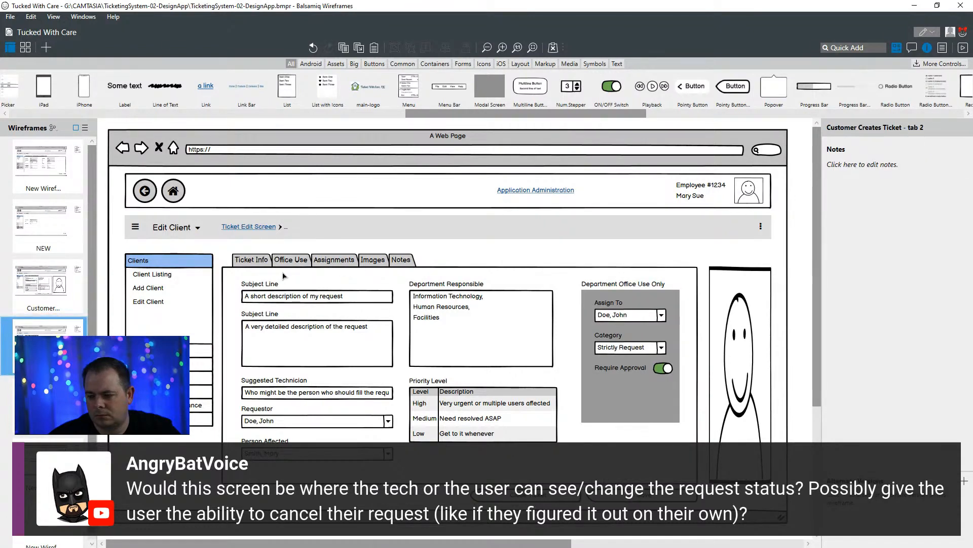
left_click(267, 285)
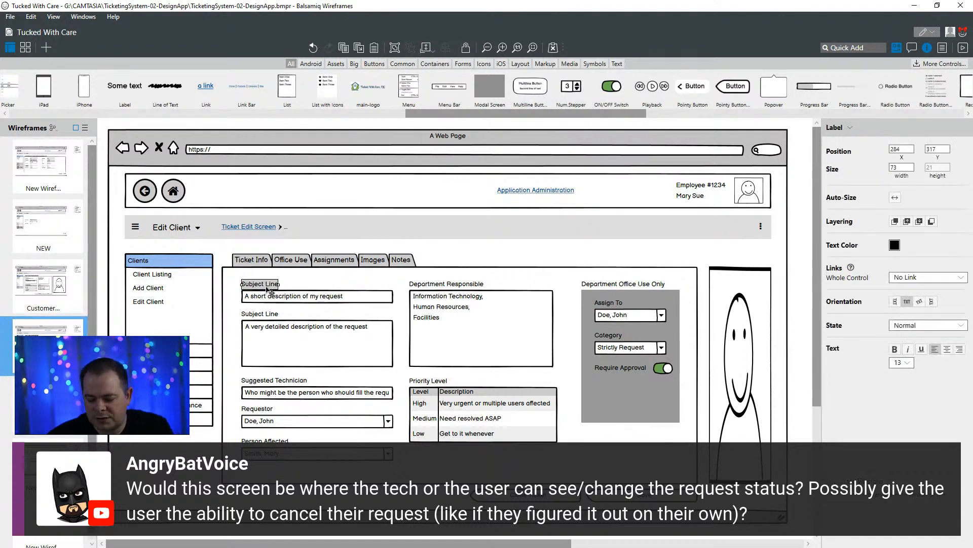
left_click(269, 295, "shift")
key("Delete")
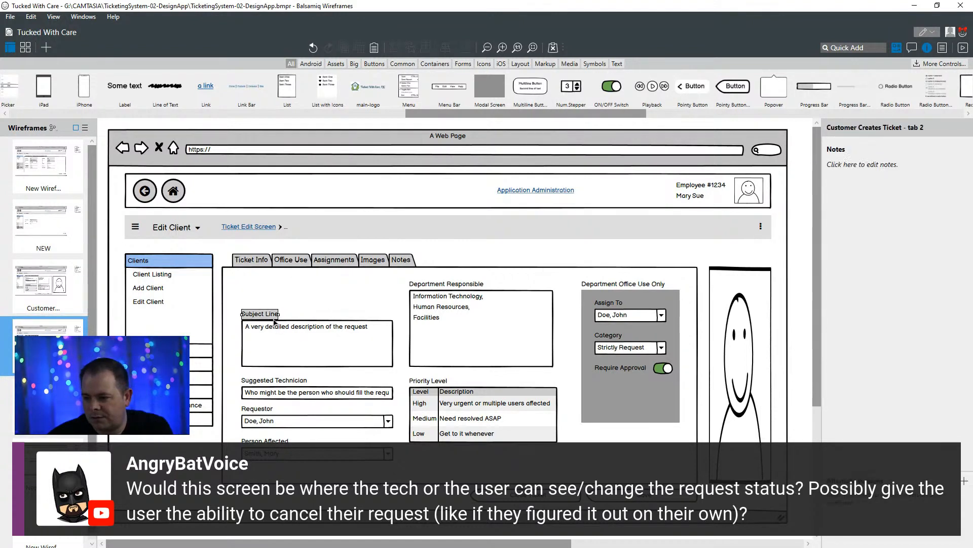
left_click(278, 340)
key("Delete")
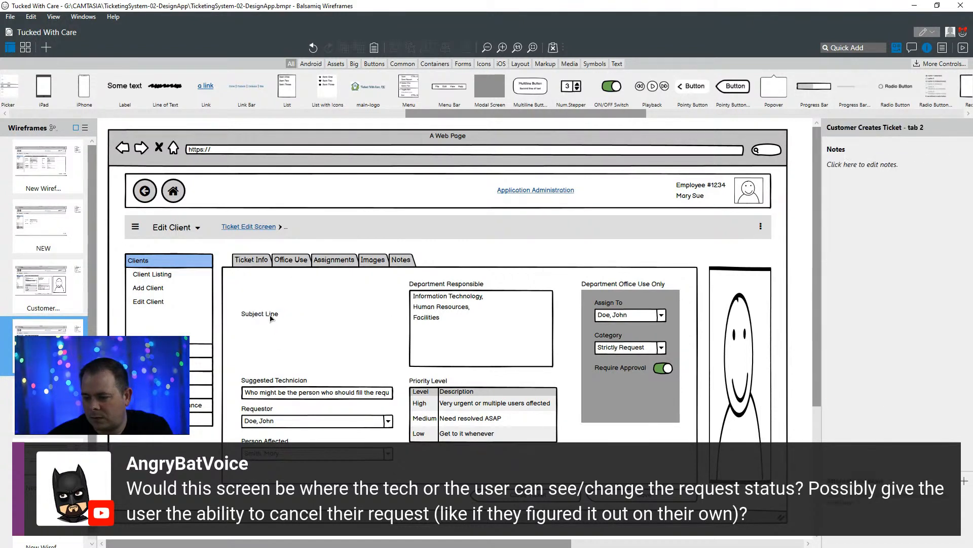
left_click(271, 316)
key("Delete")
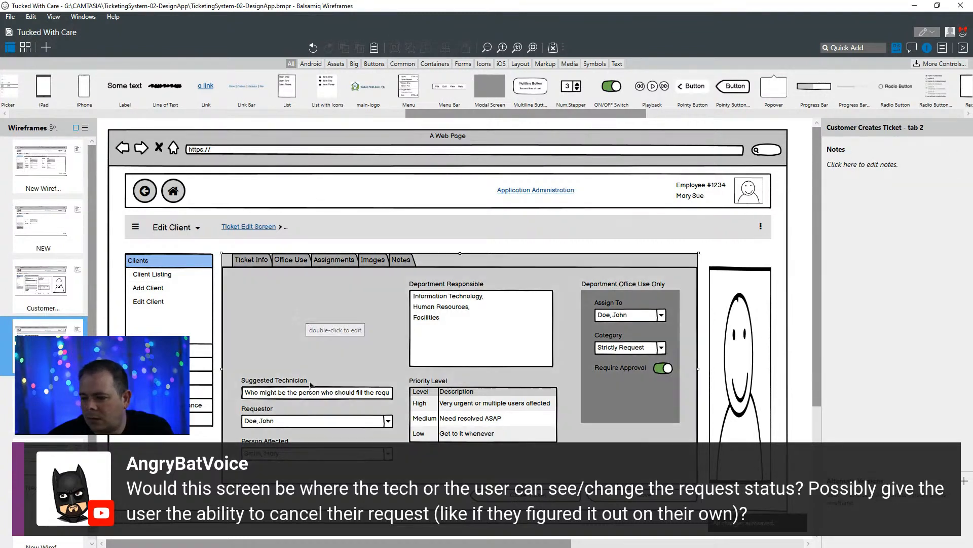
- Delete the Suggested Technician, Requestor and Person Affected labels with their fields from the tab 2 wireframe
left_click(298, 317)
left_click(301, 386)
key("Delete")
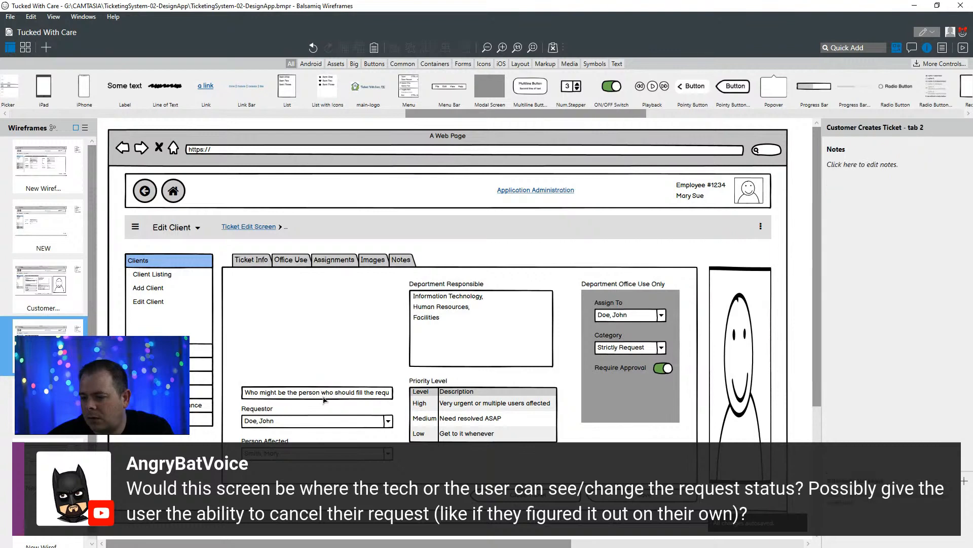
left_click(294, 393)
key("Delete")
left_click(284, 411)
key("Delete")
left_click(298, 425)
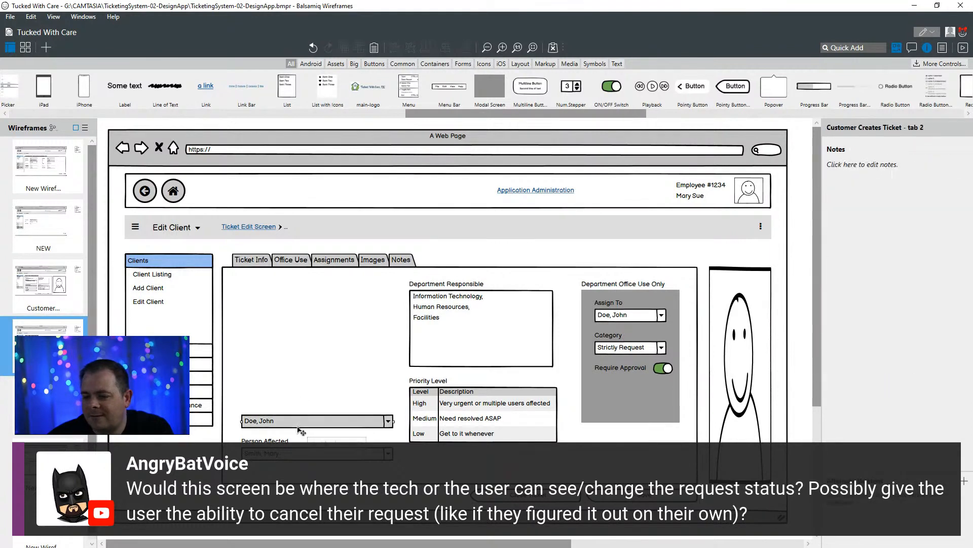
key("Delete")
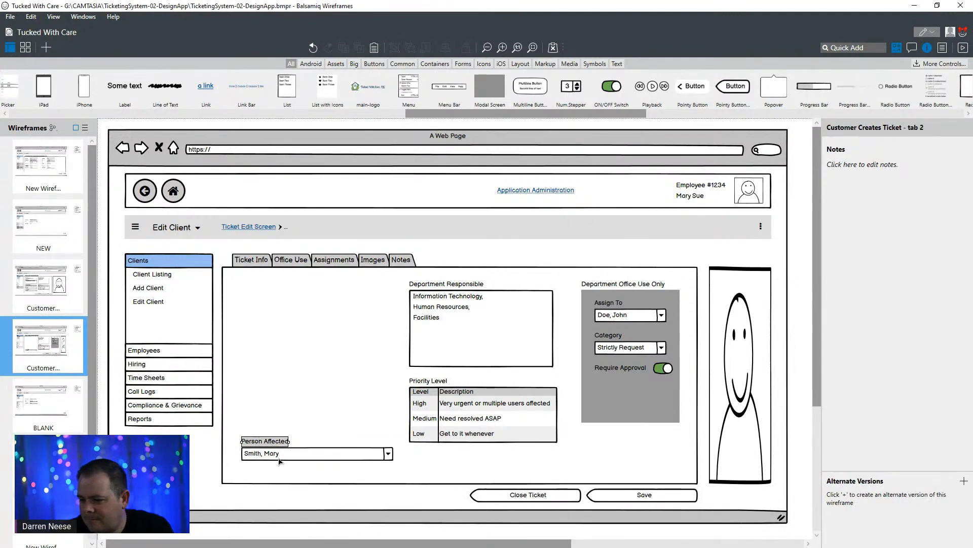
key("Delete")
left_click(279, 458)
key("Delete")
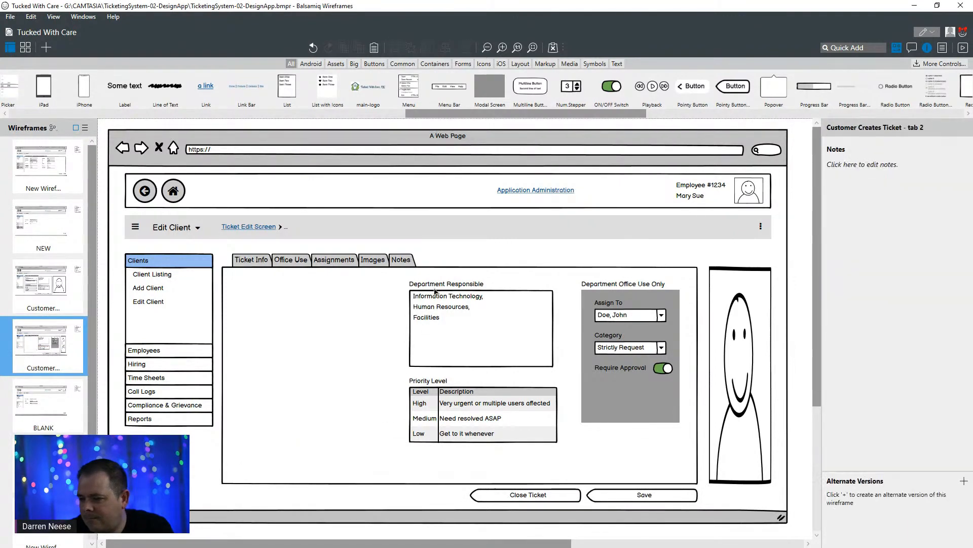
- Delete the Department Responsible label and list and the Priority Level label and table from the tab 2 wireframe
left_click(435, 290)
key("Delete")
left_click(433, 314)
key("Delete")
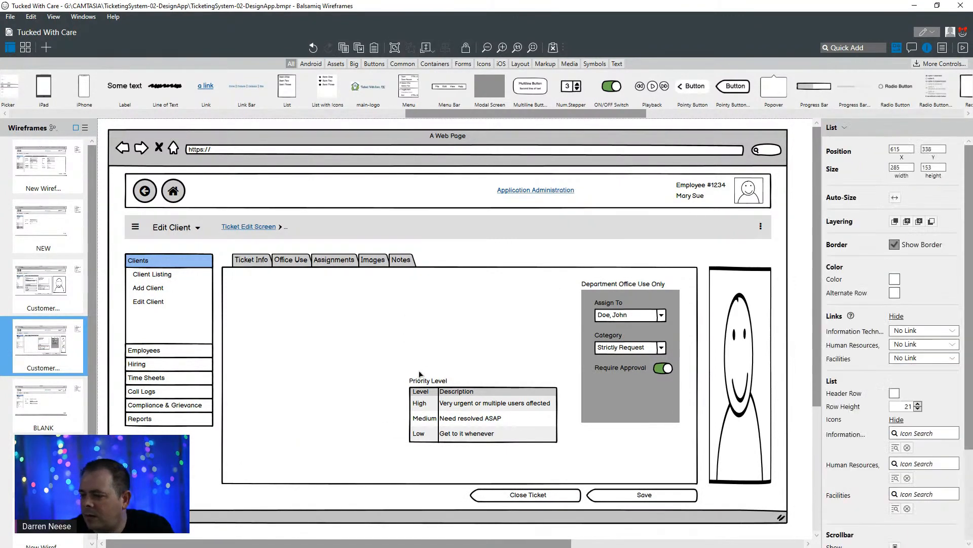
left_click(422, 380)
key("Delete")
left_click(426, 415)
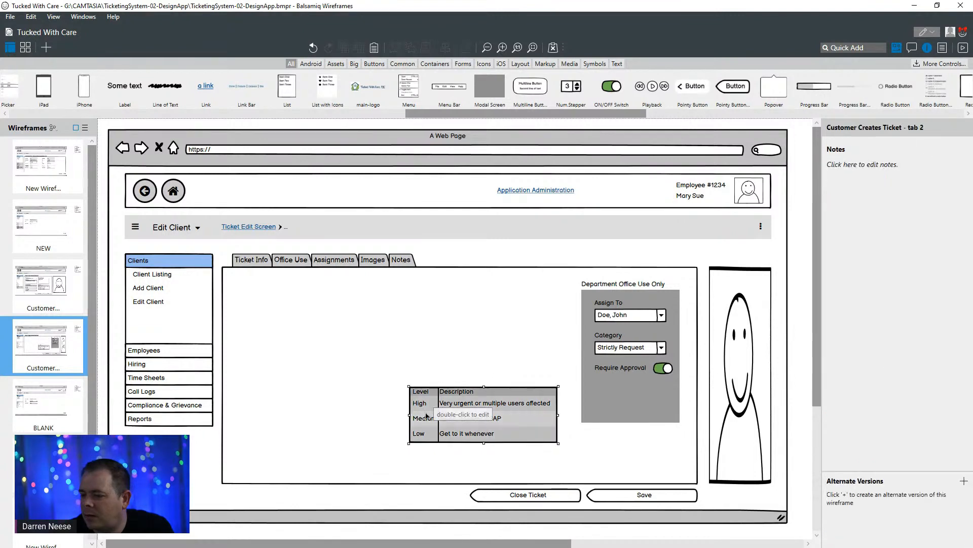
key("Delete")
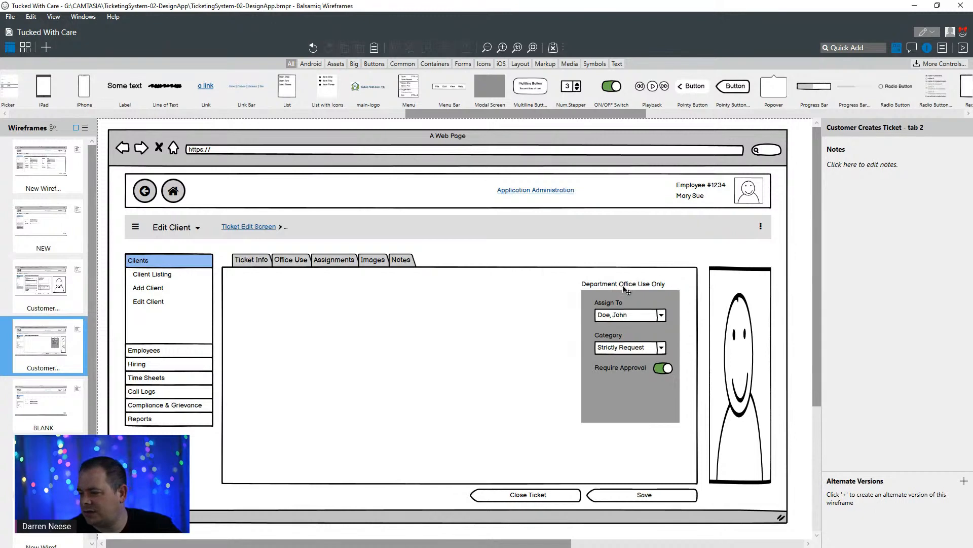
left_click(627, 290)
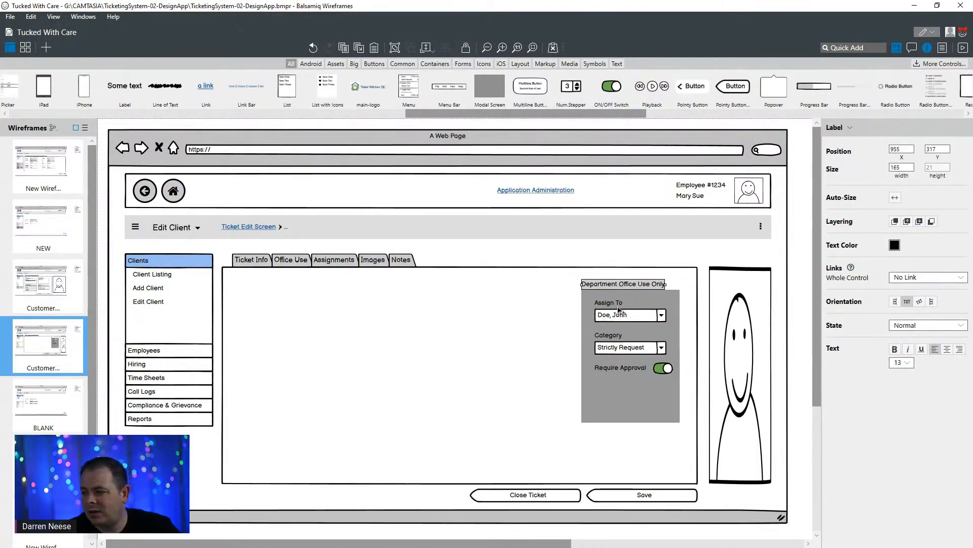
left_click(621, 303, "shift")
left_click(624, 319, "shift")
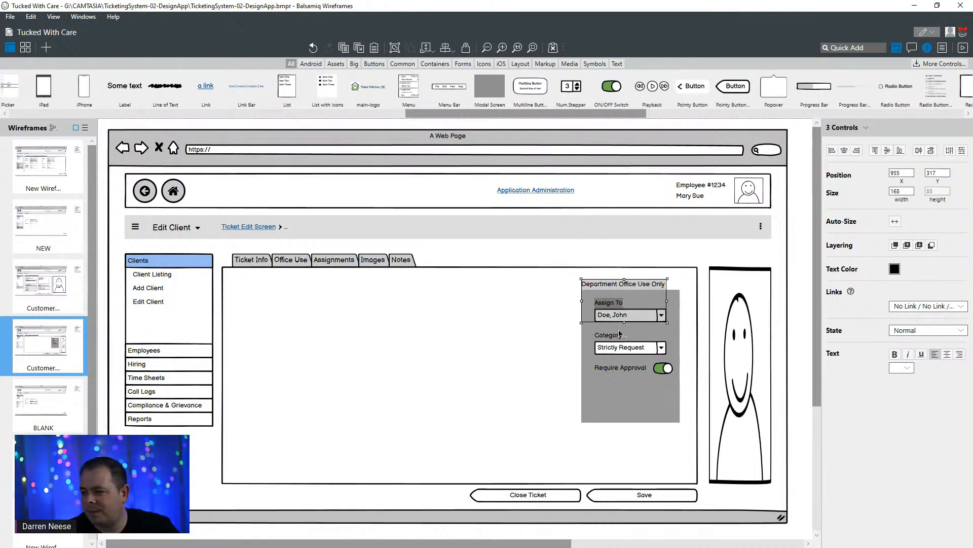
left_click(617, 348, "shift")
left_click(621, 350, "shift")
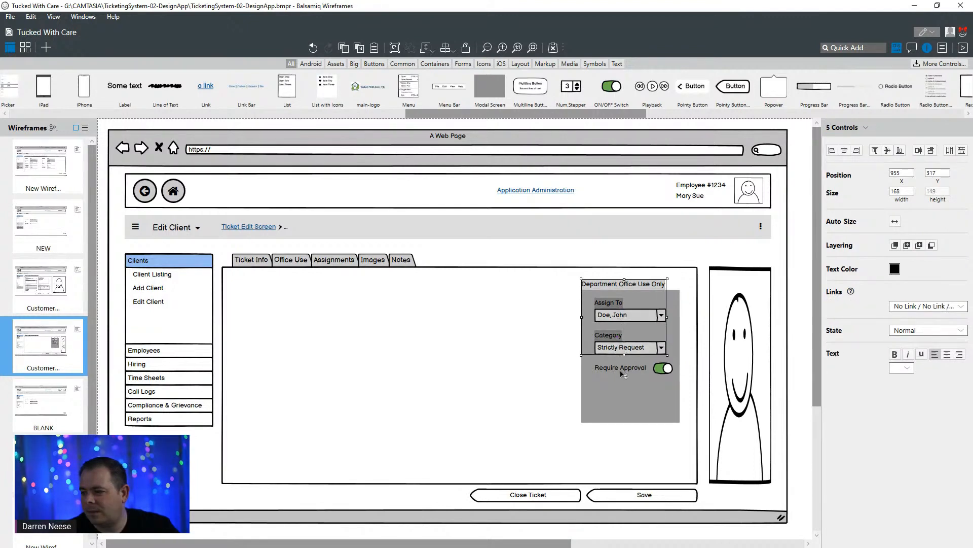
left_click(621, 370, "shift")
left_click(668, 368, "shift")
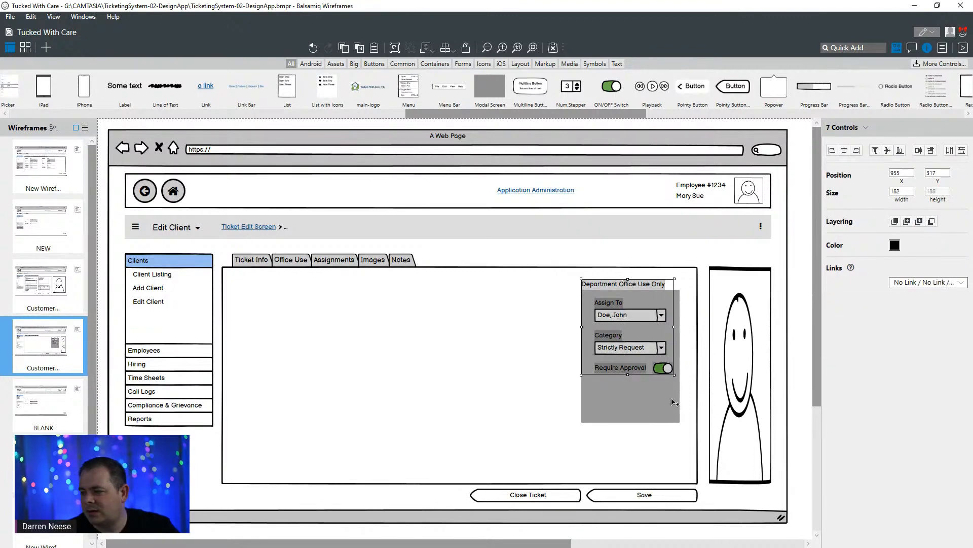
left_click(645, 440)
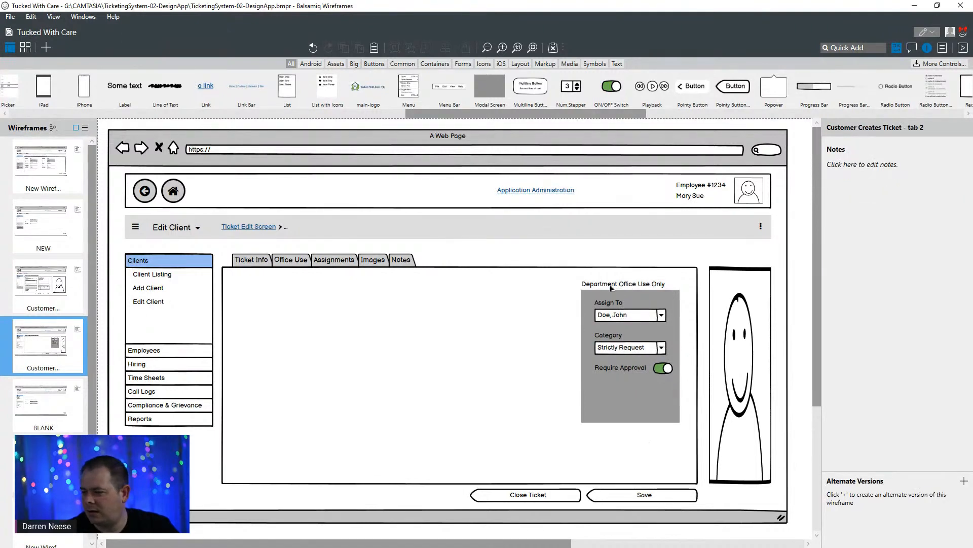
- Delete the grey background panel and the Department Office Use Only label from the tab 2 wireframe
left_click(664, 413)
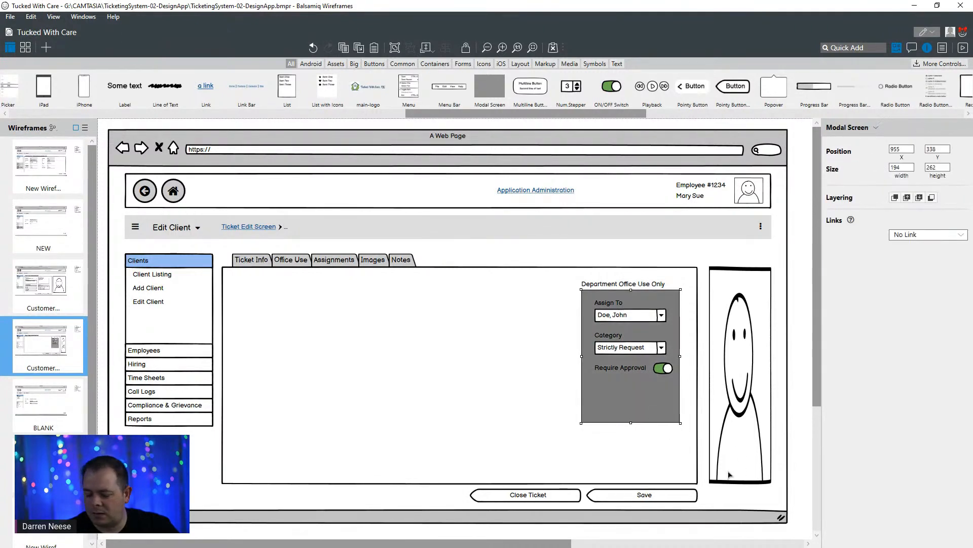
key("Delete")
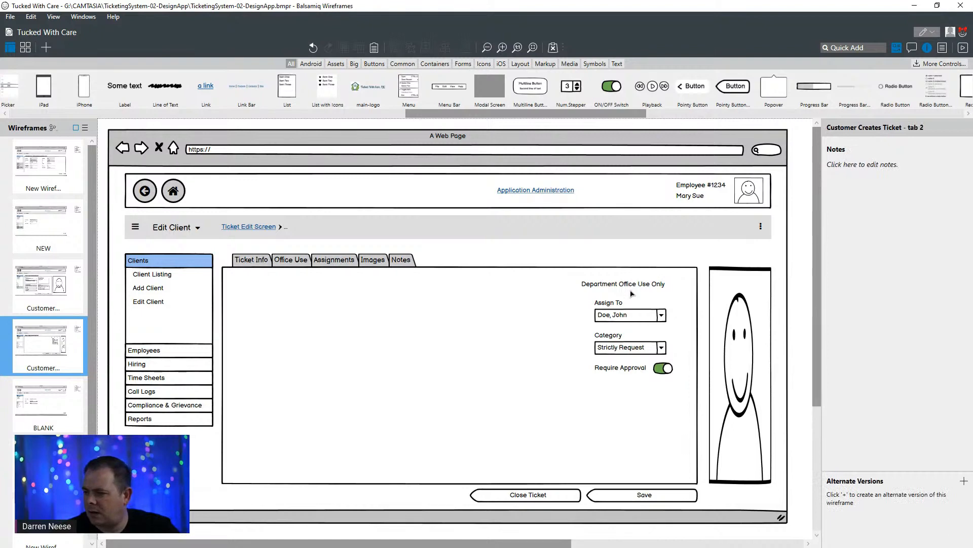
left_click(661, 285)
key("Delete")
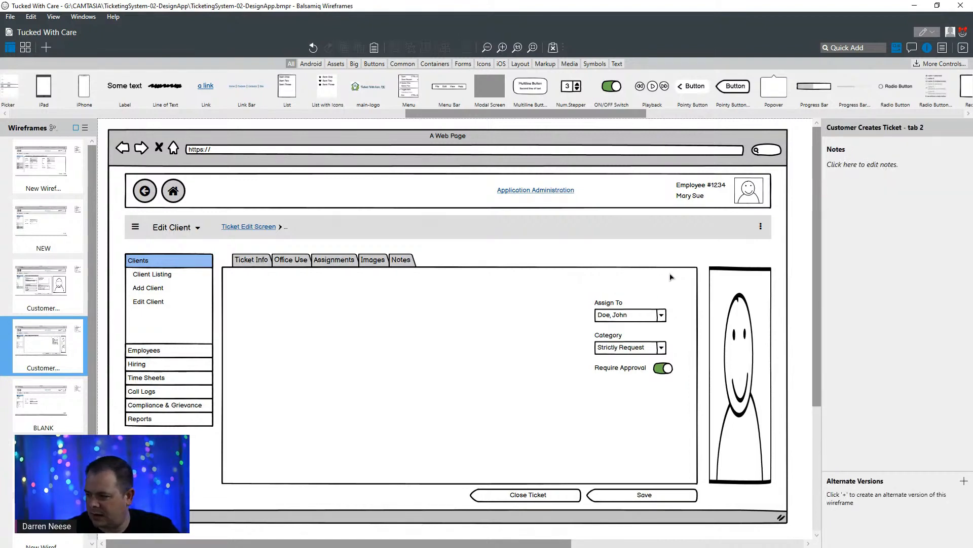
- Move the Assign To, Category and Require Approval labels with their controls together to about X 303, Y 339 in the tab container
left_click(611, 303)
left_click(643, 318, "shift")
left_click(619, 338, "shift")
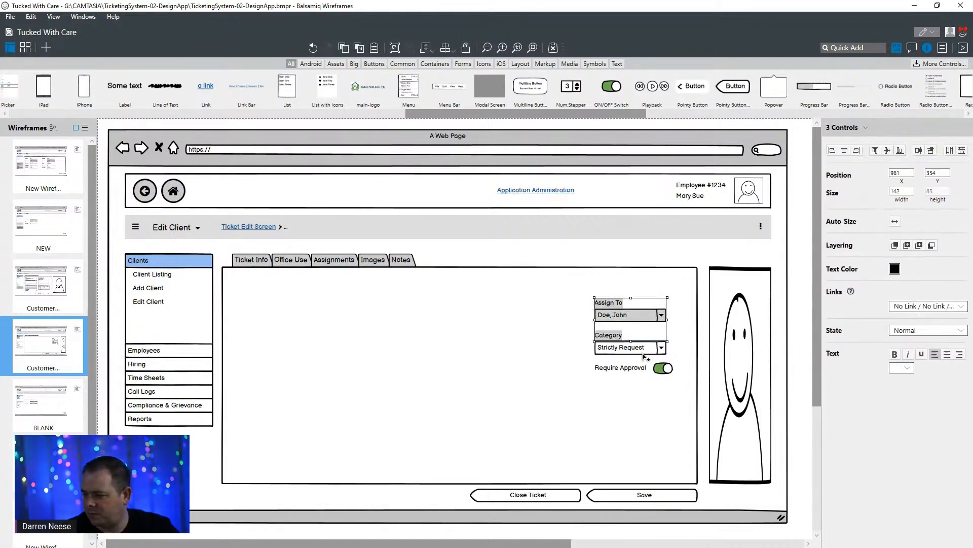
left_click(646, 358, "shift")
left_click(638, 381, "shift")
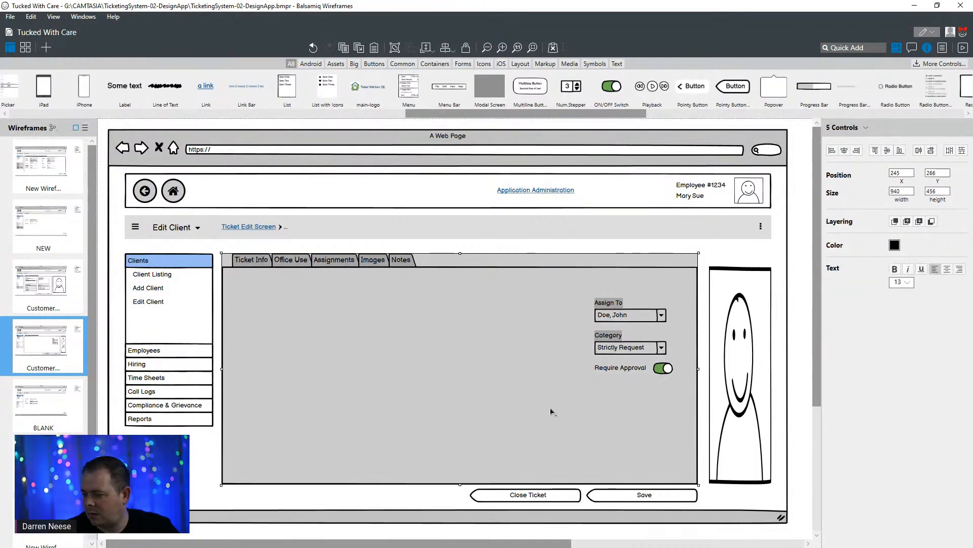
left_click(583, 407, "shift")
left_click(665, 370, "shift")
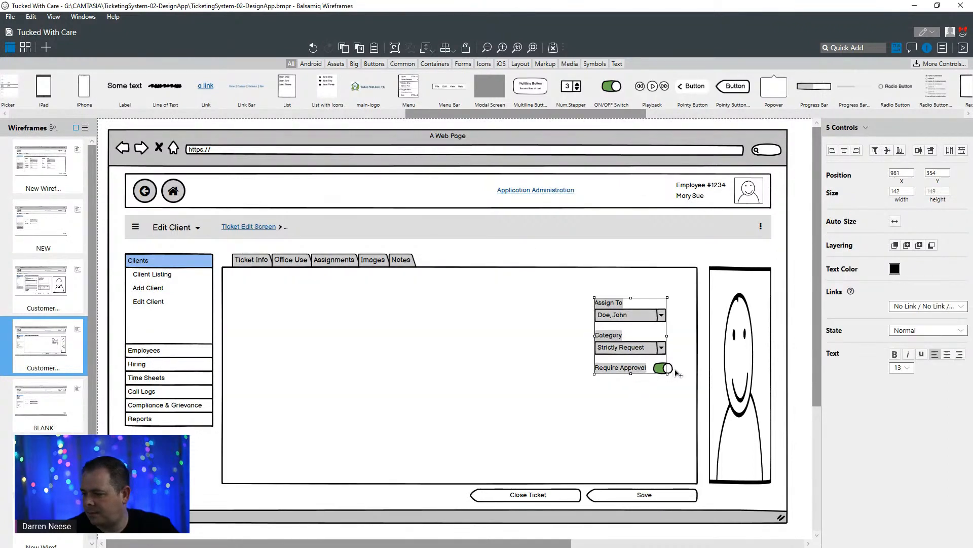
left_click(675, 372, "shift")
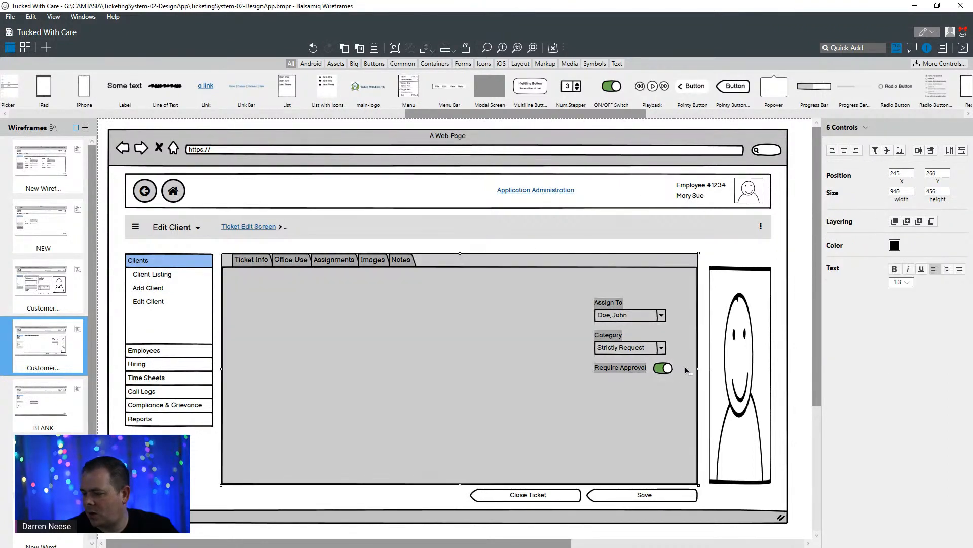
left_click(684, 370, "shift")
left_click(672, 373, "shift")
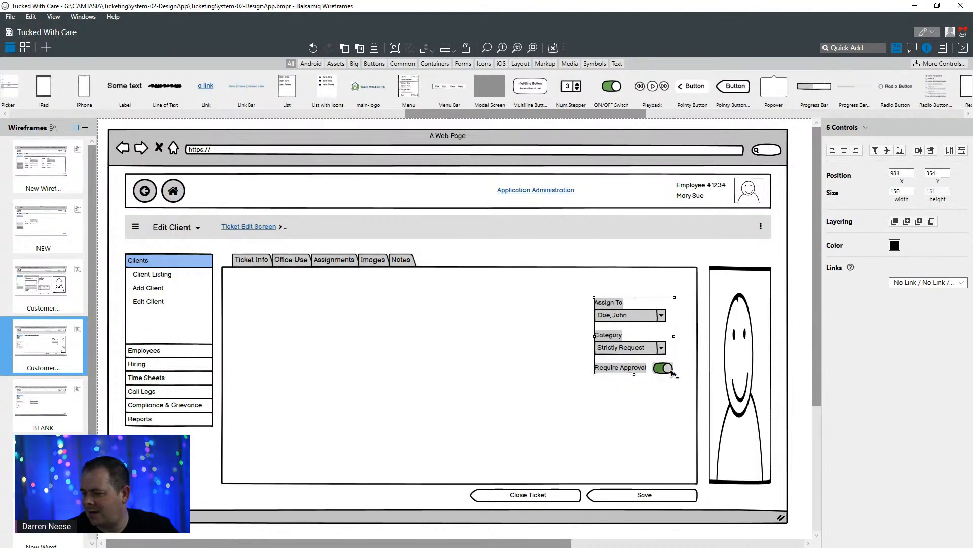
left_click_drag(641, 355, 298, 348)
left_click(453, 331)
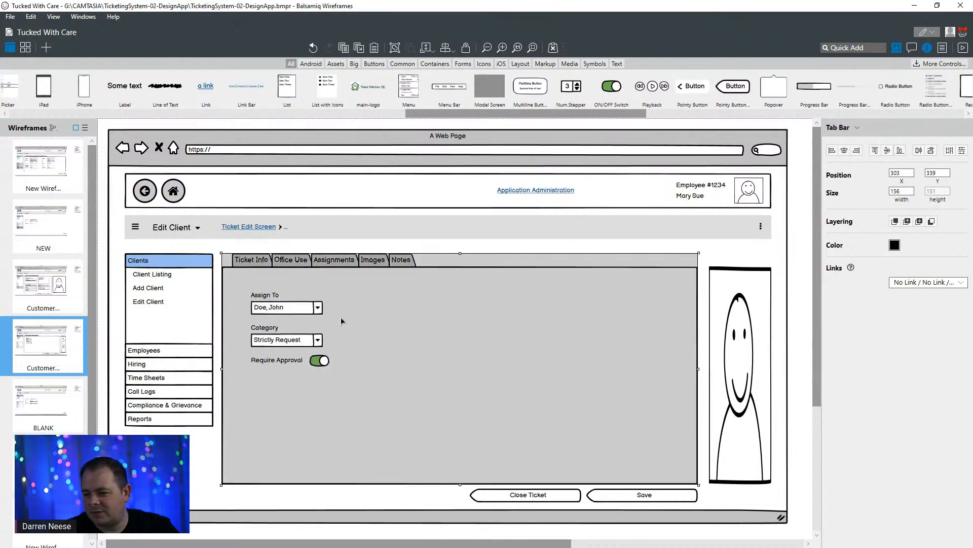
- Widen the Assign To and Category combo boxes together to about 323
left_click(305, 308)
left_click(306, 343, "shift")
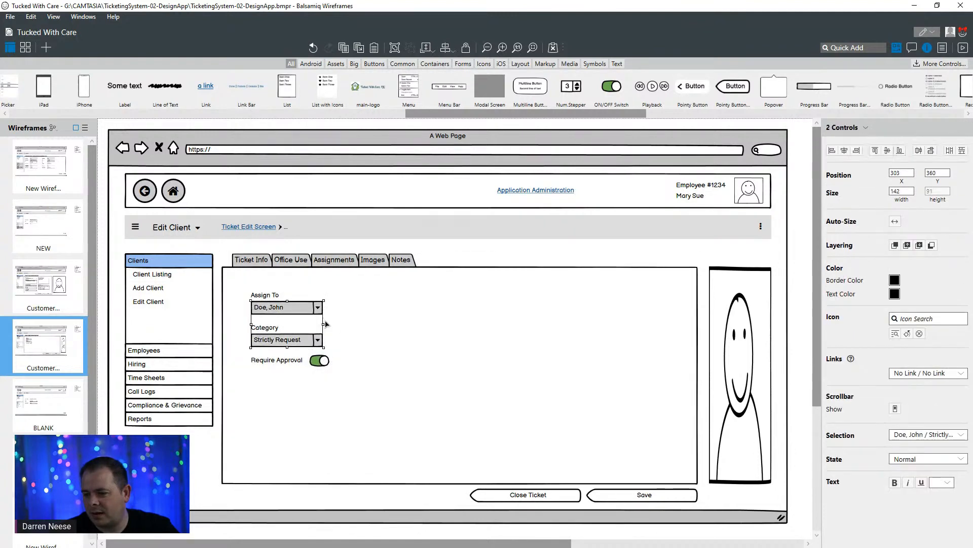
left_click_drag(322, 325, 415, 325)
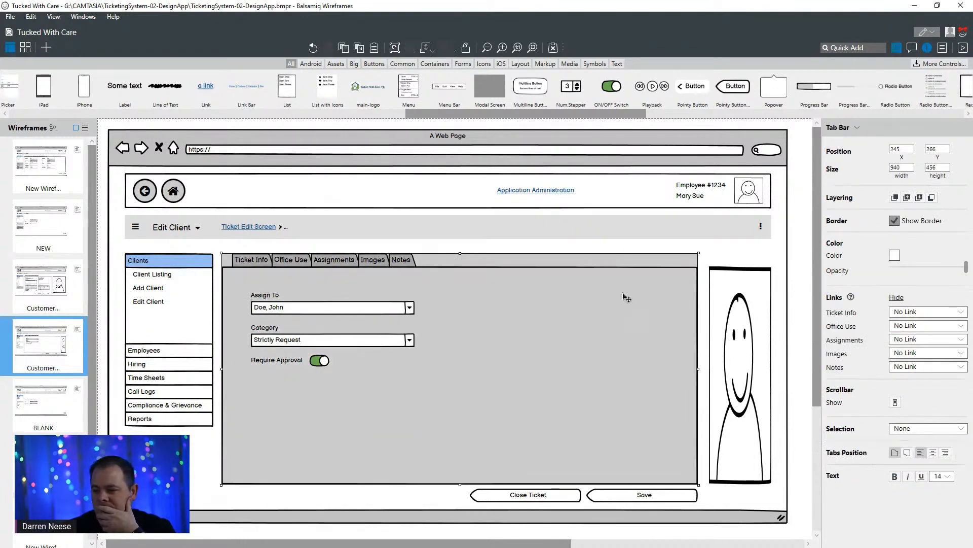
key("Escape")
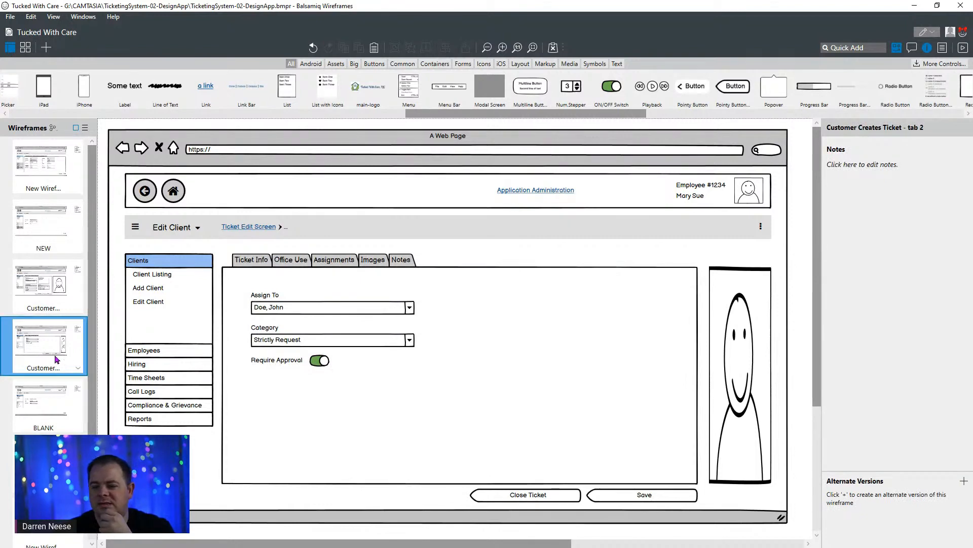
- Duplicate the tab 2 wireframe and rename the copy as Assignments
right_click(55, 338)
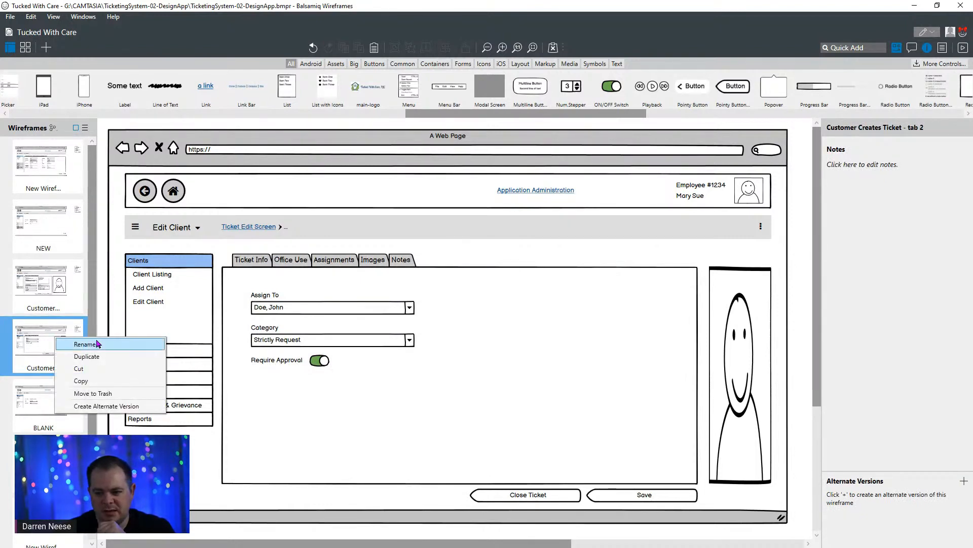
left_click(100, 358)
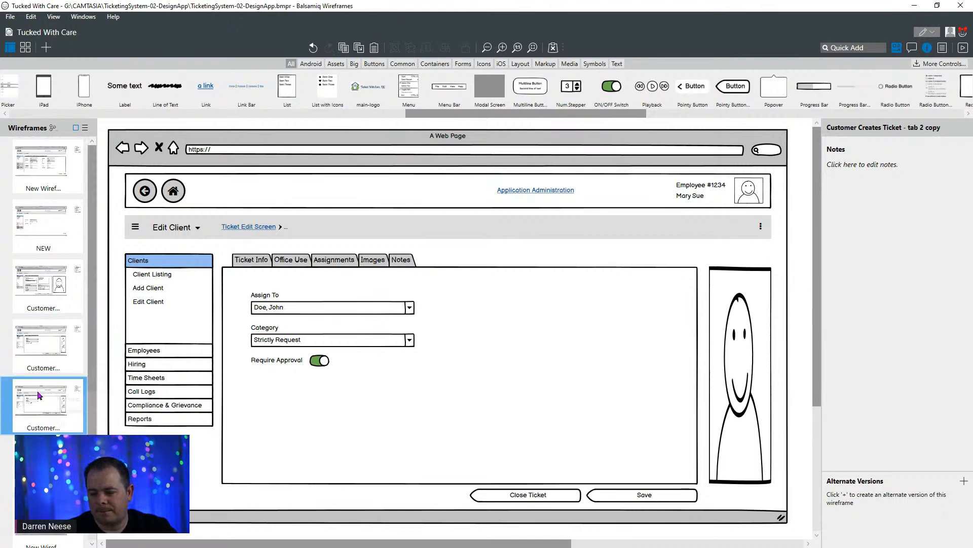
right_click(39, 393)
left_click(54, 400)
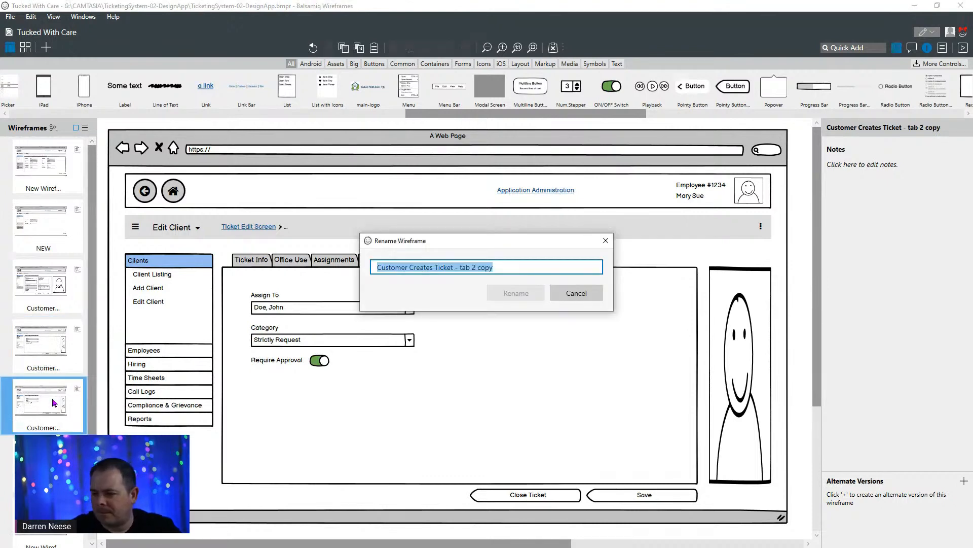
type("Assignments")
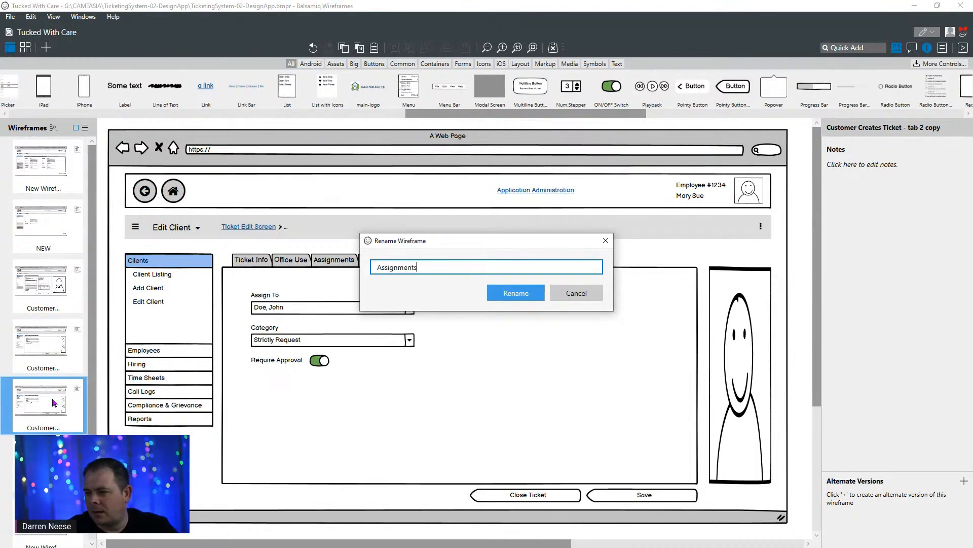
key("Return")
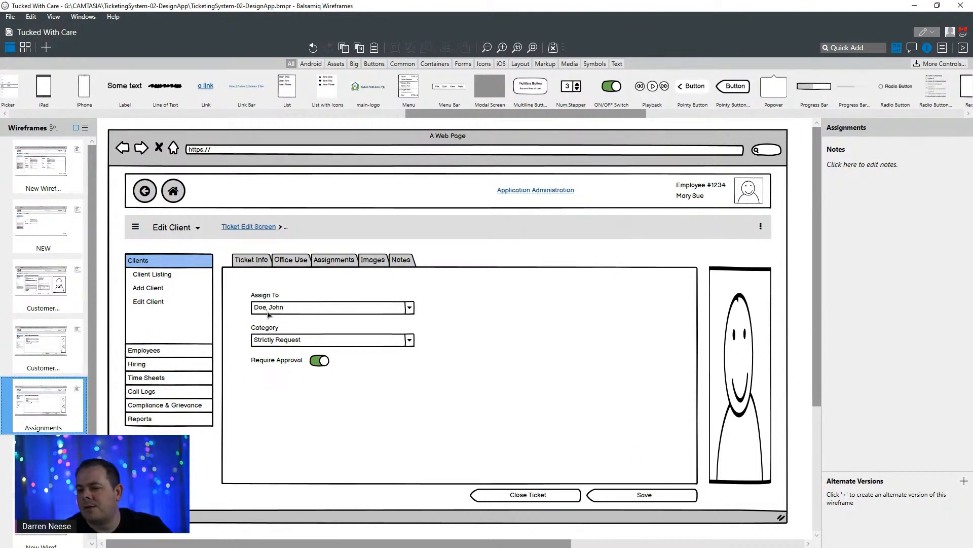
- Delete the Category label and list and the Require Approval label and switch from the Assignments wireframe
left_click(267, 296)
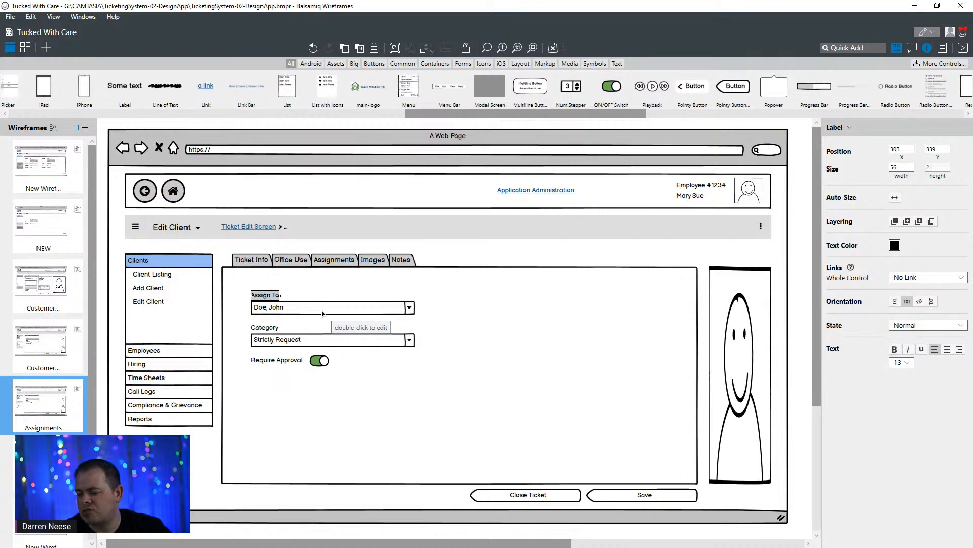
left_click(269, 329)
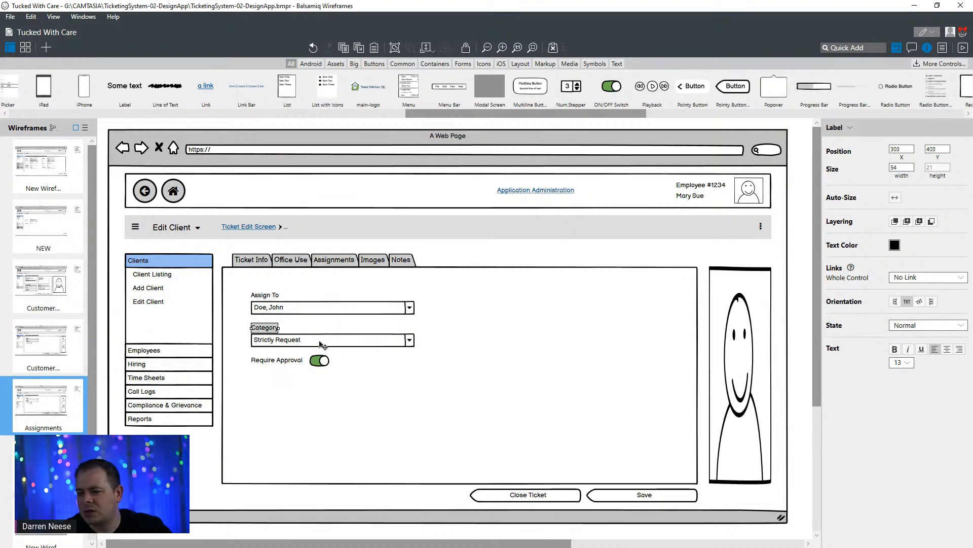
key("Delete")
left_click(290, 345)
key("Delete")
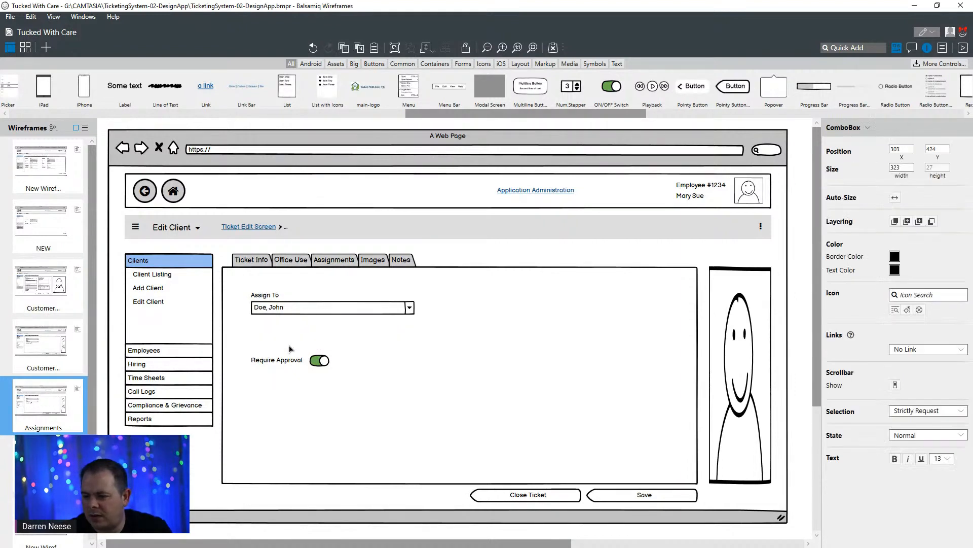
left_click(282, 360)
key("Delete")
left_click(324, 363)
key("Delete")
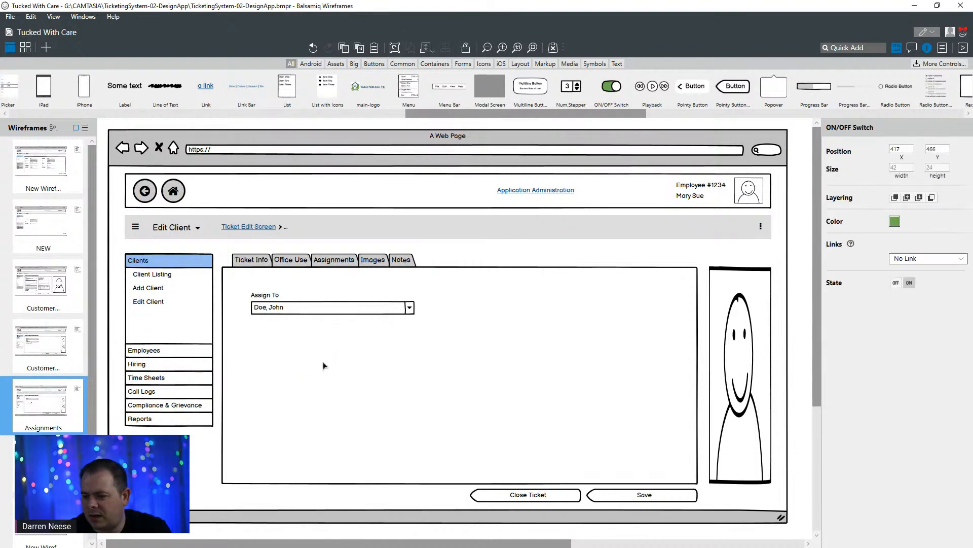
- Widen the Assign To label and combo box together to about 422
left_click(266, 295)
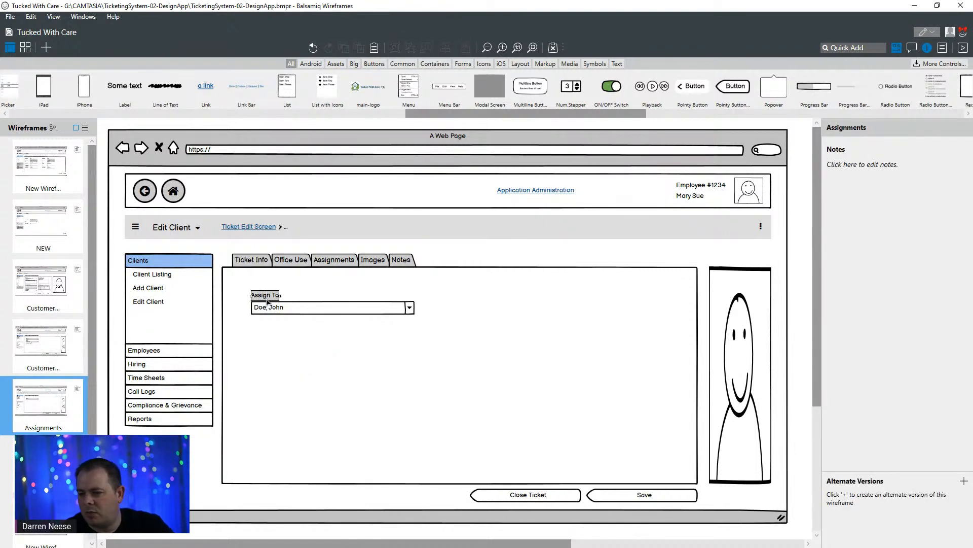
left_click(307, 314, "shift")
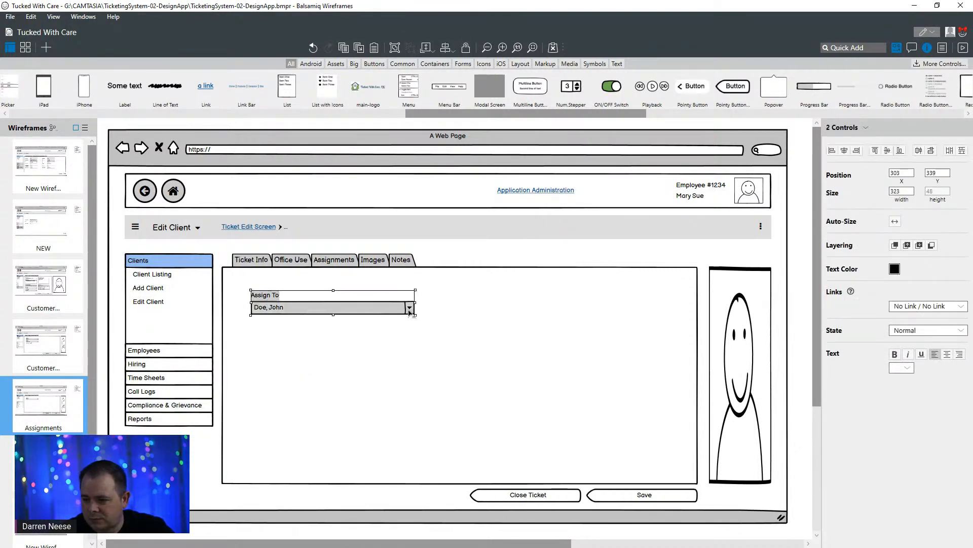
left_click_drag(398, 304, 464, 305)
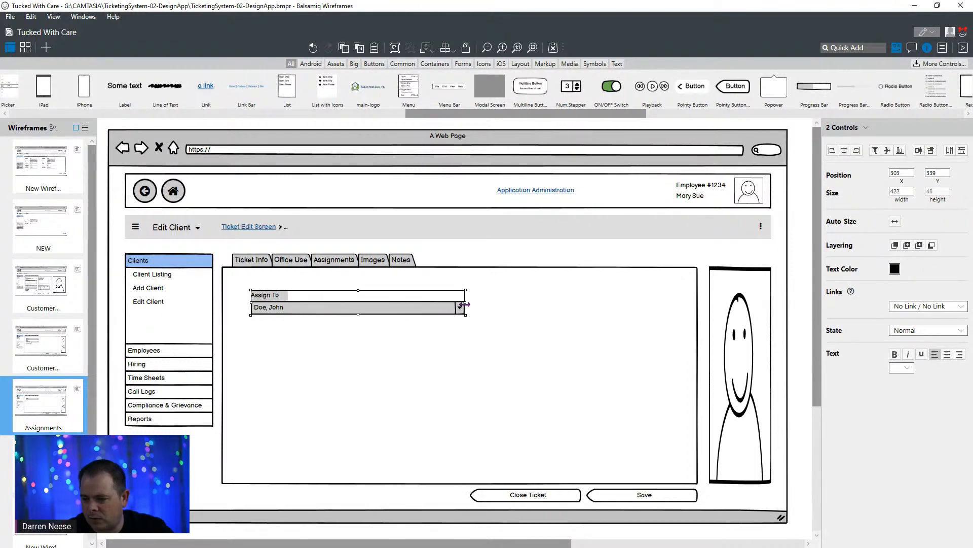
left_click(370, 374)
- Narrow the Assign To combo box and move it with its label to the upper-right area of the tab container
left_click(345, 313)
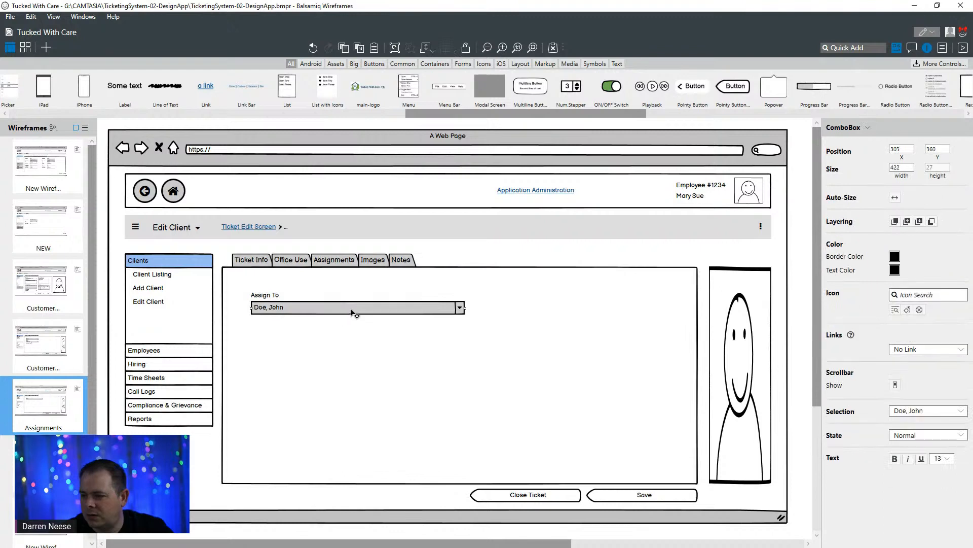
left_click_drag(463, 308, 614, 310)
left_click(269, 297, "shift")
left_click(295, 346)
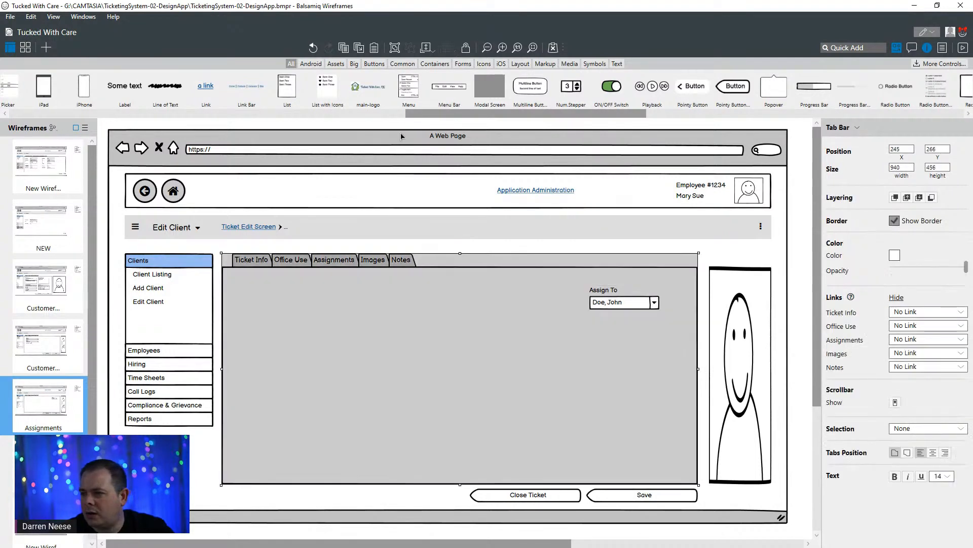
- Add a Data Grid to the Assignments wireframe inside the tab container at about X 273, Y 360
left_click(51, 114)
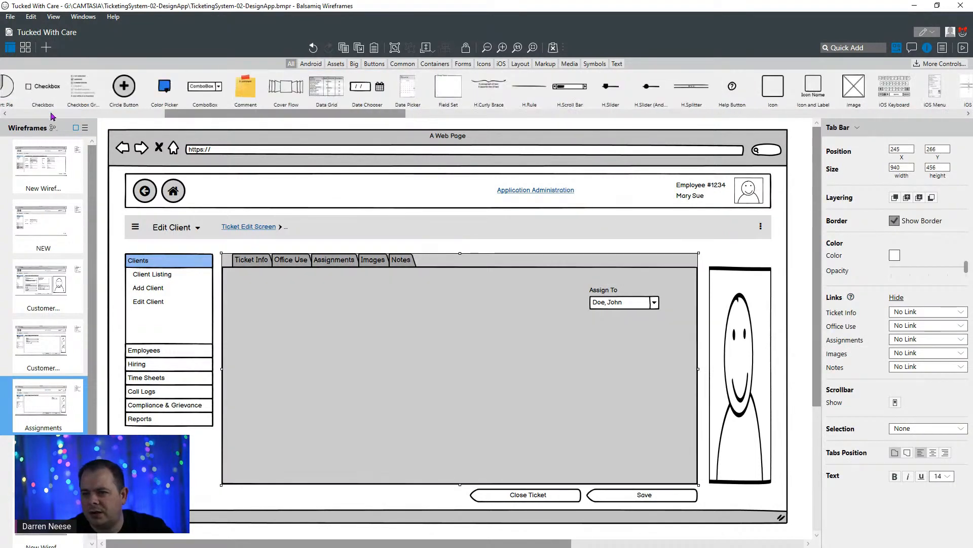
left_click(51, 114)
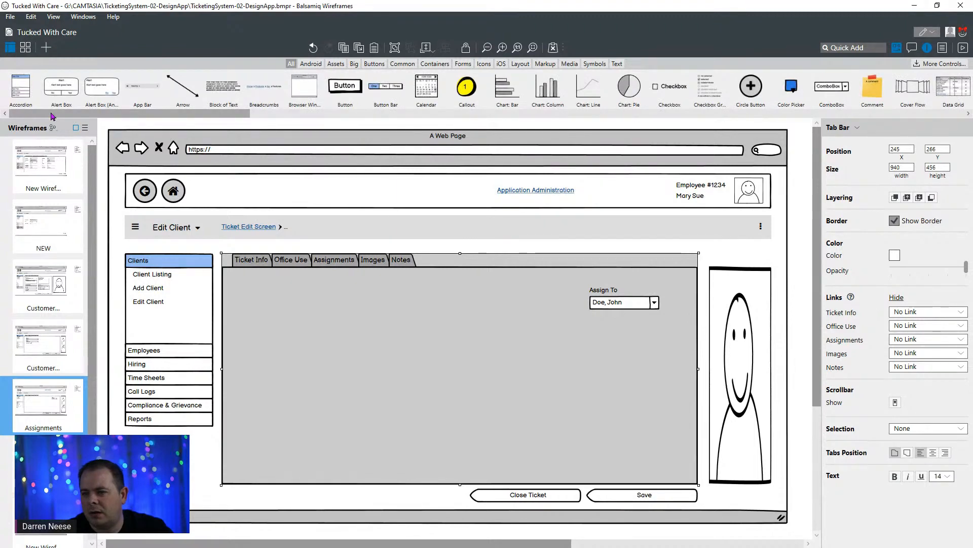
left_click(262, 117)
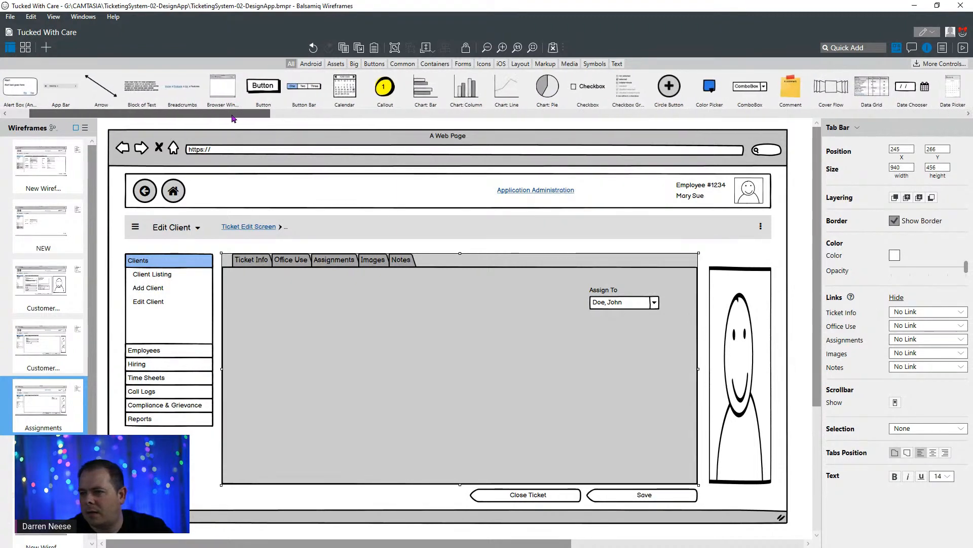
left_click_drag(264, 118, 324, 334)
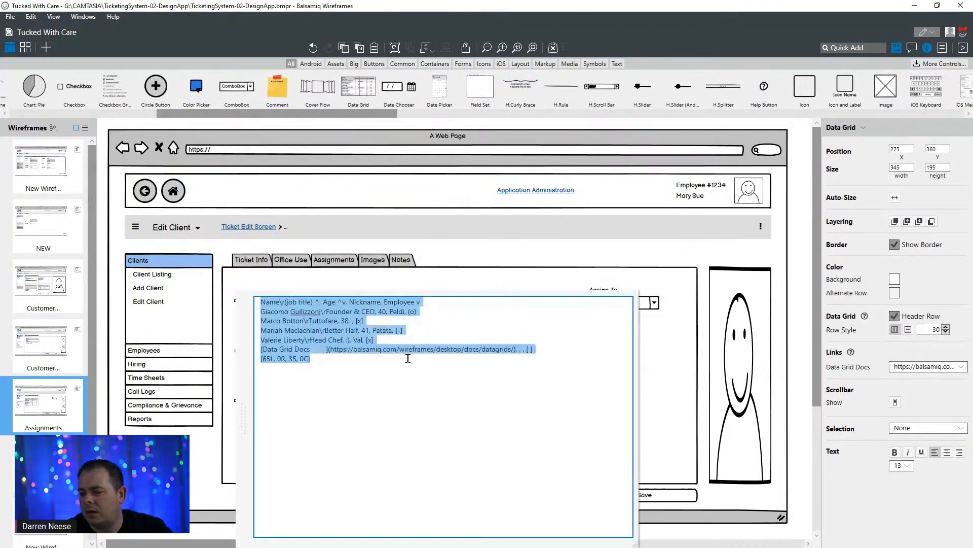
- Rename the data grid's first column header from Name to "Person Assigned To" in the grid's text
double_click(405, 358)
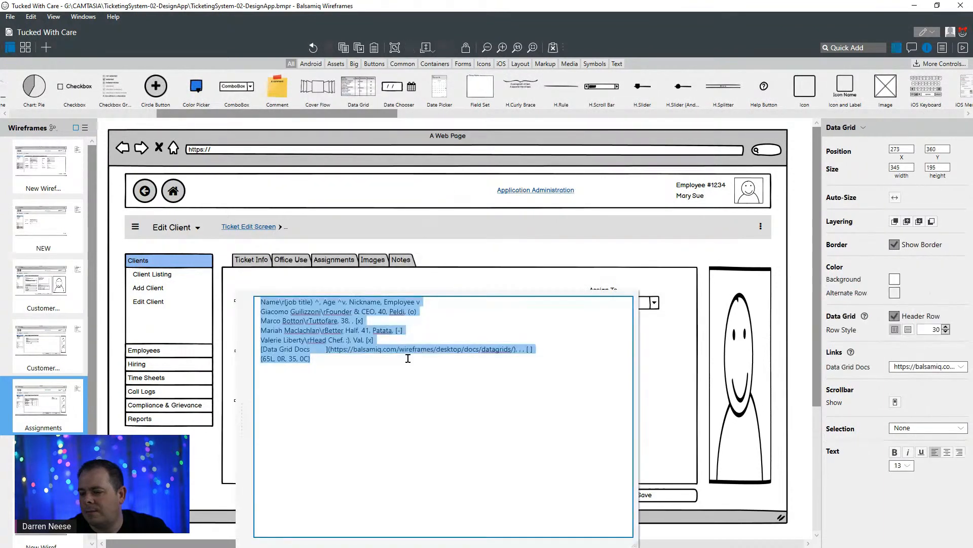
double_click(270, 303)
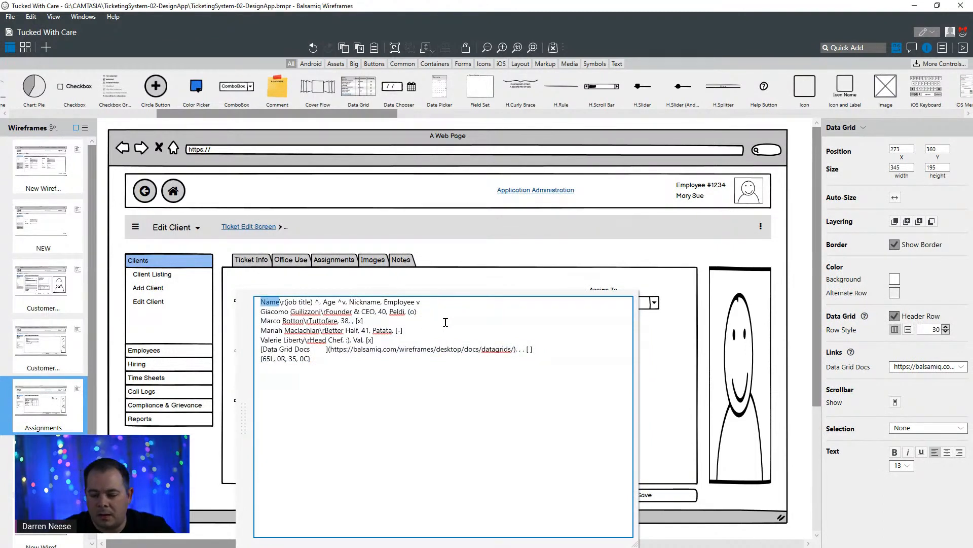
type("Perso")
type("n Assgi")
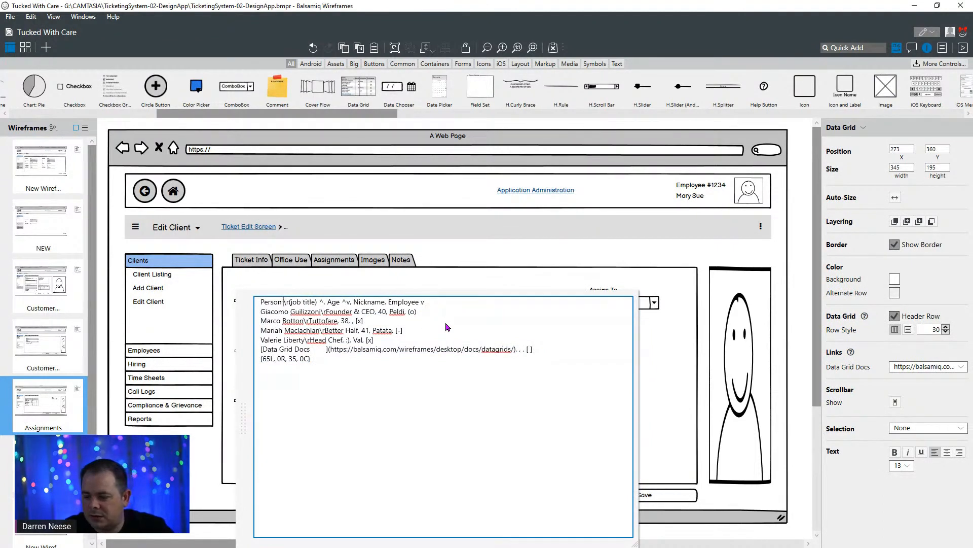
key("BackSpace")
key("BackSpace")
type("igned To")
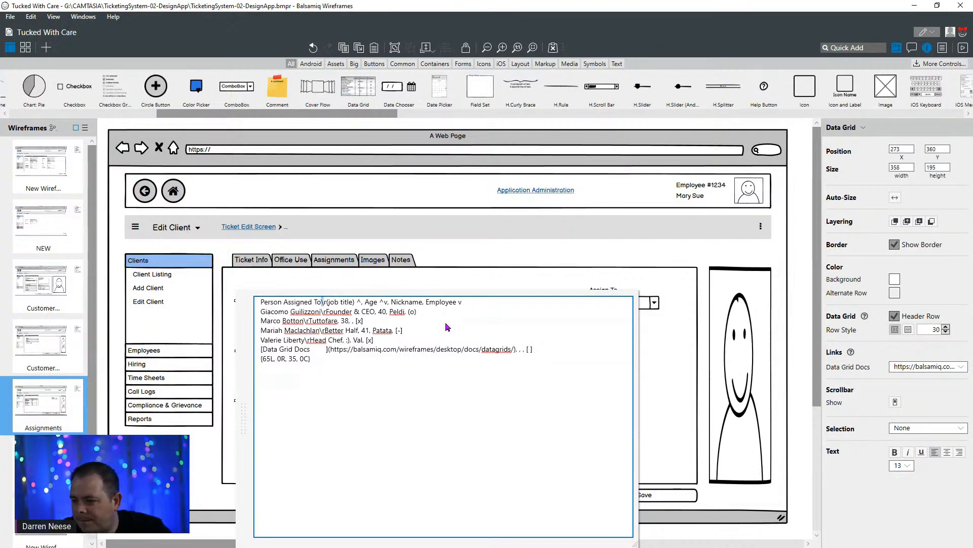
- Remove the job title line and sort marker from the Person Assigned To header, keeping a comma before Age, and finish editing the grid
key("Delete")
key("Delete")
key("Delete")
key("ctrl+shift+Right")
key("ctrl+shift+Right")
key("Delete")
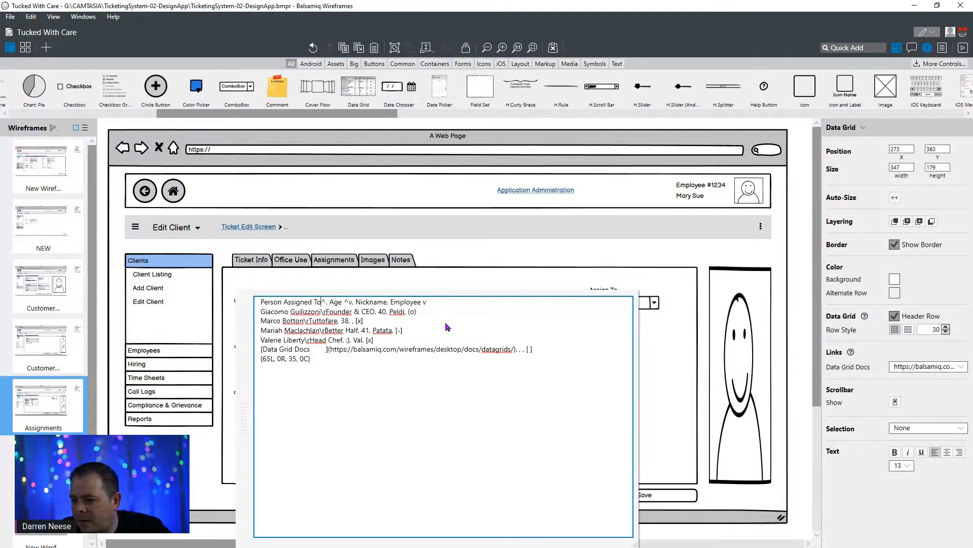
key("Delete")
key("Delete")
key("Delete")
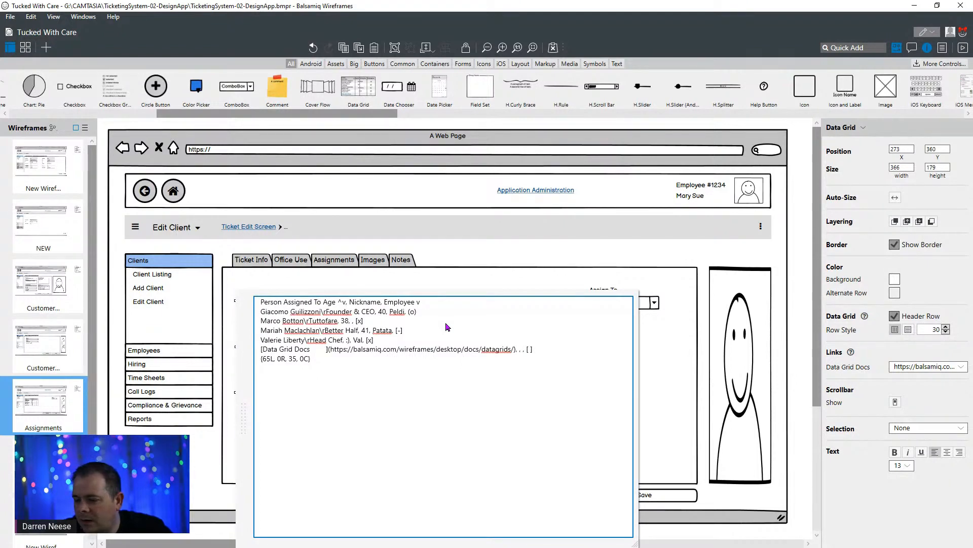
type(",")
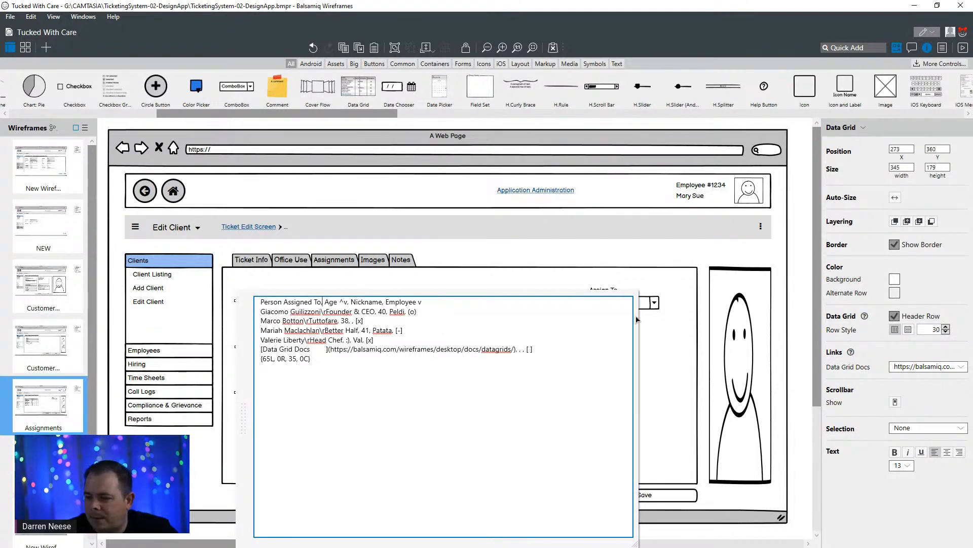
left_click(678, 393)
left_click(601, 385)
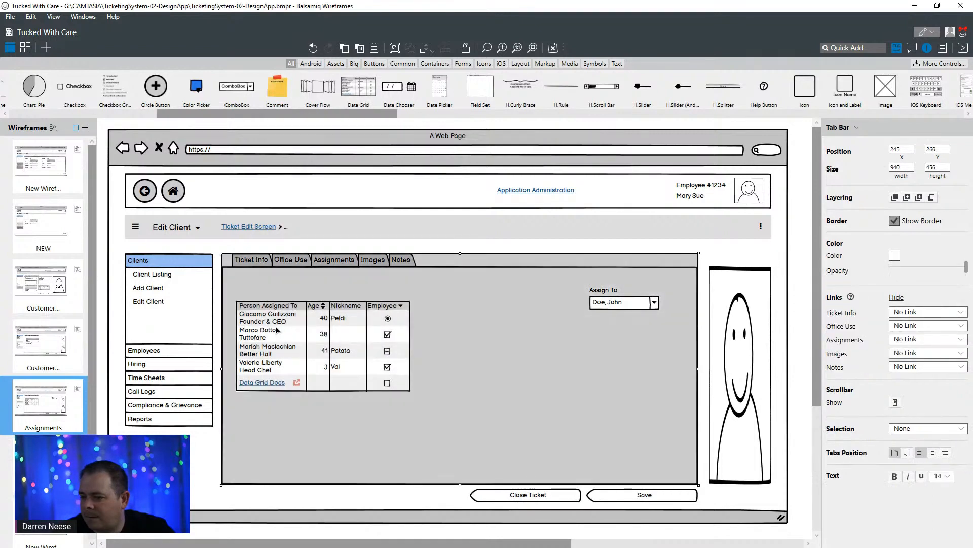
double_click(304, 340)
left_click(323, 366)
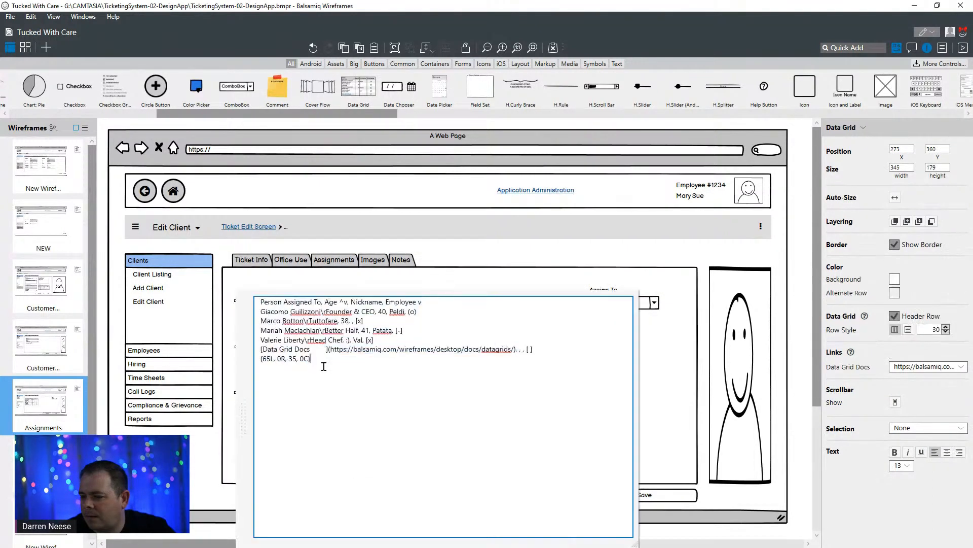
key("shift+Home")
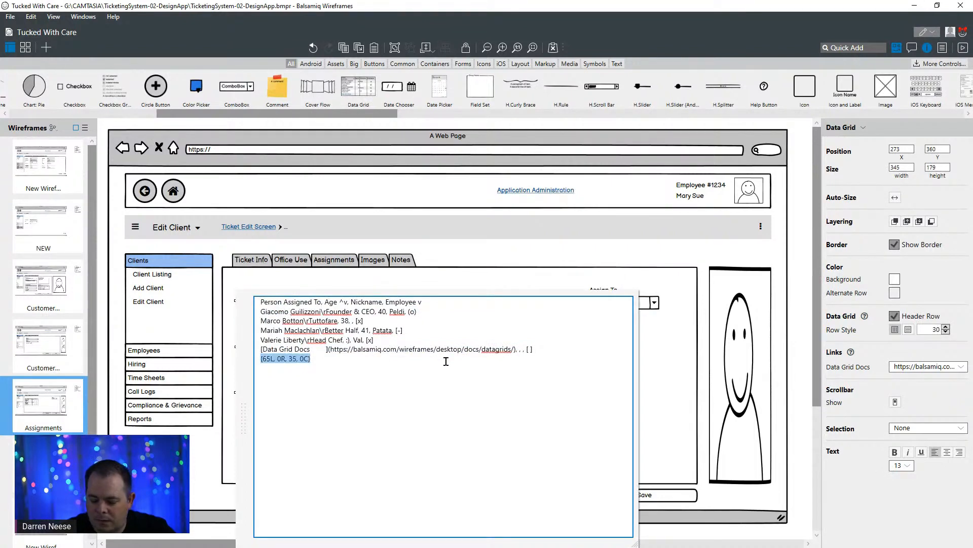
left_click(513, 286)
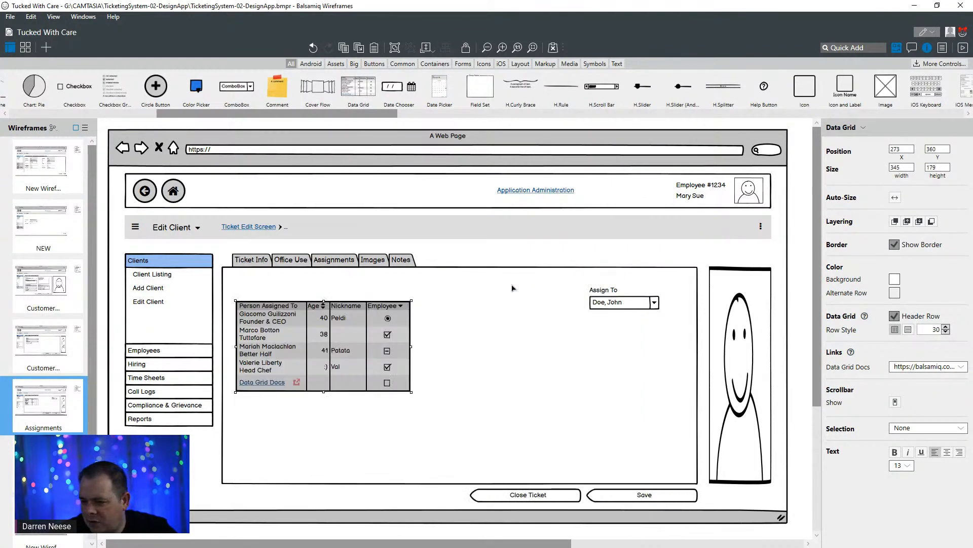
- Delete the column width and alignment line {65L, 0R, 35, 0C} from the end of the data grid's text
left_click(326, 341)
double_click(326, 341)
left_click(331, 359)
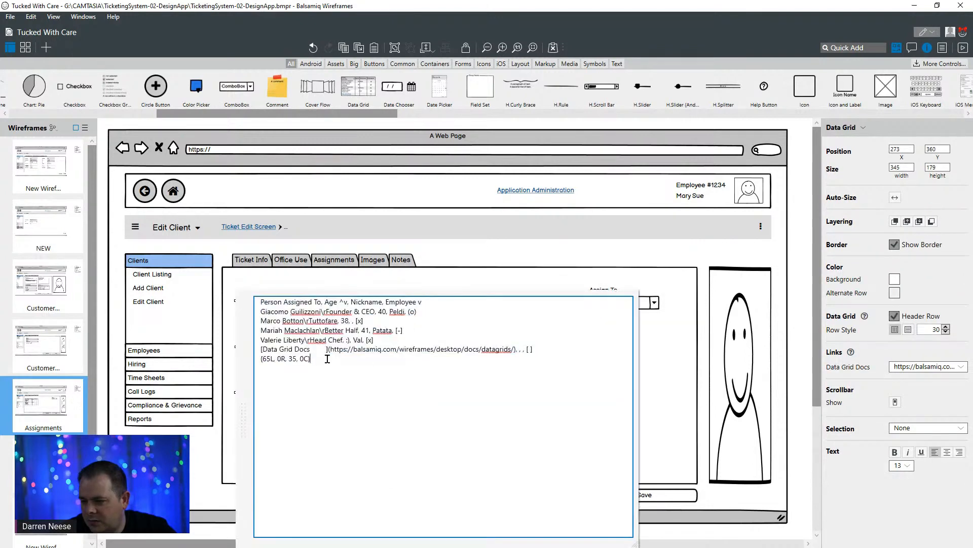
key("shift+Home")
key("BackSpace")
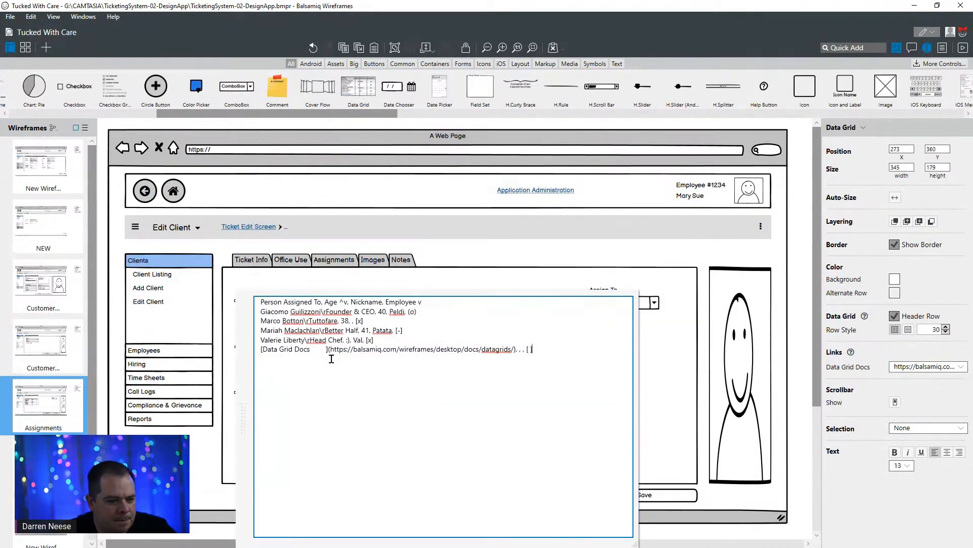
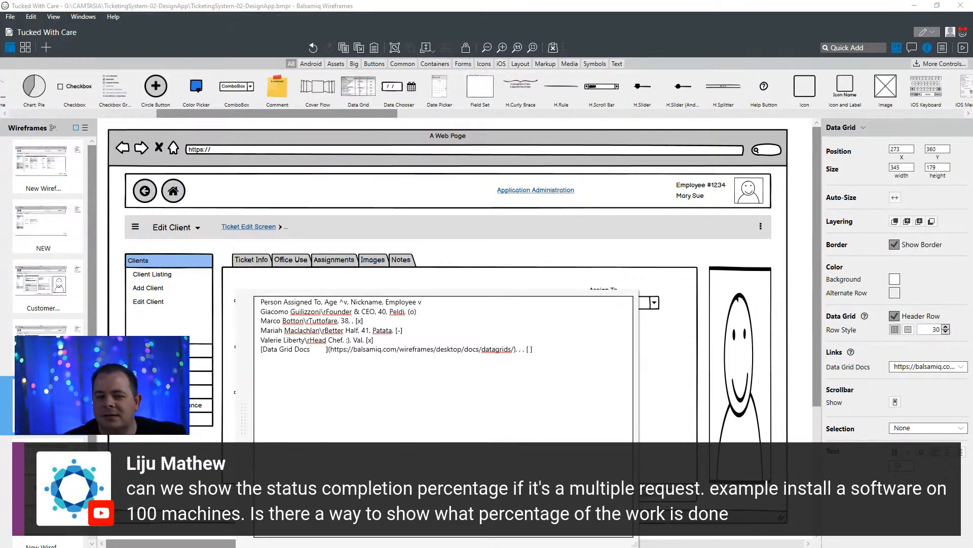
- Switch to the My Ticketing System diagram in DrawSQL and add a PercentageComplete column to the RequestNotes table
left_click(532, 349)
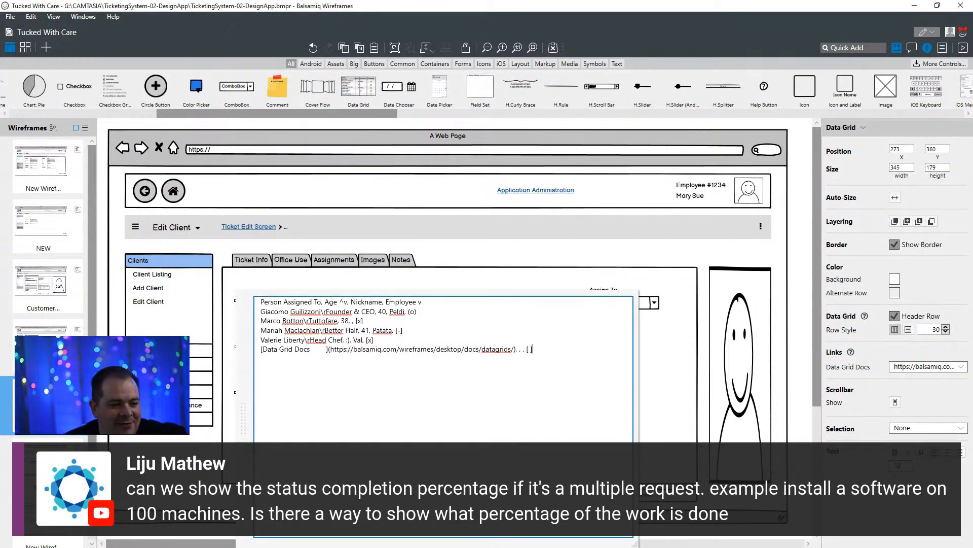
key("alt+Tab")
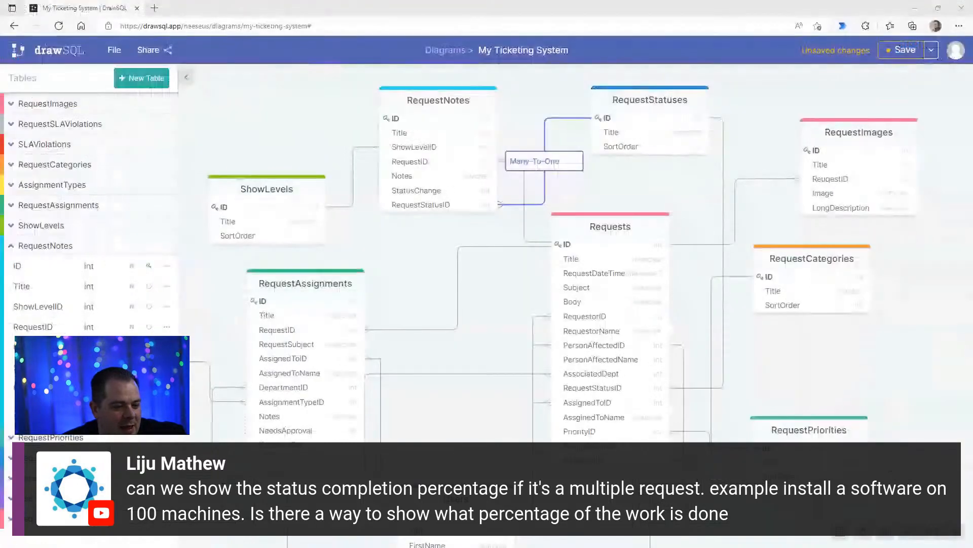
left_click(473, 280)
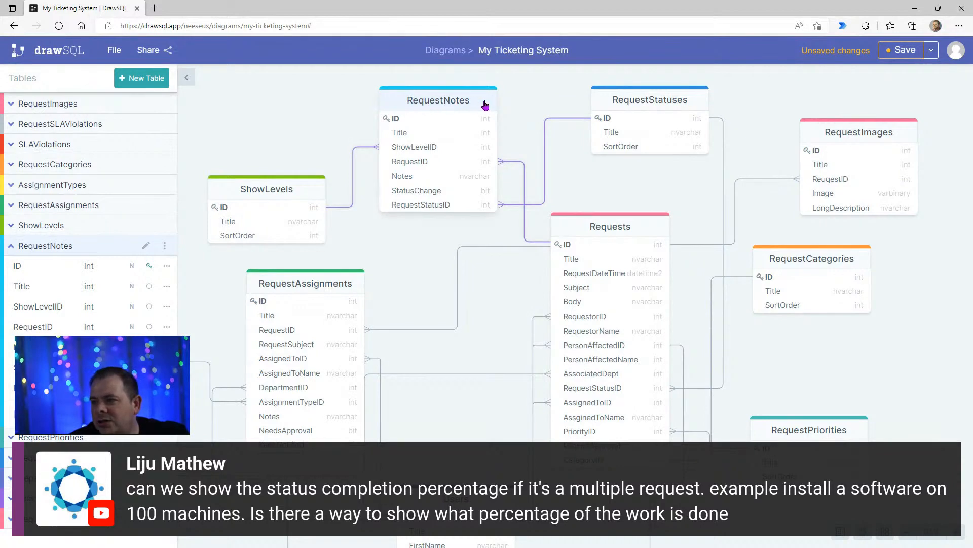
left_click_drag(447, 104, 447, 104)
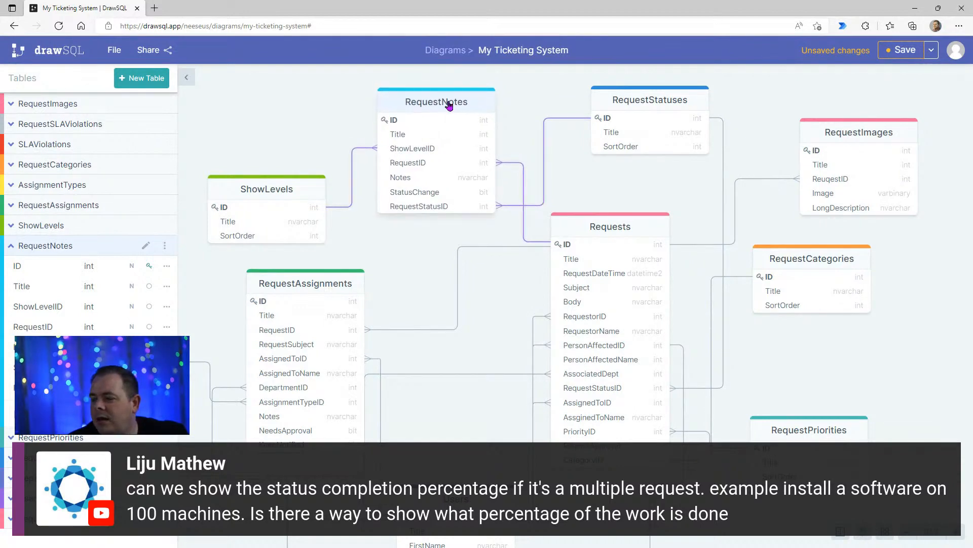
left_click(449, 104)
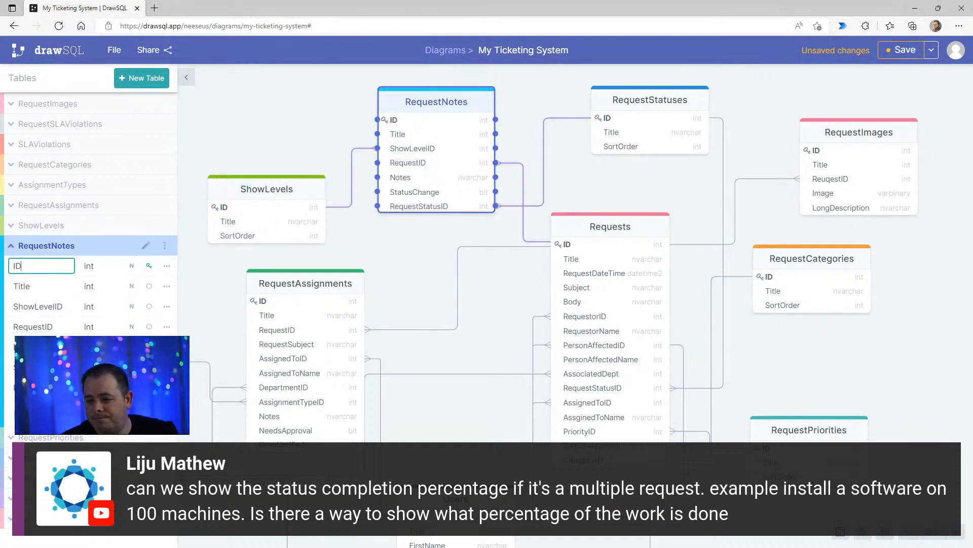
key("Return")
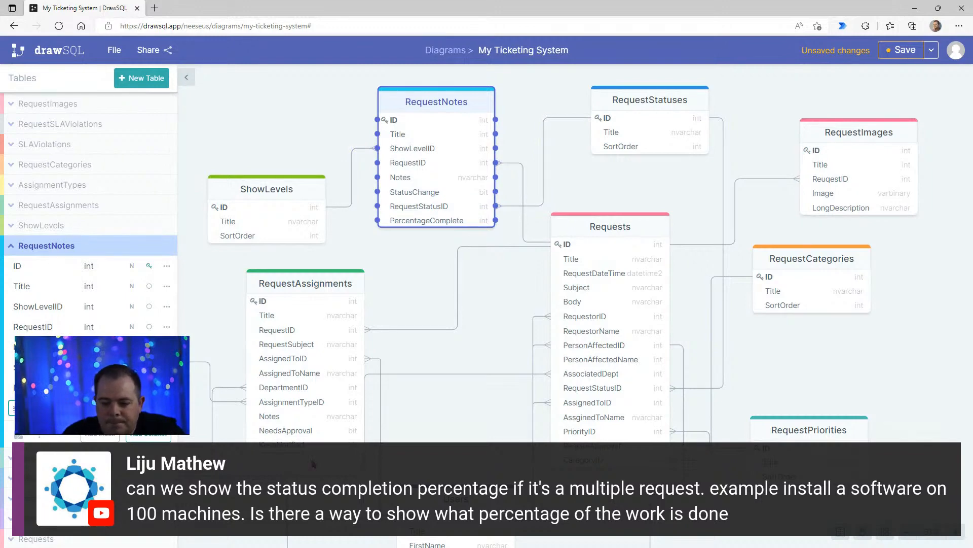
- Set the PercentageComplete column's data type to decimal and shift the RequestNotes table slightly up in the diagram
left_click(96, 407)
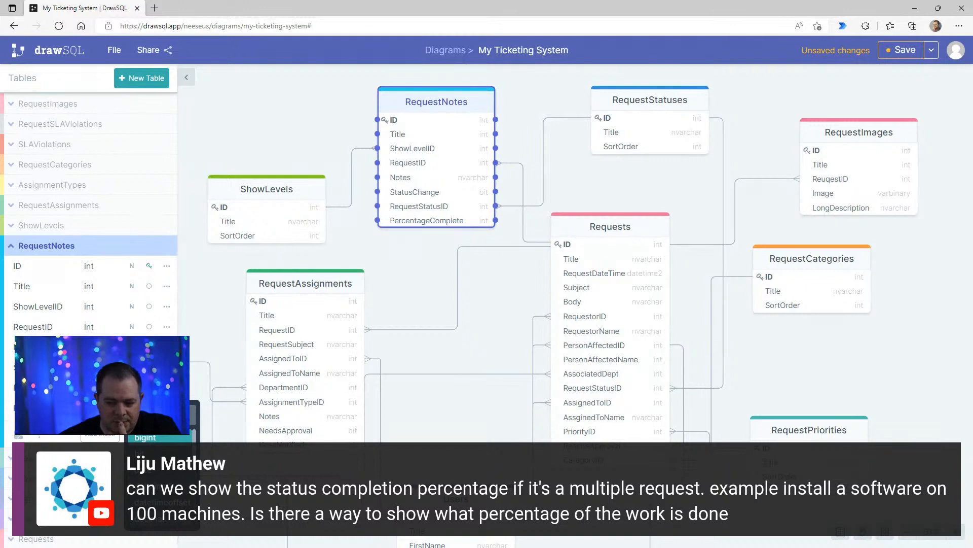
left_click(169, 526)
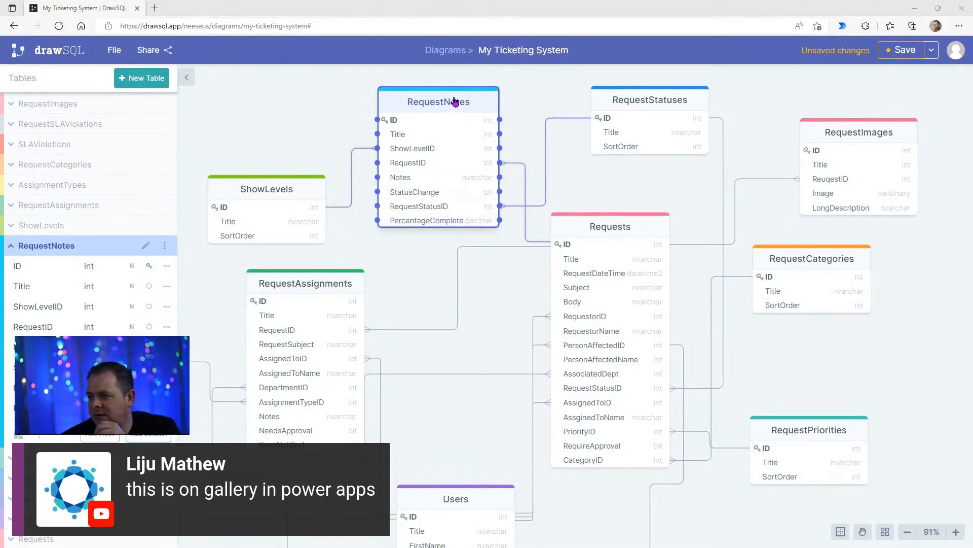
left_click_drag(456, 101, 453, 93)
left_click(418, 255)
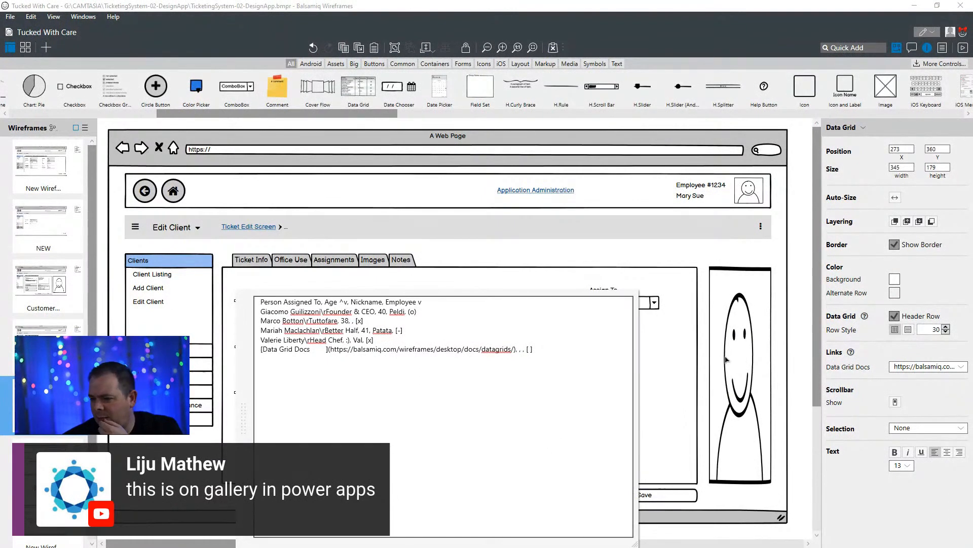
- Switch back to Balsamiq Wireframes, finish editing the data grid's text and move the grid up to about X 269, Y 329
left_click(719, 260)
left_click(721, 261)
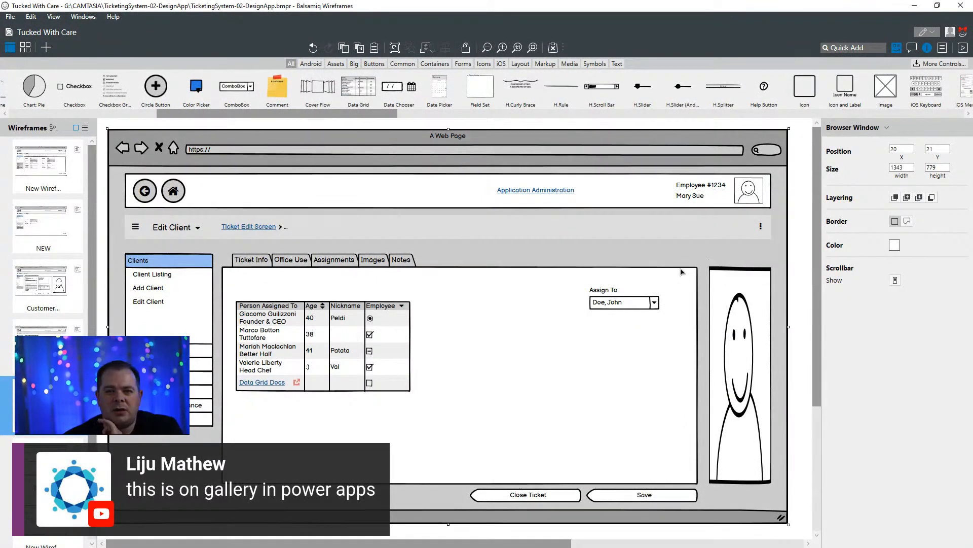
left_click(373, 349)
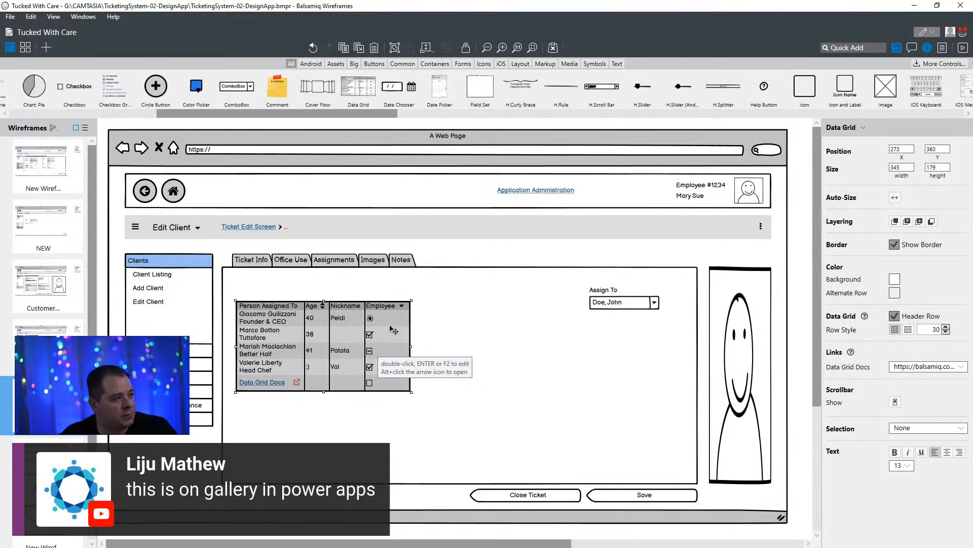
mouse_move(321, 355)
left_mouse_down()
mouse_move(329, 348)
mouse_move(318, 339)
left_mouse_up()
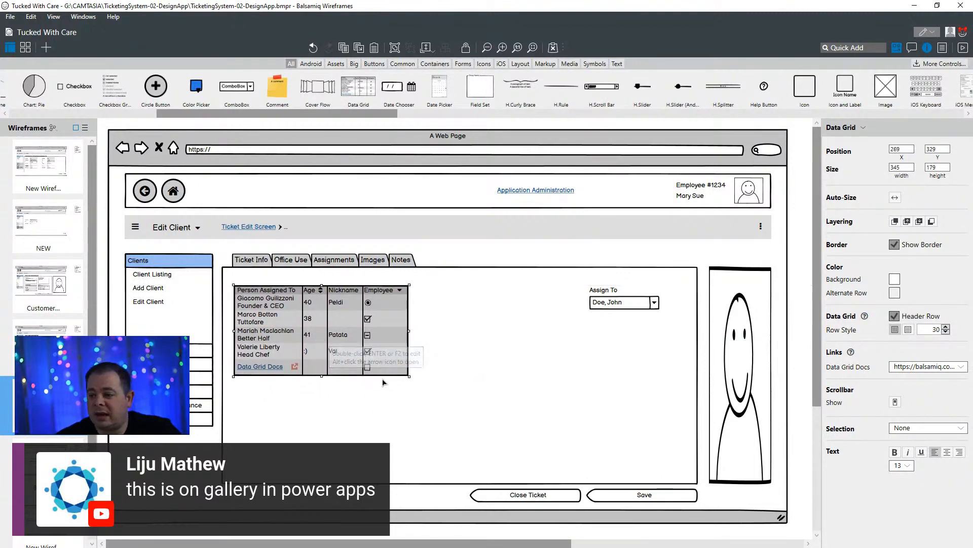
- Resize the data grid to about 604 wide and 318 high inside the tab container
left_click(412, 336)
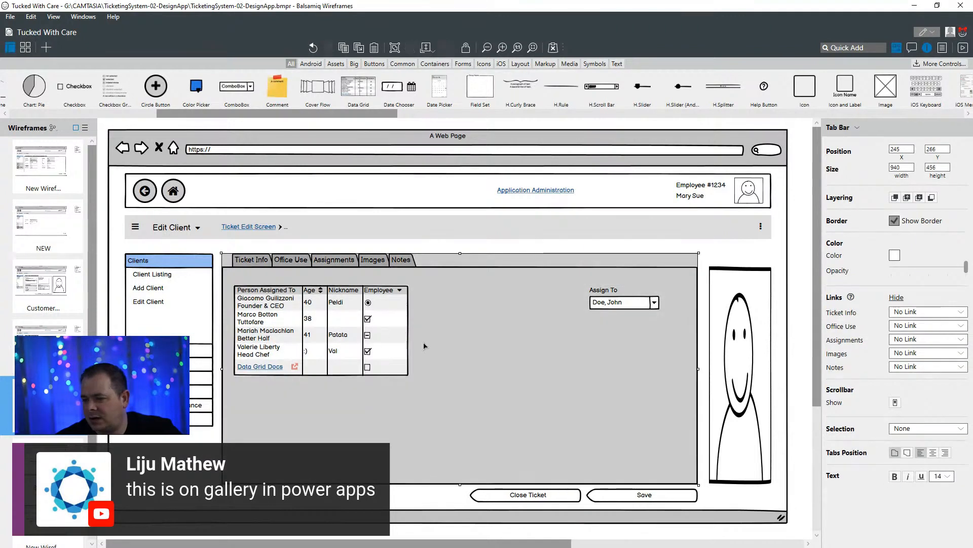
left_click(372, 344)
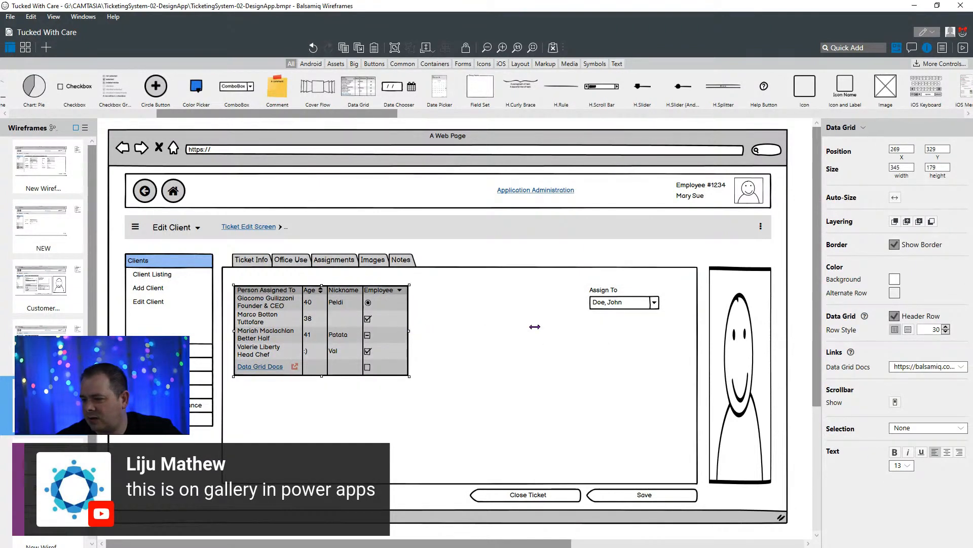
left_click_drag(535, 327, 541, 327)
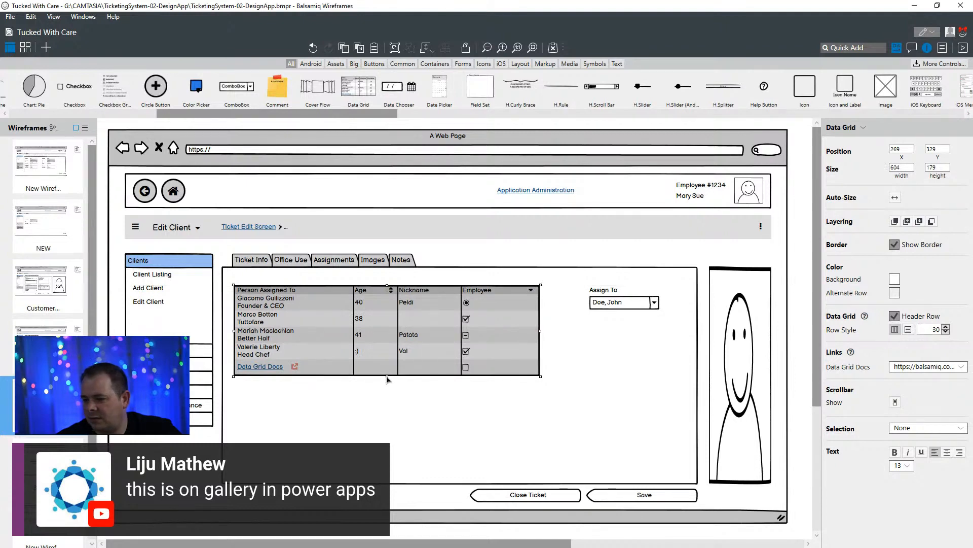
left_click_drag(387, 375, 387, 445)
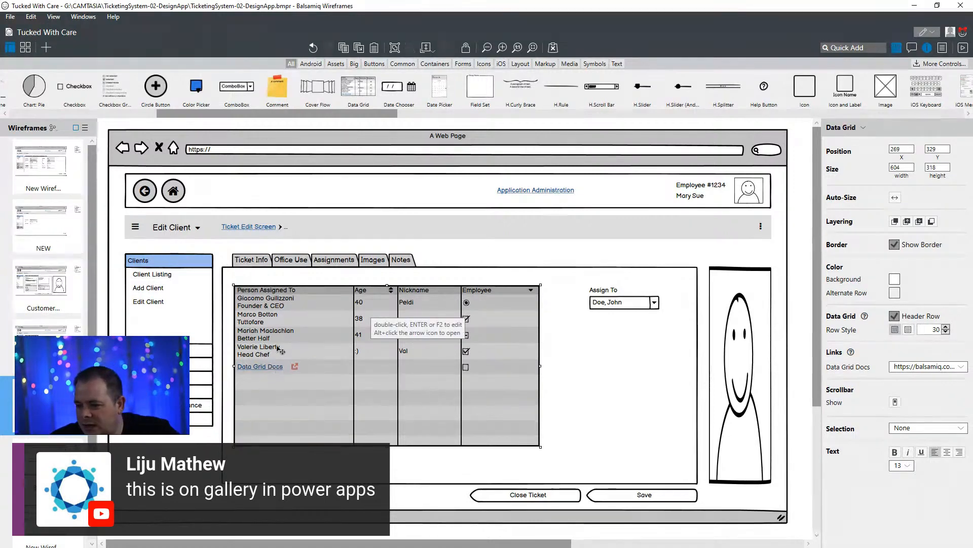
- Delete the line break and job title "\rFounder & CEO" from the first person's row in the data grid's text
double_click(287, 307)
left_click(388, 307)
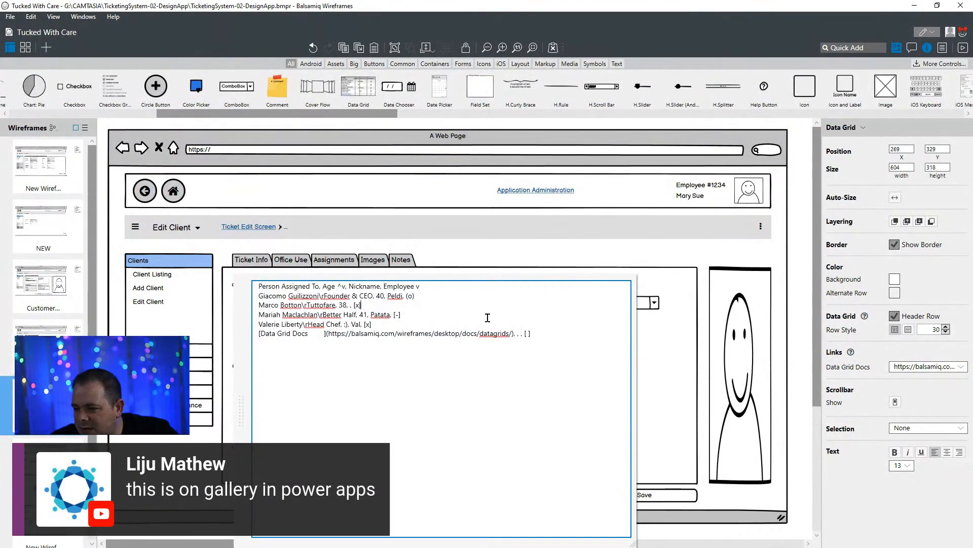
left_click(317, 297)
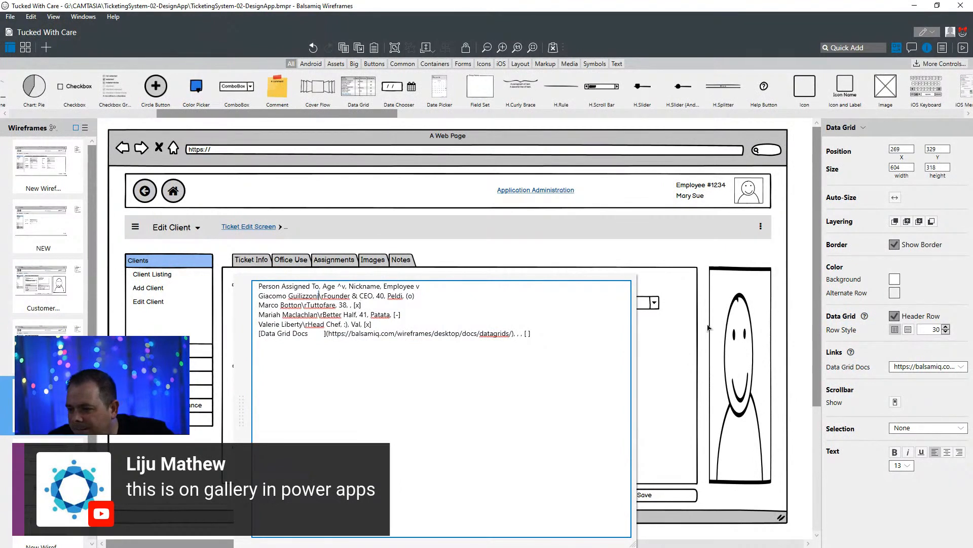
key("shift+Right")
key("shift+Right")
key("shift+Right")
key("shift+Right")
key("shift+Right")
key("shift+Right")
key("shift+Right")
key("shift+Right")
key("shift+Right")
key("shift+Right")
key("shift+Right")
key("shift+Right")
key("shift+Right")
key("shift+Right")
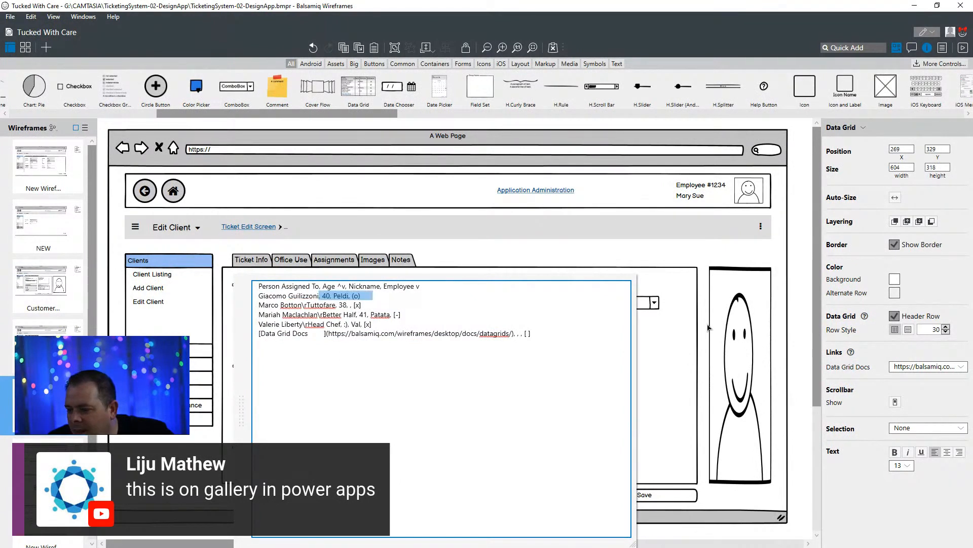
key("Delete")
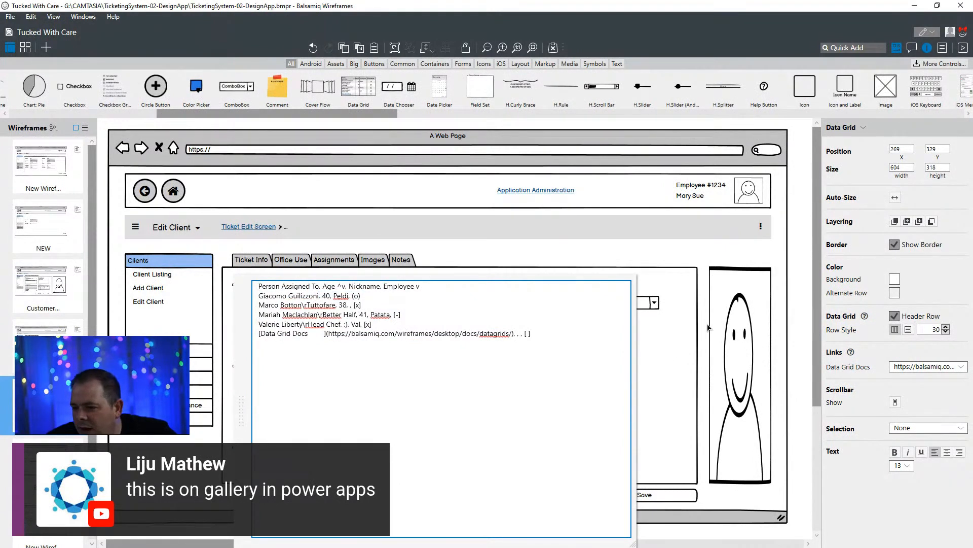
- Rename the Age column header to "Percentage Complete", remove its ^v sort marker, and finish editing the data grid
double_click(327, 286)
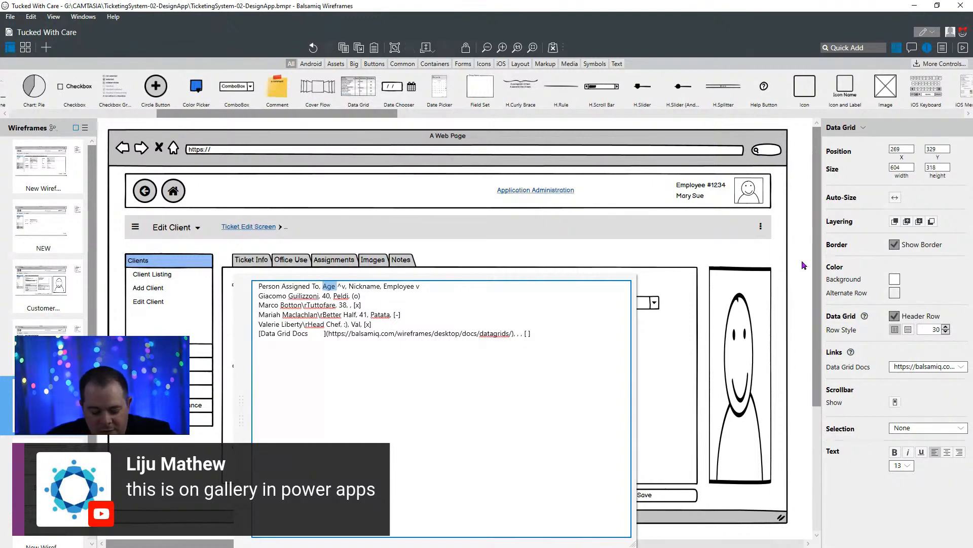
type("Percenta")
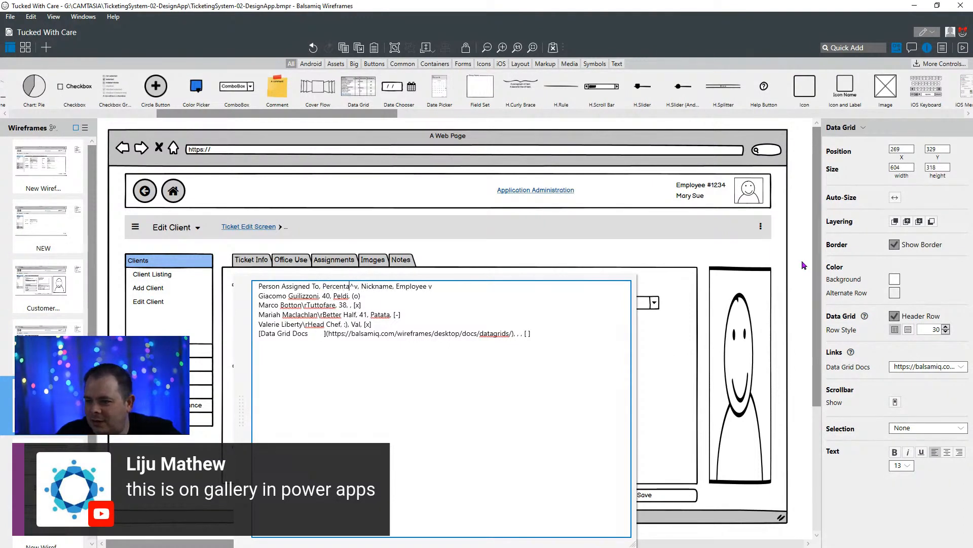
type("ge C")
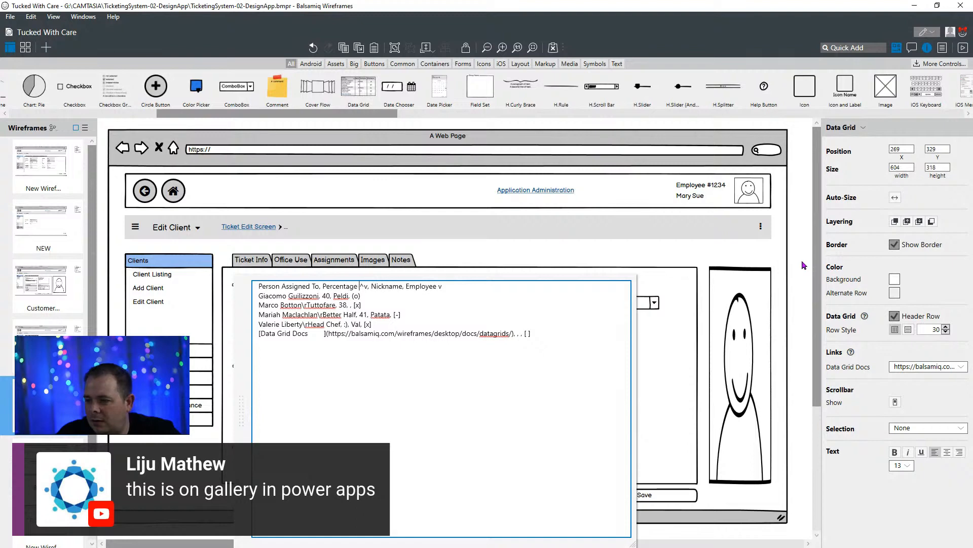
type("omplete")
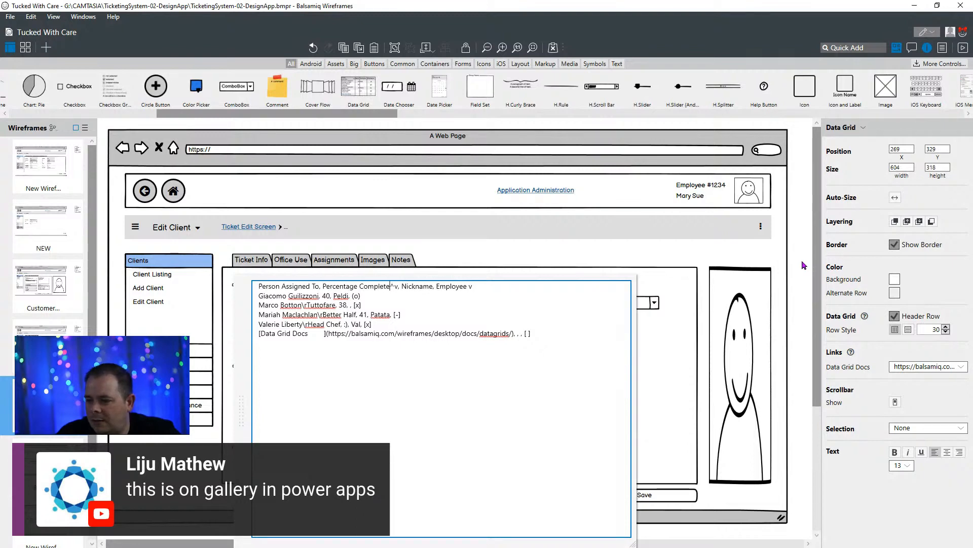
key("Delete")
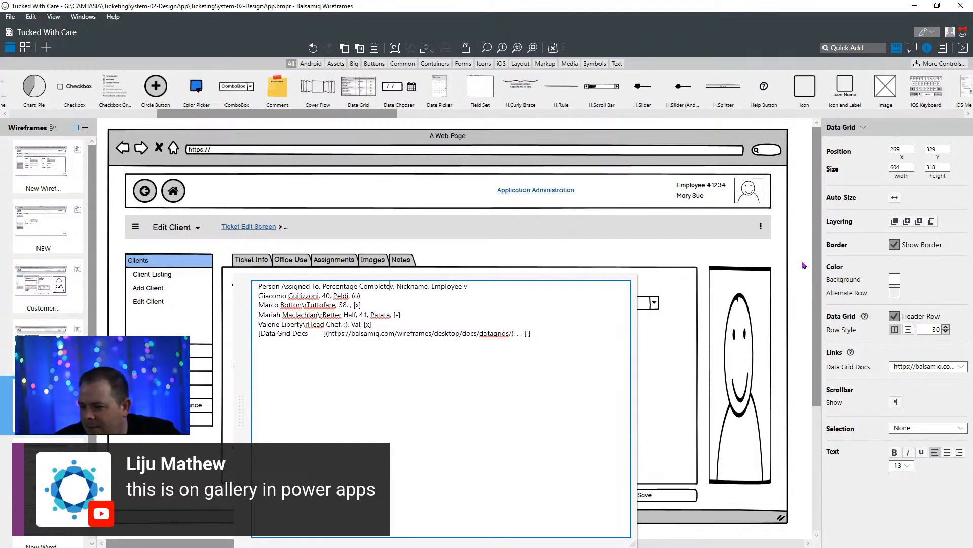
key("Delete")
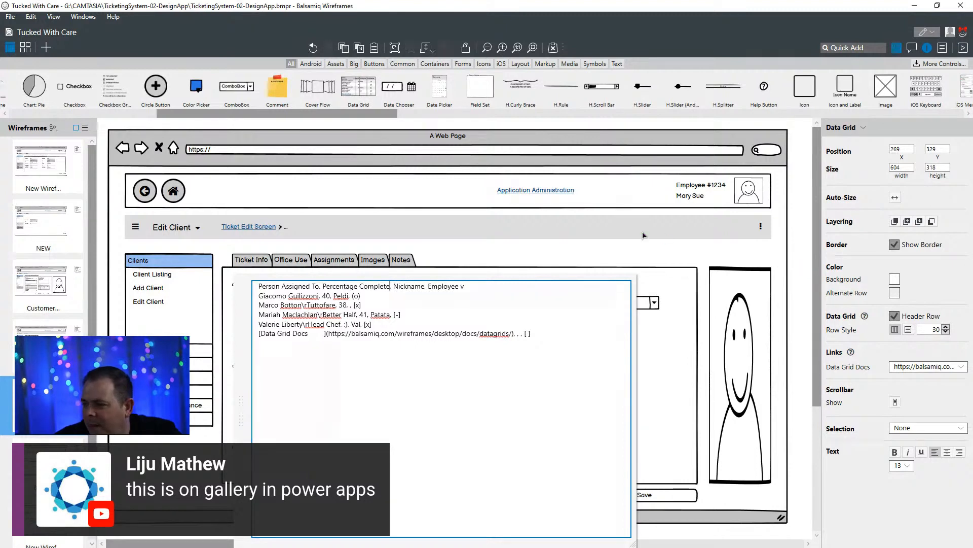
left_click(638, 248)
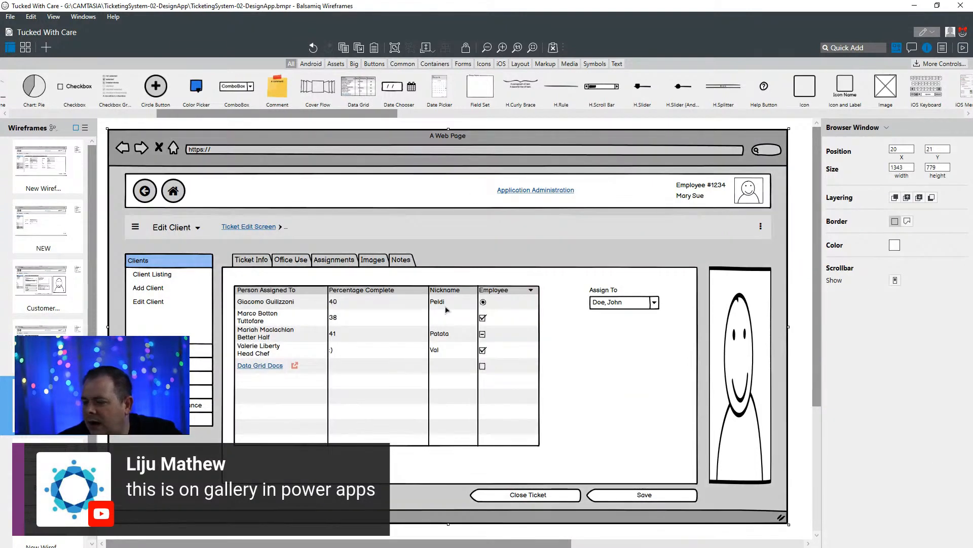
- Switch to the DrawSQL diagram at full window size and examine the RequestNotes and RequestAssignments tables' columns
left_click_drag(593, 0, 440, 201)
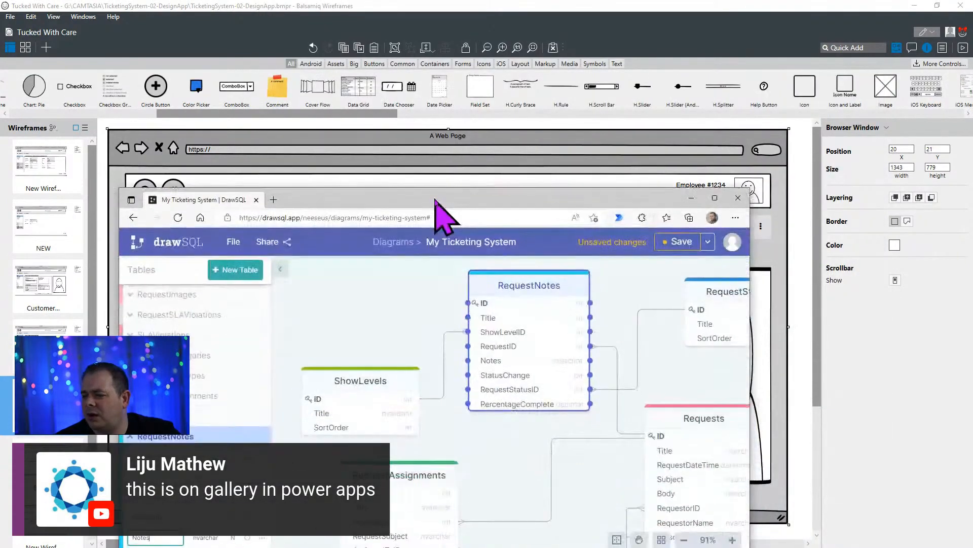
double_click(438, 200)
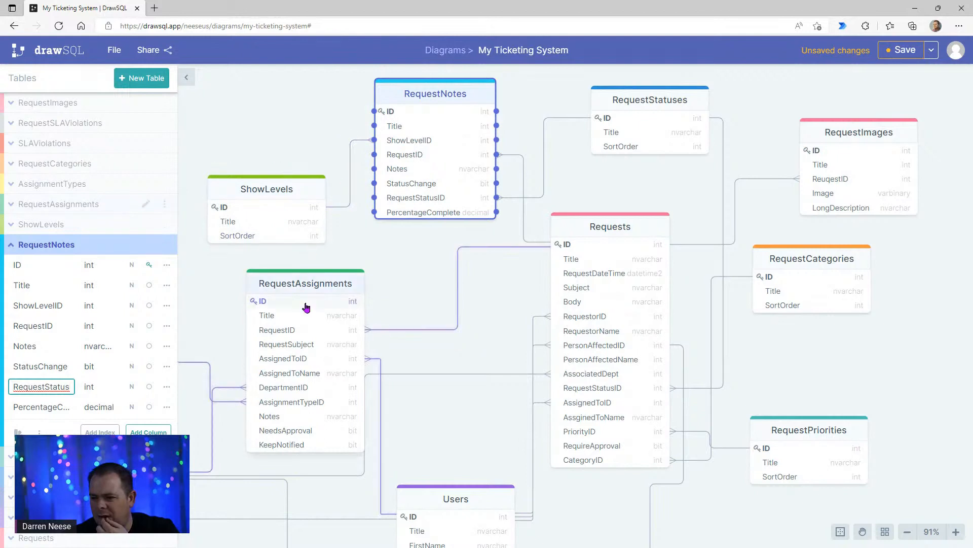
left_click(323, 297)
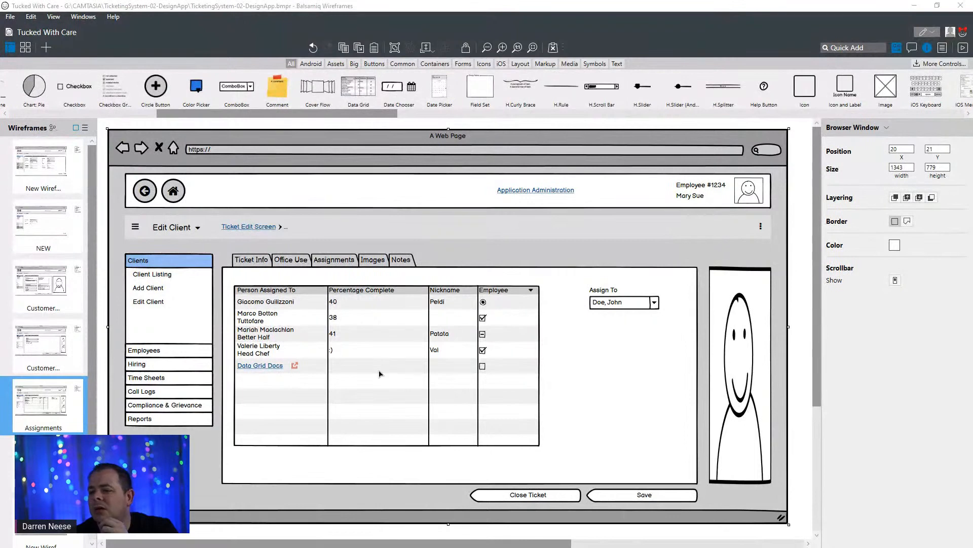
- Switch back to Balsamiq Wireframes and open the Assignments data grid's text for editing
left_click(379, 332)
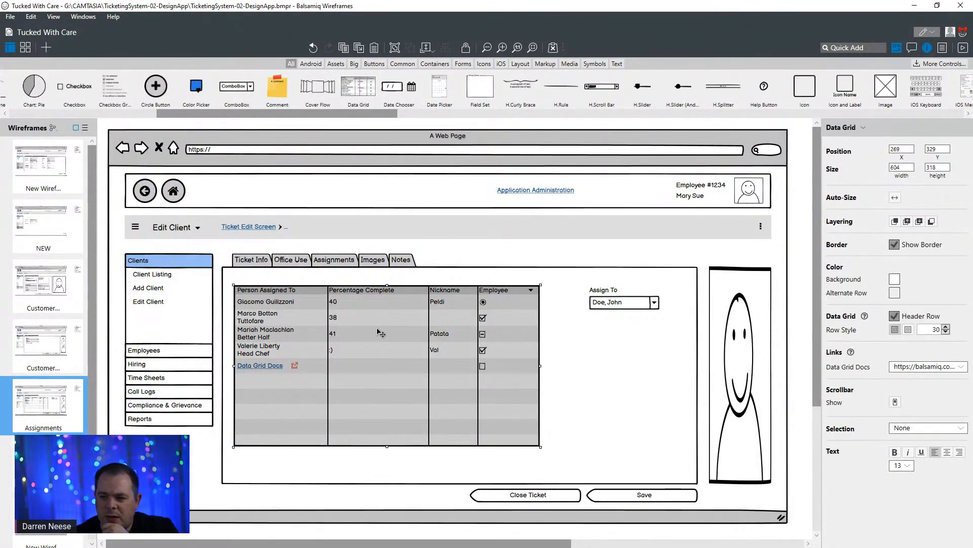
double_click(379, 333)
left_click(387, 309)
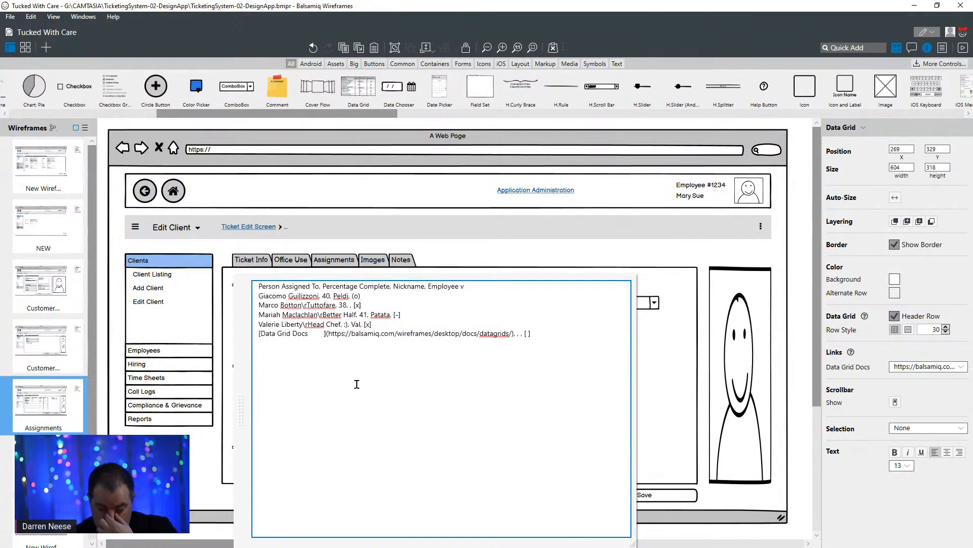
- Reorder the Assignments wireframe's tab bar by moving Images to directly after Ticket Info, before Office Use
left_click(390, 268)
double_click(394, 268)
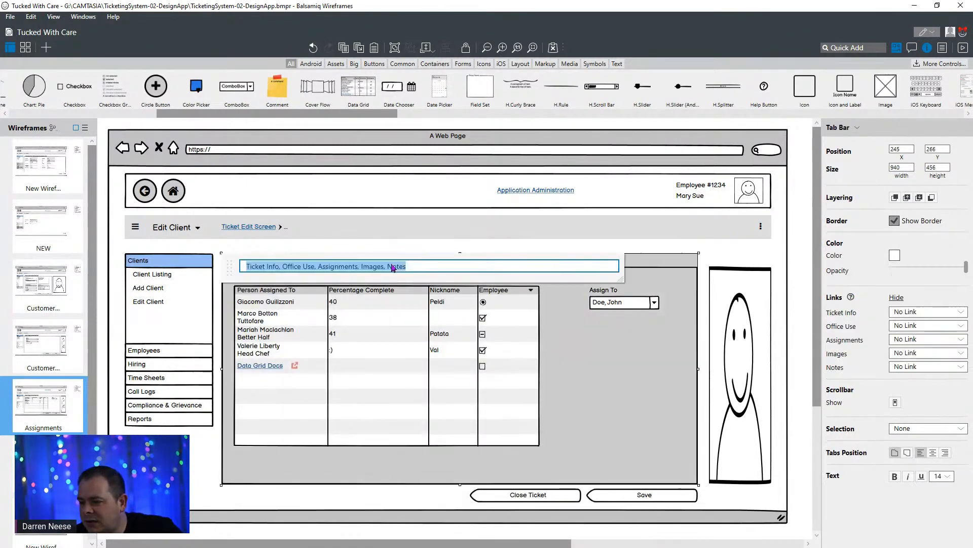
left_click(394, 268)
double_click(373, 268)
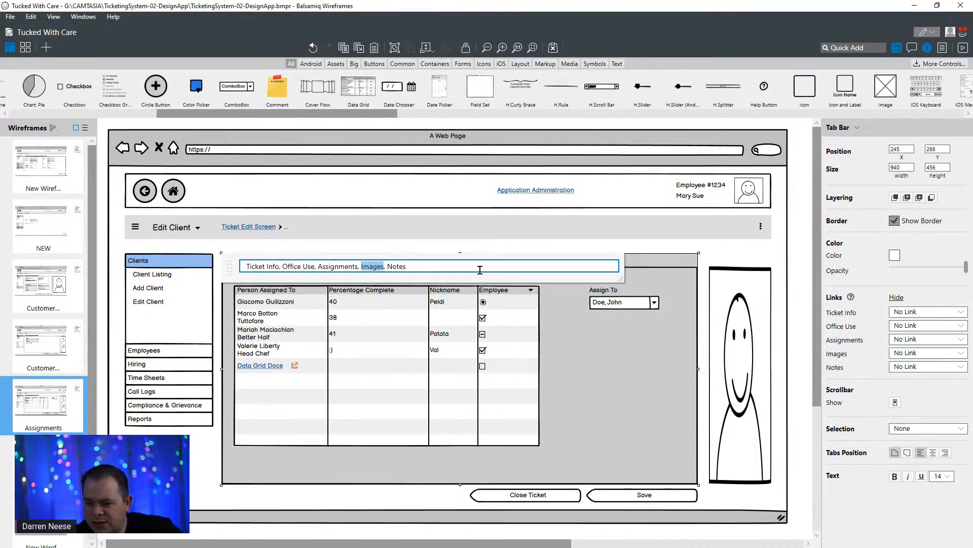
key("Delete")
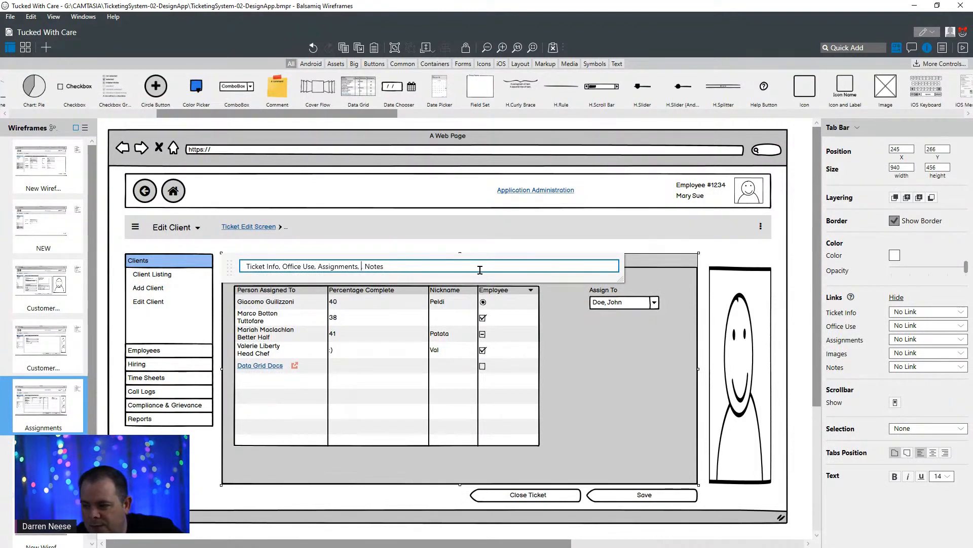
key("Delete")
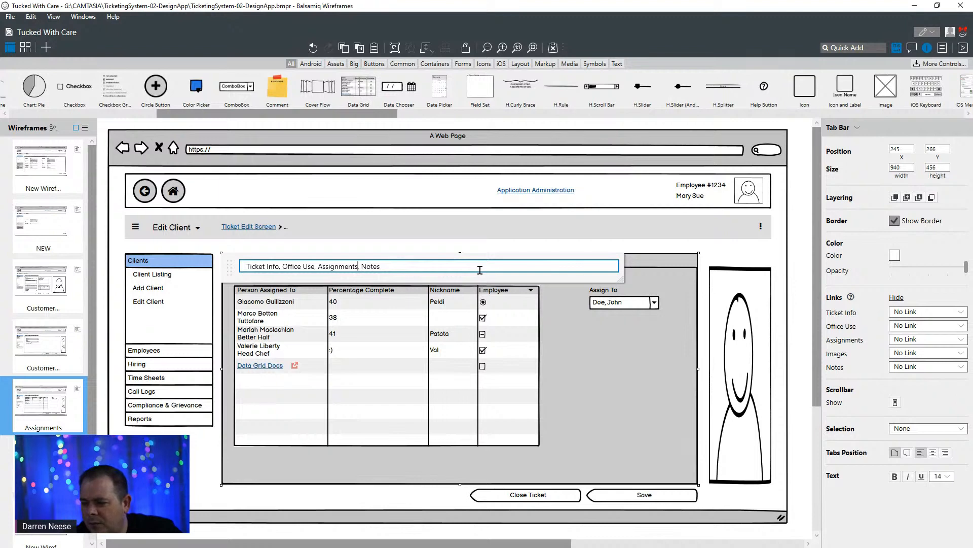
type("Images")
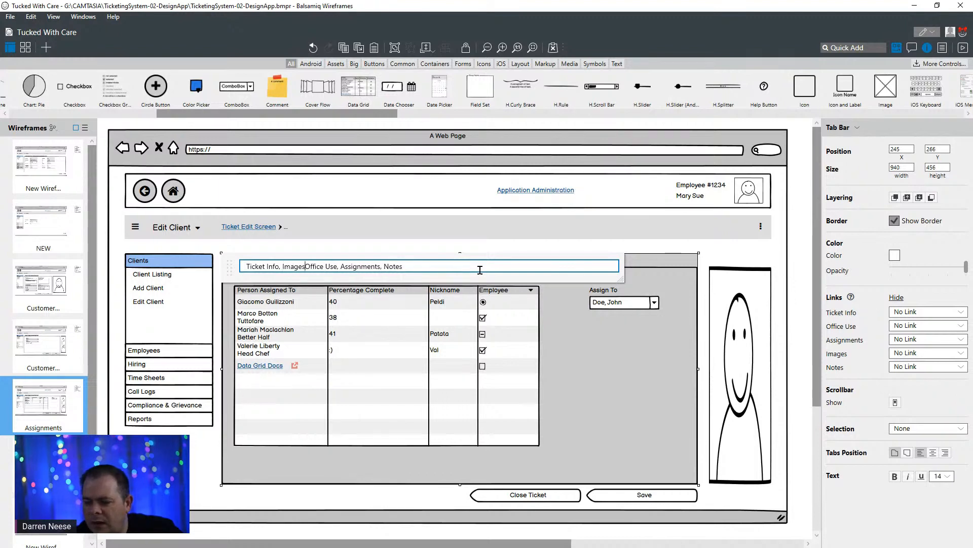
type(",")
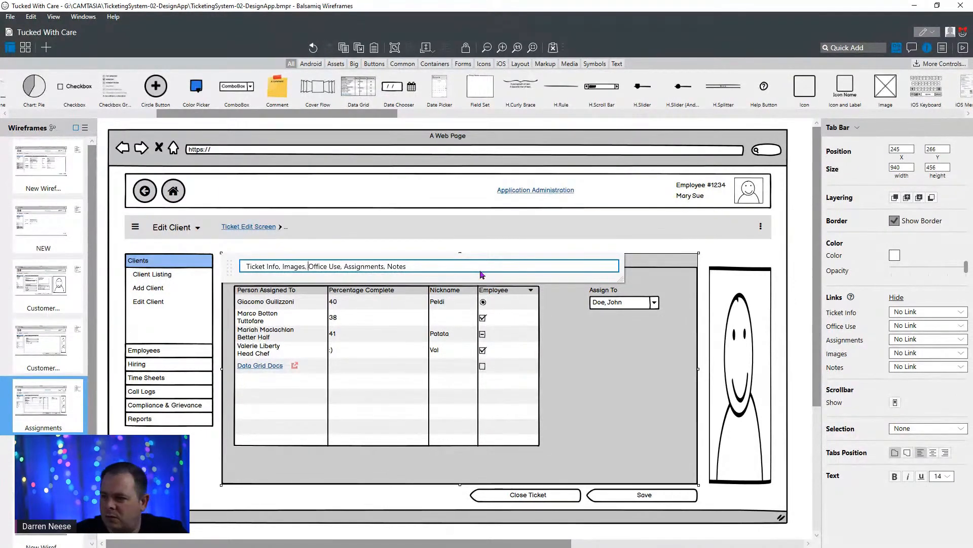
left_click(553, 232)
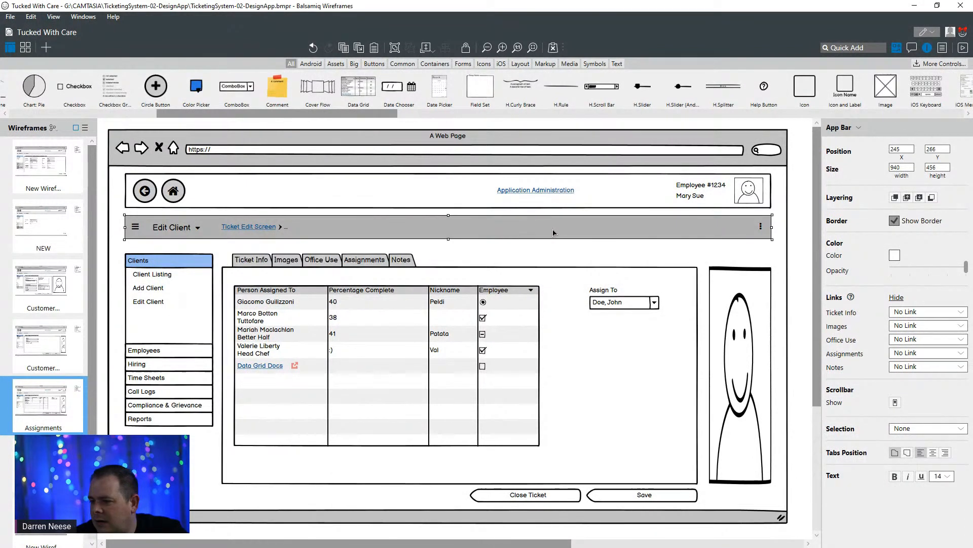
left_click(333, 269)
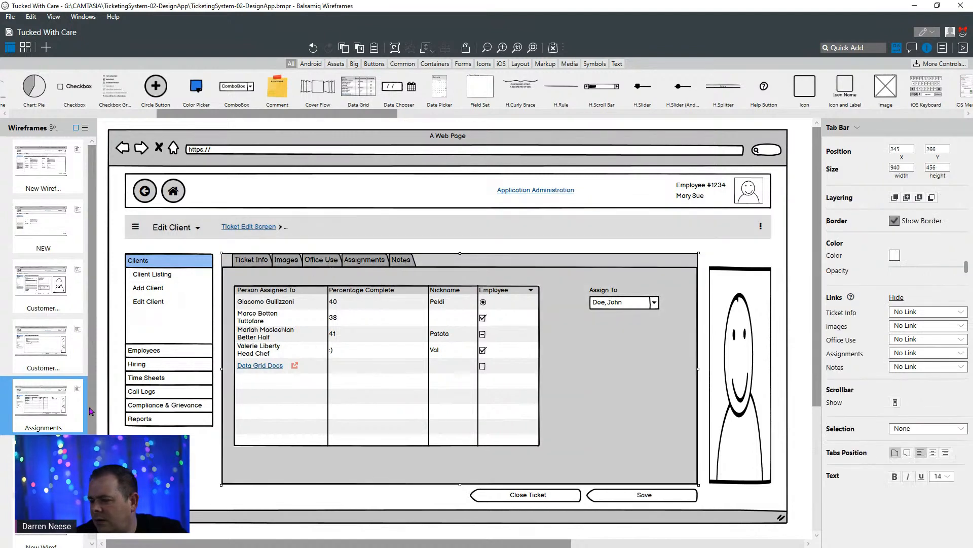
- Rename the "Customer Creates Ticket - Tab 1" wireframe as "Customer Creates Ticket - Ticket Info"
left_click(57, 272)
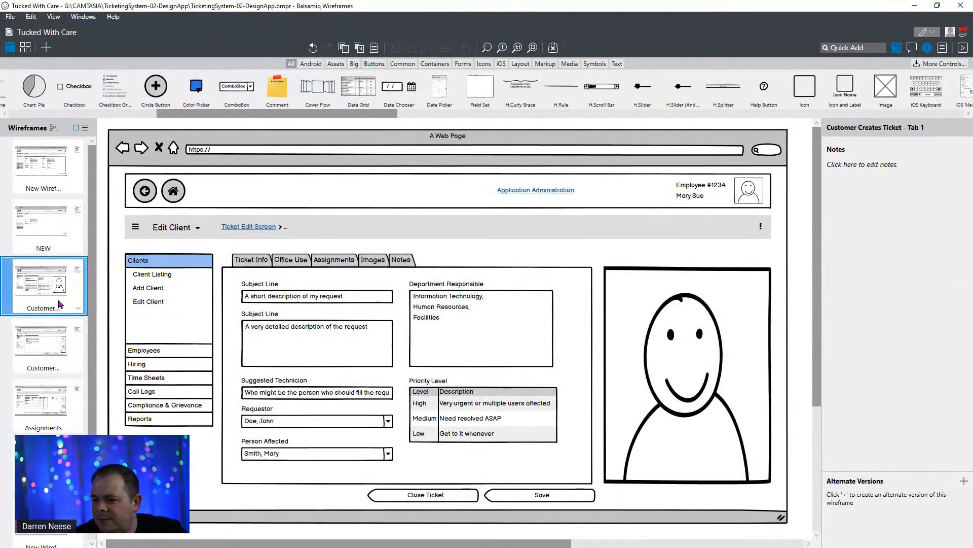
right_click(61, 277)
left_click(87, 284)
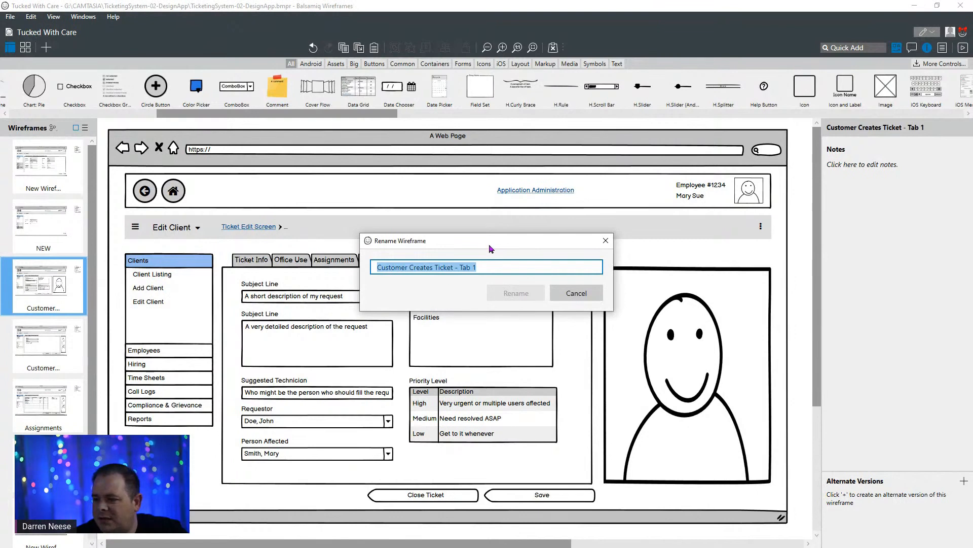
left_click_drag(489, 245, 247, 298)
left_click(219, 321)
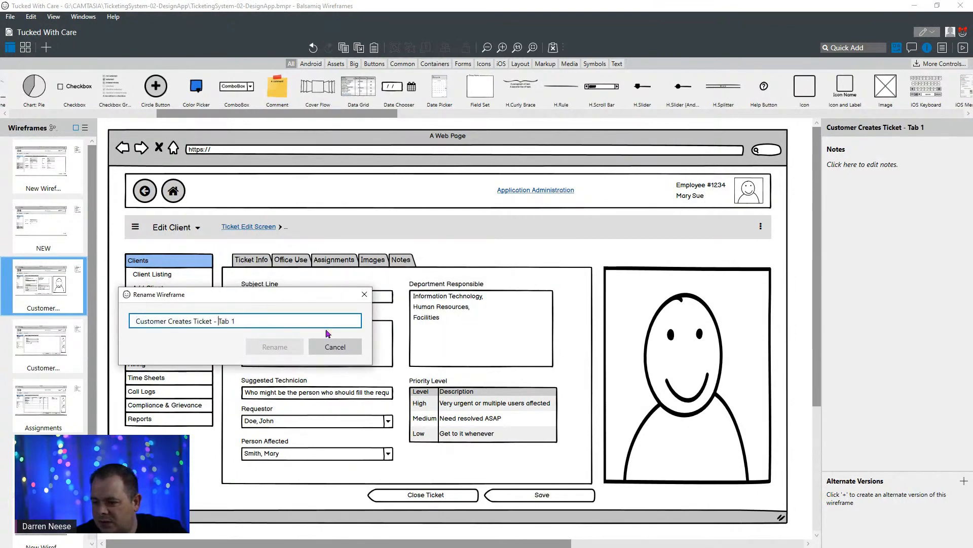
key("shift+End")
type("Tic")
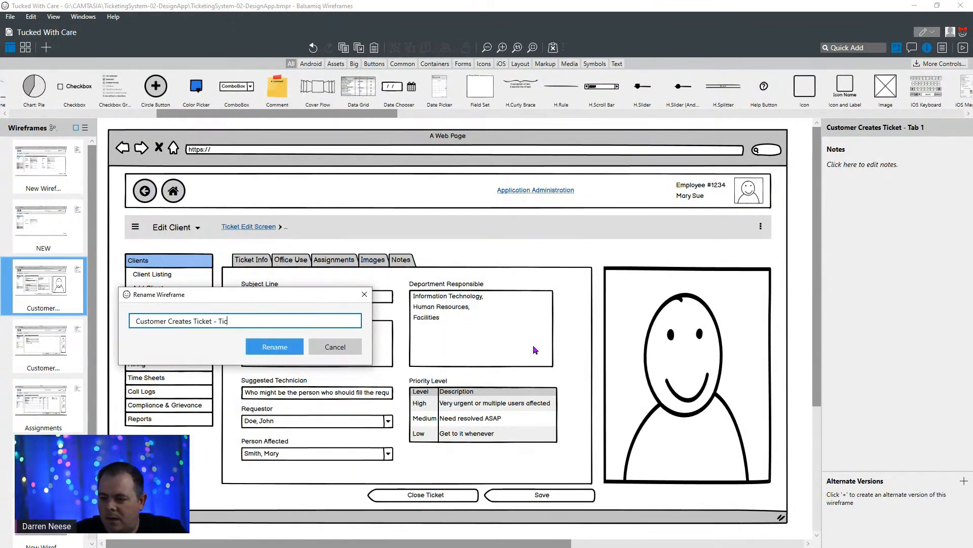
type("ket Info")
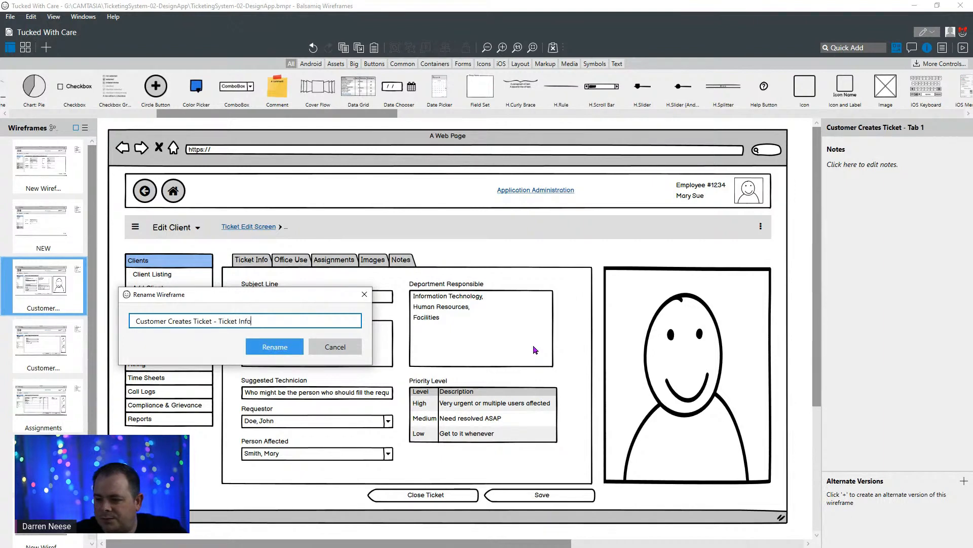
key("Return")
- Rename the "Customer Creates Ticket - tab 2" wireframe as "Customer Creates Ticket - Office Use"
left_click(41, 345)
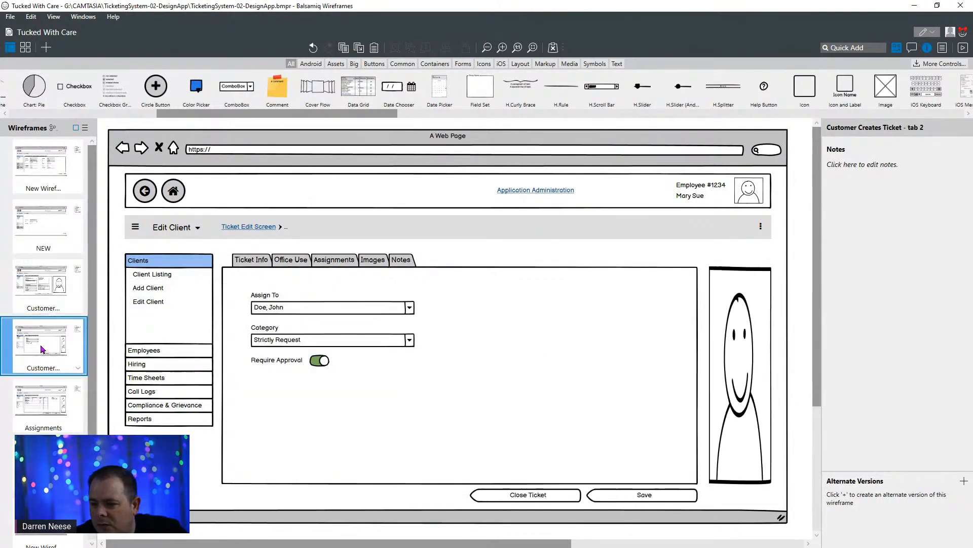
right_click(65, 345)
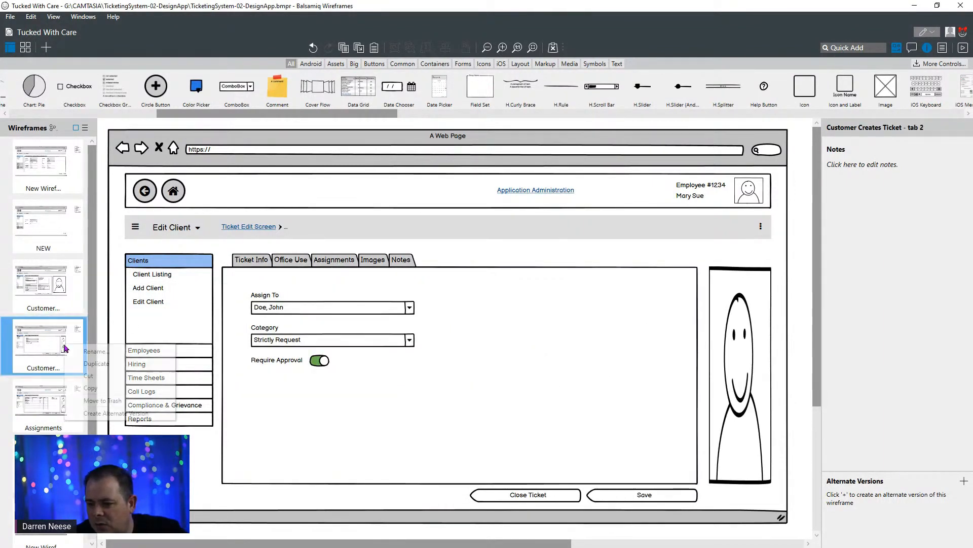
left_click(85, 352)
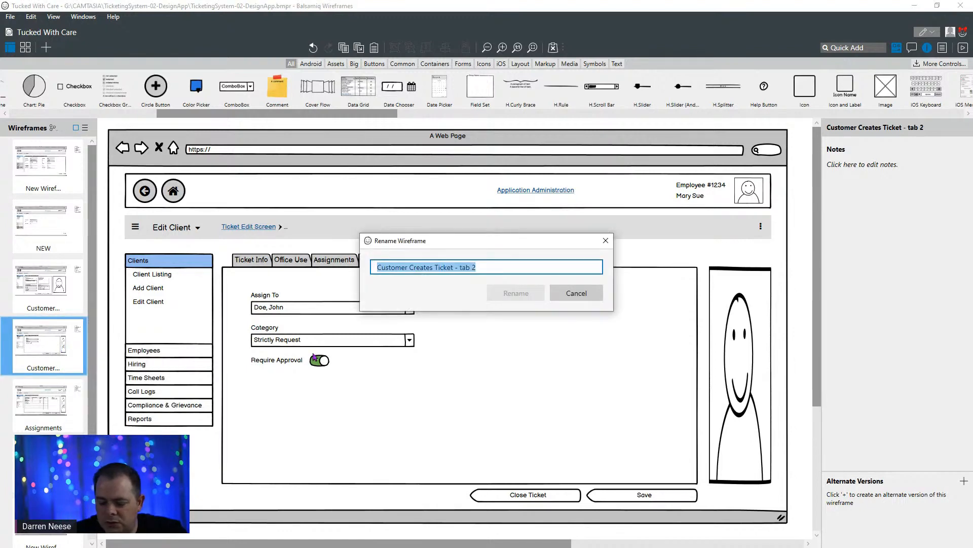
key("End")
key("ctrl+shift+Left")
key("ctrl+shift+Left")
type("Of")
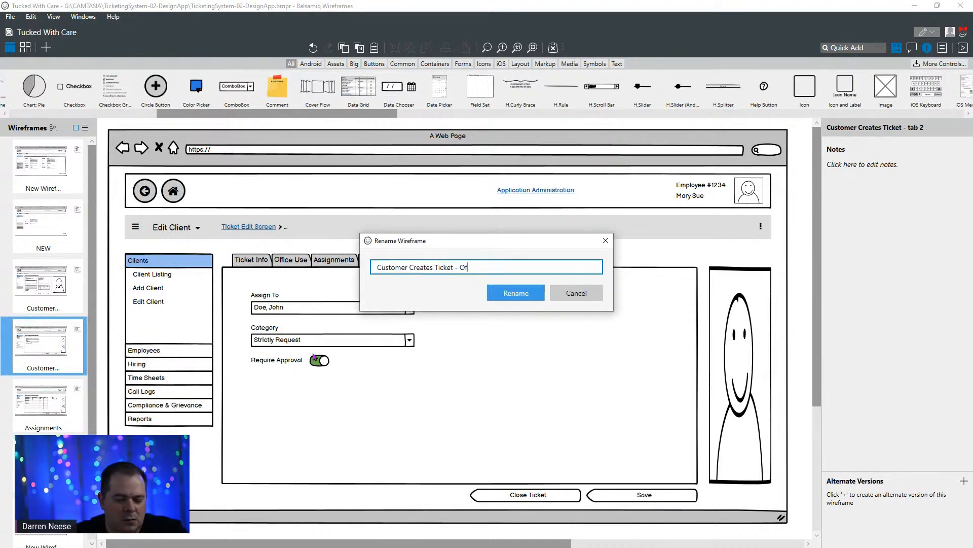
key("Return")
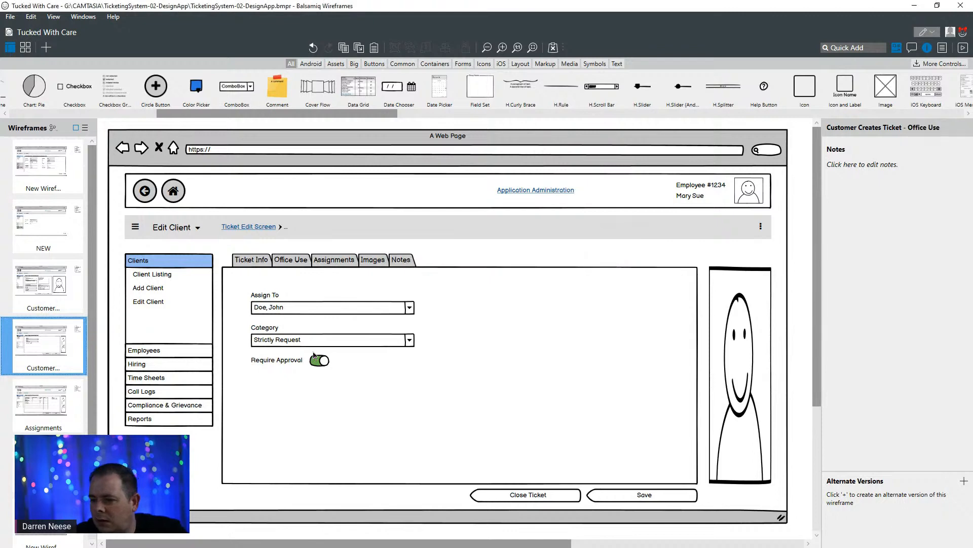
- Copy the tab list "Ticket Info, Images, Office Use, Assignments, Notes" from the Assignments wireframe into the Office Use wireframe's tab bar
left_click(42, 399)
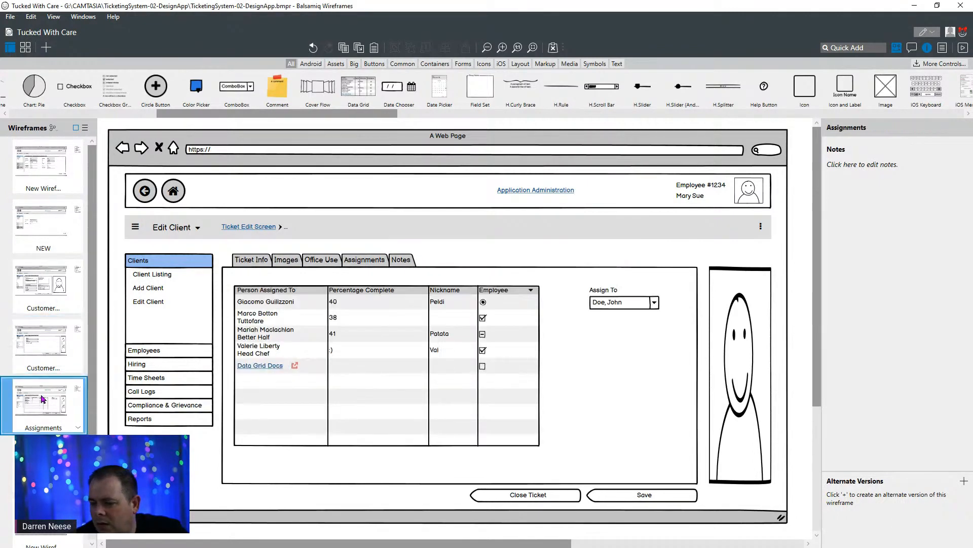
left_click(45, 352)
left_click(44, 410)
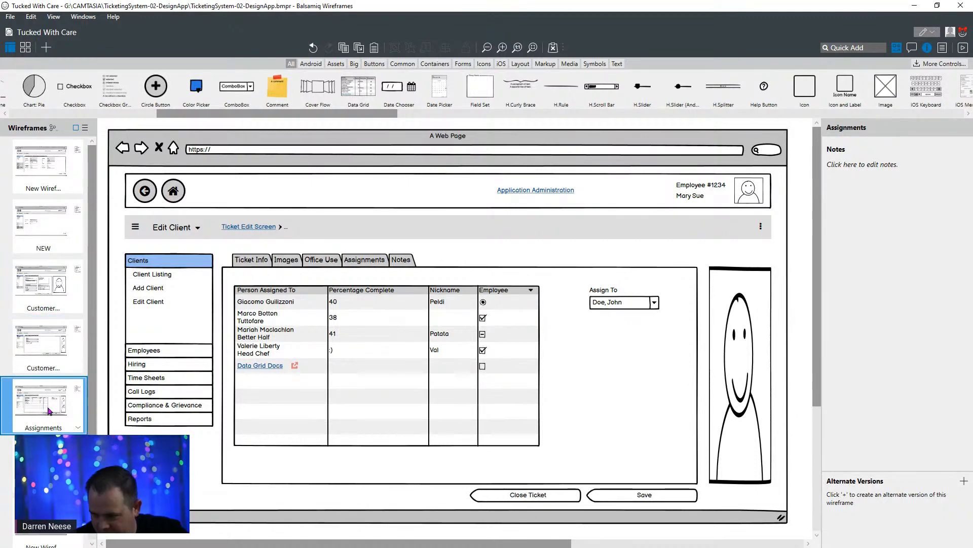
left_click(359, 260)
double_click(359, 260)
key("ctrl+c")
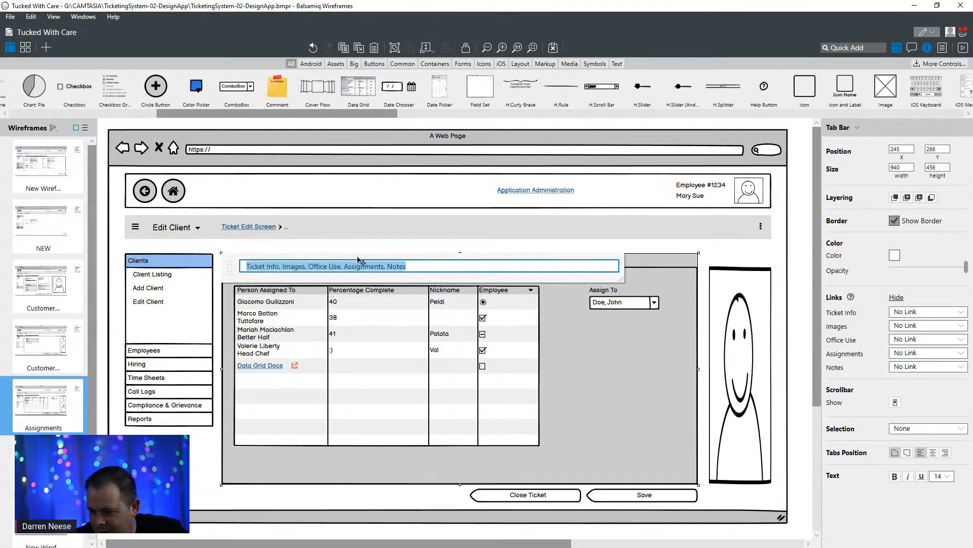
left_click(45, 345)
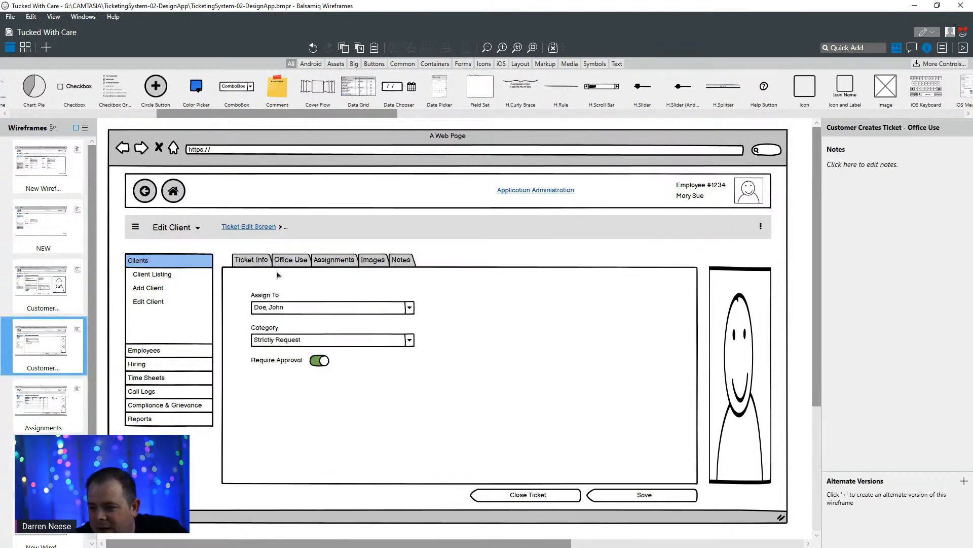
double_click(304, 261)
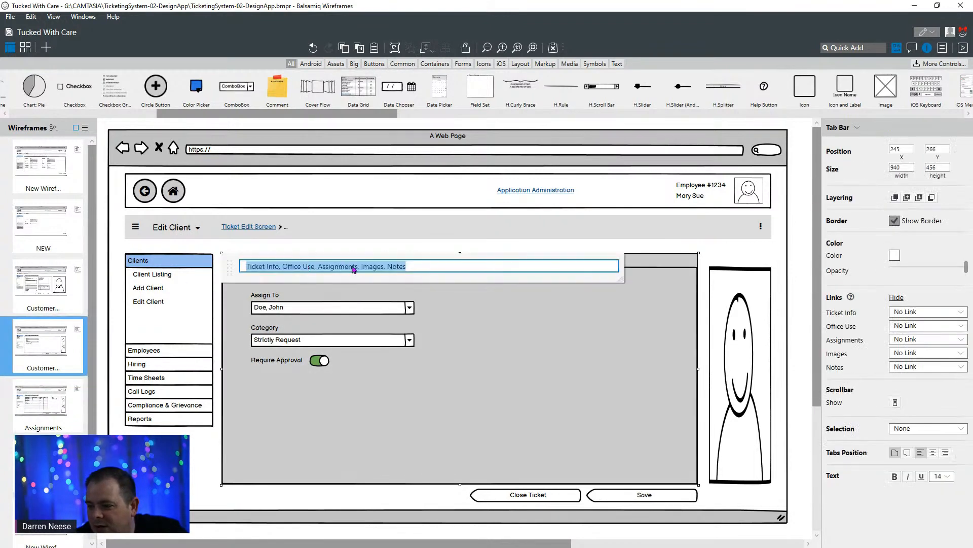
- Paste the same reordered tab list into the Ticket Info wireframe's tab bar, and return to the Assignments wireframe
left_click(49, 284)
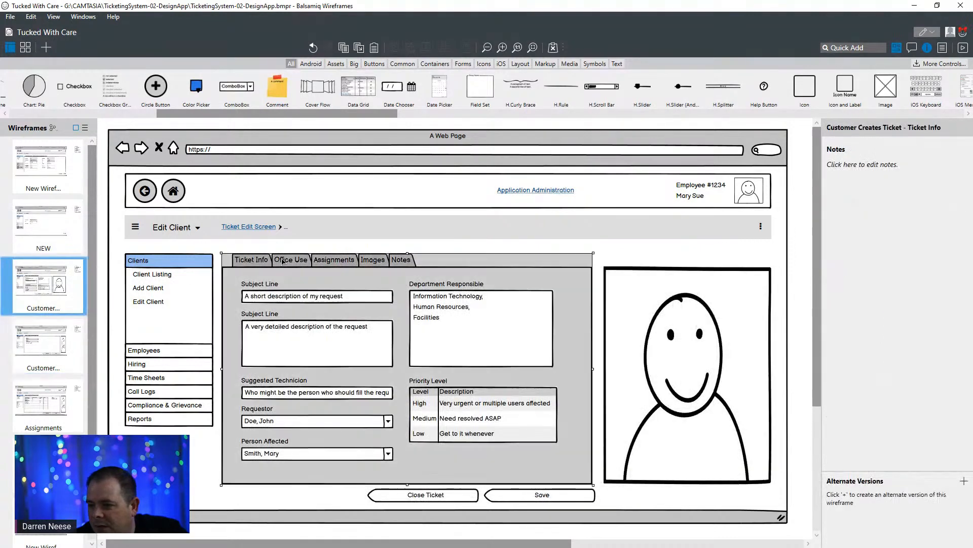
double_click(282, 261)
key("ctrl+v")
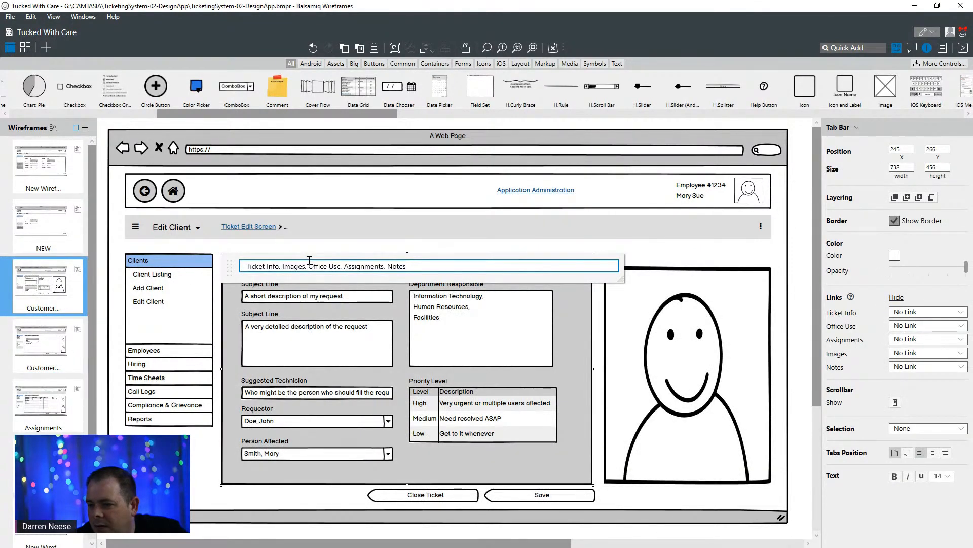
left_click(63, 347)
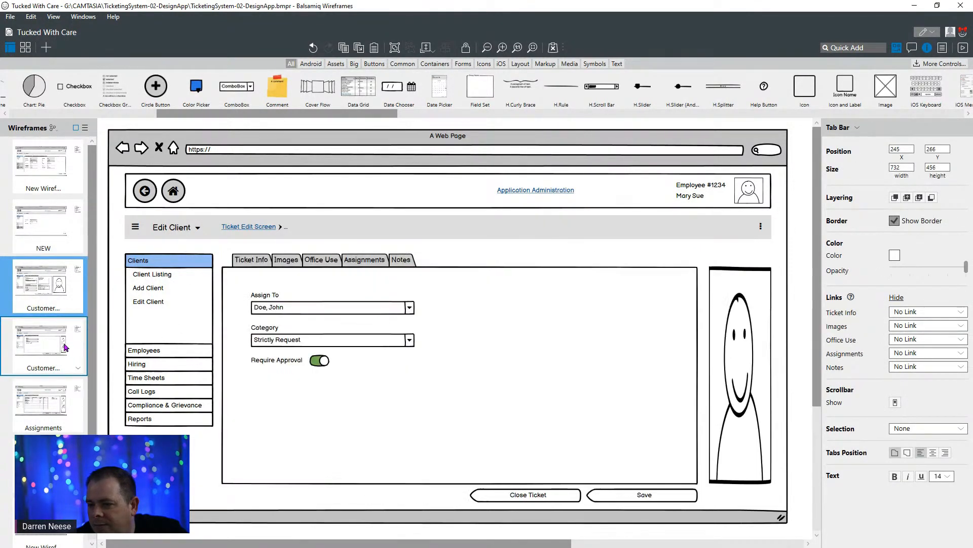
left_click(59, 412)
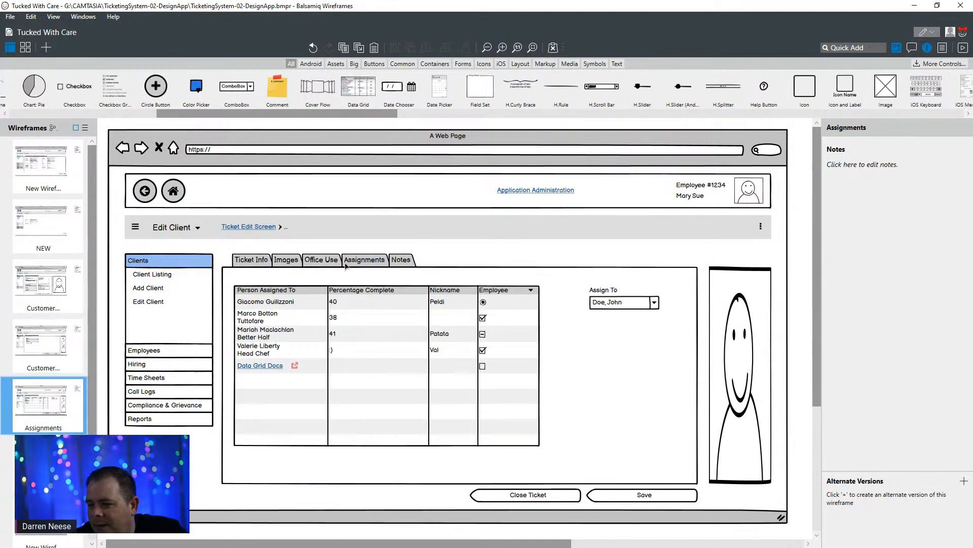
right_click(54, 392)
left_click(76, 397)
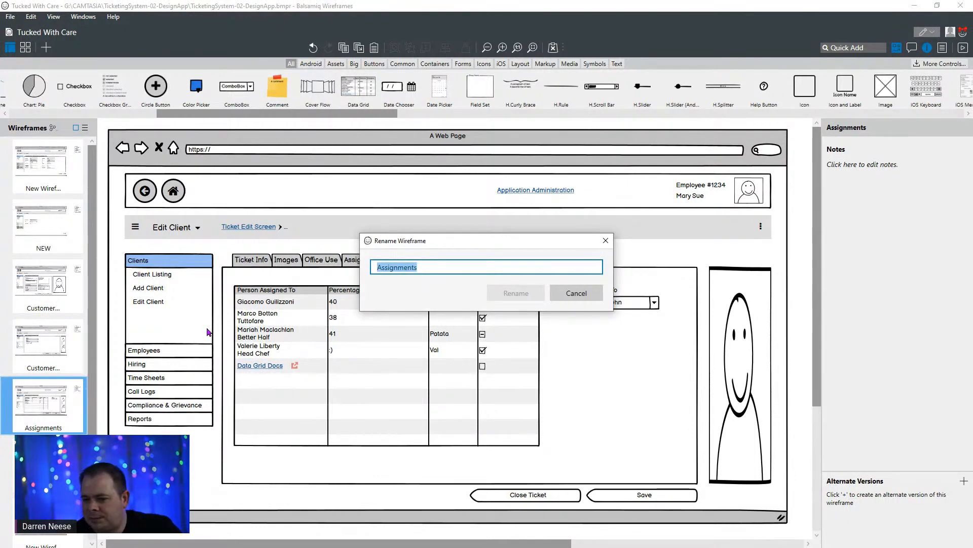
left_click(588, 294)
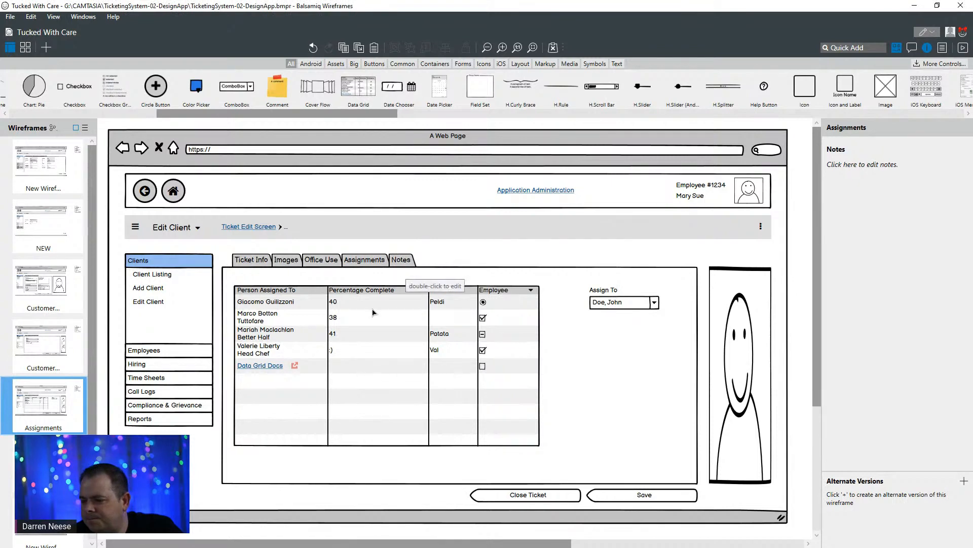
- Delete the last row, the Data Grid Docs link, from the Assignments data grid and finish editing it
left_click(343, 363)
double_click(343, 363)
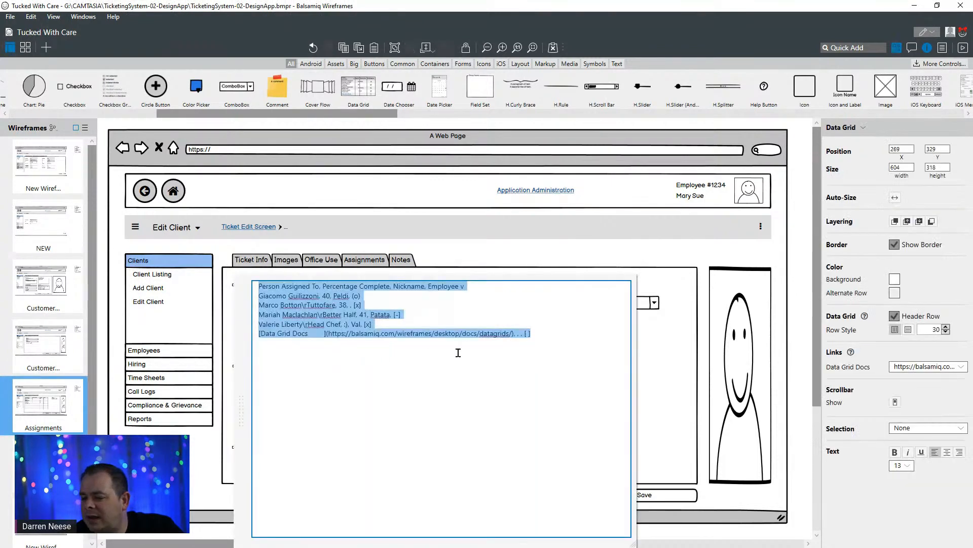
left_click(551, 327)
key("shift+Home")
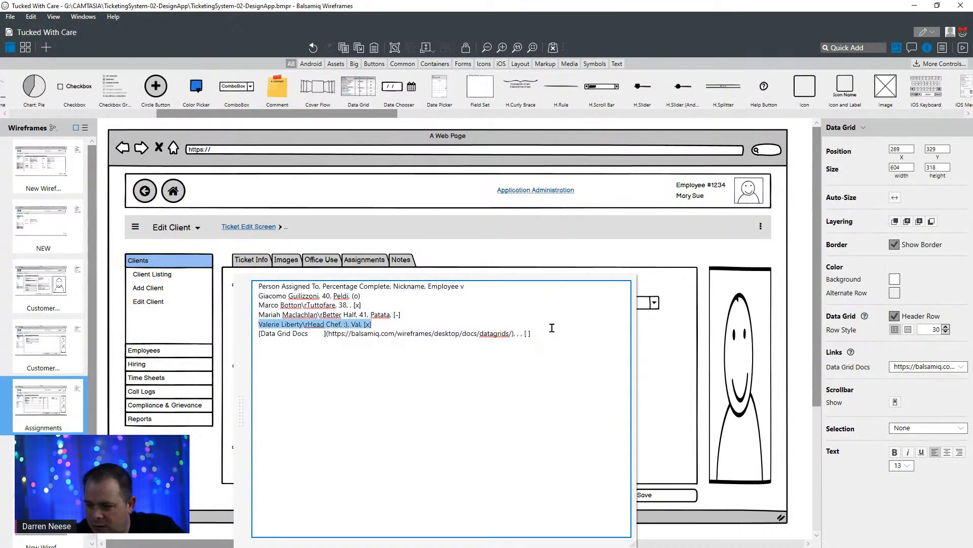
key("End")
key("ctrl+shift+End")
key("Delete")
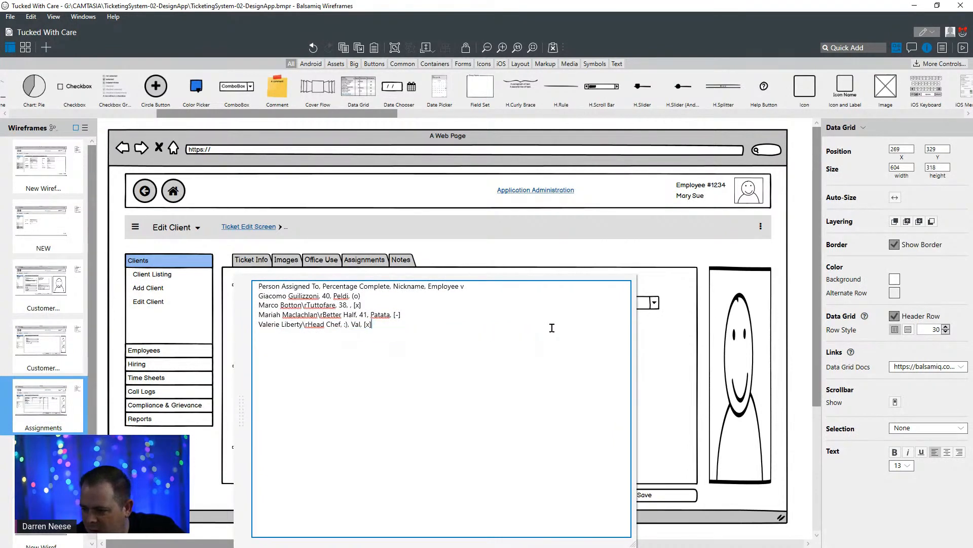
left_click(551, 250)
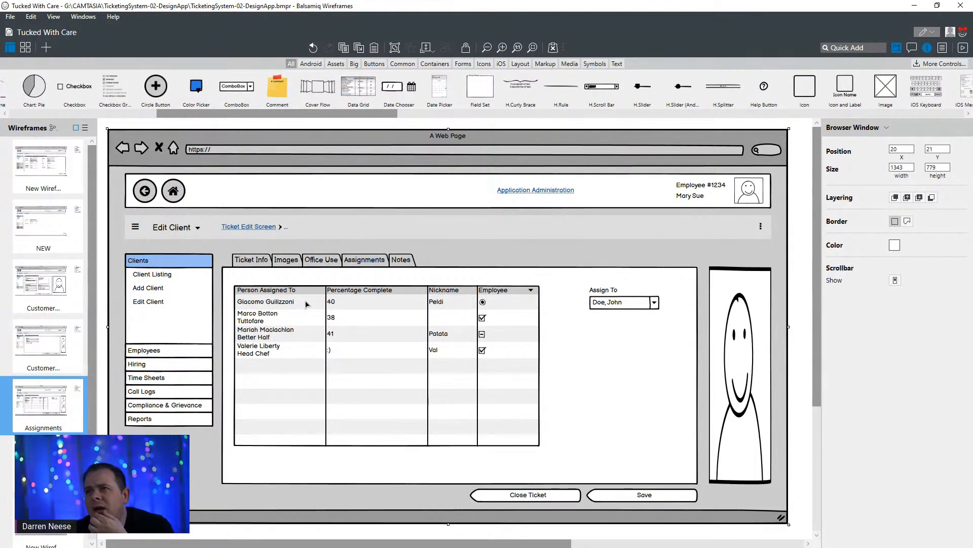
- Replace the Assignments grid's column headers after "Person Assigned To" with "Asssignment Type"
double_click(371, 295)
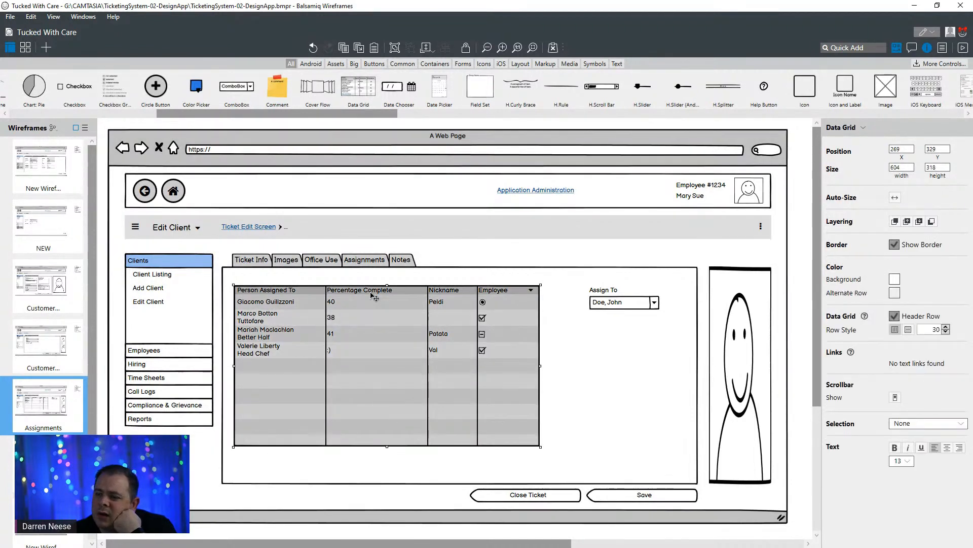
left_click(371, 295)
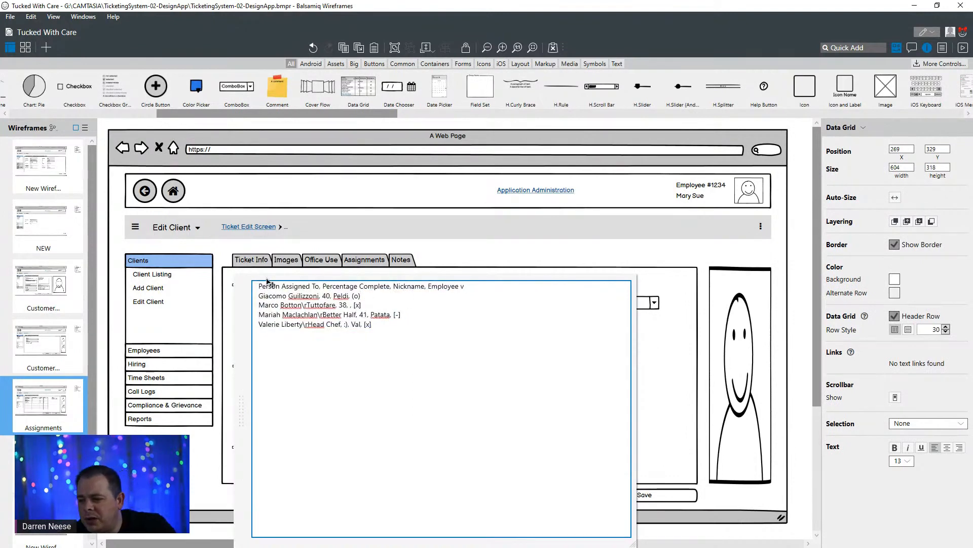
left_click(322, 284)
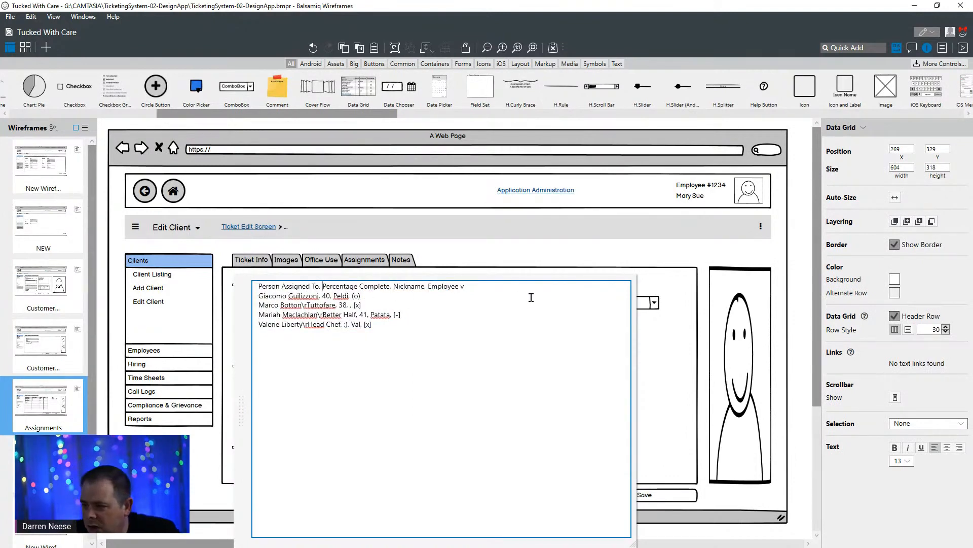
key("shift+End")
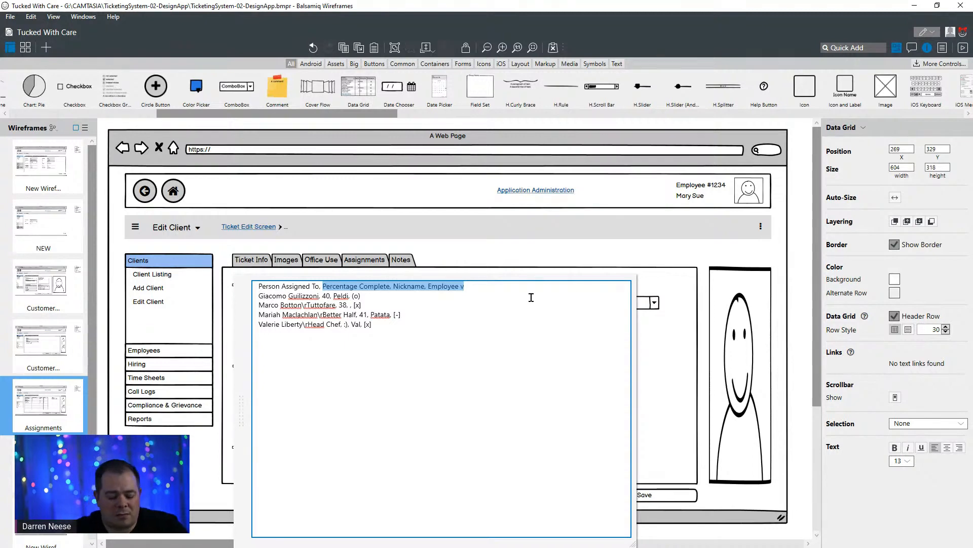
type("Asssgin")
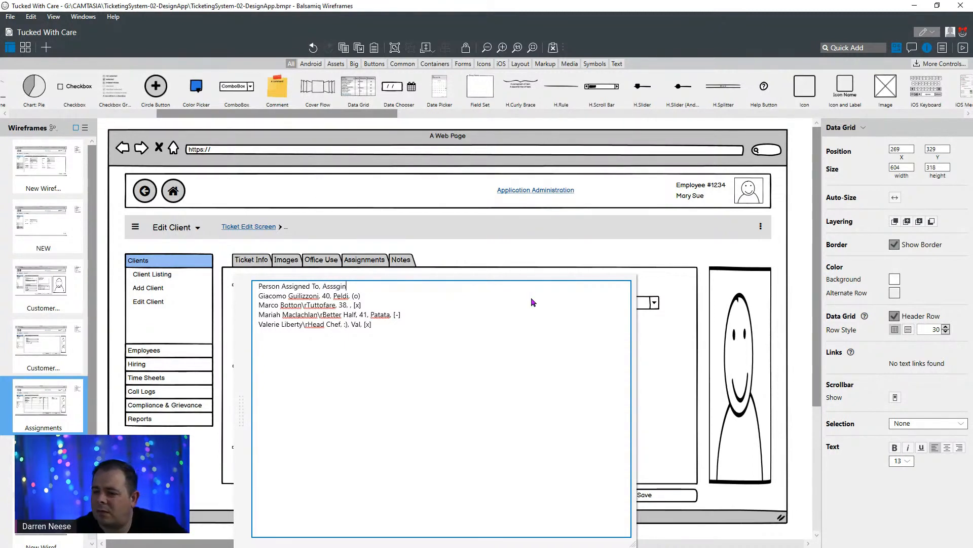
key("BackSpace")
key("BackSpace")
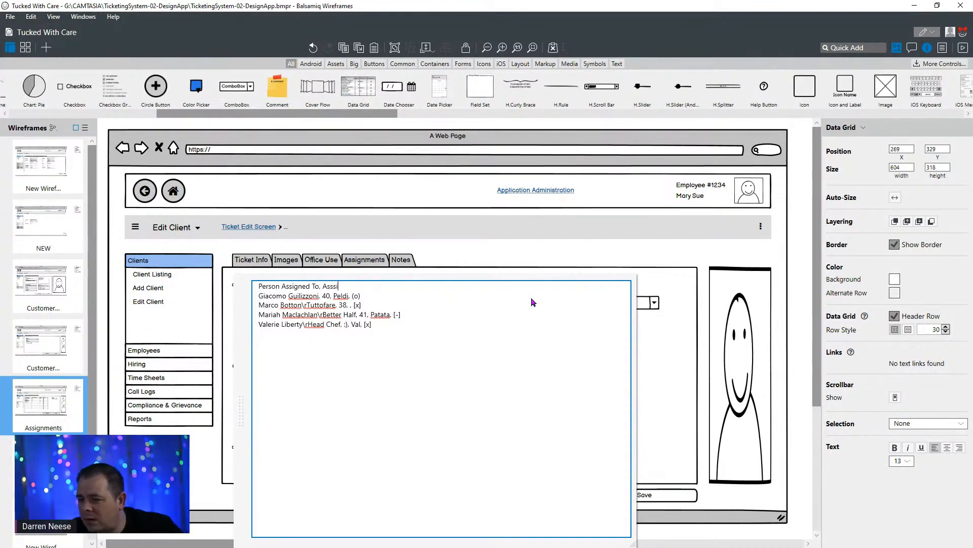
type("gnment Type")
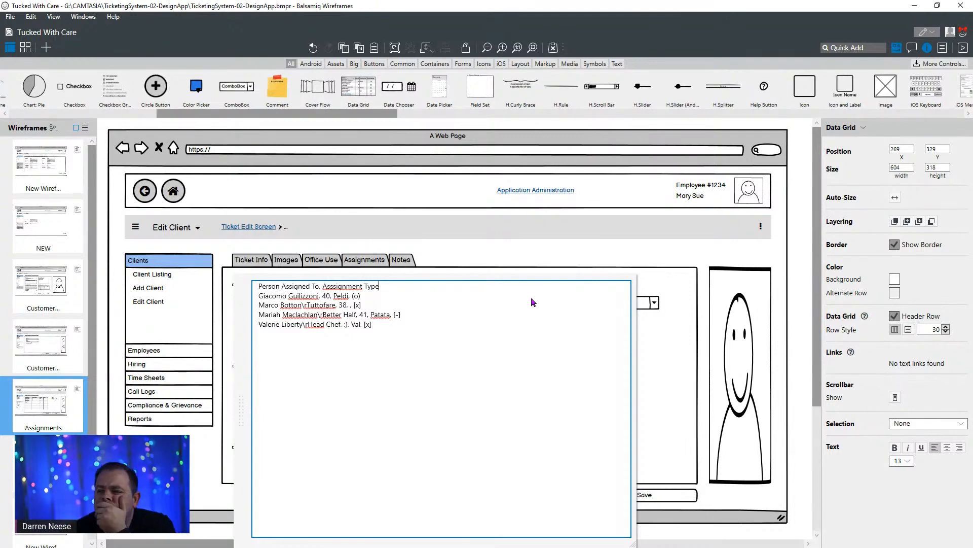
- Add the column headers "Needs Approval" and "Notes" to the Assignments grid and finish editing it
type(", ")
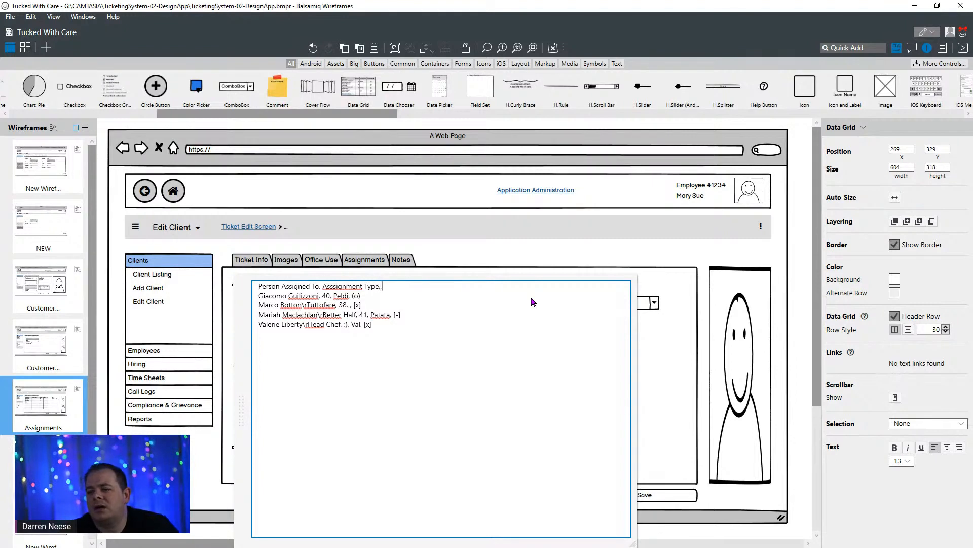
type("Needs")
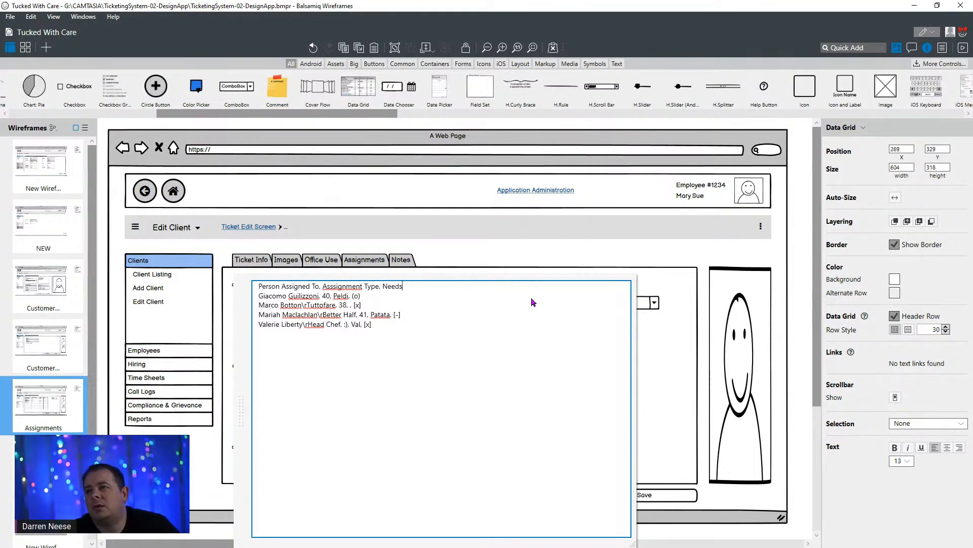
type(" Approval,")
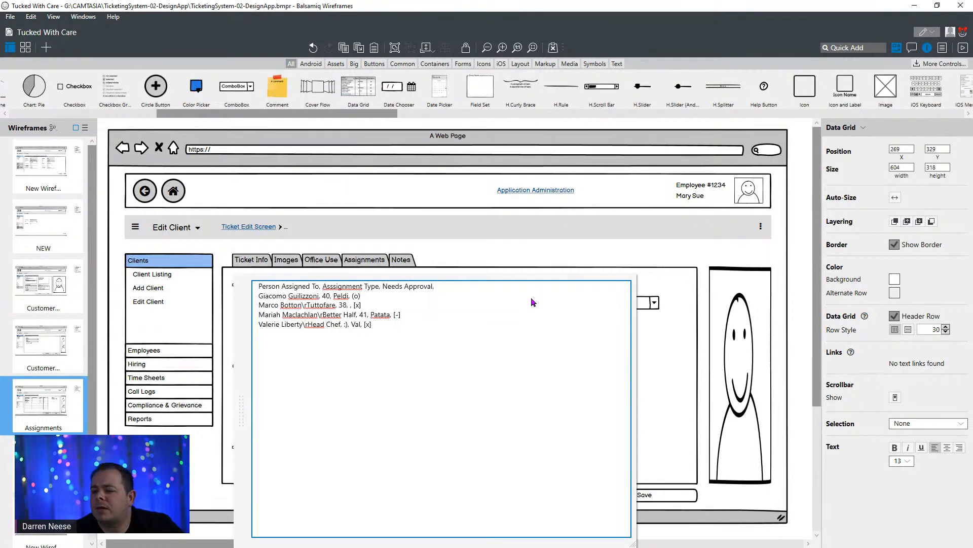
type("Notes")
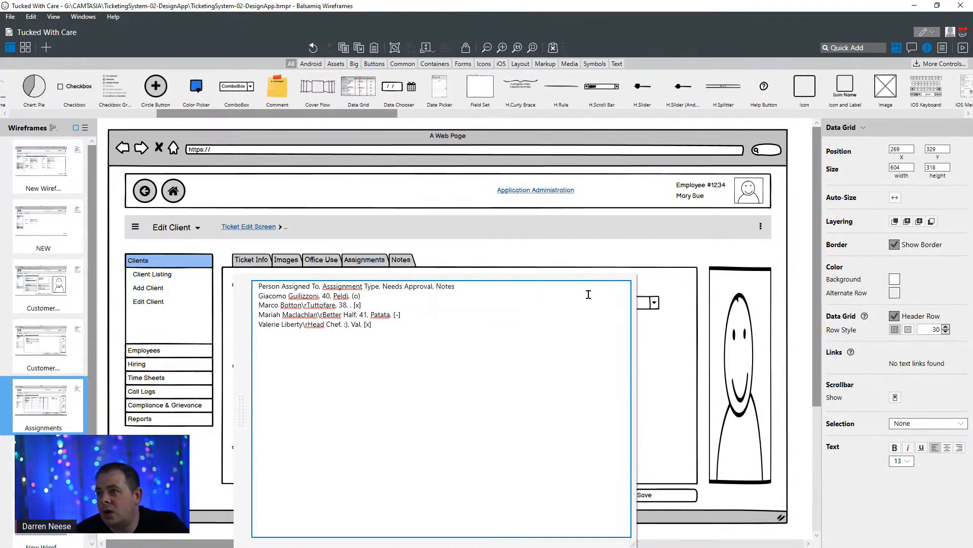
left_click(591, 255)
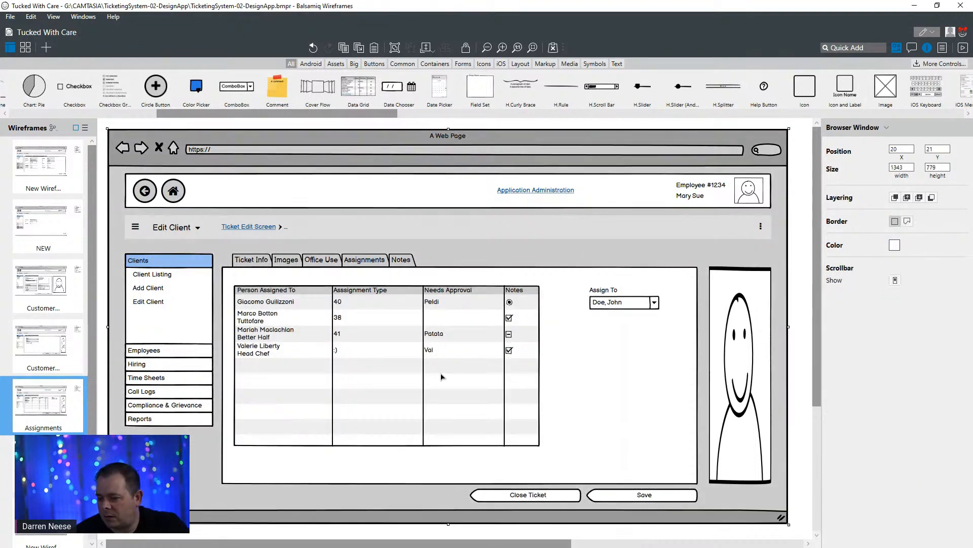
- Set the assignment type to "Person" in the first two data rows of the Assignments grid
double_click(400, 308)
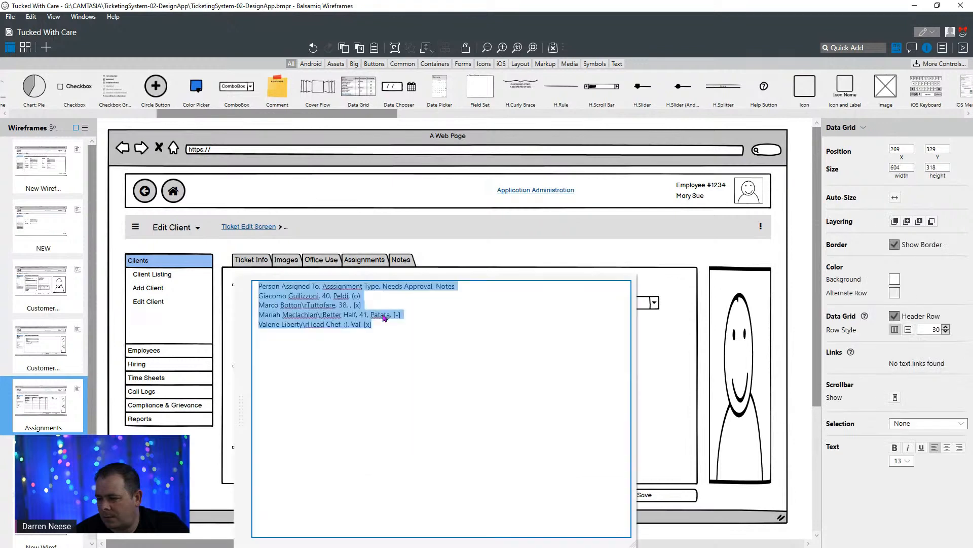
left_click(333, 296)
double_click(325, 295)
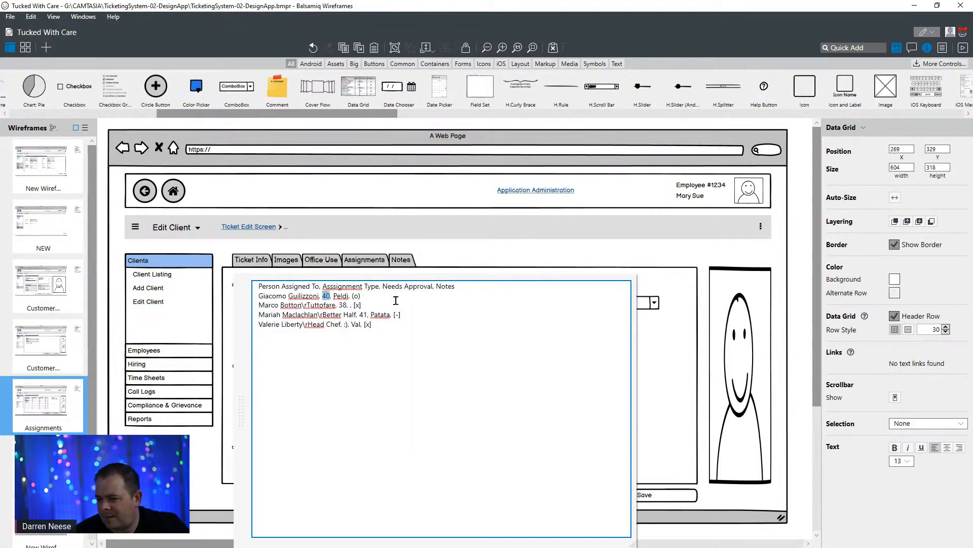
type("Person")
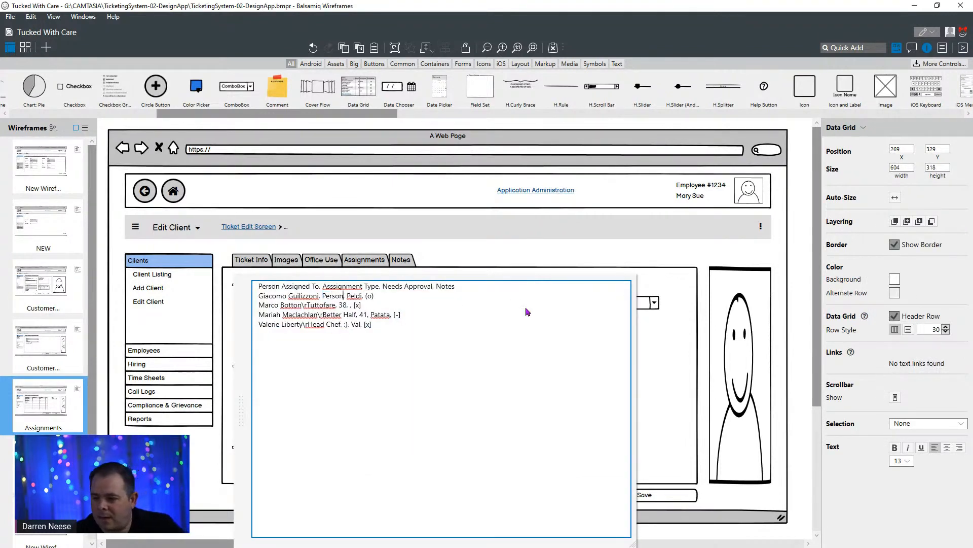
key("Down")
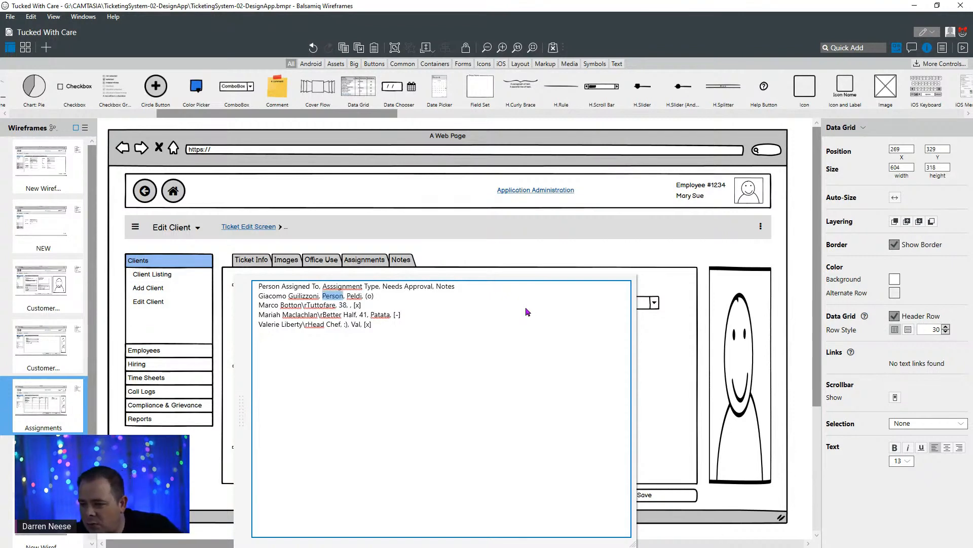
key("Left")
key("shift+Right")
key("shift+Right")
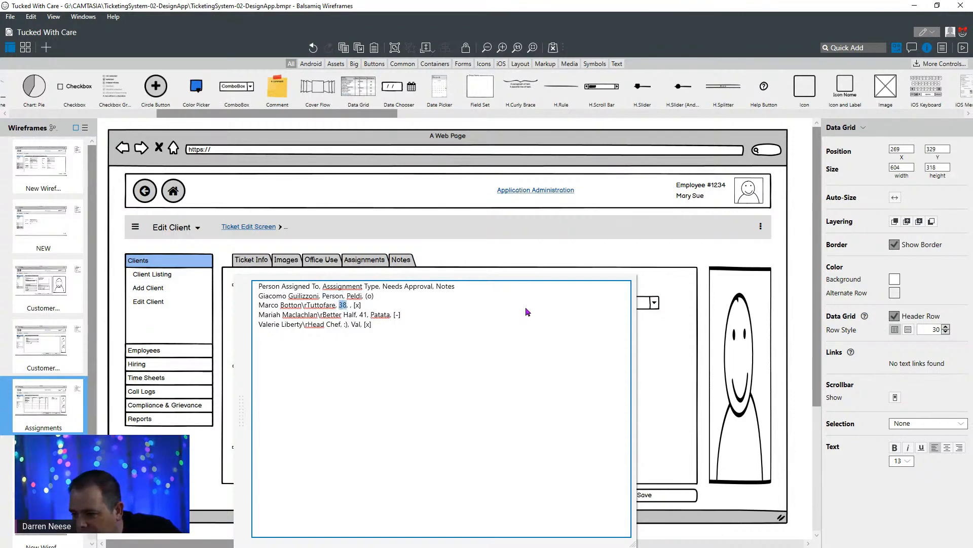
type("Person")
- Remove the "Better Half" subtitle from the third data row and set its assignment type to "Person"
key("Down")
key("Left")
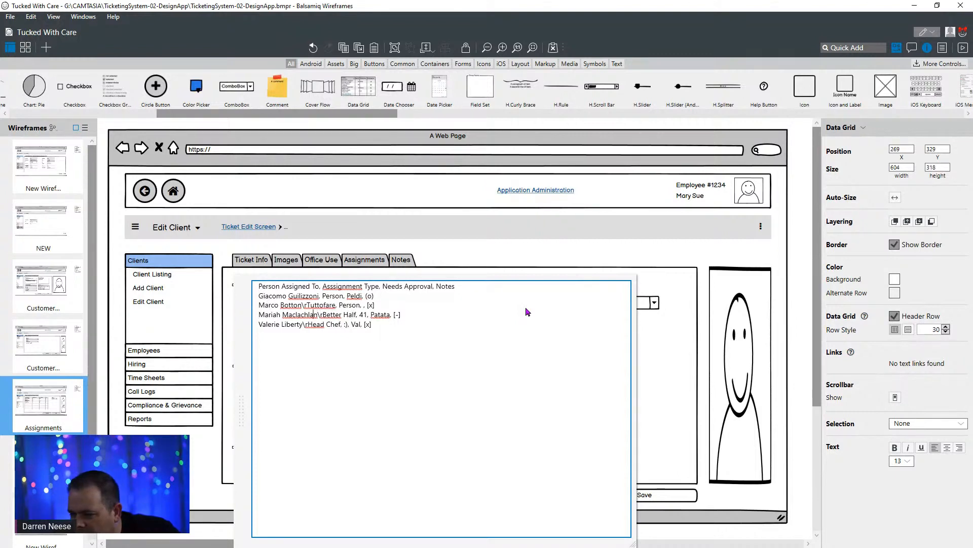
key("shift+Right")
key("shift+Right")
key("shift+Right")
key("shift+Right")
key("Delete")
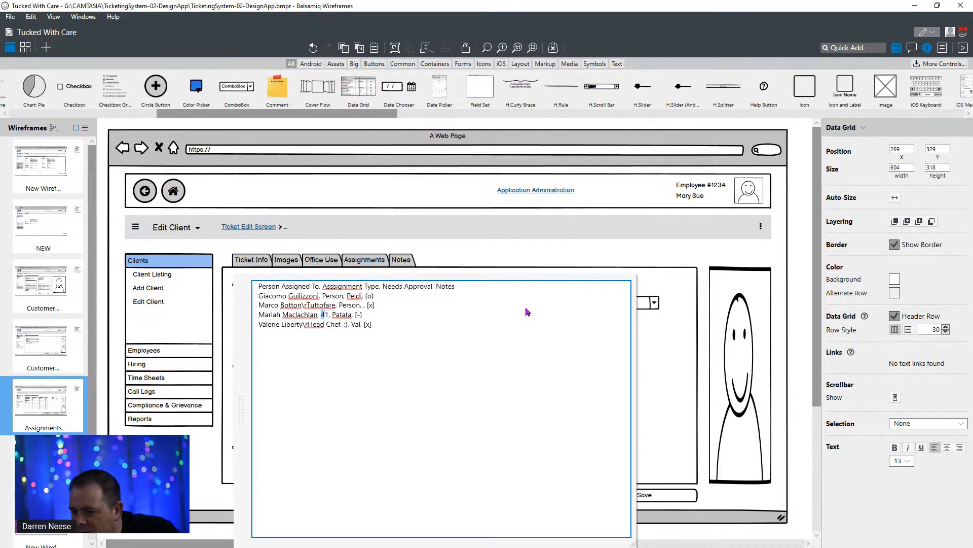
type("Person")
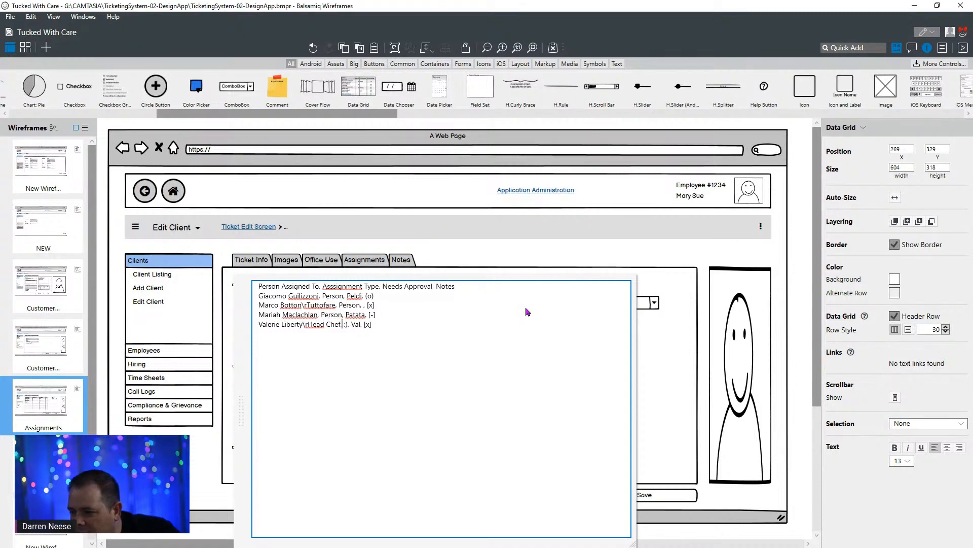
- Strip the last data row to the person's name, "Person" and "[x]", removing the "Head Chef" title and nickname, and finish editing
key("Delete")
key("Delete")
key("Delete")
key("Delete")
key("Delete")
key("Delete")
key("Delete")
key("Delete")
key("Delete")
key("Delete")
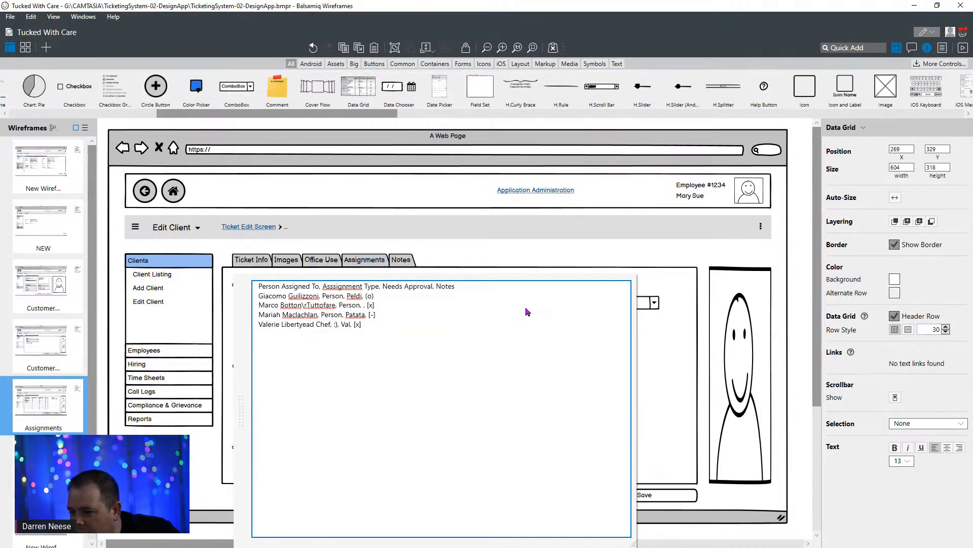
key("Delete")
key("Delete")
key("Delete")
key("Delete")
key("Delete")
type("Person")
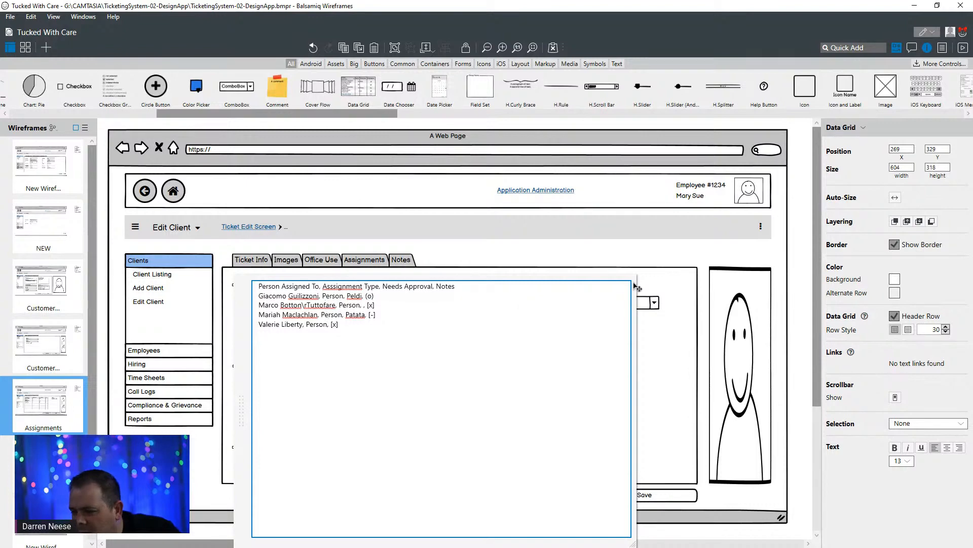
left_click(580, 248)
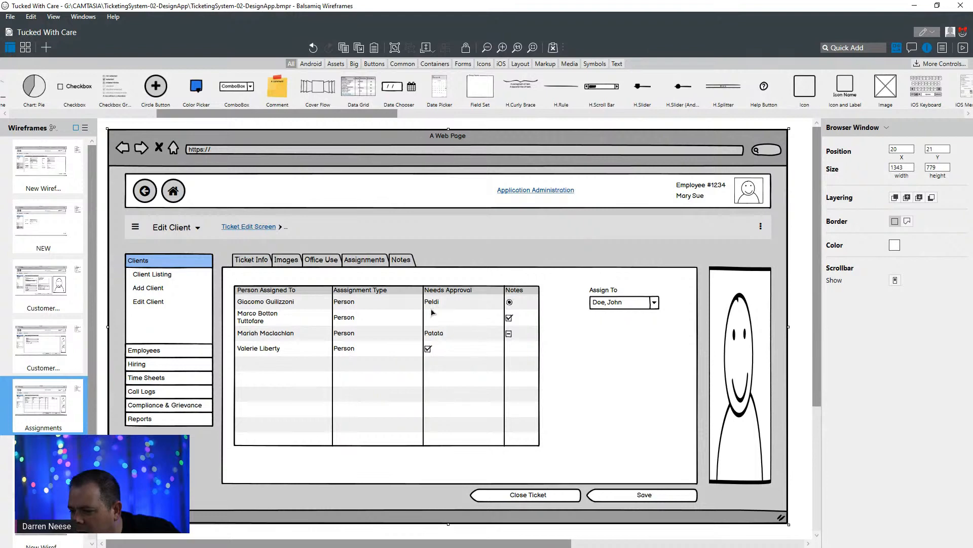
left_click(460, 354)
double_click(460, 355)
left_click(394, 314)
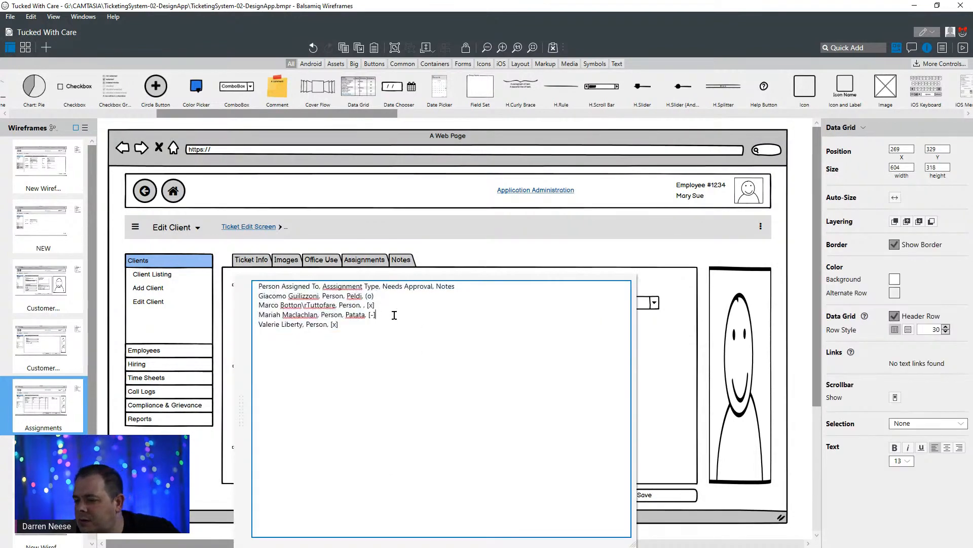
left_click(476, 255)
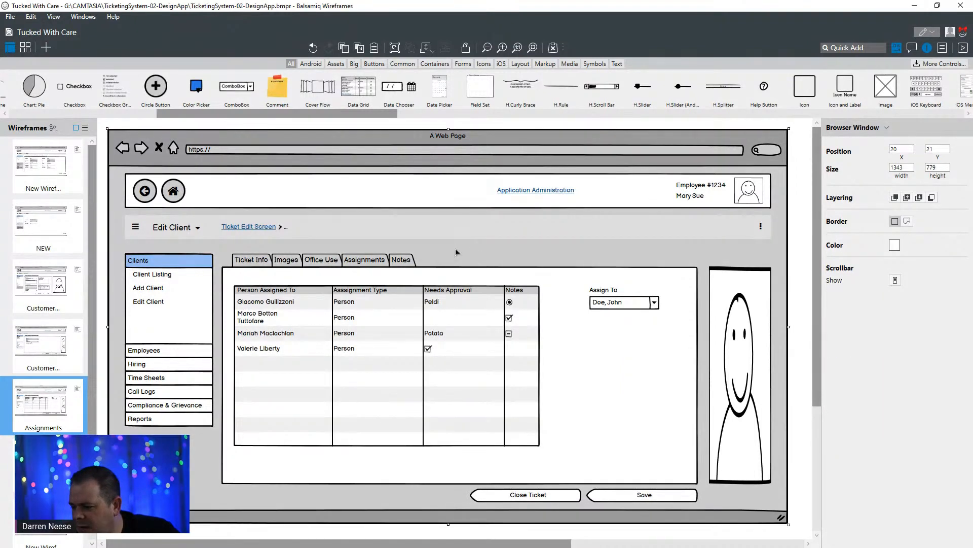
- Move the "[x]" checkbox in the grid's second data row from the Notes column to the Needs Approval column
left_click(444, 333)
double_click(444, 333)
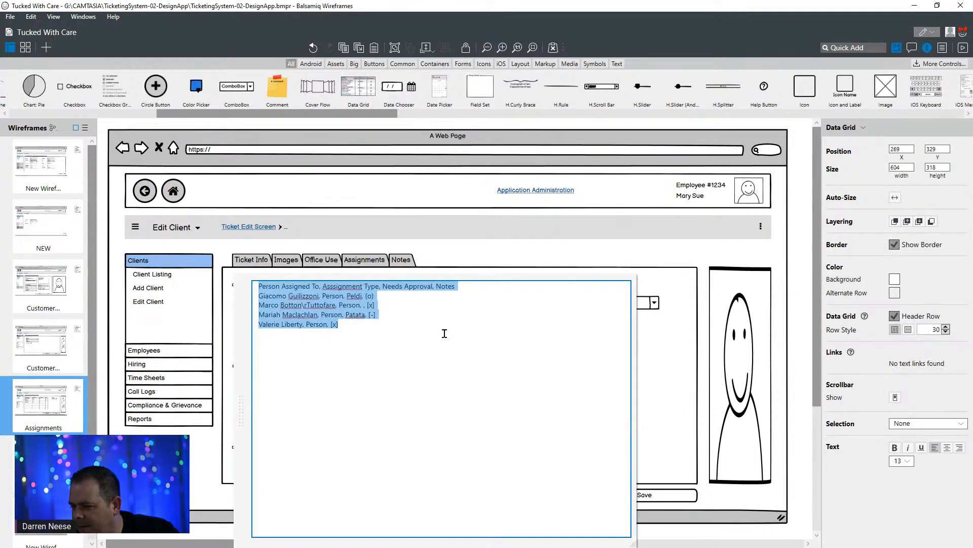
left_click_drag(383, 305, 367, 305)
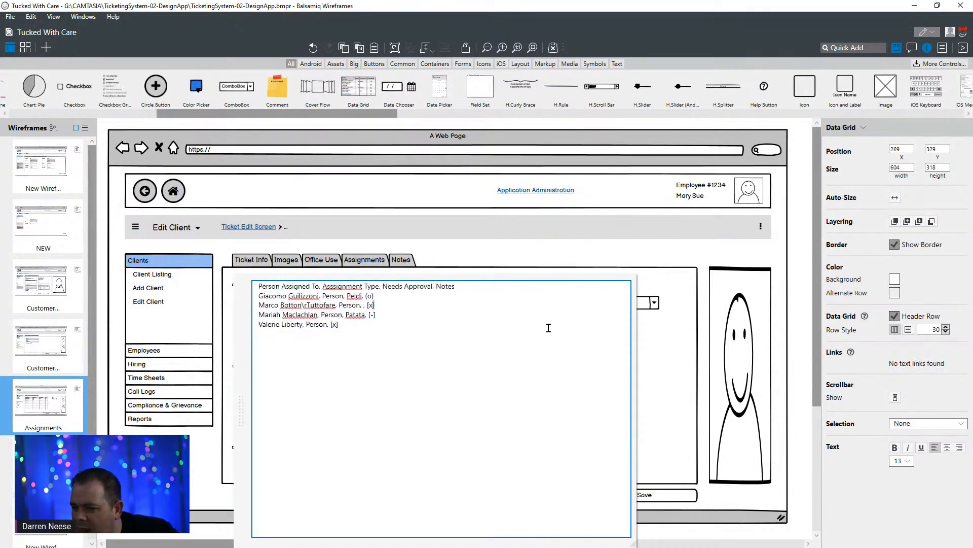
key("ctrl+x")
key("Left")
key("Left")
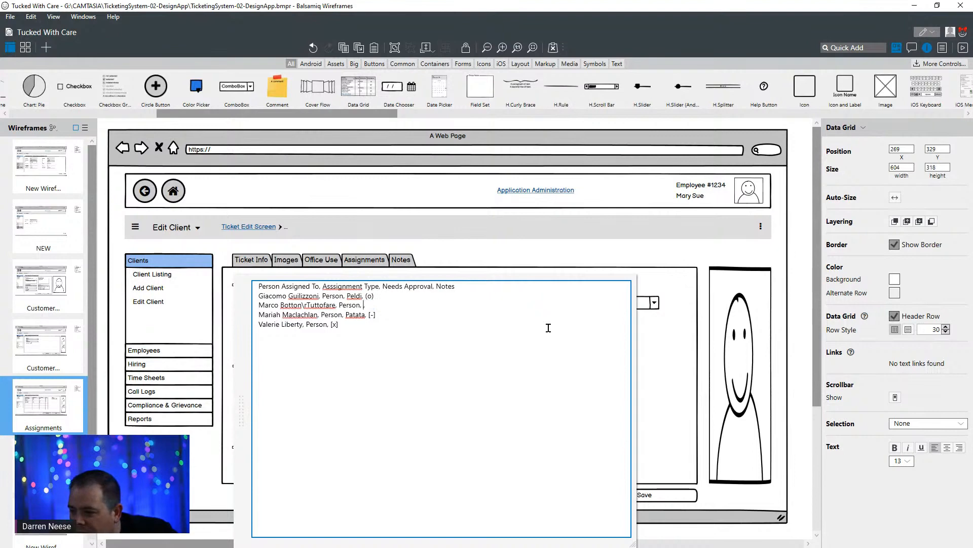
key("ctrl+v")
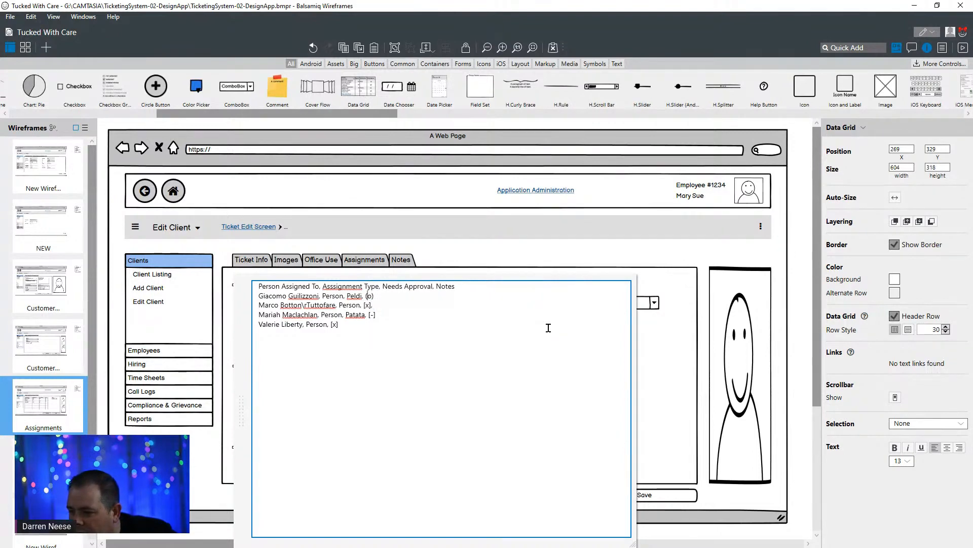
- Replace the "(o)" marker in the first data row's Notes value with "Here are some notes"
key("shift+End")
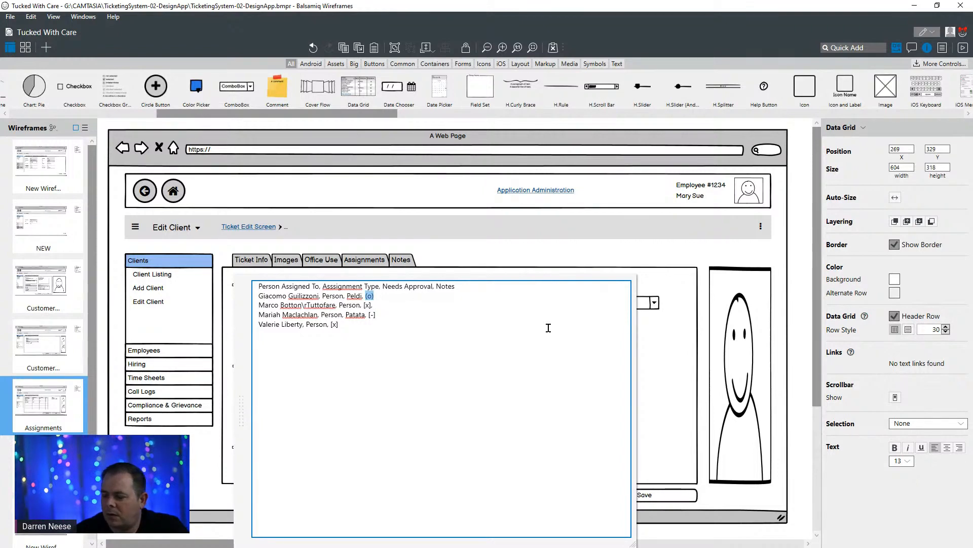
type("H")
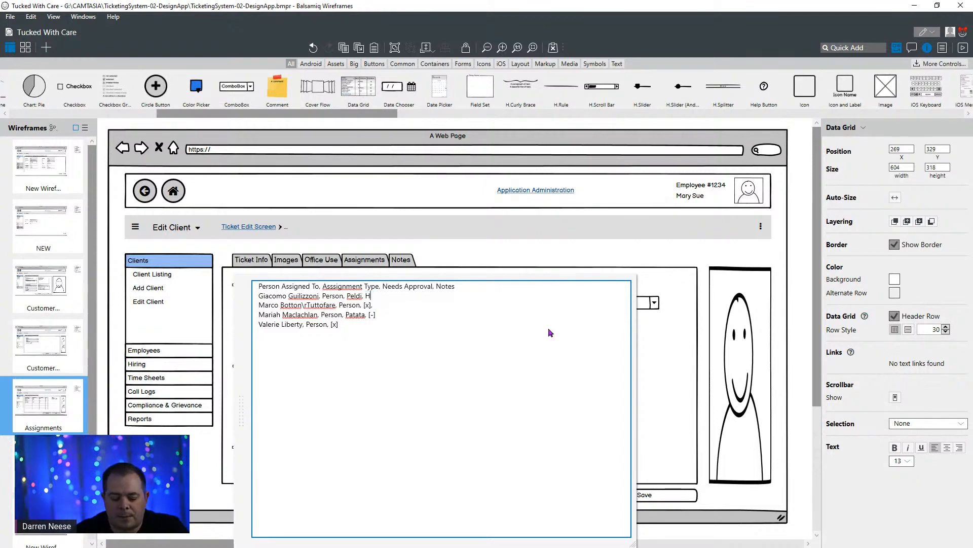
type("ere are some notes")
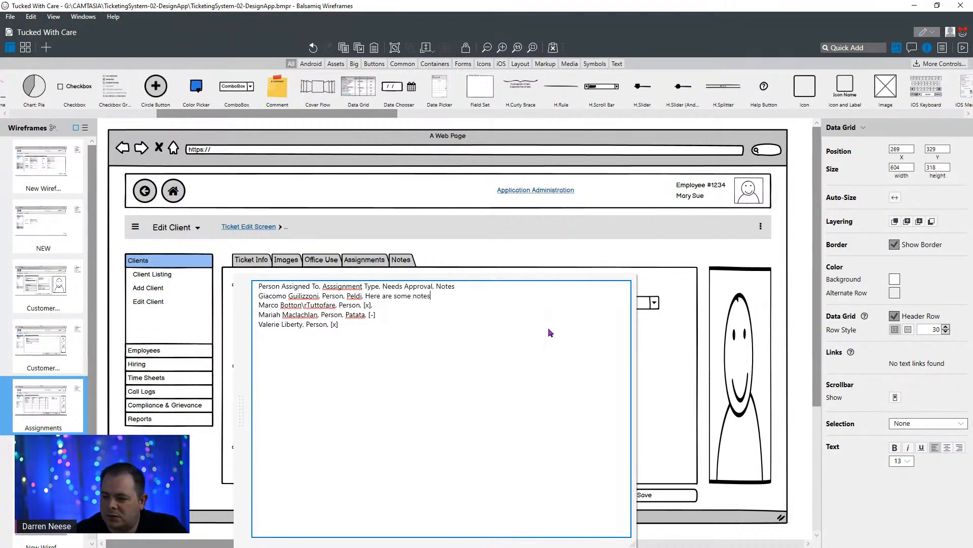
- Copy "Here are some notes" into the Notes value of the second and third data rows, replacing the third row's "[-]" marker
key("ctrl+shift+Left")
key("ctrl+shift+Left")
key("ctrl+shift+Left")
key("ctrl+shift+Left")
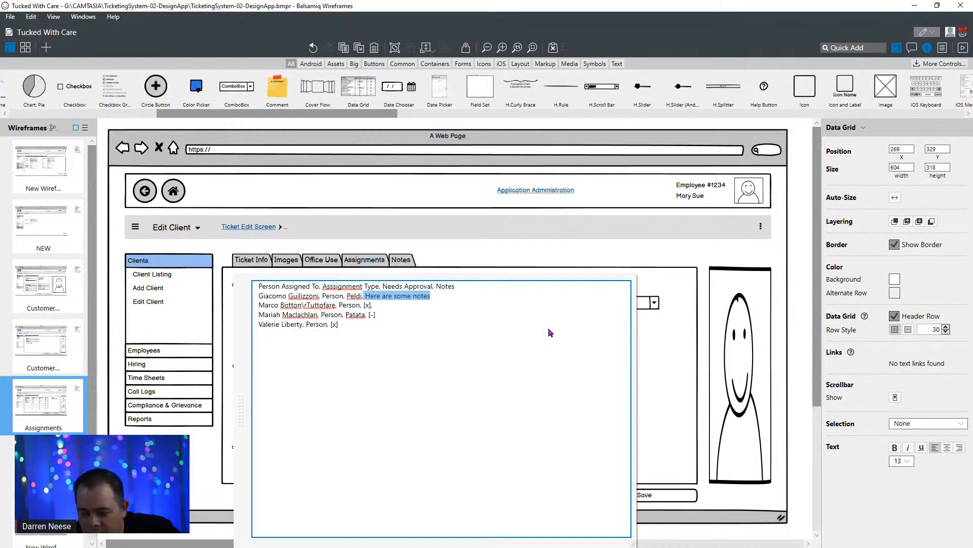
key("Down")
key("ctrl+v")
key("Down")
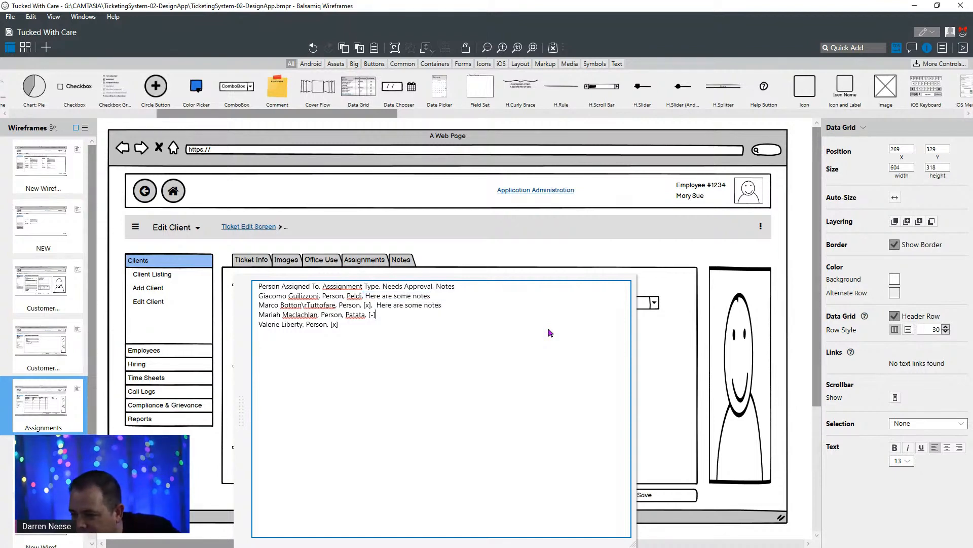
key("BackSpace")
key("BackSpace")
key("BackSpace")
key("ctrl+v")
key("Down")
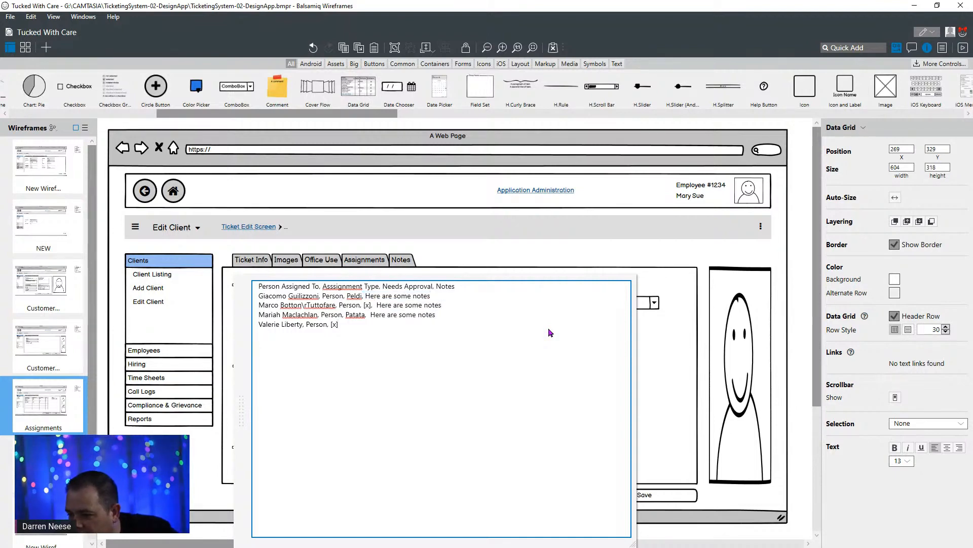
- Add "Here are some notes" as the last data row's Notes value with a single leading space, and finish editing the grid
key("ctrl+v")
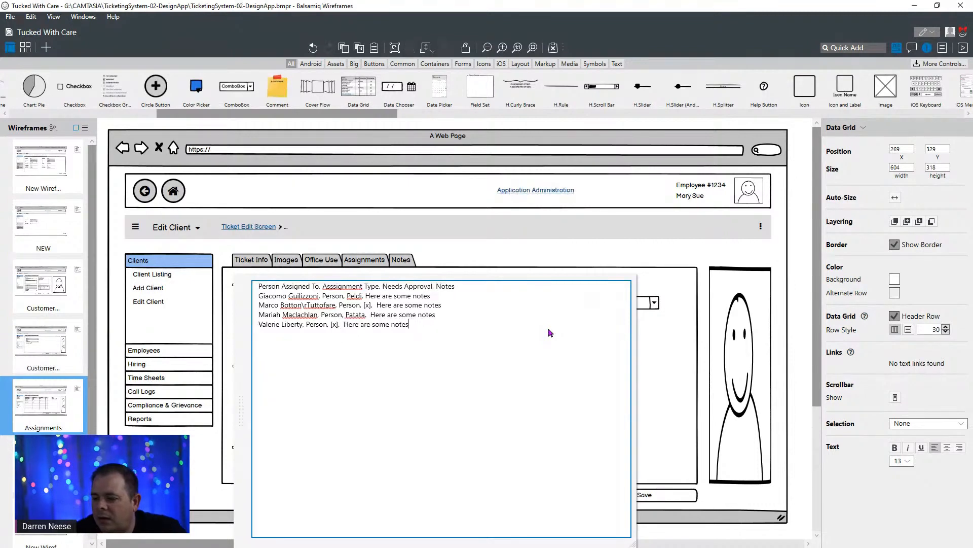
key("ctrl+Left")
key("Left")
key("BackSpace")
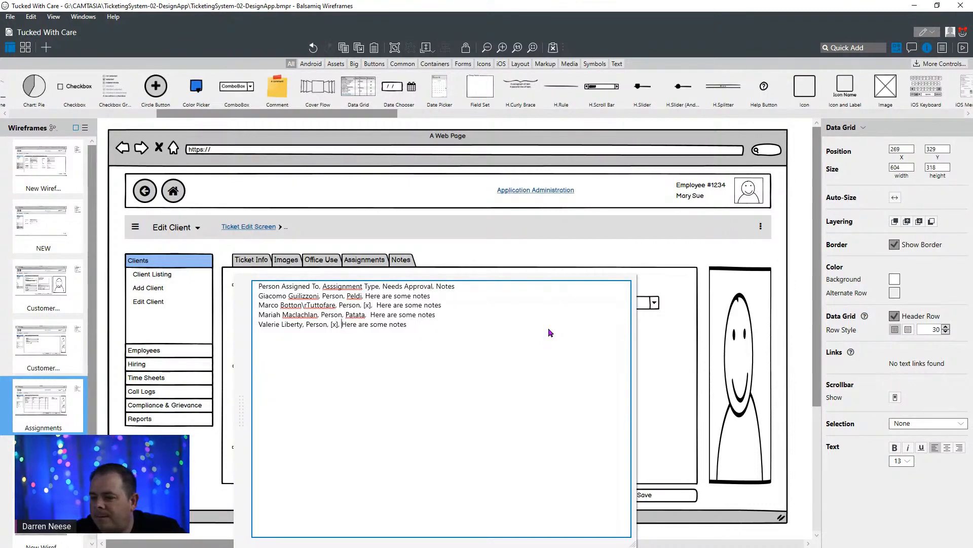
left_click(547, 256)
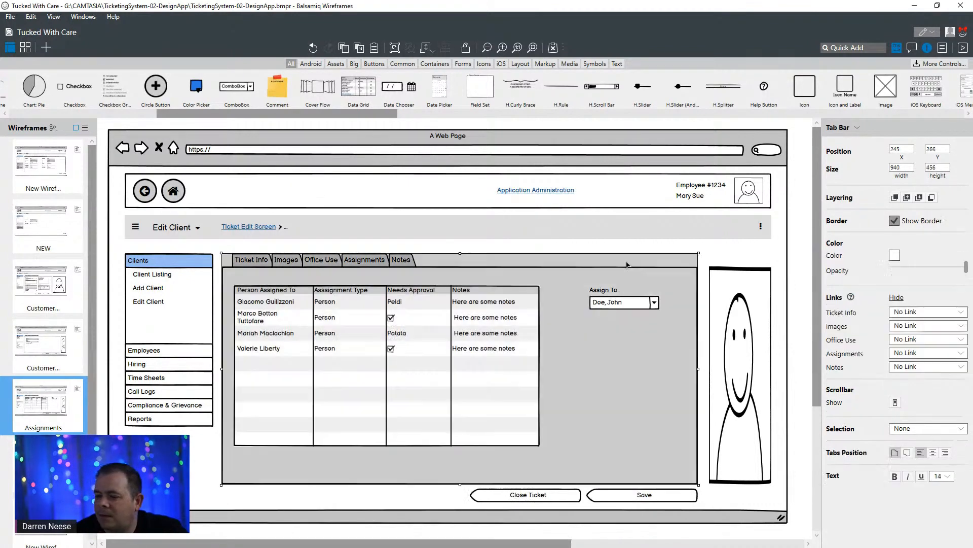
- Clear "Peldi" and "Patata" from the Needs Approval column in the first and third data rows, and finish editing
double_click(428, 317)
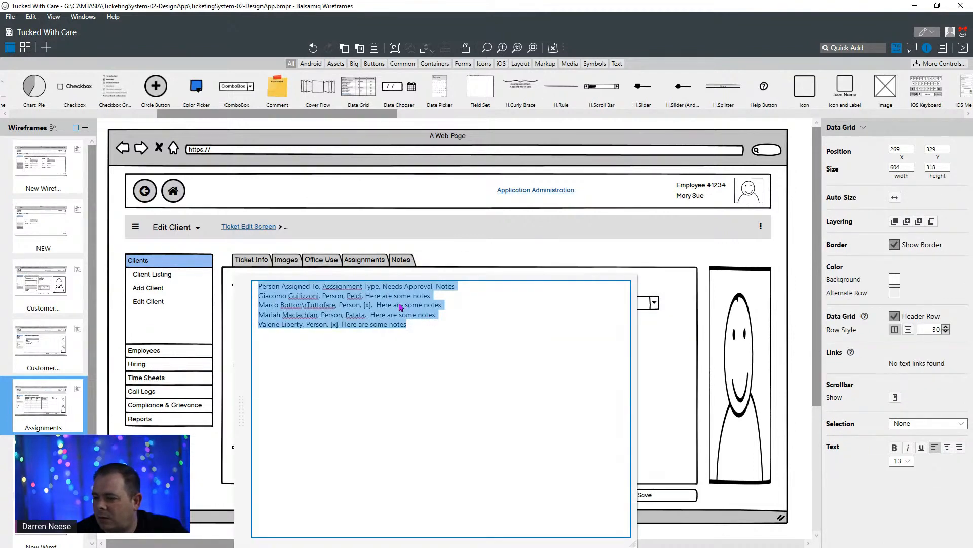
left_click(398, 306)
double_click(357, 296)
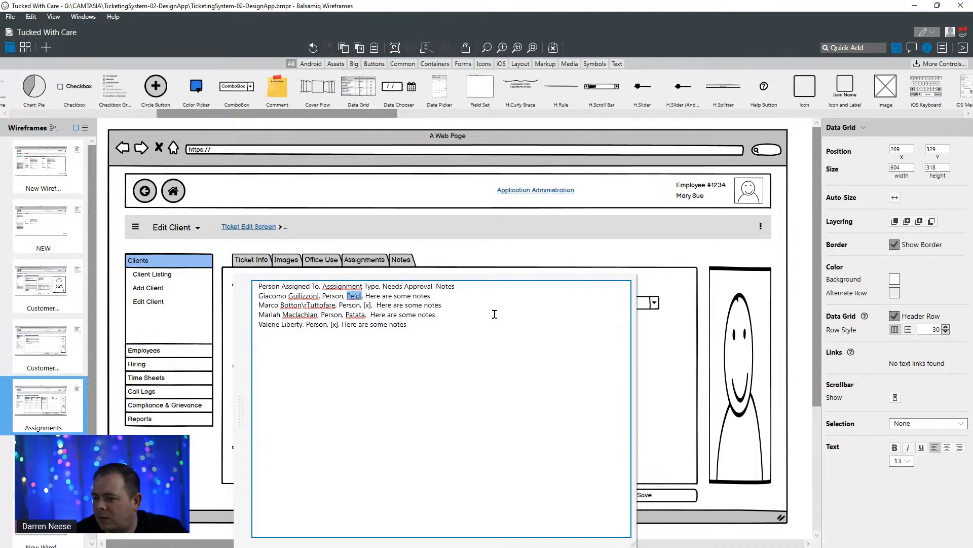
key("Delete")
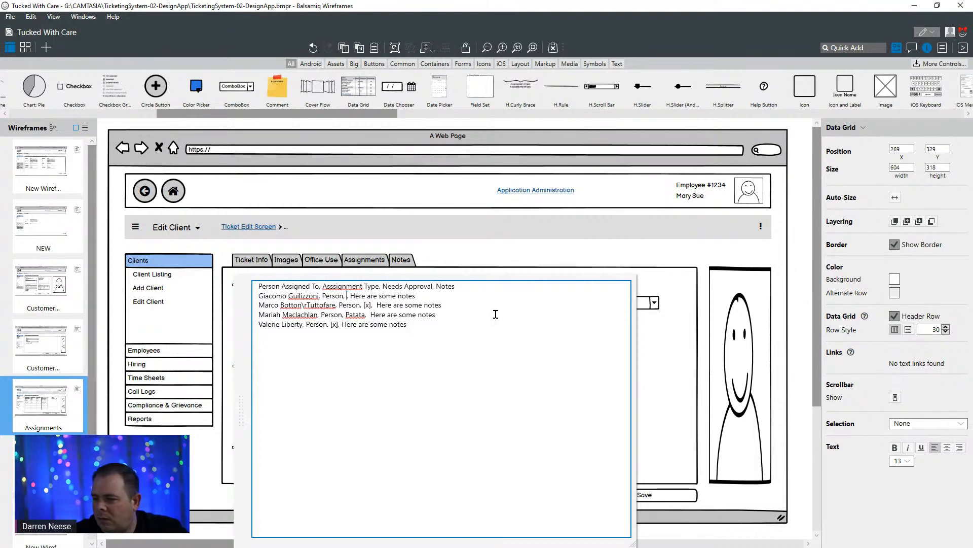
key("Down")
key("Down")
key("Down")
key("ctrl+shift+Right")
key("Delete")
key("ctrl+Return")
left_click(517, 257)
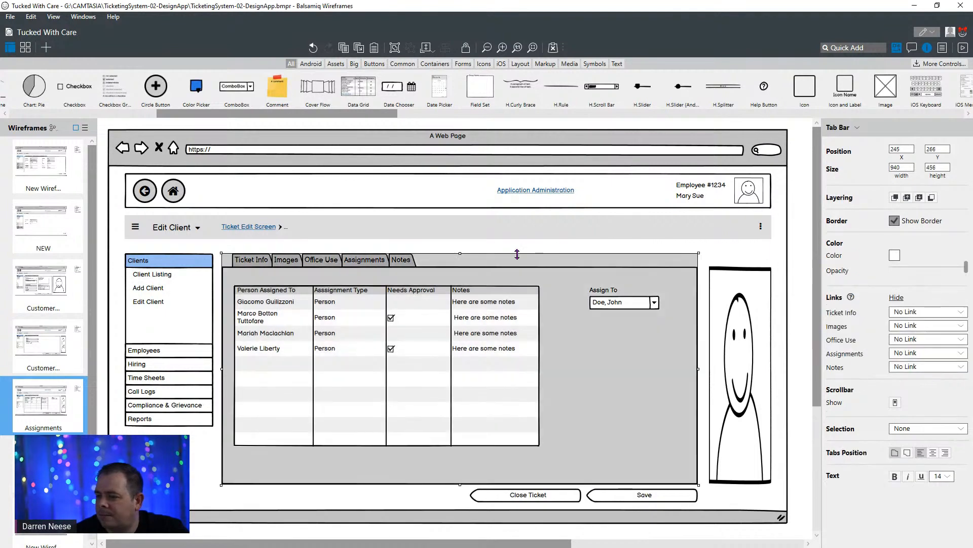
- Move the "Assign To" label and its combo box together down to about X 941, Y 387
left_click(604, 290)
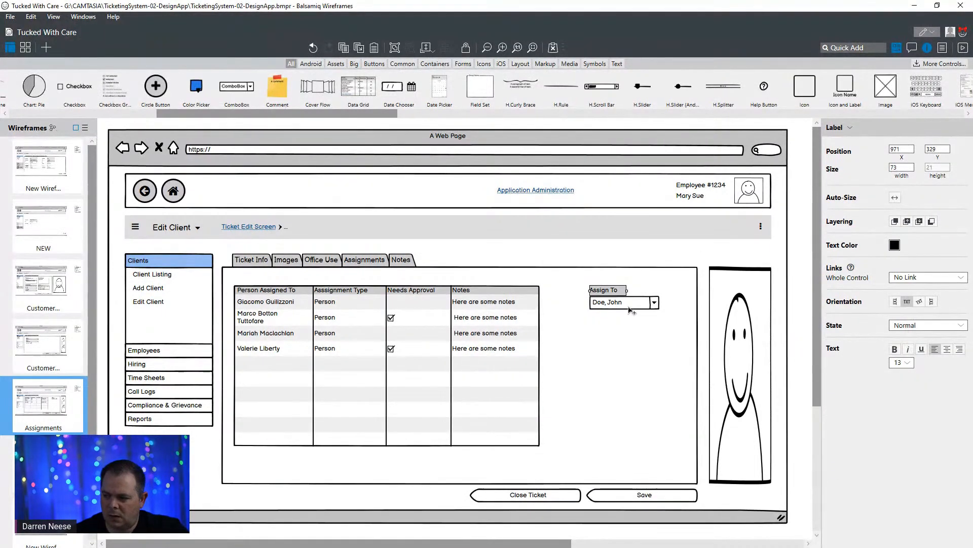
key("Escape")
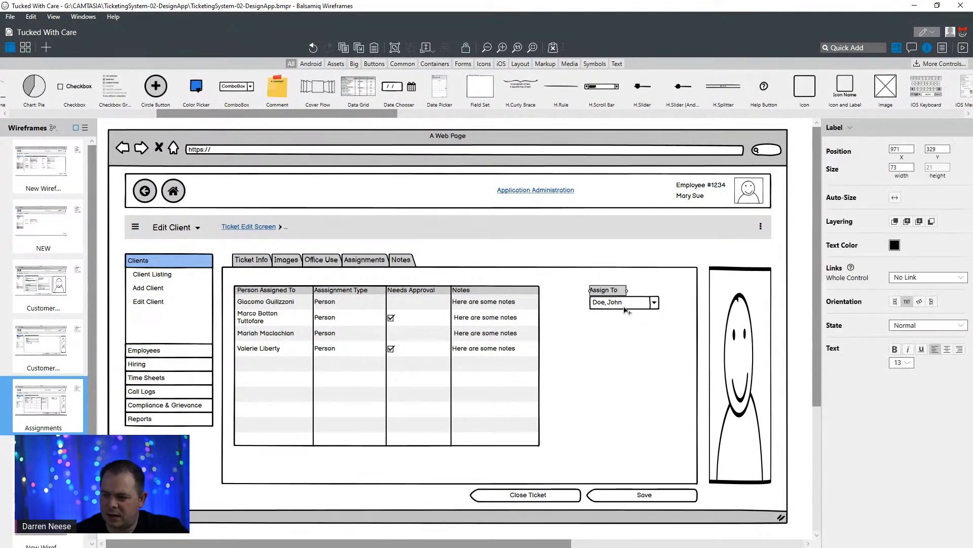
left_click(625, 306, "shift")
left_click_drag(637, 307, 626, 339)
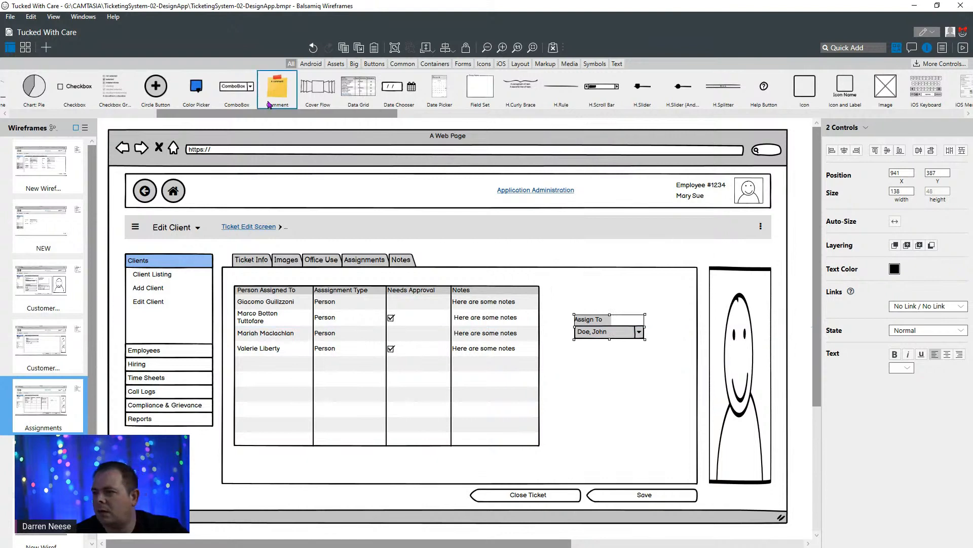
- Cover the tall person picture beside the tab area with an Image placeholder about 133 wide and 430 high
left_click_drag(280, 113, 737, 482)
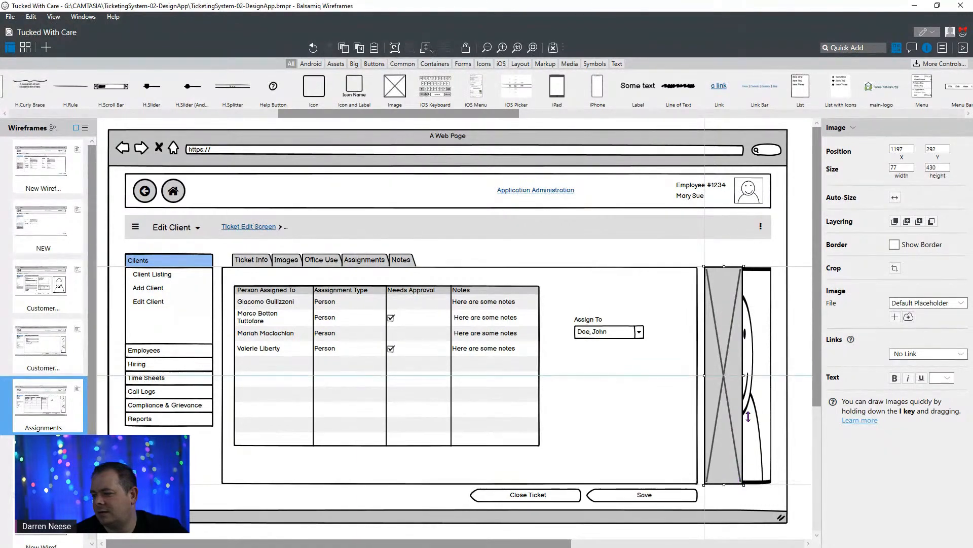
left_click_drag(744, 376, 774, 379)
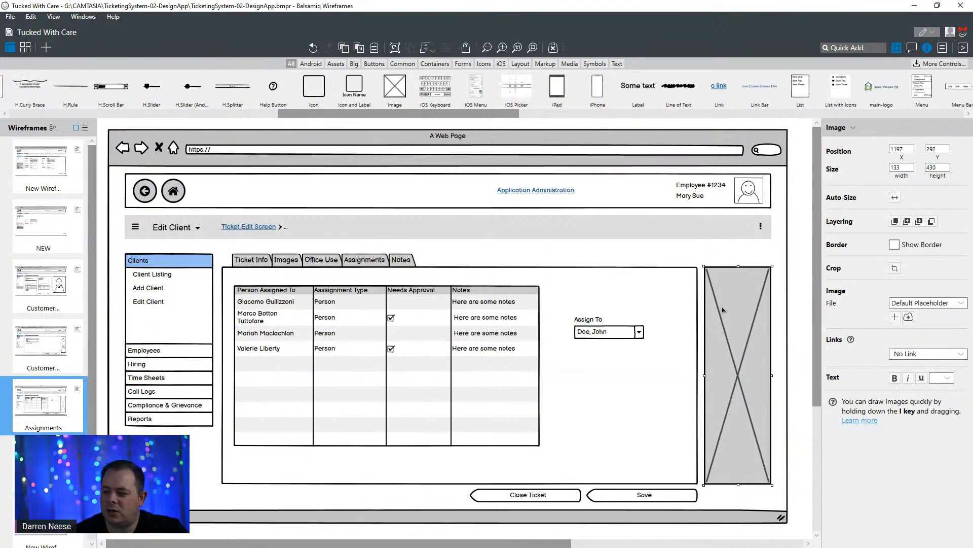
left_click(758, 189)
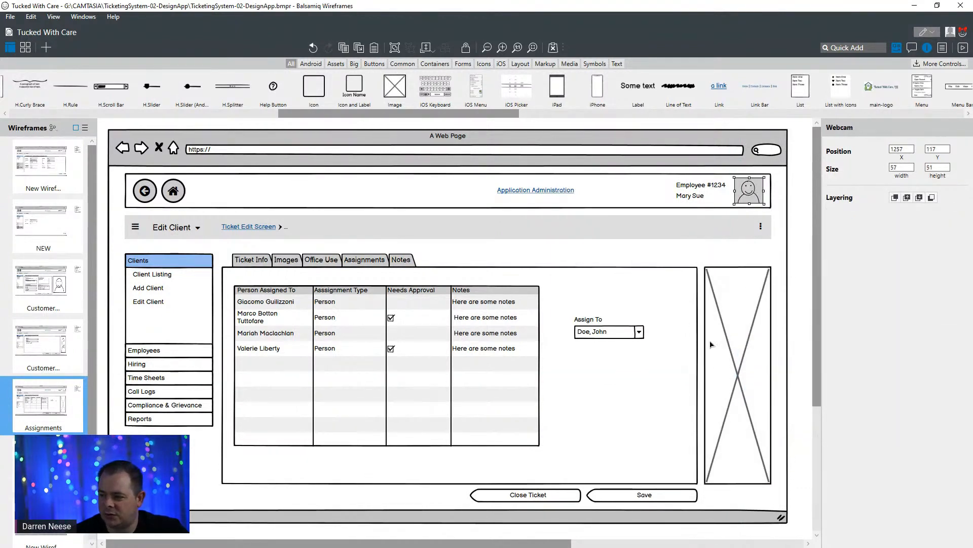
left_click(726, 330)
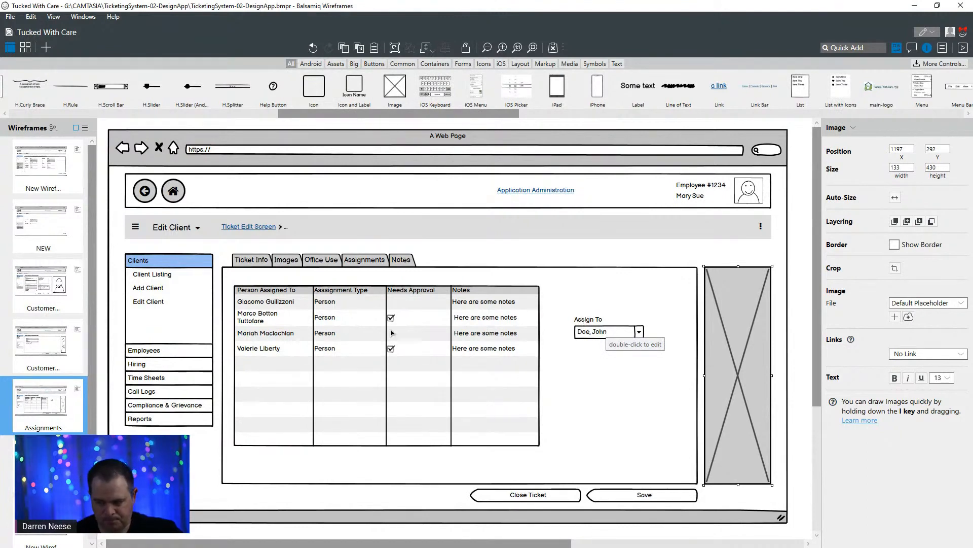
- Duplicate the Save button into the Assignments tab area at about X 922, Y 600 and label the copy "Reassign"
left_click(658, 498)
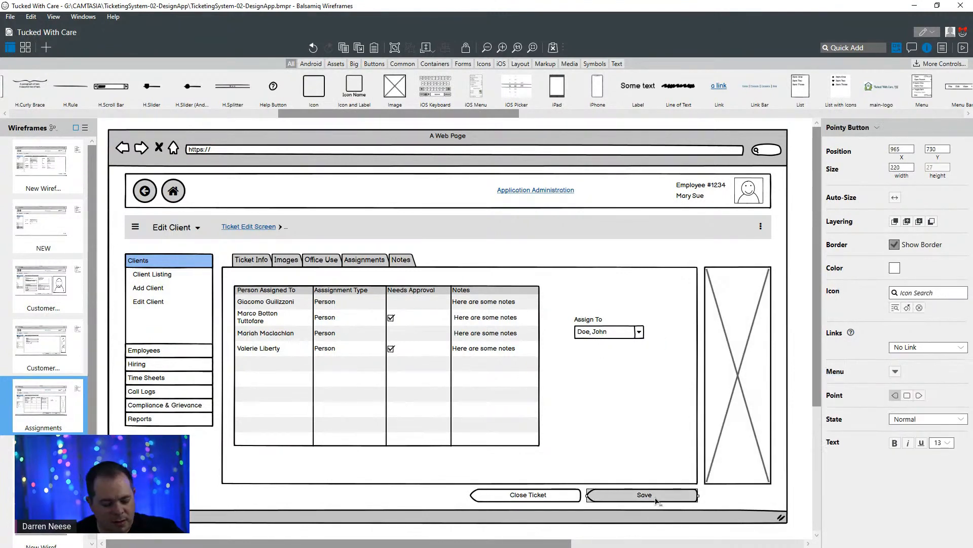
left_click_drag(656, 500, 631, 436)
double_click(624, 433)
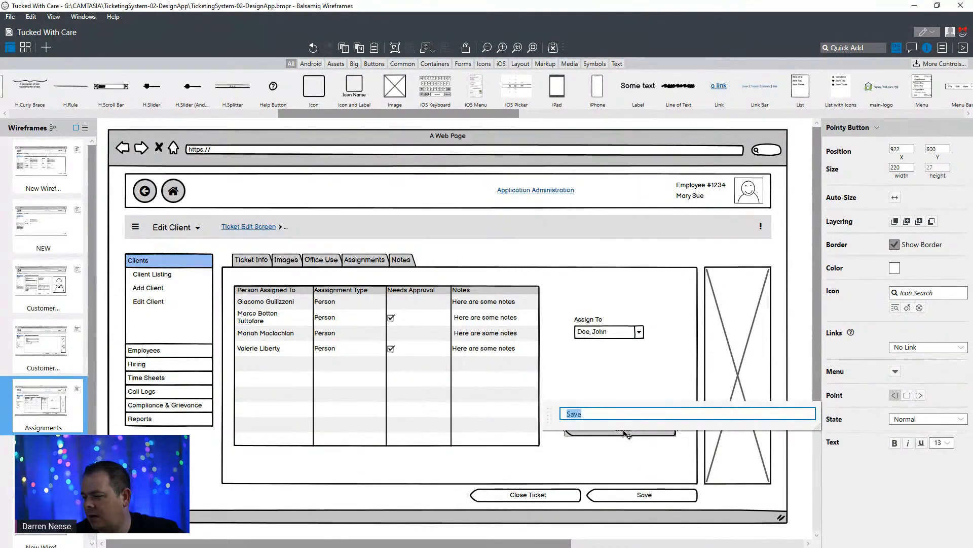
type("Ass")
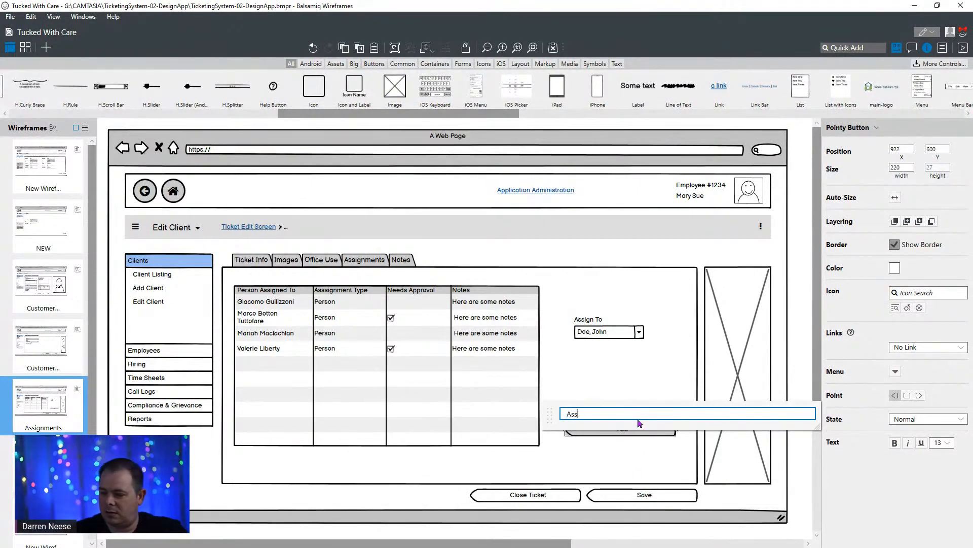
type("ign")
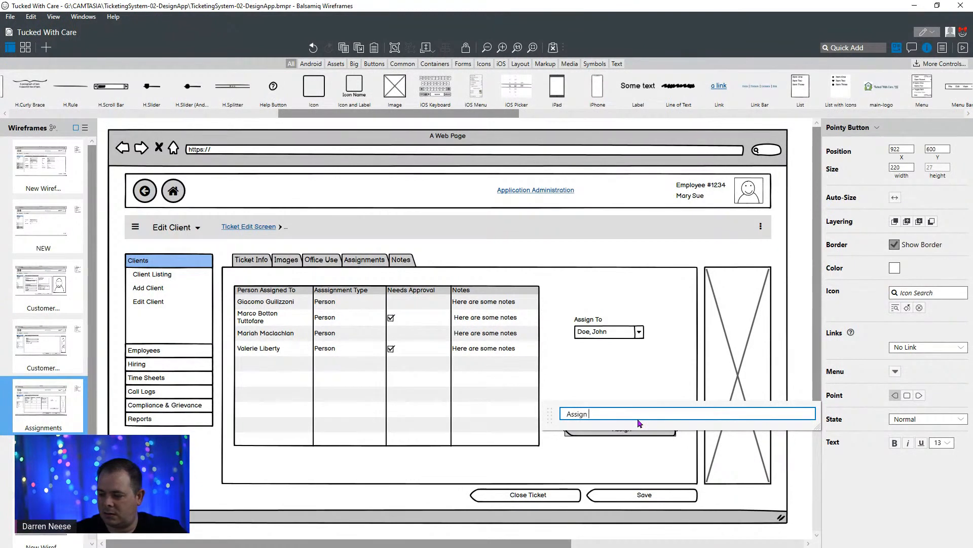
key("Home")
key("Delete")
type("Rea")
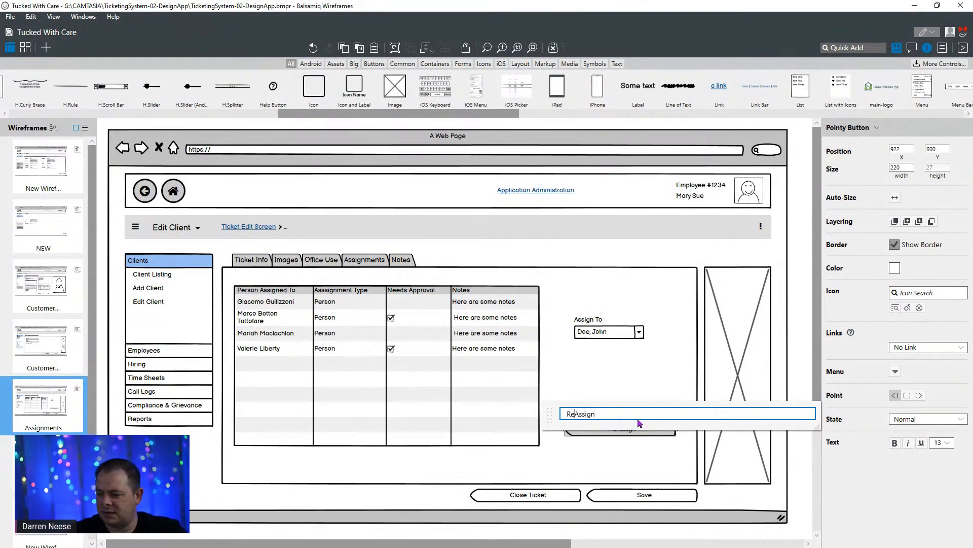
left_click(640, 349)
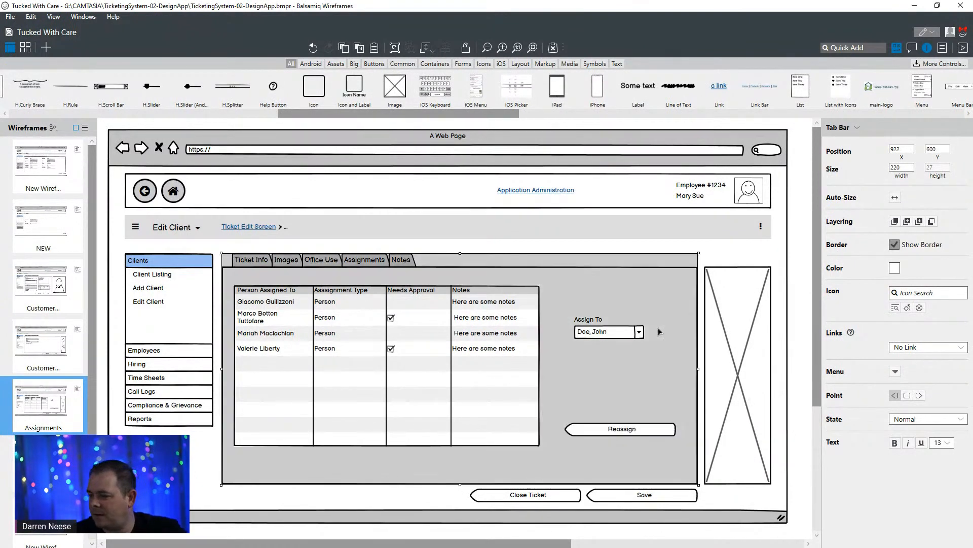
- Move the "Assign To" label and its combo box to X 906, Y 329, level with the grid's header
left_click(590, 321)
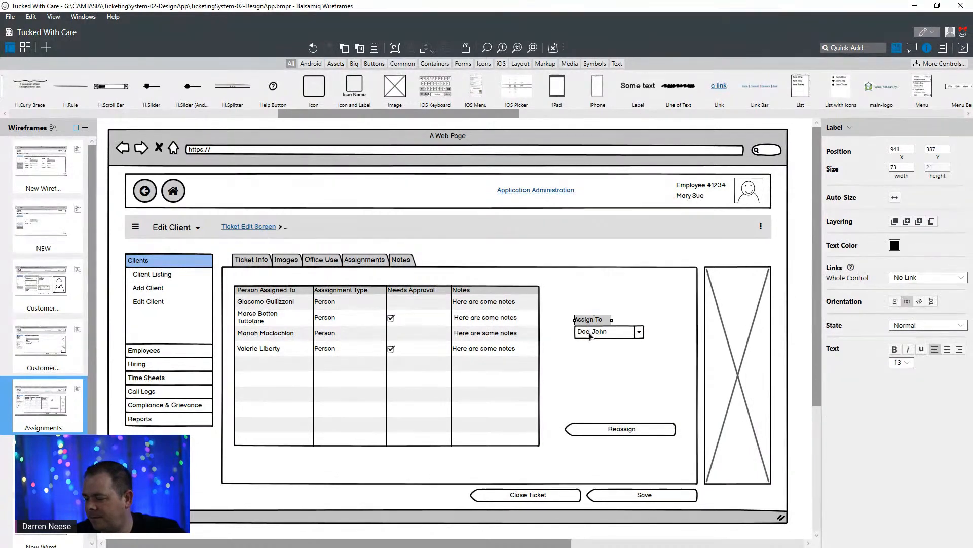
left_click(615, 335, "shift")
left_click_drag(616, 339, 613, 311)
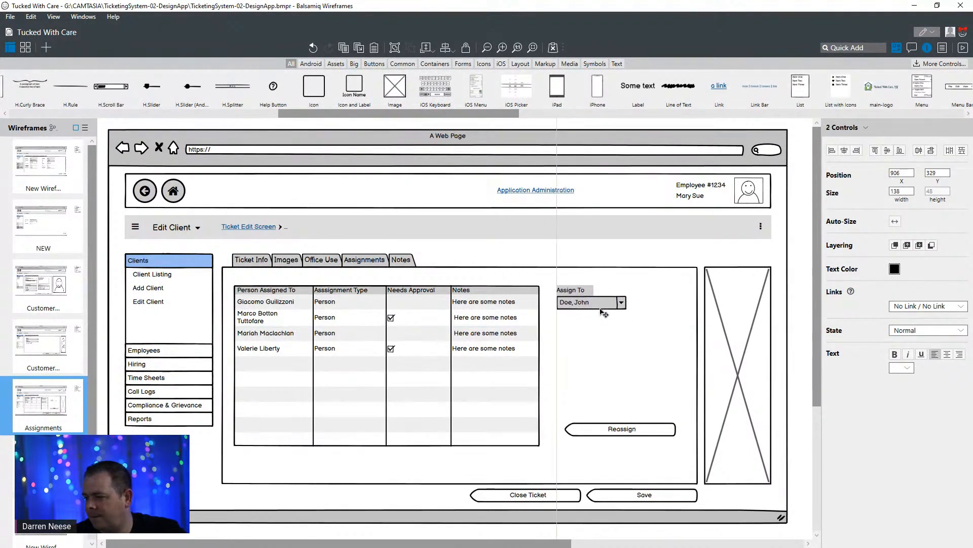
- Widen the "Assign To" combo box to a width of 200
left_click(650, 312)
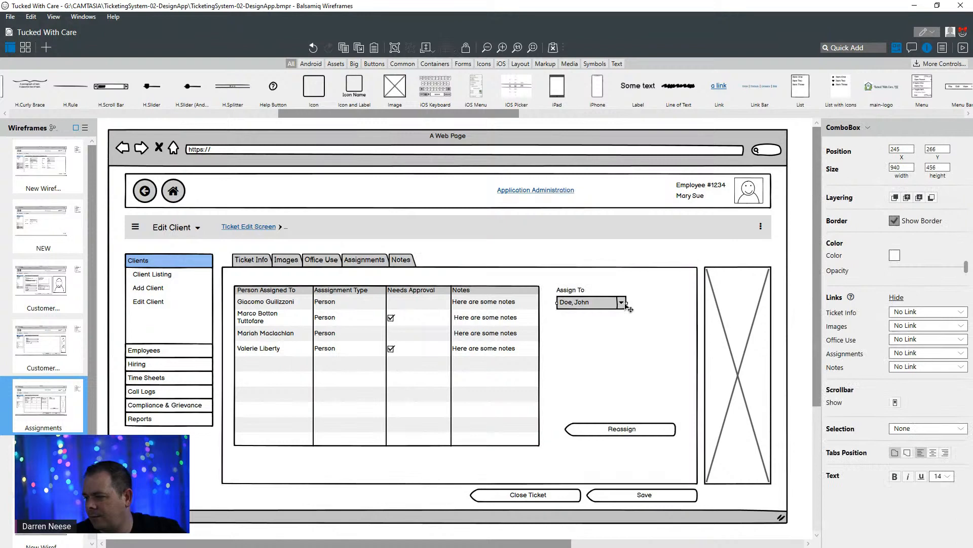
left_click(628, 304)
left_click_drag(627, 303, 660, 302)
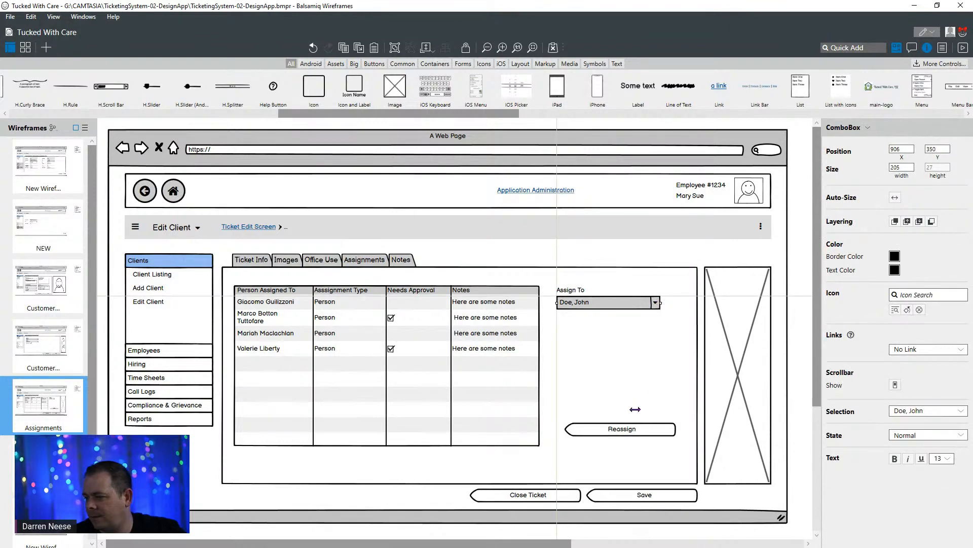
left_click(634, 428)
left_click(640, 304)
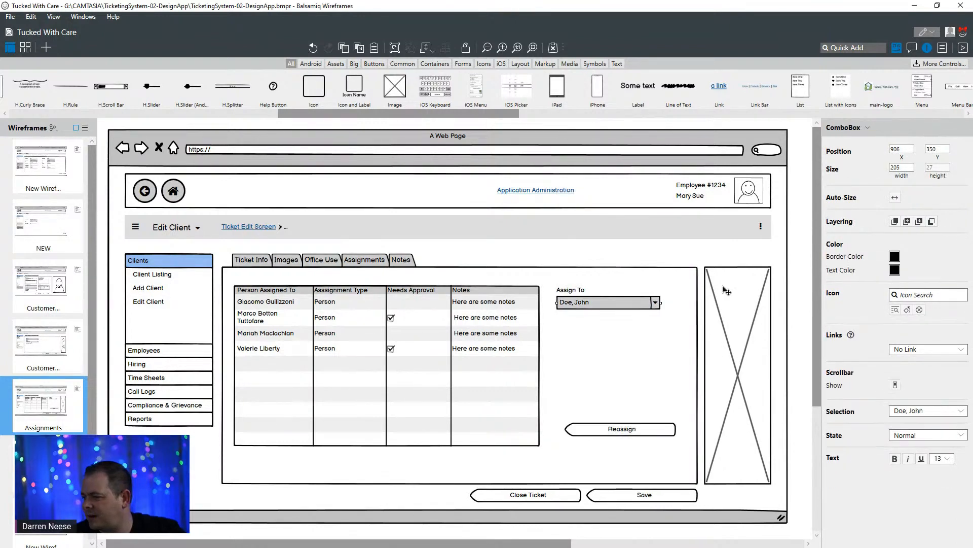
left_click(902, 167)
type("2")
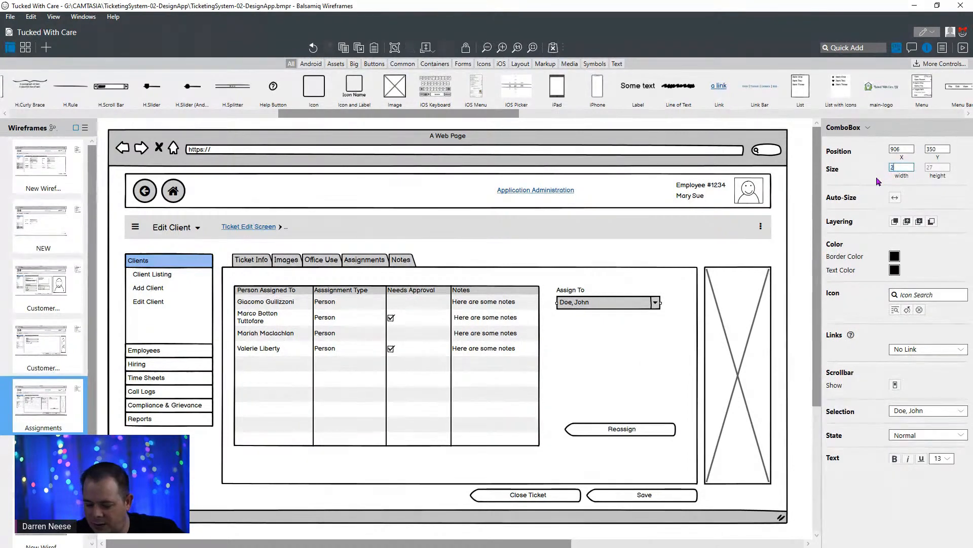
type("00")
key("Return")
- Set the "Reassign" button's width to 200 and align it under the combo box at X 906, Y 620
left_click(634, 430)
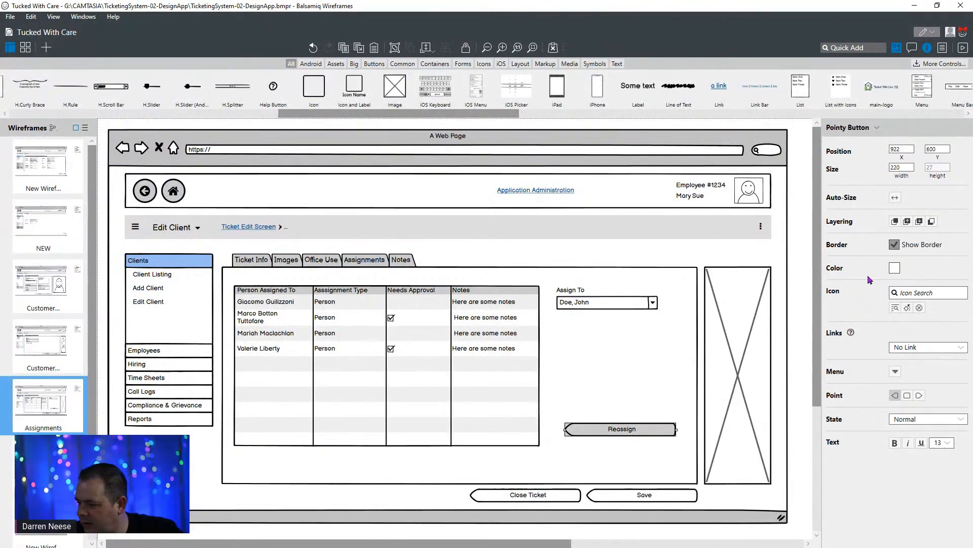
left_click(905, 168)
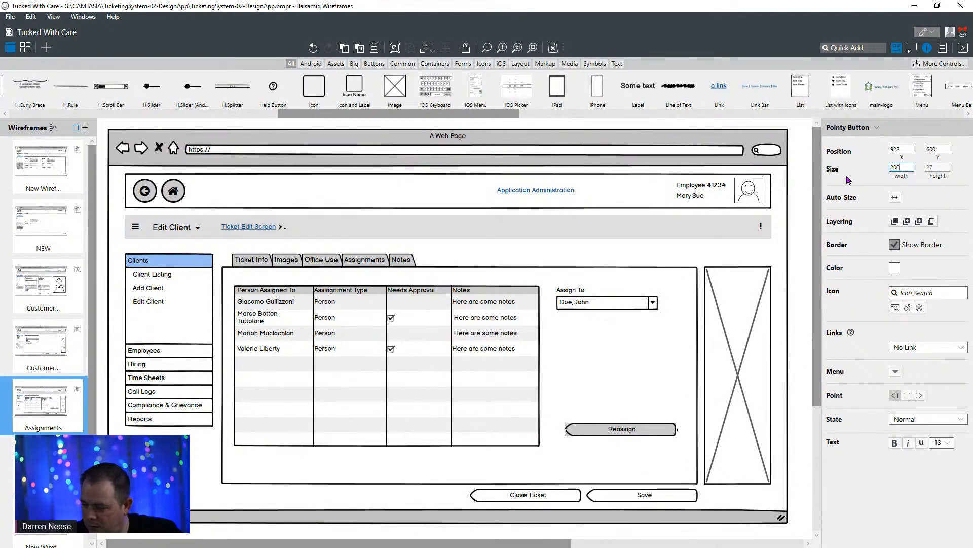
type("200")
key("Return")
mouse_move(622, 429)
left_mouse_down()
mouse_move(615, 365)
mouse_move(615, 439)
left_mouse_up()
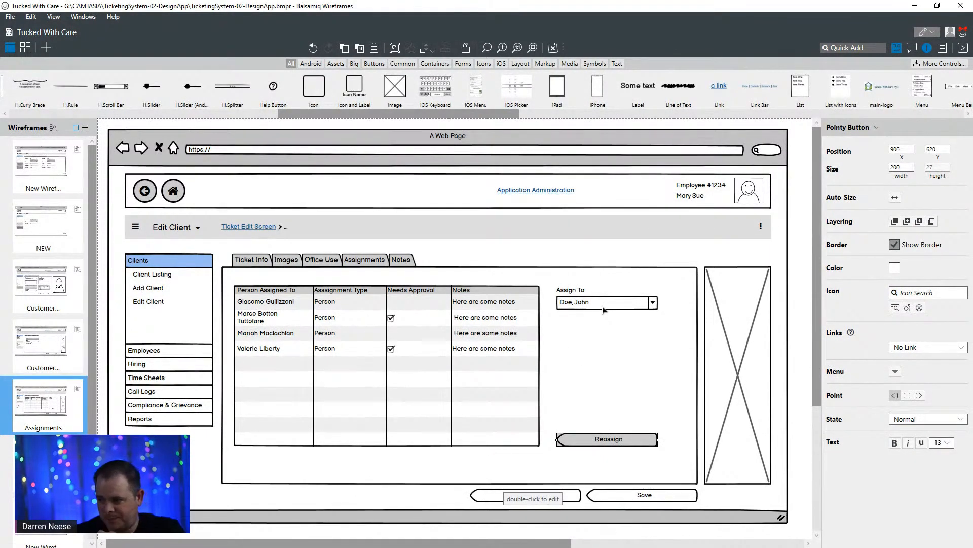
- Duplicate the "Assign To" label and its combo box directly below the originals at X 906, Y 387
left_click(577, 292)
left_click(588, 308, "shift")
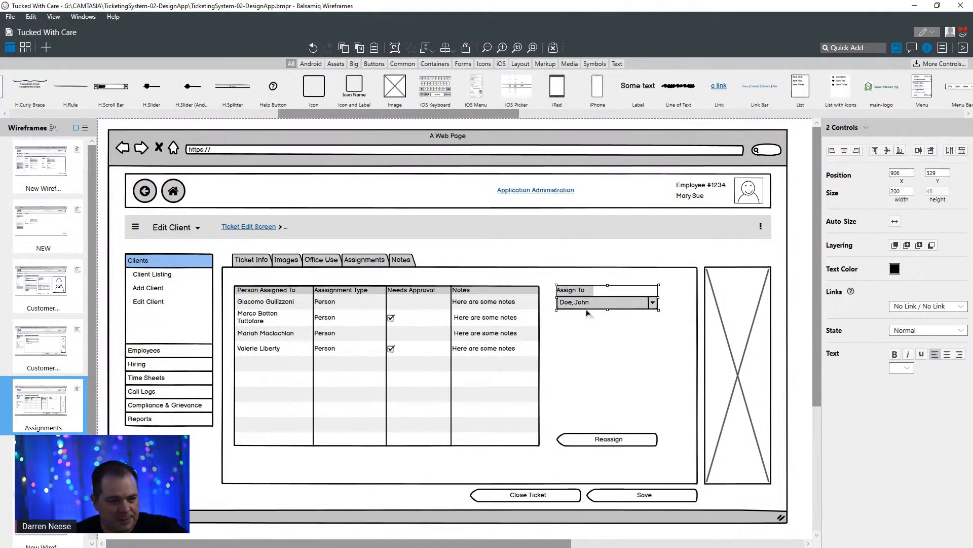
left_click_drag(628, 307, 607, 336)
- Relabel the duplicated "Assign To" label above the lower combo box as "Assignment Type", correcting the misspelled word
left_click(582, 327)
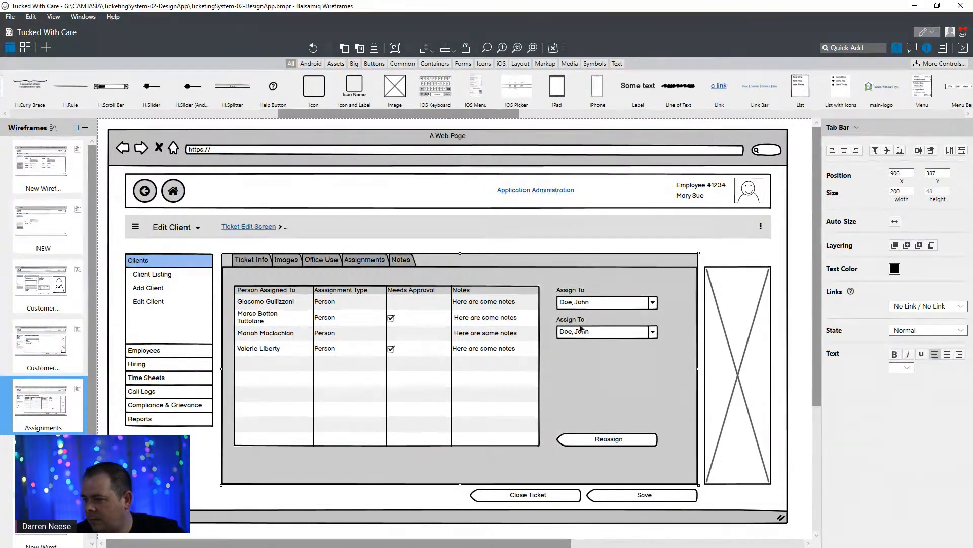
double_click(582, 328)
type("A")
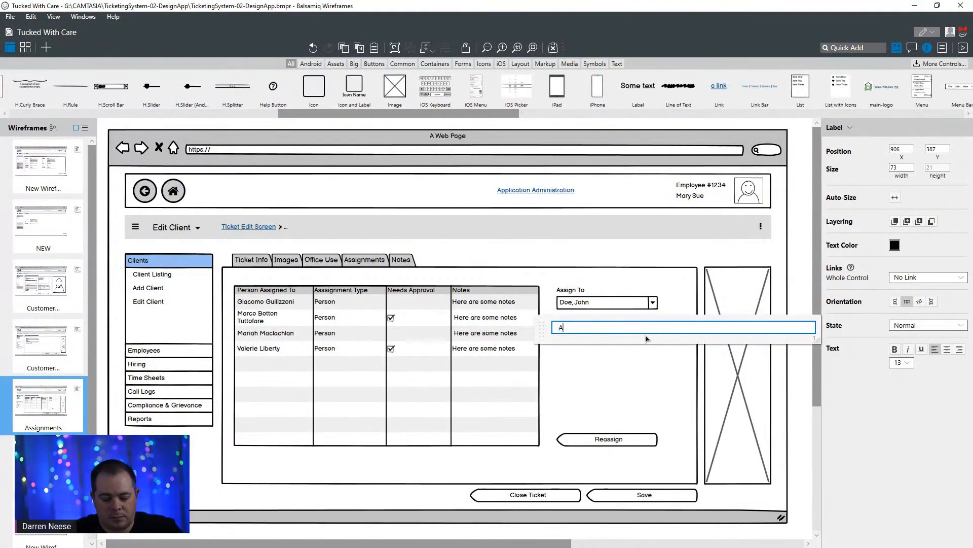
type("ssginmen")
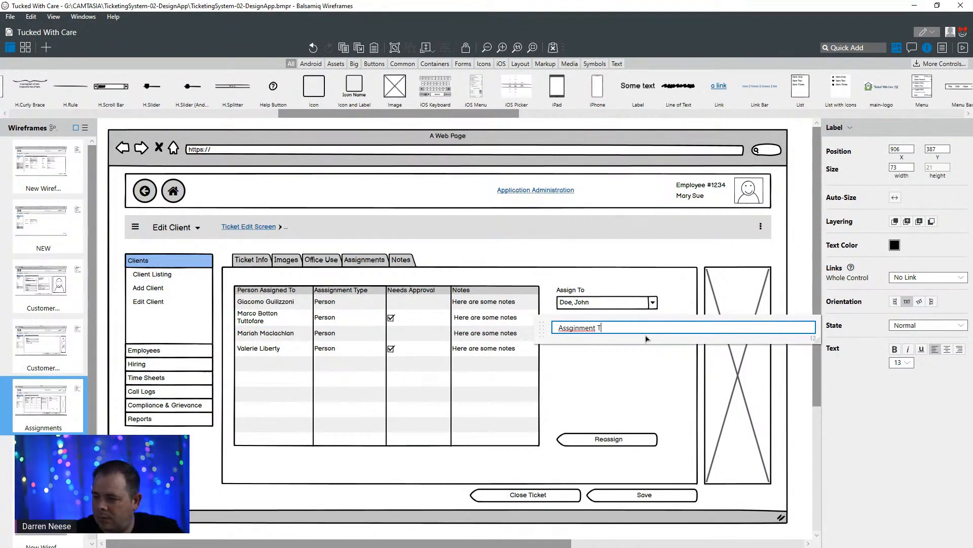
right_click(581, 327)
left_click(611, 338)
left_click(625, 375)
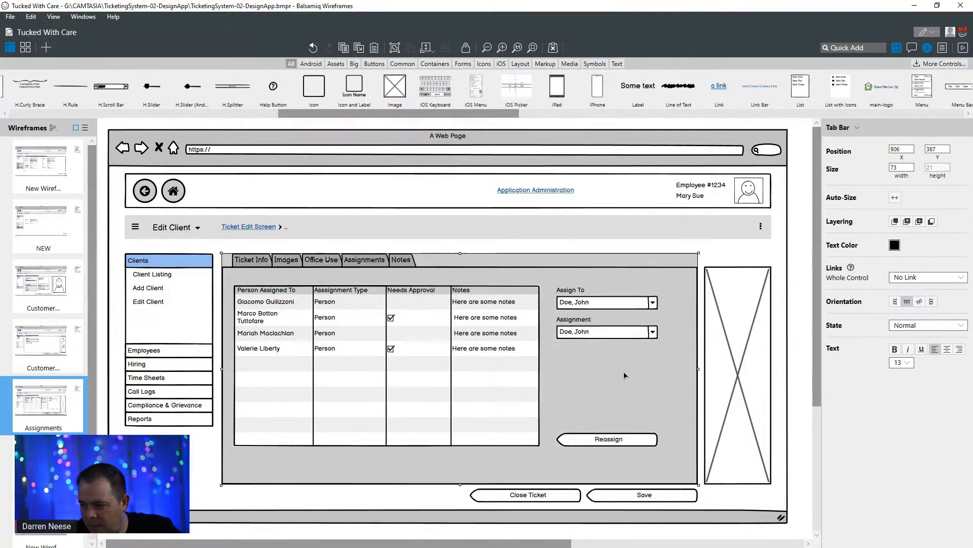
- Replace the lower combo box's text with "Person, Dept"
left_click(608, 335)
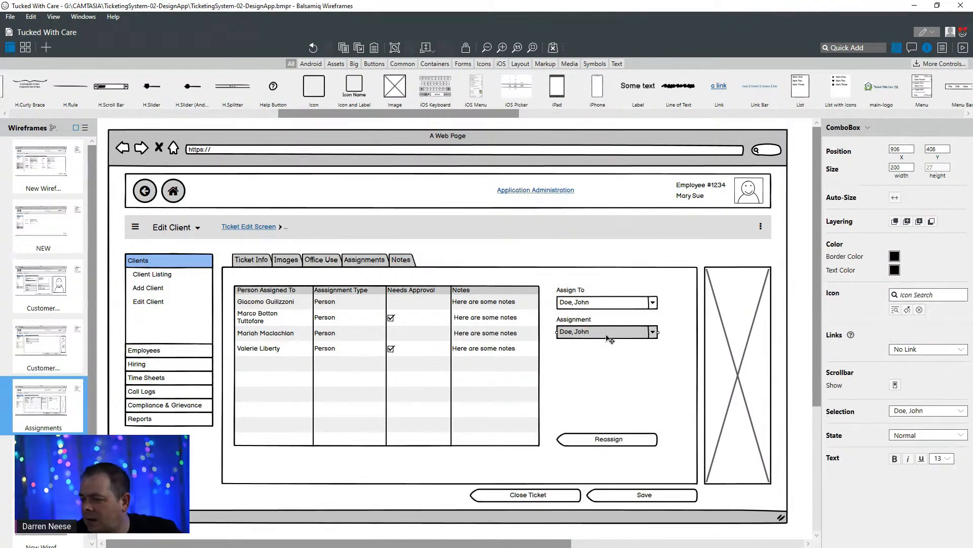
double_click(607, 339)
type("Person")
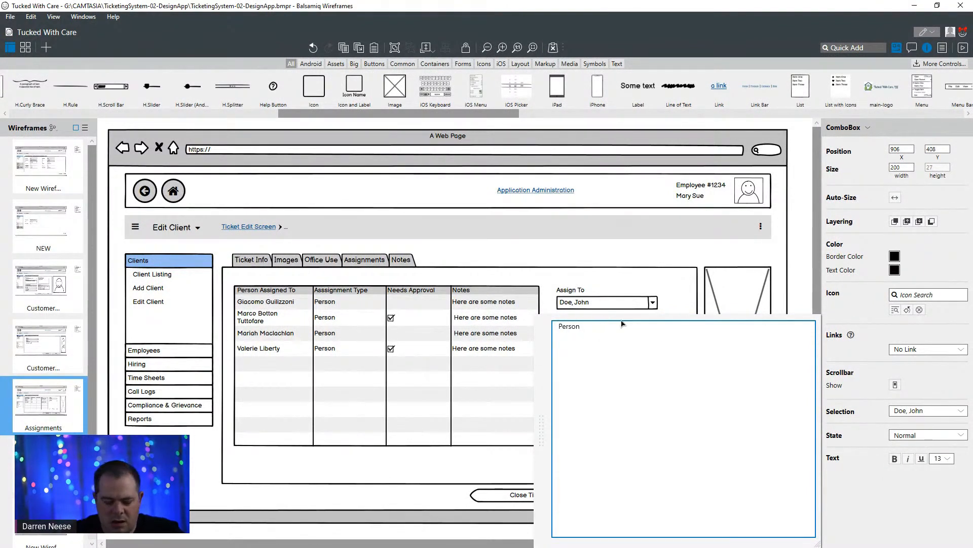
type(", Dept")
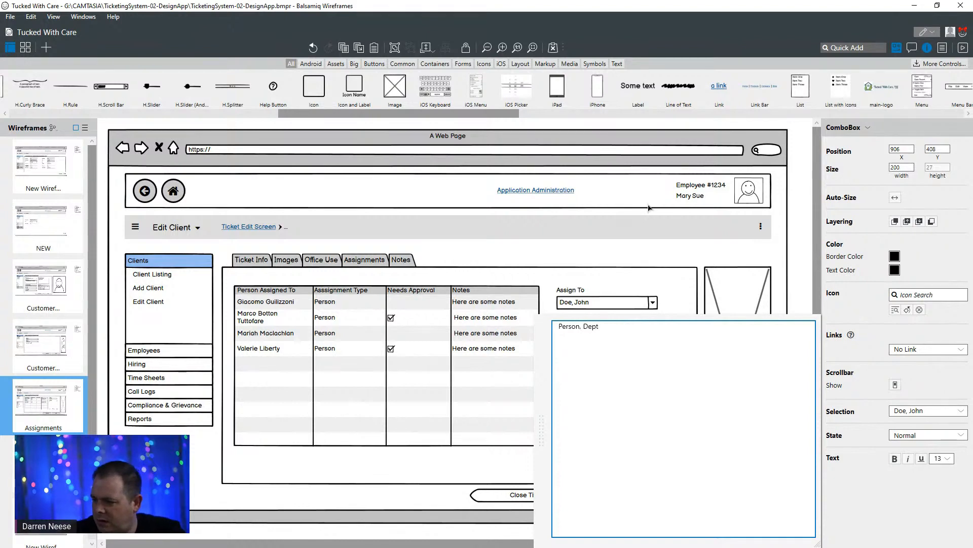
left_click(648, 260)
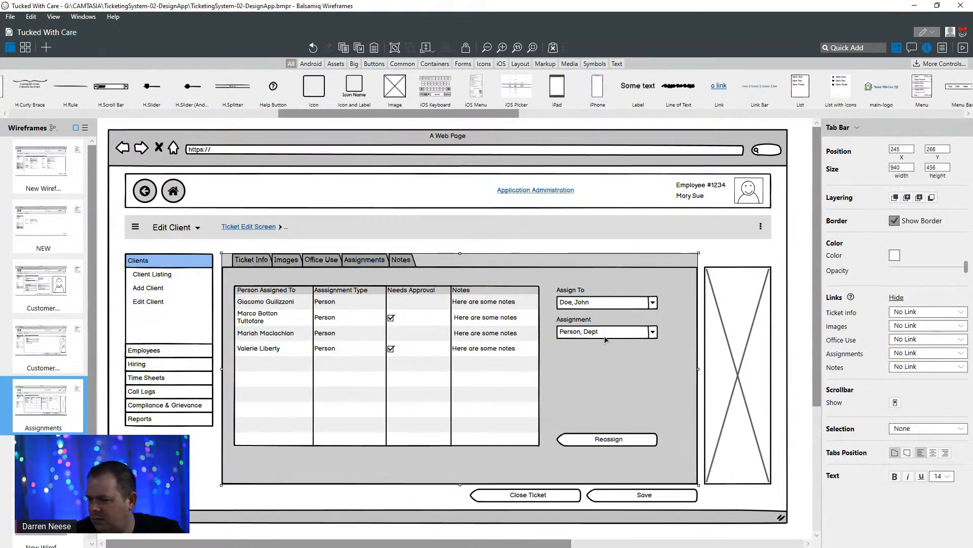
left_click(654, 335)
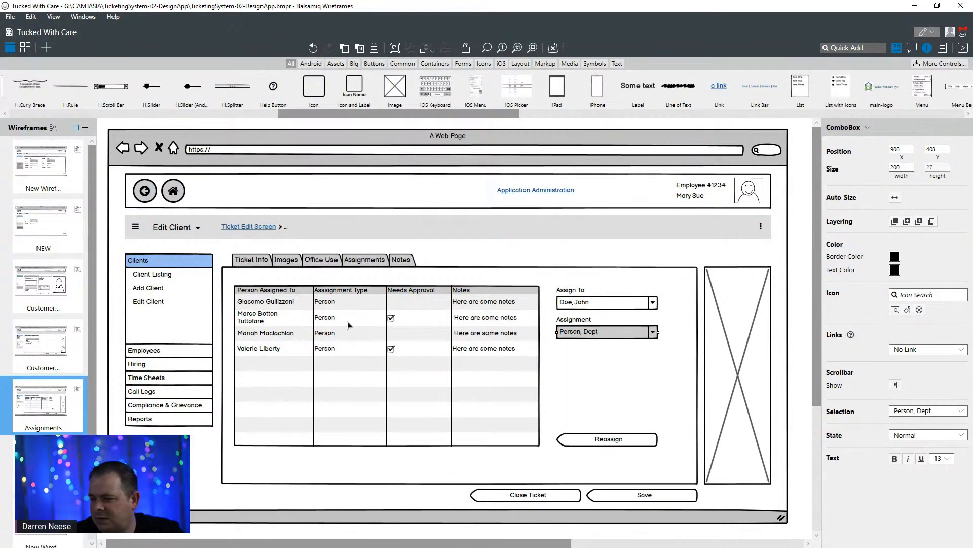
- Change the assignments grid's third data row so it is assigned to "HR" with the assignment type "Department"
double_click(352, 338)
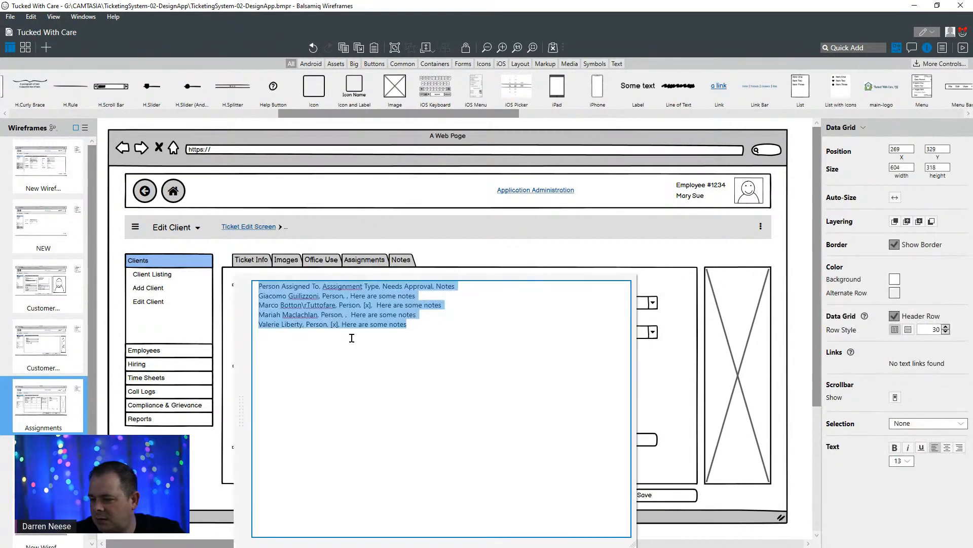
left_click(317, 315)
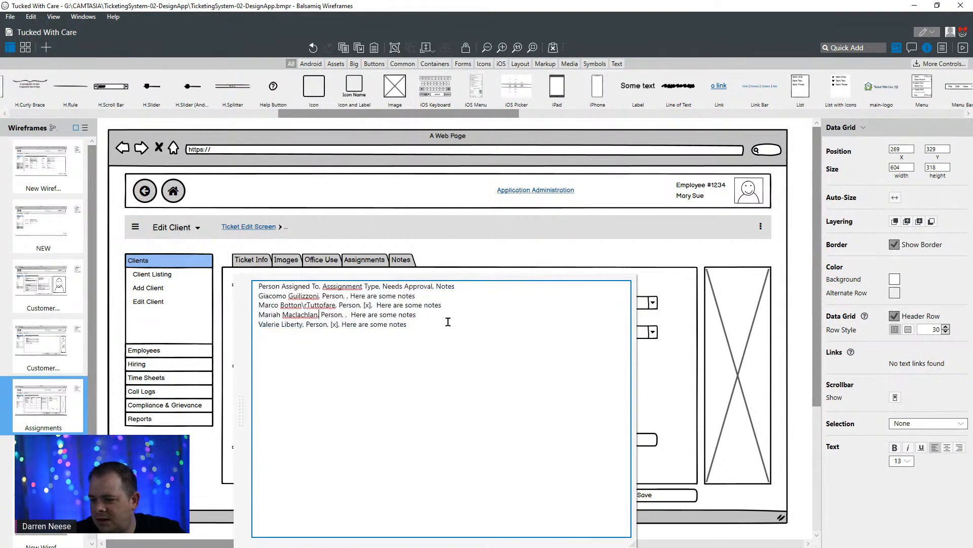
key("shift+Home")
type("HR")
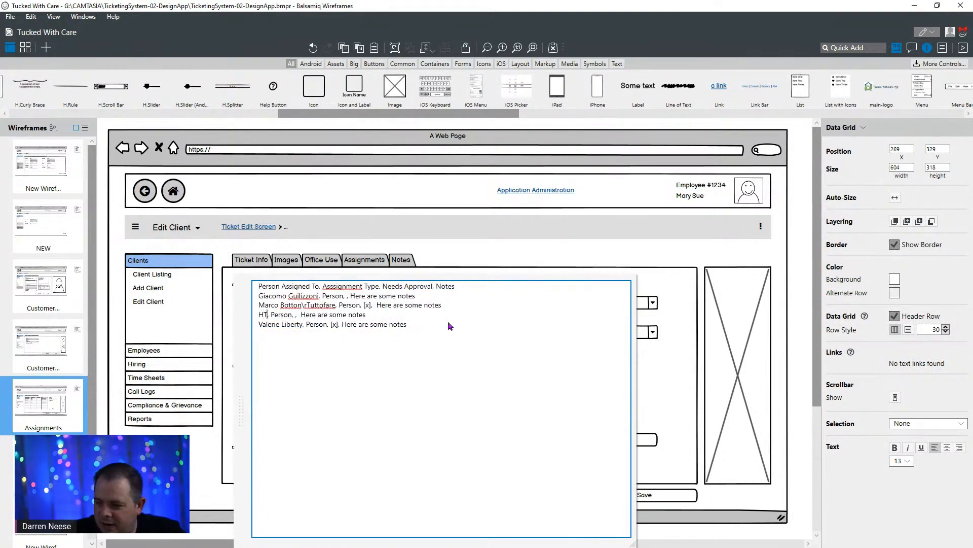
key("ctrl+shift+Right")
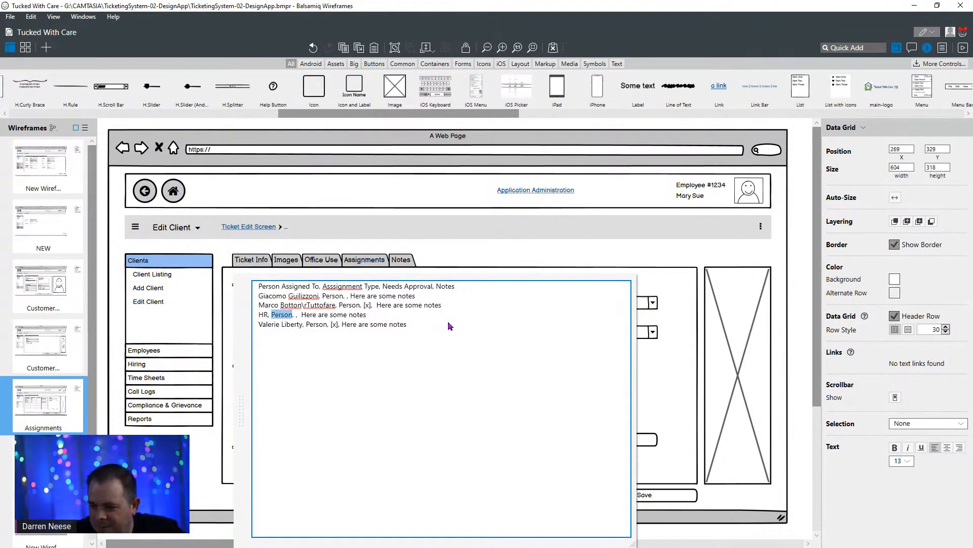
type("Department")
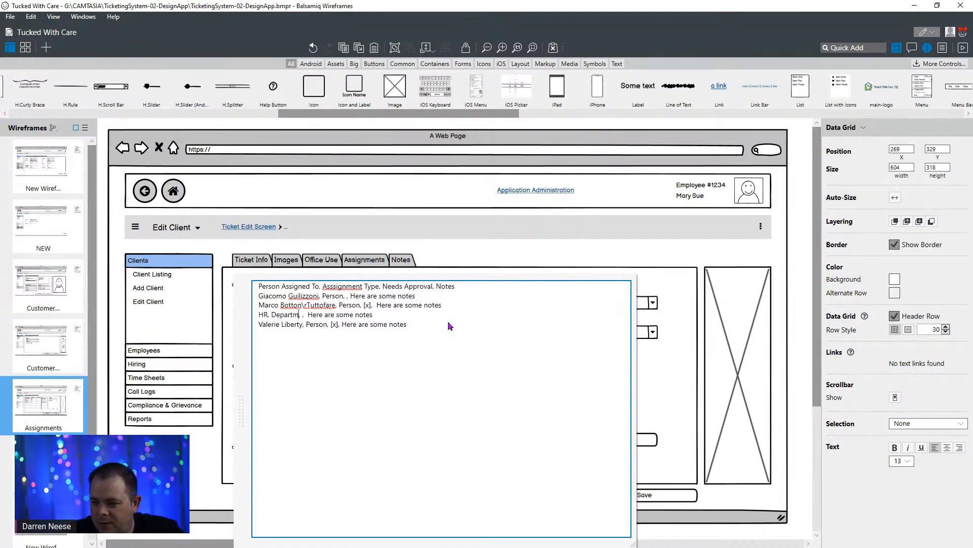
left_click(508, 248)
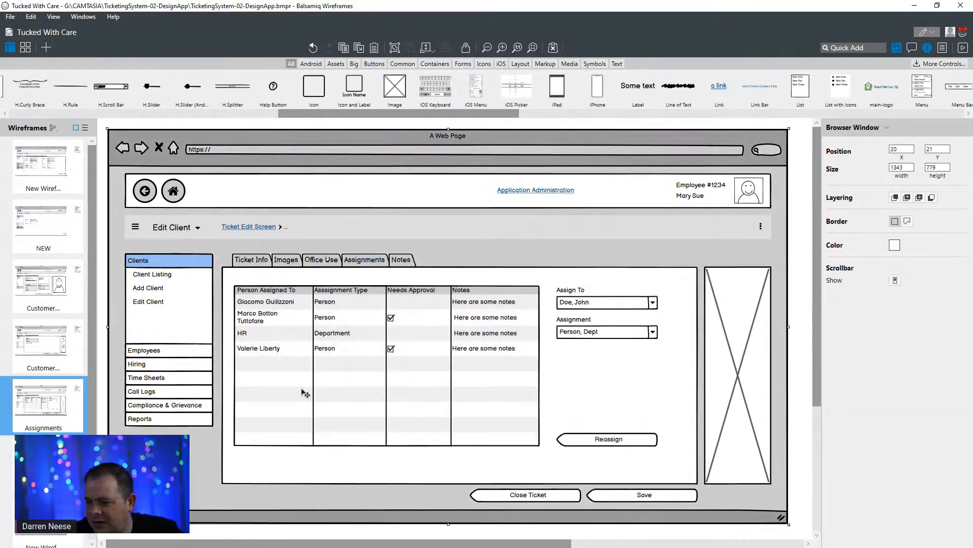
- Shorten the person's name in the grid's second data row to a single line by removing the line break and last word
double_click(289, 322)
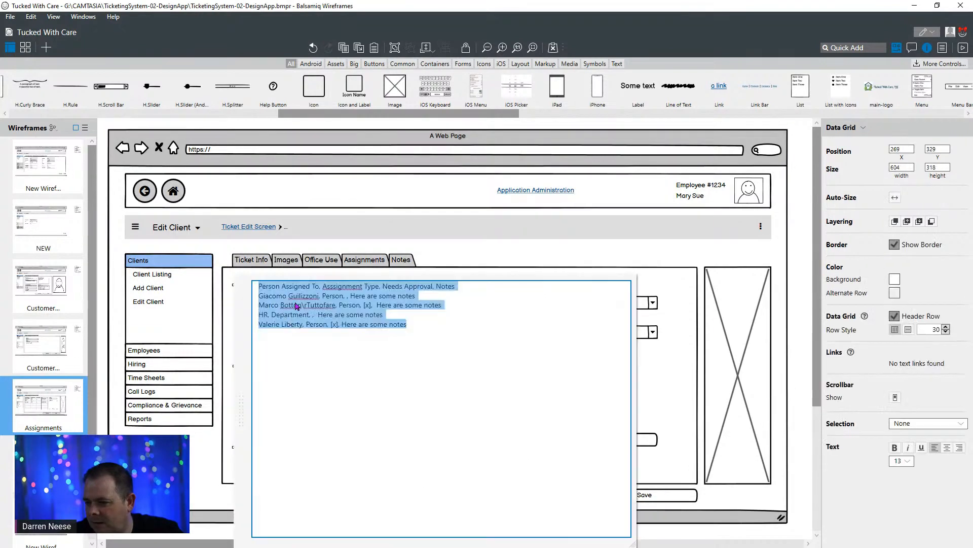
left_click(295, 304)
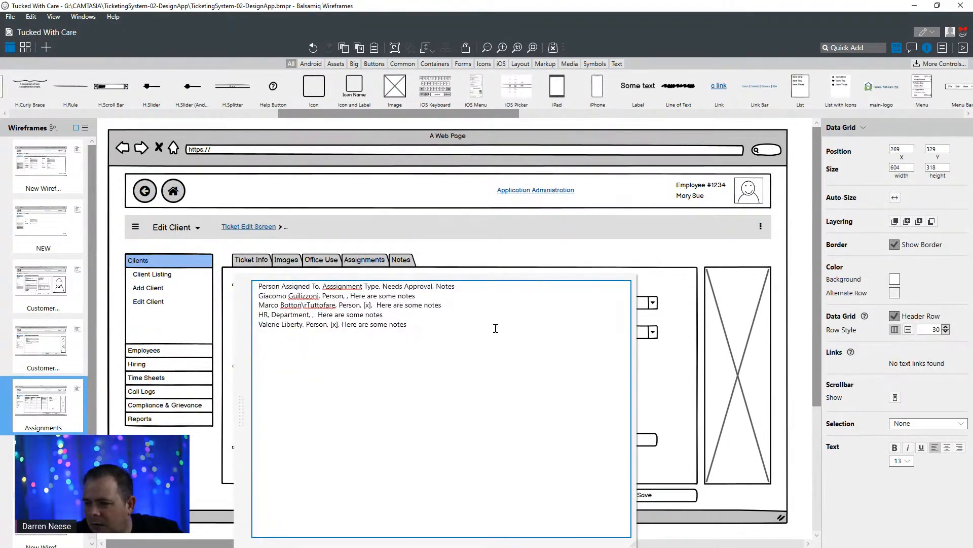
key("shift+Right")
key("shift+Right")
key("shift+Right")
key("shift+Right")
key("shift+Right")
key("shift+Right")
key("shift+Right")
key("shift+Right")
key("Delete")
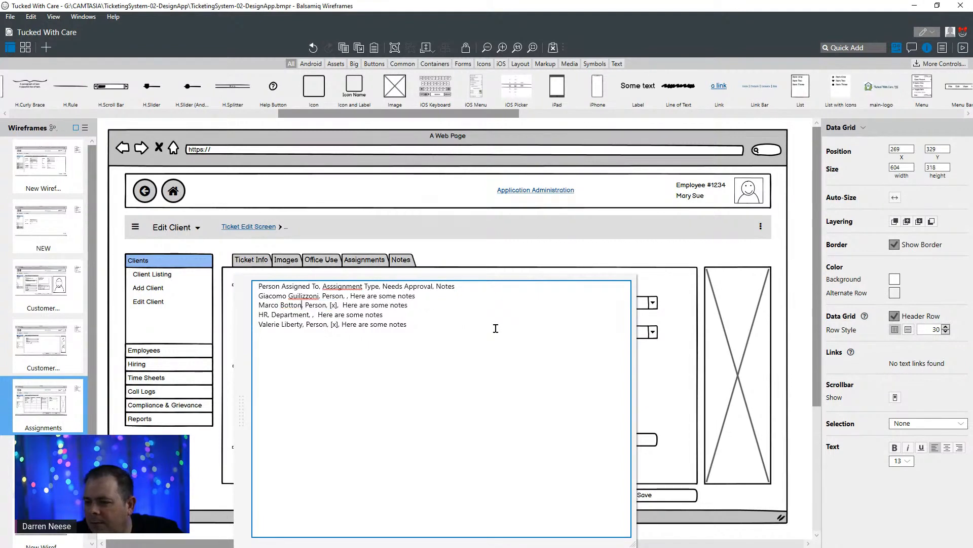
left_click(495, 329)
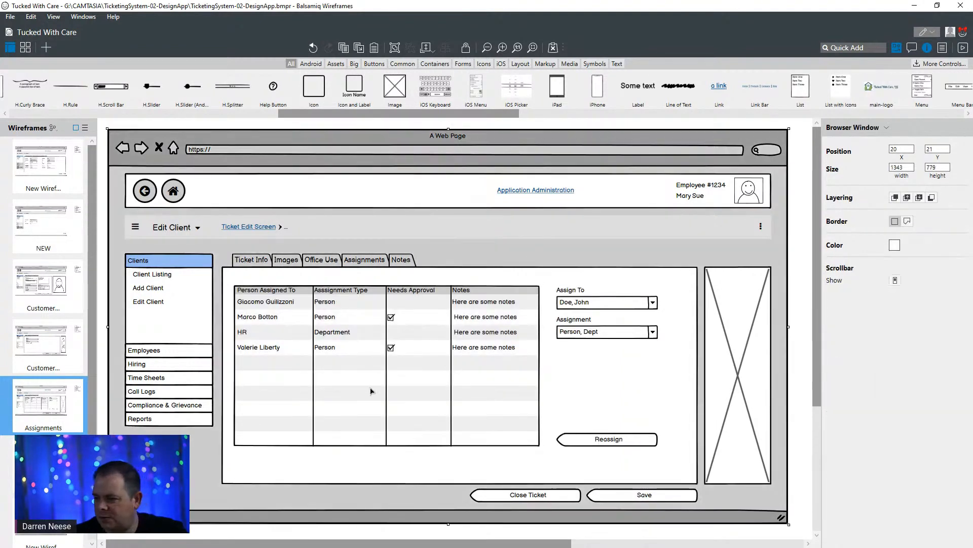
left_click(371, 390)
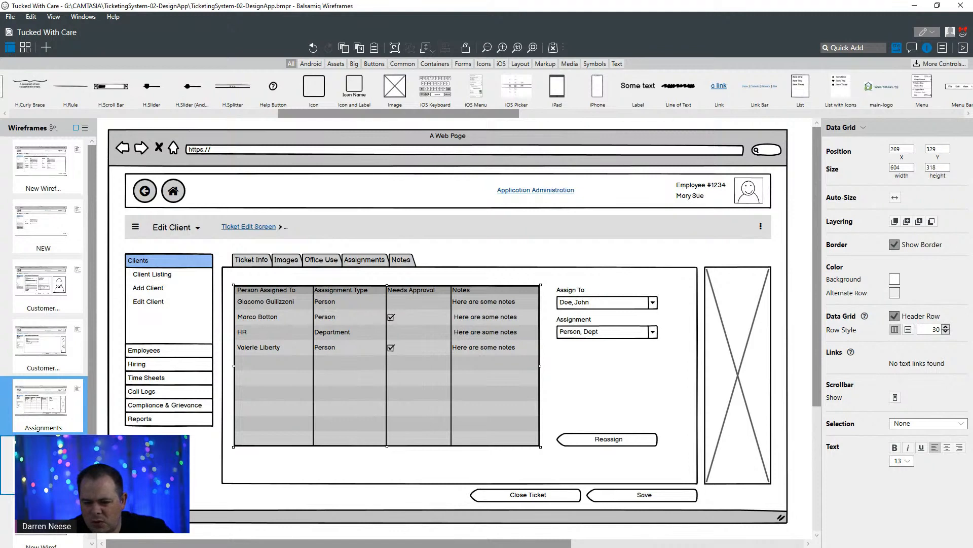
- Copy the "Require Approval" label and toggle from the Office Use wireframe into Assignments, placing them below the lower combo box at X 916, Y 476
left_click(8, 463)
left_click(49, 345)
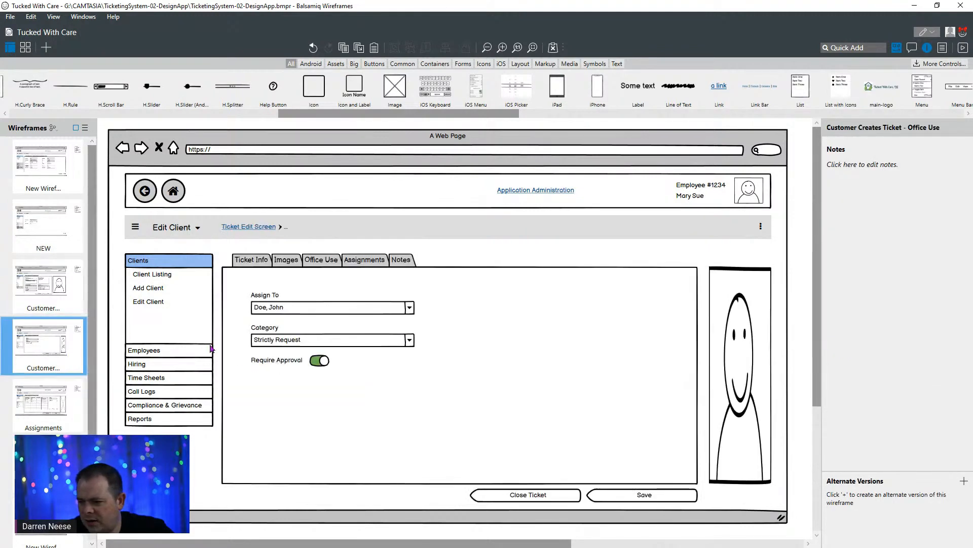
left_click(273, 361)
left_click(320, 361, "shift")
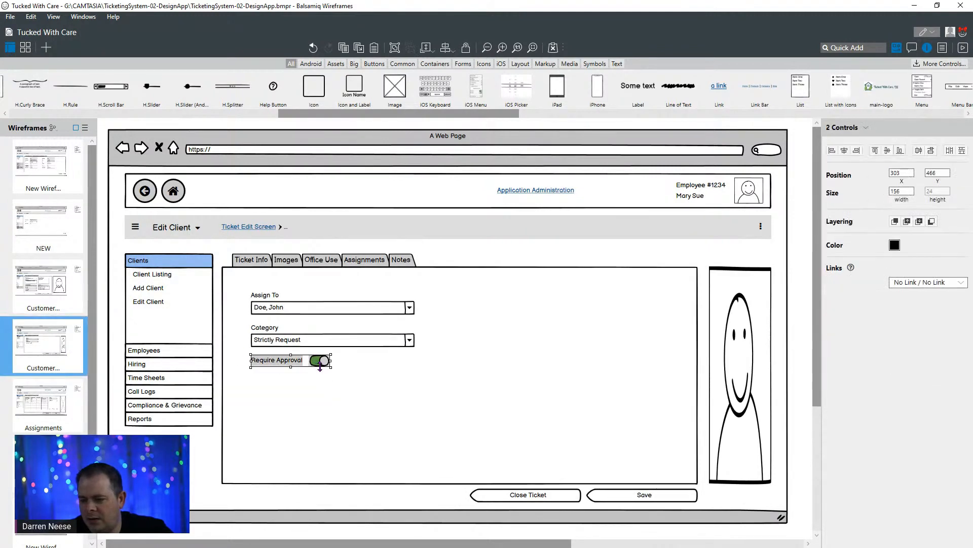
left_click(46, 288)
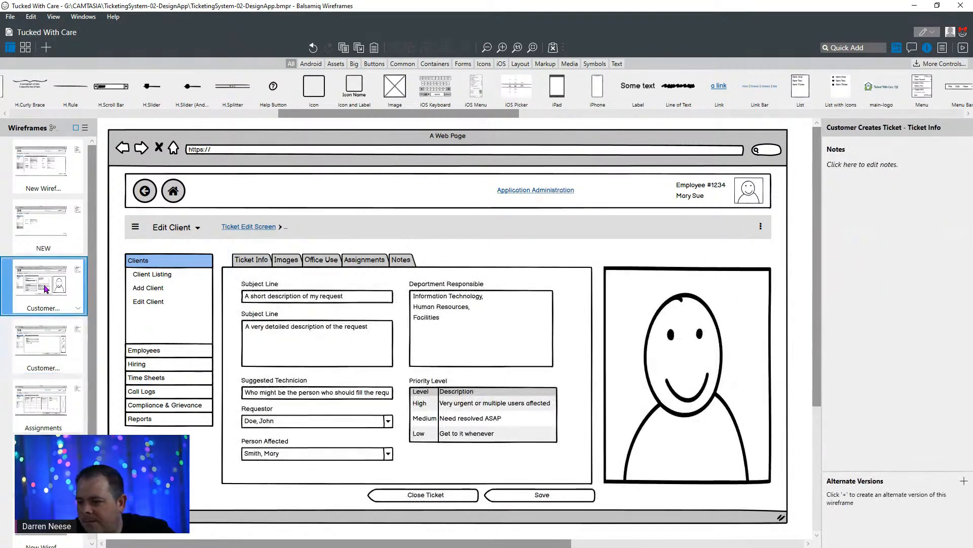
left_click(45, 403)
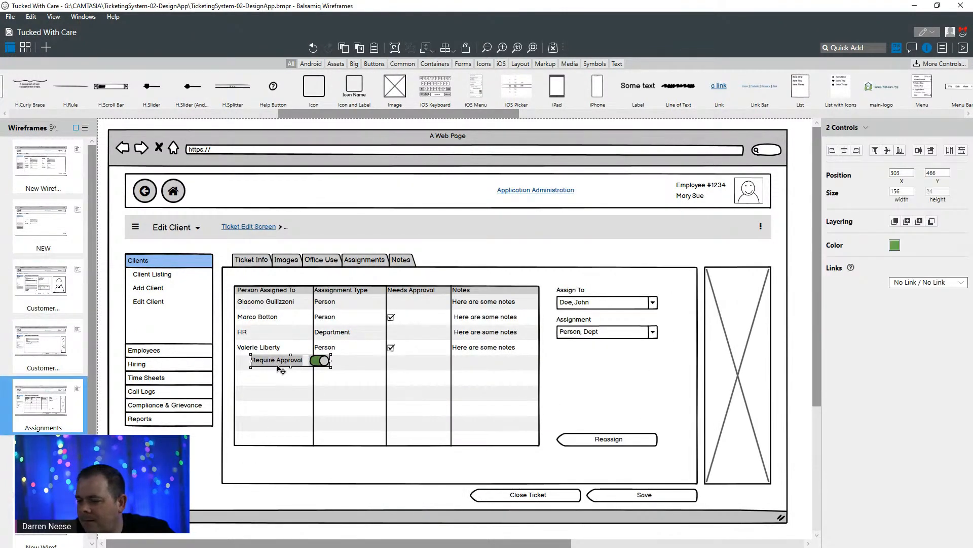
left_click_drag(282, 370, 600, 376)
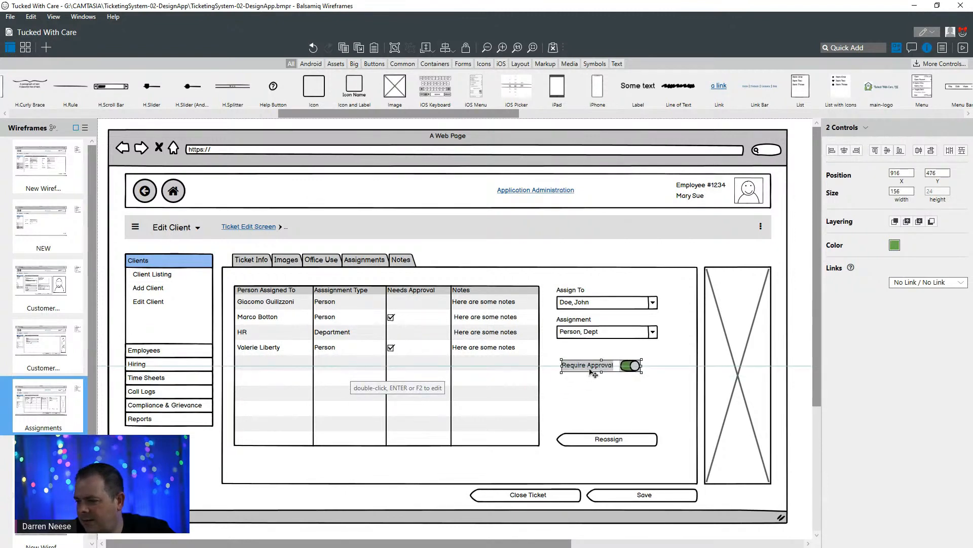
left_click(642, 400)
- Change the "Require Approval" label beside the toggle to "Needs Approval"
left_click(588, 365)
double_click(577, 368)
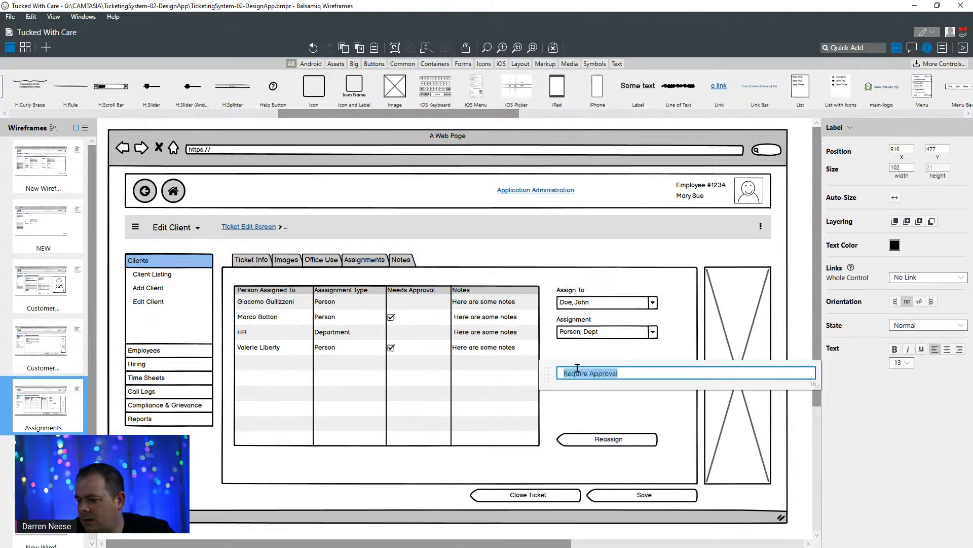
double_click(569, 374)
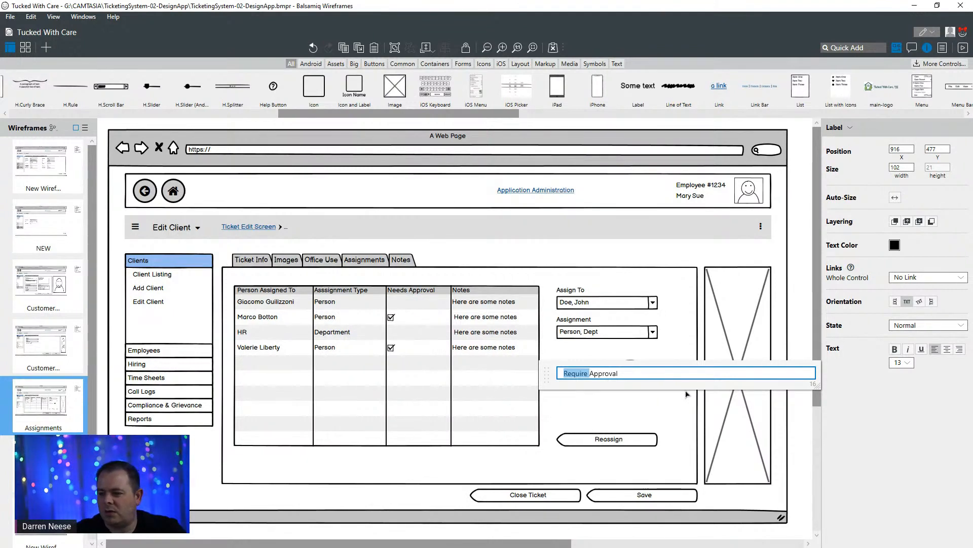
type("Needs")
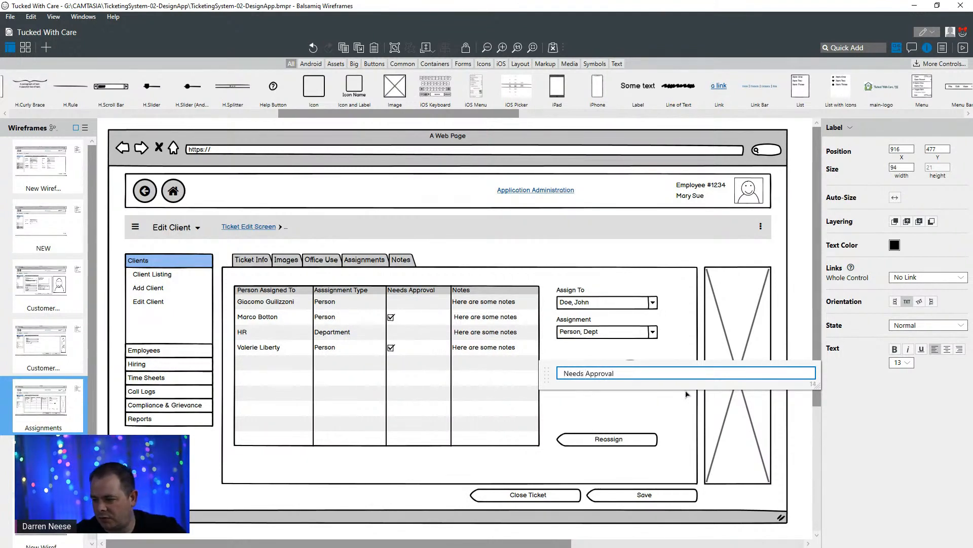
left_click(661, 267)
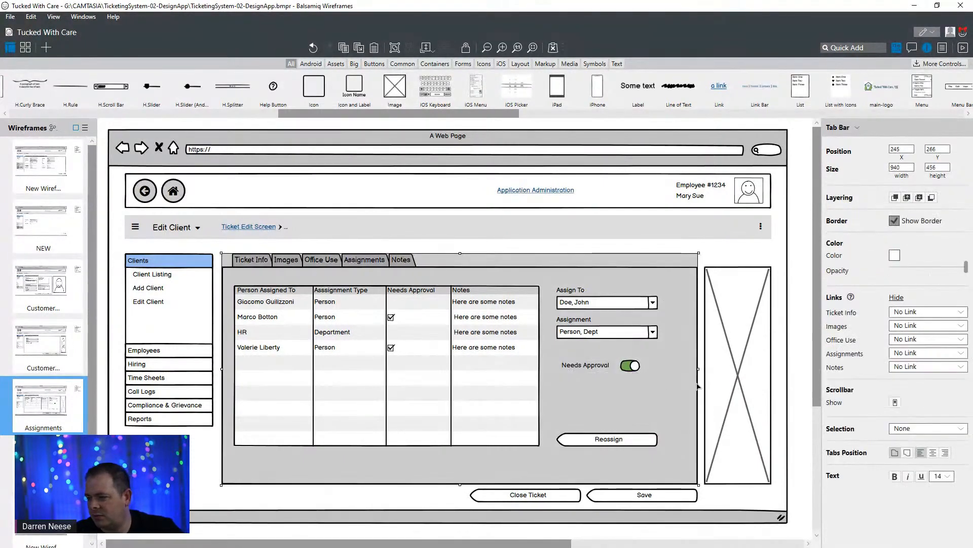
- Move the "Needs Approval" label and its toggle up together to X 916, Y 451, closer to the combo box above
left_click(598, 369)
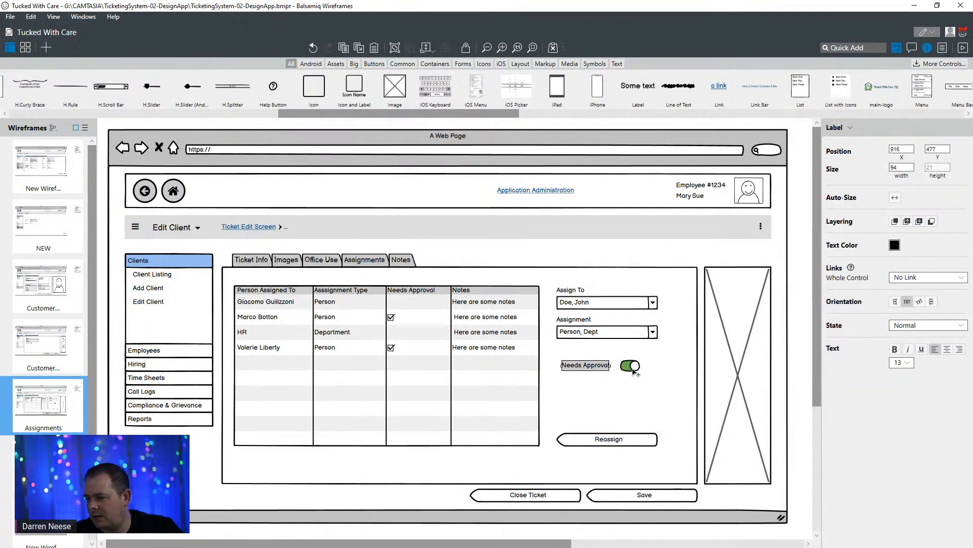
left_click(634, 371, "shift")
left_click_drag(594, 375, 594, 361)
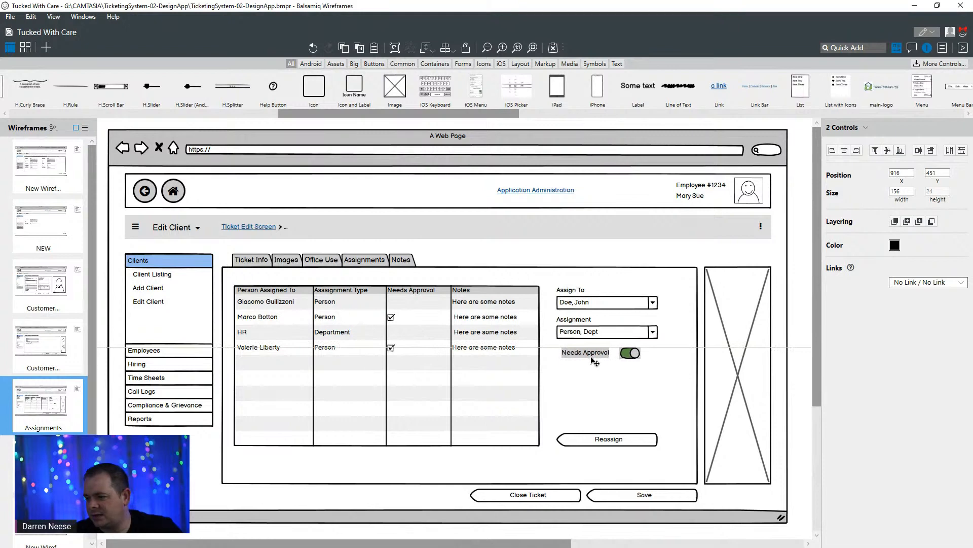
- Copy the second "Subject Line" label and its multi-line text area from the Ticket Info wireframe into the Assignments wireframe
left_click(32, 269)
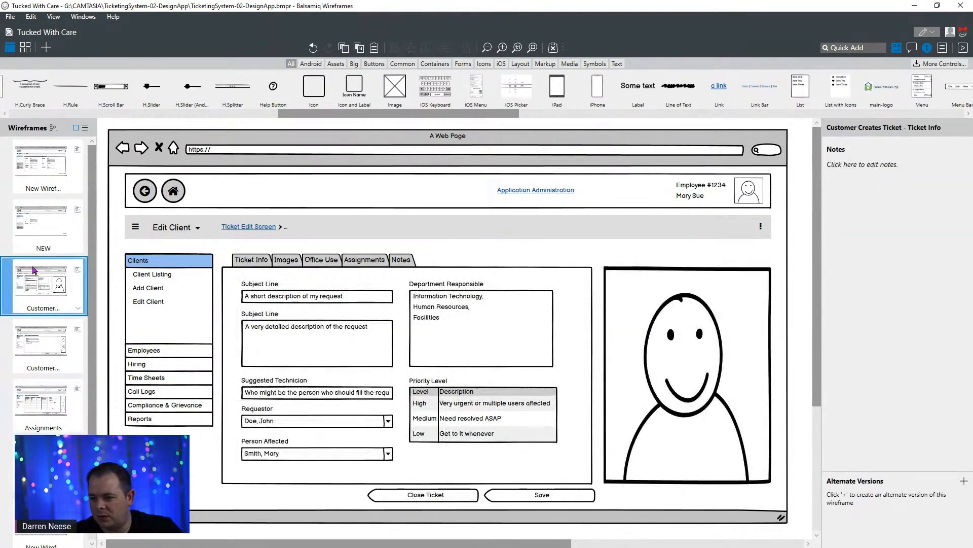
left_click(262, 315)
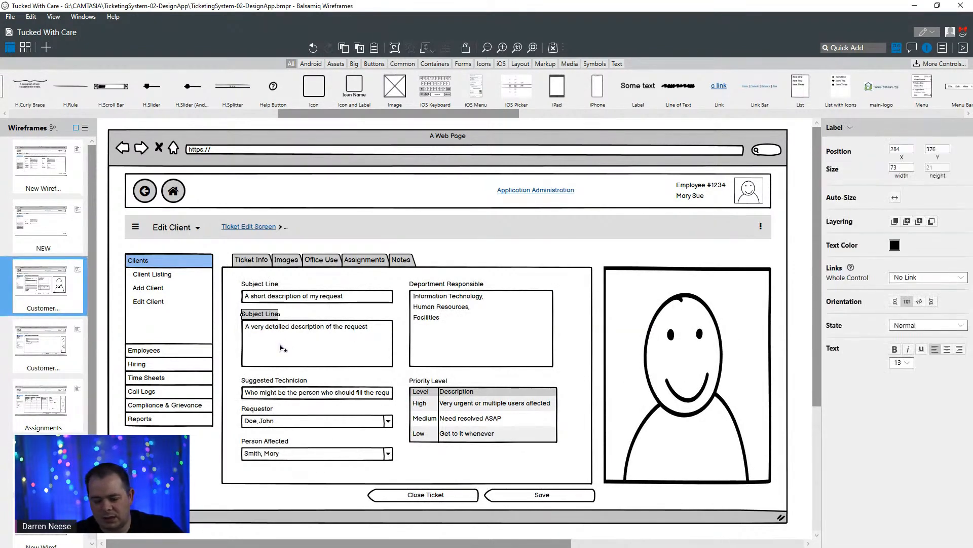
left_click(282, 348, "shift")
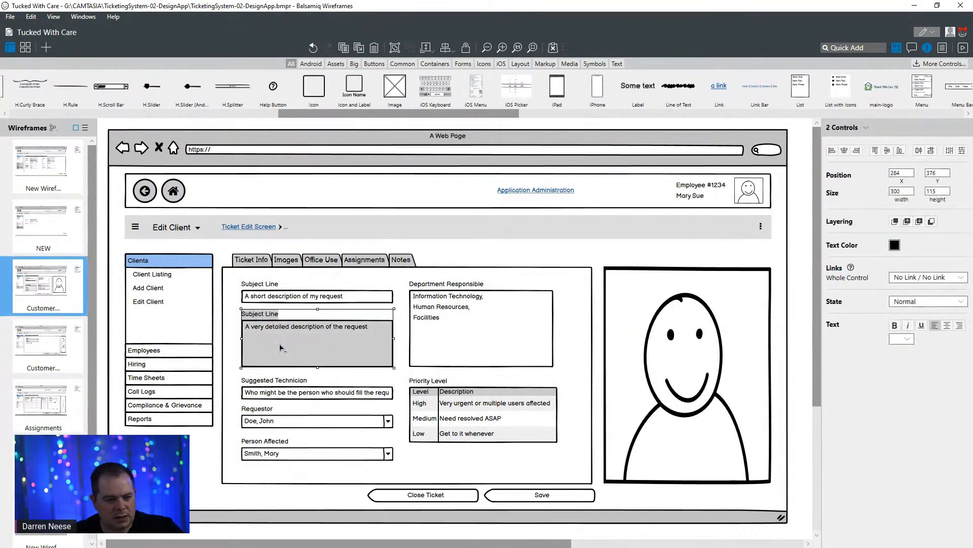
left_click(68, 365)
left_click(62, 398)
key("ctrl+v")
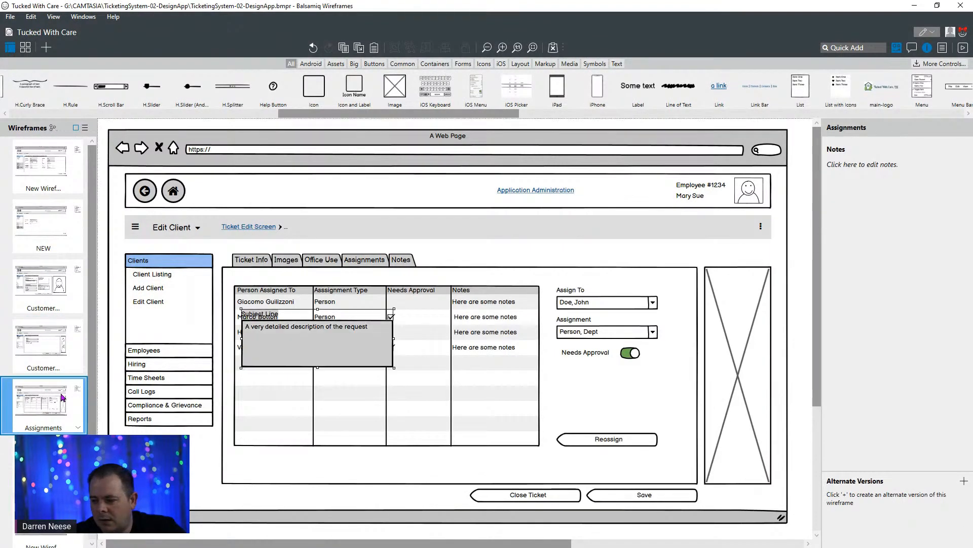
- Move the pasted "Subject Line" label and text area below the Needs Approval toggle at X 901, Y 481, narrowing the text area to the combo boxes' edge
left_click_drag(332, 358, 640, 414)
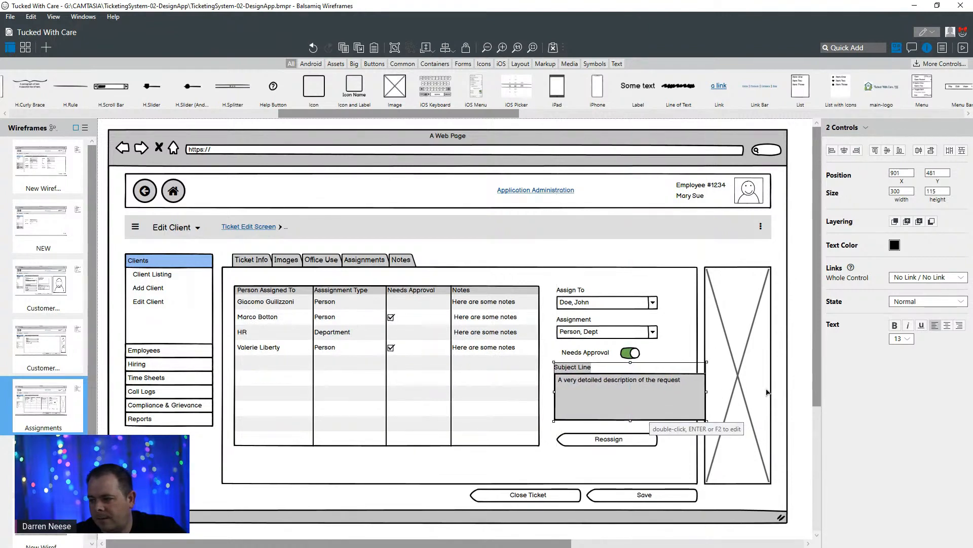
left_click(800, 395)
left_click(703, 395)
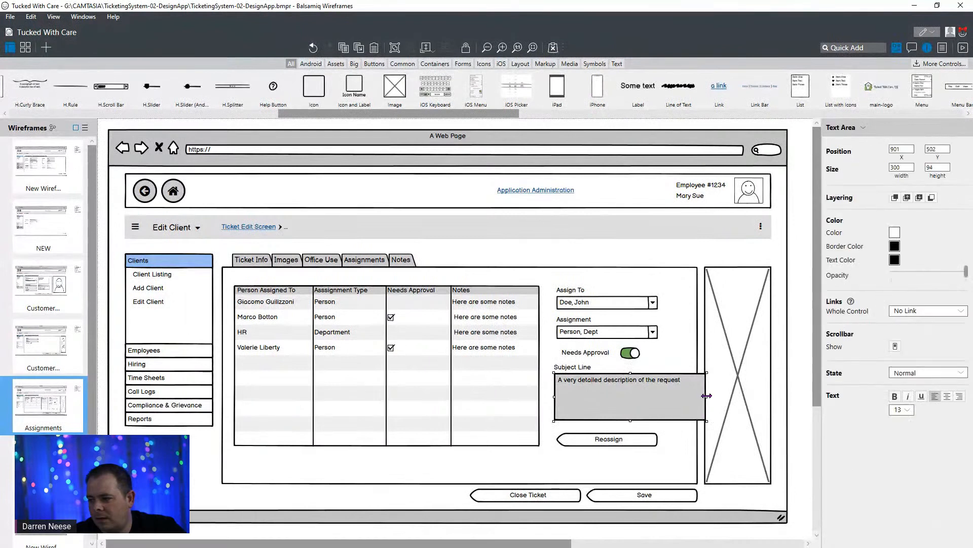
left_click_drag(707, 395, 658, 397)
- Change the "Subject Line" label above the narrowed text area to "Notes"
left_click(583, 370)
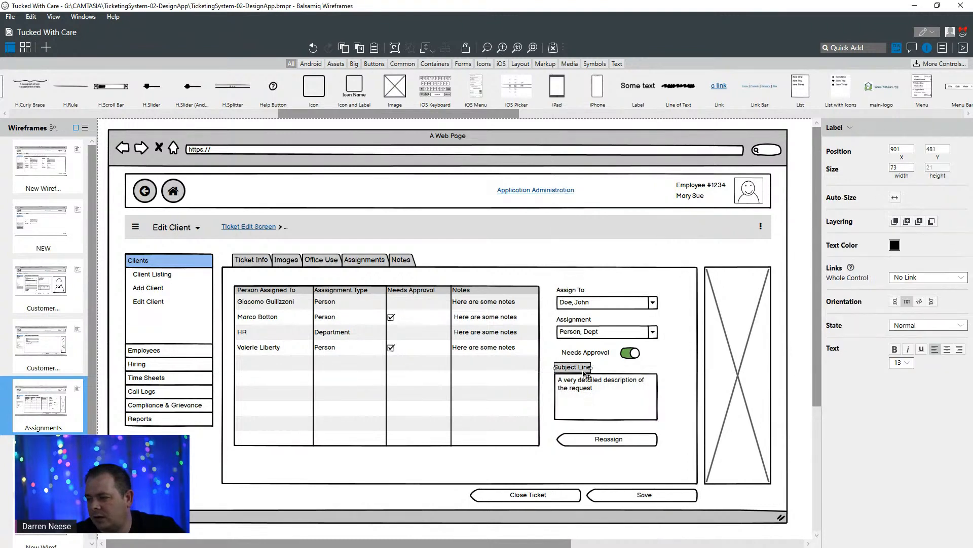
double_click(584, 374)
type("Notes")
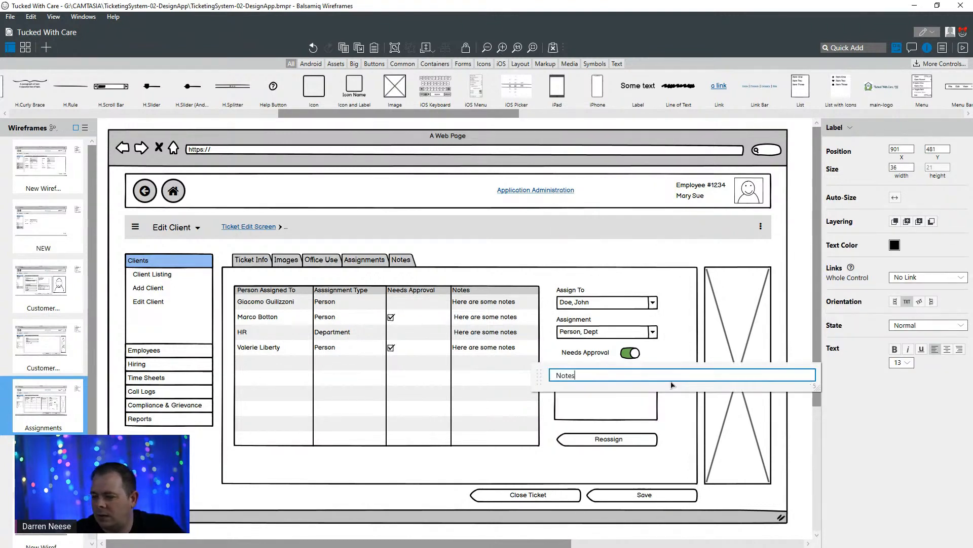
left_click(622, 247)
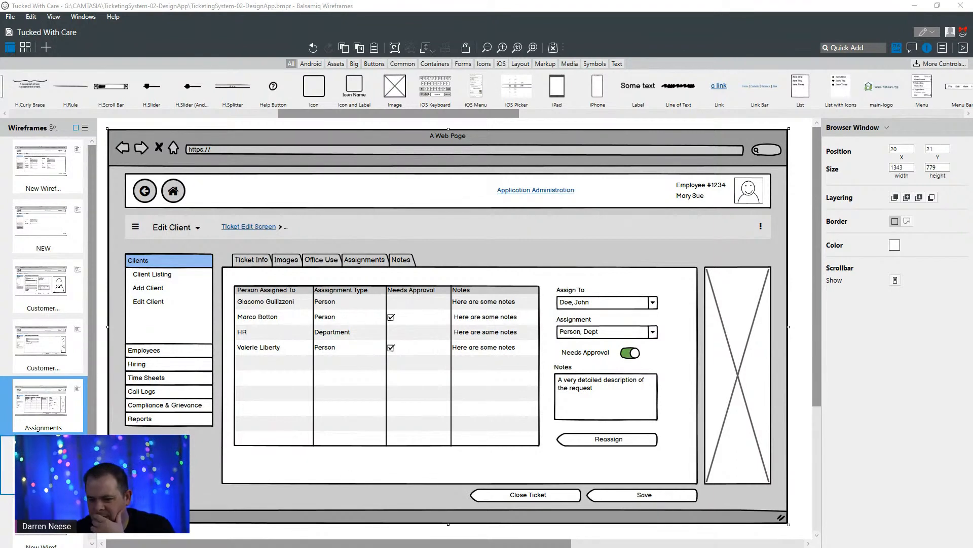
- Duplicate the Assignments wireframe and name the copy "Request Notes"
left_click(45, 459)
left_click(44, 411)
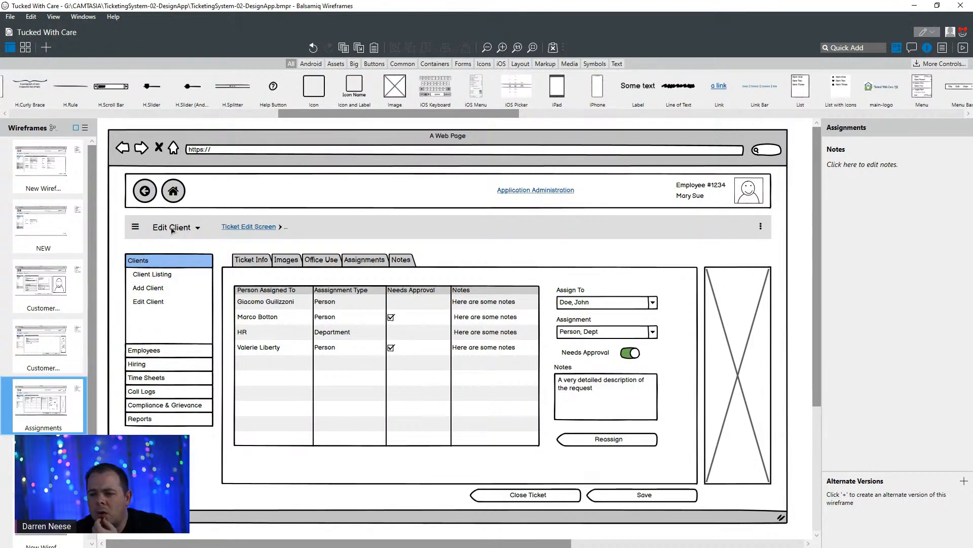
right_click(46, 415)
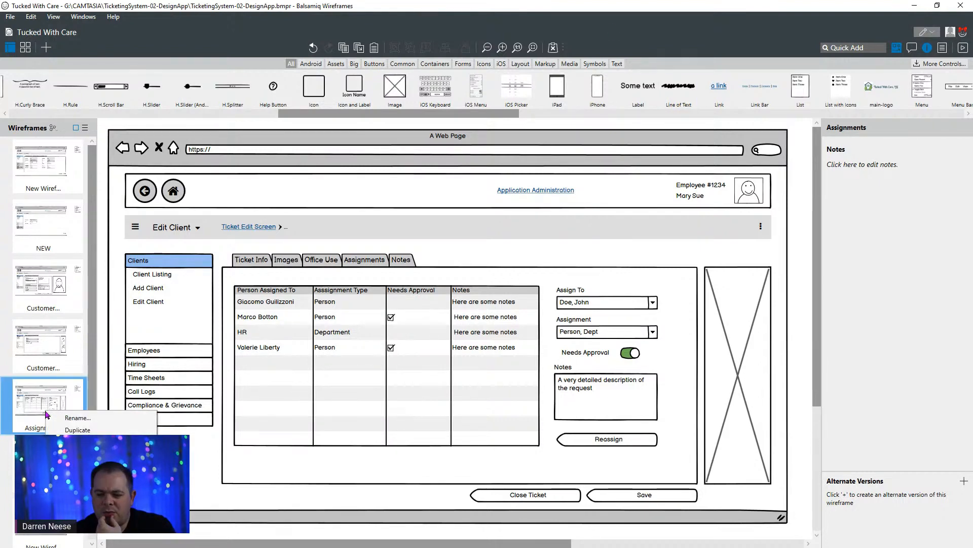
left_click(86, 432)
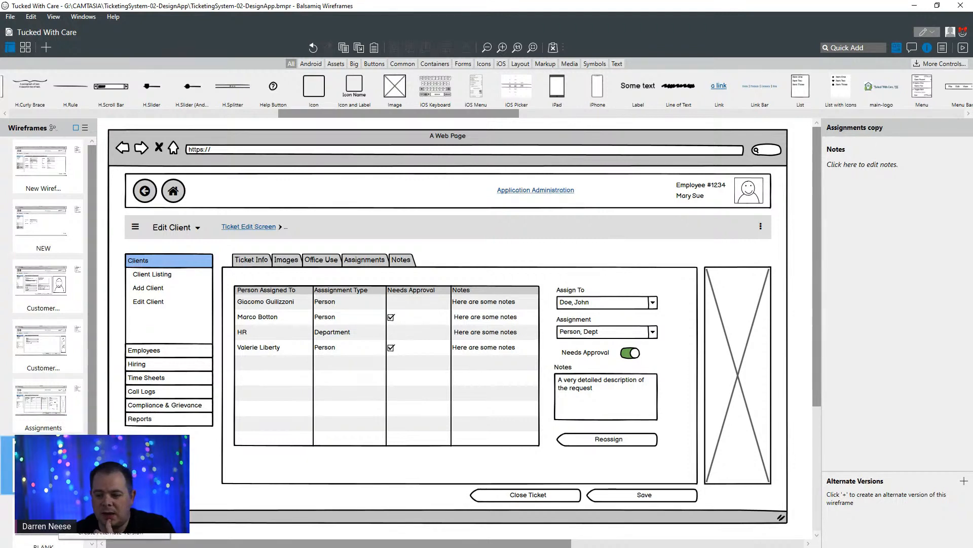
left_click(84, 479)
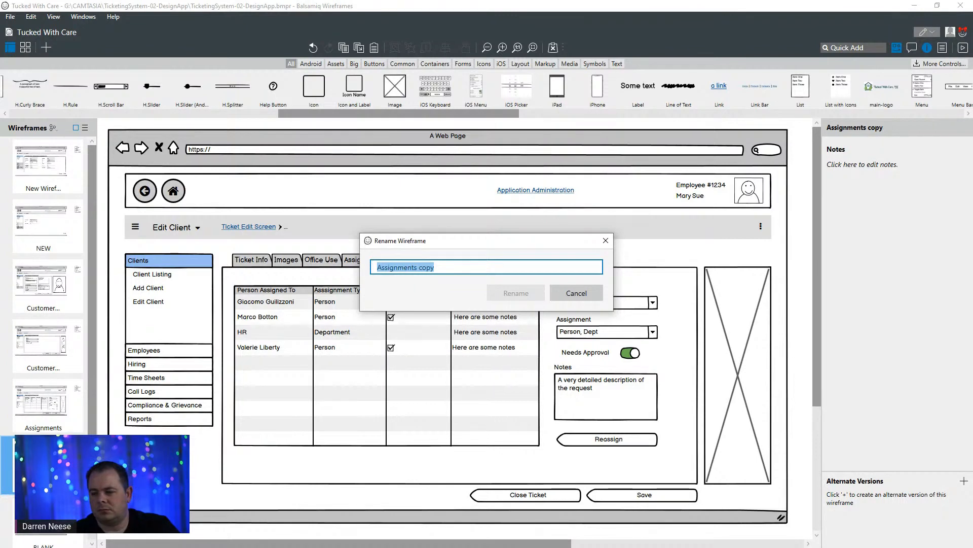
type("Req")
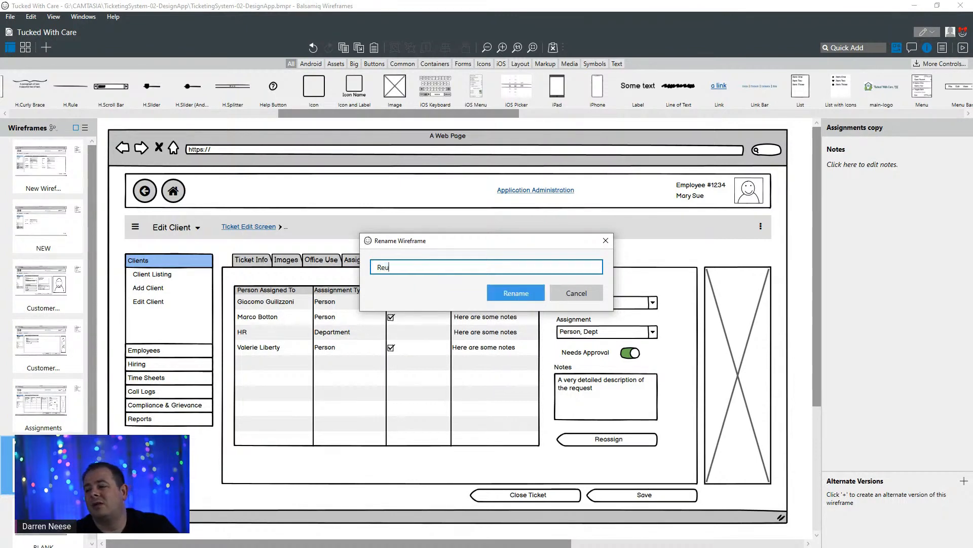
type("uest")
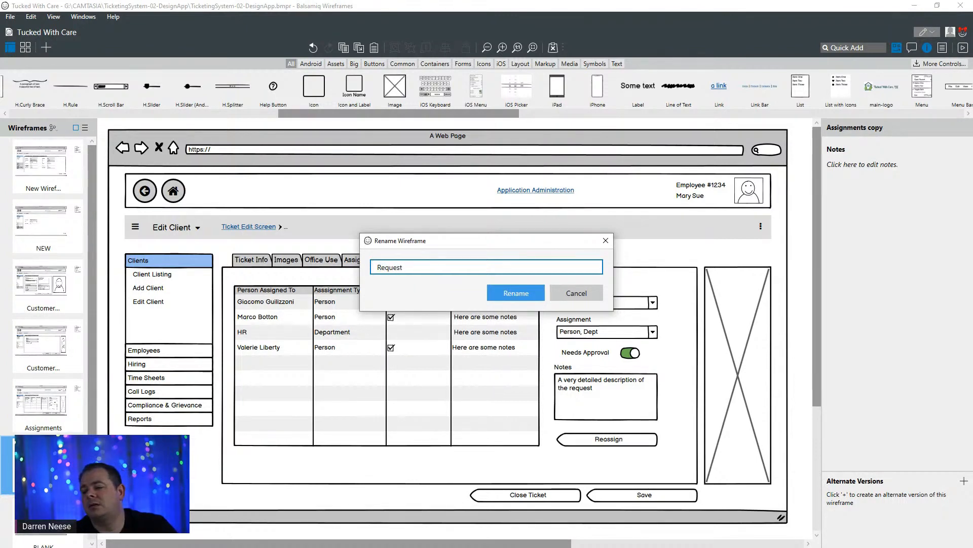
type(" Notes")
key("Return")
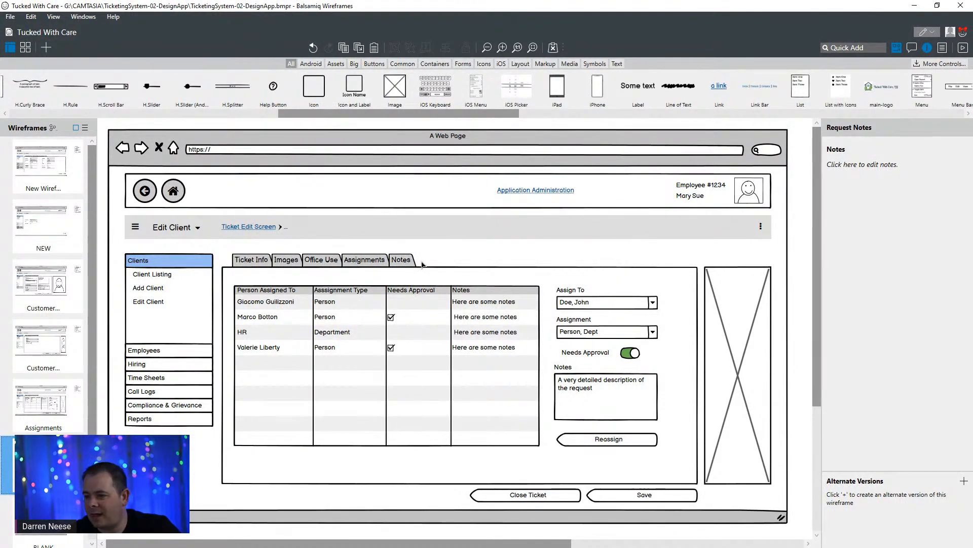
- Change the data grid's first column header in Request Notes to "Person Created"
left_click(398, 335)
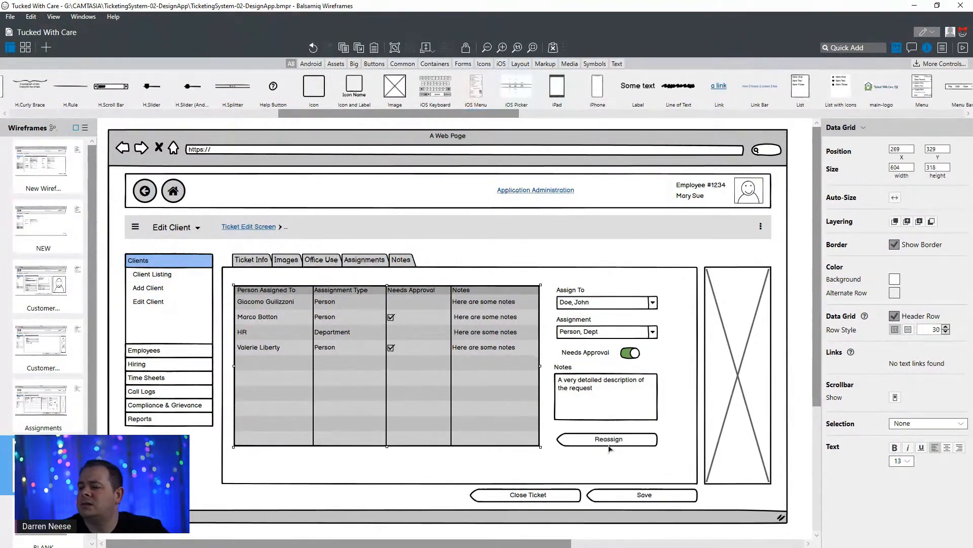
double_click(350, 335)
left_click(458, 319)
double_click(445, 286)
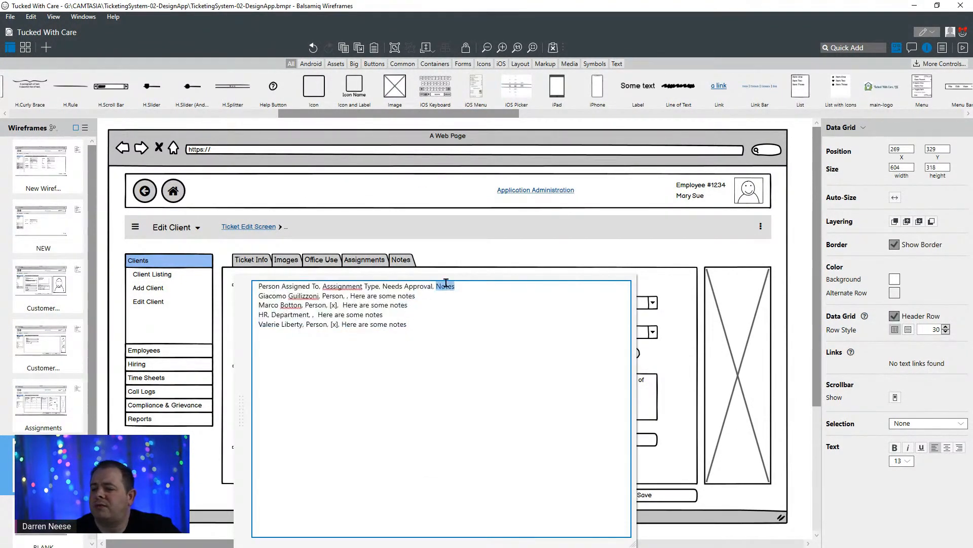
left_click(322, 287)
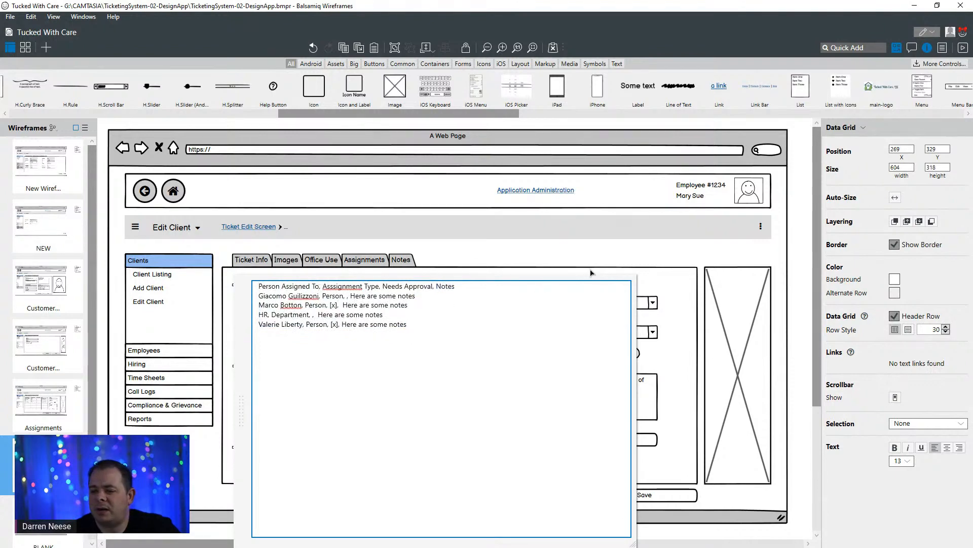
key("ctrl+shift+Left")
key("ctrl+shift+Left")
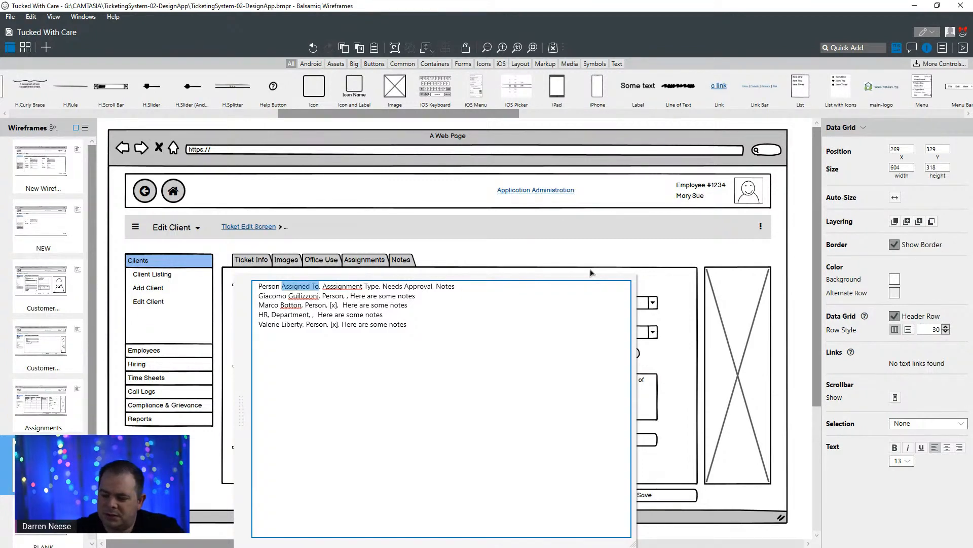
type("Created")
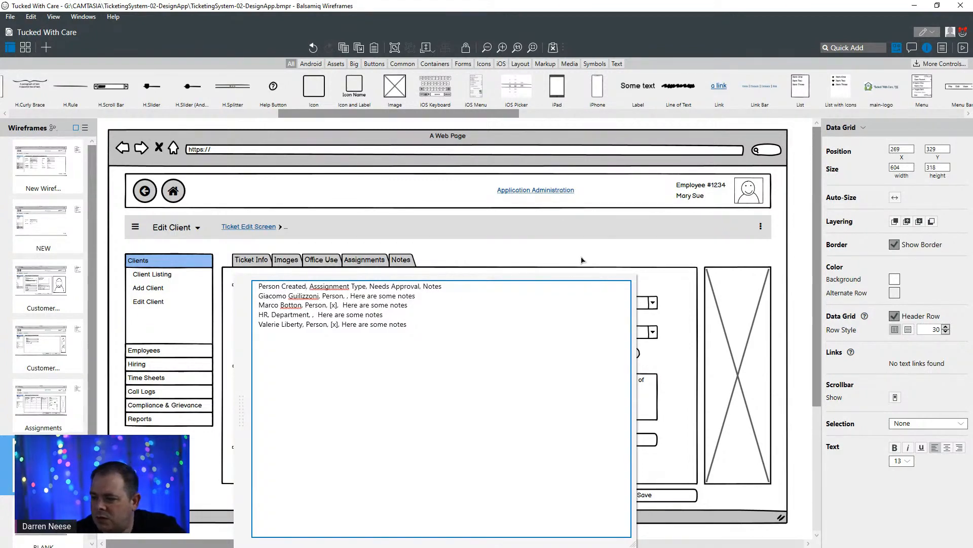
left_click(582, 260)
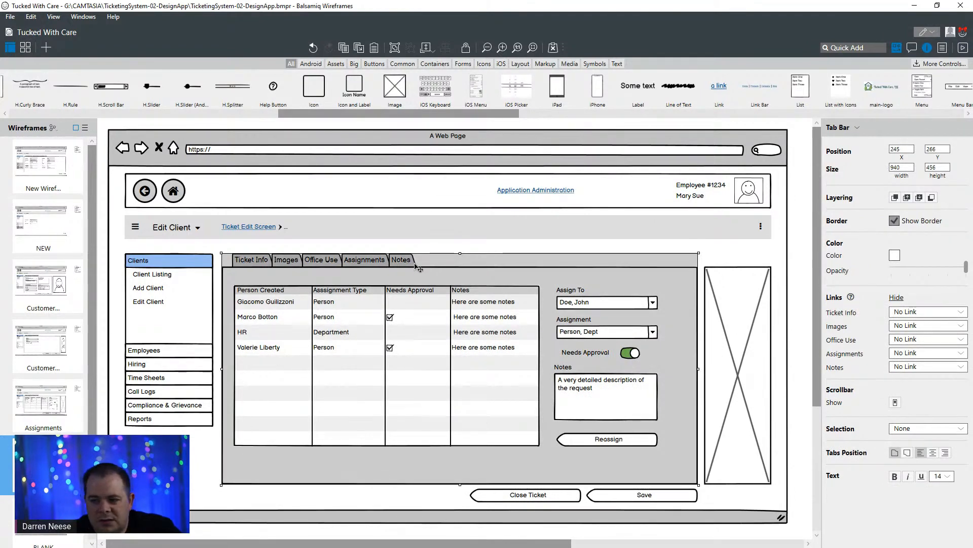
- Replace the "Asssignment Type" column header in the data grid with "Show Level"
double_click(355, 304)
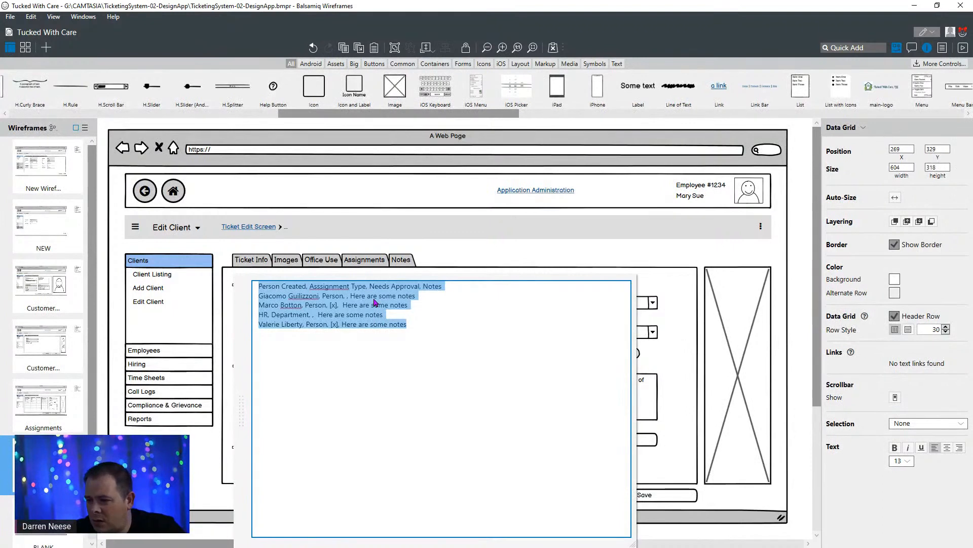
left_click(308, 286)
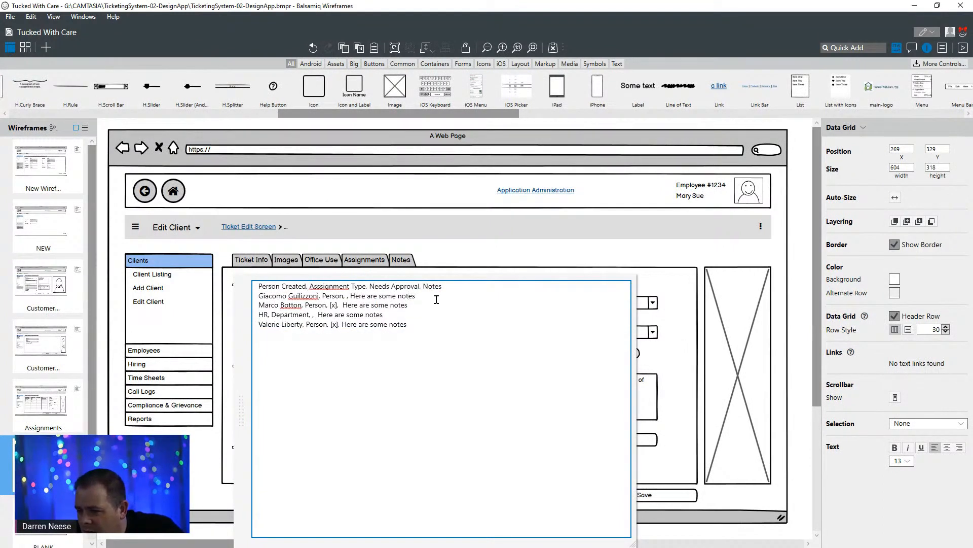
key("ctrl+shift+Right")
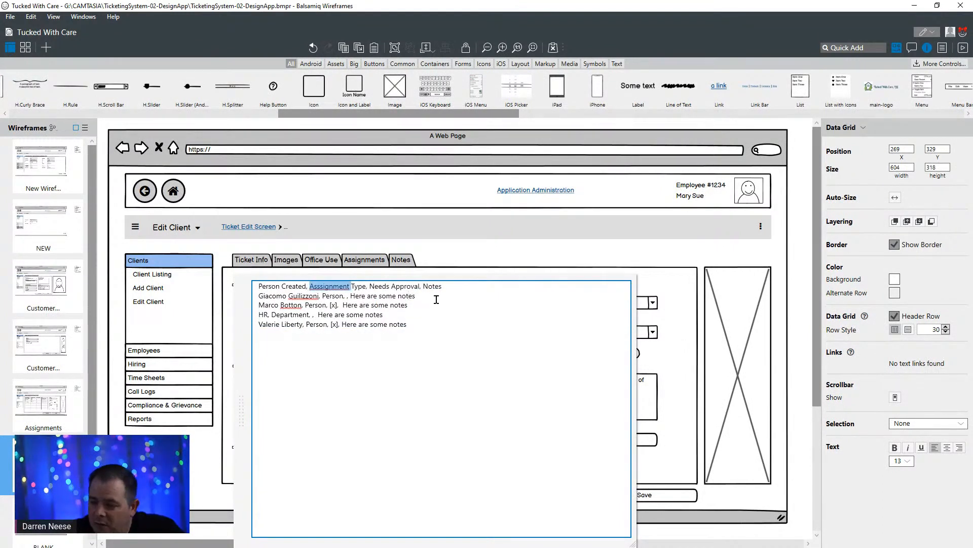
type("Show LEvel")
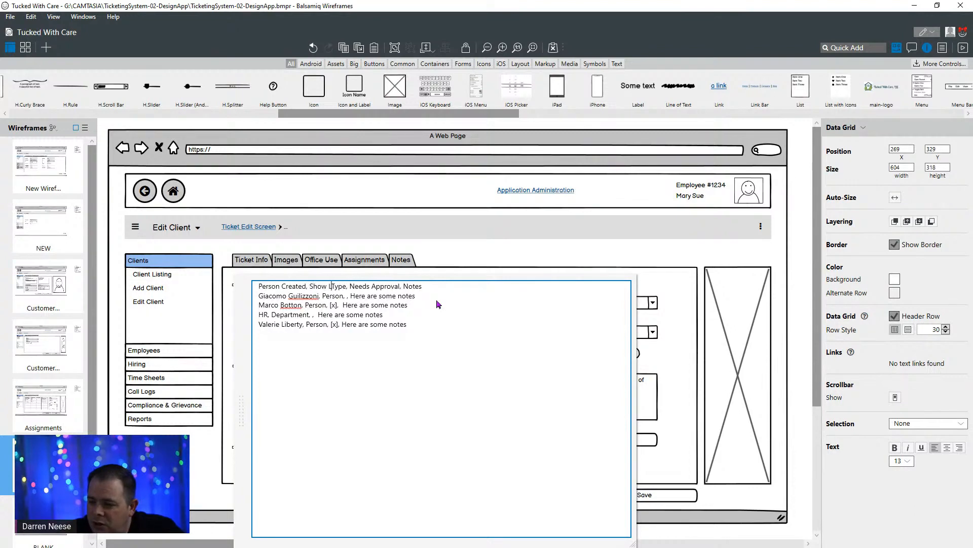
key("BackSpace")
key("BackSpace")
key("BackSpace")
key("BackSpace")
type("evel")
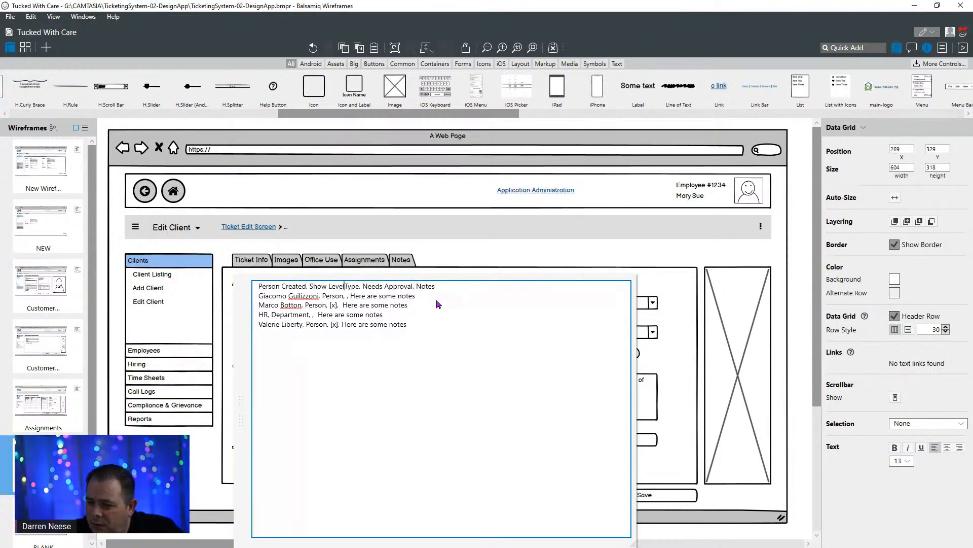
key("ctrl+shift+Right")
key("Delete")
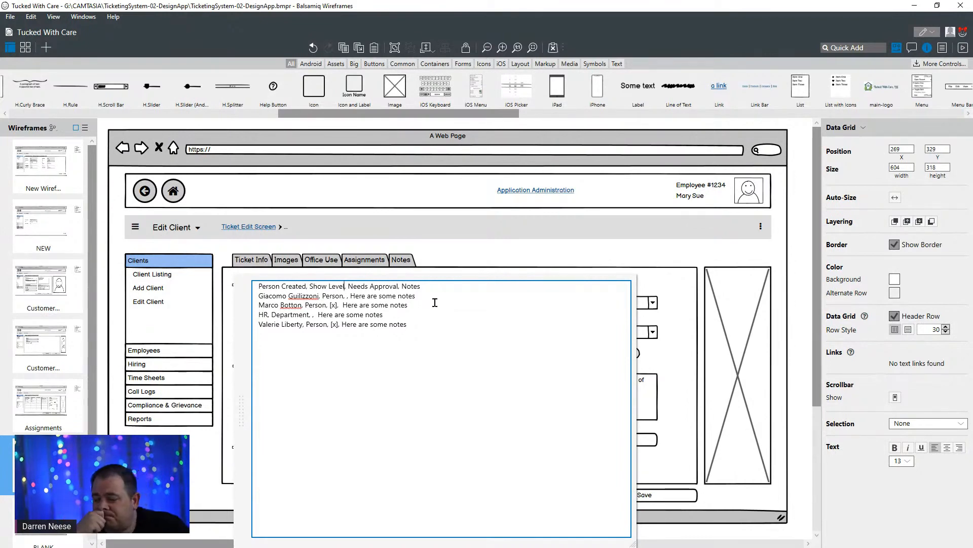
left_click(461, 260)
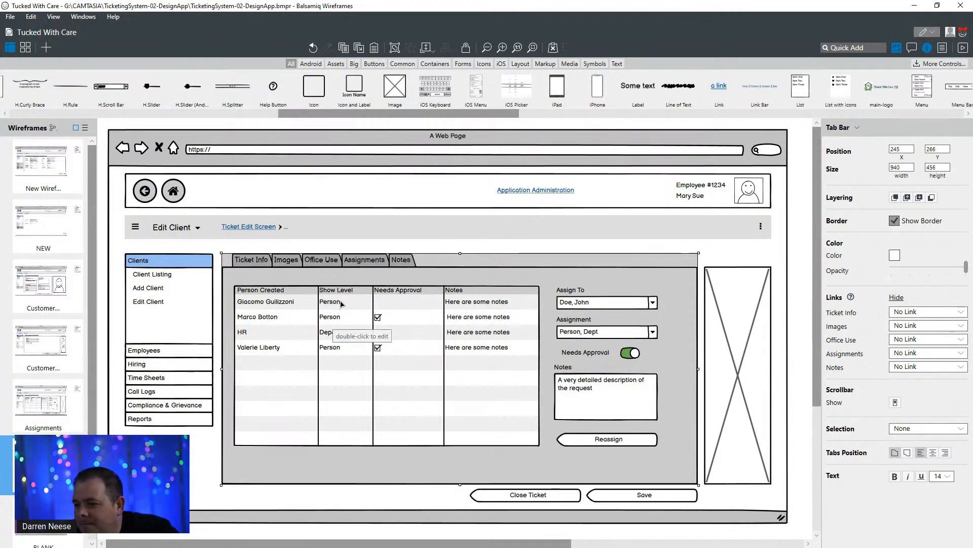
- Set the Show Level value in the grid's first data row to "Global"
double_click(341, 303)
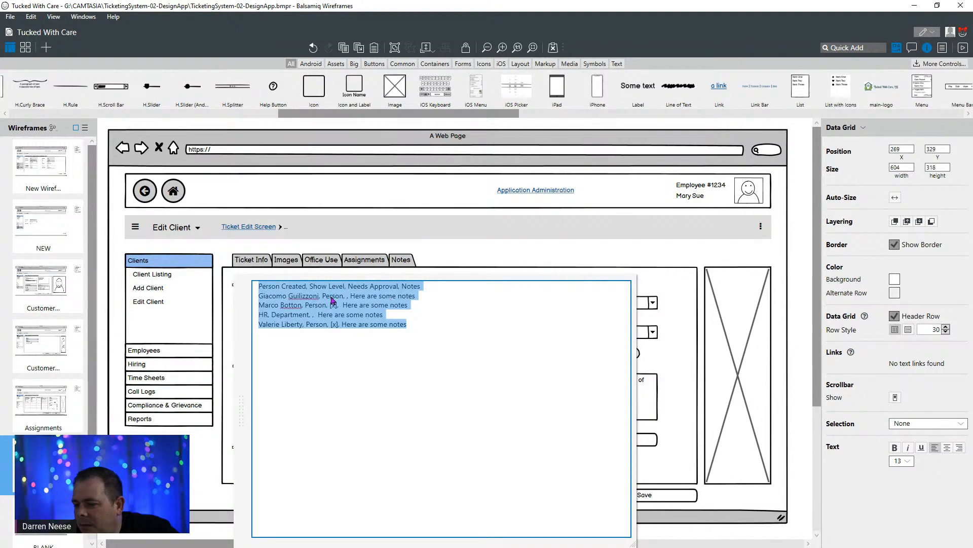
double_click(333, 297)
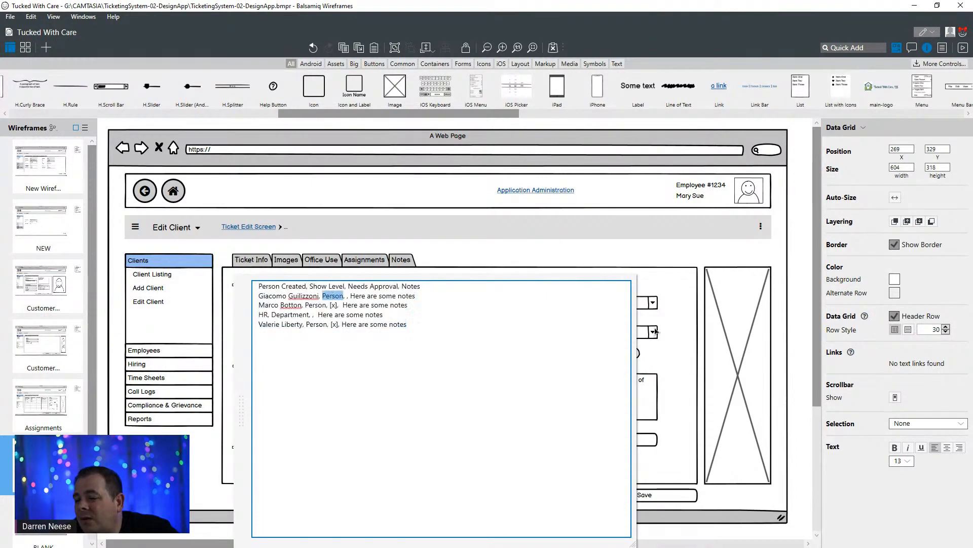
type("Global")
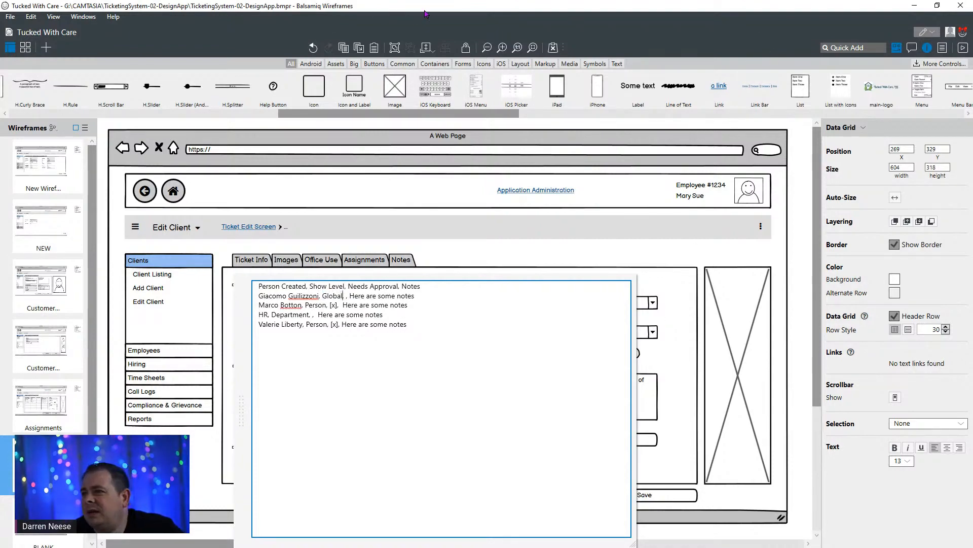
- Switch to the ticket system planning document in Google Docs and review the tables listed under DataTables
left_click_drag(433, 6, 147, 190)
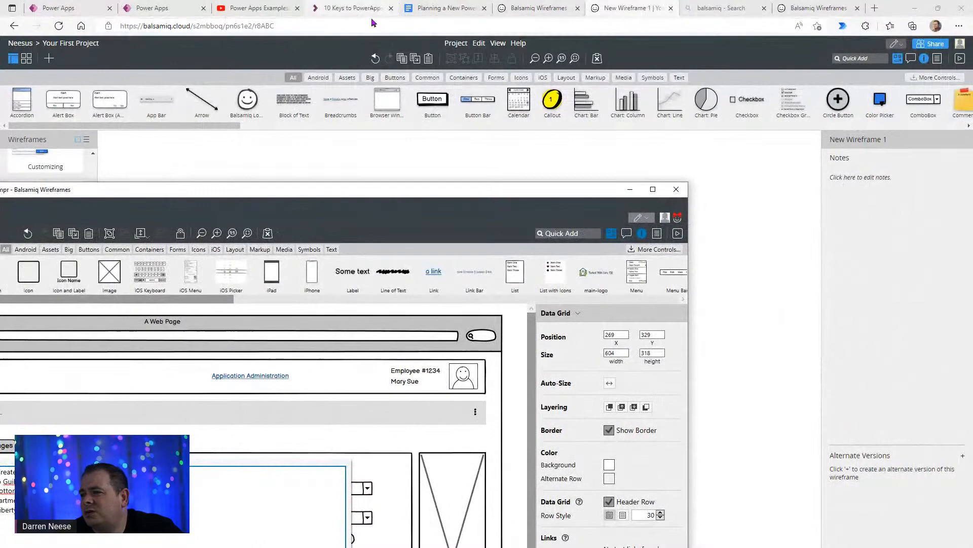
left_click(451, 9)
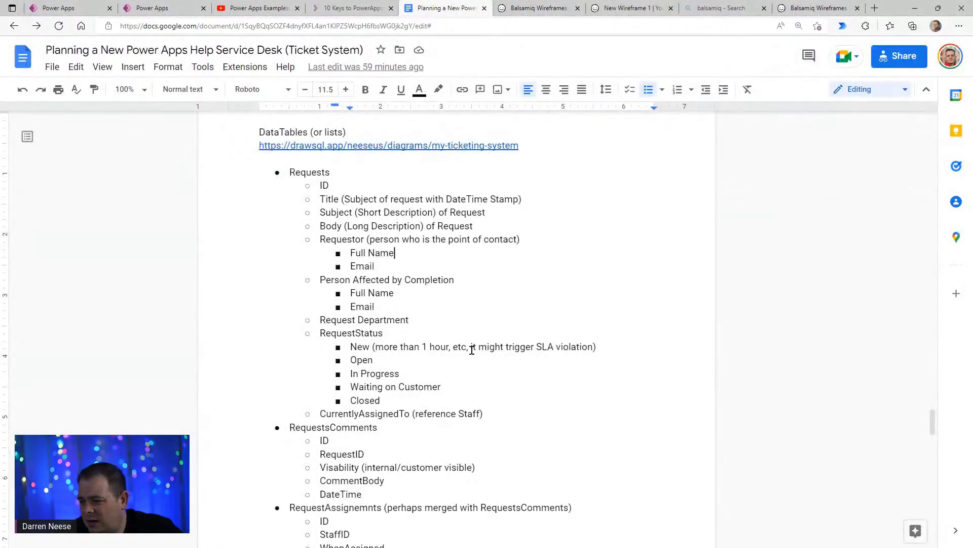
scroll(498, 456, "down", 5)
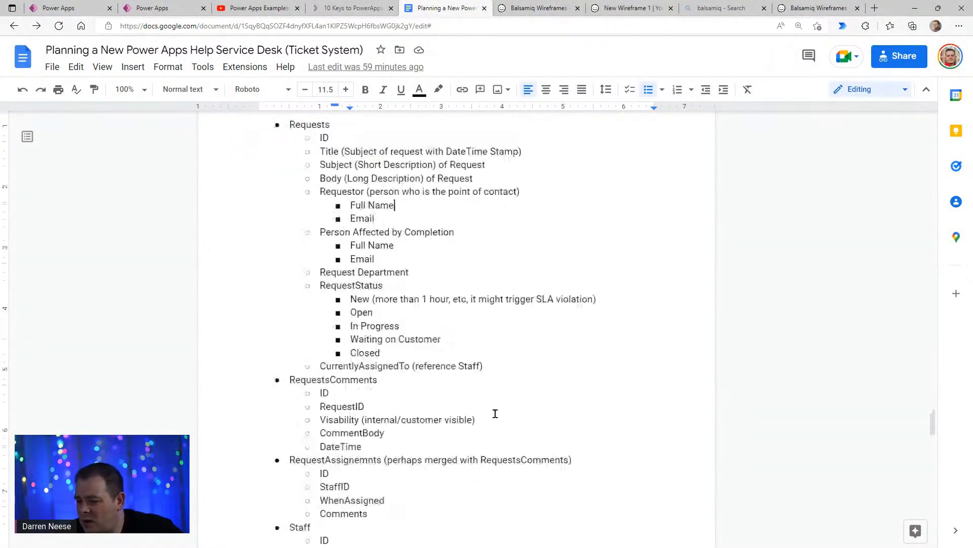
left_click(460, 309)
scroll(461, 376, "down", 5)
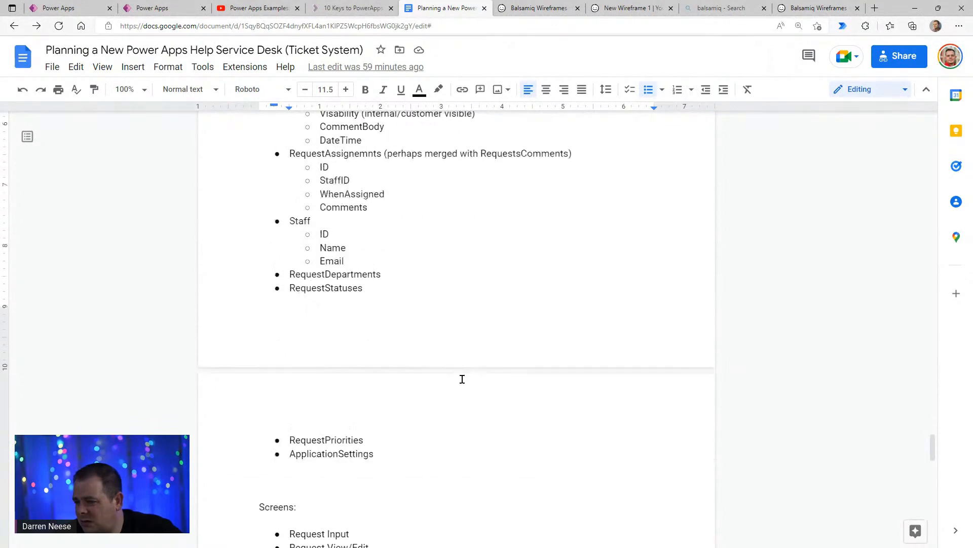
scroll(461, 361, "up", 9)
scroll(462, 361, "up", 4)
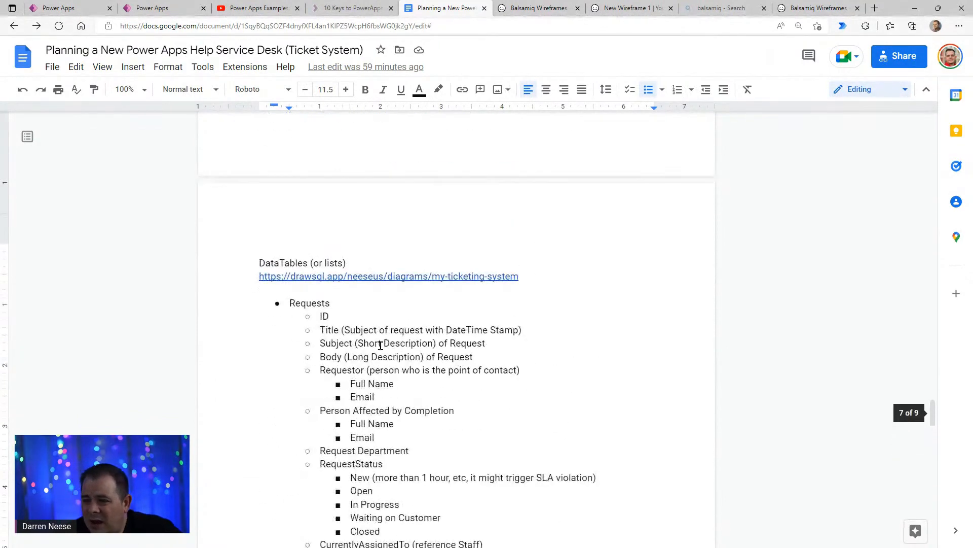
scroll(420, 355, "down", 6)
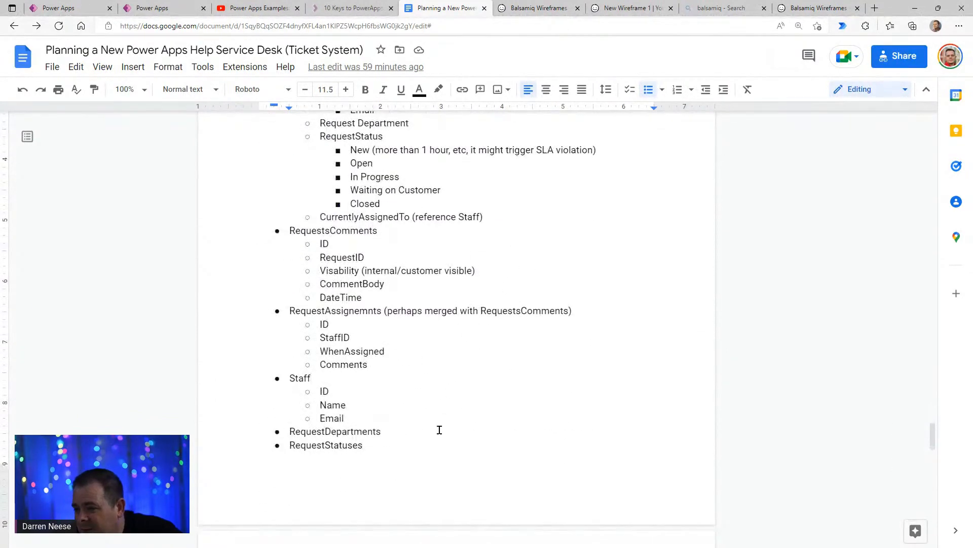
- Add a "RequestNotes" bullet directly after RequestStatuses in the DataTables list
left_click(412, 443)
scroll(544, 482, "down", 4)
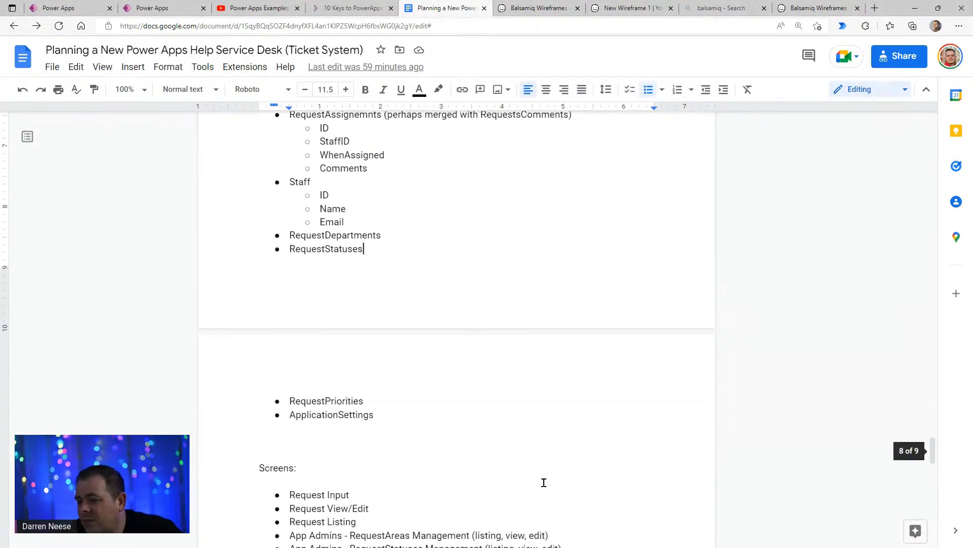
key("Return")
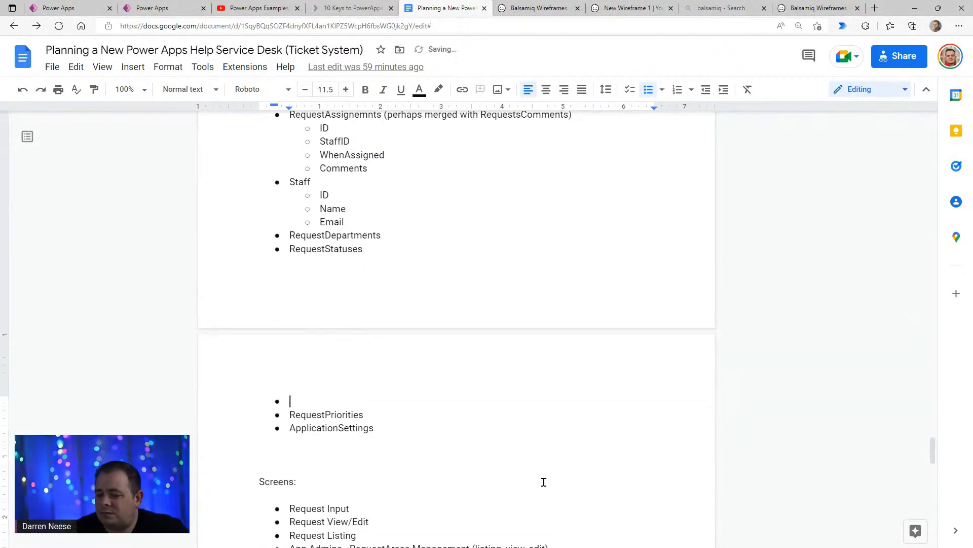
type("Rq")
key("BackSpace")
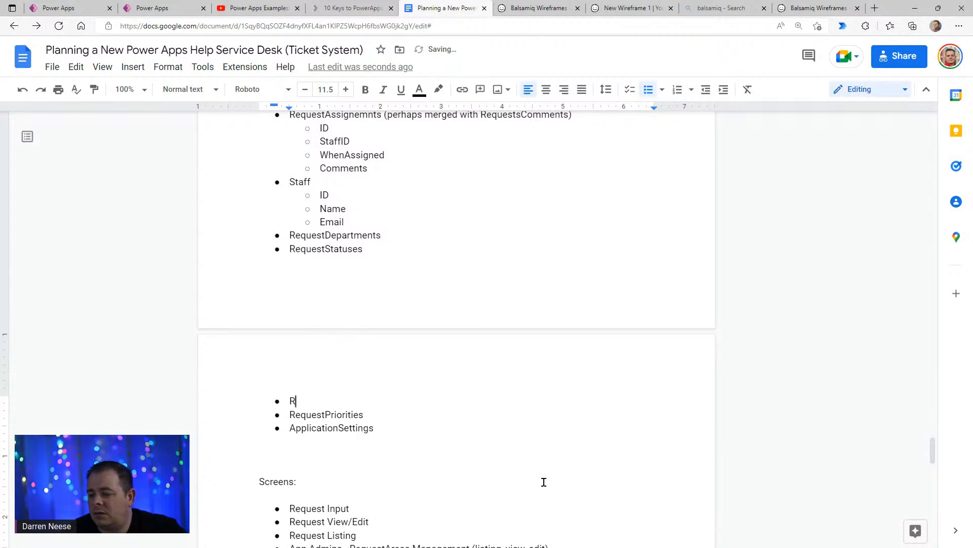
type("equestNotes")
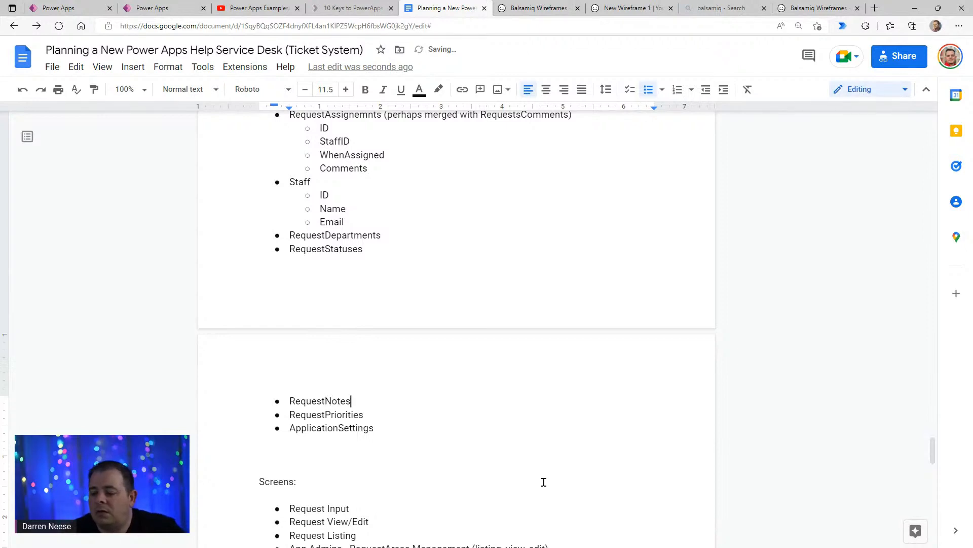
- Add the nested fields "ID", "Title" and "ShowLevelID", in that order, under RequestNotes
scroll(535, 463, "down", 3)
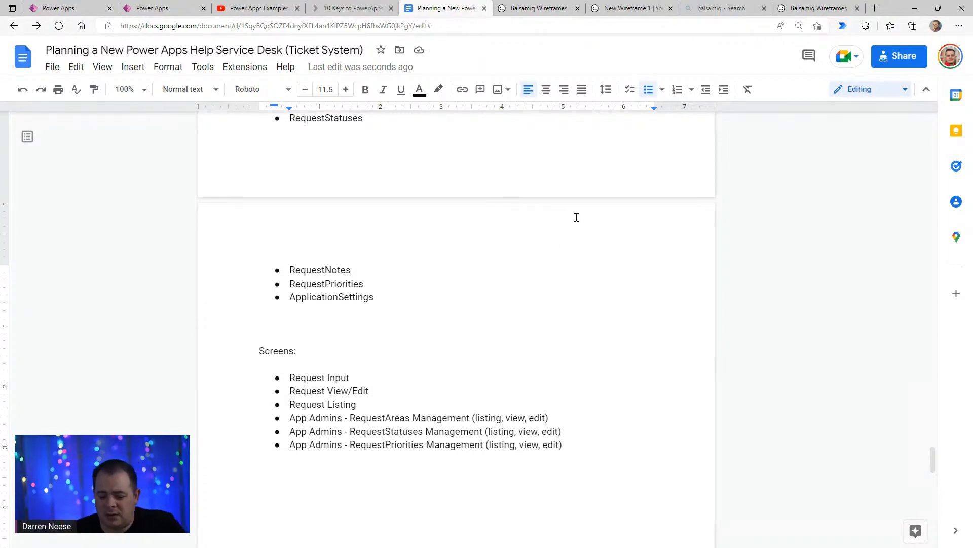
key("Return")
key("Tab")
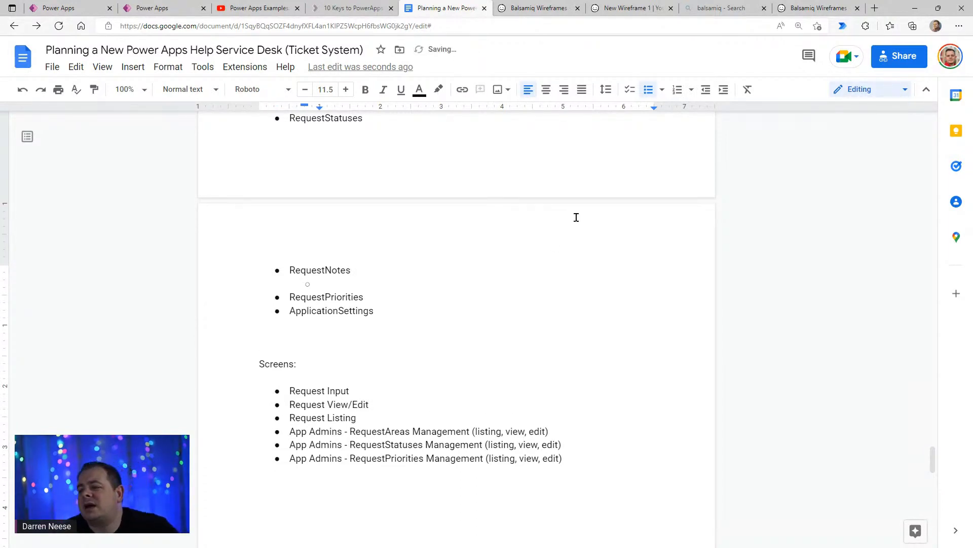
type("Show")
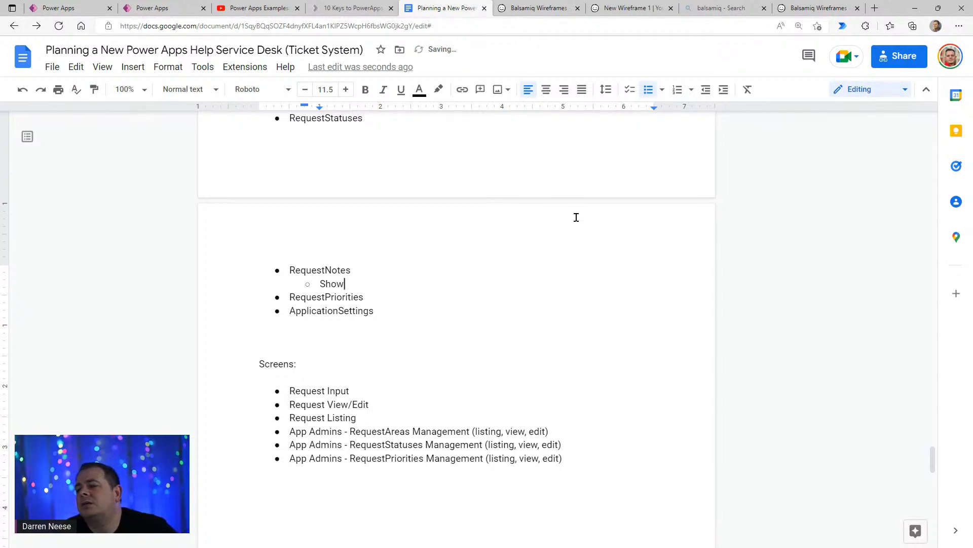
type("LevelID")
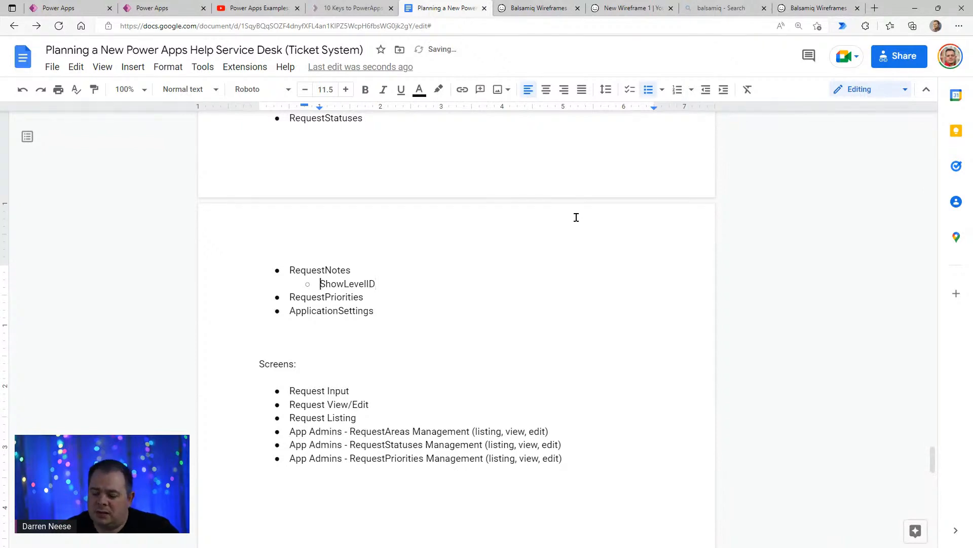
key("Return")
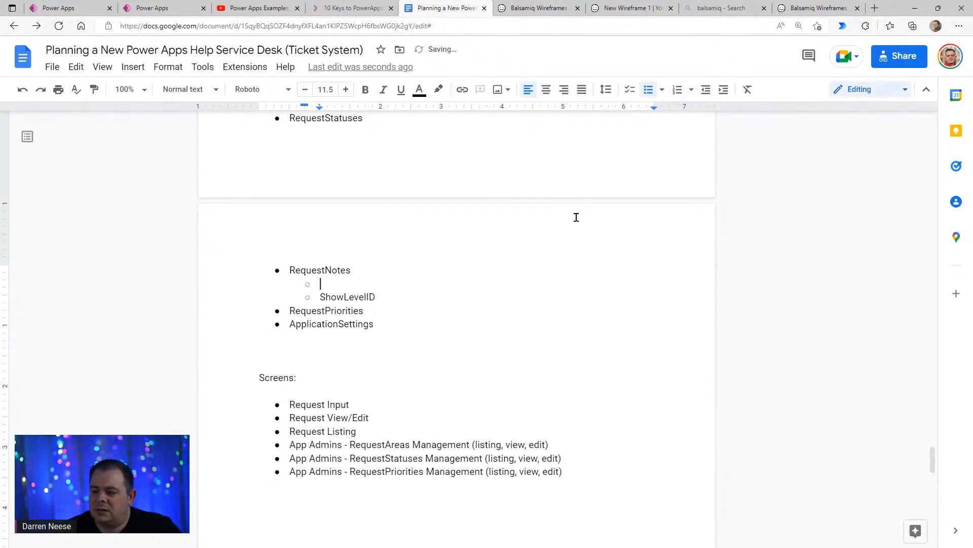
type("ID")
key("Return")
type("Title")
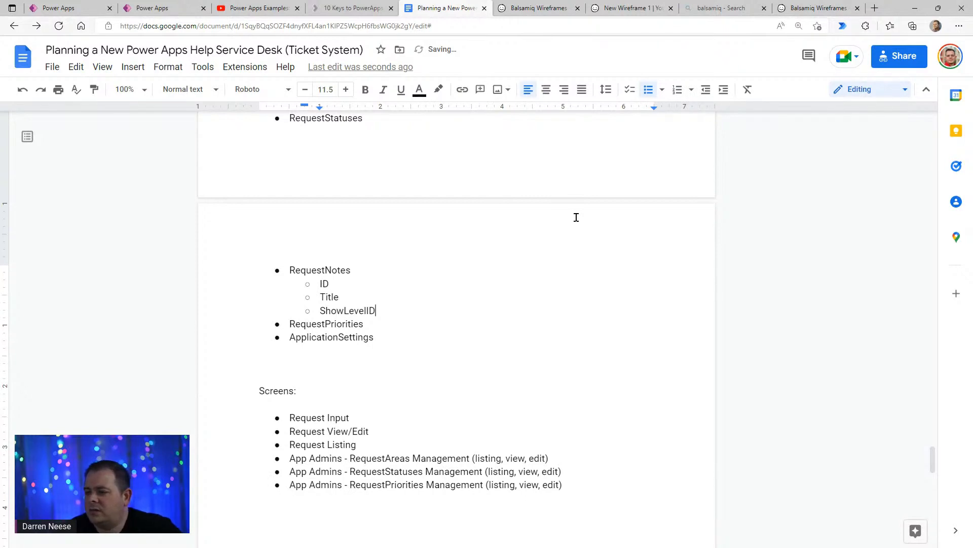
- Add a "ShowLevels" table bullet after RequestNotes with the nested fields "ID", "Title" and "SortOrder"
key("Down")
key("Return")
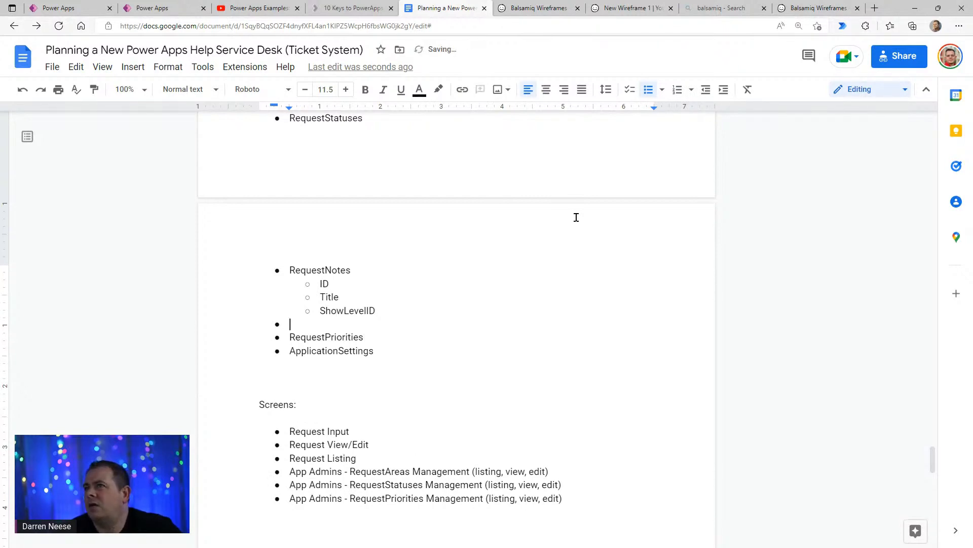
type("ShowLevels")
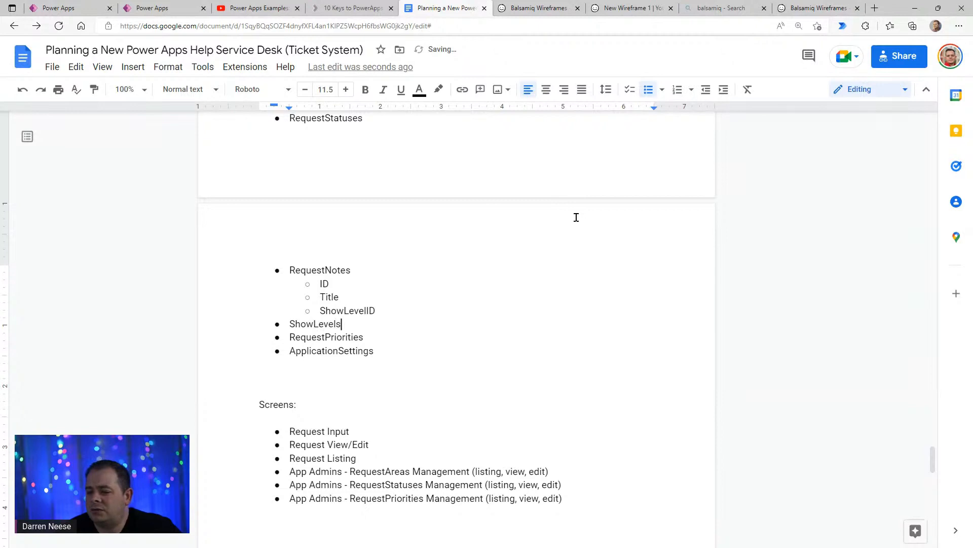
key("Return")
key("Tab")
type("ID")
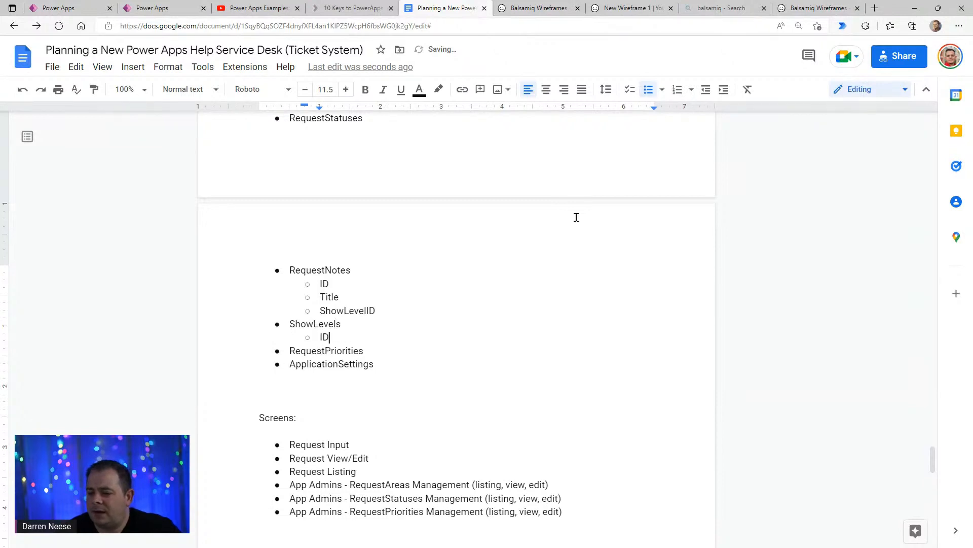
key("Return")
type("Title")
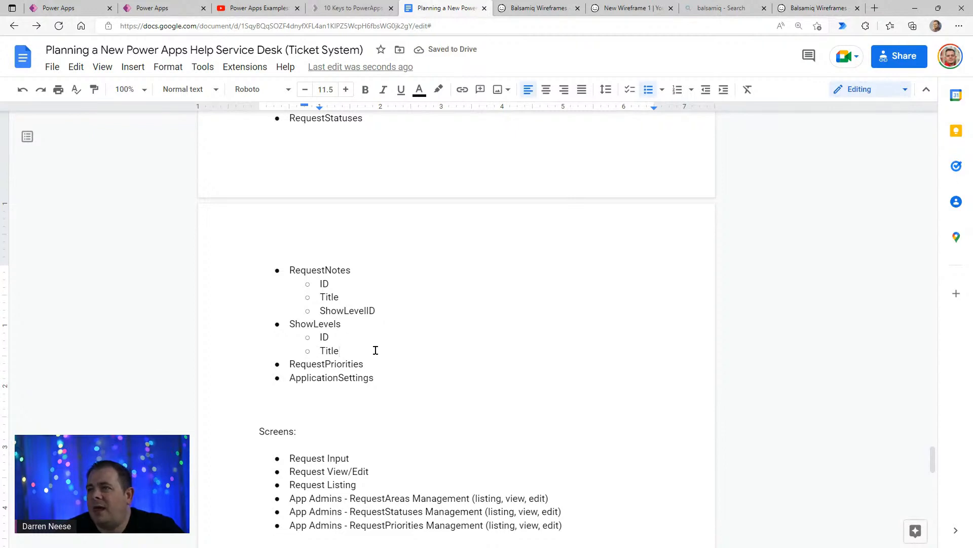
key("Return")
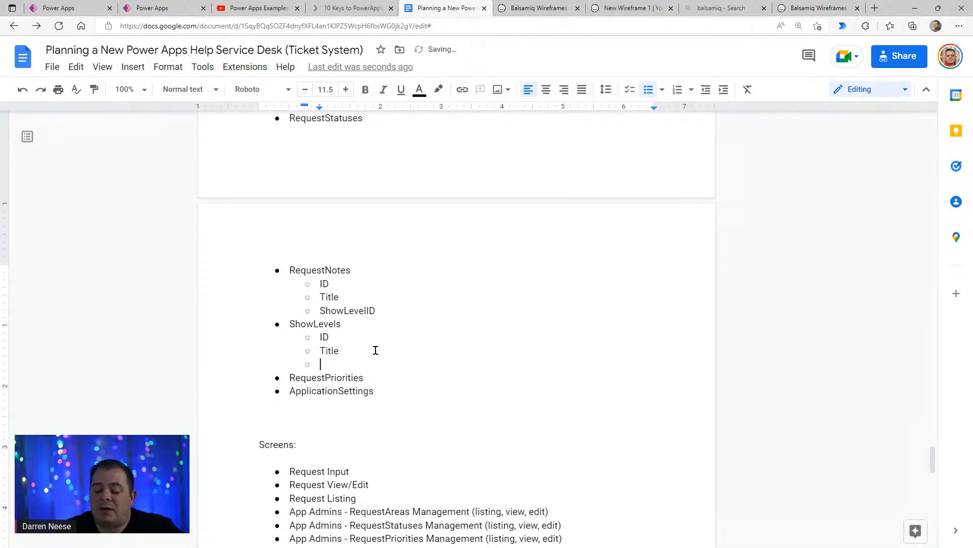
type("SortOrder")
- Add "Anyone" as a nested example value under the ShowLevels Title field
left_click(376, 351)
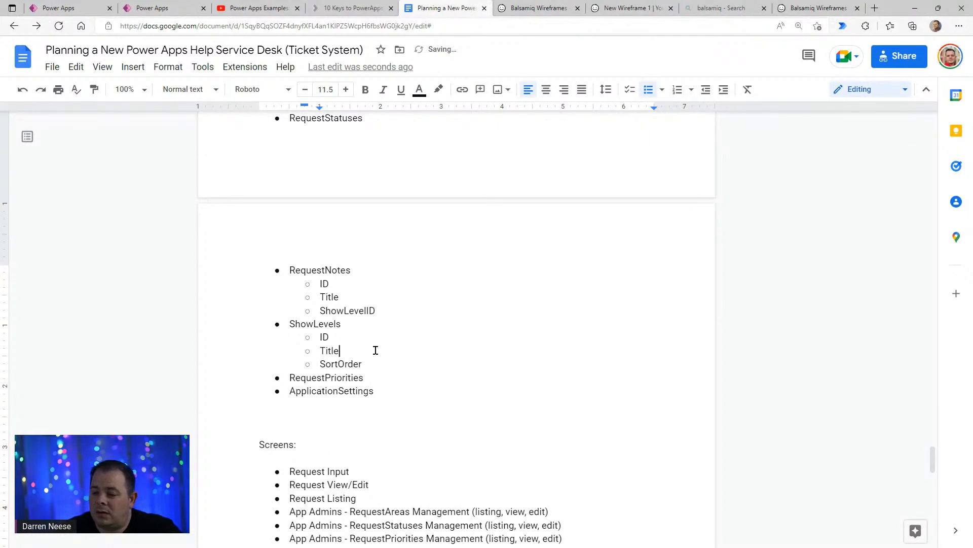
key("Return")
key("Tab")
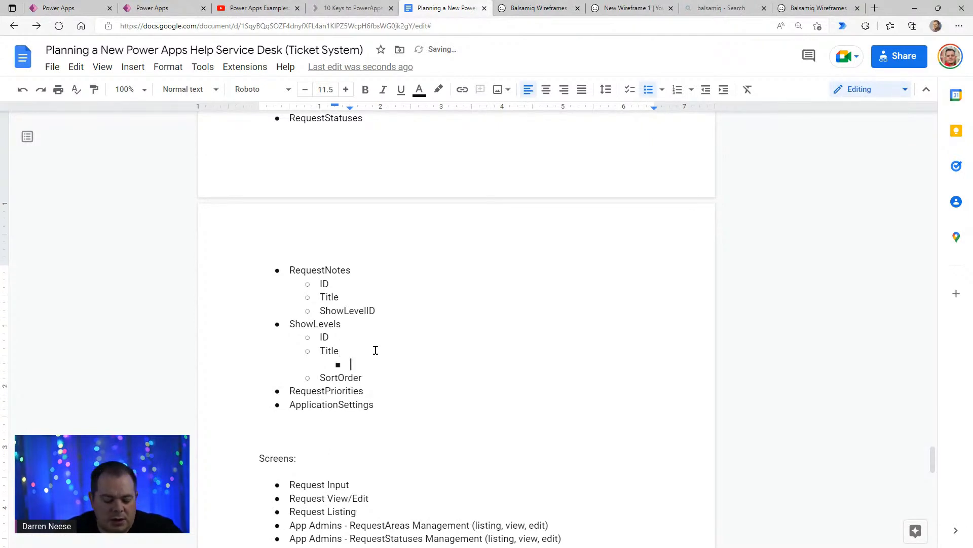
type("Anyone")
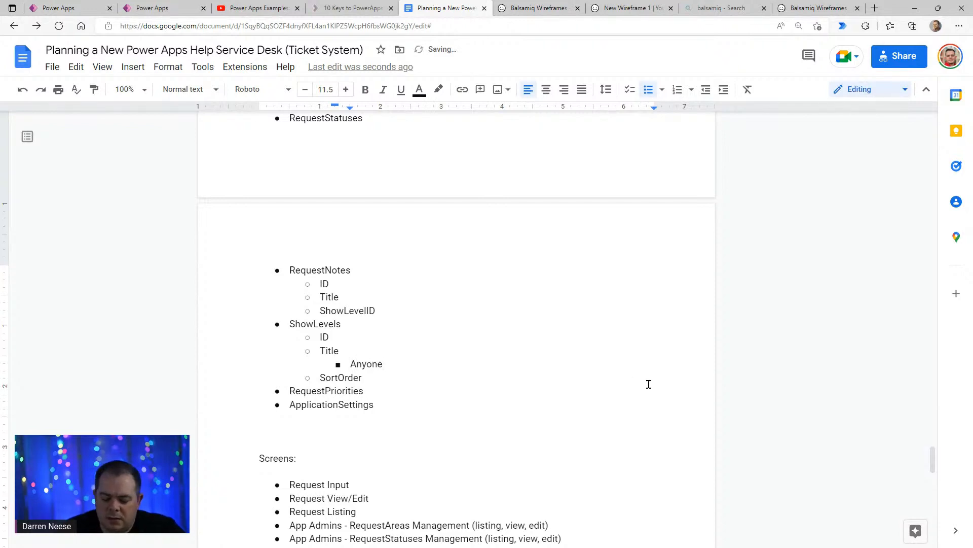
- Append the description "(who can view something)" to the ShowLevels bullet
key("Up")
key("Up")
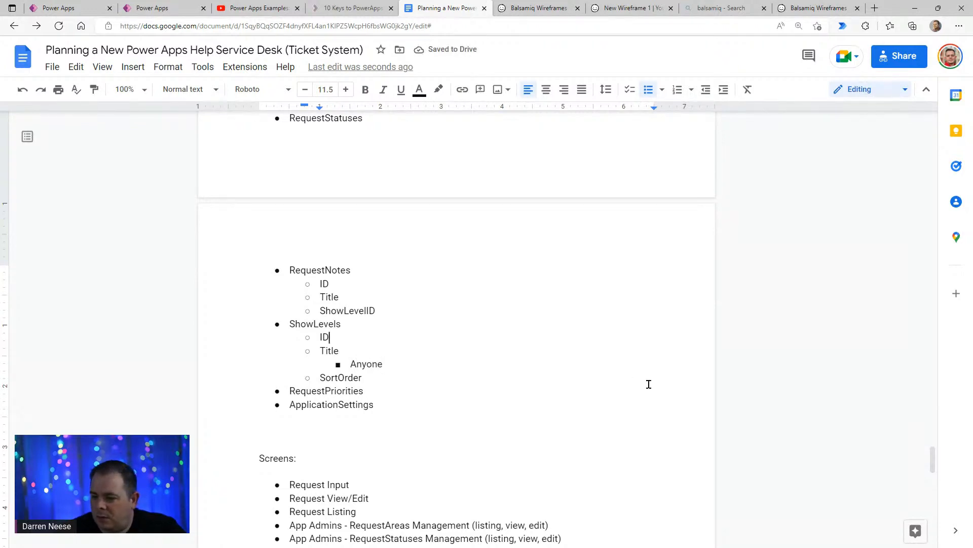
type("(who can vie")
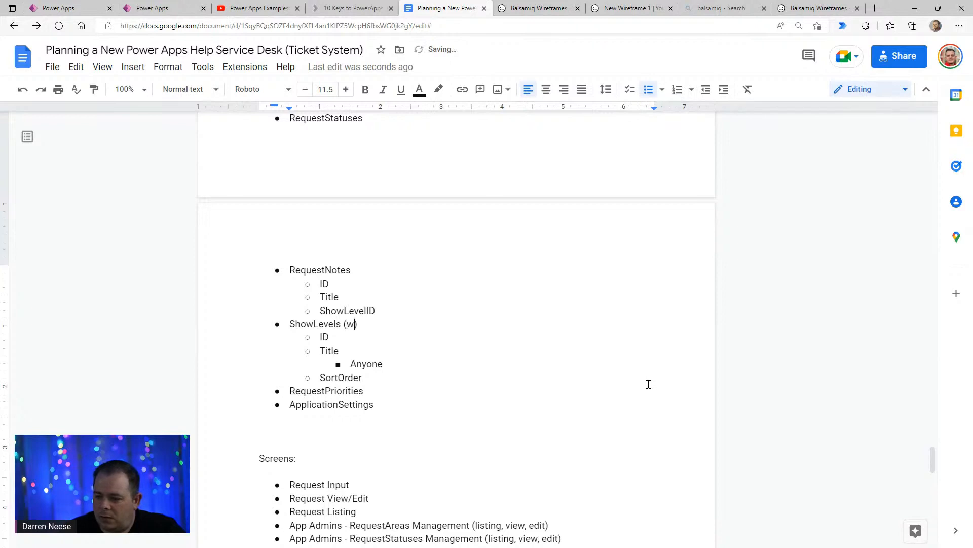
type("w")
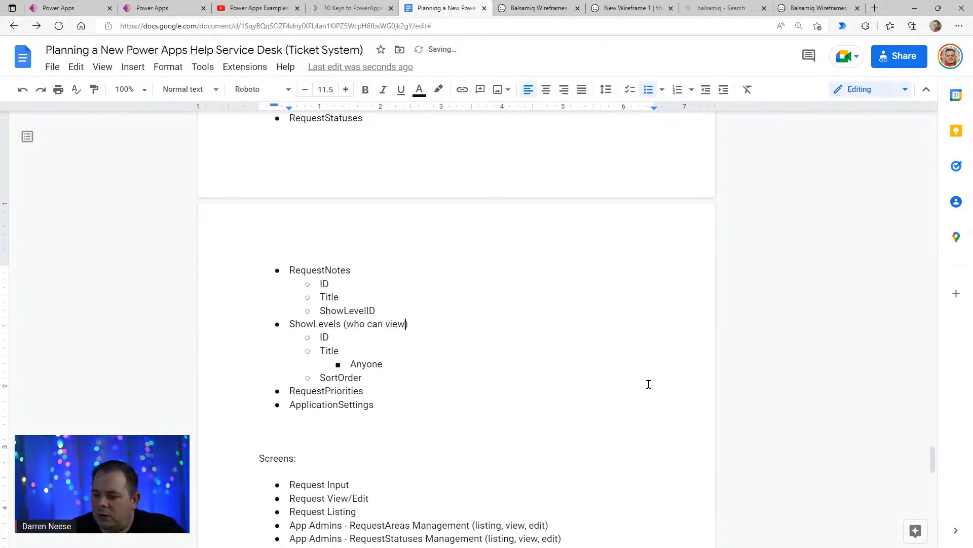
type(" reqeust")
key("ctrl+shift+Left")
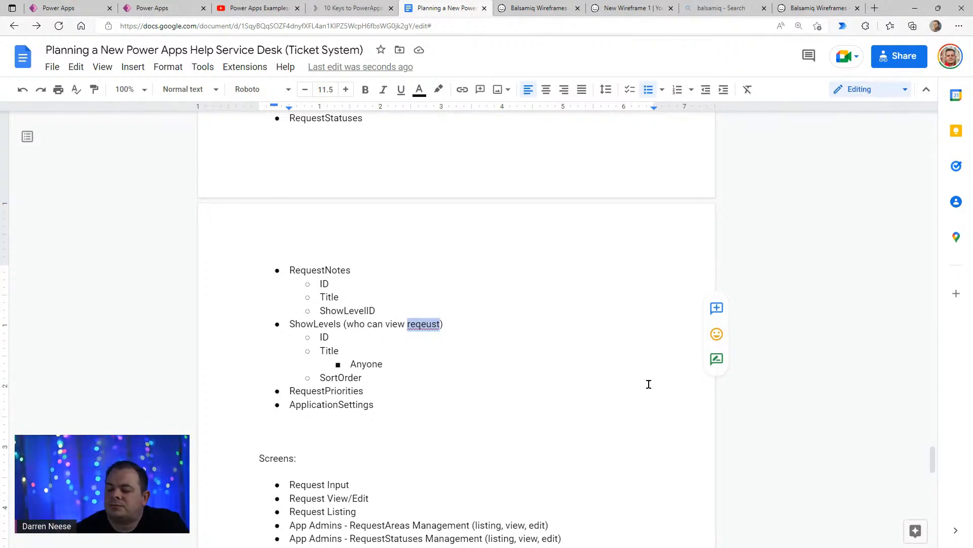
key("BackSpace")
type("some")
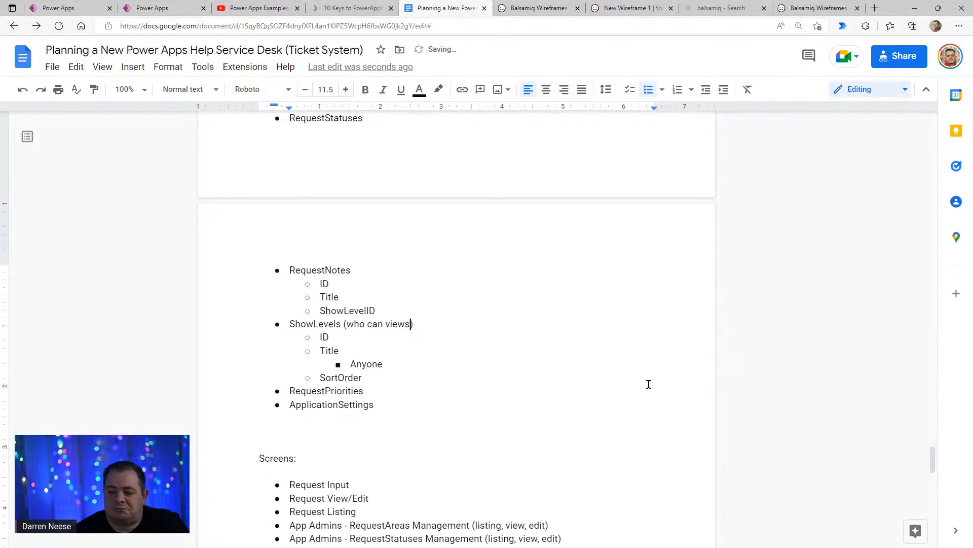
type("thing")
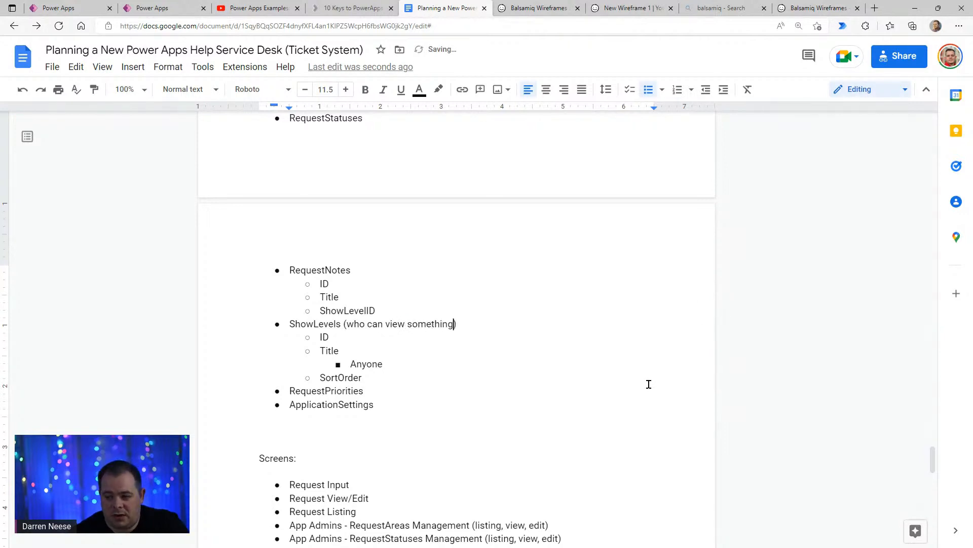
- Add "Department (internal to department handling ticket)" as a nested example value after Anyone under the ShowLevels Title field
key("Down")
key("Down")
key("Down")
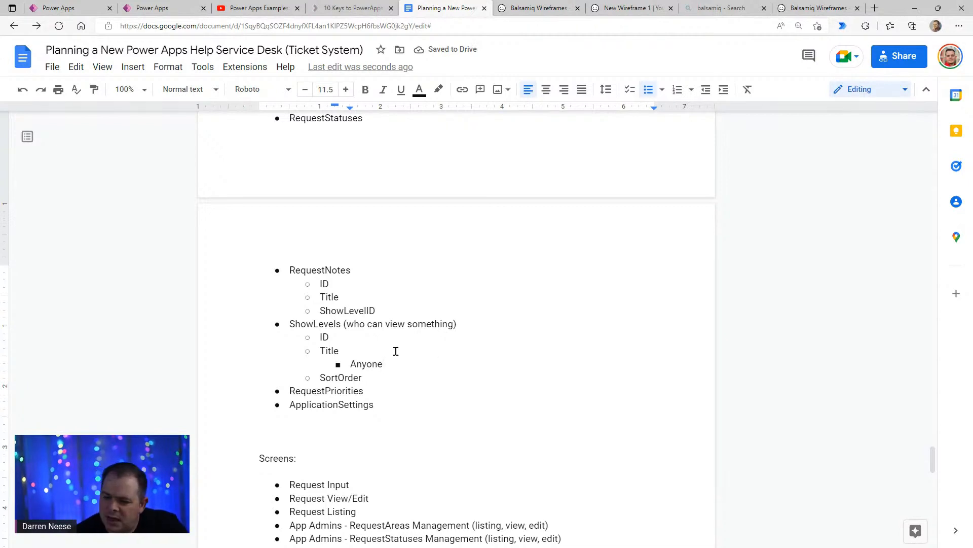
key("Return")
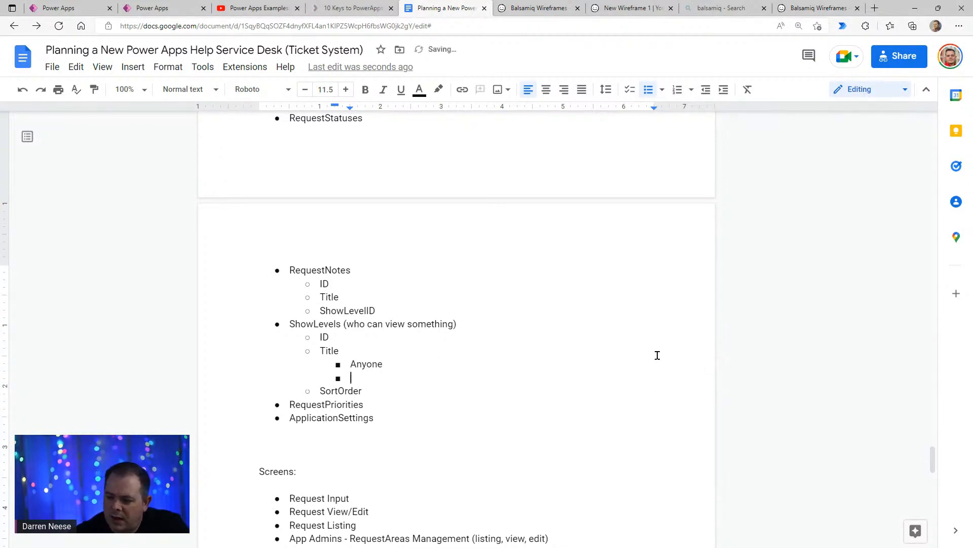
type("Department ")
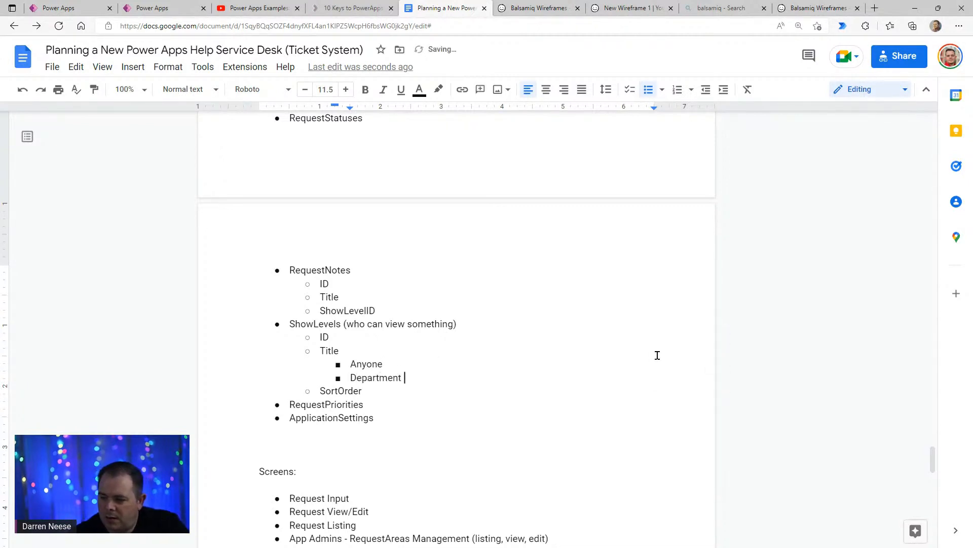
type("(")
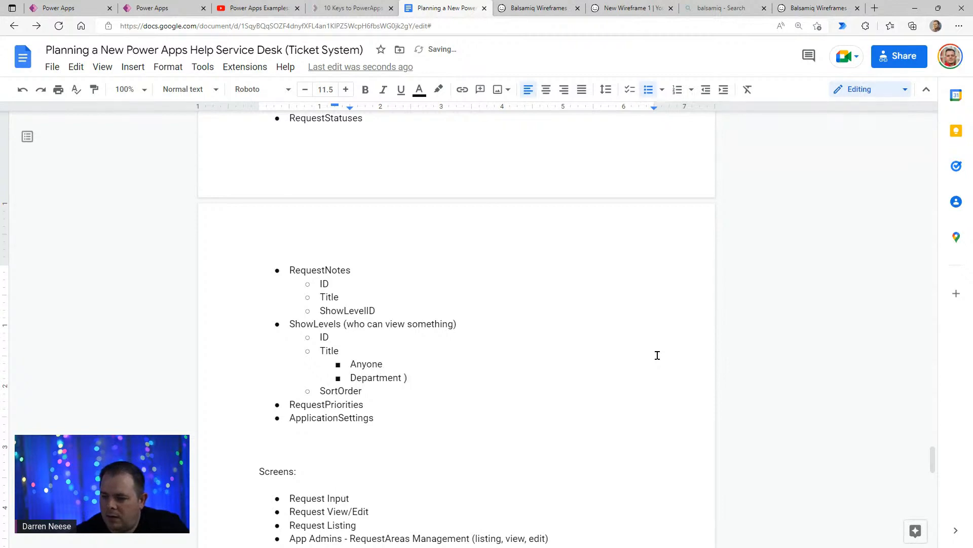
type("(")
type("internal to d")
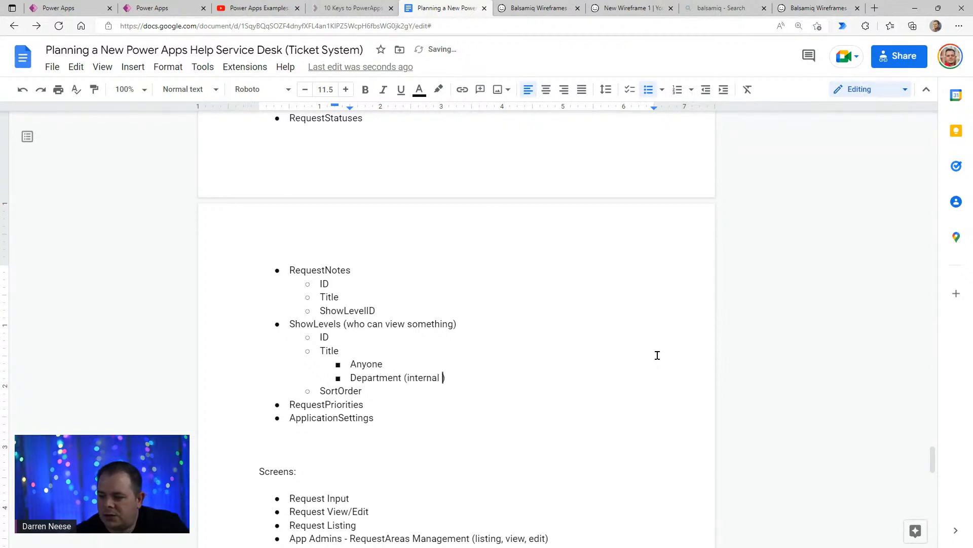
type("epartment handlin")
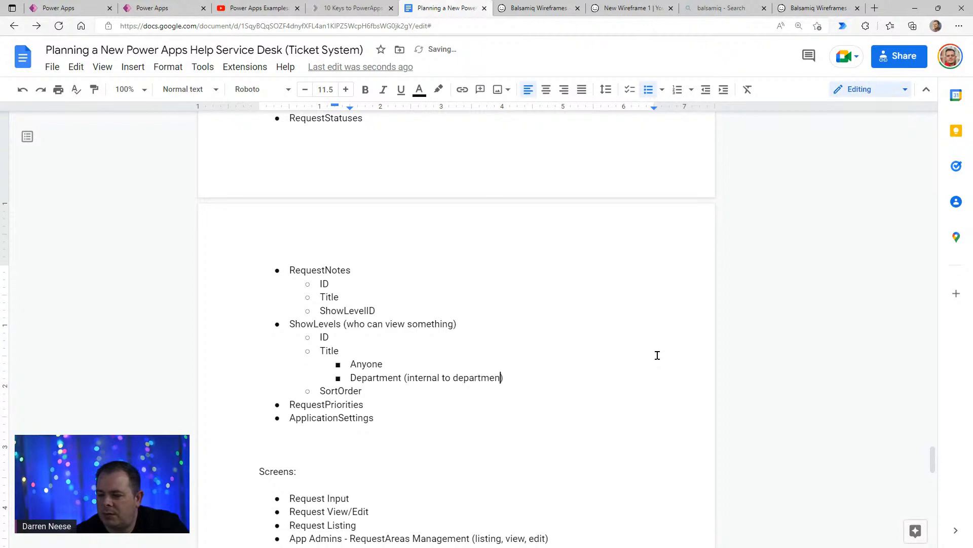
type("g ticket")
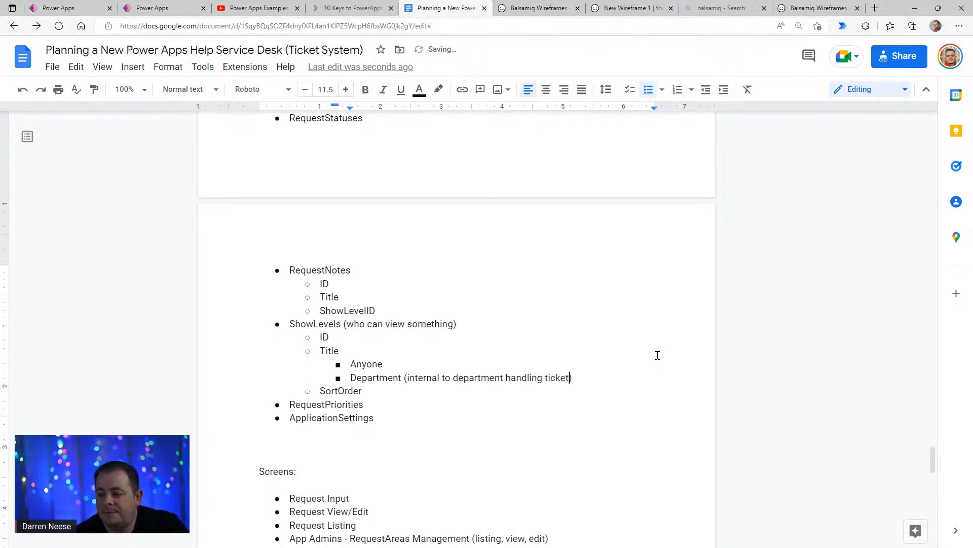
type(" (")
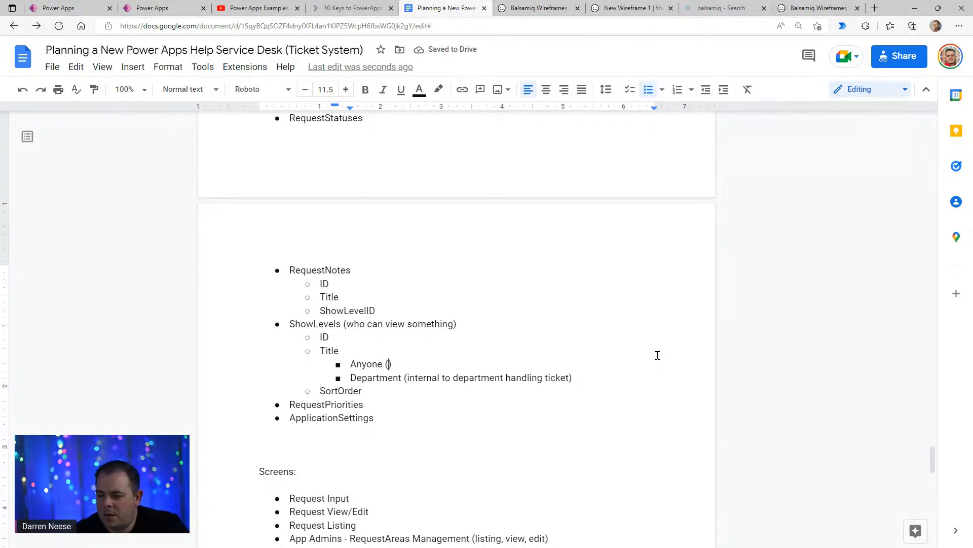
type("Anyone who ")
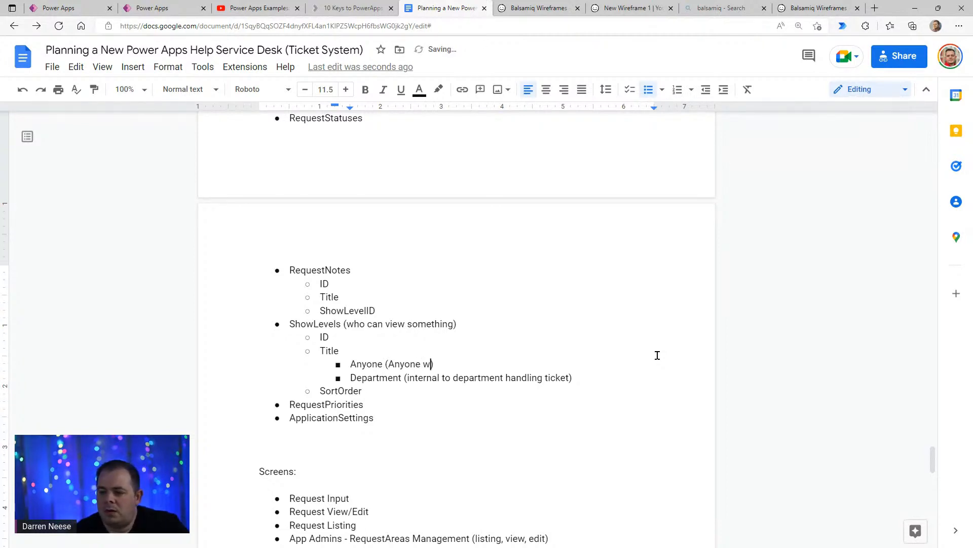
type("can view ticket")
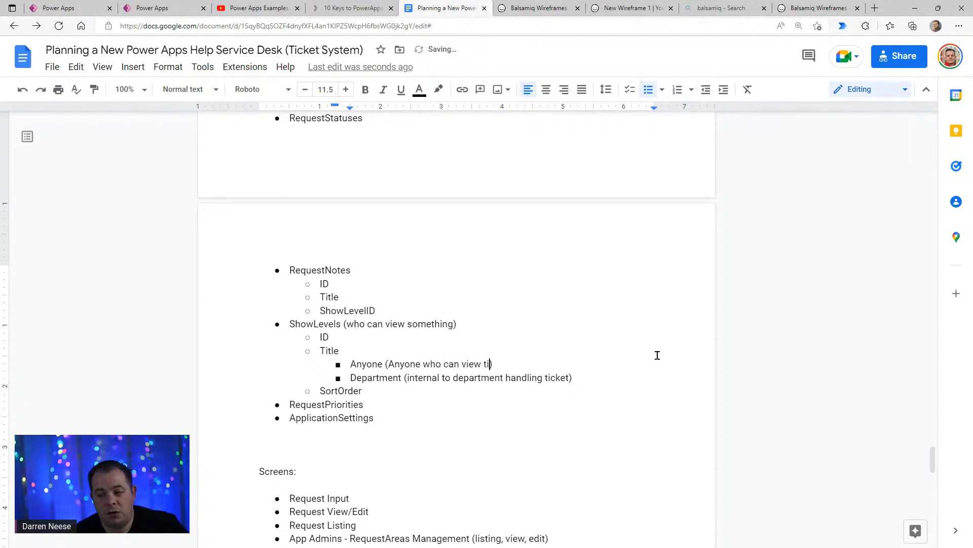
key("End")
key("Return")
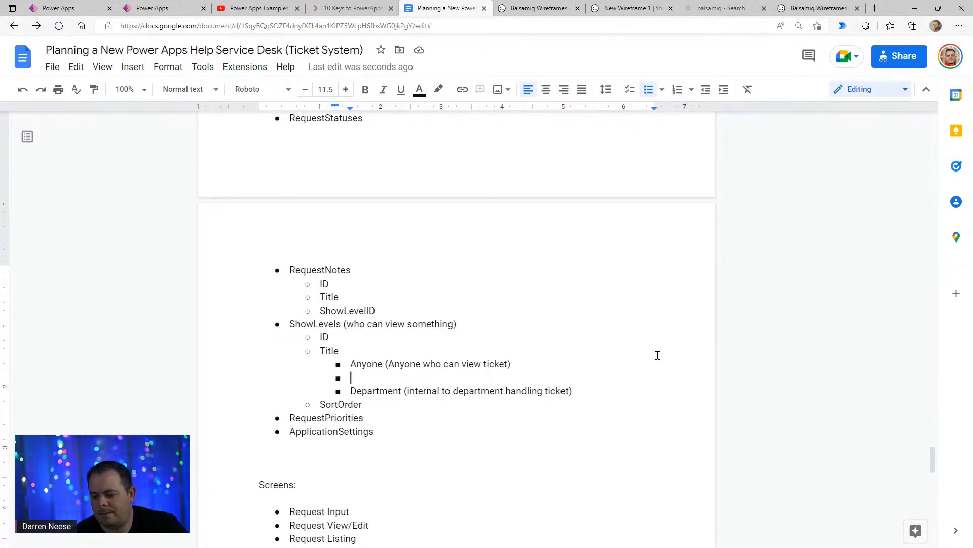
key("Up")
key("End")
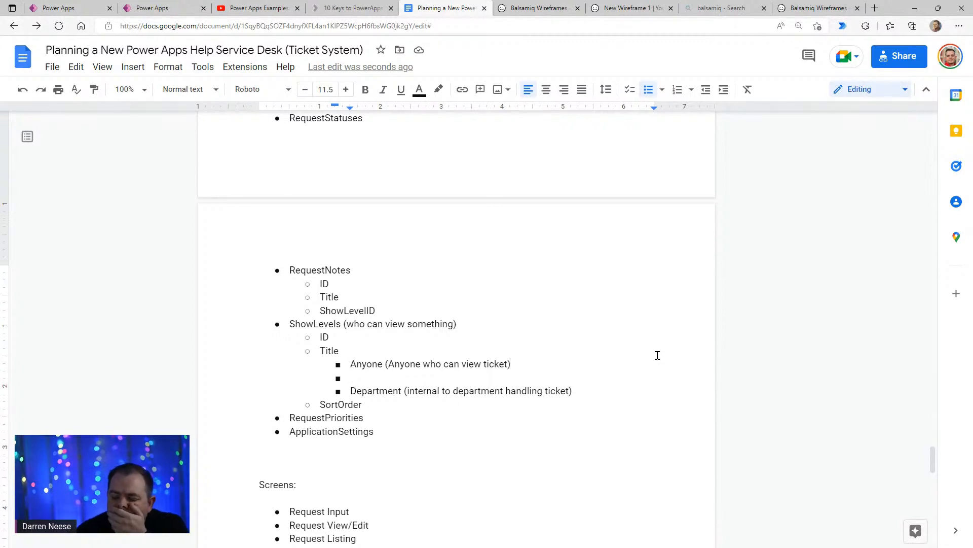
key("Delete")
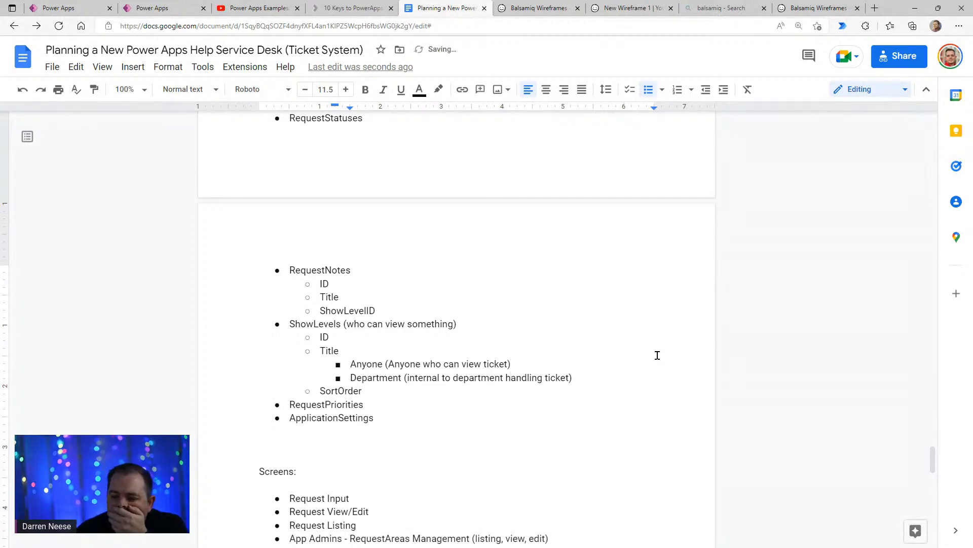
- Add "Only Tech (internal to only tech)" as a nested example value after Department under the ShowLevels Title field
key("Return")
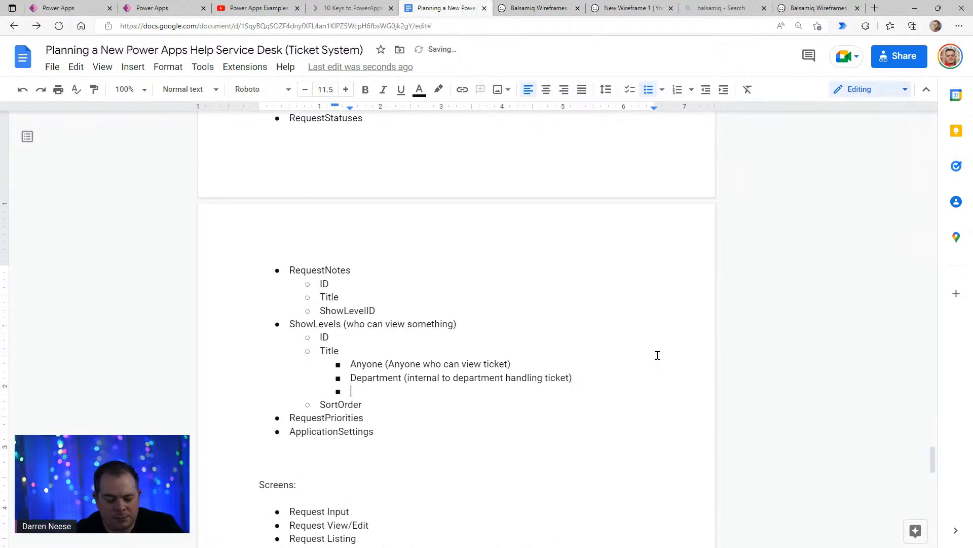
type("Only Tech")
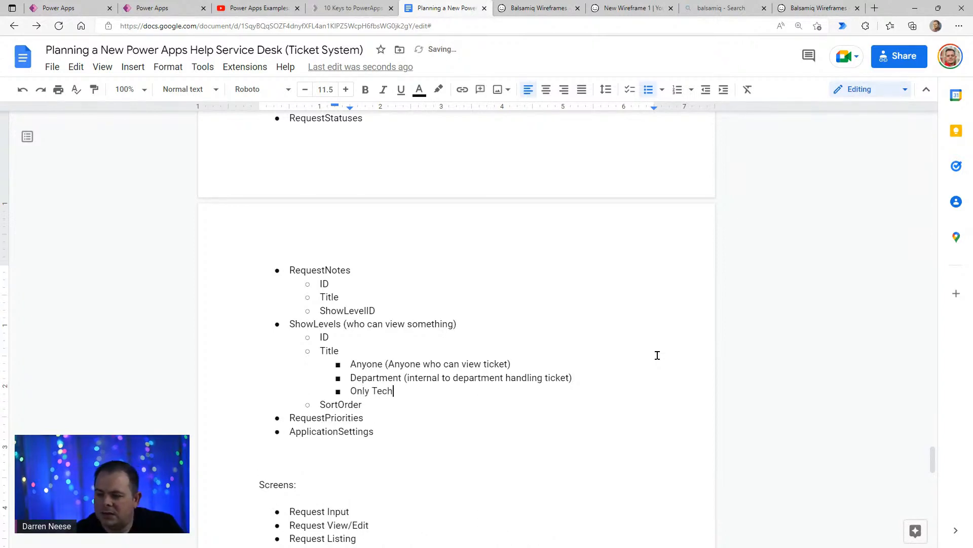
type(" (internal to only t")
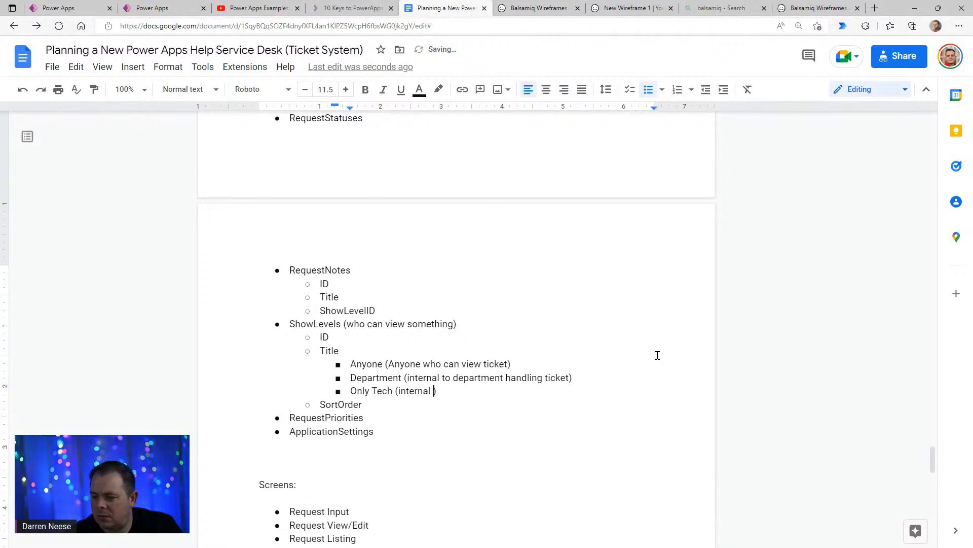
type("ech")
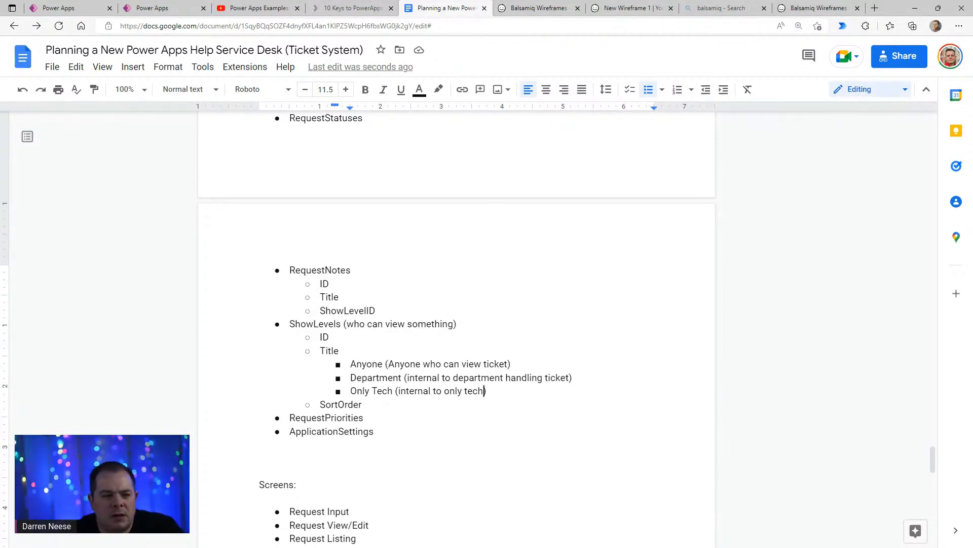
- Switch to Balsamiq Wireframes and close the text editor of the data grid on the Request Notes wireframe
left_click_drag(0, 218, 350, 202)
double_click(350, 202)
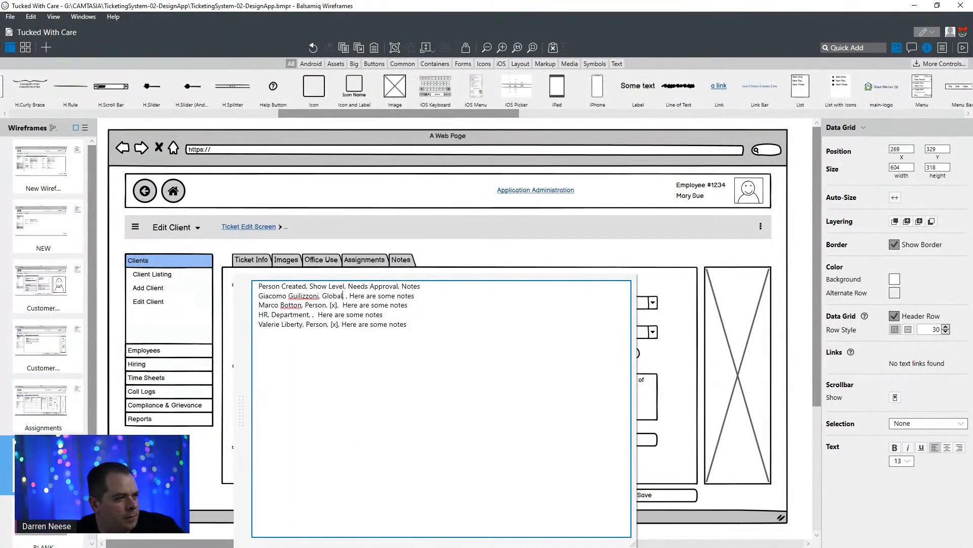
left_click(715, 245)
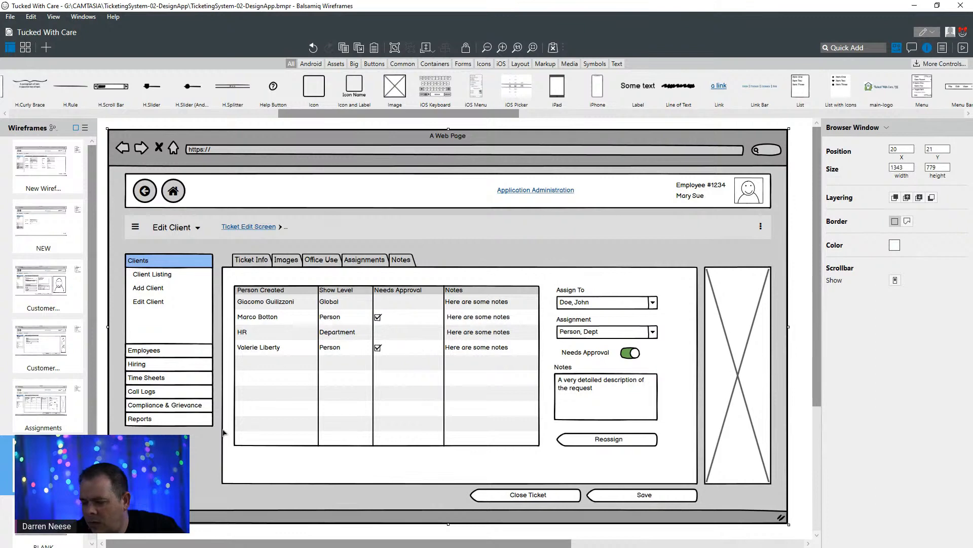
scroll(96, 313, "down", 1)
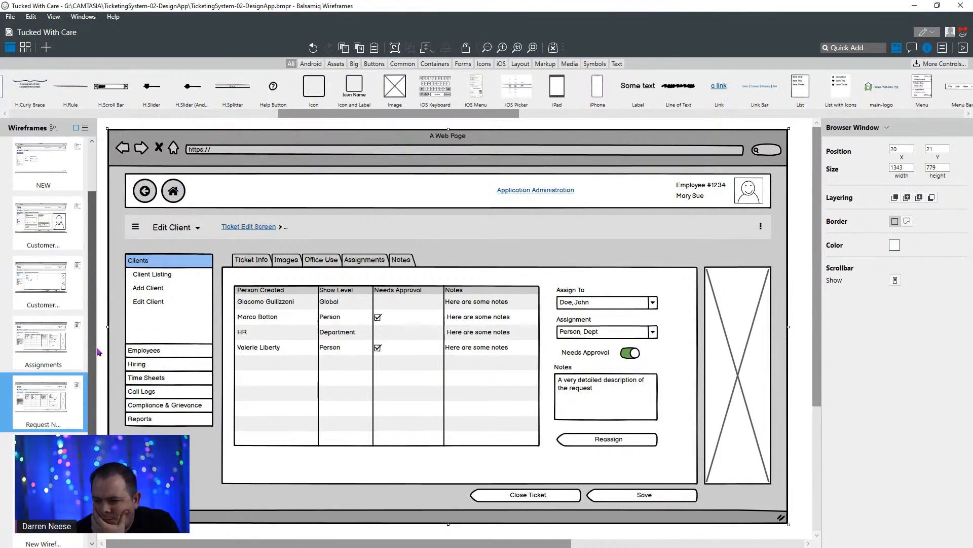
scroll(98, 314, "down", 2)
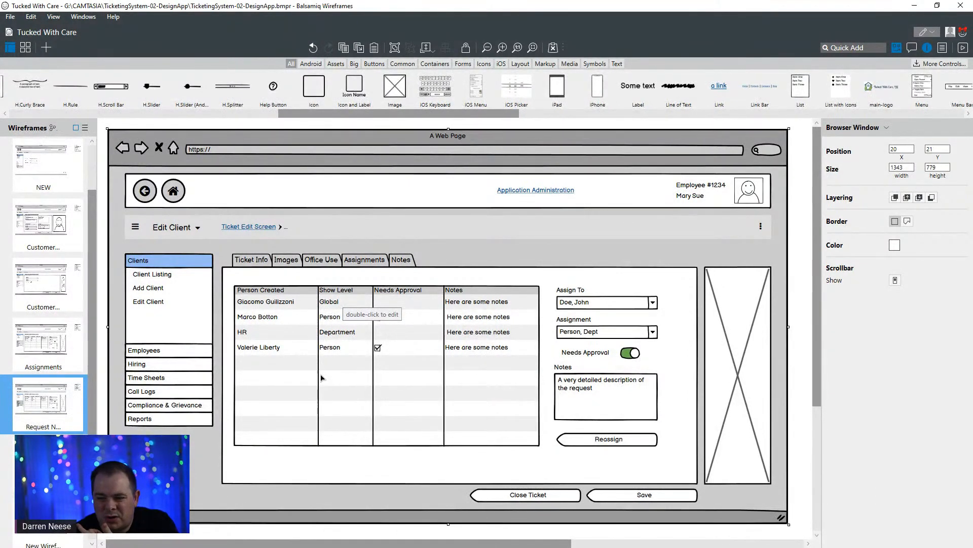
- Rename the data grid's "Needs Approval" column header to "Status Change?" on the Request Notes wireframe
double_click(409, 311)
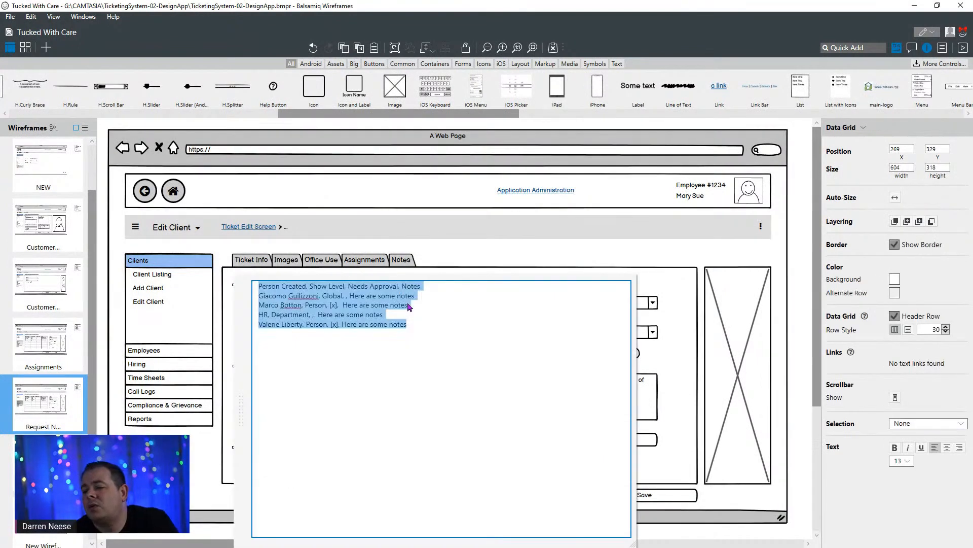
left_click(348, 286)
key("ctrl+shift+Right")
key("ctrl+shift+Right")
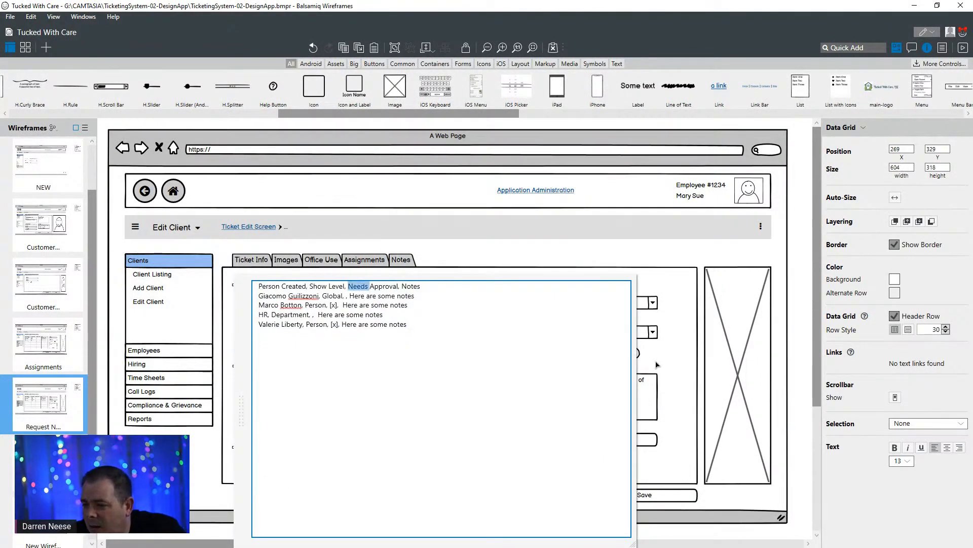
key("shift+Left")
key("shift+Left")
type("Satus")
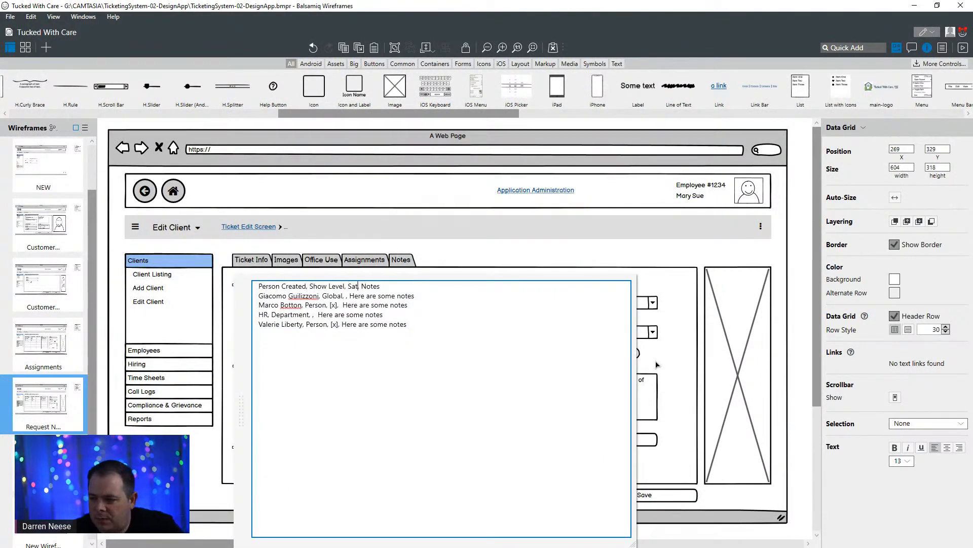
key("ctrl+shift+Left")
type("Status Cha")
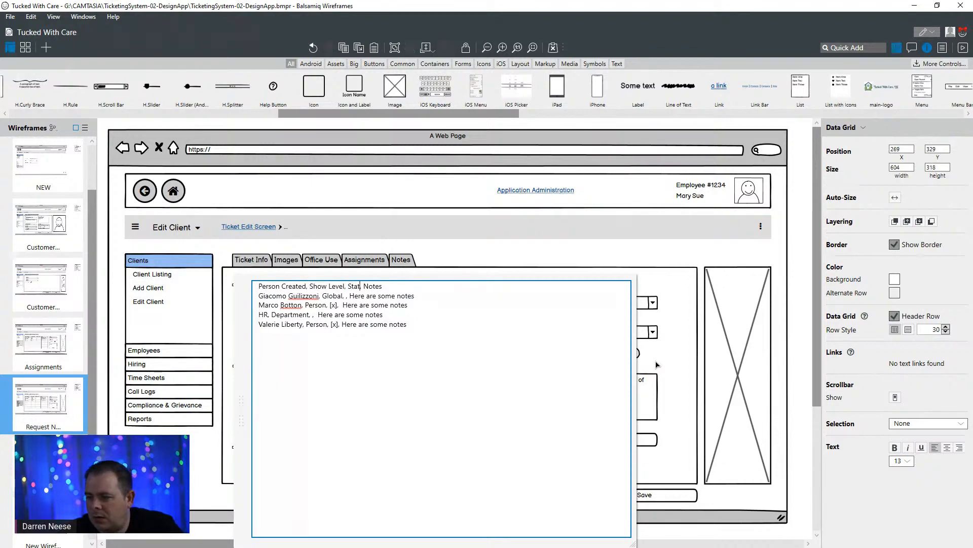
type("nge?")
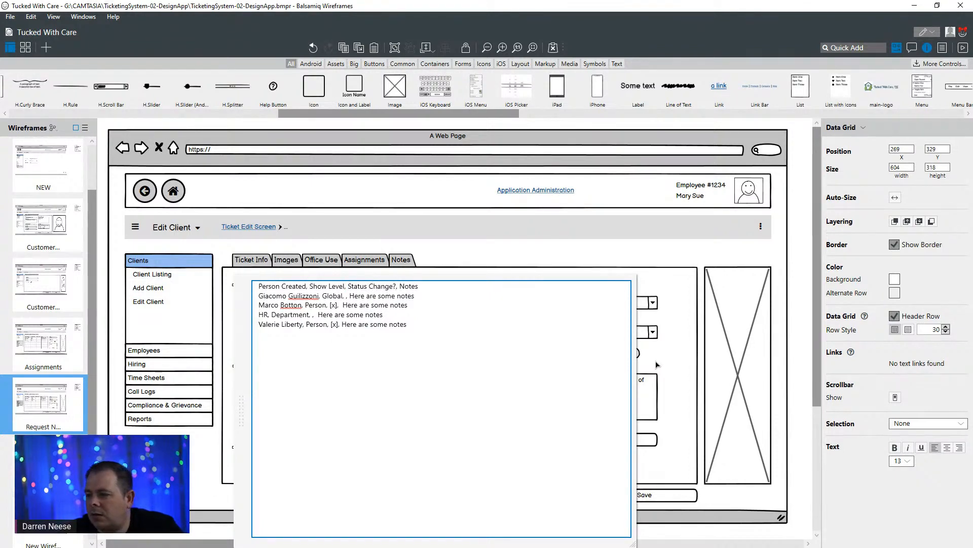
left_click(567, 262)
left_click(565, 264)
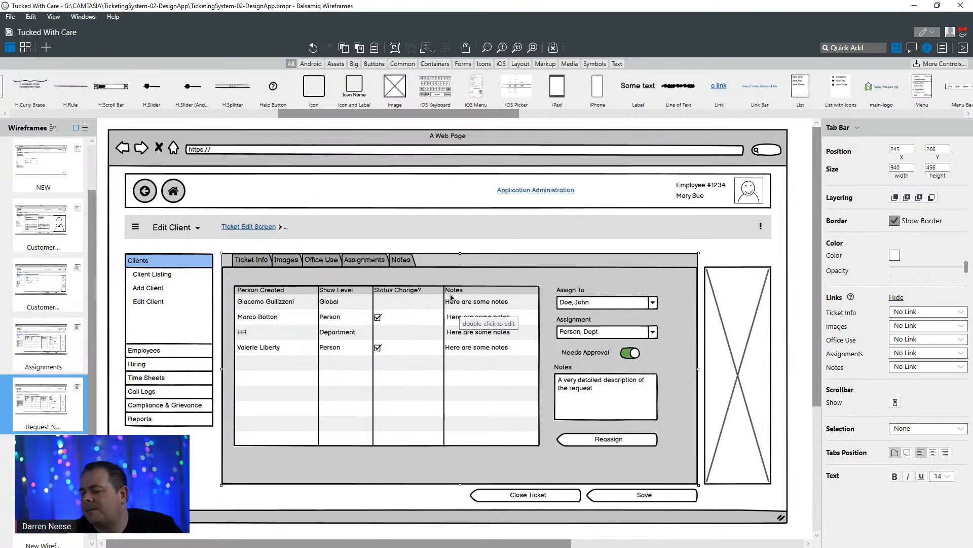
- Add a "Ticket Status" column header between "Status Change?" and "Notes" in the data grid
double_click(398, 345)
left_click(399, 286)
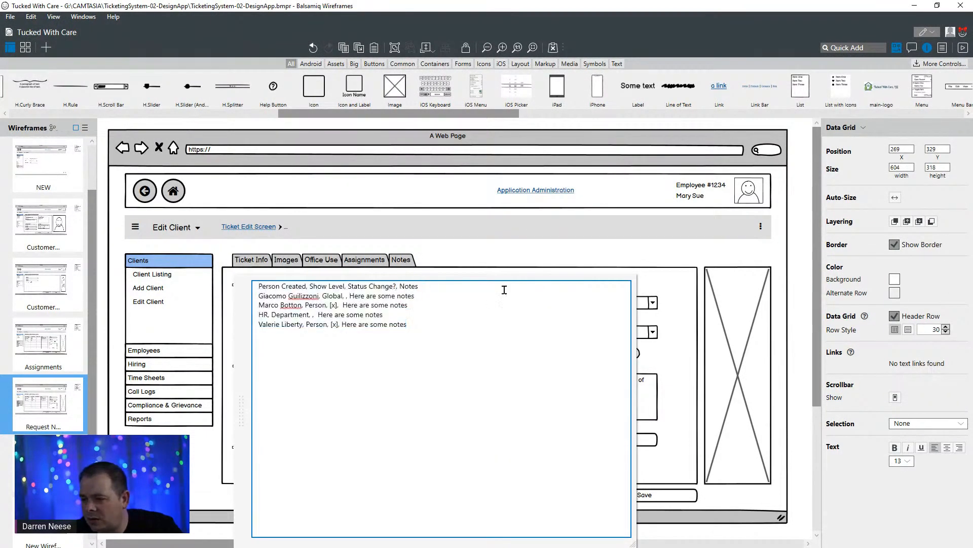
type(", ")
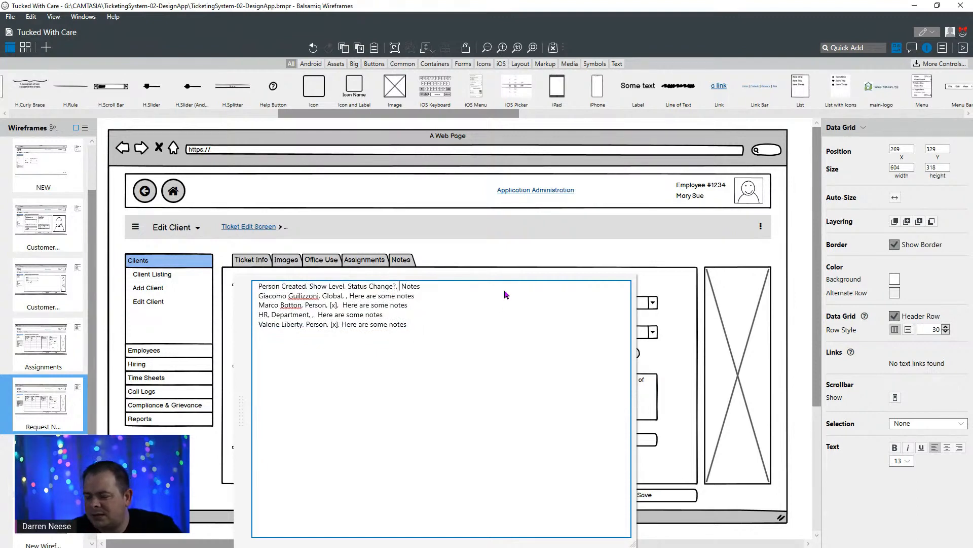
type("Status")
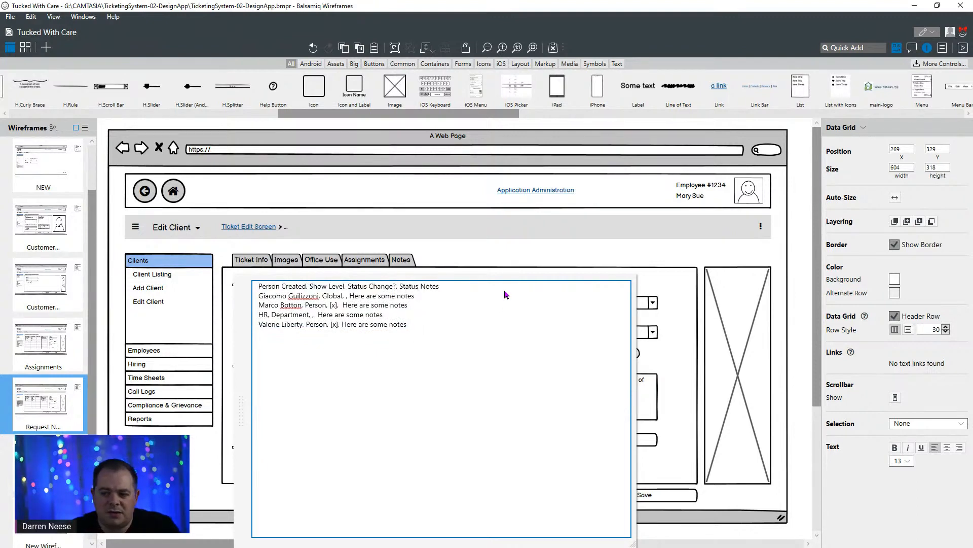
key("ctrl+Left")
type("Ticket")
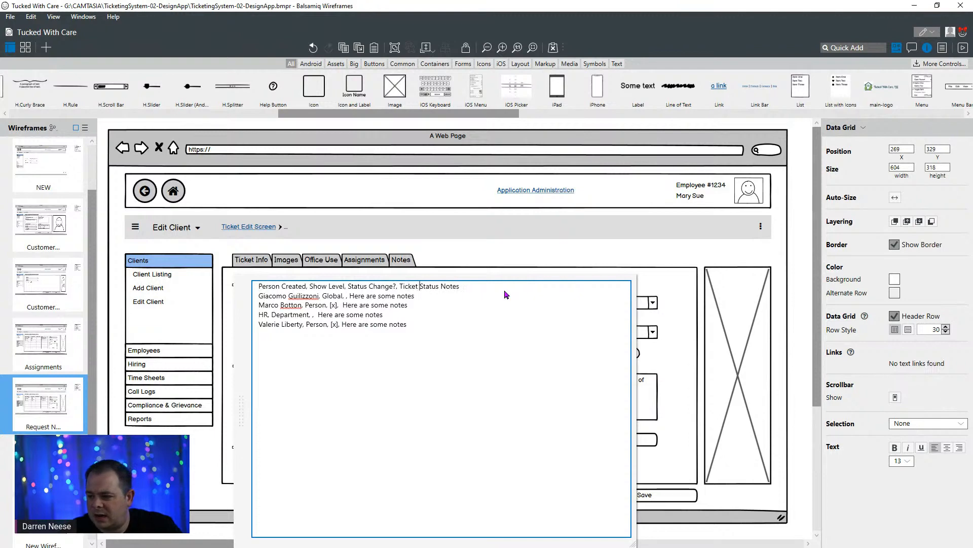
key("Right")
key("Right")
key("Right")
key("Right")
key("Right")
key("Right")
key("Right")
key("BackSpace")
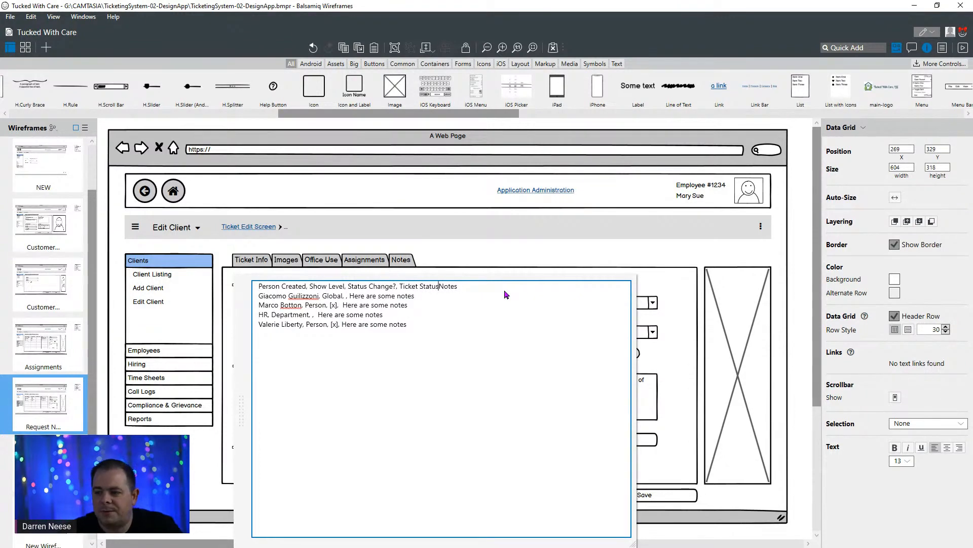
type(",")
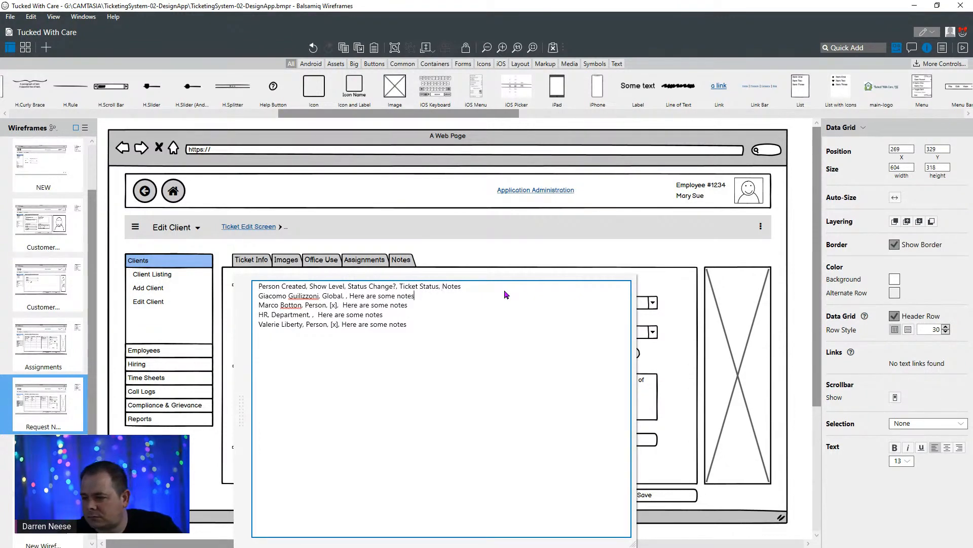
- Enter "New" as the Ticket Status value in the data grid's first row, whose show level is Global
key("ctrl+Left")
key("ctrl+Left")
key("ctrl+Left")
key("ctrl+Left")
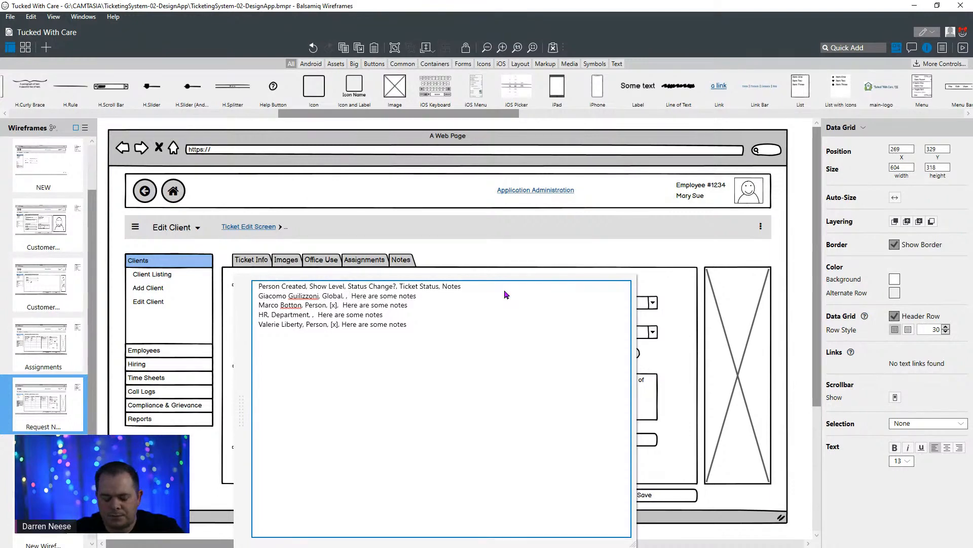
type("New,")
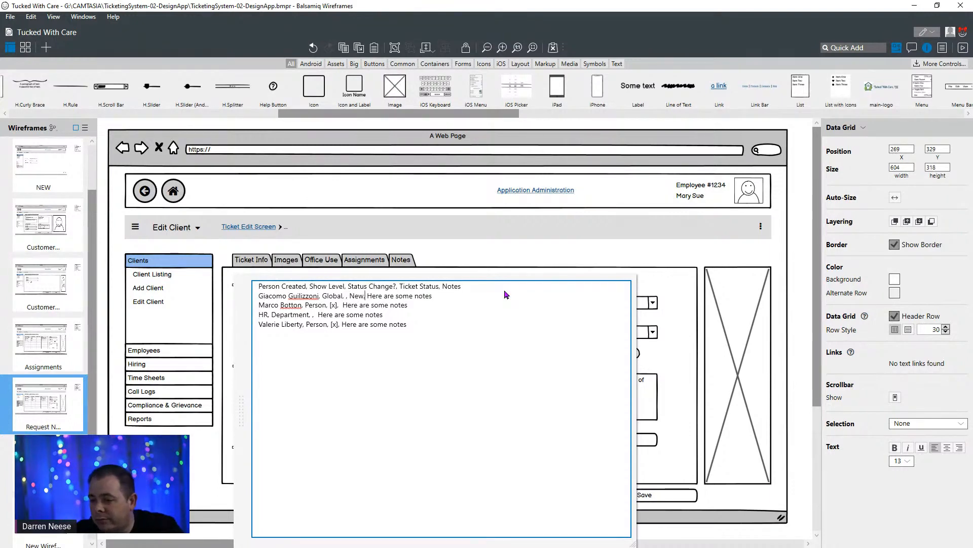
- Enter "Opened" as the Ticket Status value in the data grid's second row, ahead of its notes text
key("Down")
key("Left")
key("Left")
key("Left")
key("Left")
key("Left")
key("Left")
key("Left")
key("Left")
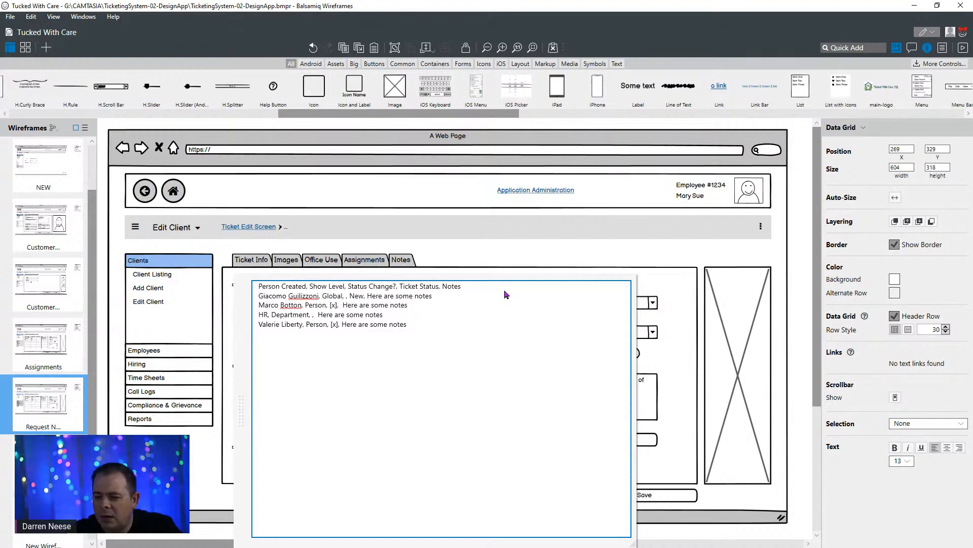
type("Opene")
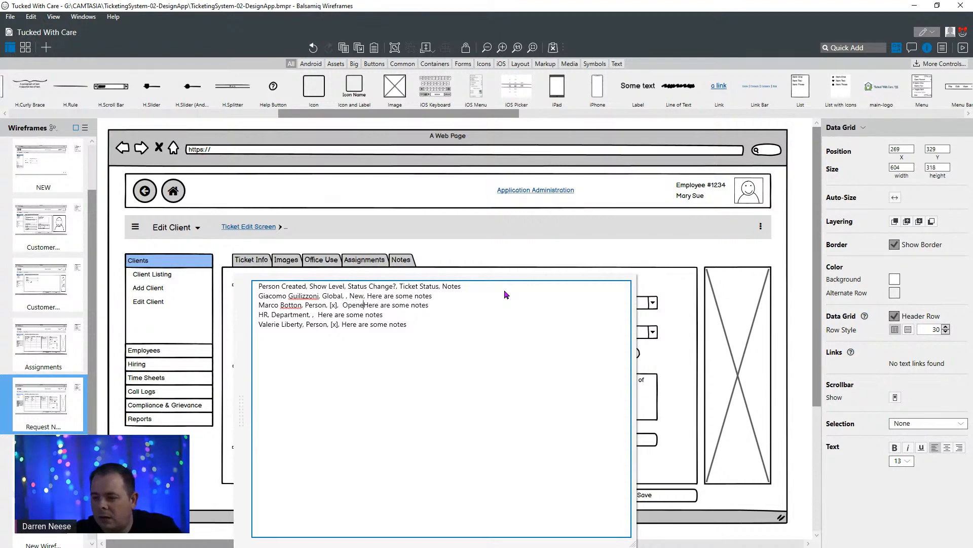
type("d, ")
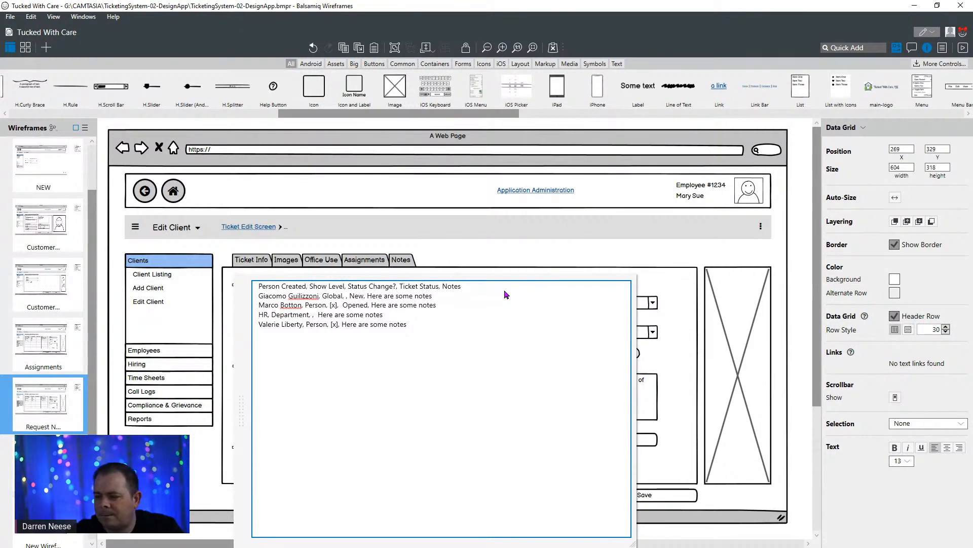
type("In Progress")
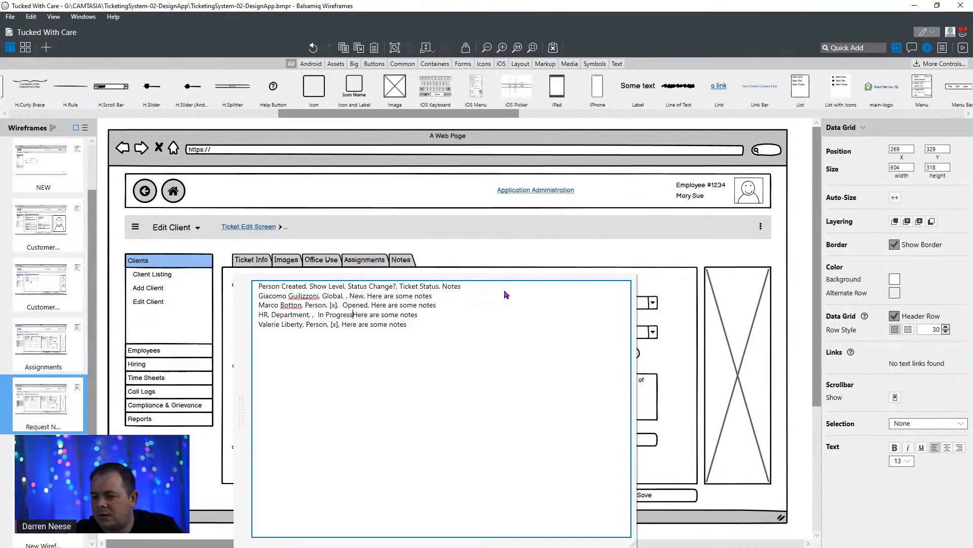
type(",")
- Enter "In Progress" as the Ticket Status for the HR row and "Closed" for the last row of the data grid
key("Down")
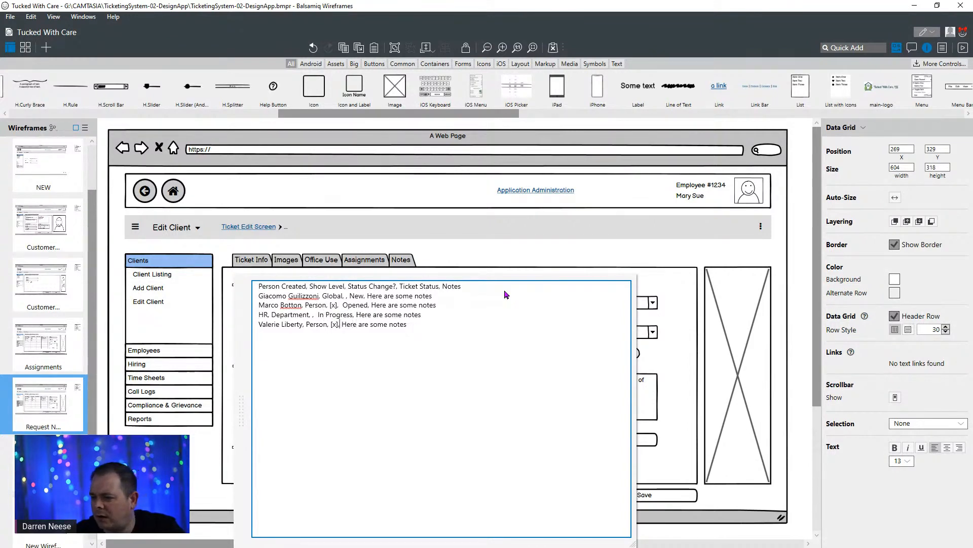
type("Closed ")
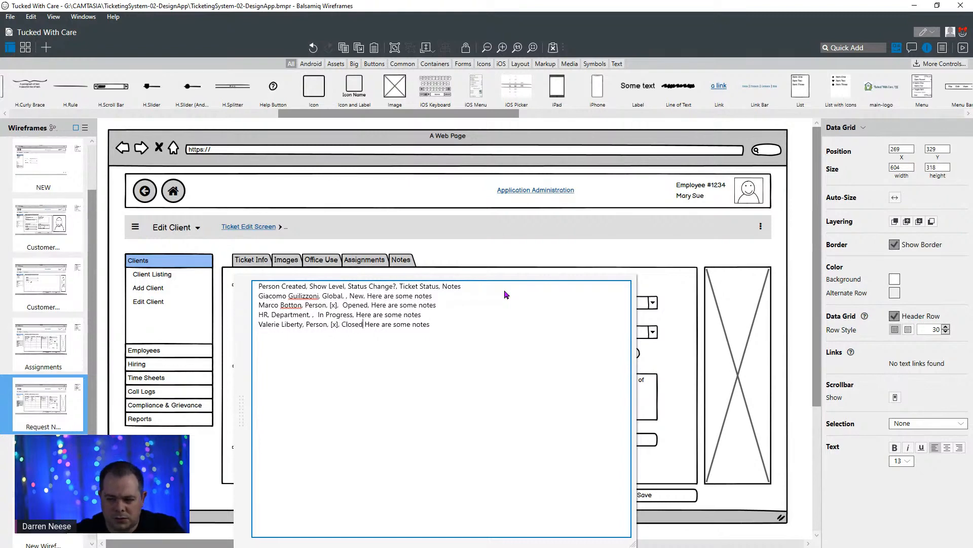
type(",")
left_click(554, 236)
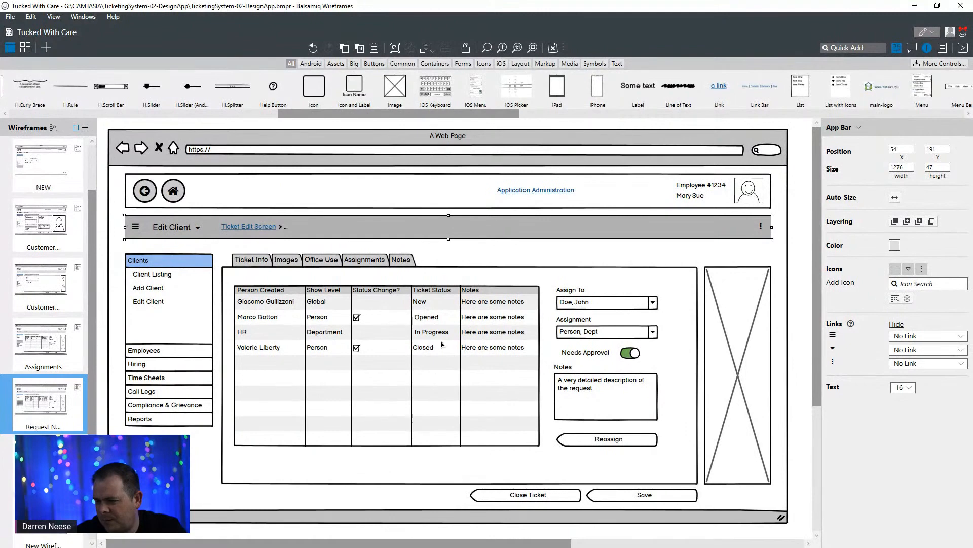
- Remove the extra space before "Opened" in the data grid's second row so the status lines up in its column
double_click(435, 319)
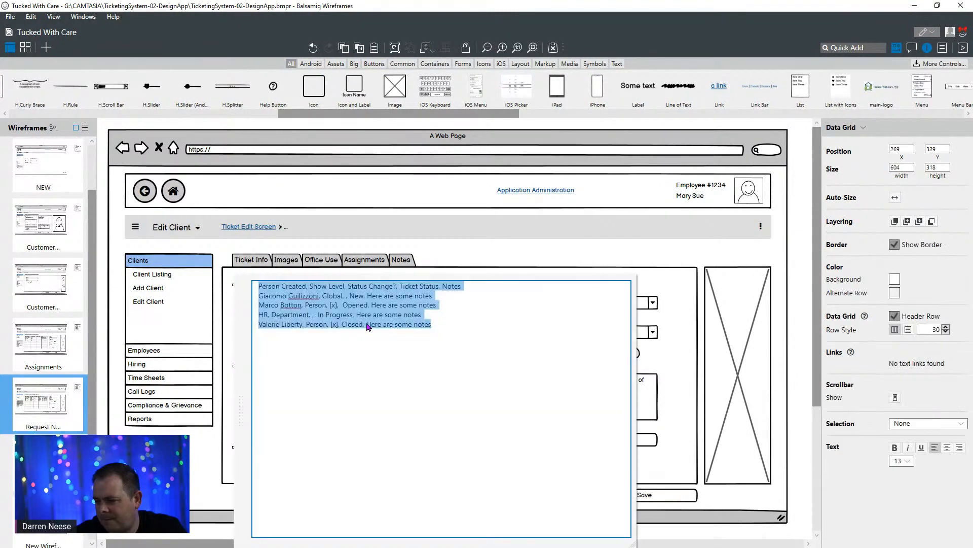
left_click(350, 295)
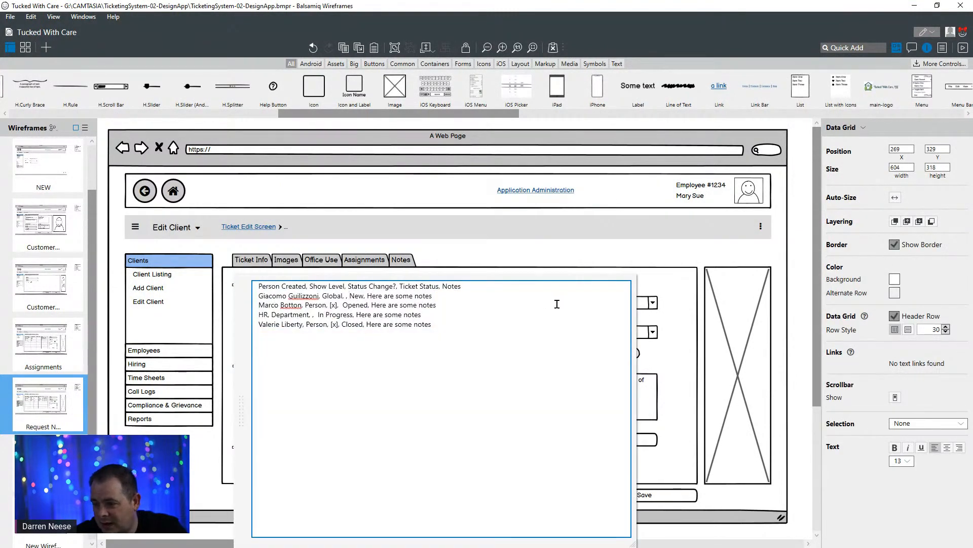
left_click(534, 260)
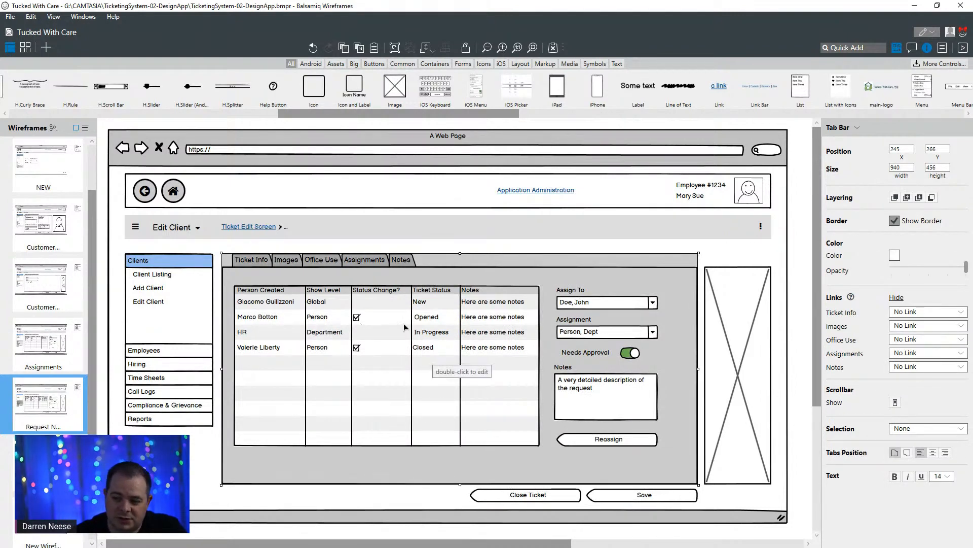
double_click(432, 325)
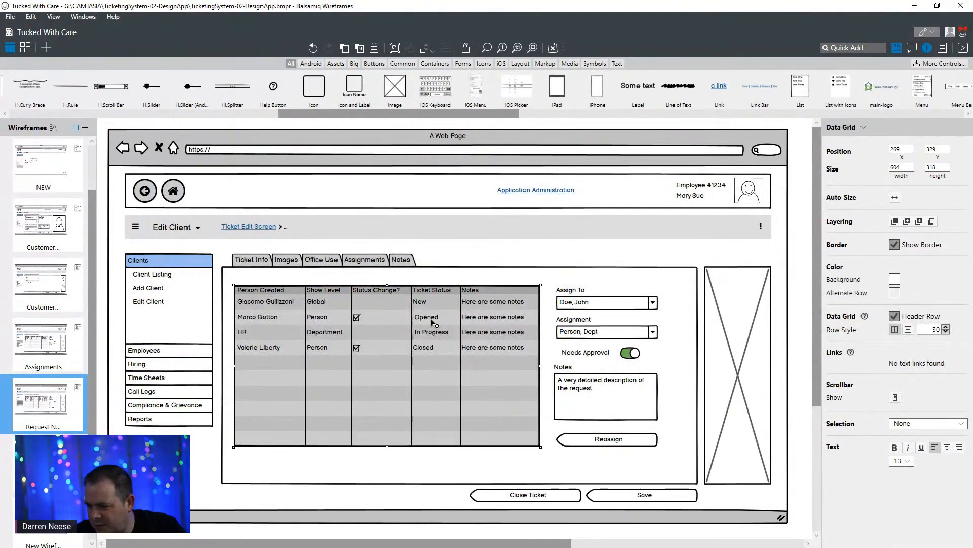
left_click(342, 305)
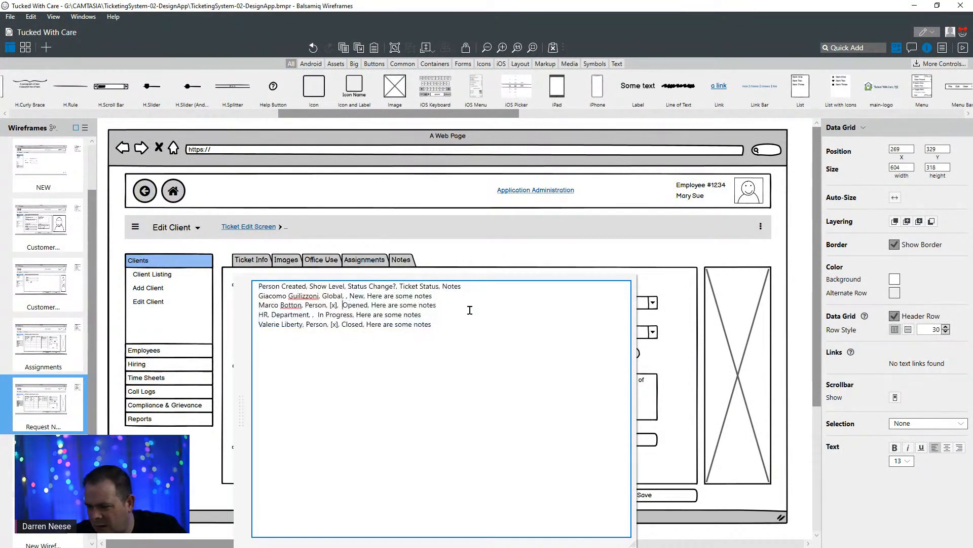
key("BackSpace")
left_click(496, 259)
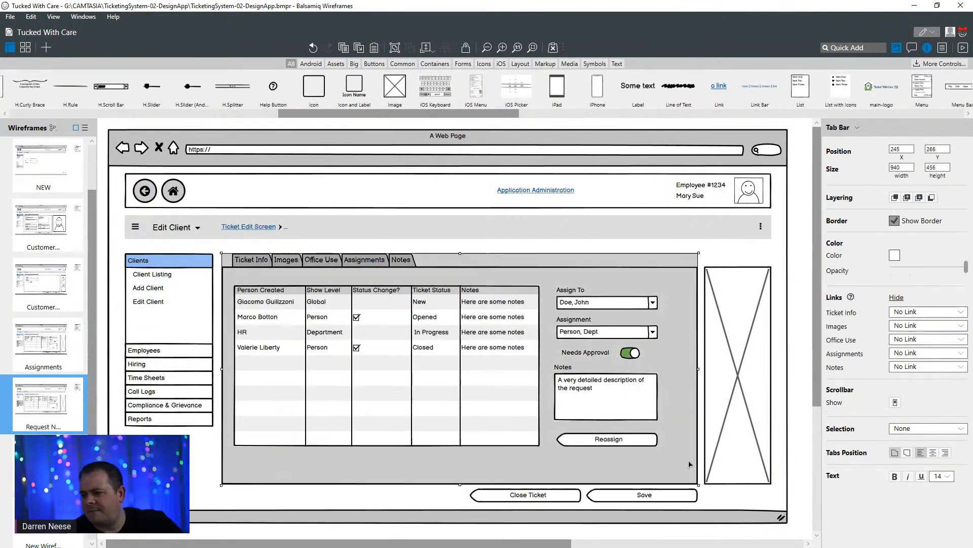
- Delete the "Assign To" label and its combo box from the form beside the data grid
left_click(690, 462)
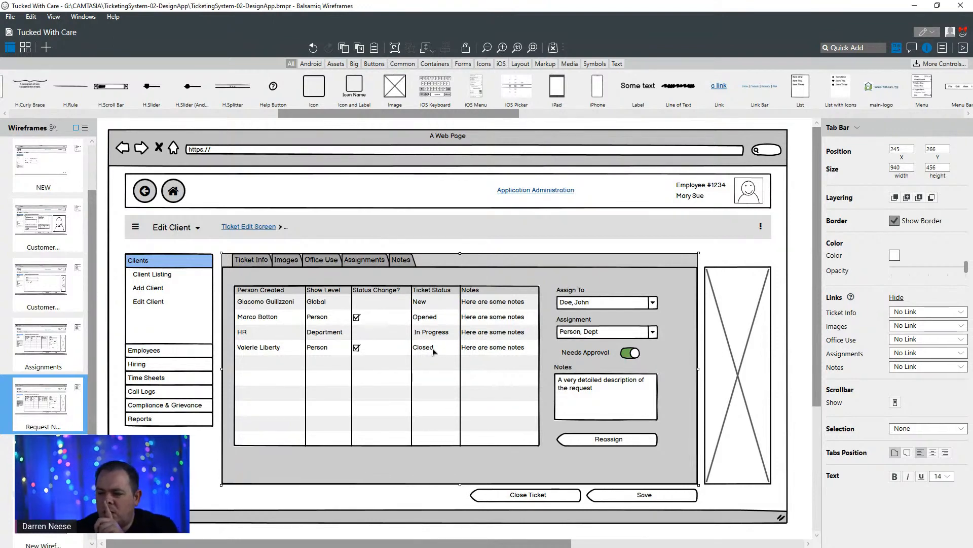
left_click(568, 294)
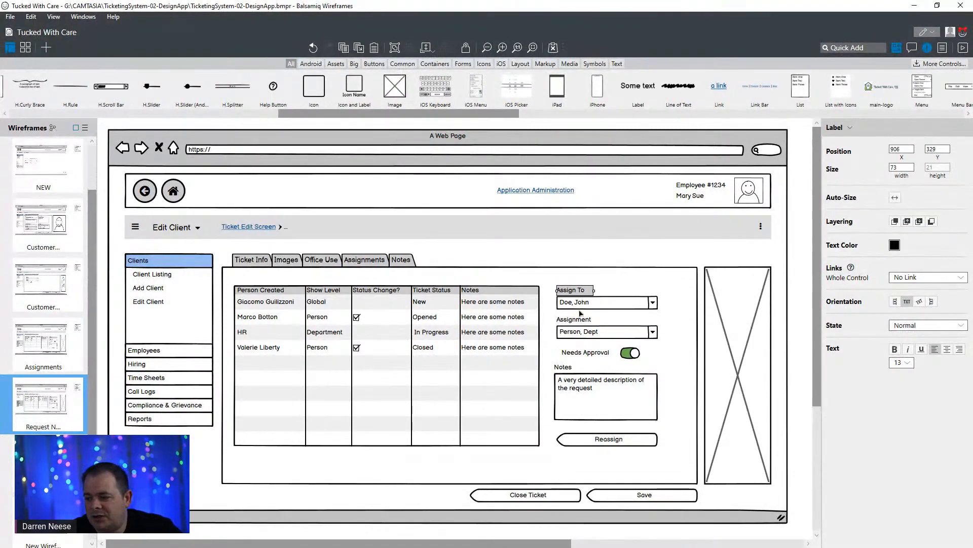
left_click(623, 307, "shift")
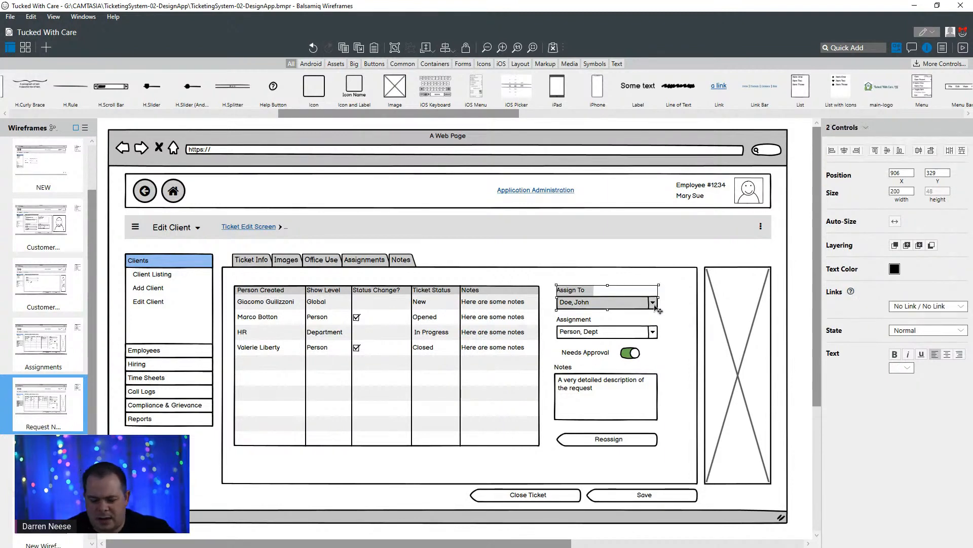
key("Delete")
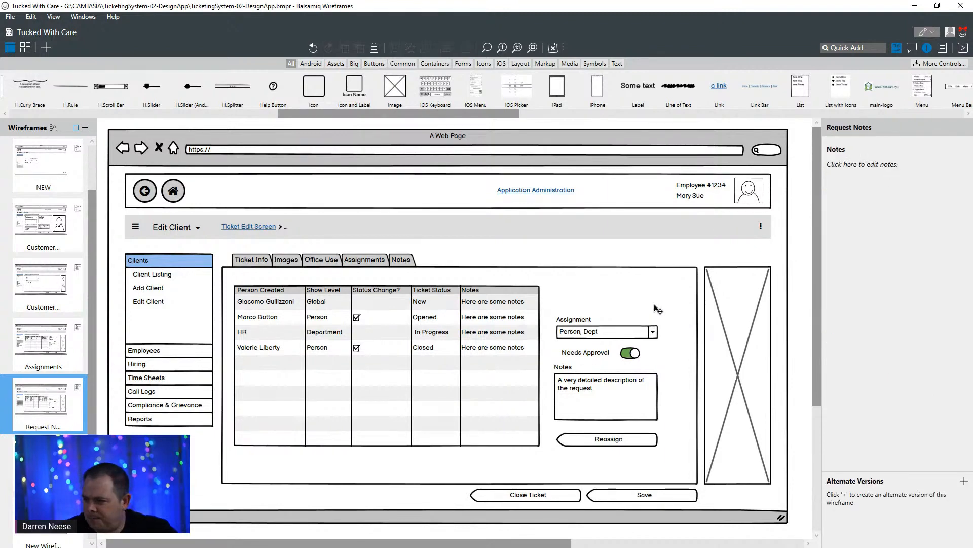
left_click(590, 322)
left_click(613, 336, "shift")
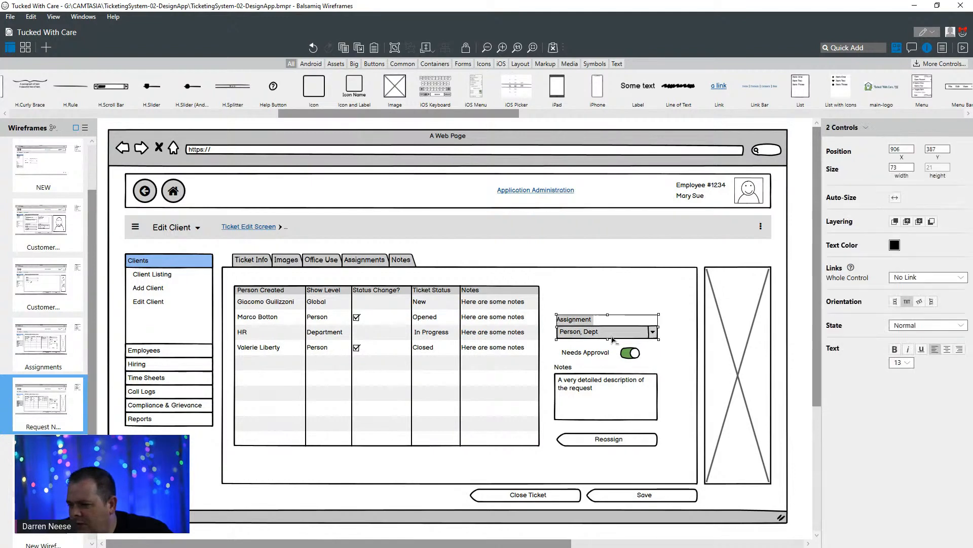
key("ctrl+d")
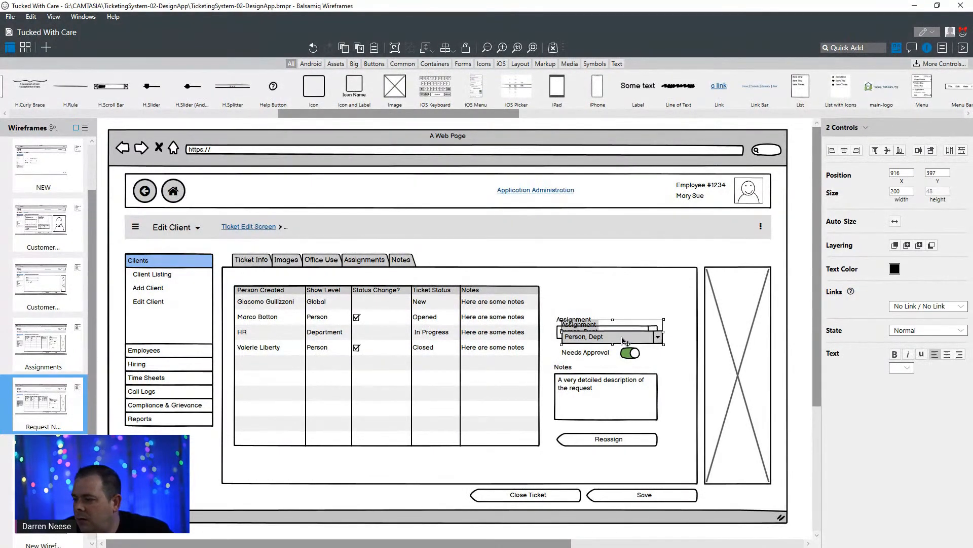
left_click_drag(624, 343, 620, 302)
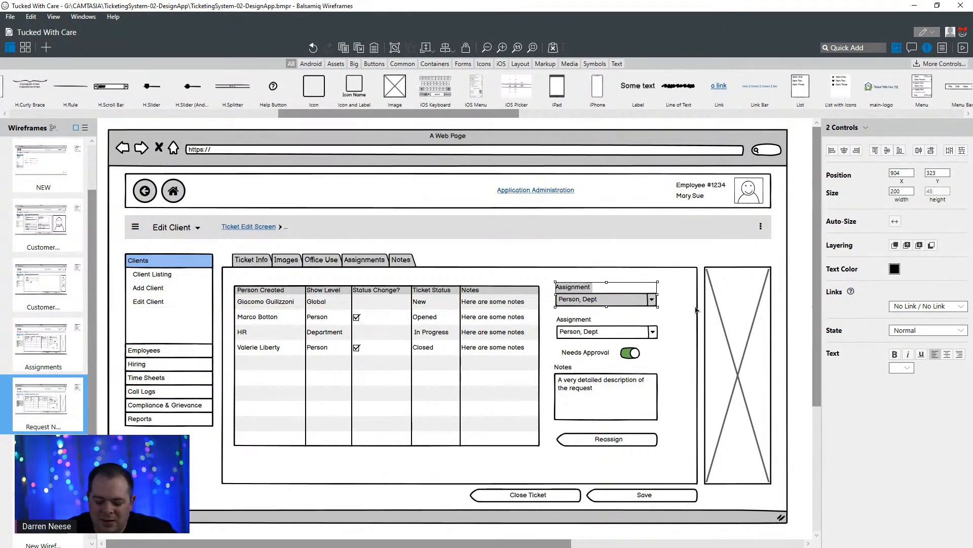
key("Delete")
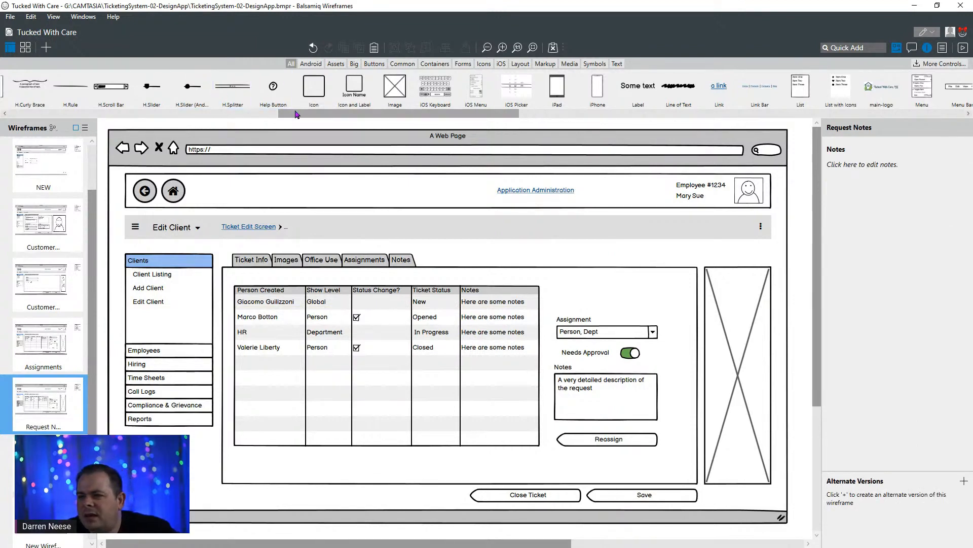
- Add a Button control below the tab area, in line with and to the left of the Close Ticket button
scroll(306, 119, "left", 10)
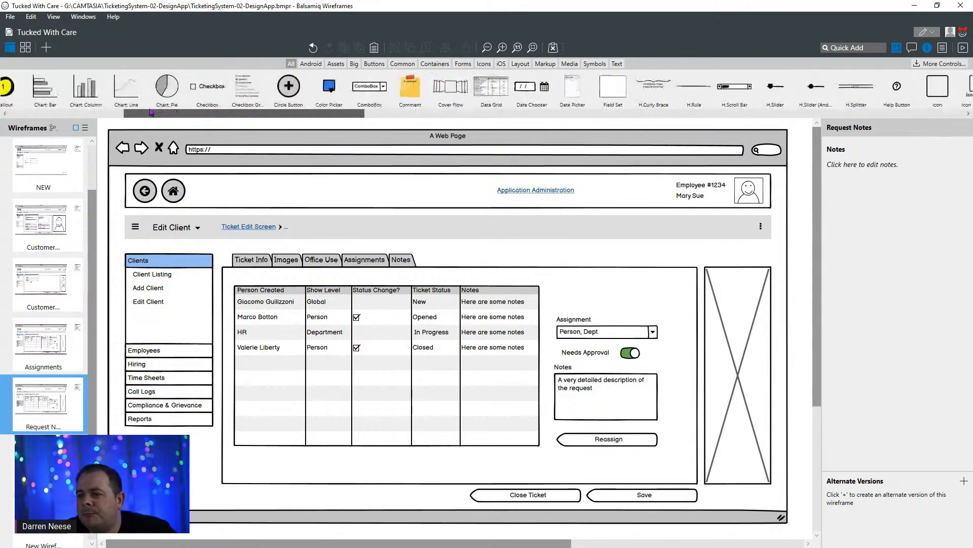
left_click_drag(260, 114, 195, 119)
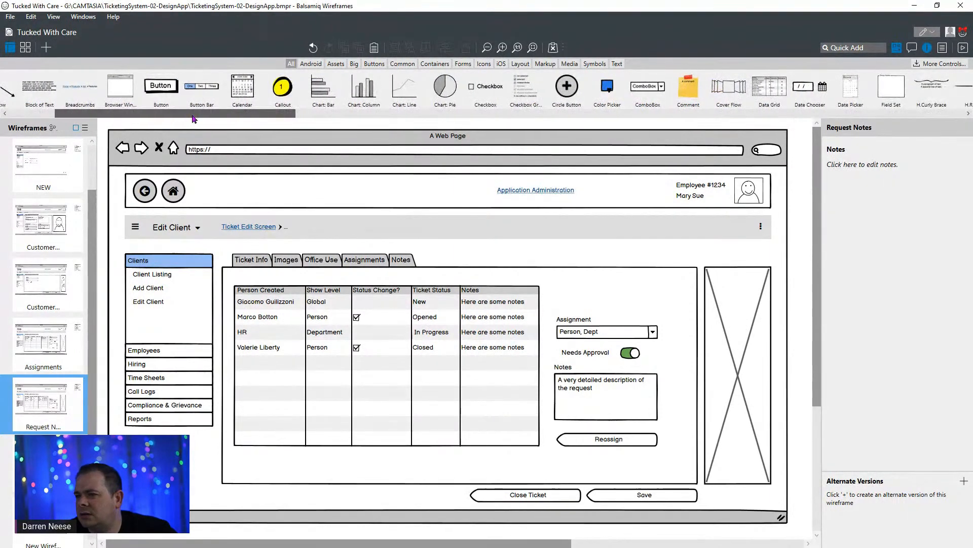
left_click_drag(160, 86, 400, 497)
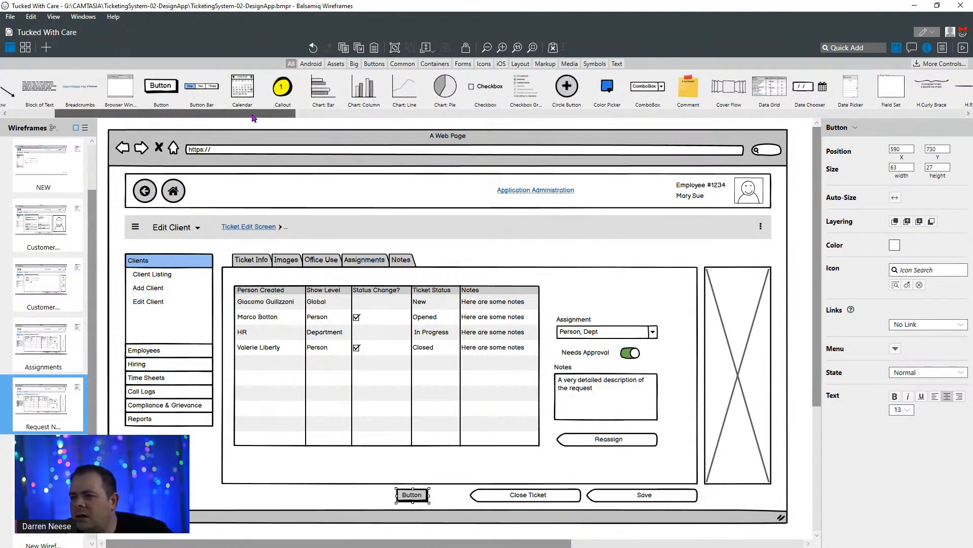
left_click_drag(252, 117, 676, 349)
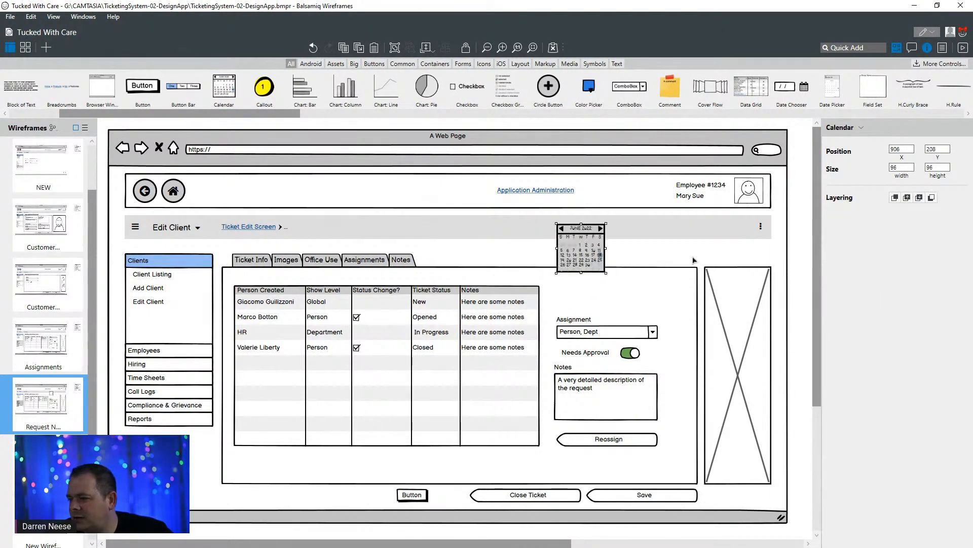
left_click(693, 258)
left_click(581, 260)
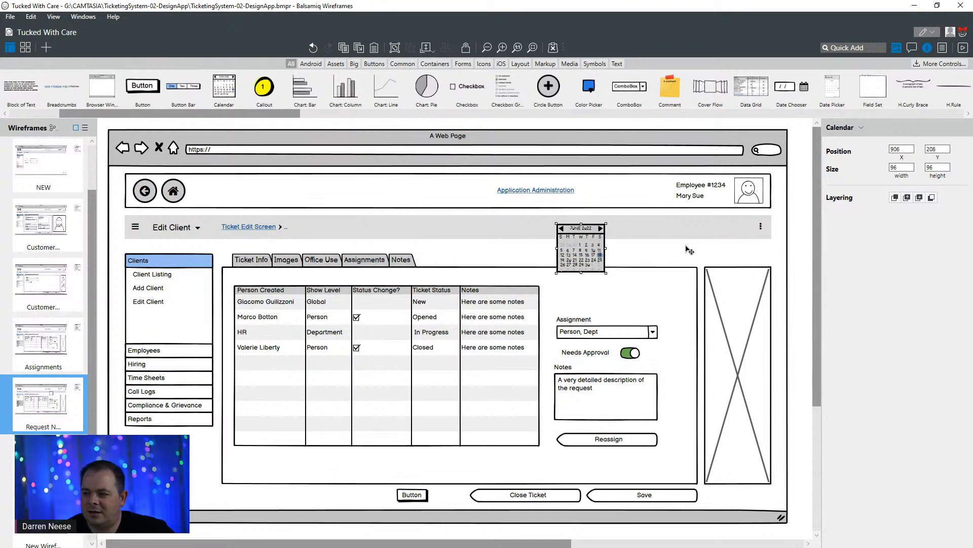
key("Delete")
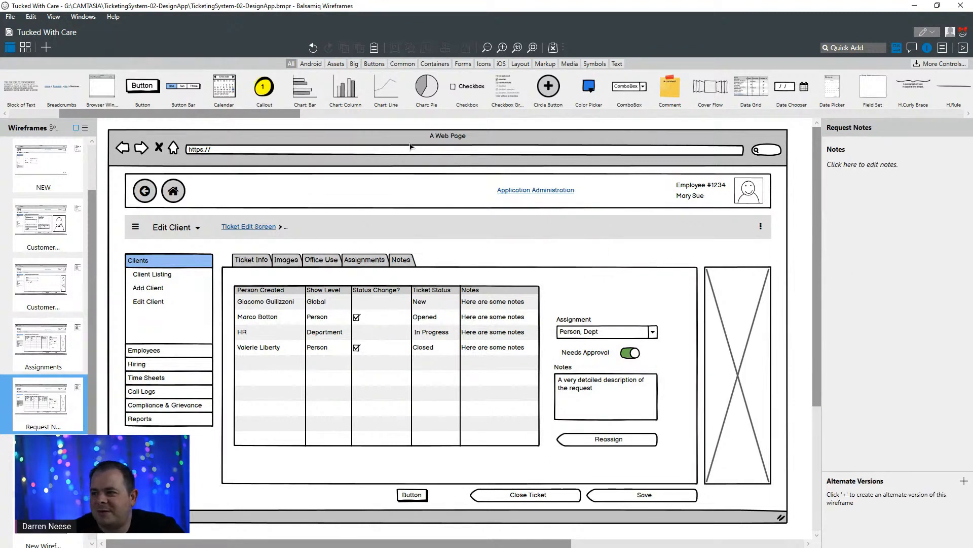
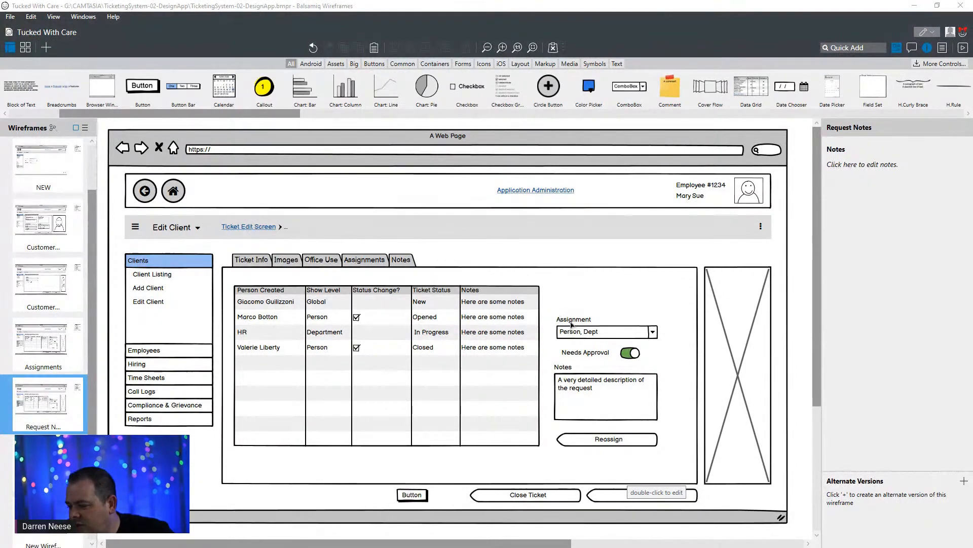
left_click_drag(250, 117, 313, 122)
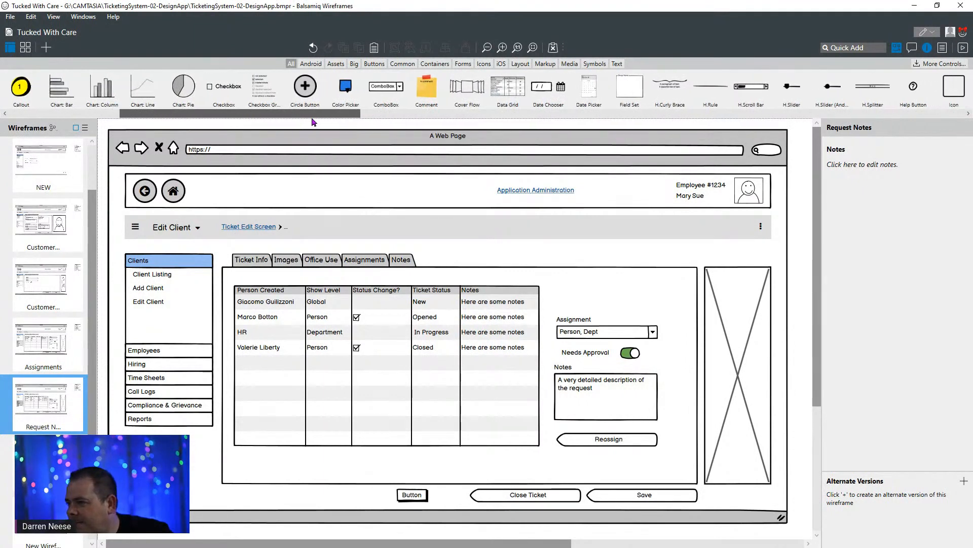
left_click_drag(224, 87, 535, 261)
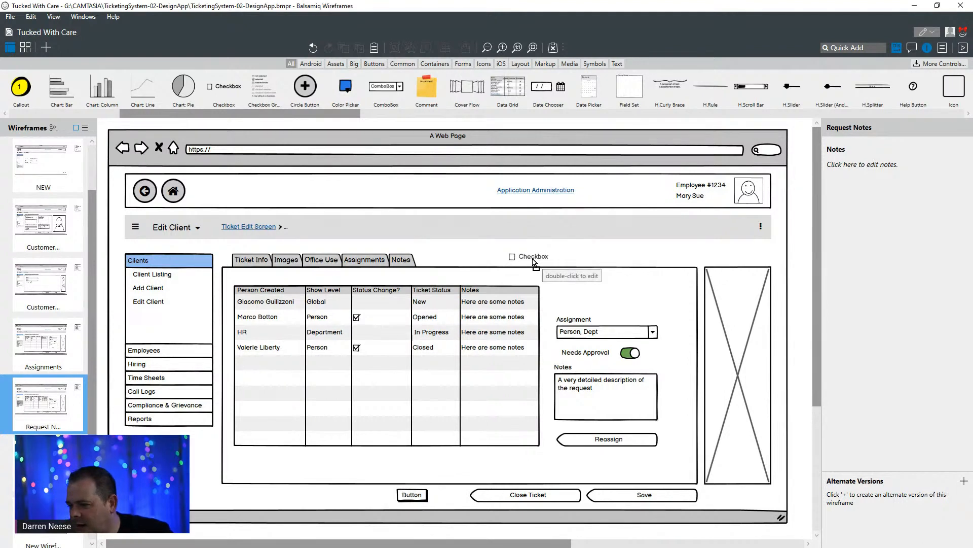
double_click(535, 262)
left_click(608, 239)
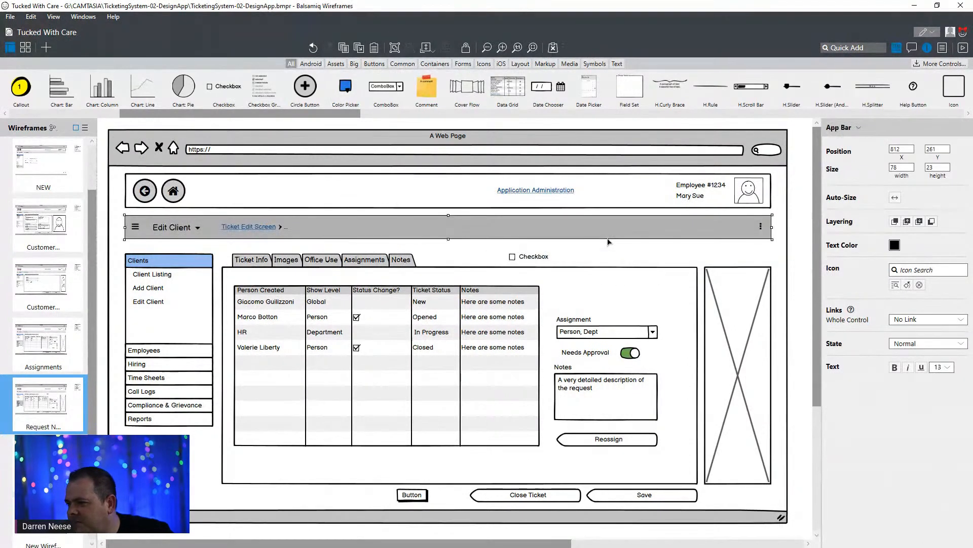
left_click_drag(336, 113, 466, 124)
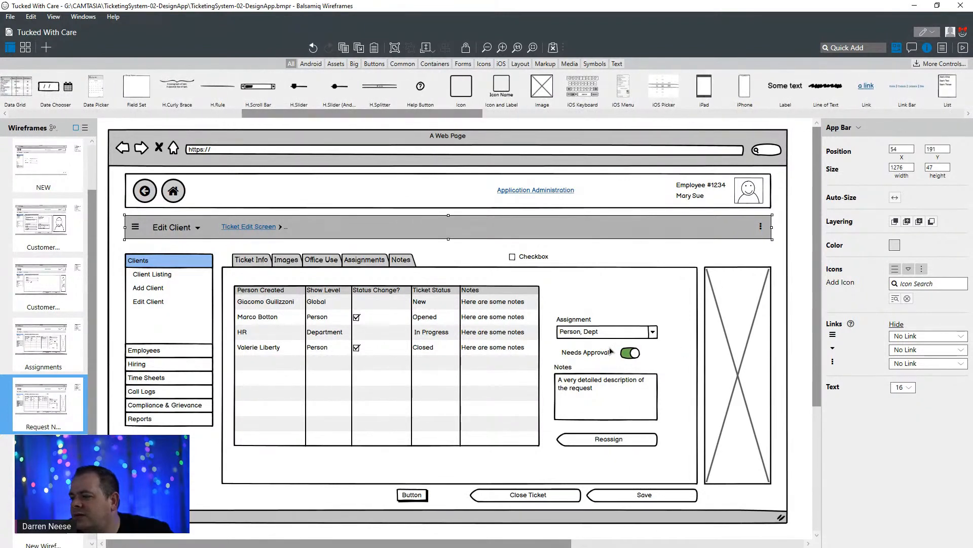
left_click(515, 259)
key("Delete")
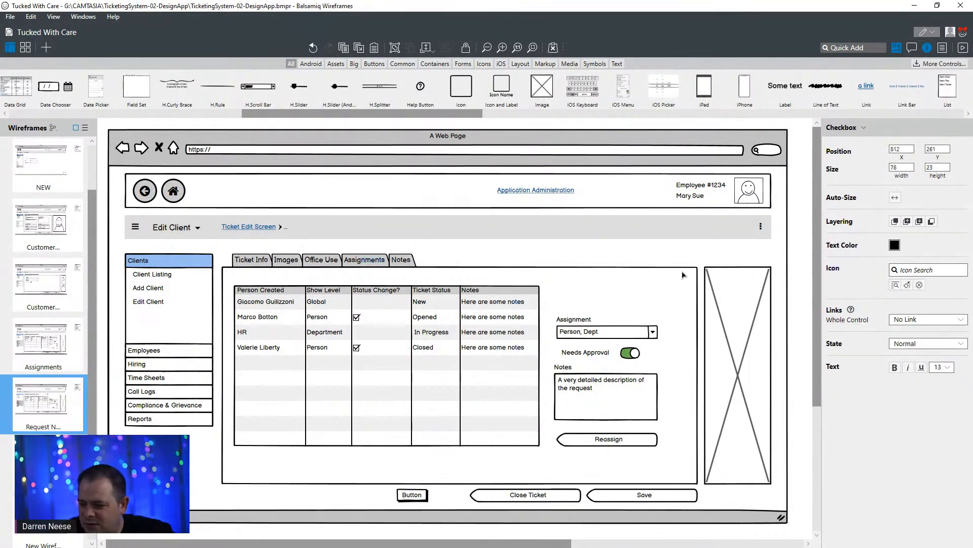
left_click_drag(335, 113, 432, 121)
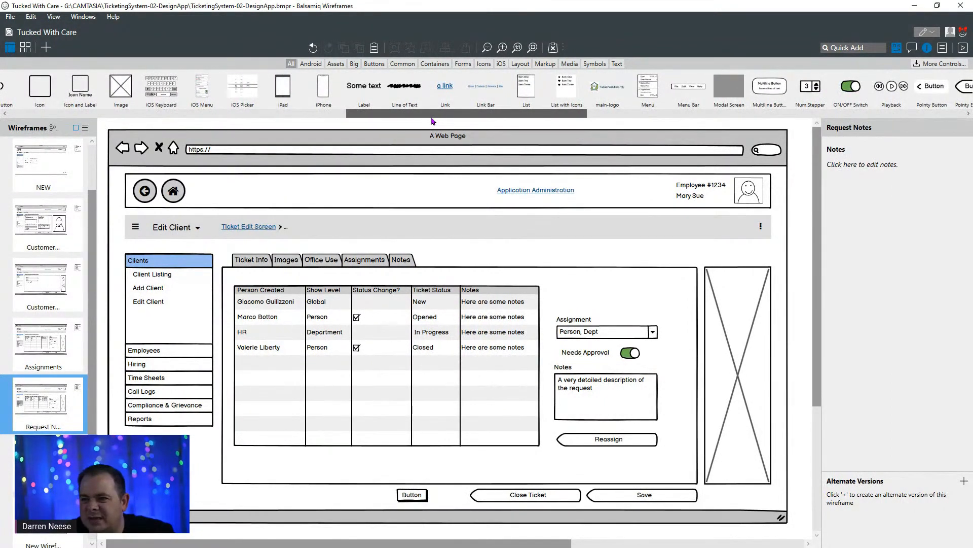
scroll(162, 88, "right", 1)
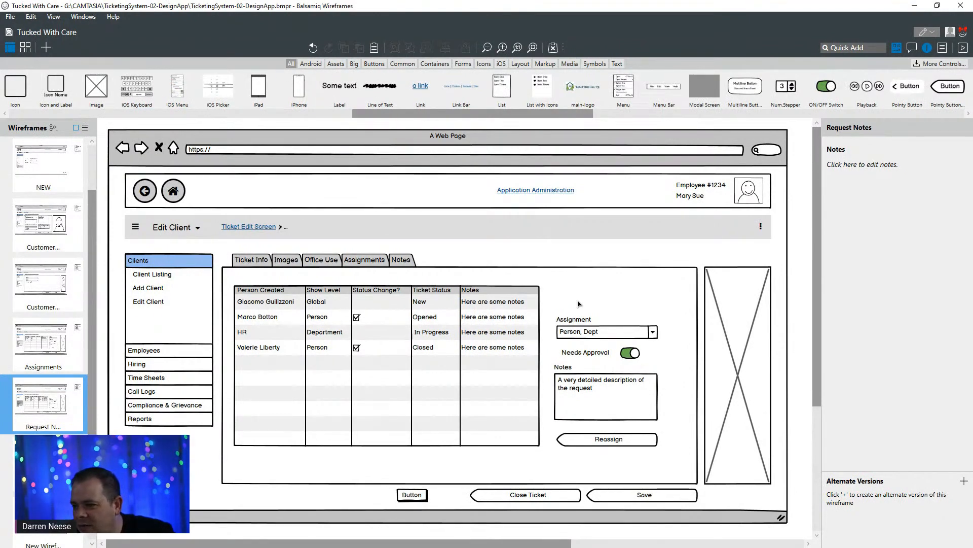
scroll(800, 314, "down", 3)
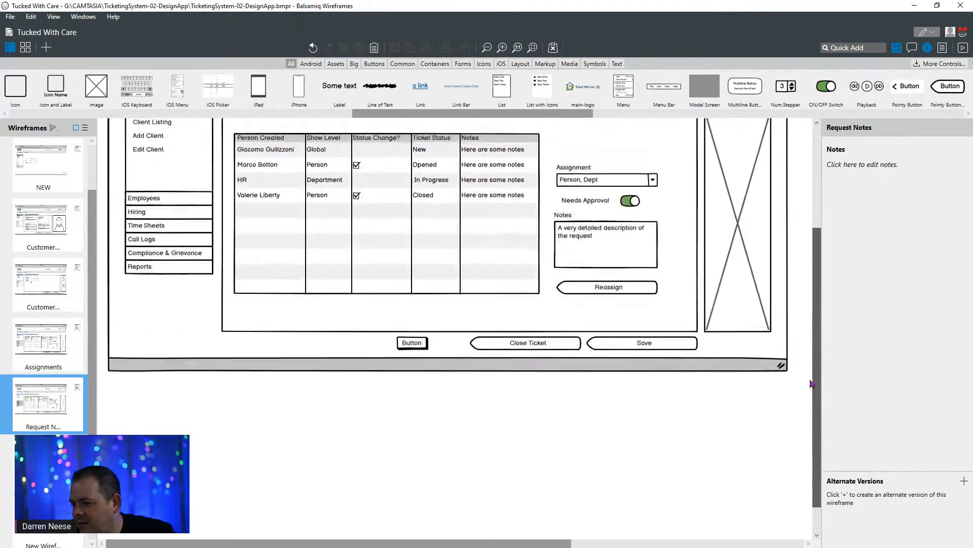
scroll(797, 226, "up", 3)
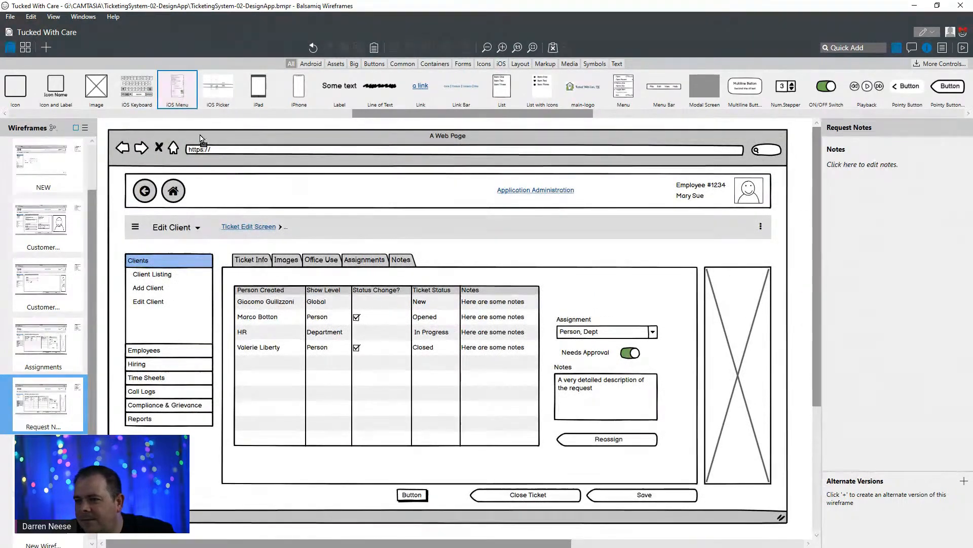
left_click_drag(440, 233, 499, 261)
left_click(803, 146)
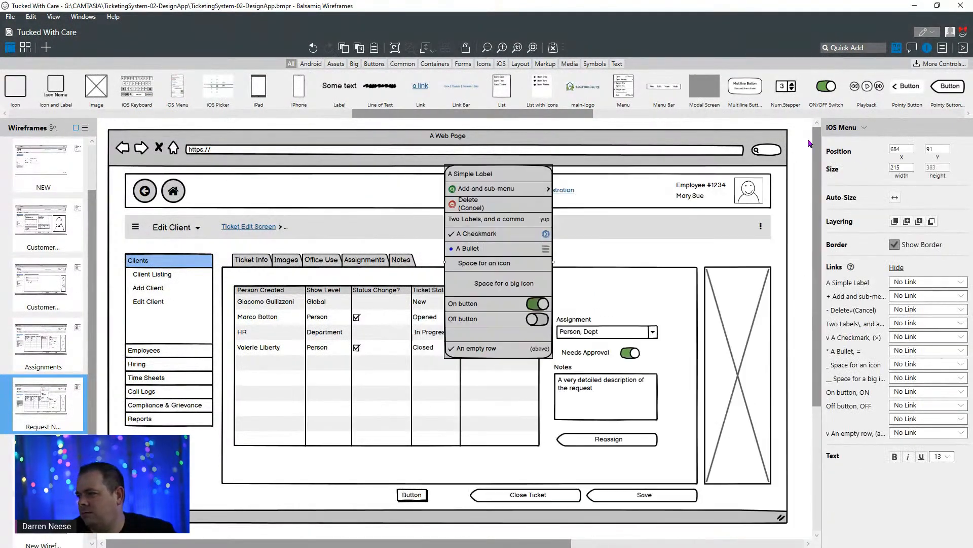
left_click(479, 236)
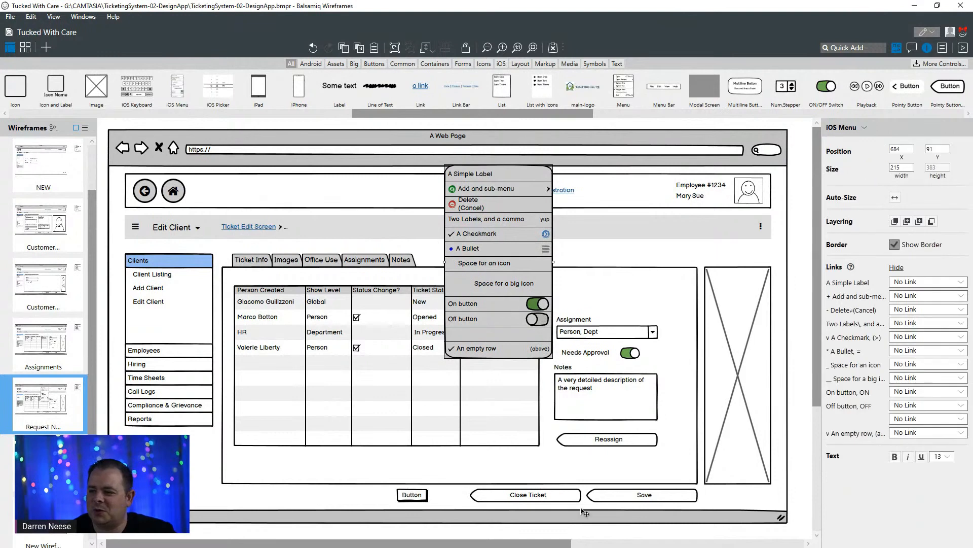
left_click_drag(515, 289, 293, 419)
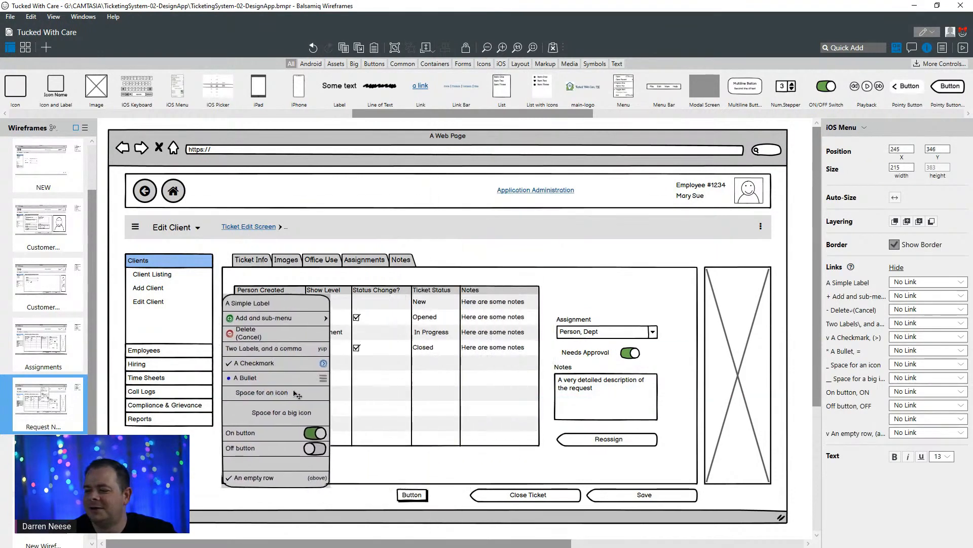
key("Delete")
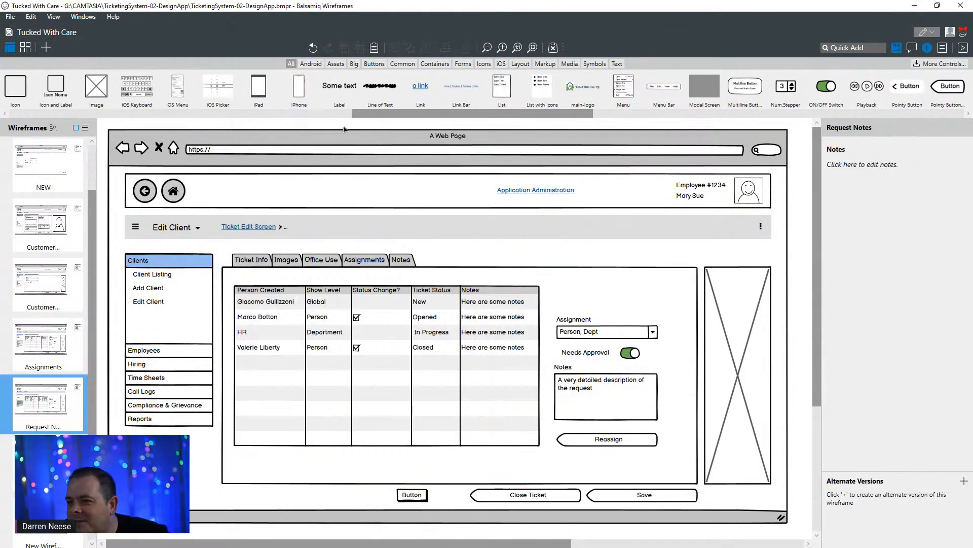
- Add a List with Icons control above the Assignment field beside the data grid, keeping its default items
left_click_drag(378, 111, 447, 115)
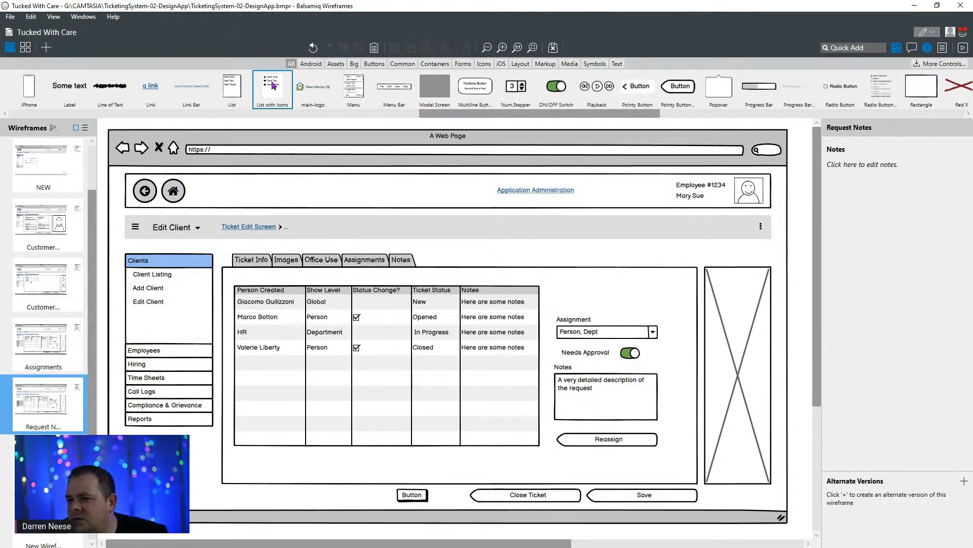
left_click_drag(272, 85, 565, 259)
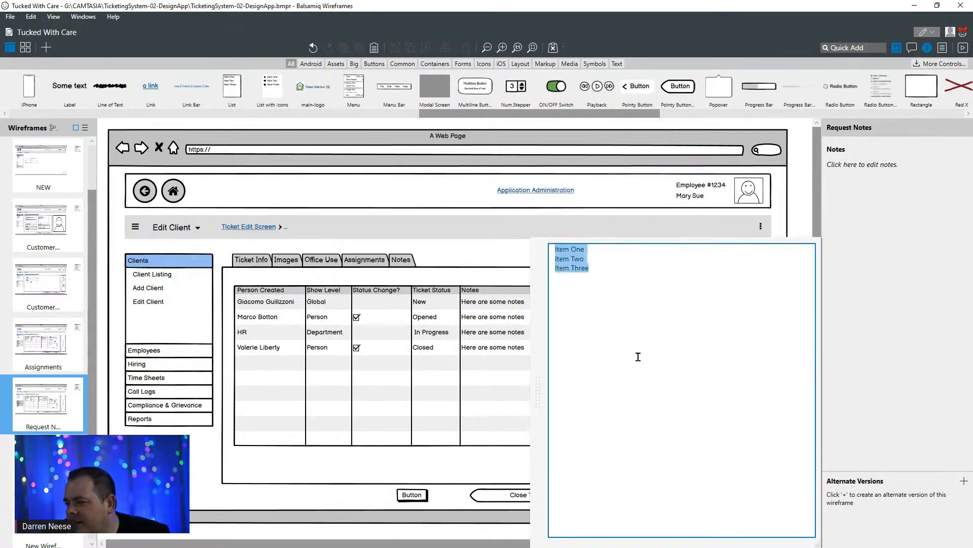
left_click(726, 231)
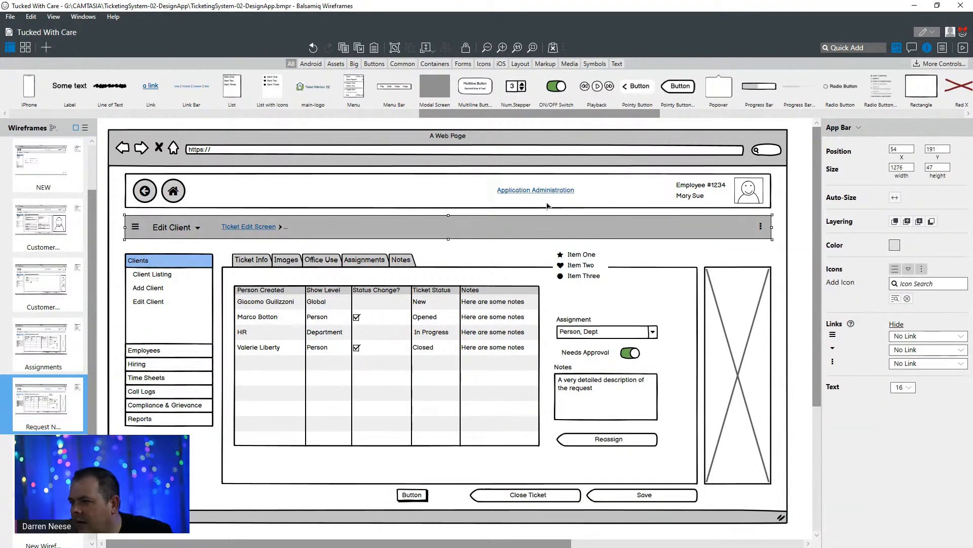
- Open the item text of the icon list above the Assignment field for editing
left_click_drag(603, 114, 654, 119)
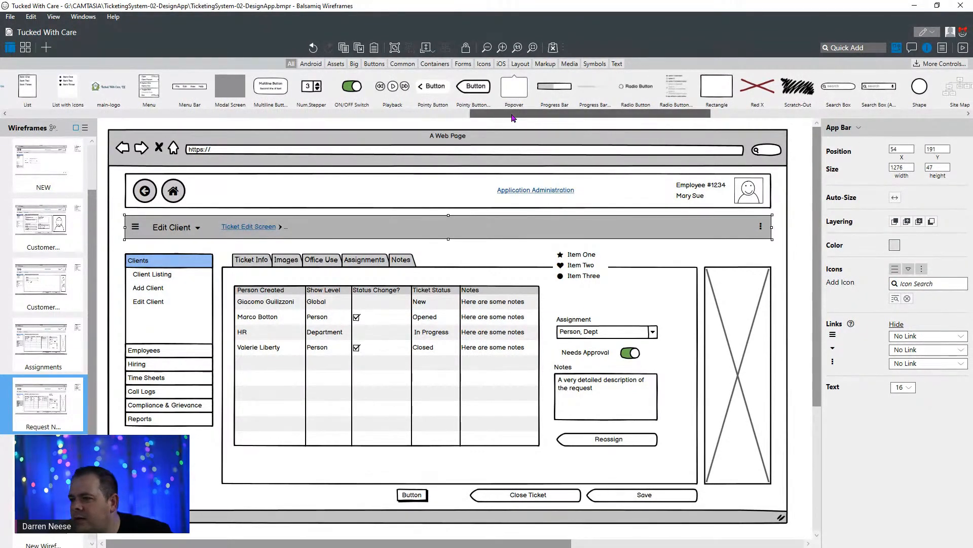
left_click_drag(513, 118, 667, 117)
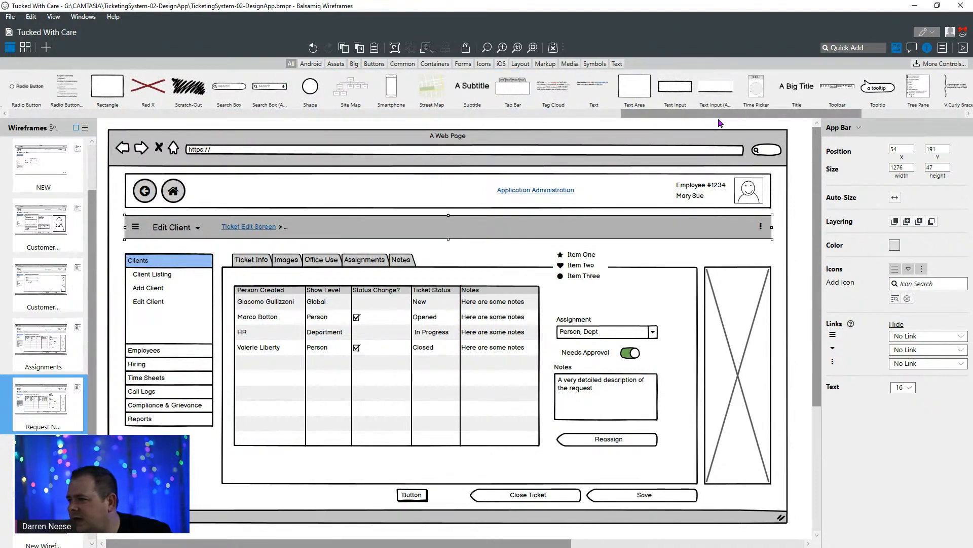
left_click_drag(730, 115, 865, 118)
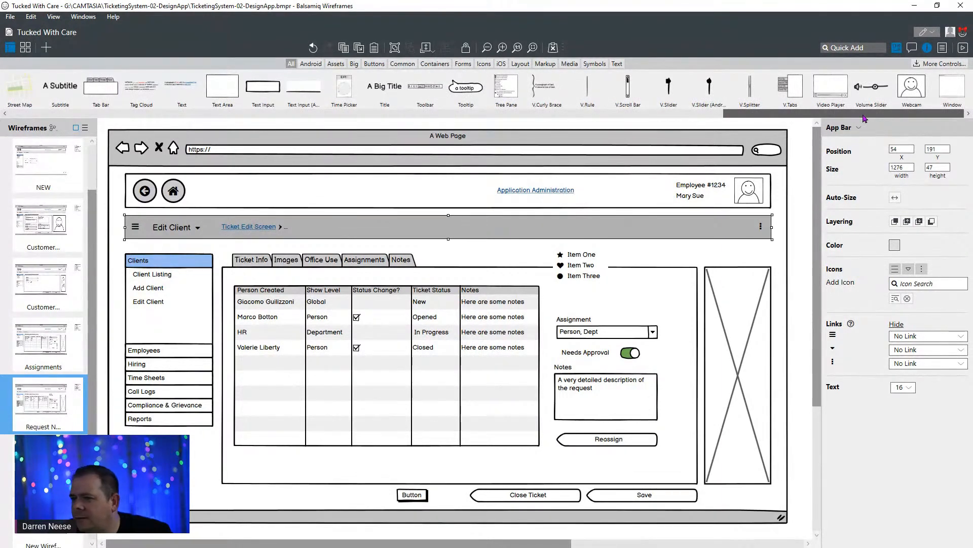
left_click(582, 268)
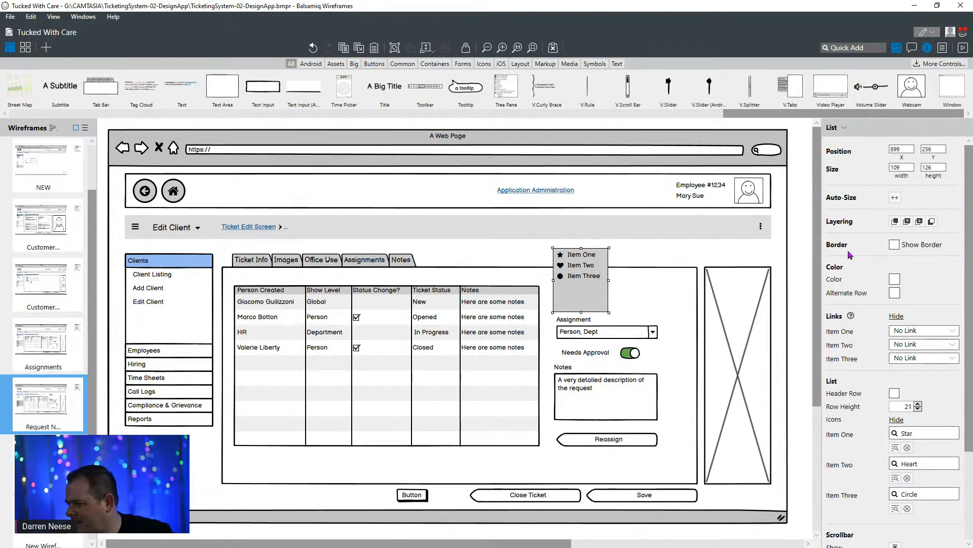
double_click(569, 260)
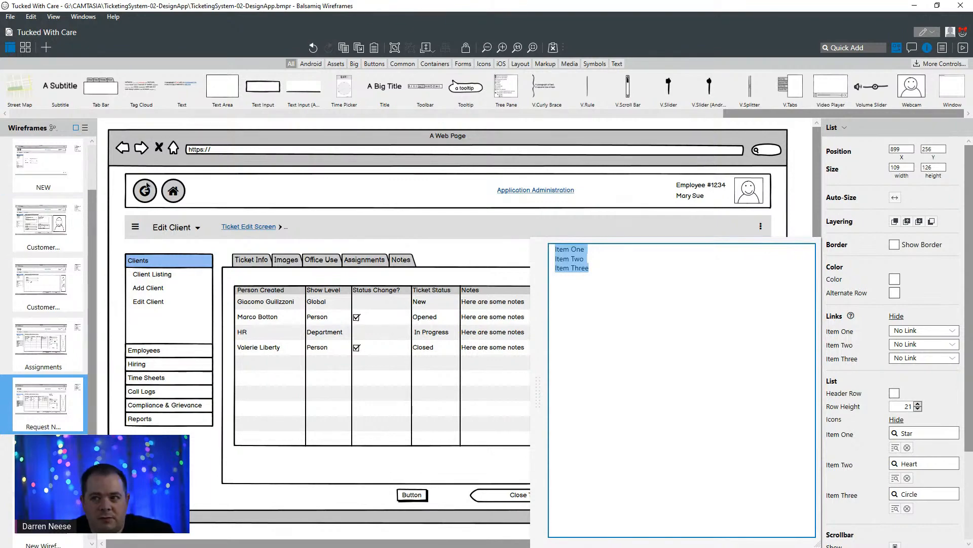
left_click_drag(438, 14, 407, 223)
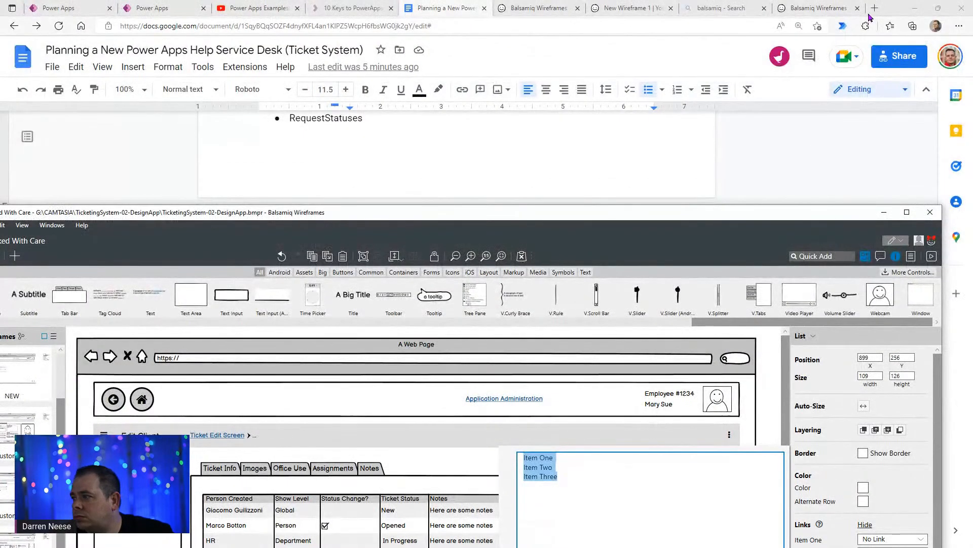
left_click_drag(894, 8, 1, 83)
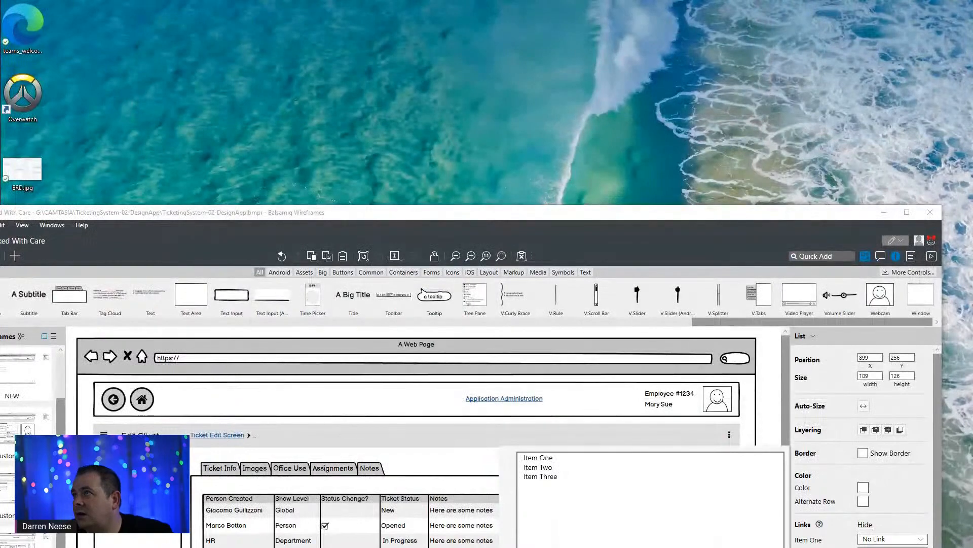
double_click(749, 220)
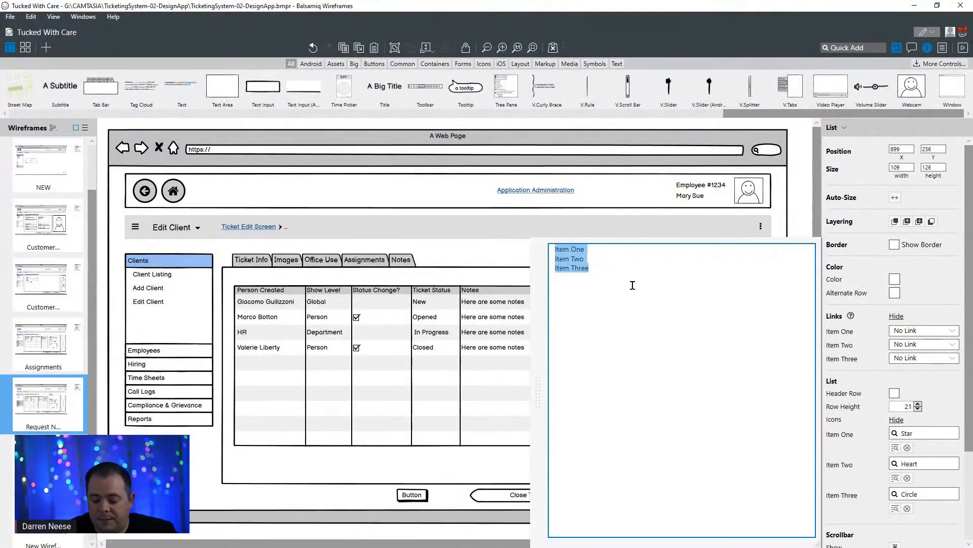
- Replace the list's items with the single line "Anyone, Dept, Tech Only"
left_click_drag(632, 285, 556, 246)
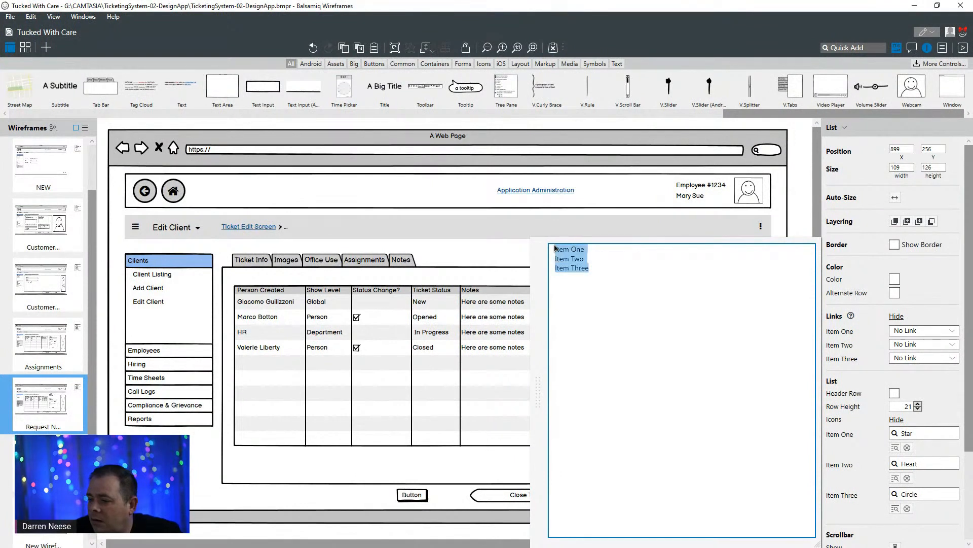
type("Anyone, Dept,")
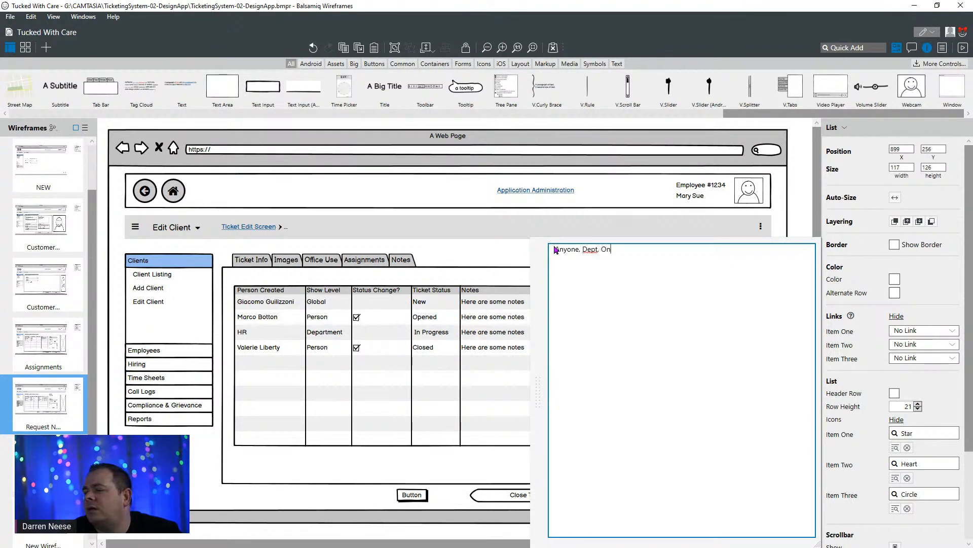
key("BackSpace")
key("BackSpace")
key("BackSpace")
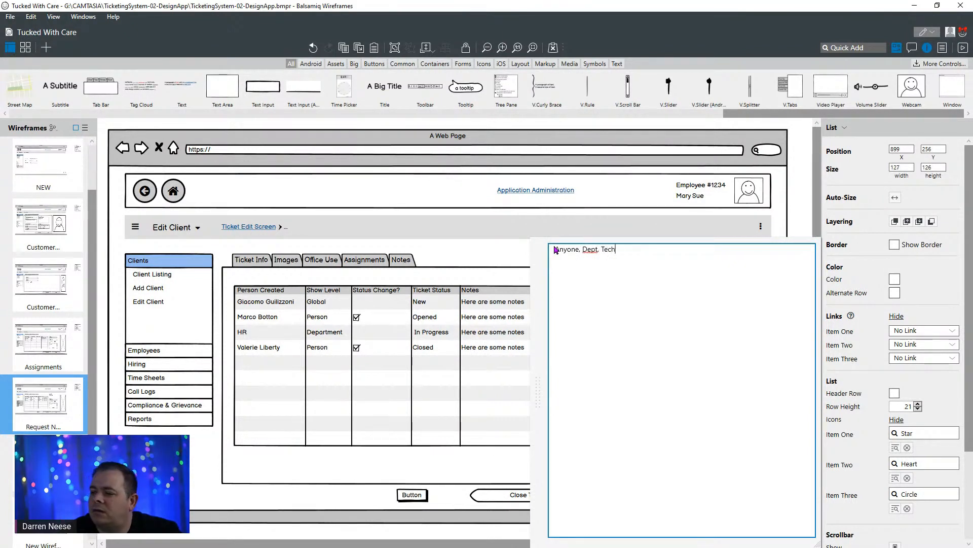
left_click(445, 239)
left_click(479, 253)
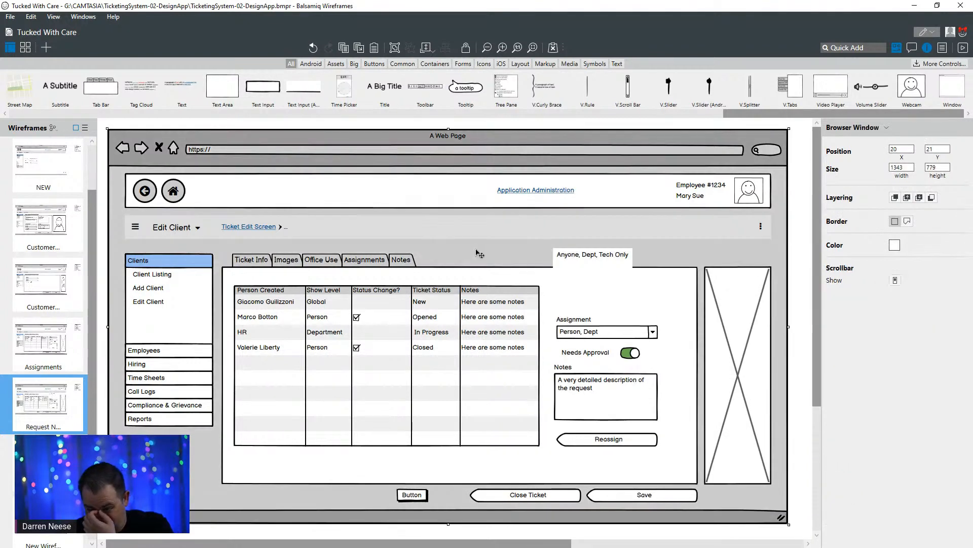
- Split the list's text into three separate lines: "Anyone,", "Dept," and "Tech Only"
left_click(591, 274)
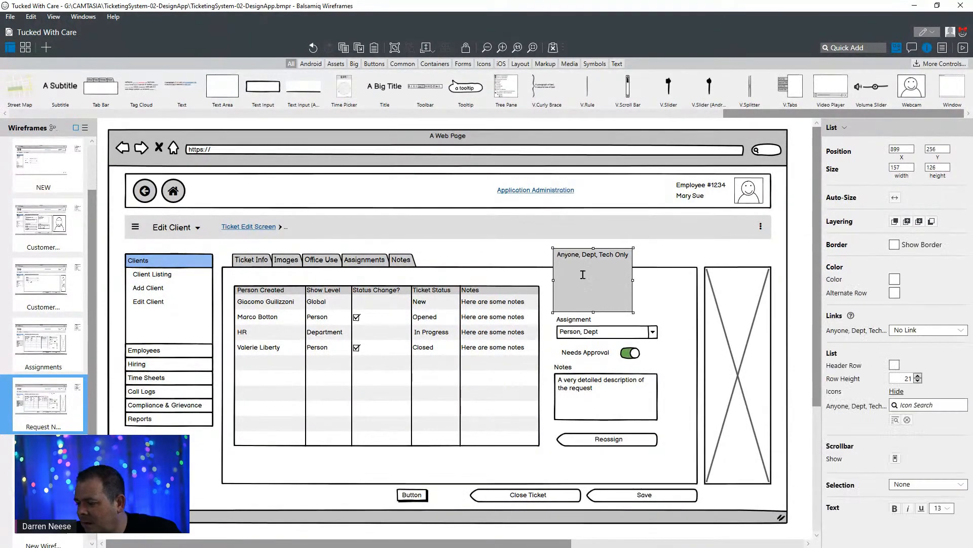
double_click(582, 274)
left_click(581, 250)
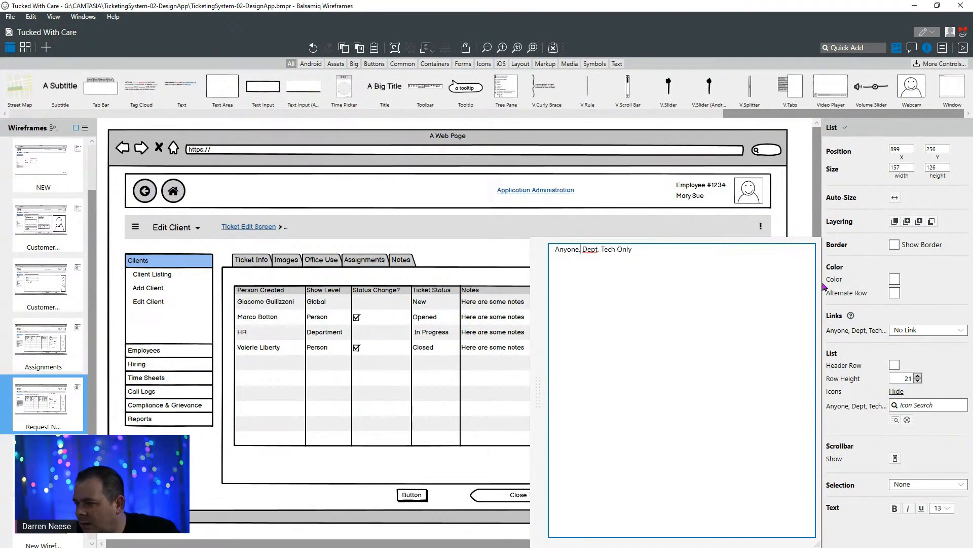
key("Delete")
key("Return")
key("Delete")
key("Return")
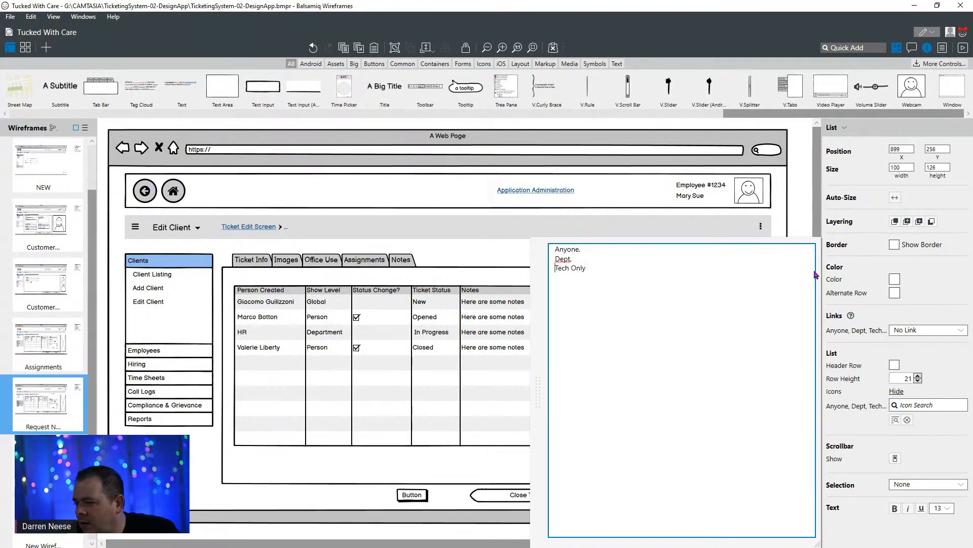
left_click(727, 238)
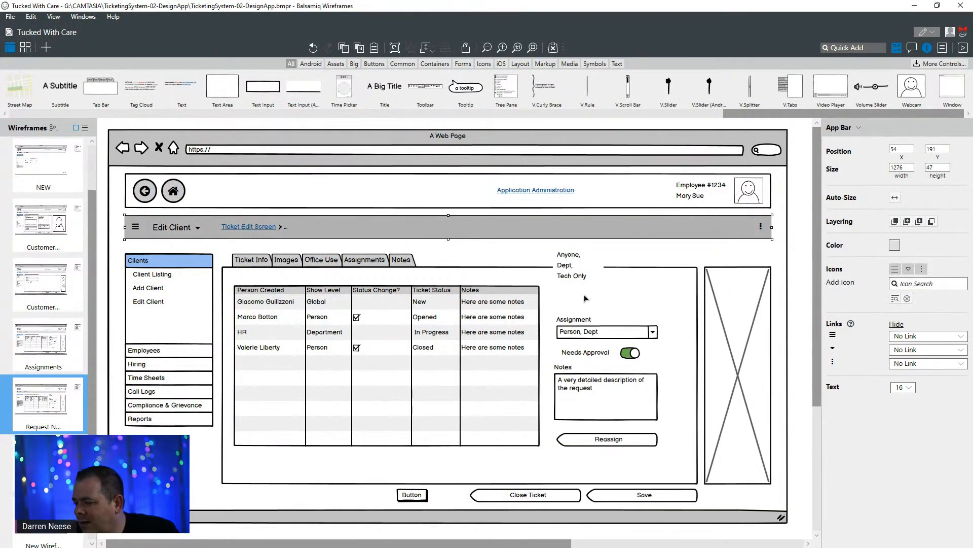
- Show a border around the three-item list and widen it to about 207 px, in line with the fields below
left_click(584, 298)
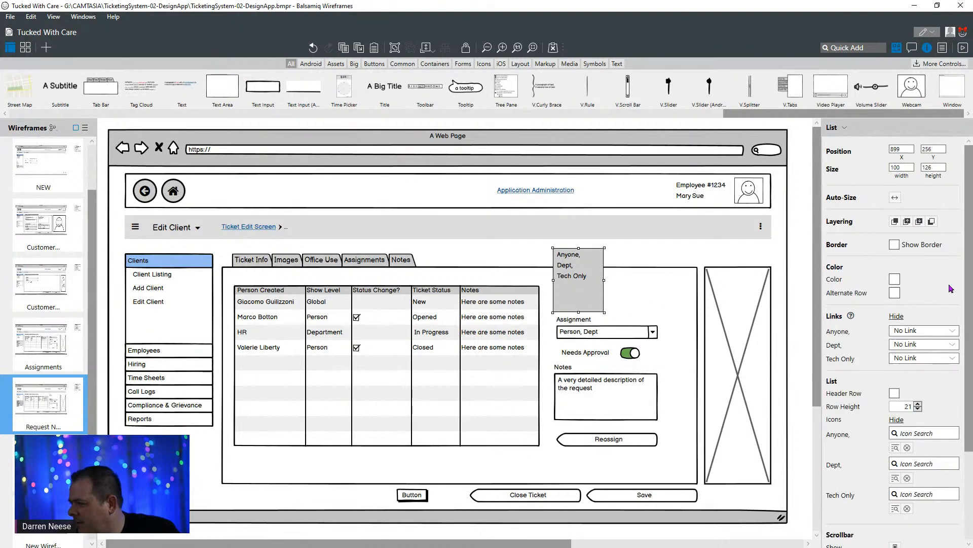
left_click(894, 244)
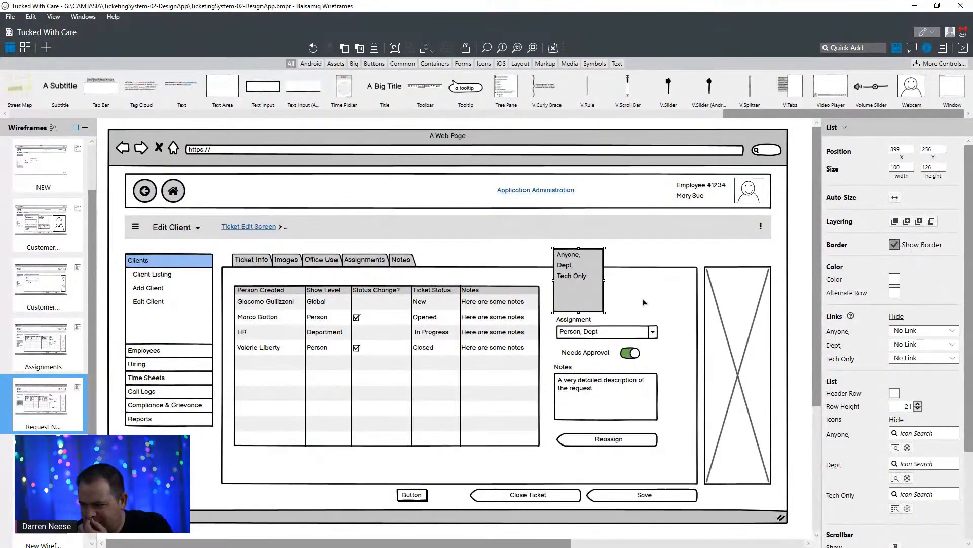
left_click_drag(604, 279, 658, 281)
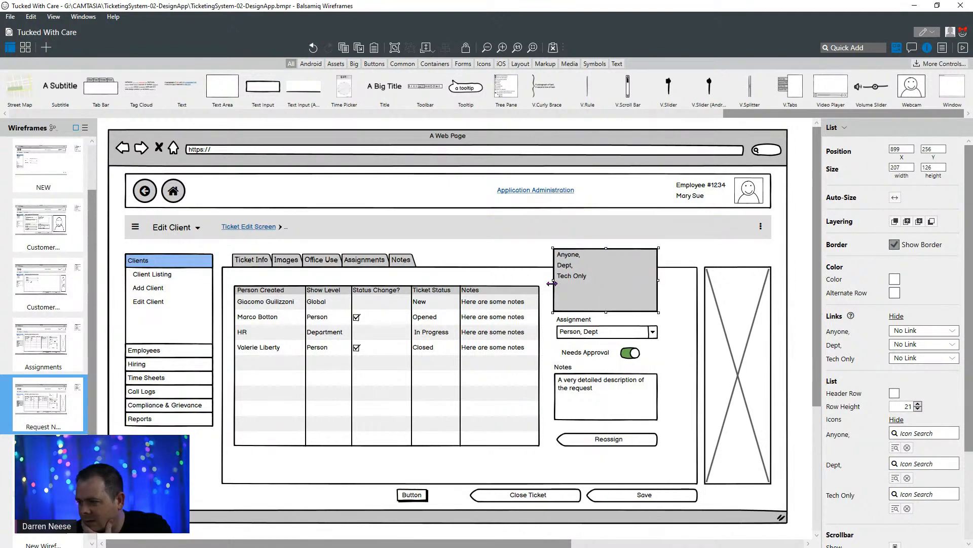
- Resize the bordered Anyone/Dept/Tech Only list to about 200 by 76 px, aligned with the fields below it
left_click_drag(553, 282, 557, 282)
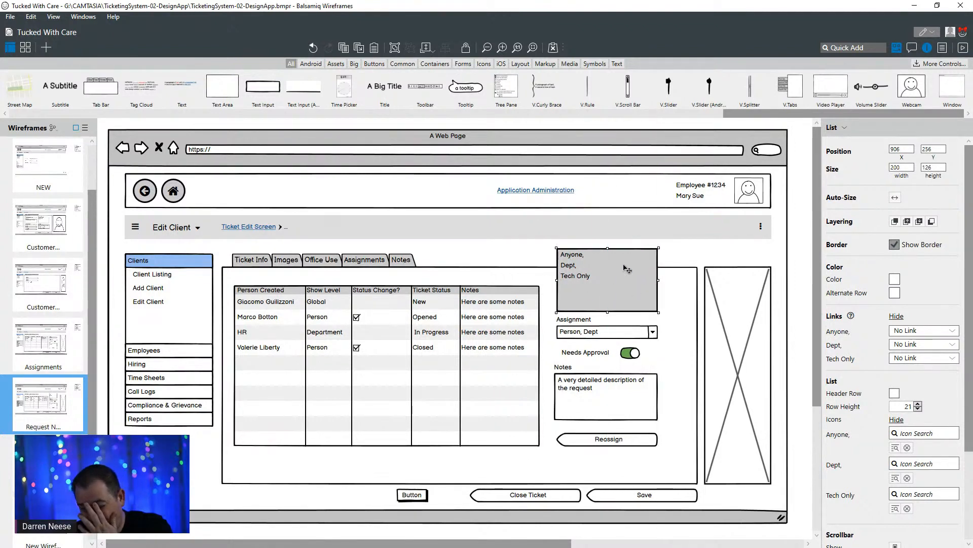
left_click_drag(606, 248, 606, 273)
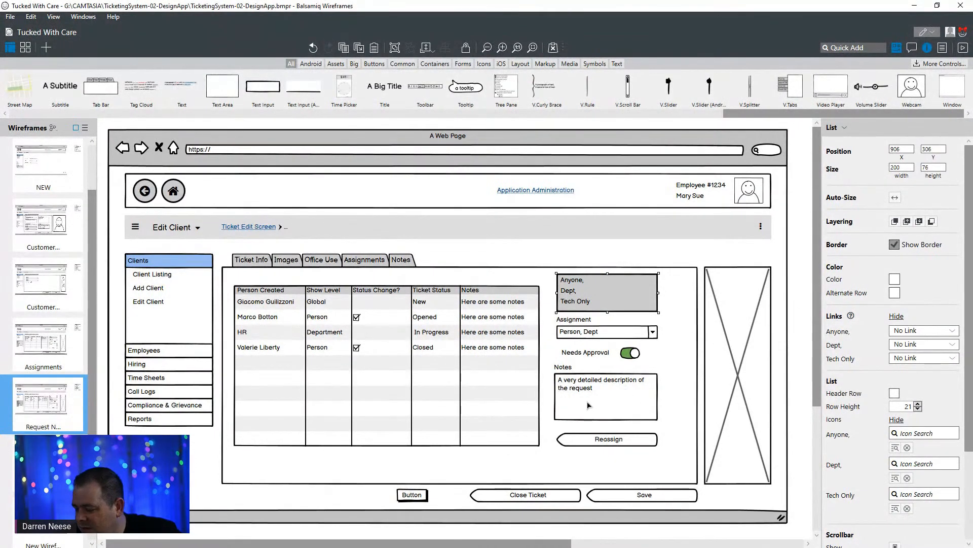
- Relabel the Reassign button "Submit Notes" and move it down to about Y 674, near the tab area's lower edge
left_click(604, 445)
double_click(622, 445)
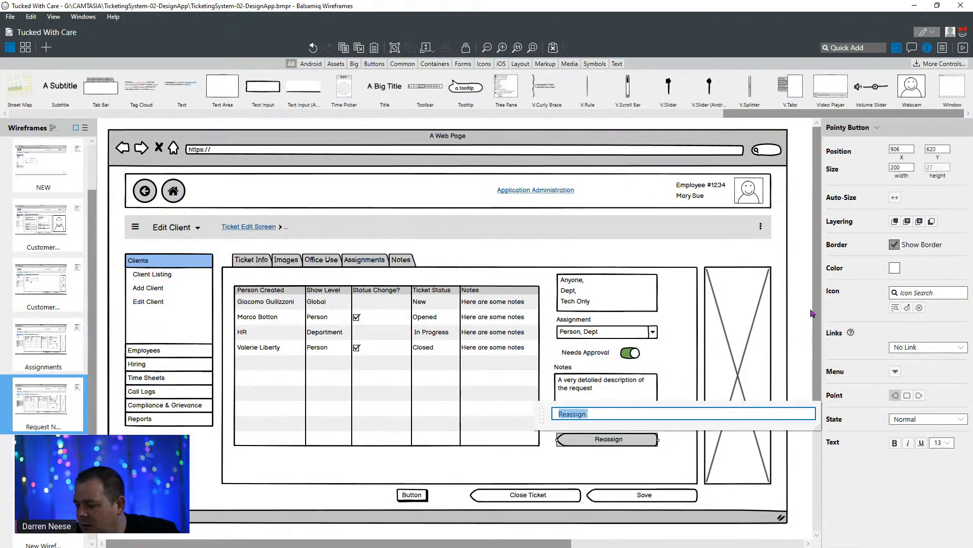
type("S")
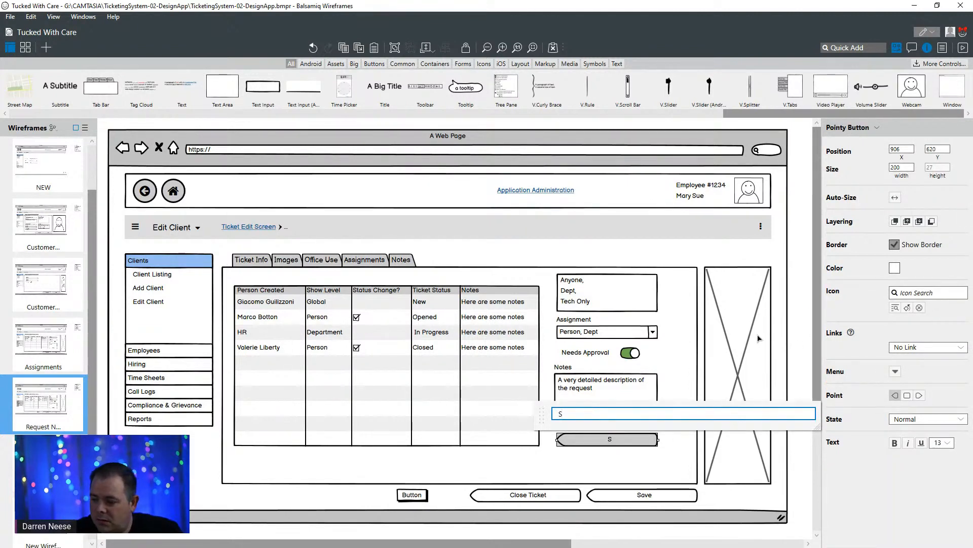
type("aubmit Notes")
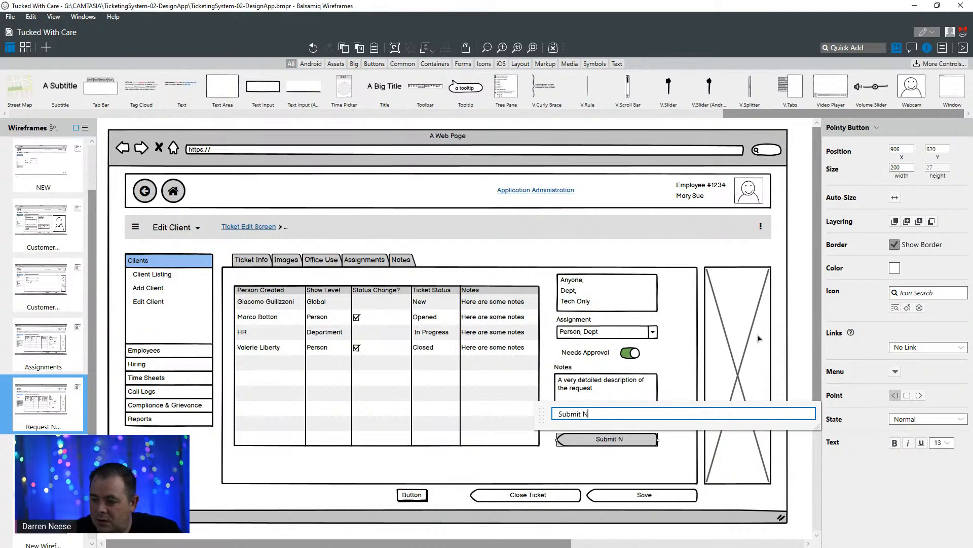
left_click(628, 446)
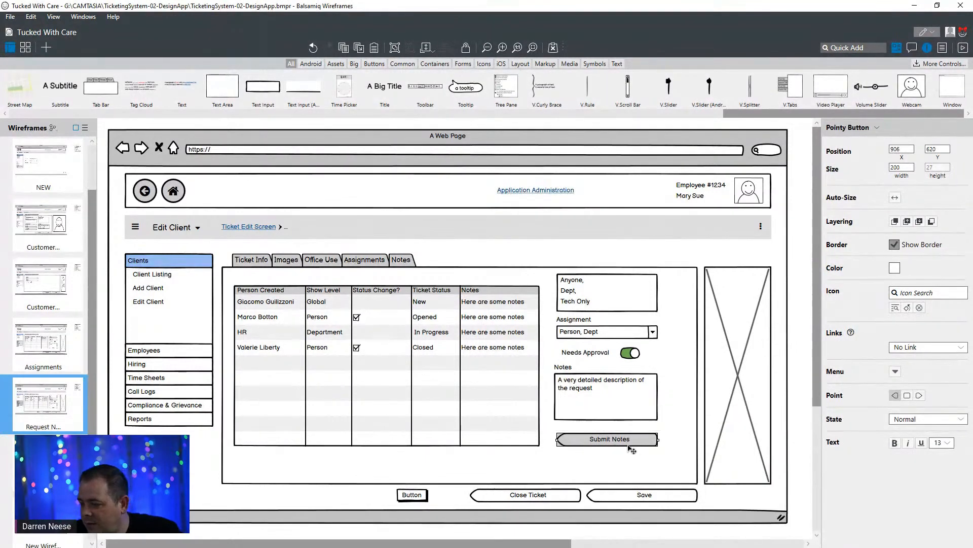
left_click_drag(642, 450, 641, 477)
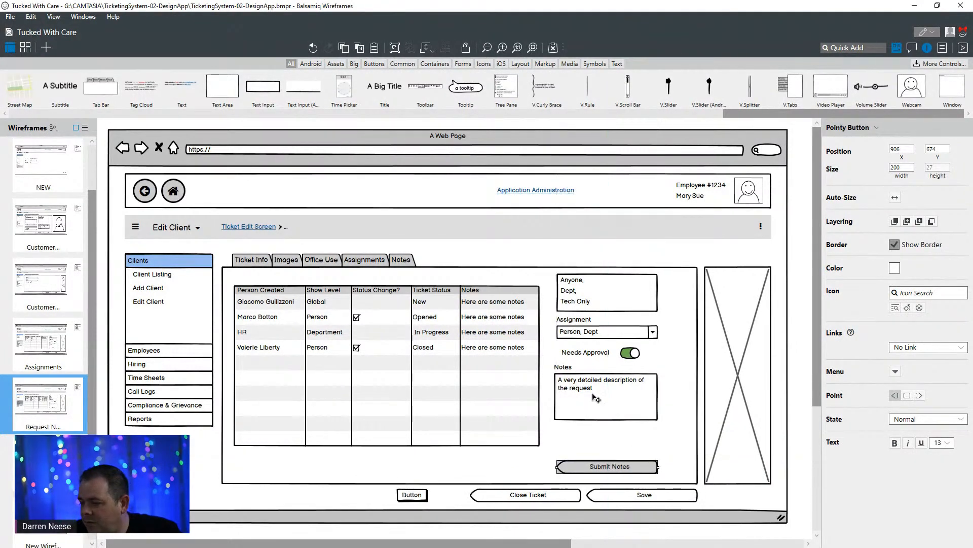
- Move the Notes label and its text area down together to about Y 543, just above the Submit Notes button
left_click(564, 367)
left_click(621, 396, "shift")
left_click_drag(621, 396, 622, 426)
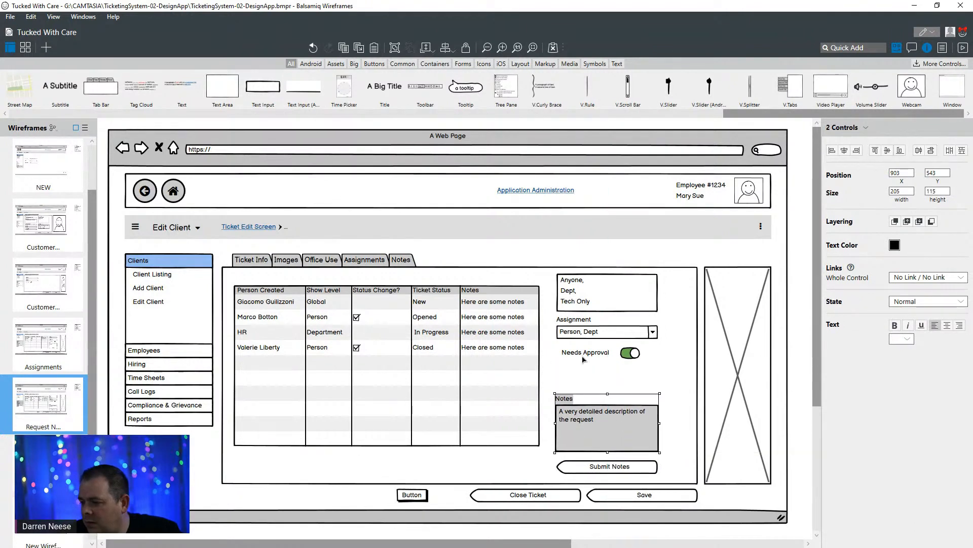
- Move the Needs Approval label and its toggle down together to about Y 503, directly above the Notes label
left_click(584, 355)
left_click(631, 358, "shift")
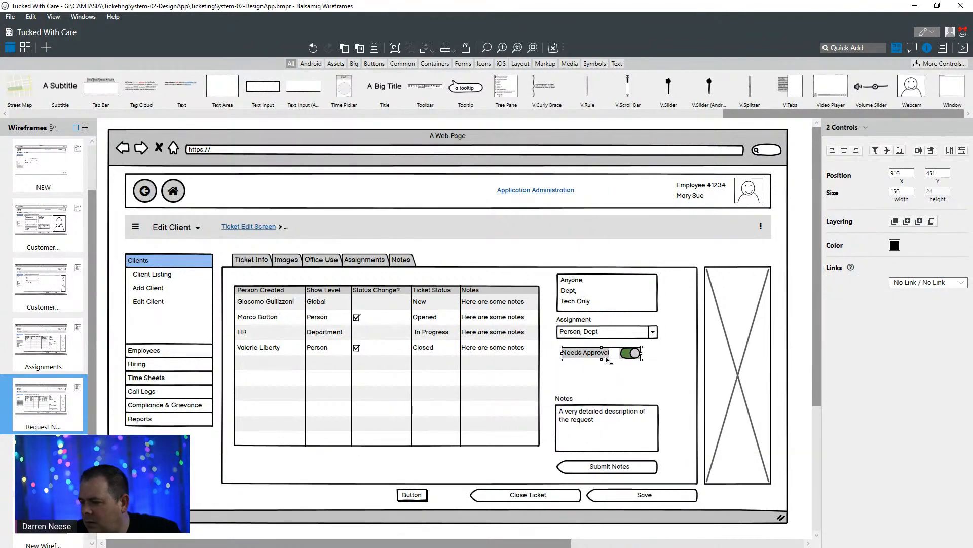
left_click_drag(593, 360, 595, 388)
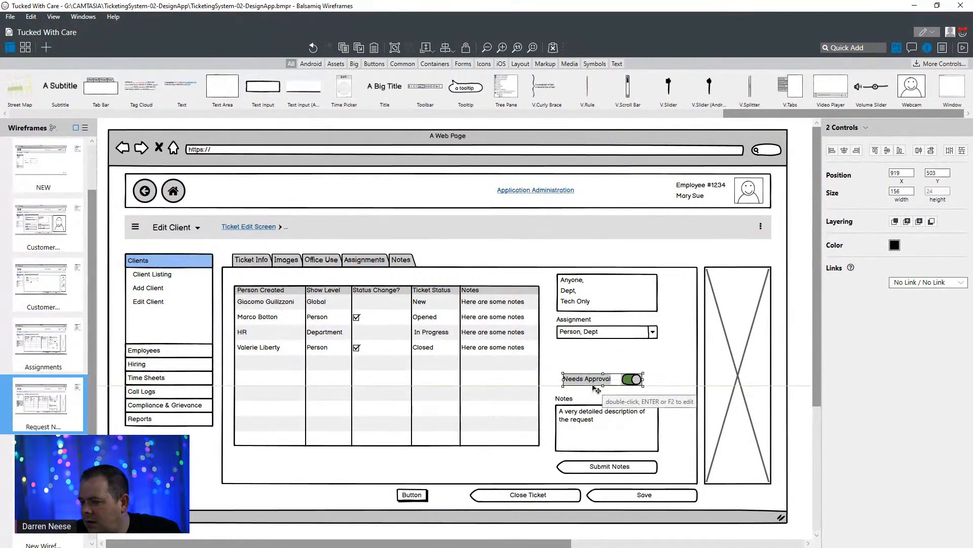
left_click(777, 341)
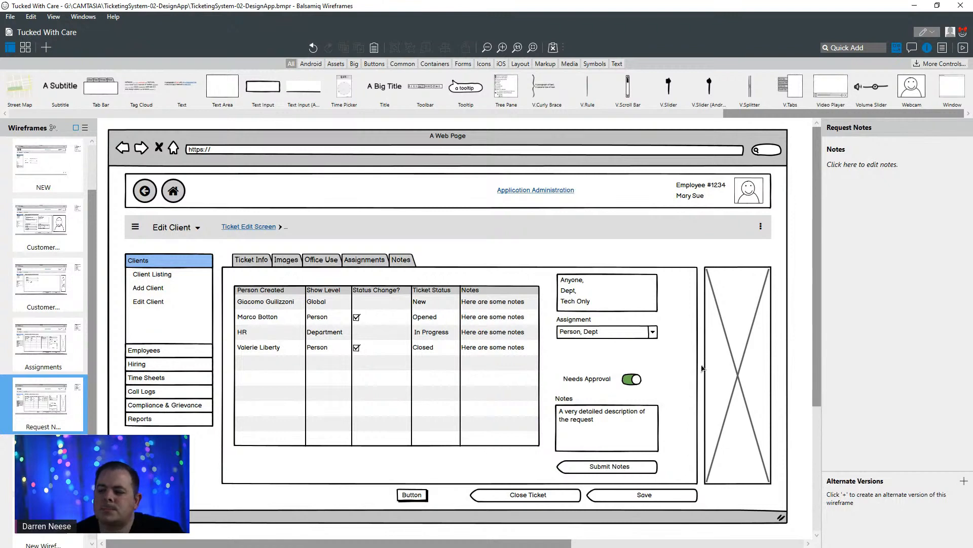
- Change the Needs Approval label's text to "Status Change"
double_click(600, 379)
type("Sta")
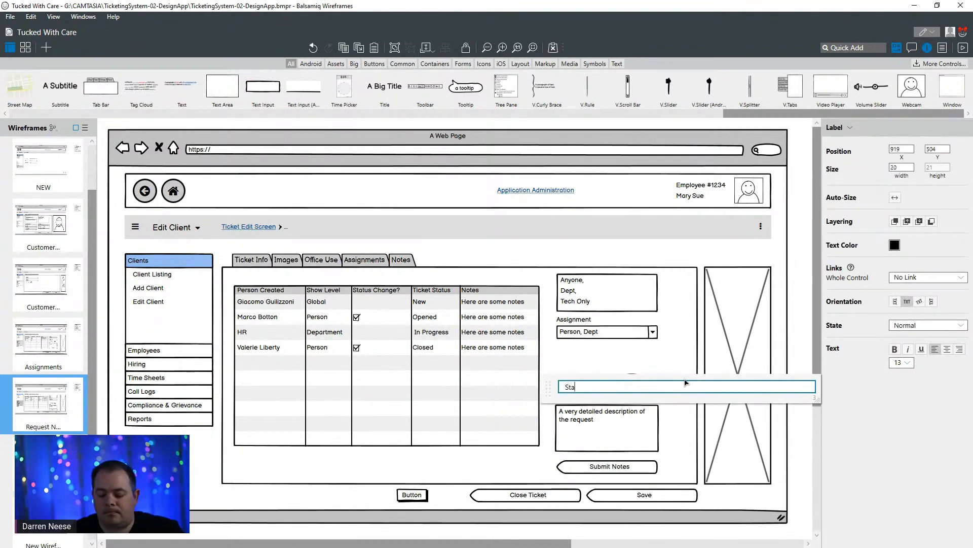
type("tus Change")
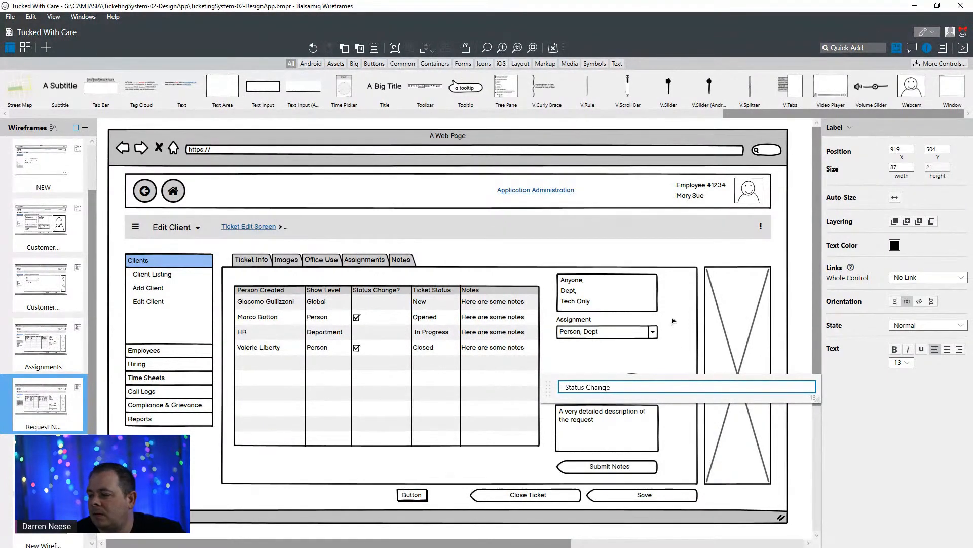
left_click(603, 404)
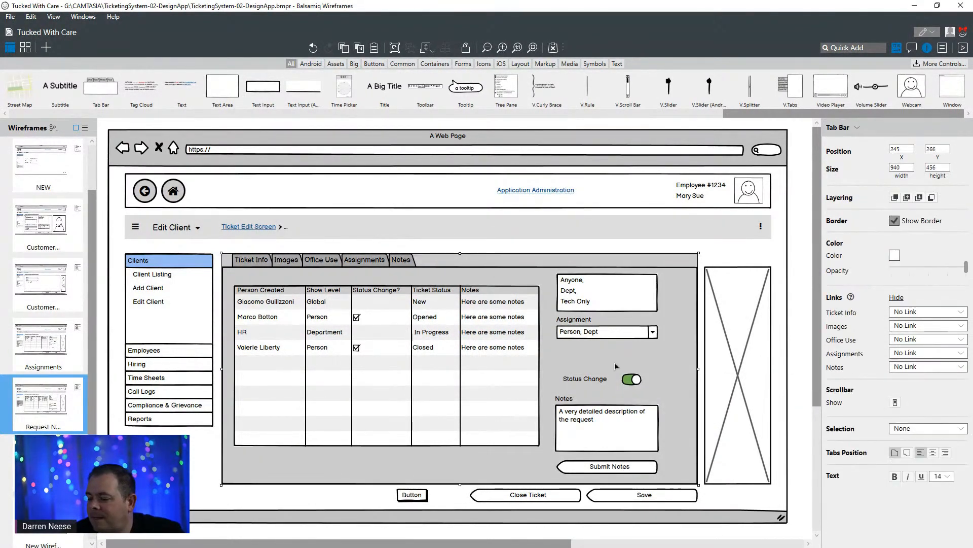
- Move the Assignment label and combo box down to about Y 440, and the three-item list above them to about Y 329
left_click(574, 320)
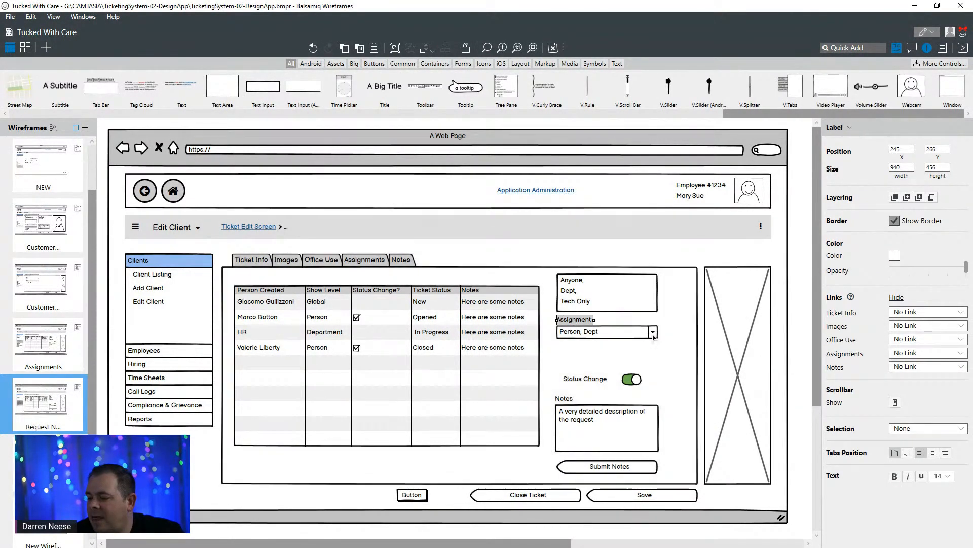
left_click(605, 335, "shift")
left_click_drag(638, 337, 641, 363)
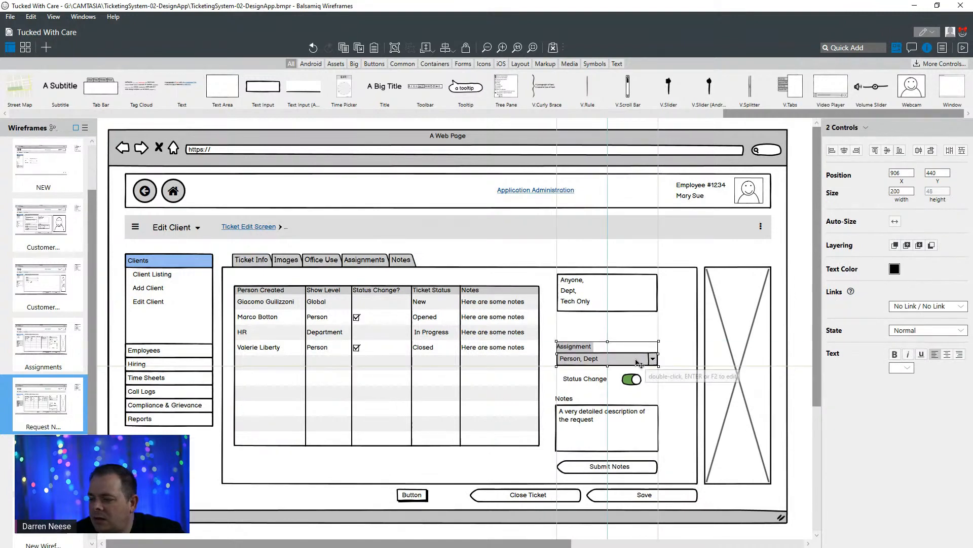
left_click(593, 384)
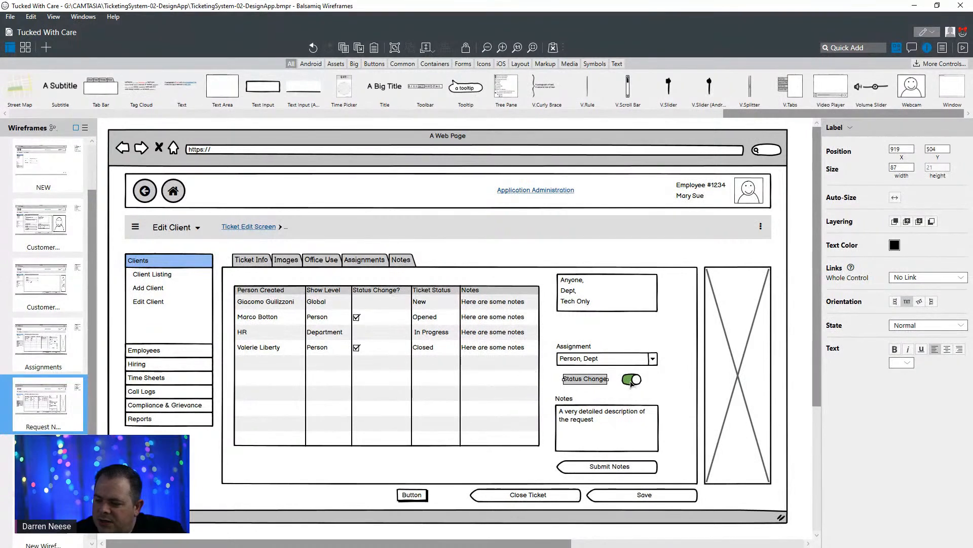
left_click_drag(622, 291, 631, 309)
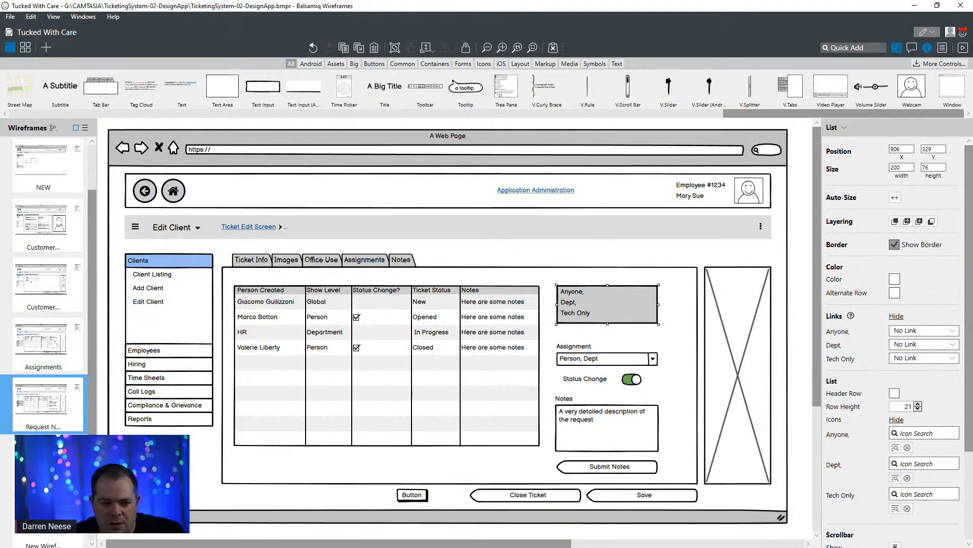
left_click(579, 389)
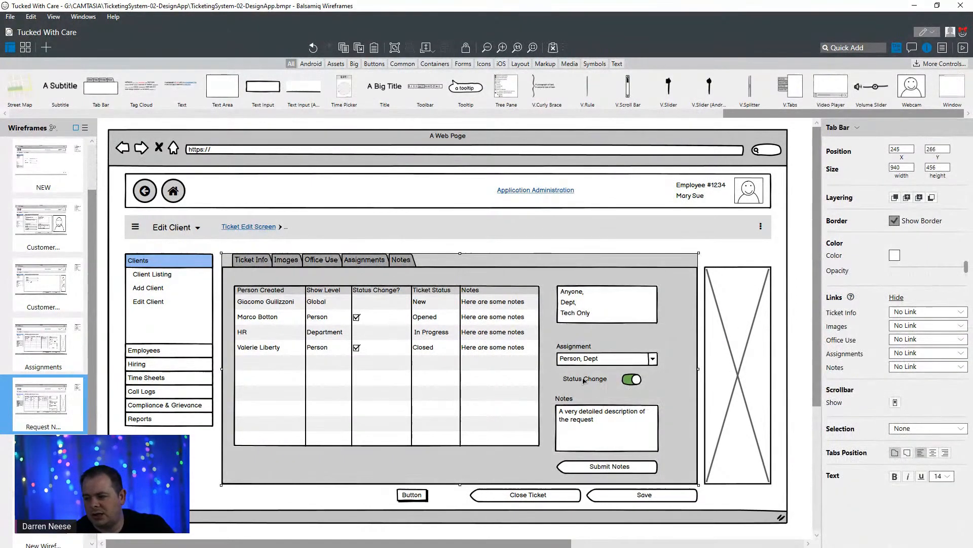
left_click(584, 381)
left_click(583, 395)
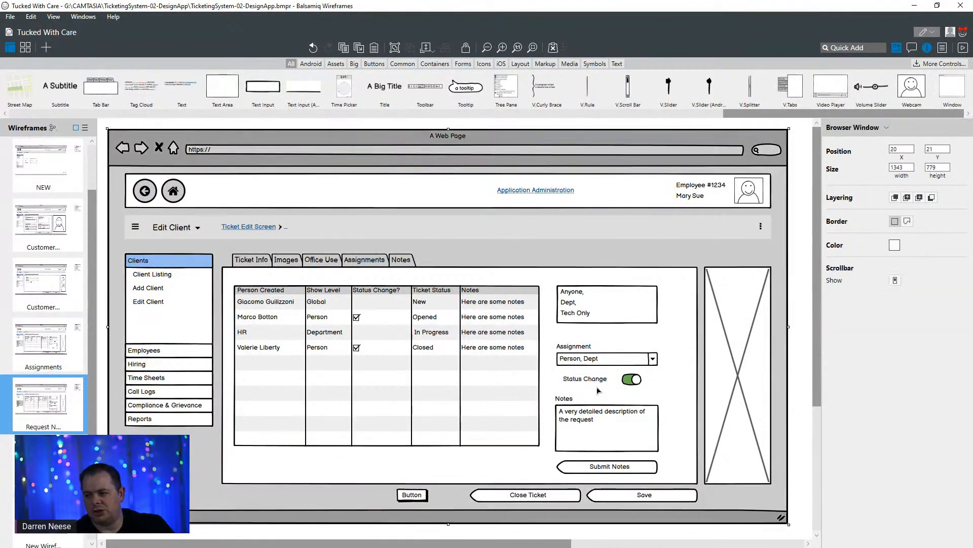
left_click(596, 381)
left_click(635, 384, "shift")
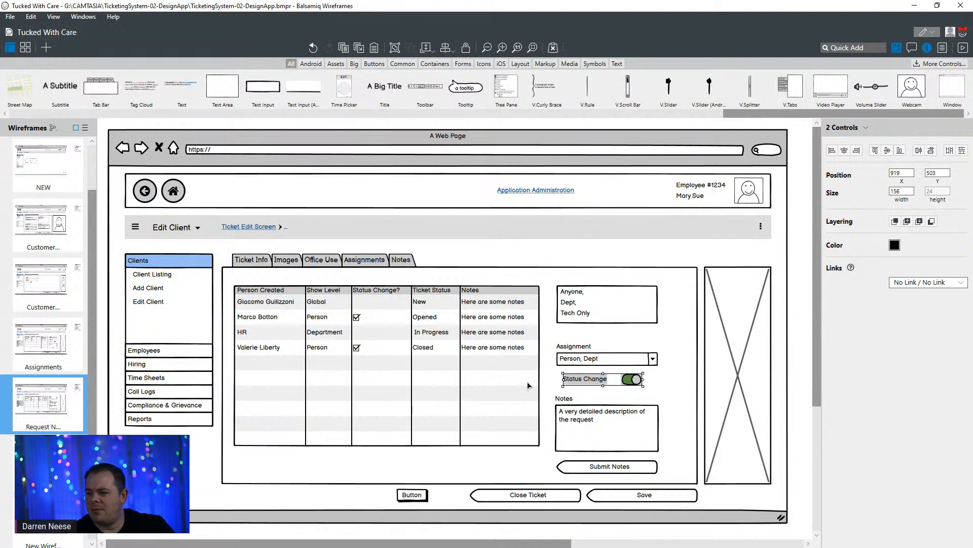
left_click_drag(528, 385, 280, 492)
key("ctrl+z")
- Move the Status Change label and its toggle out of the note form to below the tab area, at about X 245, Y 732
left_click(593, 380)
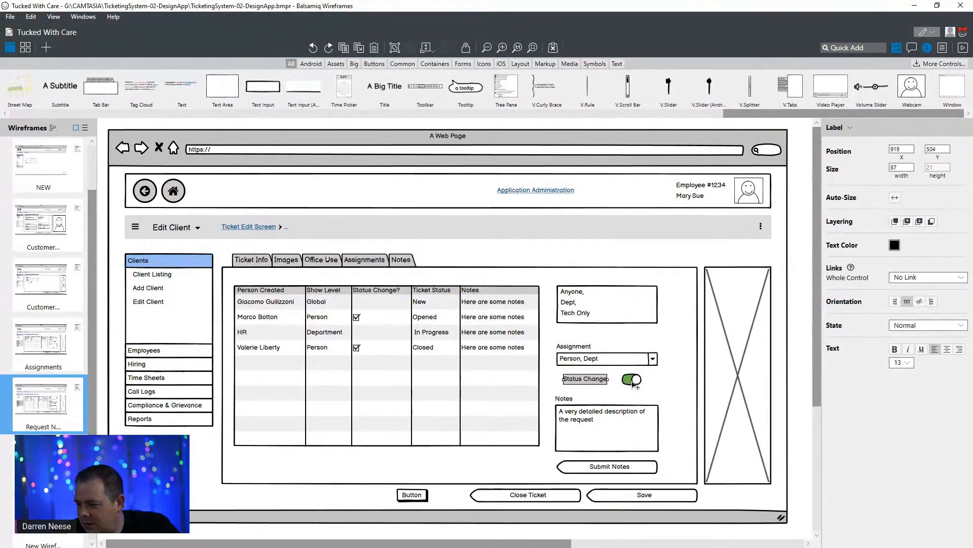
left_click(632, 381, "shift")
left_click_drag(633, 381, 233, 519)
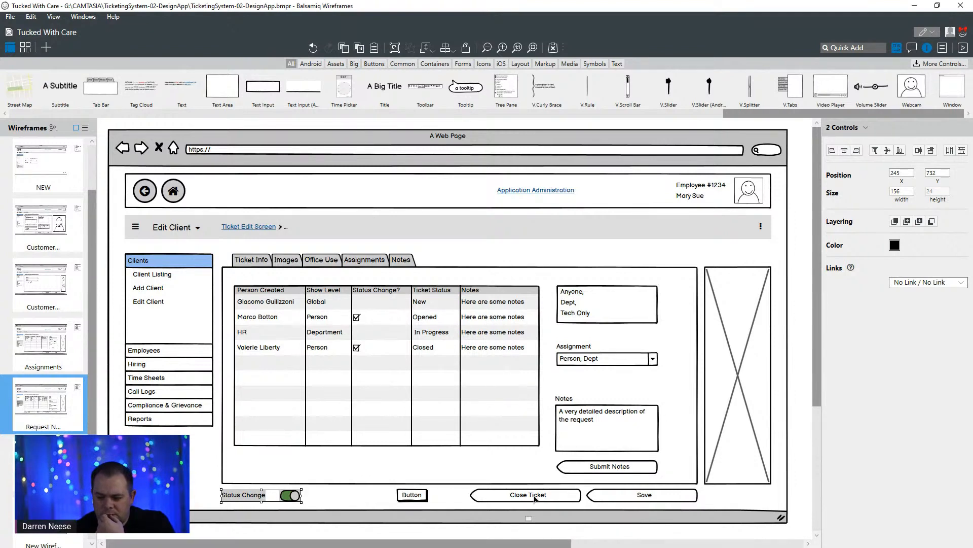
left_click(614, 362)
left_click_drag(623, 361, 627, 233)
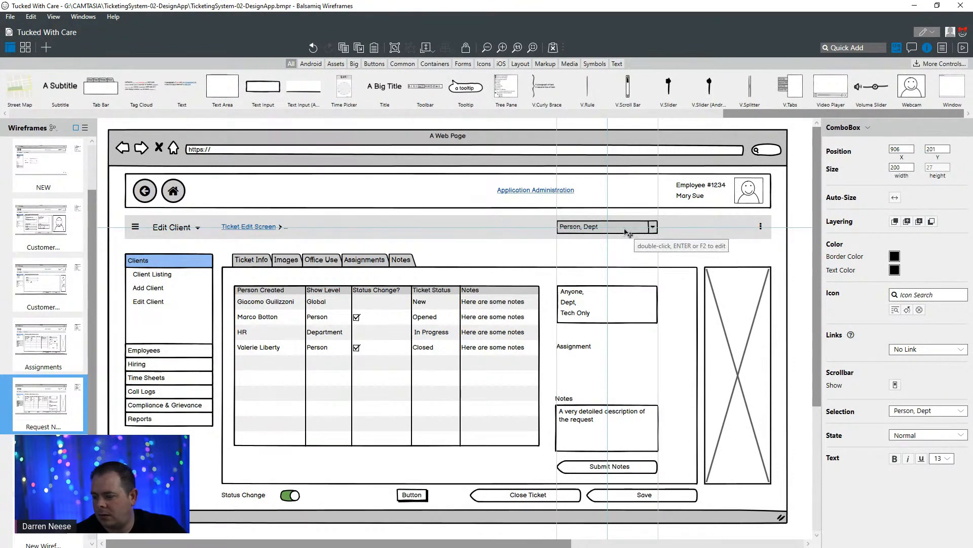
key("ctrl+z")
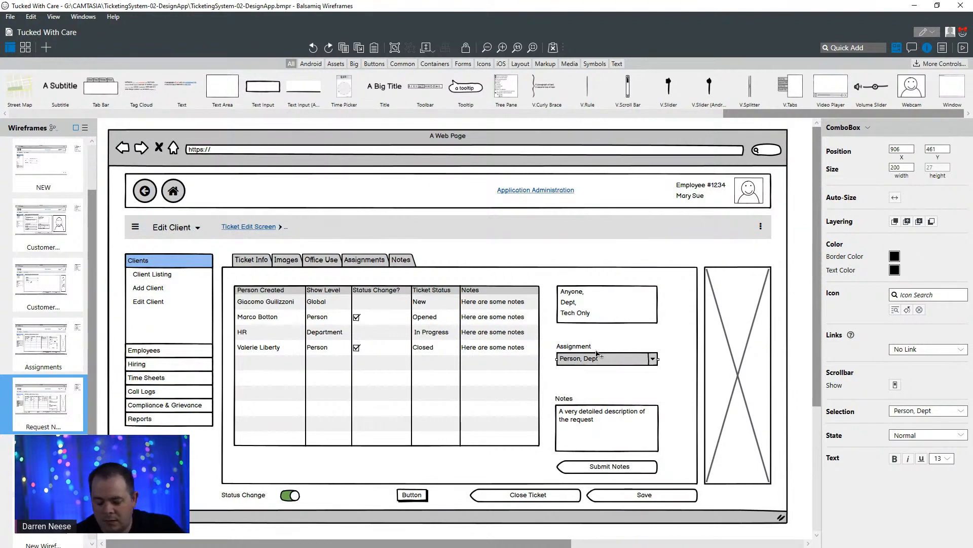
- Place copies of the Assignment combo box and its label side by side in the Edit Client bar, with the label before the box
left_click_drag(598, 353, 616, 231)
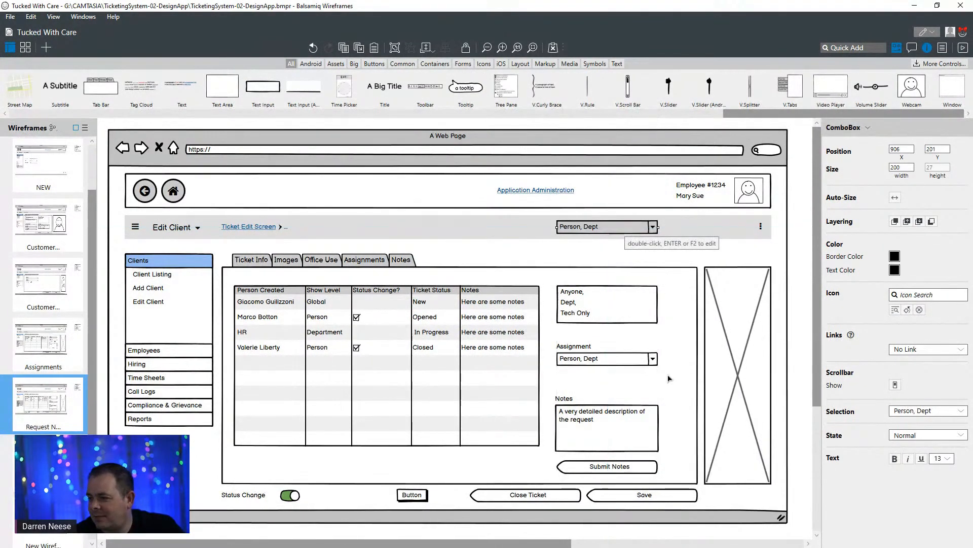
left_click(615, 363)
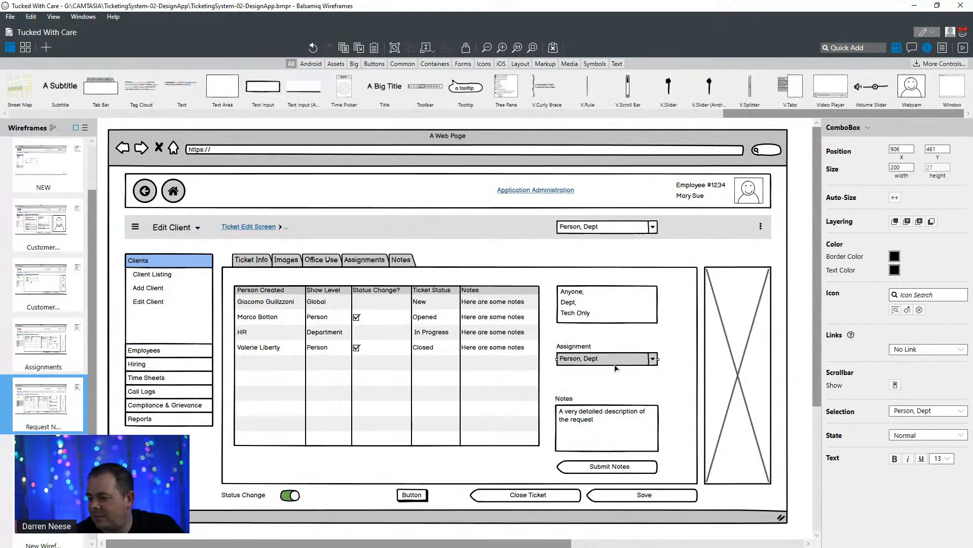
left_click(585, 348)
key("ctrl+c")
key("ctrl+v")
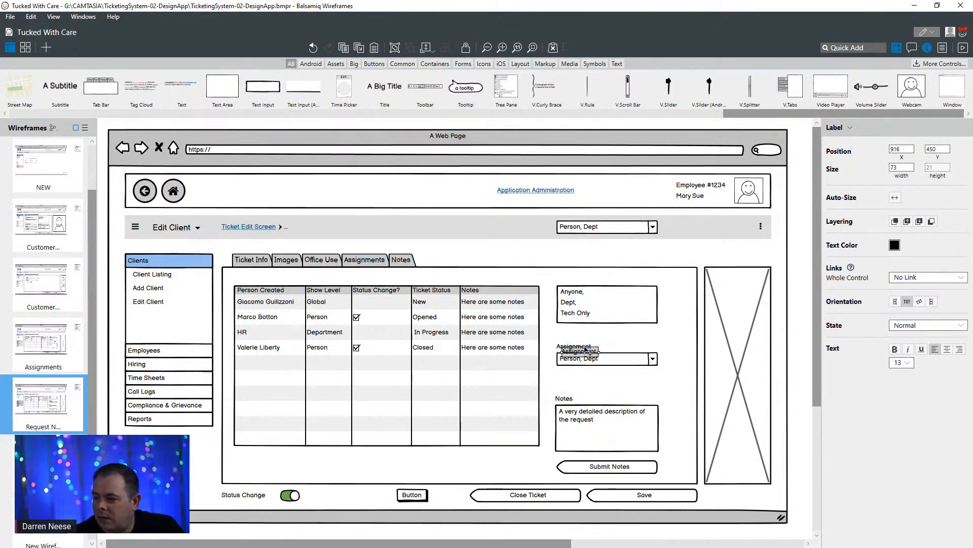
left_click_drag(591, 355, 533, 230)
- Change the copied label's text in the Edit Client bar to "Change Status"
double_click(532, 230)
type("Chan")
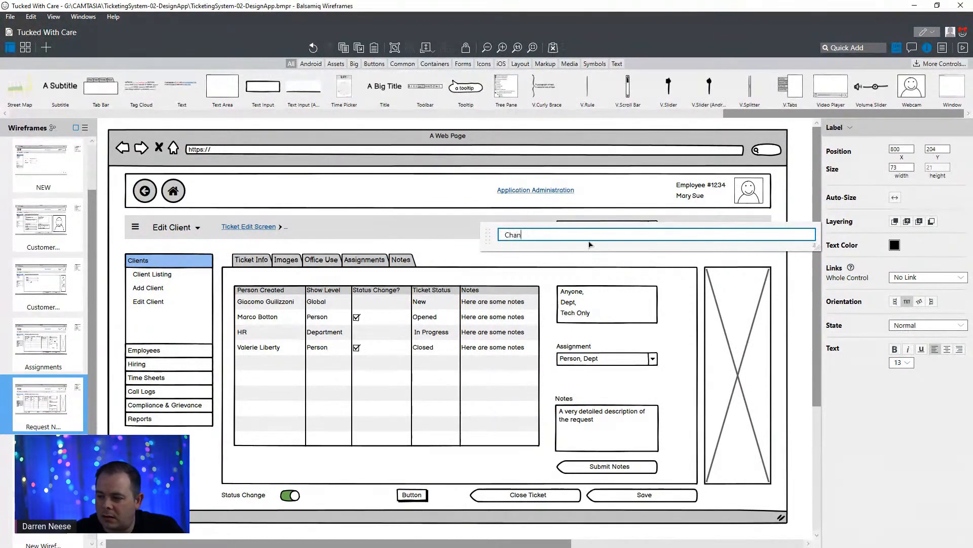
type("ge Status")
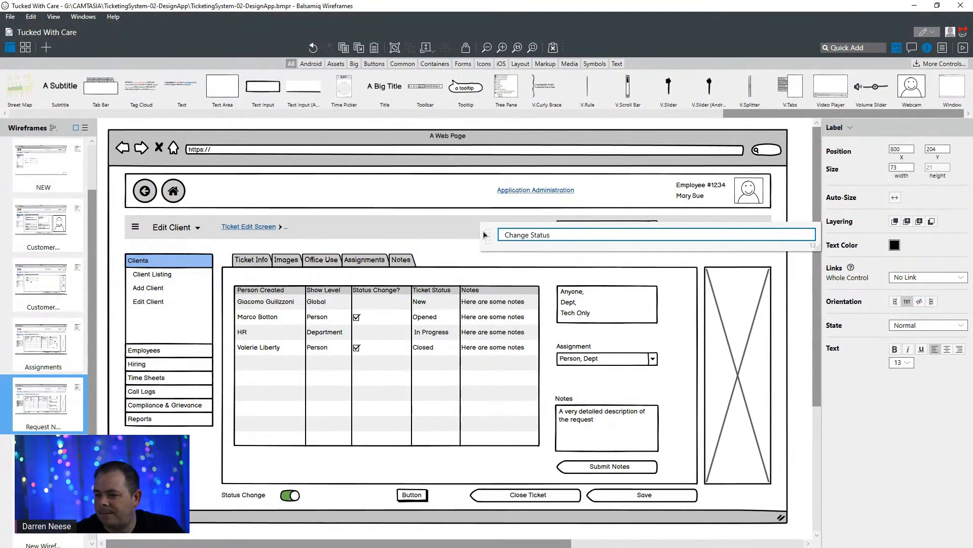
left_click(433, 225)
- Widen the Change Status label to about 113 px by extending its left edge so the full text fits
double_click(537, 228)
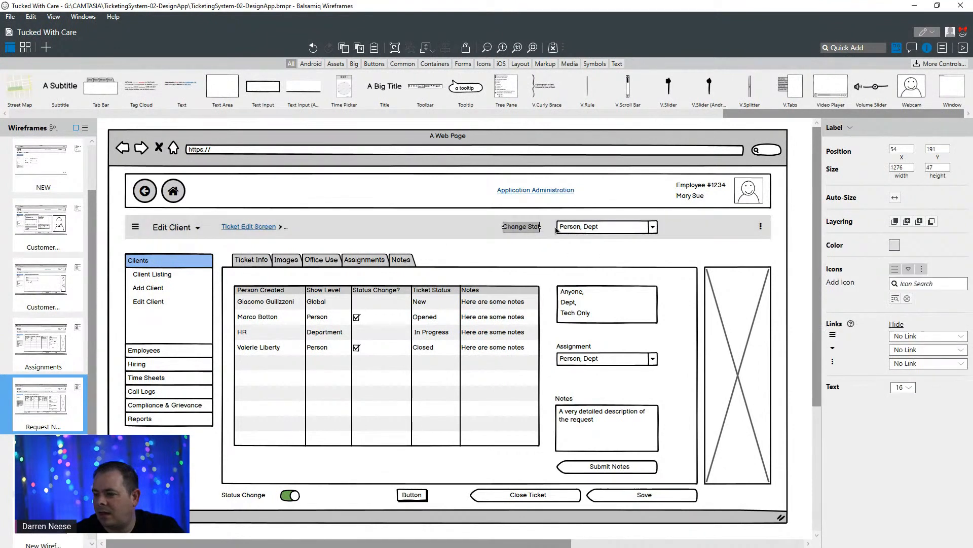
left_click(495, 229)
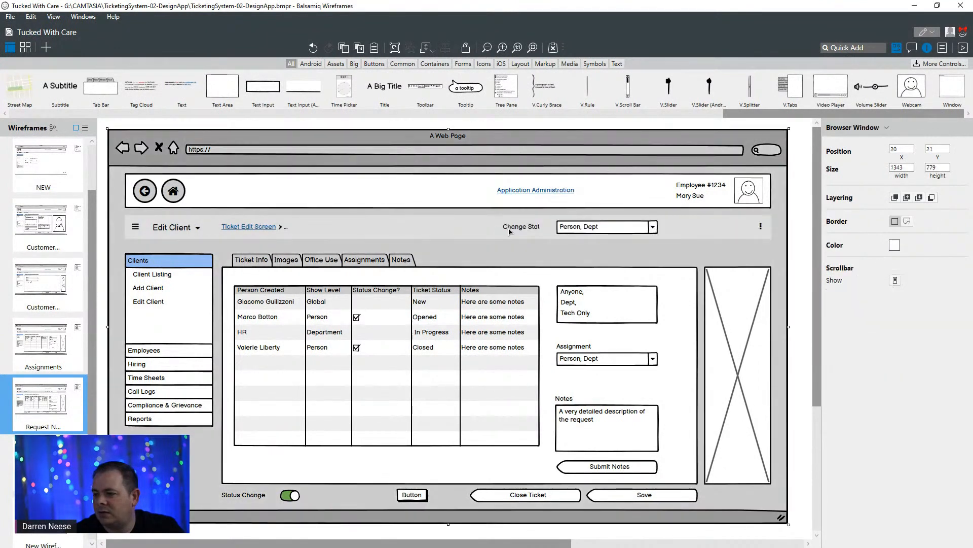
left_click(504, 229)
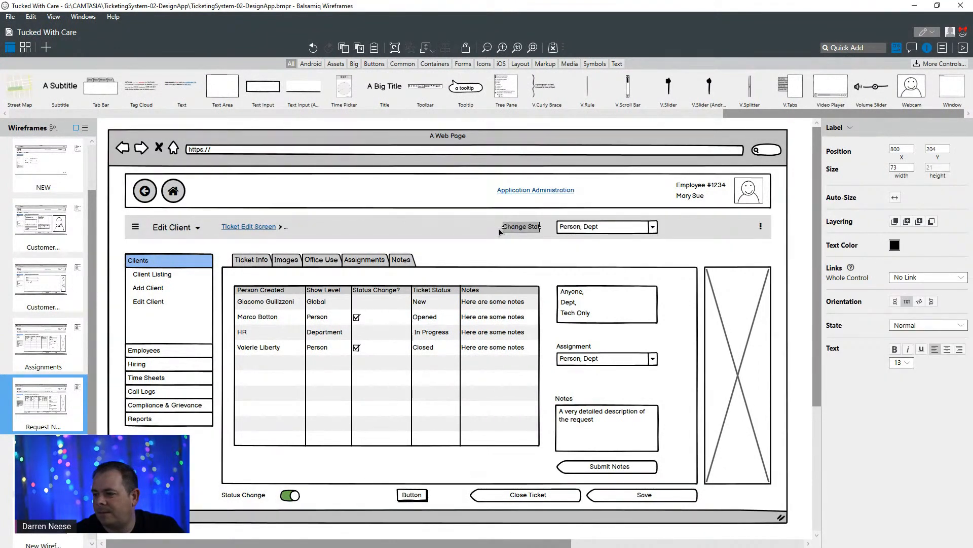
left_click(499, 231)
left_click(510, 229)
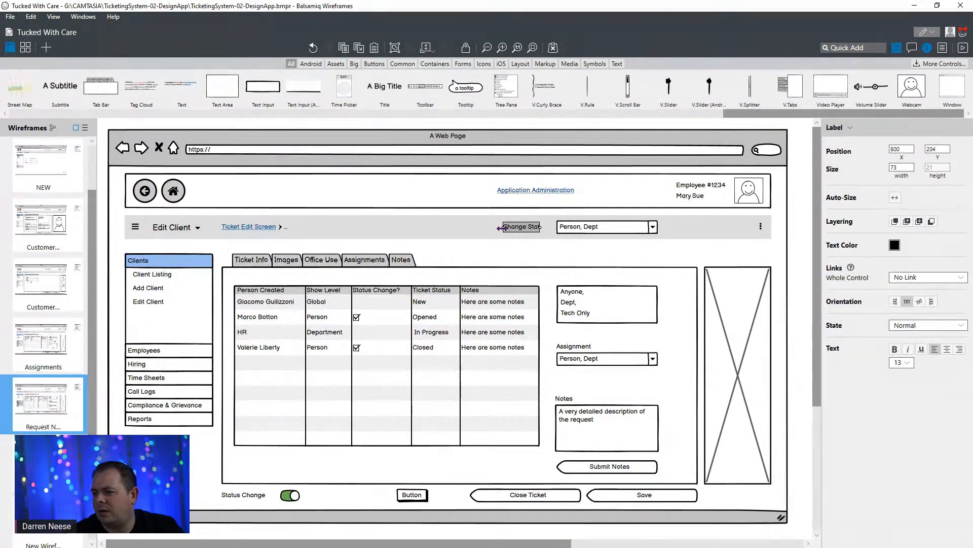
mouse_move(502, 228)
left_mouse_down()
mouse_move(449, 228)
mouse_move(482, 228)
left_mouse_up()
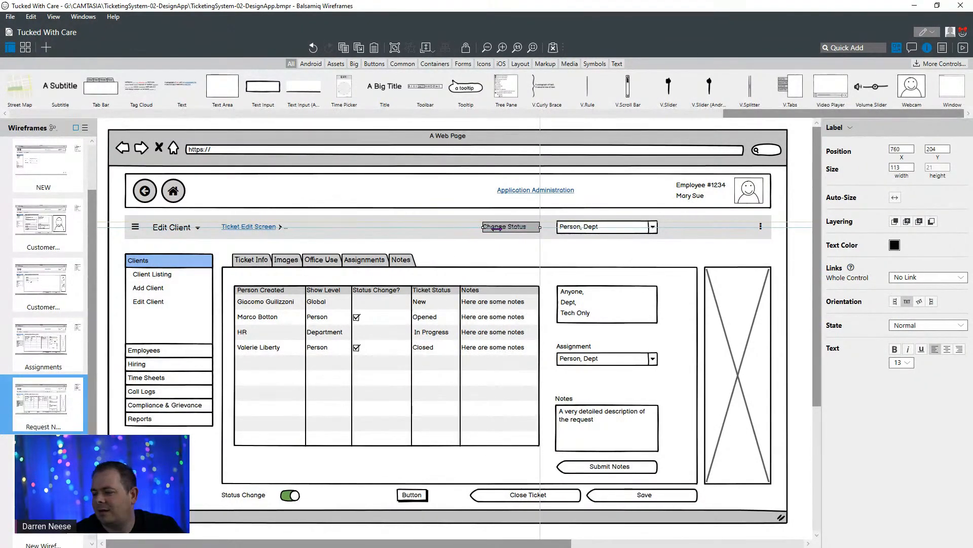
- Set the Edit Client bar's combo box text to "Closed" and move the Change Status label closer to it, at about X 773
double_click(598, 227)
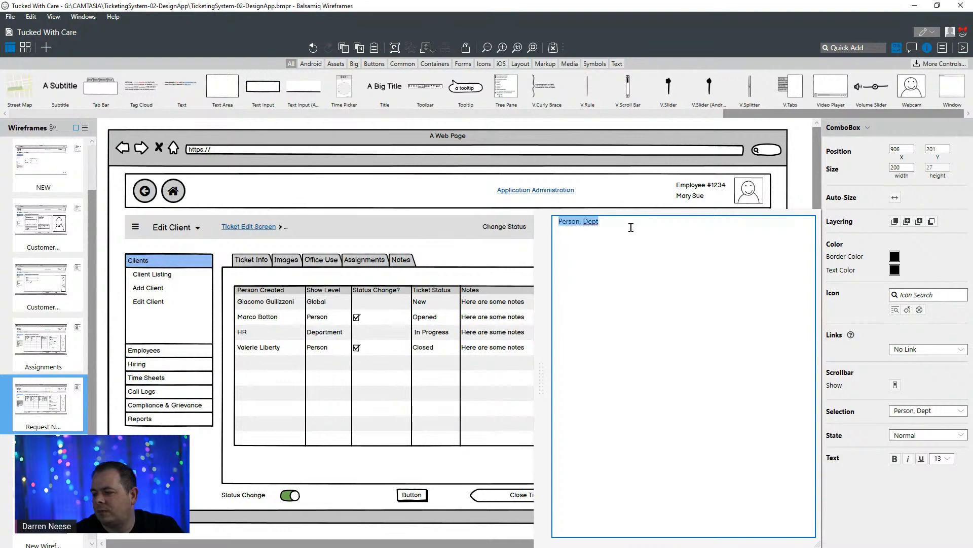
type("Close")
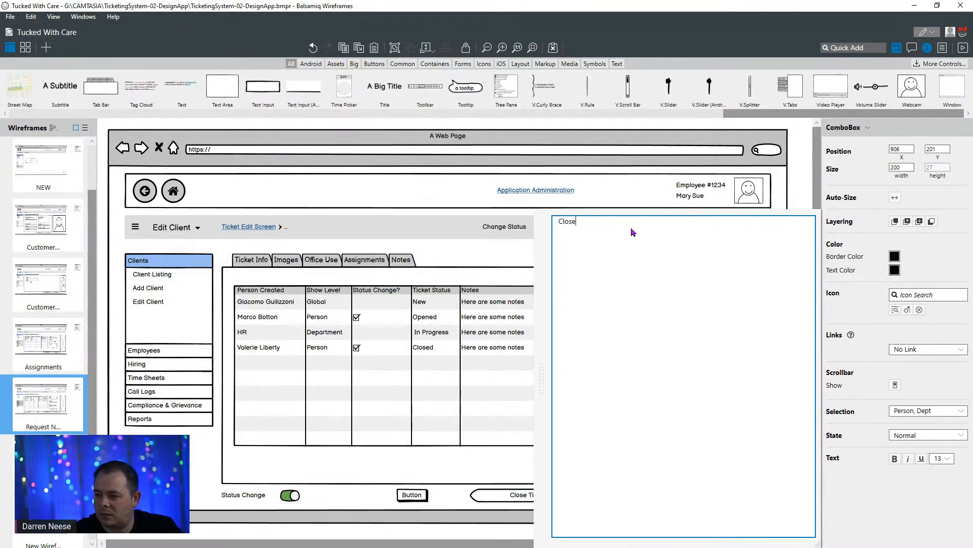
type("d")
left_click(416, 228)
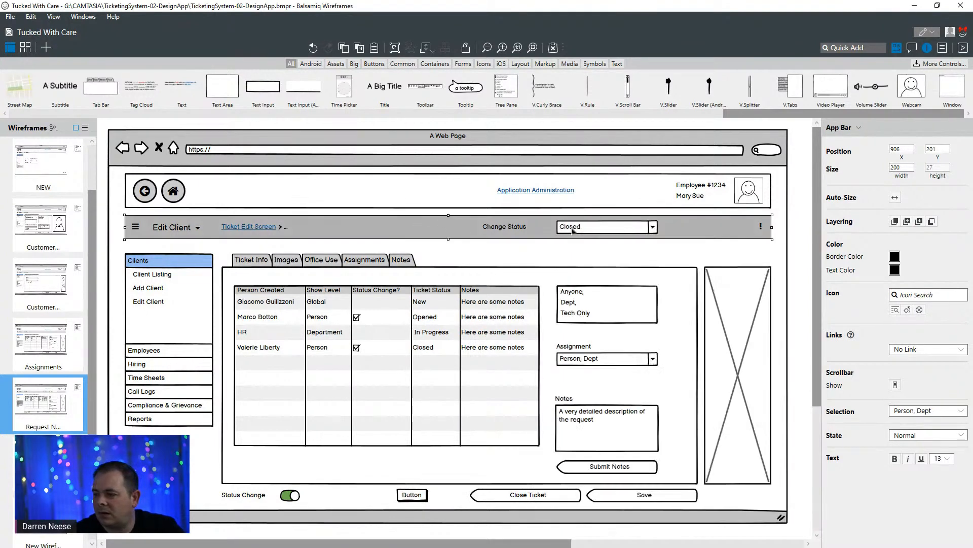
left_click(522, 231)
left_click_drag(523, 232, 535, 234)
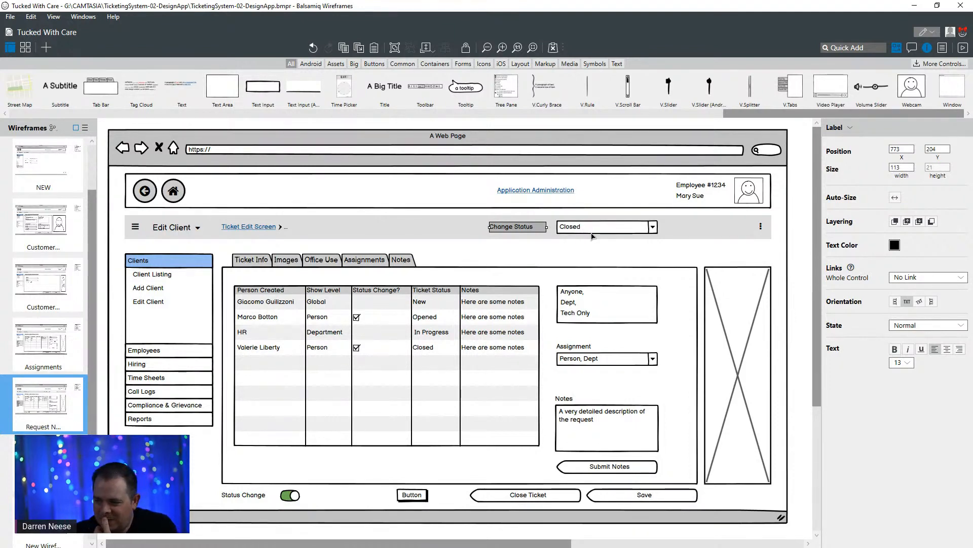
- Change the Close Ticket button's text to "Change Ticket Status"
left_click(523, 497)
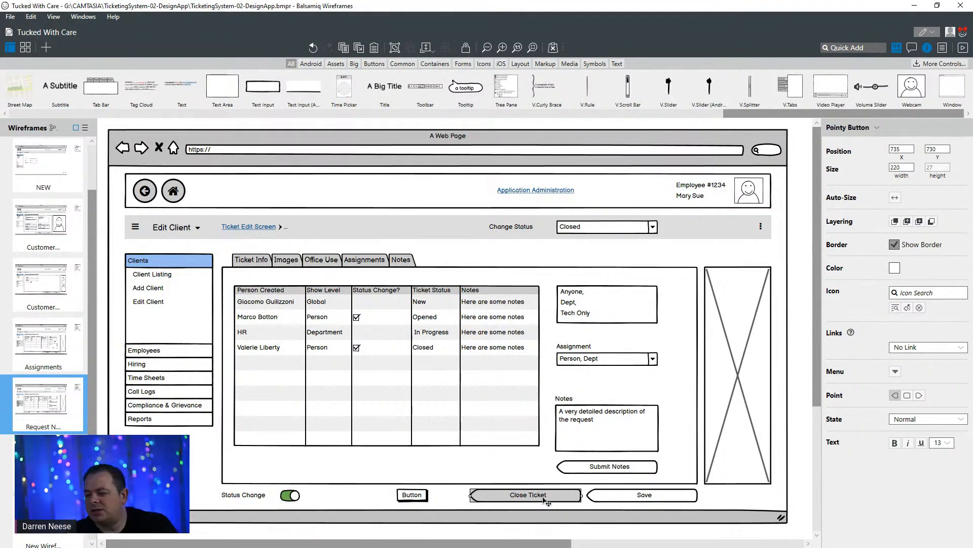
double_click(544, 499)
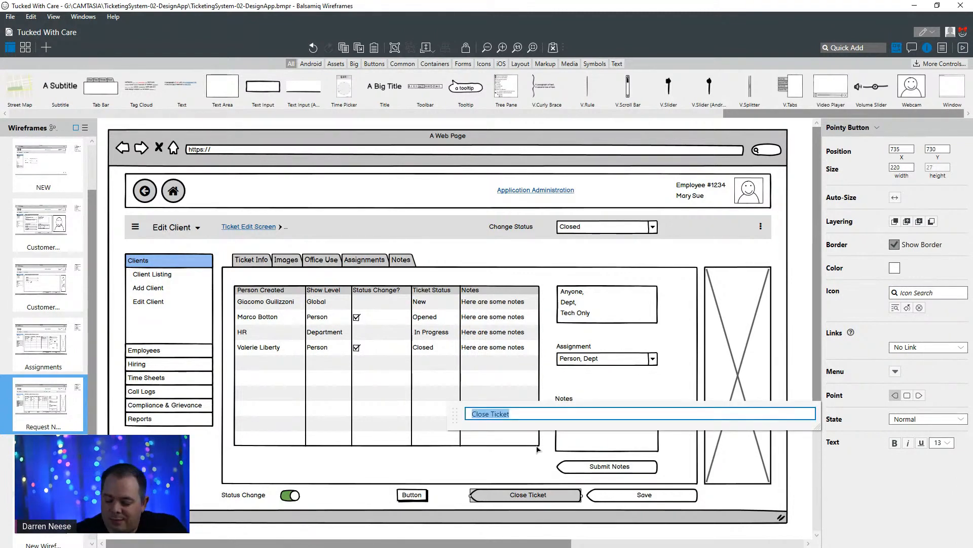
key("ctrl+shift+Left")
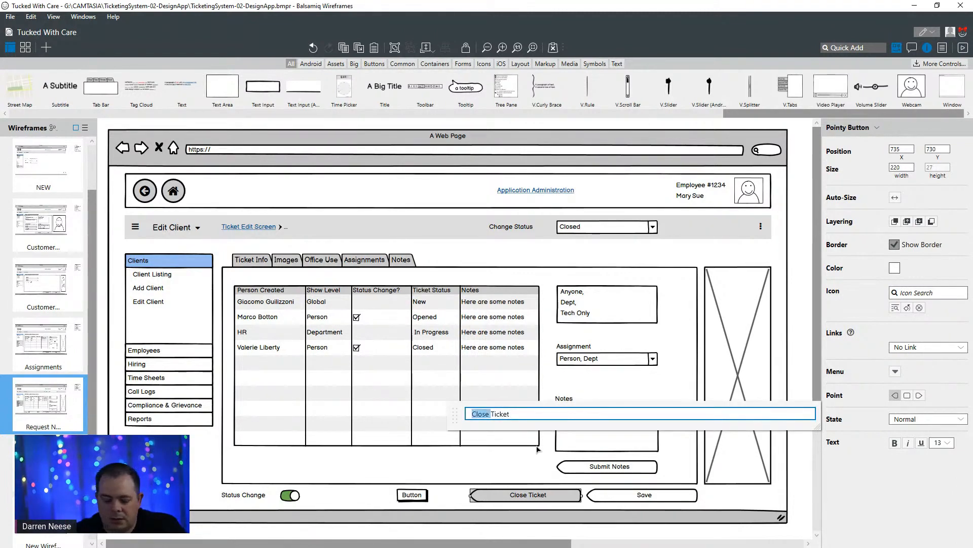
type("Change")
key("End")
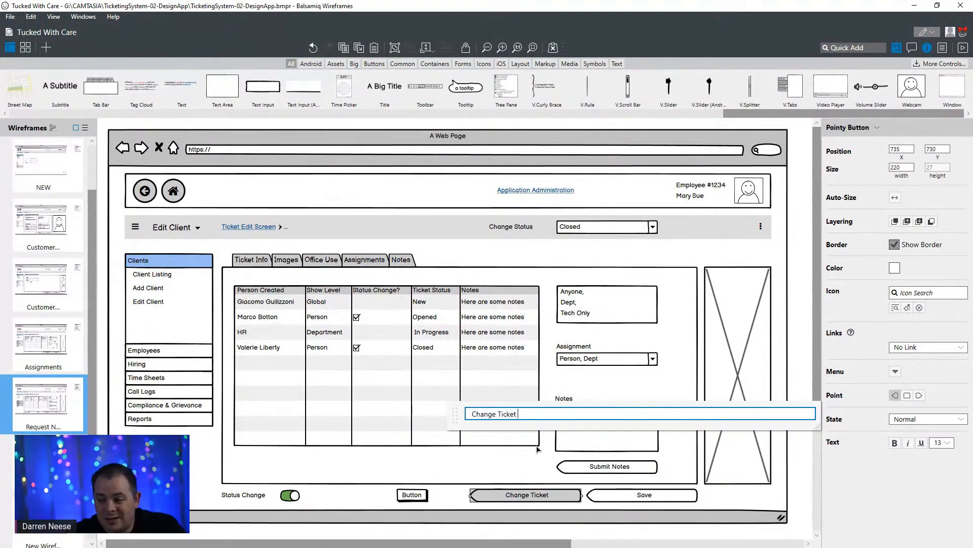
type("Status")
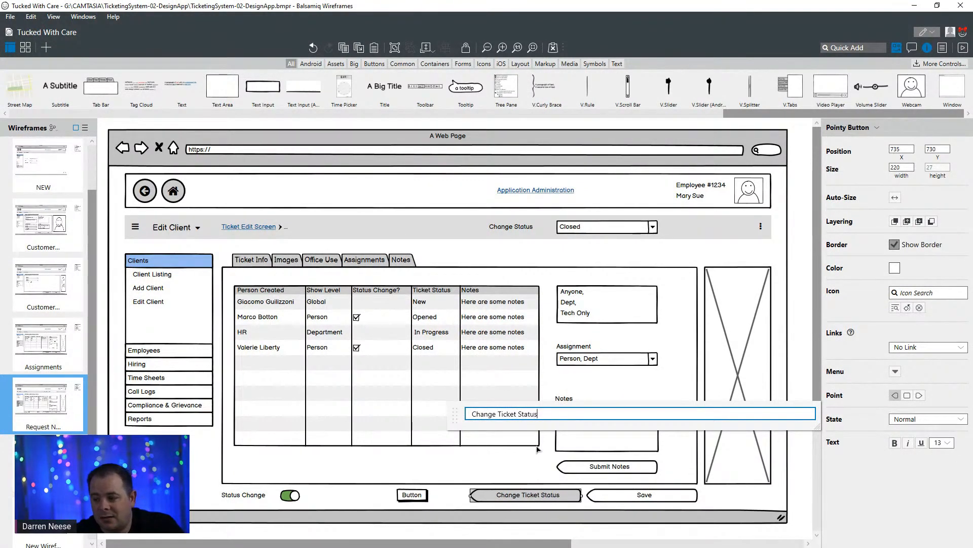
key("Return")
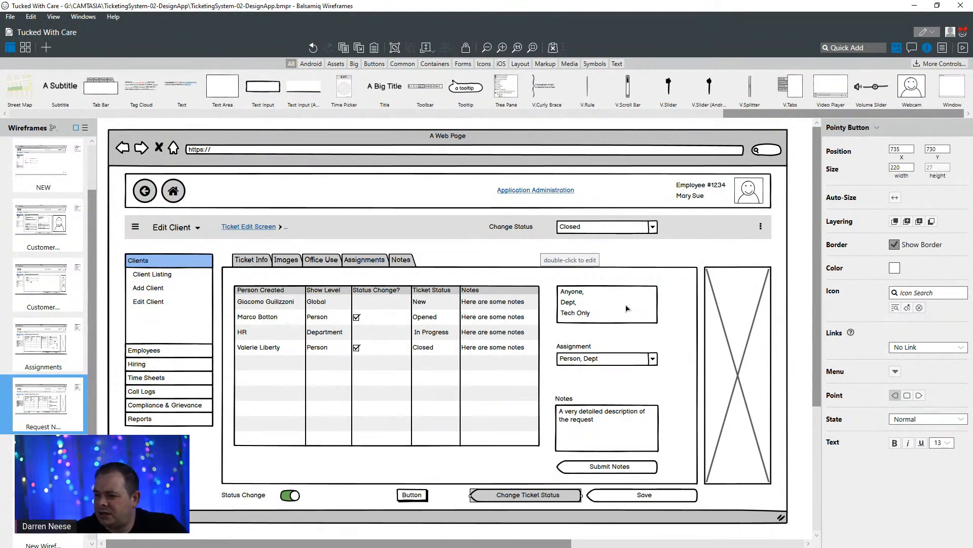
- Lower the Anyone, Dept, Tech Only list to about Y 348 and place a copy of the Assignment label directly above it
left_click(611, 314)
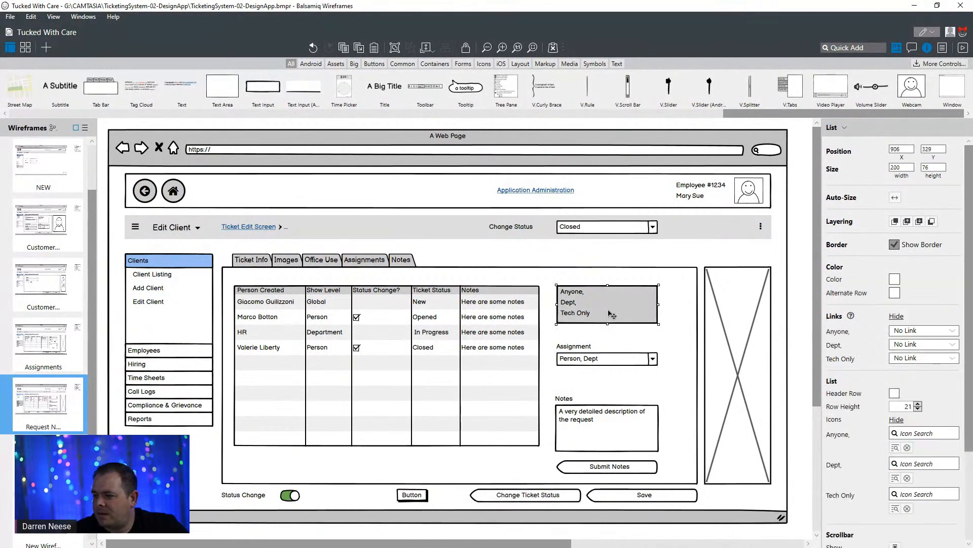
left_click_drag(608, 311, 610, 314)
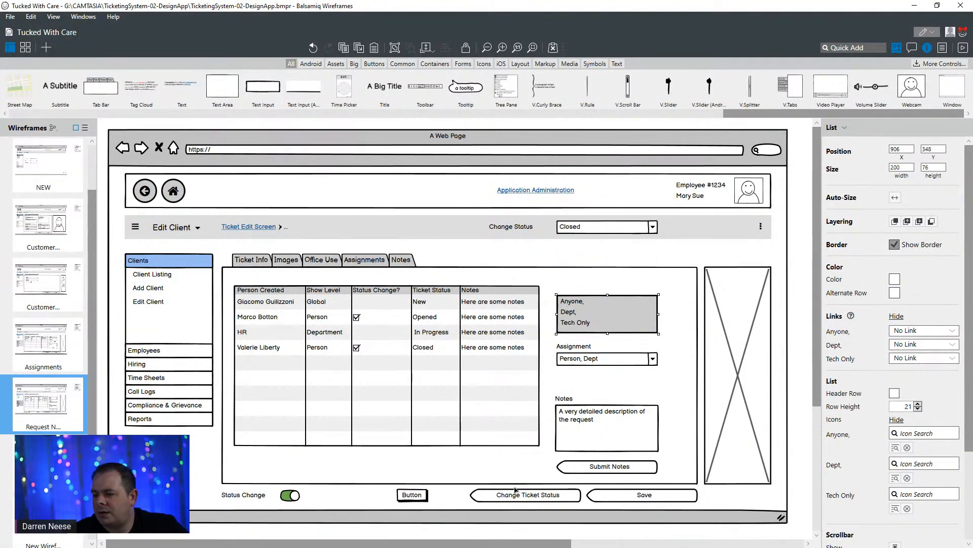
left_click(572, 347)
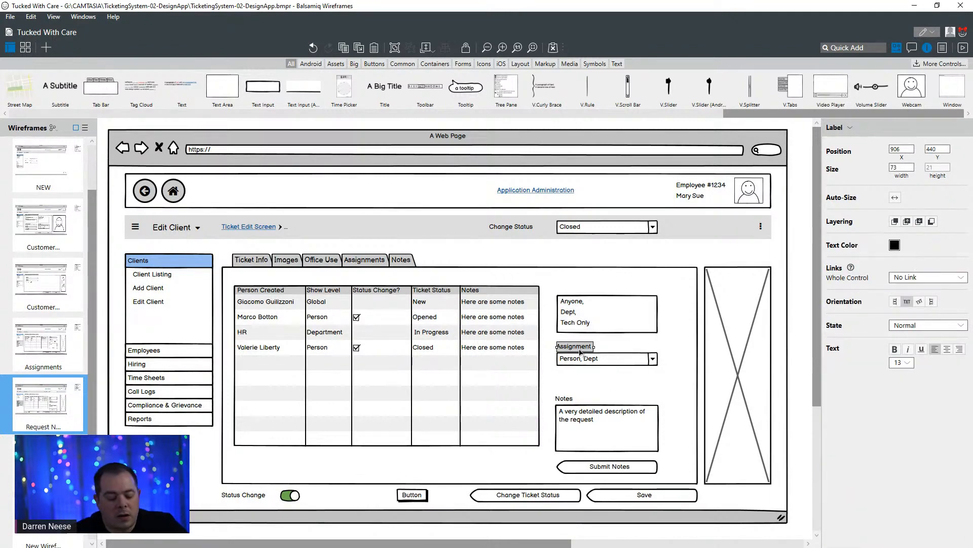
left_click_drag(581, 352, 588, 293)
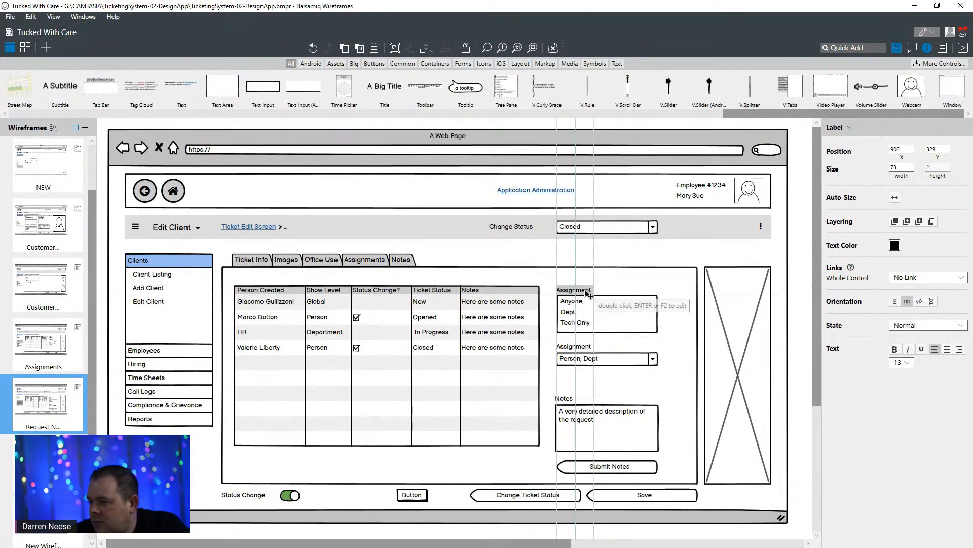
- Change the copied label above the list to "Show Level"
double_click(588, 293)
type("S")
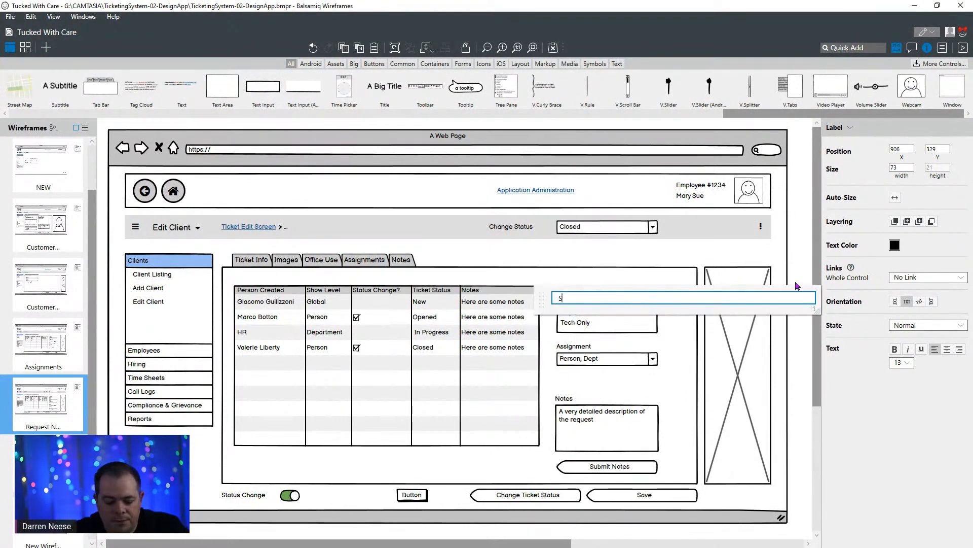
type("how LEv")
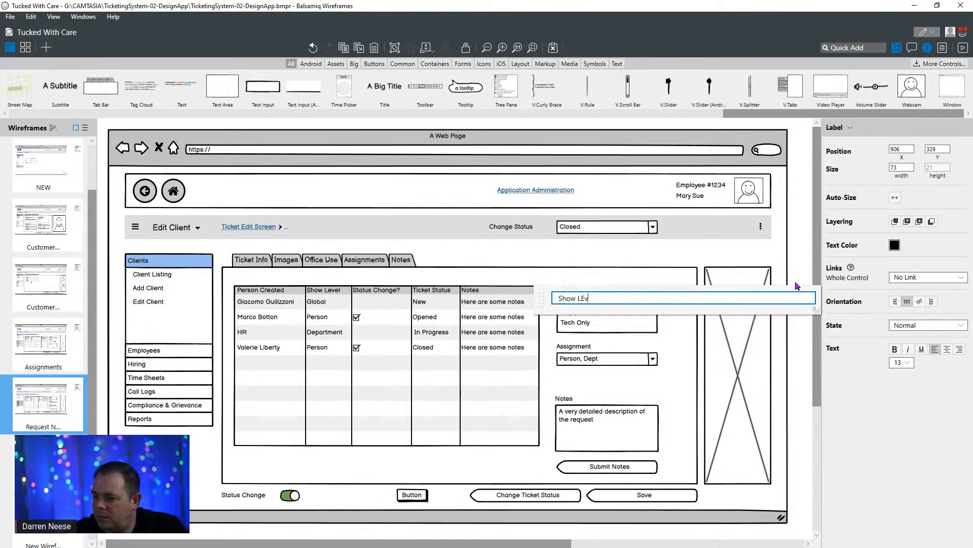
key("BackSpace")
key("BackSpace")
type("evel")
left_click(748, 257)
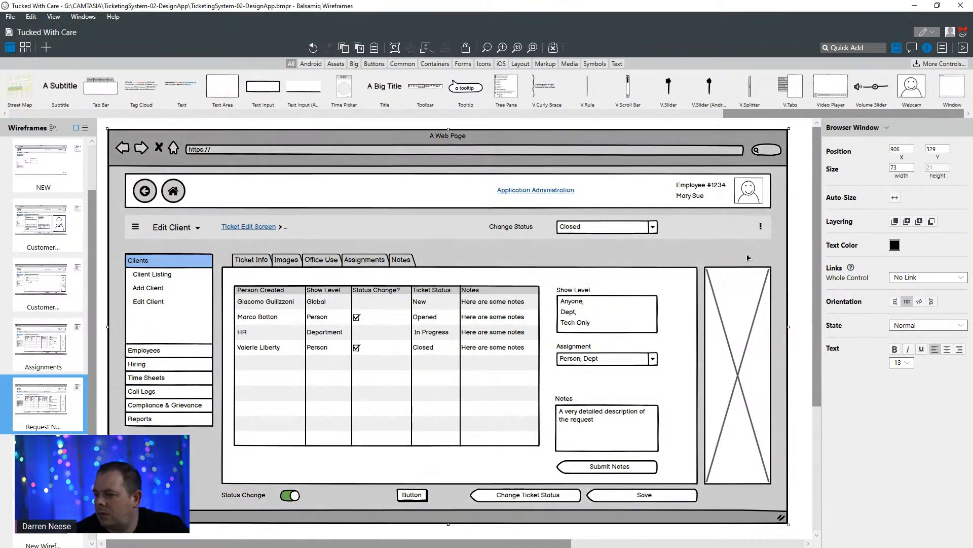
- Change the text of the Assignment label above the note form's combo box to "Status"
left_click(583, 349)
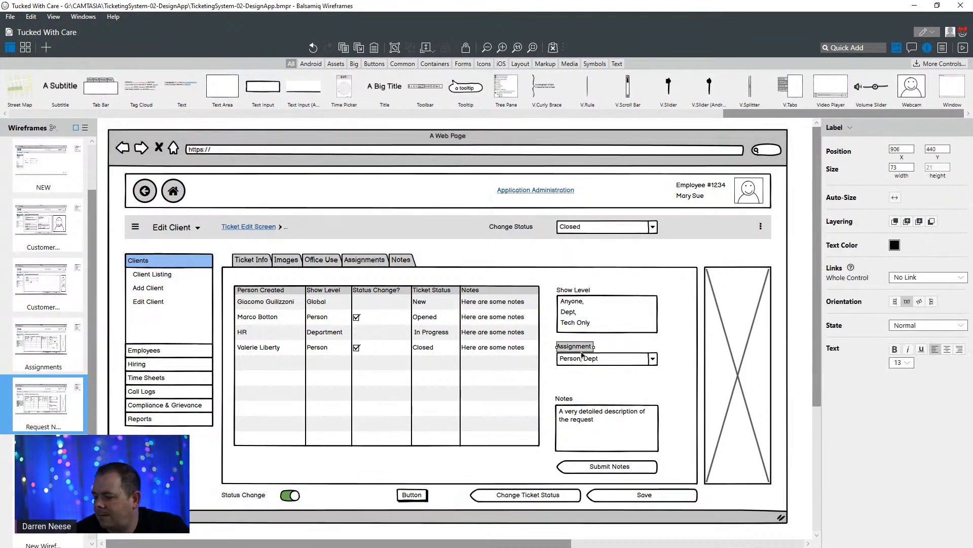
double_click(586, 352)
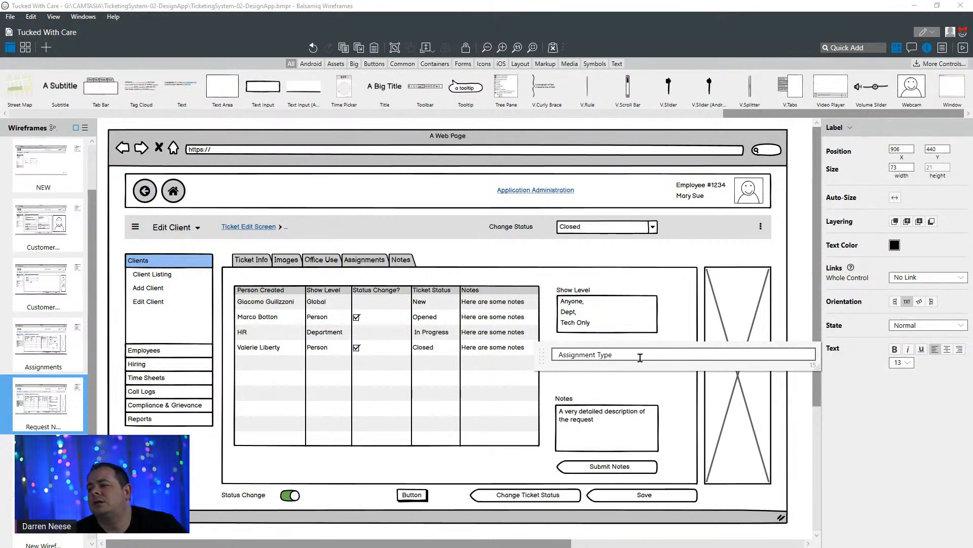
left_click_drag(640, 356, 549, 358)
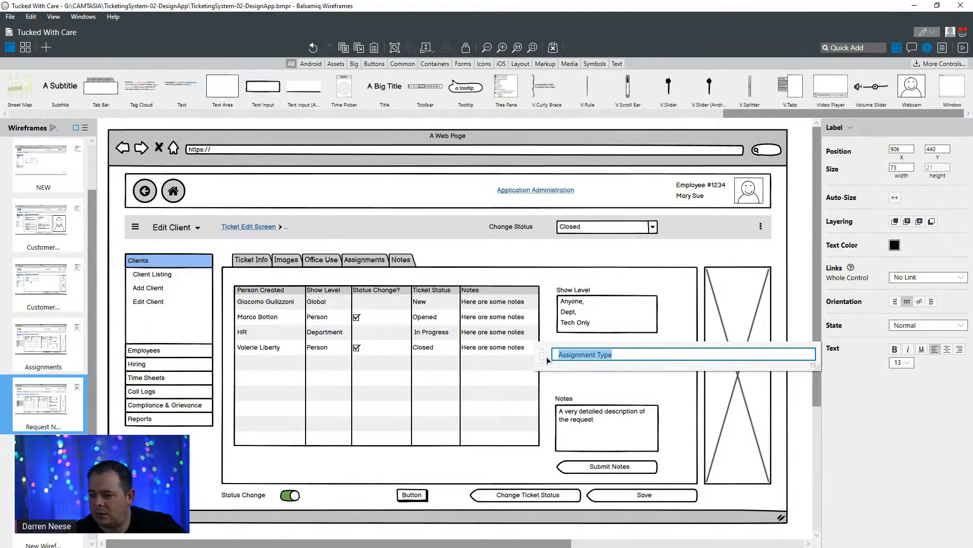
type("Status")
key("Return")
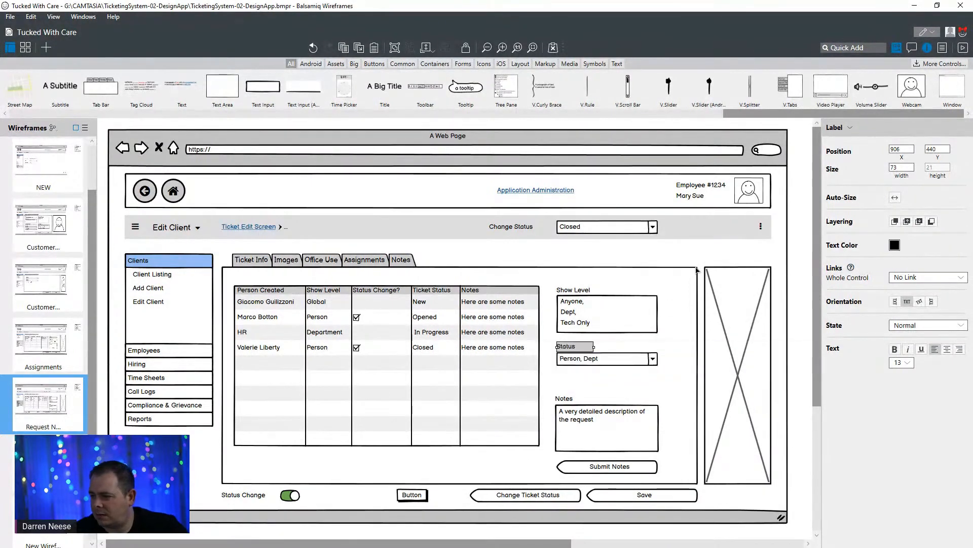
left_click(696, 269)
- Set the text of the note form's Status combo box to "Open, In Progress, Closed"
double_click(622, 359)
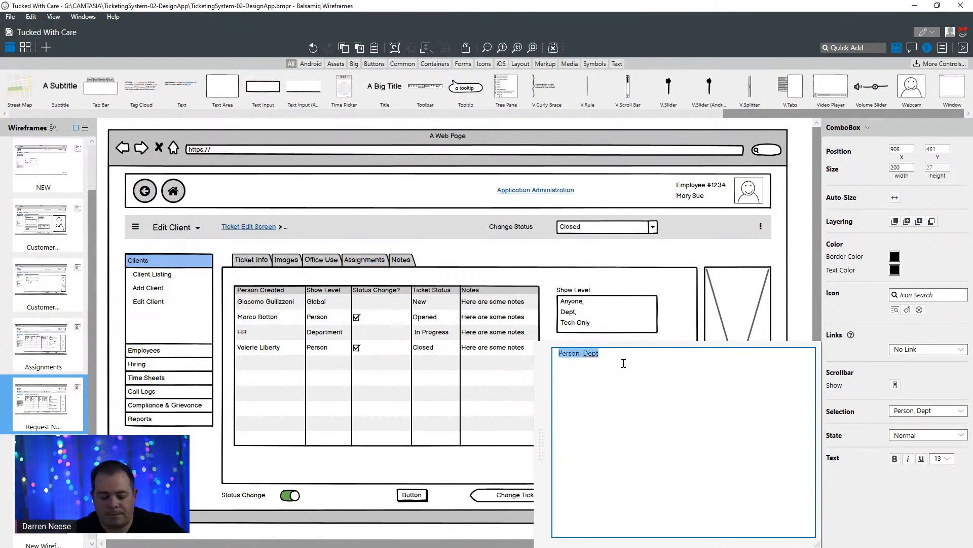
type("Open, Closed")
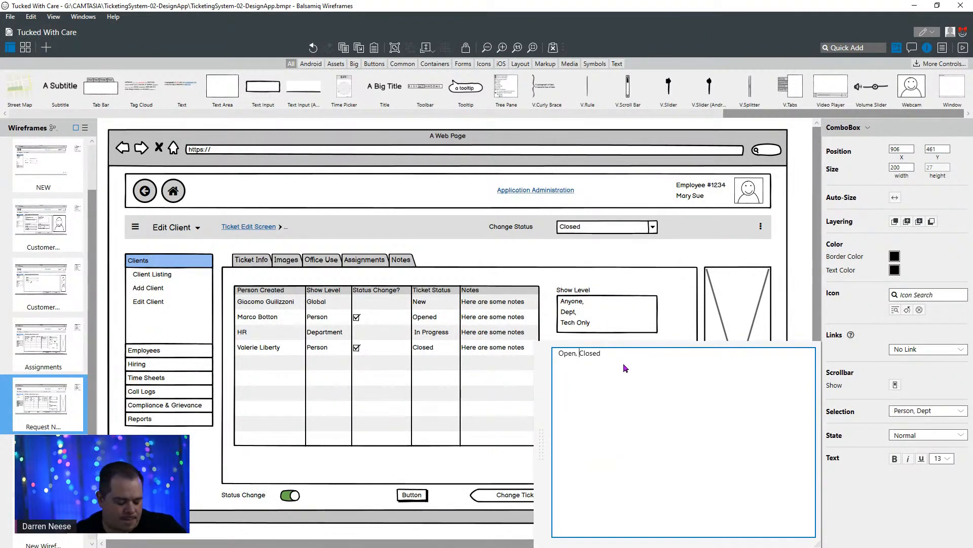
key("ctrl+Left")
type("In Progre")
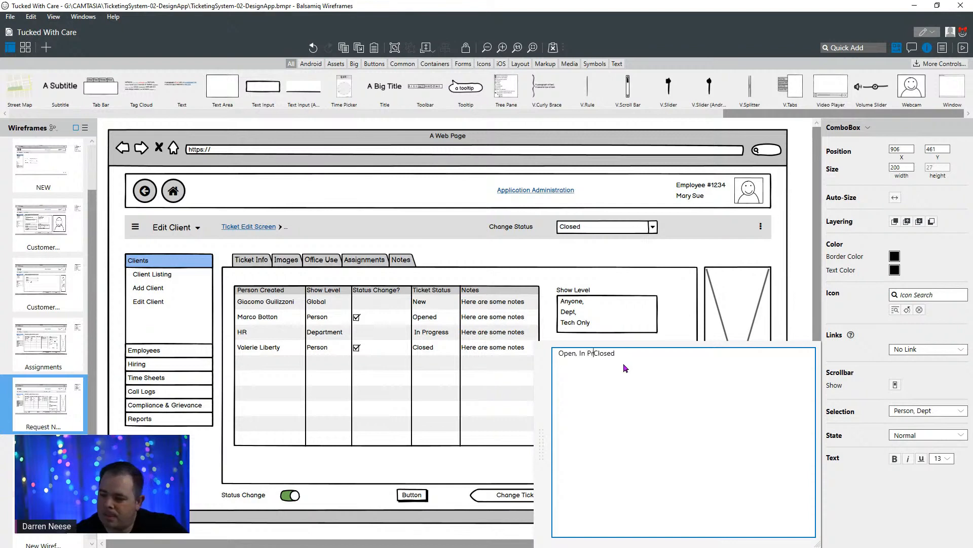
type("ss,")
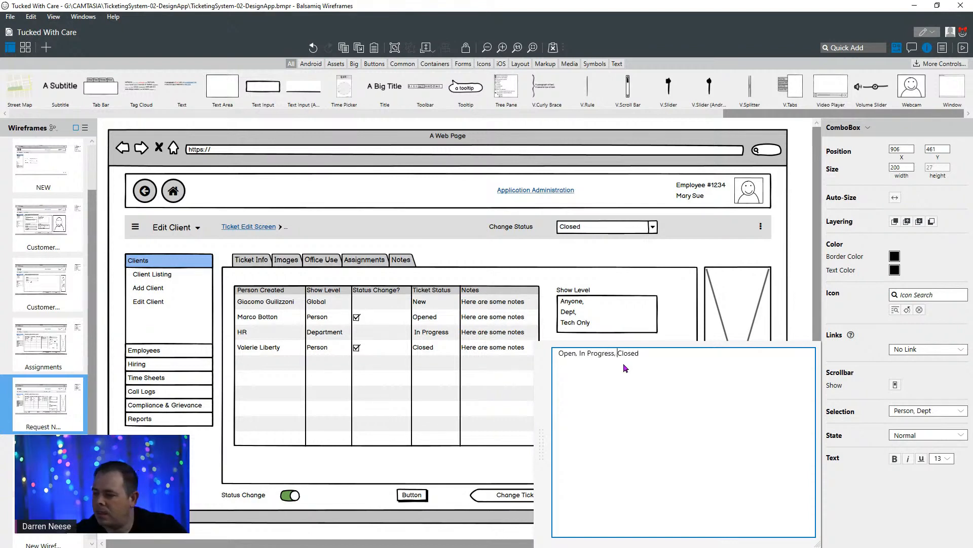
left_click(656, 240)
left_click(622, 357)
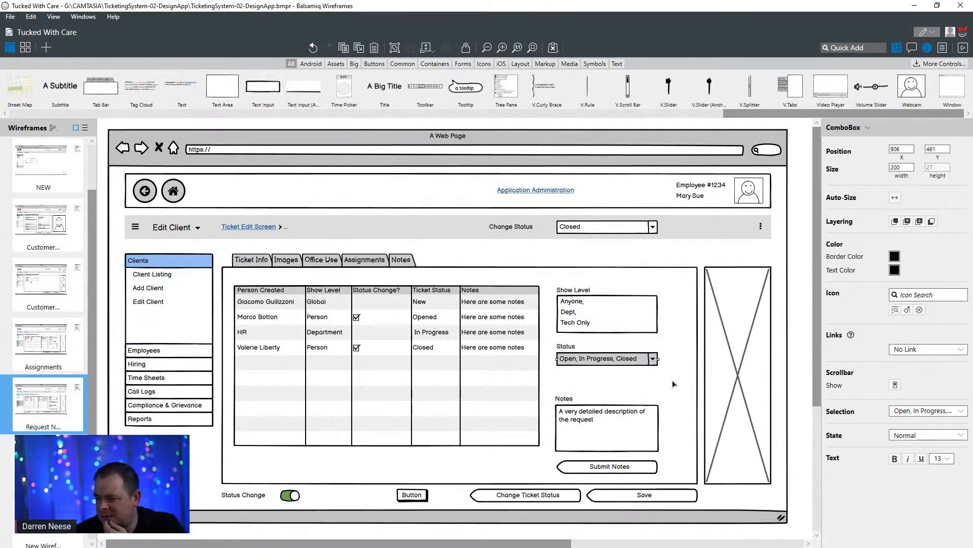
left_click(520, 235)
left_click(573, 230)
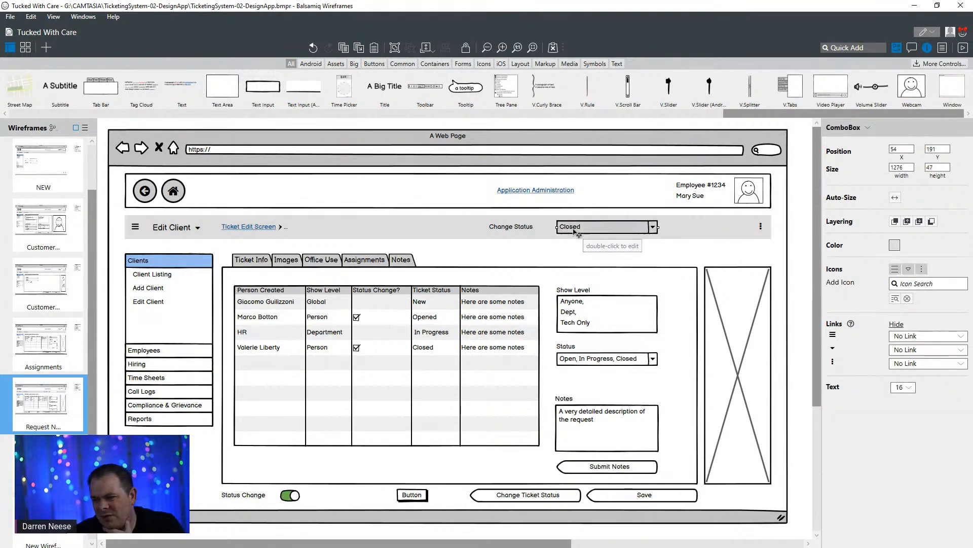
left_click(527, 229)
left_click(608, 232)
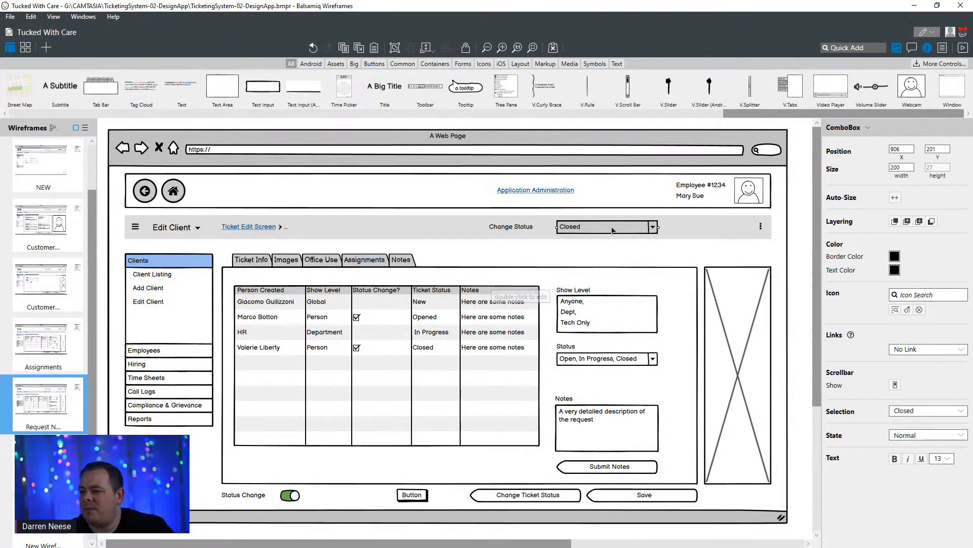
left_click(671, 256)
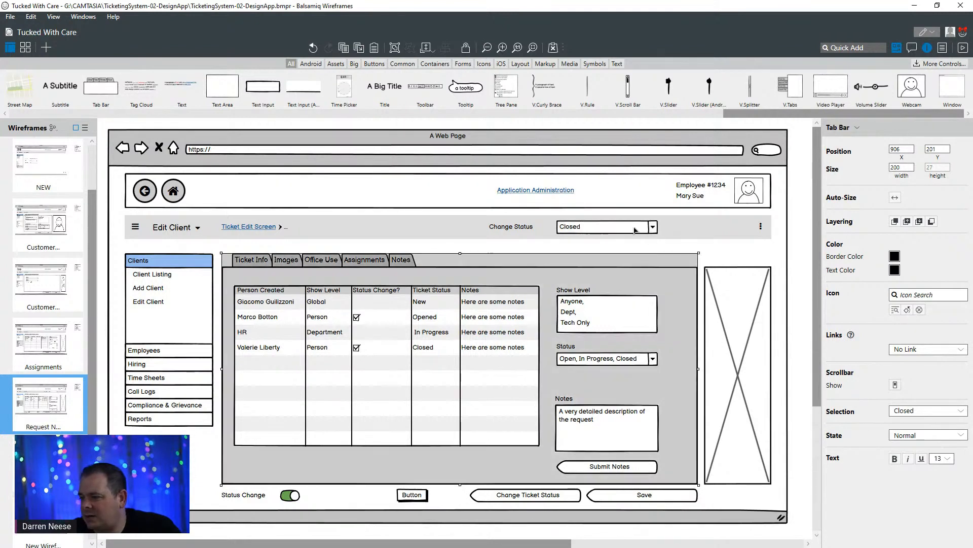
left_click(630, 229)
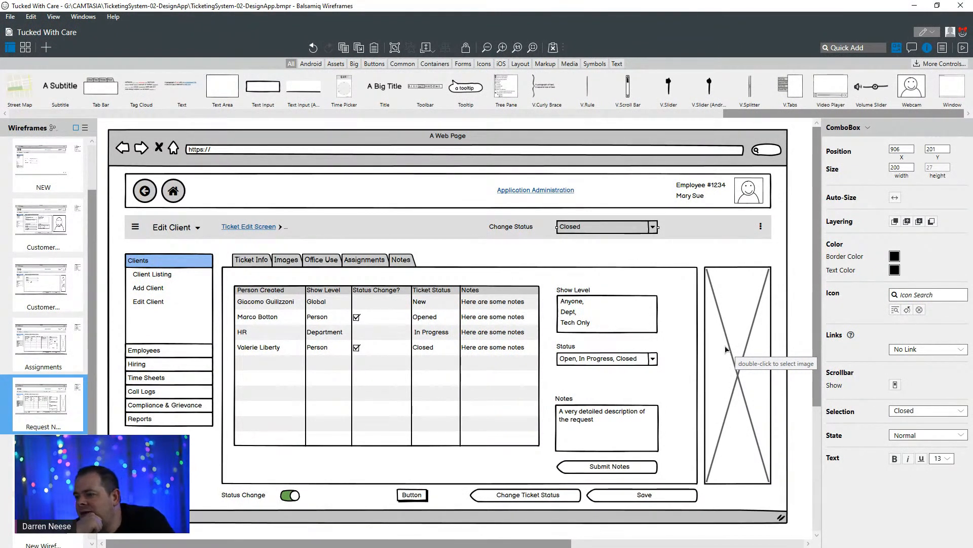
left_click(768, 274)
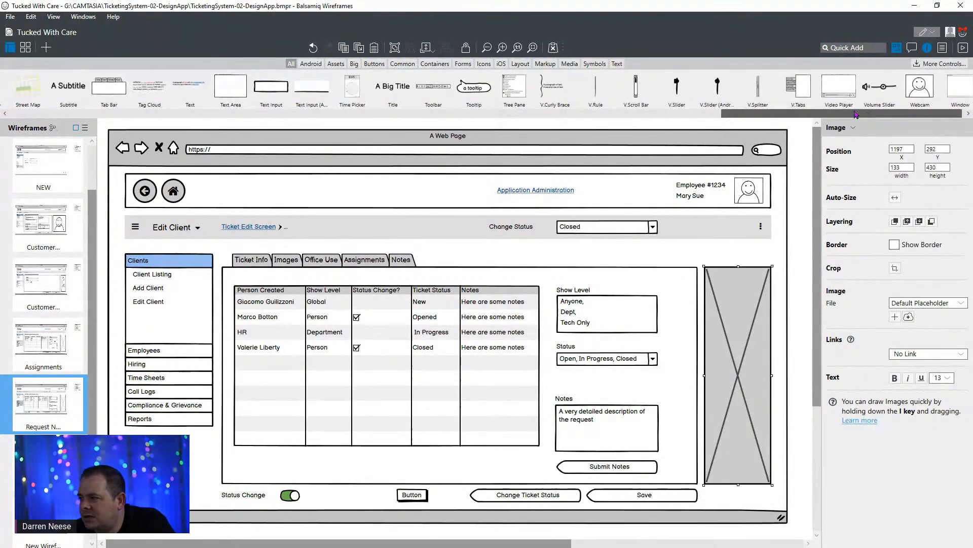
left_click_drag(856, 114, 144, 104)
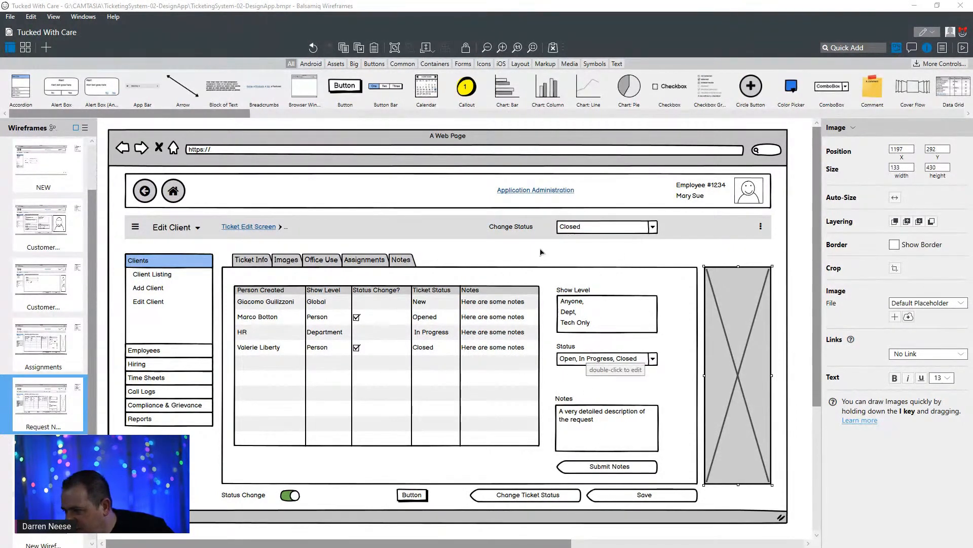
left_click(629, 234)
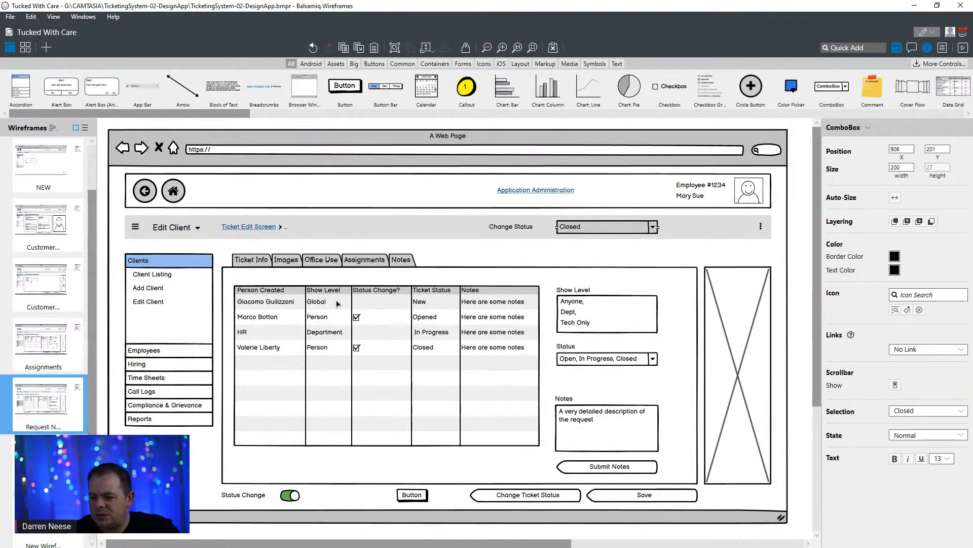
- Move the spare button up to just below the notes grid and change its text to "Browse & Upload Photo"
left_click(418, 499)
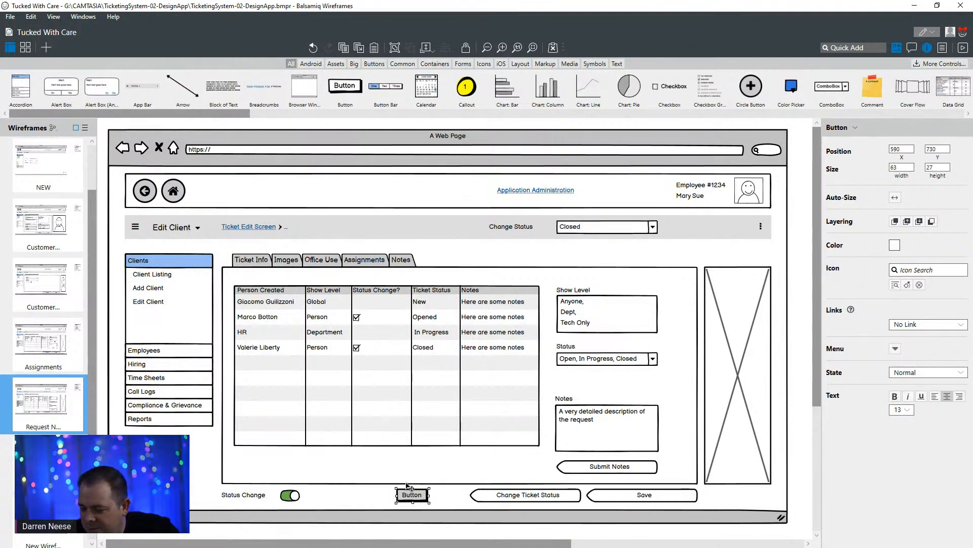
left_click_drag(408, 487, 399, 460)
key("Return")
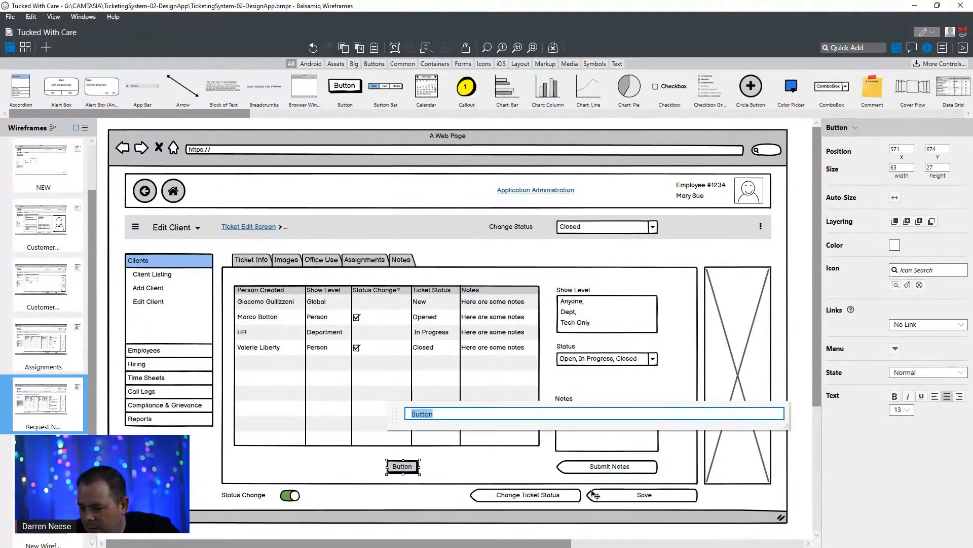
type("Browse ")
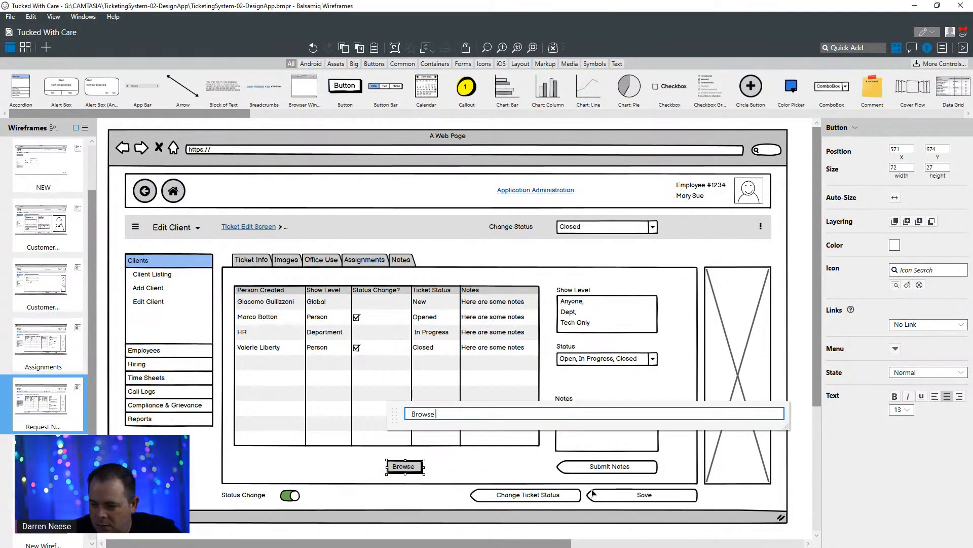
type("for")
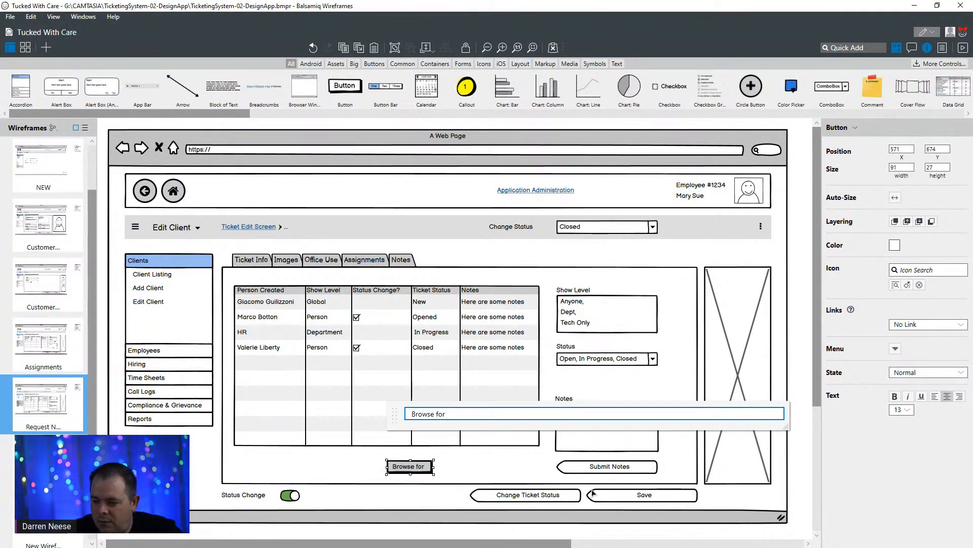
key("ctrl+shift+Left")
type("& U")
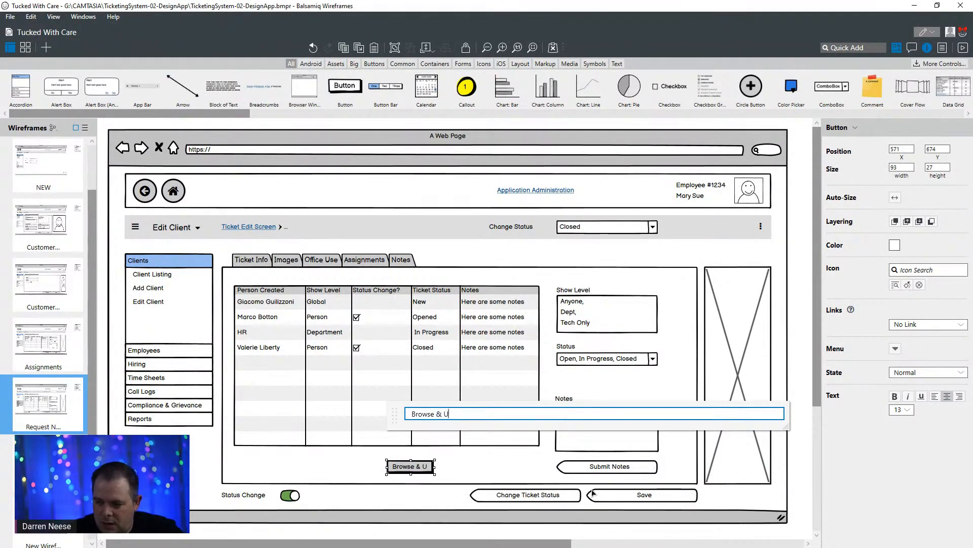
type("pload Photo")
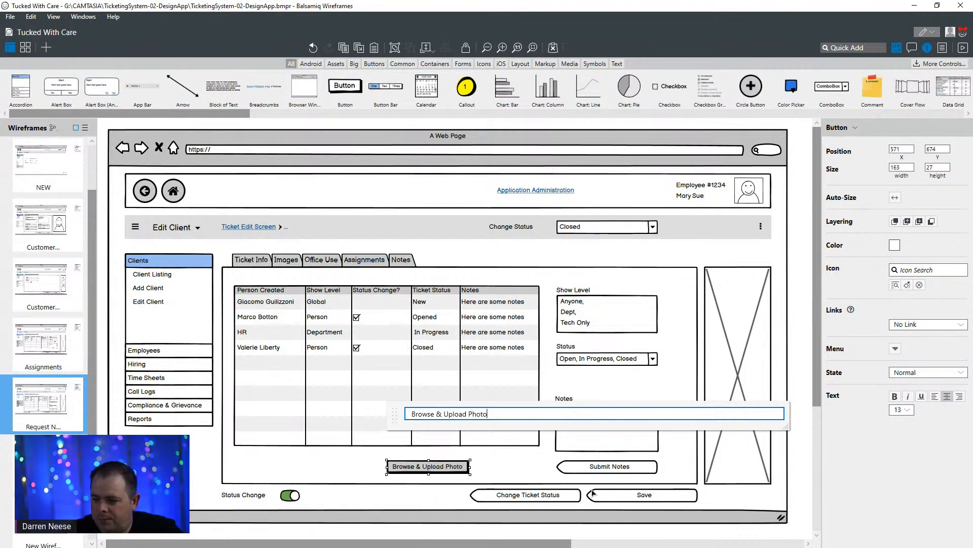
left_click(529, 462)
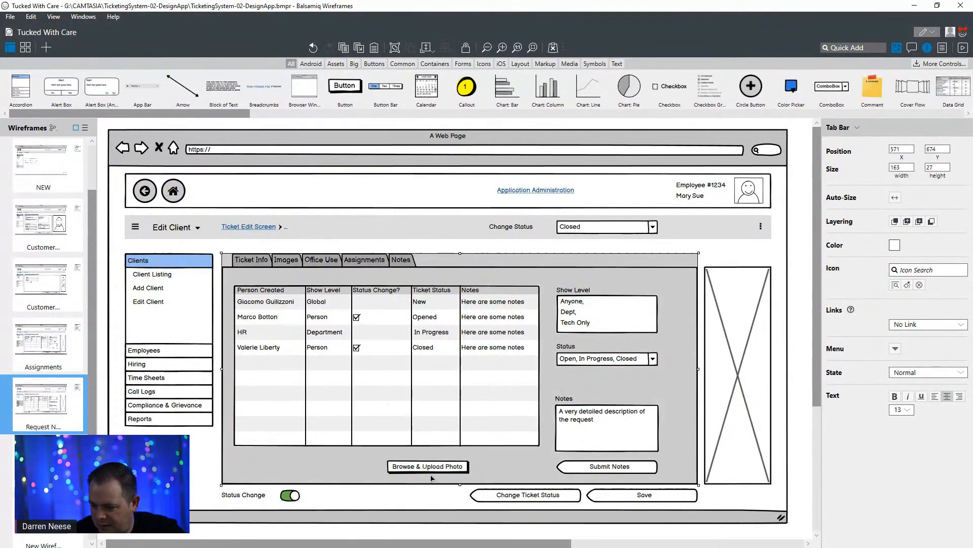
- Place the Browse & Upload Photo button directly above Submit Notes and raise the Notes label and text area to clear it
left_click(460, 471)
left_click_drag(432, 472, 619, 458)
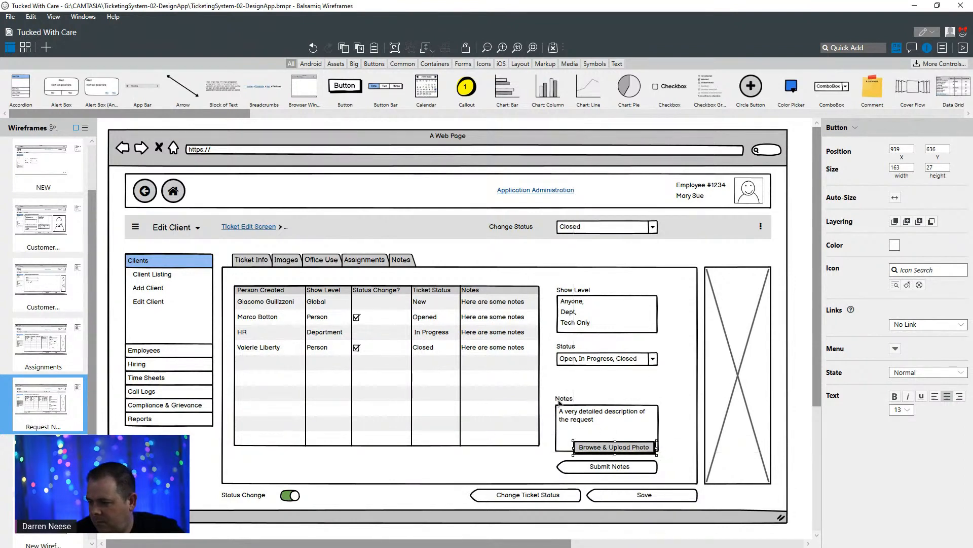
left_click(562, 399)
left_click(591, 425, "shift")
left_click_drag(605, 431, 601, 412)
left_click(567, 455)
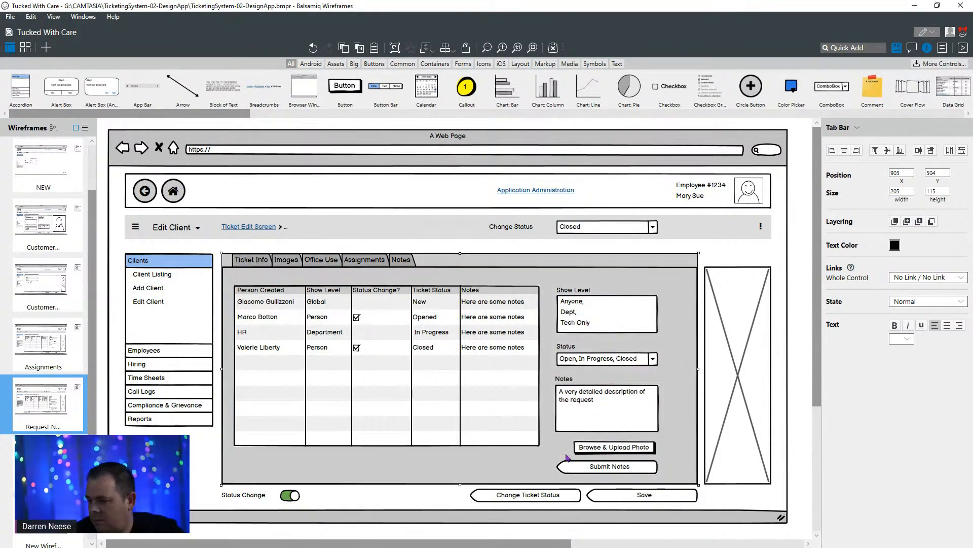
- Add an image placeholder about 38 by 34 beside the Browse & Upload Photo button, on the side nearest the grid
left_click(620, 451)
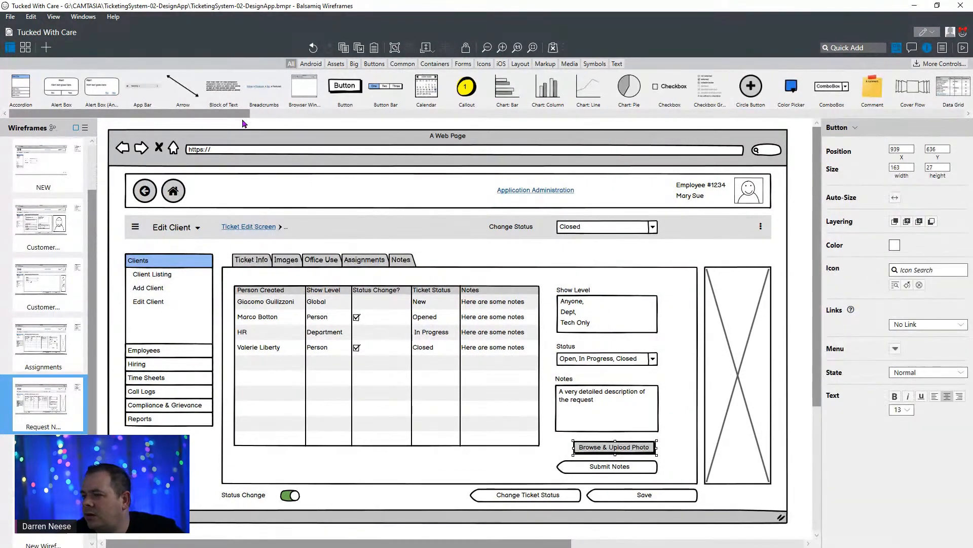
left_click_drag(212, 120, 436, 127)
left_click_drag(649, 87, 566, 450)
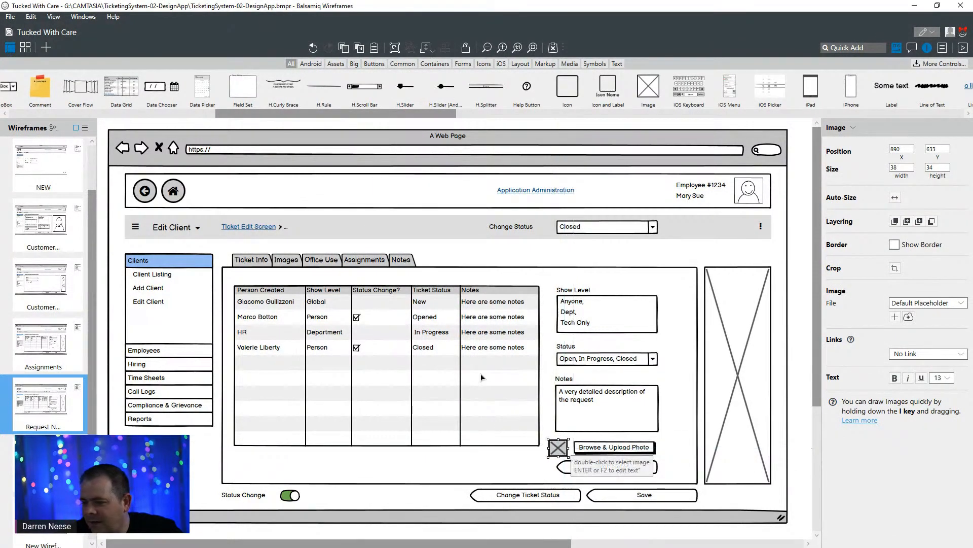
- Add an "Images" column after Notes in the data grid's header row
left_click(375, 332)
double_click(385, 325)
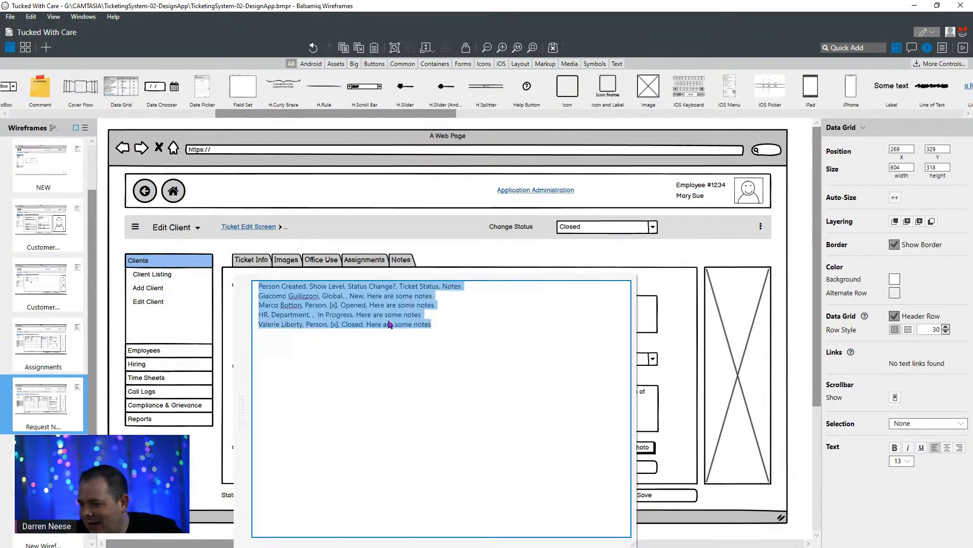
left_click(478, 288)
type(", ")
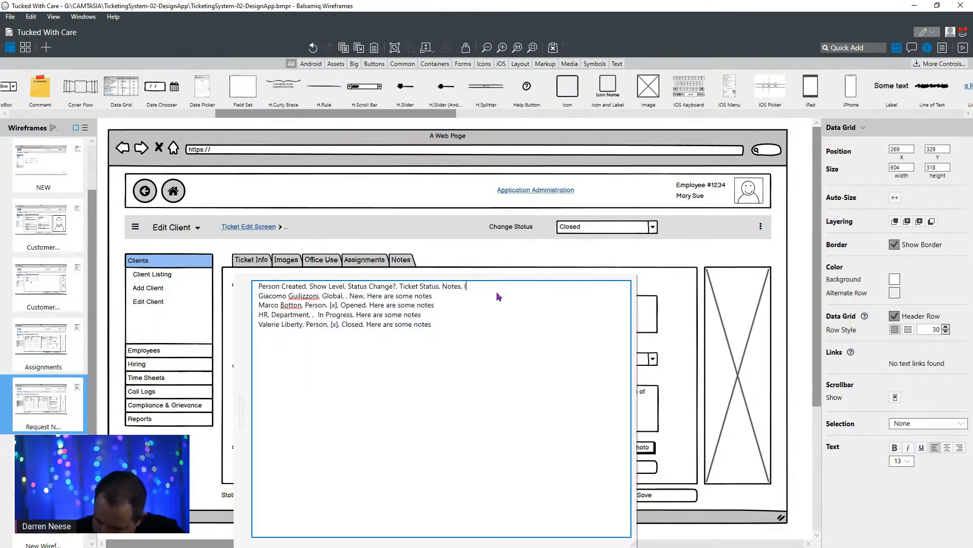
type("Images")
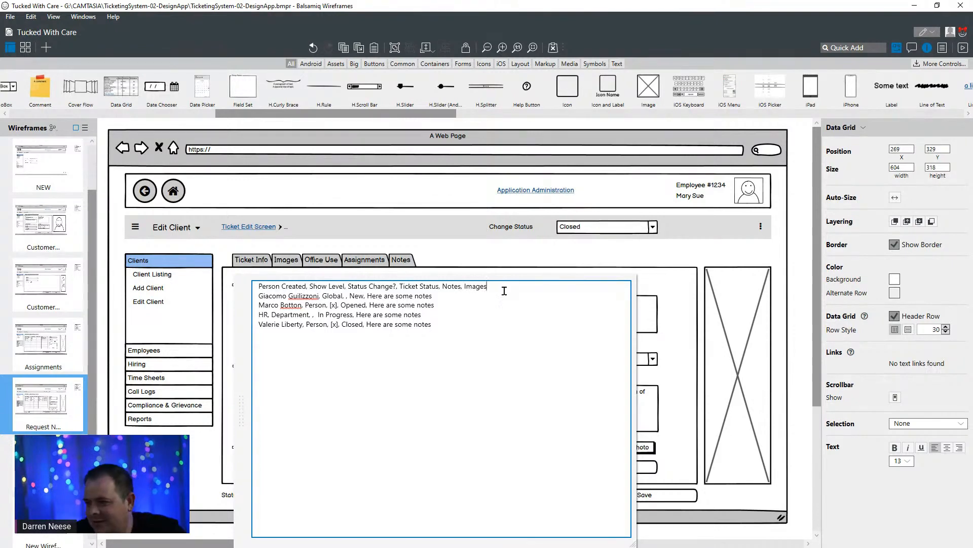
left_click(518, 254)
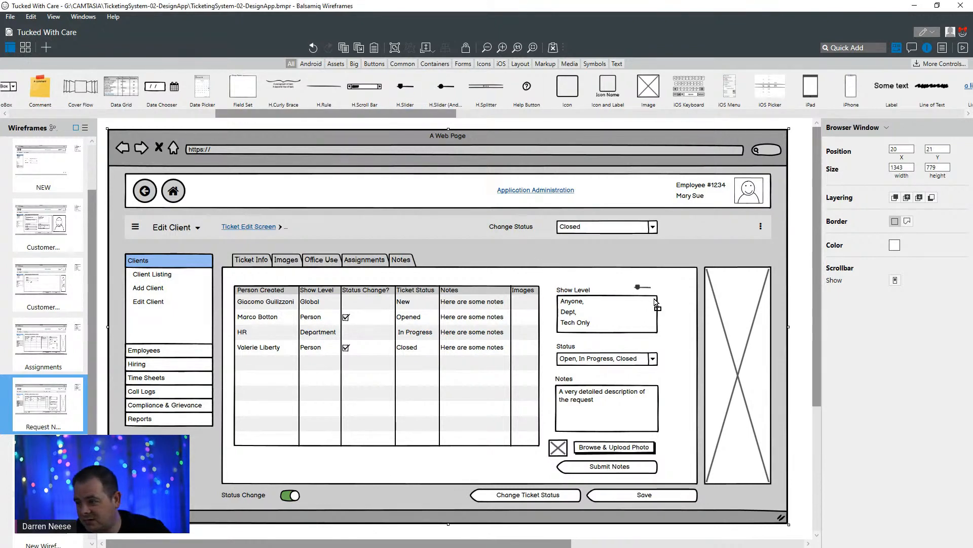
- Shorten the Notes text area to 62 high and place a horizontal slider about 141 wide beneath it
left_click_drag(421, 472, 682, 450)
left_click(615, 430)
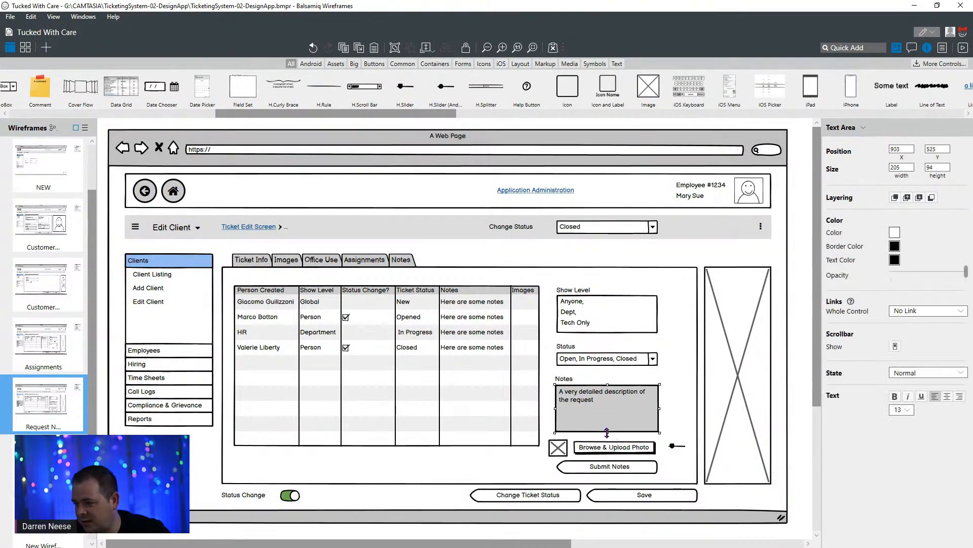
left_click_drag(607, 432, 607, 416)
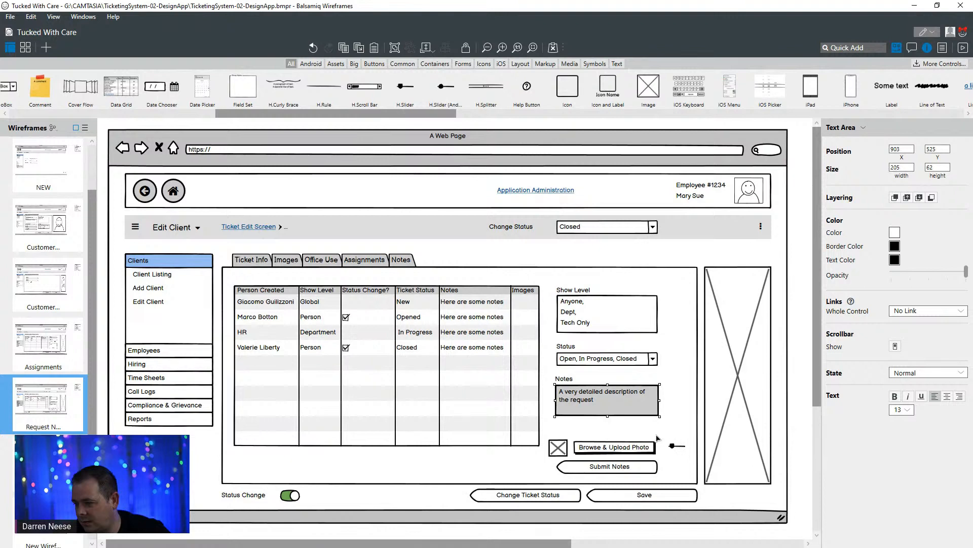
left_click_drag(682, 447, 611, 432)
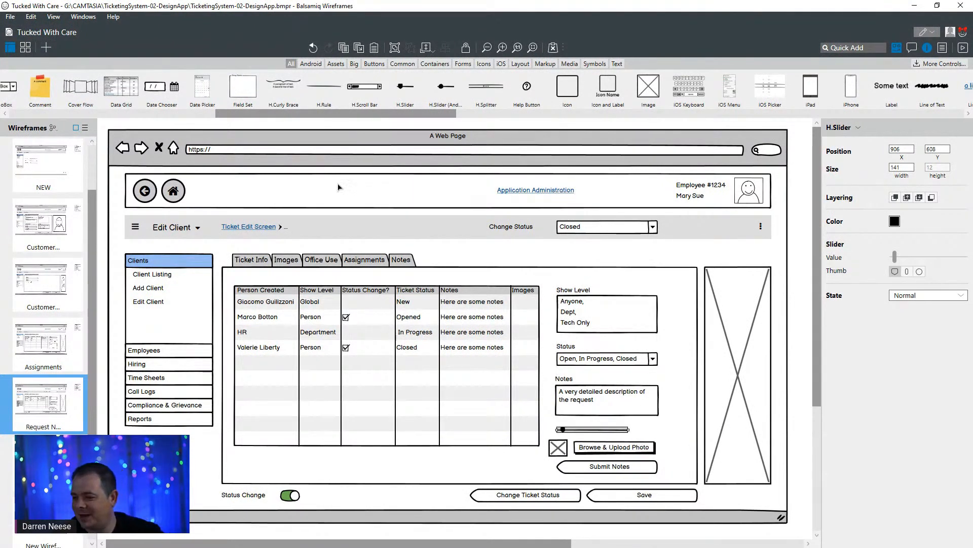
- Place a copy of the Show Level label at the end of the slider and change its text to "Percentage"
left_click(567, 293)
key("ctrl+c")
key("ctrl+v")
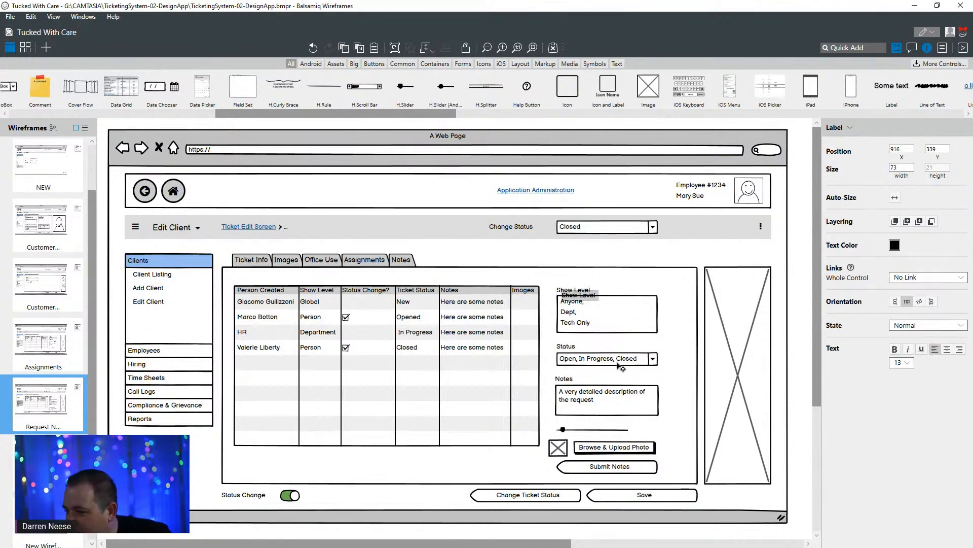
left_click_drag(619, 366, 648, 434)
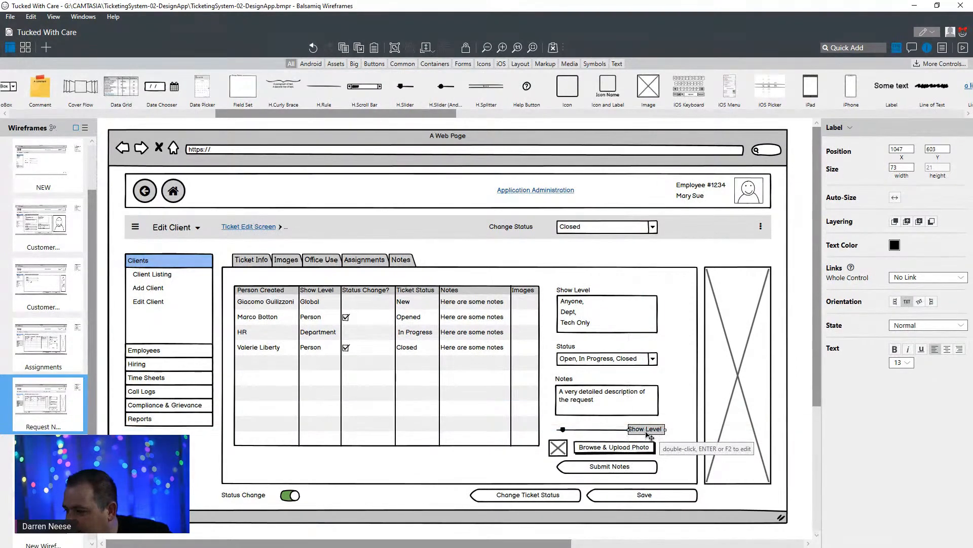
double_click(647, 432)
type("centage")
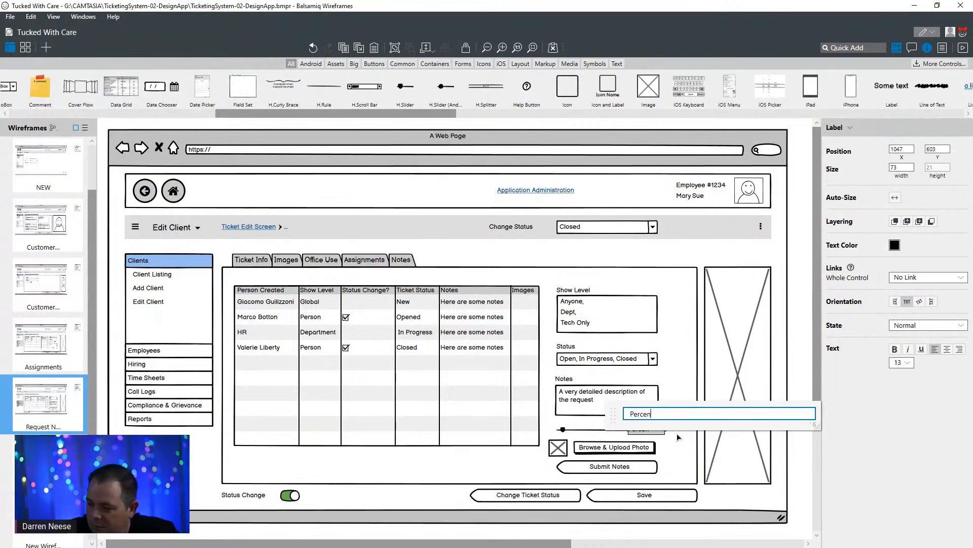
left_click(690, 332)
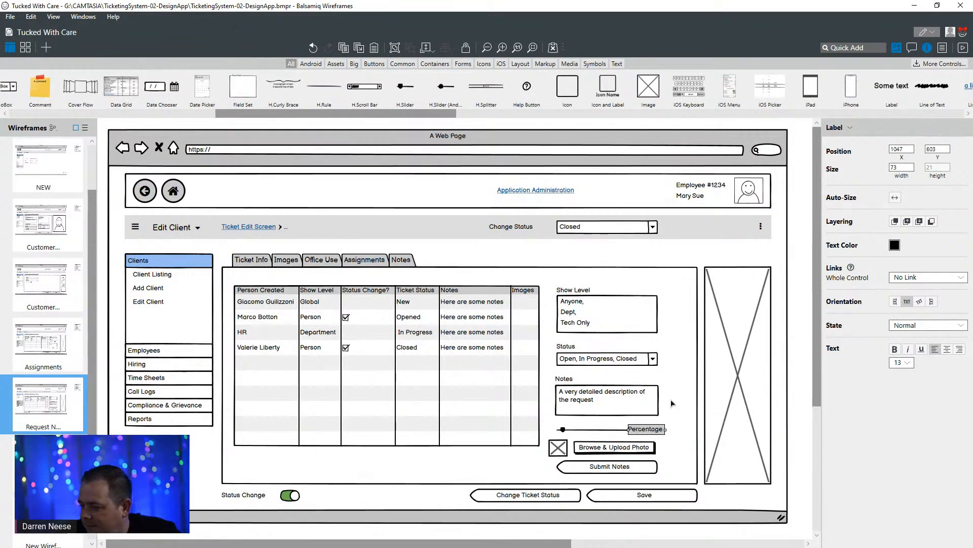
- Shorten the slider to about 112 wide and shift the Percentage label inward beside it
left_click(670, 400)
left_click(618, 432)
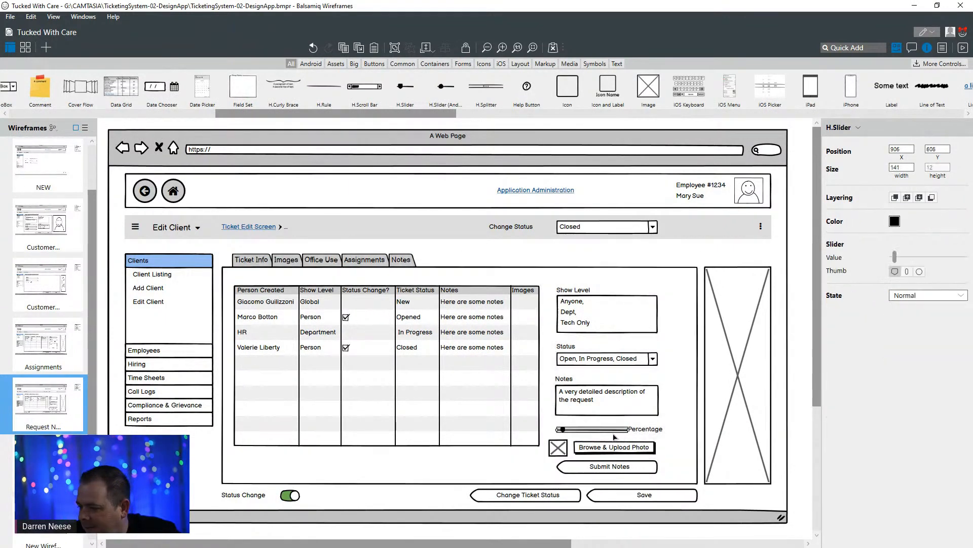
left_click_drag(618, 430, 639, 434)
left_click(689, 409)
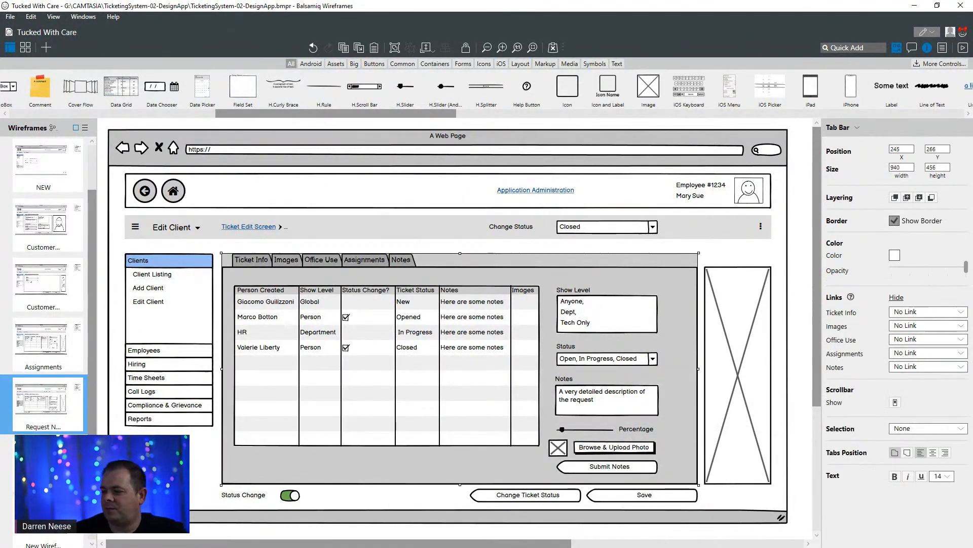
left_click(598, 434)
left_click(597, 437)
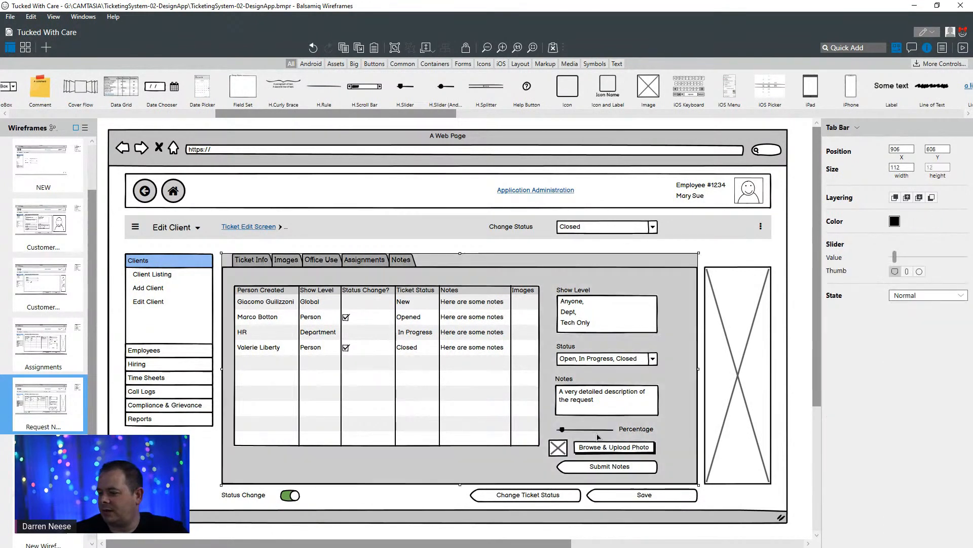
left_click(597, 431)
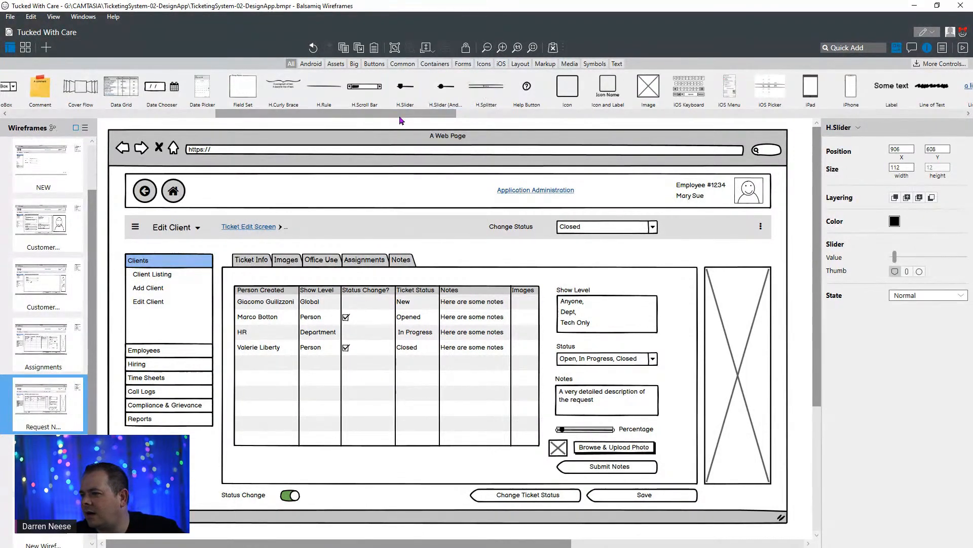
left_click_drag(400, 116, 613, 138)
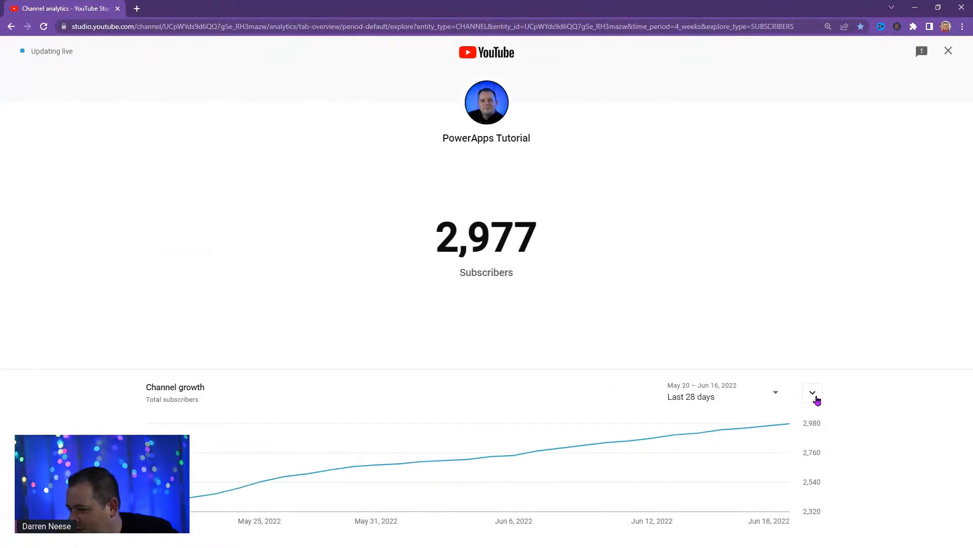
- In YouTube Studio's live subscriber view, expand the Channel growth chart and set its period to Lifetime
left_click(816, 399)
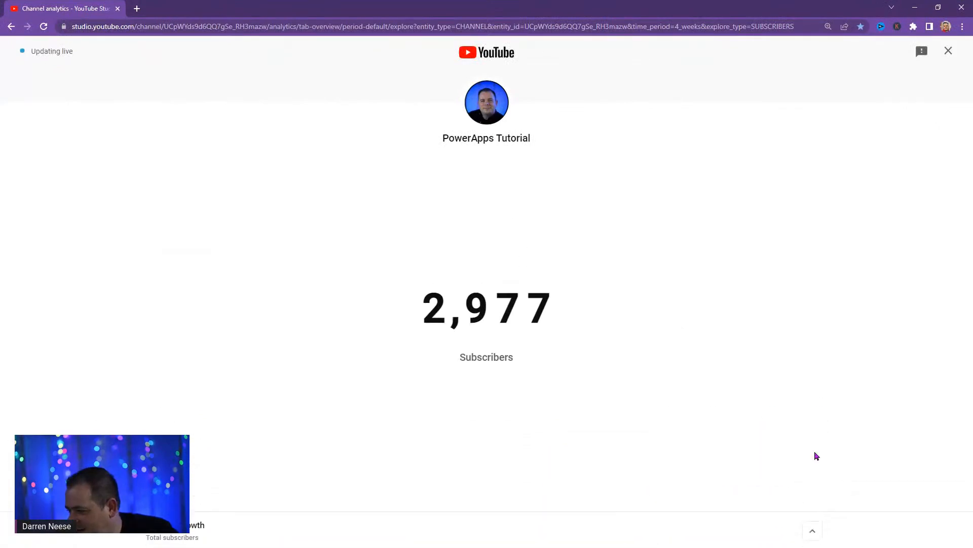
left_click(821, 534)
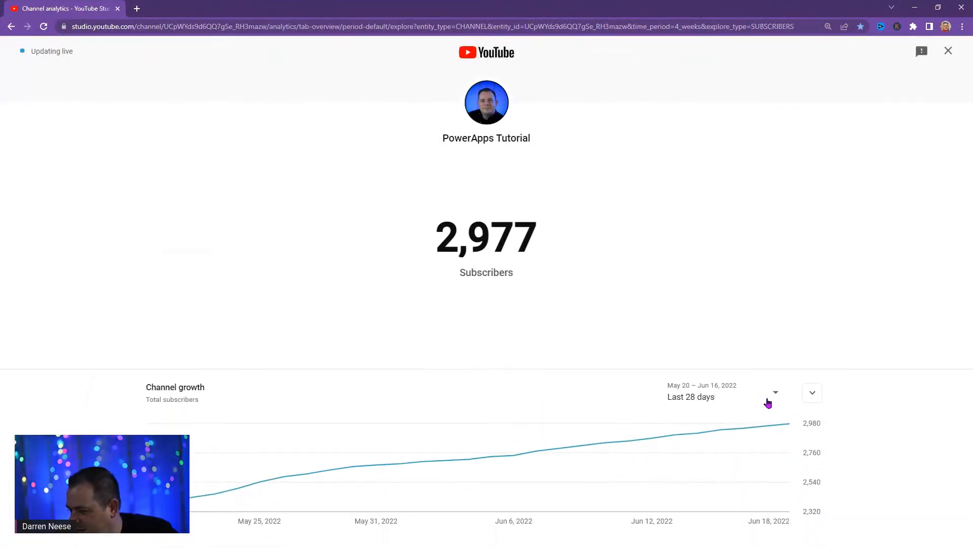
left_click(767, 398)
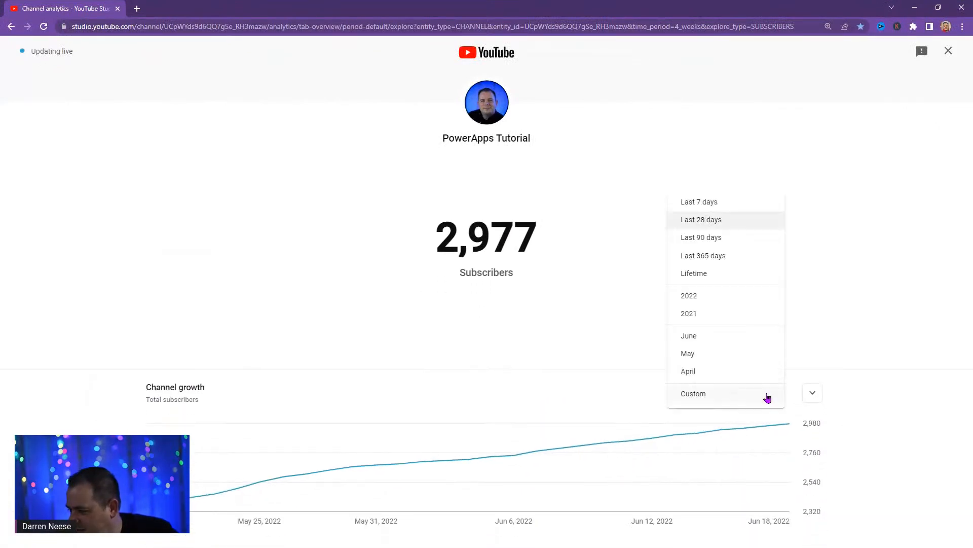
left_click(723, 277)
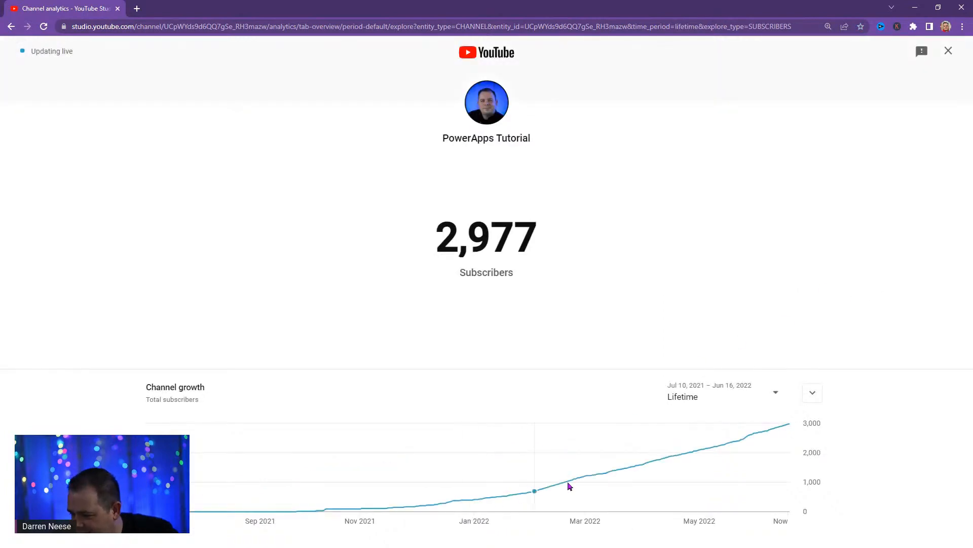